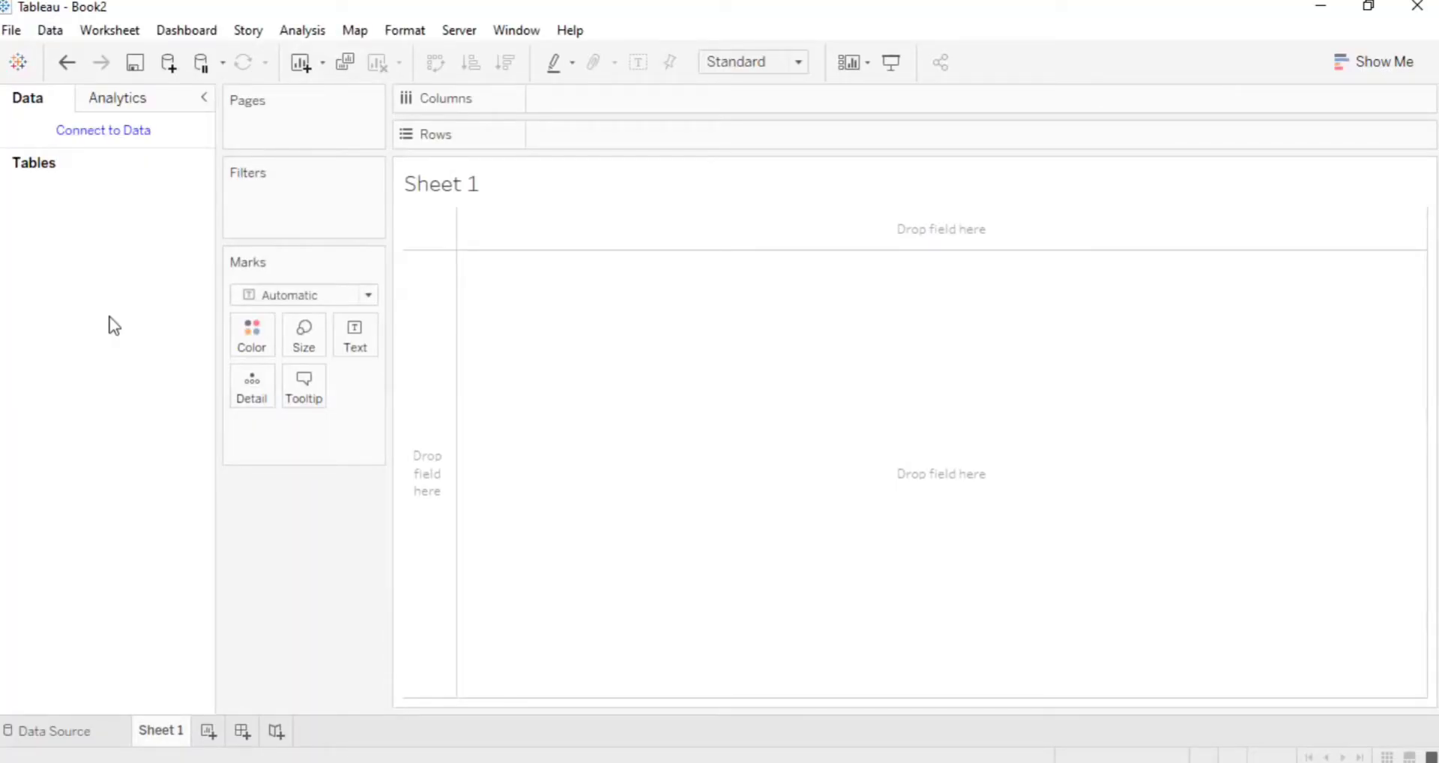
- Connect to the text file IPL Matches 2008-2020 in the IPL final Dashboard folder
click(112, 131)
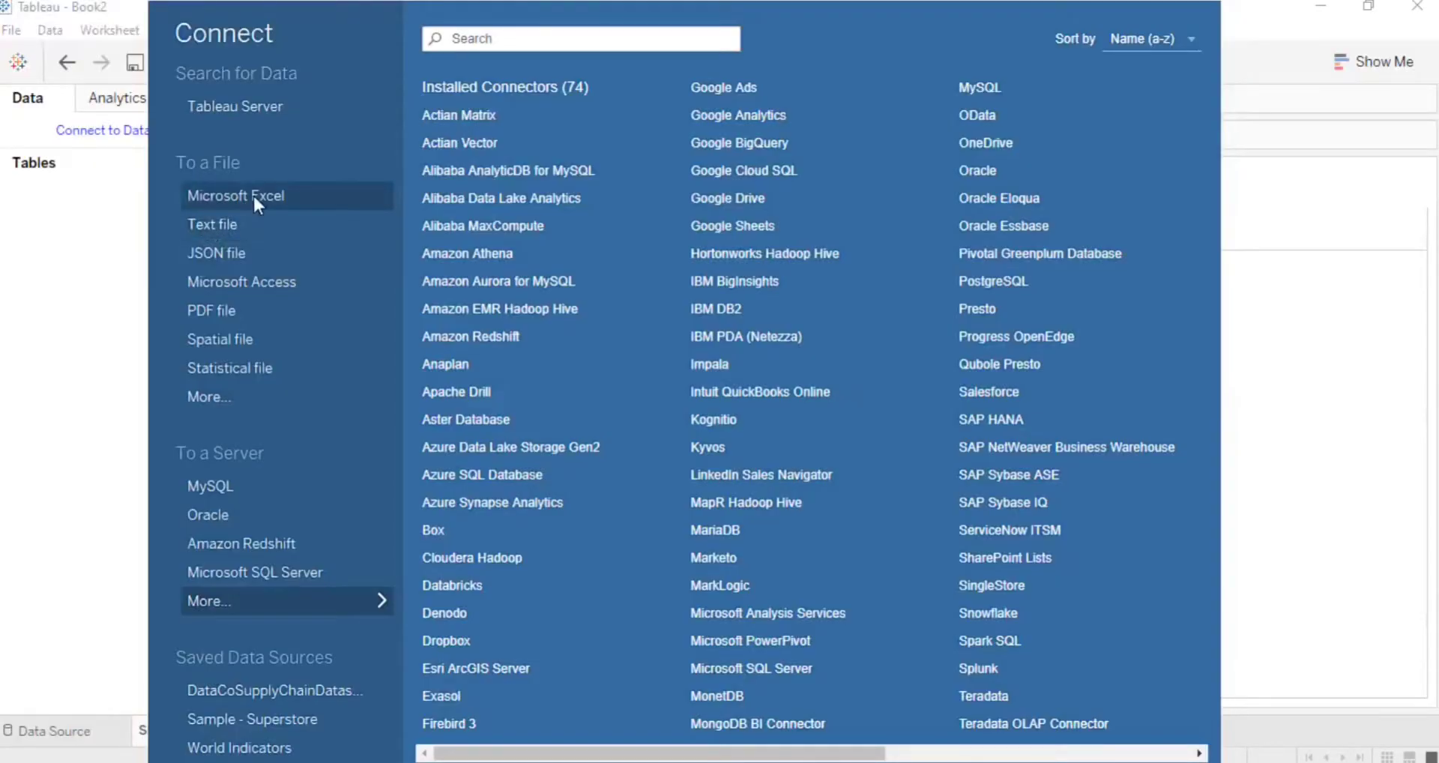
click(215, 229)
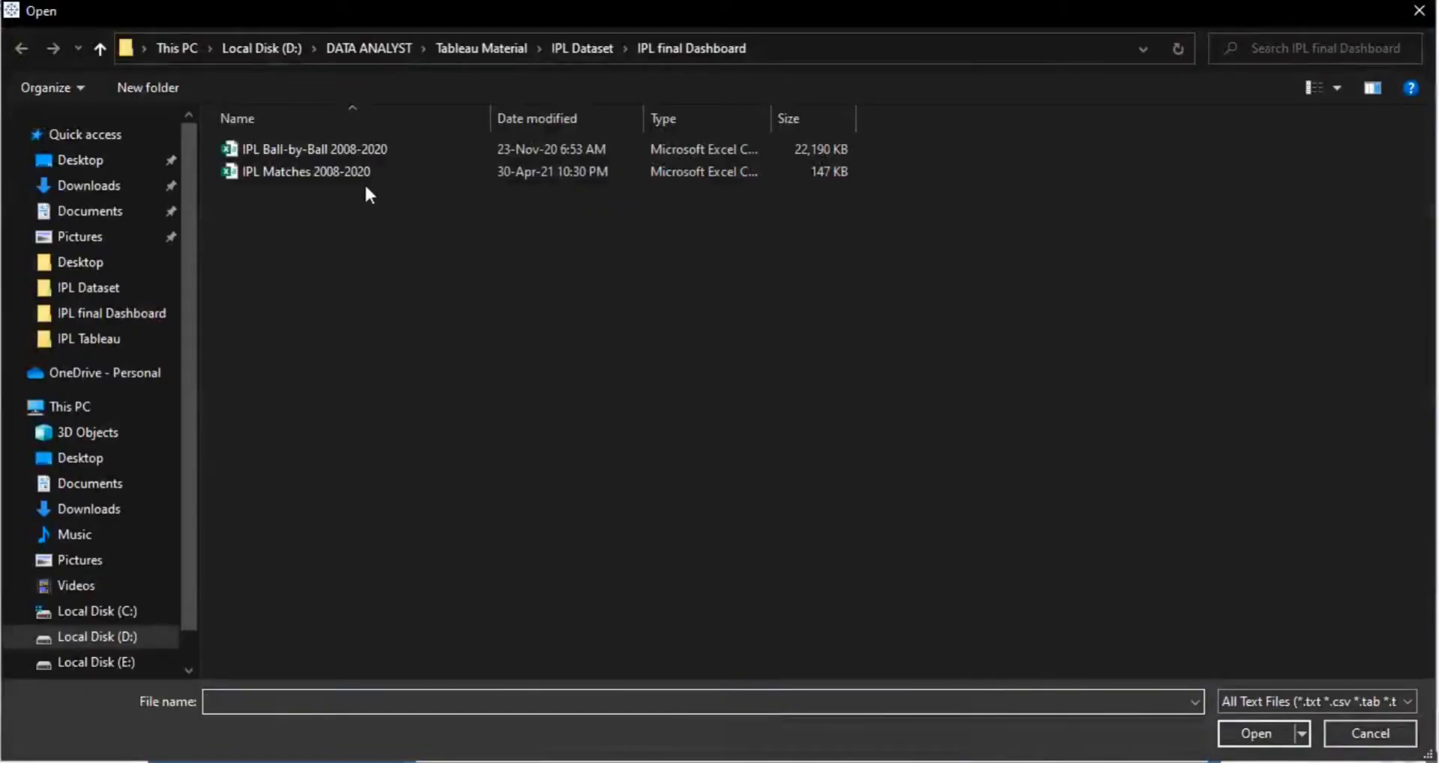
click(351, 169)
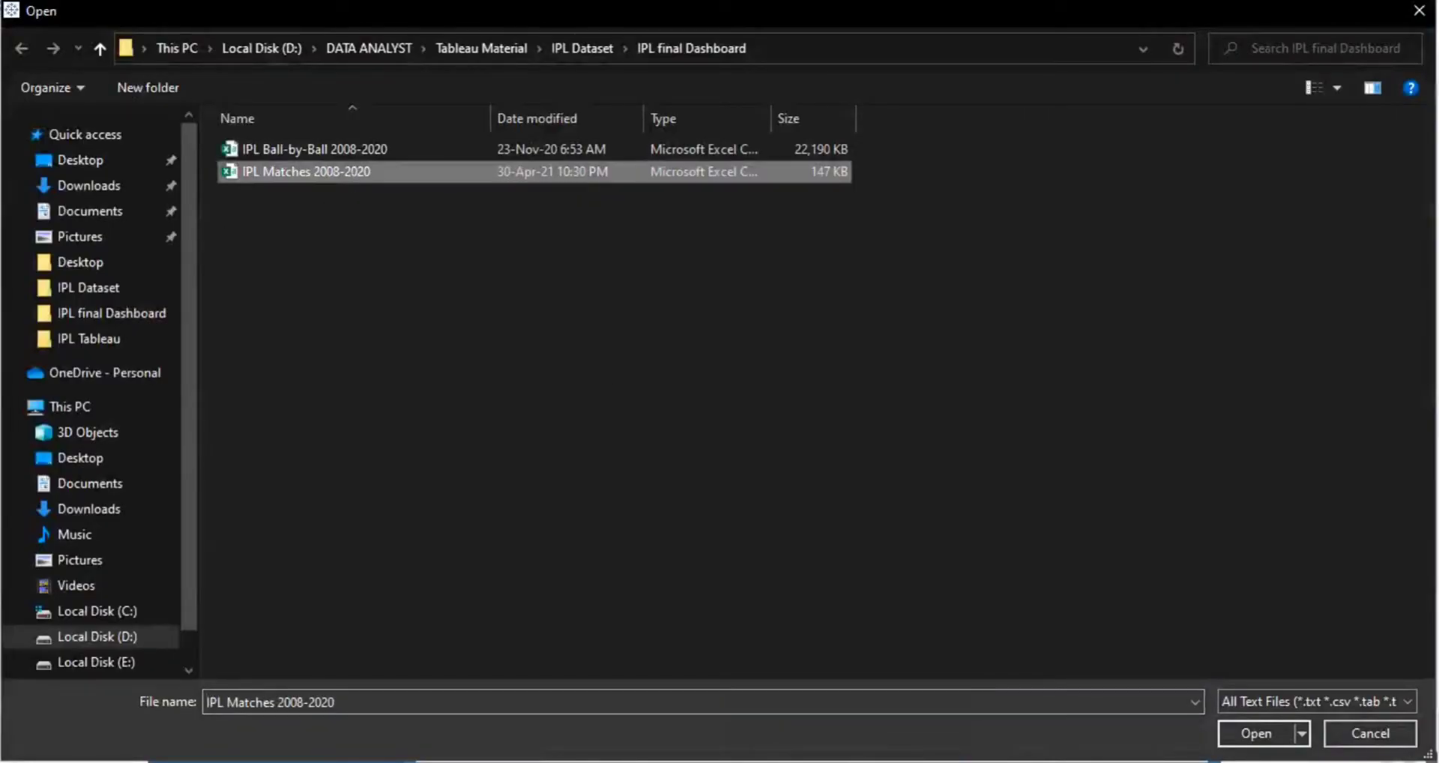
click(1271, 733)
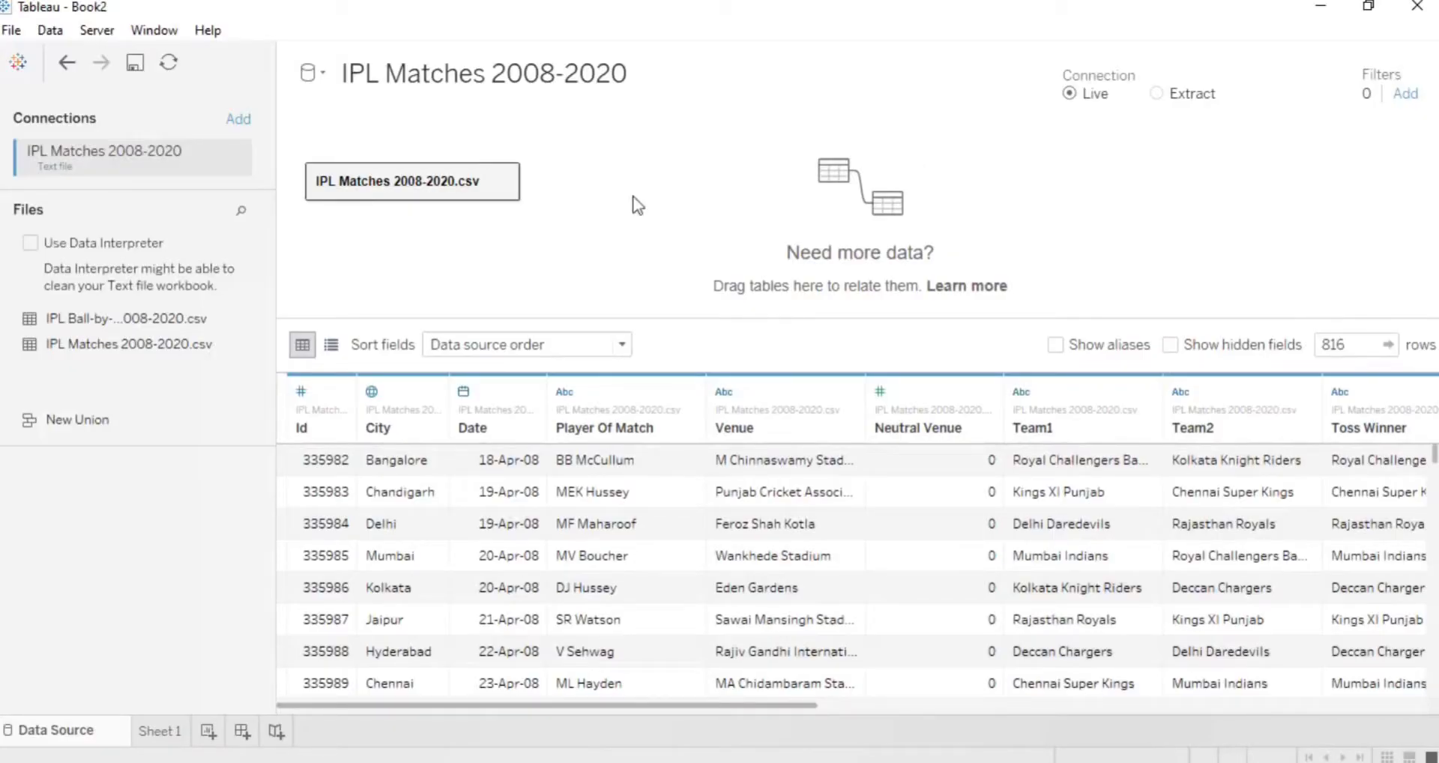
- Inspect the physical table behind IPL Matches 2008-2020.csv and enlarge the data preview area
double_click(466, 194)
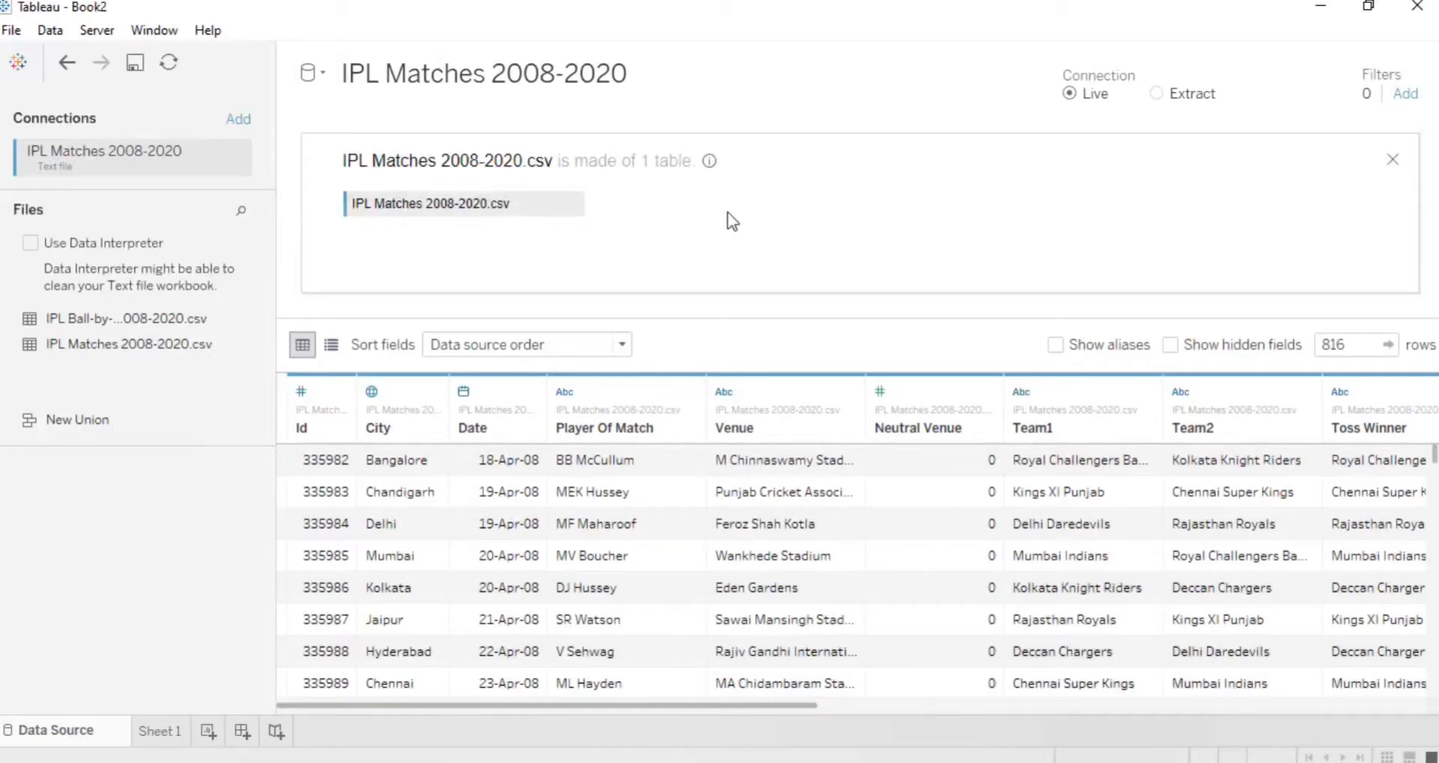
click(1393, 159)
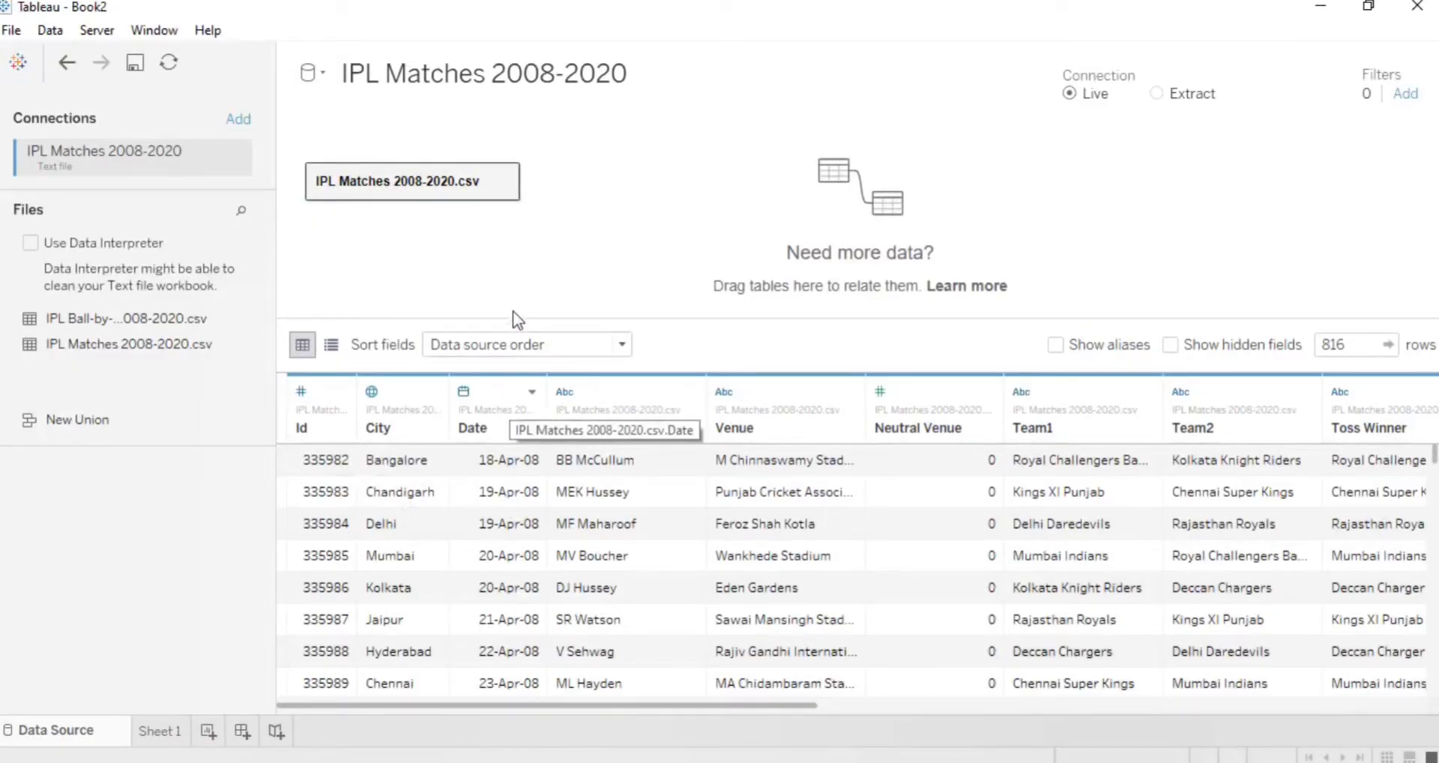
drag(514, 317, 524, 235)
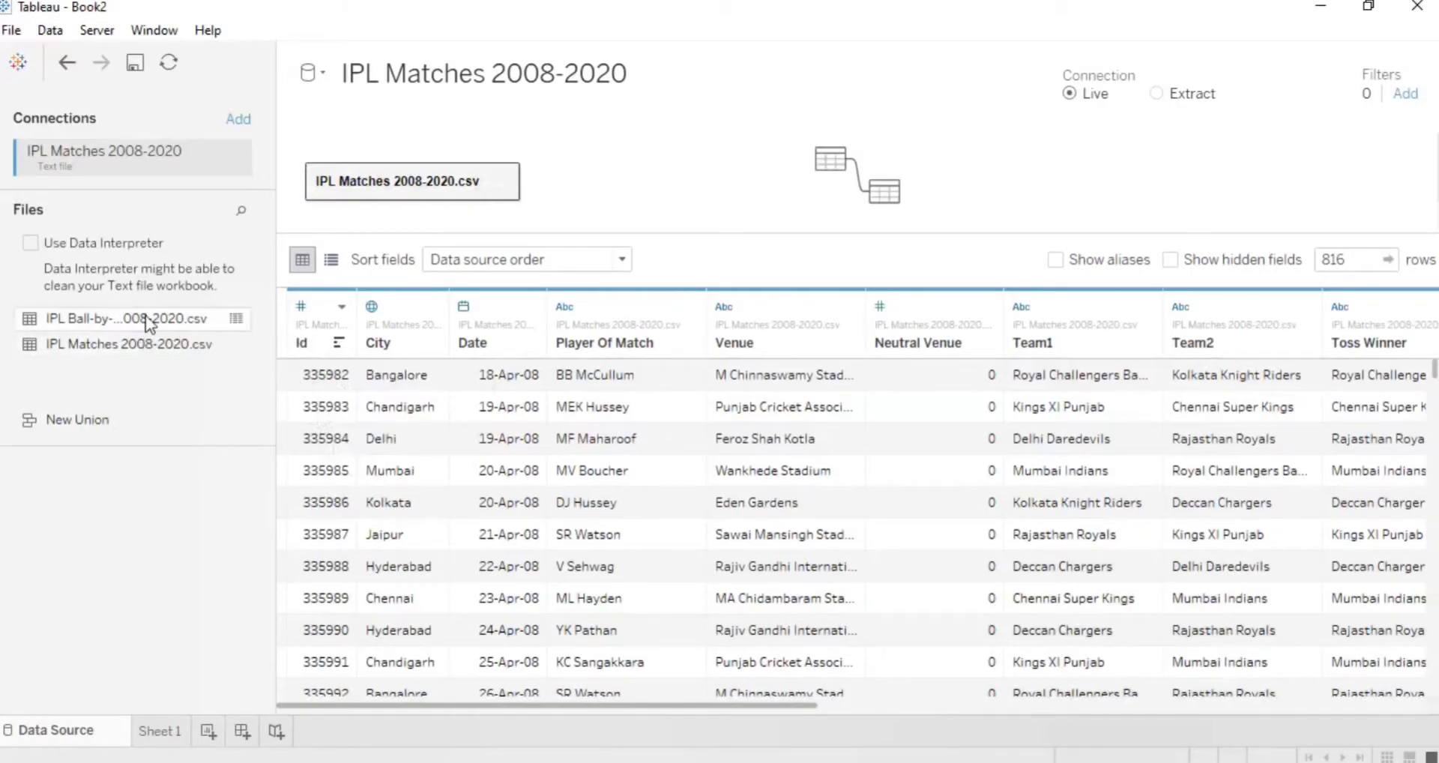
- View the raw data of IPL Matches 2008-2020.csv across to its last columns, then close it
click(74, 346)
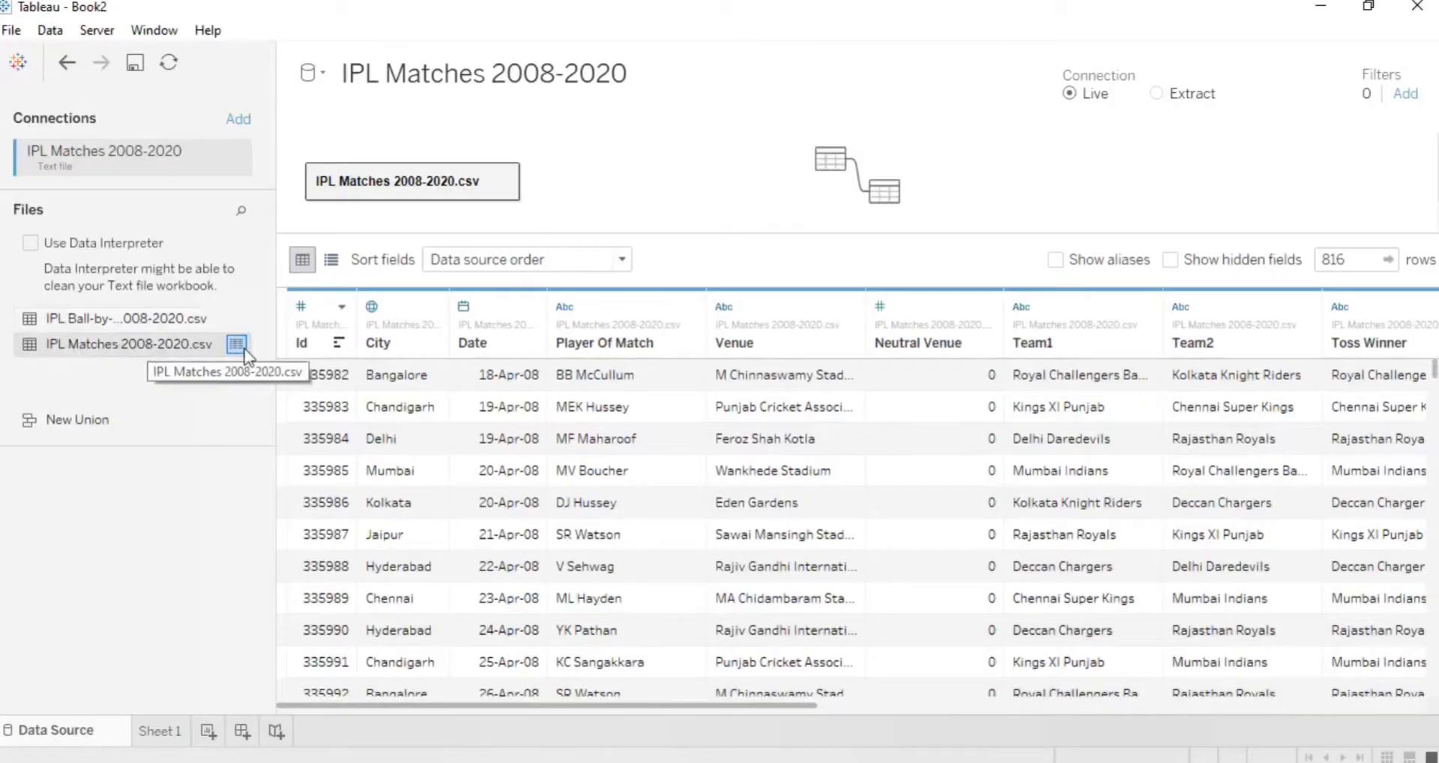
click(237, 345)
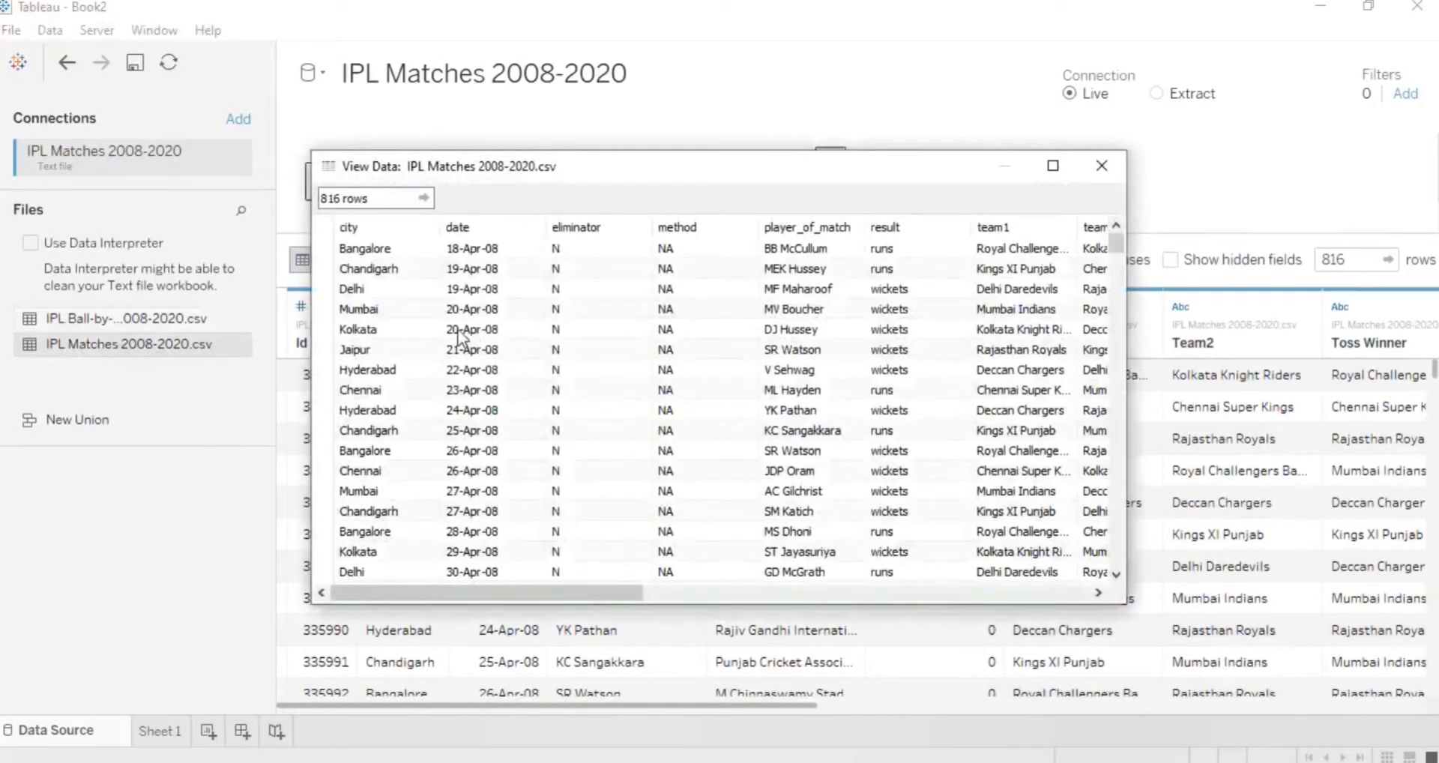
drag(541, 589, 1060, 570)
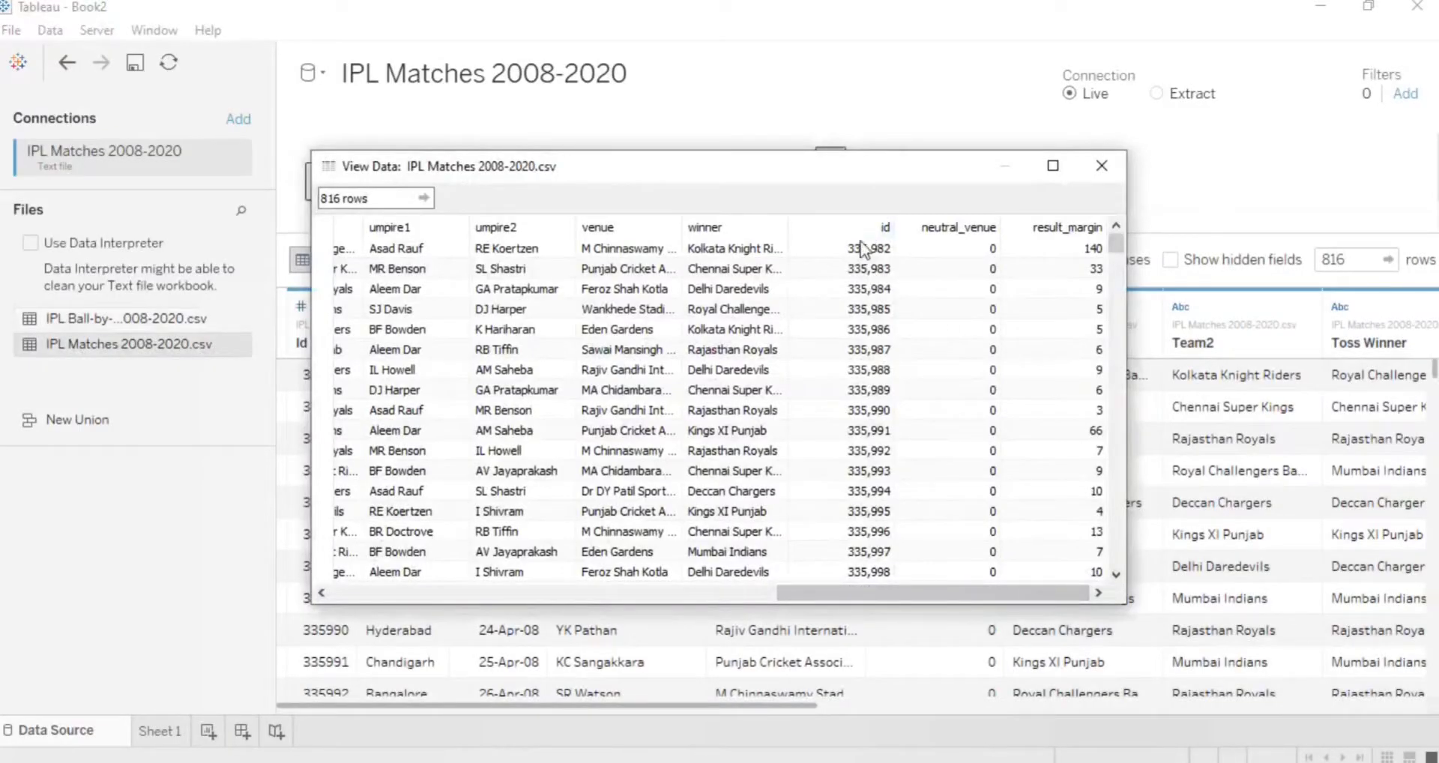
click(1101, 166)
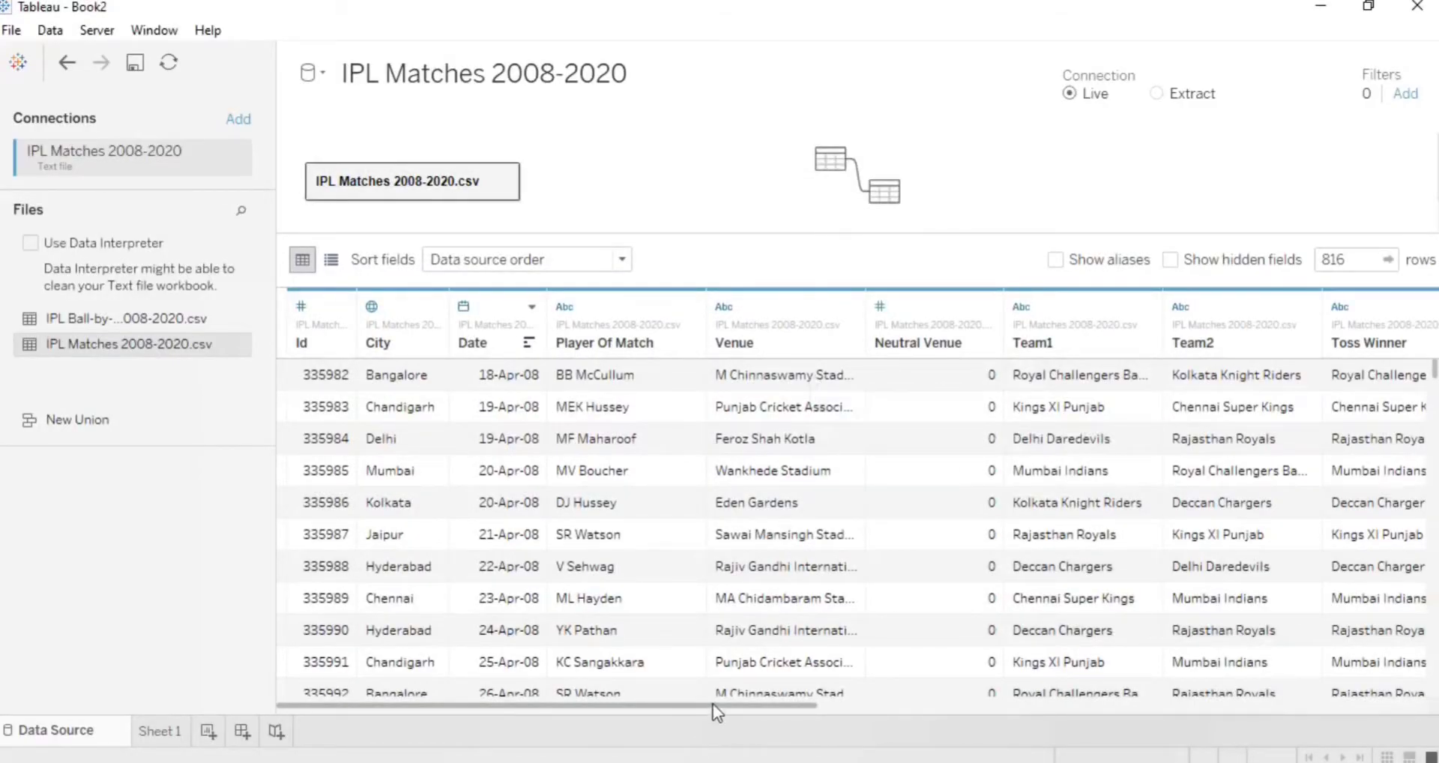
- Examine the IPL Matches preview columns from Id through Umpire2 and return to the first column
drag(712, 704, 898, 694)
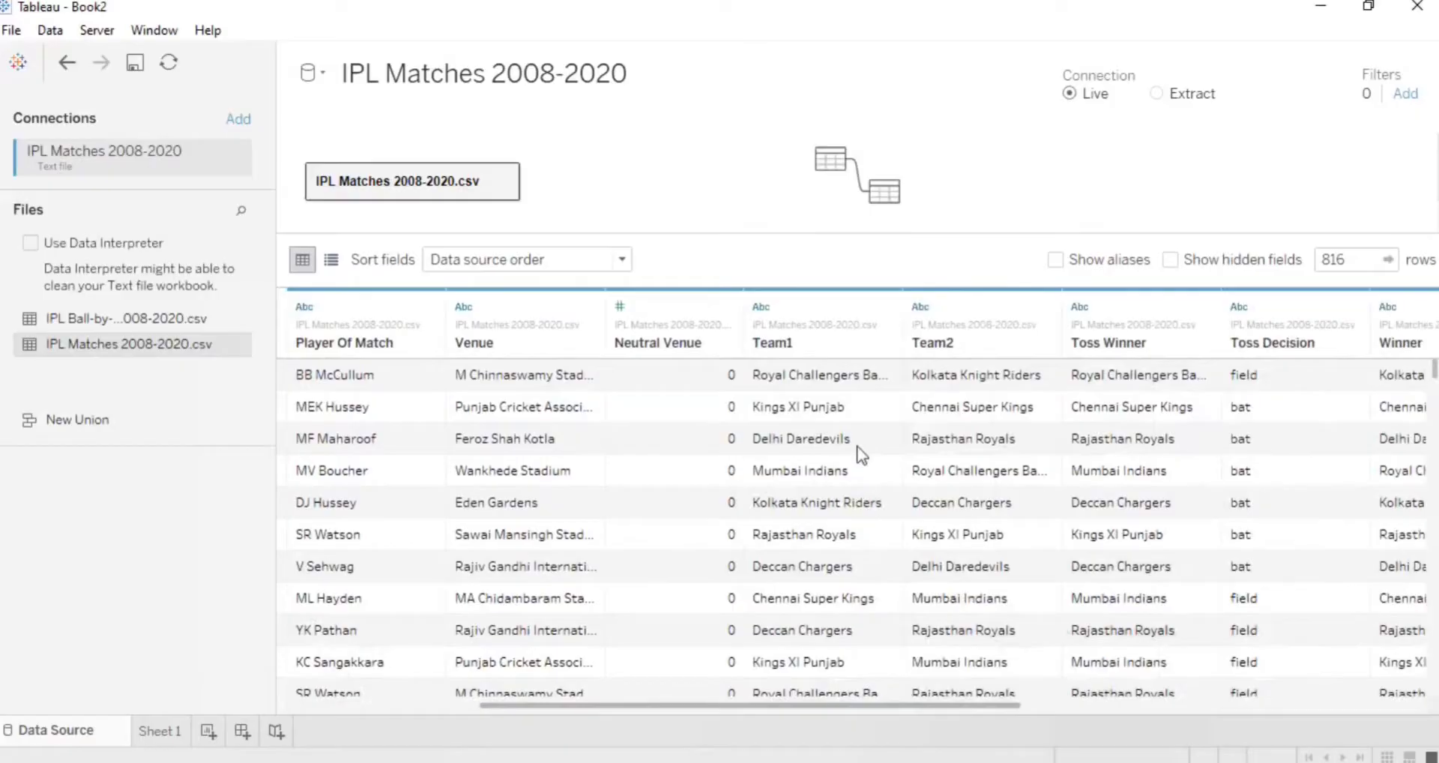
drag(978, 708, 1143, 698)
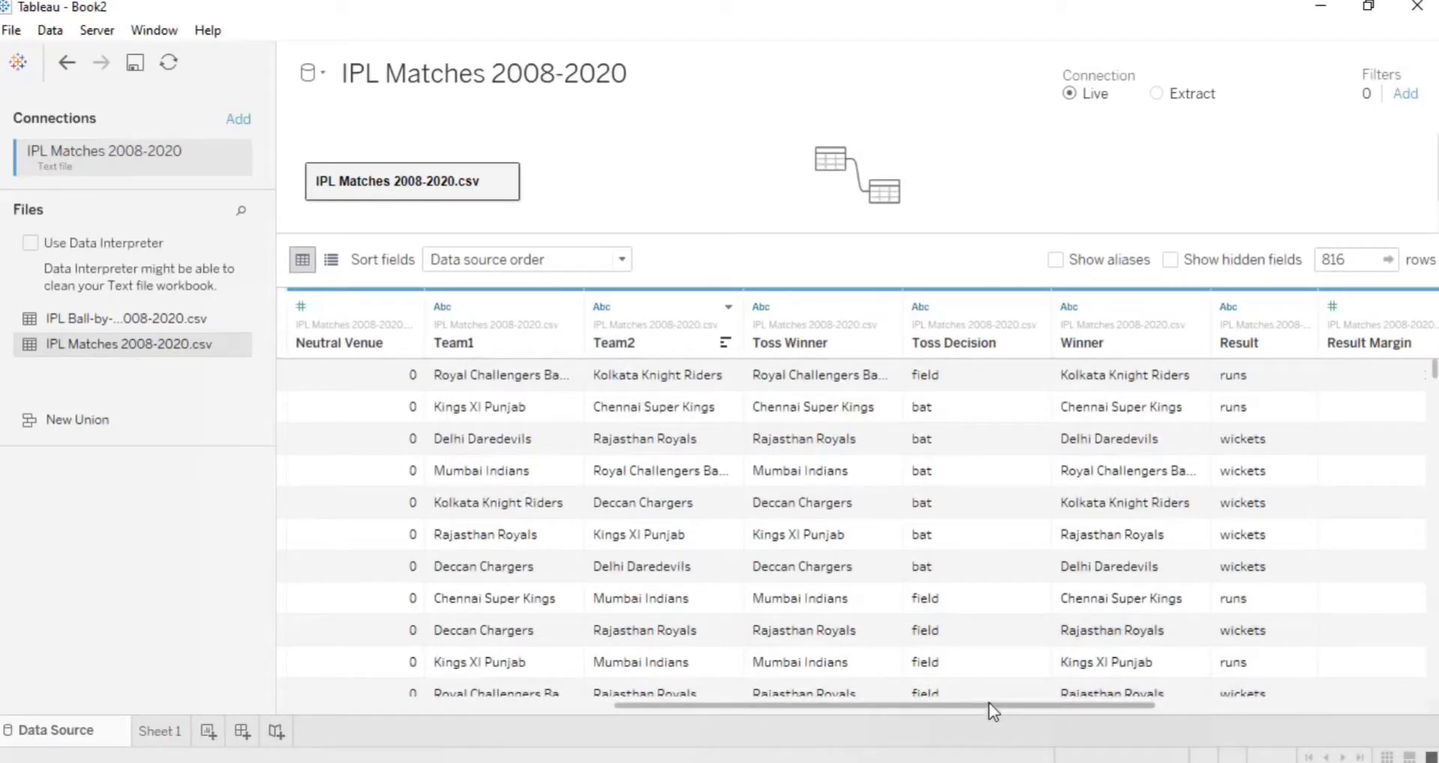
drag(988, 703, 1112, 707)
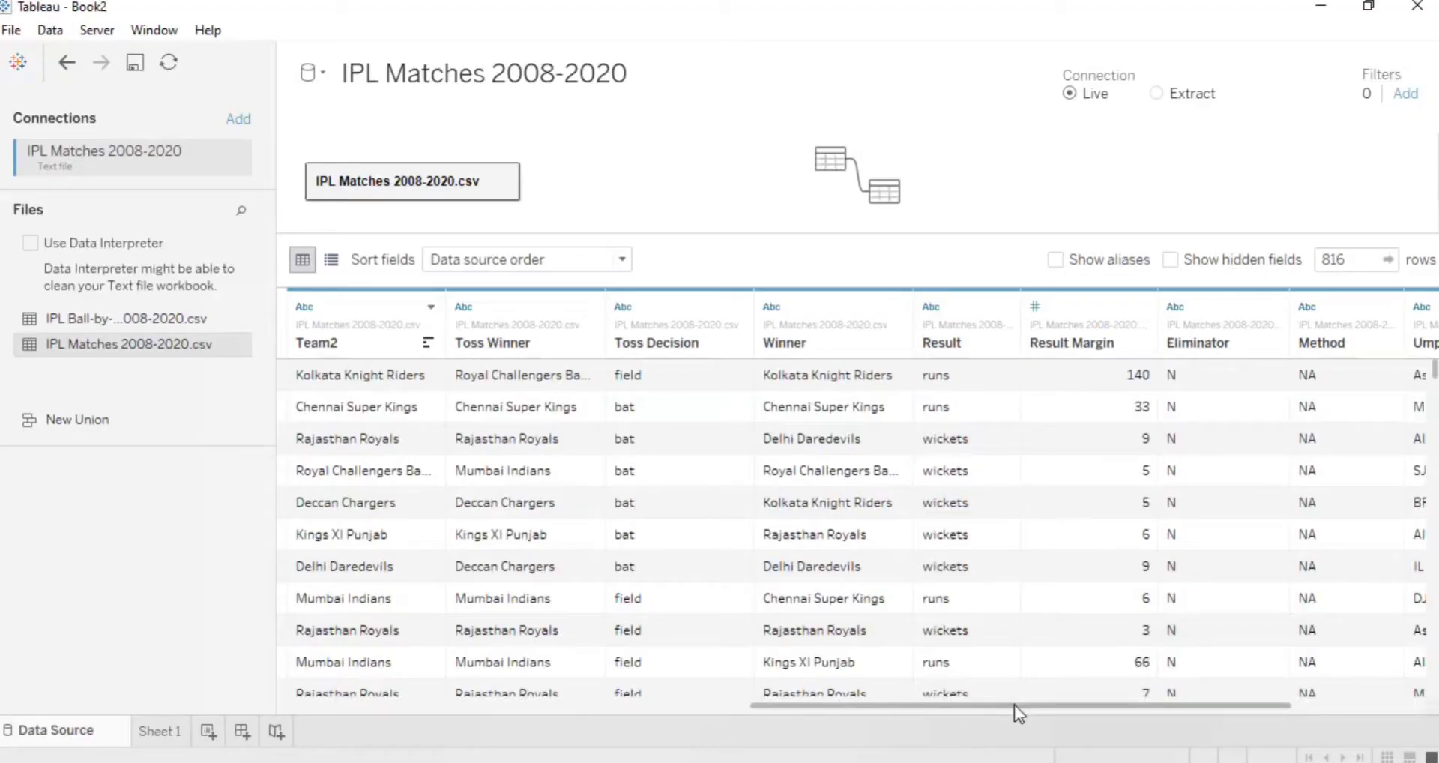
drag(1014, 704, 1154, 685)
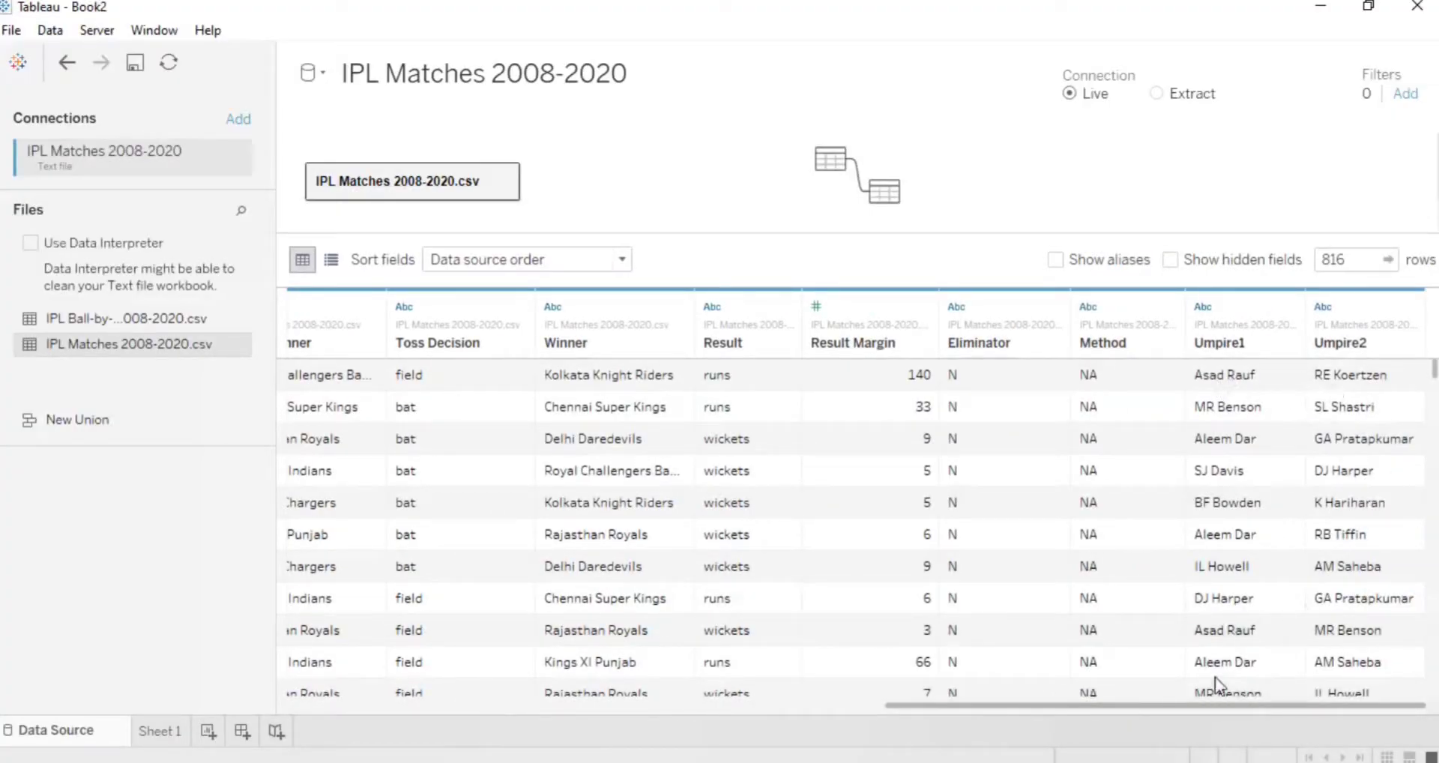
drag(1213, 705, 401, 673)
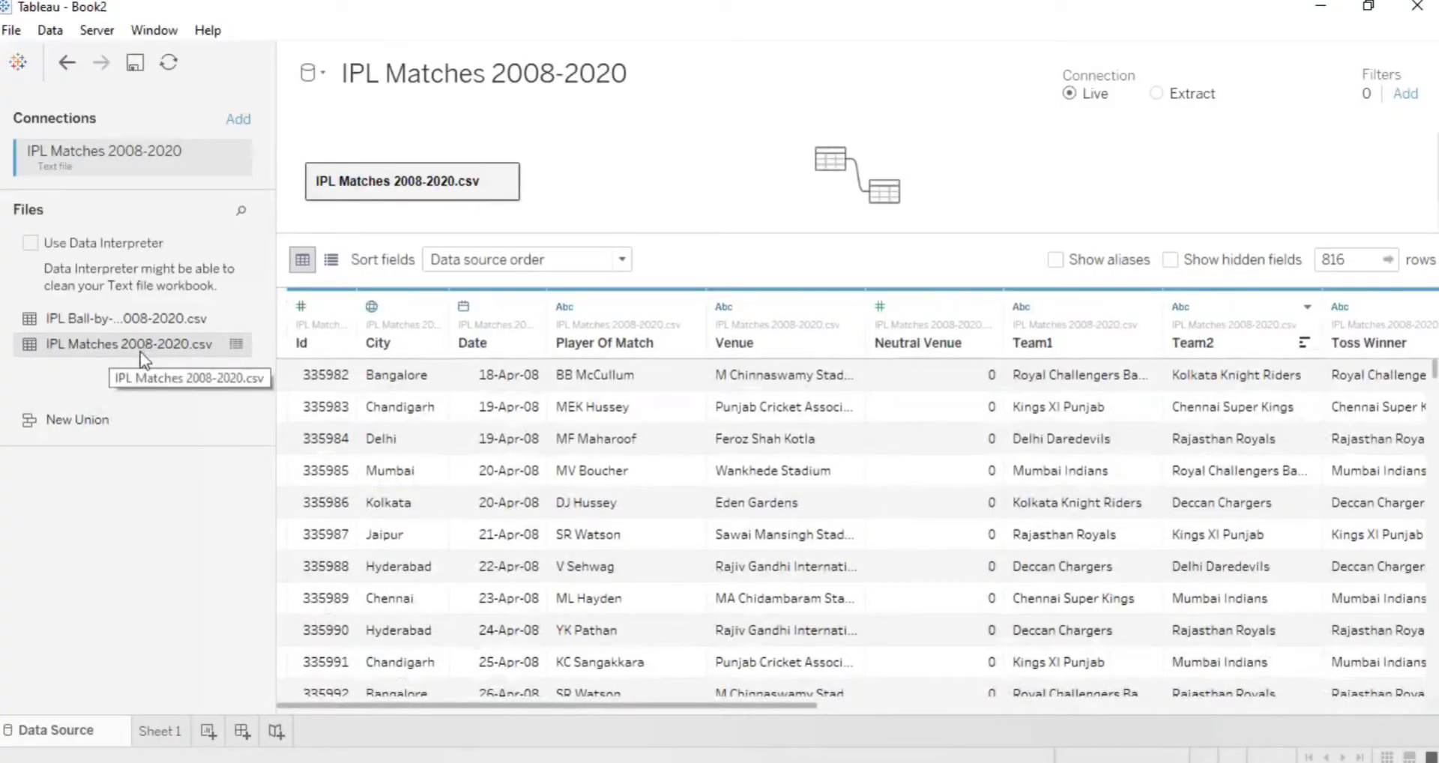
- Relate IPL Ball-by-Ball 2008-2020.csv to the IPL Matches table by matching their id fields
drag(171, 292, 643, 182)
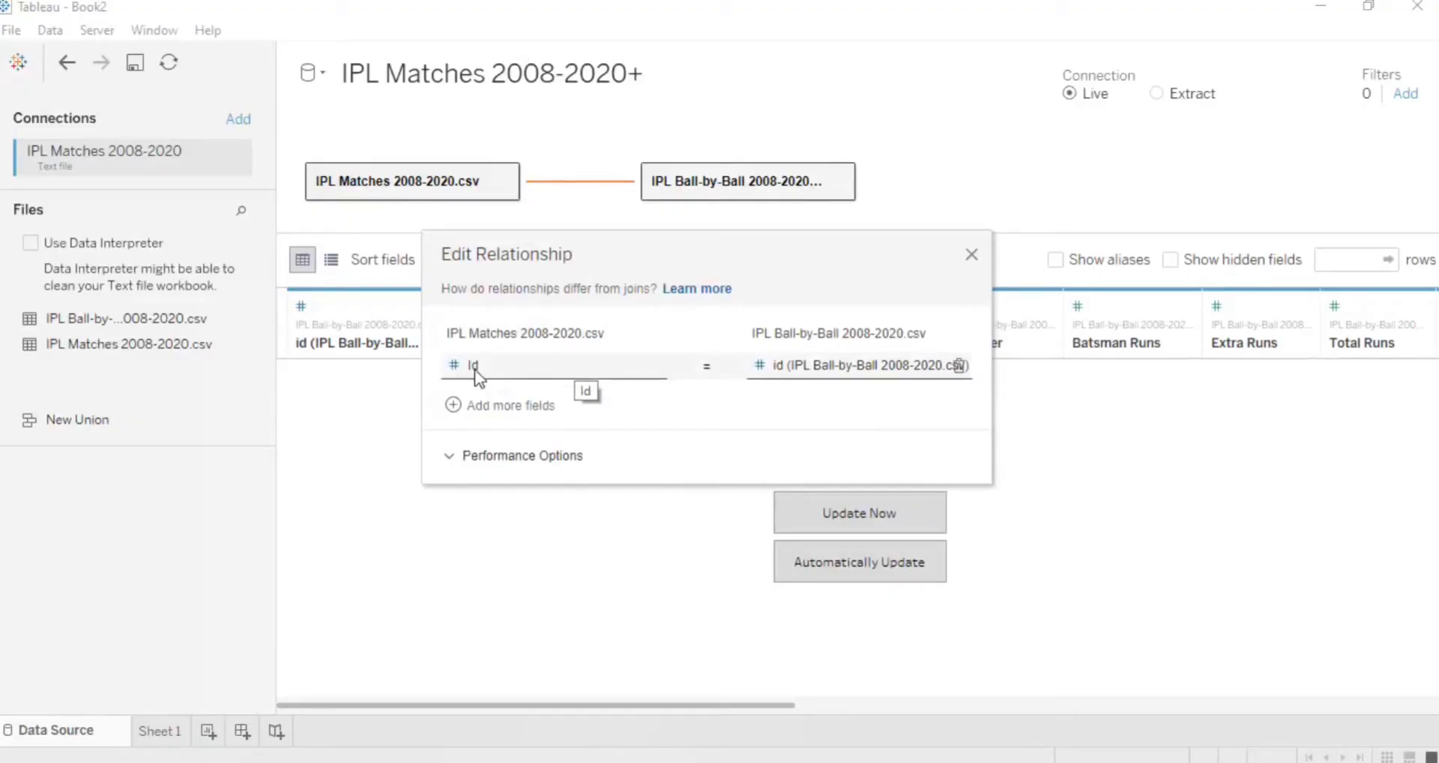
click(529, 367)
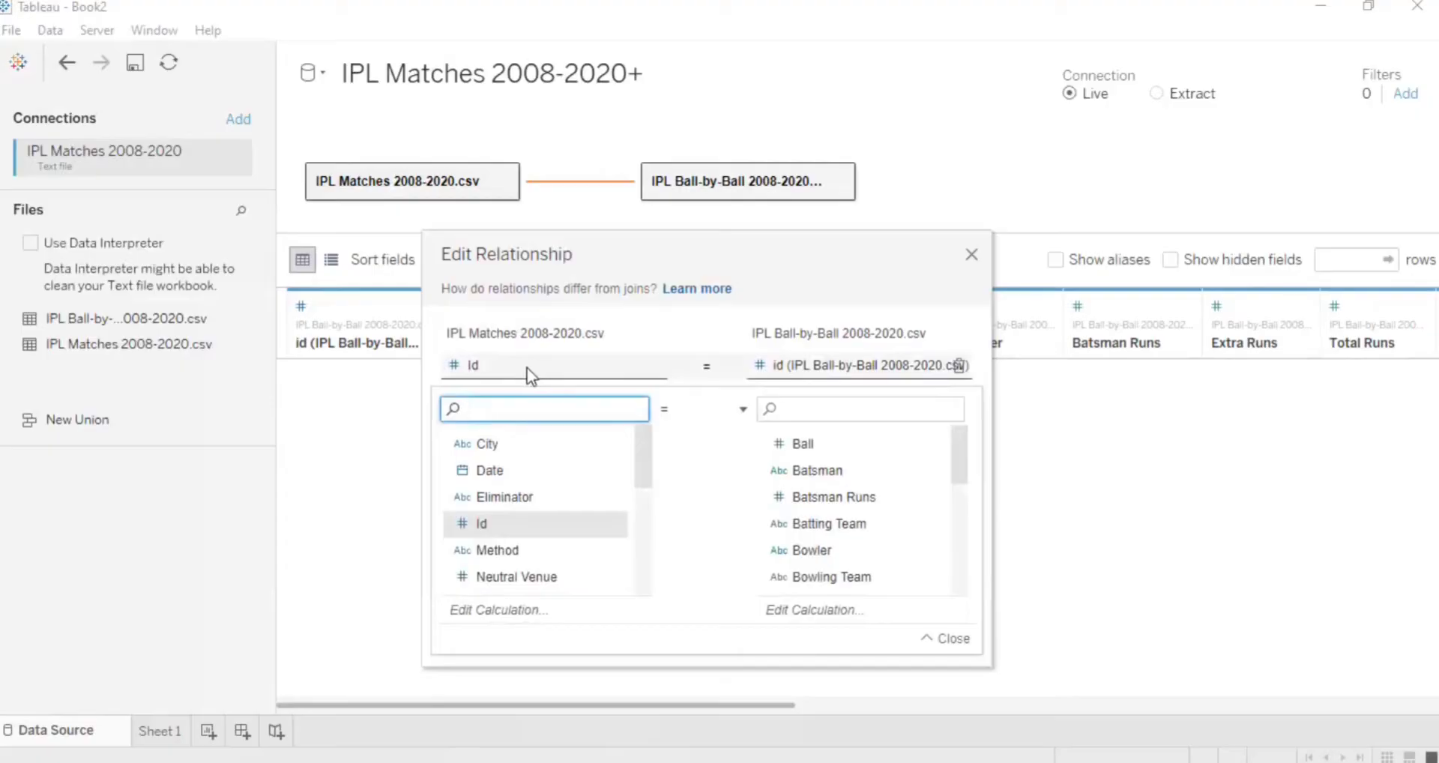
click(528, 367)
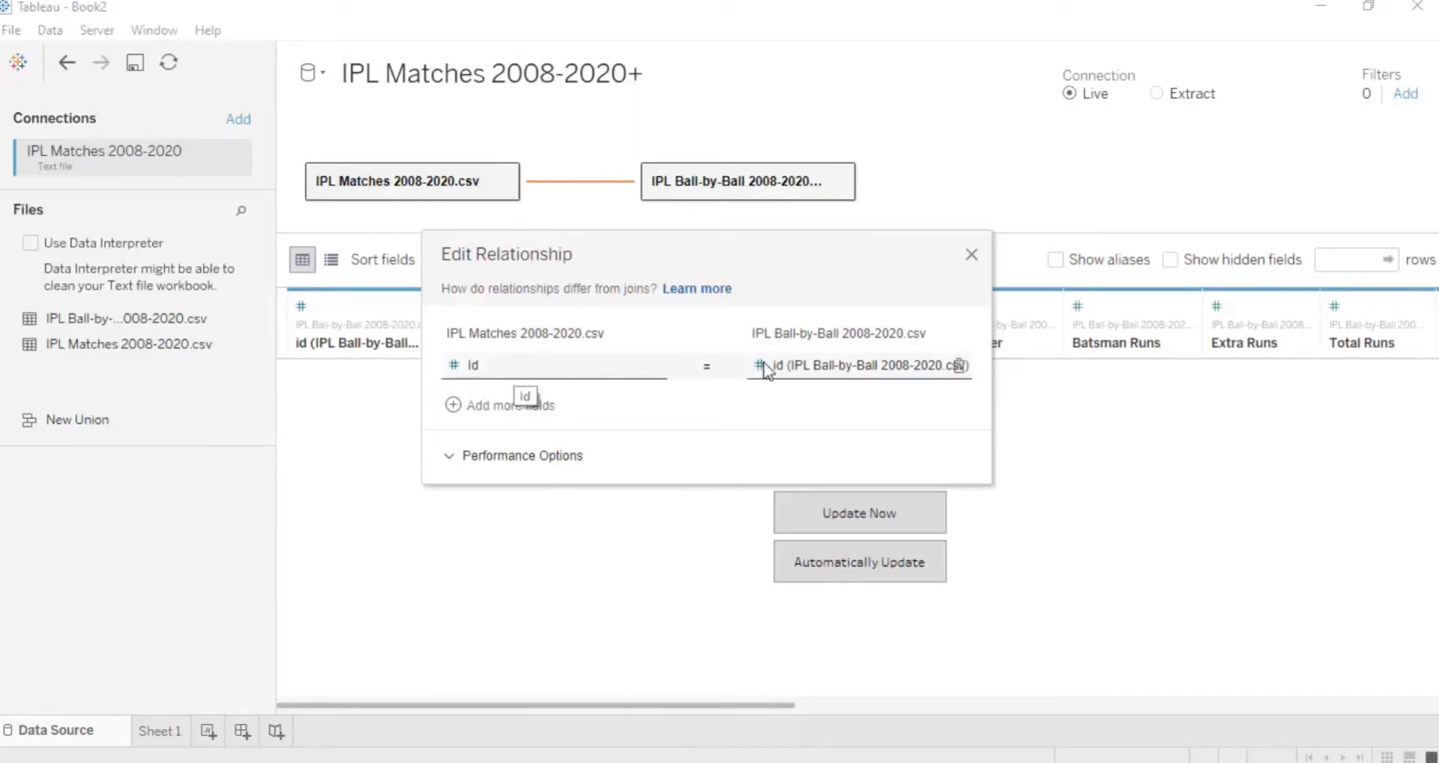
click(972, 256)
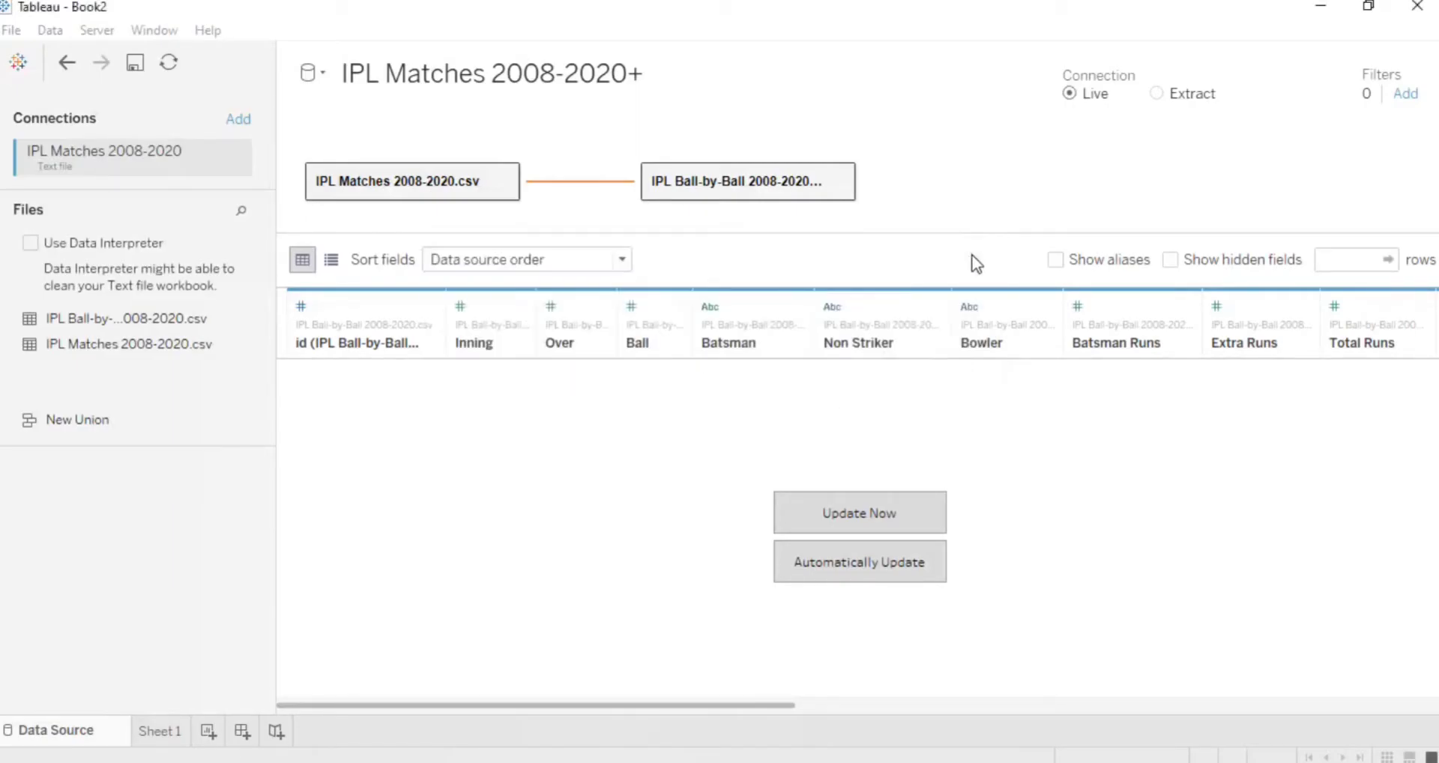
- Check the physical table behind IPL Ball-by-Ball 2008-2020.csv and load its rows into the data preview
double_click(697, 193)
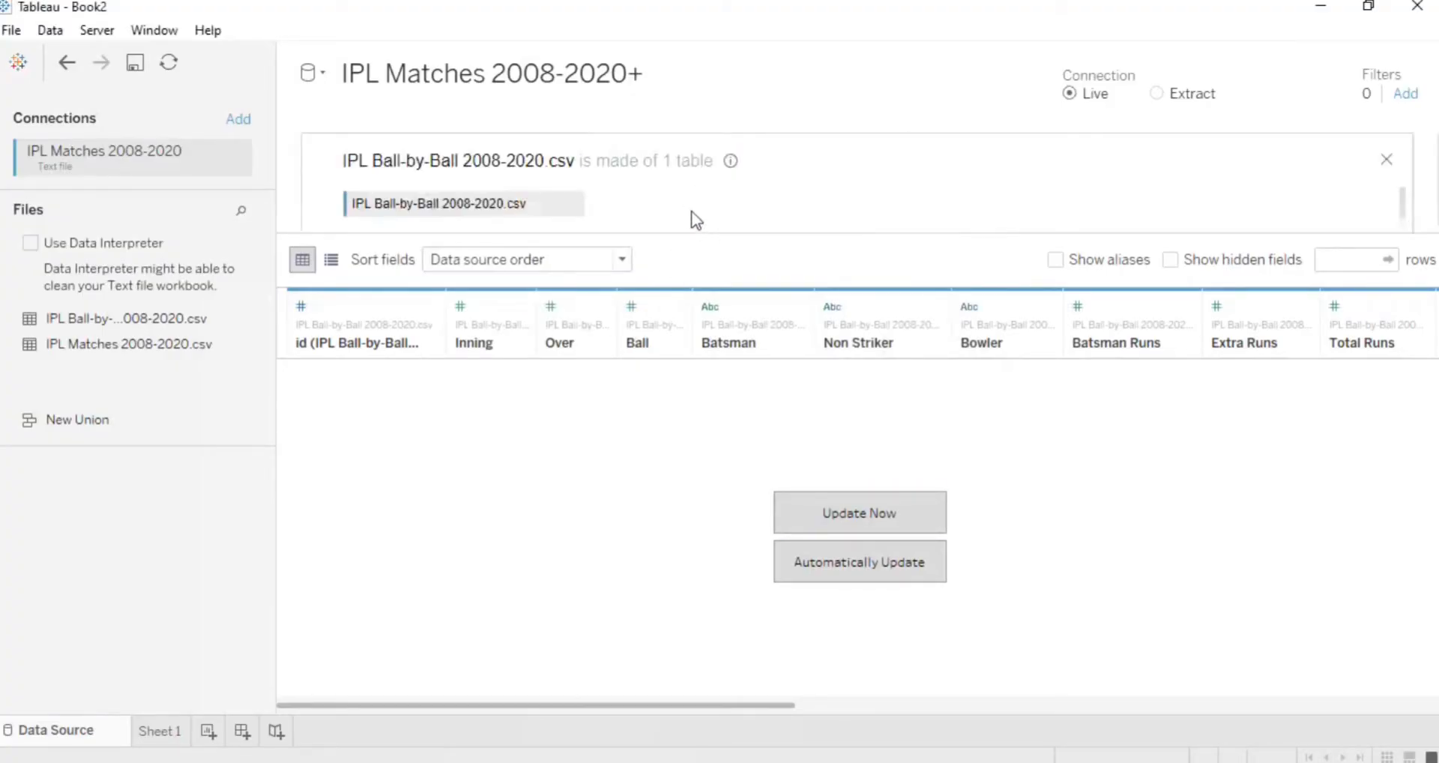
click(1387, 161)
click(831, 525)
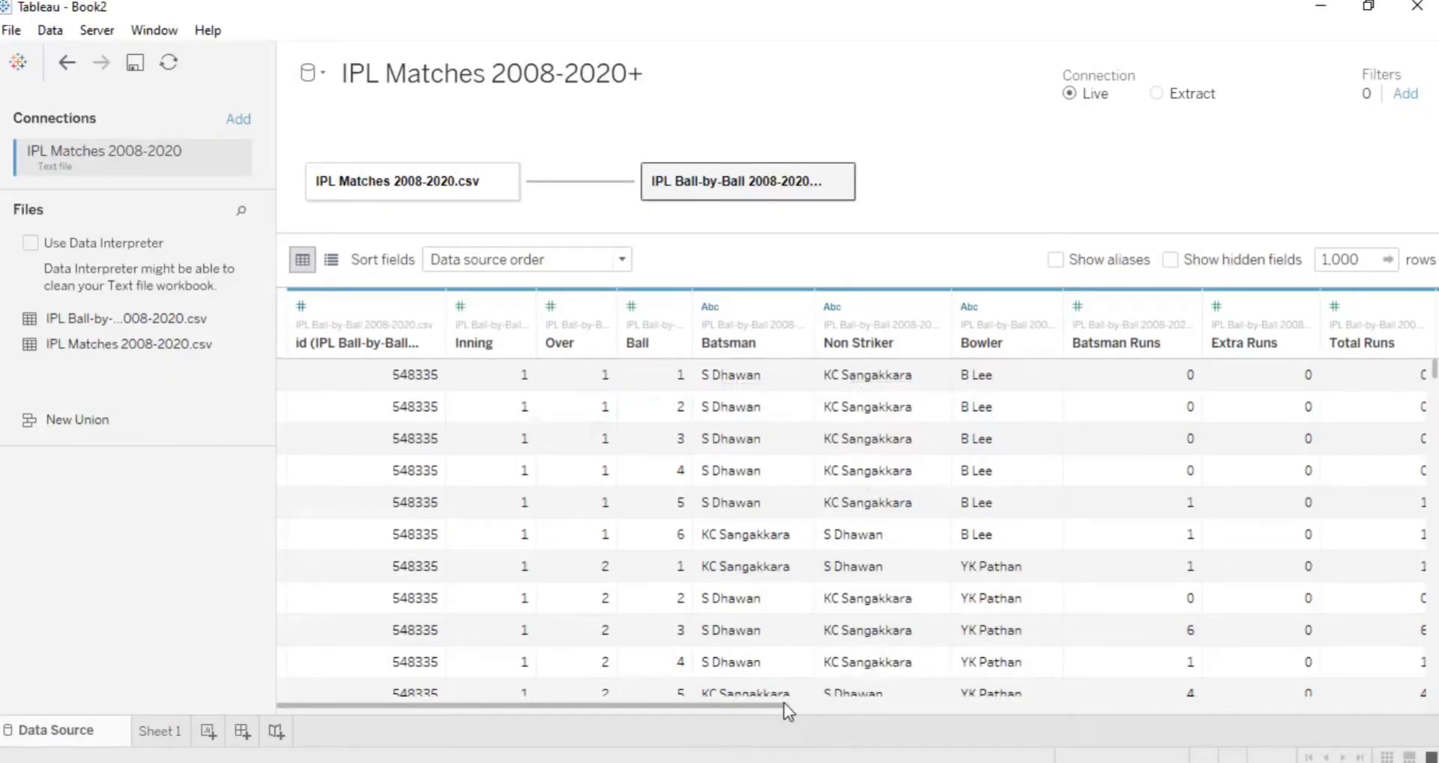
- Examine the Ball-by-Ball preview columns from id through Bowling Team and return to the first column
drag(775, 704, 859, 700)
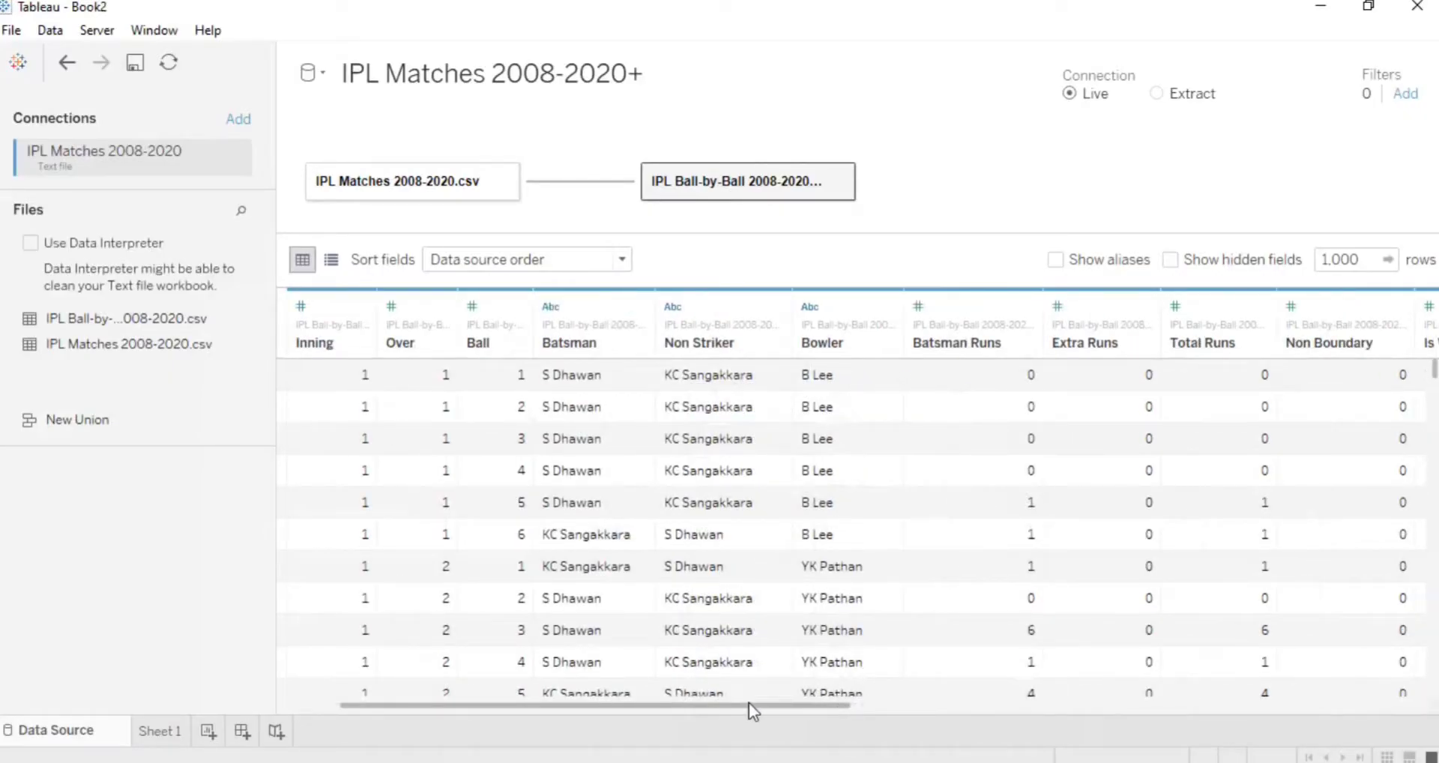
drag(730, 704, 811, 705)
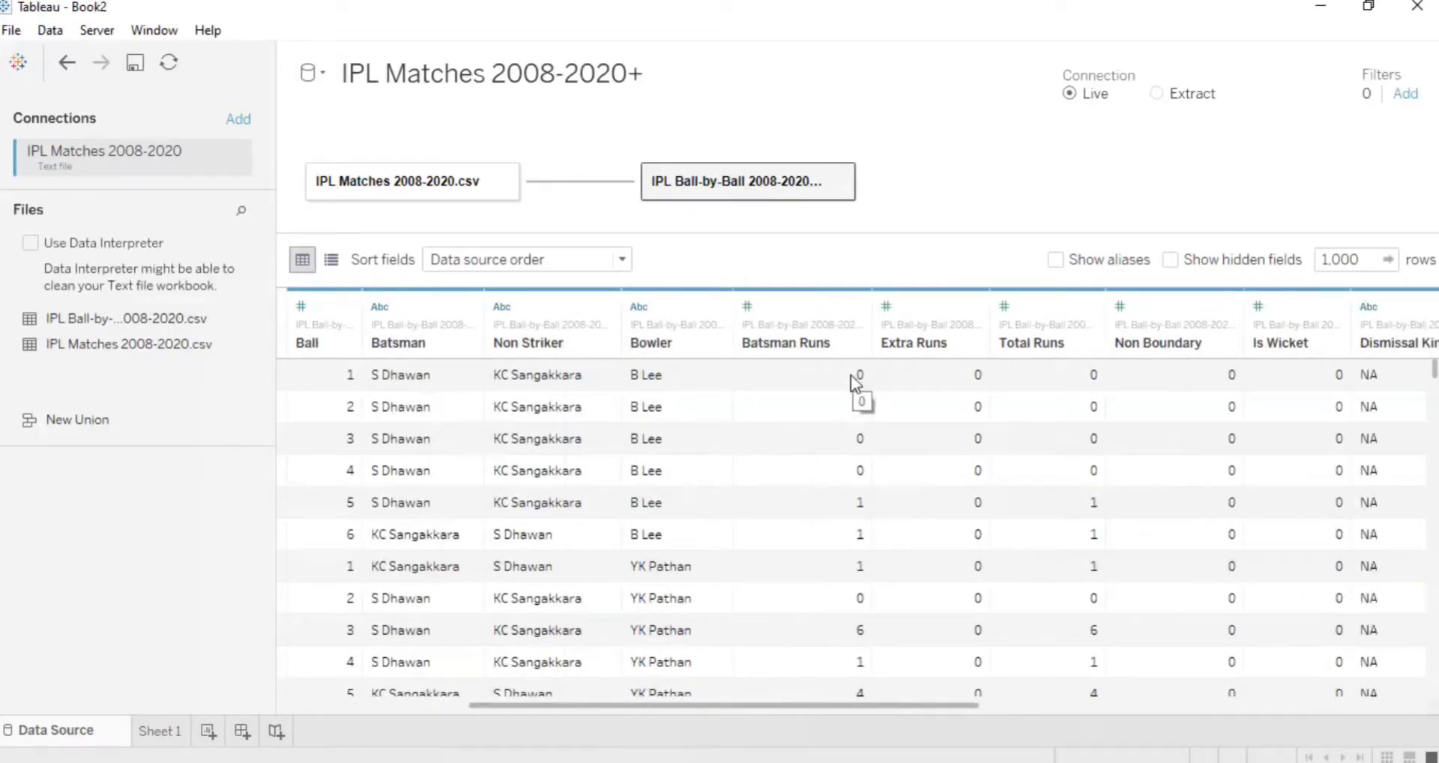
drag(857, 703, 1042, 704)
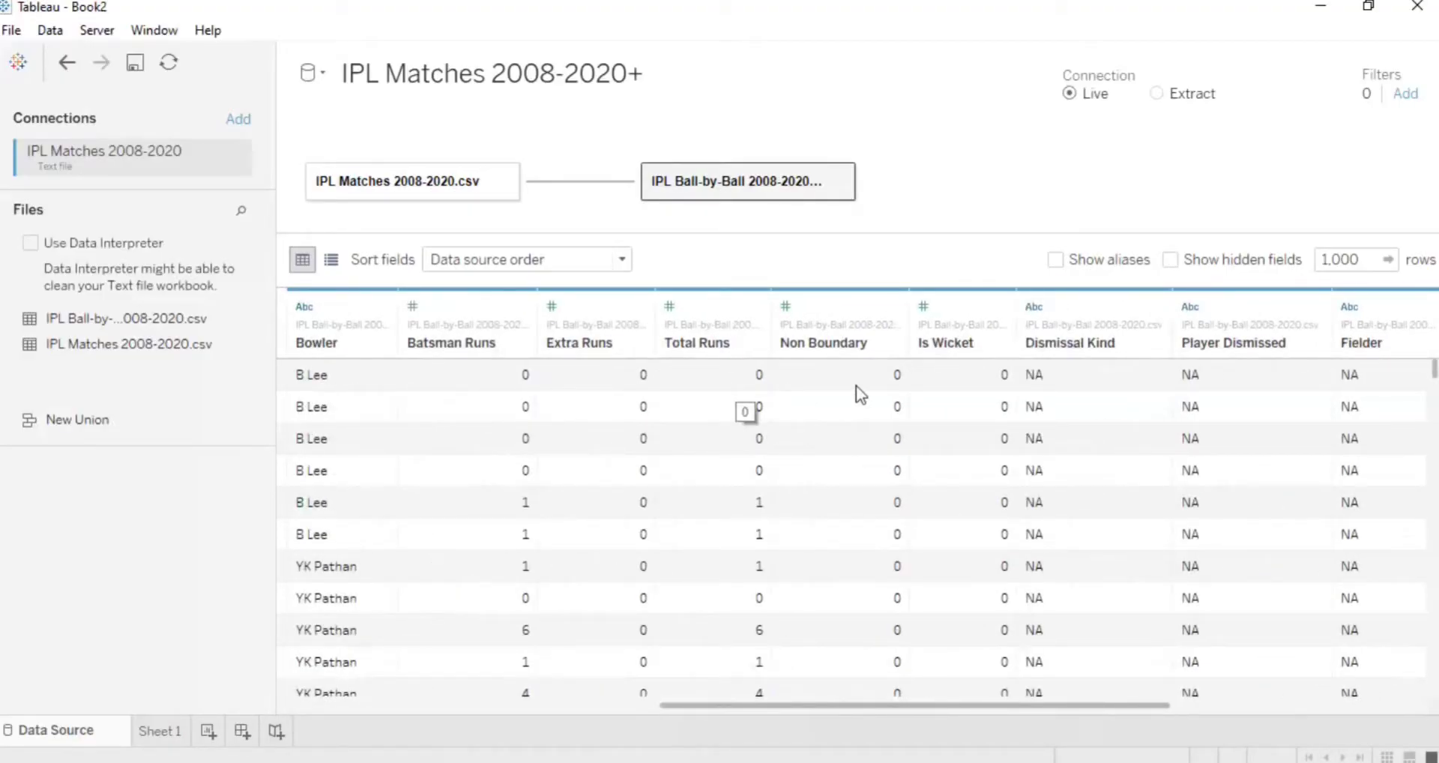
drag(956, 704, 1030, 704)
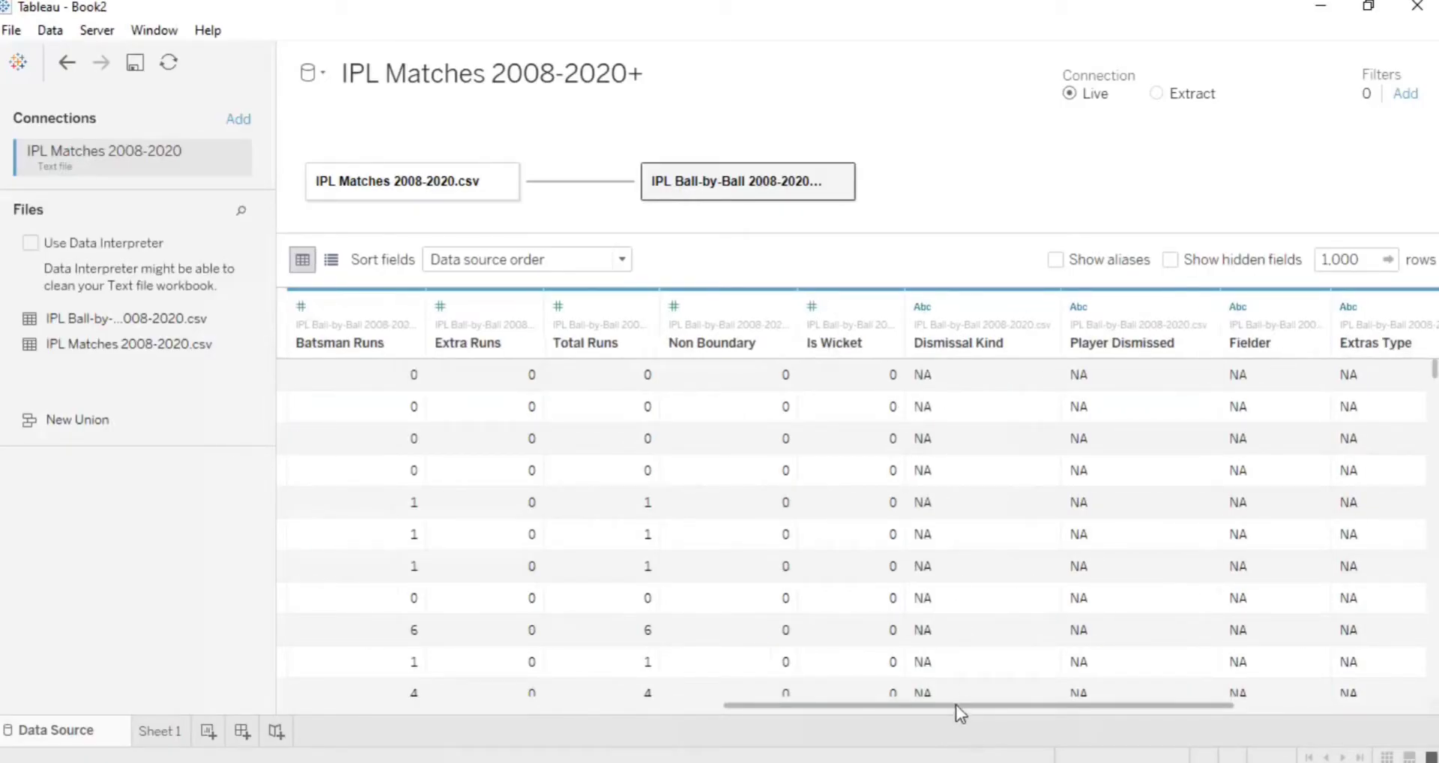
drag(951, 707, 1021, 702)
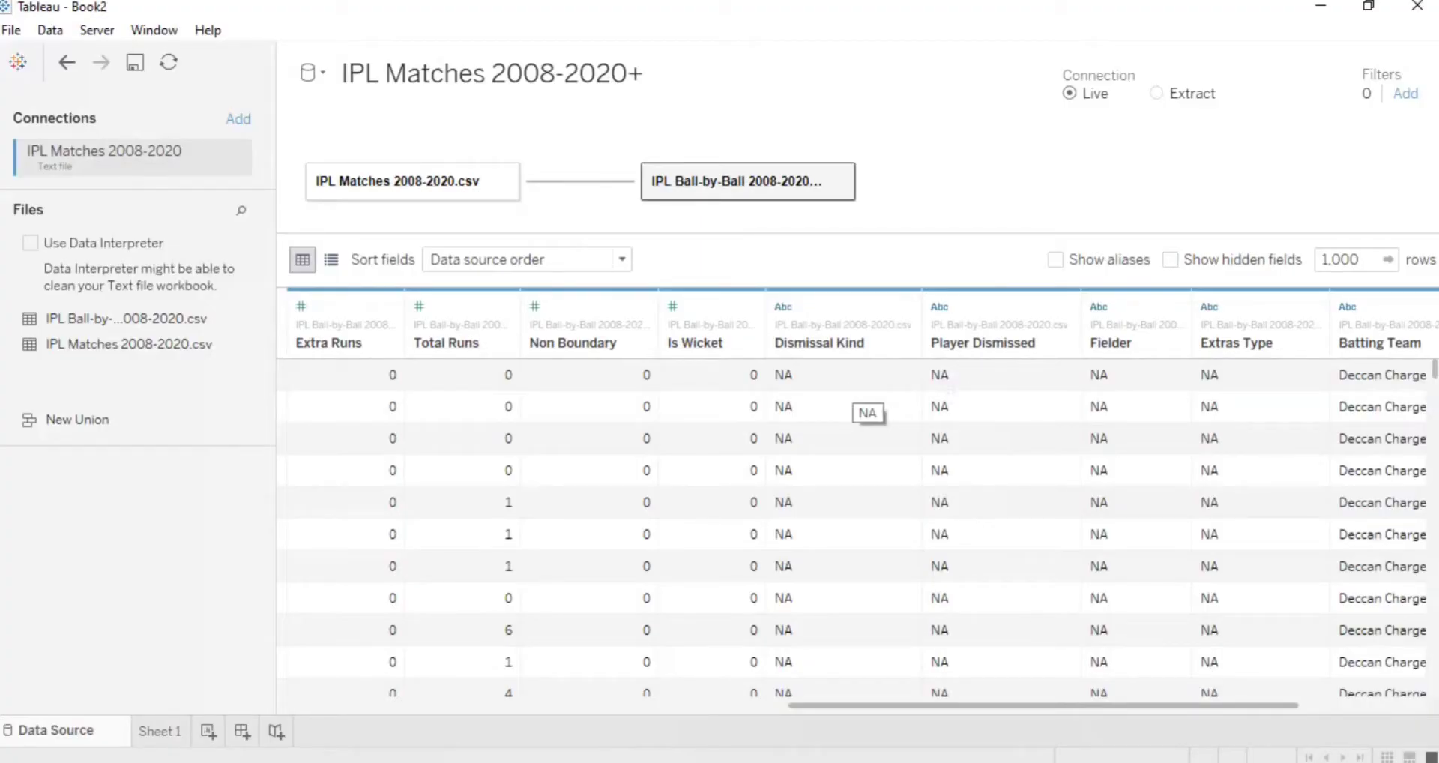
drag(1011, 704, 1053, 702)
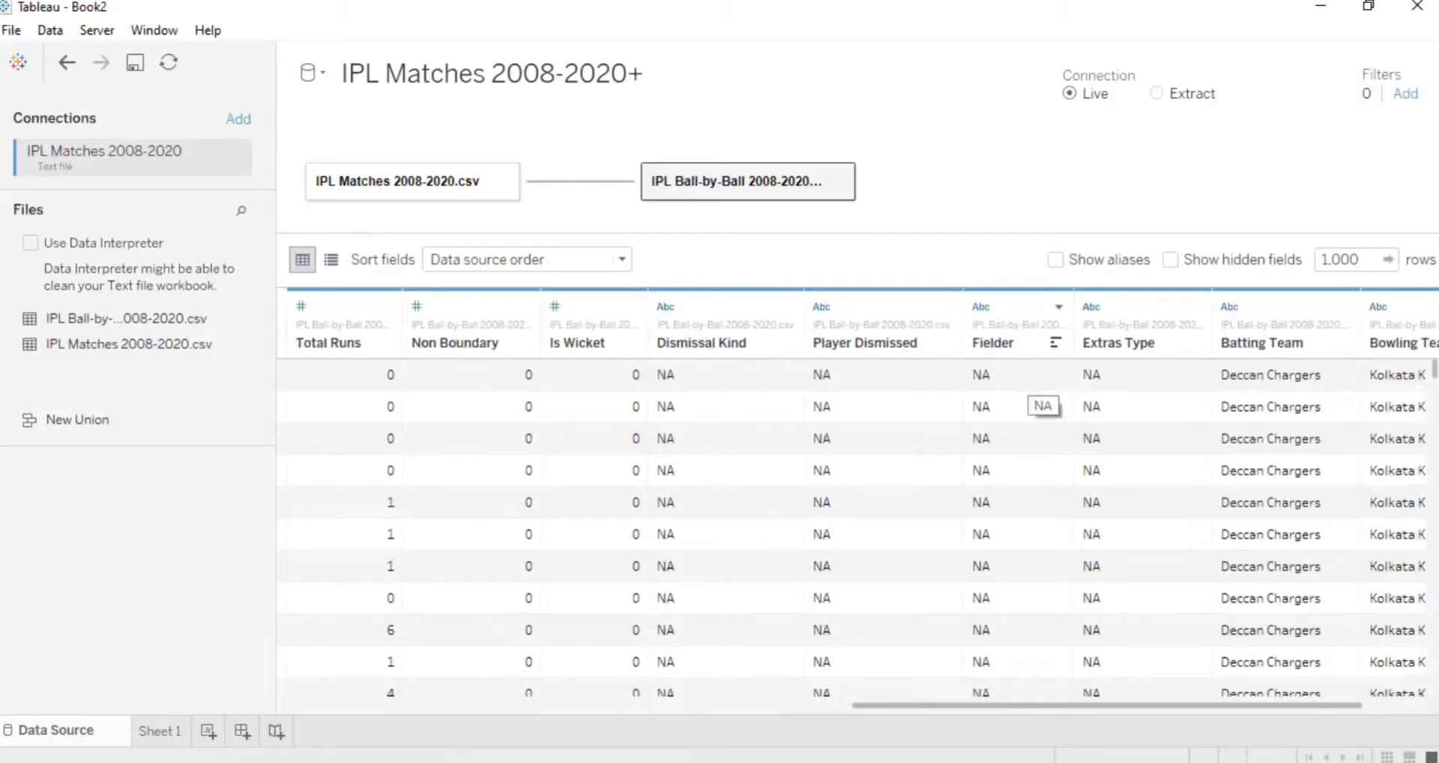
drag(1018, 709, 1052, 708)
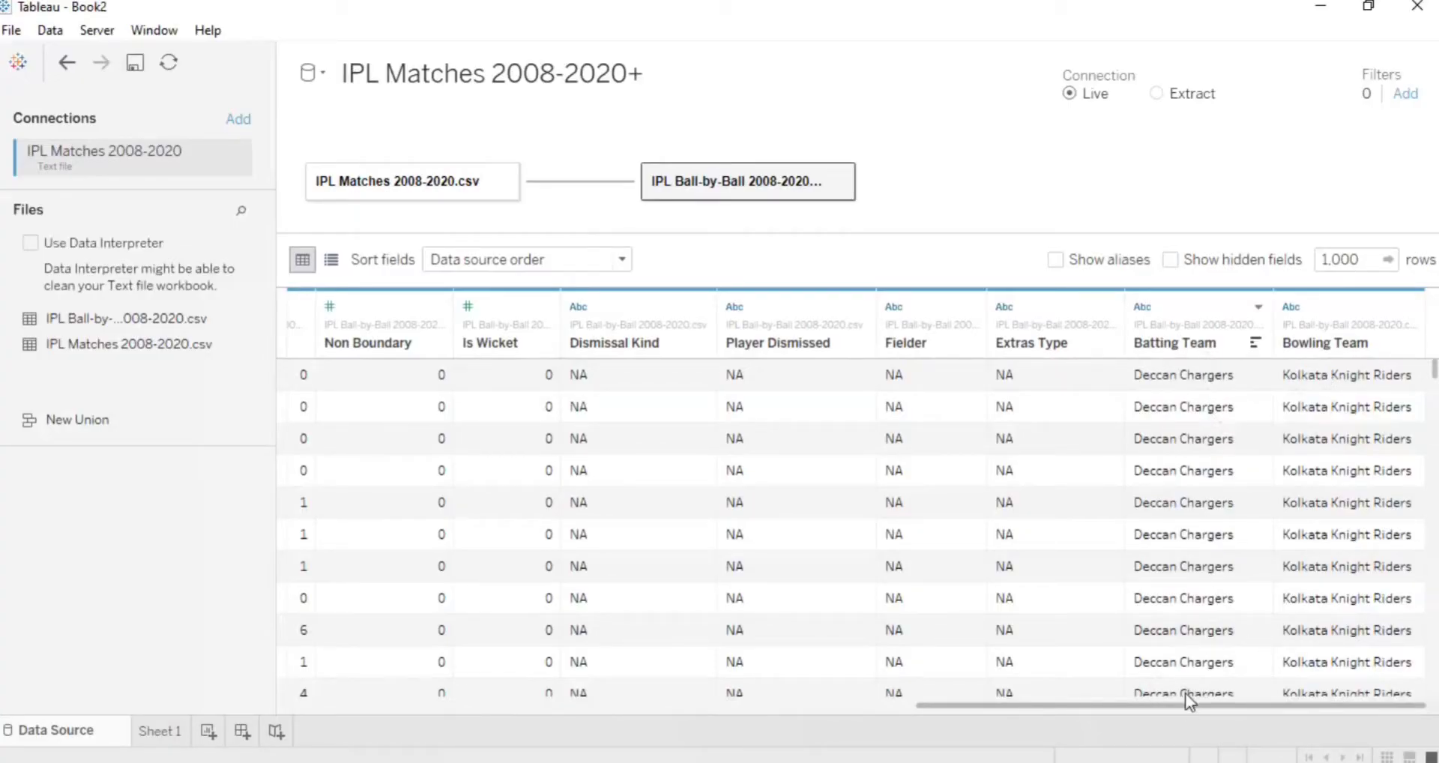
drag(1189, 707, 353, 725)
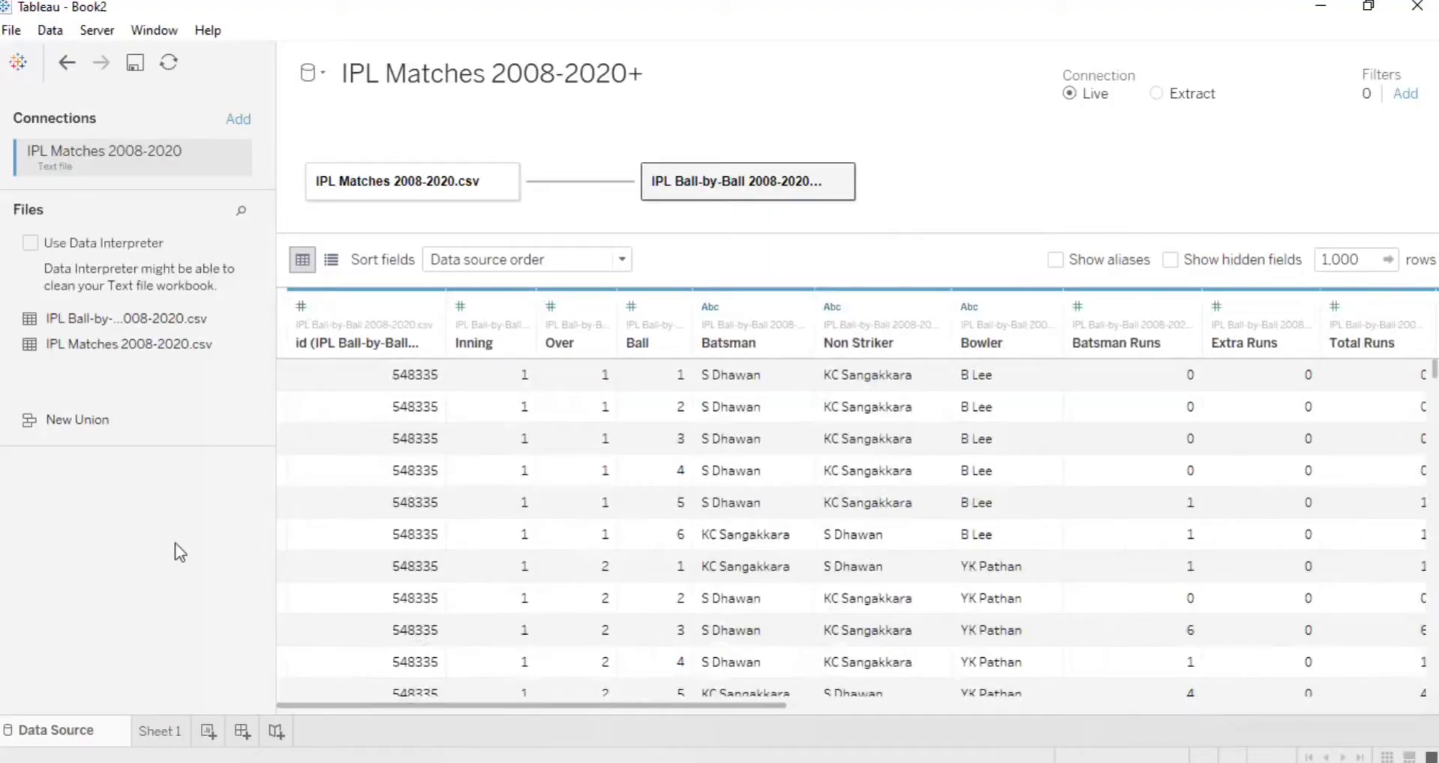
- Open Sheet 1 and review the available fields of the IPL Ball-by-Ball and IPL Matches tables
click(174, 726)
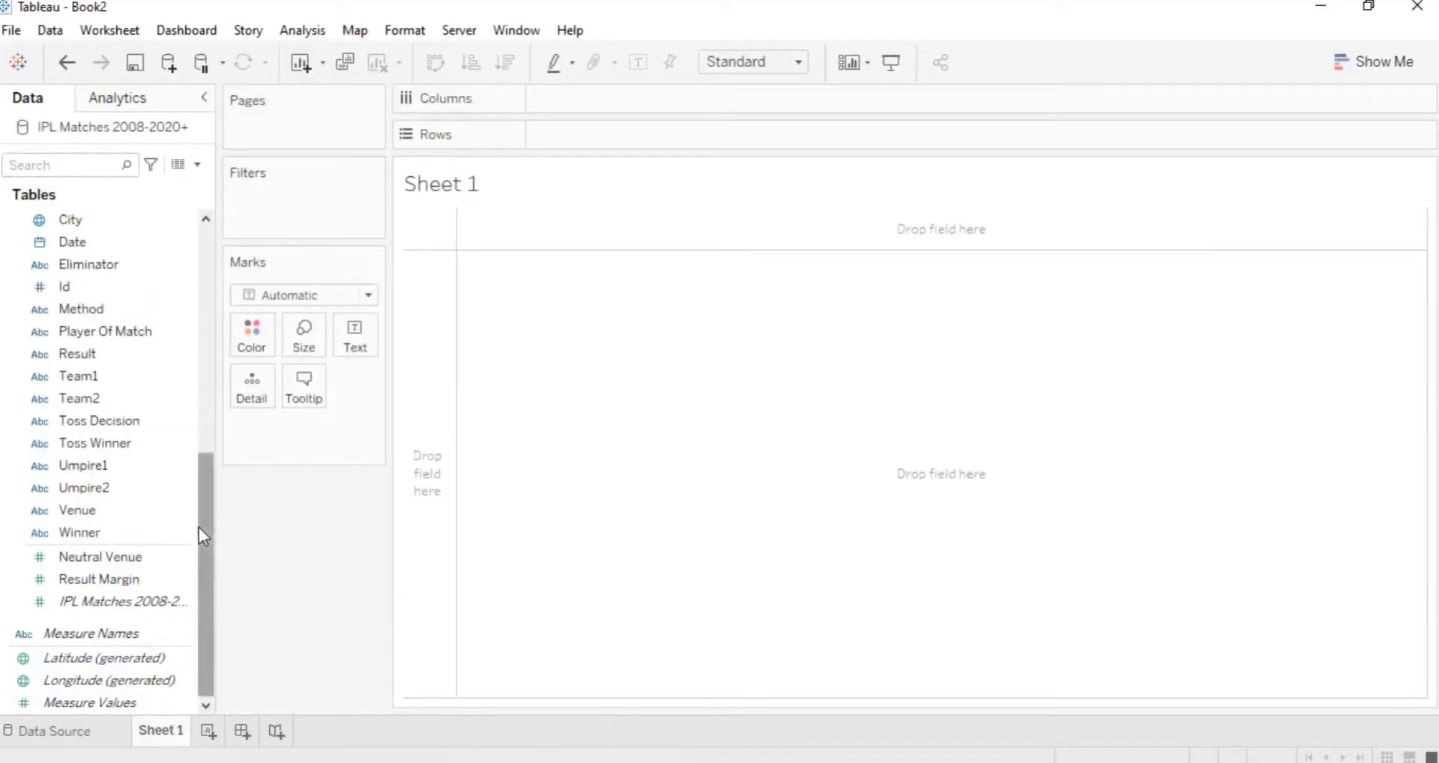
scroll(199, 527, up, 1)
scroll(195, 448, up, 10)
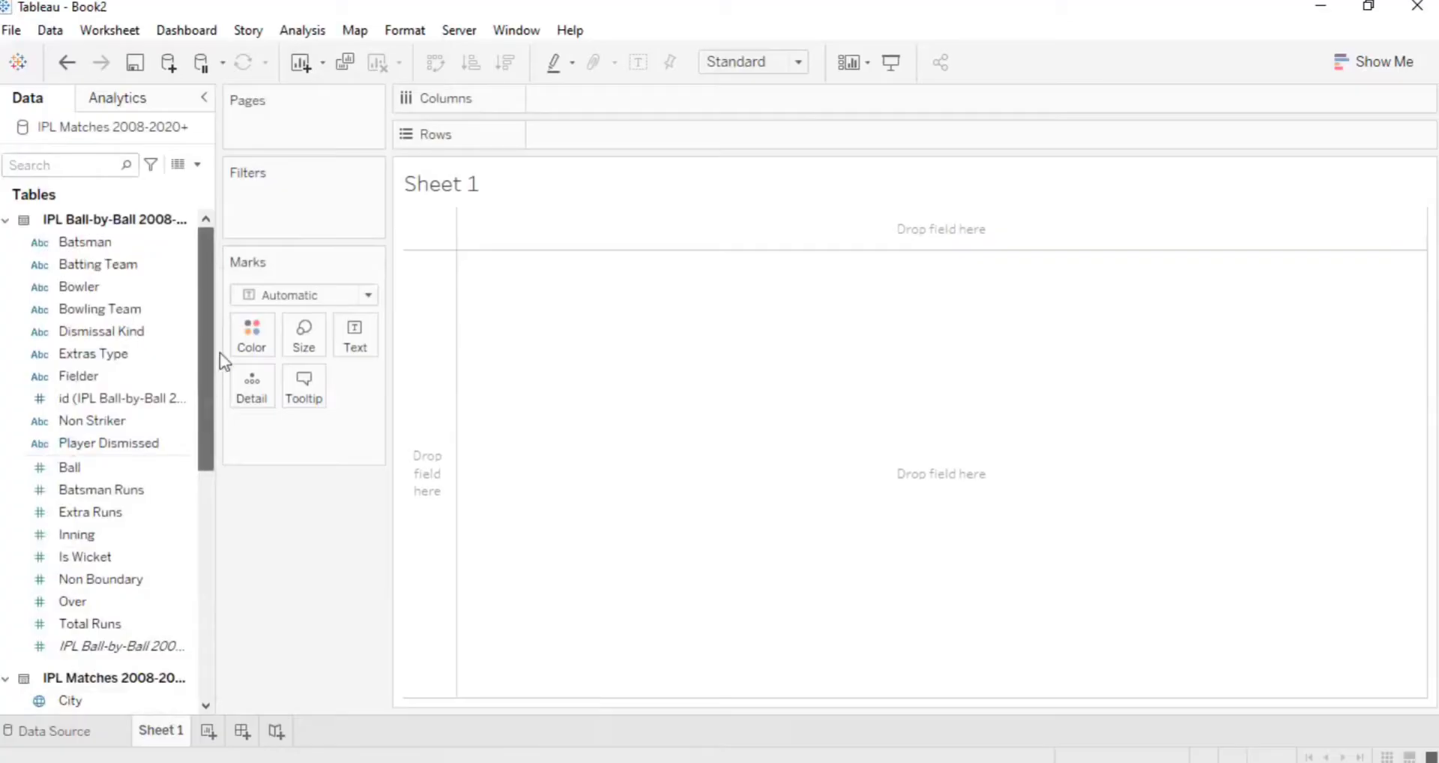
scroll(207, 441, down, 8)
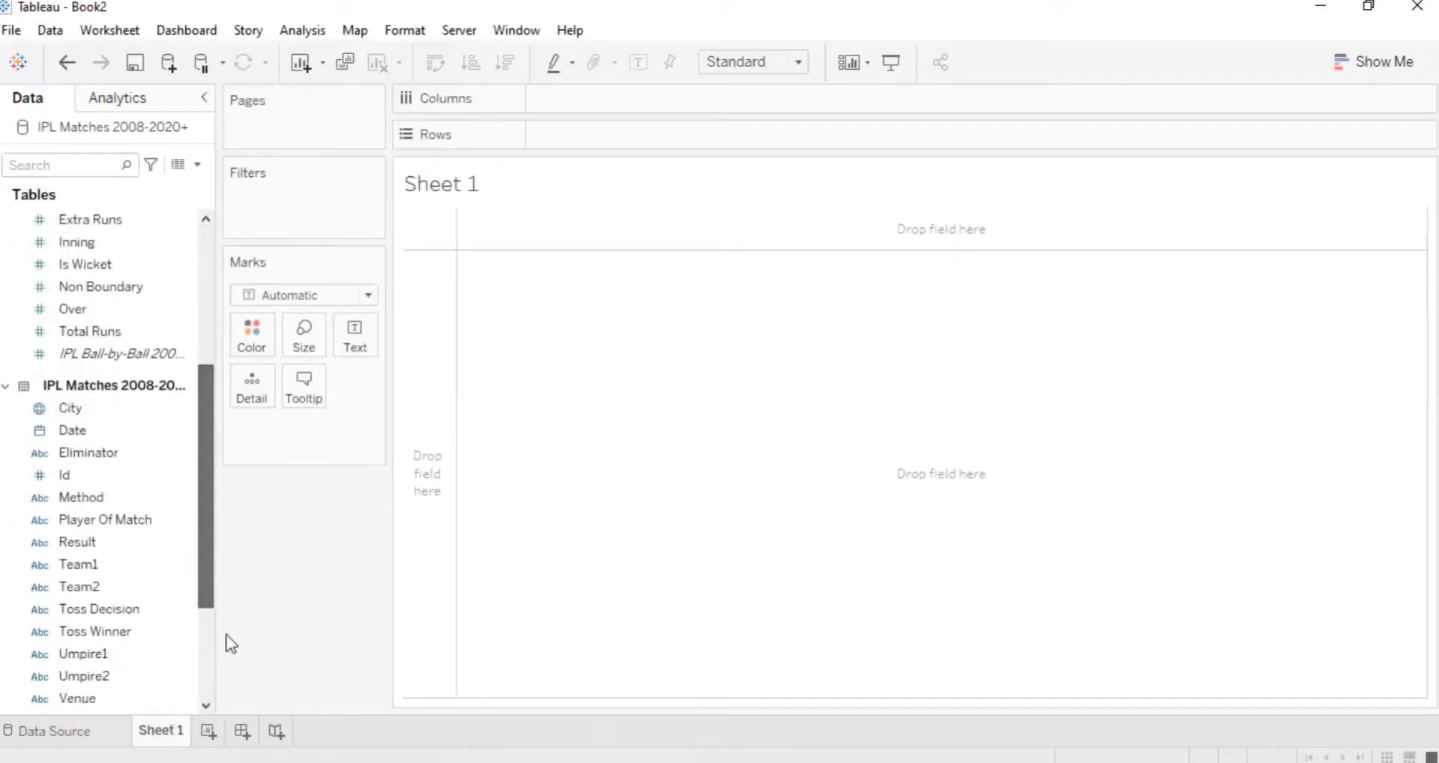
drag(208, 581, 192, 339)
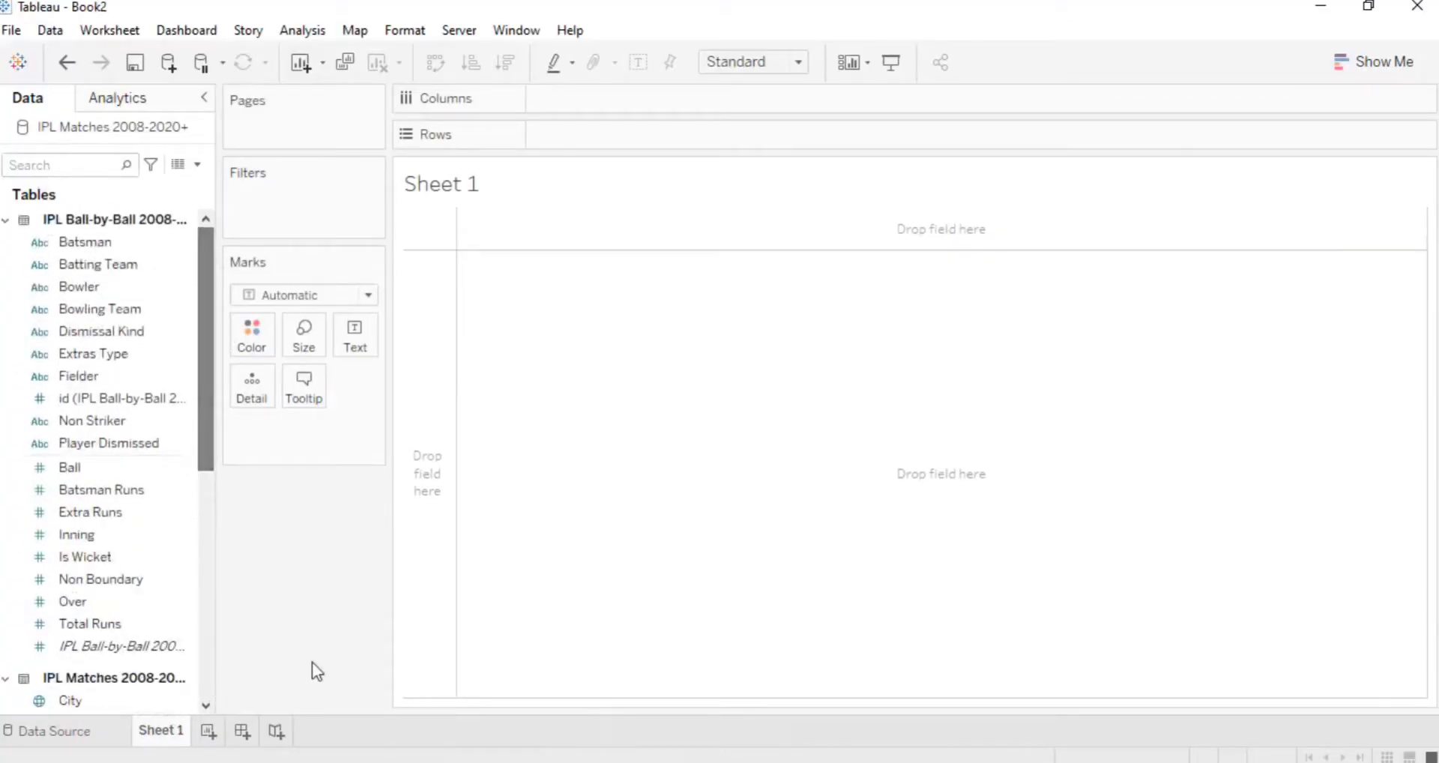
- Switch to the finished DashboardIPL workbook, examine the Match Winner tile and its neighbouring summary tiles, and return to Book2
click(578, 731)
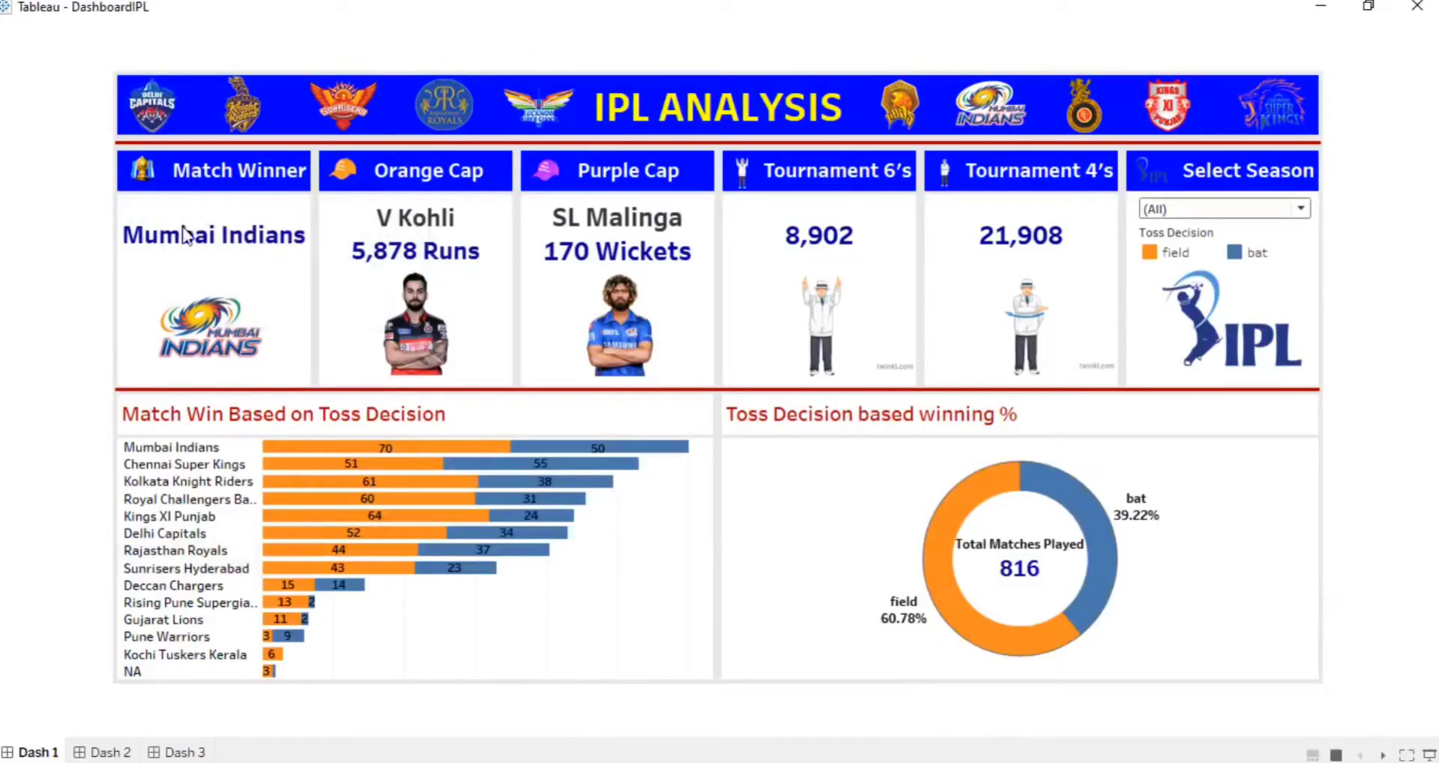
mouse_move(410, 222)
click(643, 762)
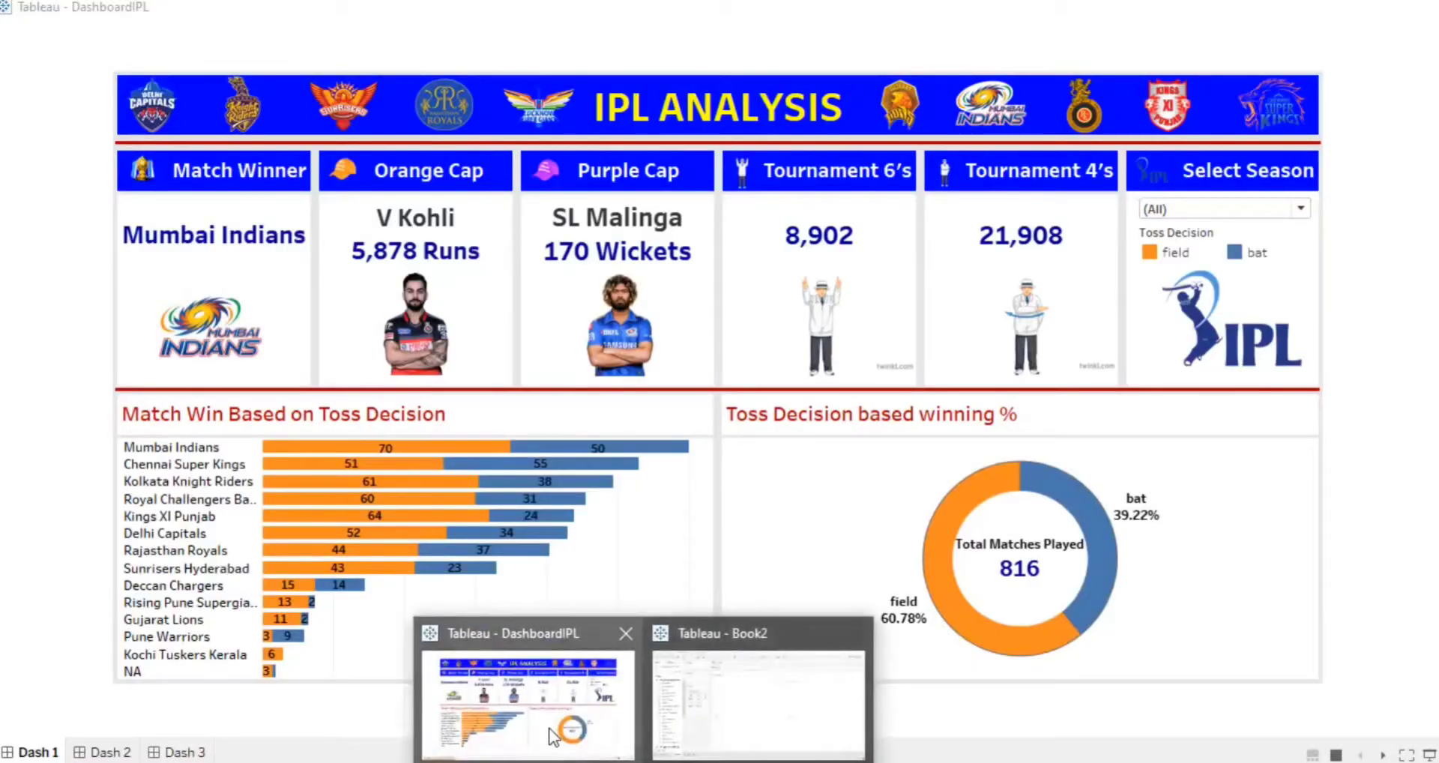
click(553, 737)
click(643, 762)
click(704, 727)
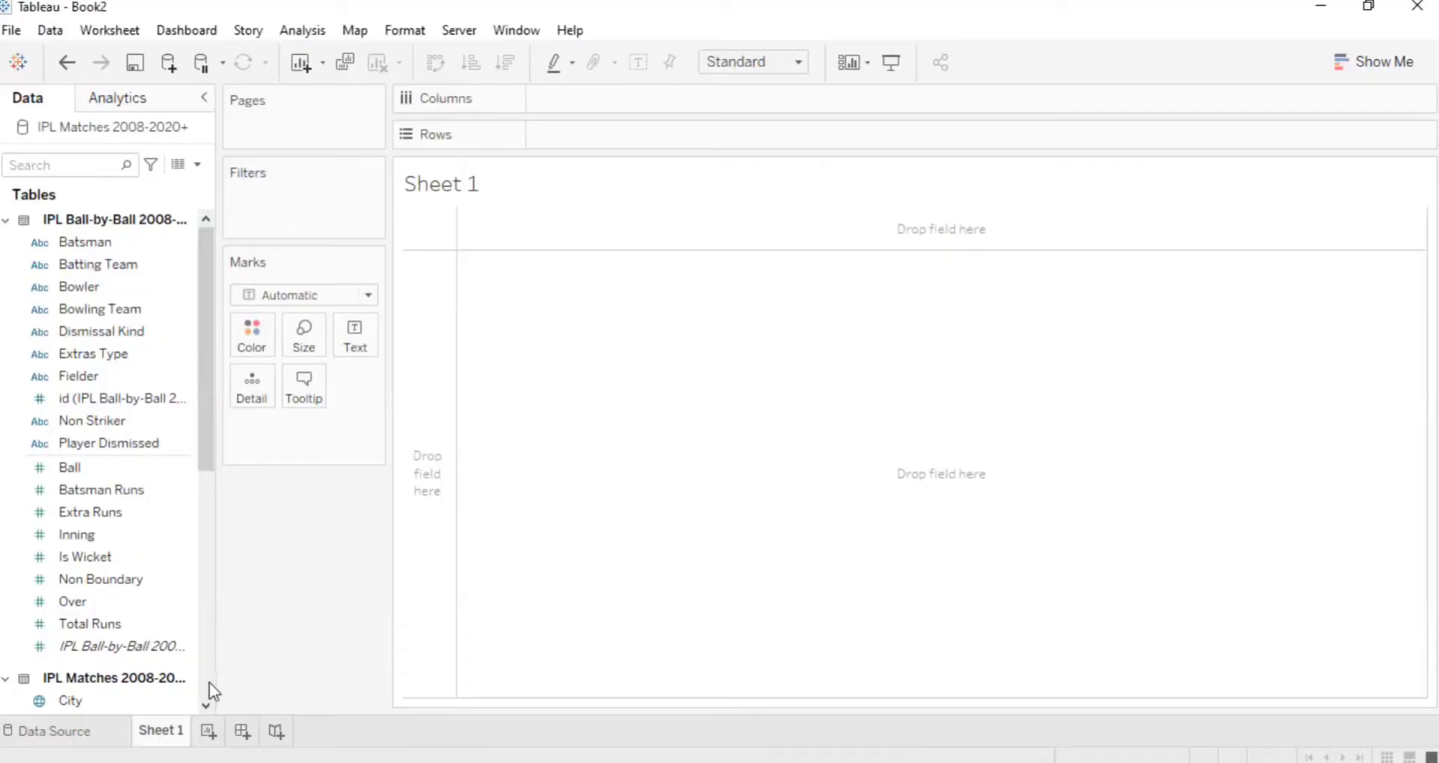
- Rename Sheet 1 as Title Winner
double_click(161, 730)
text(Mat)
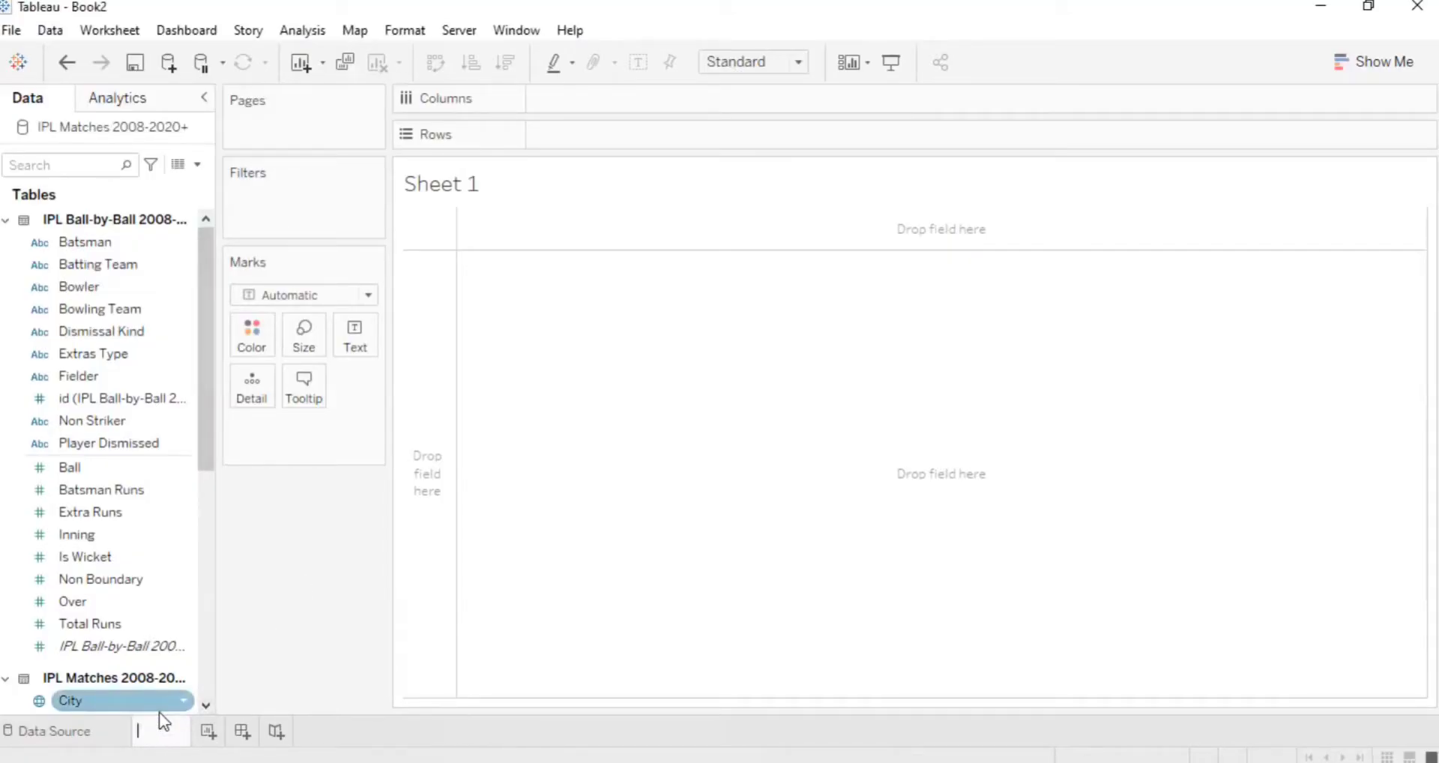
text(le Winner)
key(Return)
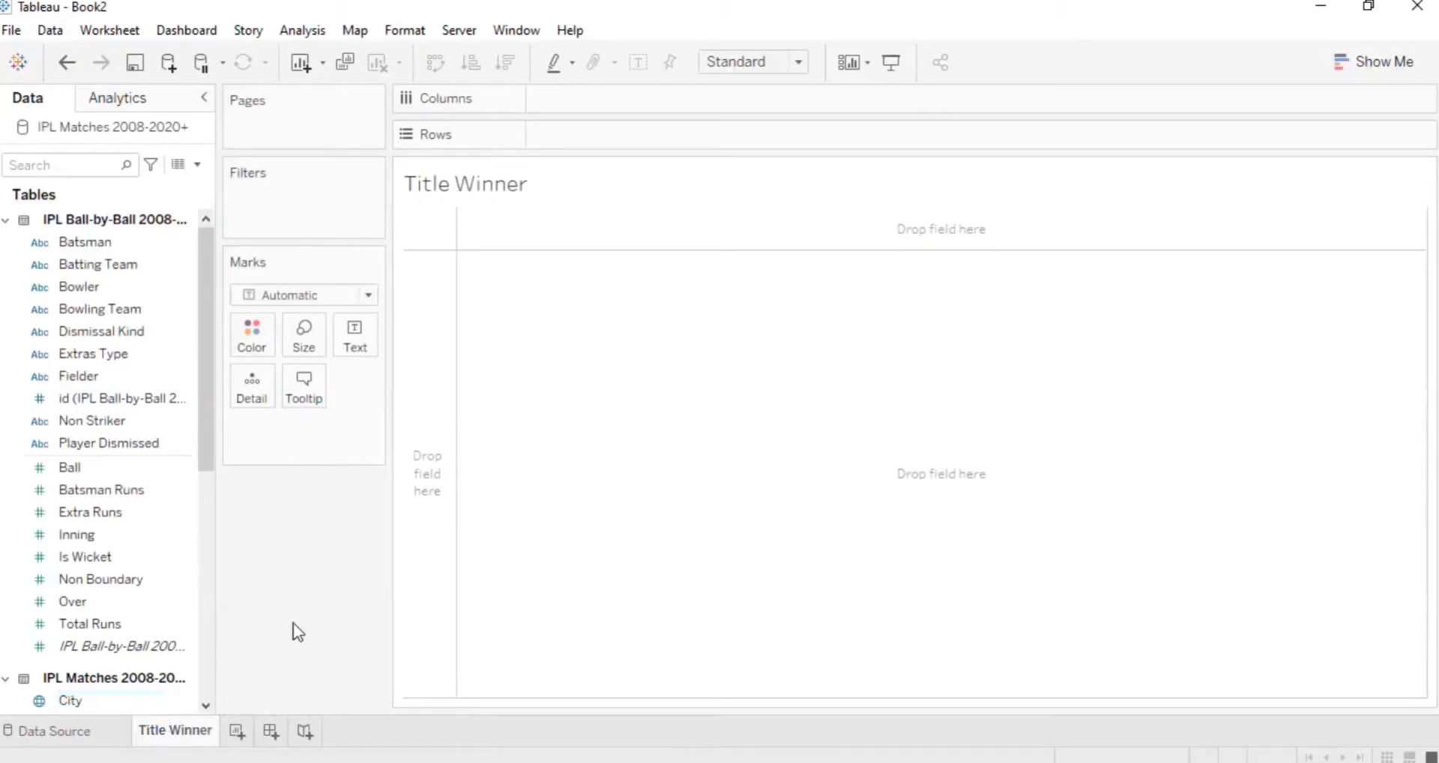
- Search the fields for winner and list the Winner field of the IPL Matches table on Rows
click(21, 165)
text(w)
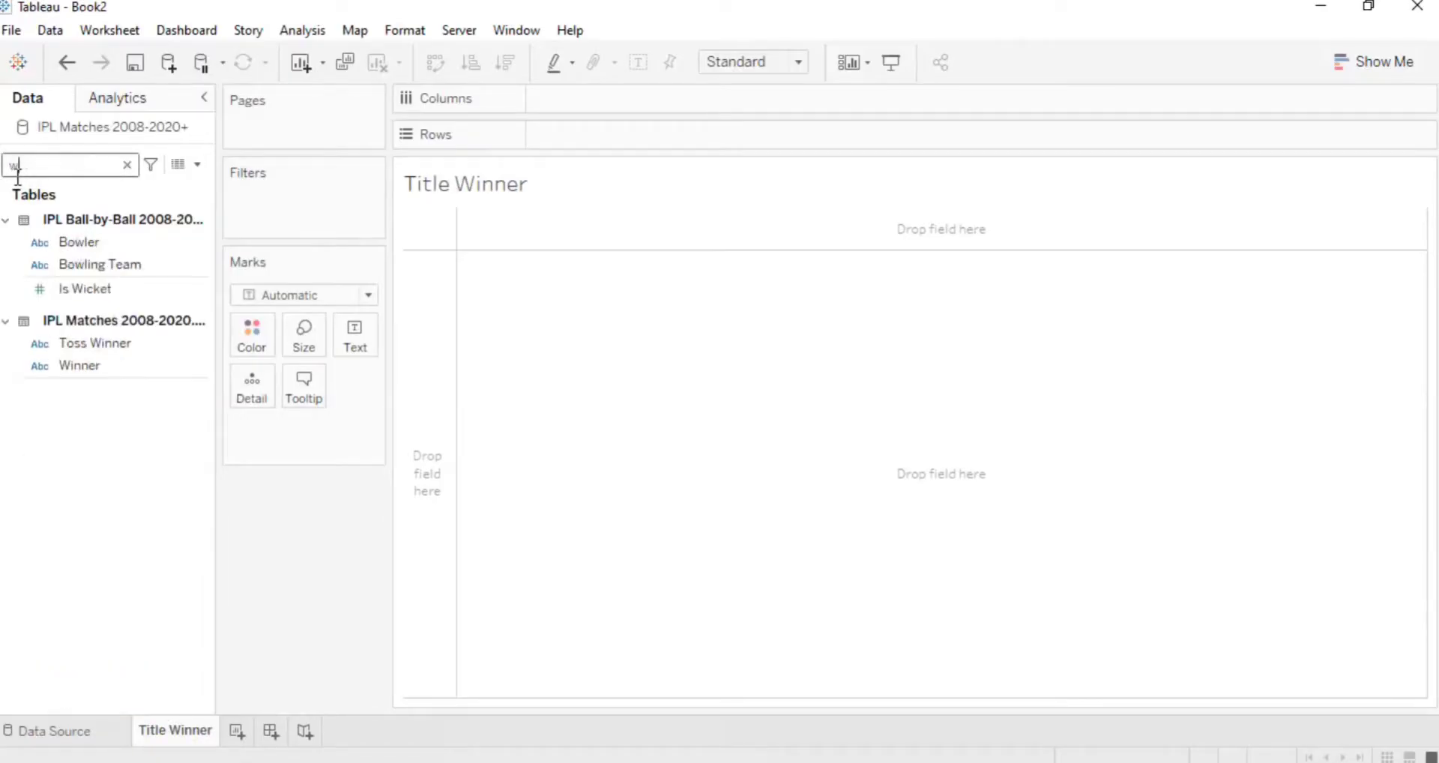
text(inner)
click(80, 266)
drag(80, 270, 628, 341)
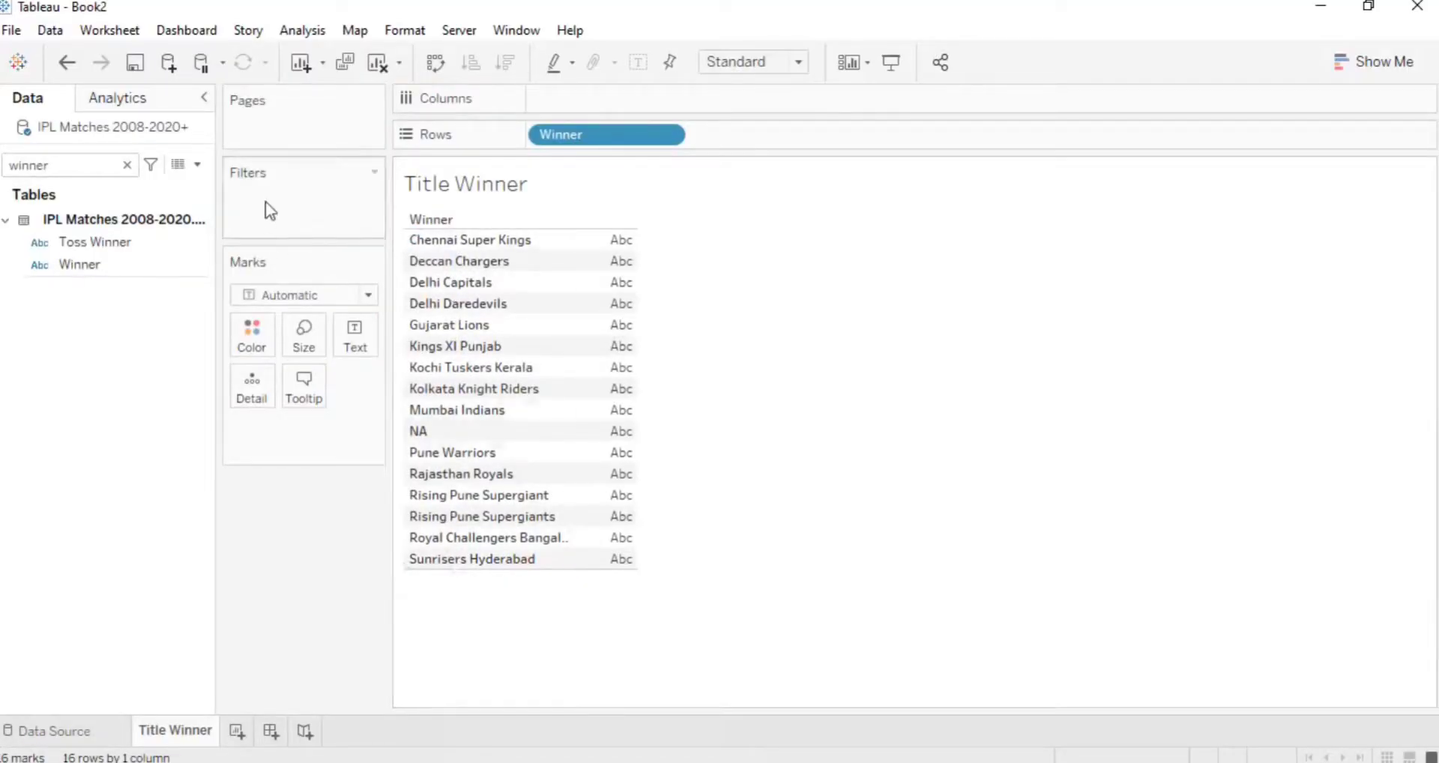
- Search the fields for date and place Date ahead of Winner on Rows
double_click(28, 165)
key(BackSpace)
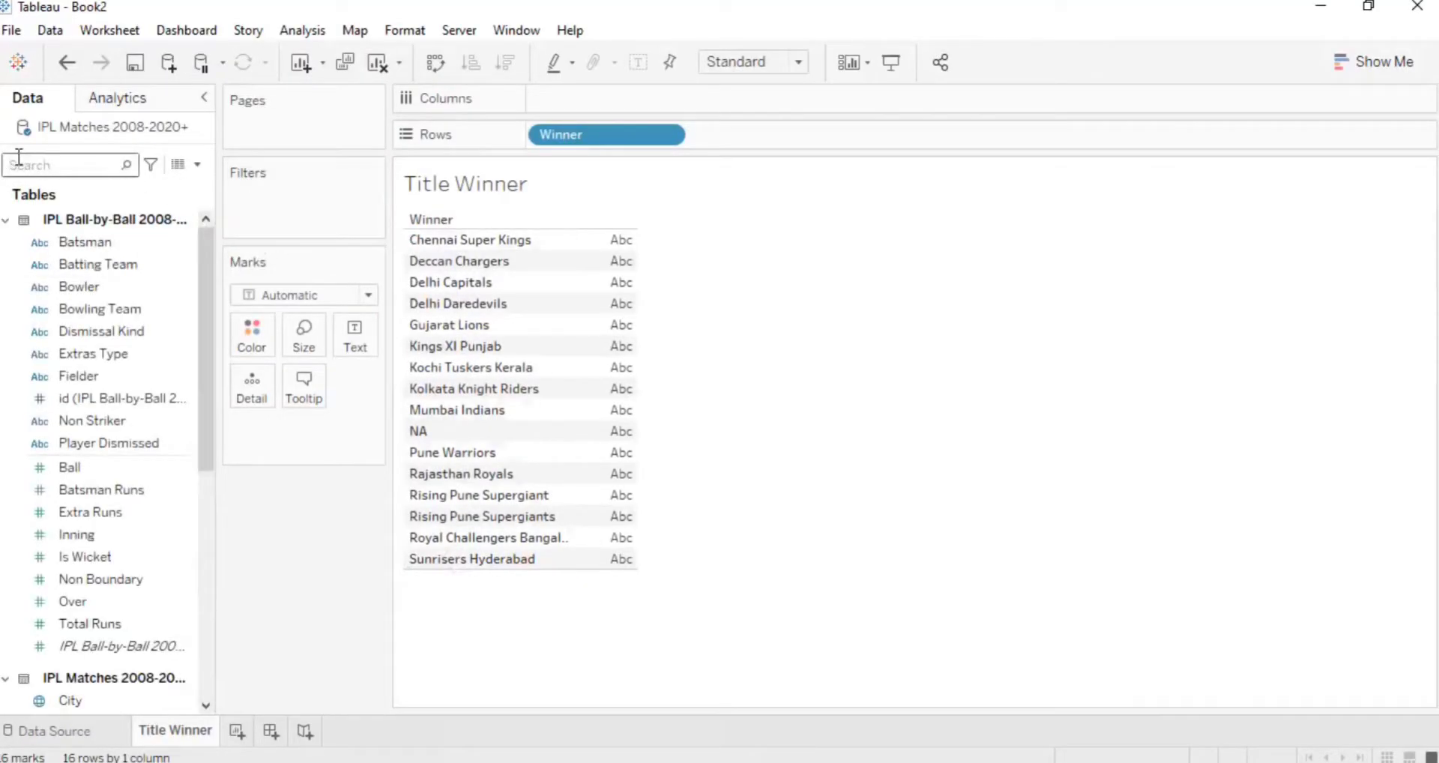
text(date)
drag(54, 244, 532, 141)
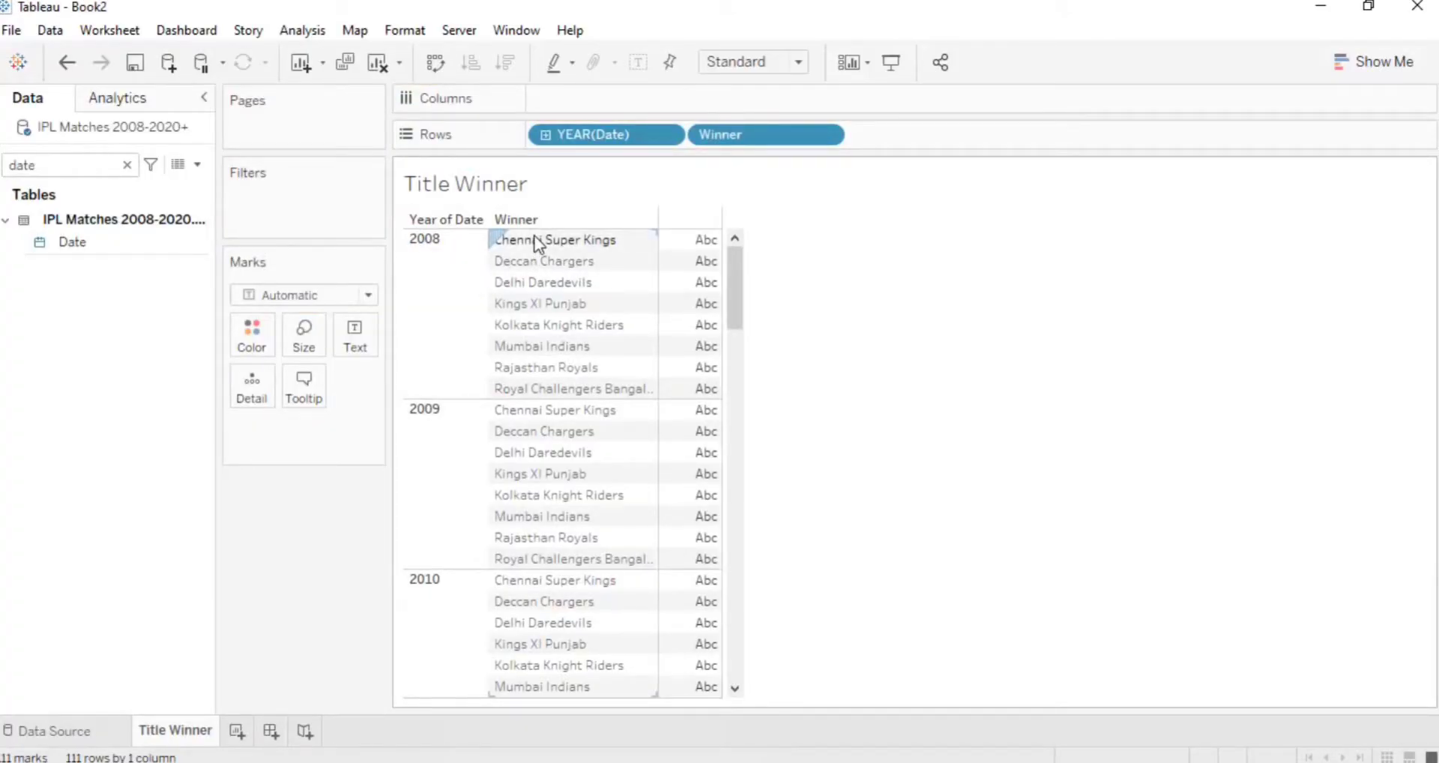
- Convert the Date field on Rows to discrete exact dates and order it ahead of Winner
right_click(577, 138)
click(640, 571)
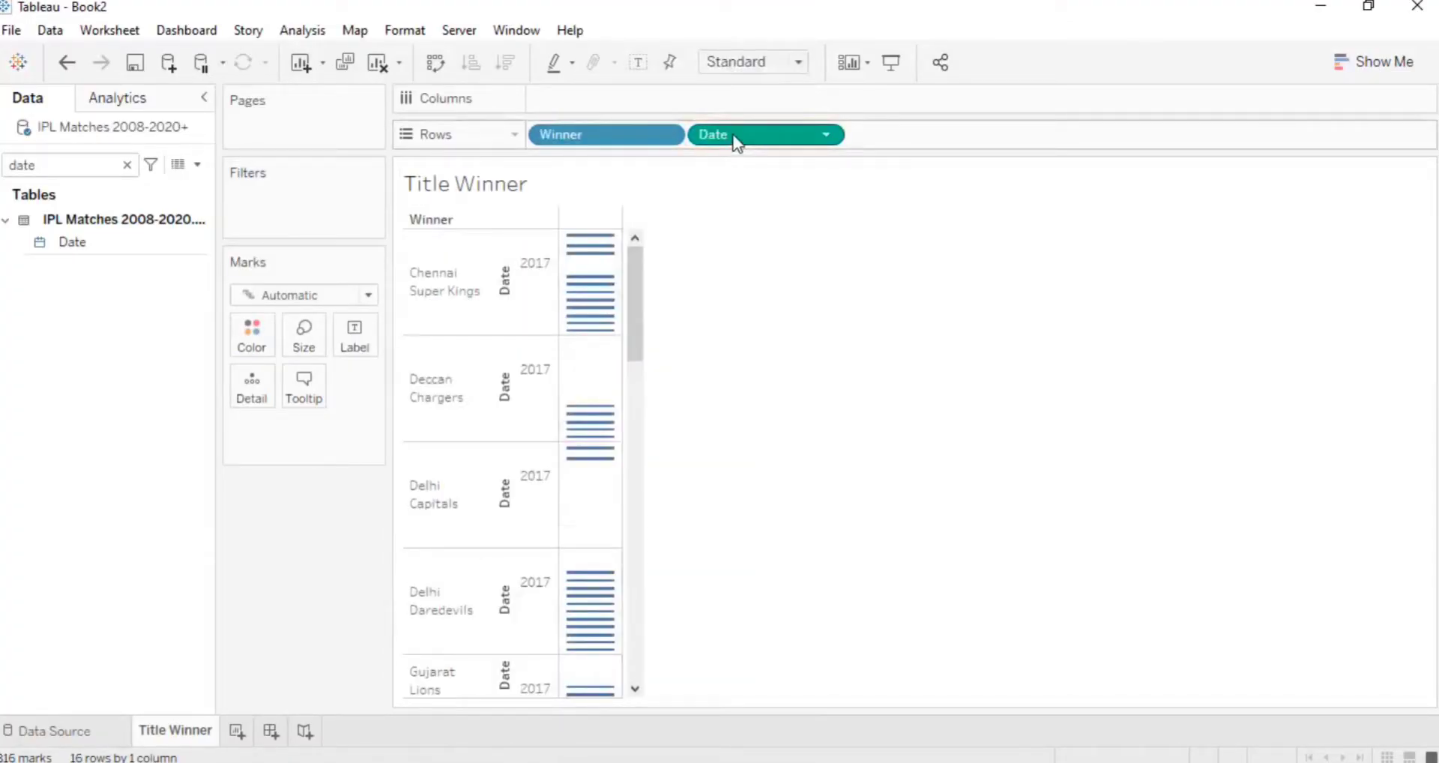
right_click(737, 143)
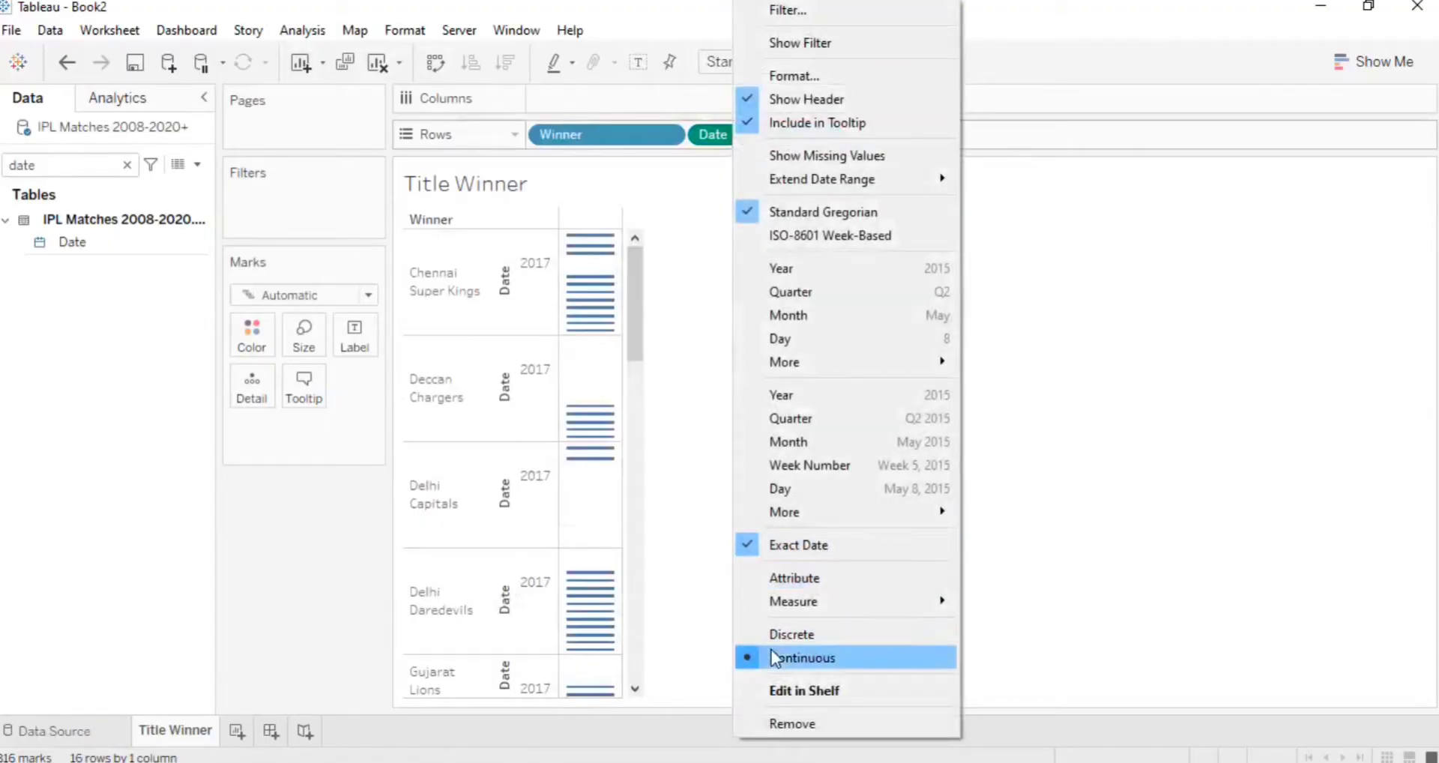
click(791, 634)
drag(620, 142, 884, 173)
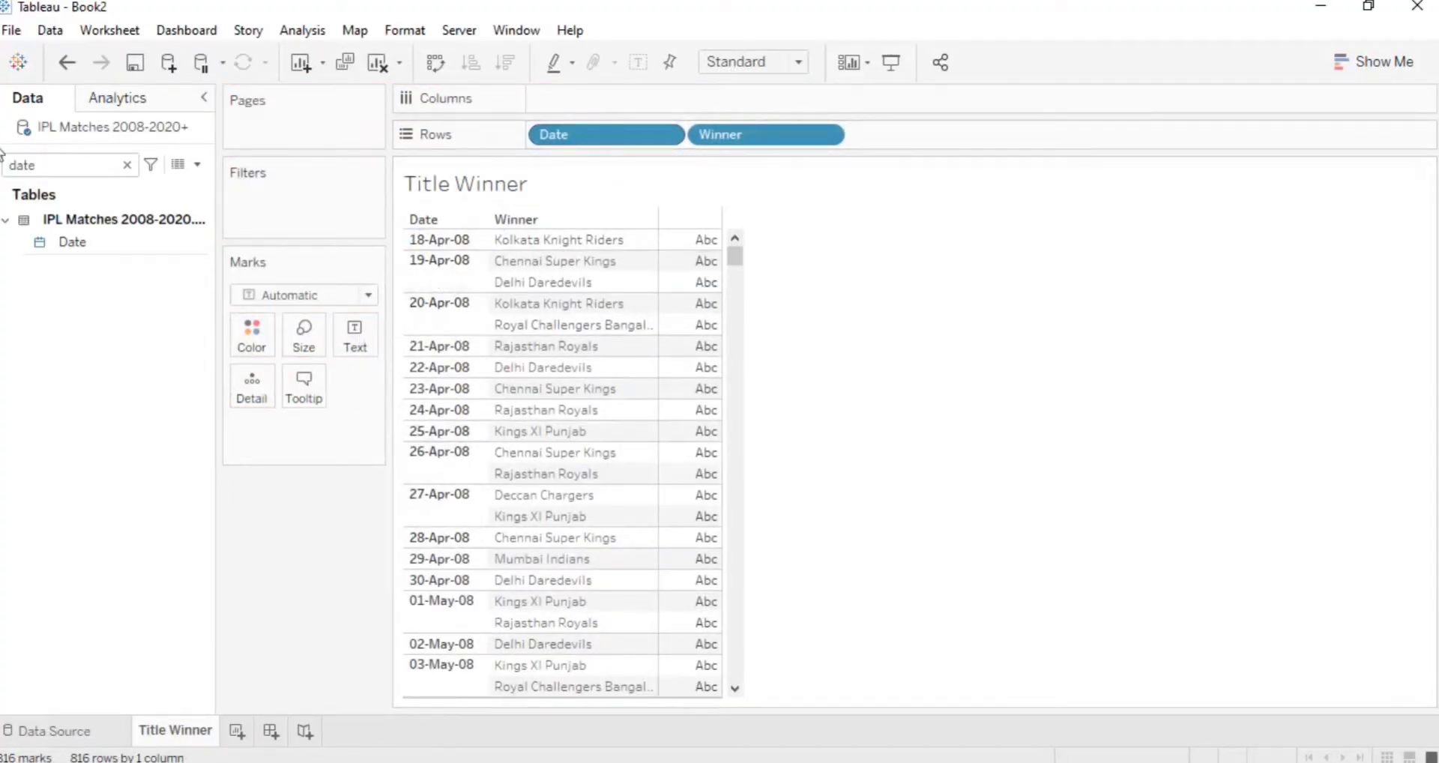
- Add the year of Date as the first field on Rows, check the final 2008 match dates, and clear the field search
mouse_move(55, 243)
mouse_down()
mouse_move(537, 145)
mouse_move(514, 286)
mouse_move(492, 283)
mouse_up()
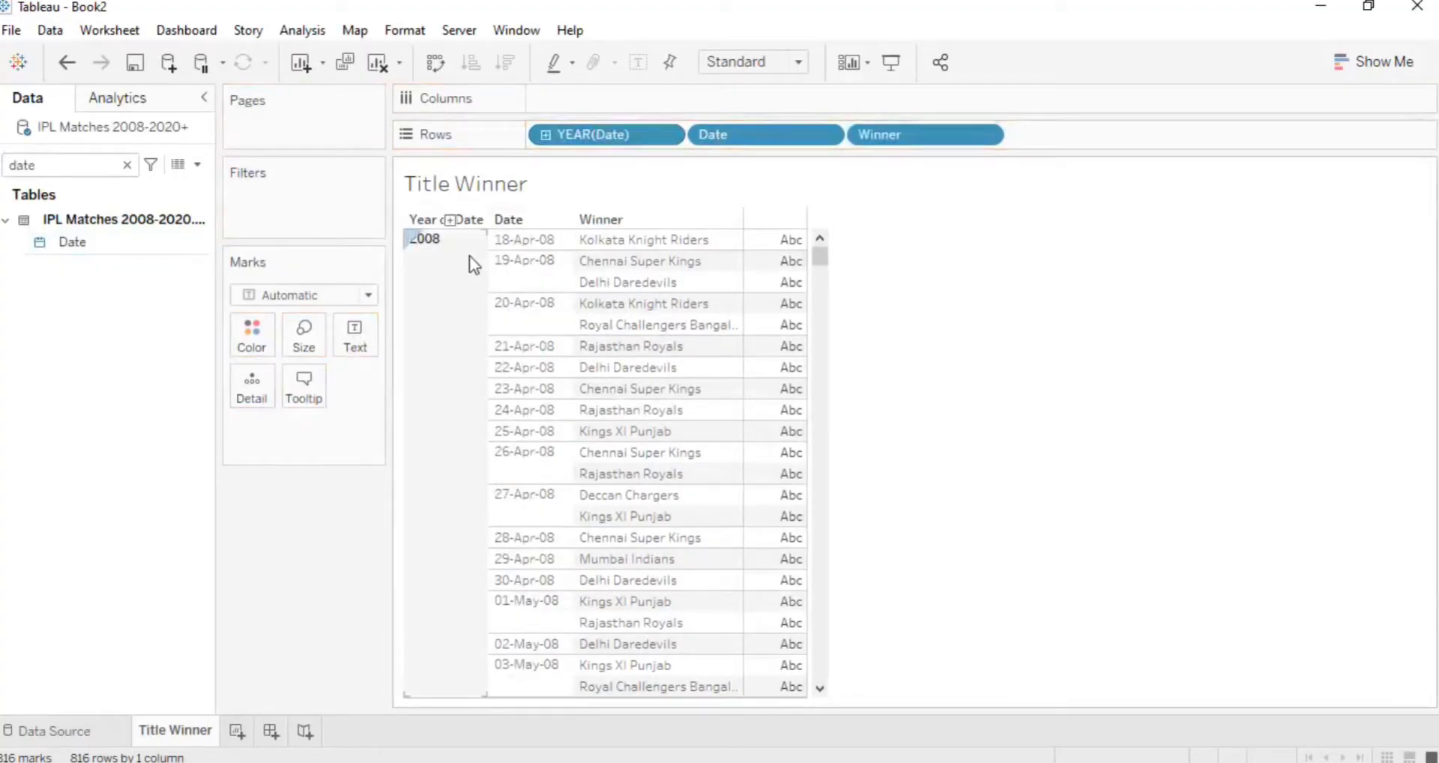
scroll(448, 290, down, 12)
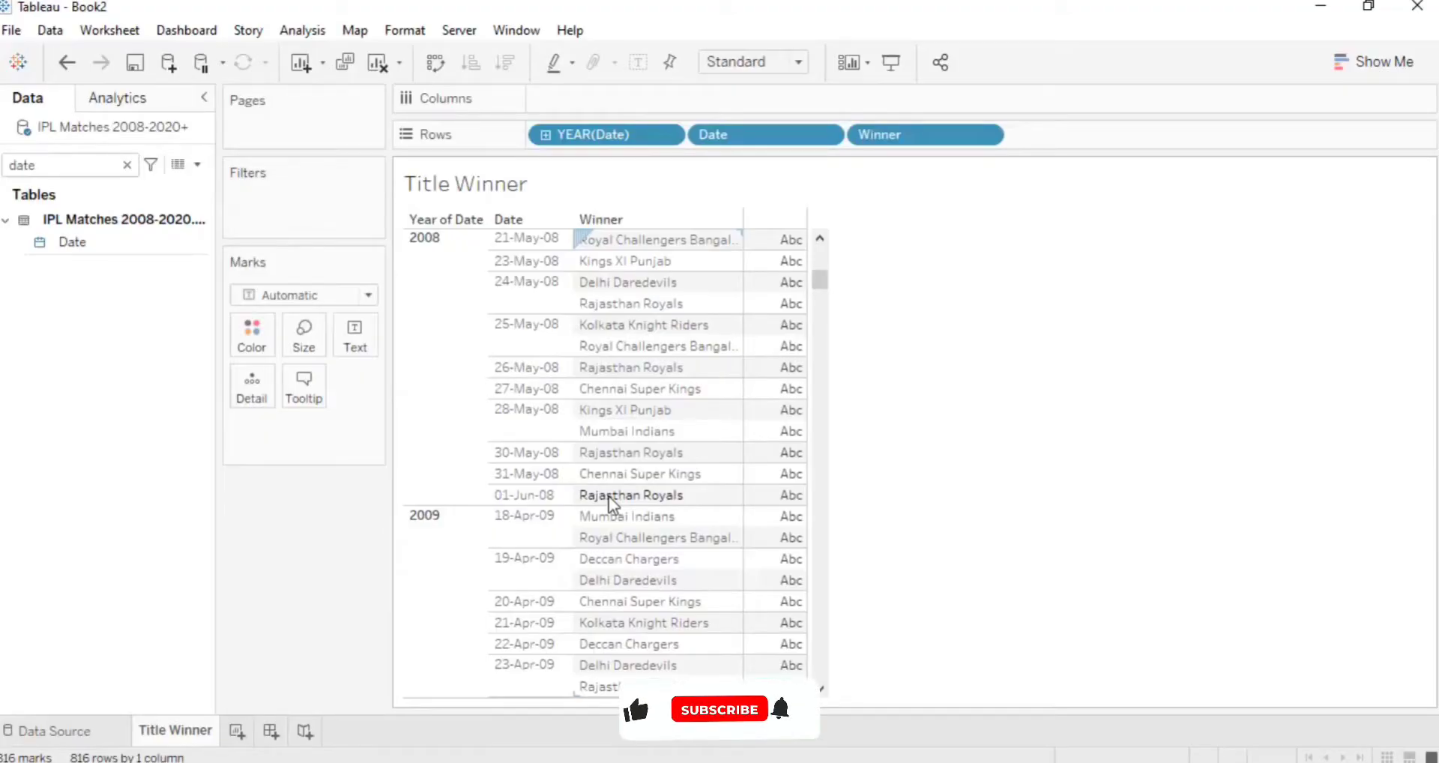
click(127, 165)
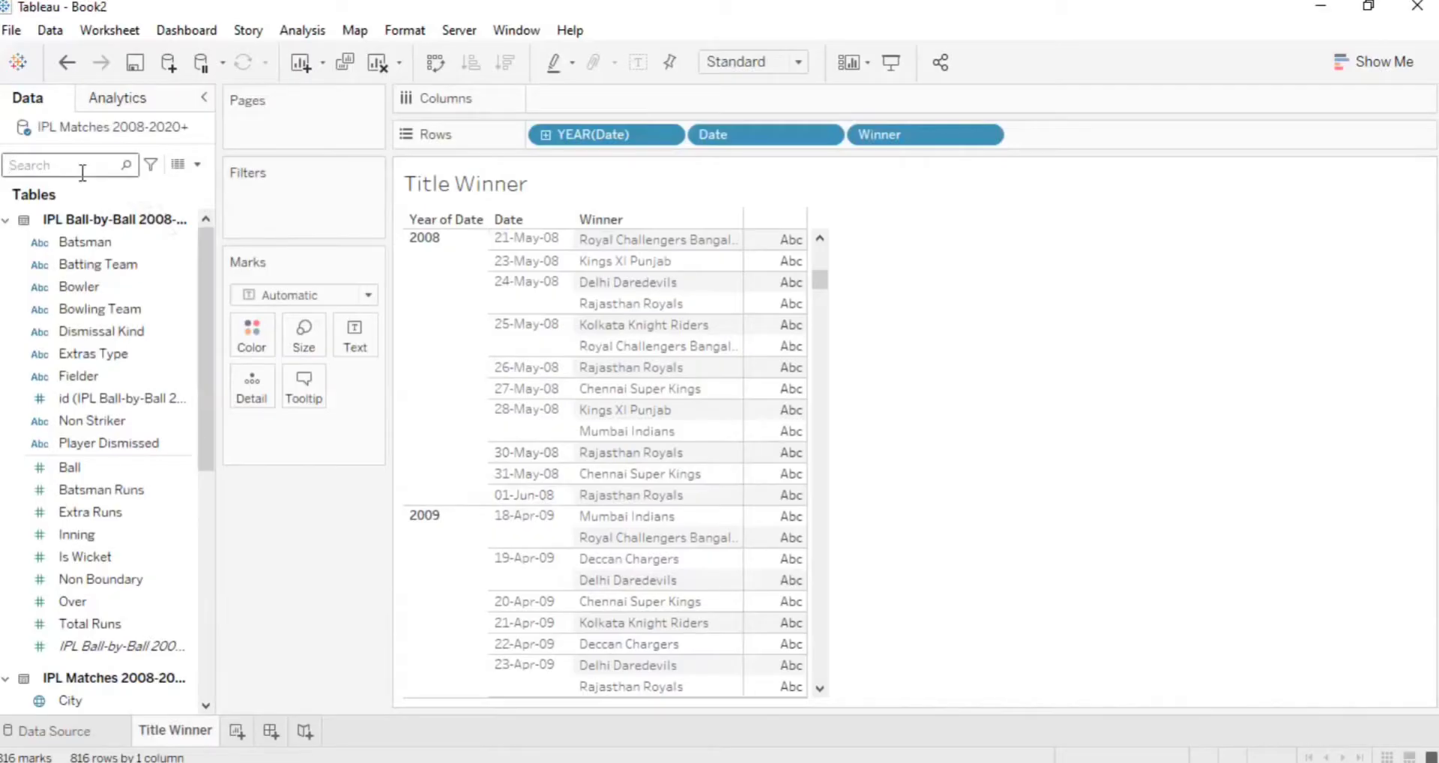
- Create a calculated field named Max Date
click(197, 165)
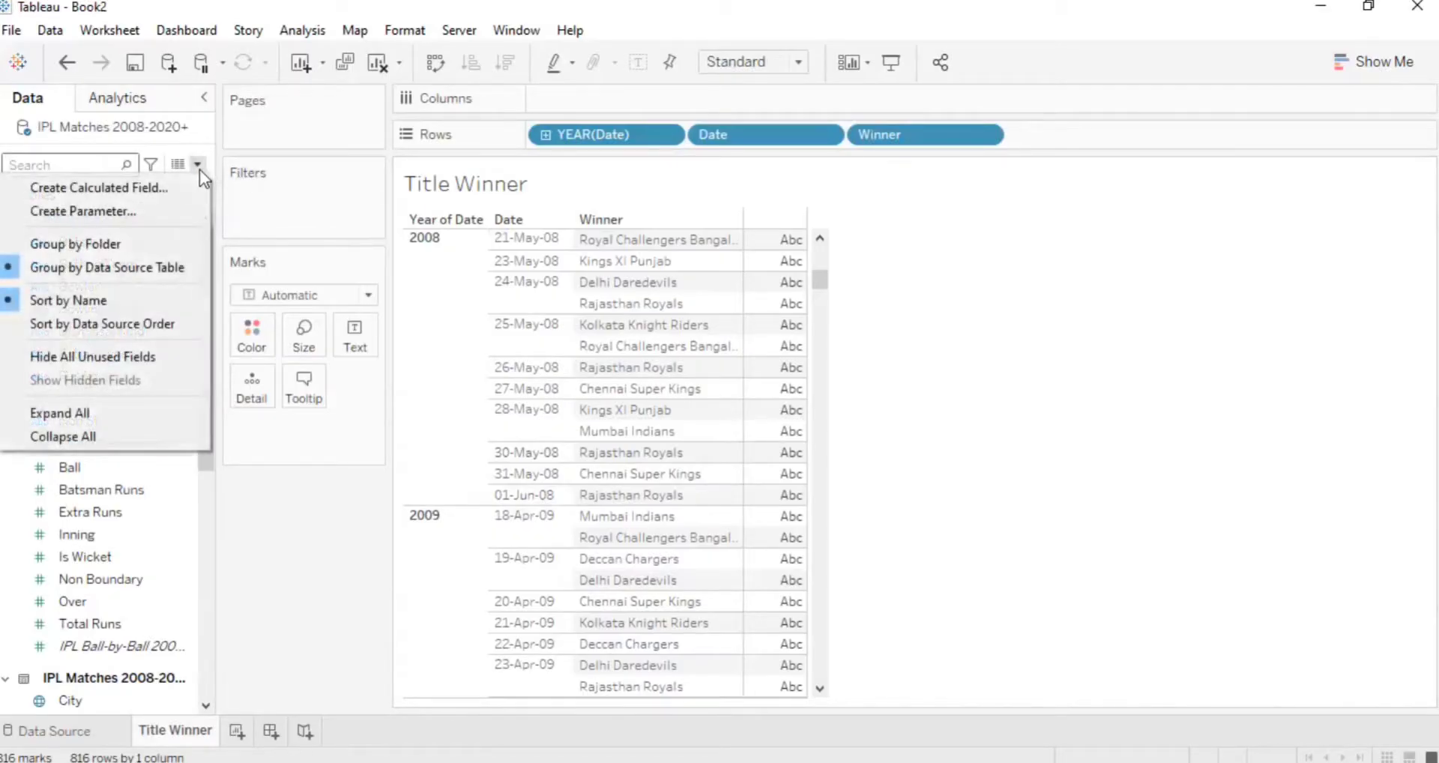
click(142, 187)
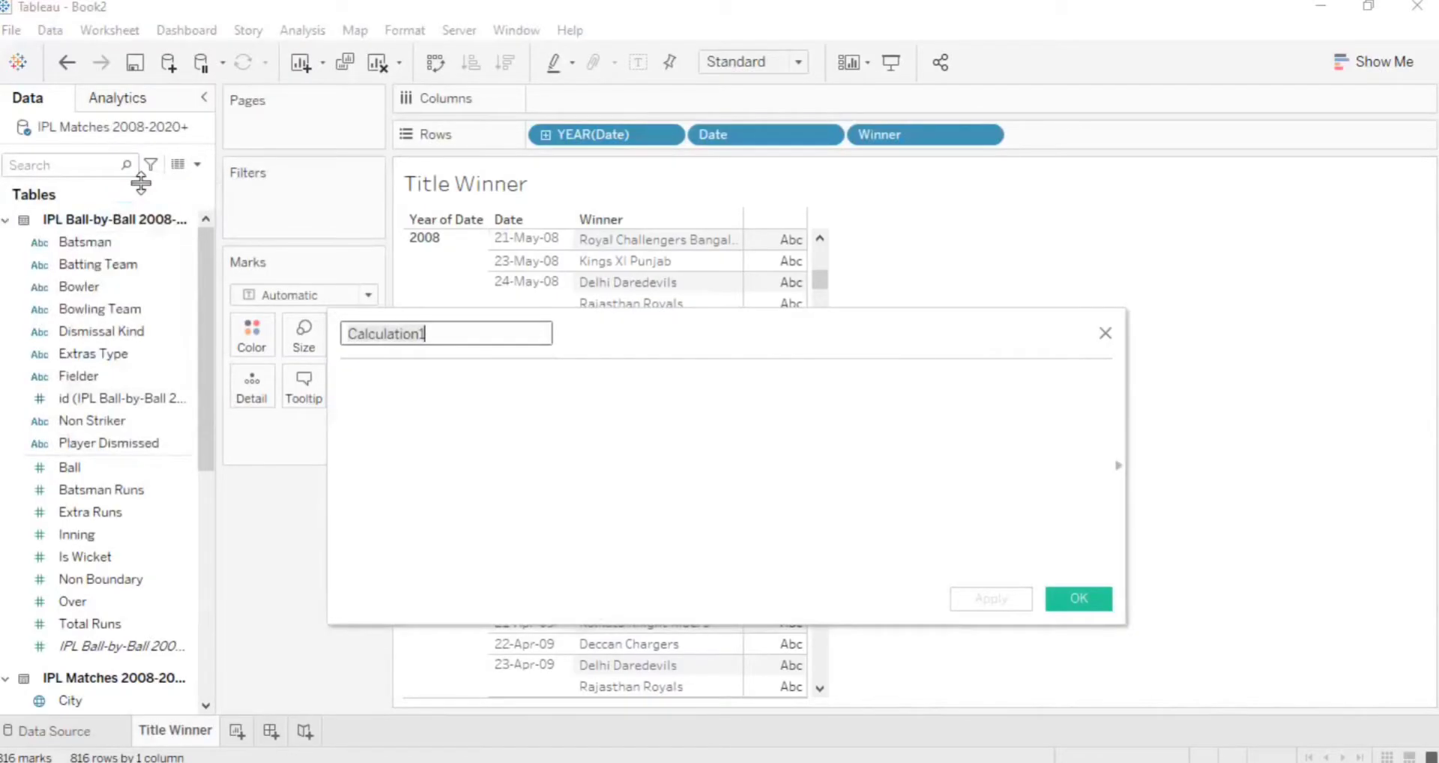
text(Ma)
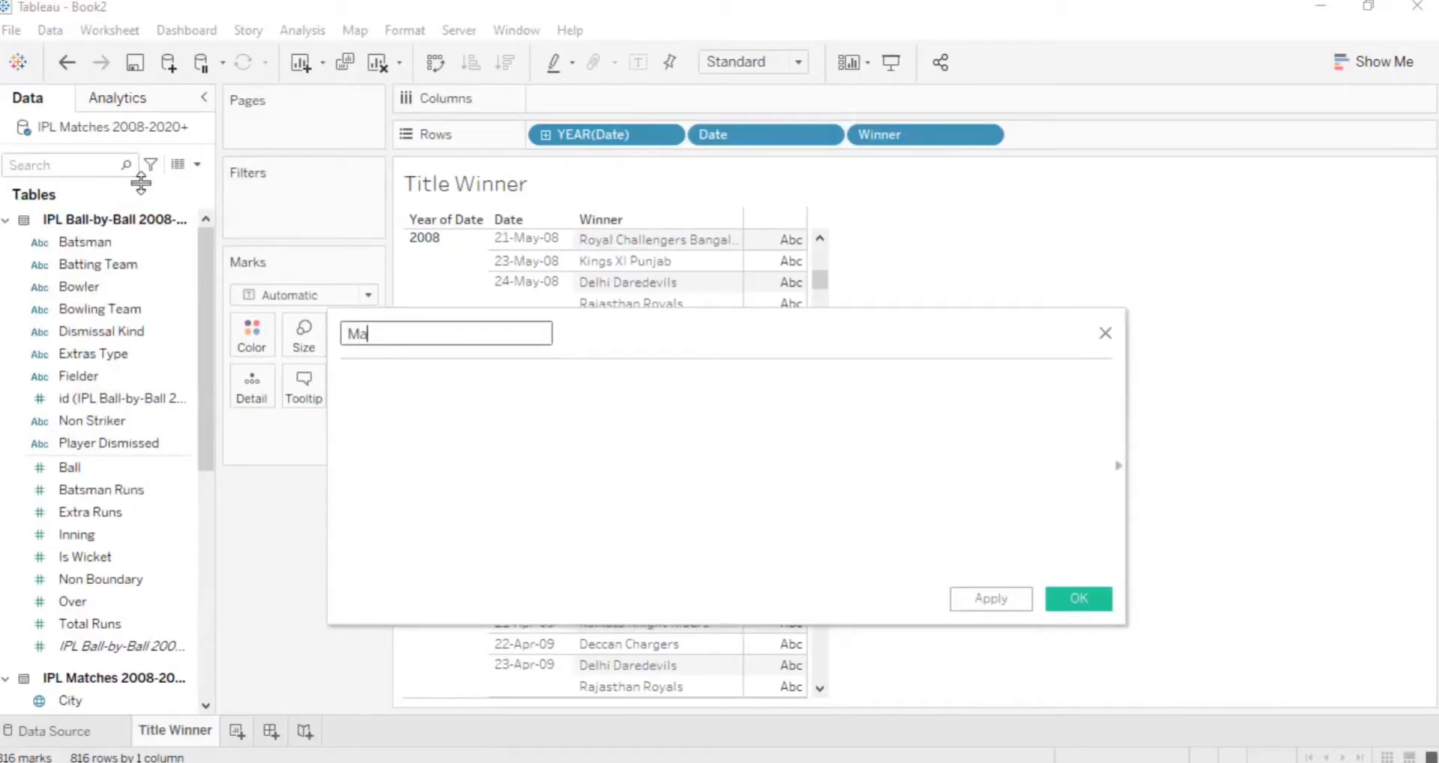
text(x Date)
key(Tab)
- Define the Max Date calculation as [Date]={ FIXED : MAX([Date])} and save it
text([Date]=)
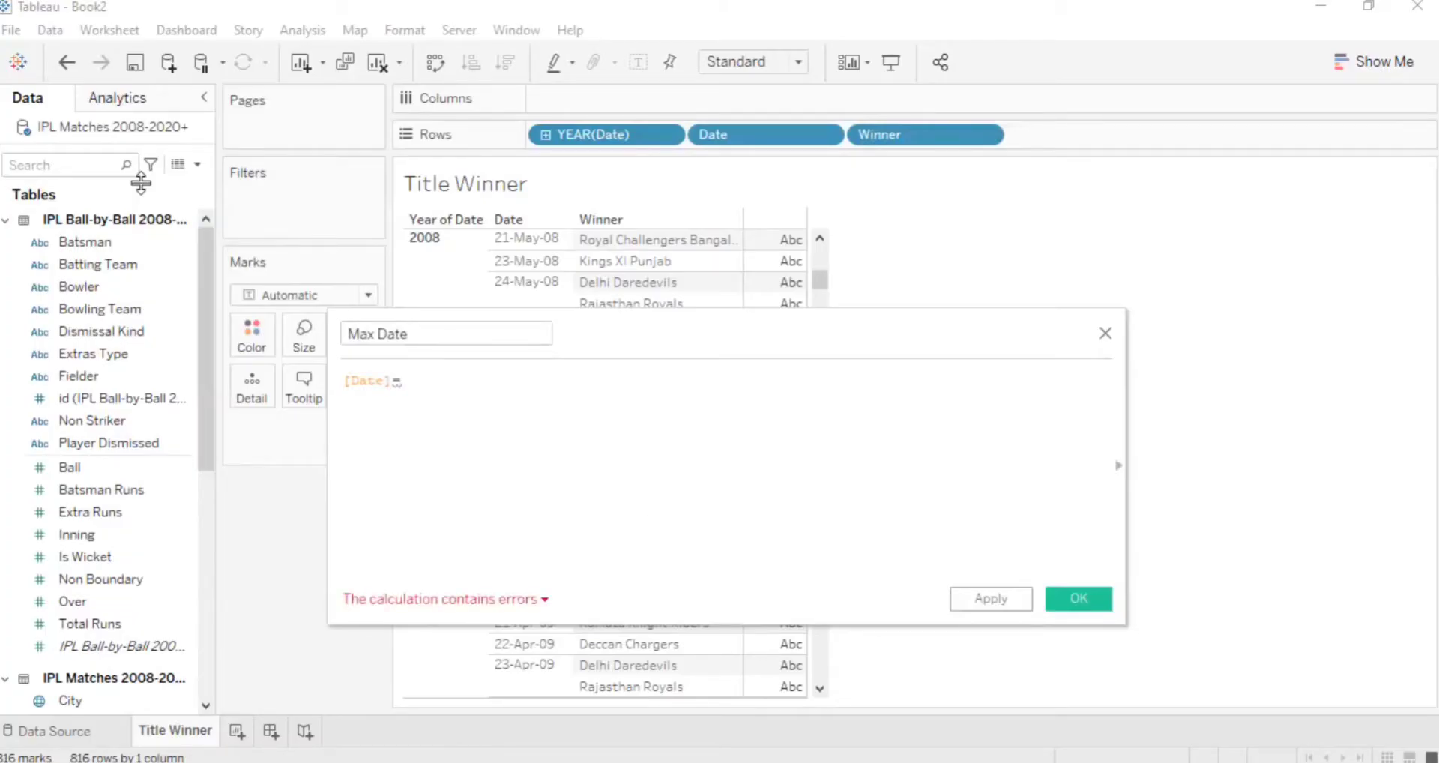
text(( FIXED ")
key(BackSpace)
text(: max)
key(Return)
text(date)
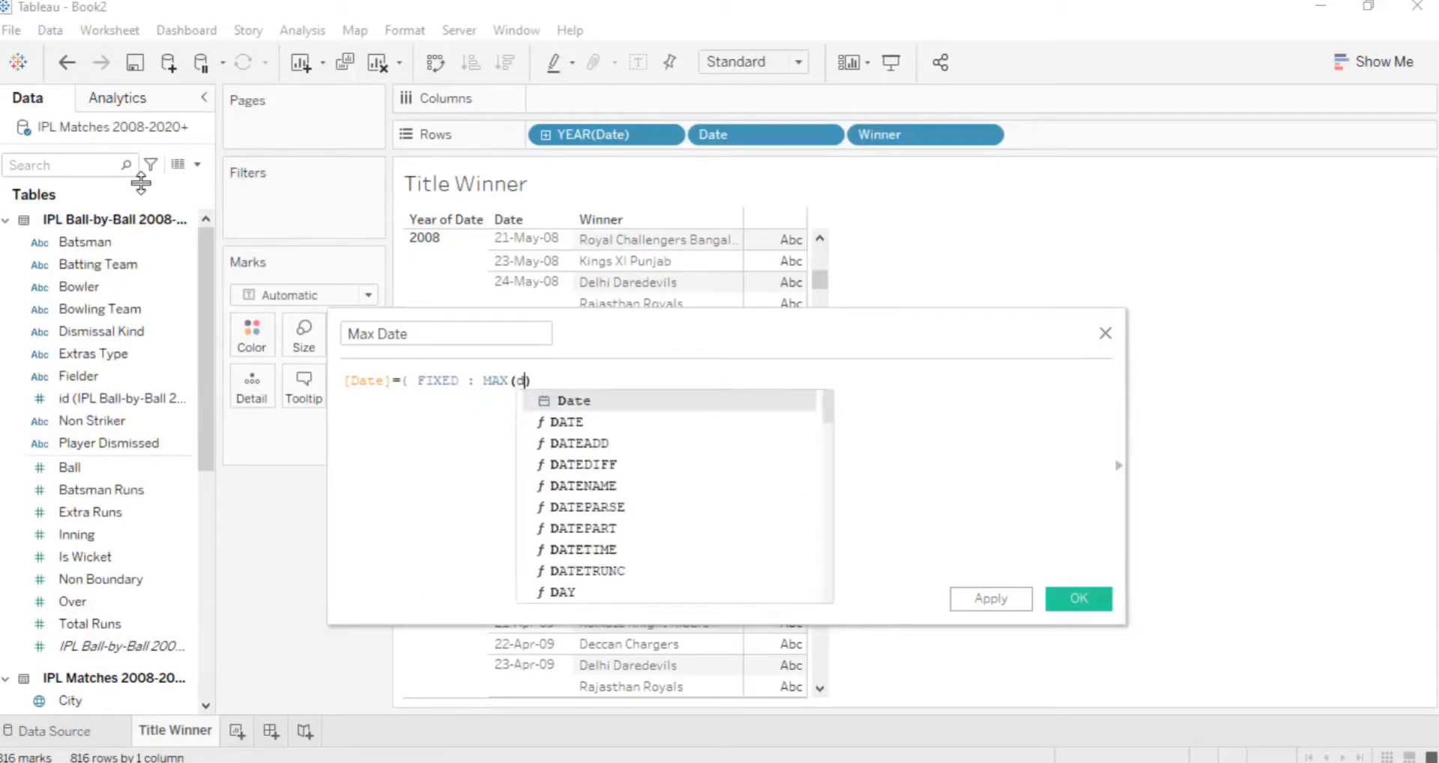
key(Return)
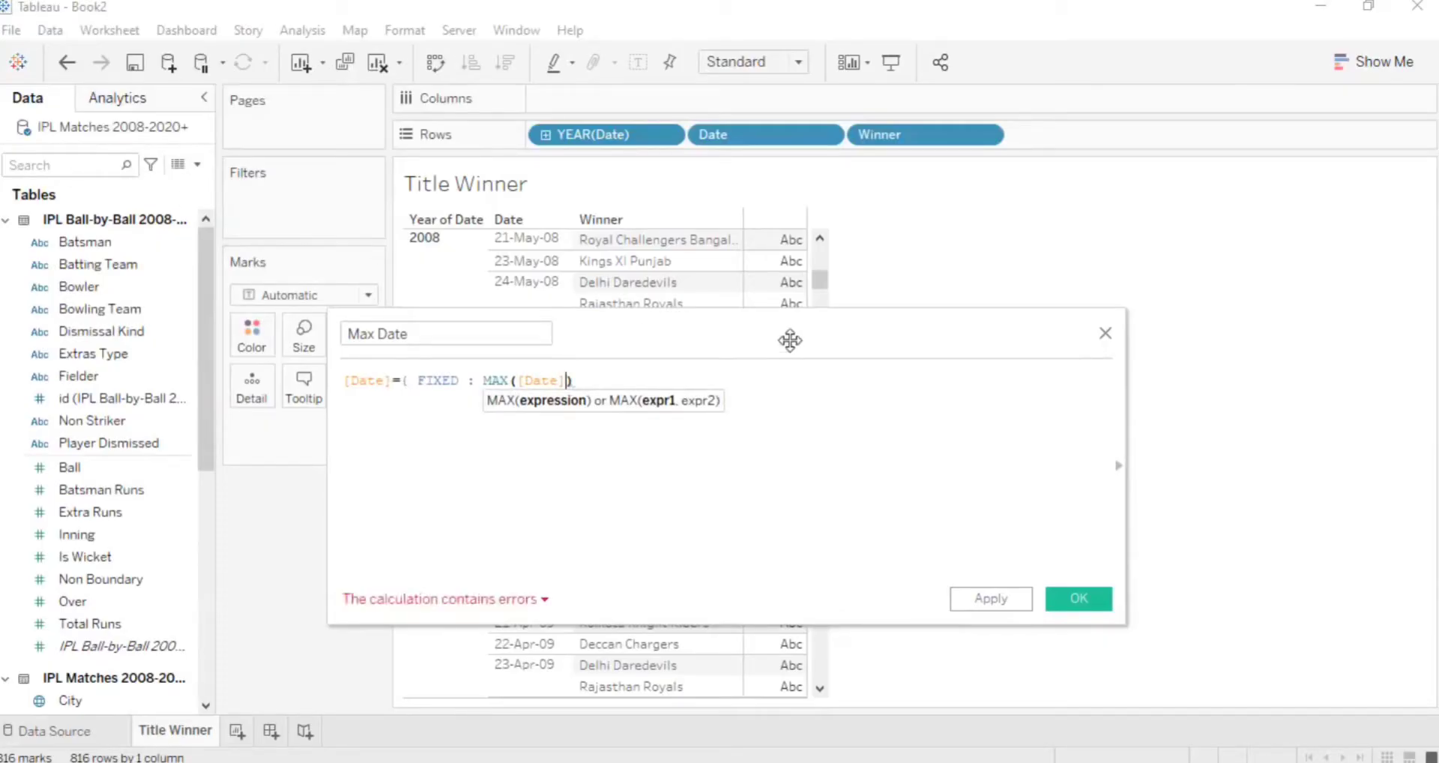
click(657, 380)
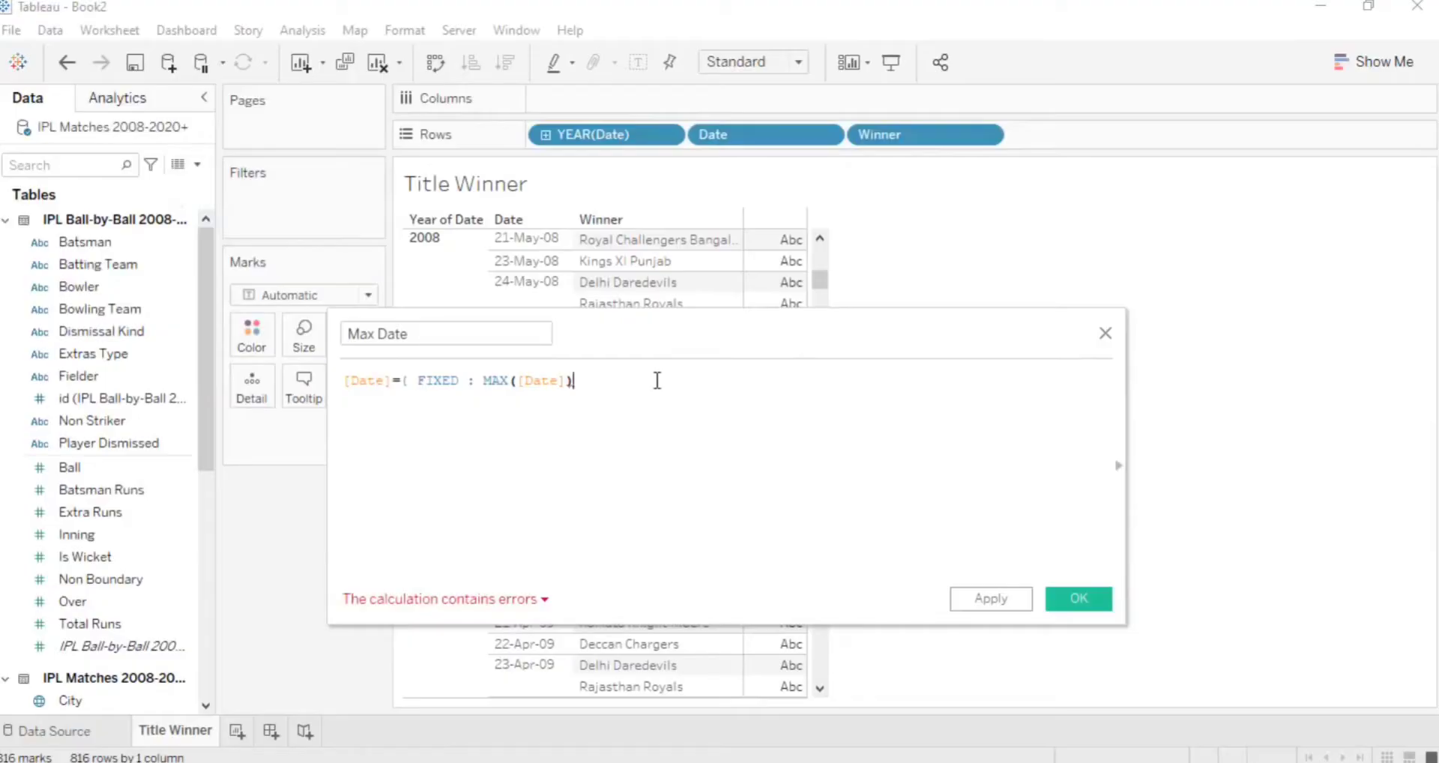
text())
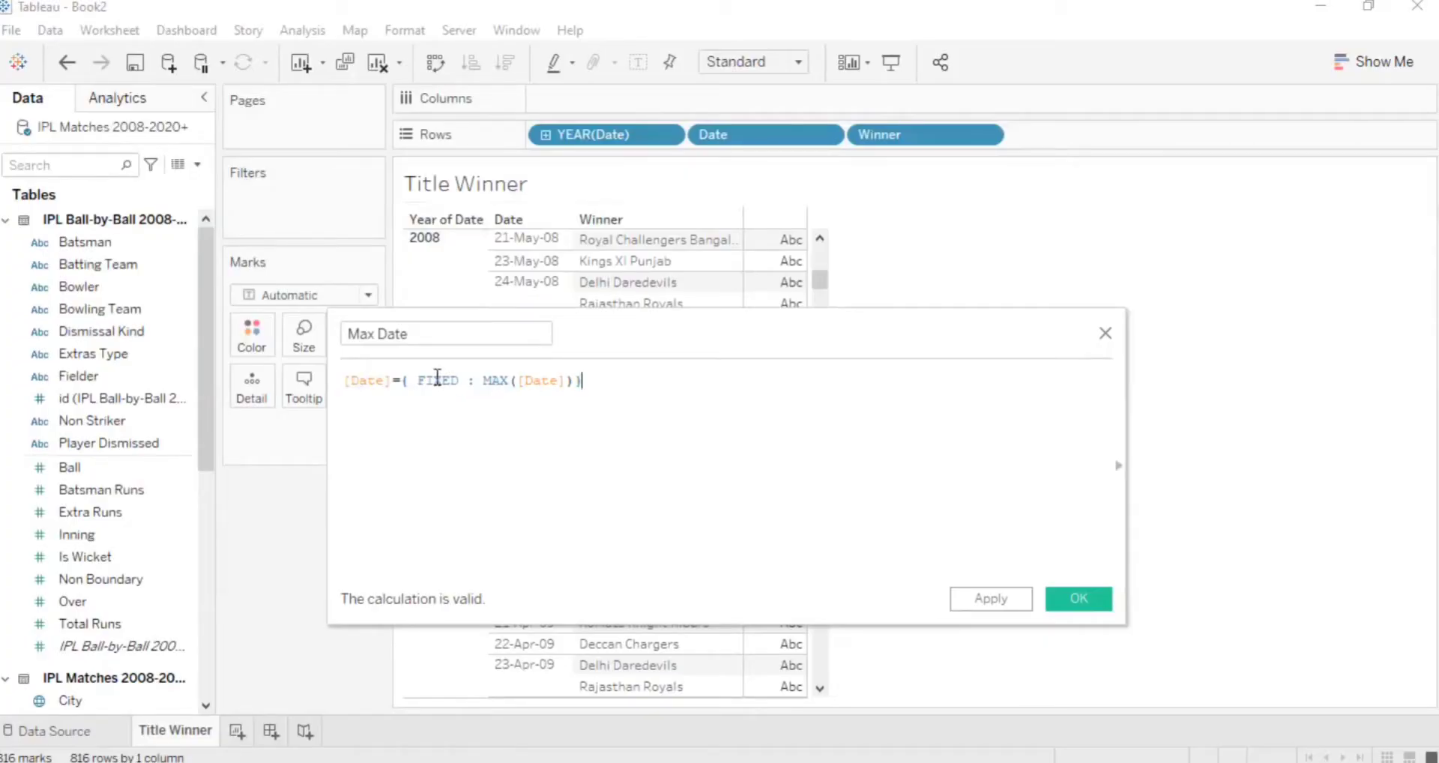
click(1000, 607)
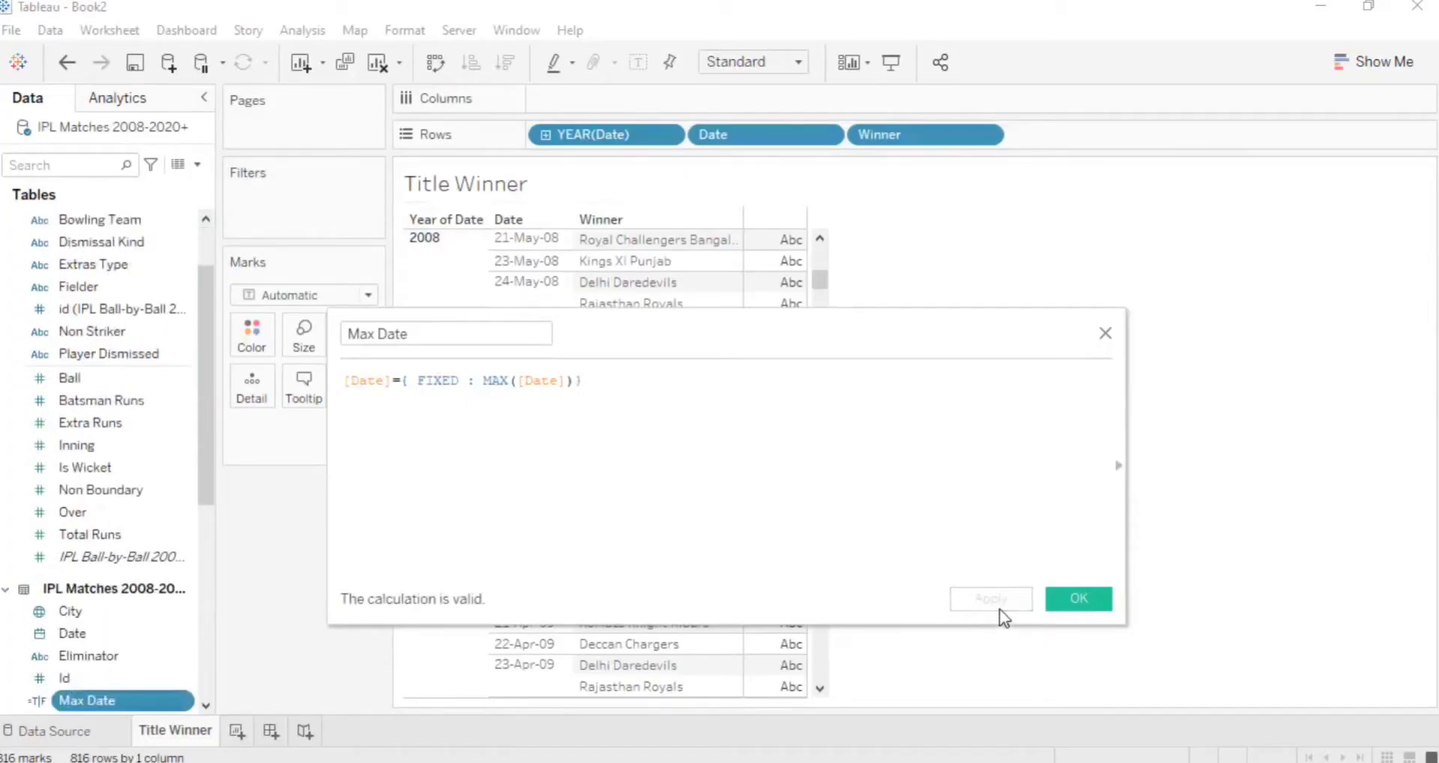
click(1055, 607)
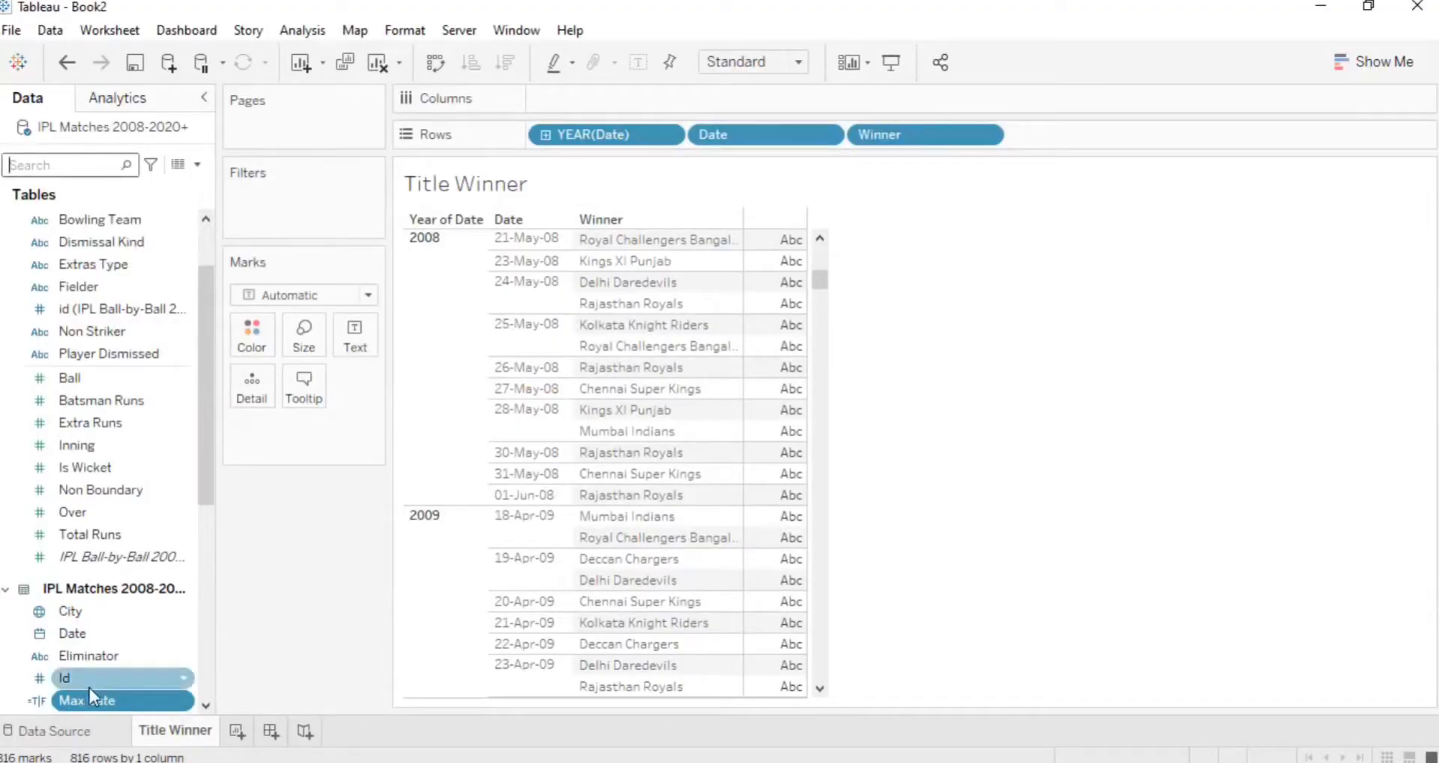
- Filter the Title Winner sheet by Max Date, keeping only True
scroll(69, 685, down, 2)
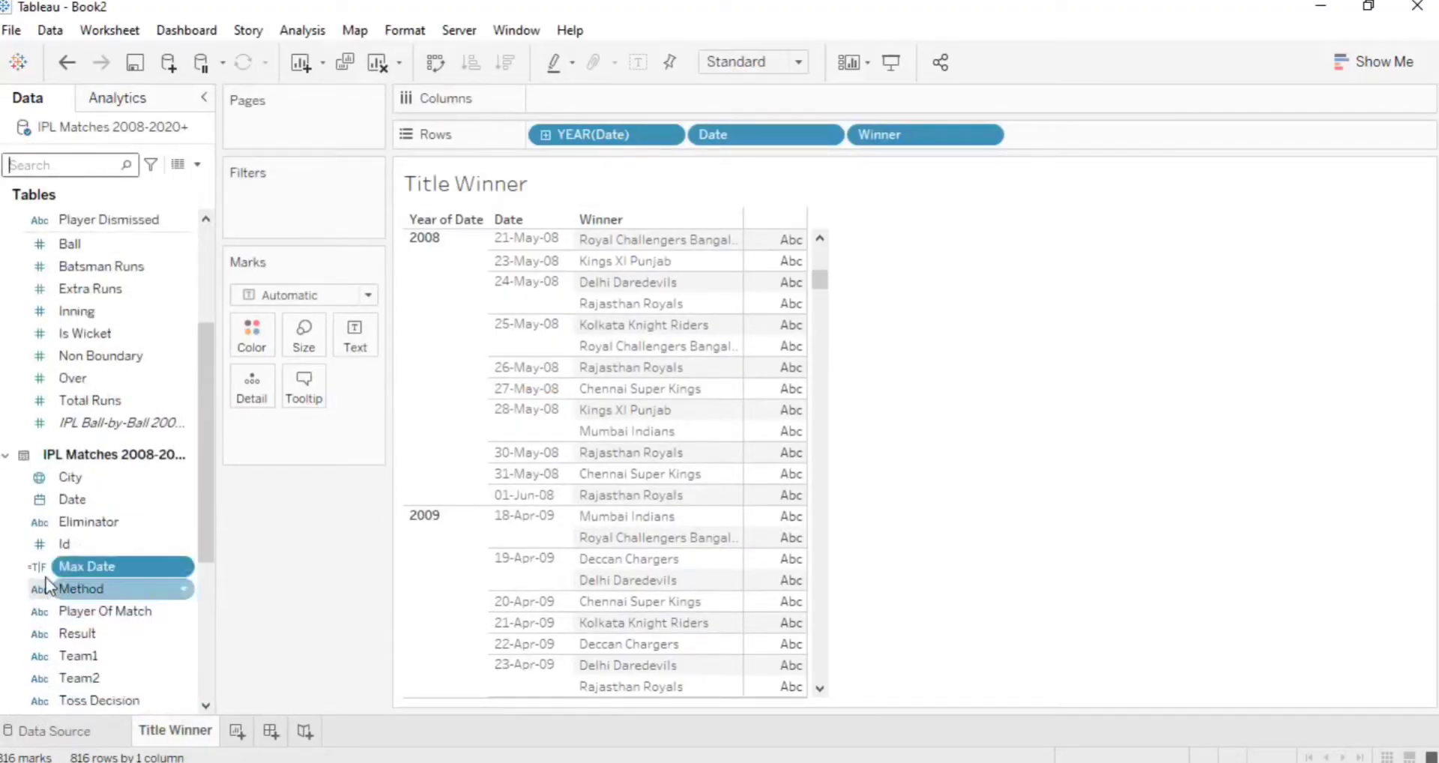
drag(39, 567, 295, 203)
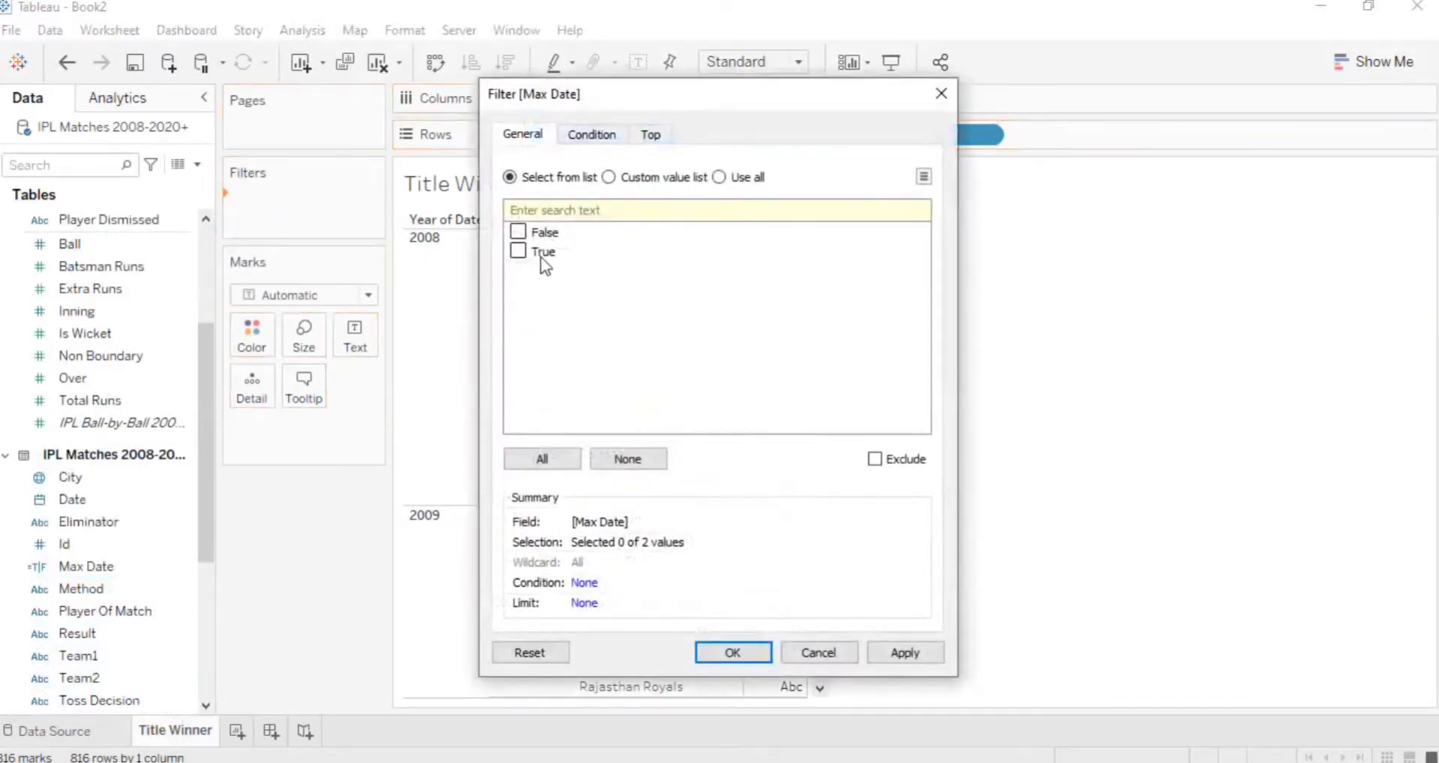
click(525, 253)
click(888, 658)
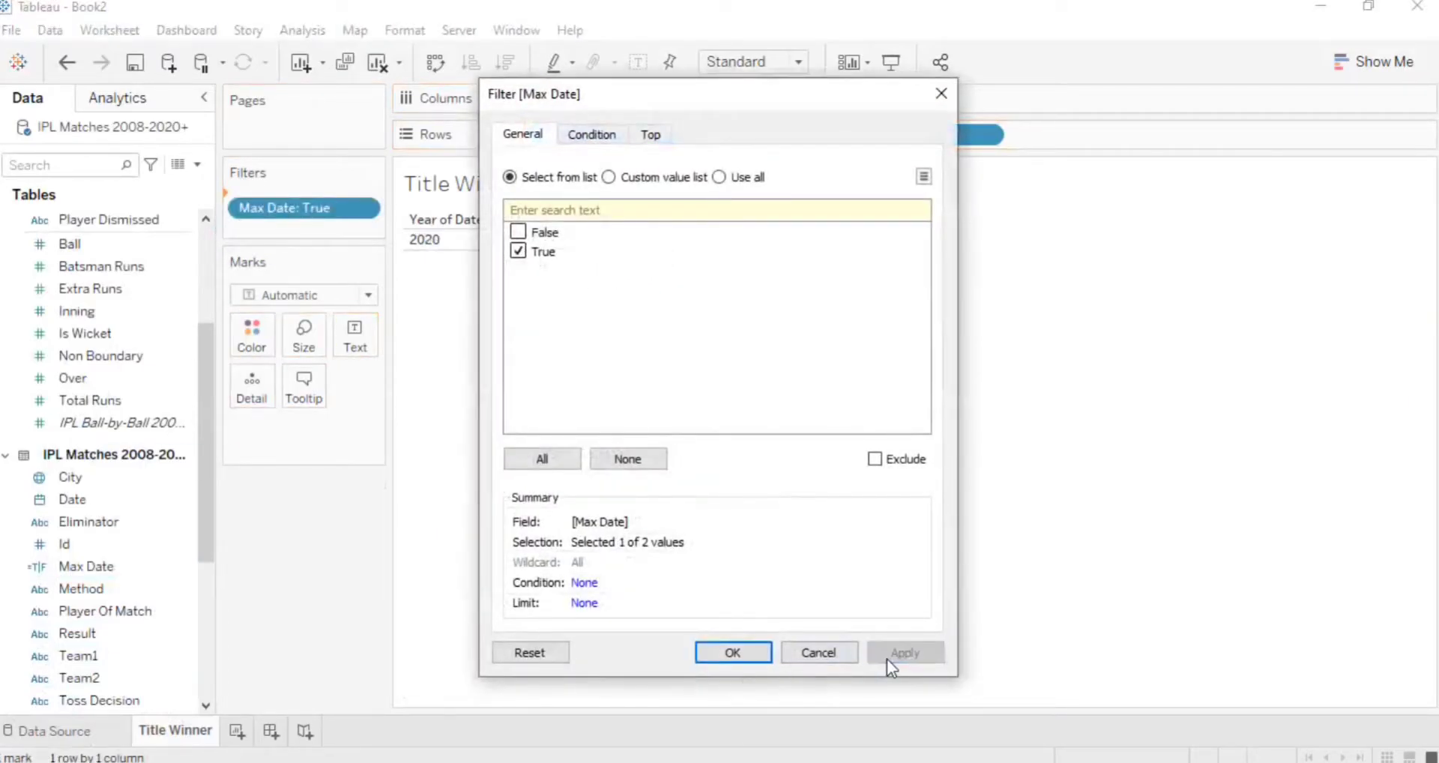
click(765, 649)
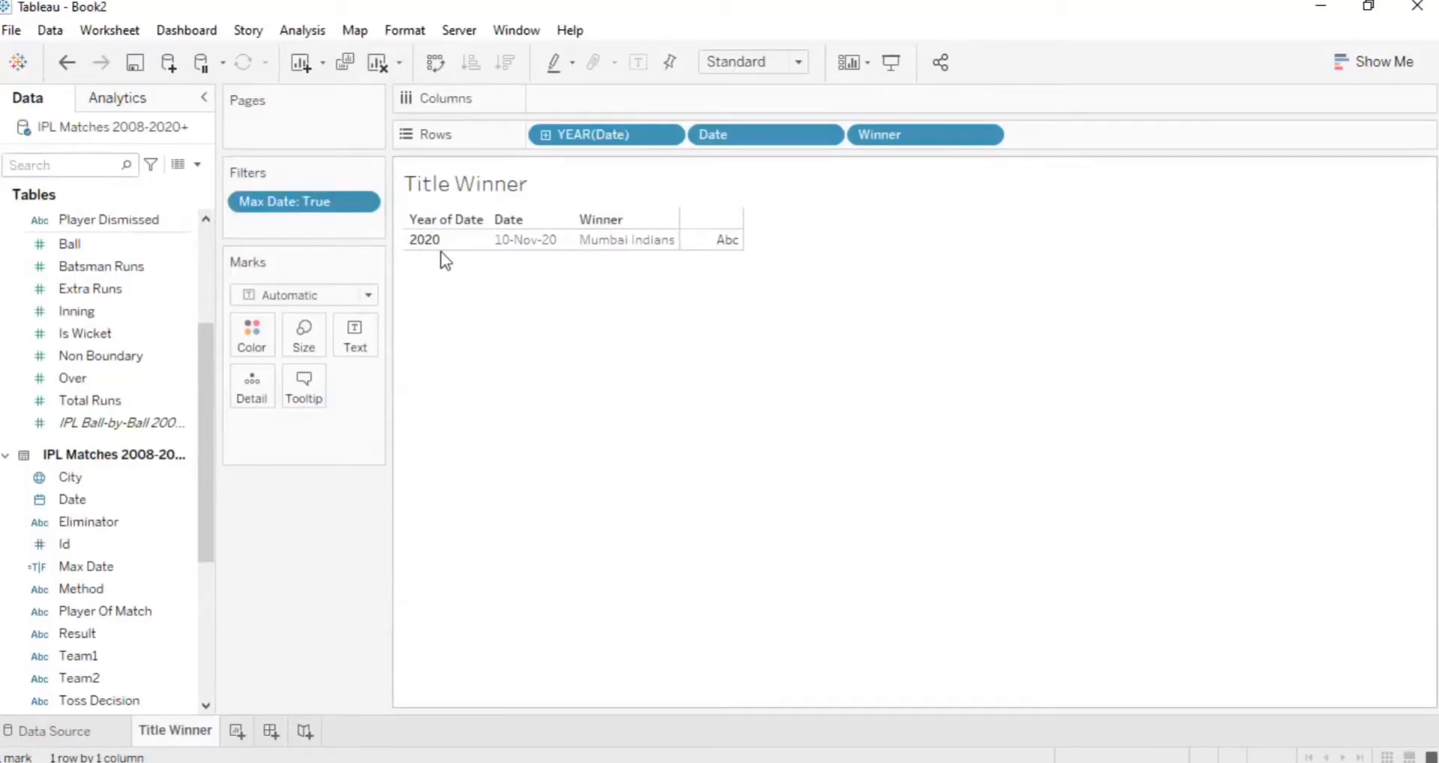
- Search for dat and add a filter on the years of Date with all listed years selected
click(71, 164)
text(dat)
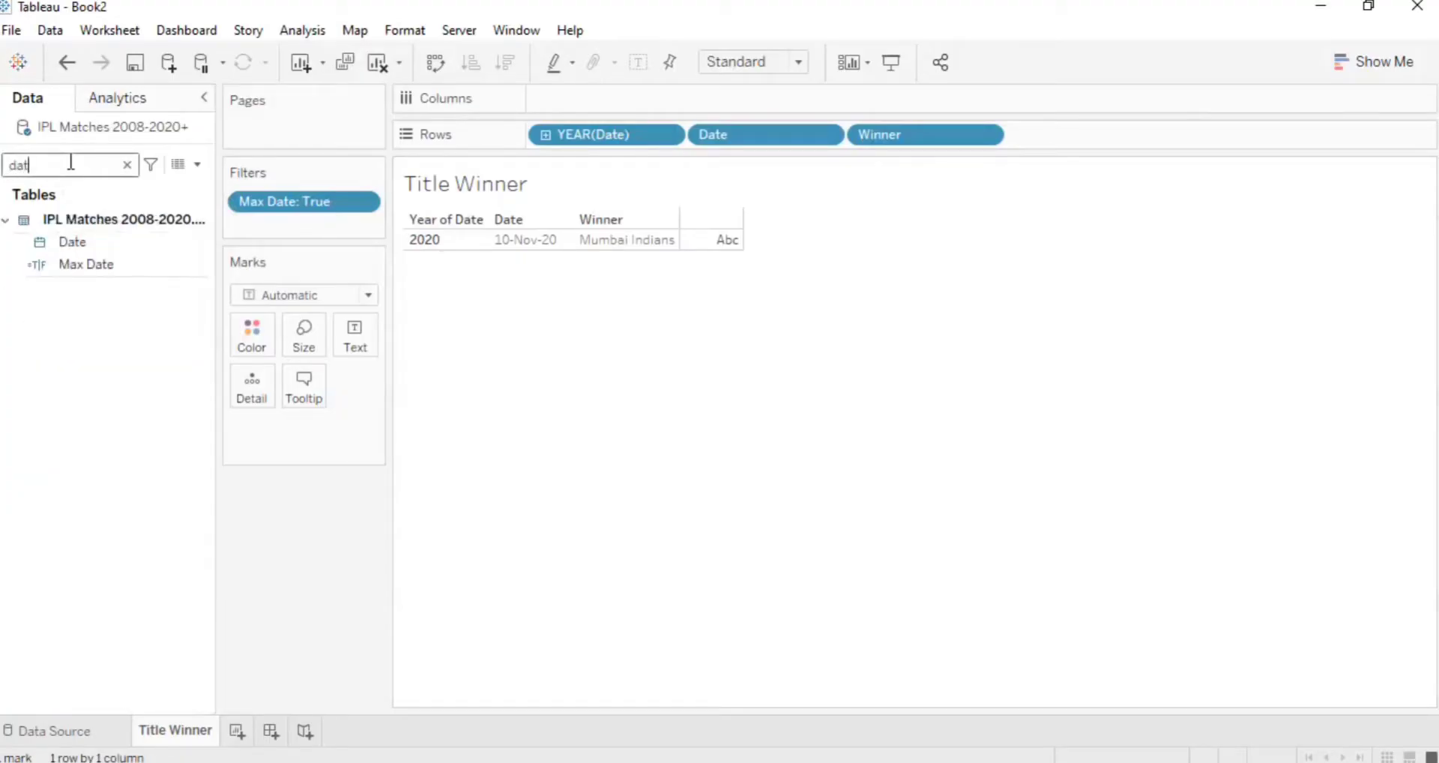
drag(100, 240, 268, 189)
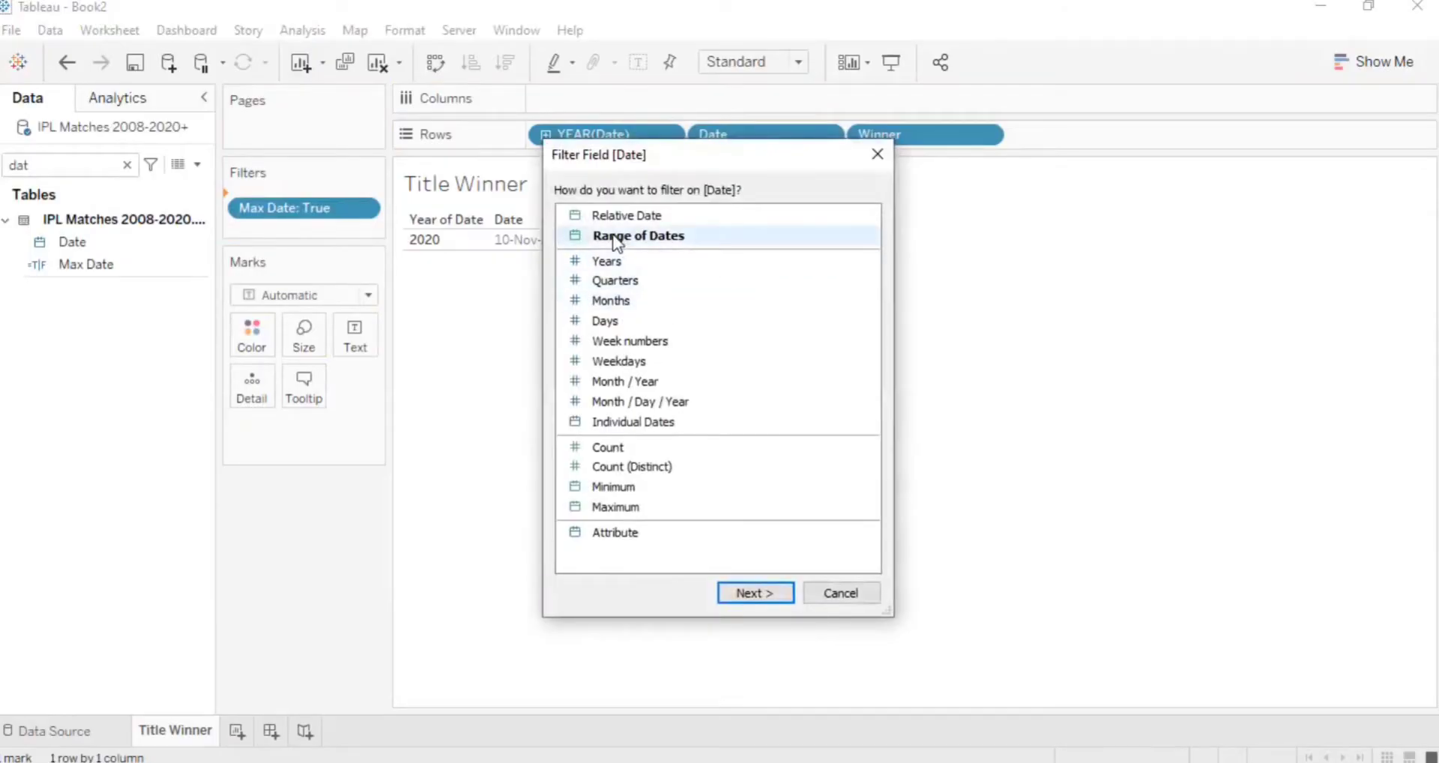
double_click(619, 266)
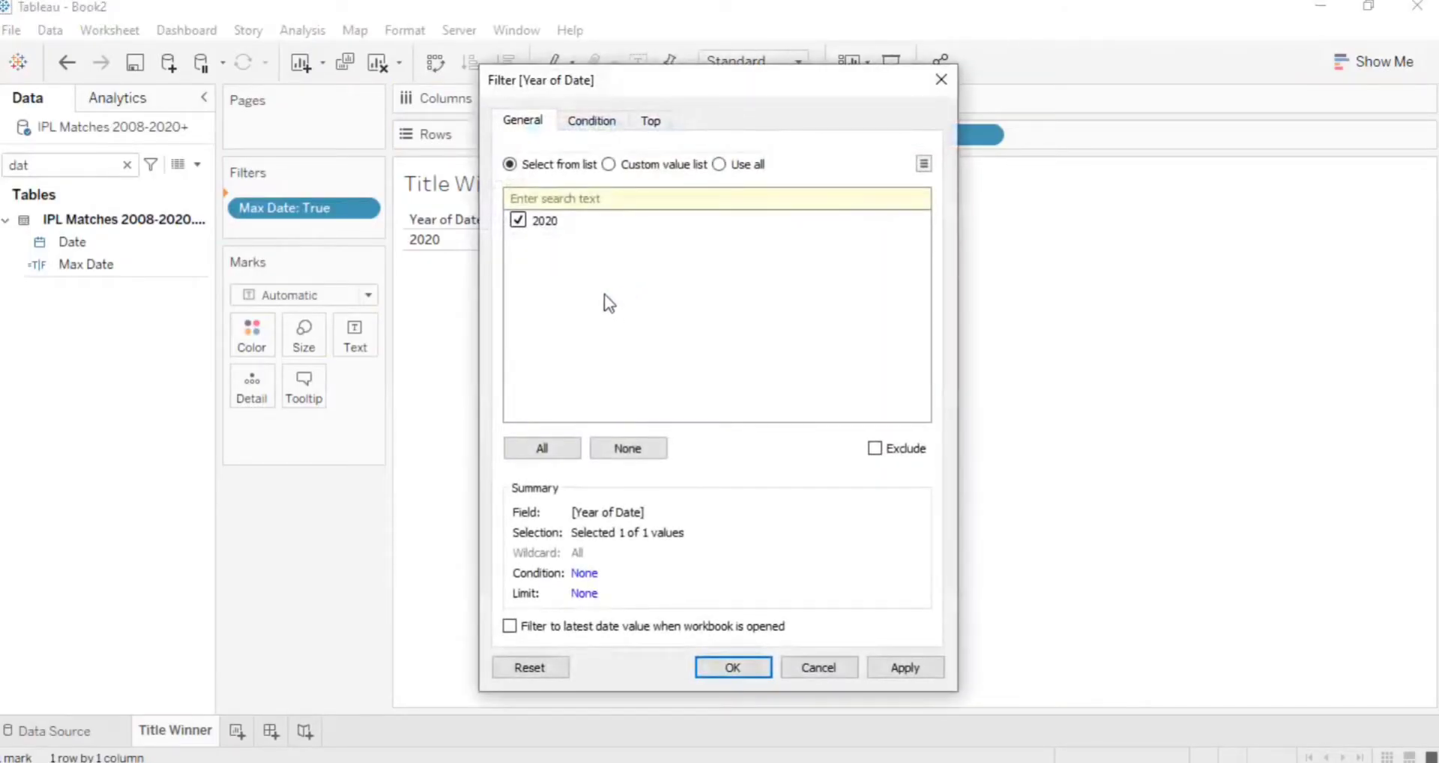
click(551, 453)
click(899, 667)
click(742, 667)
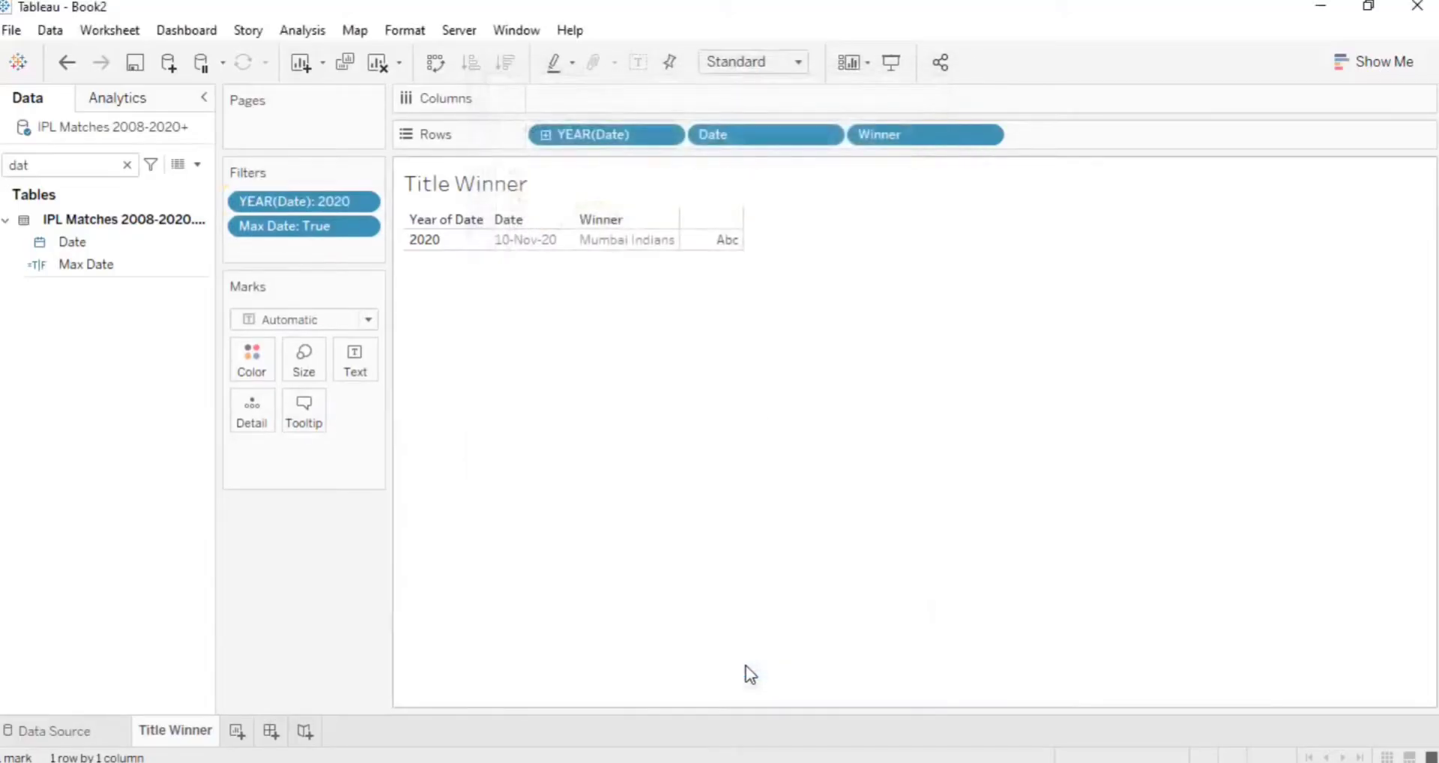
- Clear the field search and add the YEAR(Date) filter to the context
click(127, 165)
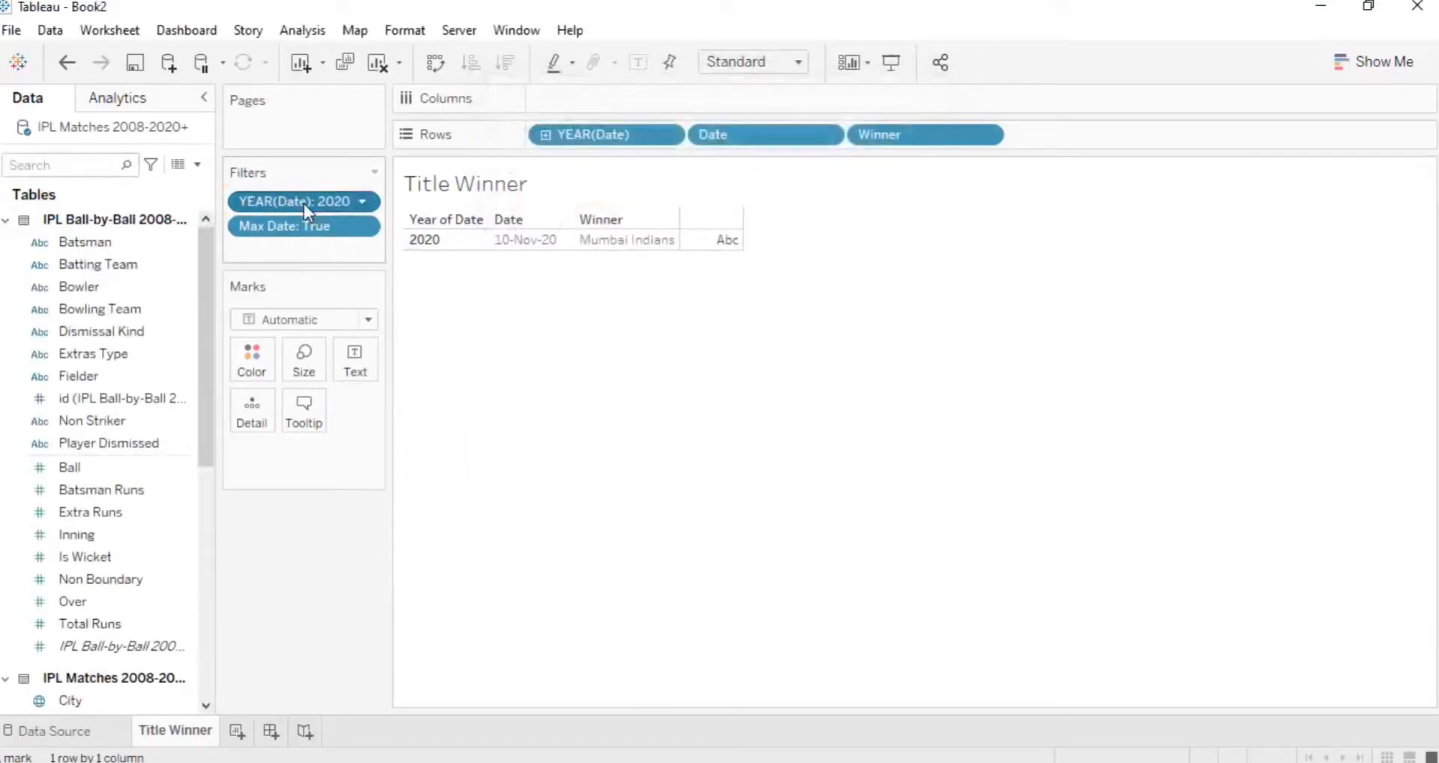
right_click(303, 203)
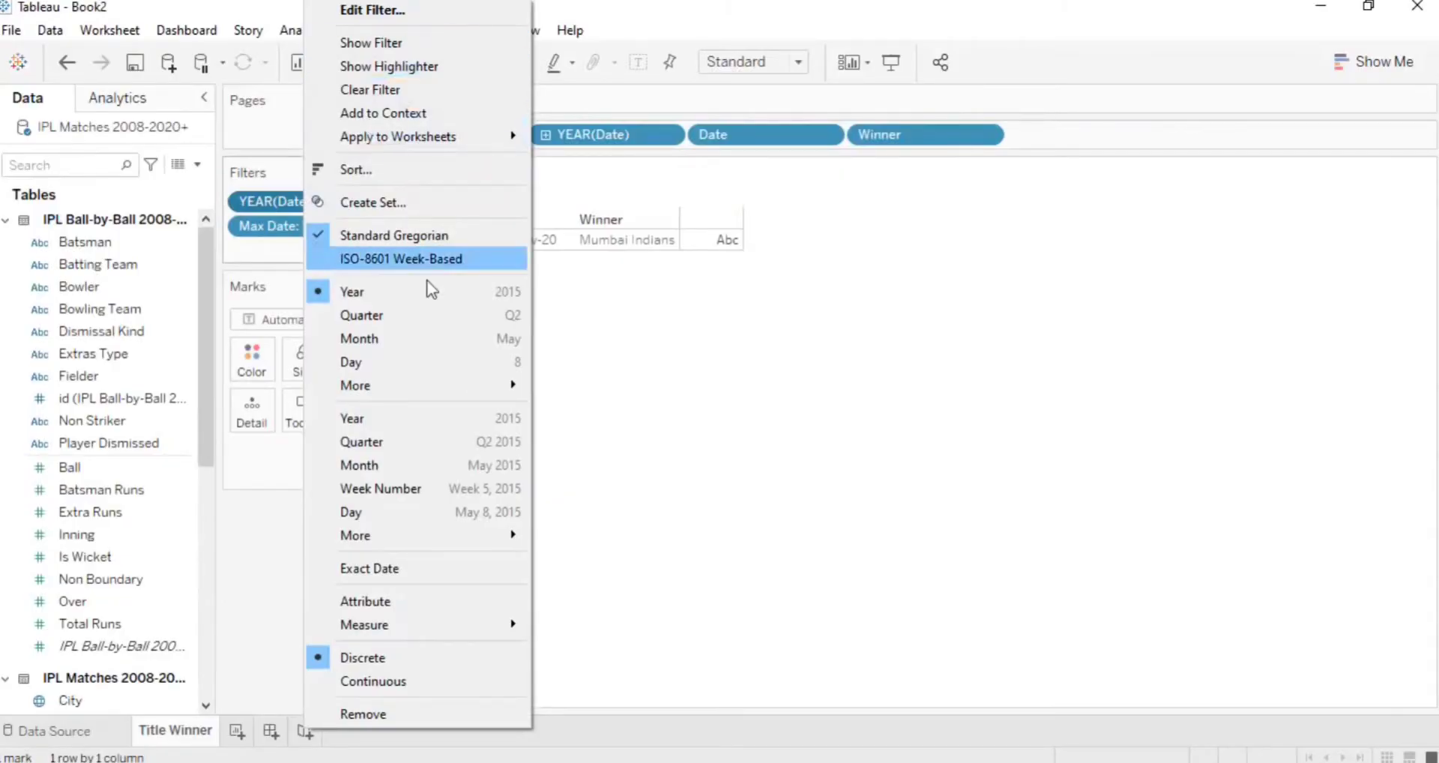
mouse_move(420, 148)
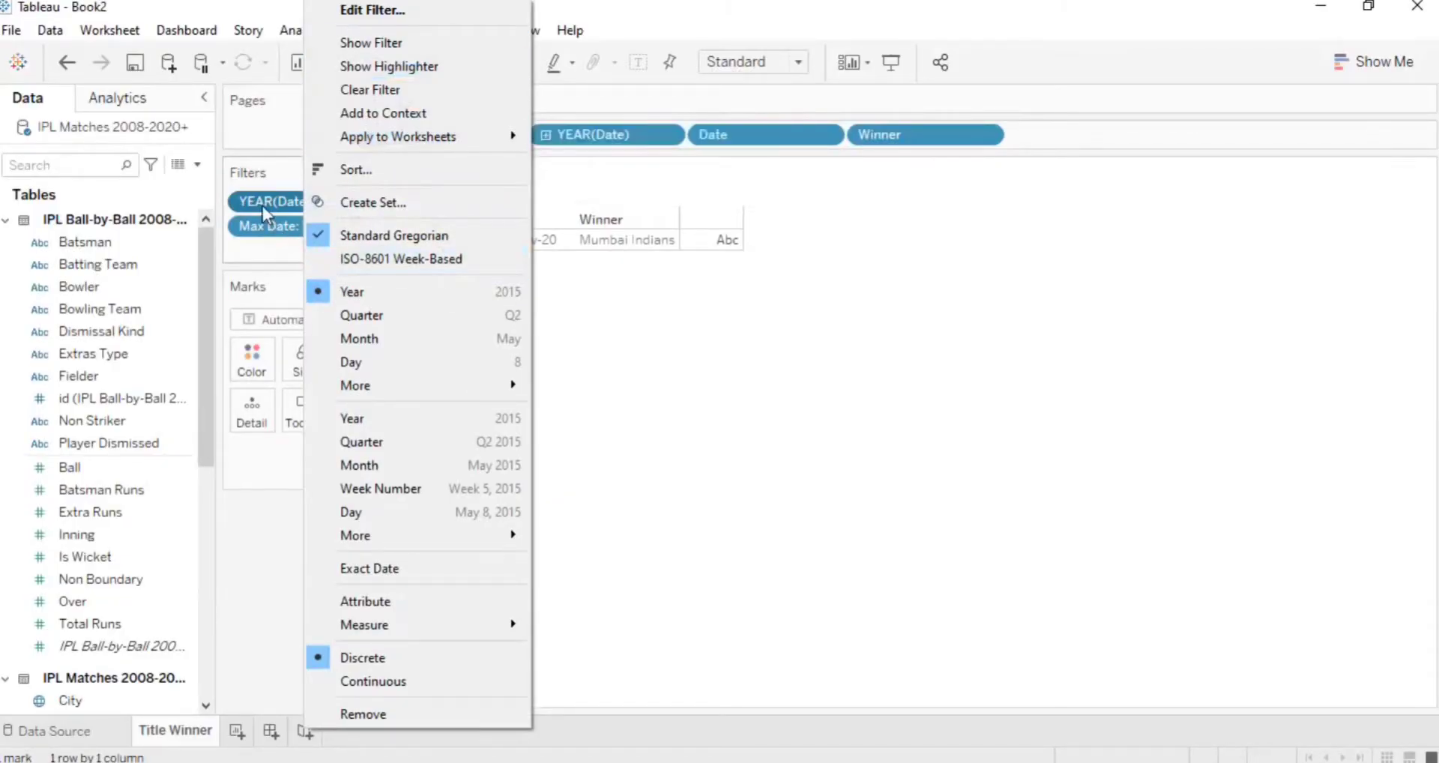
click(316, 201)
click(362, 201)
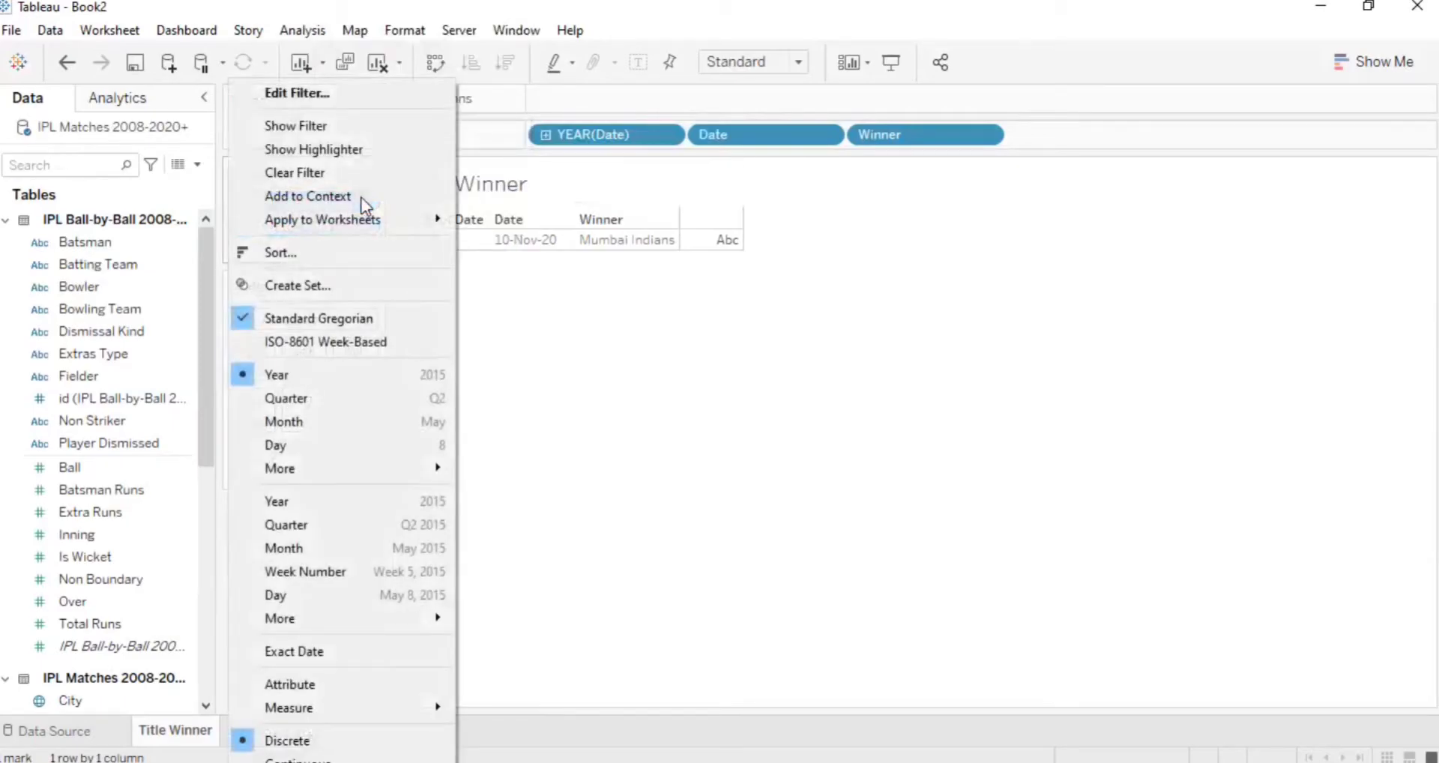
click(366, 196)
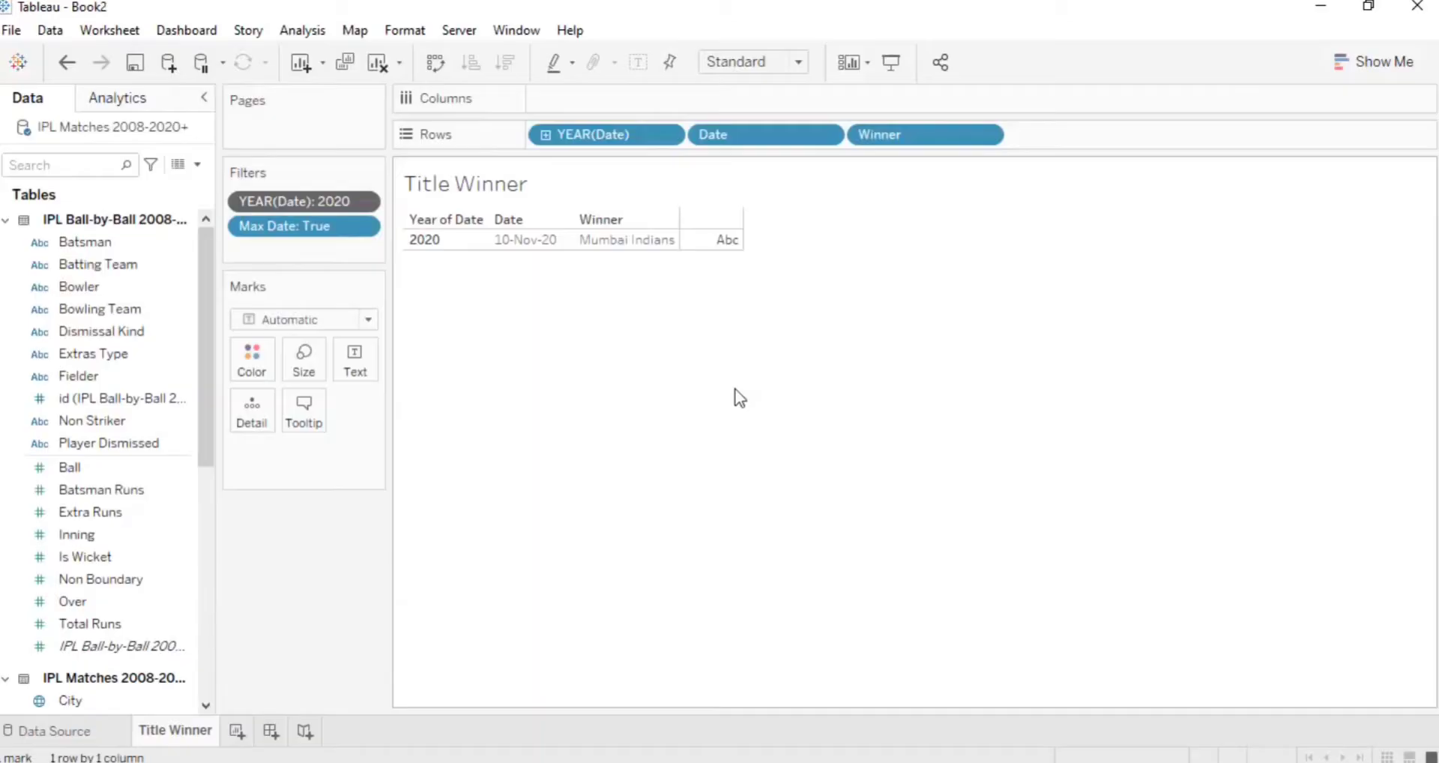
- Show the YEAR(Date) filter control on the sheet and select all years
right_click(303, 201)
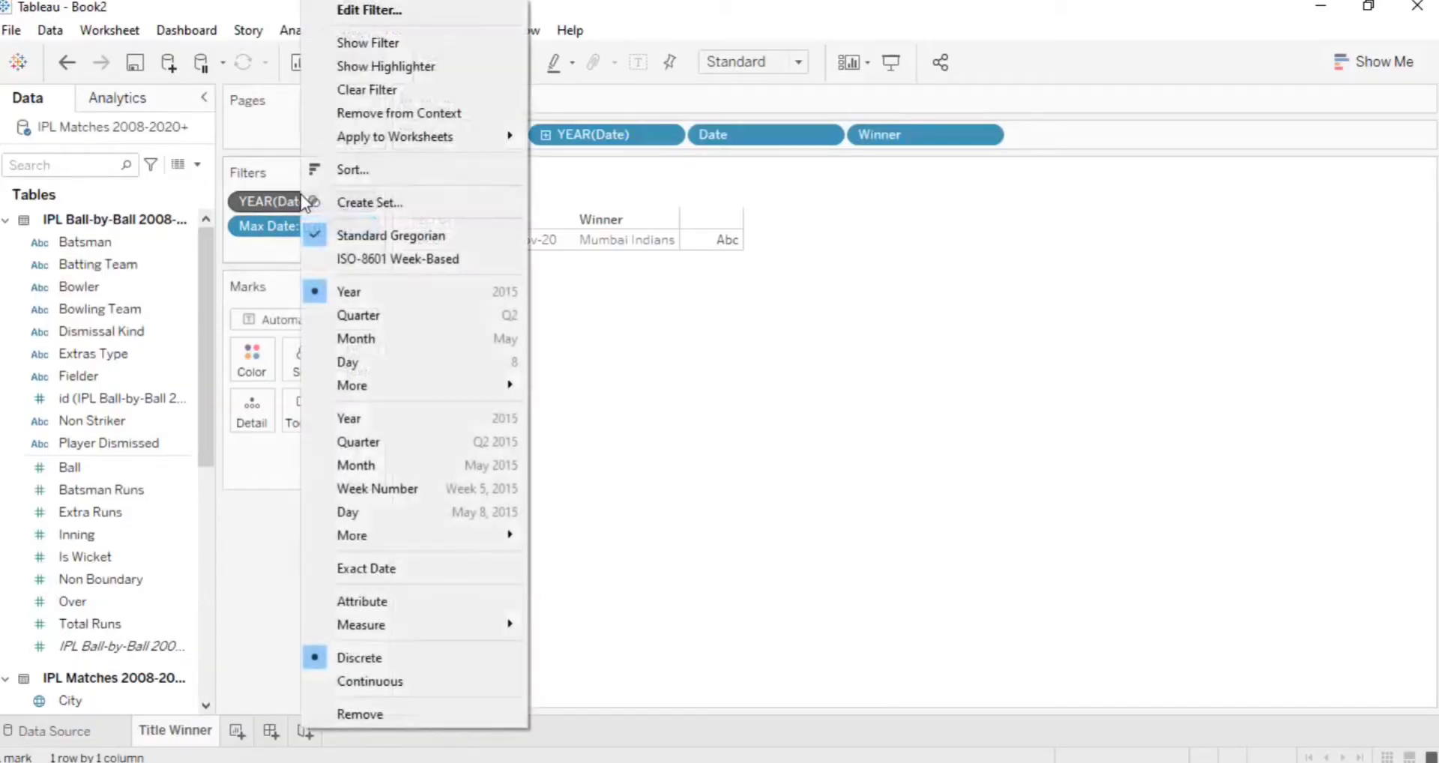
click(368, 44)
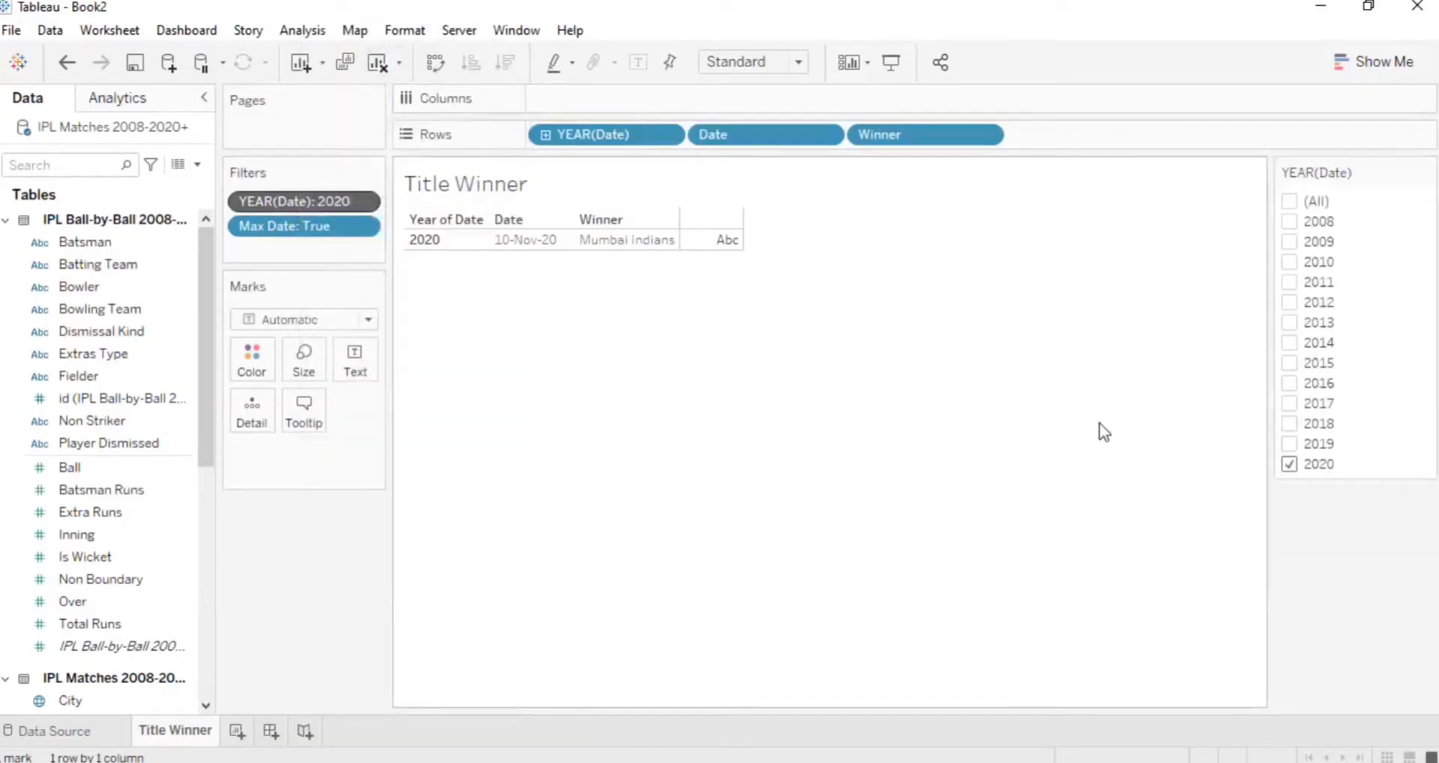
click(1289, 200)
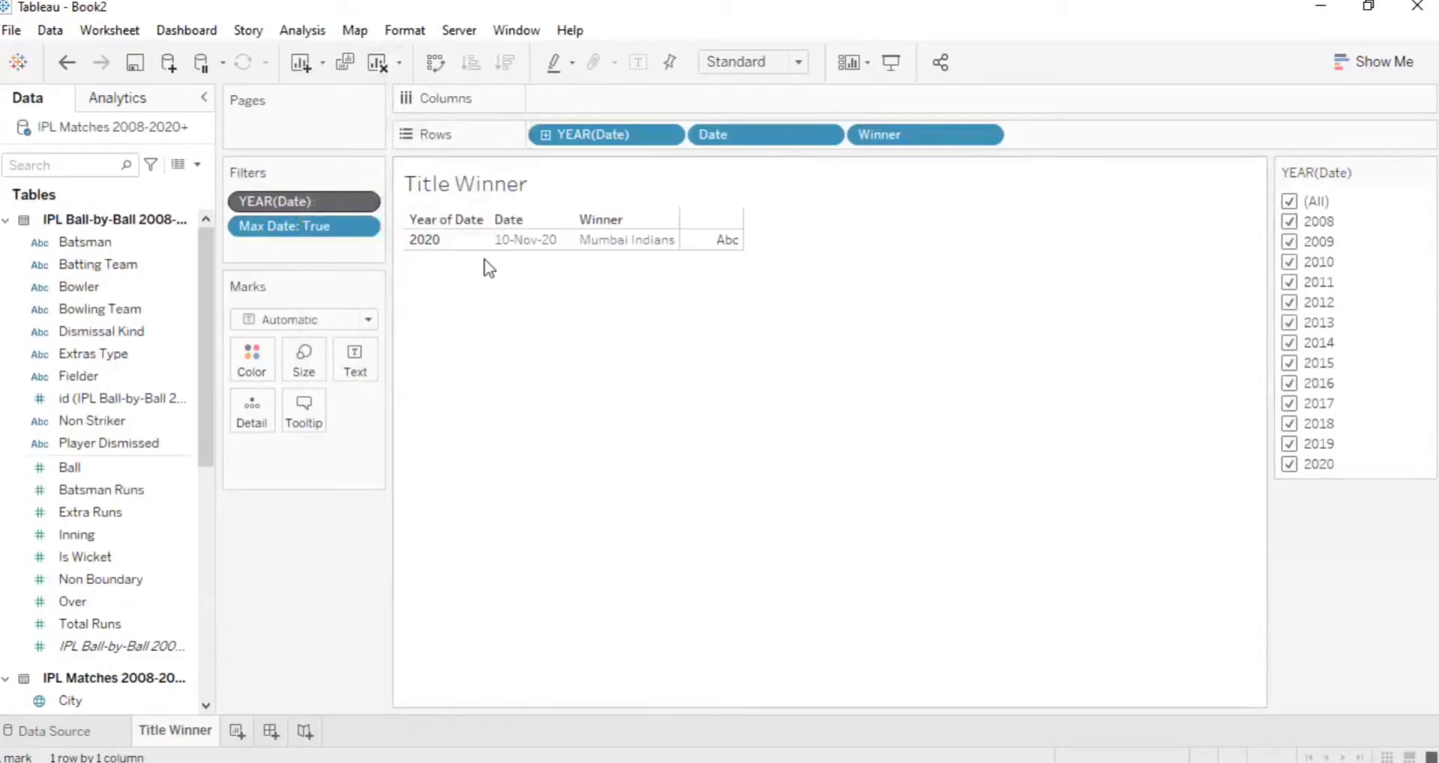
- Check the title winners by filtering to 2008 alone and 2009 alone, and reselect all years
click(1289, 201)
click(1289, 221)
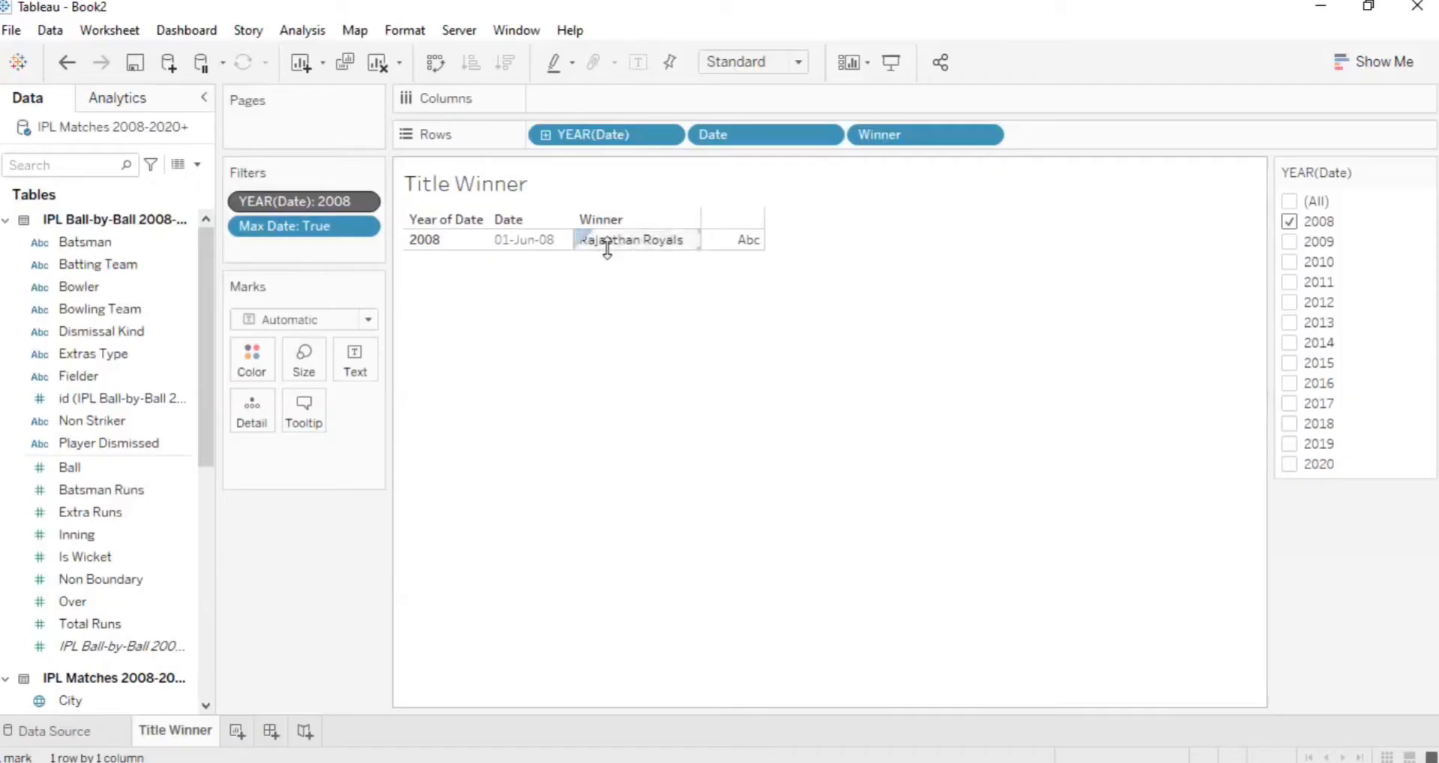
click(1289, 221)
click(1289, 241)
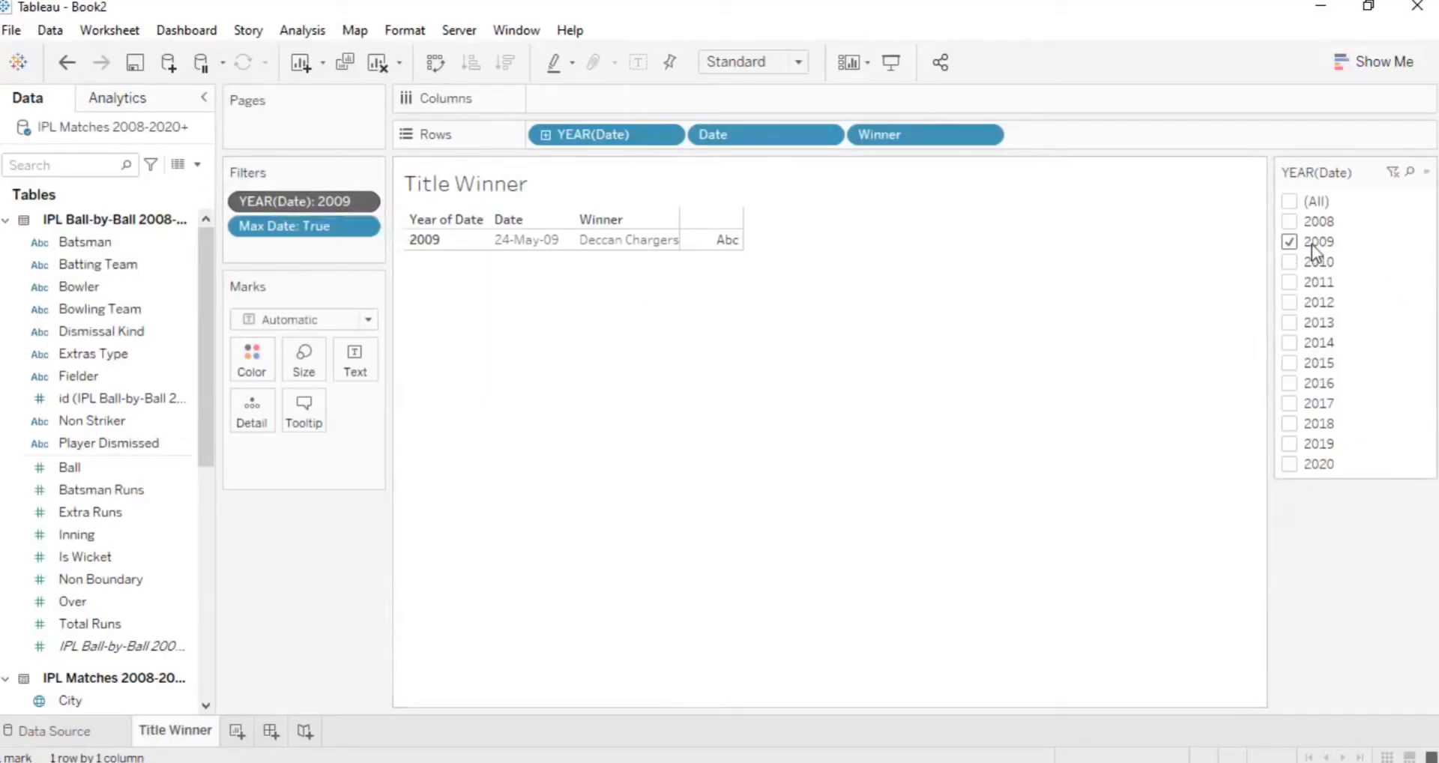
click(1291, 206)
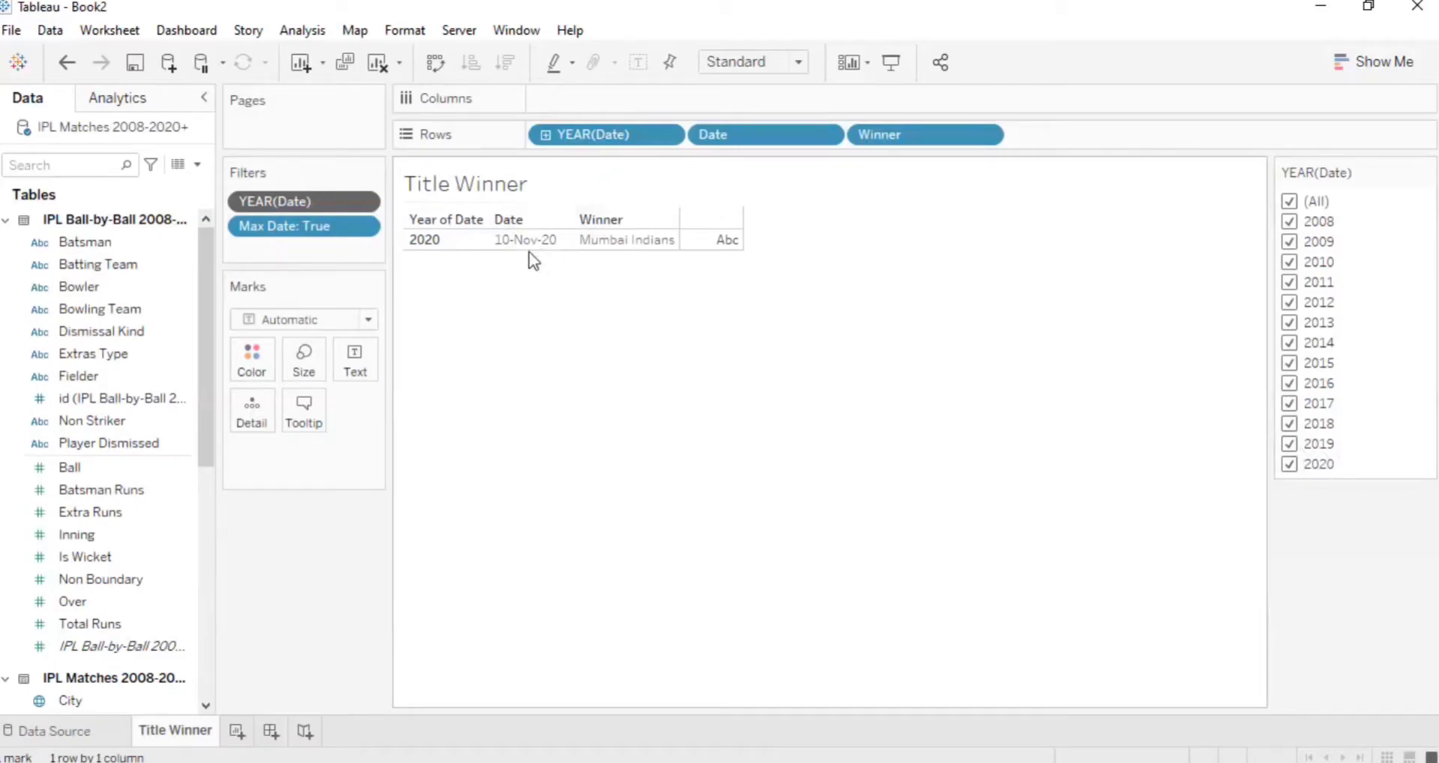
- Check the title winner with only 2018 selected in the year filter, and reselect all years
click(629, 241)
click(577, 283)
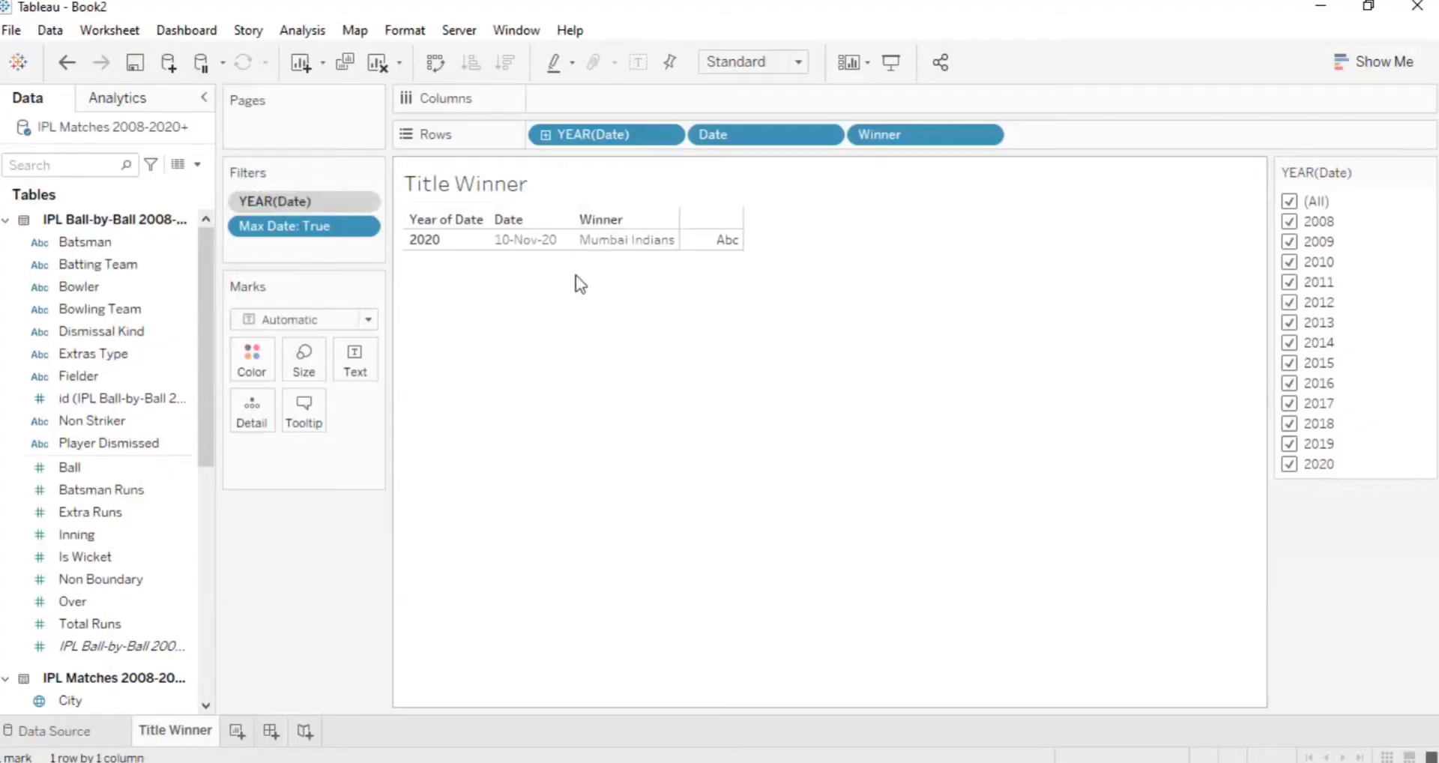
click(437, 244)
click(1289, 201)
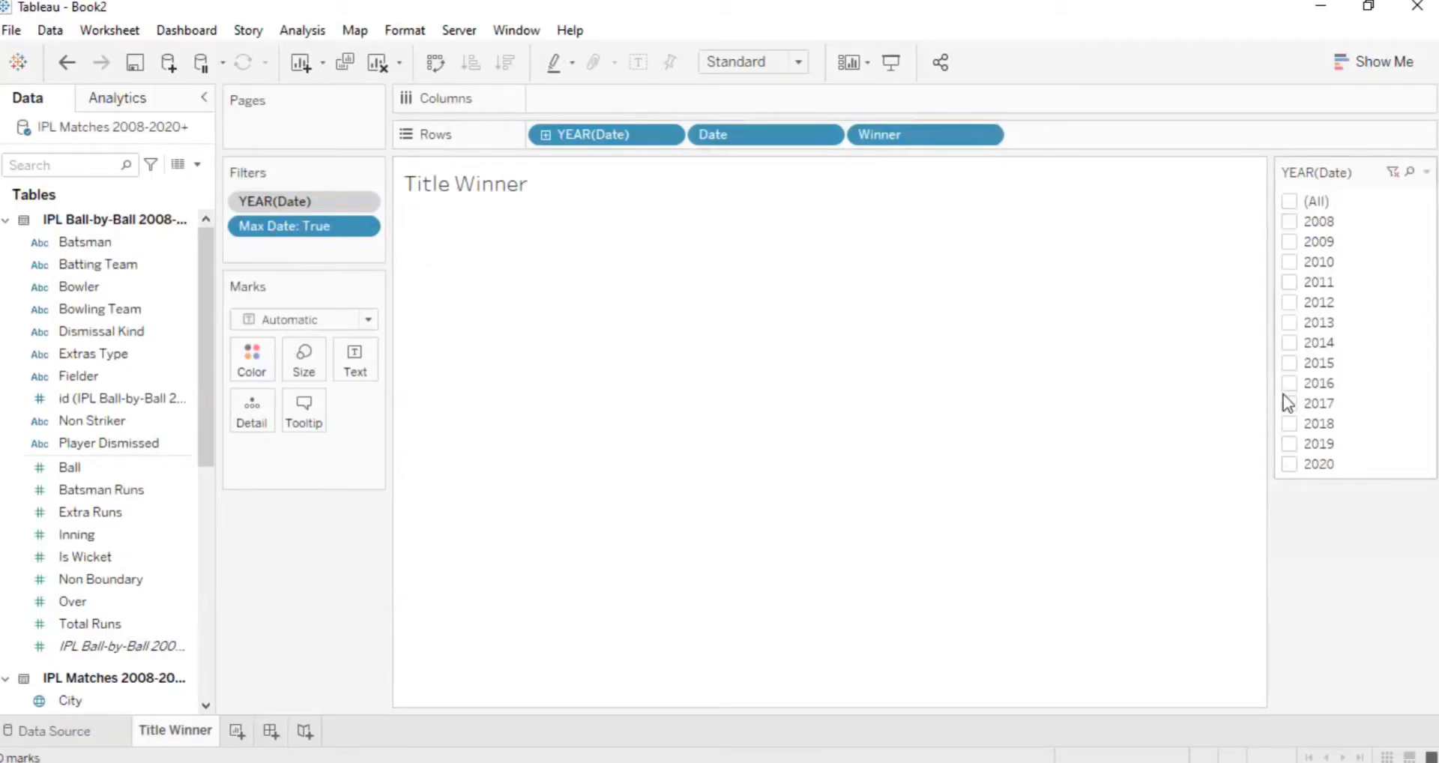
click(1290, 423)
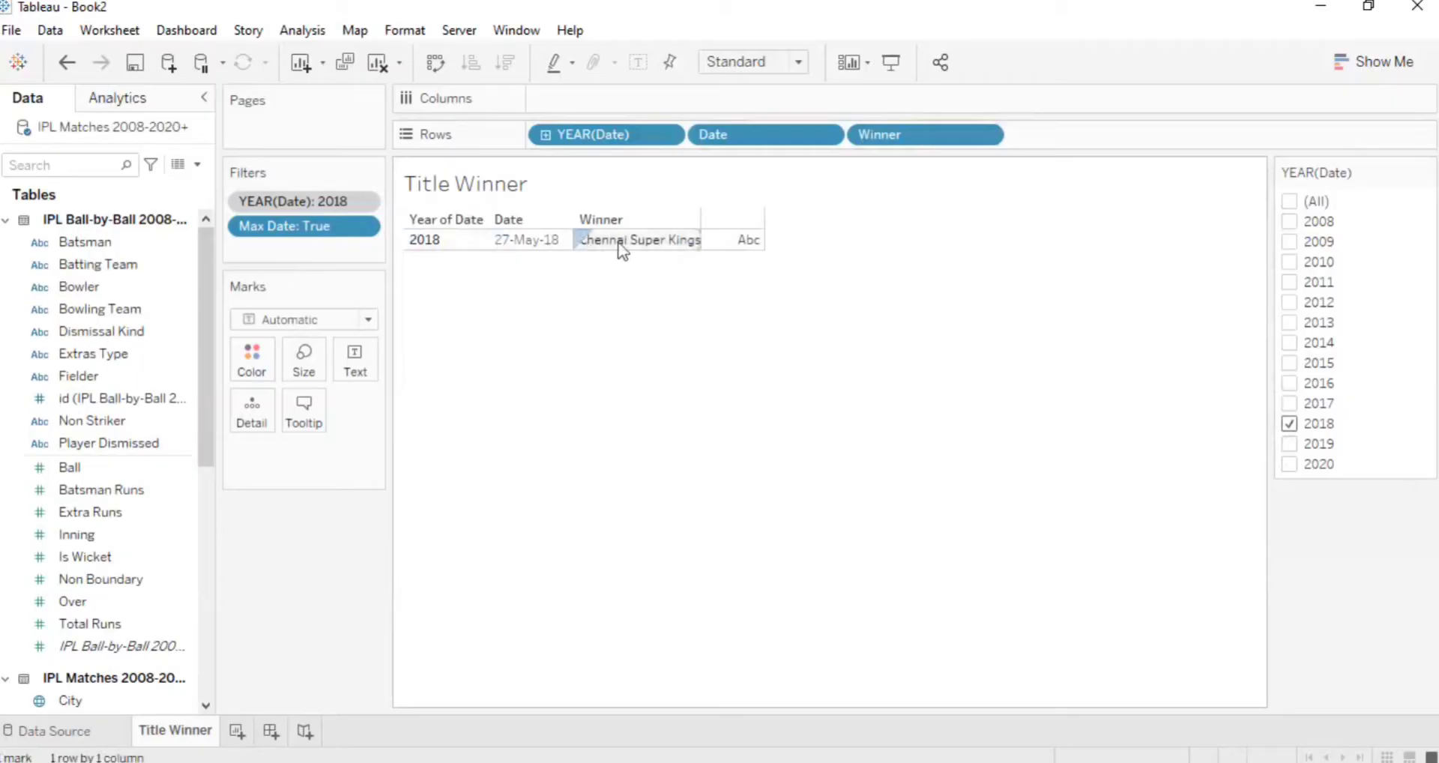
click(1289, 202)
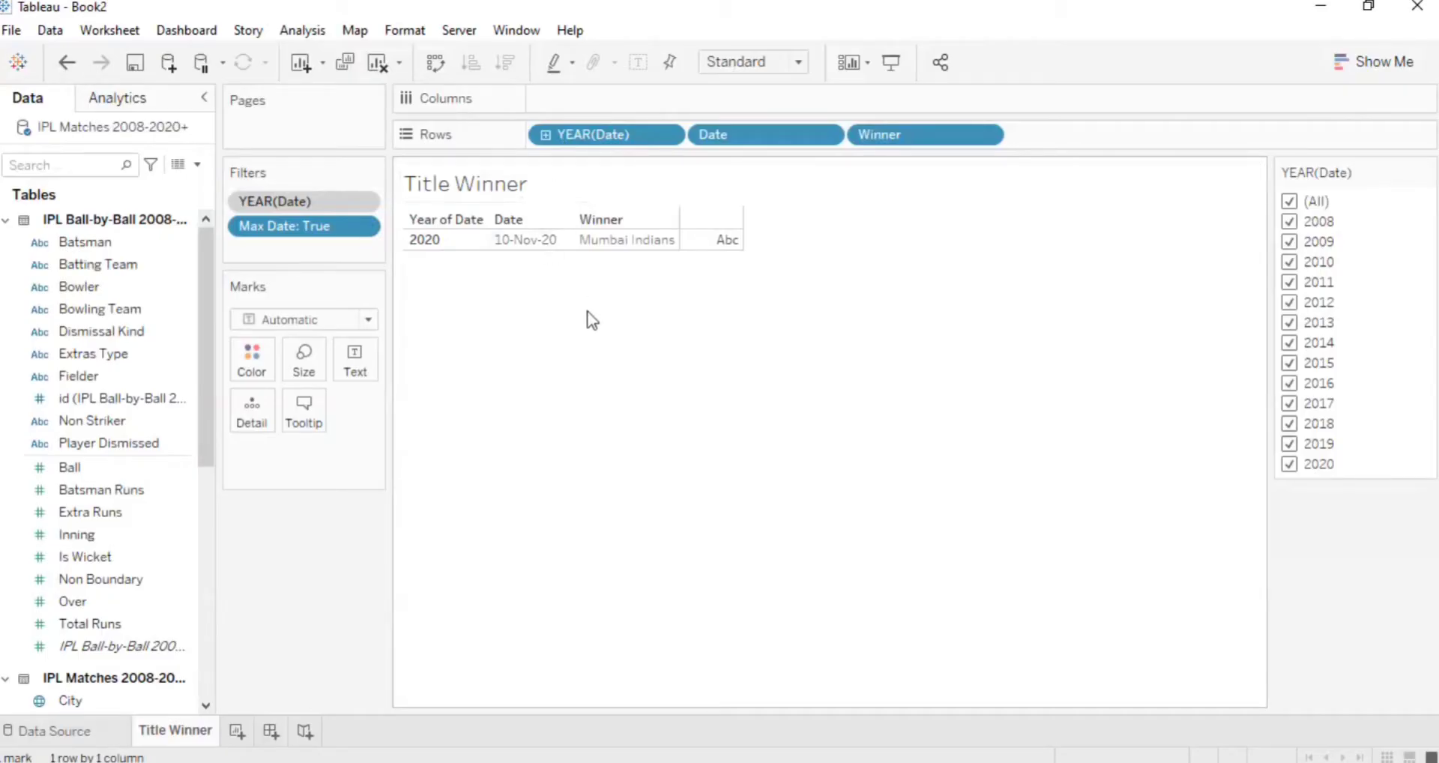
- Remove YEAR(Date) and Date from the rows and move Winner from the rows to the text mark
drag(592, 134, 694, 180)
double_click(592, 141)
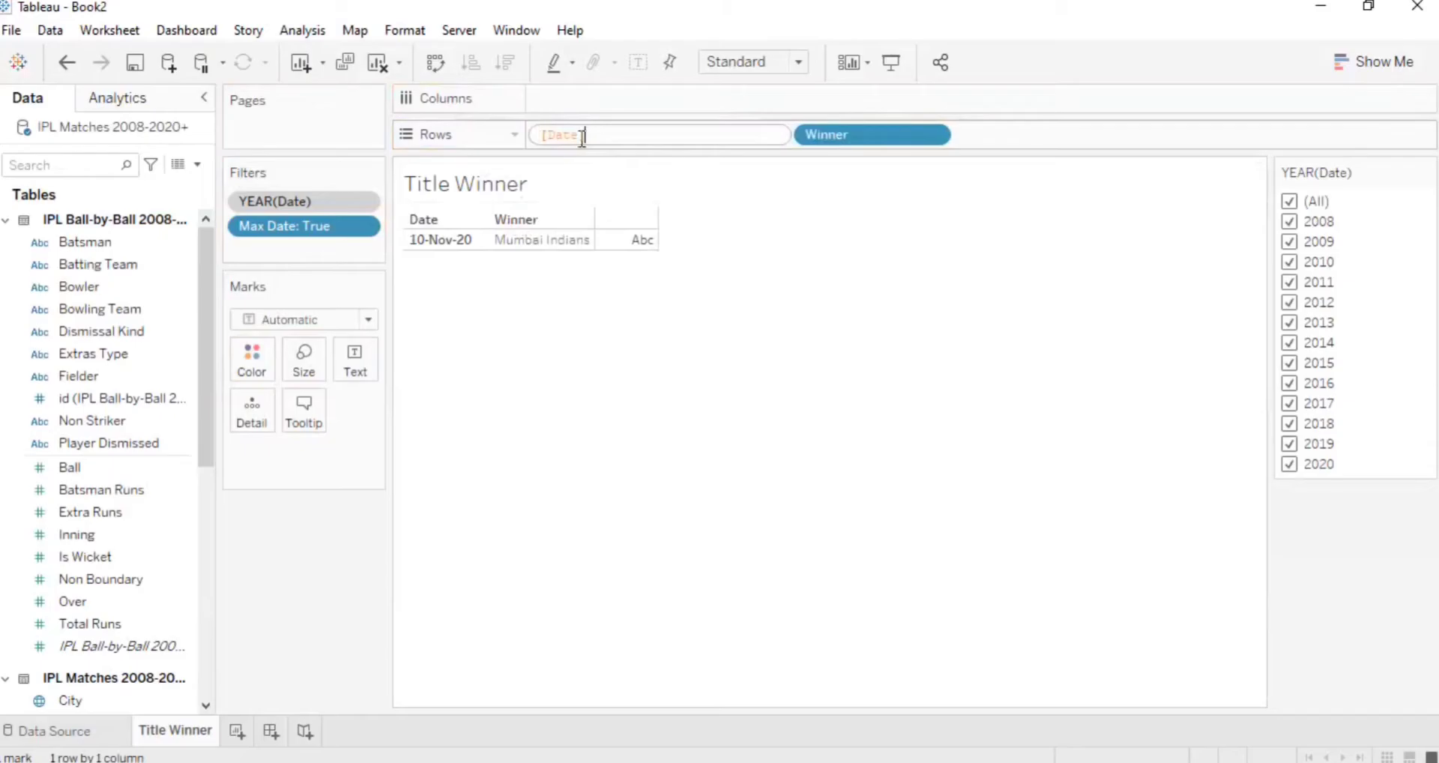
click(731, 334)
drag(576, 140, 693, 525)
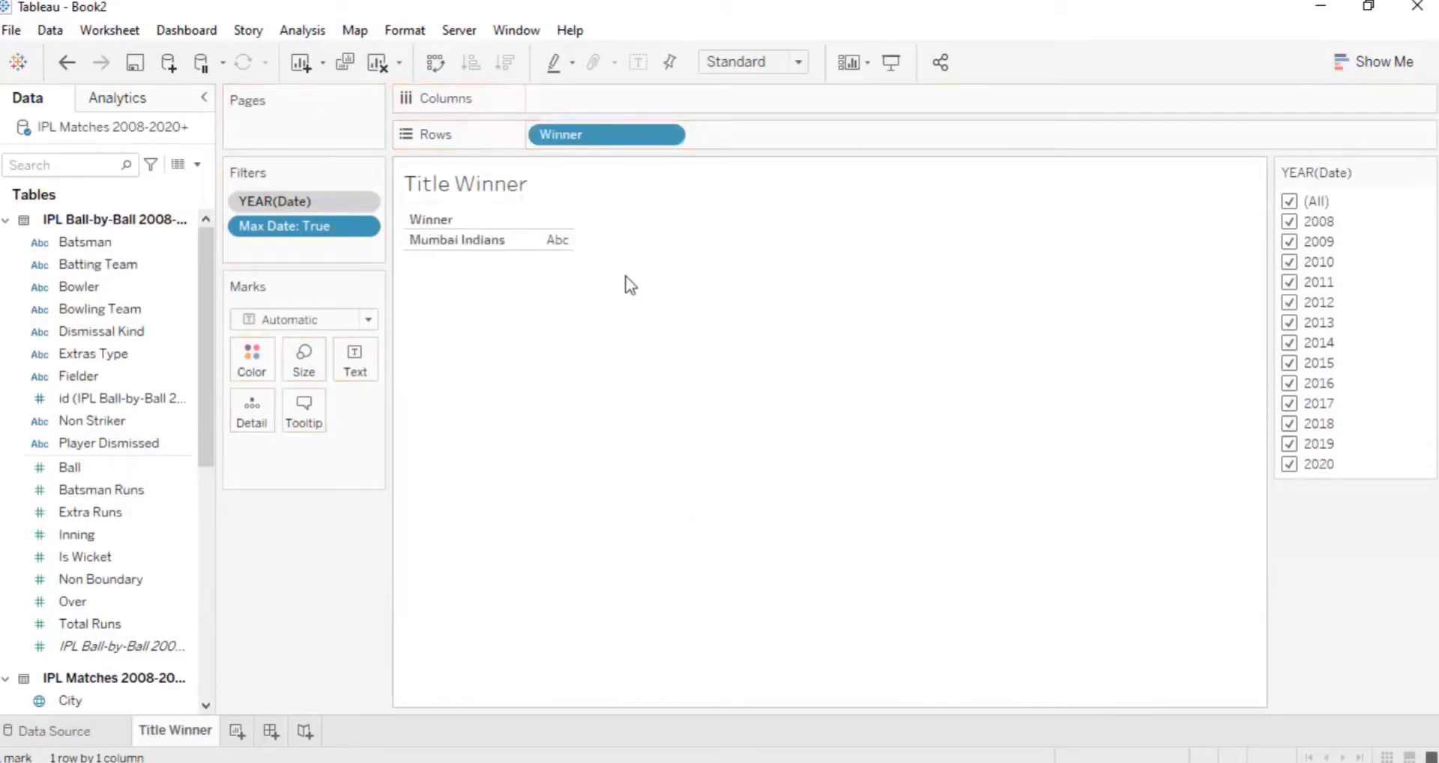
drag(578, 142, 351, 367)
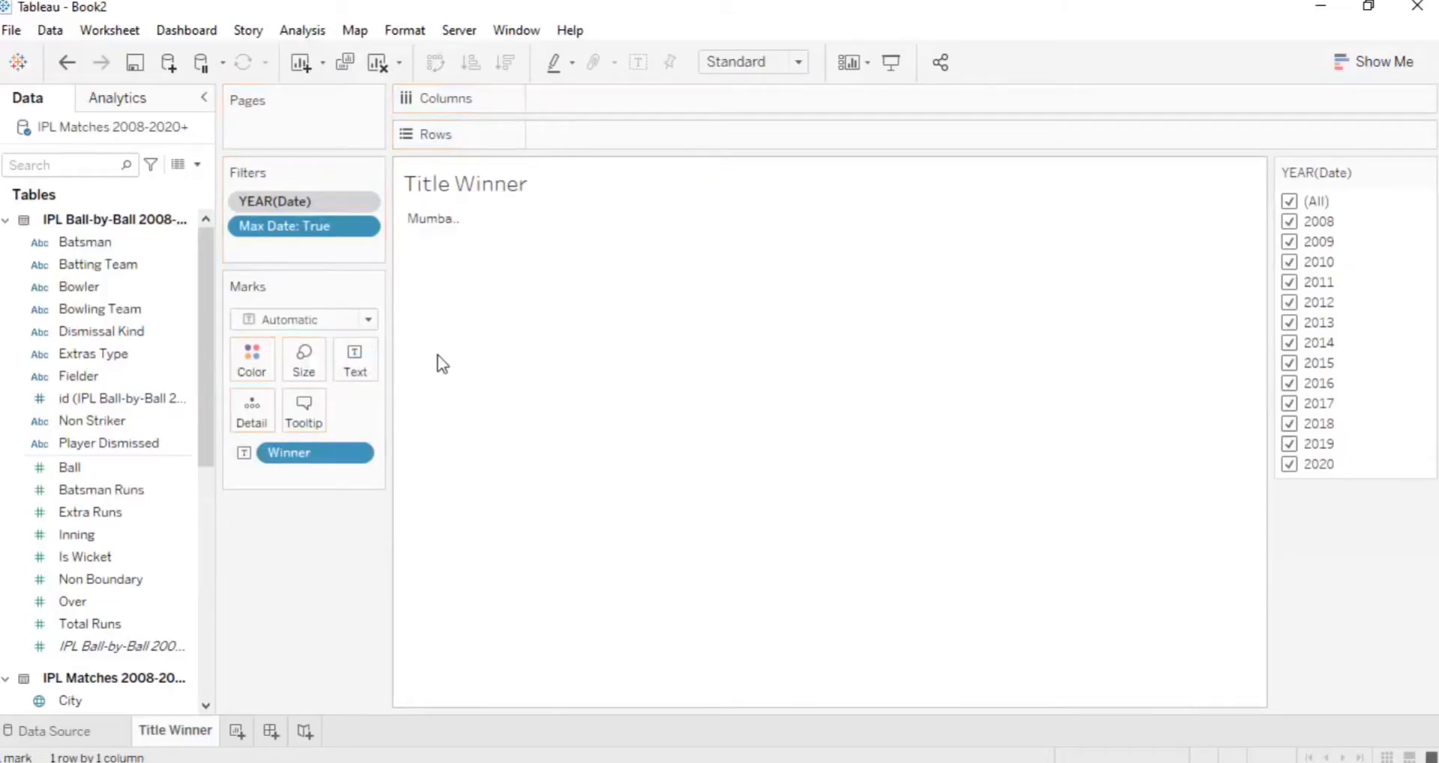
- Format the Winner label text with size 16 and the Tableau Bold font
click(370, 370)
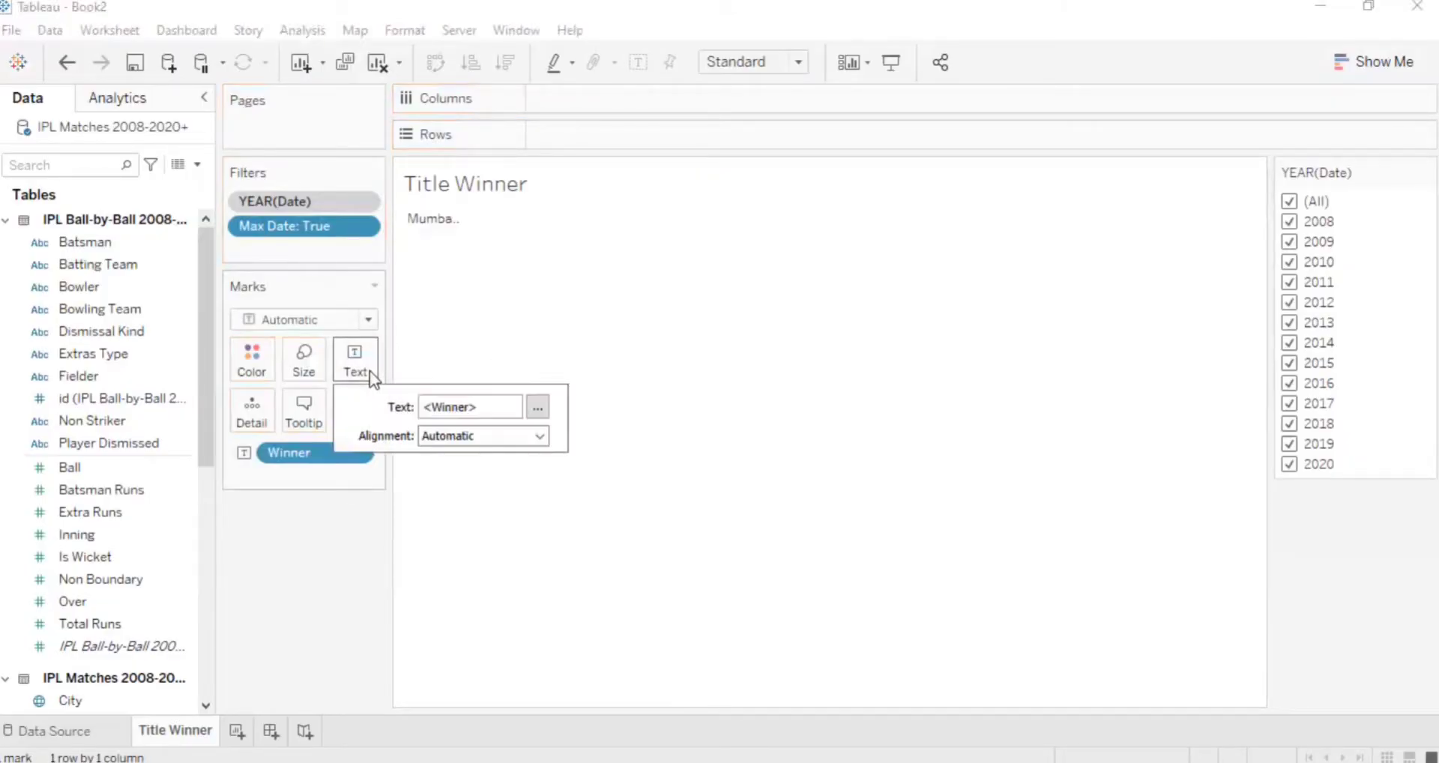
click(537, 409)
double_click(855, 122)
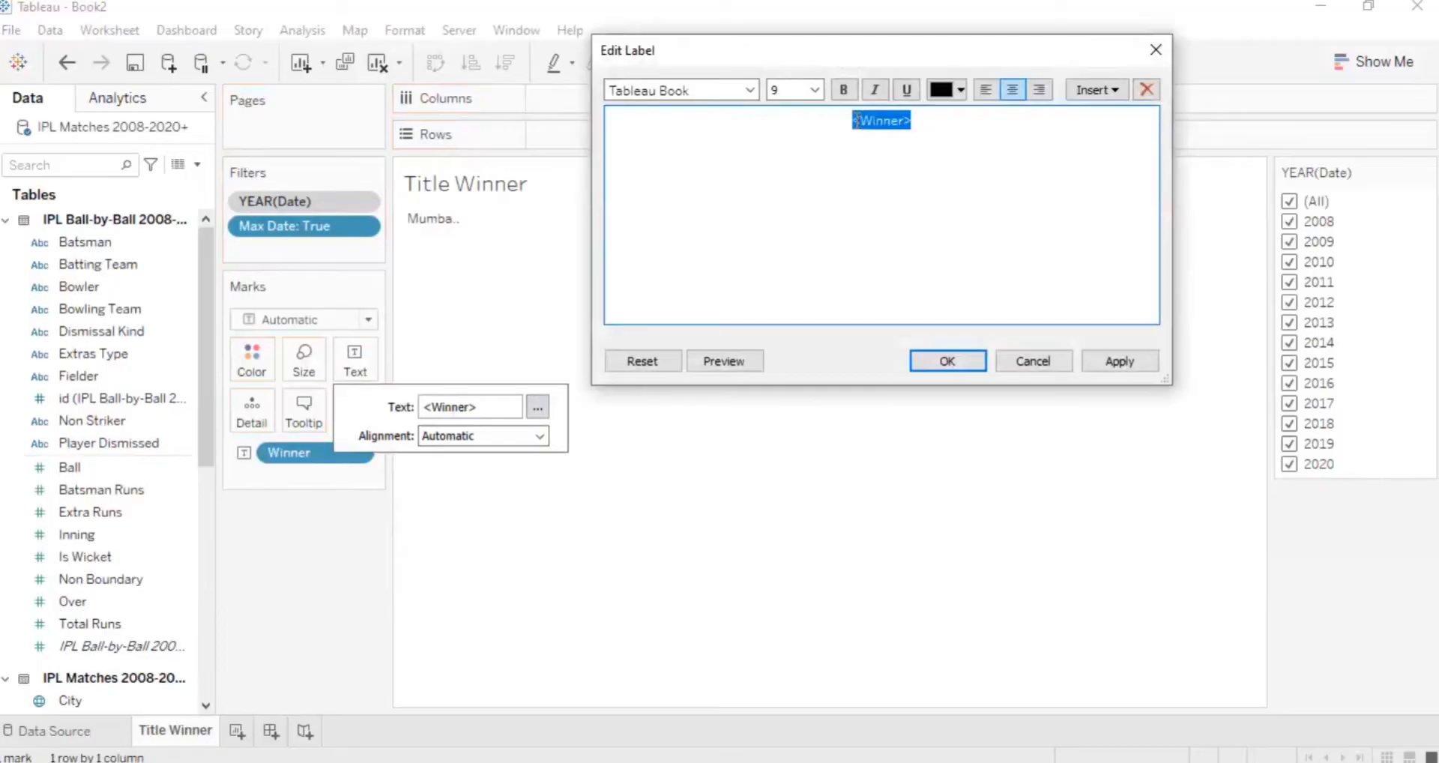
click(815, 90)
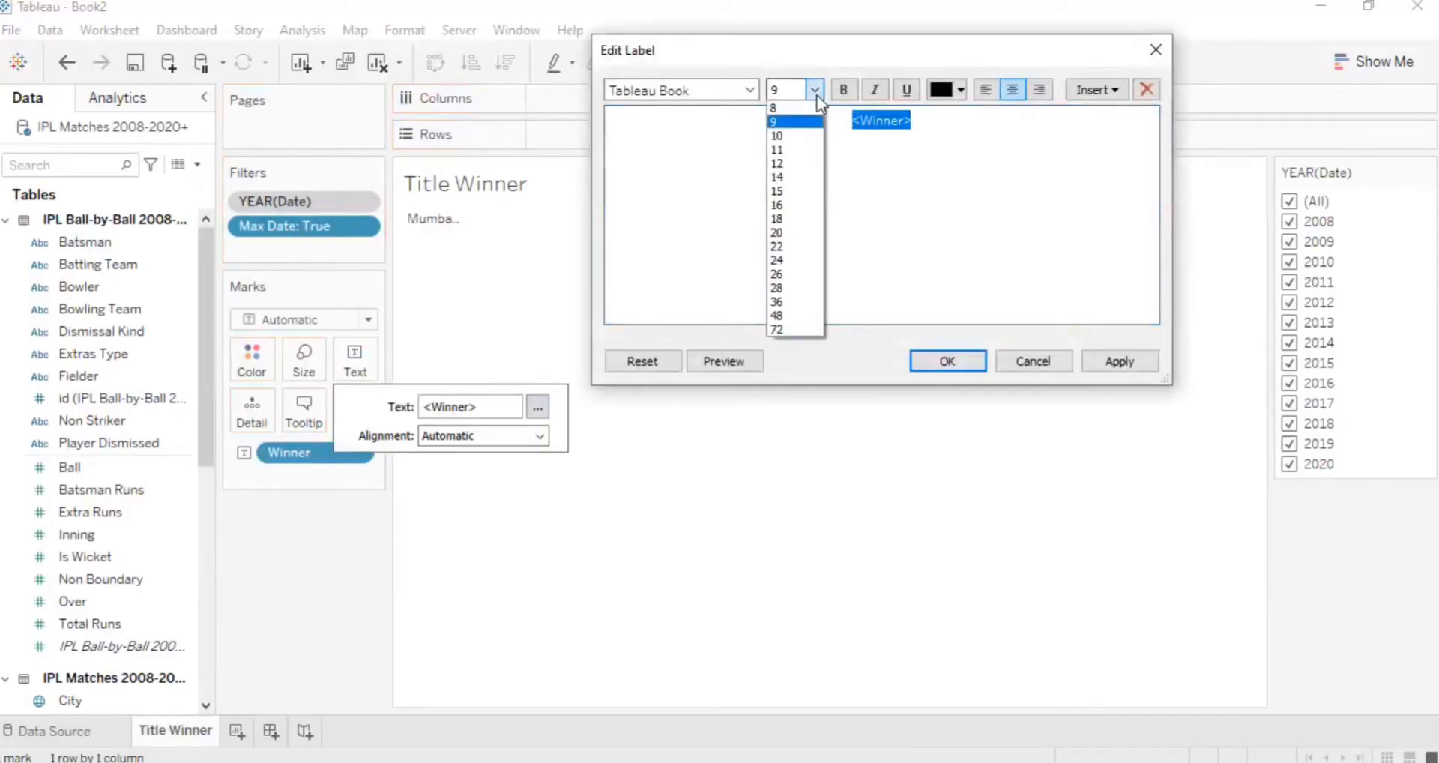
click(793, 204)
click(753, 95)
click(656, 150)
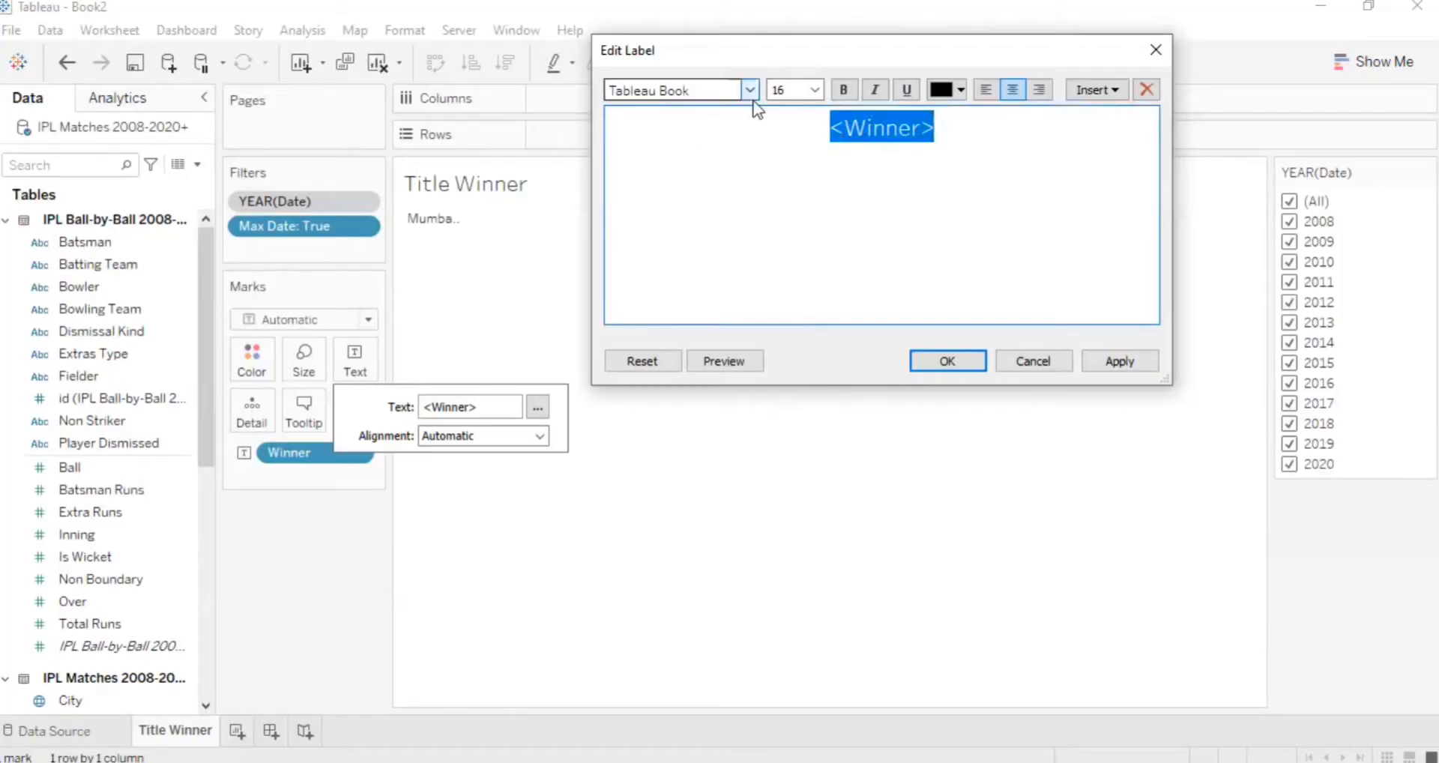
click(742, 96)
click(679, 125)
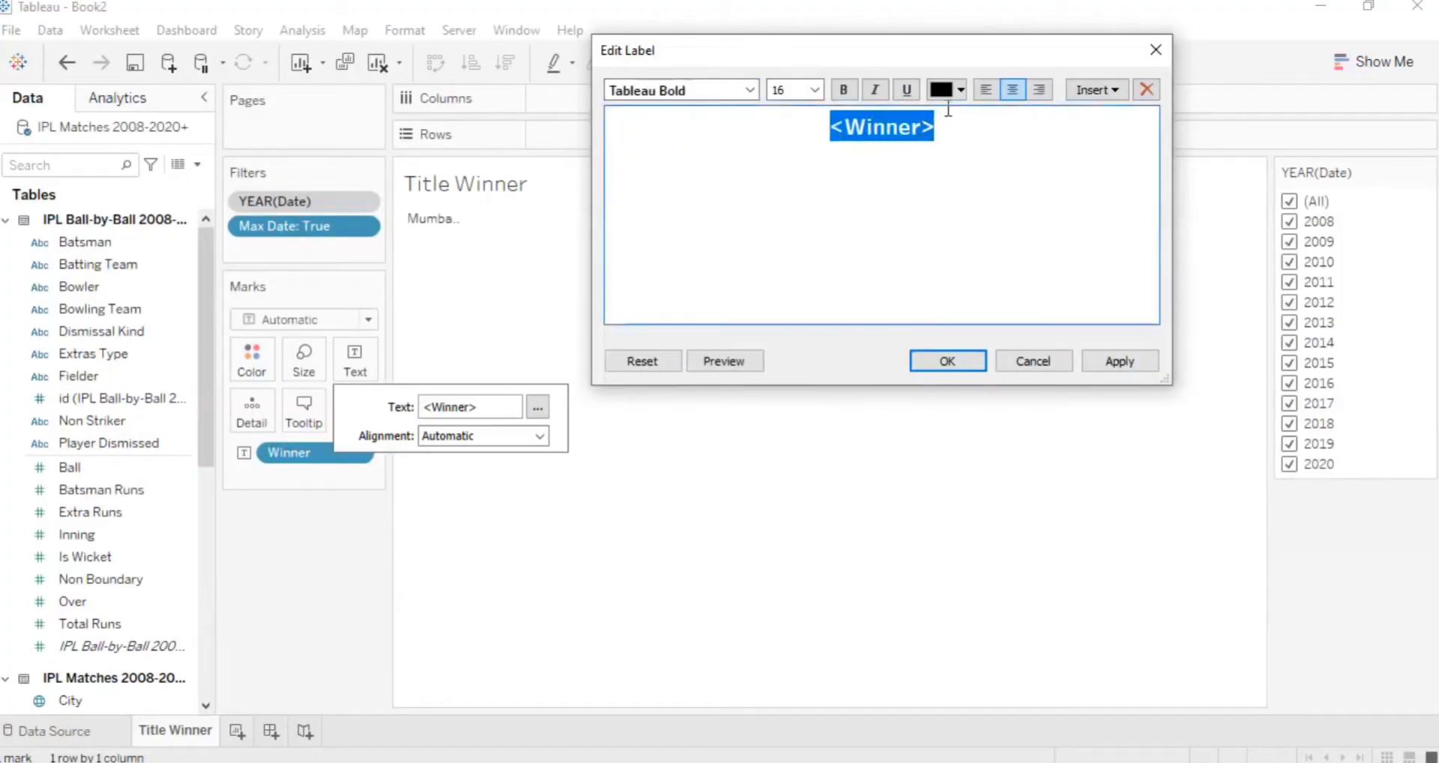
- Color the Winner label text dark blue and apply the label formatting
click(960, 90)
click(1059, 212)
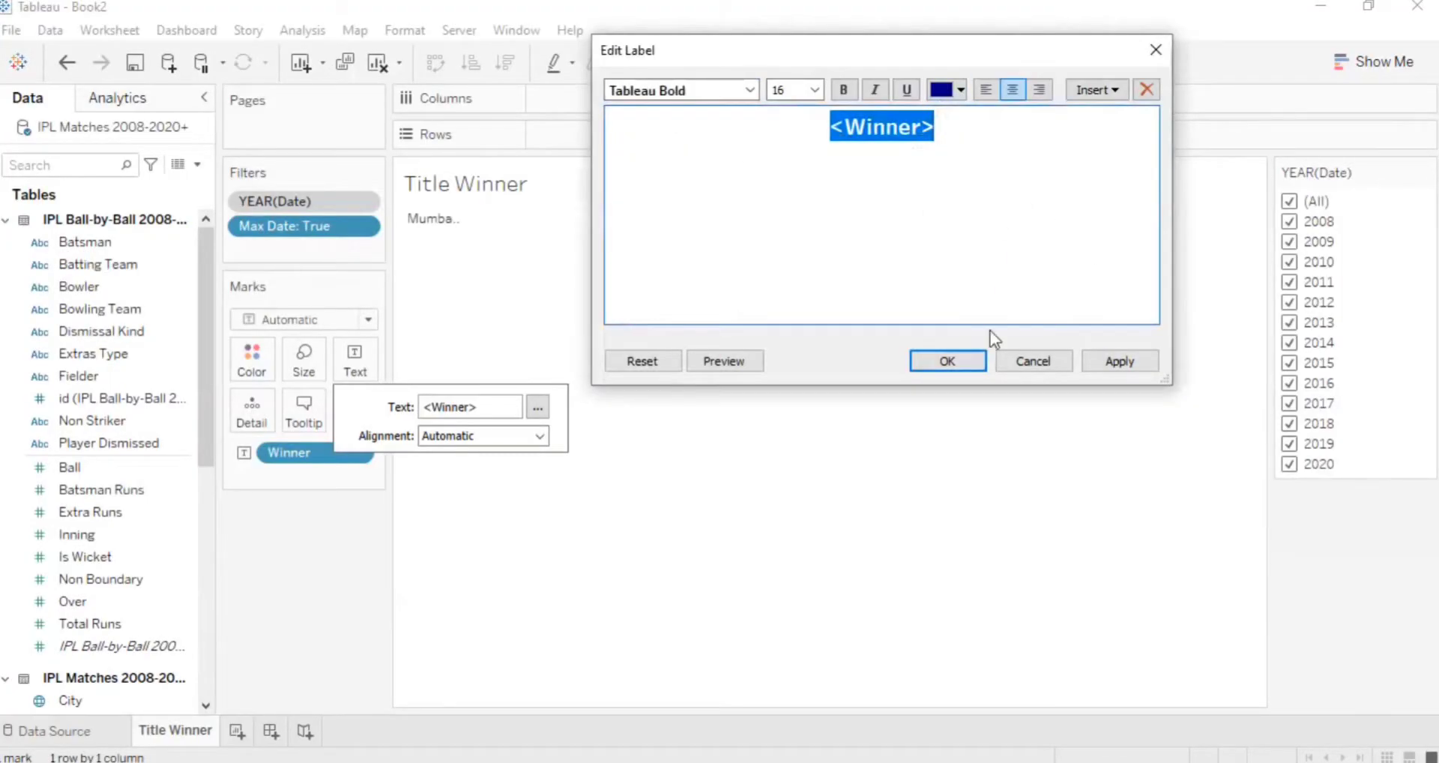
click(1118, 360)
click(949, 363)
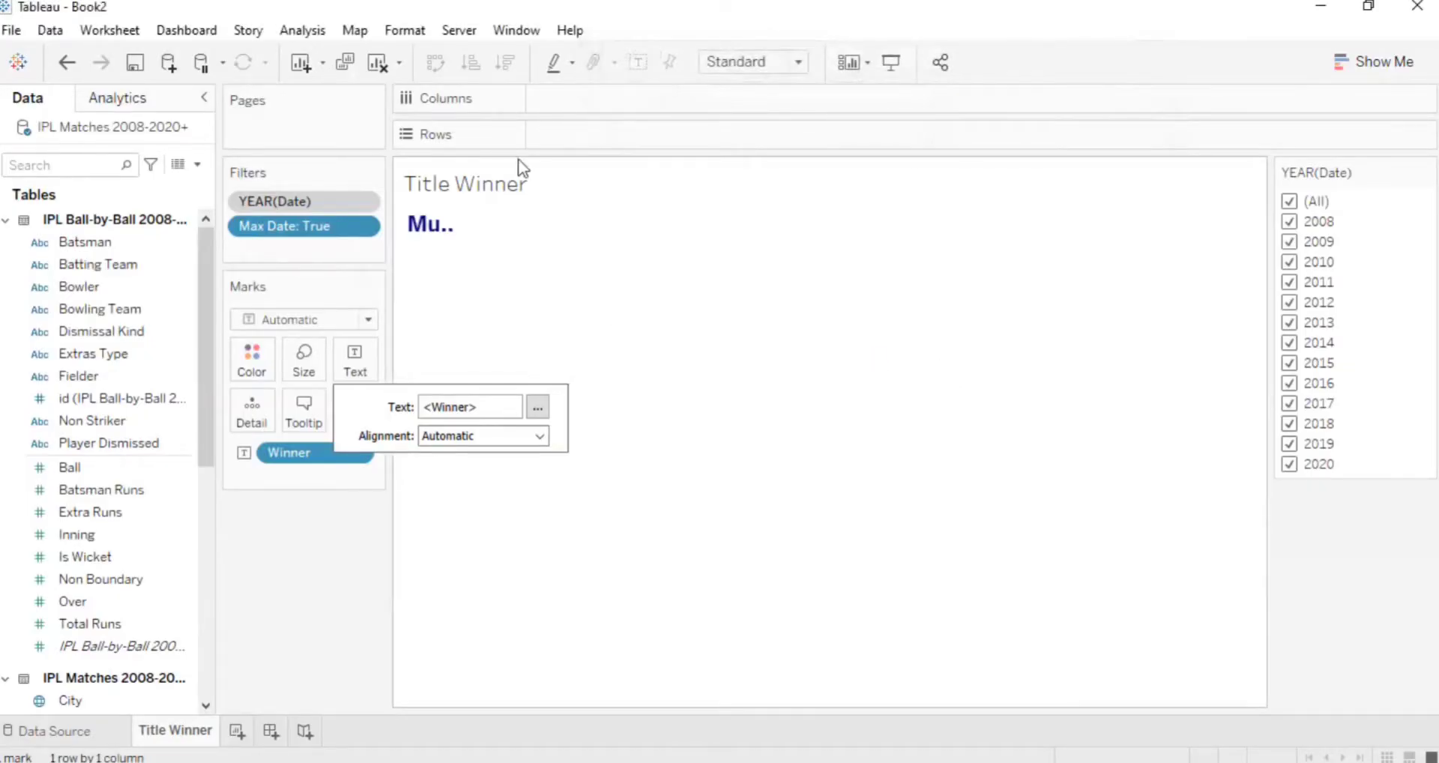
- Set the Title Winner sheet's fit to Entire View
click(749, 66)
click(731, 61)
click(731, 61)
click(736, 138)
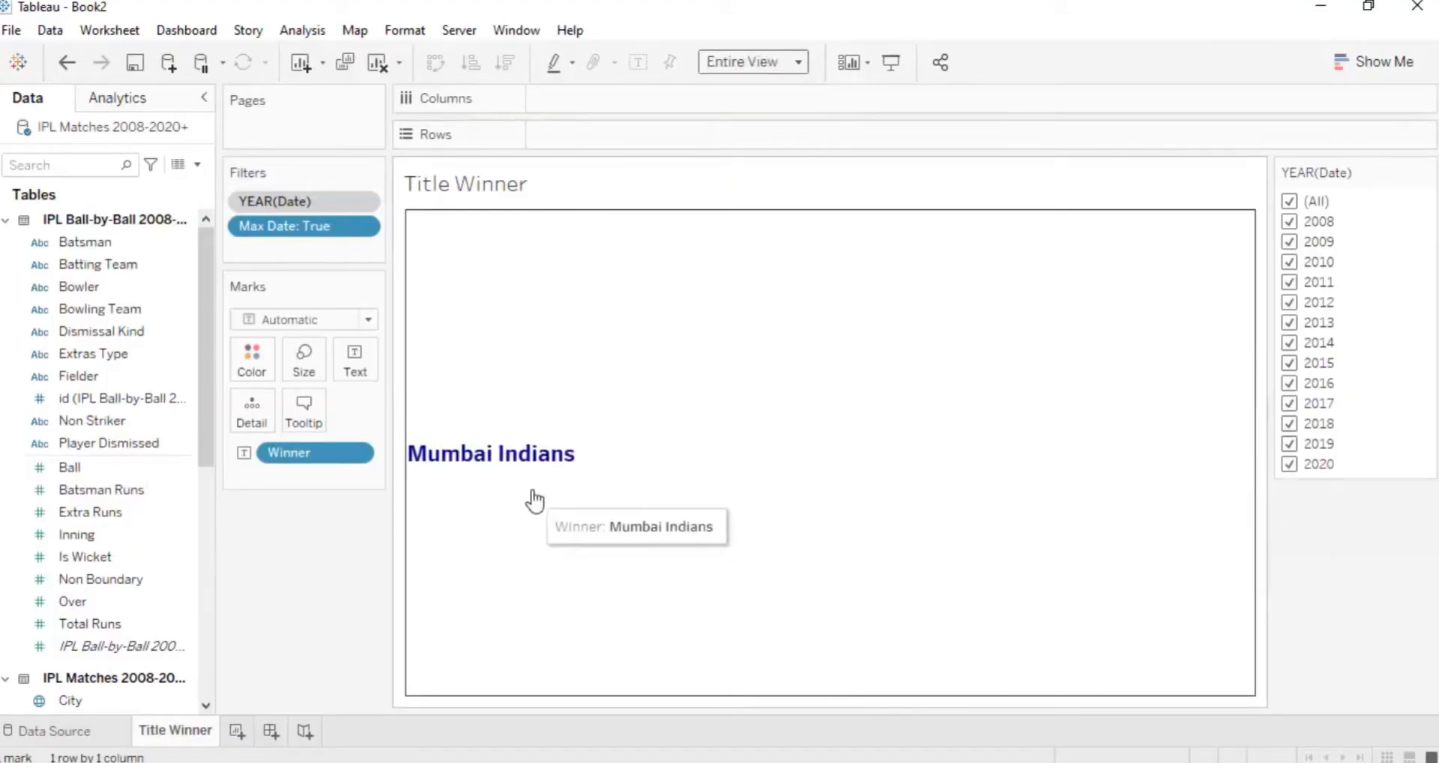
- Center the Winner label horizontally within the view
click(353, 354)
click(540, 435)
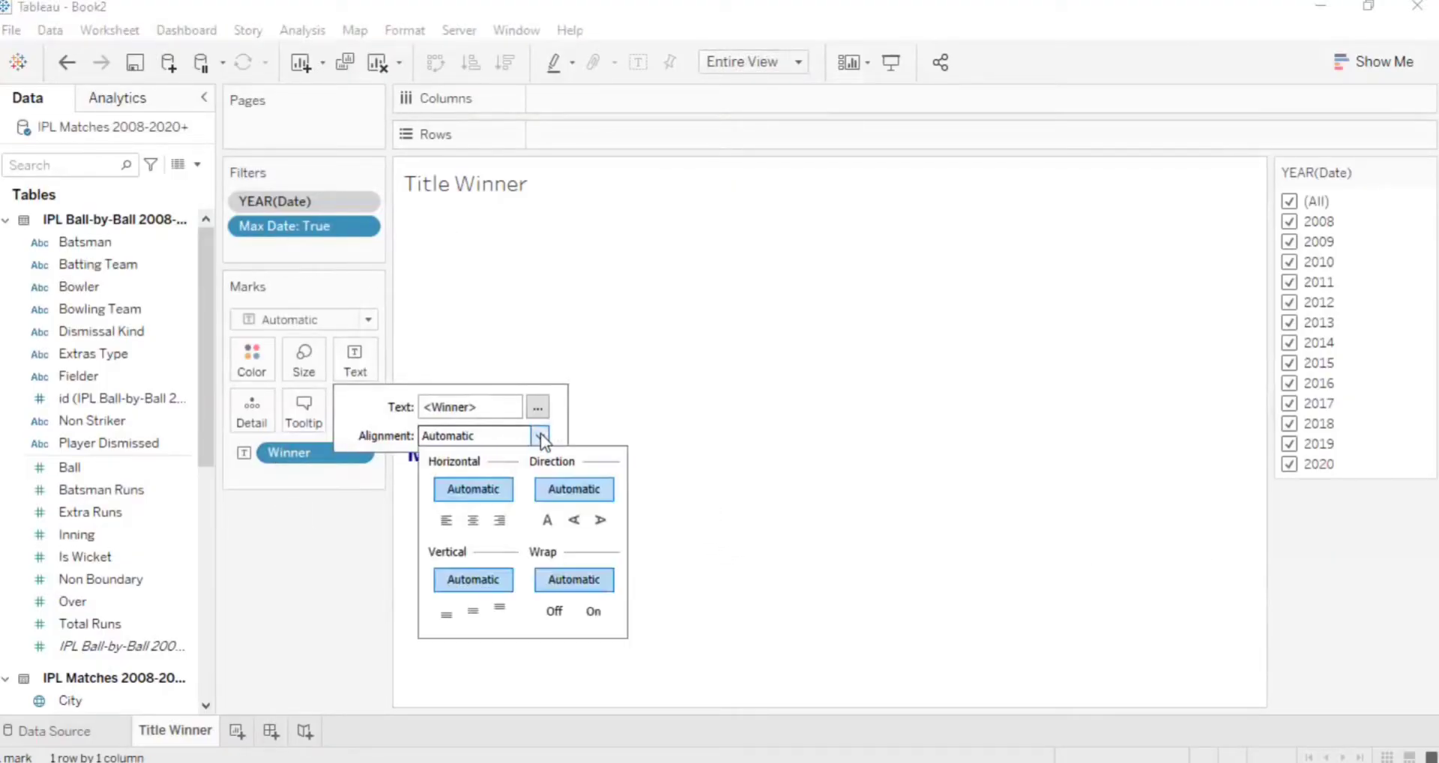
click(473, 520)
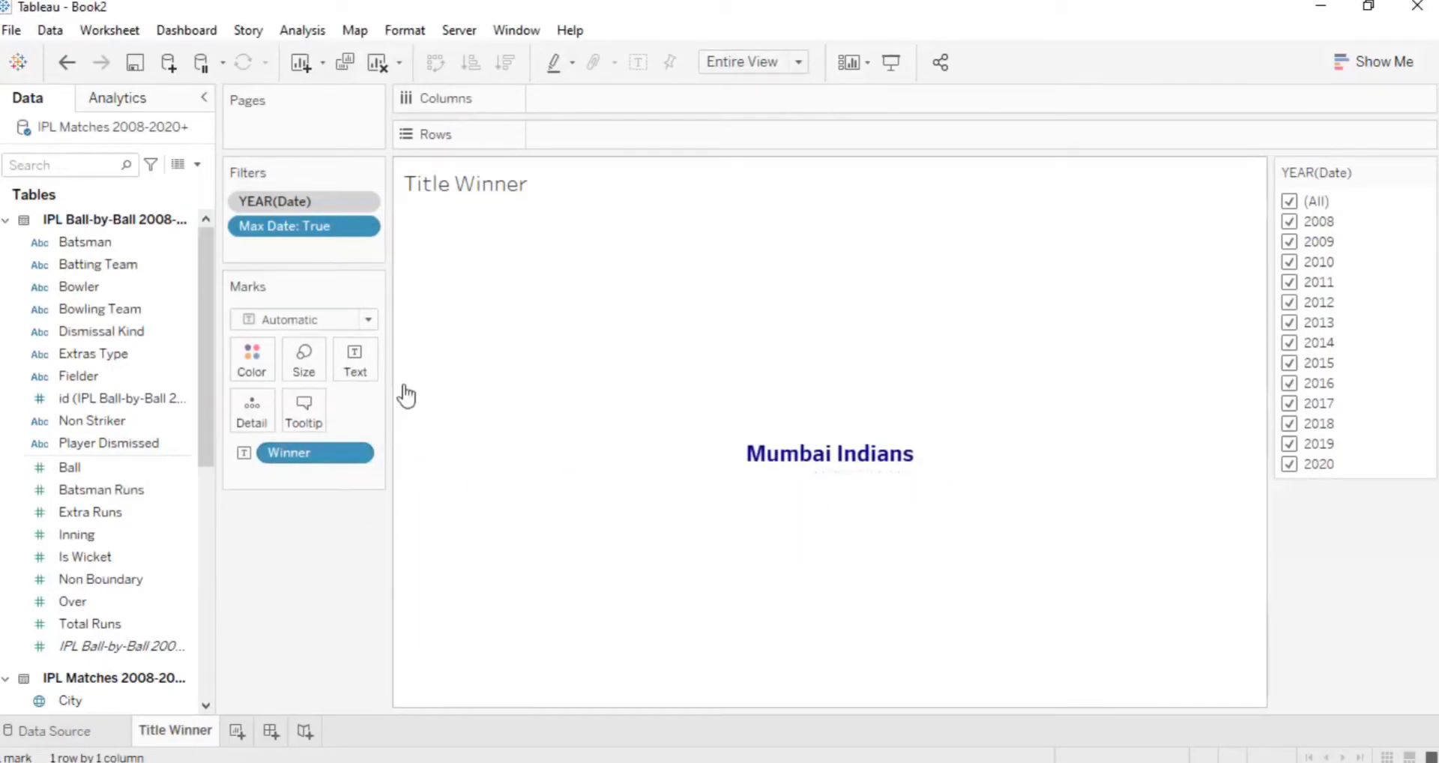
- Open the Title Winner sheet title for editing and select its whole text
double_click(449, 191)
double_click(705, 374)
triple_click(704, 374)
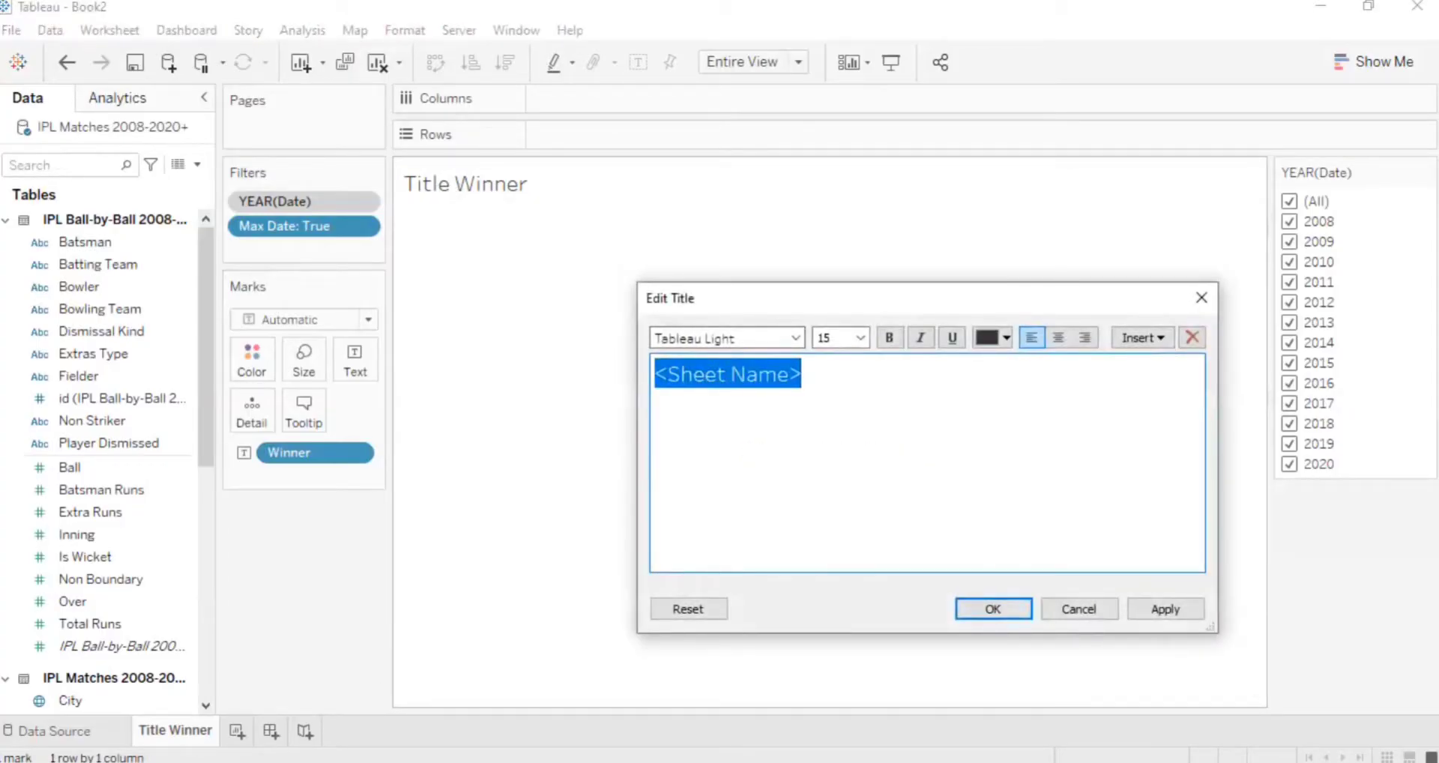
- Examine the finished IPL Analysis dashboard in the DashboardIPL workbook and return to Book2
click(544, 698)
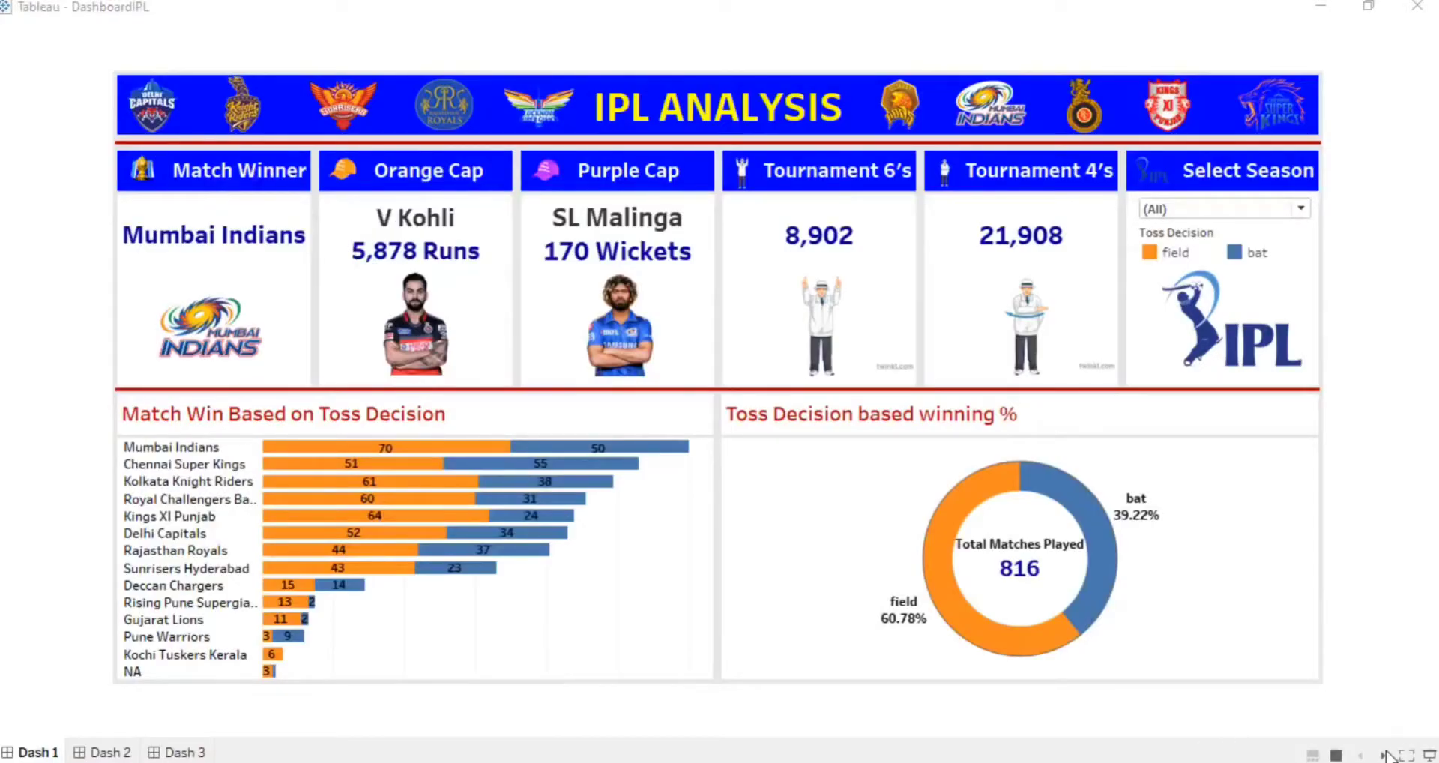
mouse_move(588, 748)
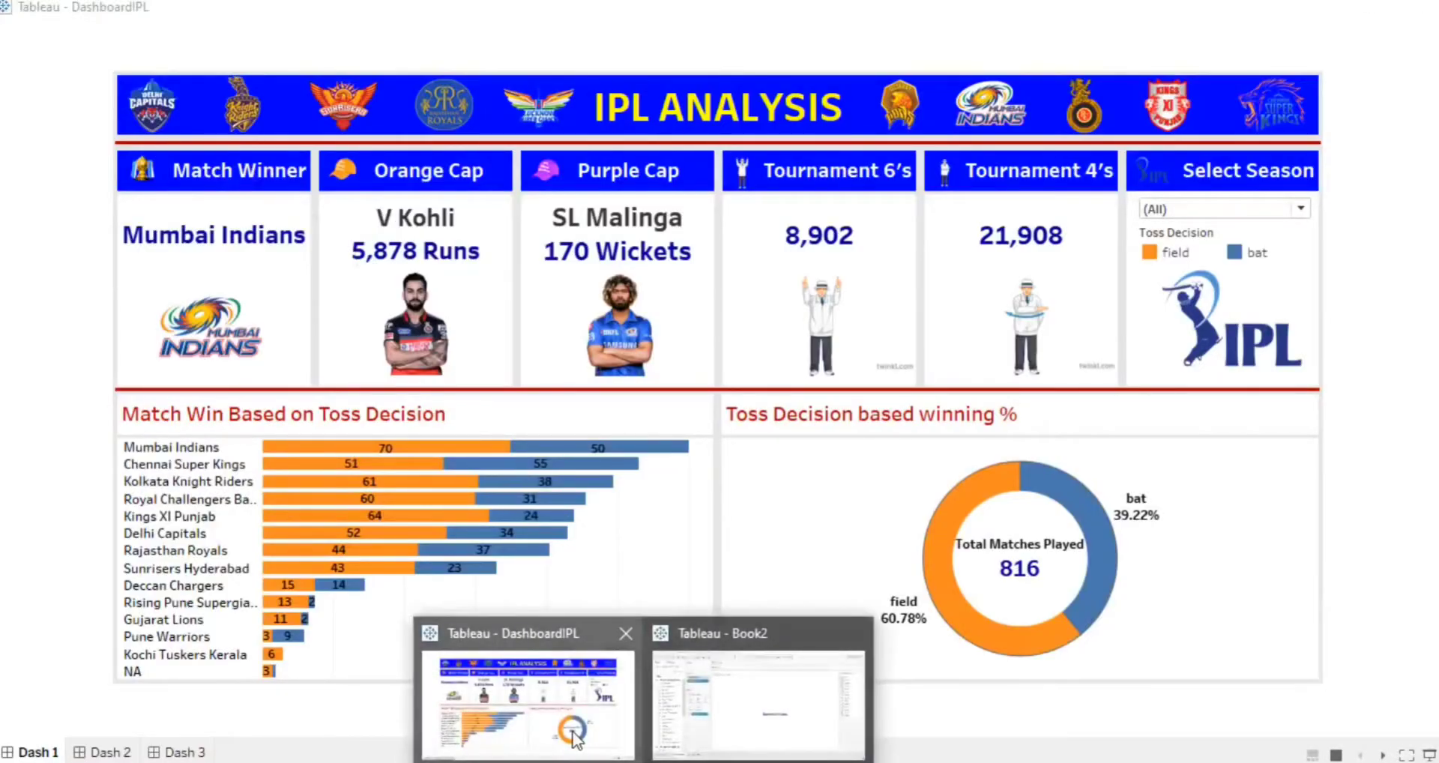
click(733, 705)
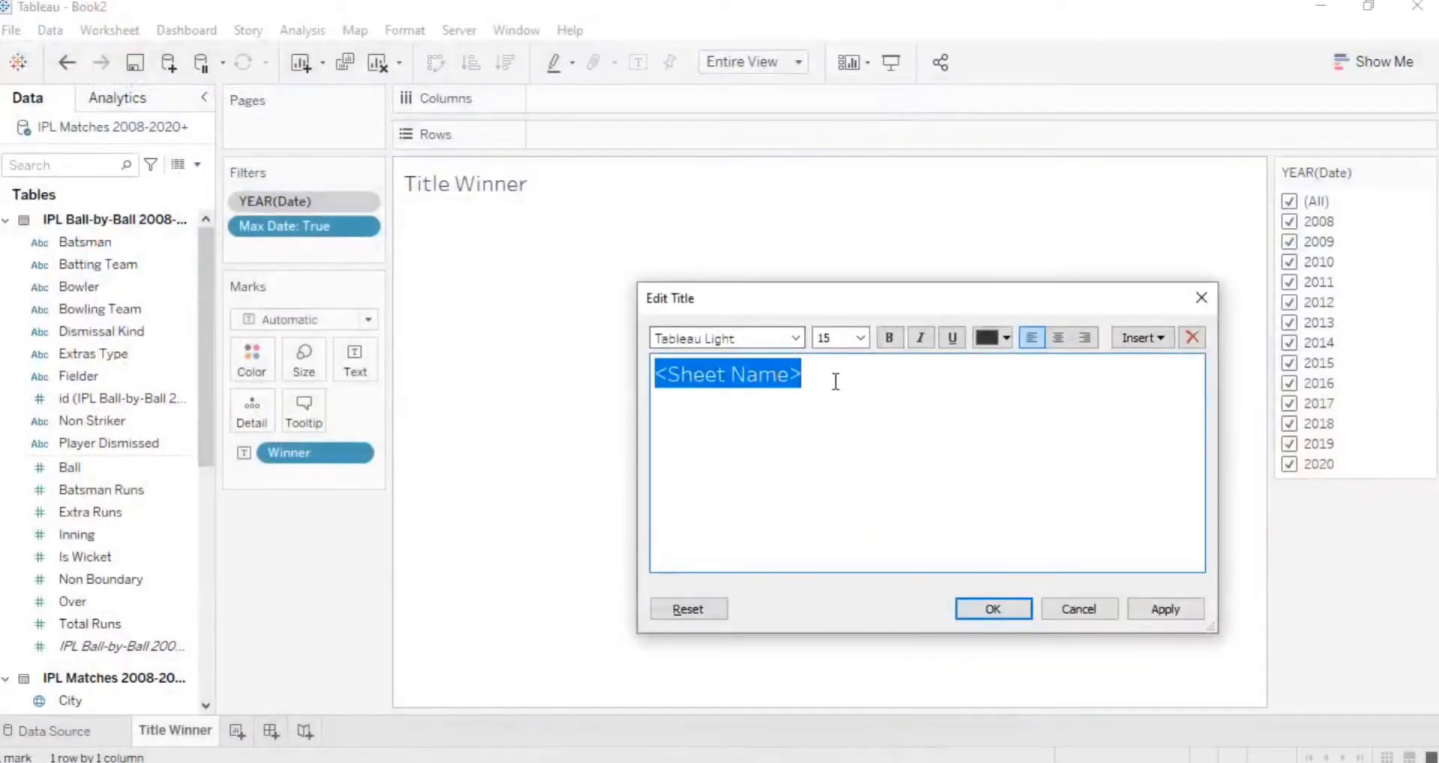
- Set the sheet title's font to Tableau Bold and apply the change
click(796, 338)
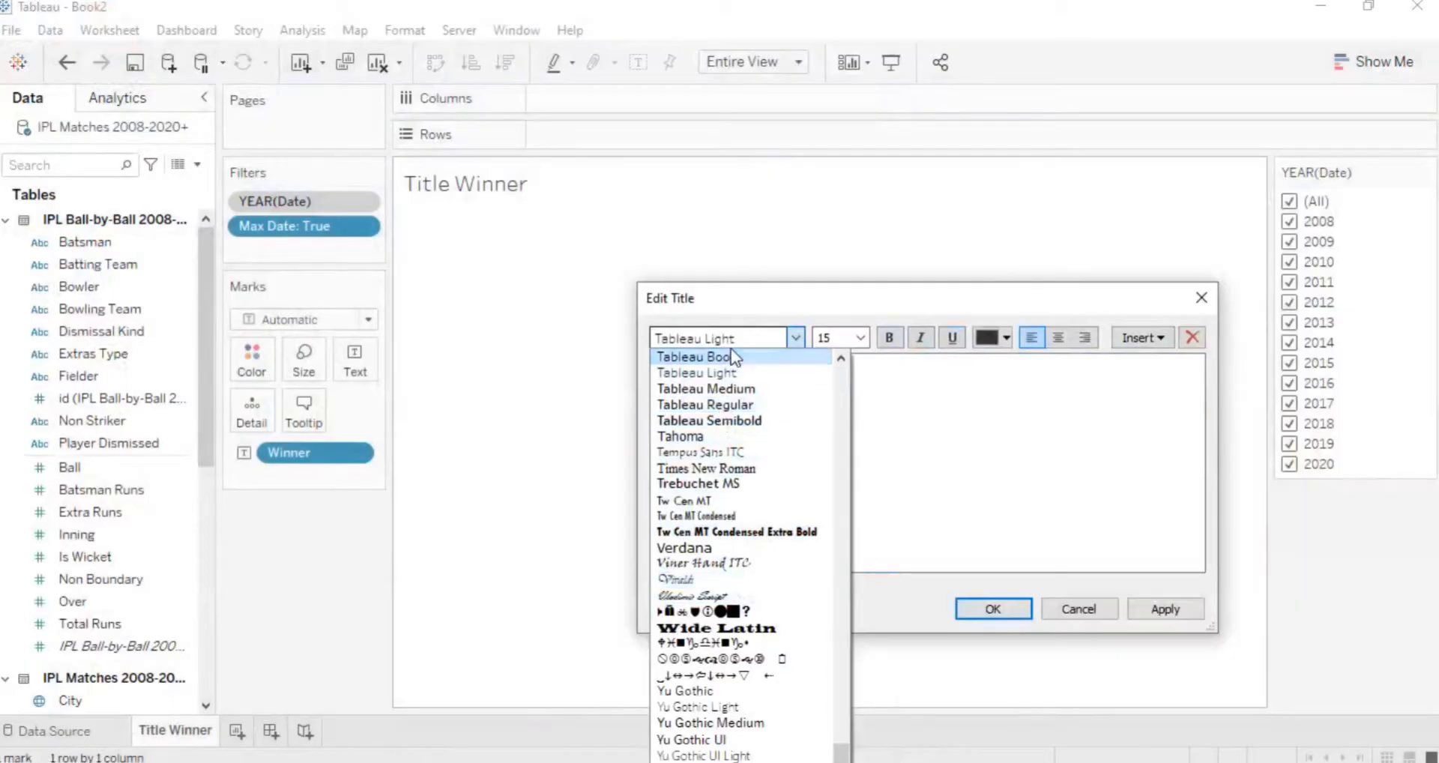
scroll(742, 409, up, 1)
click(732, 391)
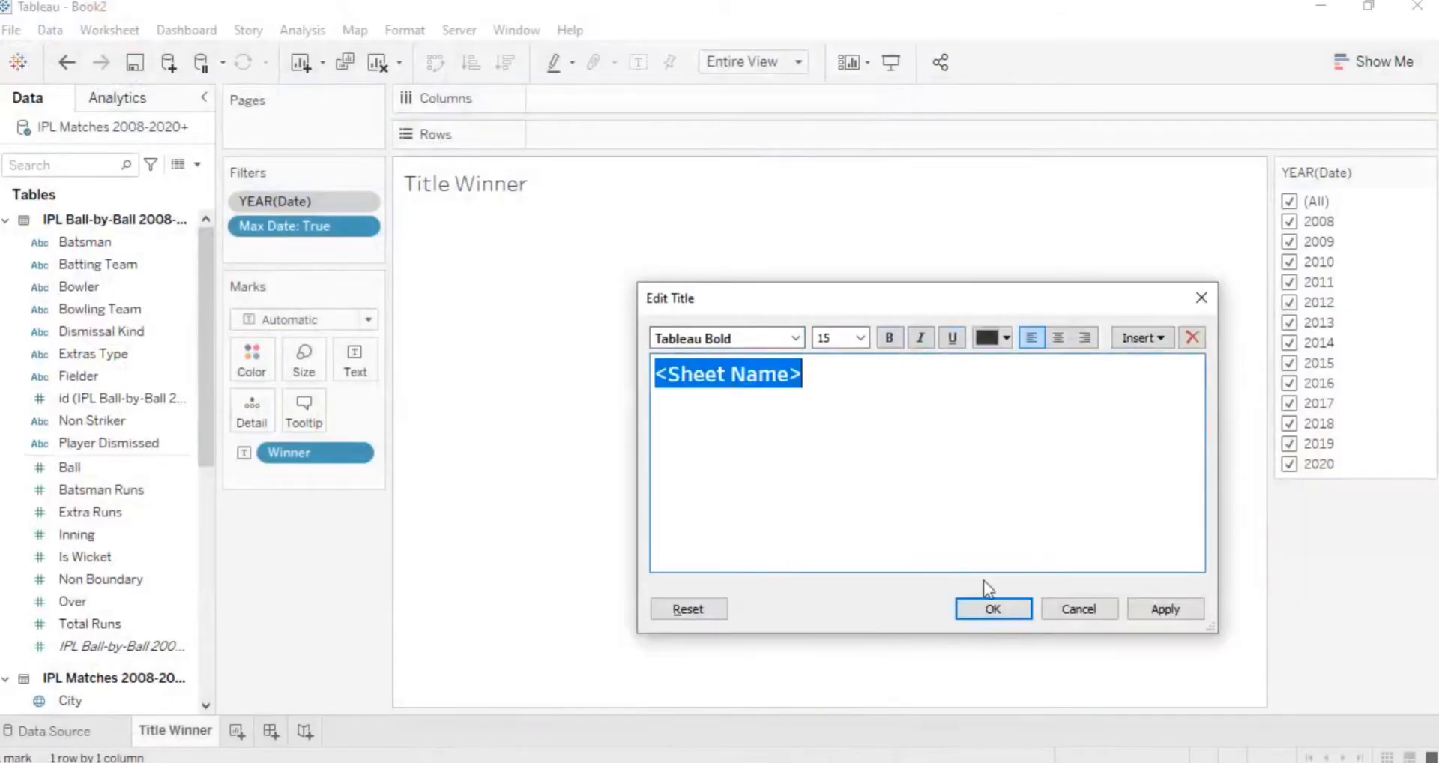
click(1154, 609)
click(982, 610)
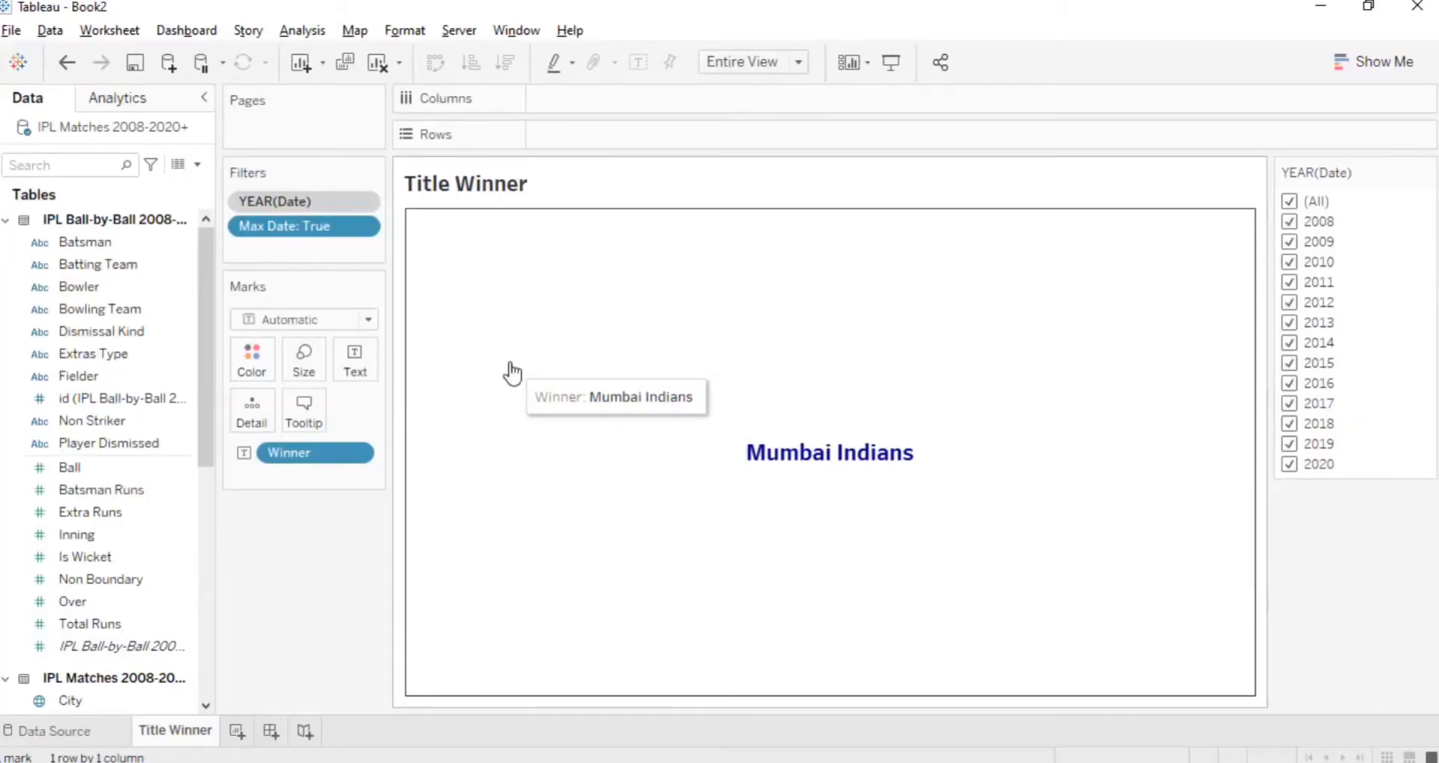
- Apply the YEAR(Date) filter to all worksheets that use this data source
right_click(329, 199)
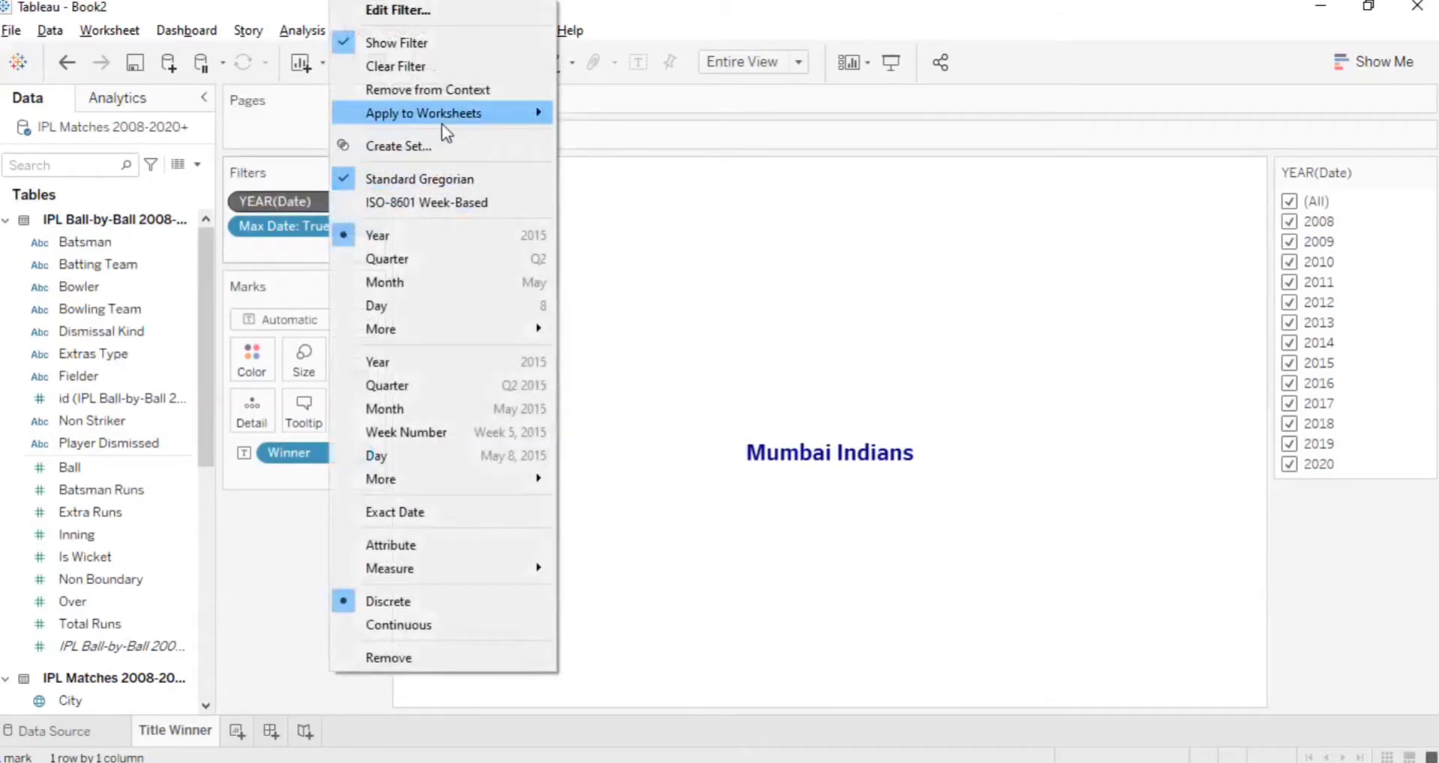
mouse_move(442, 122)
click(607, 136)
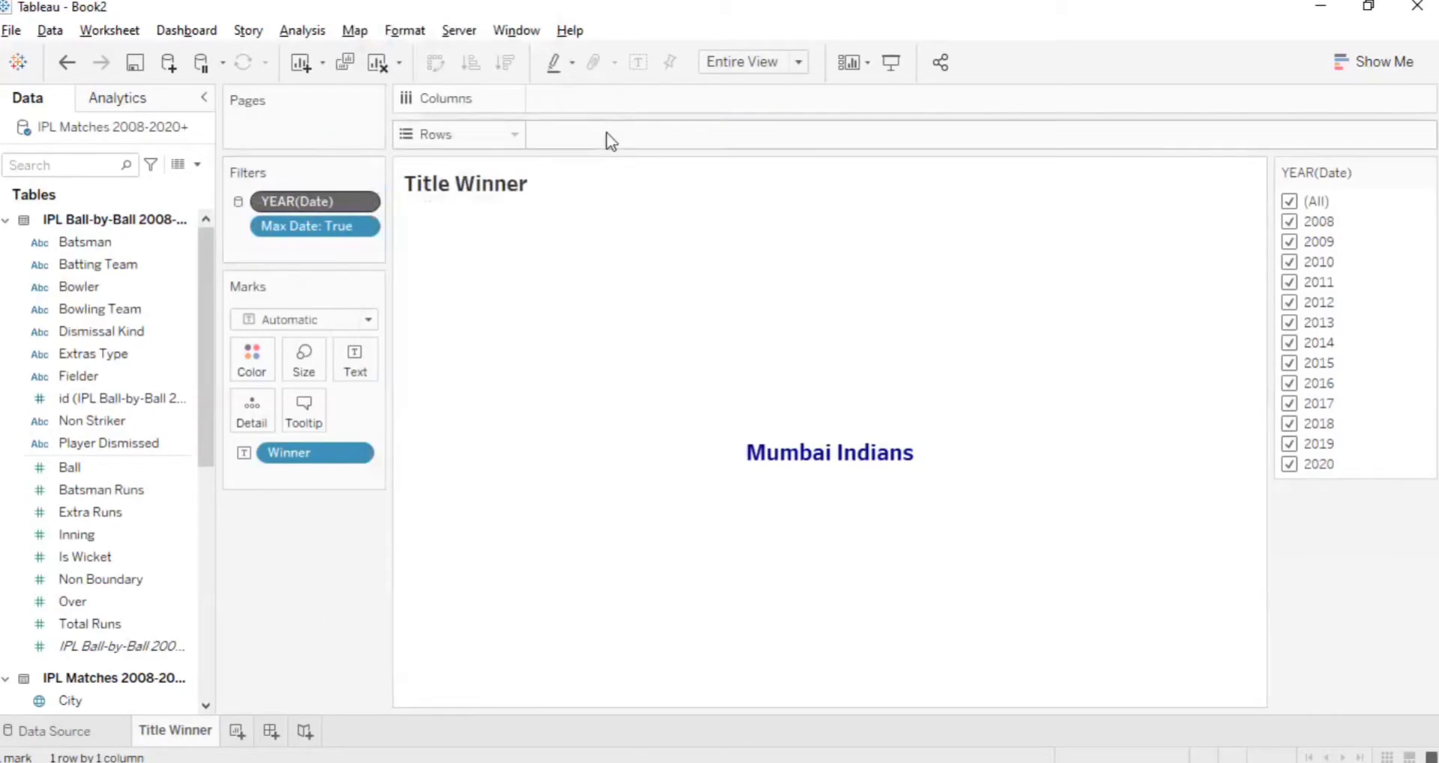
- Add a new worksheet, test the shared YEAR(Date) filter by placing Bowler on its rows, and remove Bowler again
click(238, 733)
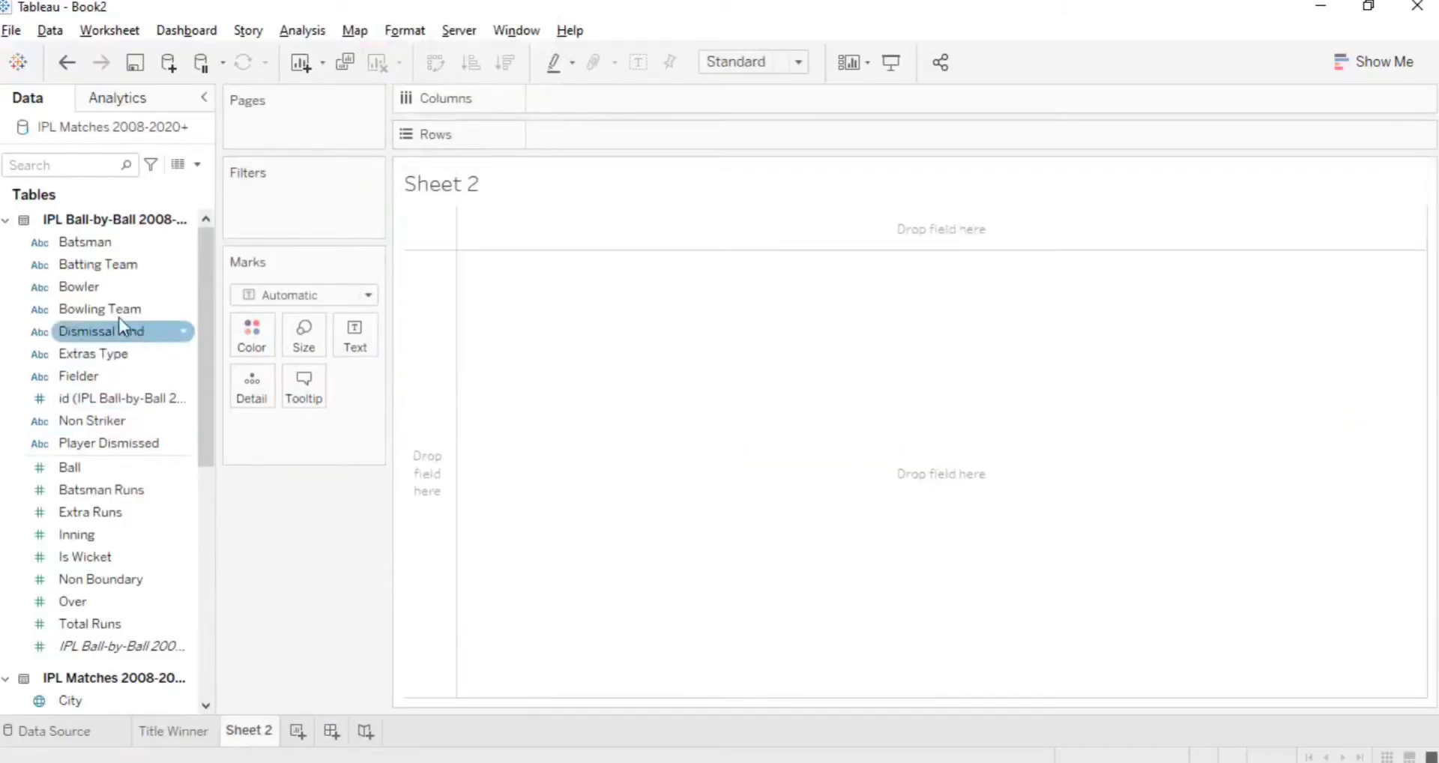
drag(83, 287, 646, 154)
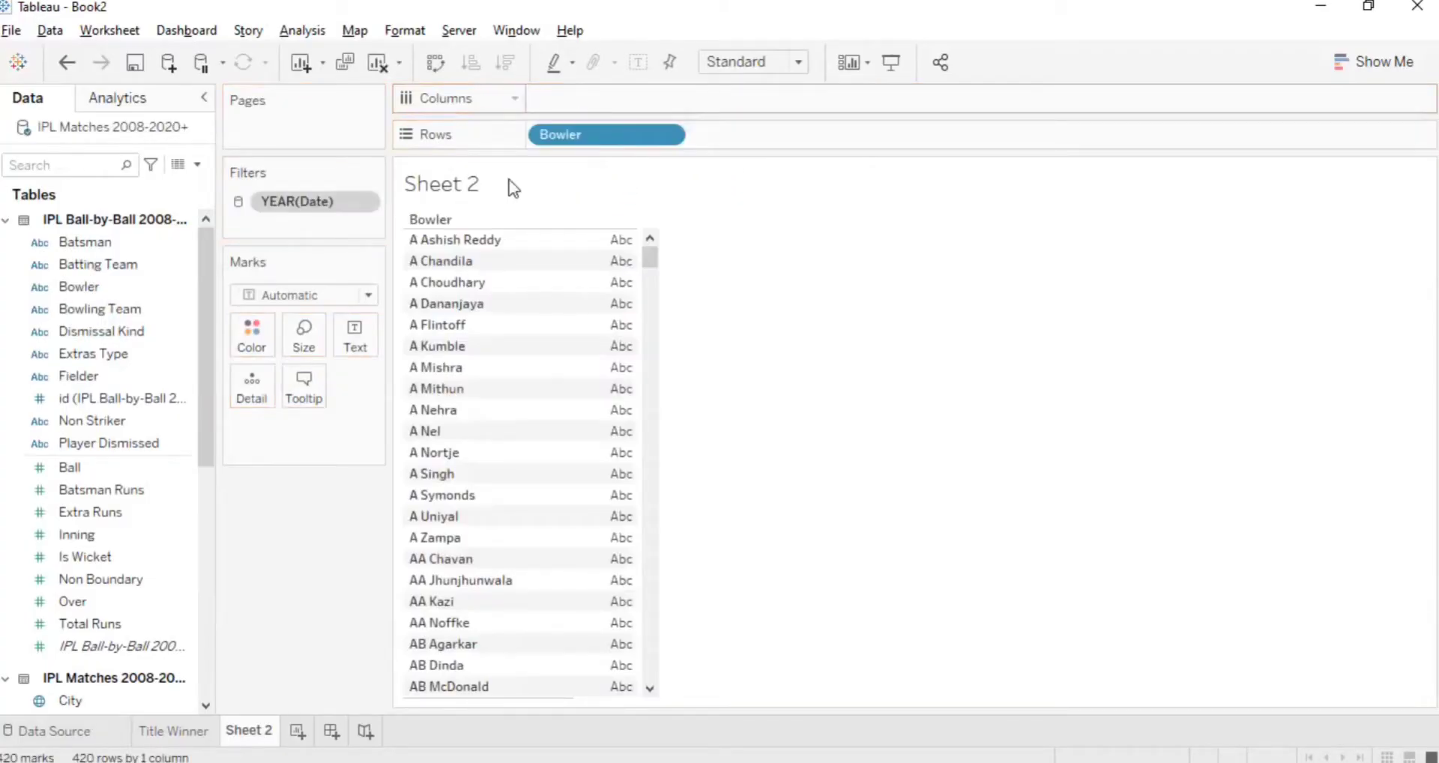
drag(547, 142, 423, 438)
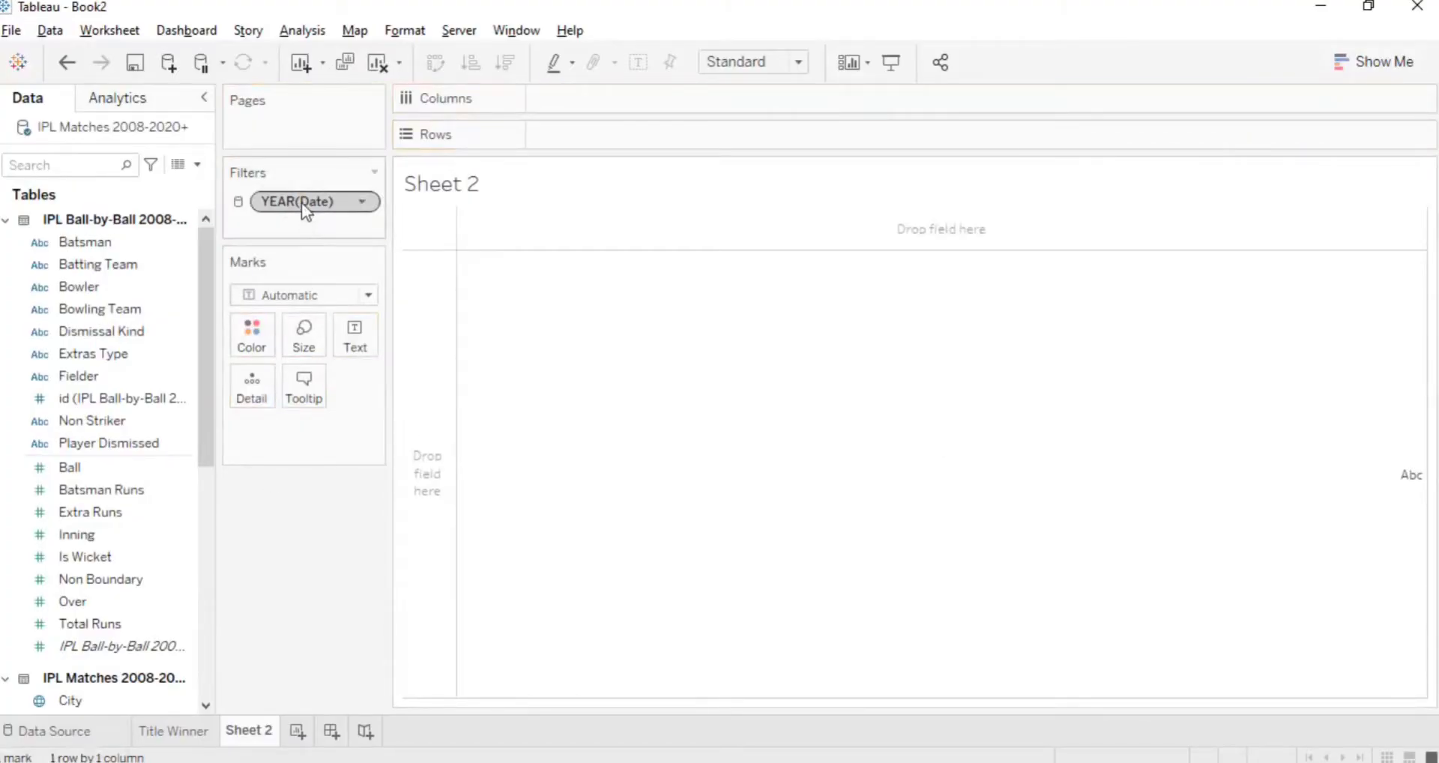
- Review the Title Winner sheet and the Orange Cap card in the DashboardIPL workbook, and return to Book2
click(196, 740)
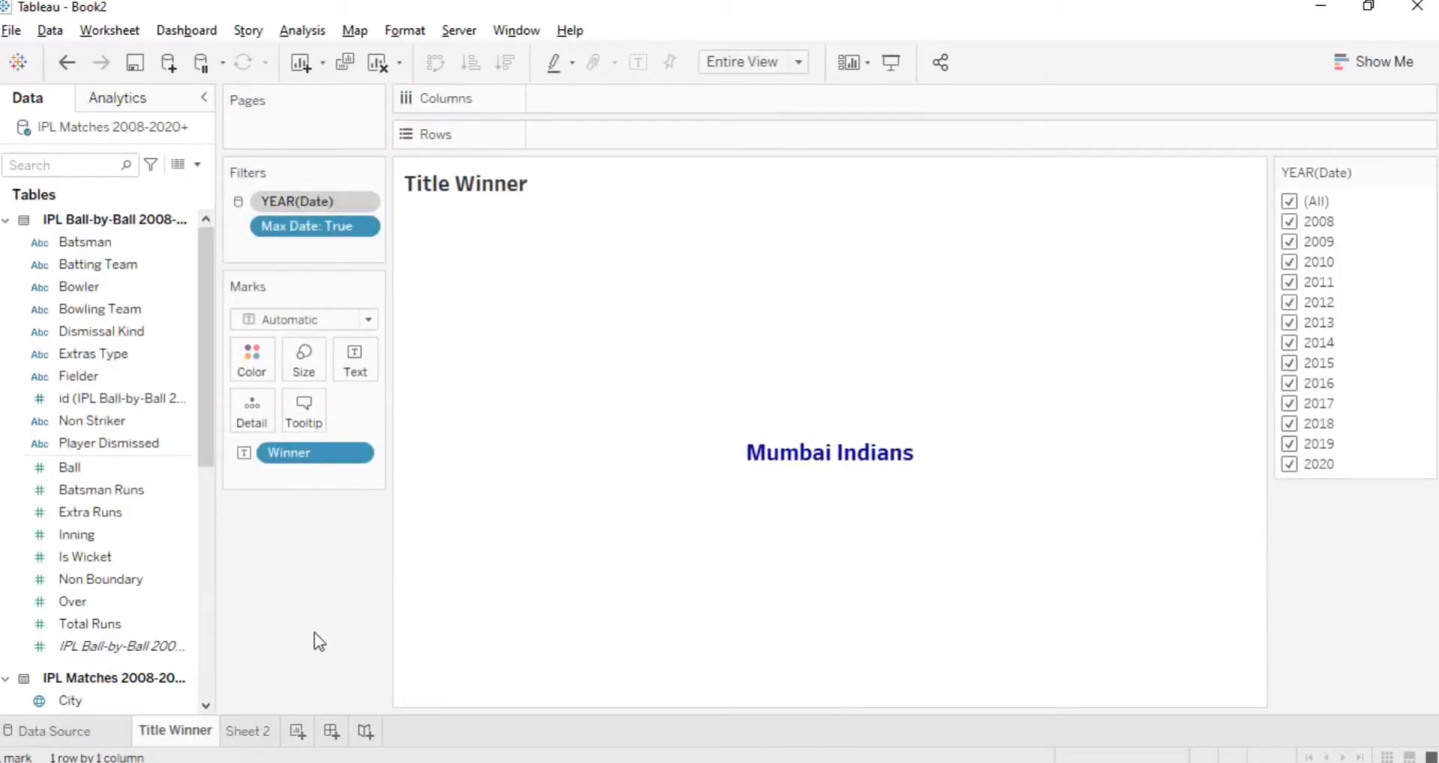
key(alt+Tab)
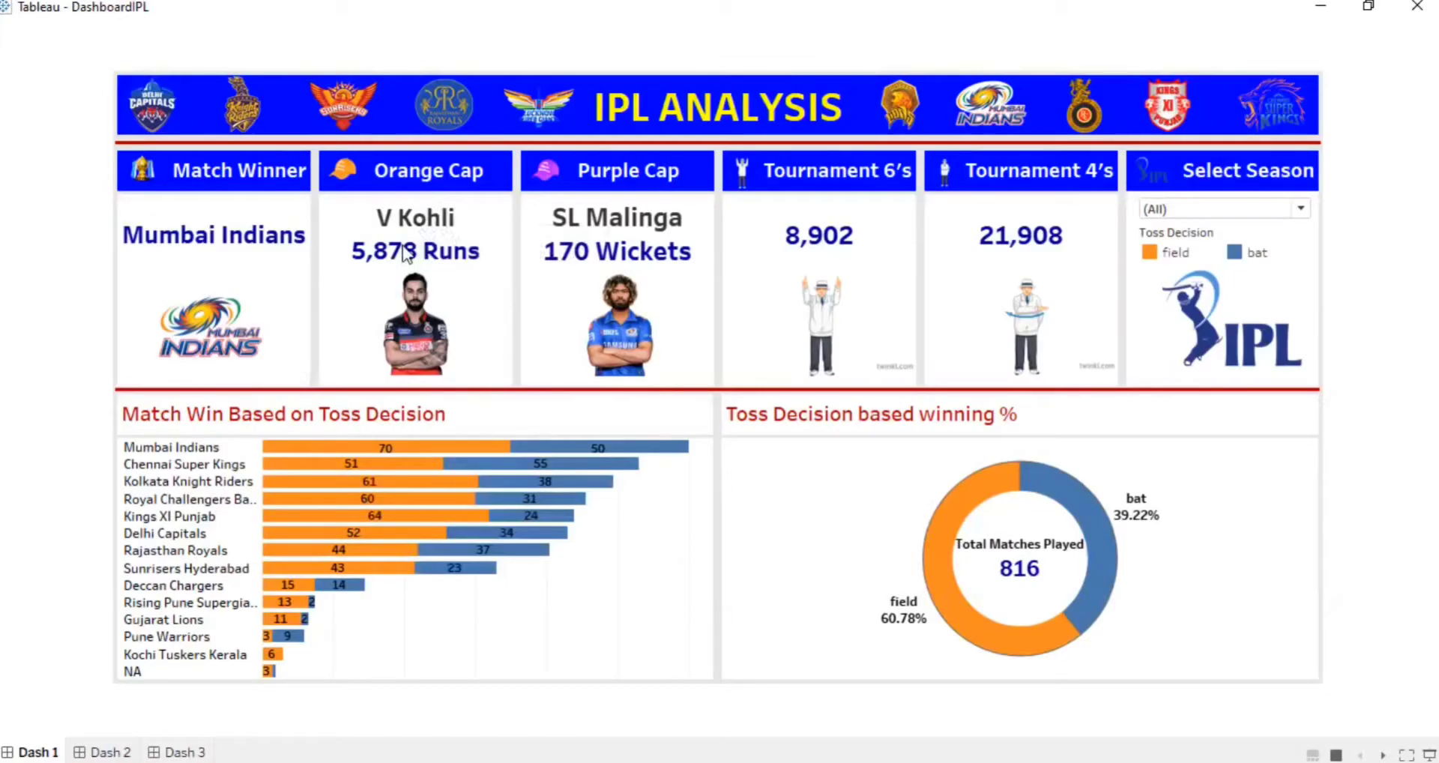
mouse_move(434, 223)
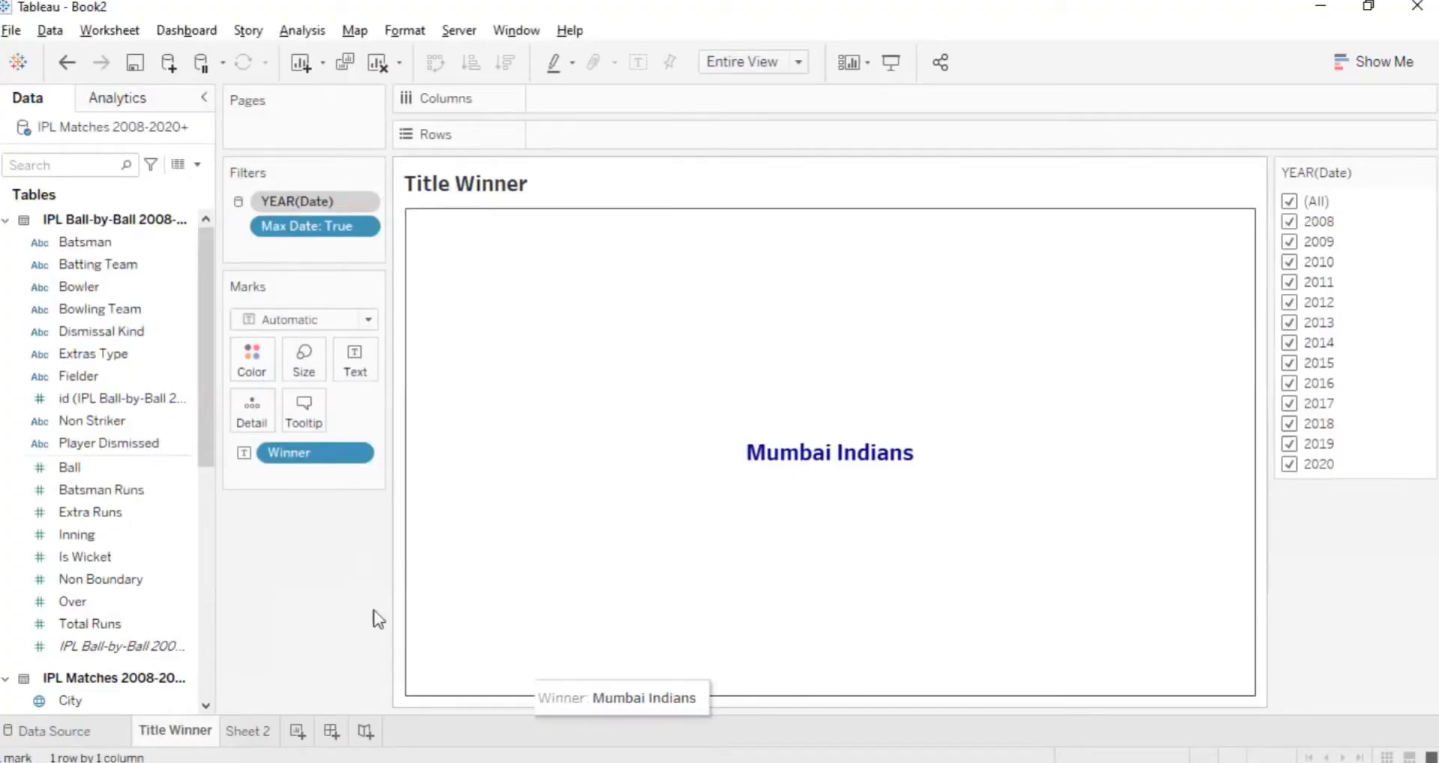
- Rename the worksheet Sheet 2 as Orange Cap
click(242, 721)
double_click(253, 729)
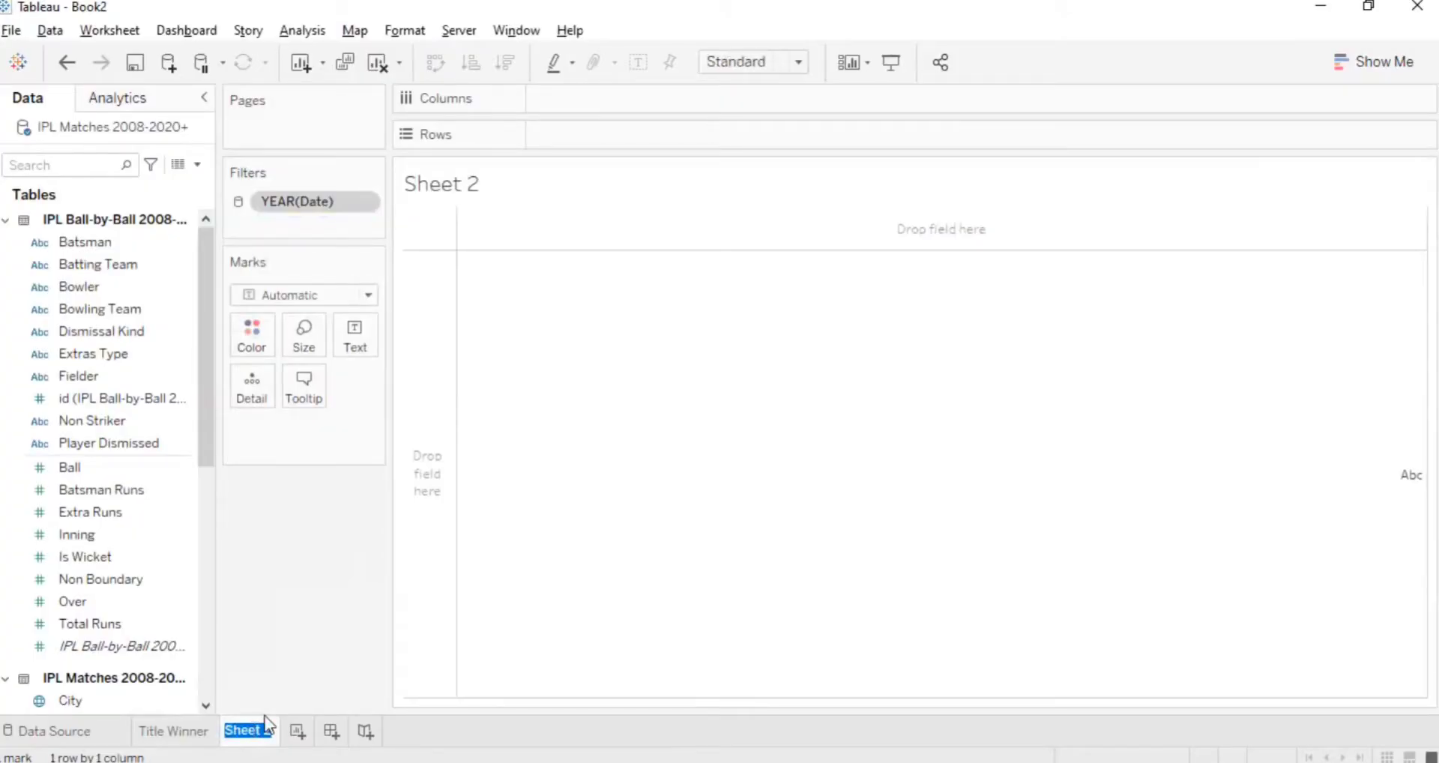
text(Orange Cap)
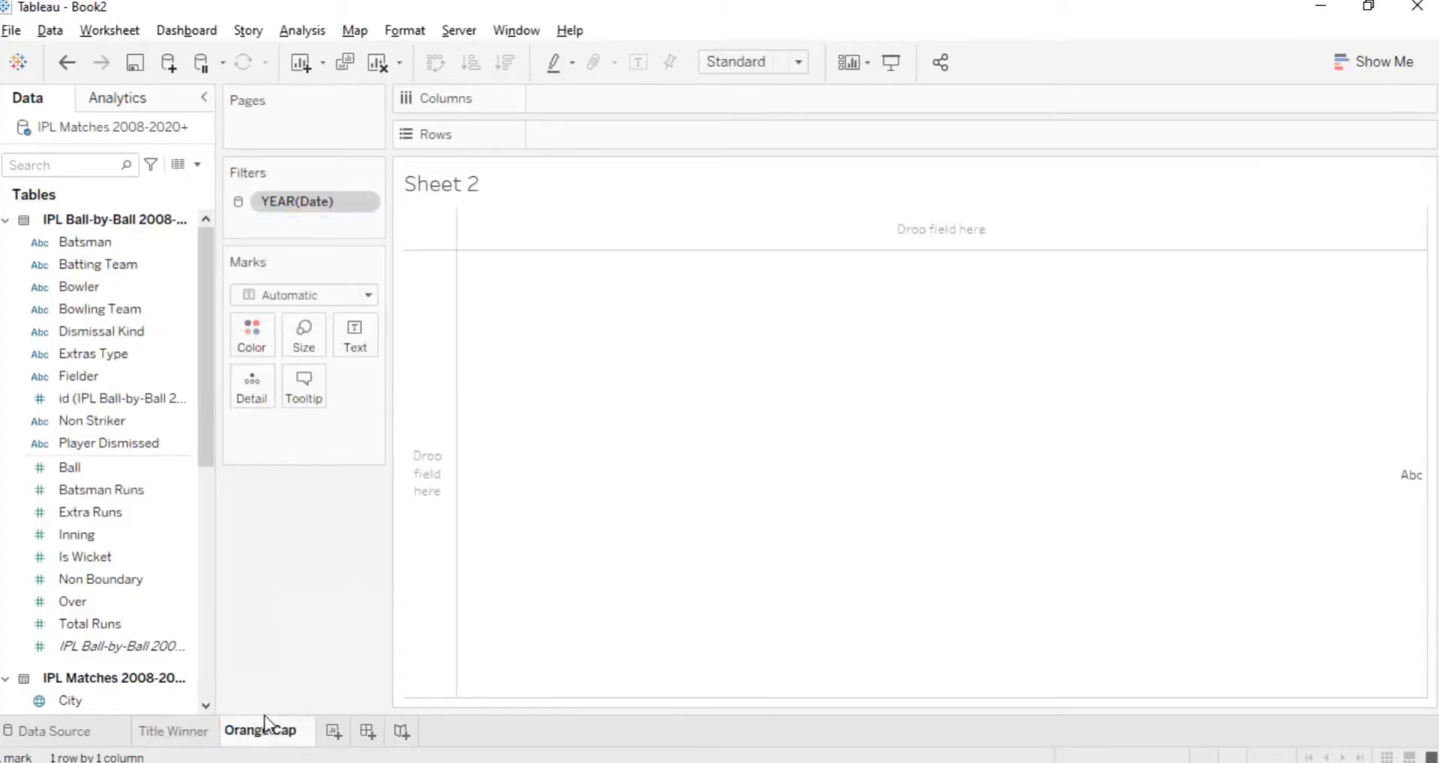
click(300, 609)
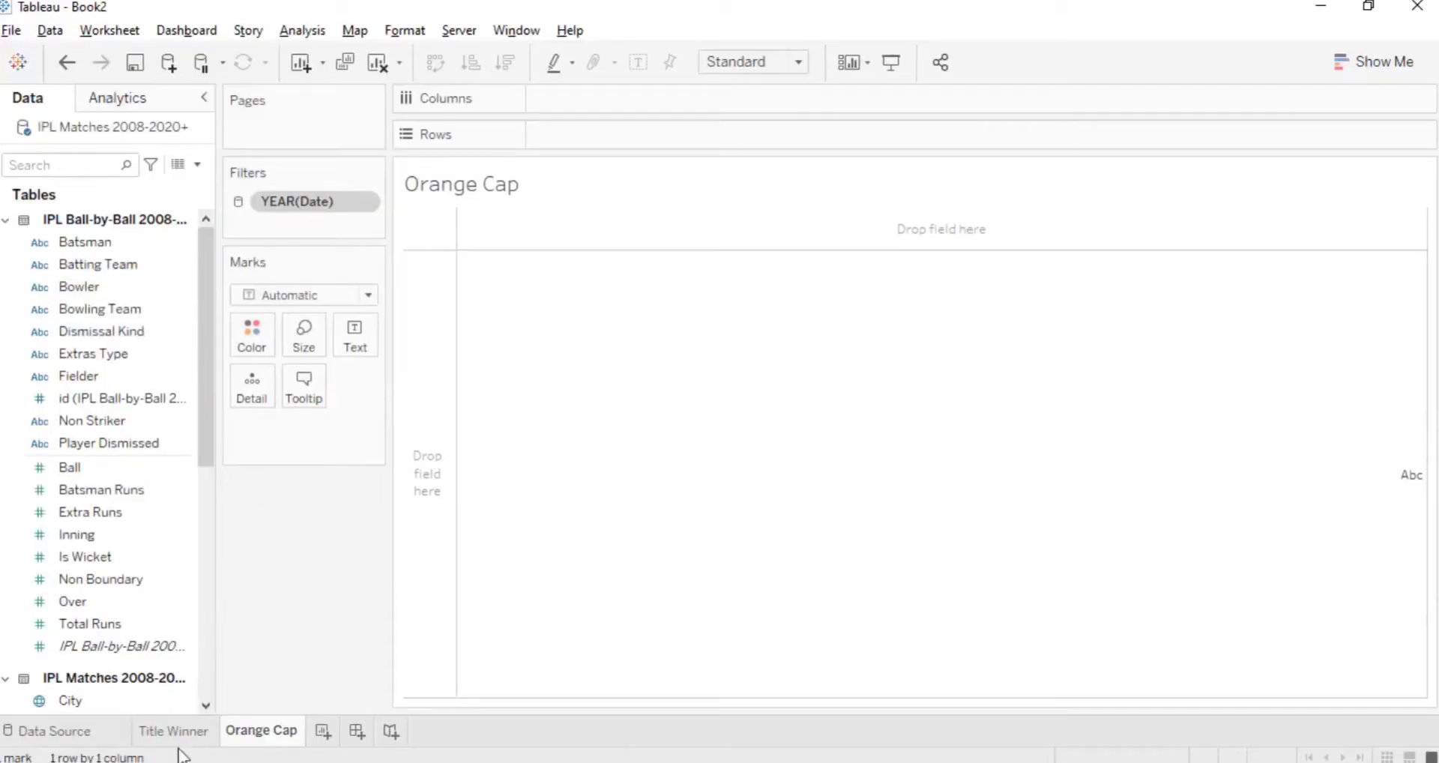
- Check the ball-by-ball columns in the data source and list Batsman on the rows of the Orange Cap sheet
click(68, 730)
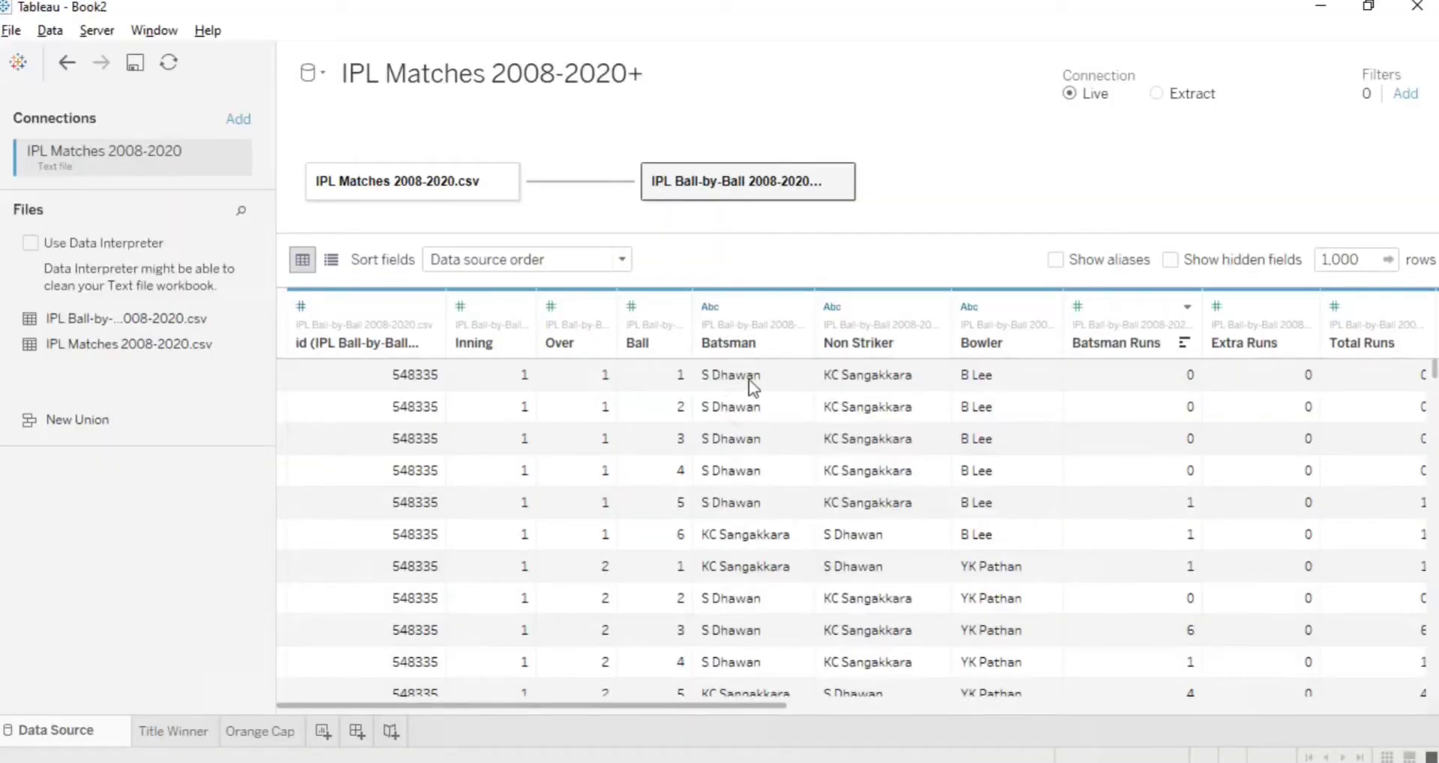
click(260, 731)
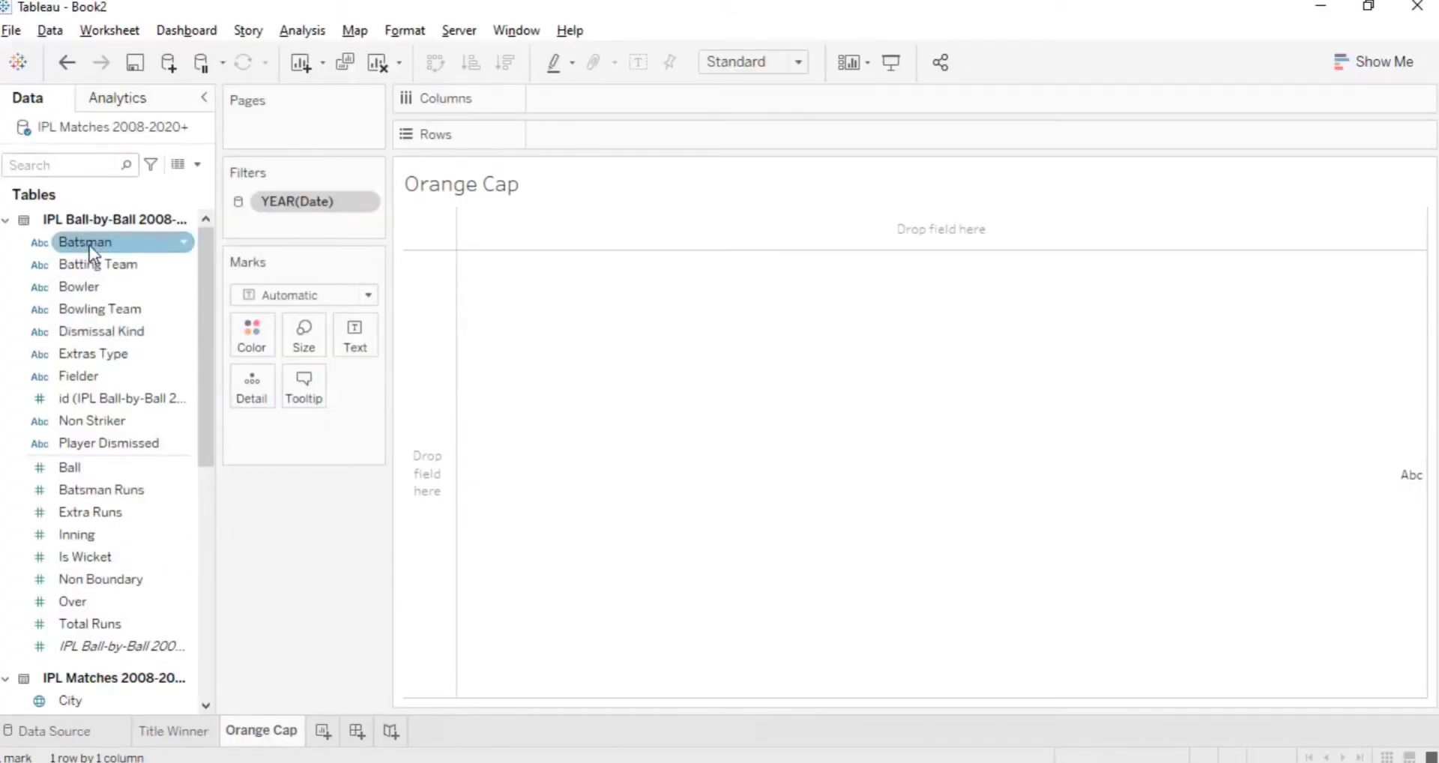
drag(88, 245, 678, 561)
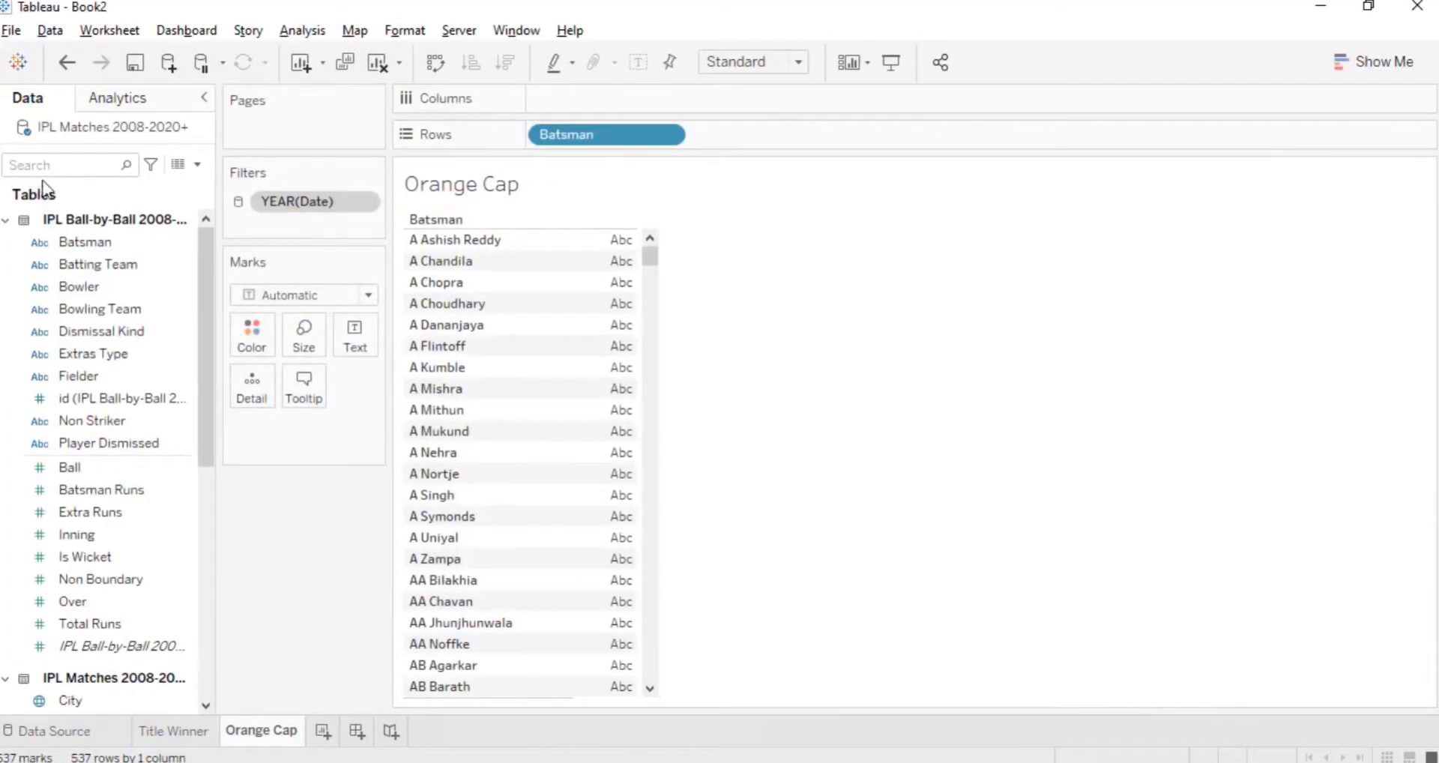
- Find the Batsman Runs field, show its sum for each batsman, and sort the batsmen by runs in descending order
click(39, 727)
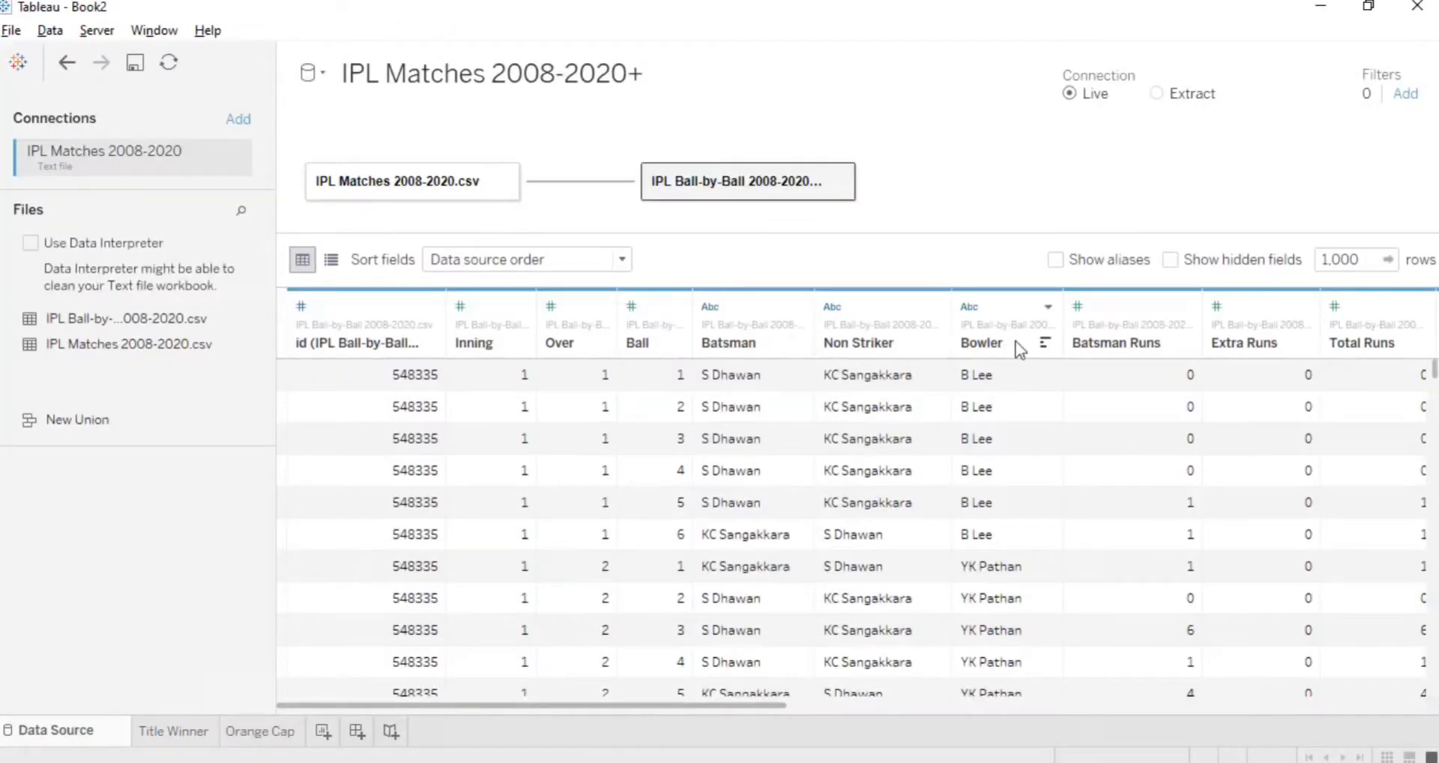
click(238, 732)
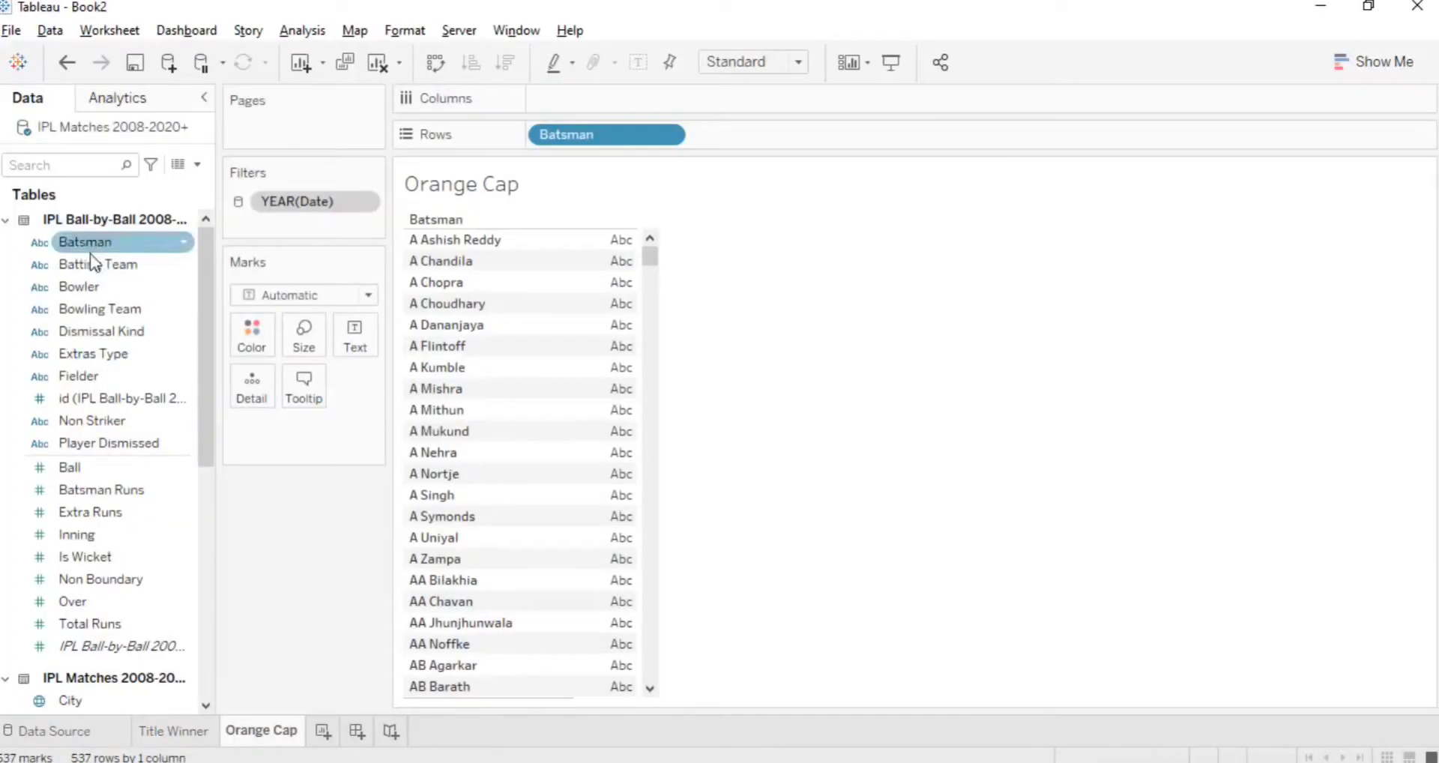
click(58, 164)
text(bats)
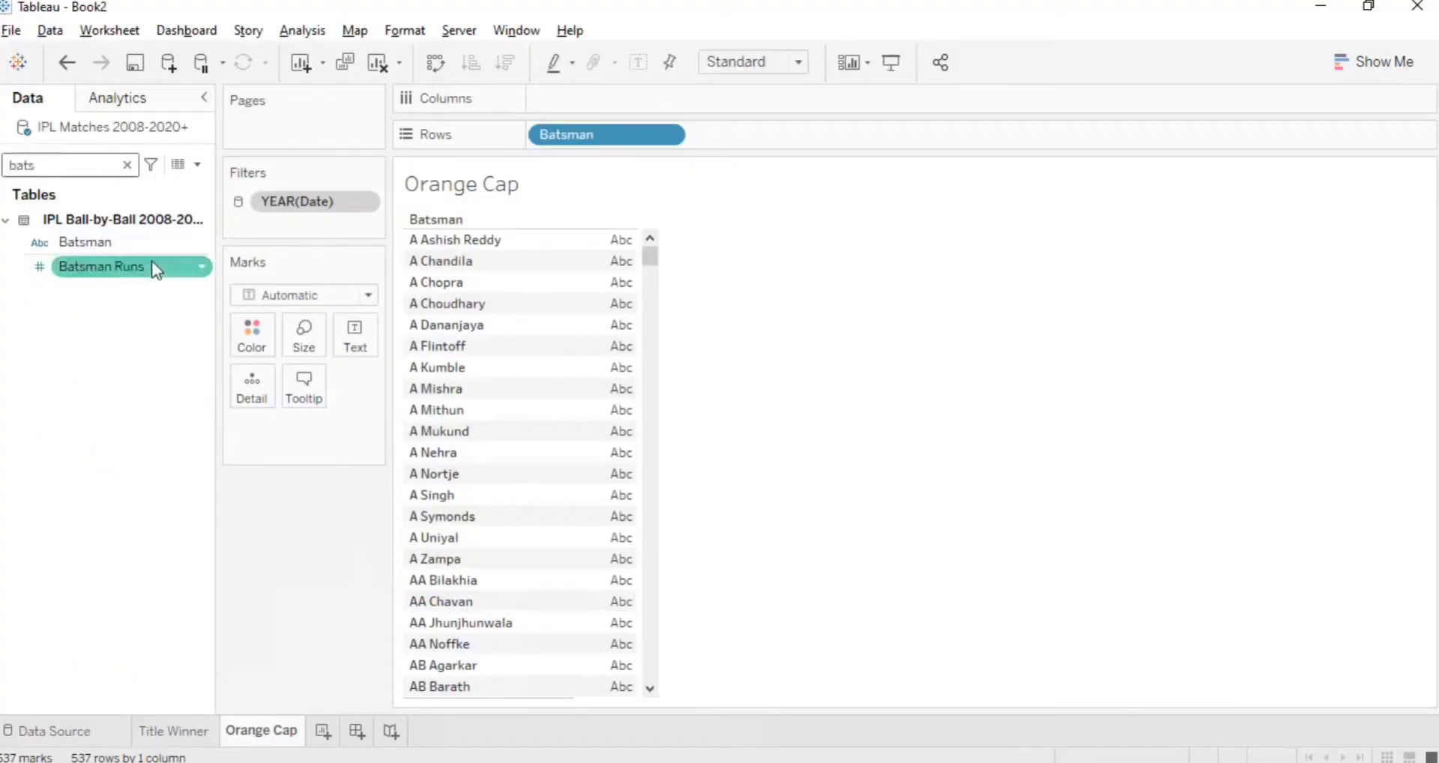
click(138, 270)
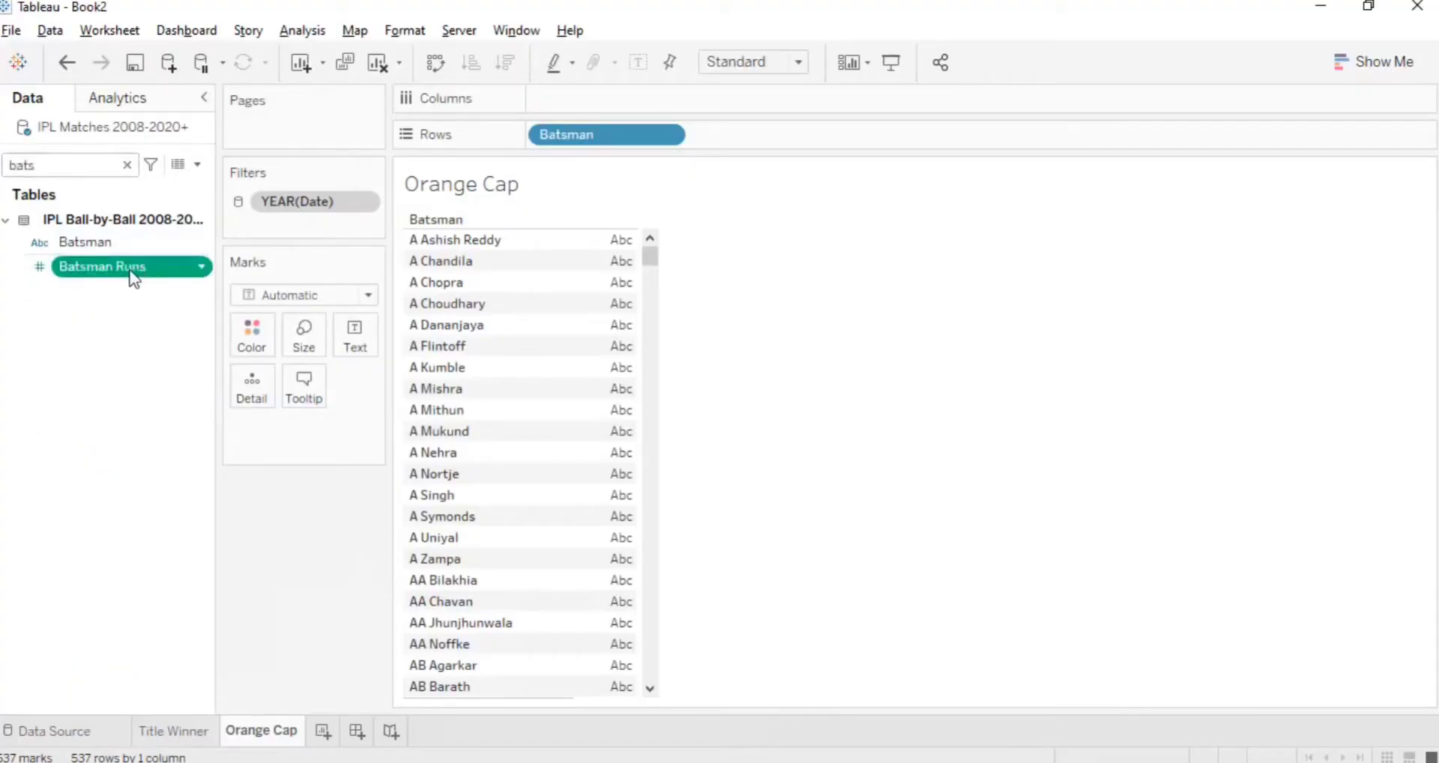
double_click(129, 271)
click(155, 294)
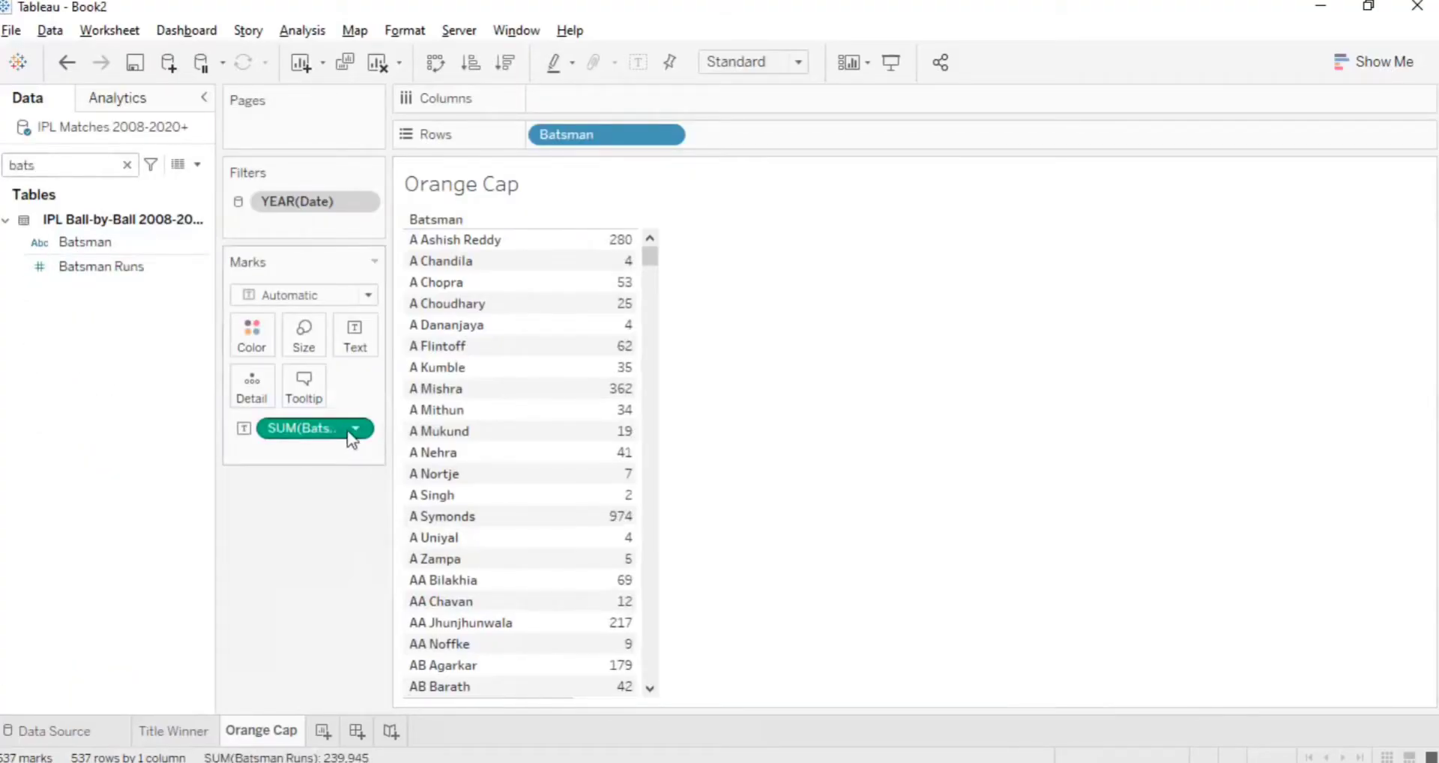
click(505, 63)
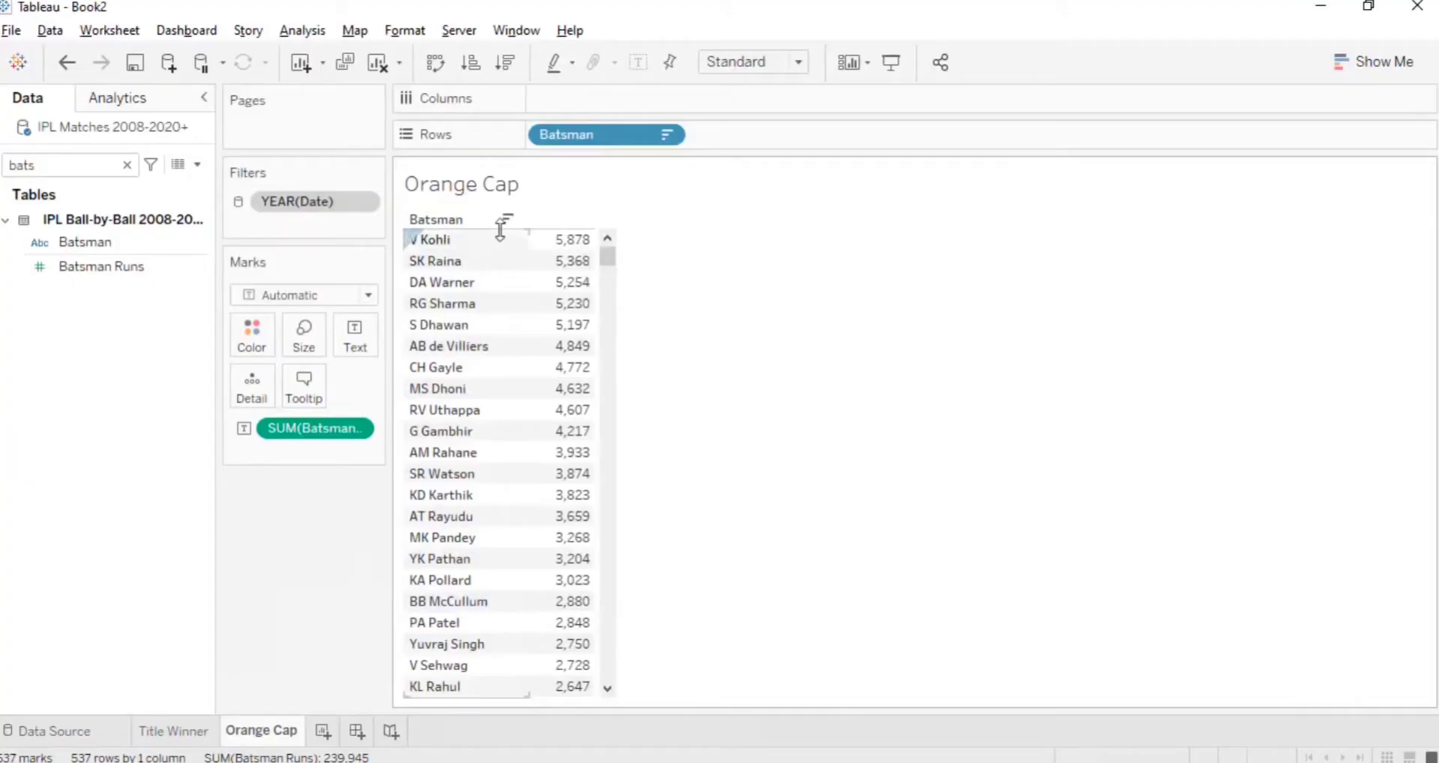
mouse_move(564, 251)
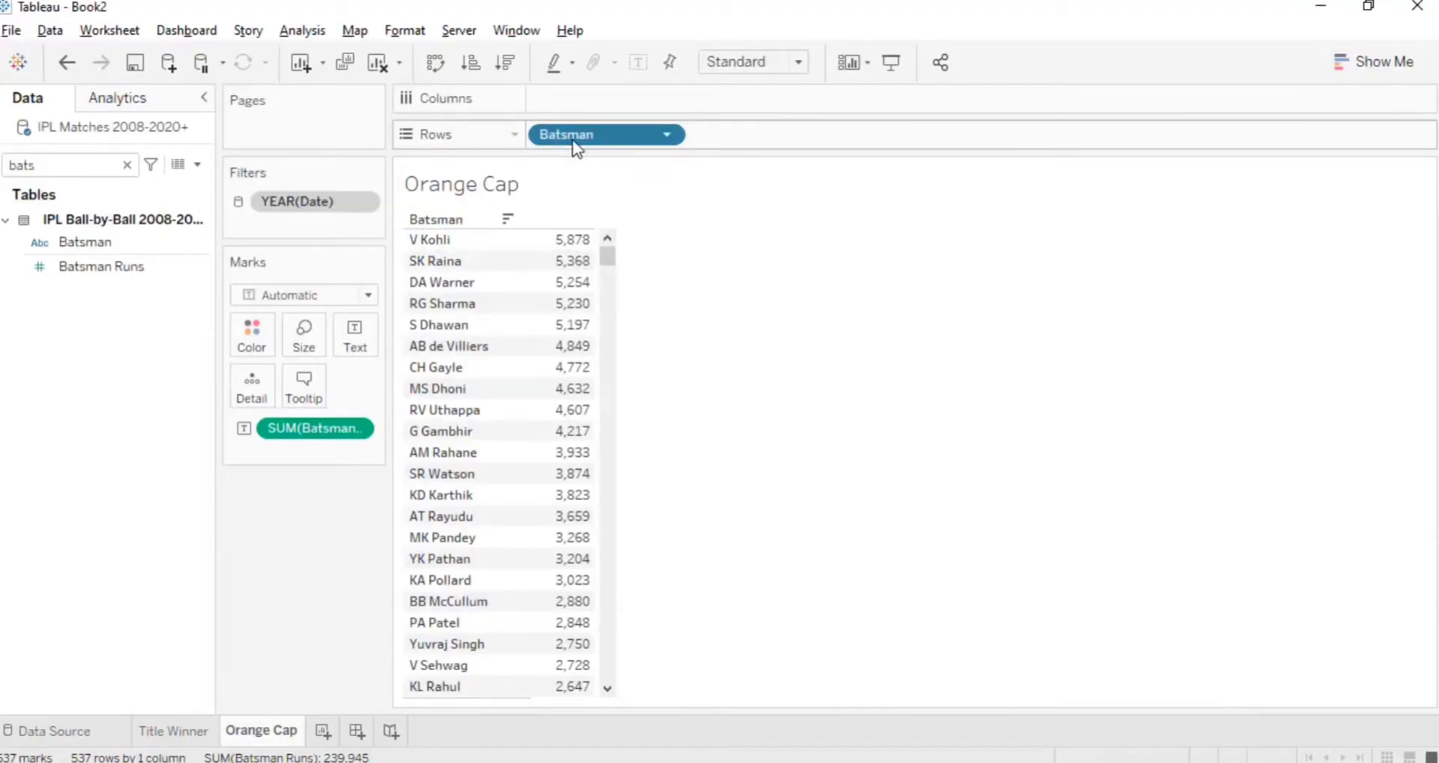
mouse_move(574, 143)
mouse_down()
mouse_move(564, 164)
mouse_move(327, 242)
mouse_move(474, 168)
mouse_move(502, 172)
mouse_move(362, 236)
mouse_move(328, 233)
mouse_up()
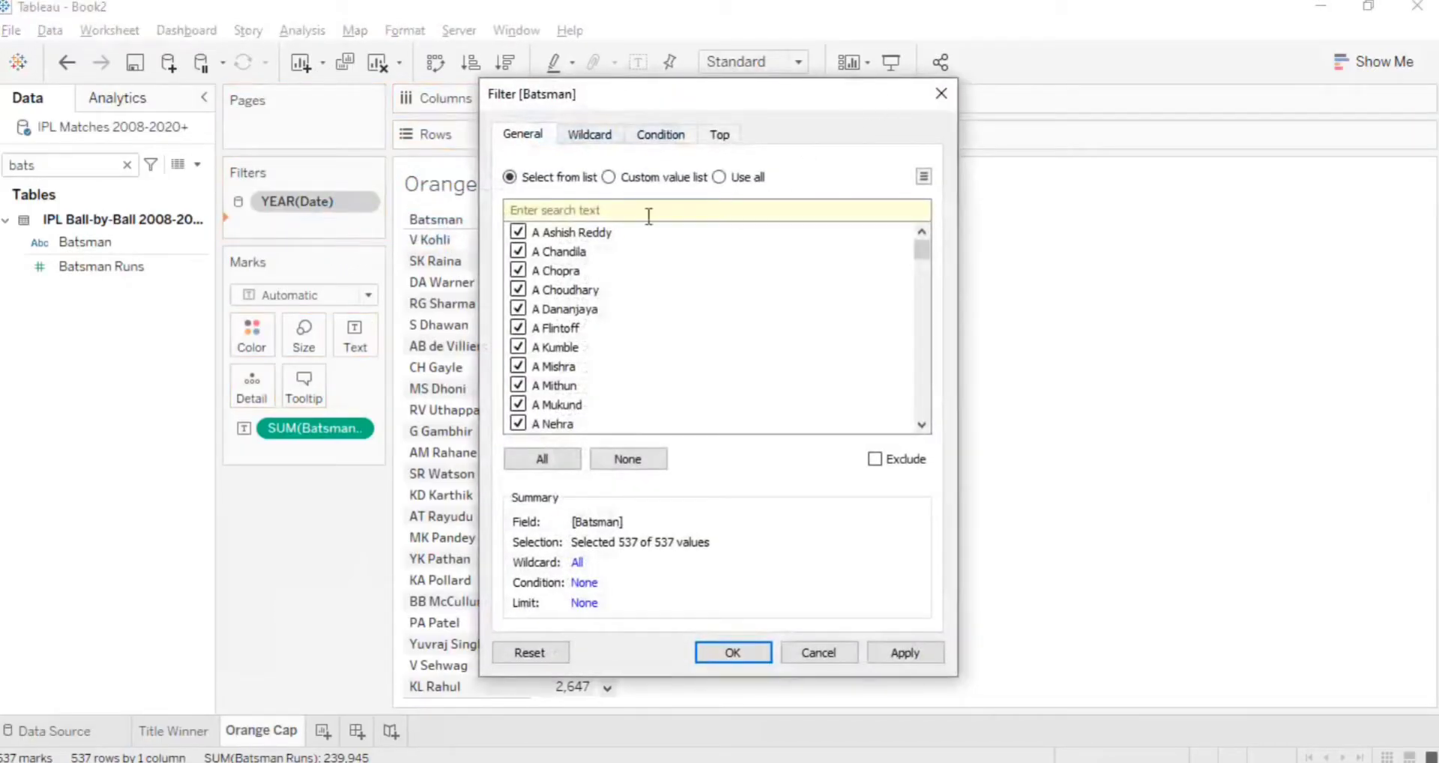
click(904, 653)
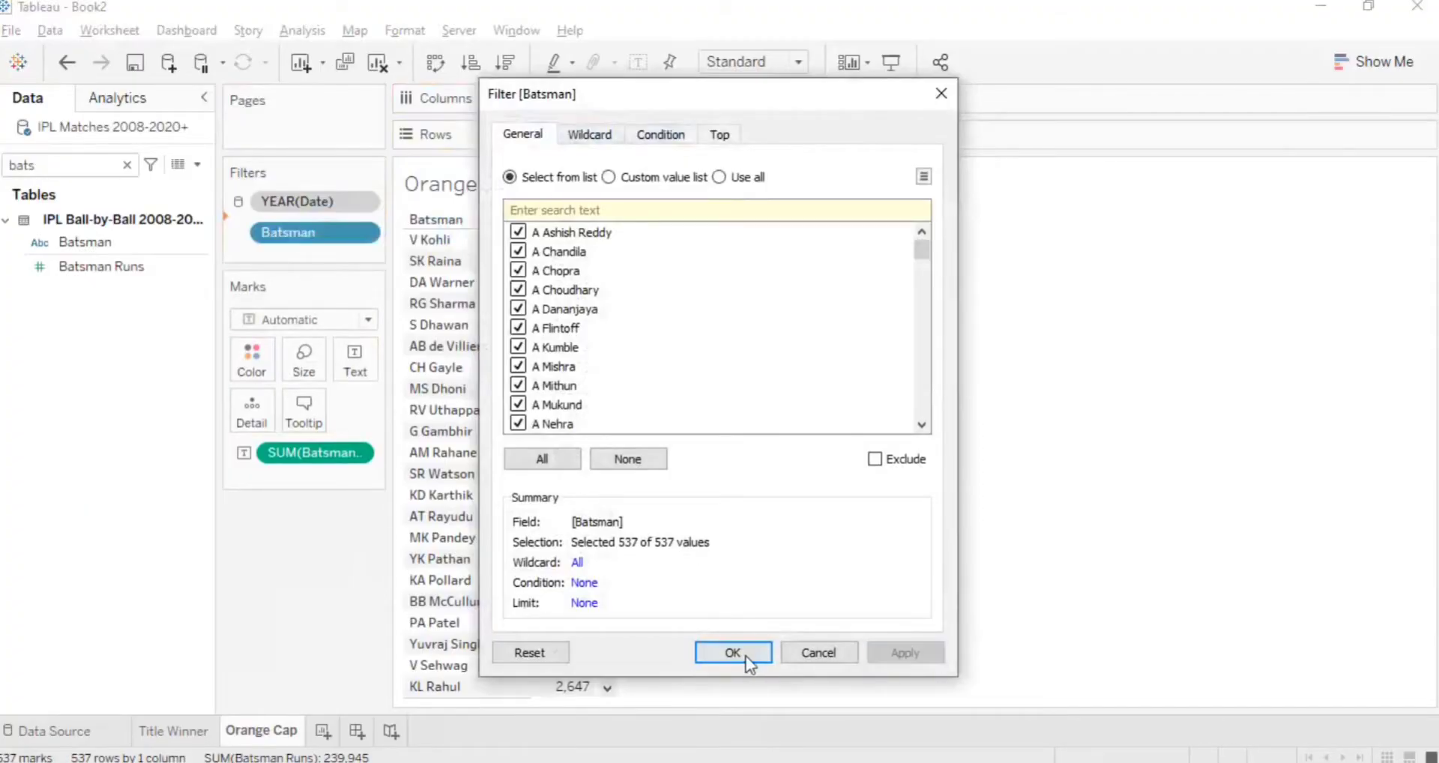
click(732, 653)
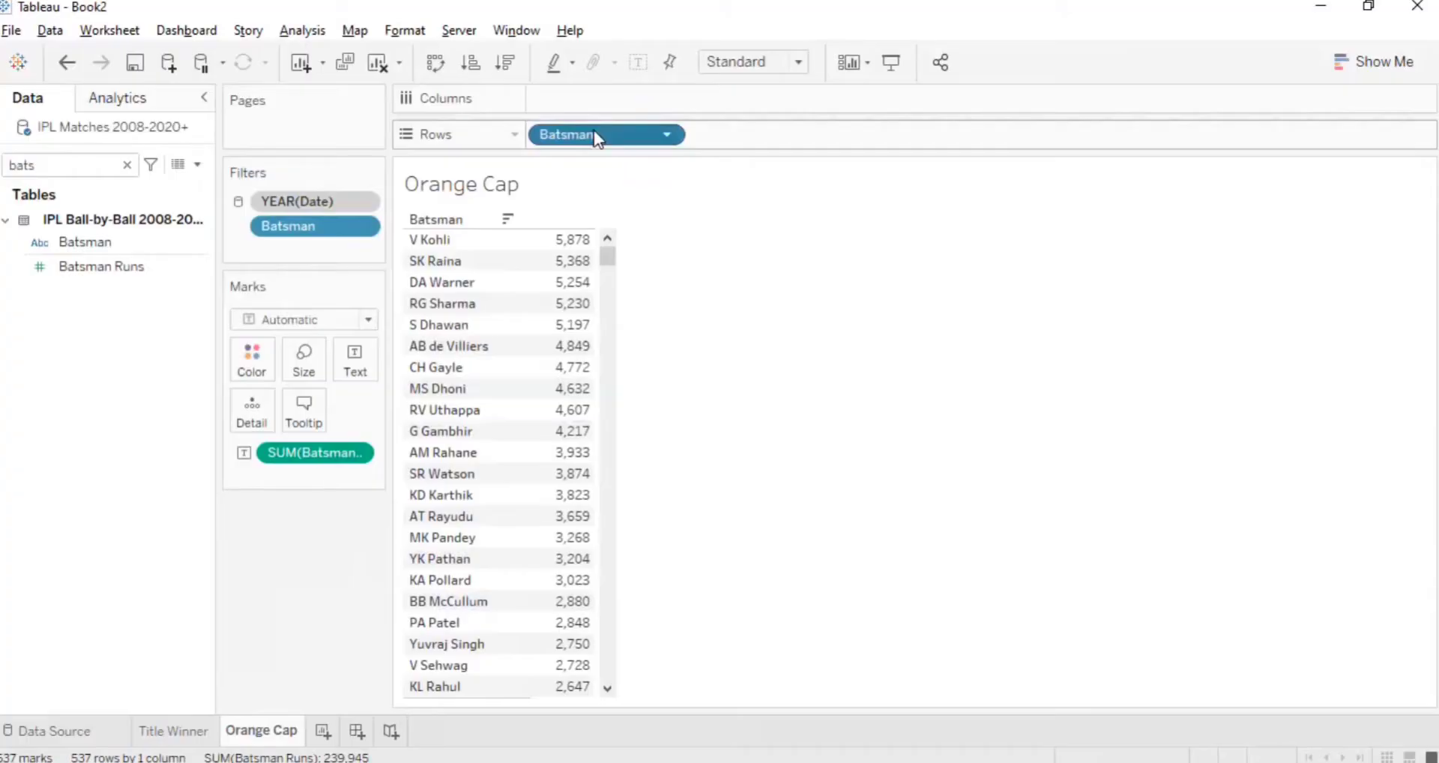
drag(593, 132, 594, 149)
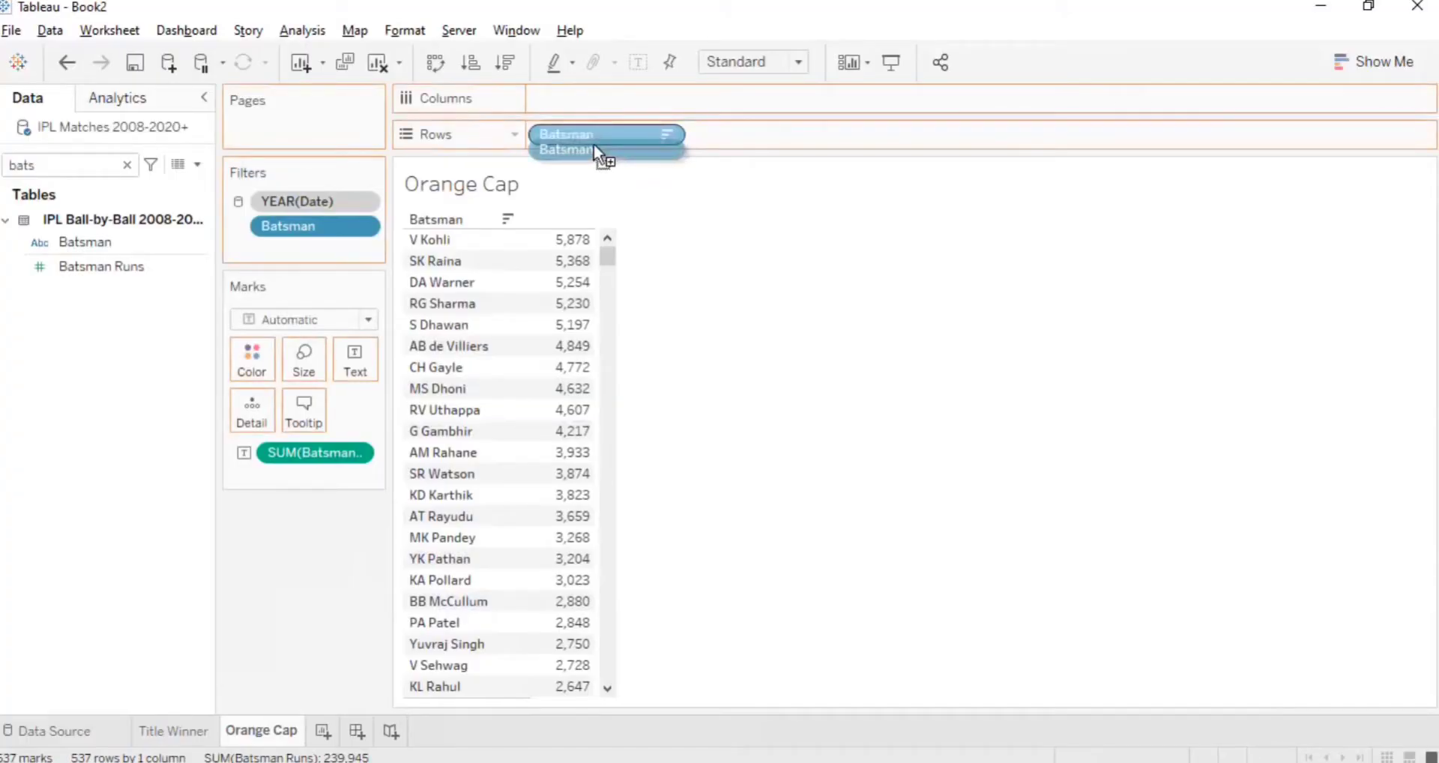
mouse_move(596, 148)
mouse_down()
mouse_move(697, 218)
mouse_move(619, 141)
mouse_up()
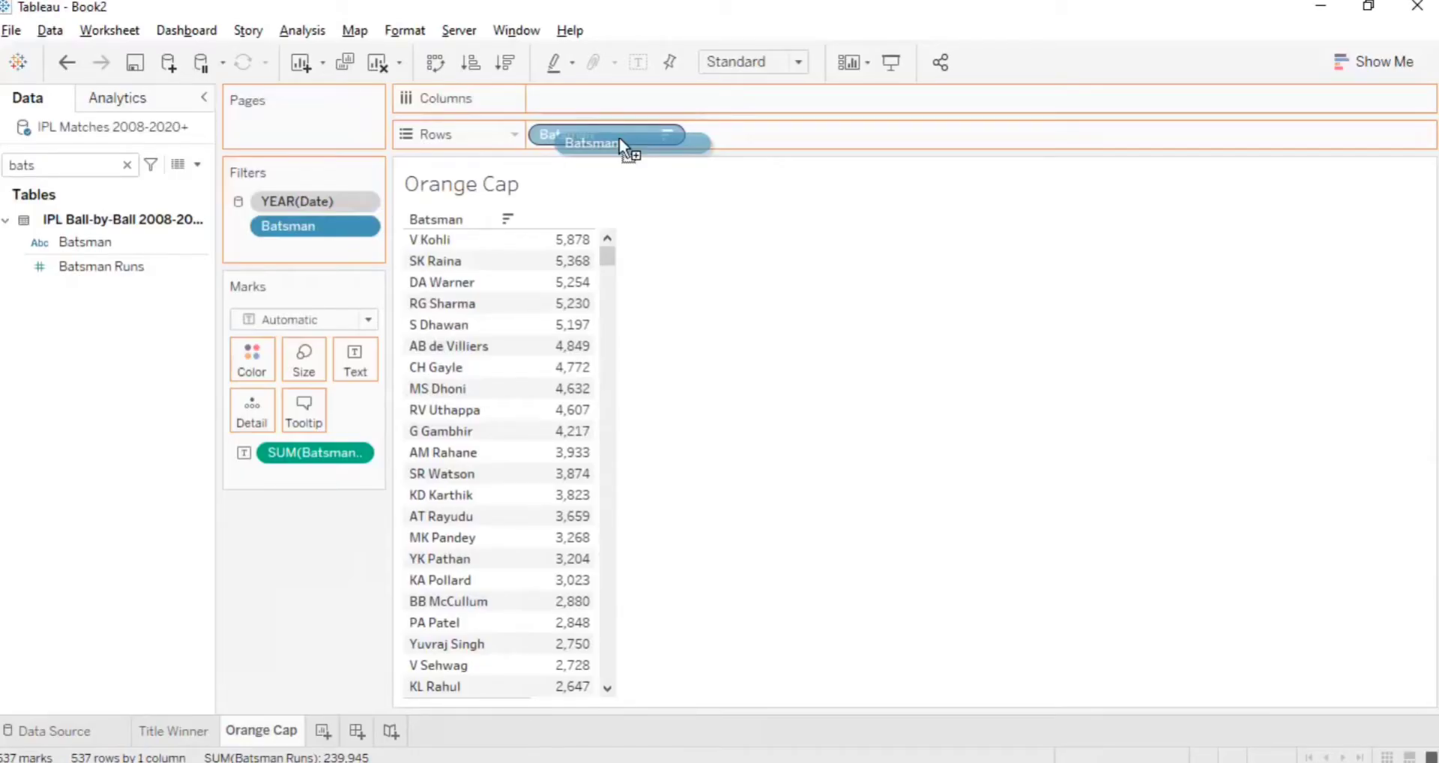
drag(619, 140, 619, 137)
drag(281, 225, 337, 581)
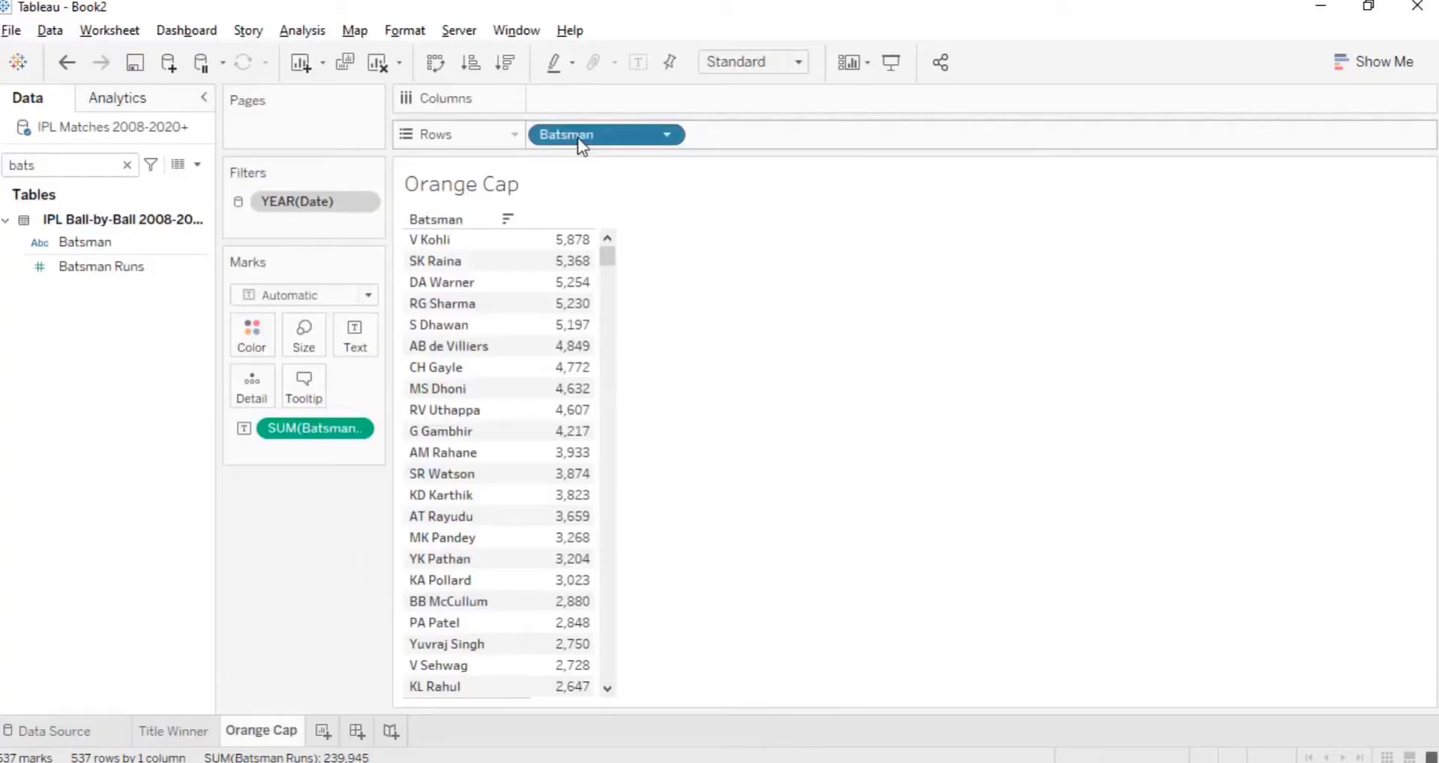
- Filter a copy of the Batsman field to the top 1 by the sum of Batsman Runs, keeping Batsman on rows
drag(581, 146, 569, 146)
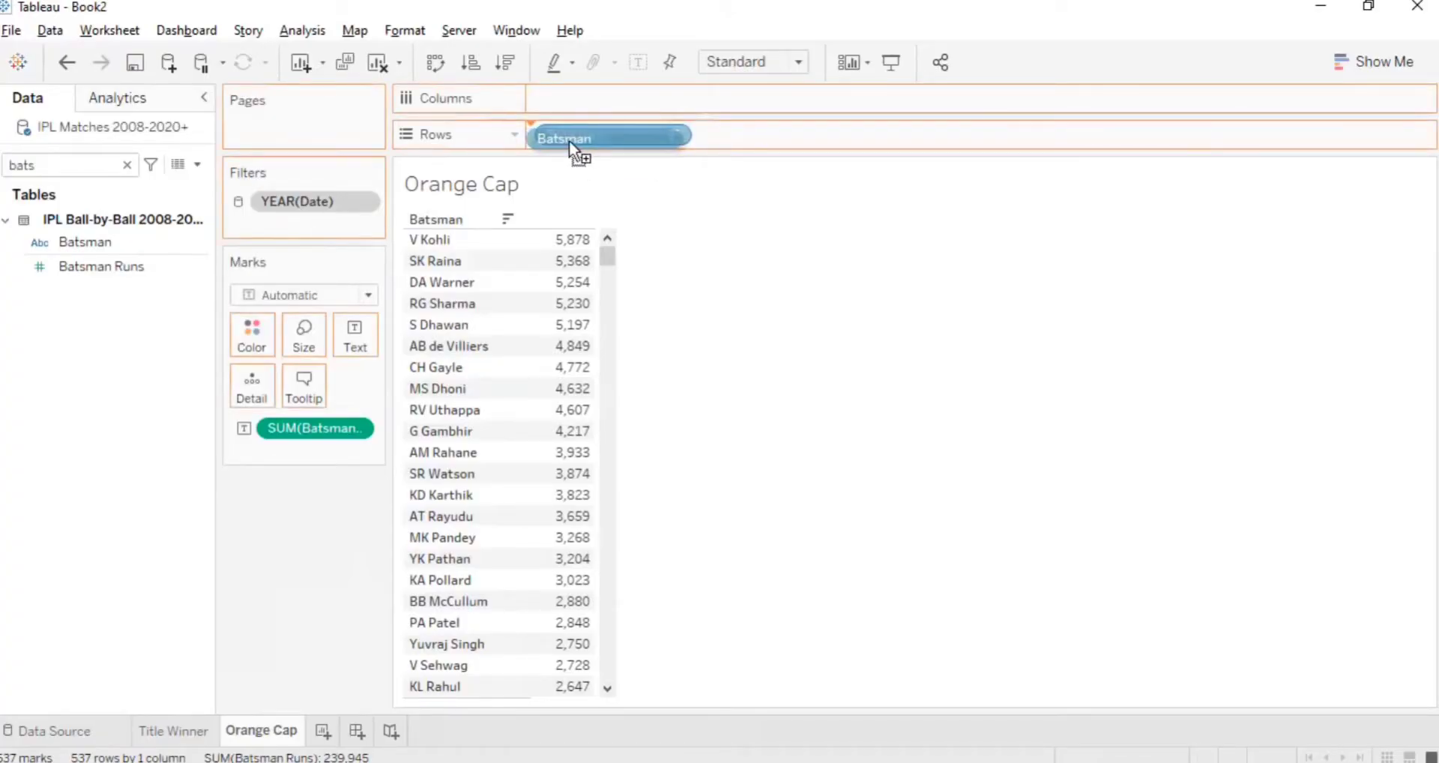
drag(569, 141, 290, 234)
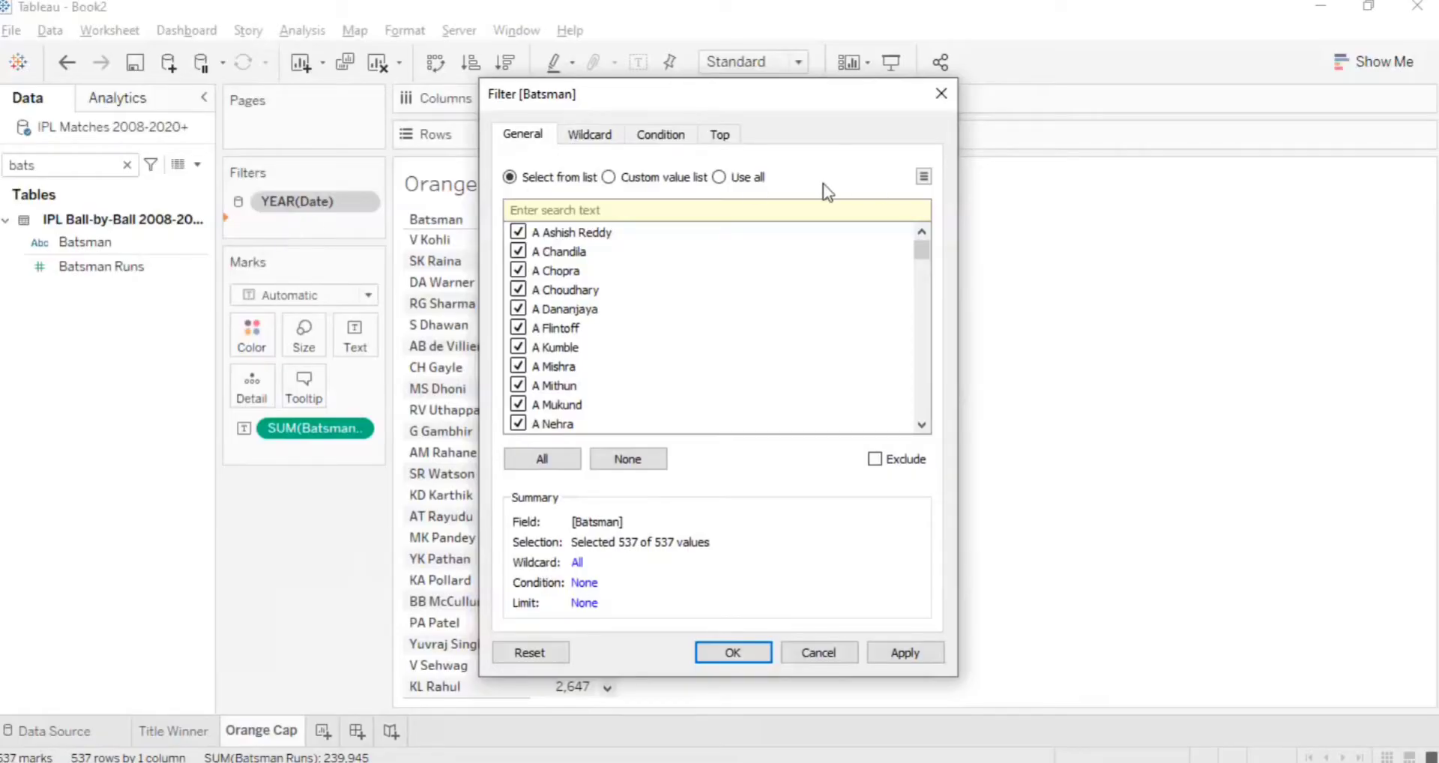
click(720, 139)
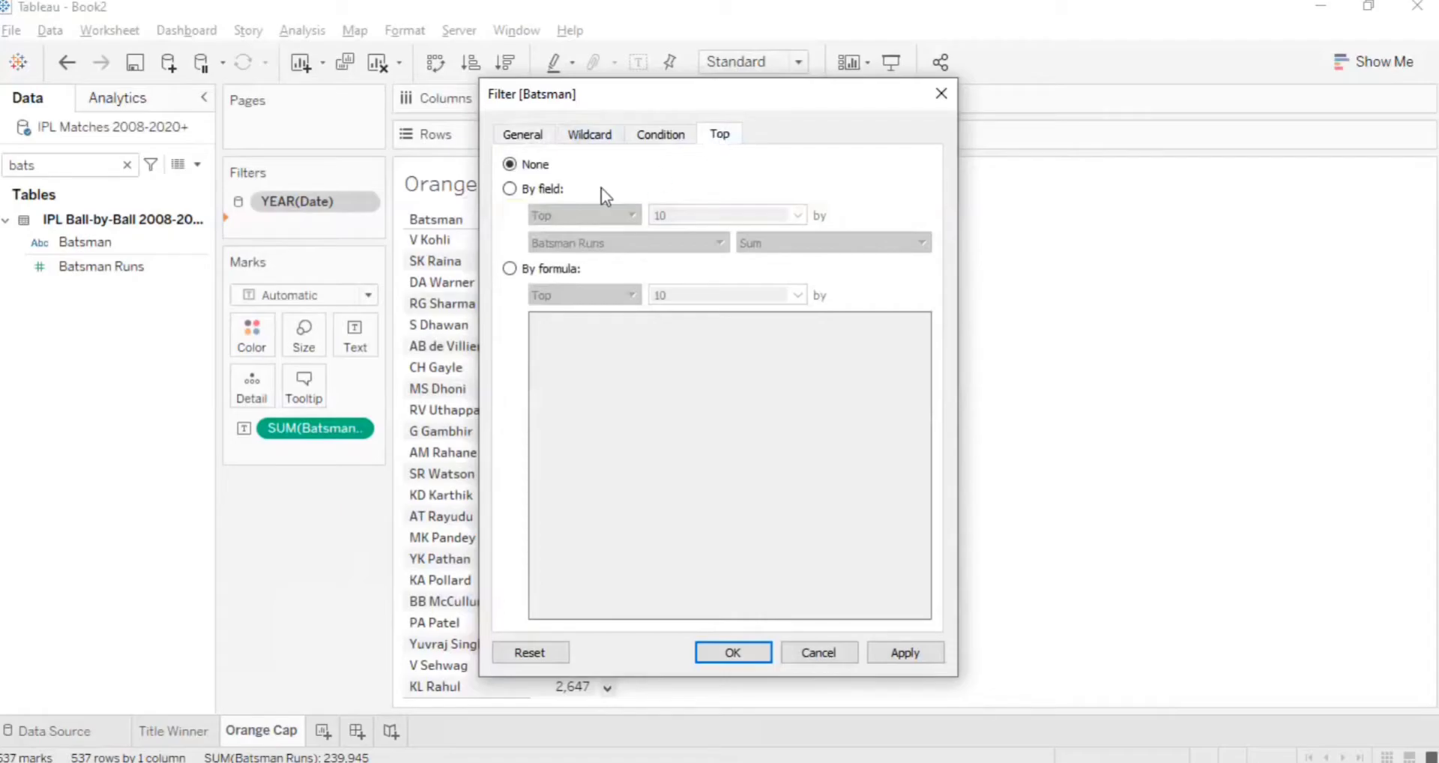
click(511, 190)
click(675, 214)
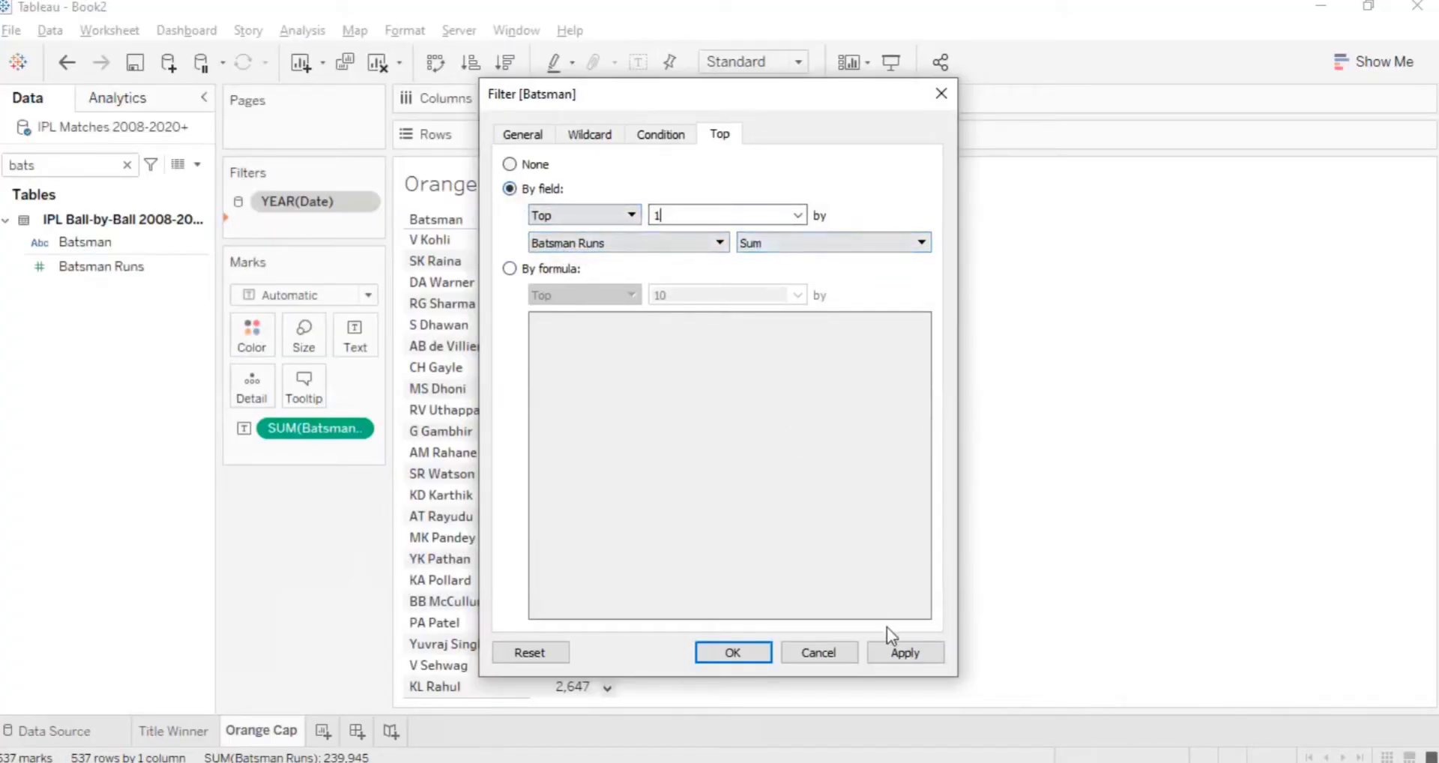
click(592, 245)
click(591, 247)
click(914, 654)
click(732, 653)
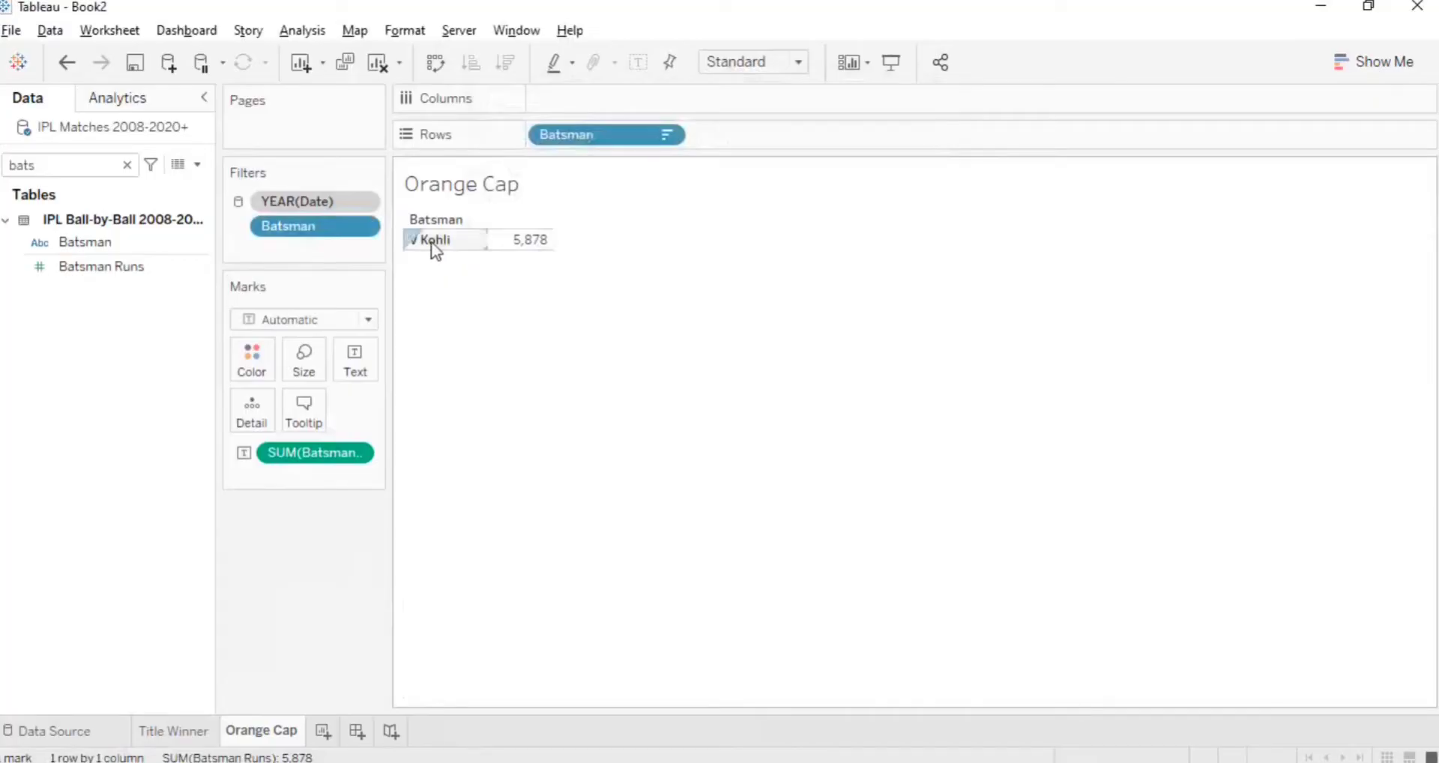
- Show the YEAR(Date) filter on the Orange Cap sheet and display it as a single value dropdown
mouse_move(526, 252)
right_click(313, 207)
click(392, 47)
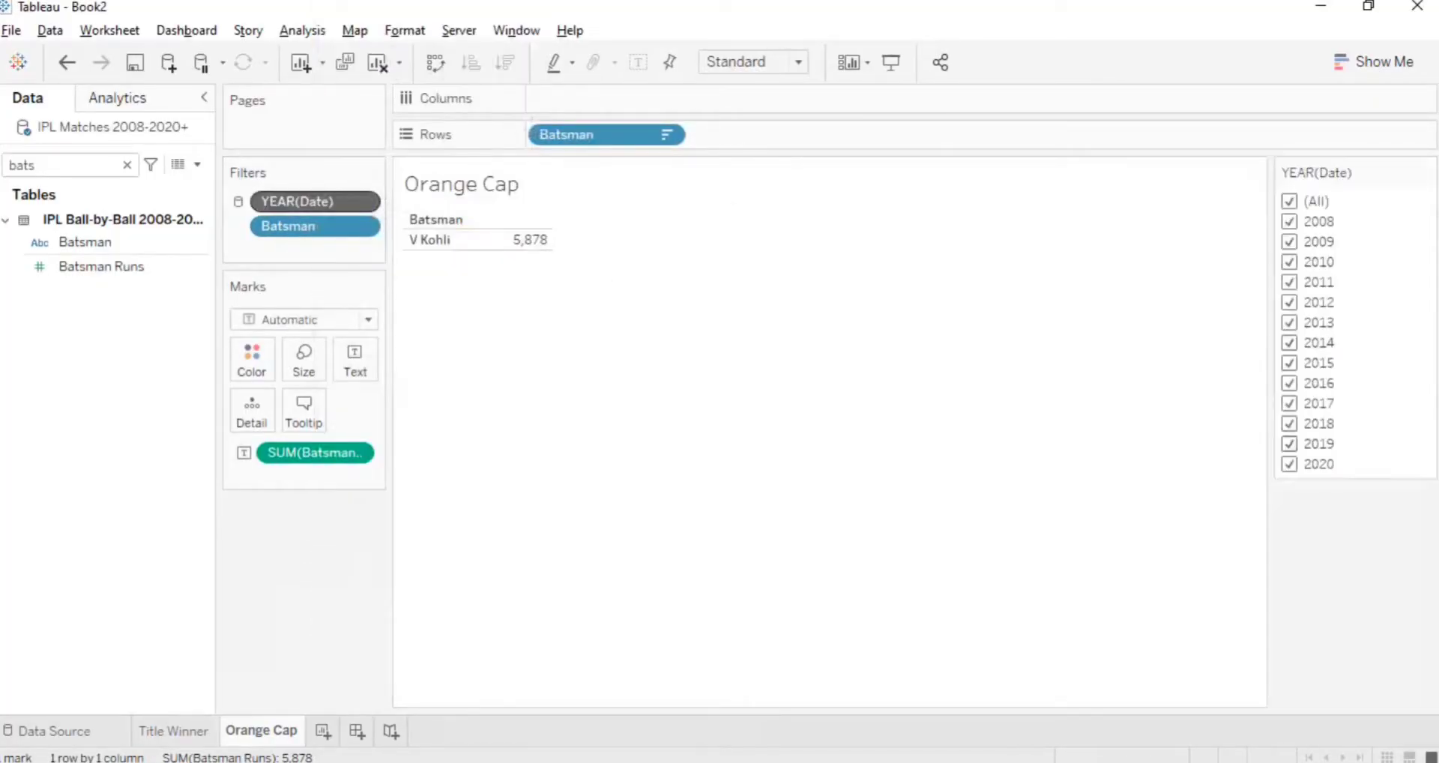
click(1426, 171)
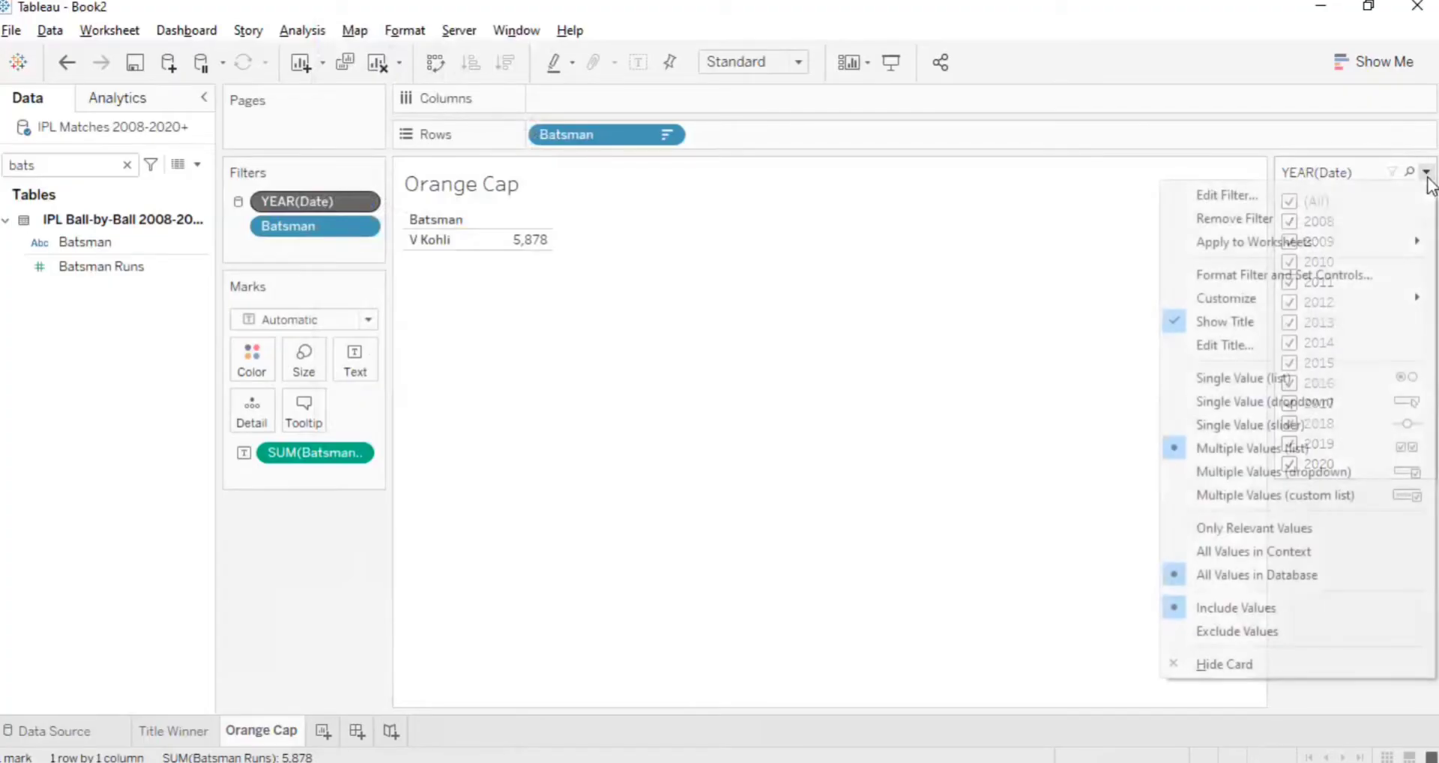
click(1278, 402)
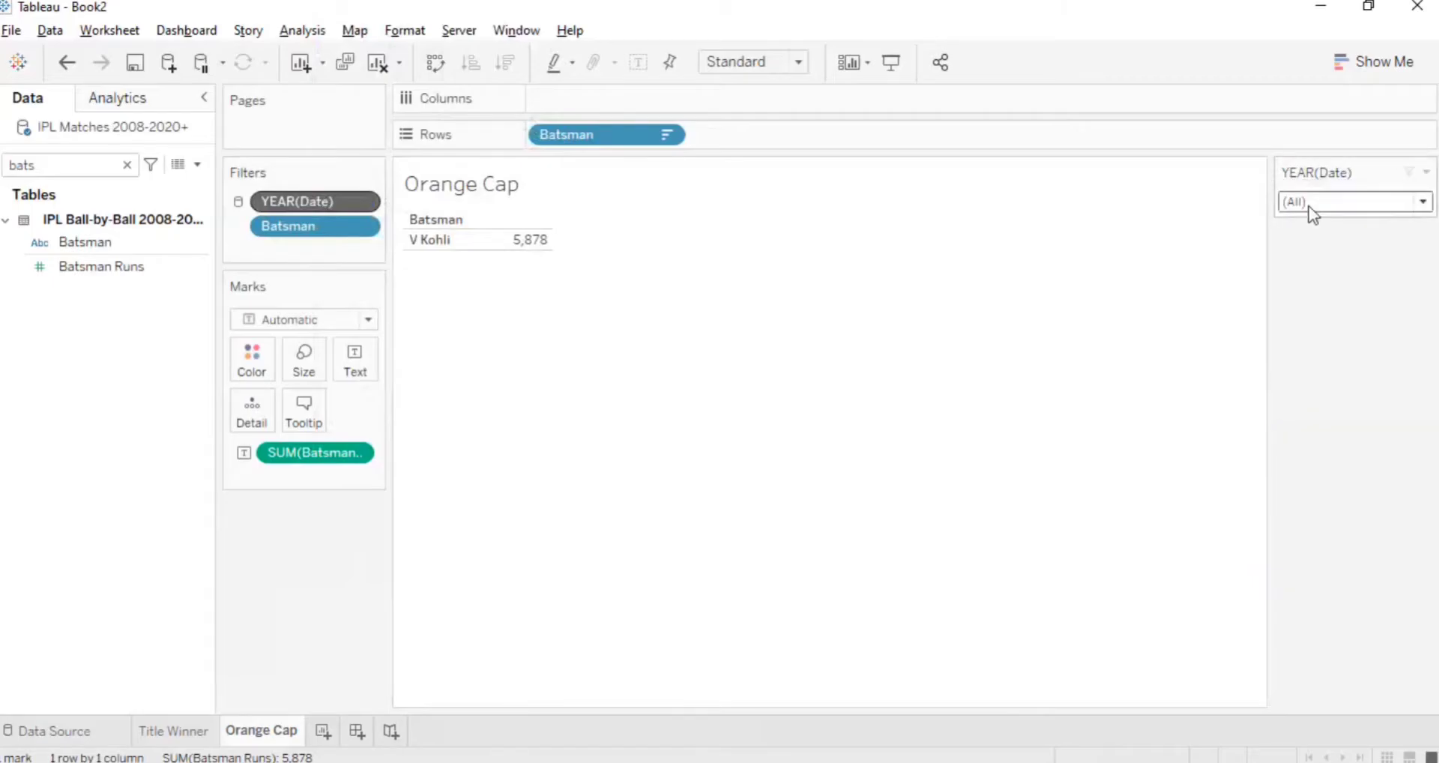
- Check the top run scorer on the Orange Cap sheet for all years and for the 2008 season
click(1308, 205)
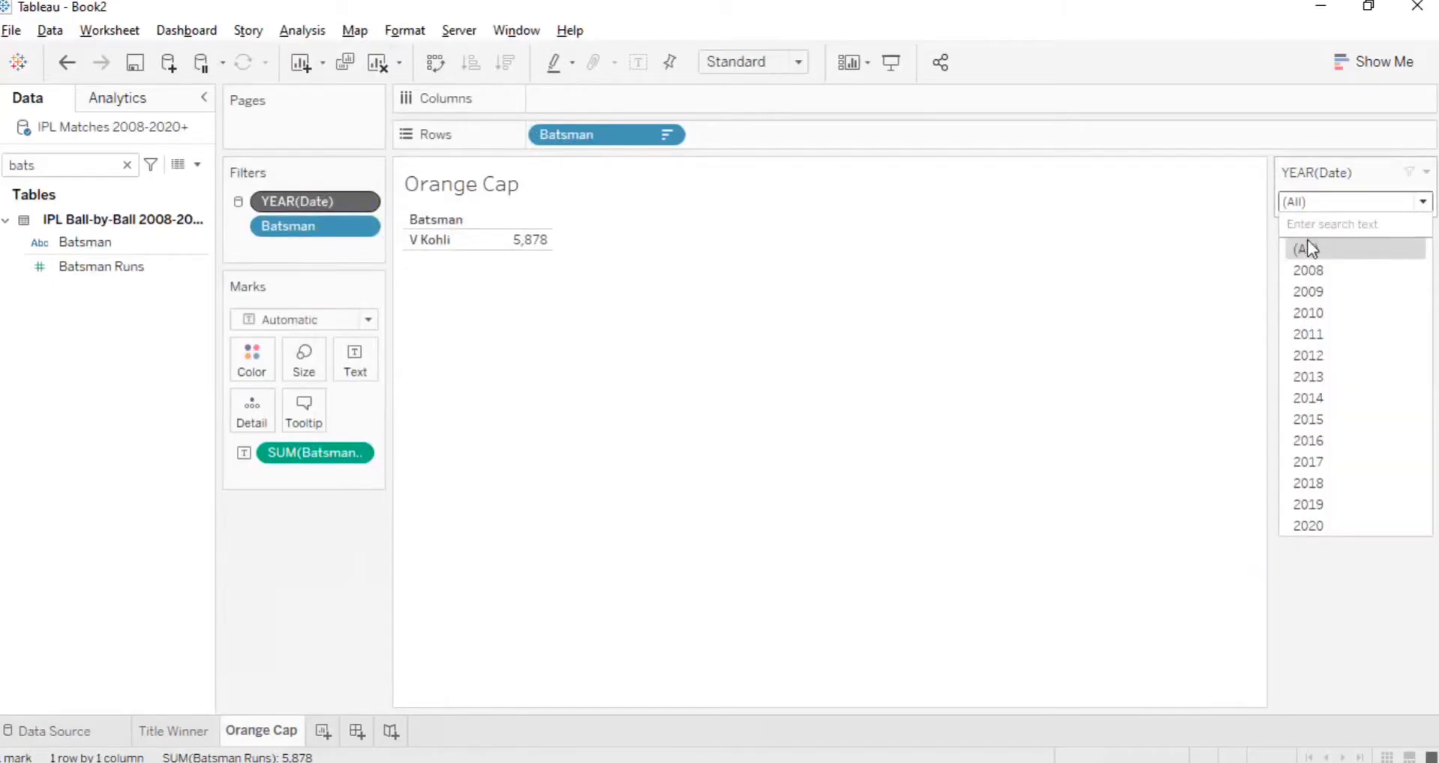
click(1307, 242)
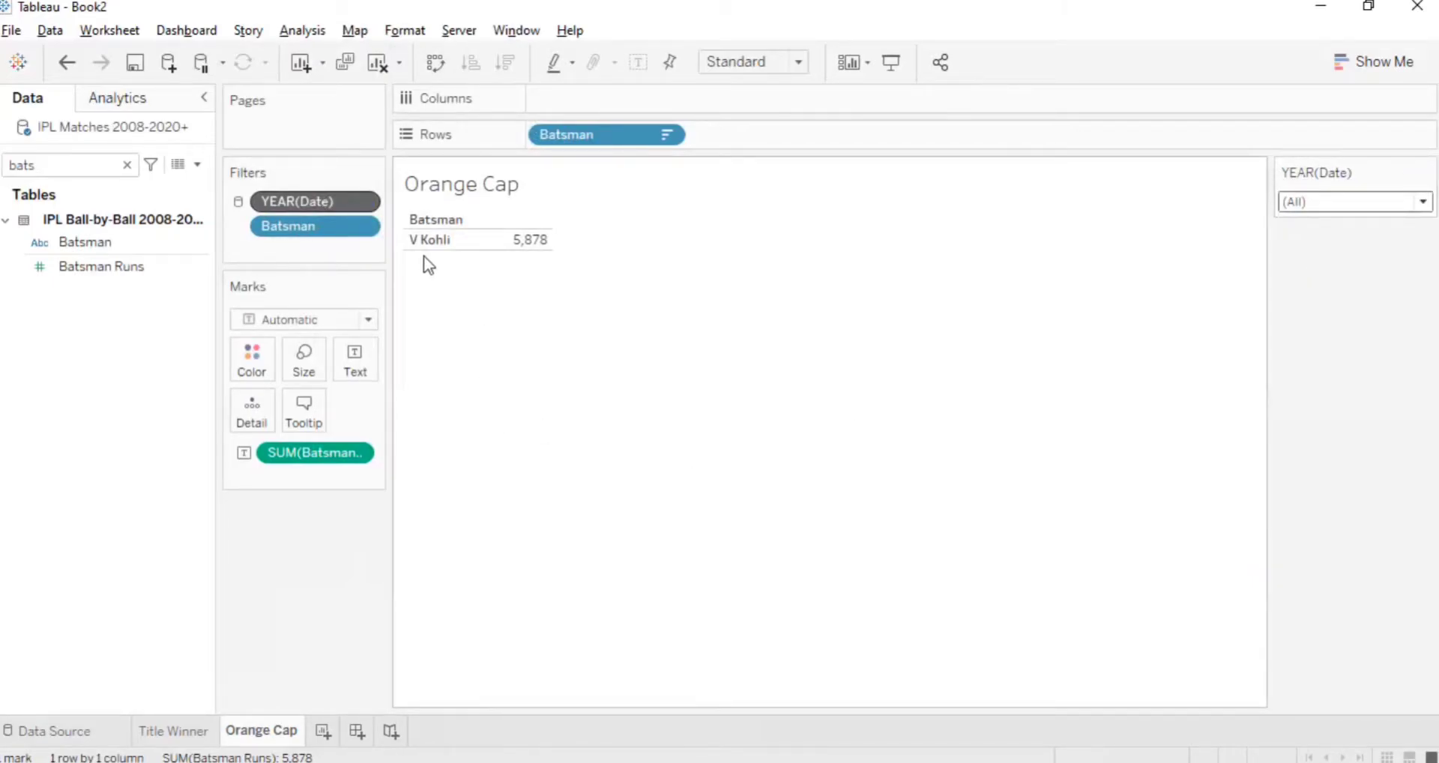
click(1337, 201)
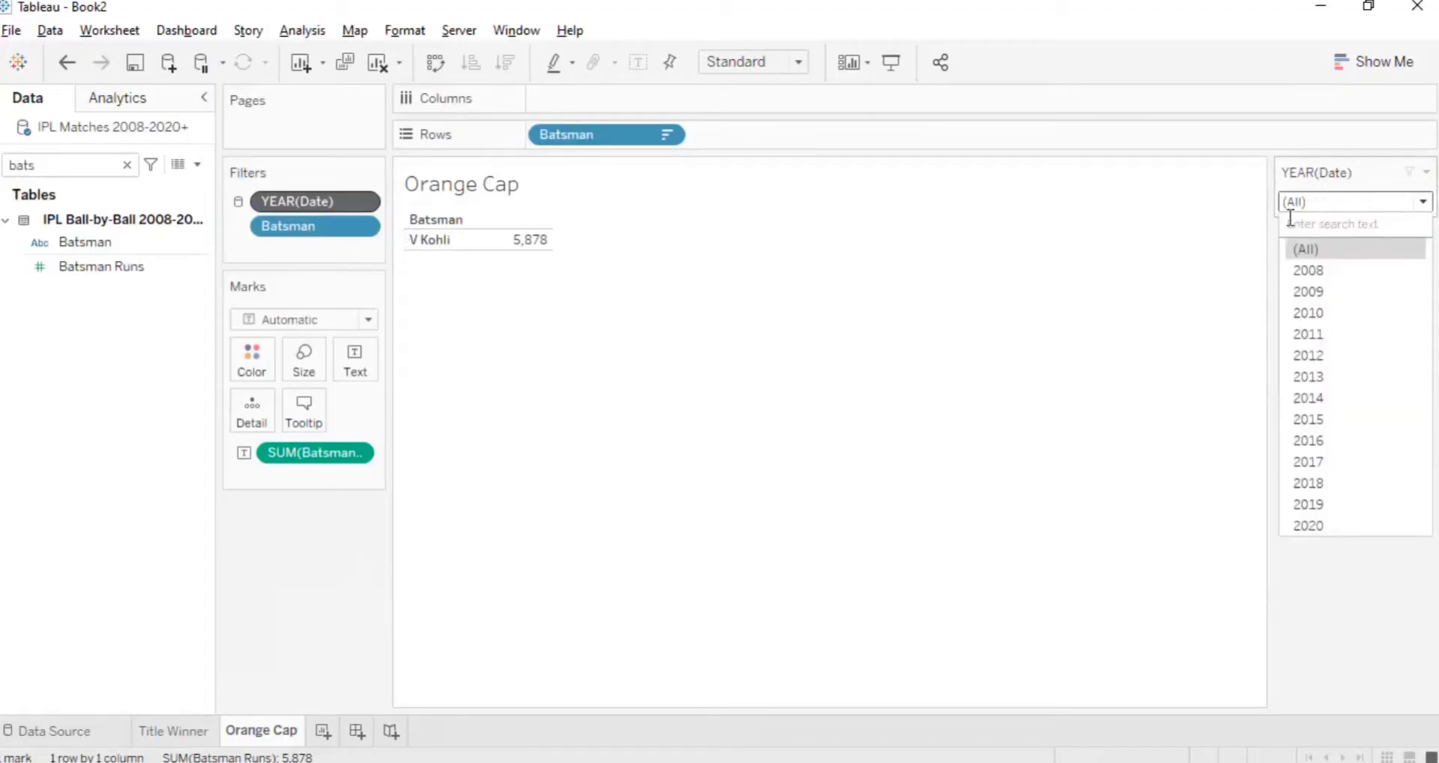
click(763, 421)
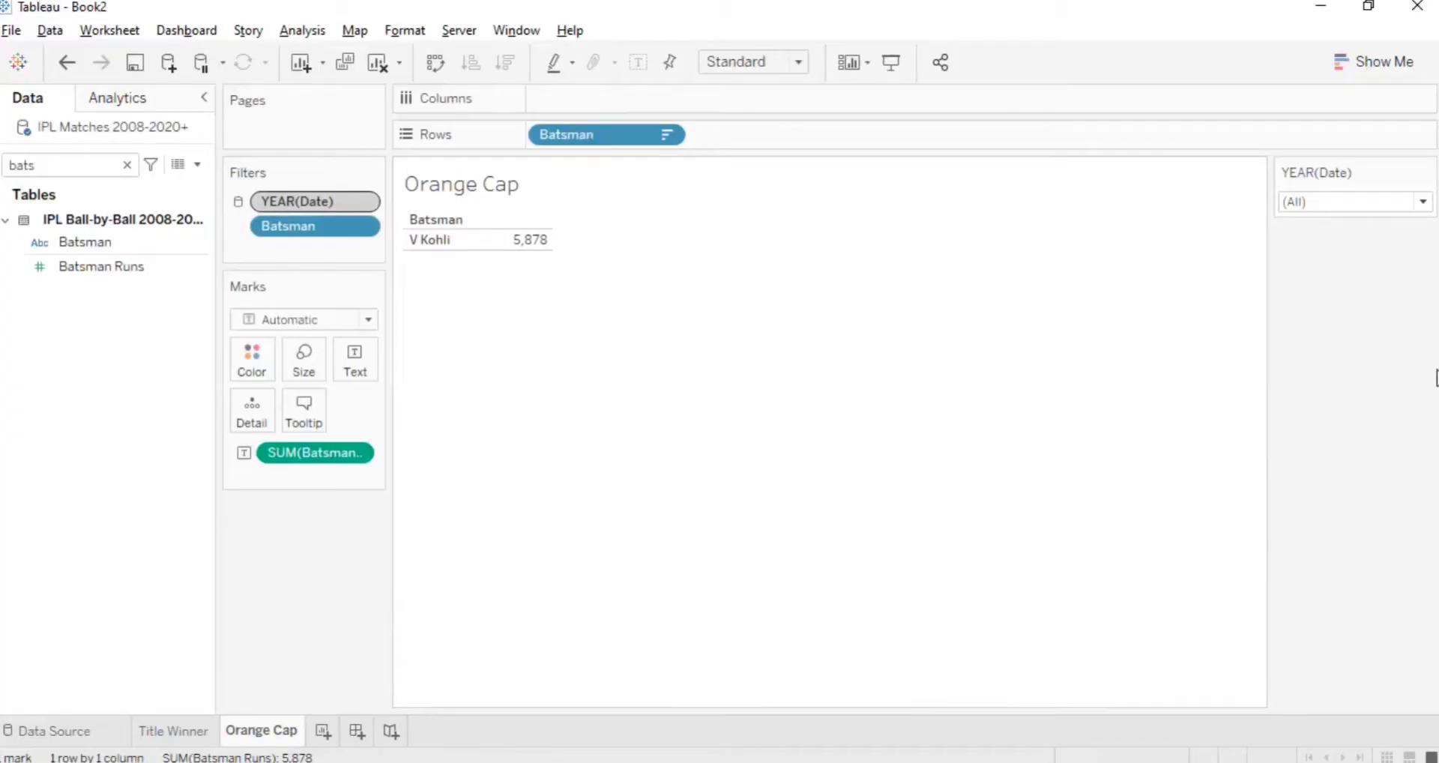
click(1296, 202)
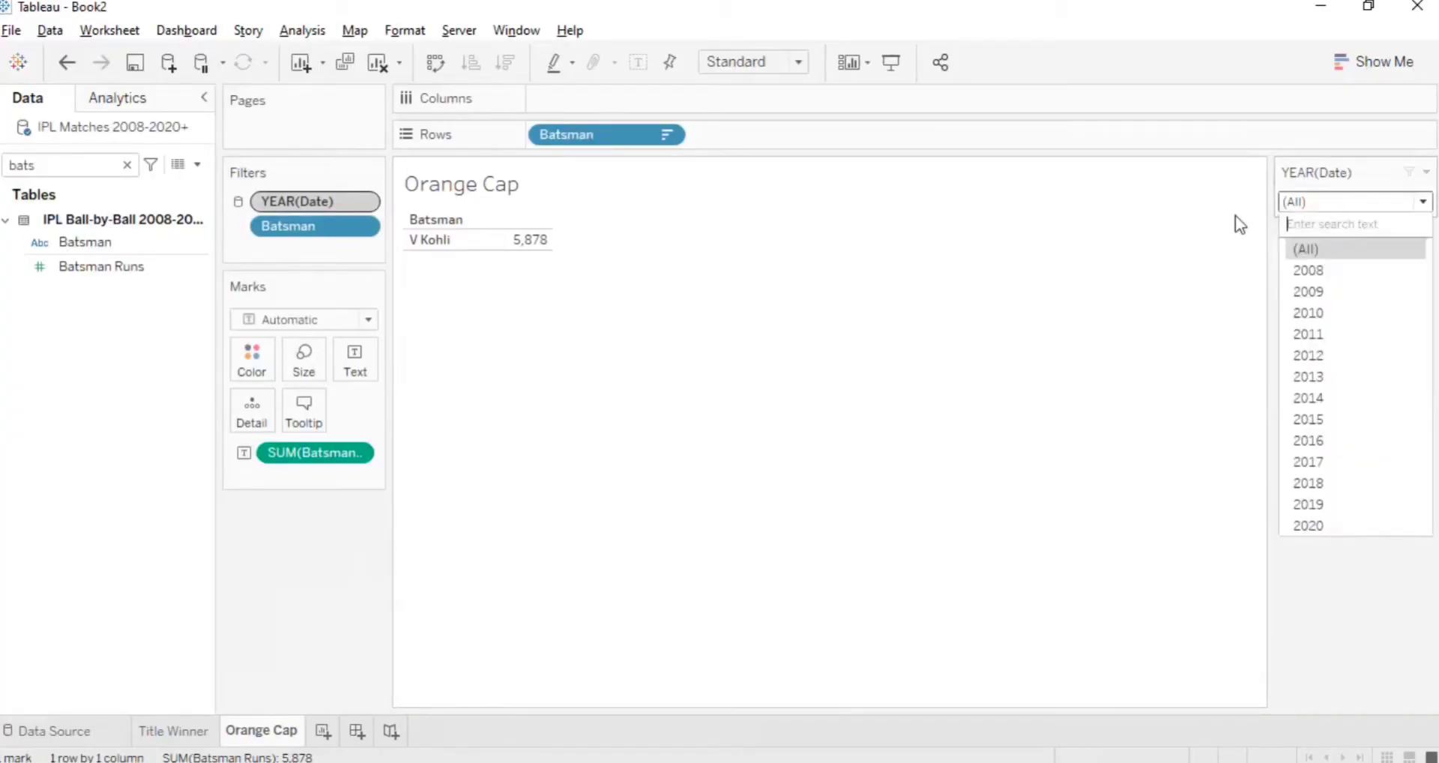
click(1348, 272)
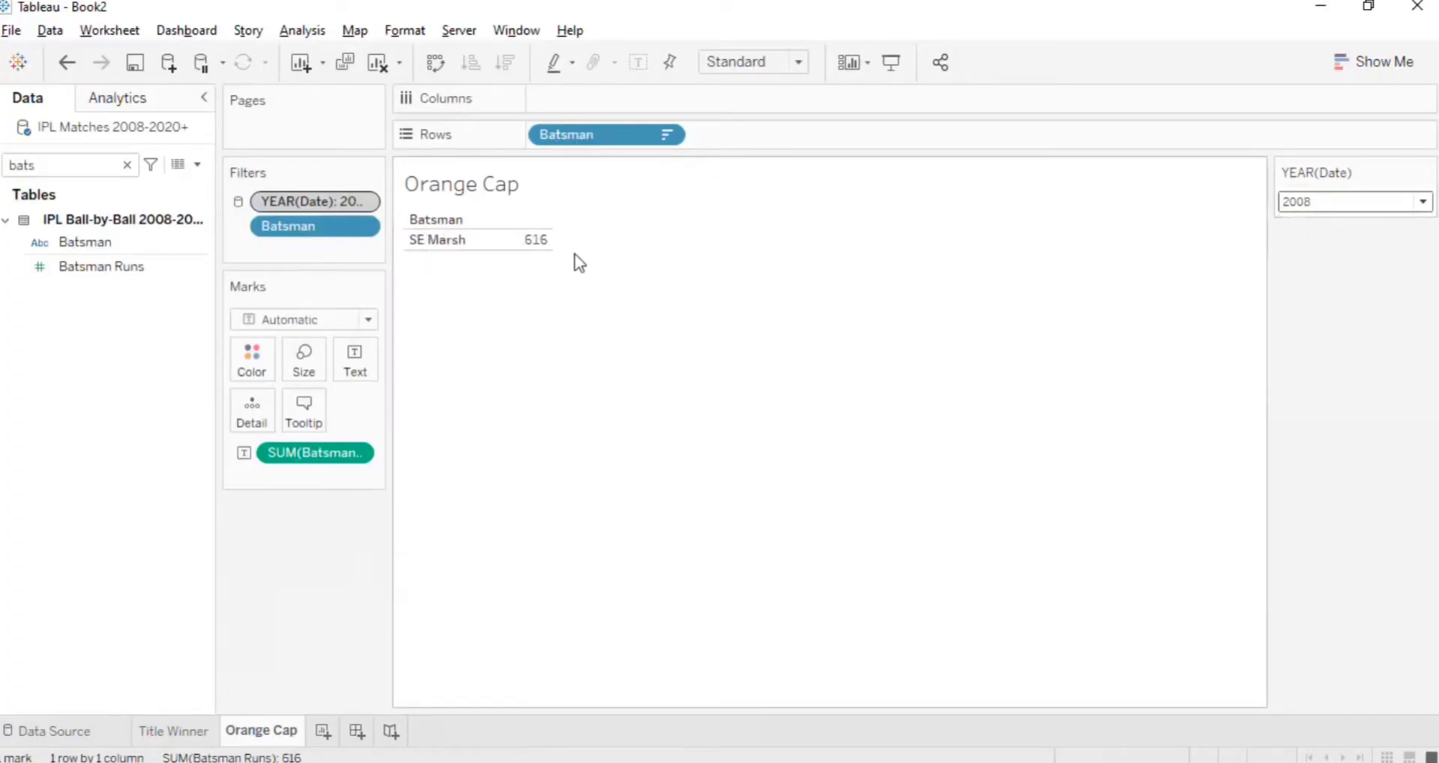
mouse_move(550, 249)
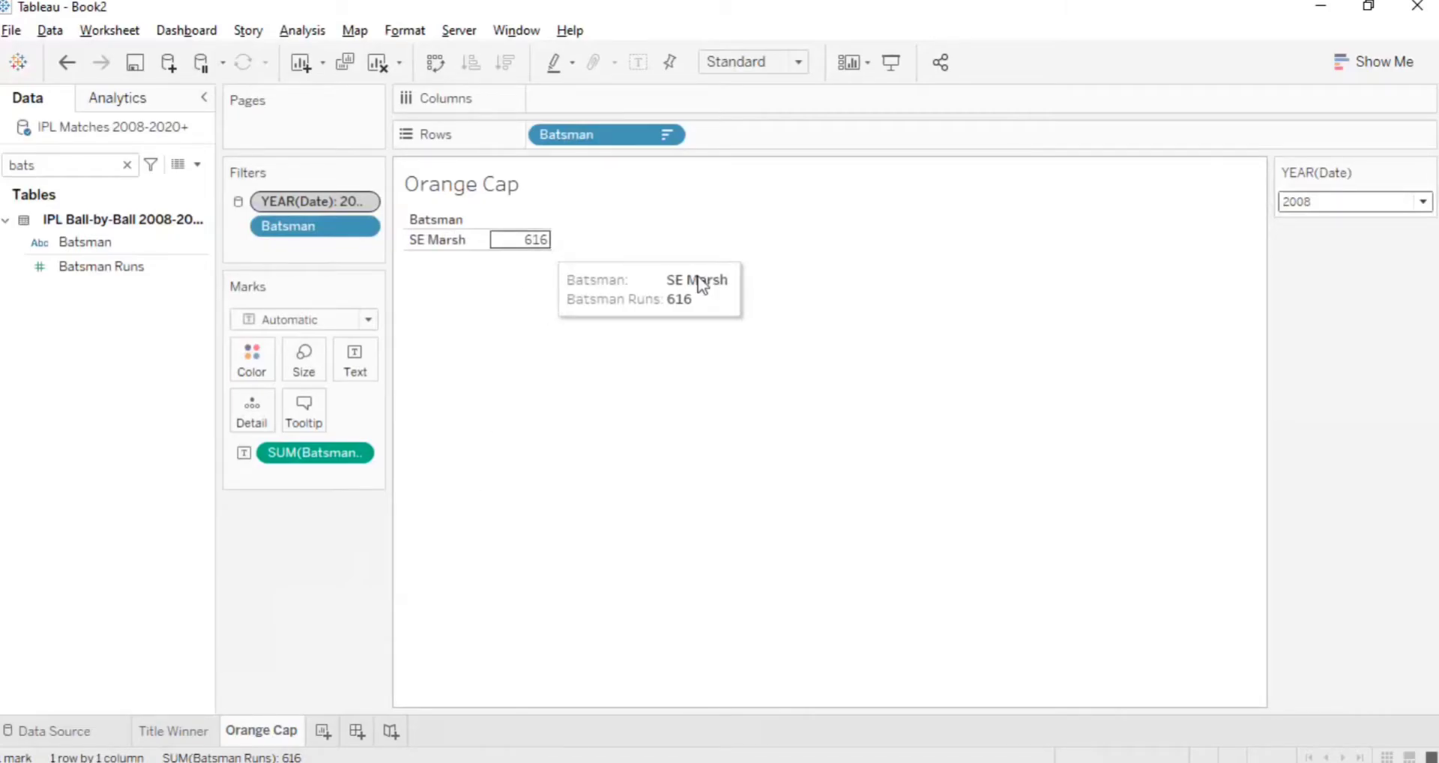
- Check the top run scorer for 2009, 2017 and 2016, and return the year filter to (All)
click(1289, 204)
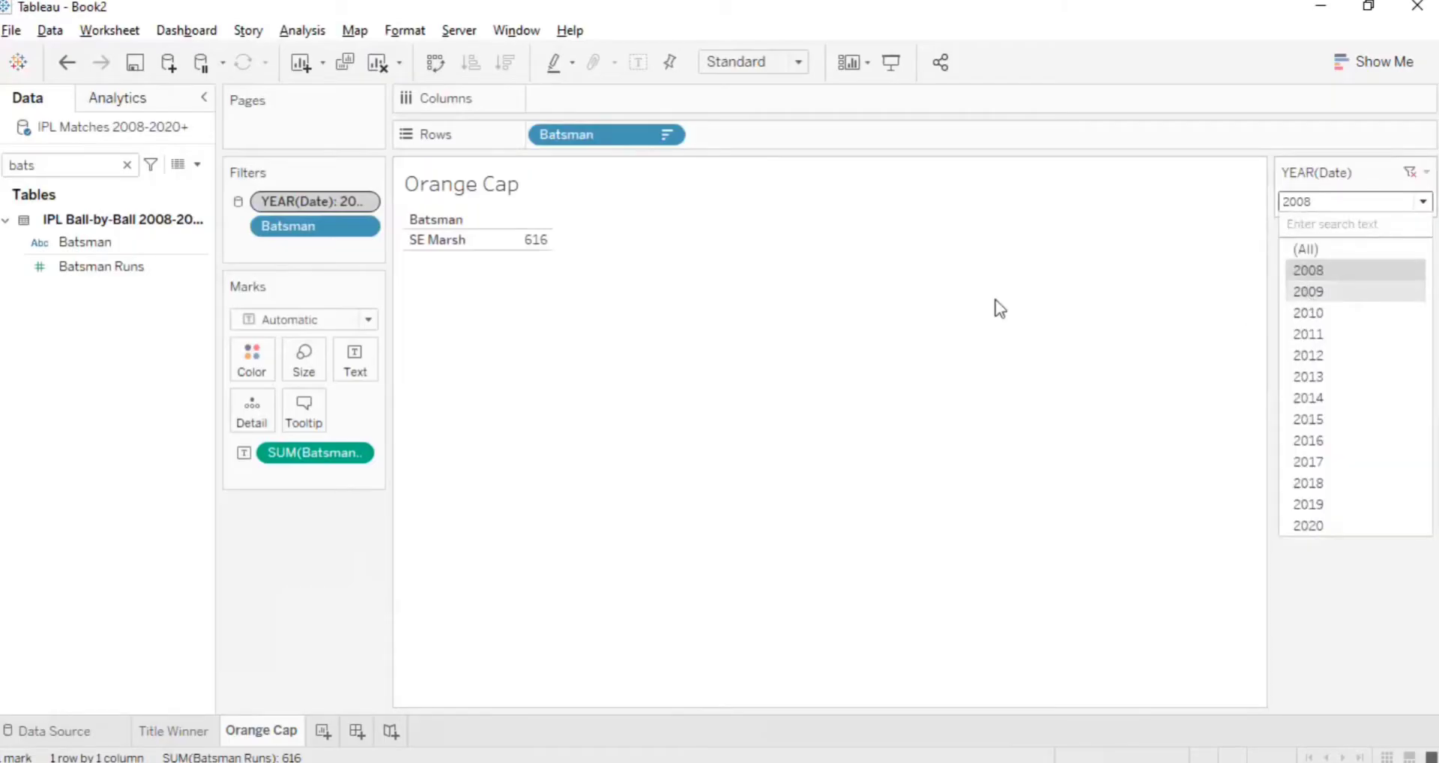
click(1308, 290)
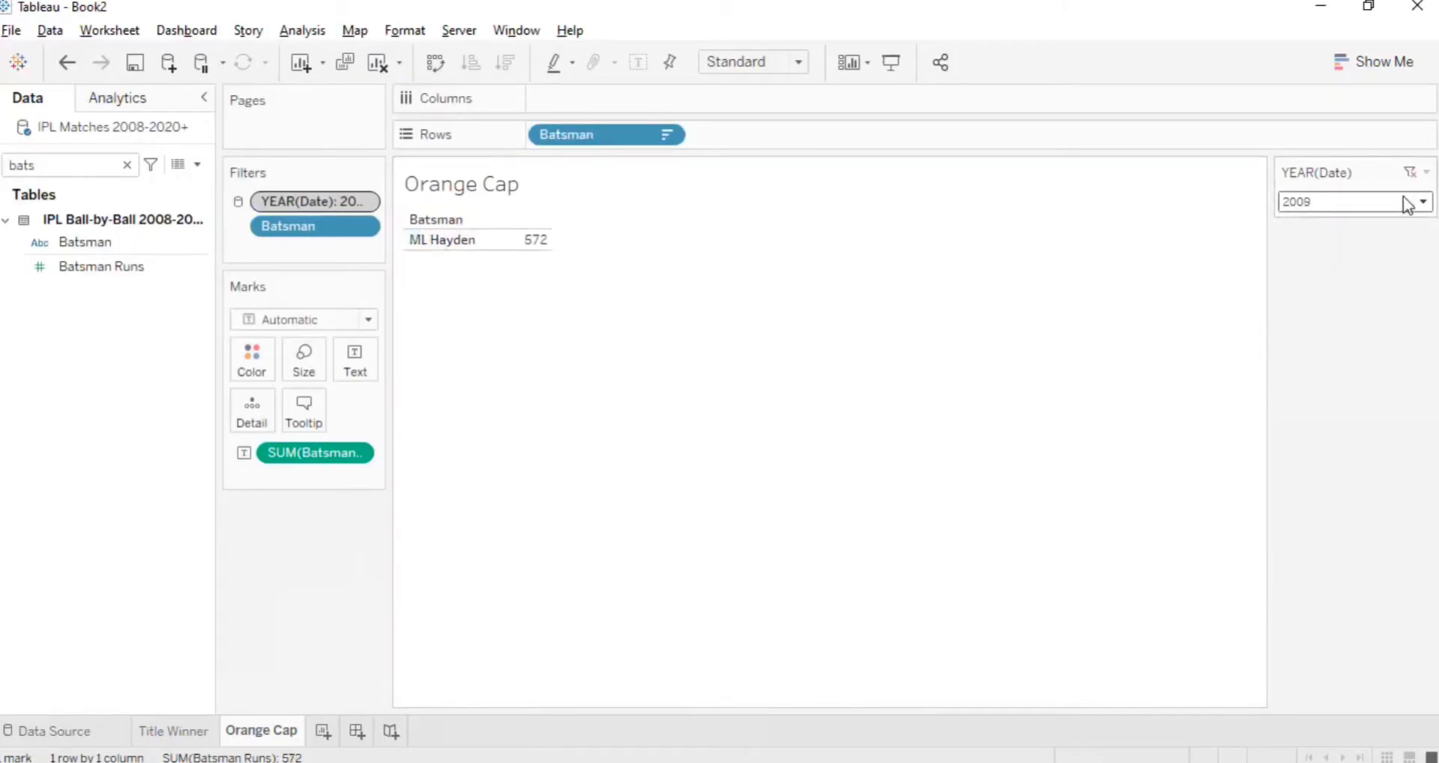
click(1311, 207)
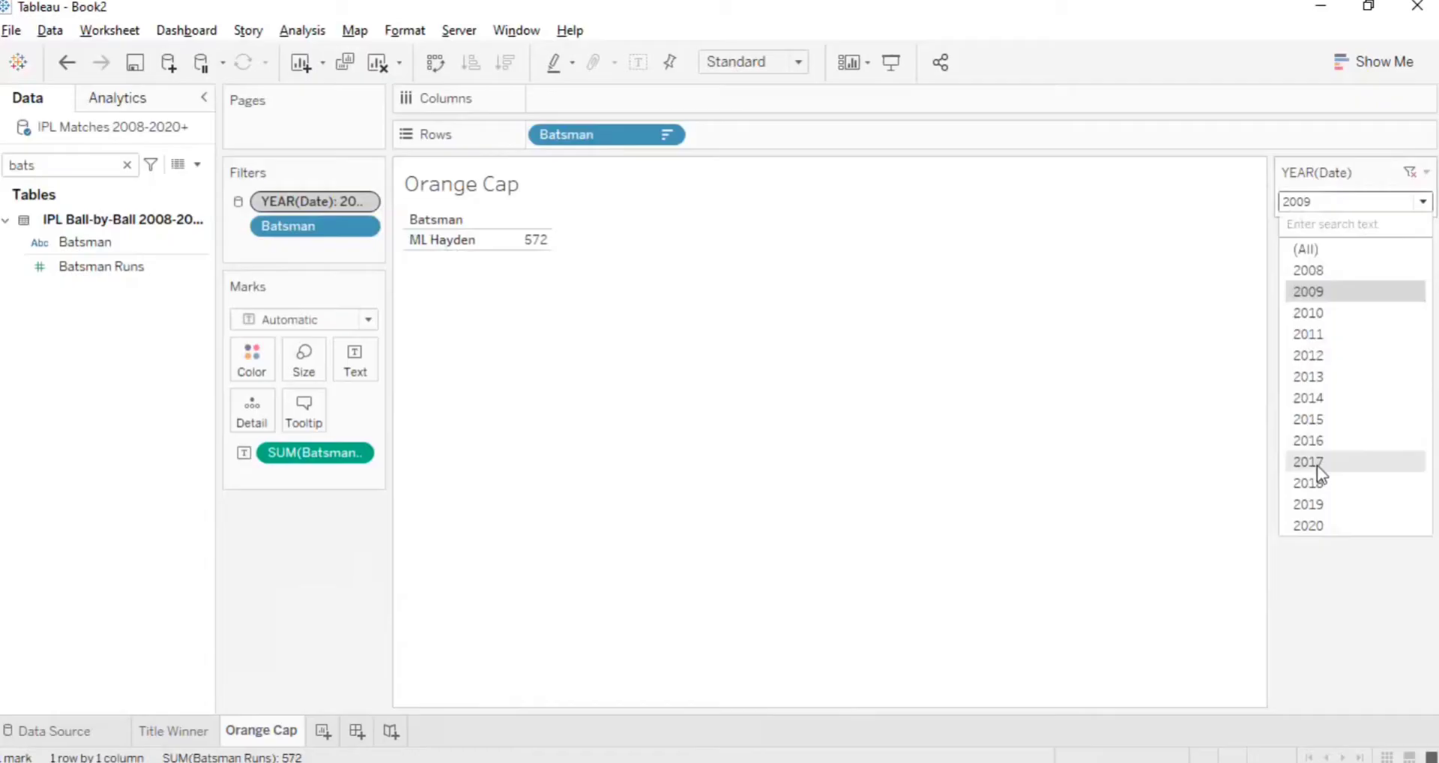
click(1316, 463)
click(1311, 204)
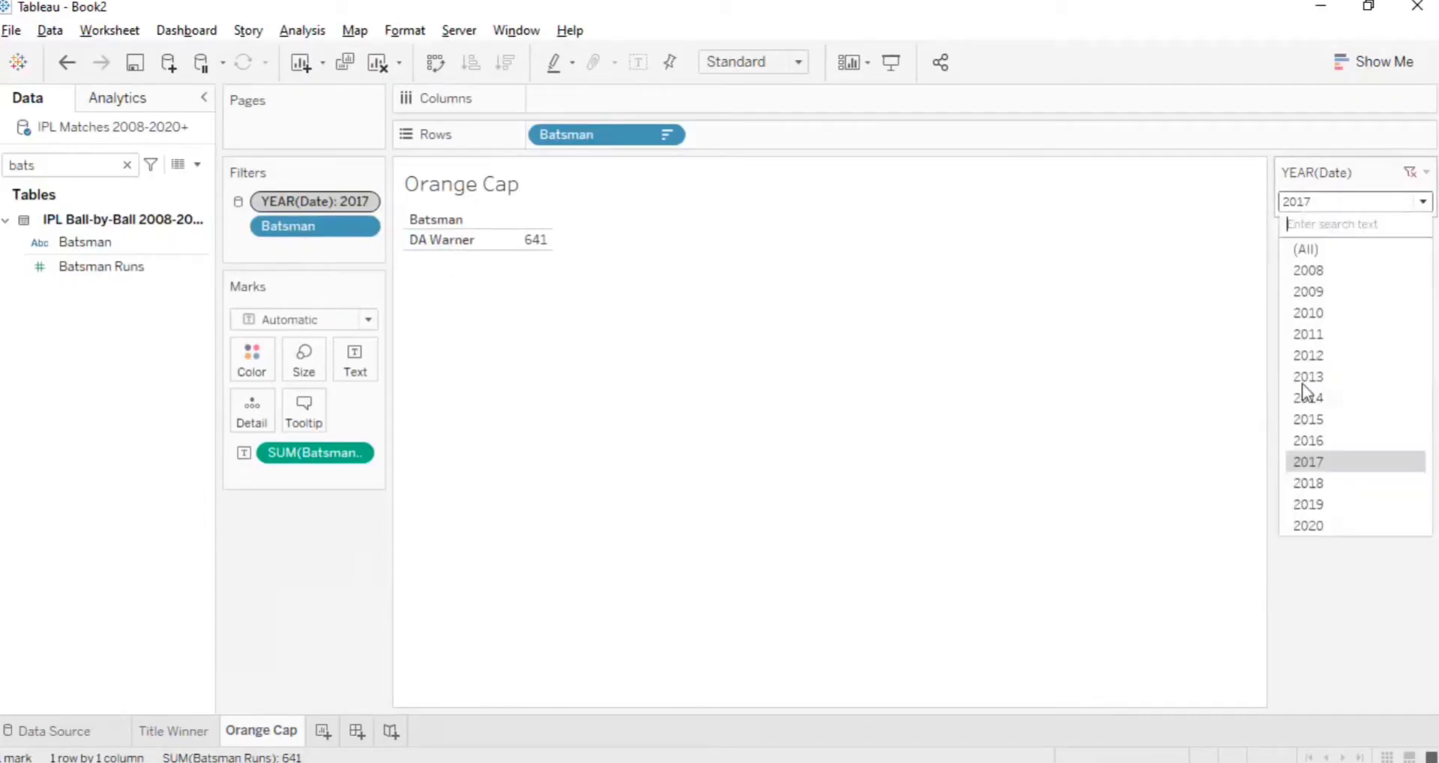
click(1309, 439)
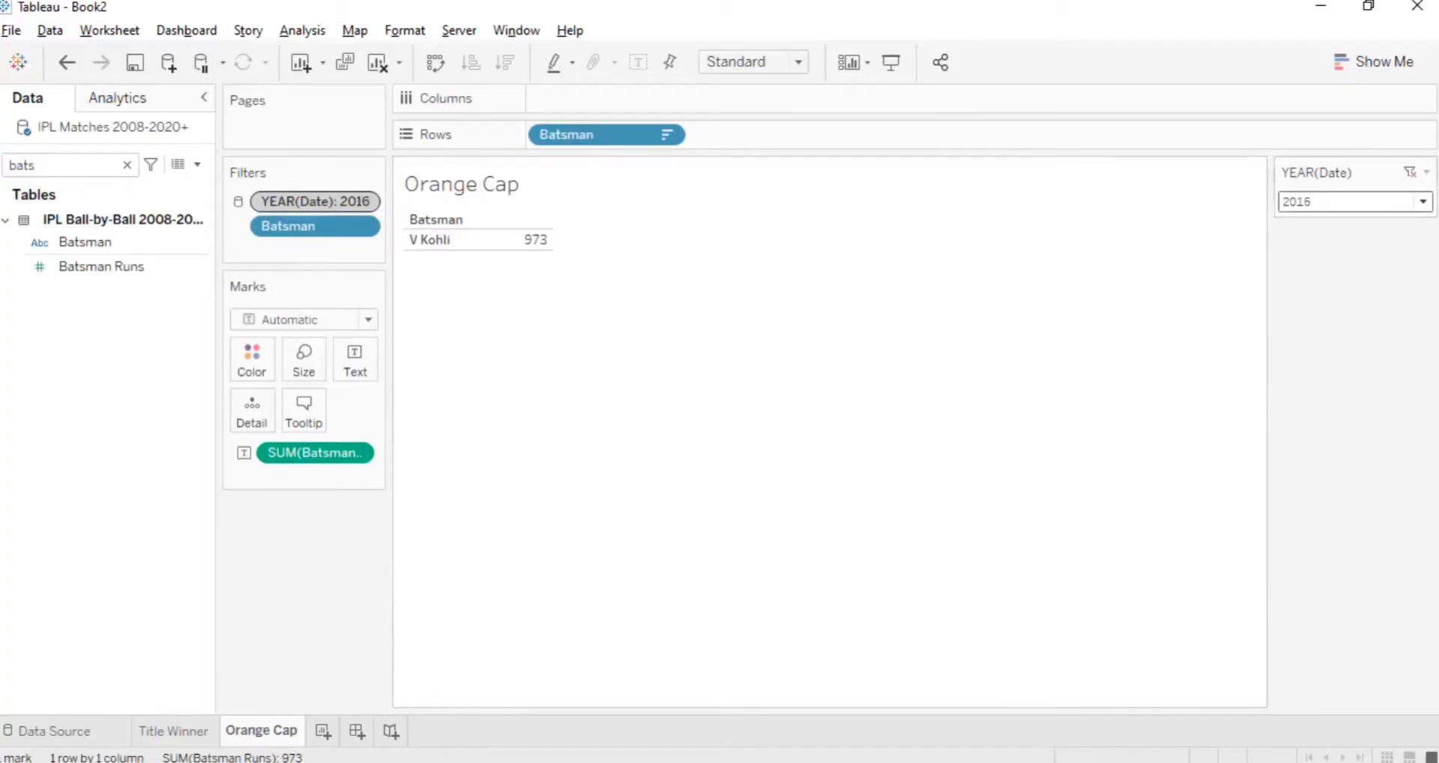
click(1379, 207)
click(1361, 258)
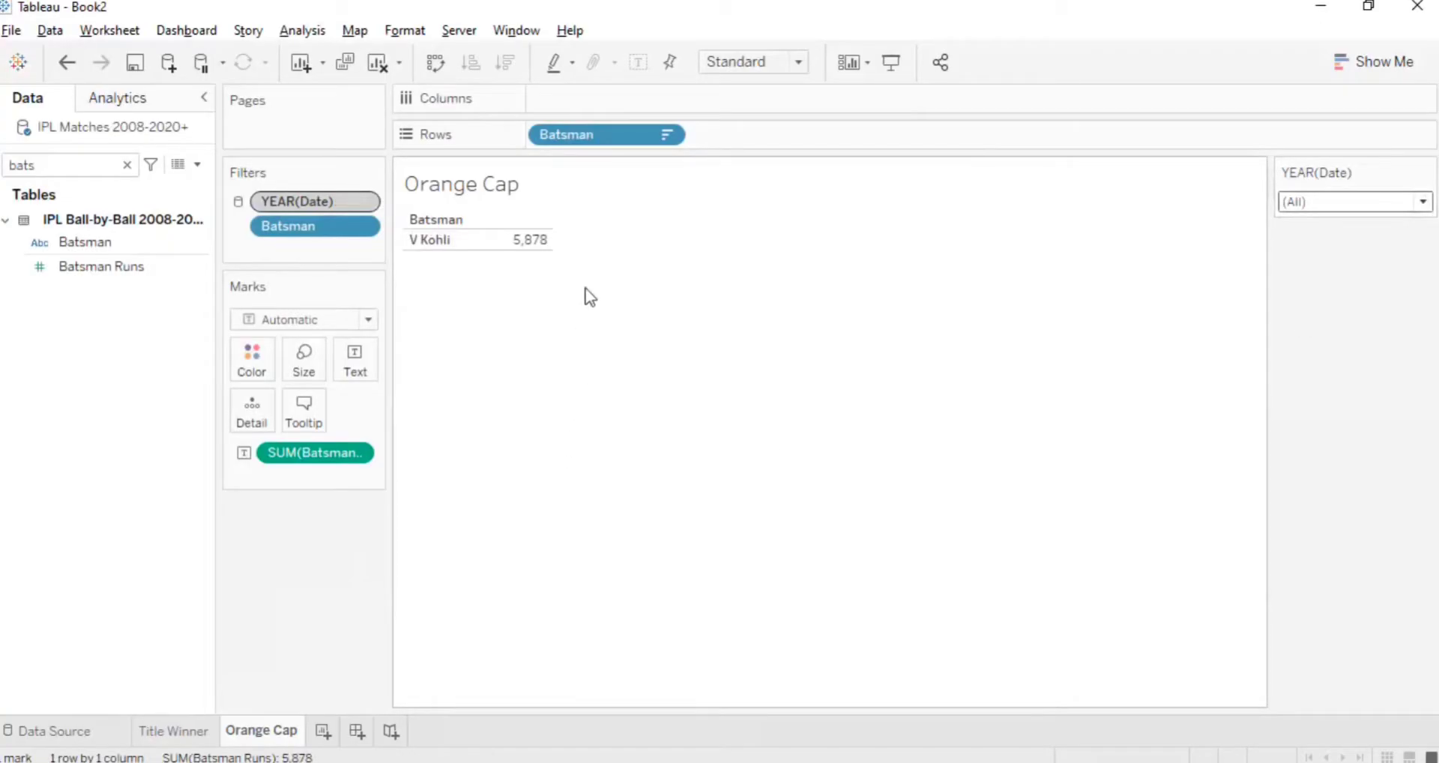
- Move Batsman from rows into the text label and place it centred on the line above SUM(Batsman Runs)
drag(559, 136, 368, 383)
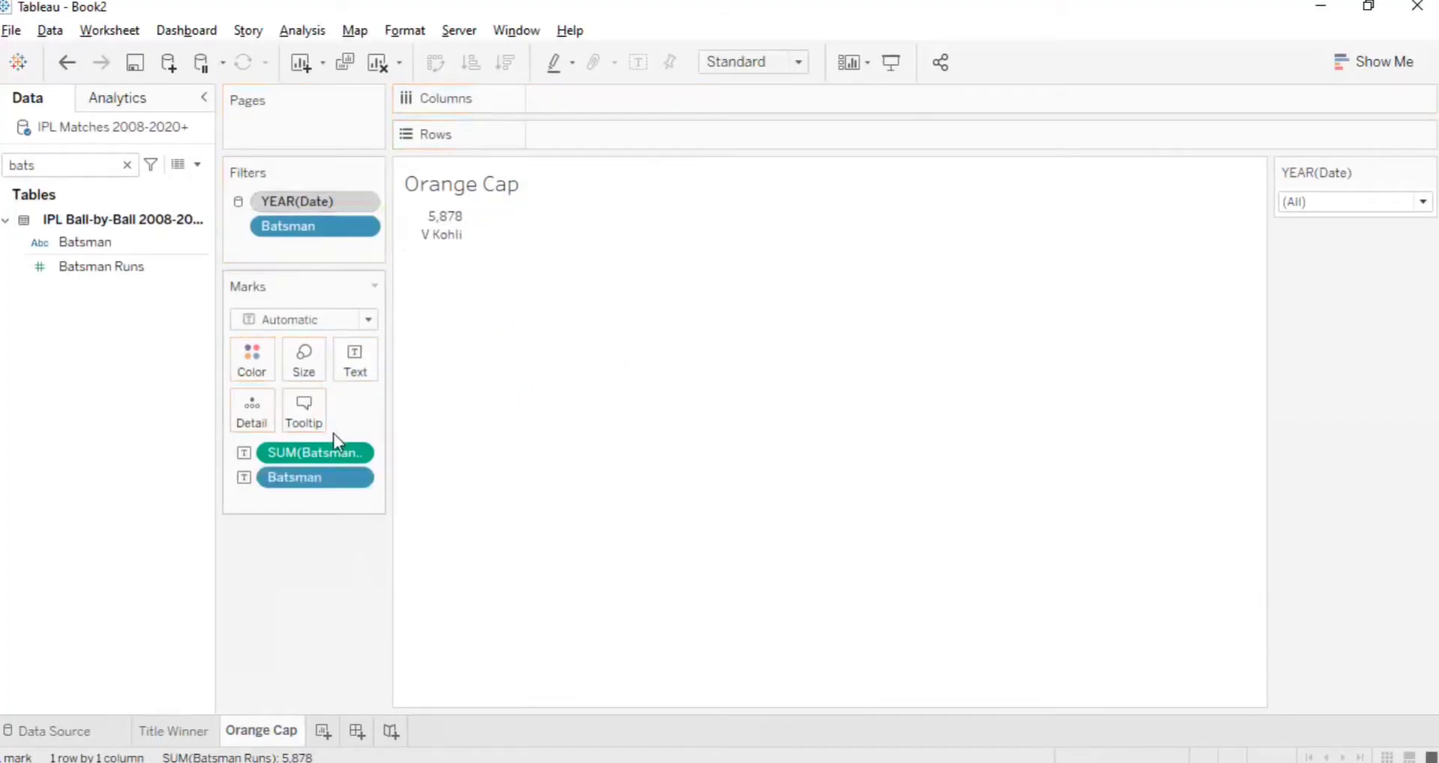
mouse_move(463, 239)
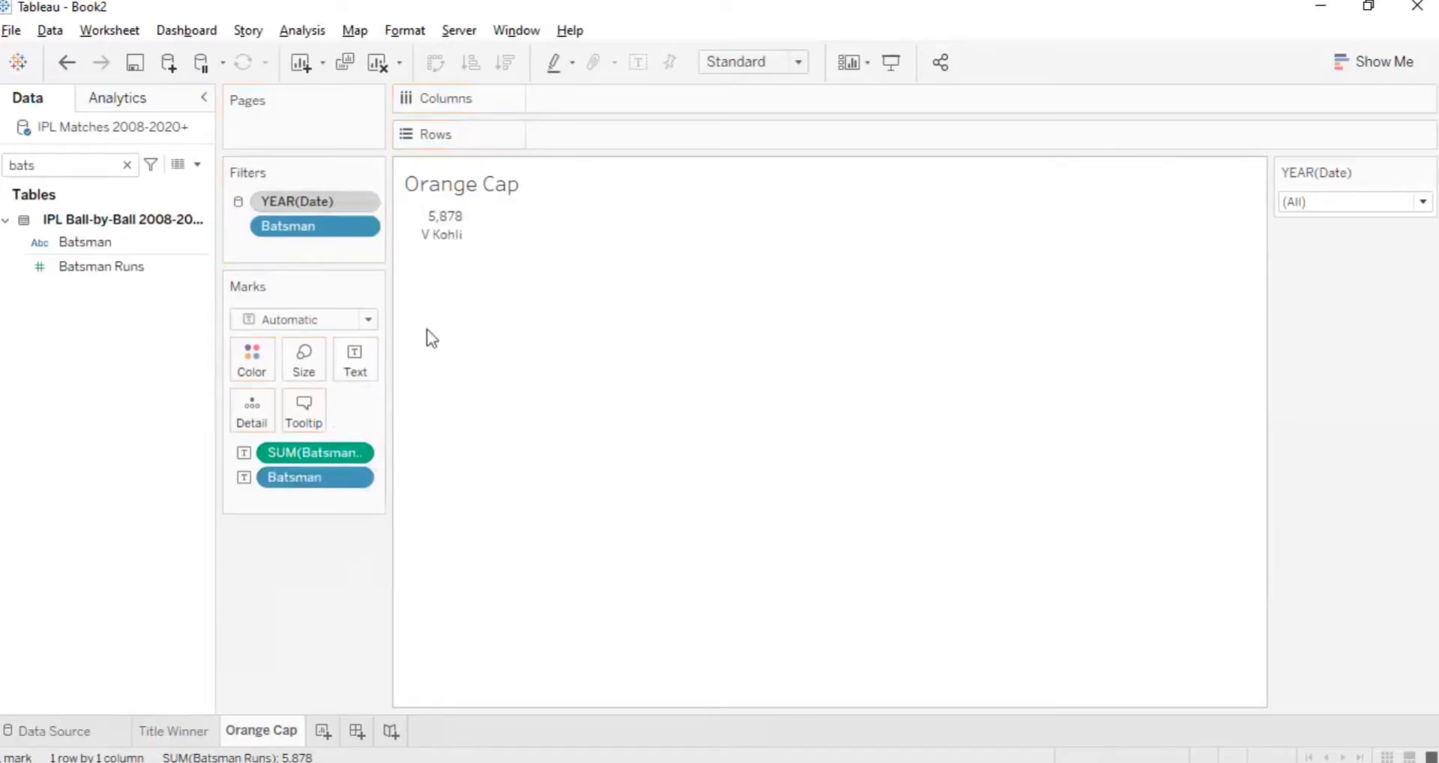
click(372, 353)
click(538, 408)
double_click(890, 142)
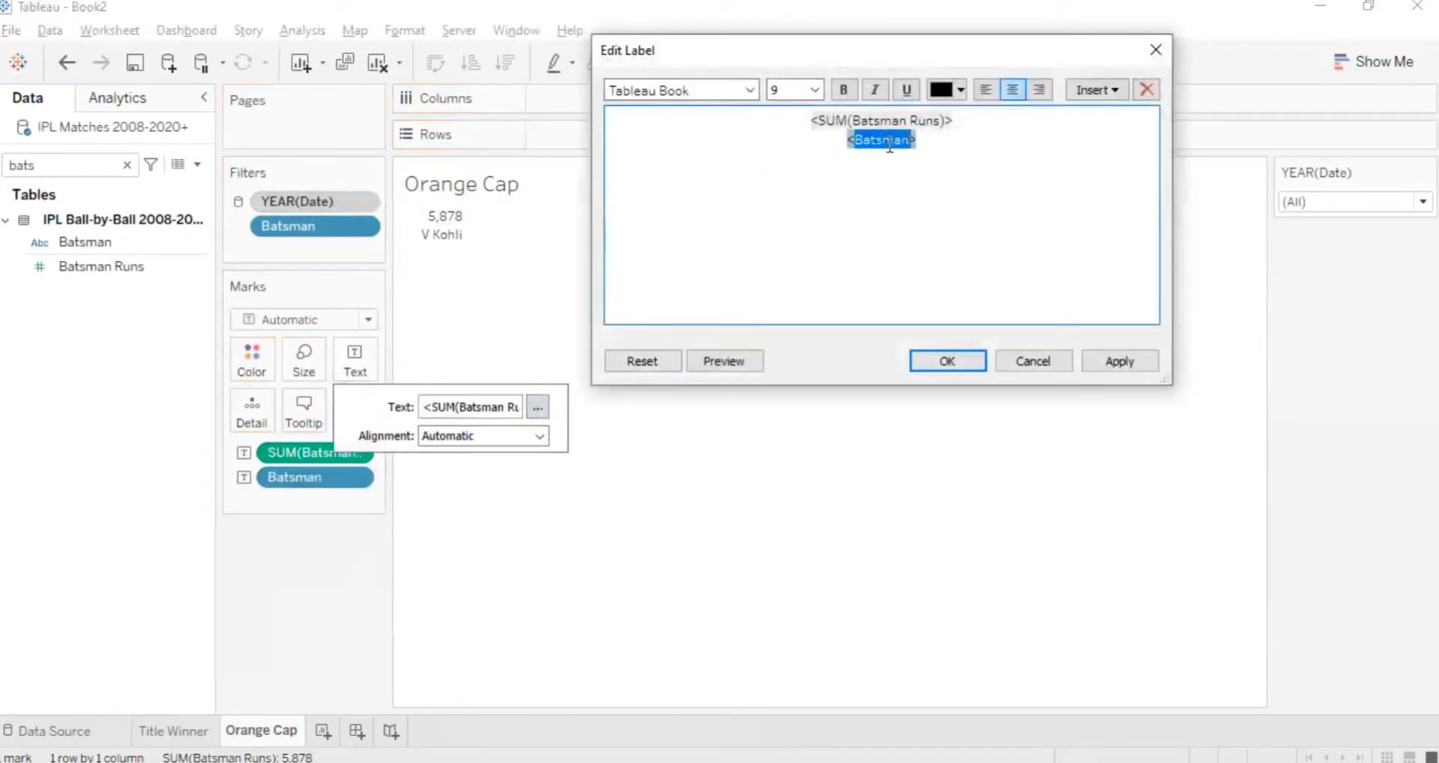
click(955, 129)
drag(944, 138, 836, 144)
key(ctrl+x)
click(811, 121)
key(Return)
key(ctrl+v)
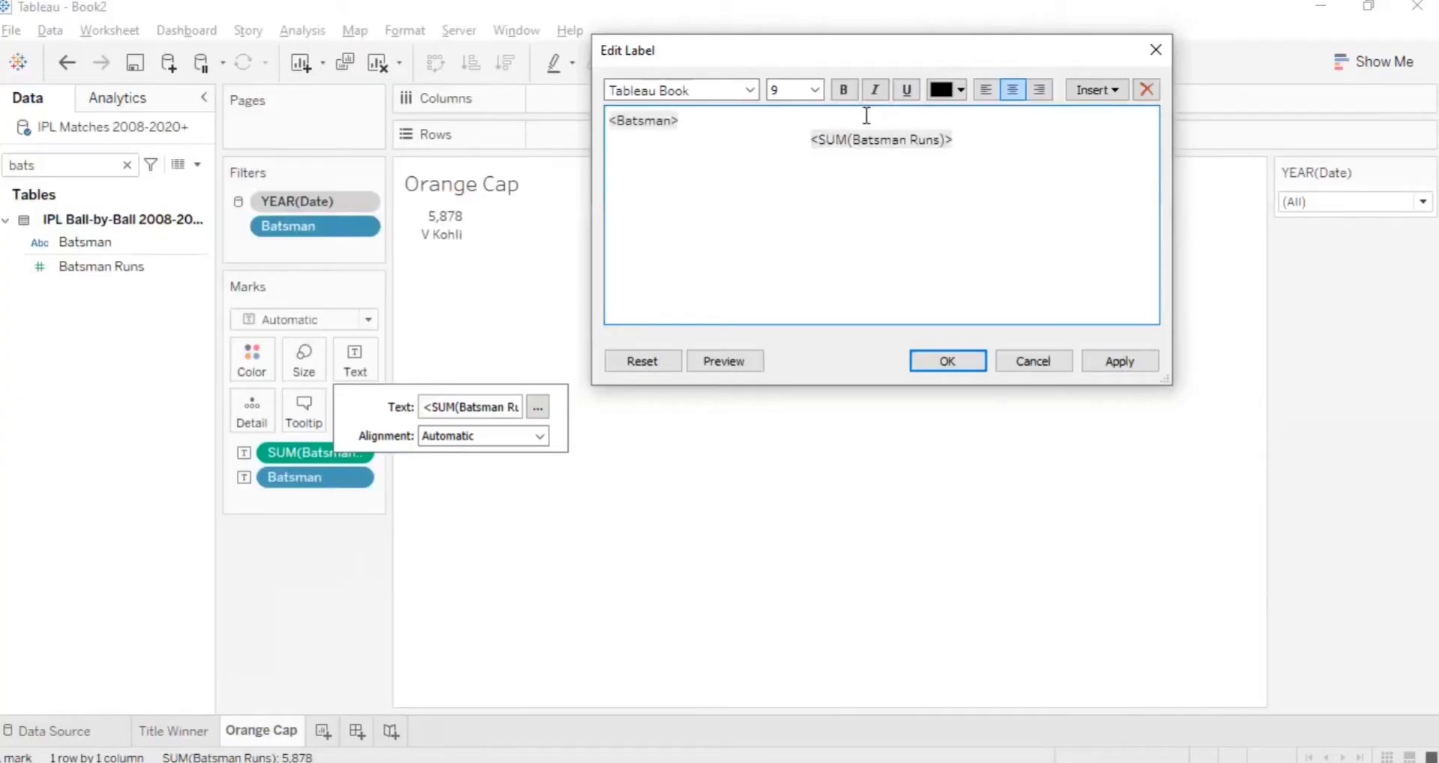
click(1012, 91)
click(1118, 359)
click(950, 361)
click(671, 539)
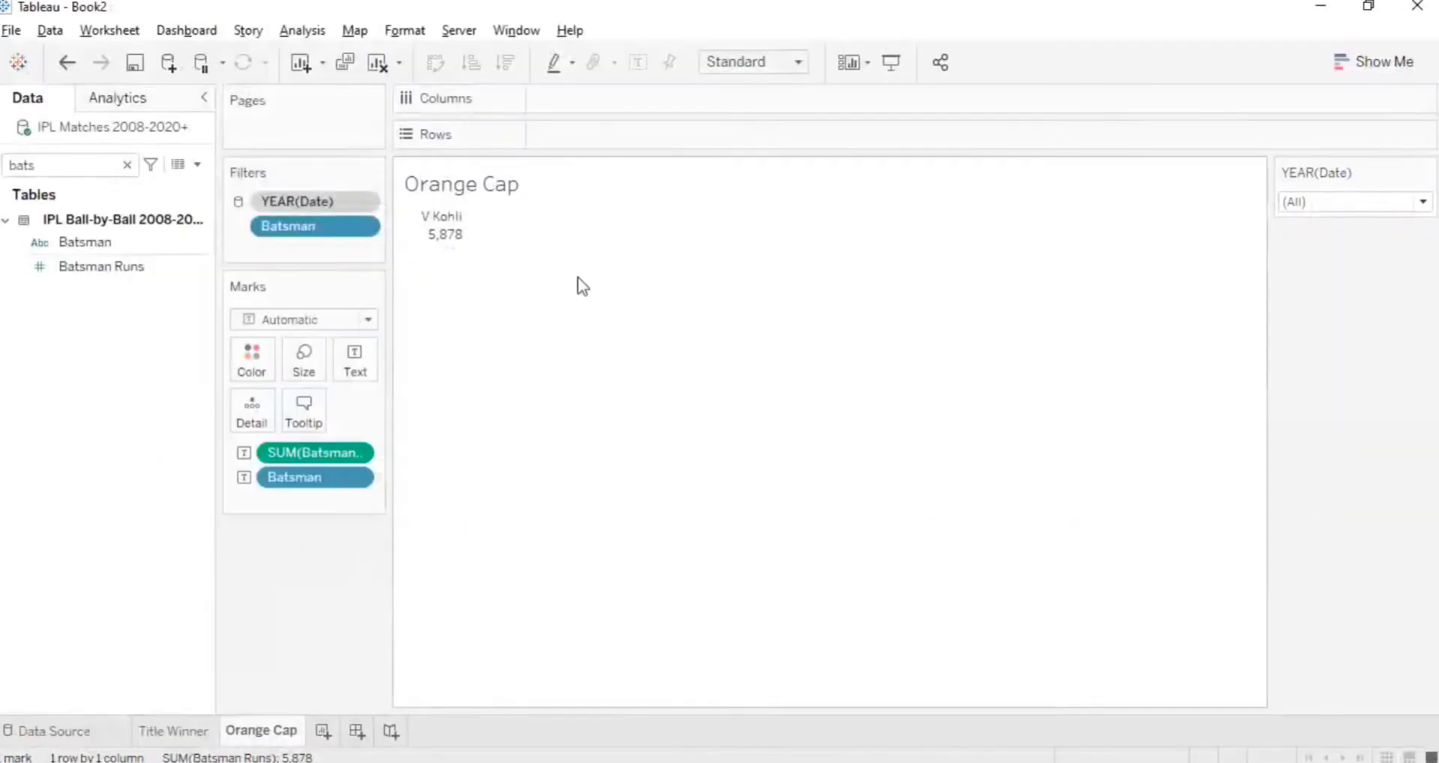
- Format the Batsman line of the text label in Tableau Bold at size 14
click(375, 352)
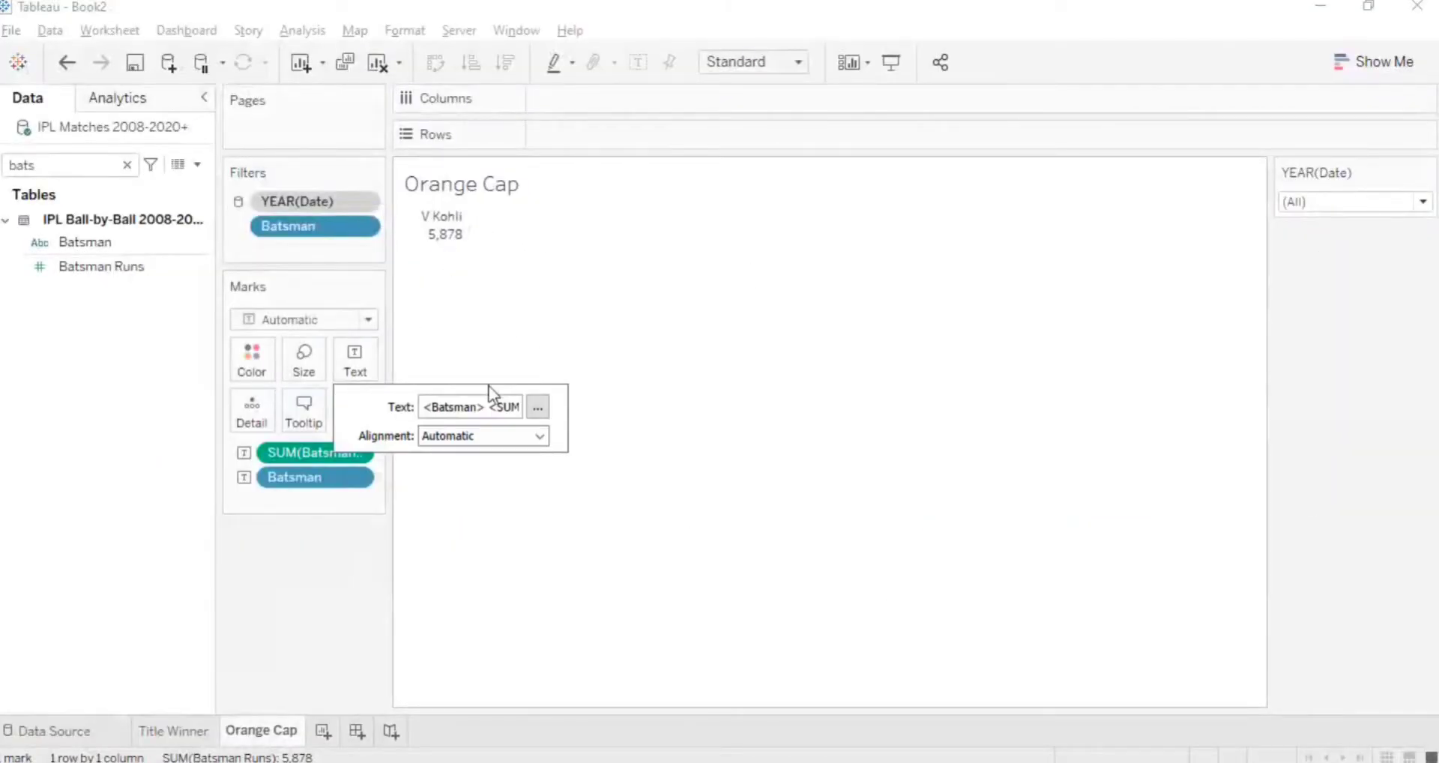
click(537, 407)
double_click(870, 121)
click(820, 89)
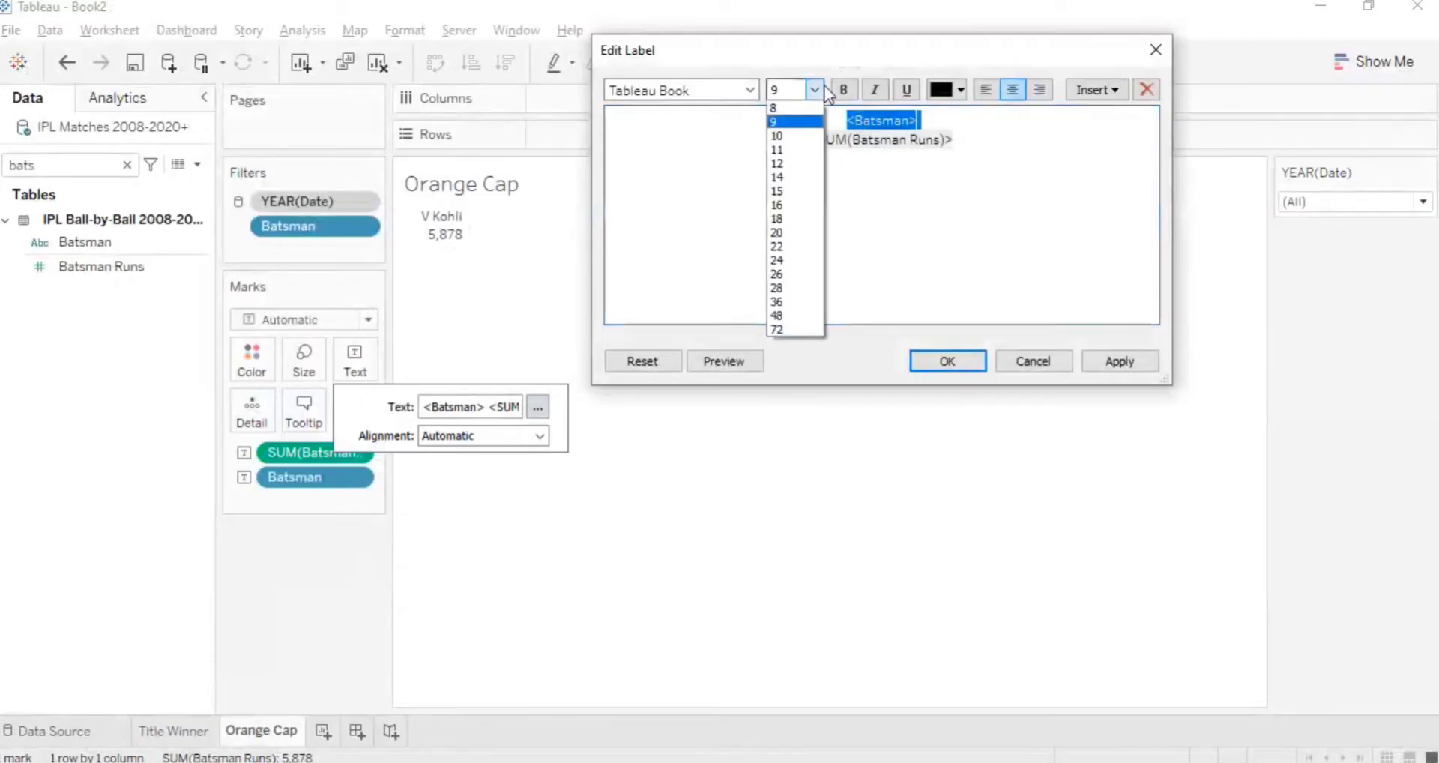
click(793, 183)
click(750, 88)
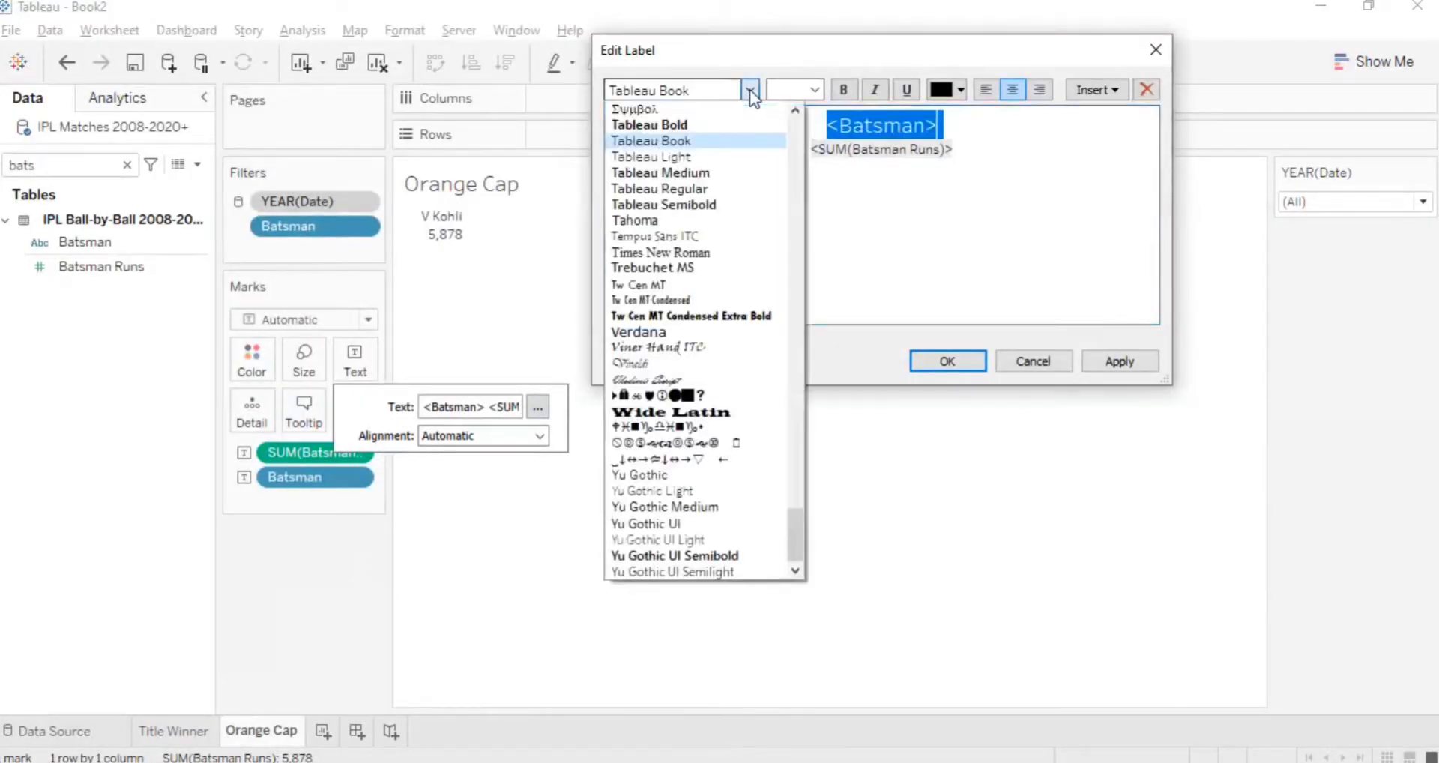
click(712, 124)
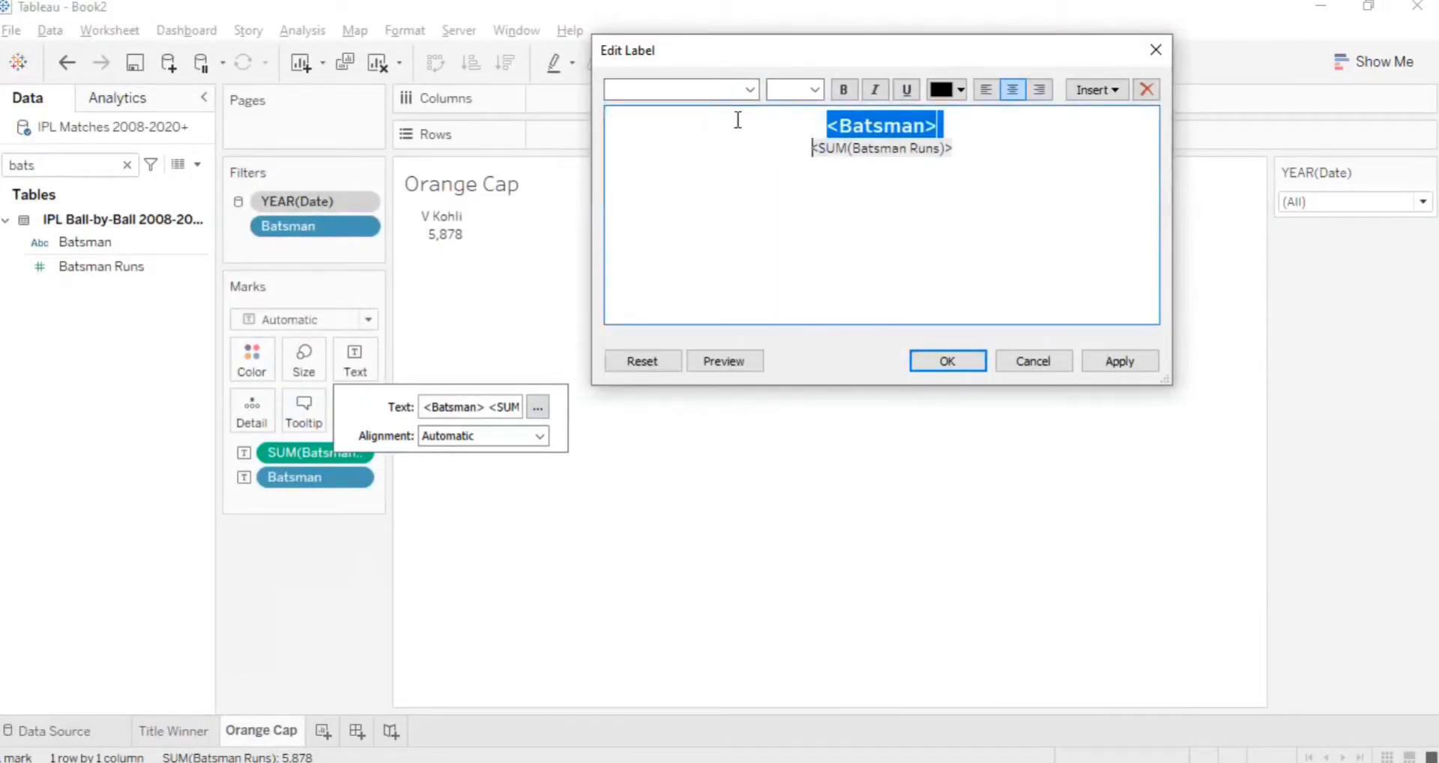
- Format the SUM(Batsman Runs) line of the label in dark blue Tableau Bold at size 16 and apply the label changes
double_click(877, 147)
click(815, 90)
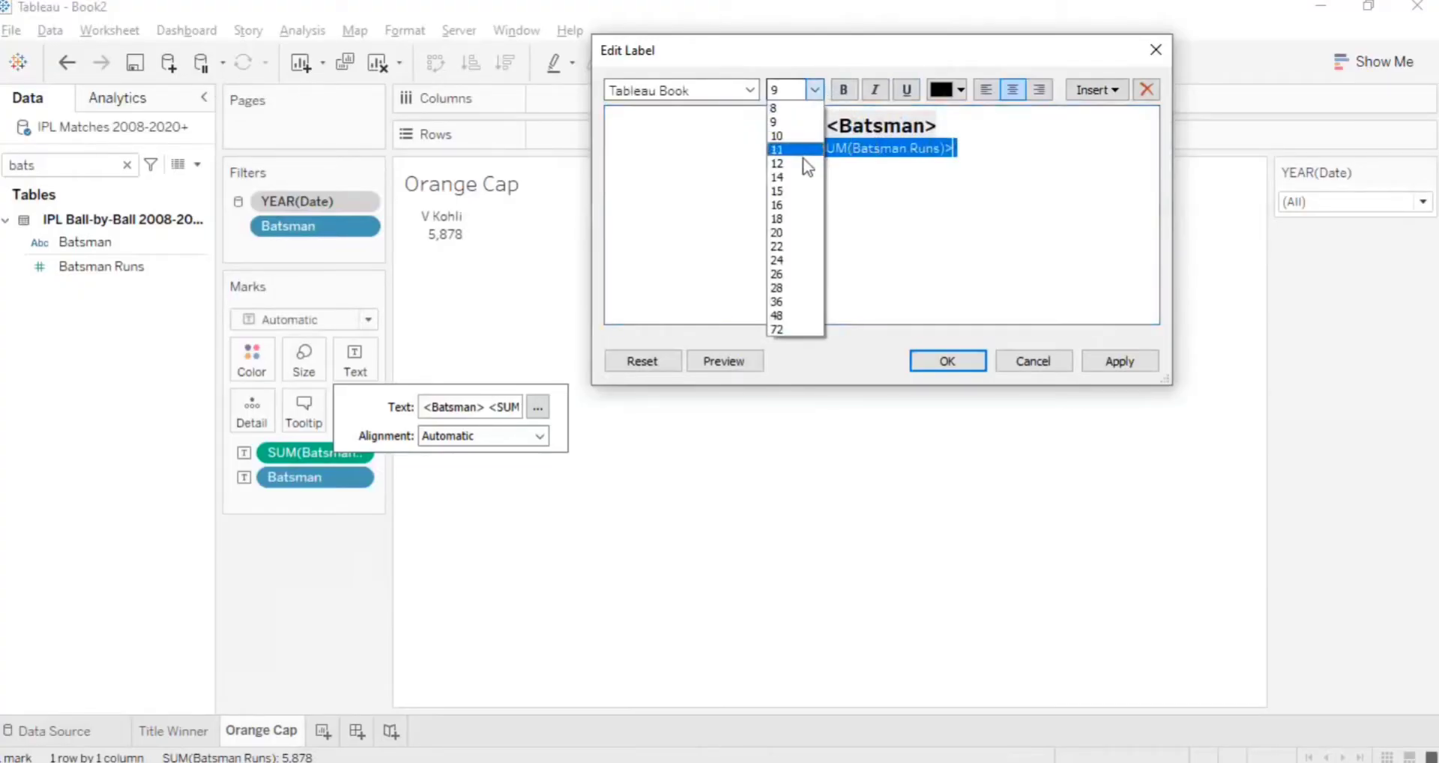
click(787, 202)
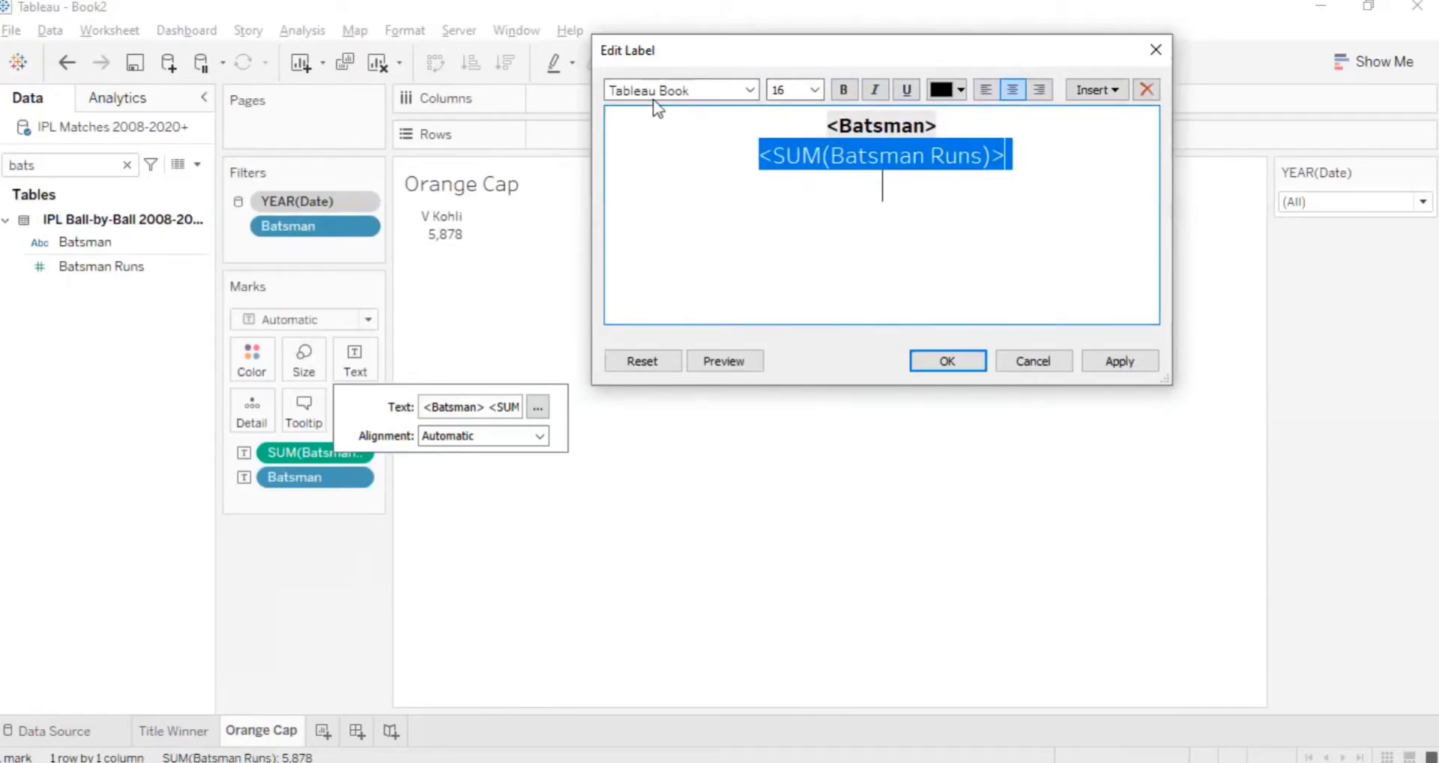
click(750, 90)
click(681, 124)
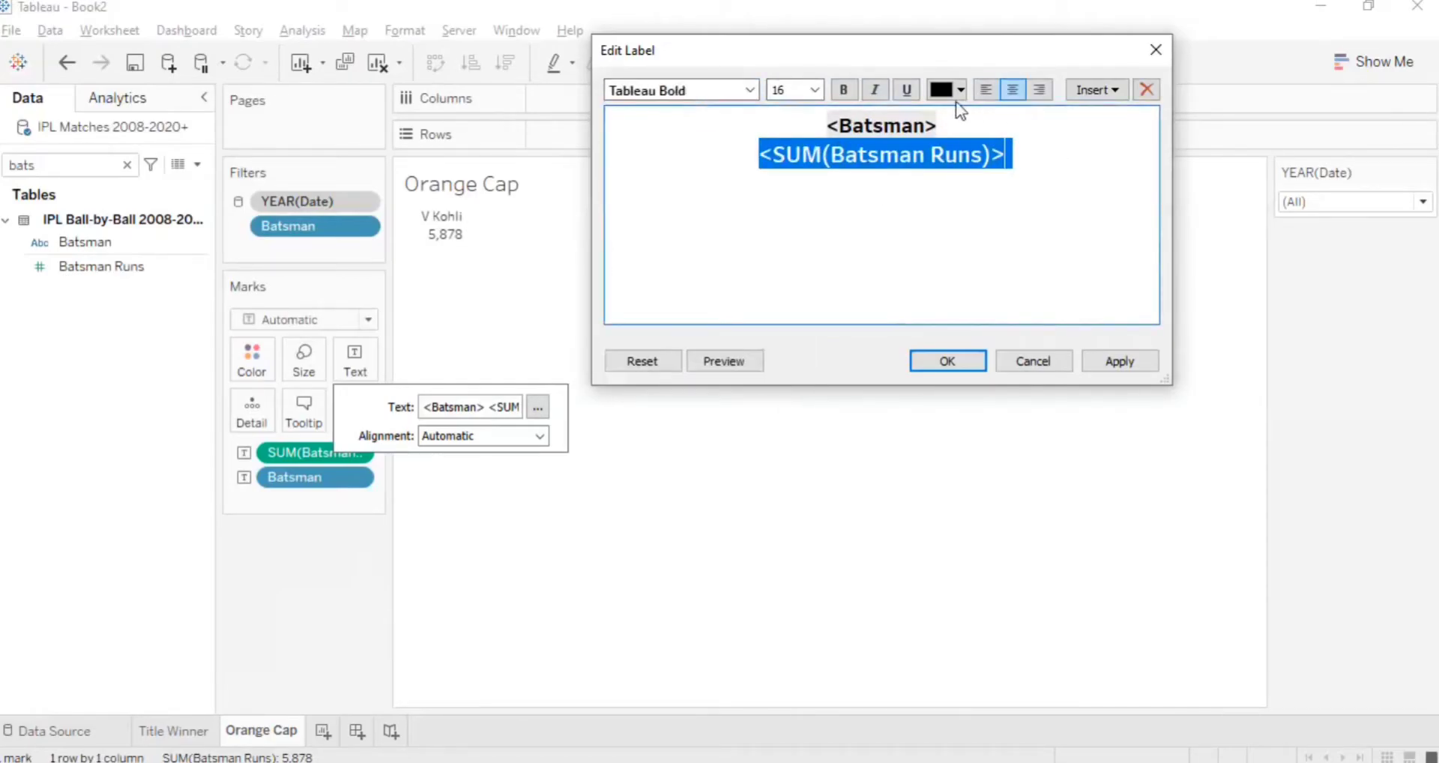
click(960, 90)
click(945, 219)
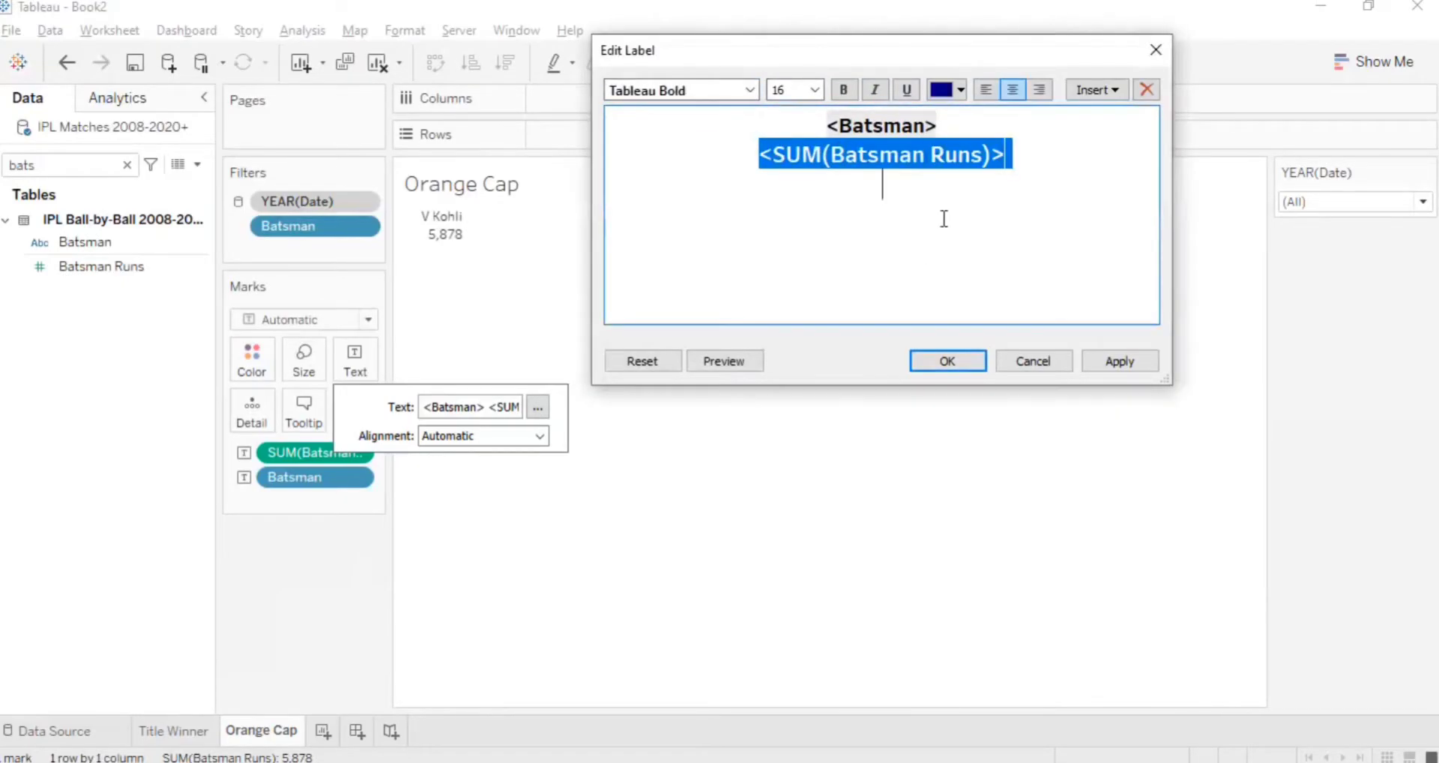
click(1119, 360)
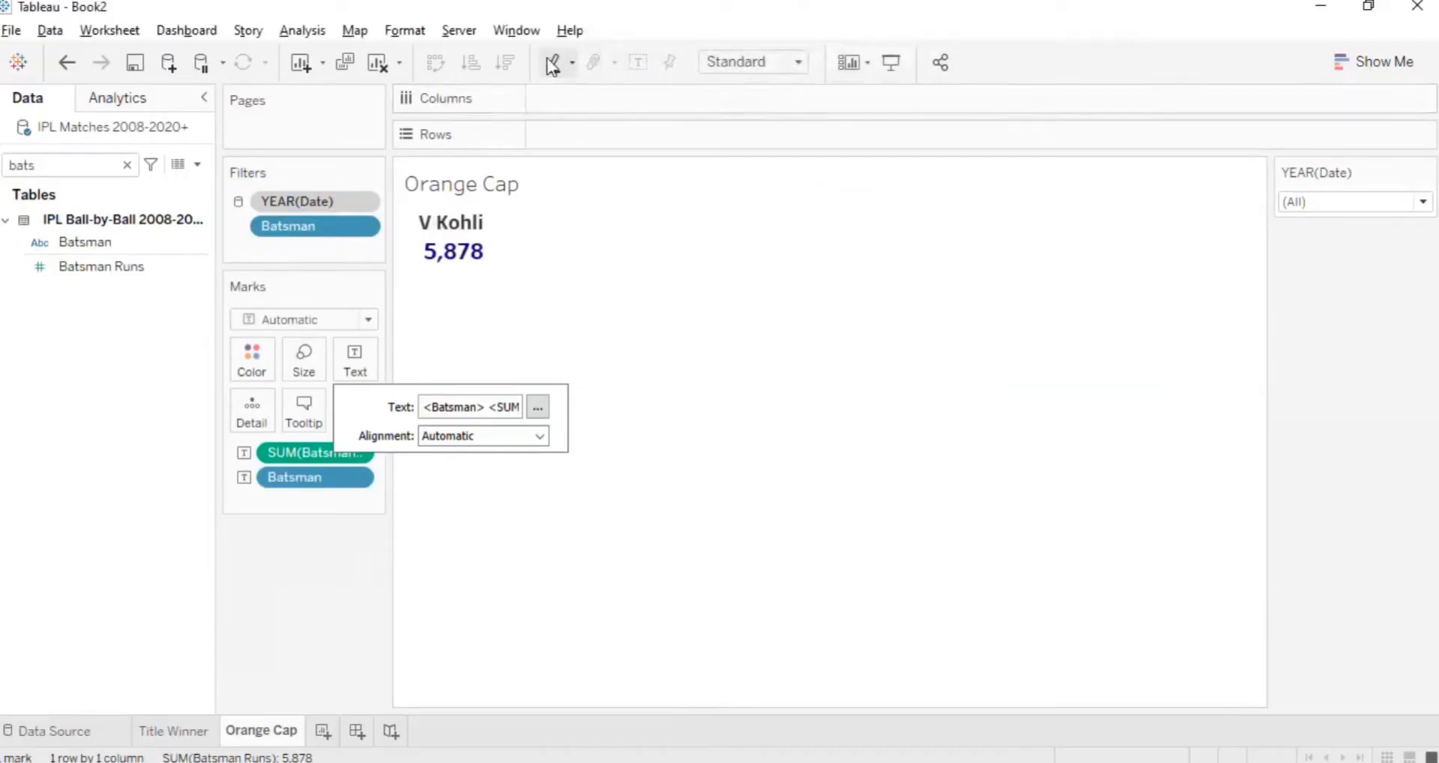
- Fit the Orange Cap sheet to Entire View and centre its text label horizontally
click(758, 61)
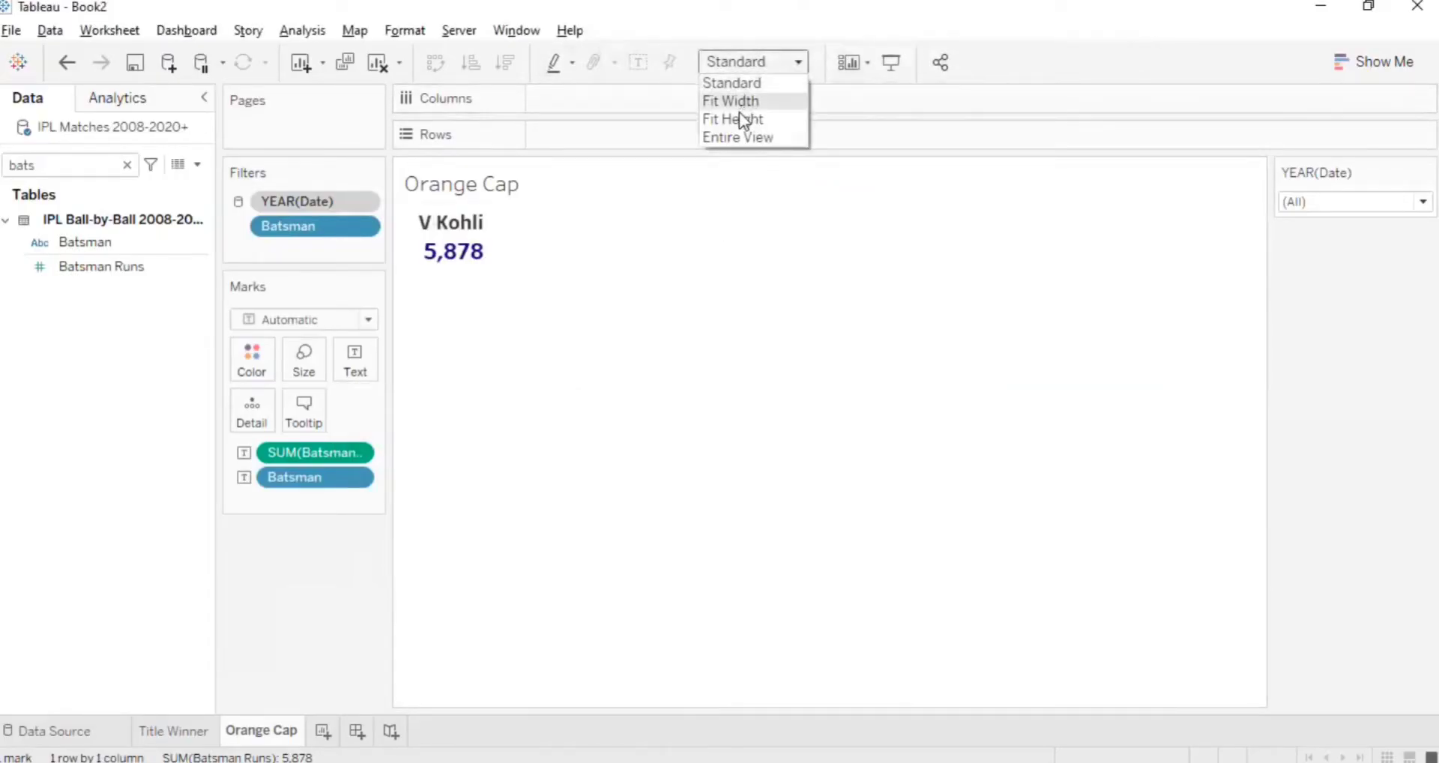
click(738, 138)
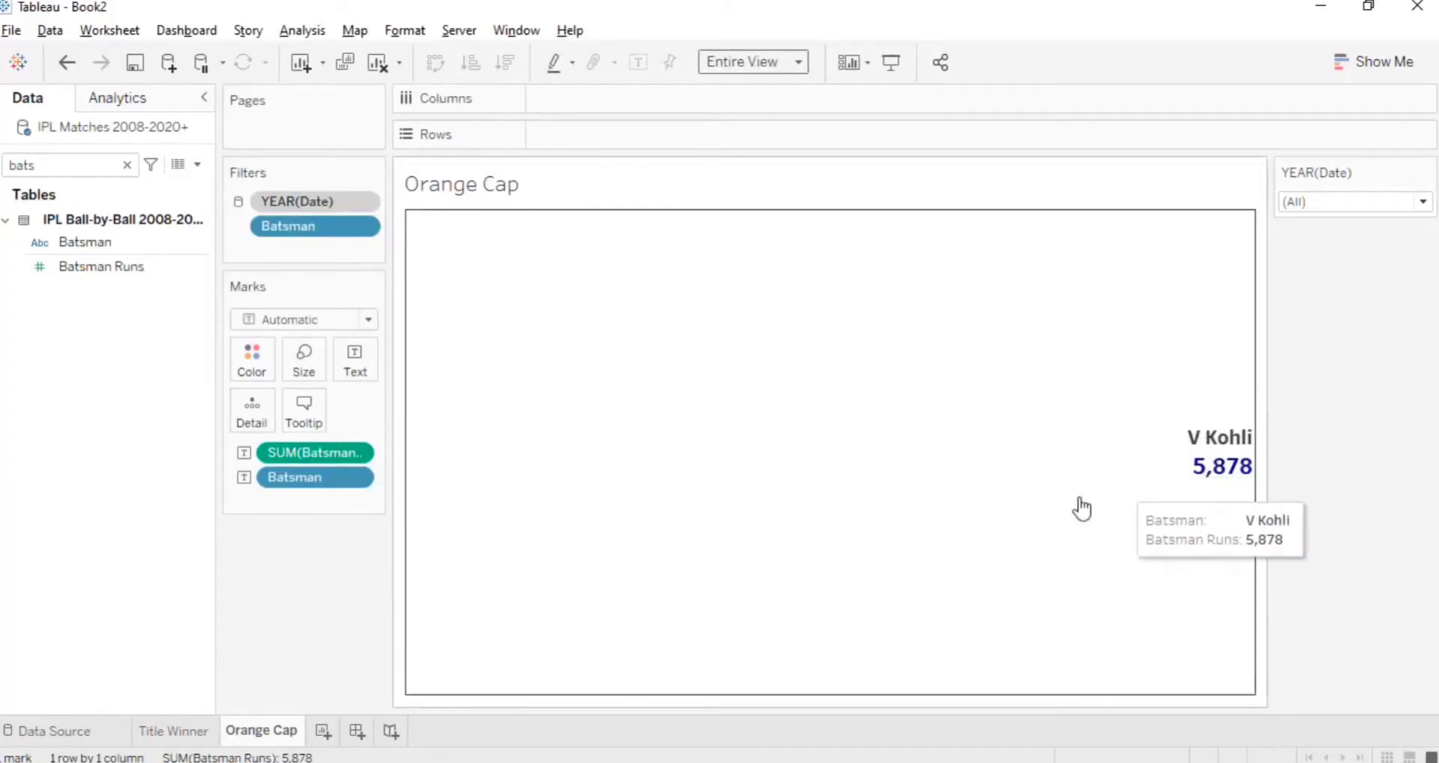
click(356, 366)
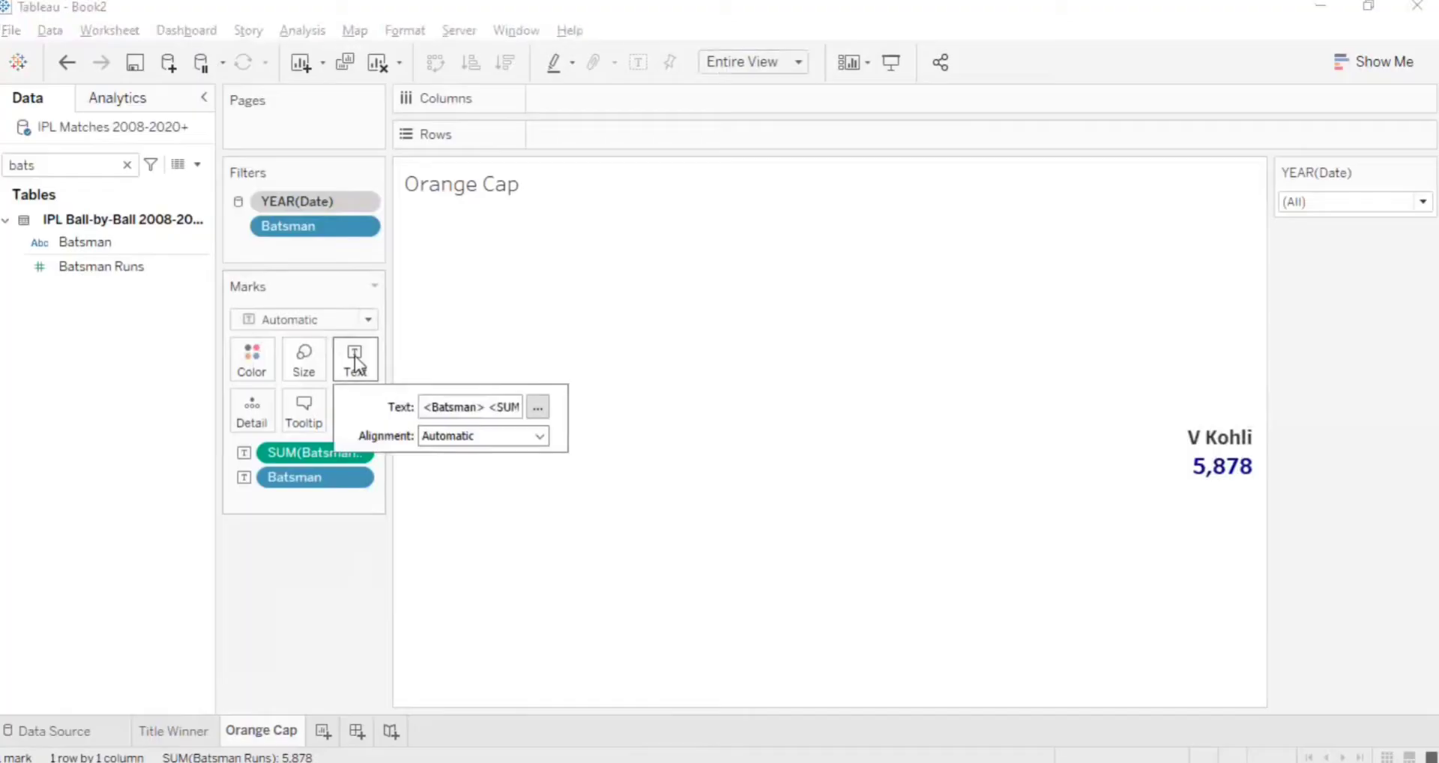
click(537, 407)
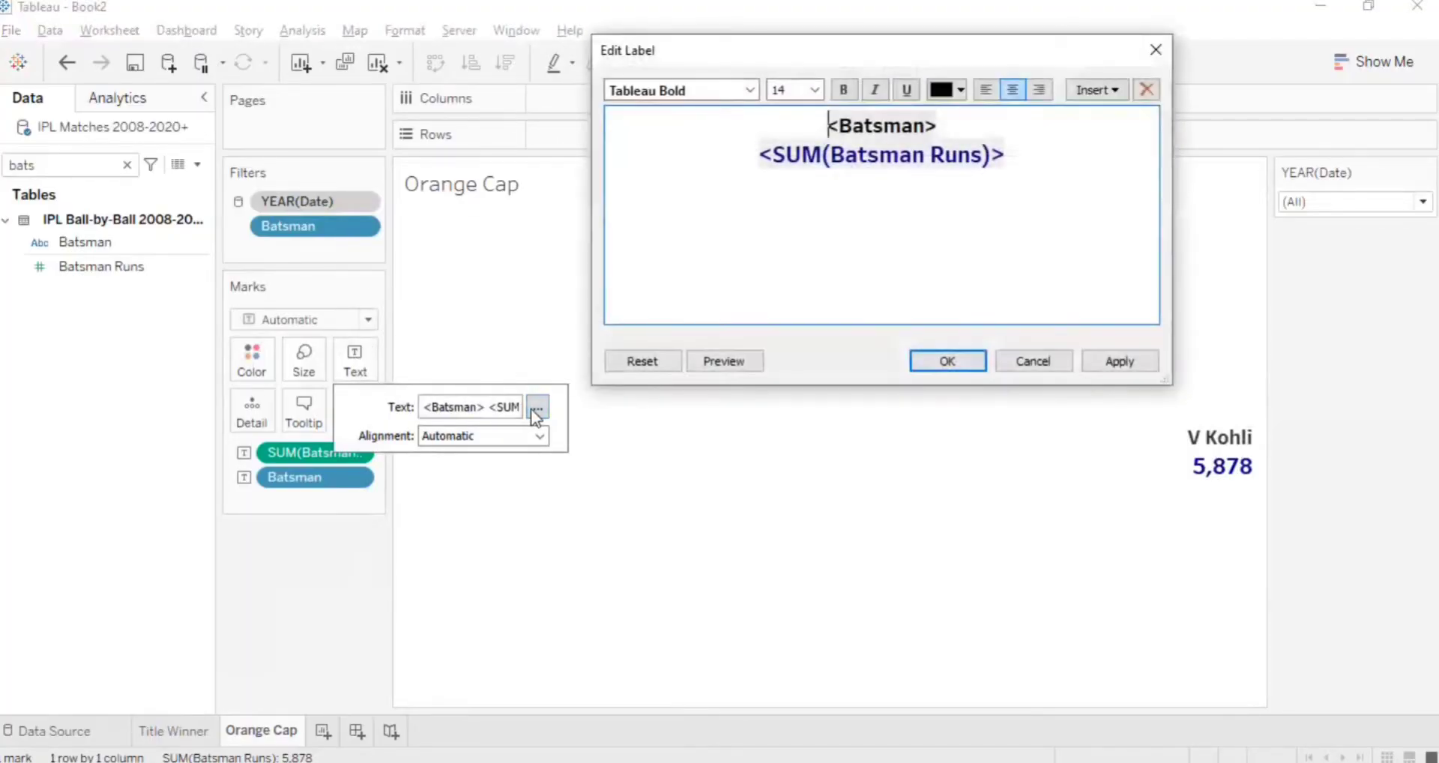
click(1100, 361)
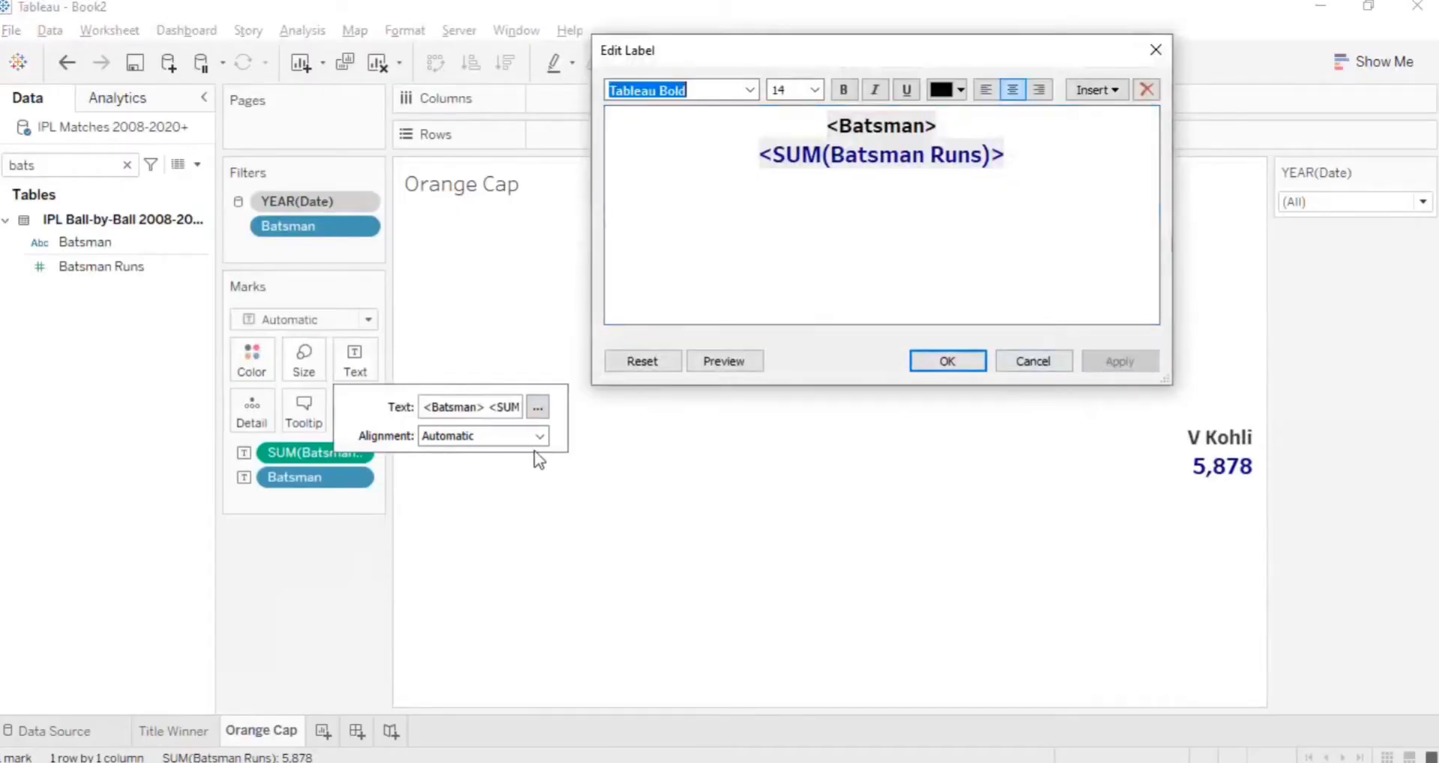
click(965, 359)
click(472, 442)
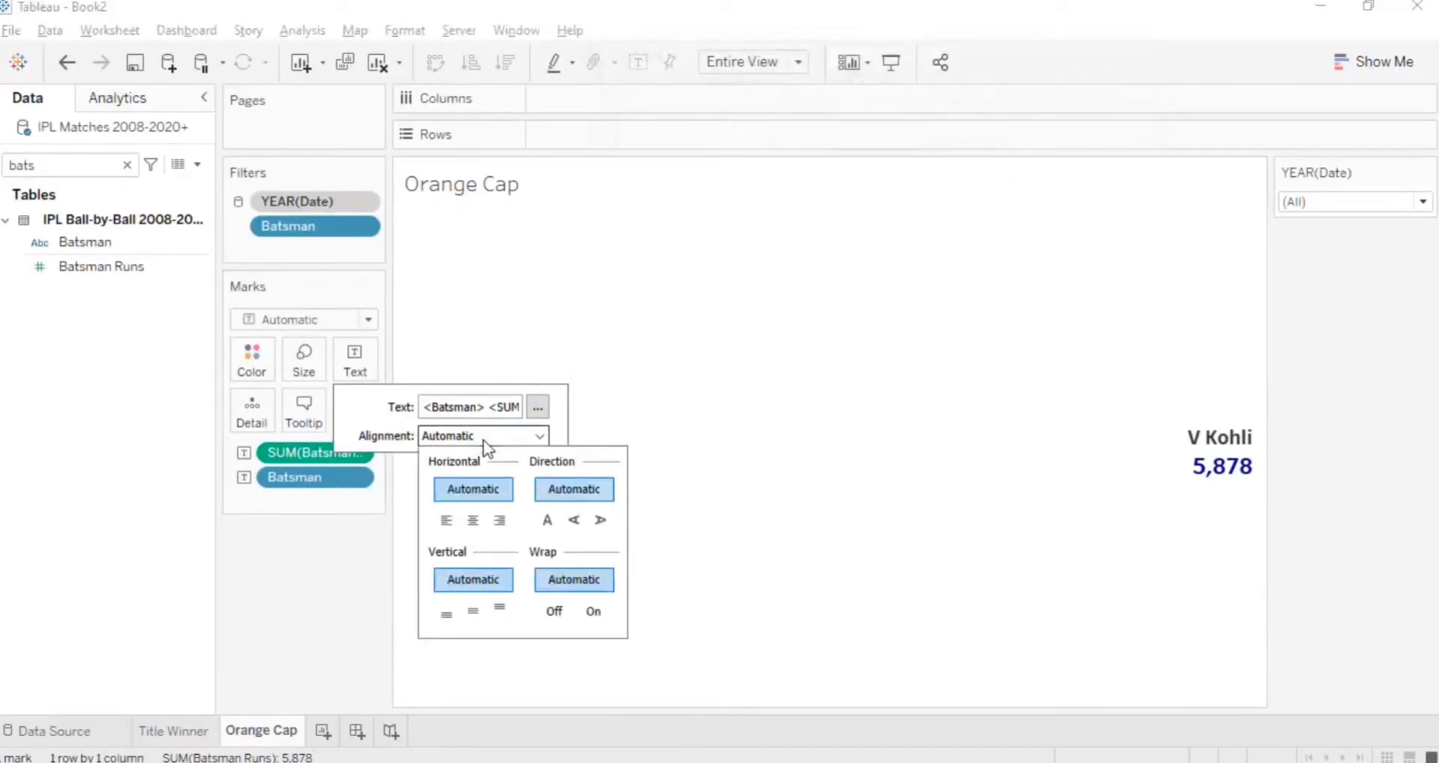
click(473, 524)
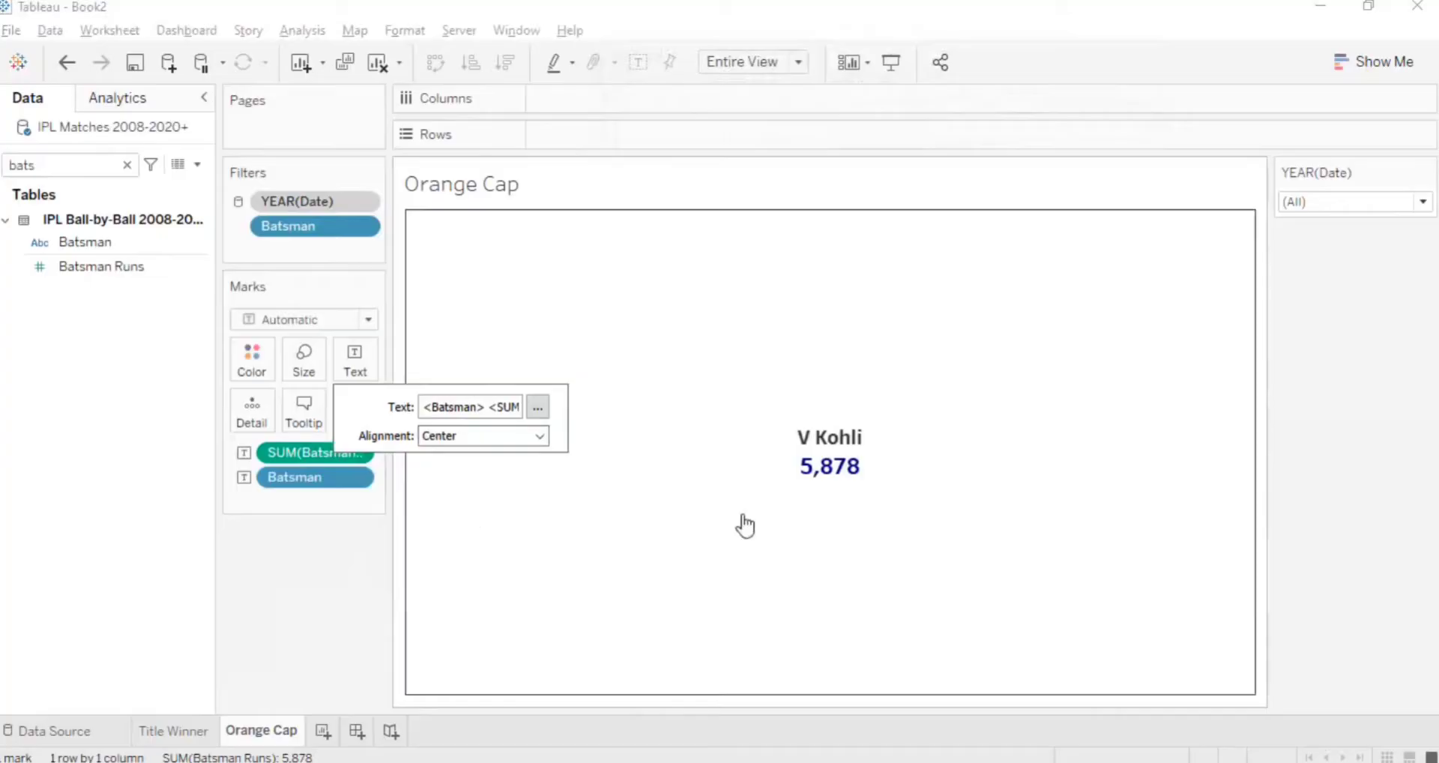
click(1355, 405)
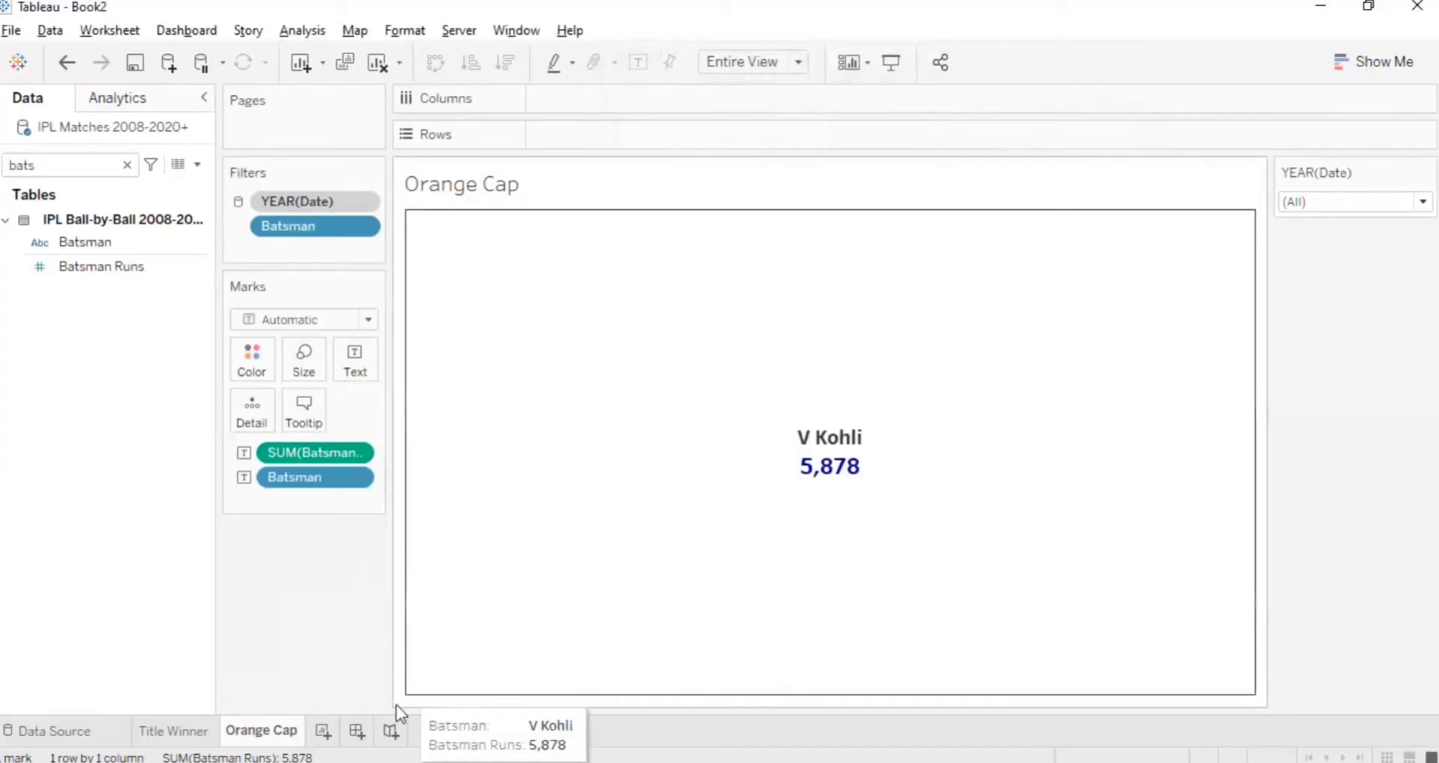
- Try to carry the Title Winner sheet's formatting over to the Orange Cap sheet by copying and pasting it
double_click(480, 196)
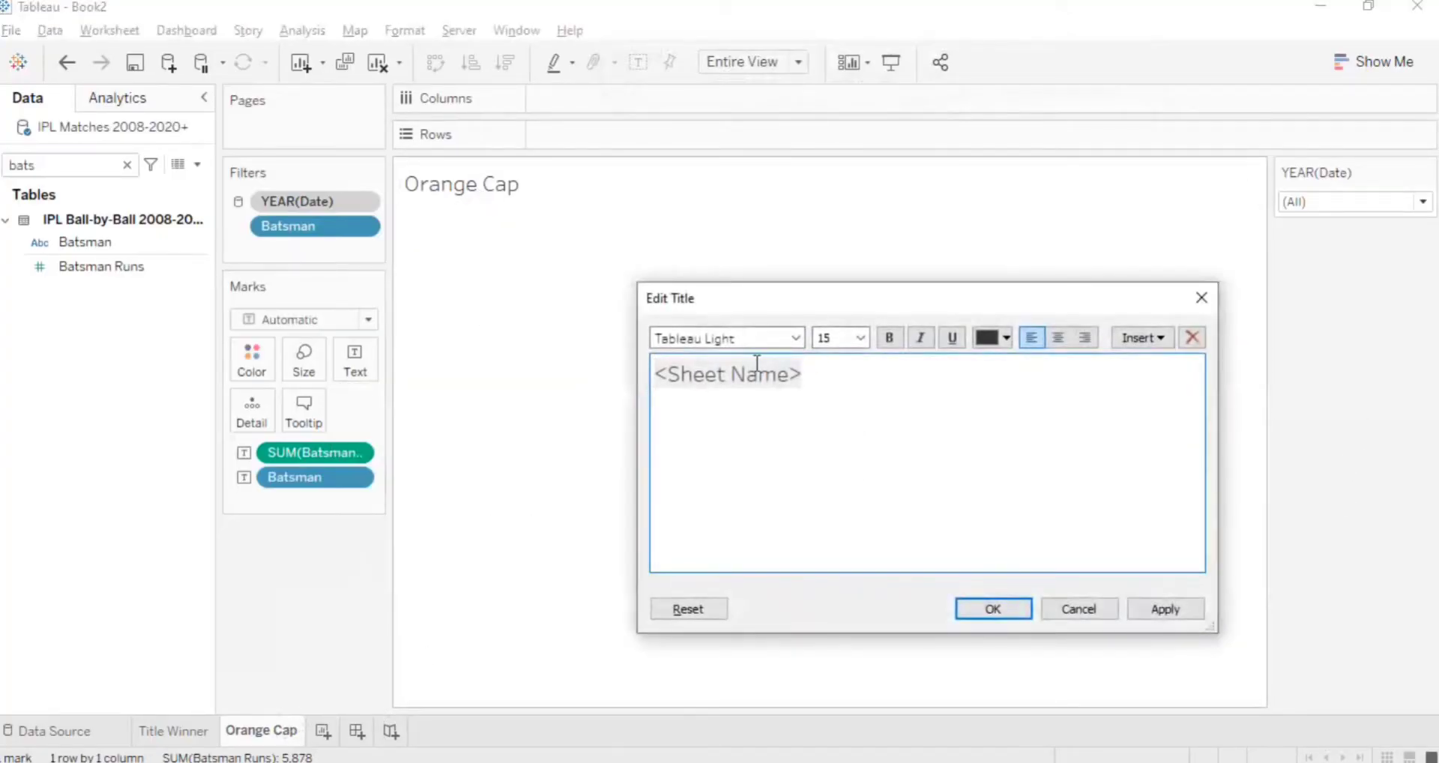
click(1192, 302)
click(172, 729)
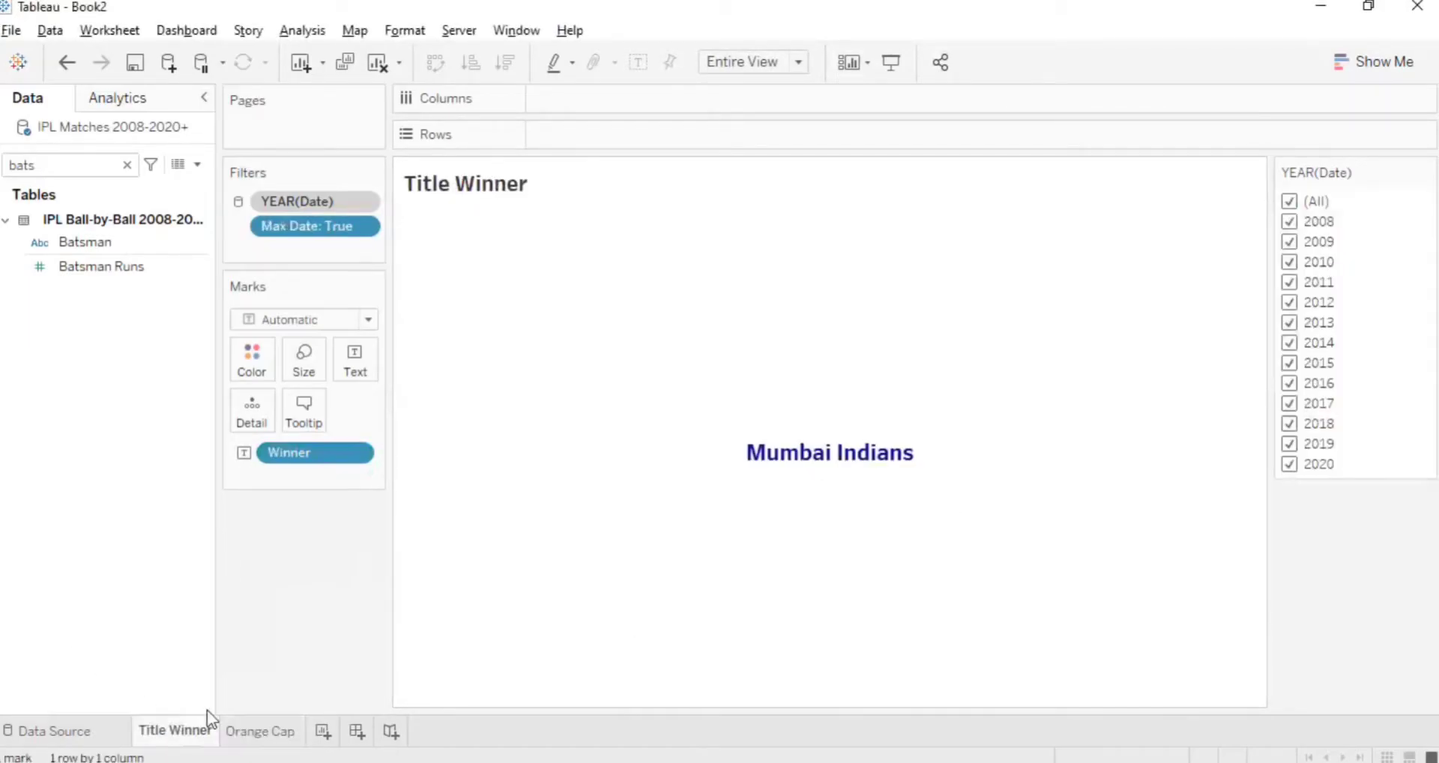
right_click(170, 741)
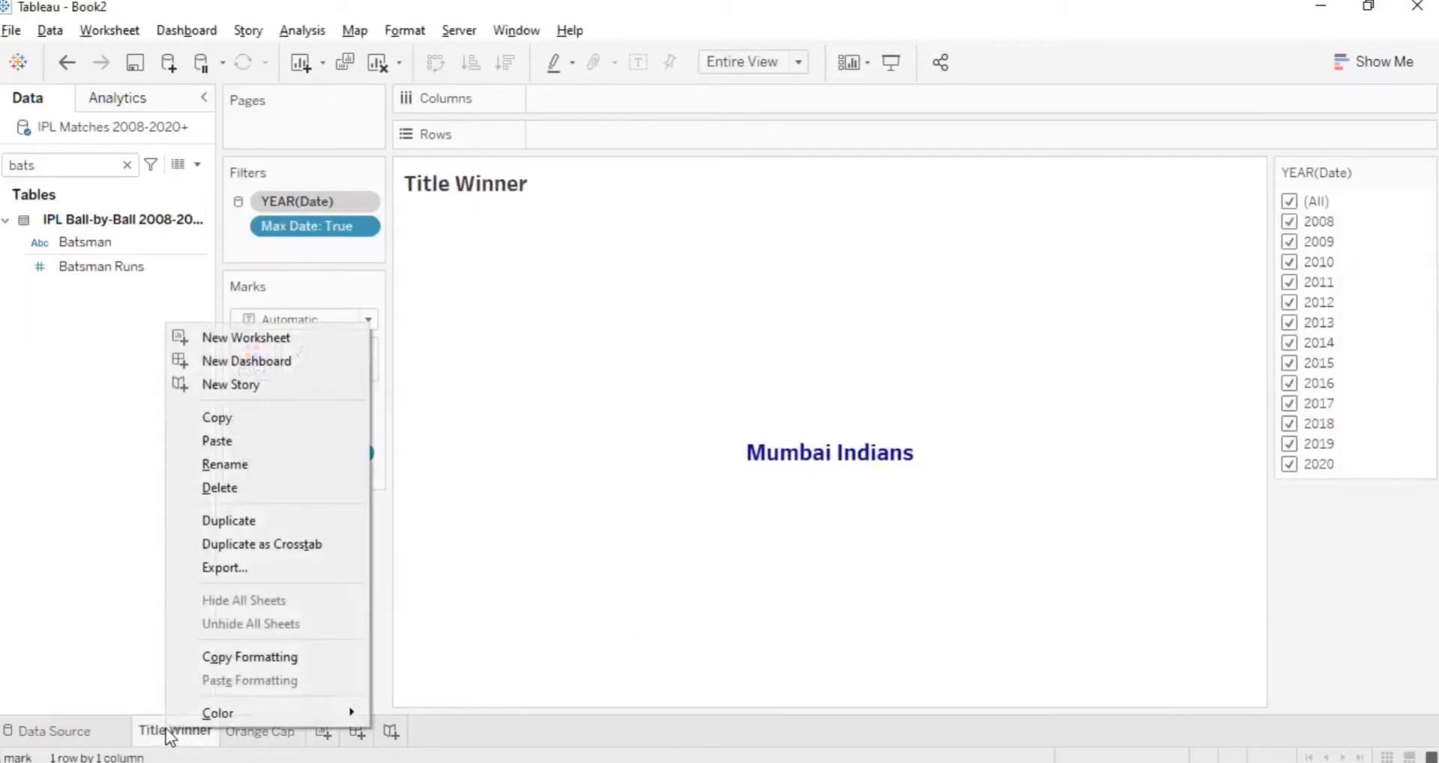
click(213, 654)
click(235, 736)
right_click(235, 738)
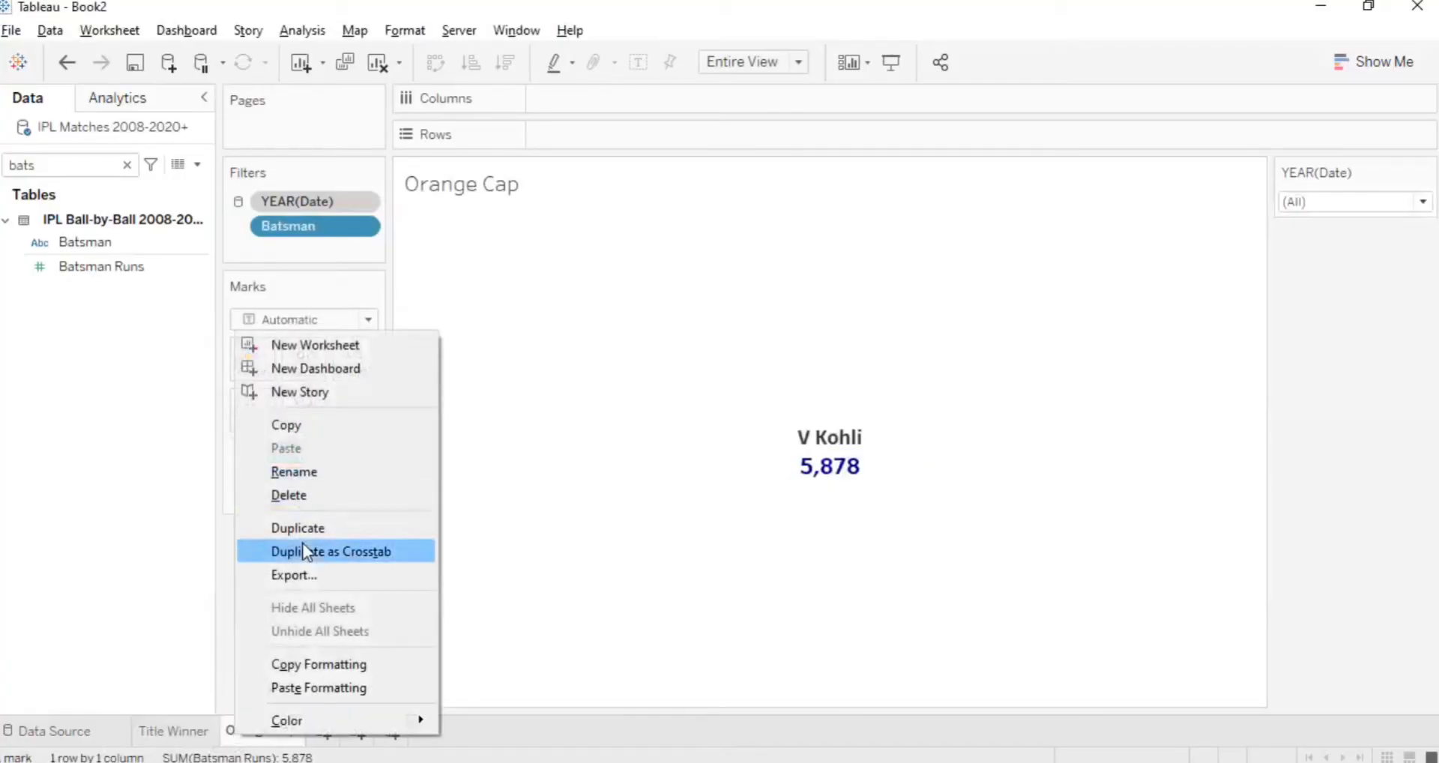
click(315, 687)
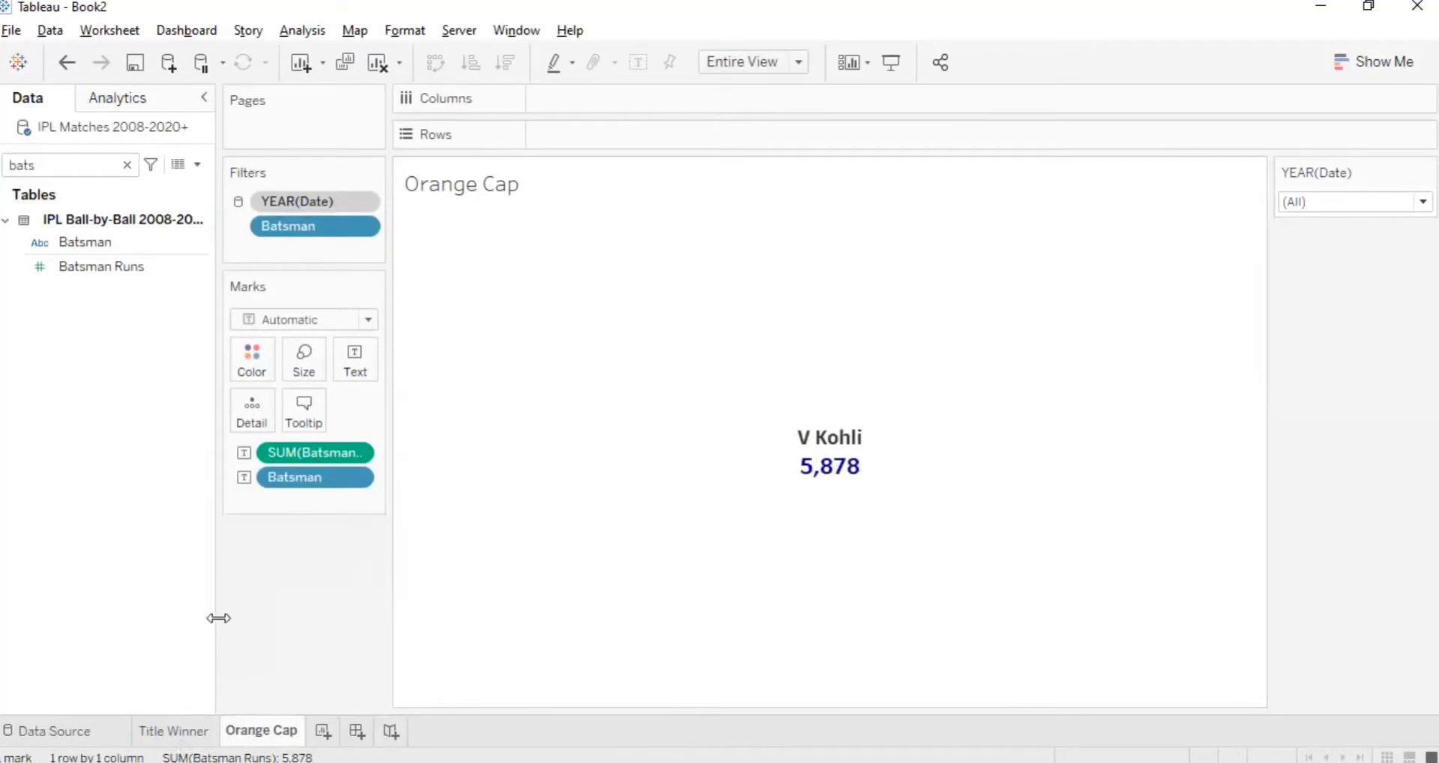
- Check which font and size the Title Winner sheet's title uses, leaving the title as it is
mouse_move(196, 738)
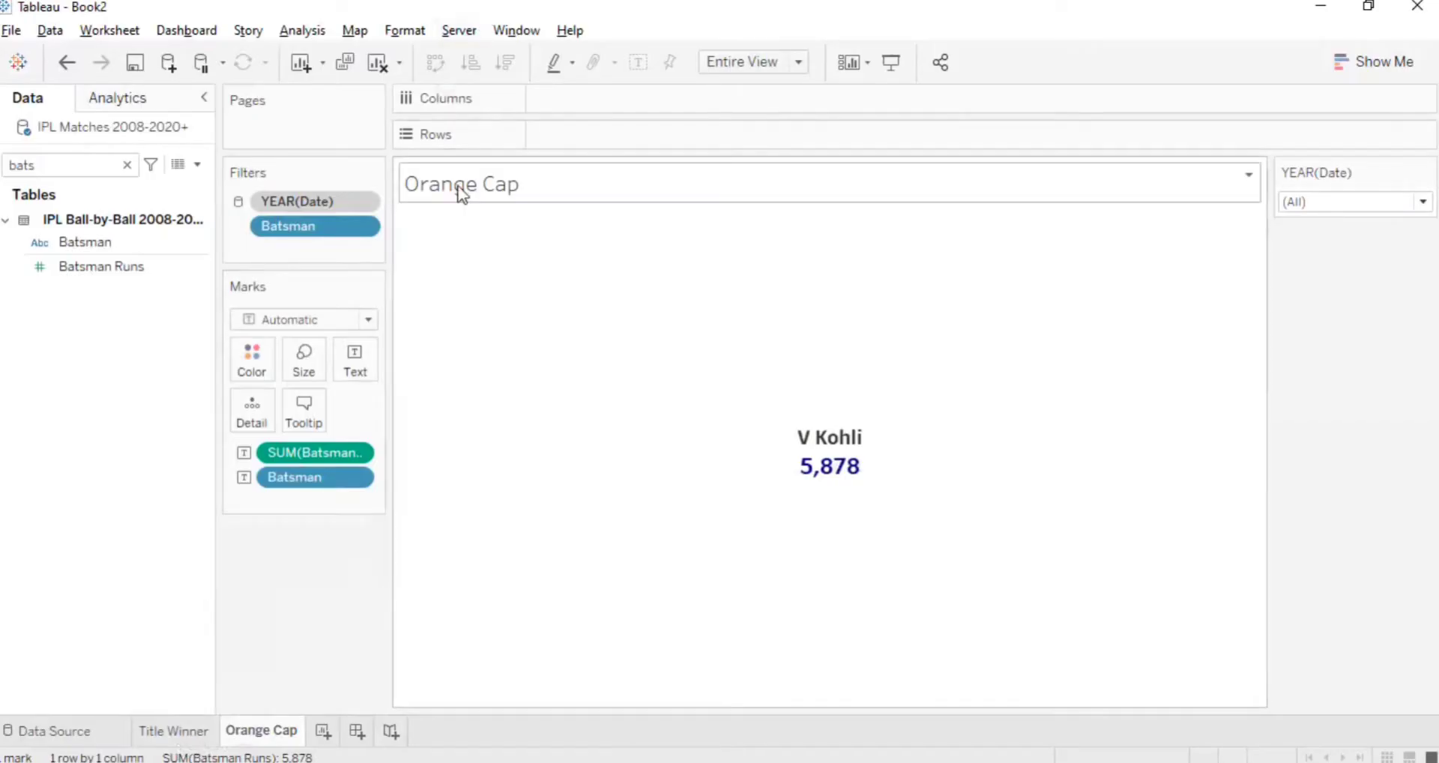
click(174, 731)
double_click(485, 201)
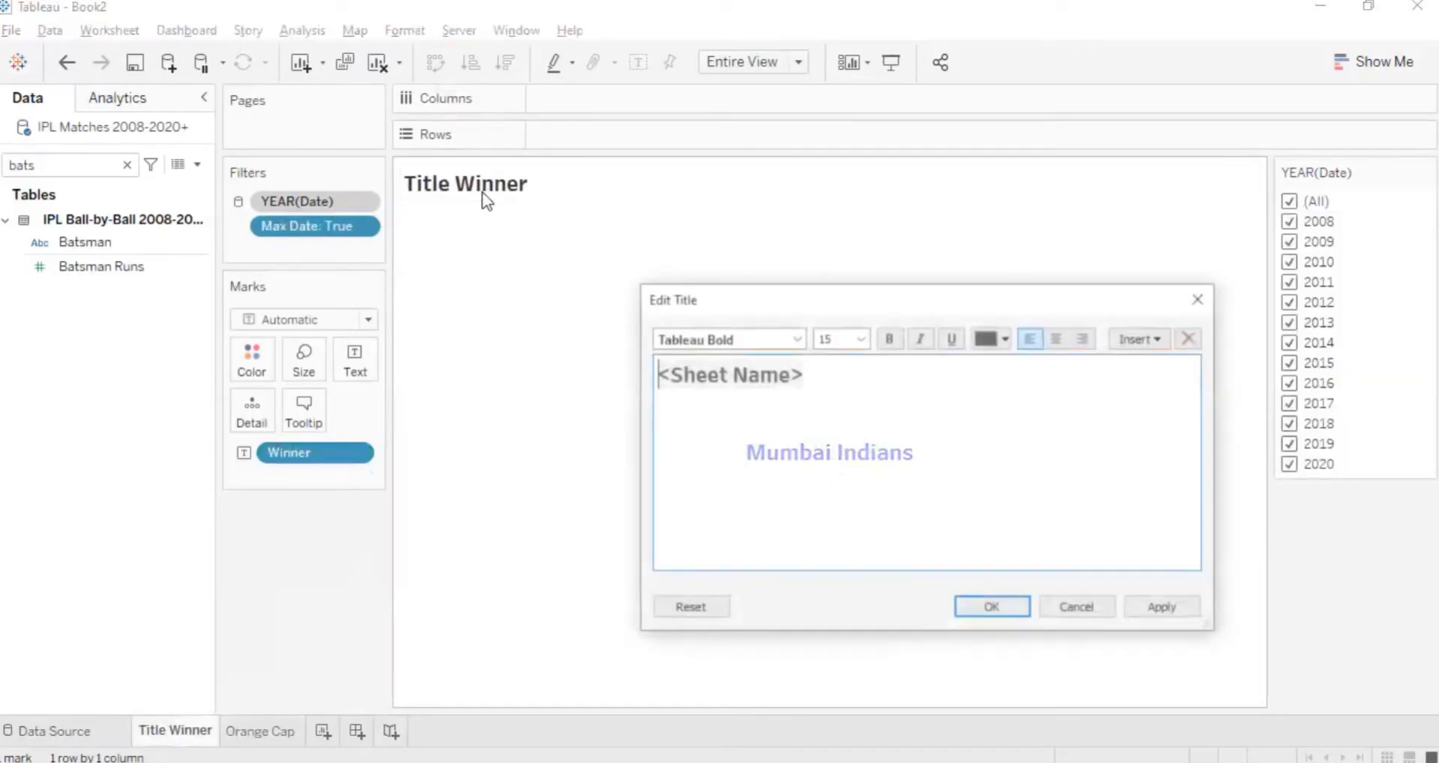
double_click(731, 378)
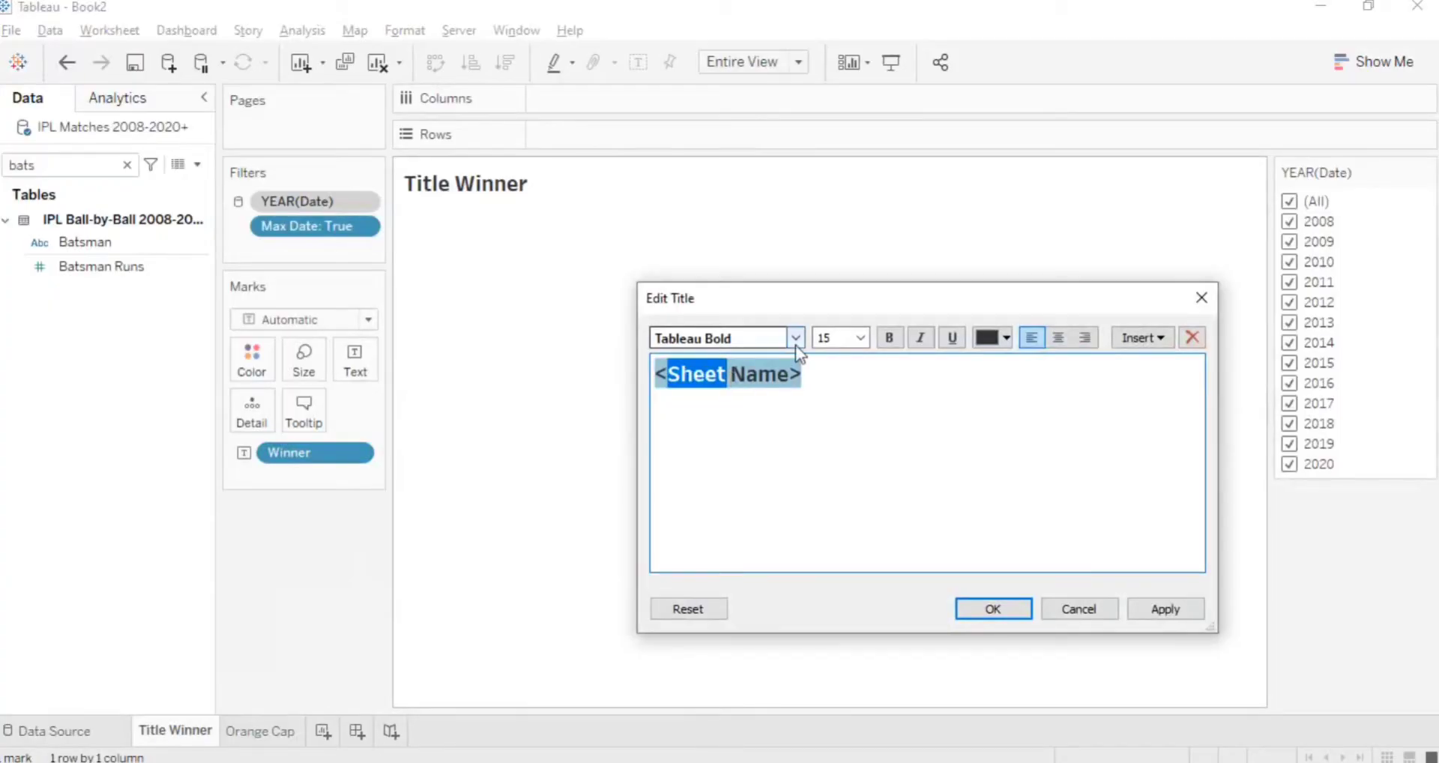
click(1201, 298)
- Set the Orange Cap sheet's title font to Tableau Bold and apply the title change
click(239, 731)
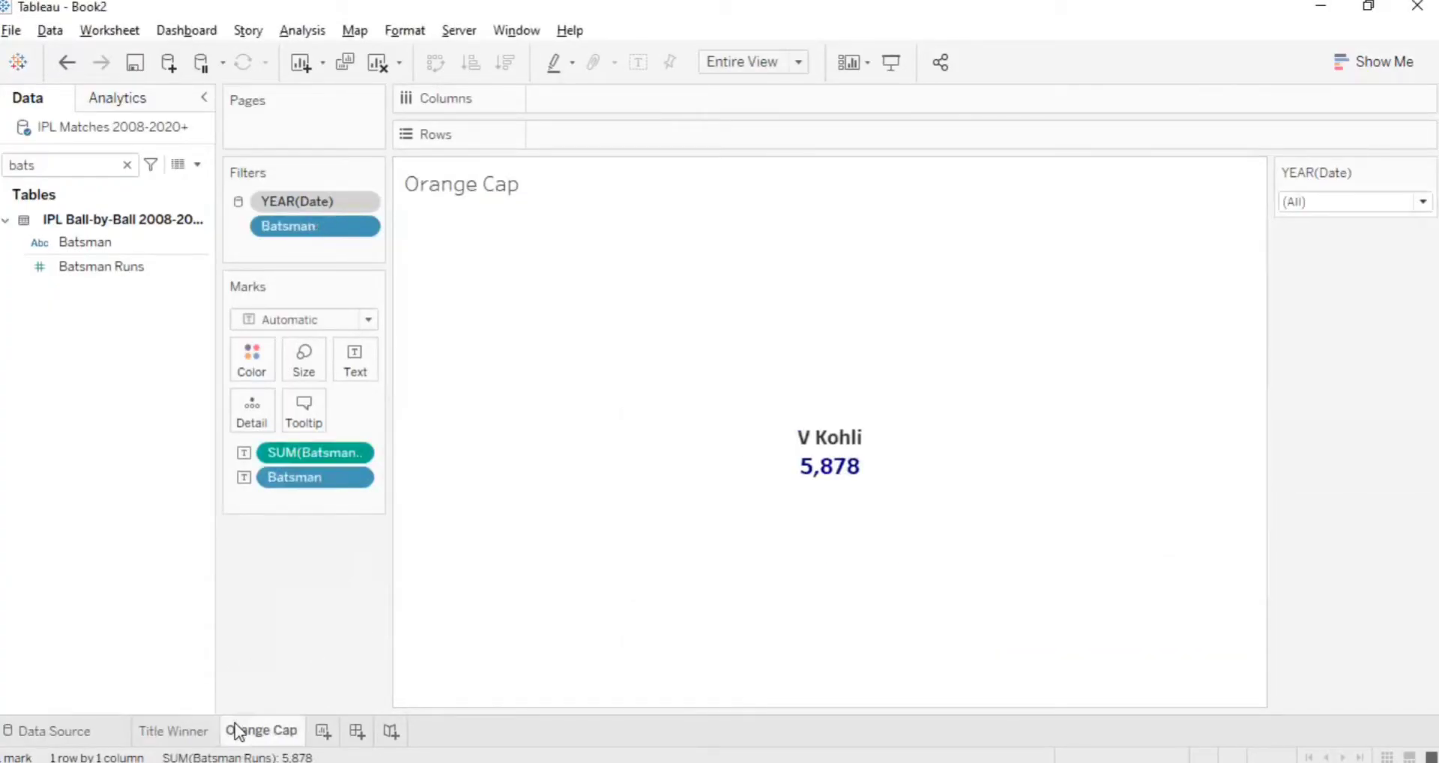
double_click(472, 193)
double_click(758, 375)
click(758, 375)
click(797, 338)
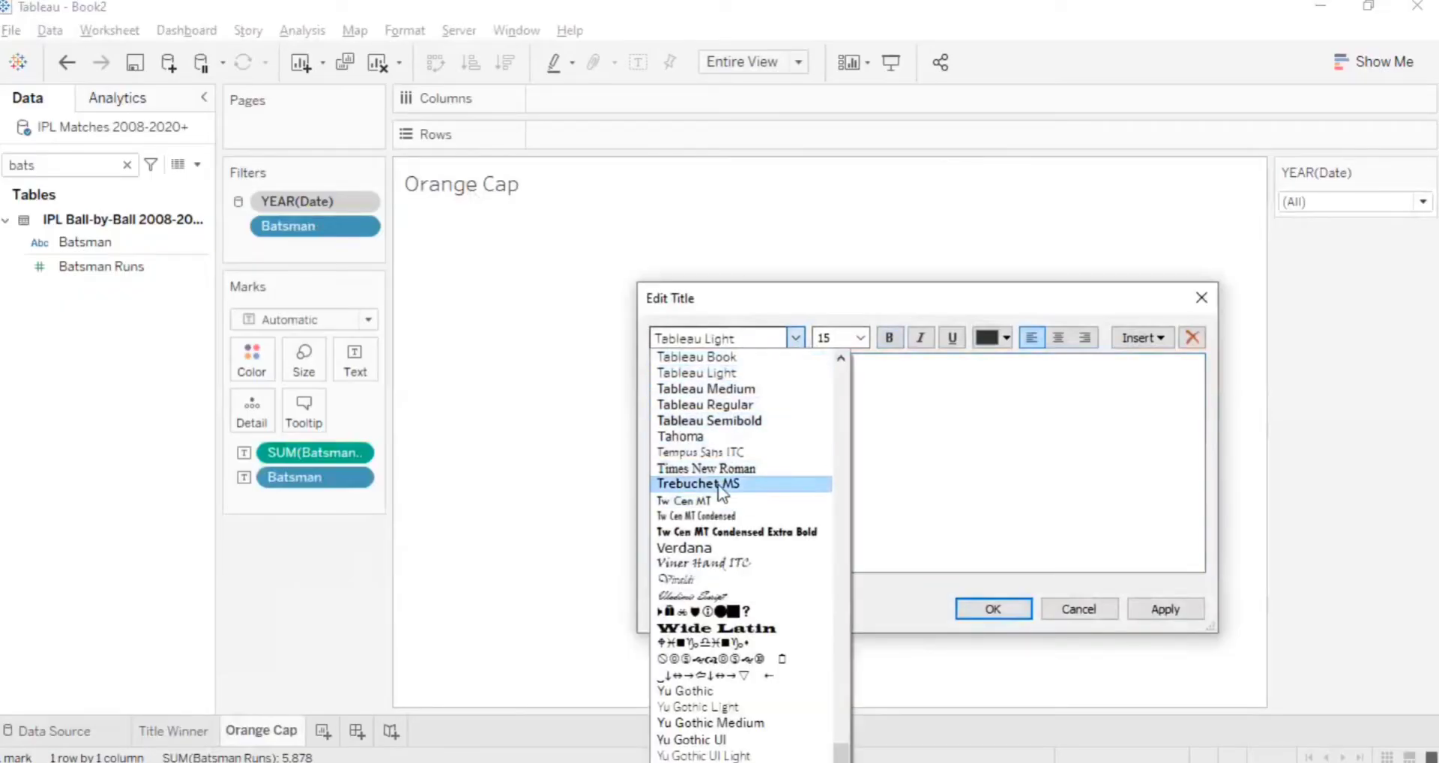
scroll(721, 491, up, 1)
click(697, 385)
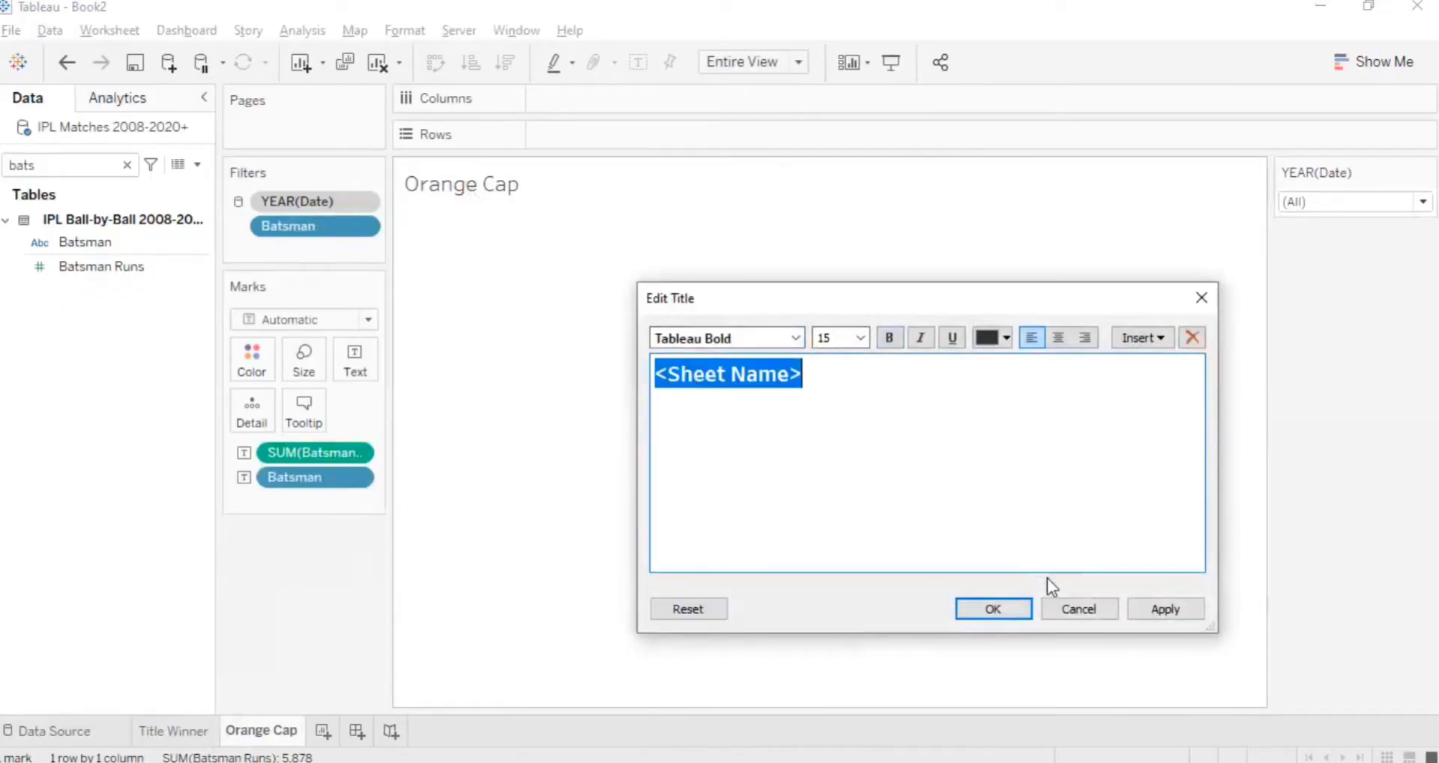
click(1151, 613)
click(994, 615)
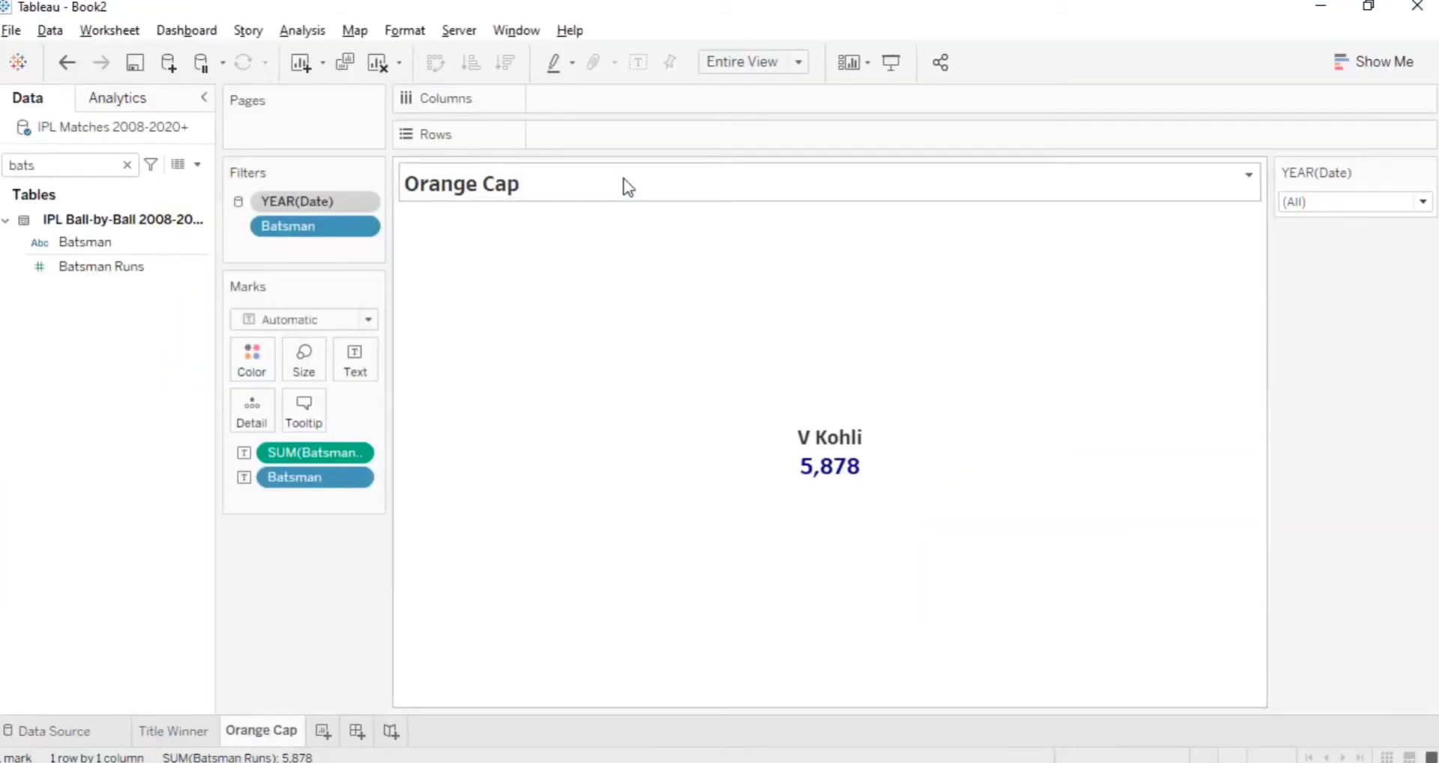
- Add a new worksheet and name it Purple Cap
click(325, 732)
double_click(319, 733)
text(P)
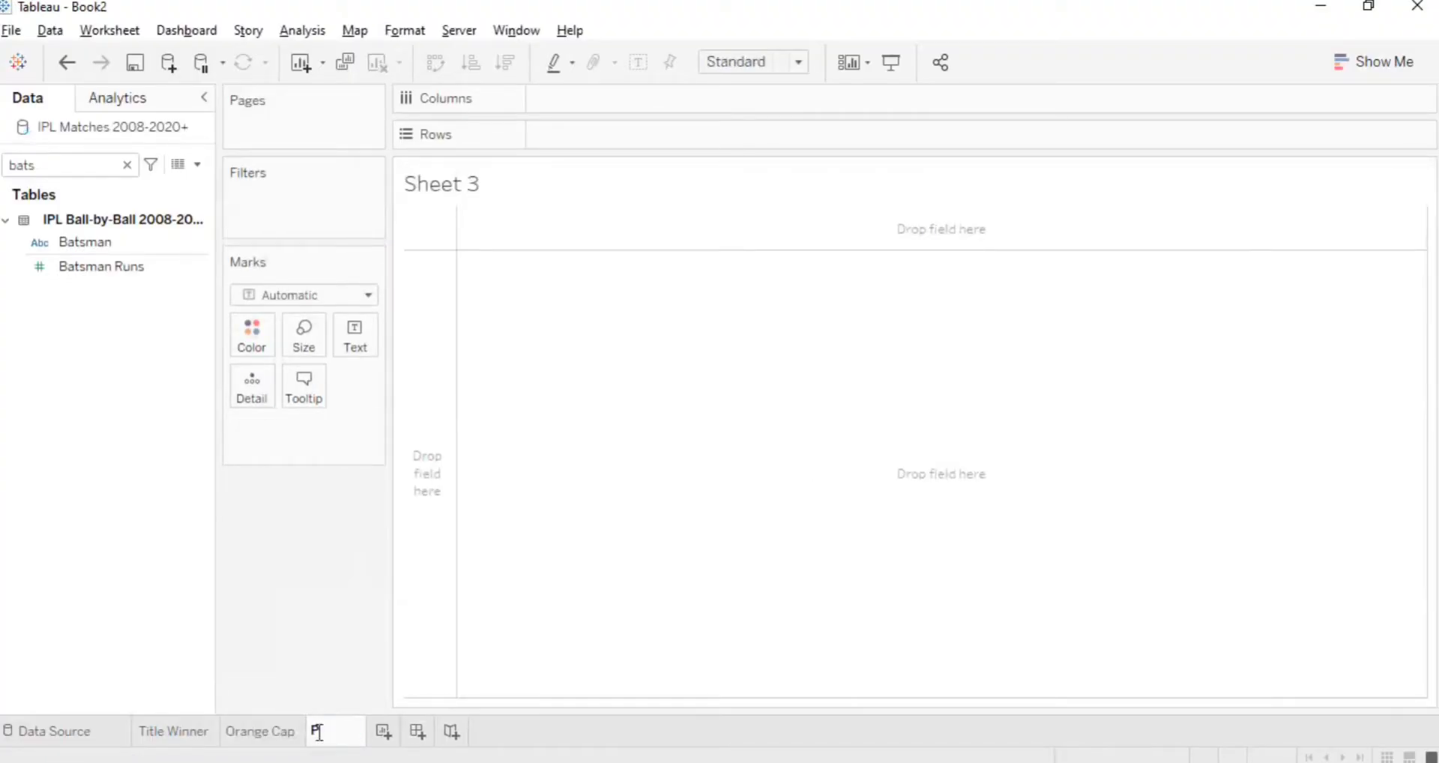
text(urple Cap)
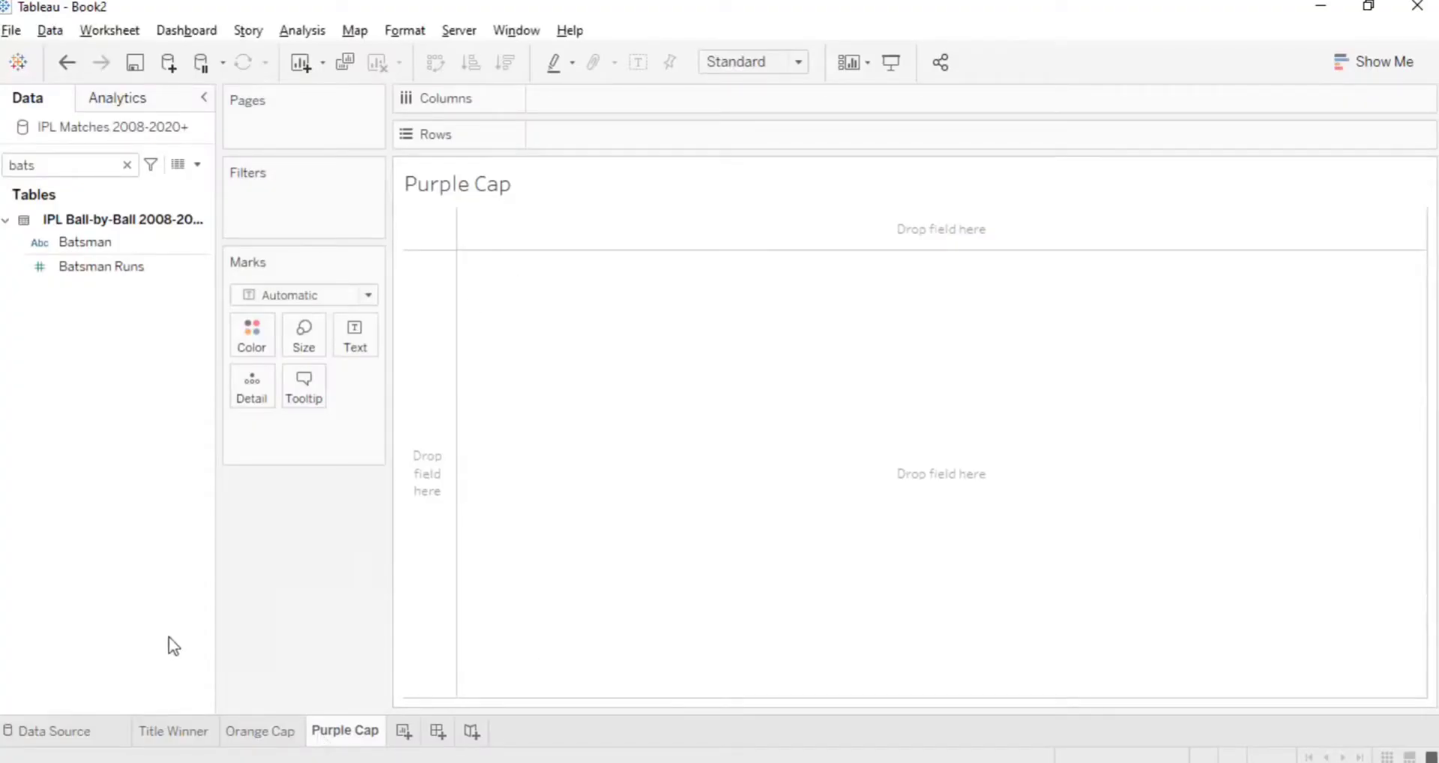
- Examine the Bowler, Is Wicket and Dismissal Kind columns of the ball-by-ball table in the data source
click(126, 165)
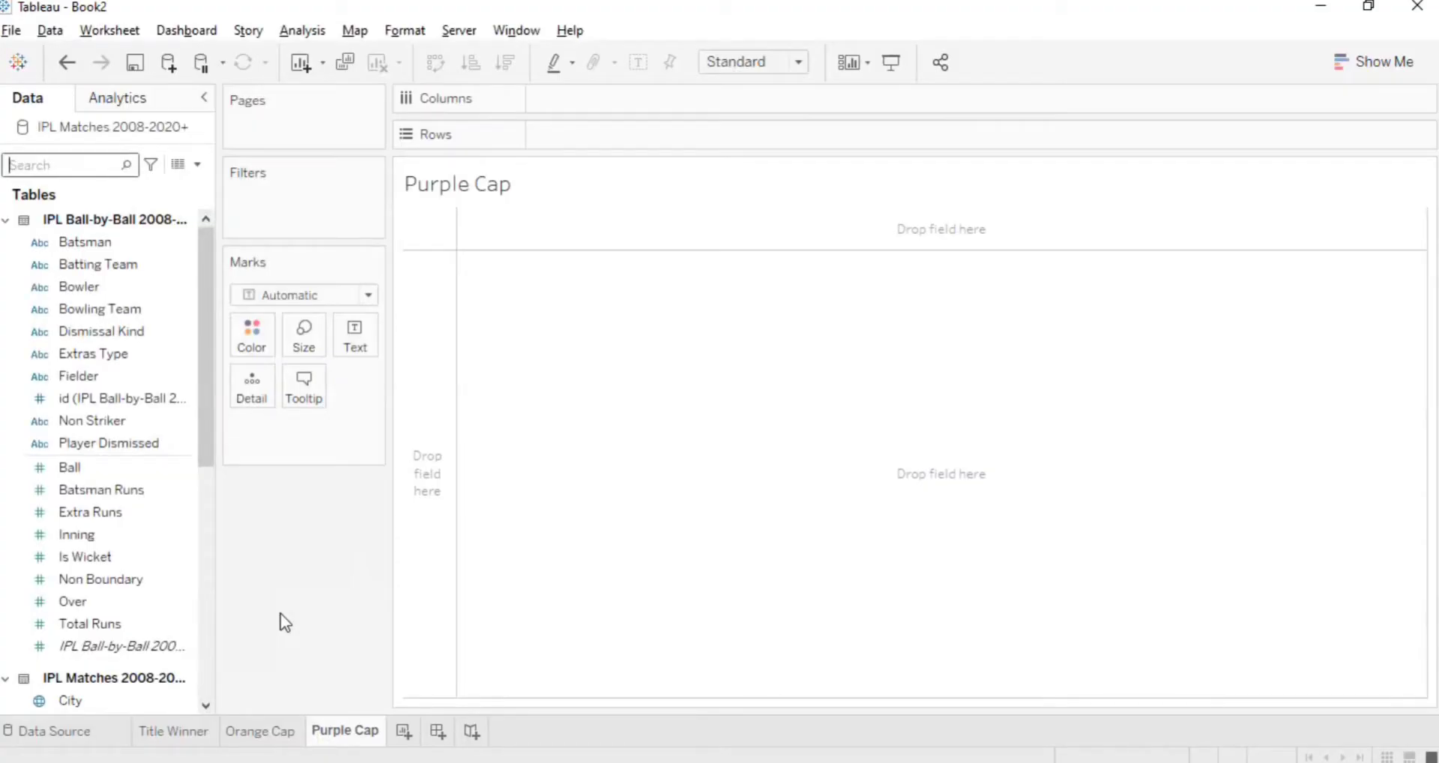
click(61, 730)
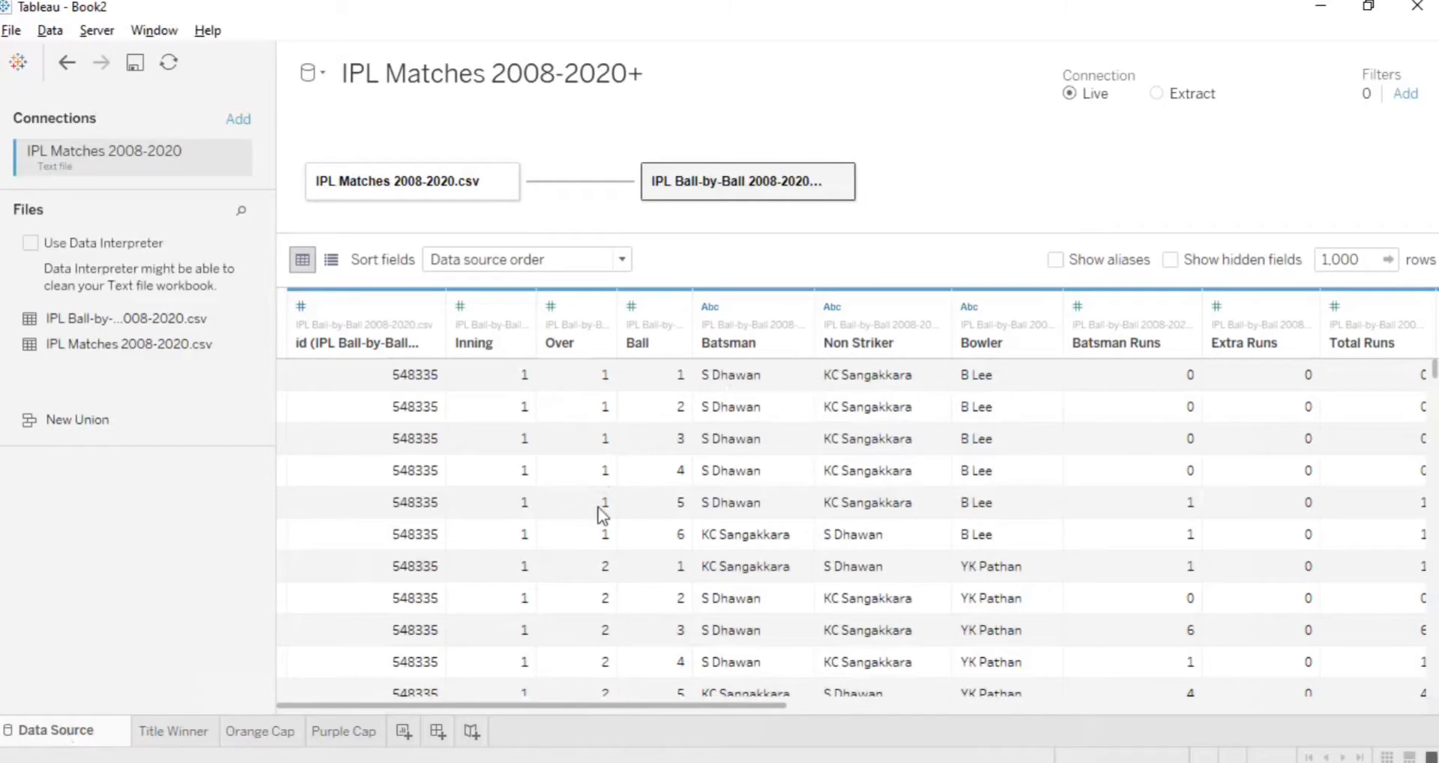
drag(698, 708, 861, 708)
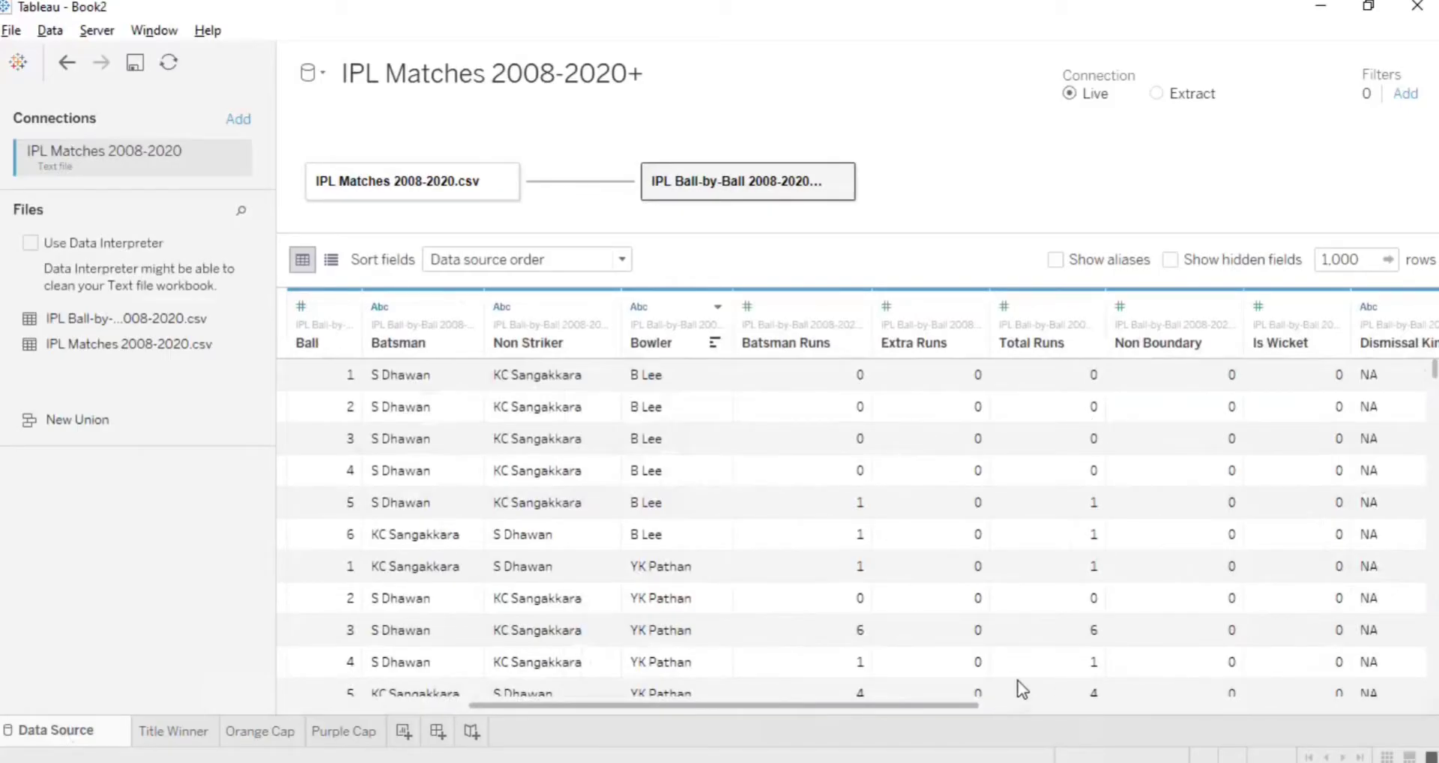
drag(952, 707, 987, 703)
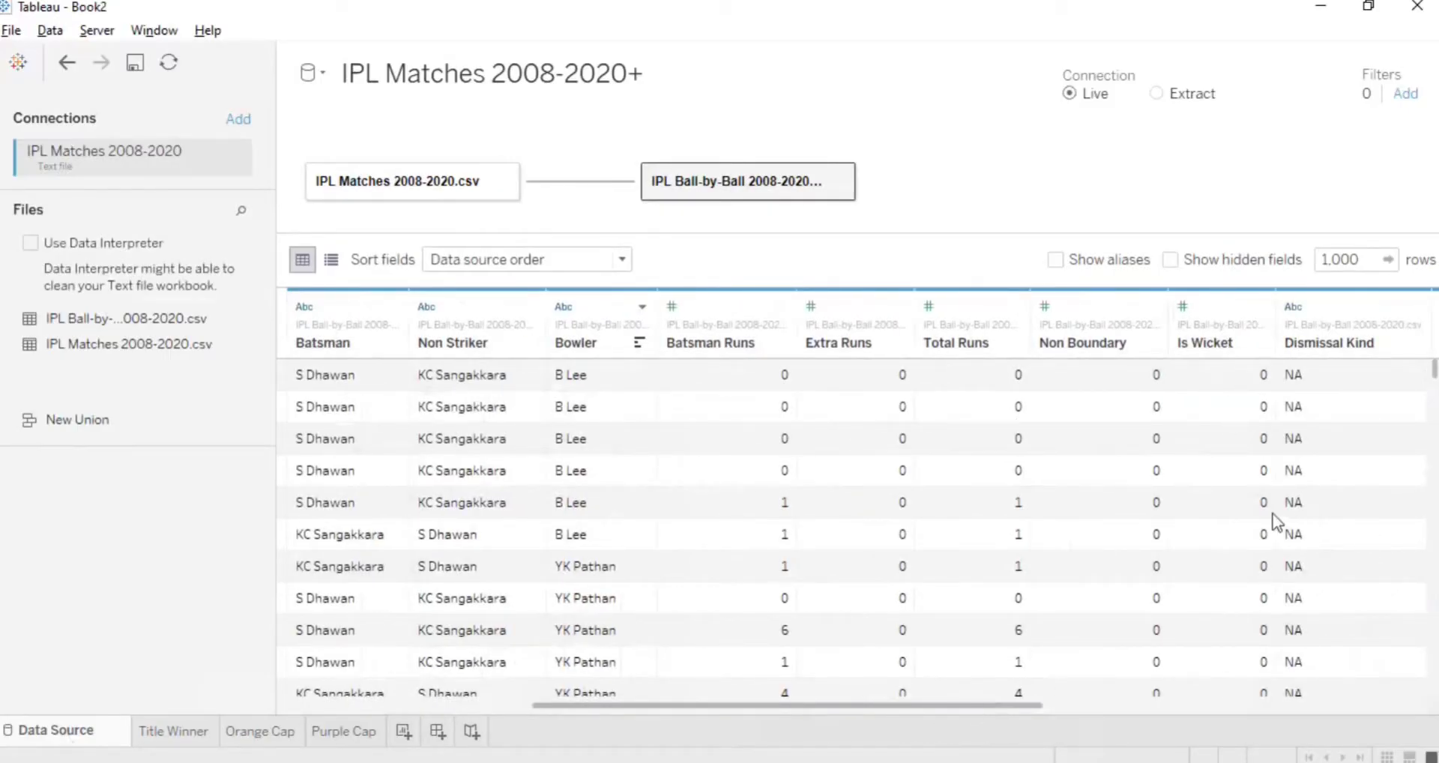
scroll(1262, 514, down, 1)
scroll(1236, 465, down, 10)
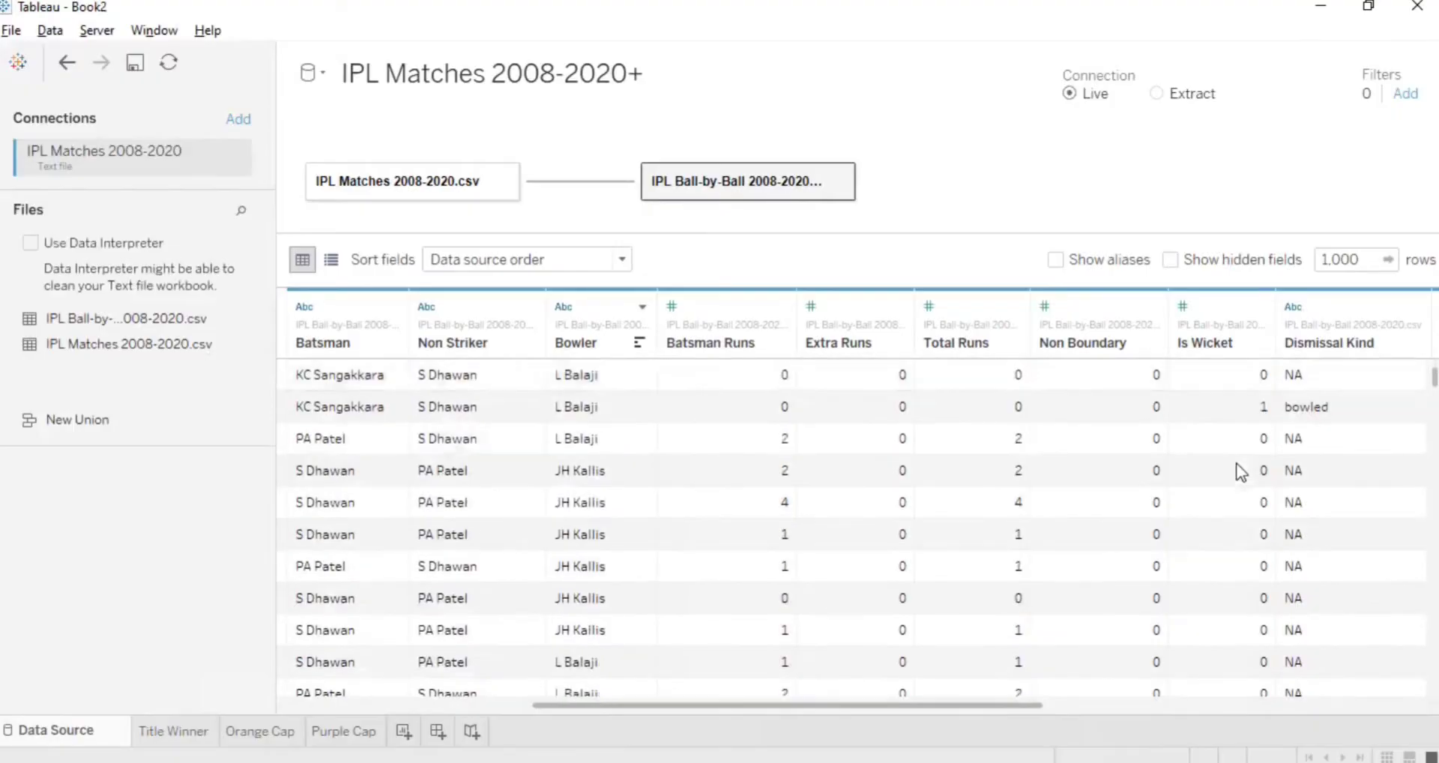
scroll(1241, 471, up, 2)
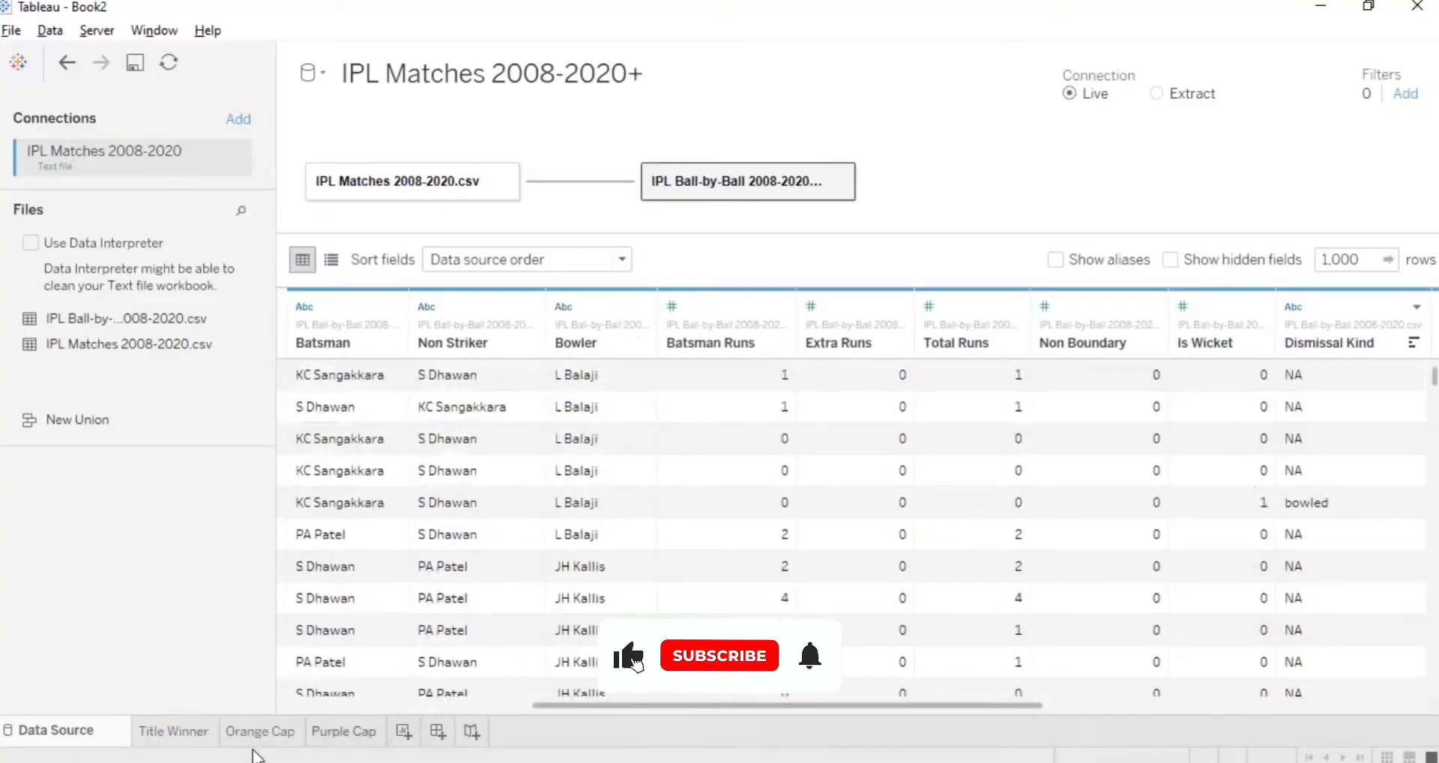
- Find the Dismissal Kind field from the Purple Cap sheet and review all its domain members in the field description
click(344, 734)
click(102, 163)
text(dis)
click(100, 240)
right_click(99, 239)
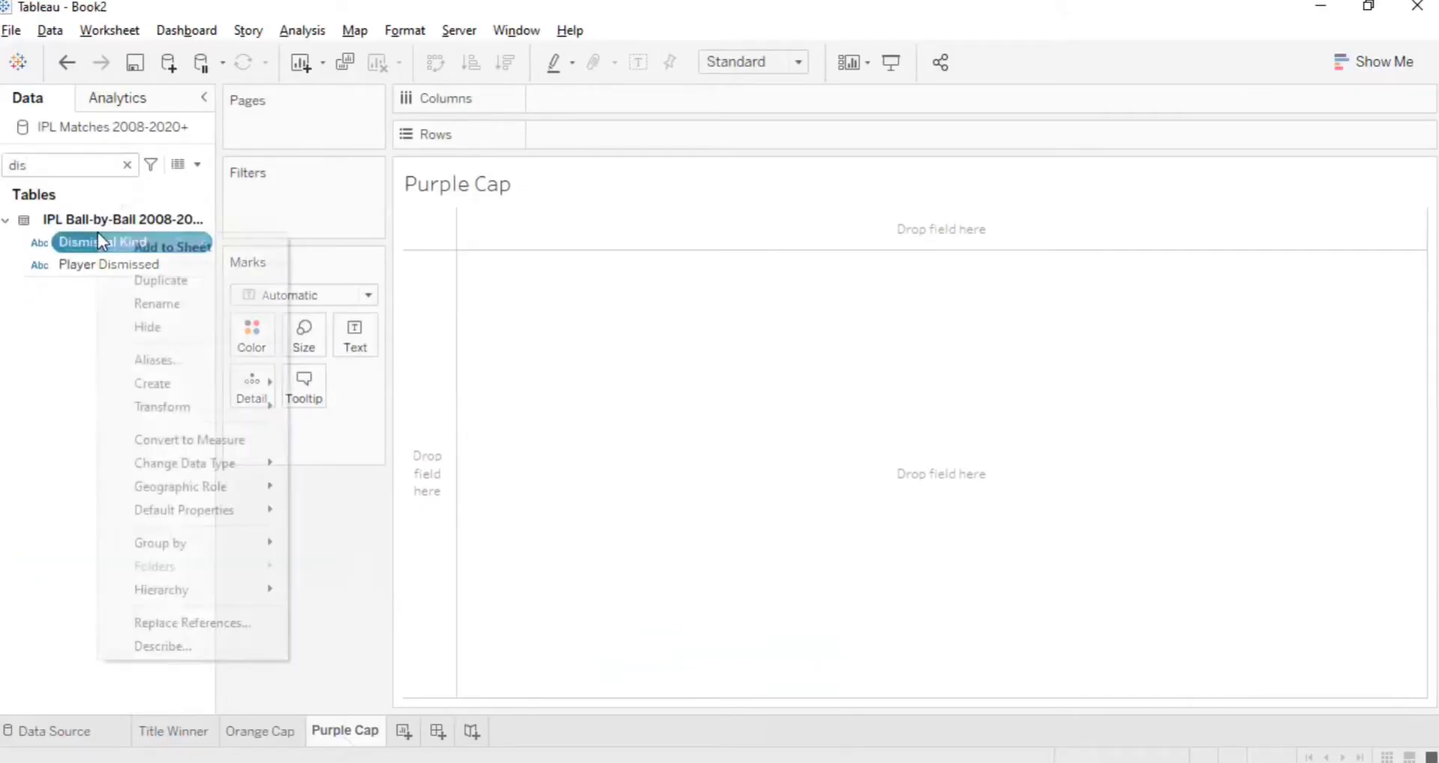
click(157, 644)
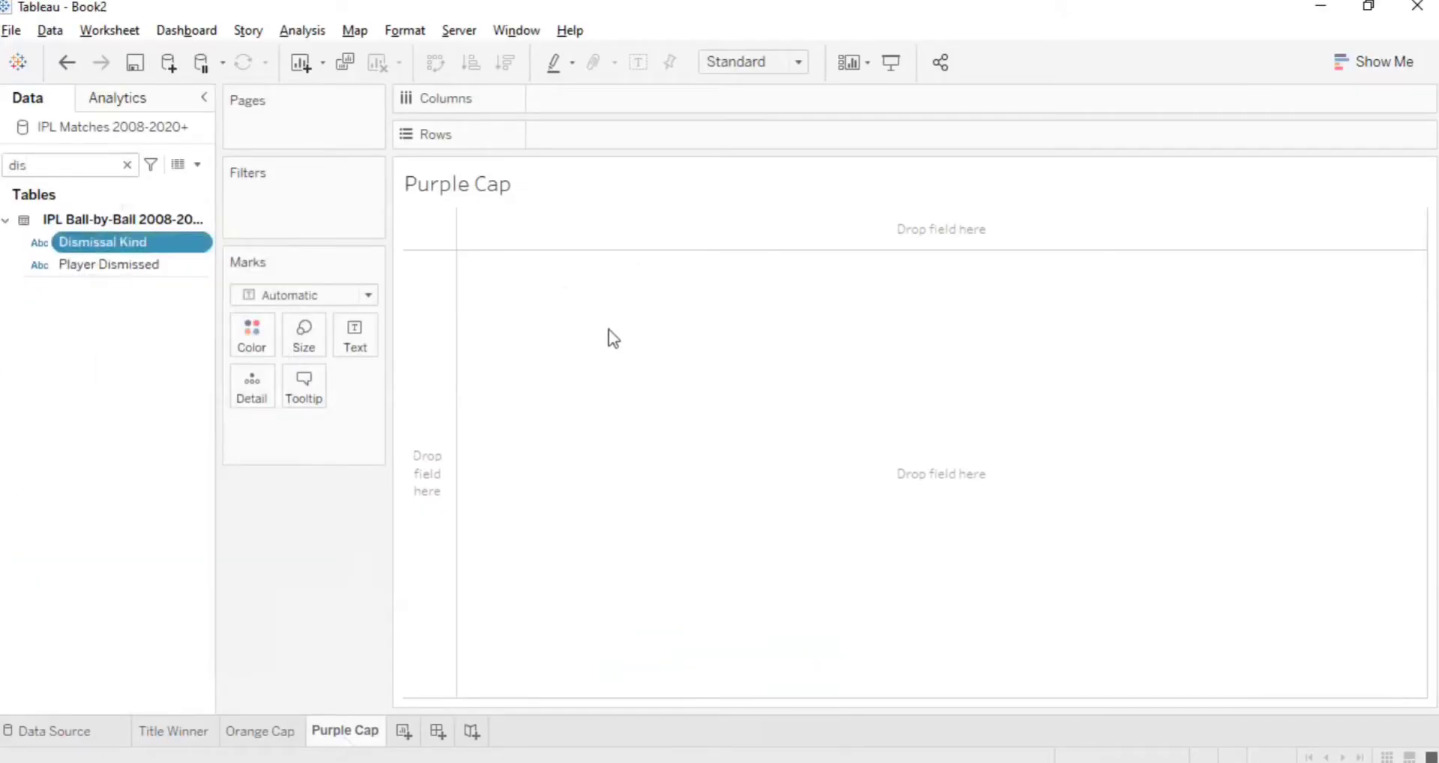
drag(460, 187, 471, 116)
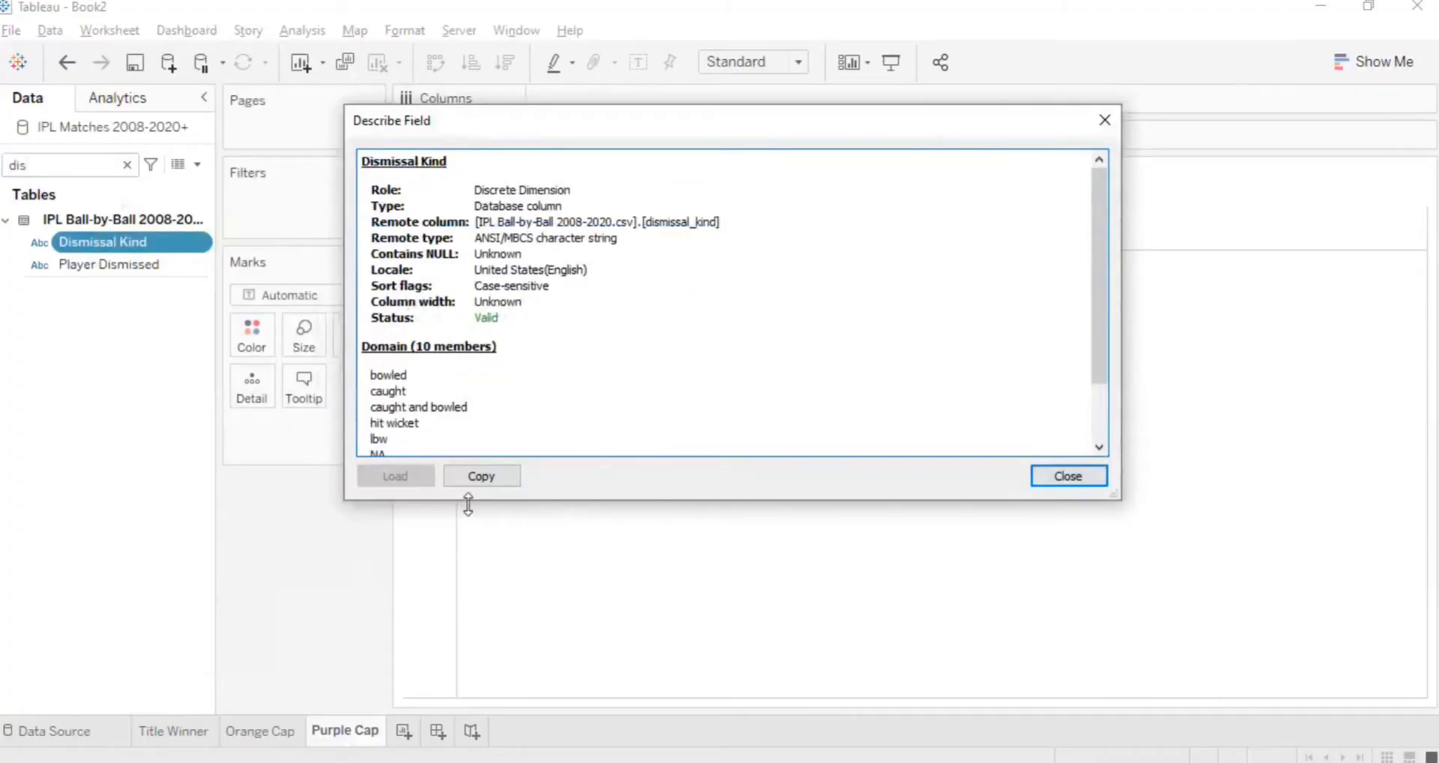
drag(462, 502, 457, 637)
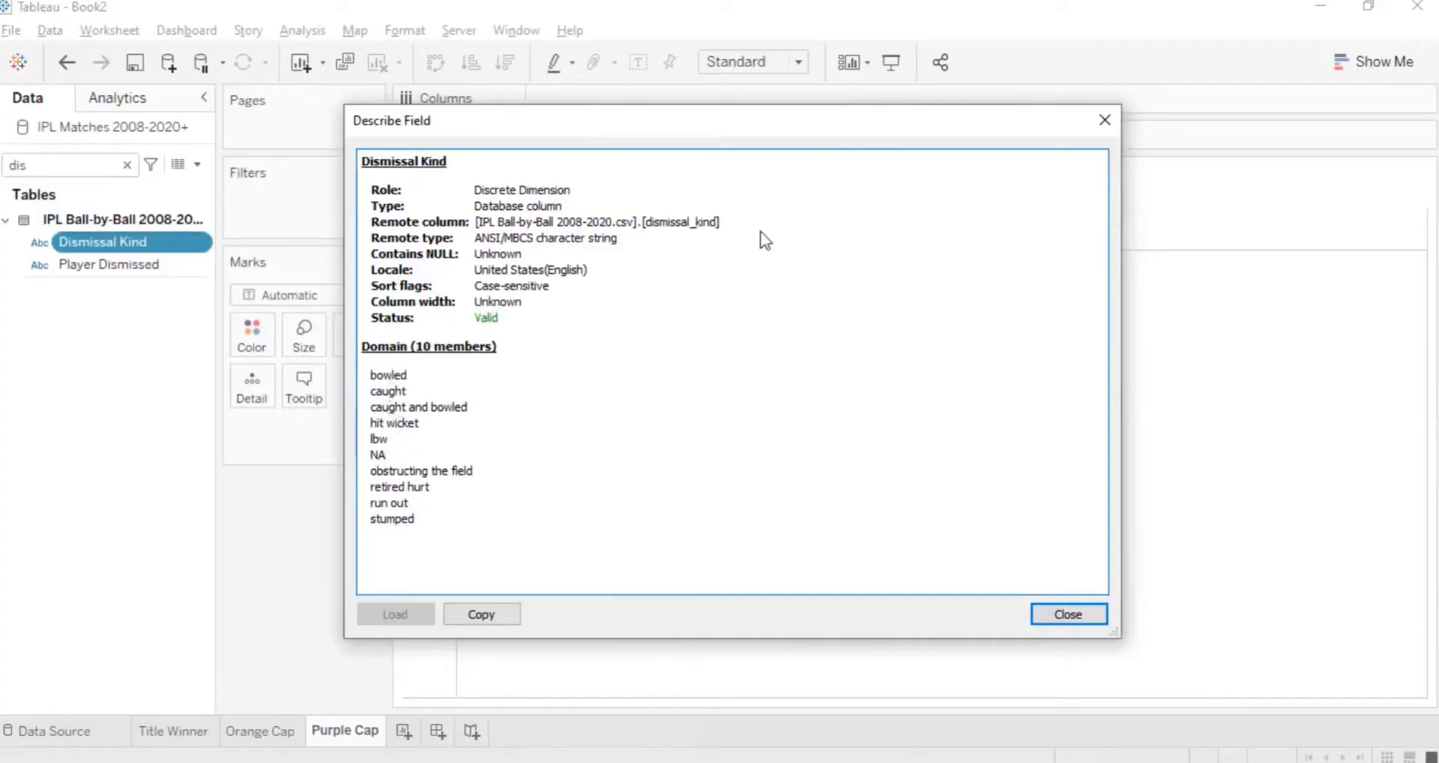
click(1105, 120)
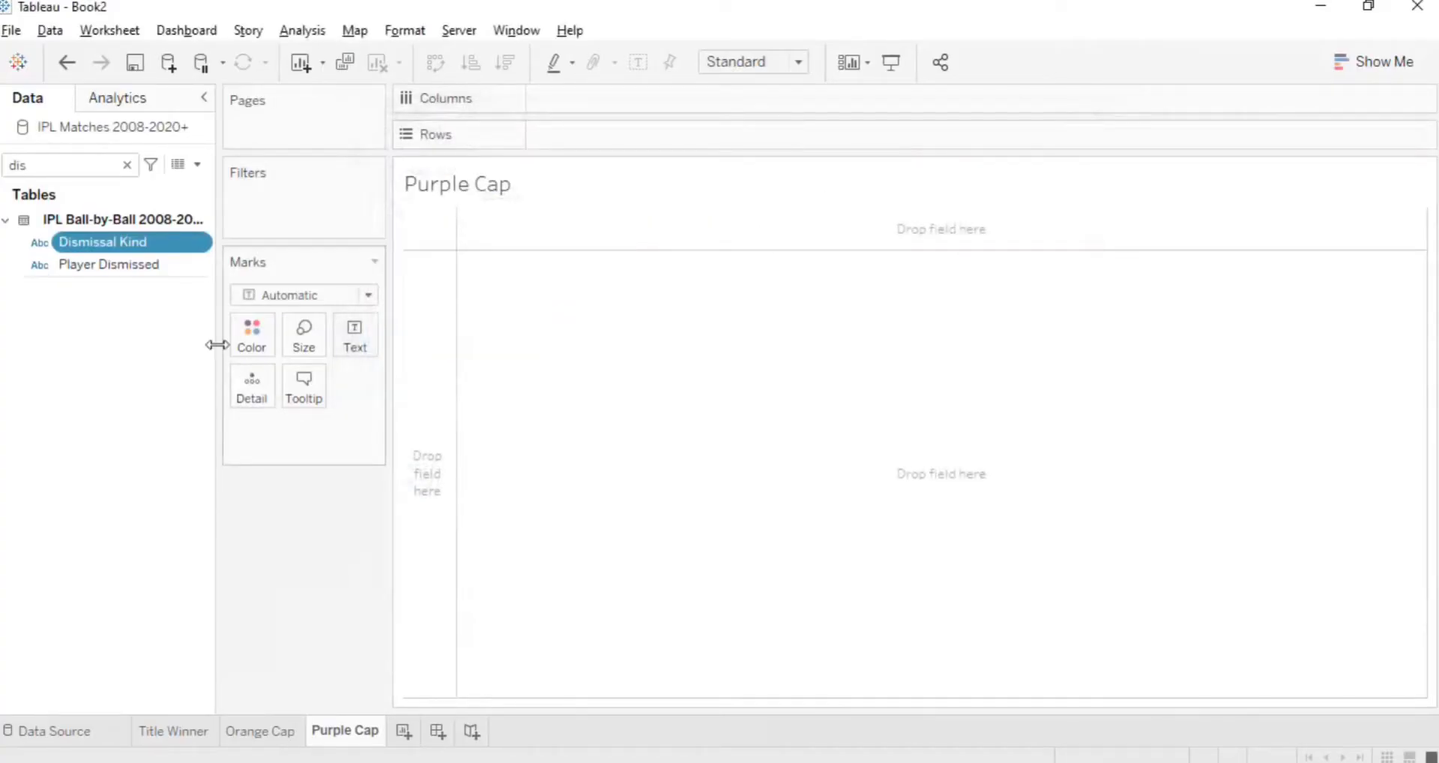
- Find the Bowler field and place it on rows of the Purple Cap sheet
click(128, 165)
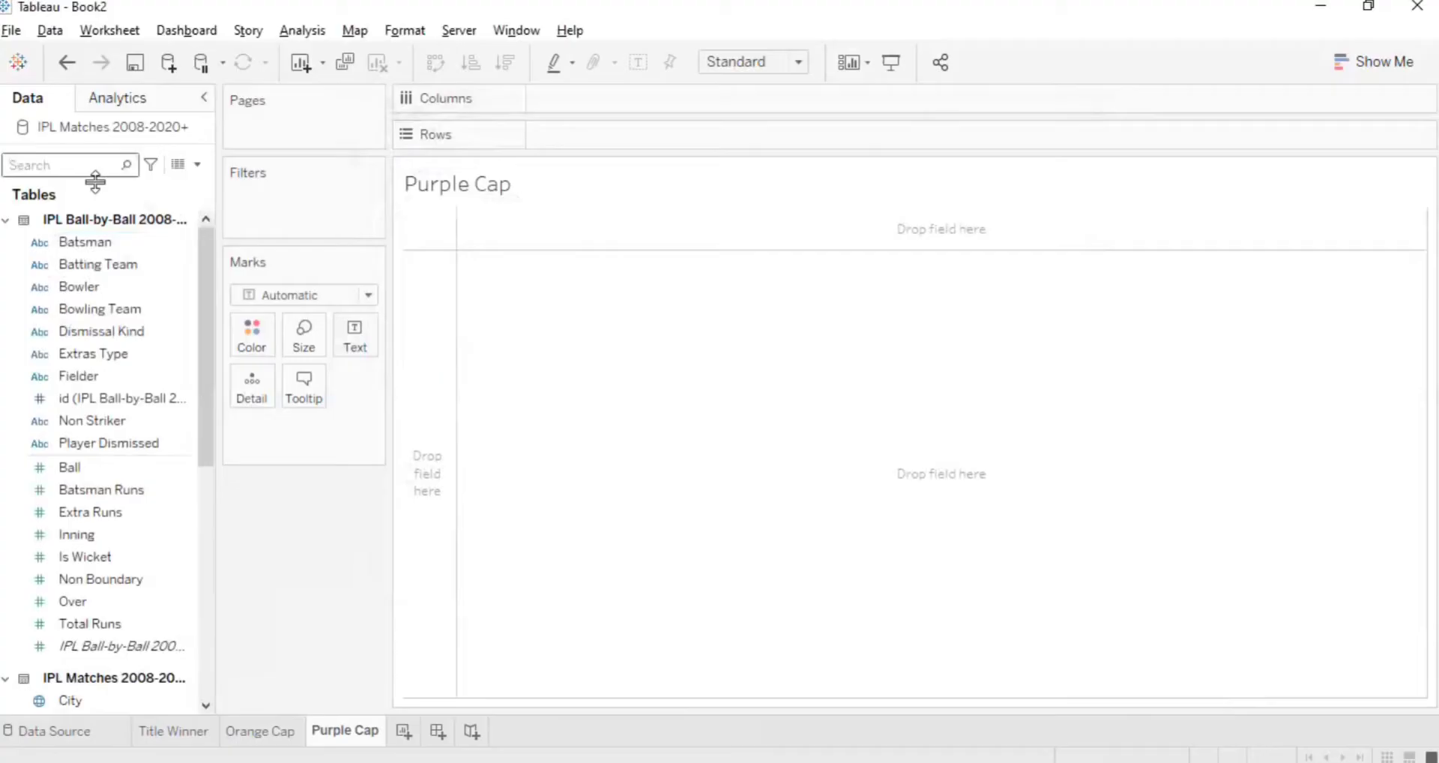
text(bo)
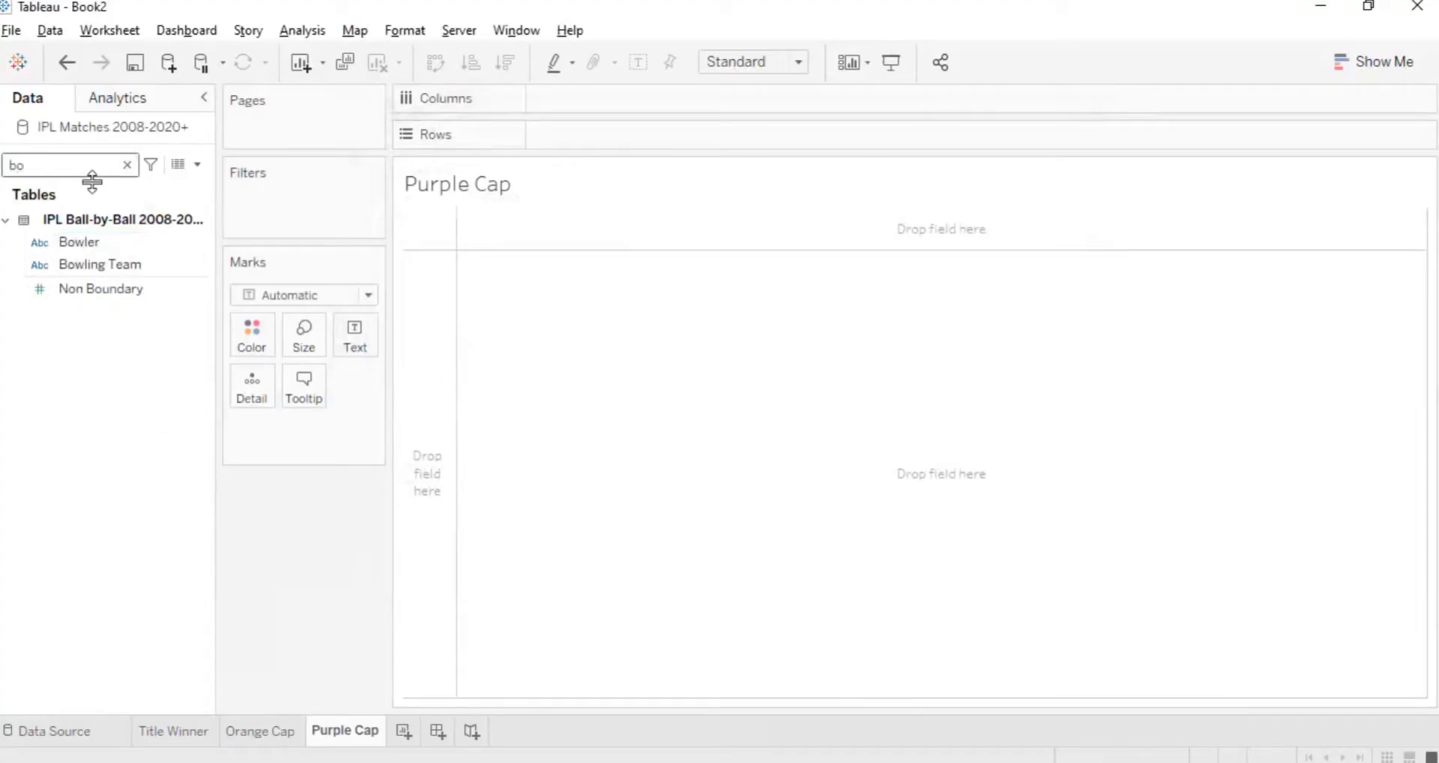
text(w)
drag(150, 239, 642, 137)
- Show the sum of Is Wicket as text for each bowler and sort the bowlers by it in descending order
click(127, 164)
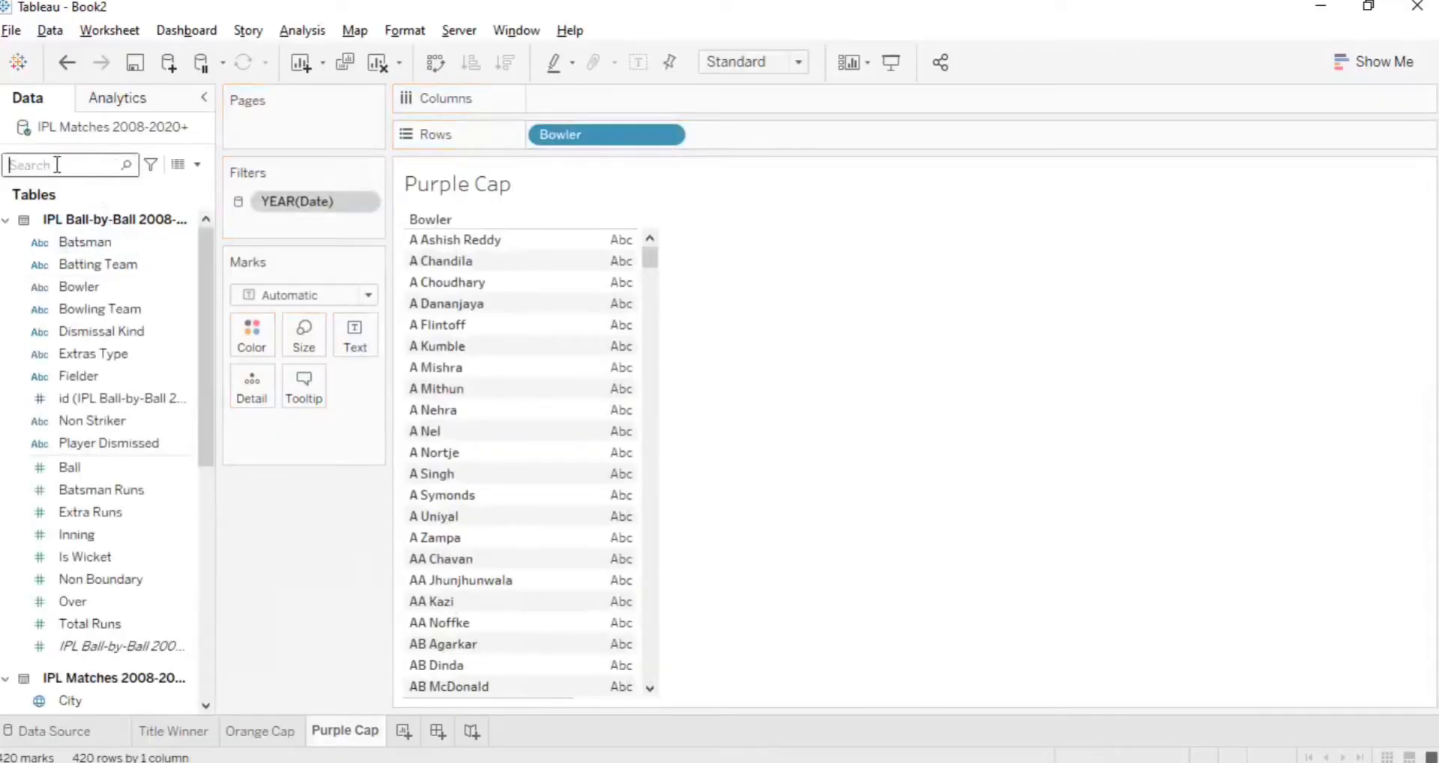
click(70, 153)
text(is)
click(99, 258)
drag(99, 258, 457, 472)
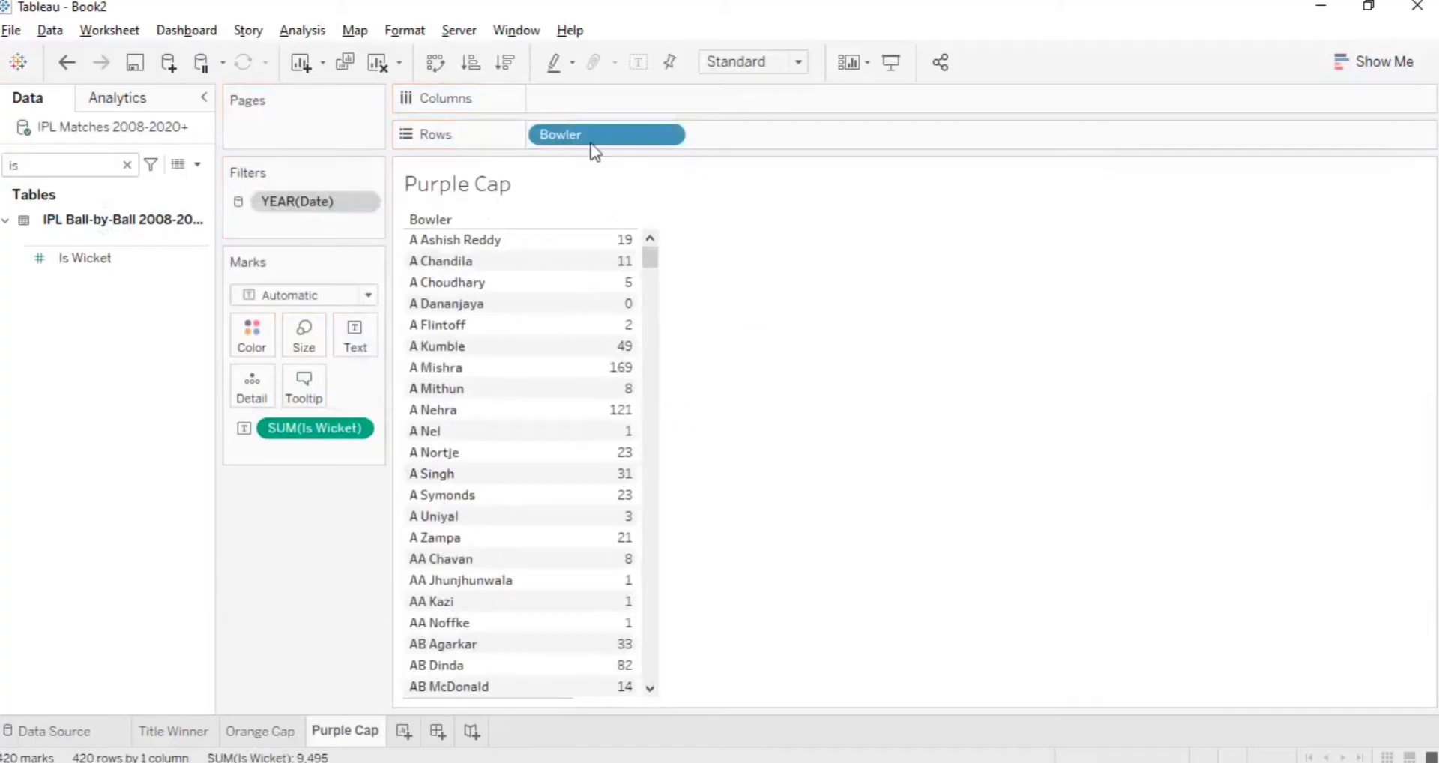
click(505, 62)
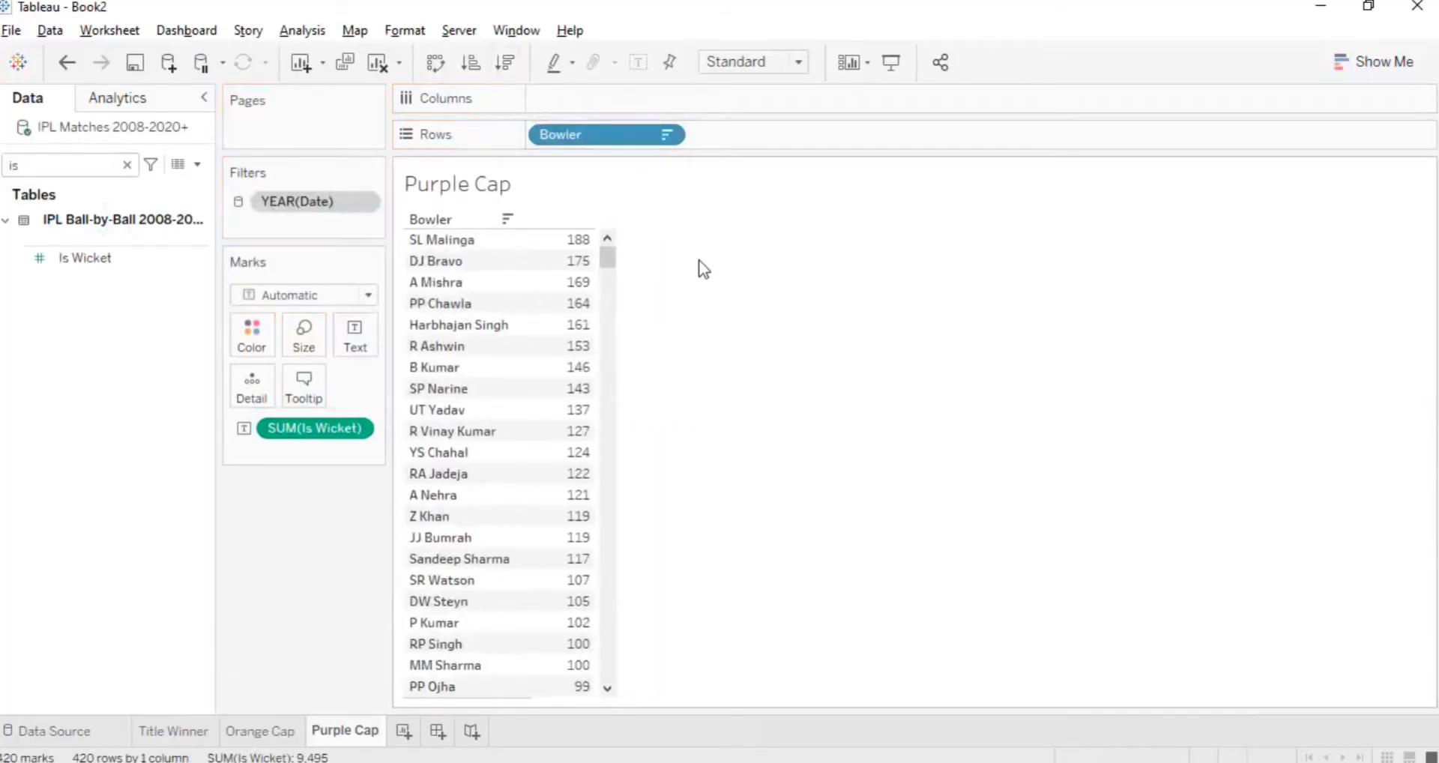
- Filter the Purple Cap sheet by Dismissal Kind, keeping bowled, caught, caught and bowled, hit wicket, lbw and stumped
click(124, 166)
click(125, 166)
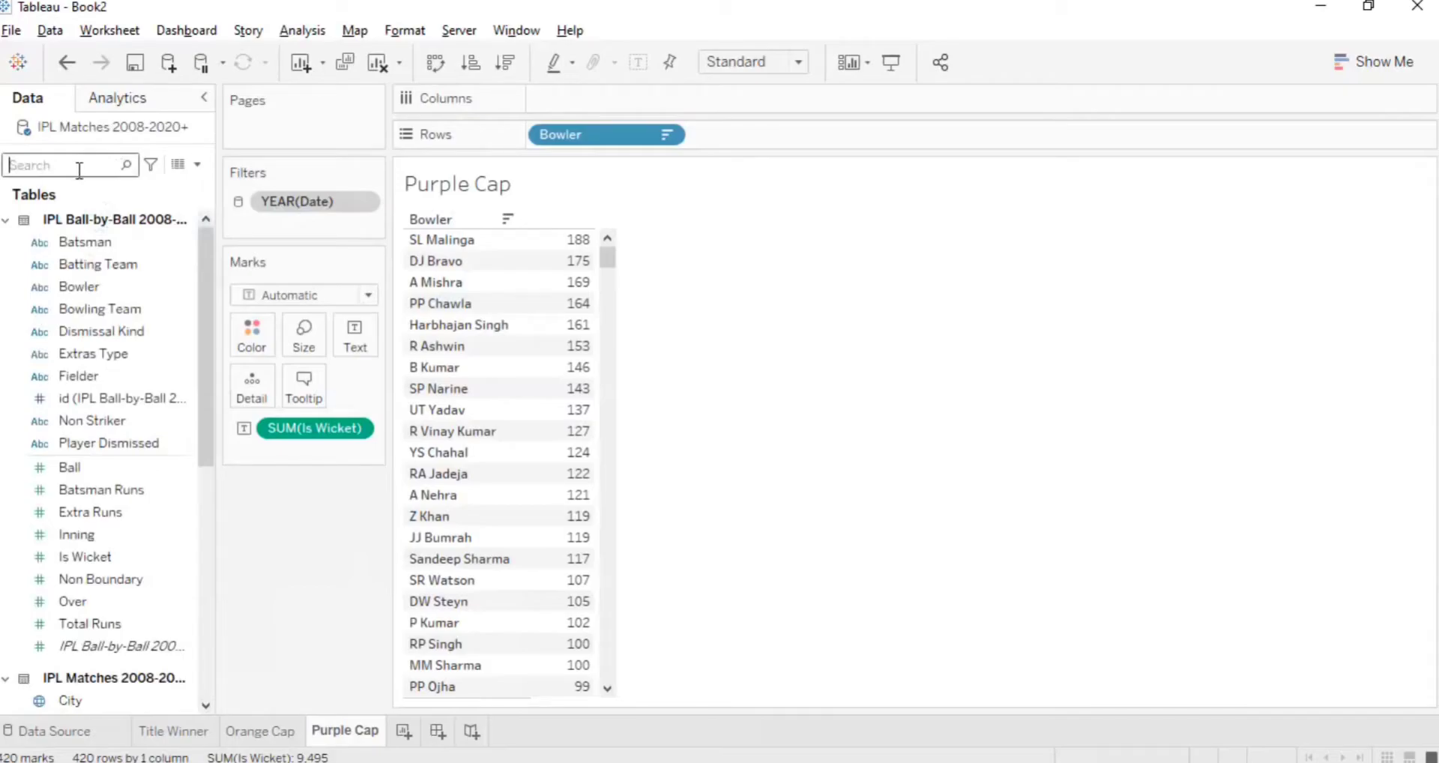
text(dis)
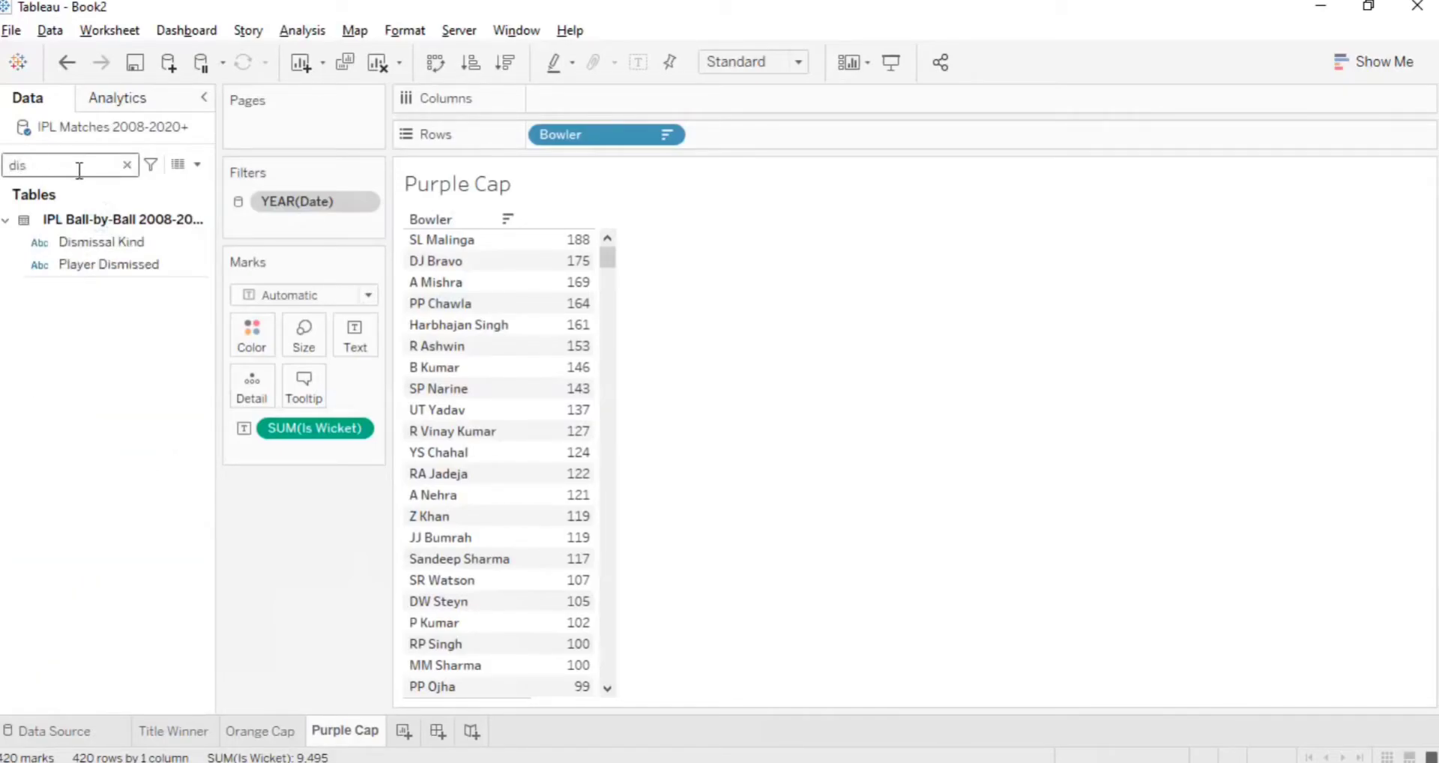
drag(101, 242, 299, 227)
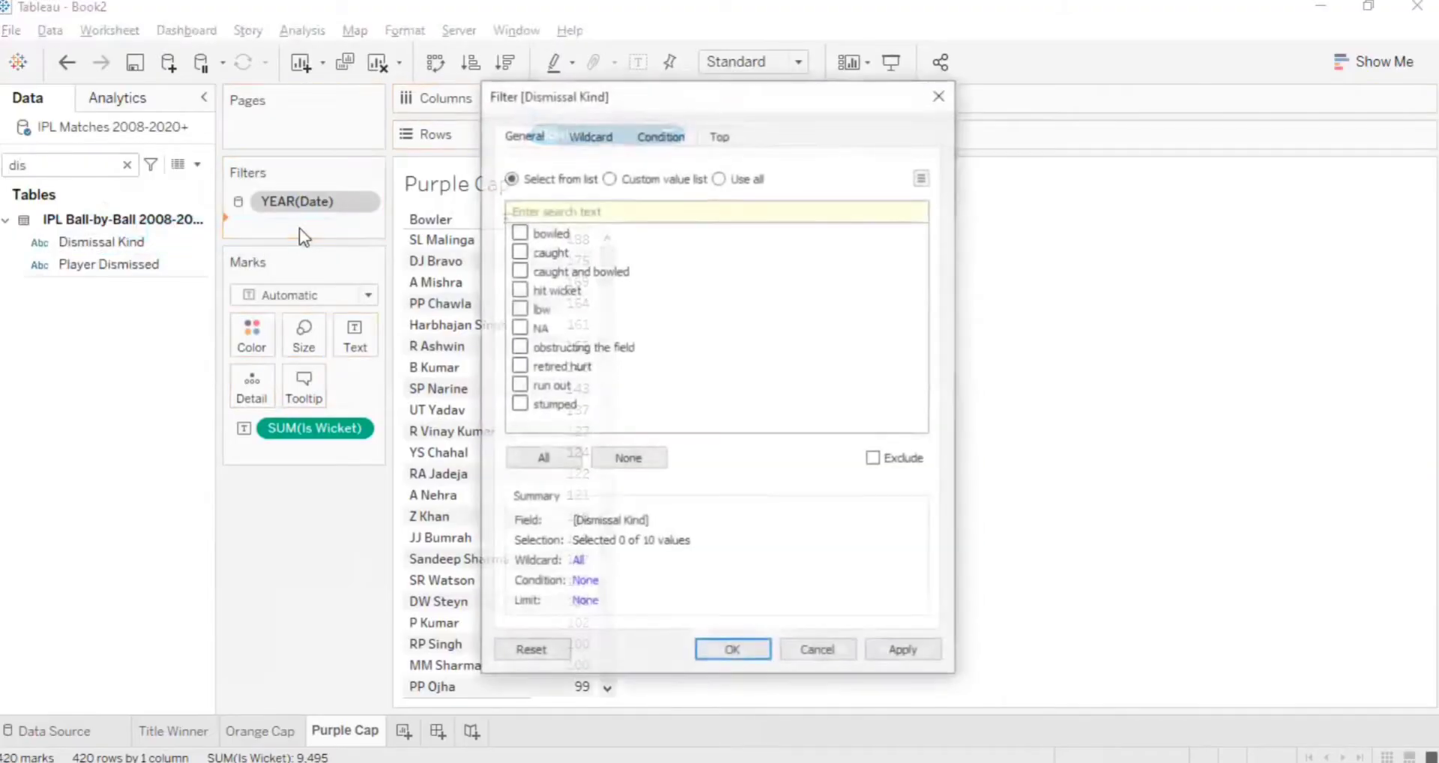
click(518, 232)
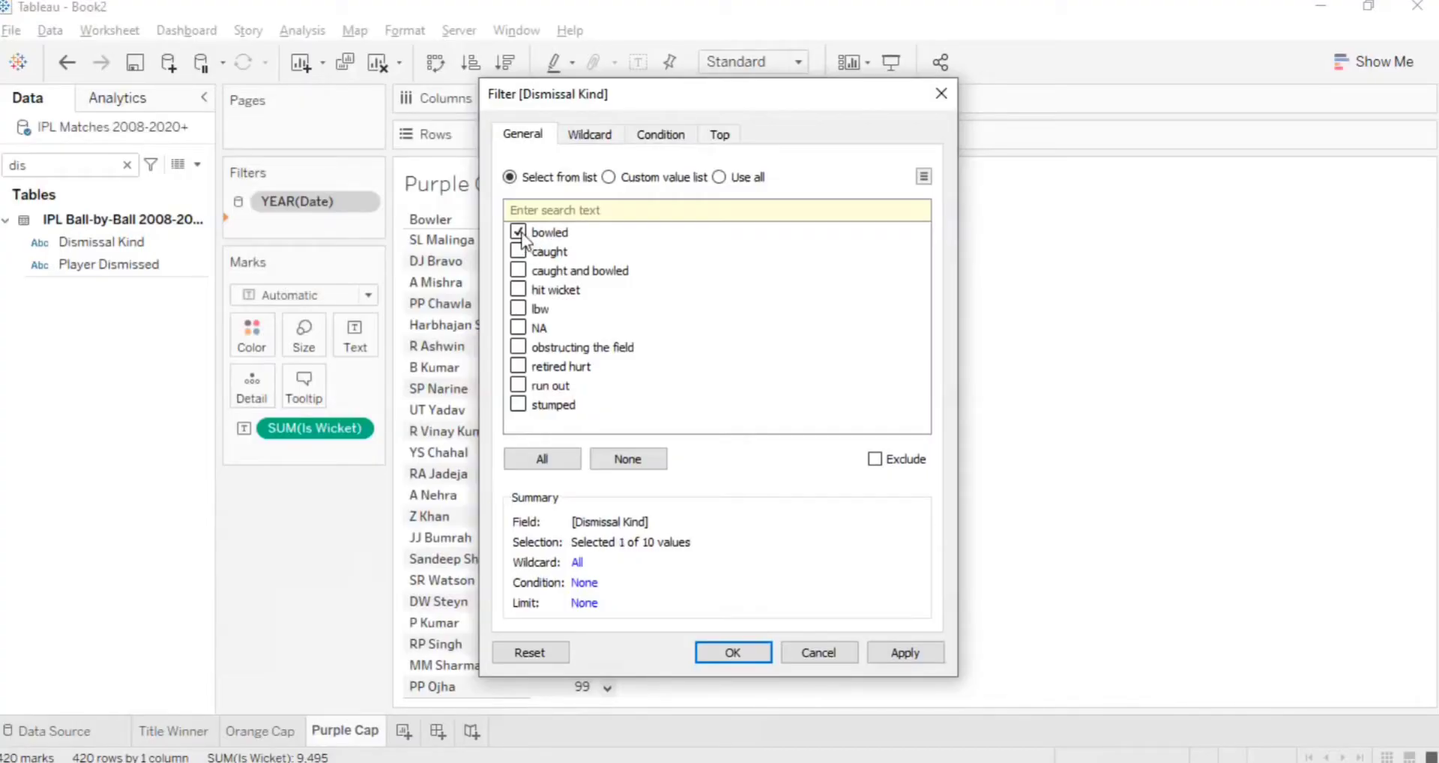
click(518, 270)
click(518, 289)
click(524, 311)
click(519, 406)
click(879, 653)
click(744, 654)
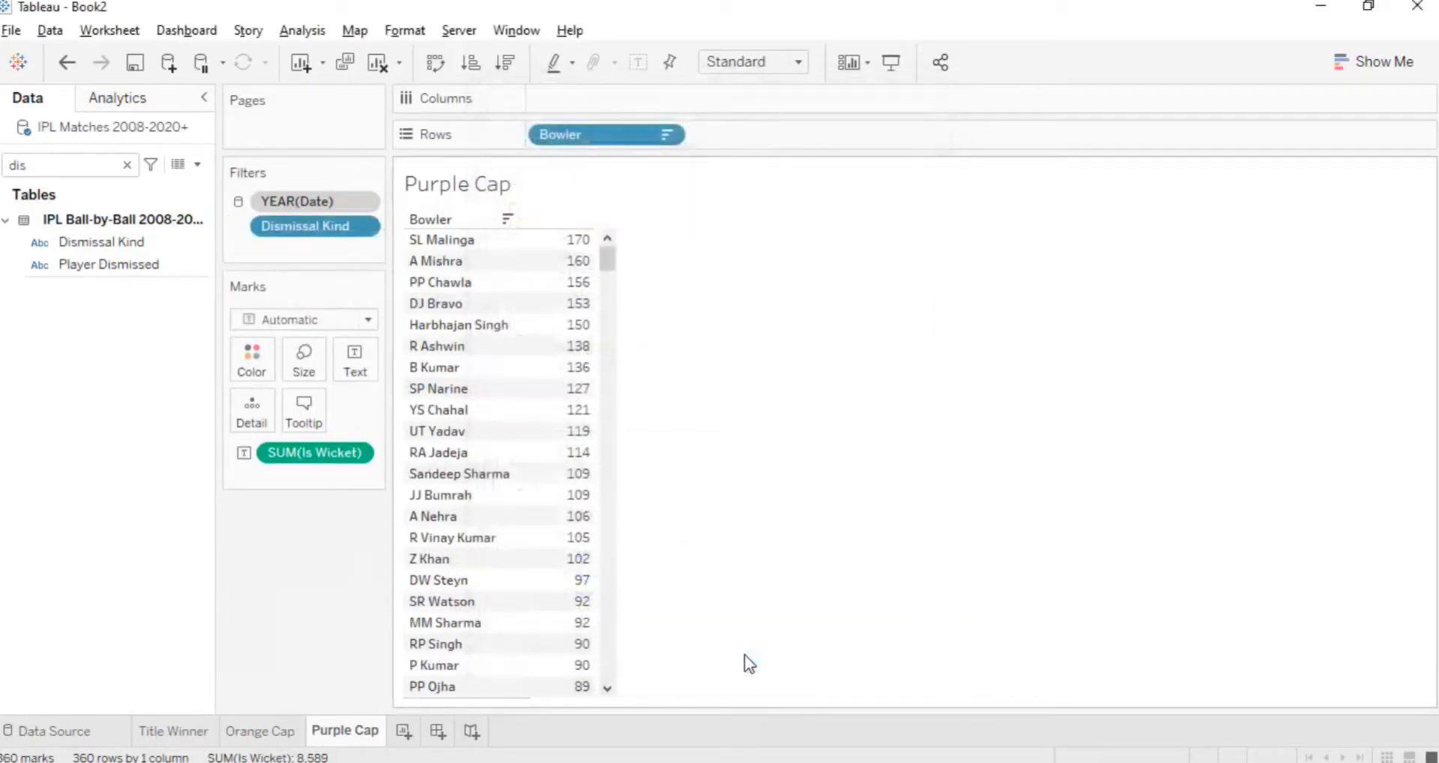
- Show the YEAR(Date) filter control on the Purple Cap sheet
mouse_move(596, 253)
scroll(636, 296, down, 1)
scroll(637, 297, up, 1)
right_click(326, 205)
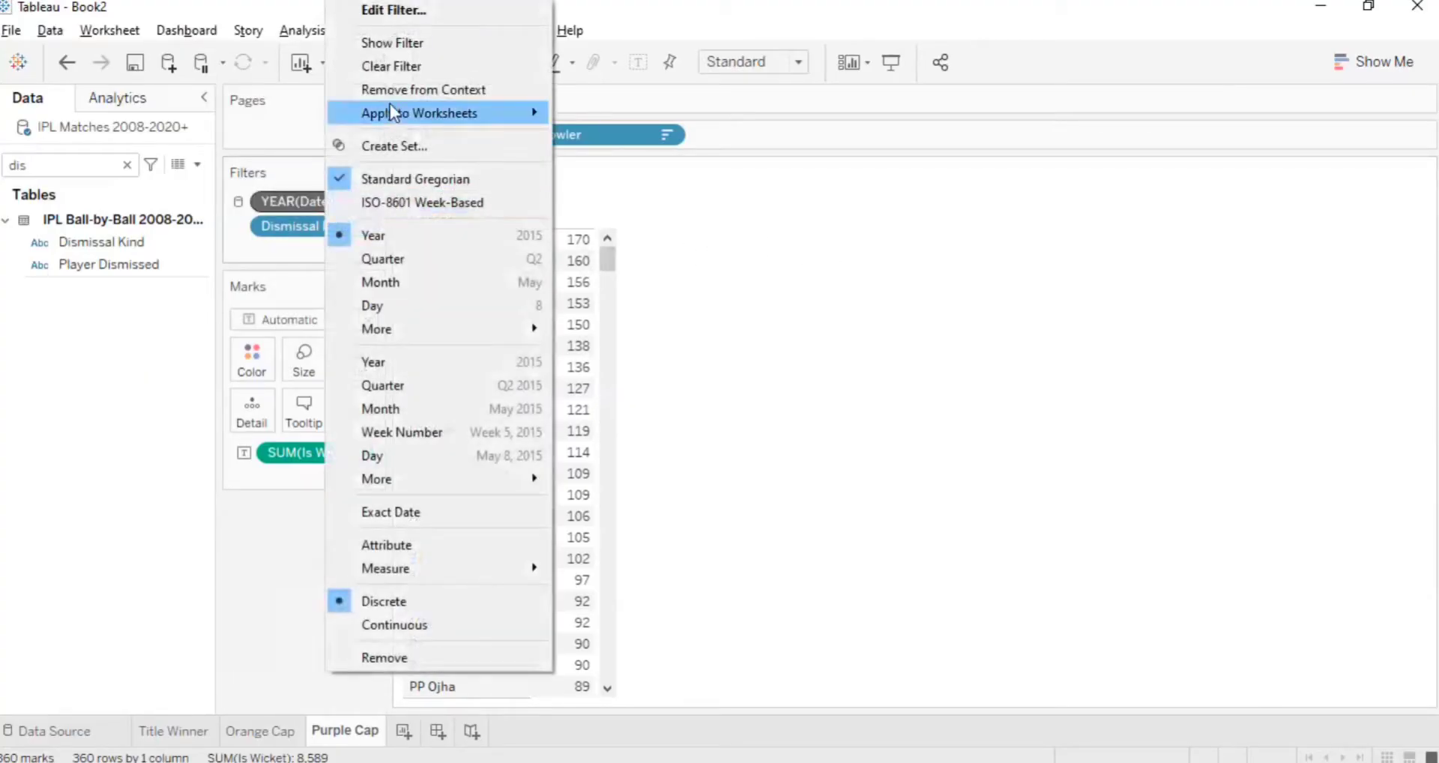
click(397, 51)
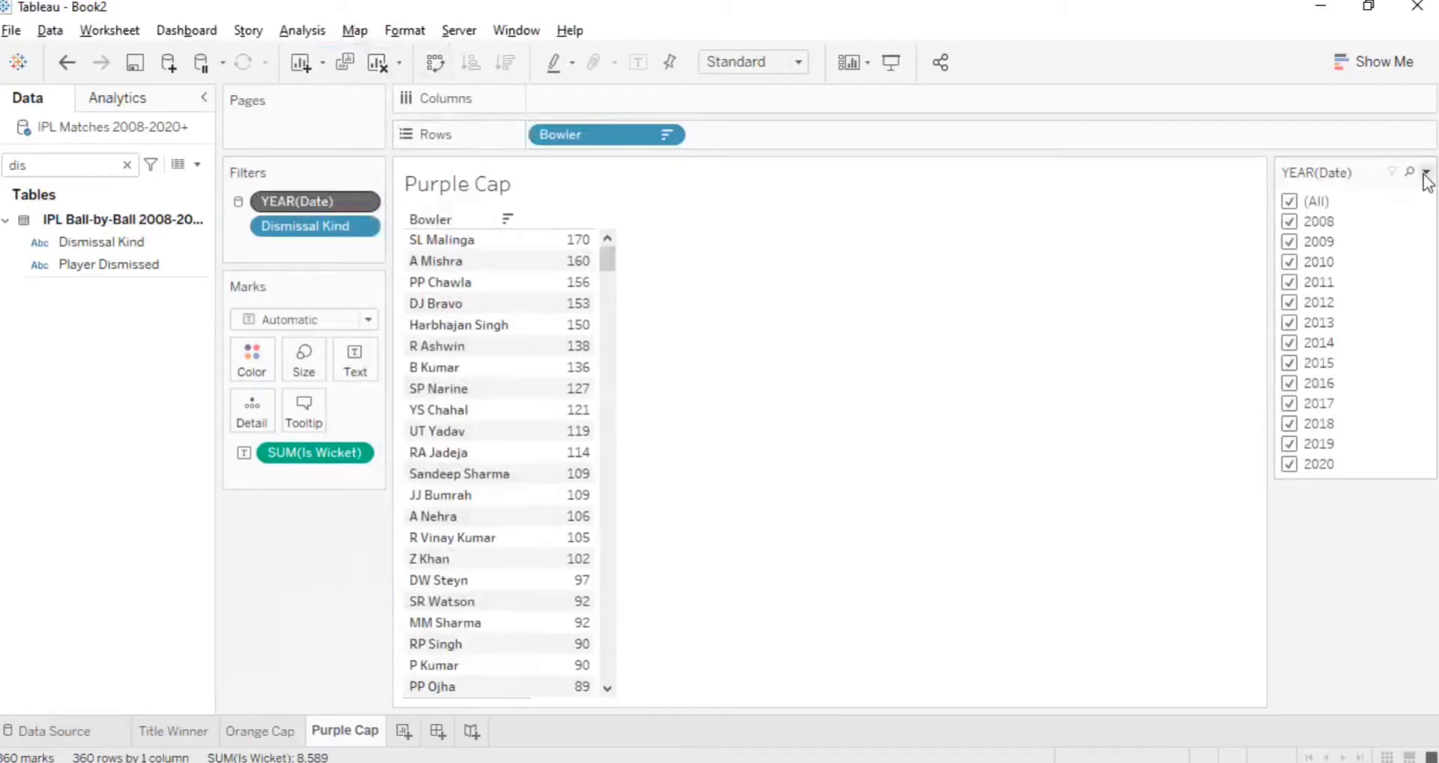
- Try a multiple-values dropdown for the YEAR(Date) filter and look at its list of years
click(1427, 172)
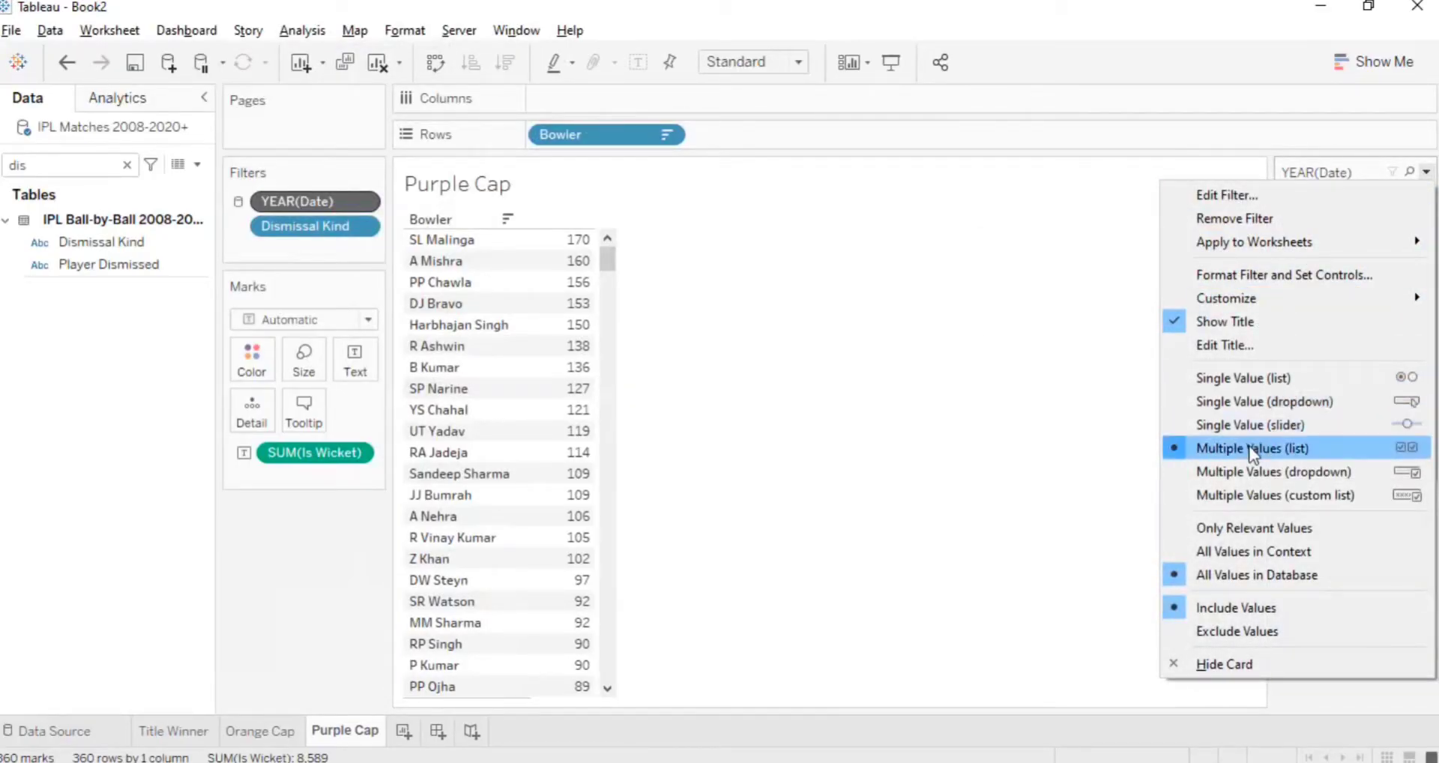
click(1248, 472)
click(1301, 201)
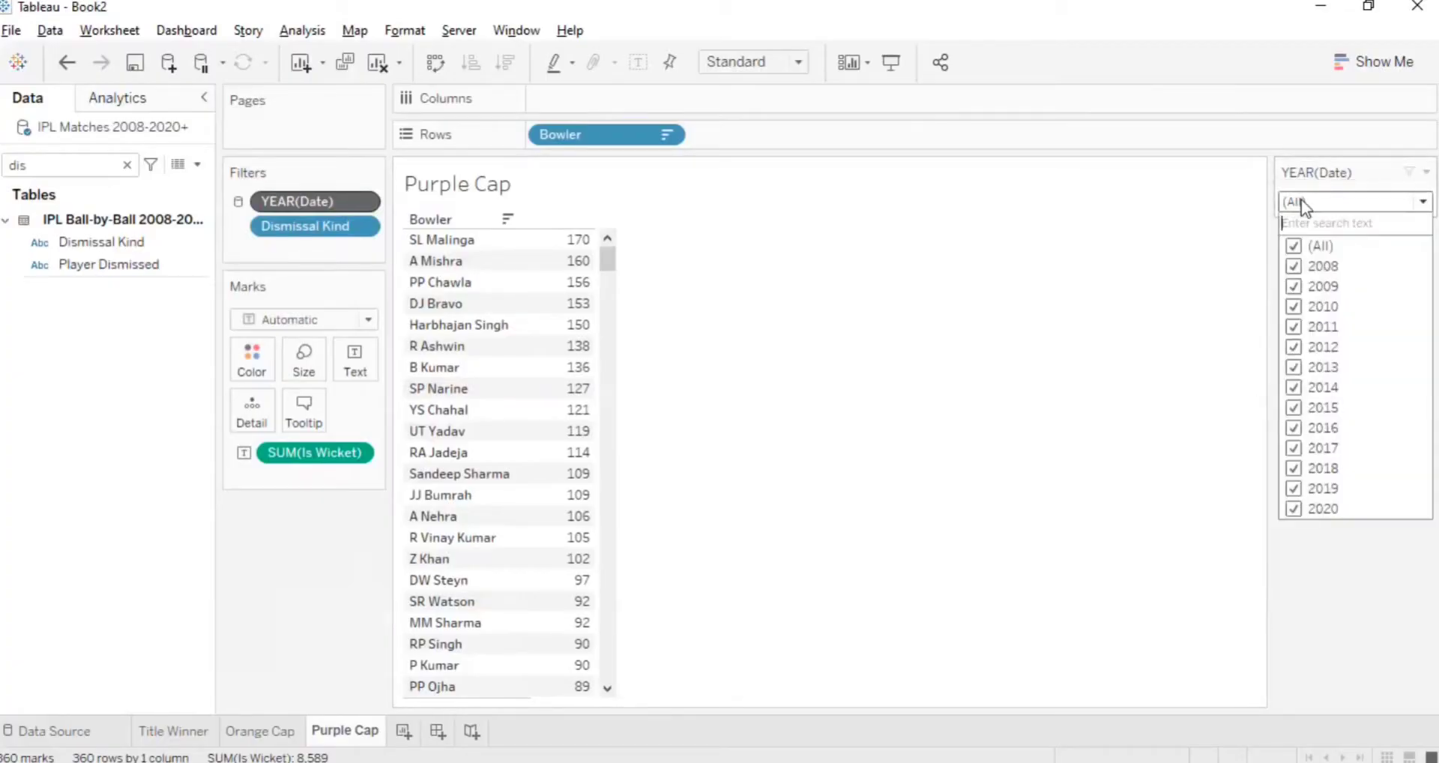
click(1301, 200)
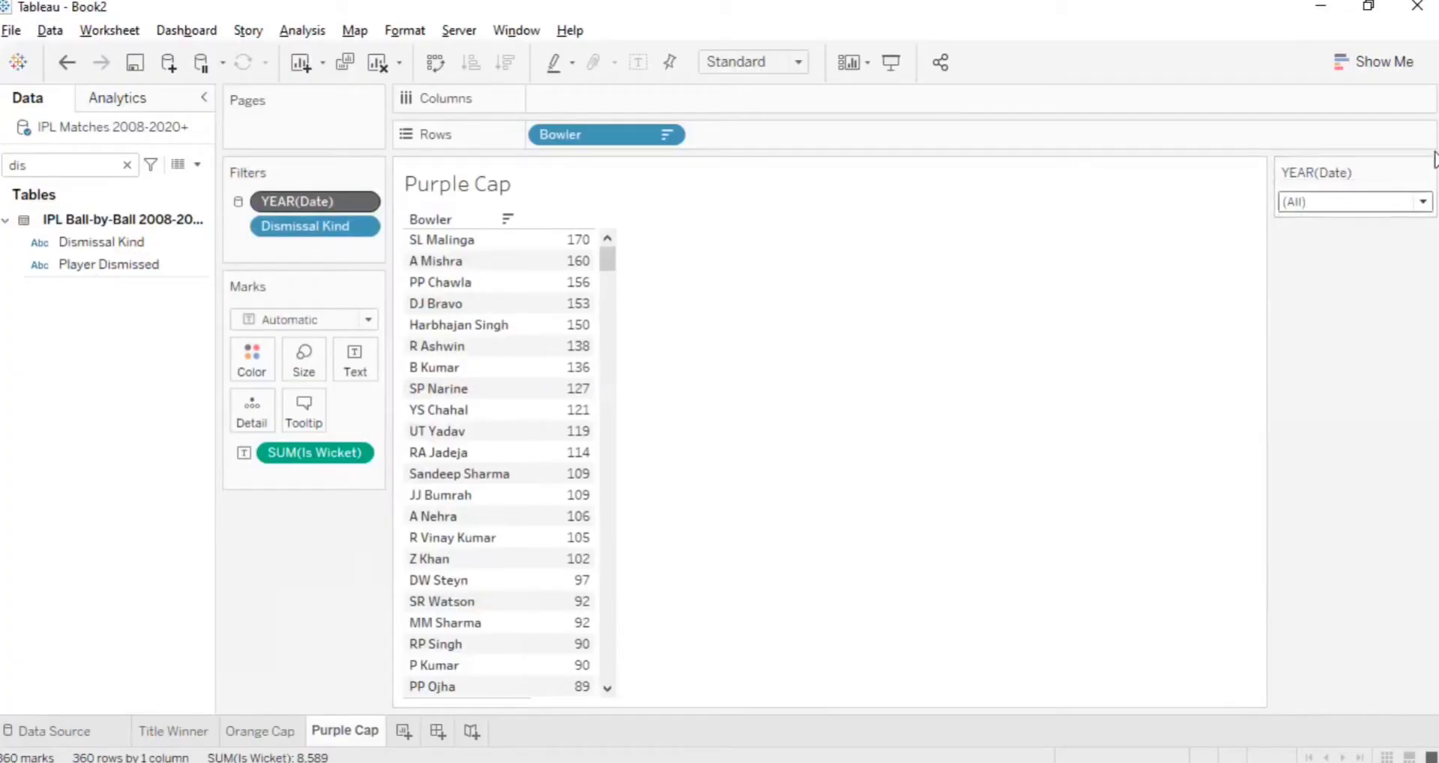
- Display the YEAR(Date) filter as a single-value dropdown
click(1426, 171)
click(1274, 401)
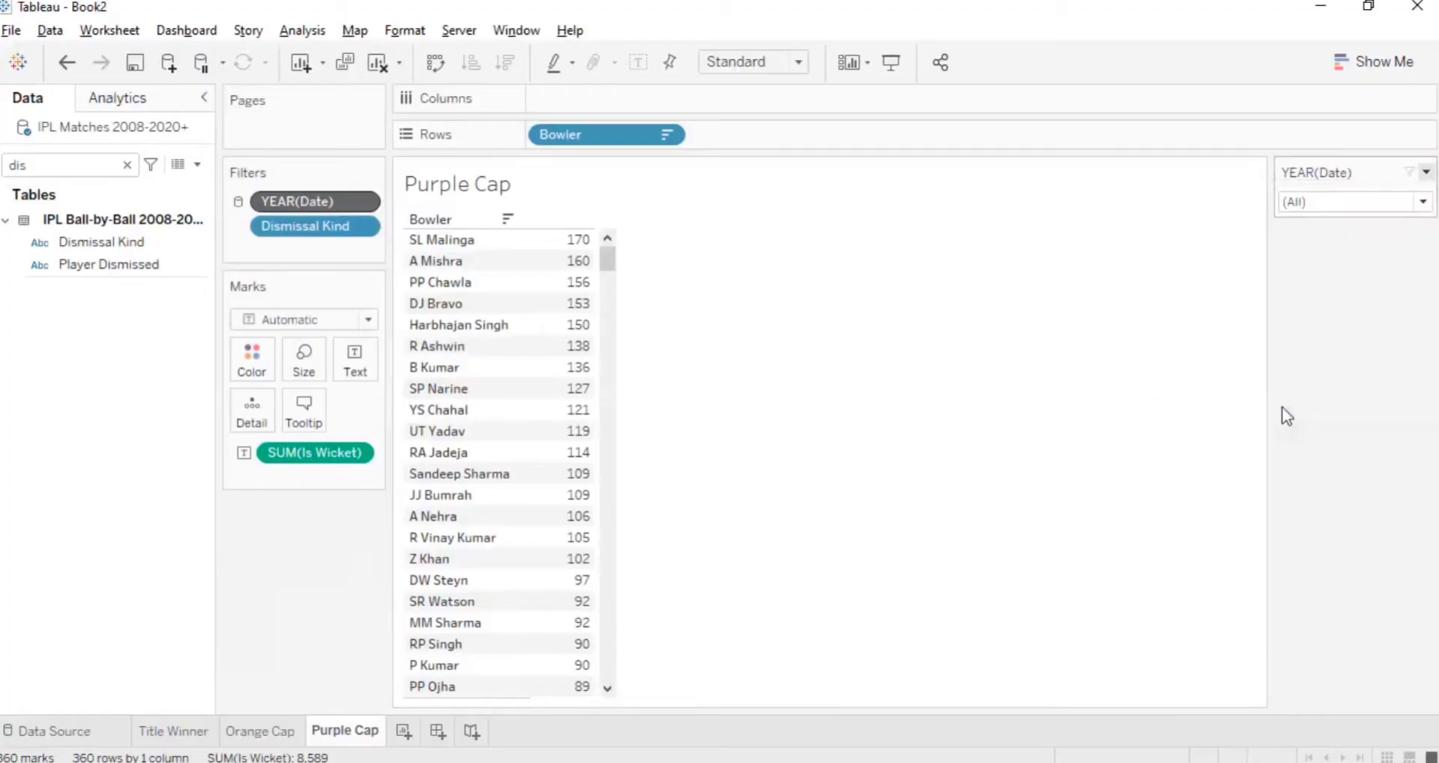
click(1332, 201)
click(1078, 289)
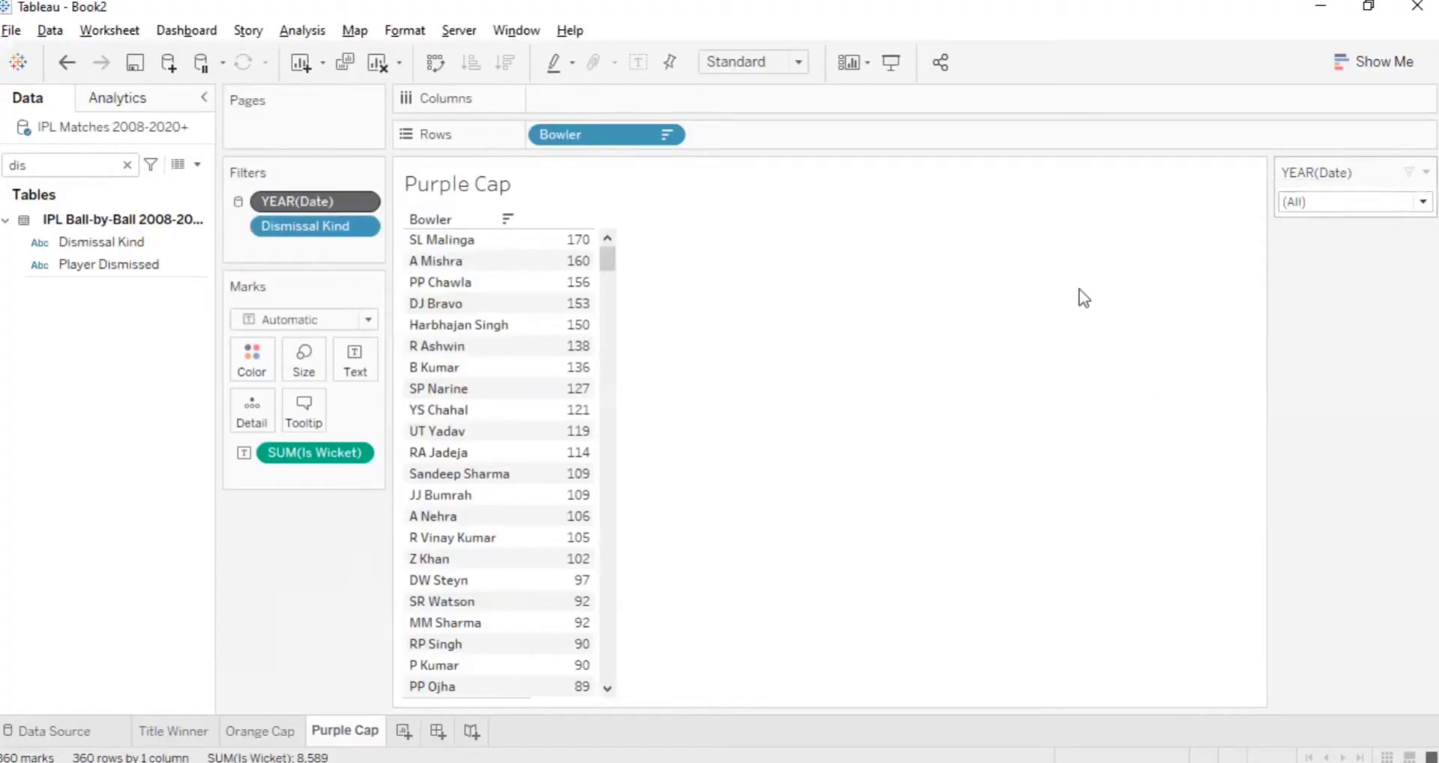
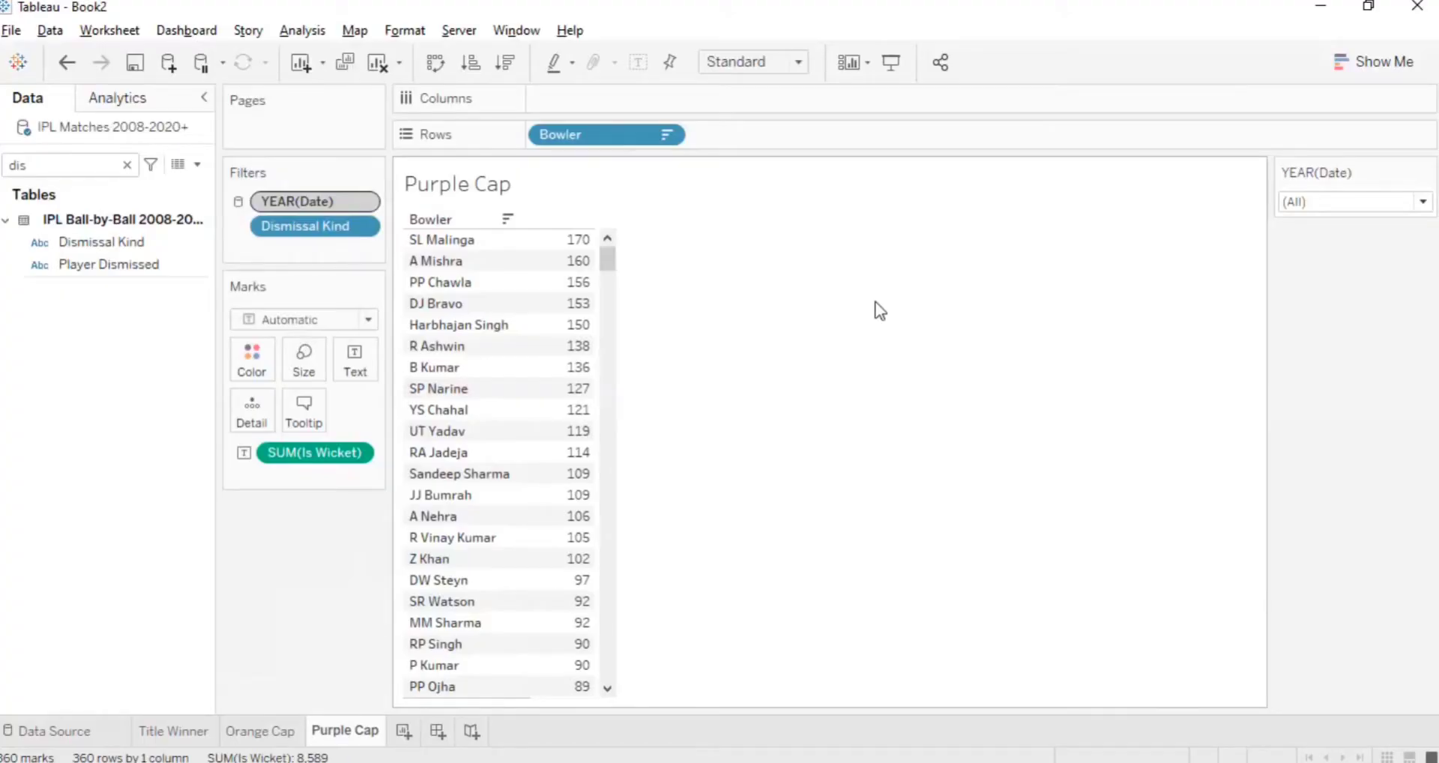
- Check the bowler ranking for the 2008, 2009, 2015 and 2017 seasons and return the year filter to (All)
click(1289, 210)
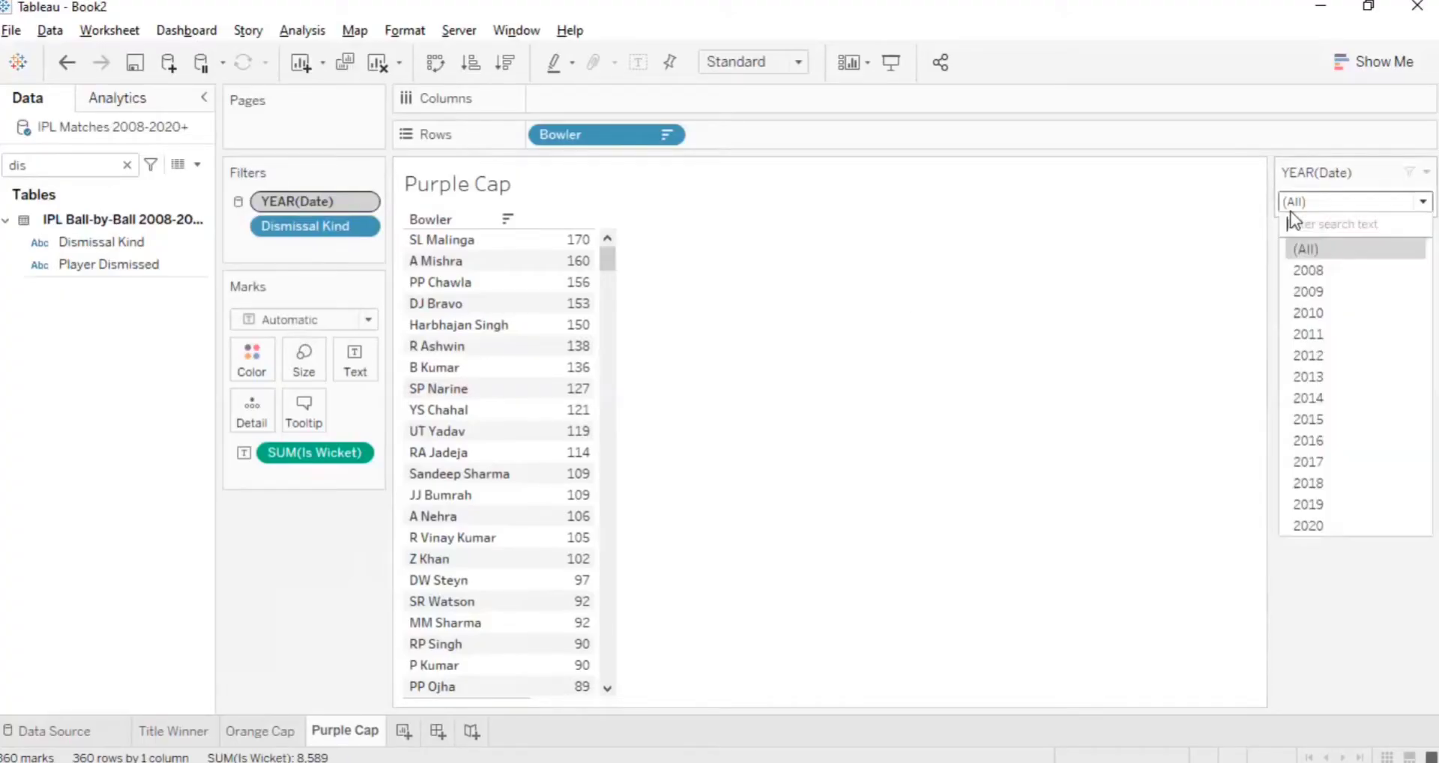
click(1312, 270)
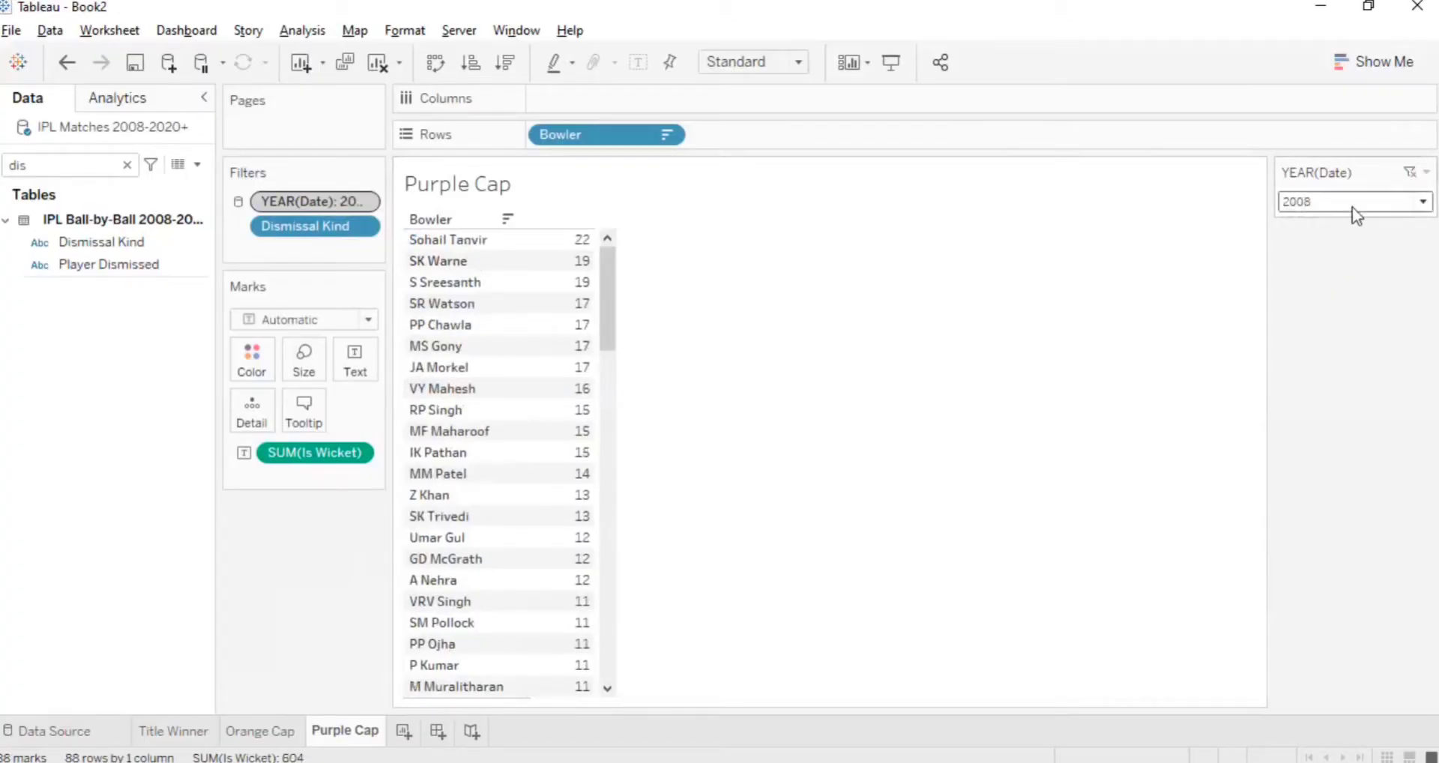
click(1352, 207)
click(1321, 289)
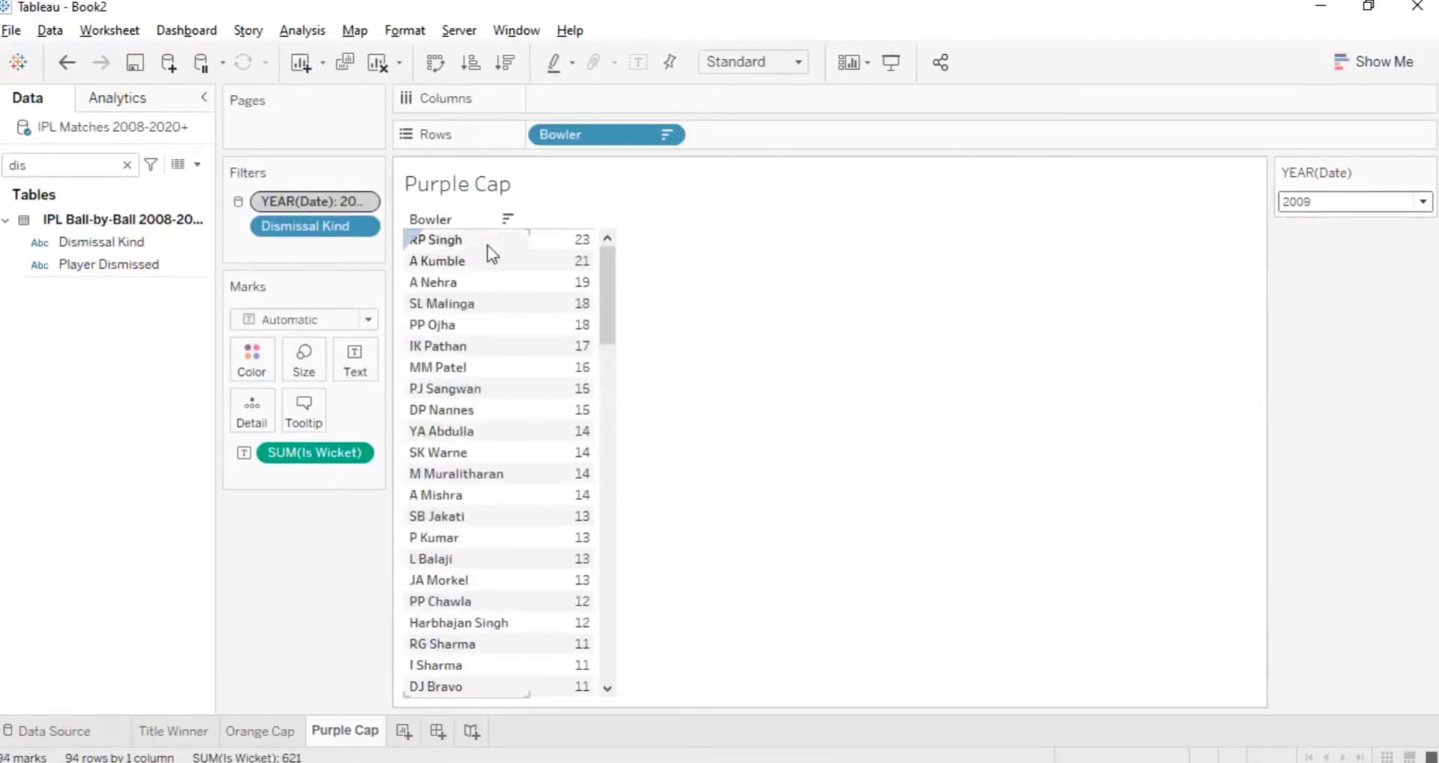
click(1324, 203)
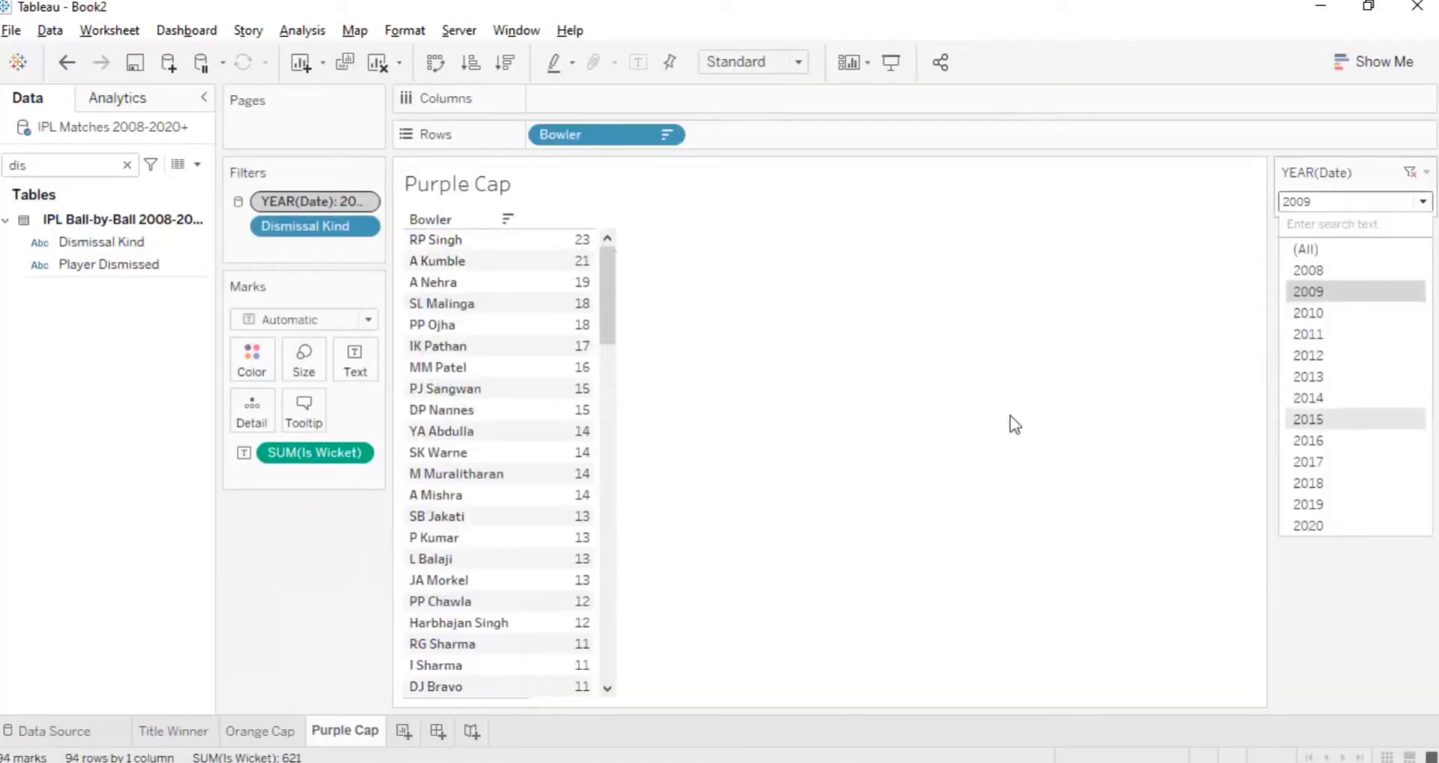
click(1319, 419)
click(1320, 204)
click(1304, 462)
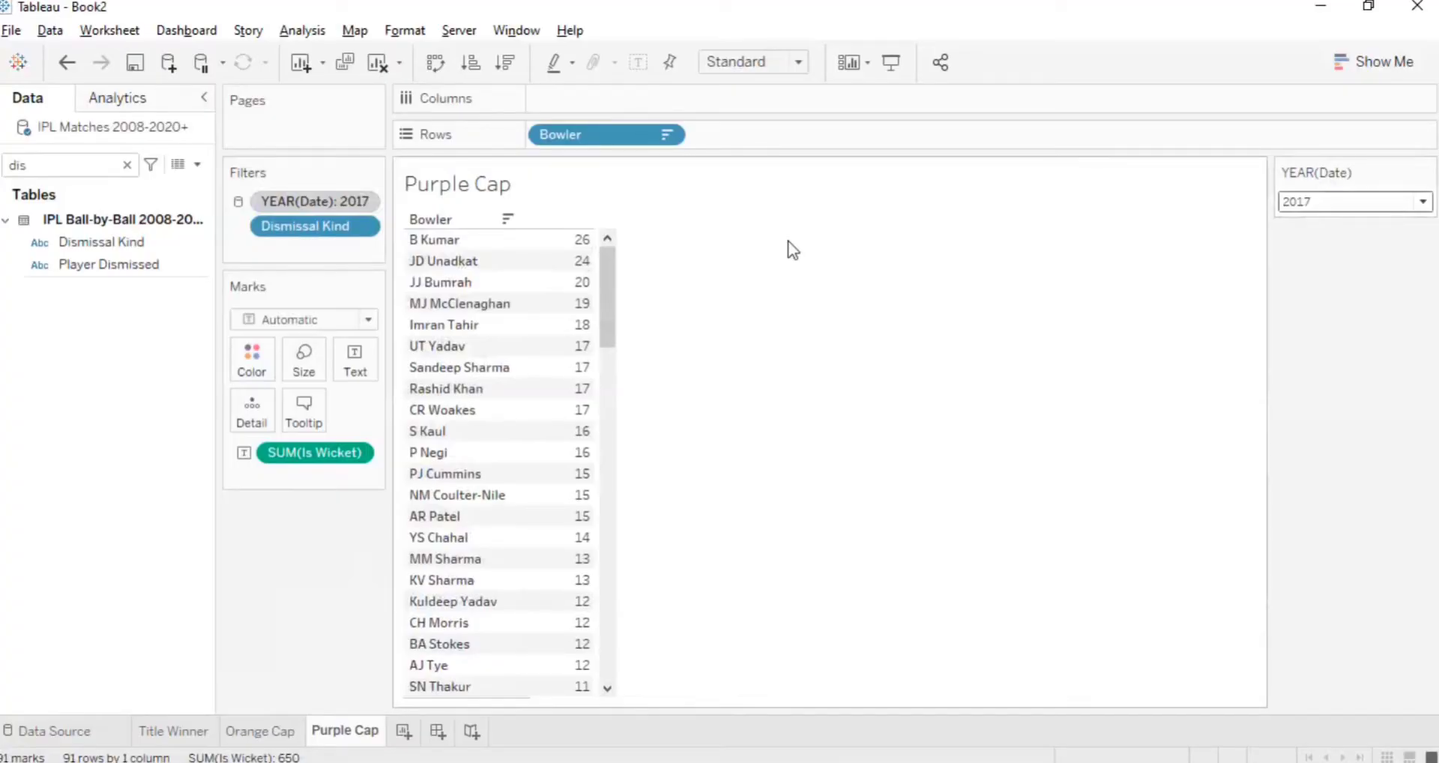
click(1319, 203)
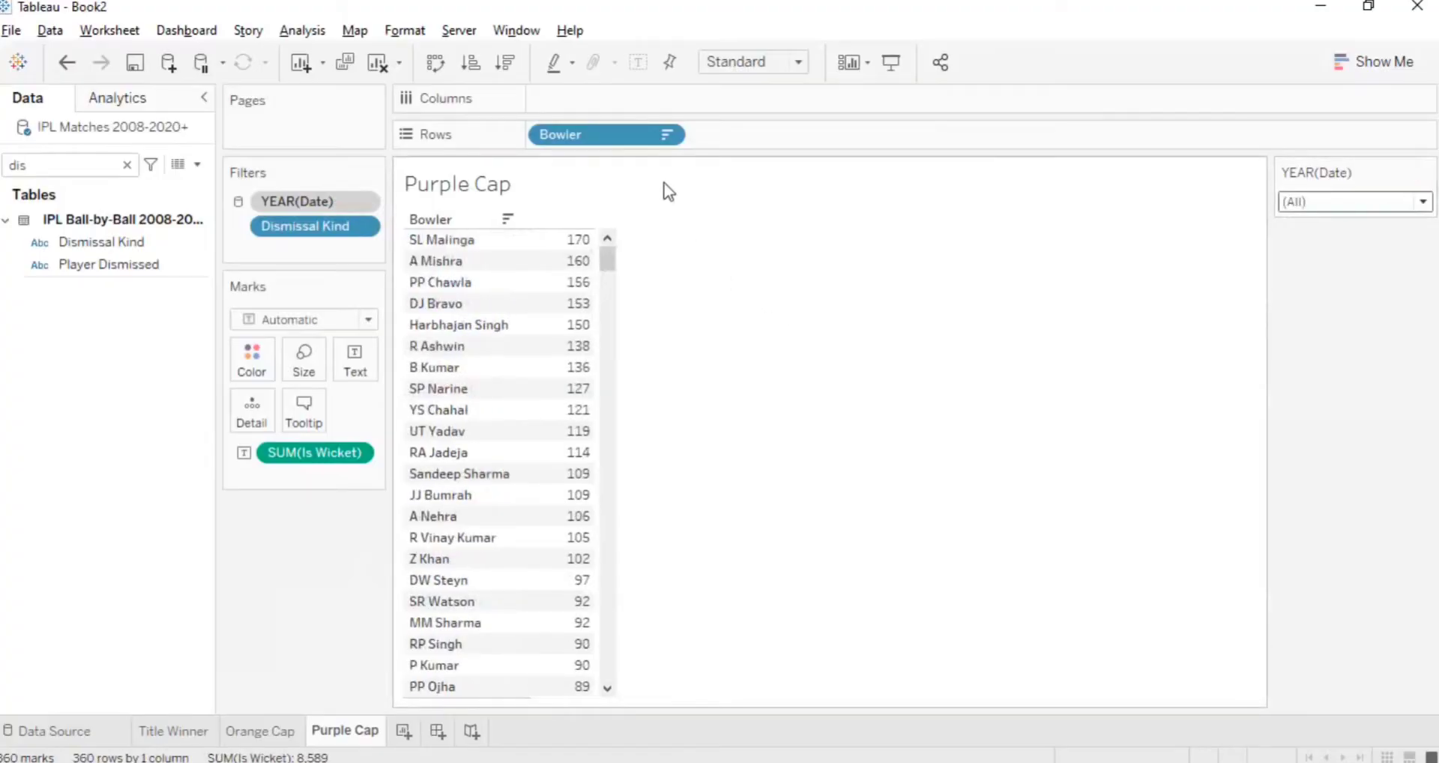
- Filter Bowler to the top 1 by the sum of Is Wicket
drag(633, 137, 337, 254)
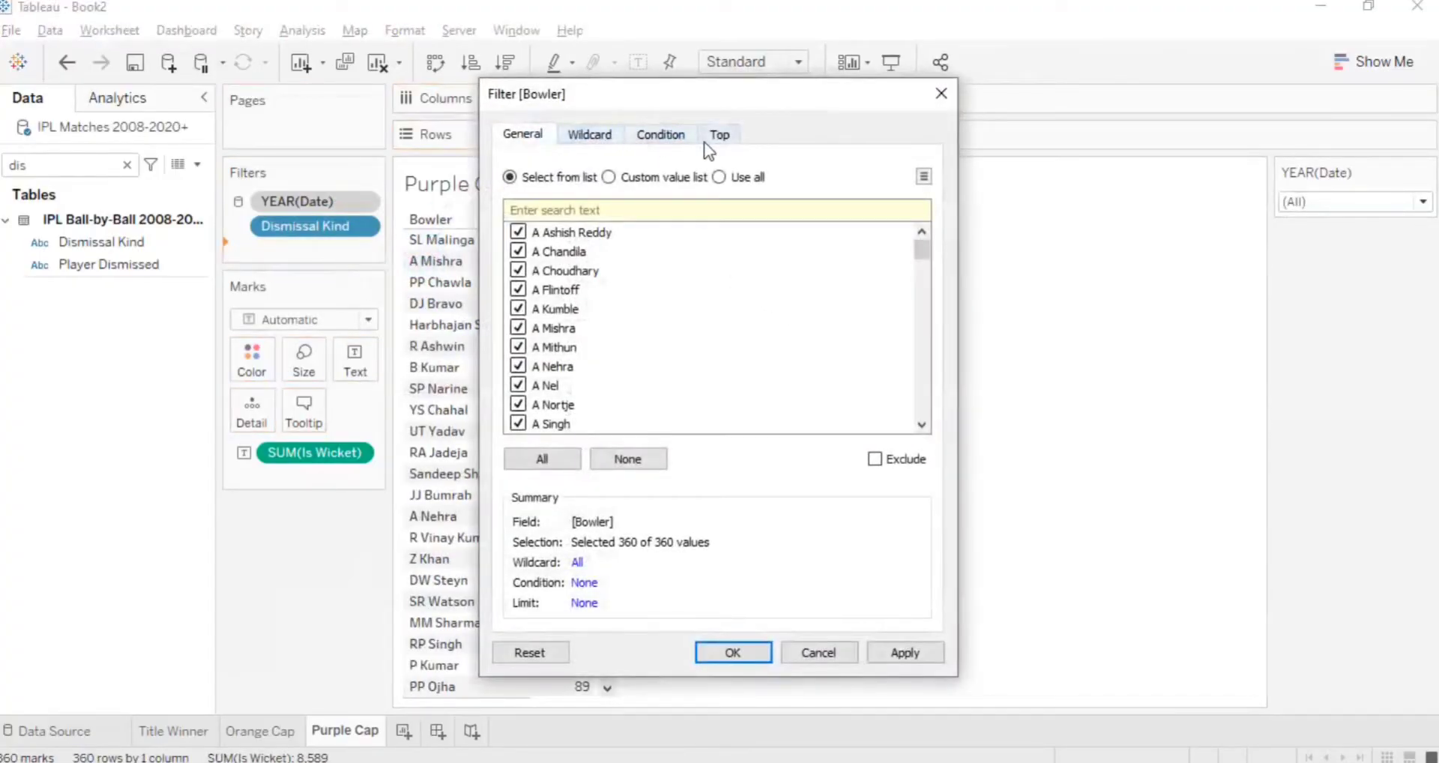
click(717, 138)
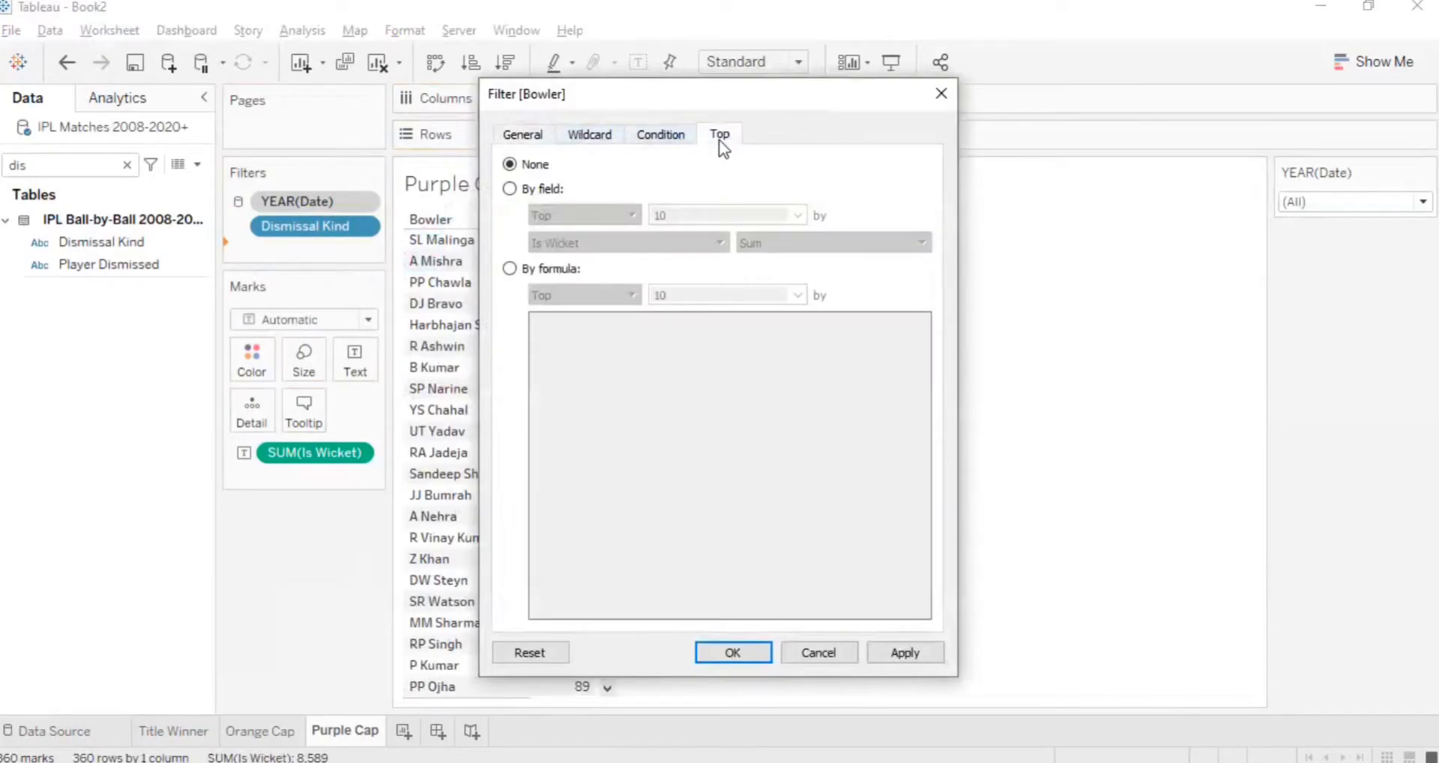
click(509, 189)
double_click(691, 211)
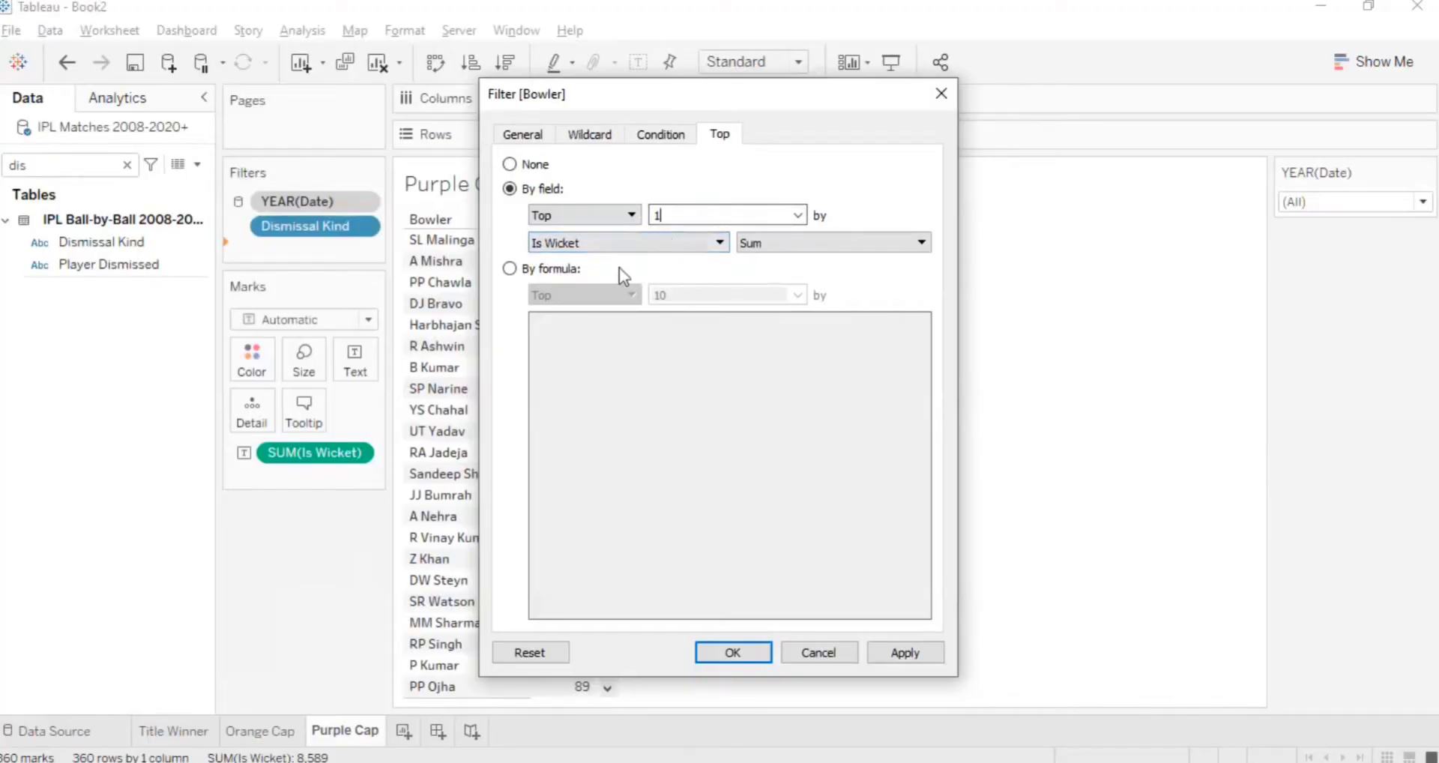
click(903, 654)
click(740, 649)
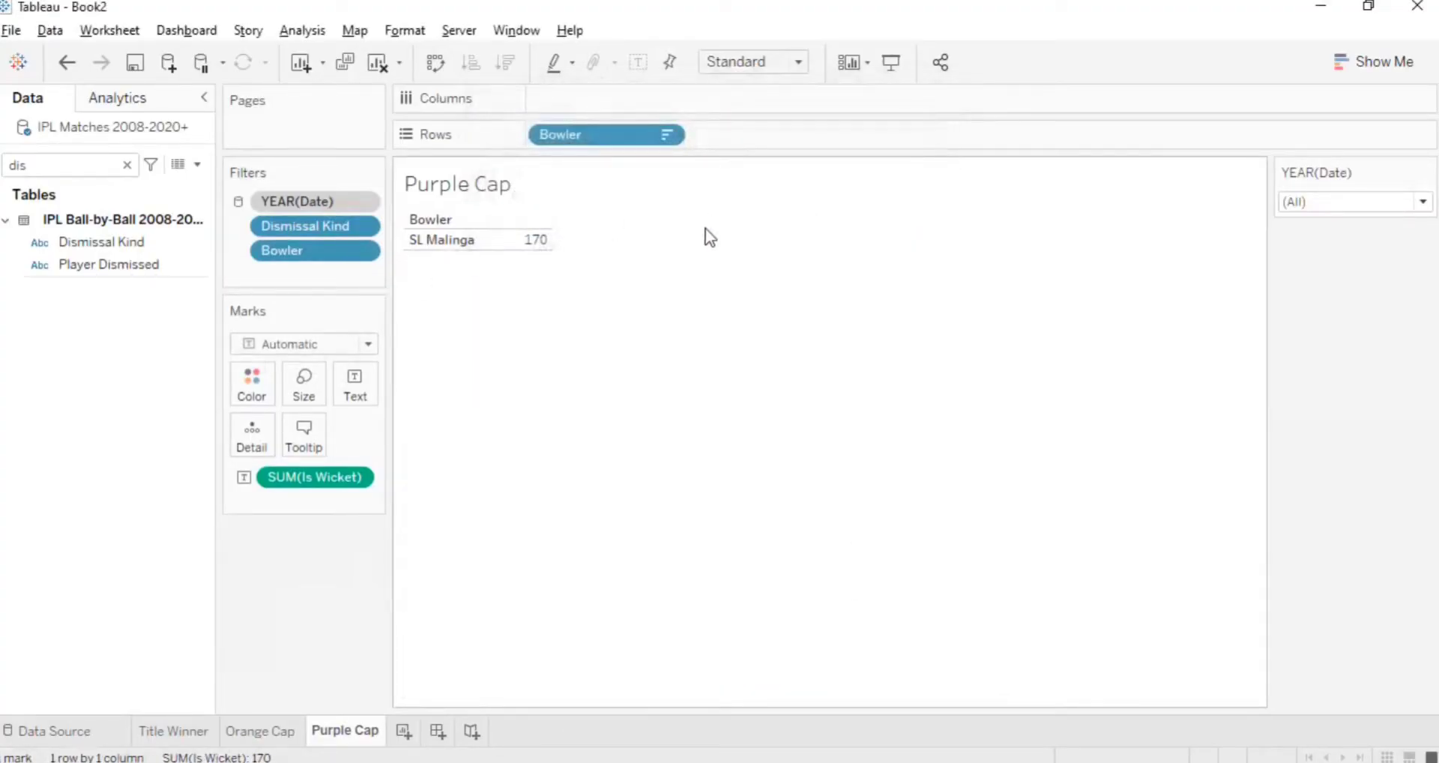
- Move Bowler from rows to the text marks and fit the sheet to Entire View
drag(589, 137, 368, 394)
click(769, 68)
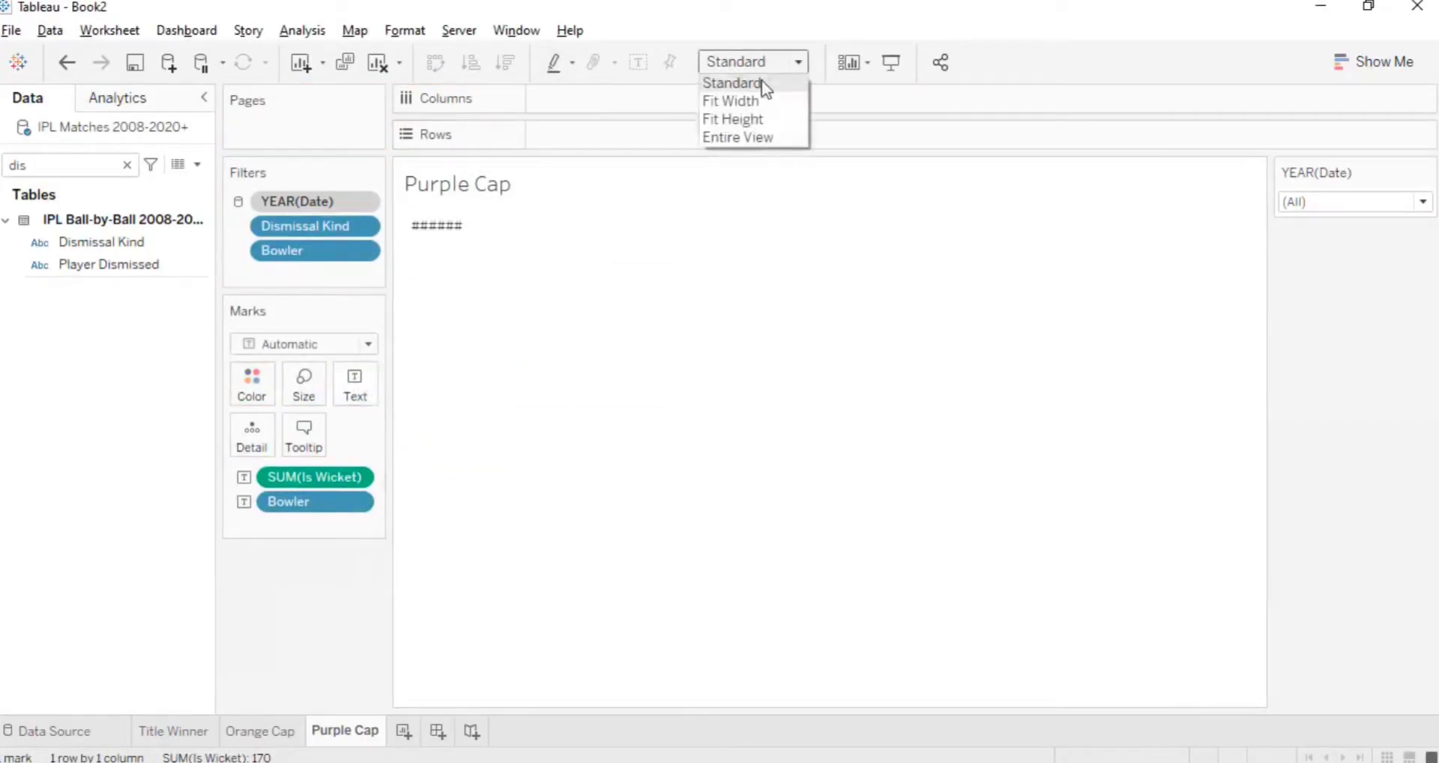
click(741, 136)
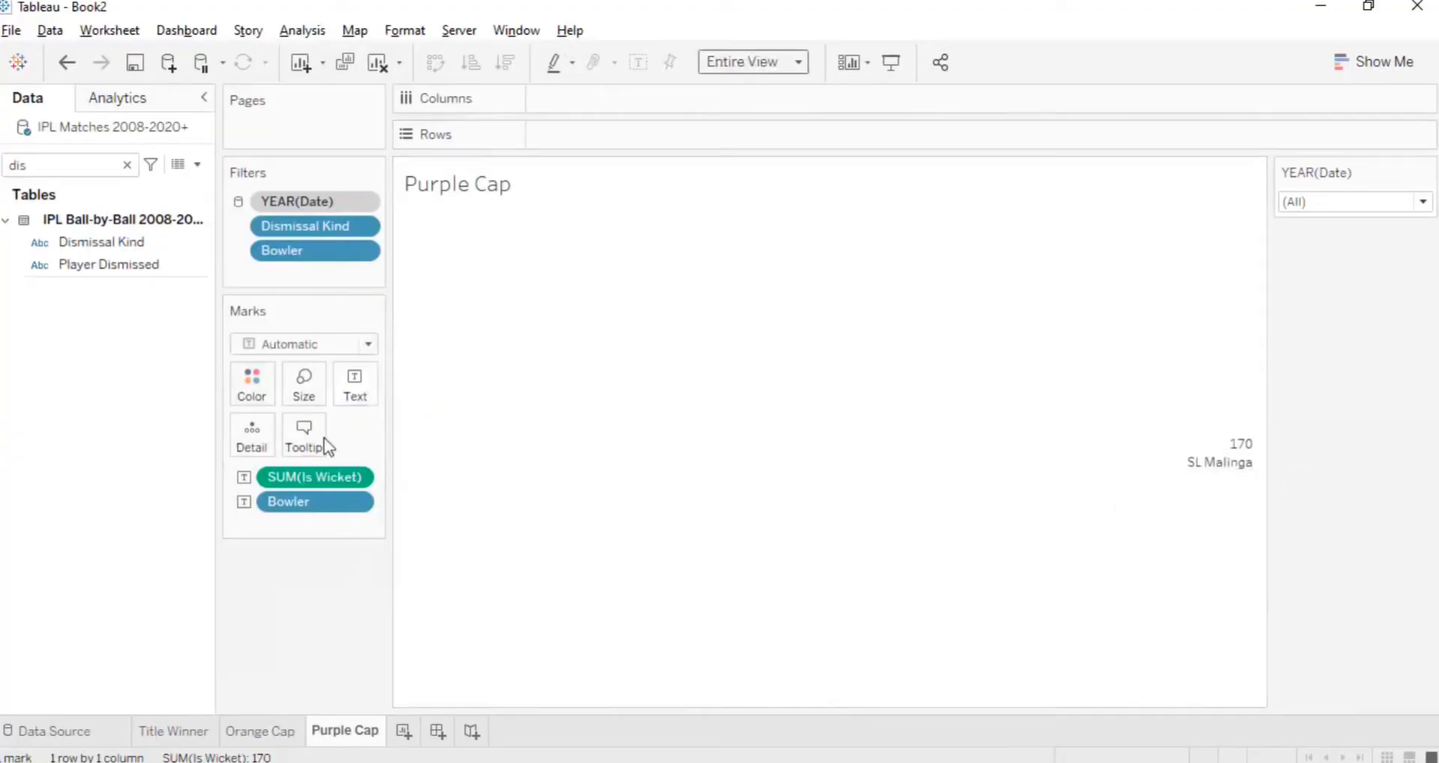
- Copy the formatting of the Orange Cap sheet and paste it onto the Purple Cap sheet
click(283, 737)
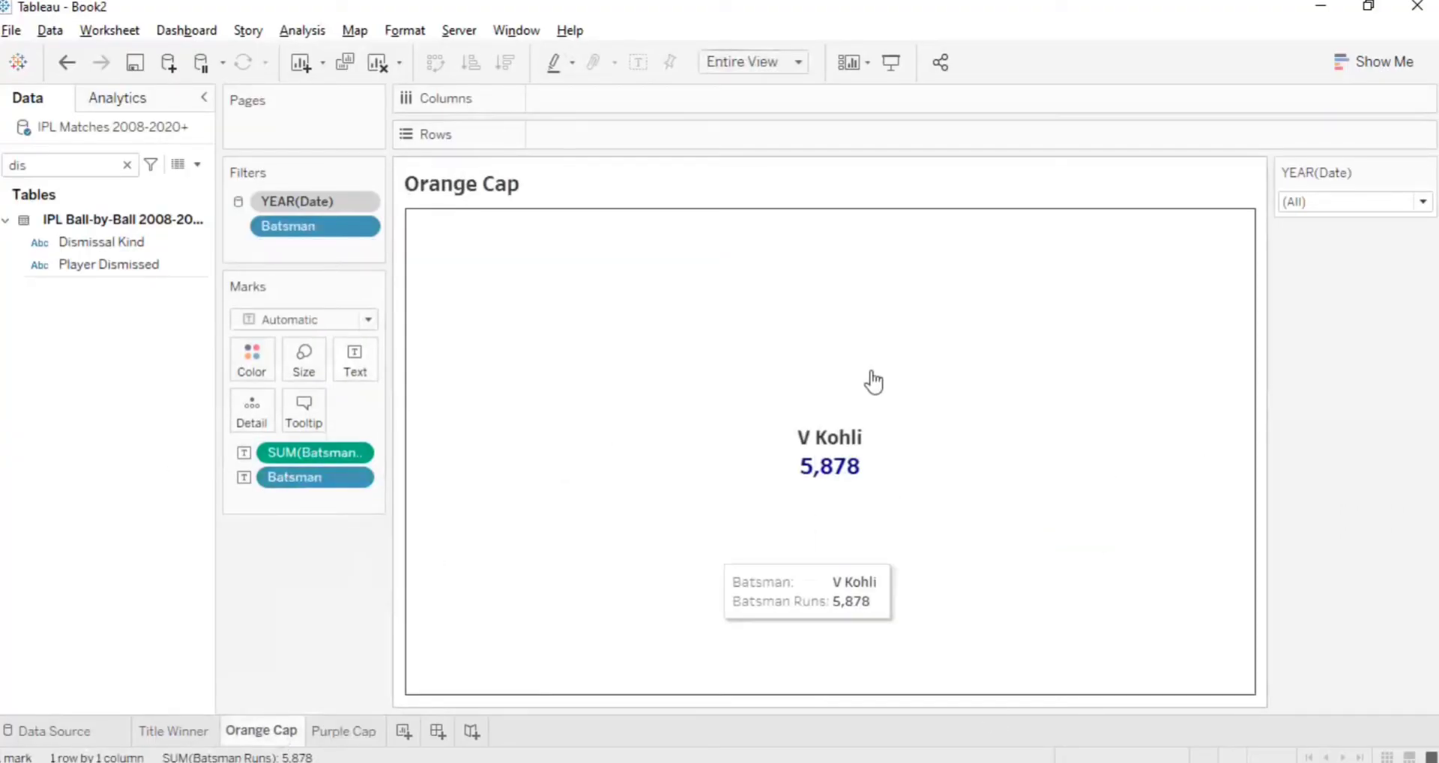
right_click(251, 734)
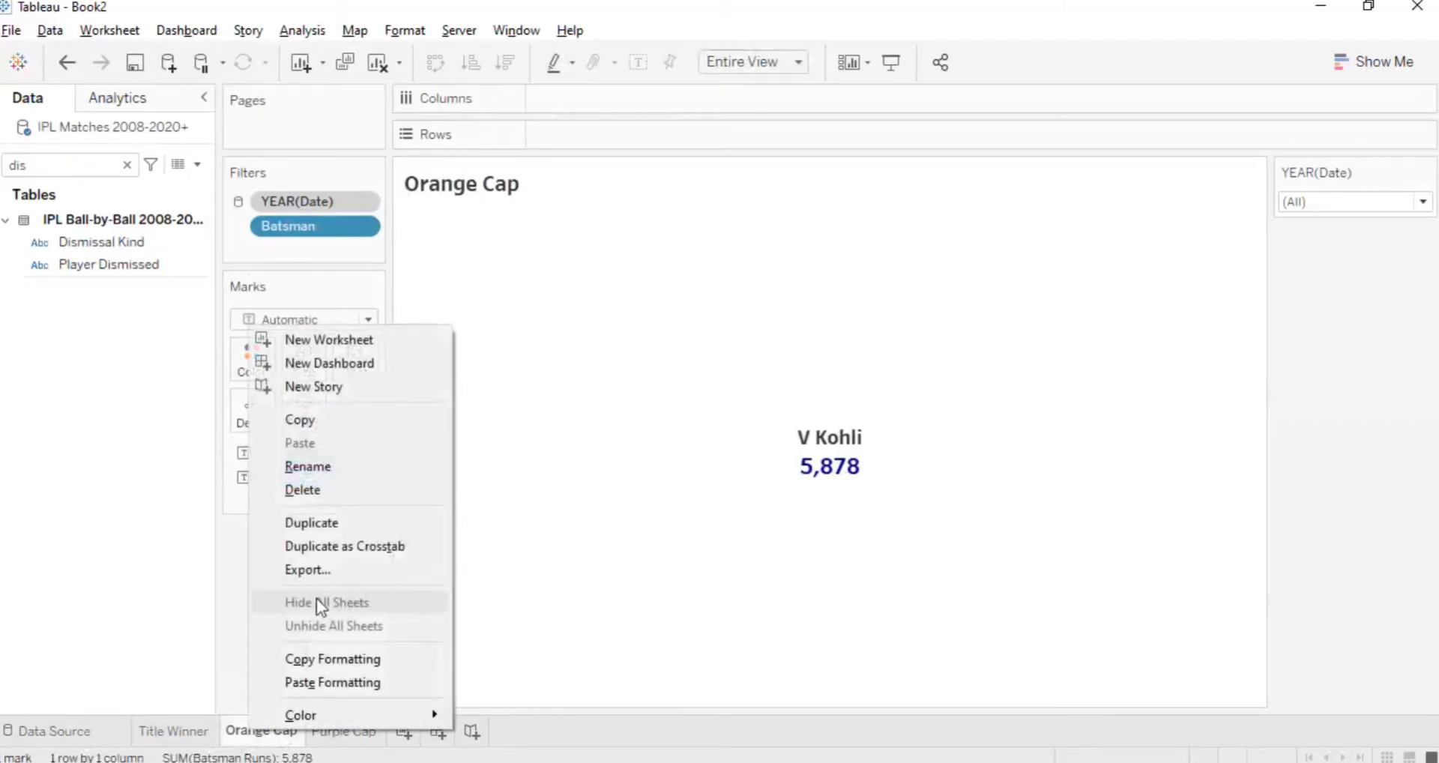
click(301, 660)
click(345, 733)
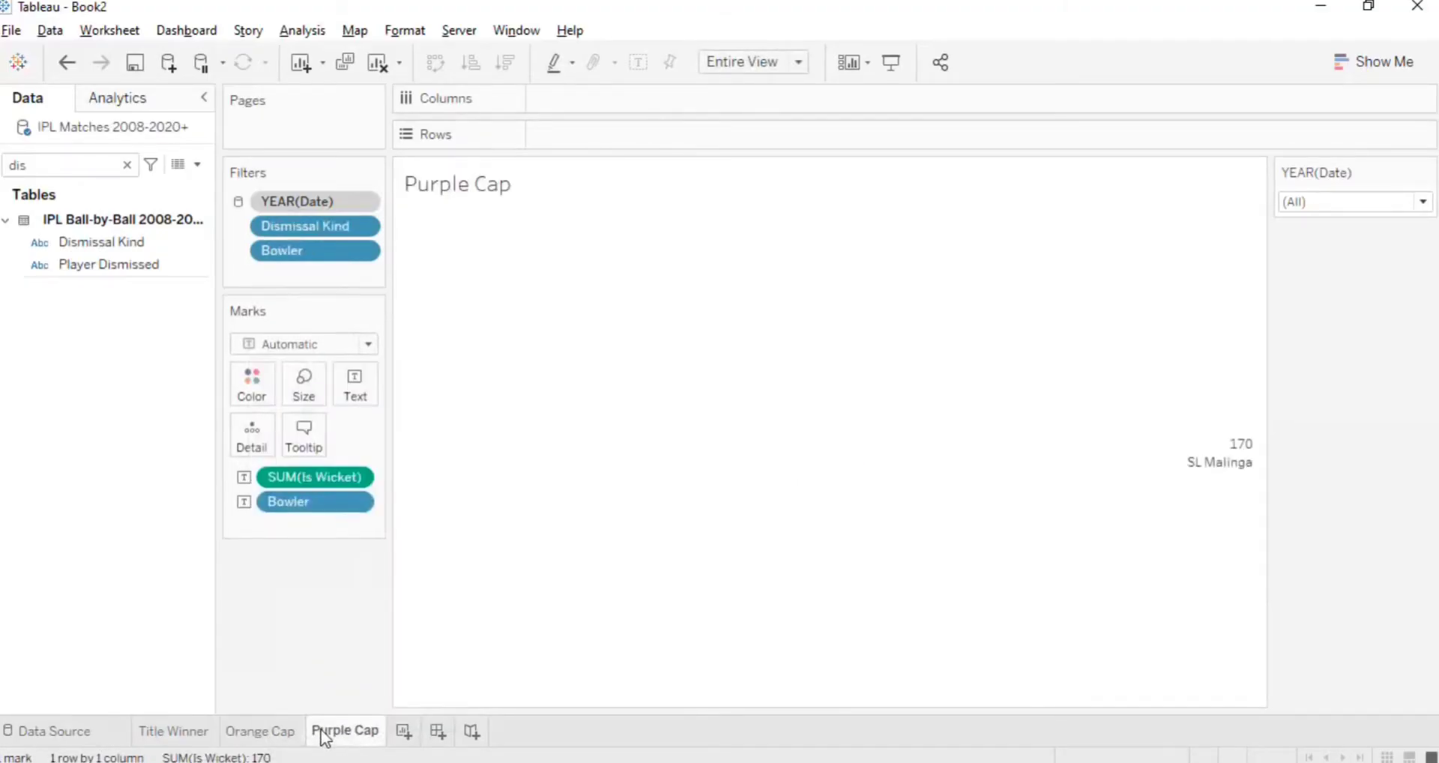
right_click(322, 733)
click(390, 678)
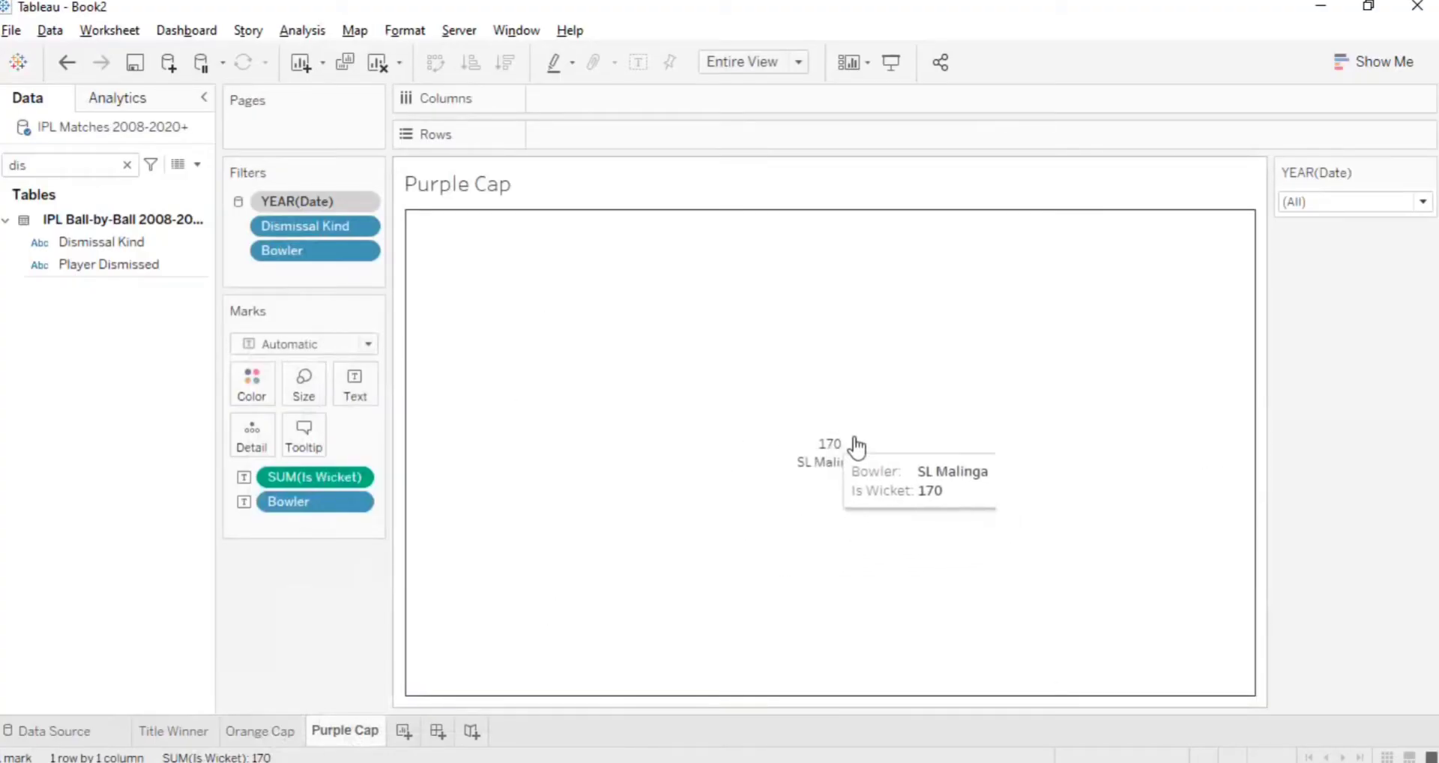
- Edit the Purple Cap label so that SUM(Is Wicket) has larger text in the Tableau Bold font
click(354, 382)
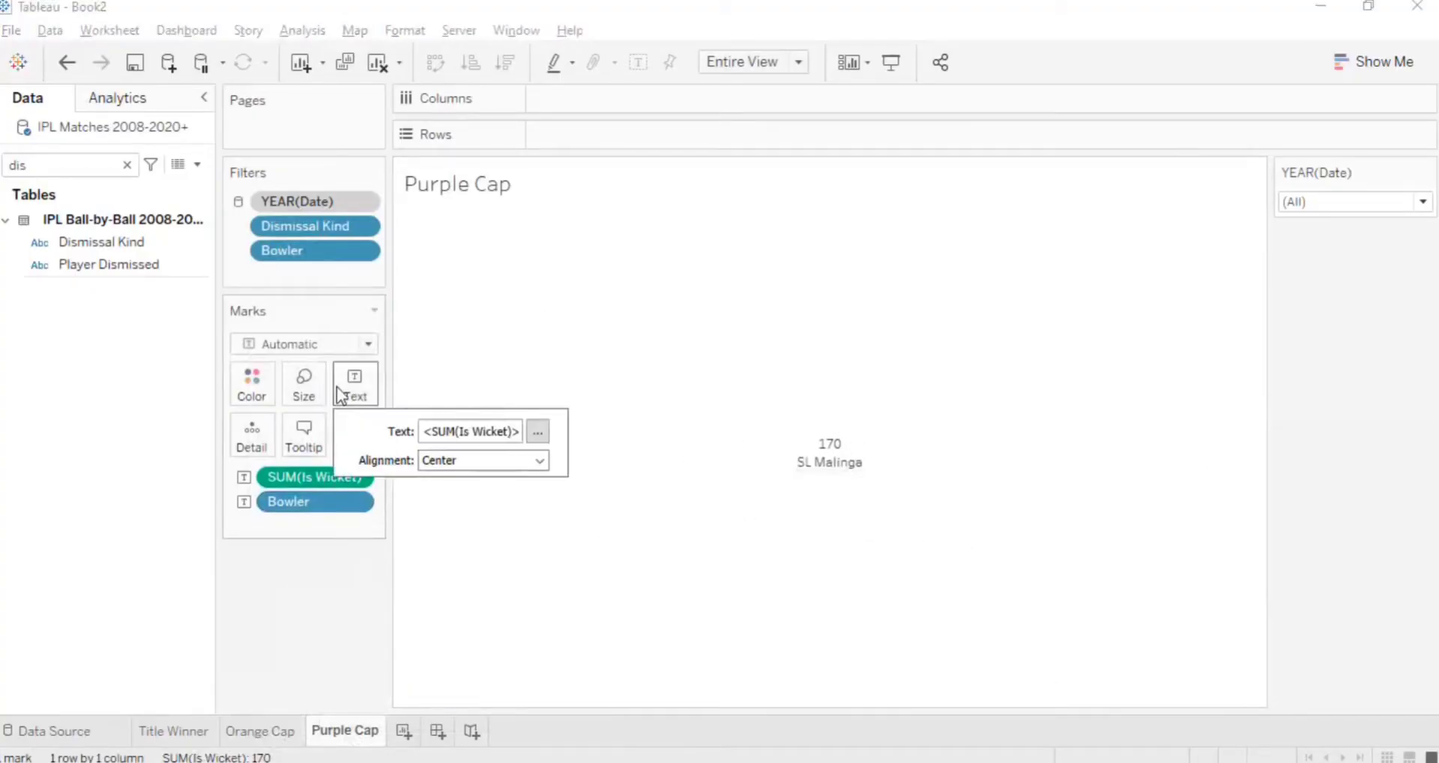
click(537, 432)
triple_click(889, 119)
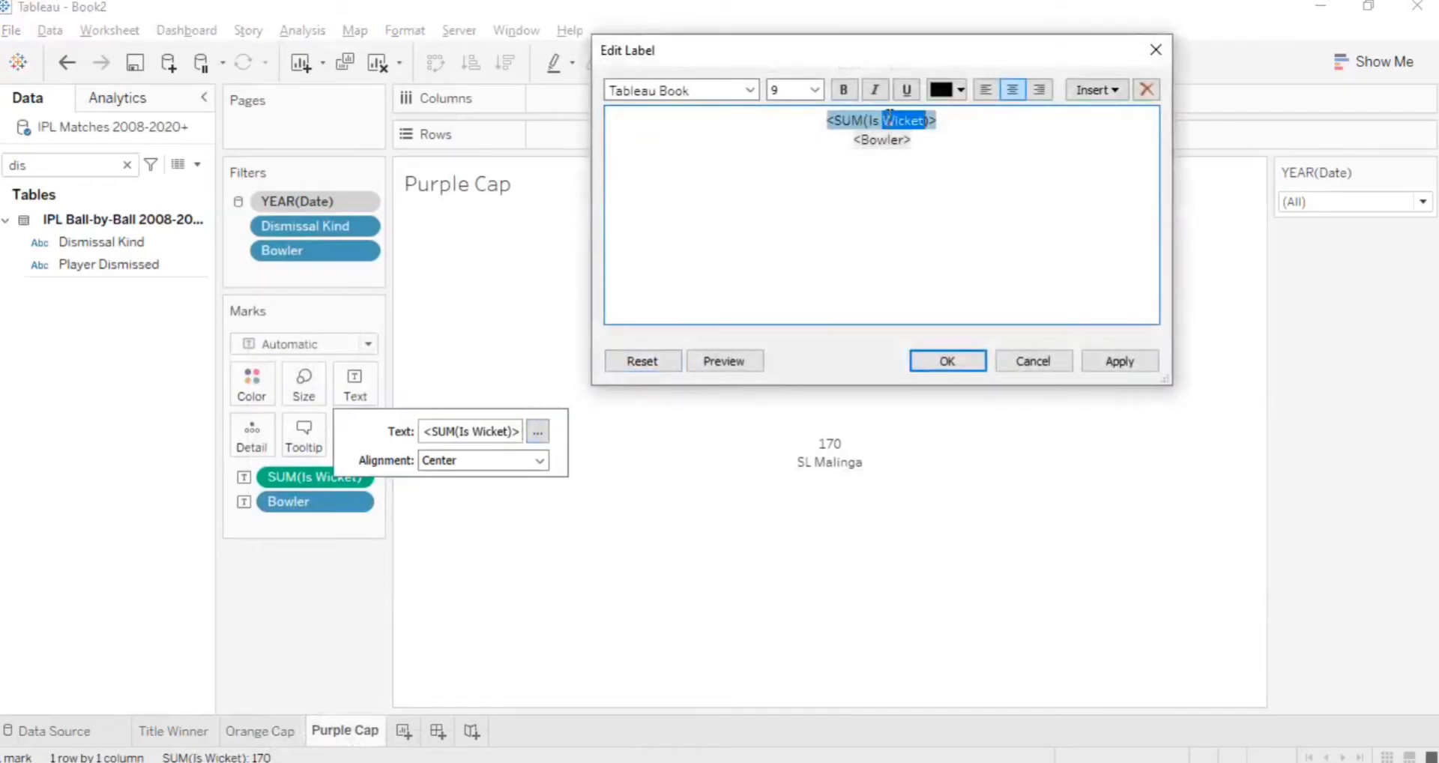
click(817, 93)
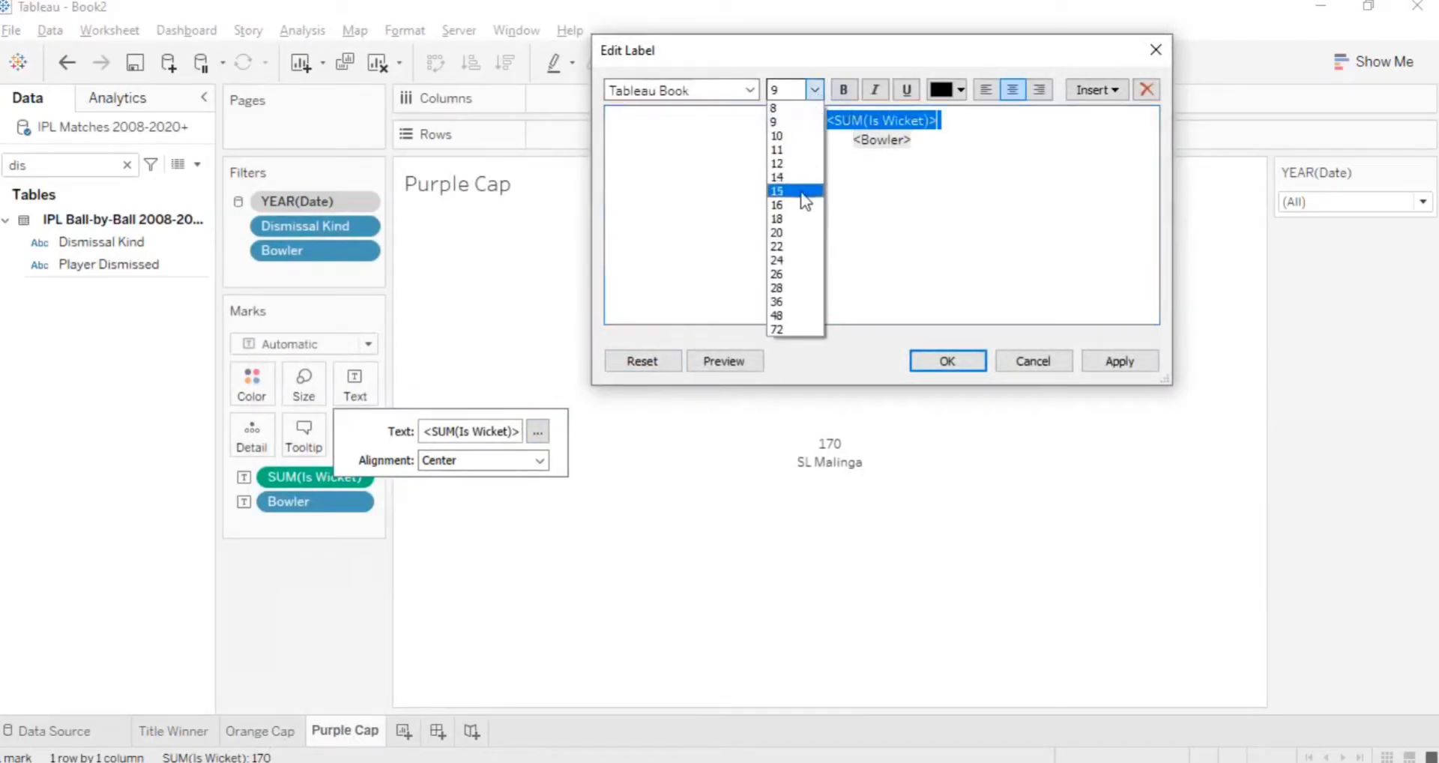
click(779, 182)
click(749, 90)
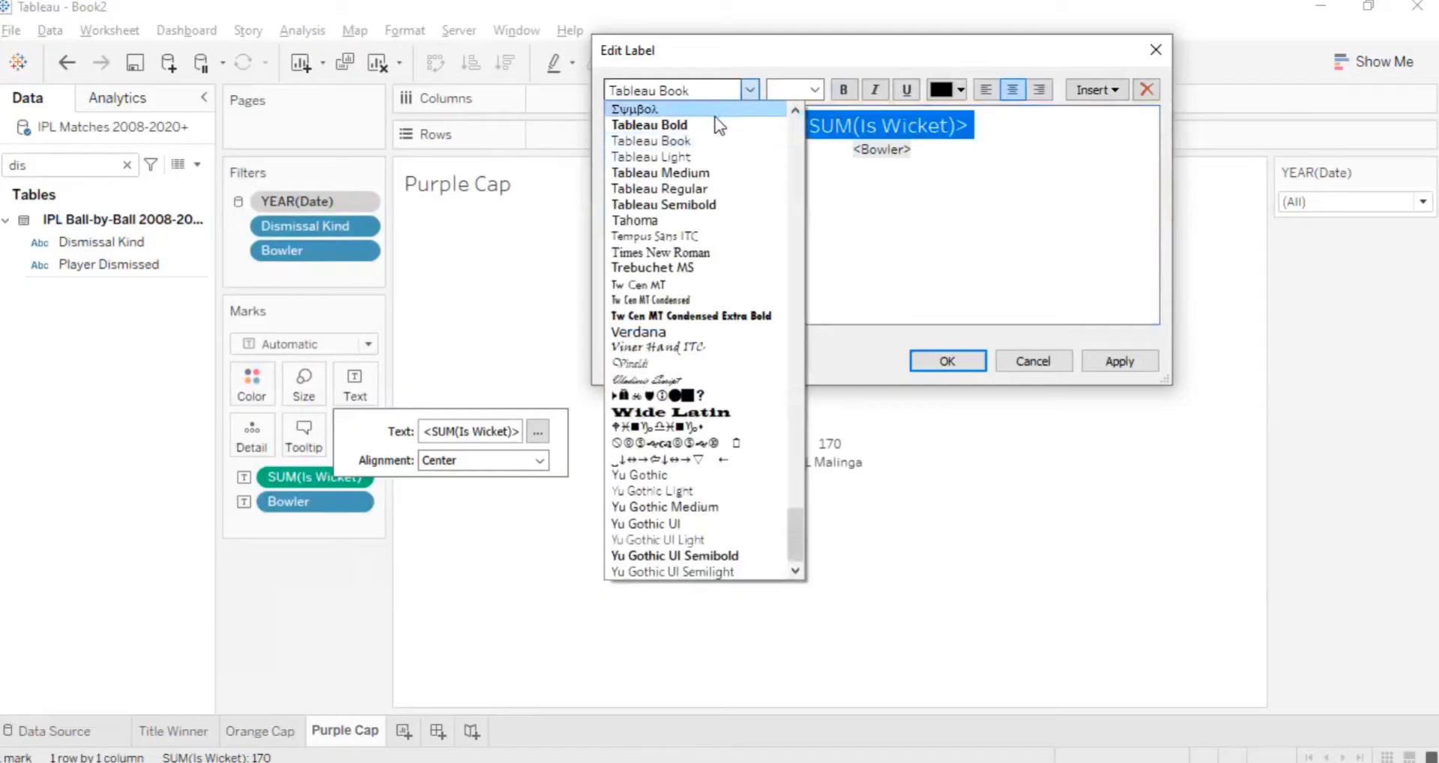
click(714, 118)
click(739, 91)
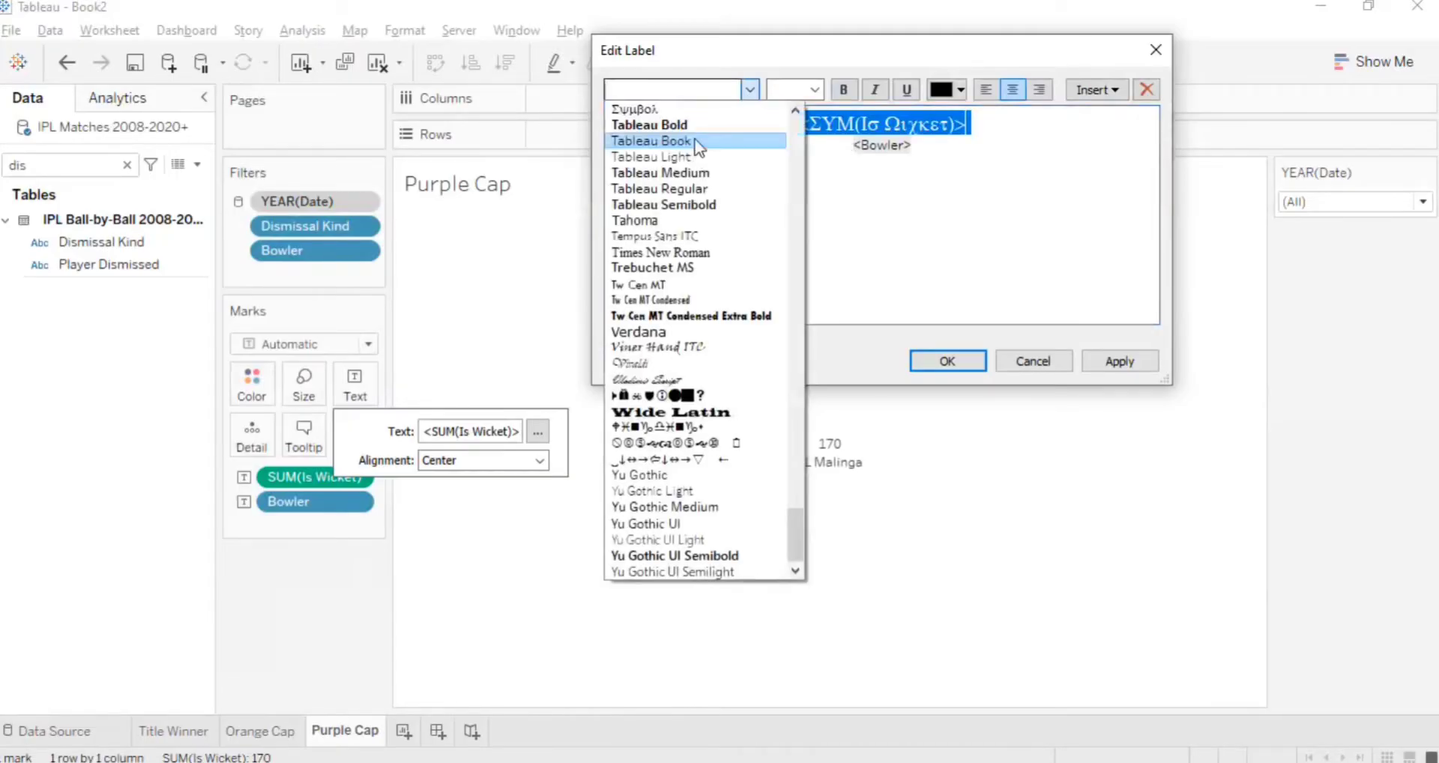
click(728, 118)
- Format the Bowler line of the label in dark blue, size 16, with the Tableau Bold font and apply it
double_click(885, 146)
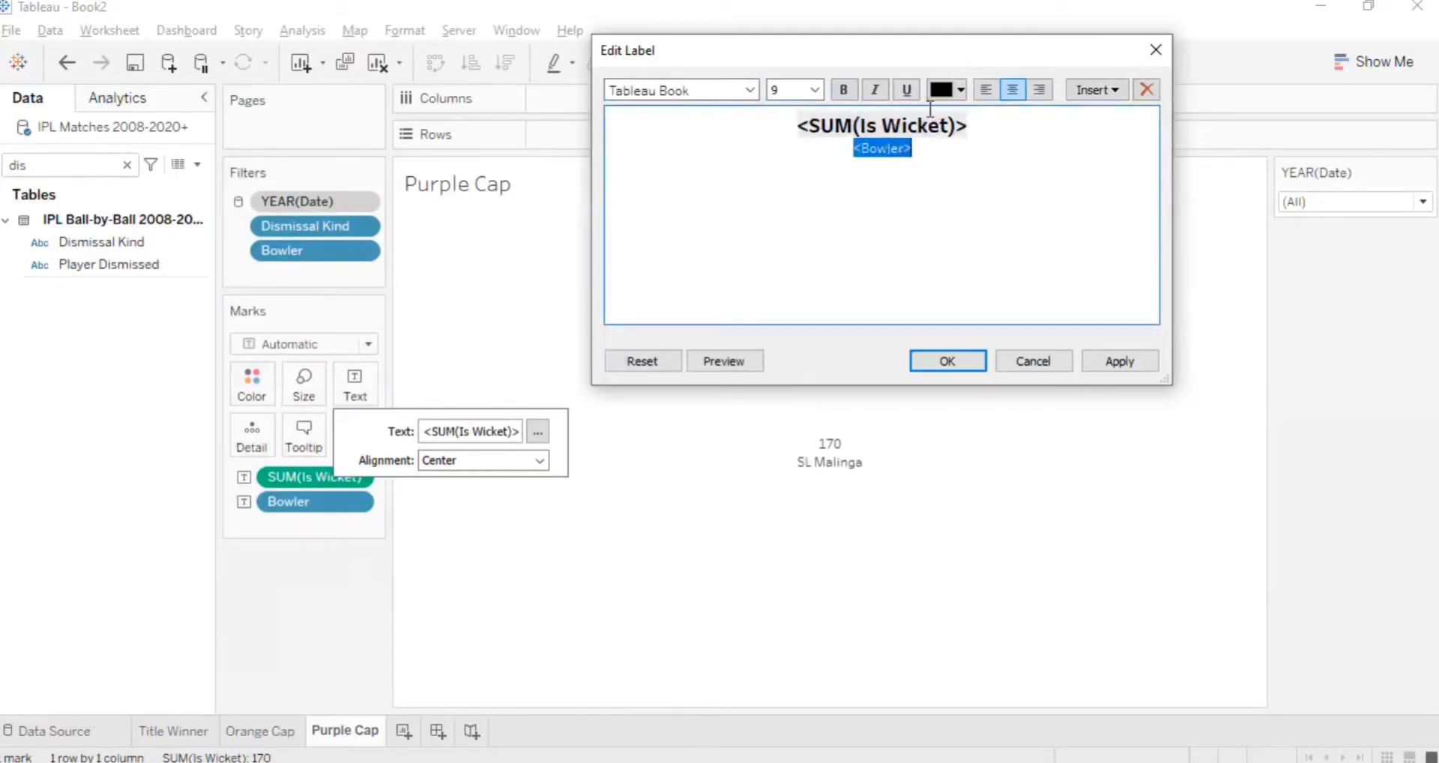
click(961, 89)
click(939, 231)
click(824, 93)
click(805, 198)
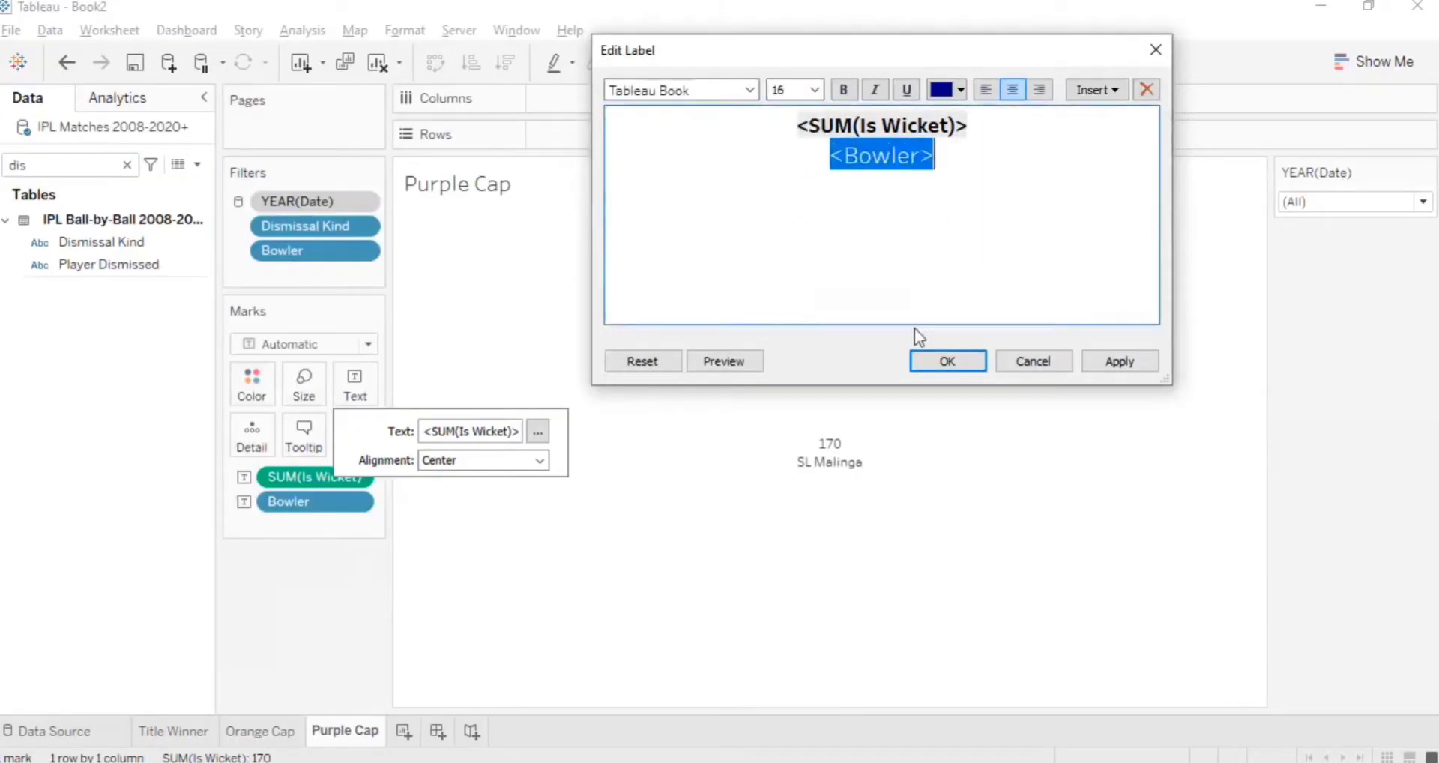
click(1120, 363)
click(749, 90)
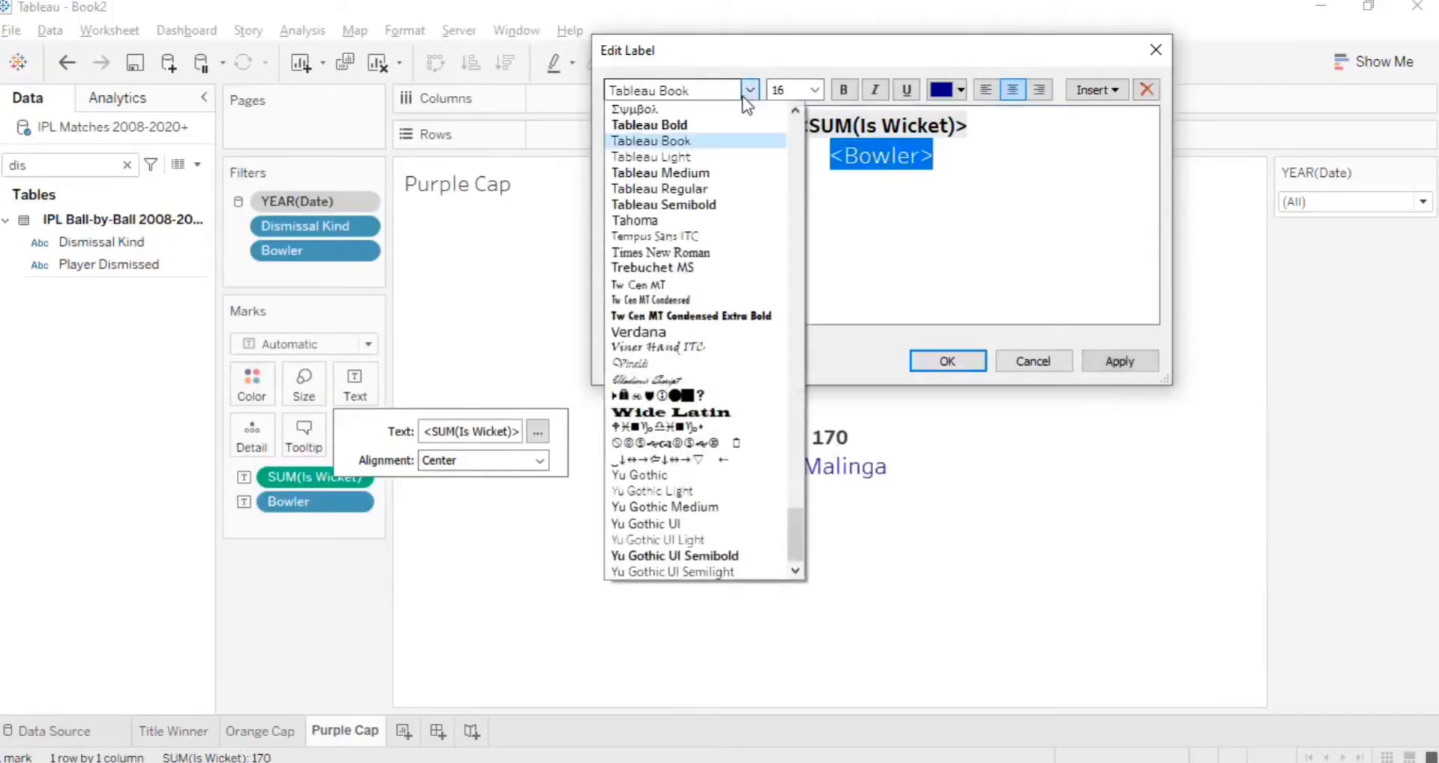
click(697, 137)
click(960, 368)
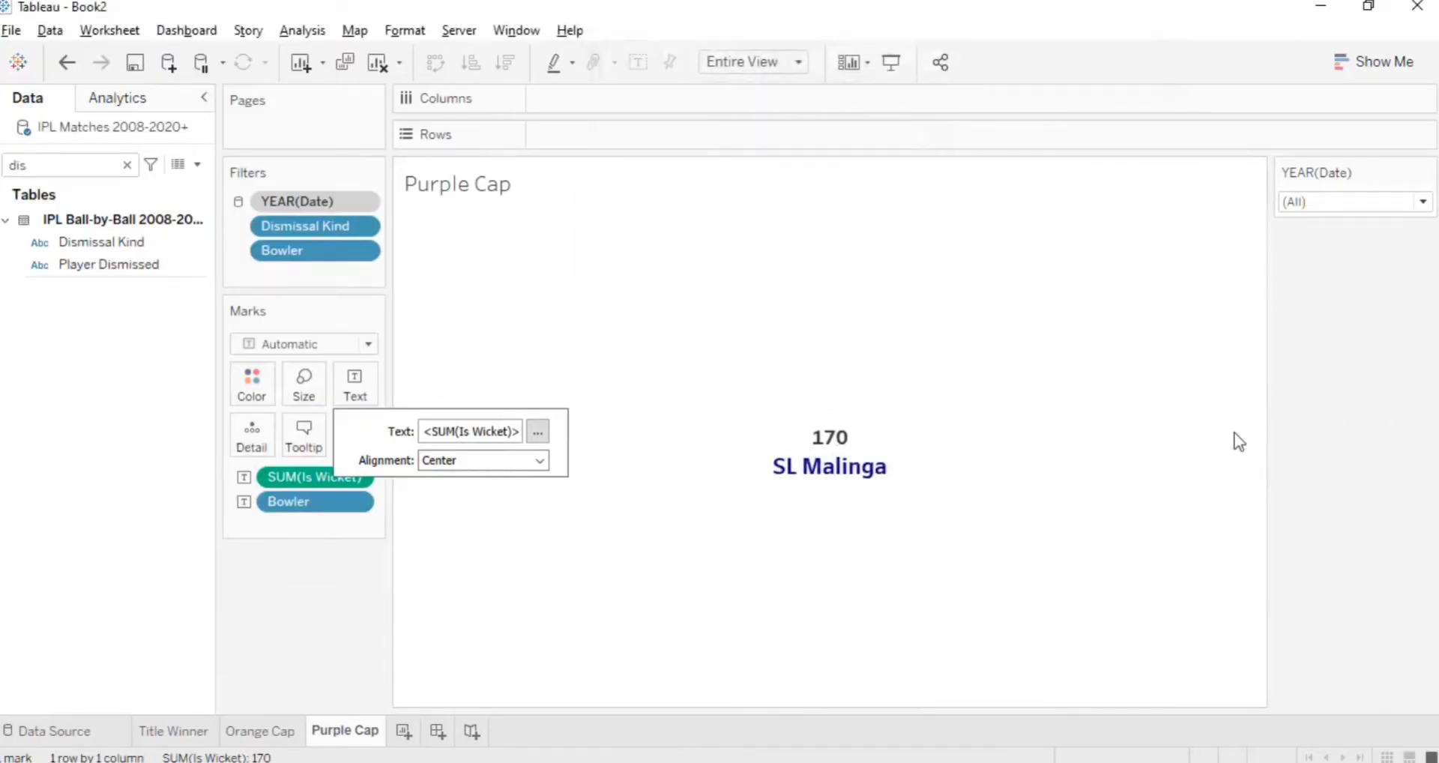
- Edit the Purple Cap label so that the Bowler field is on the line above SUM(Is Wicket)
click(358, 399)
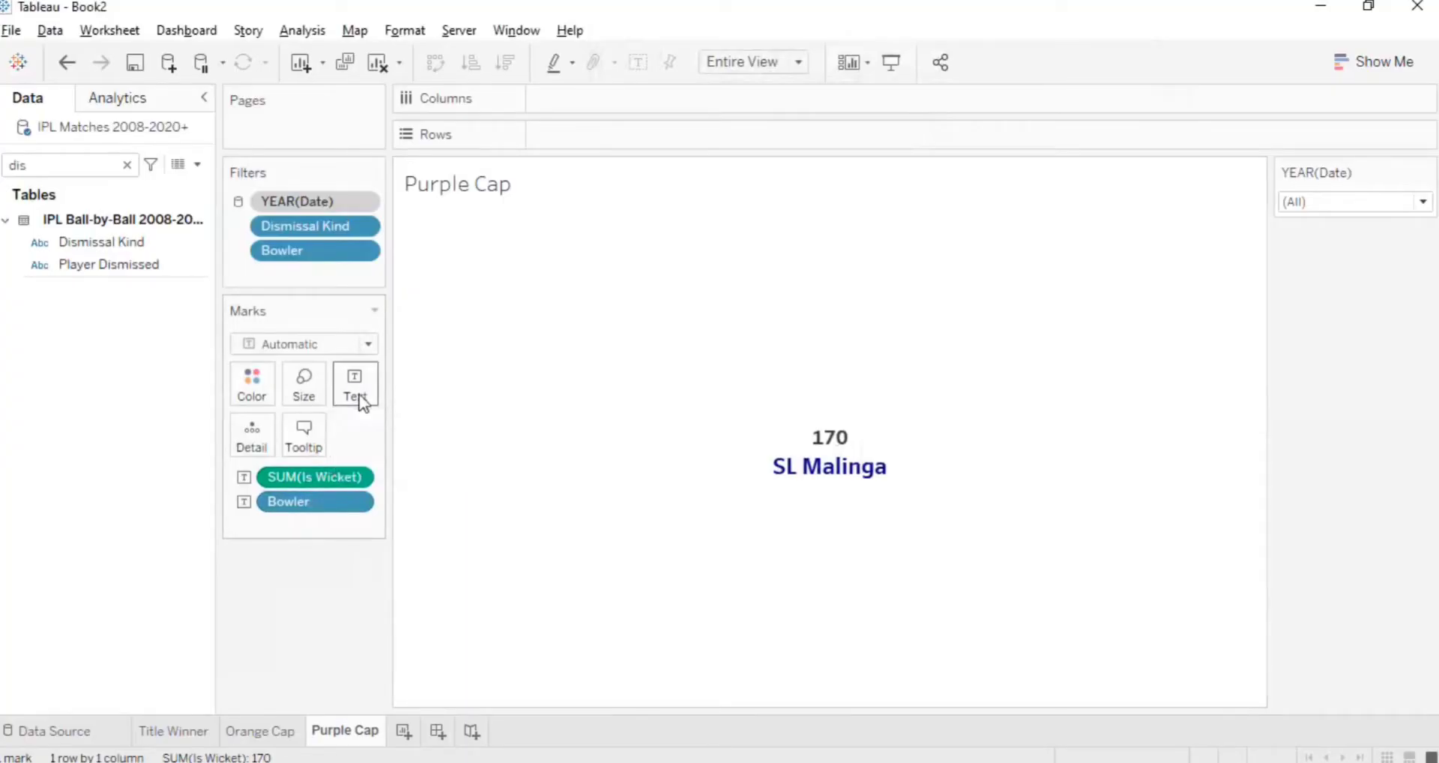
click(375, 384)
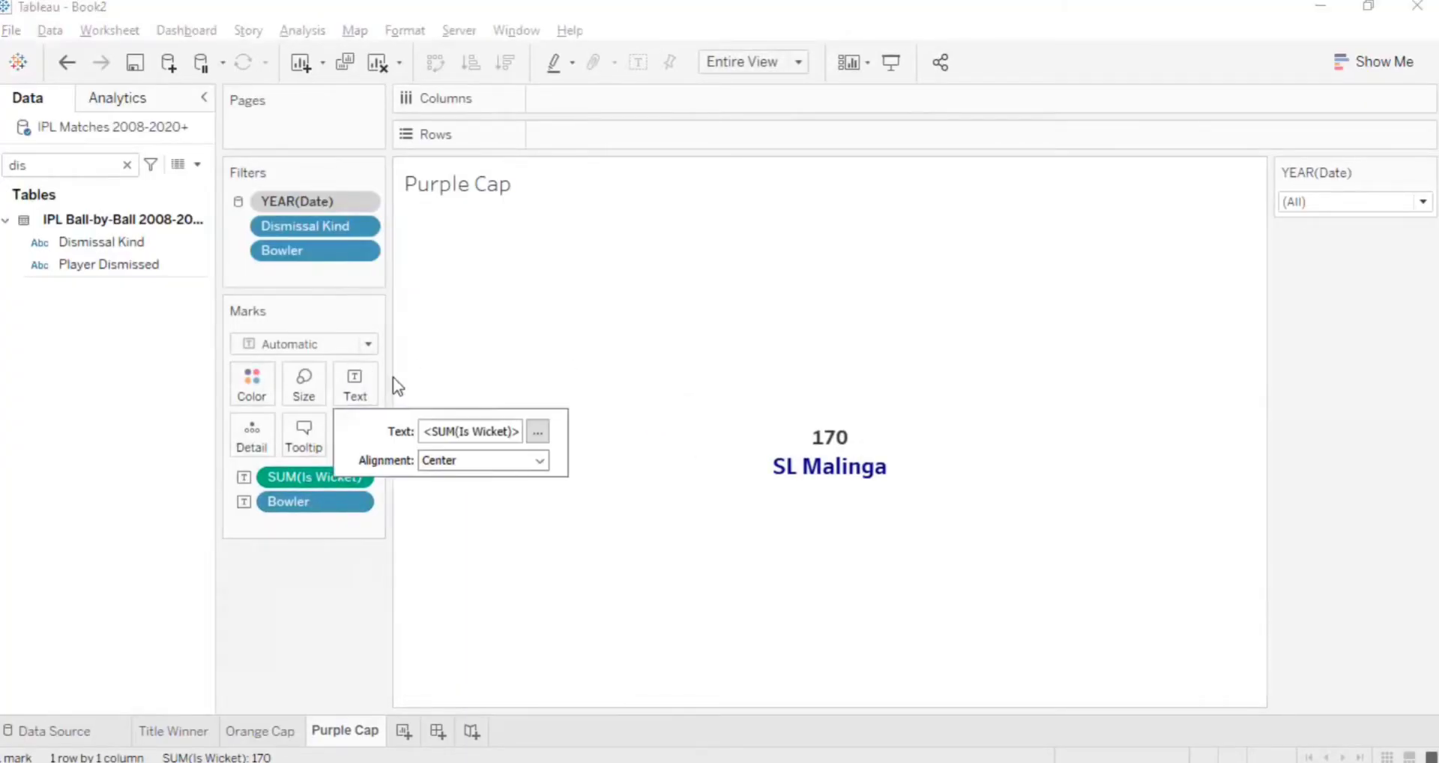
click(537, 431)
double_click(862, 161)
key(ctrl+c)
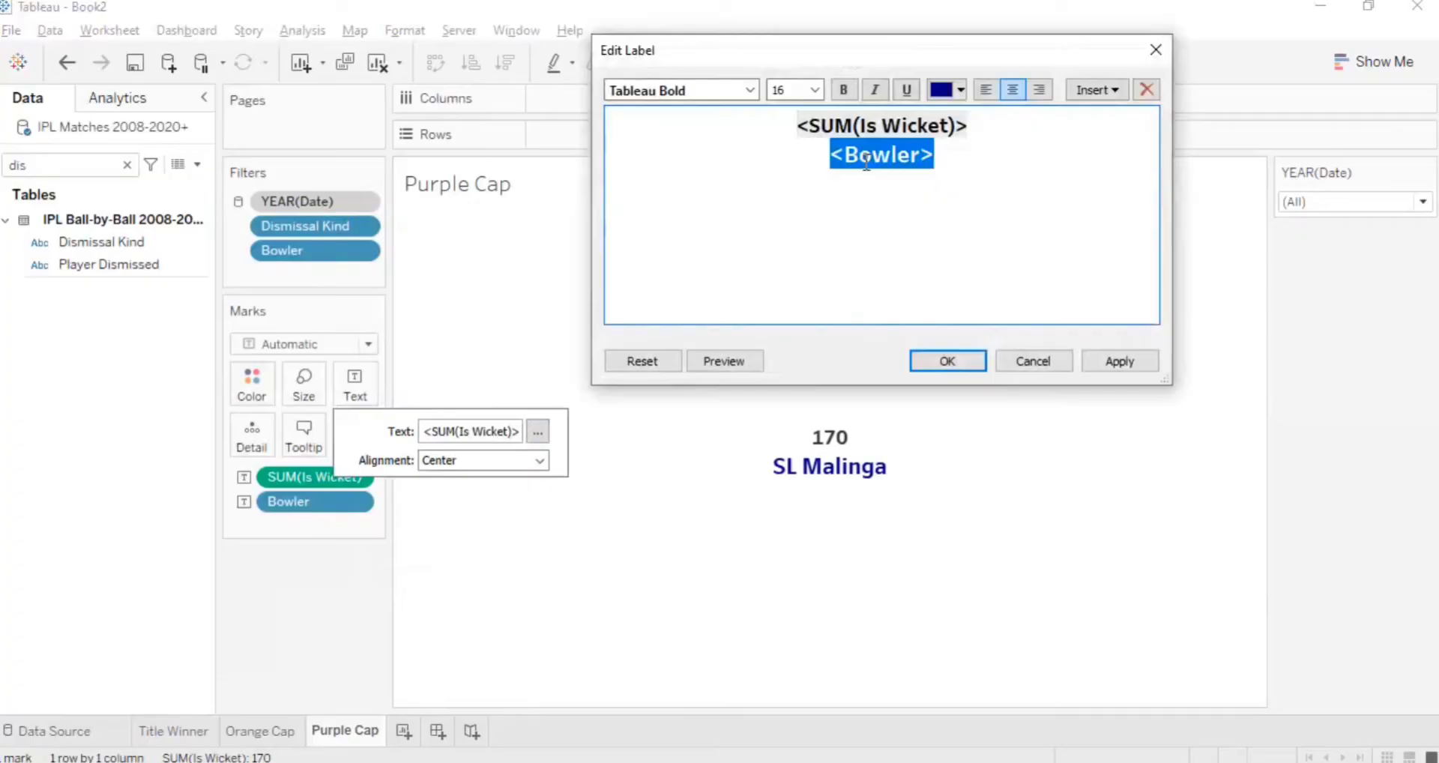
key(Delete)
click(796, 132)
key(Return)
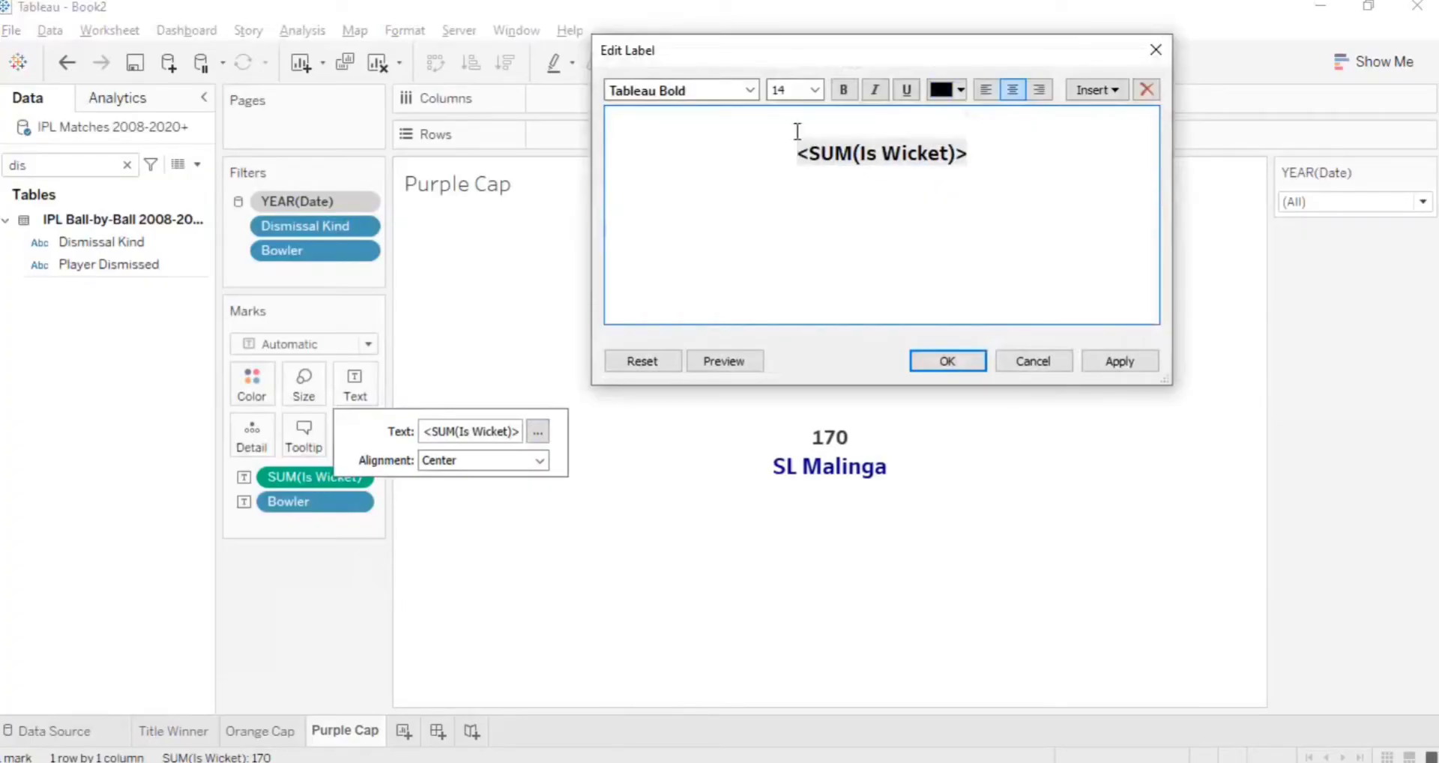
key(ctrl+v)
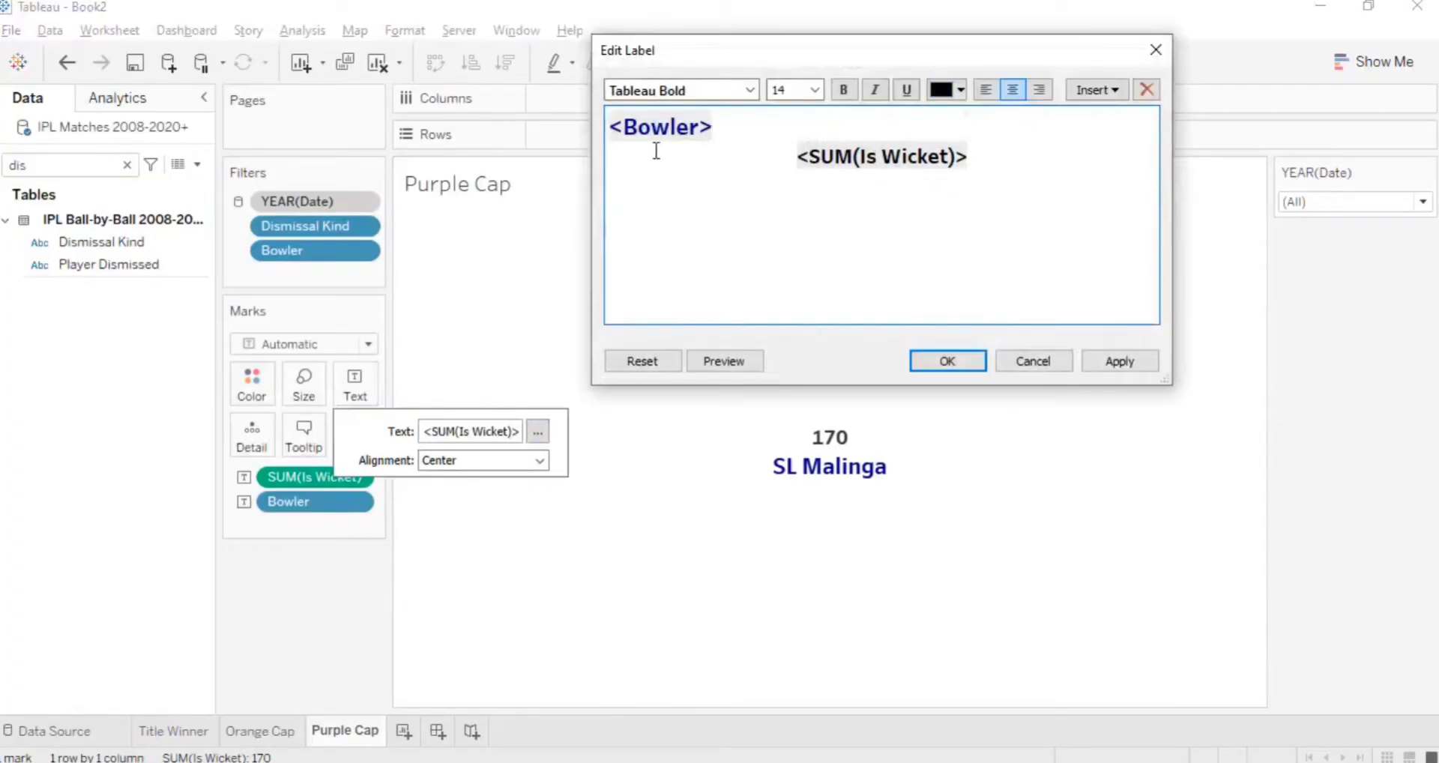
- Centre the Bowler line of the label and format it in size 14 and black
double_click(667, 126)
click(1012, 90)
click(815, 89)
click(783, 174)
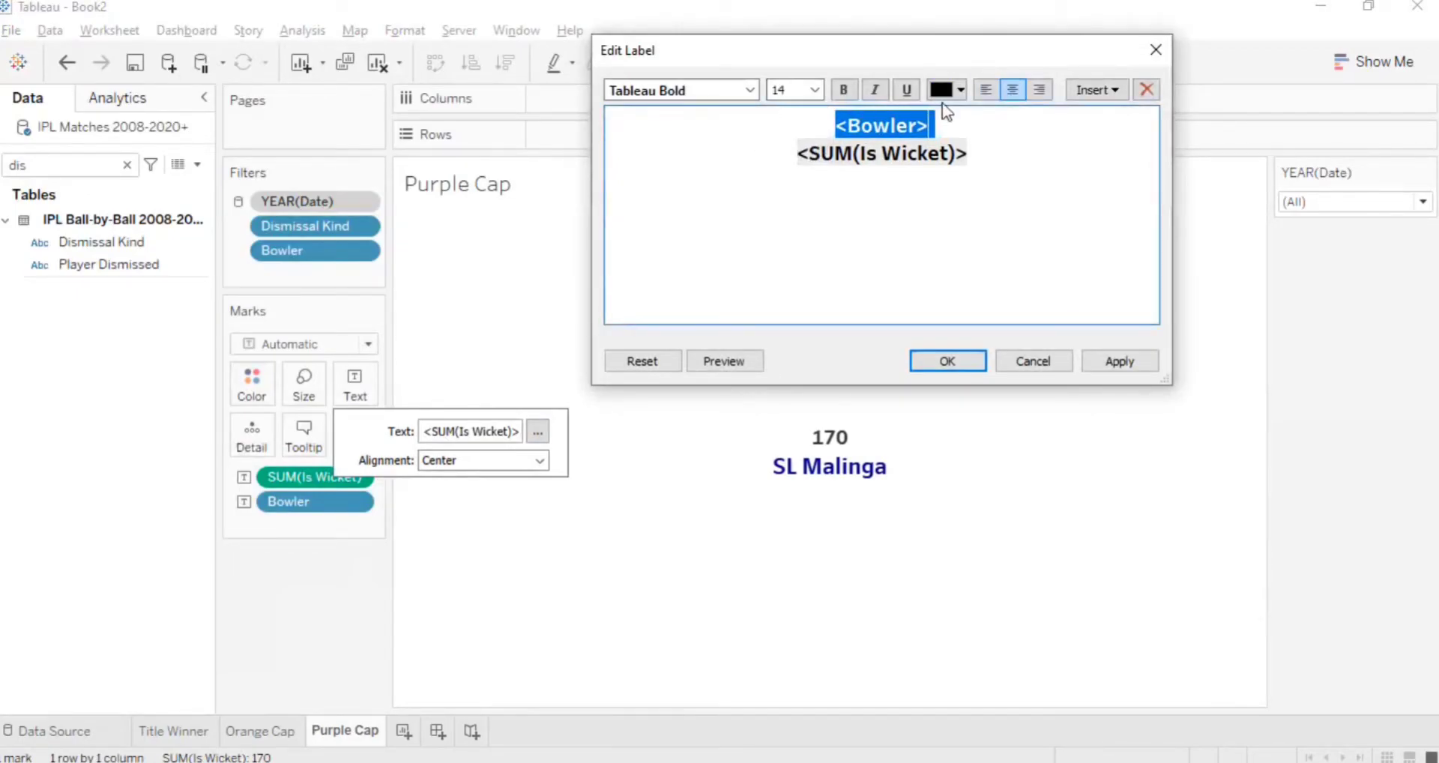
click(943, 95)
click(943, 121)
- Format the SUM(Is Wicket) line in size 15 and dark blue, and apply the label changes
double_click(887, 154)
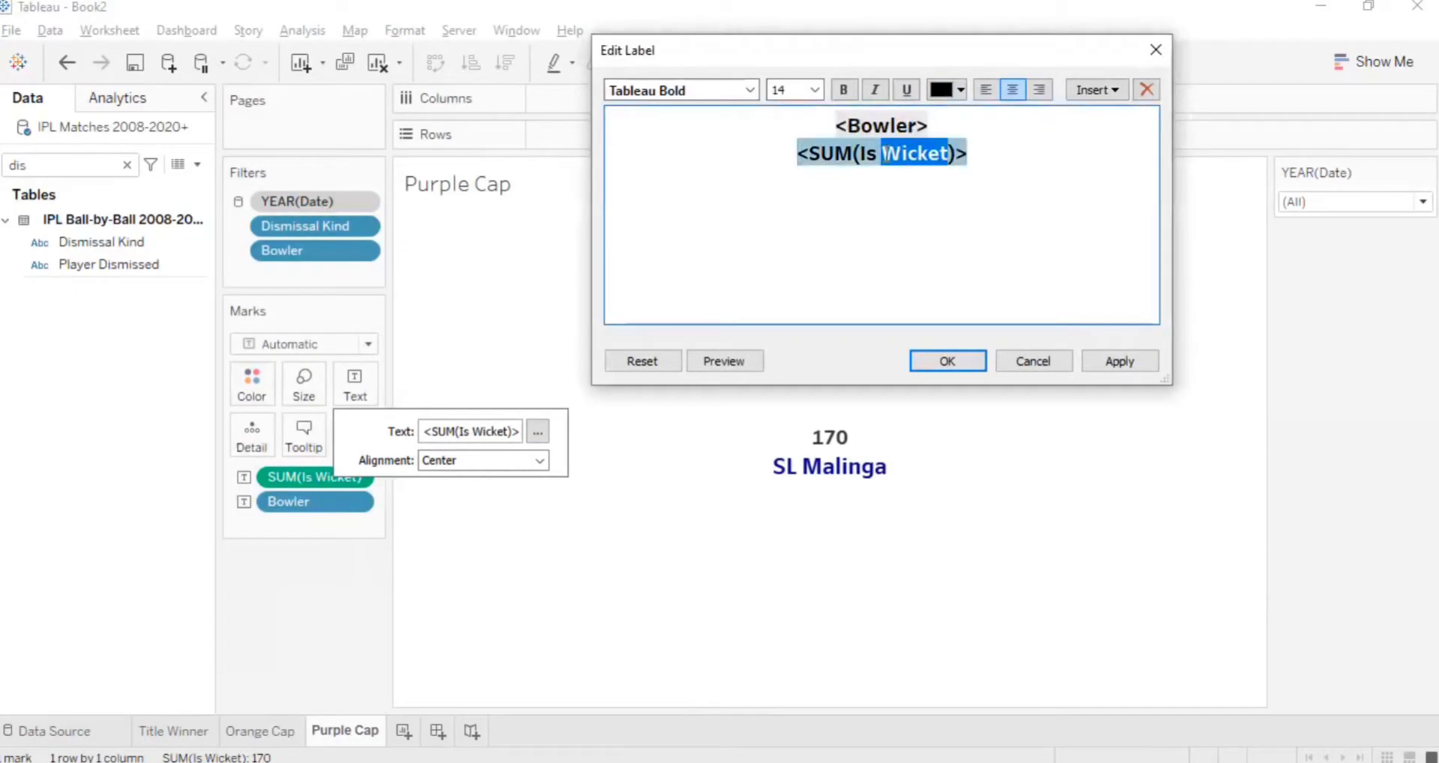
click(887, 154)
click(783, 90)
click(783, 186)
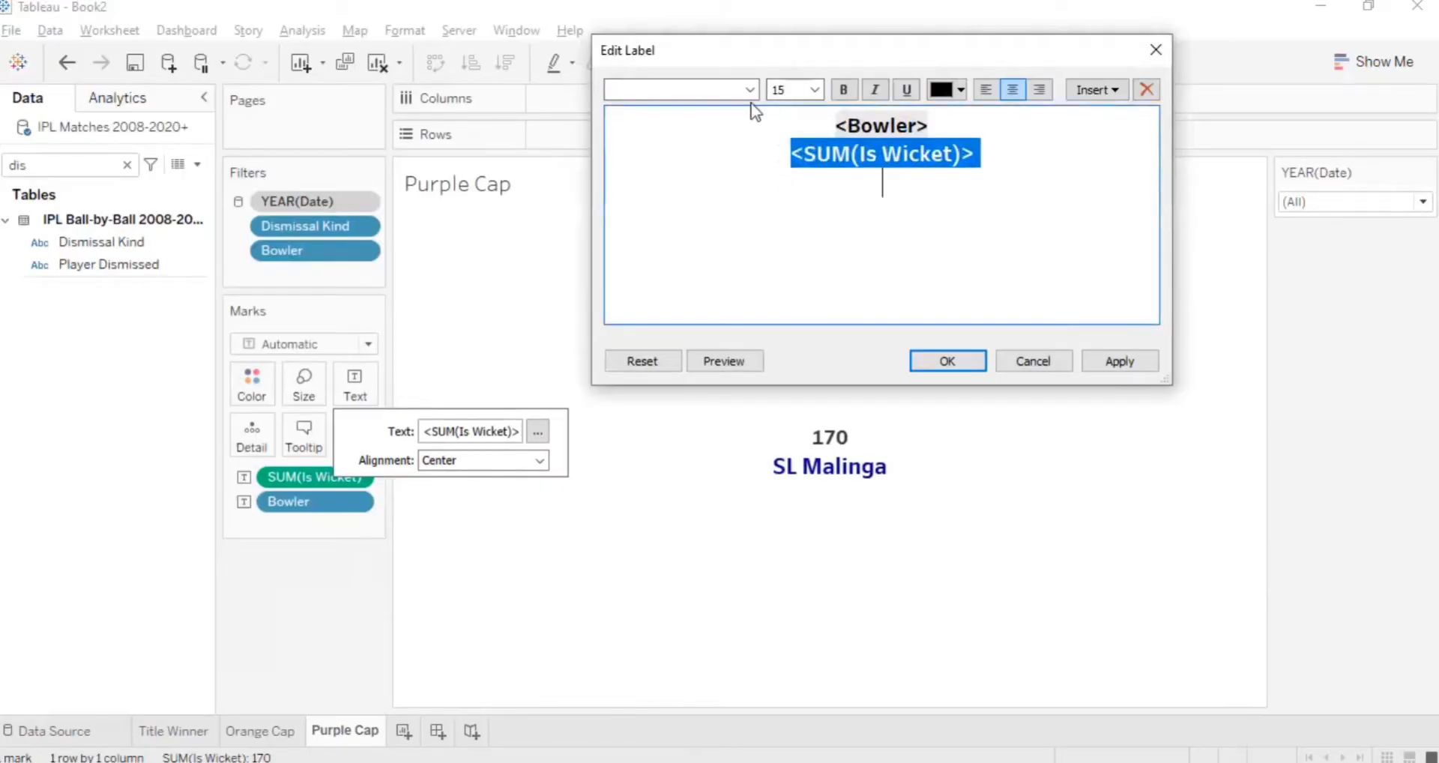
click(952, 91)
click(938, 229)
click(750, 90)
click(710, 113)
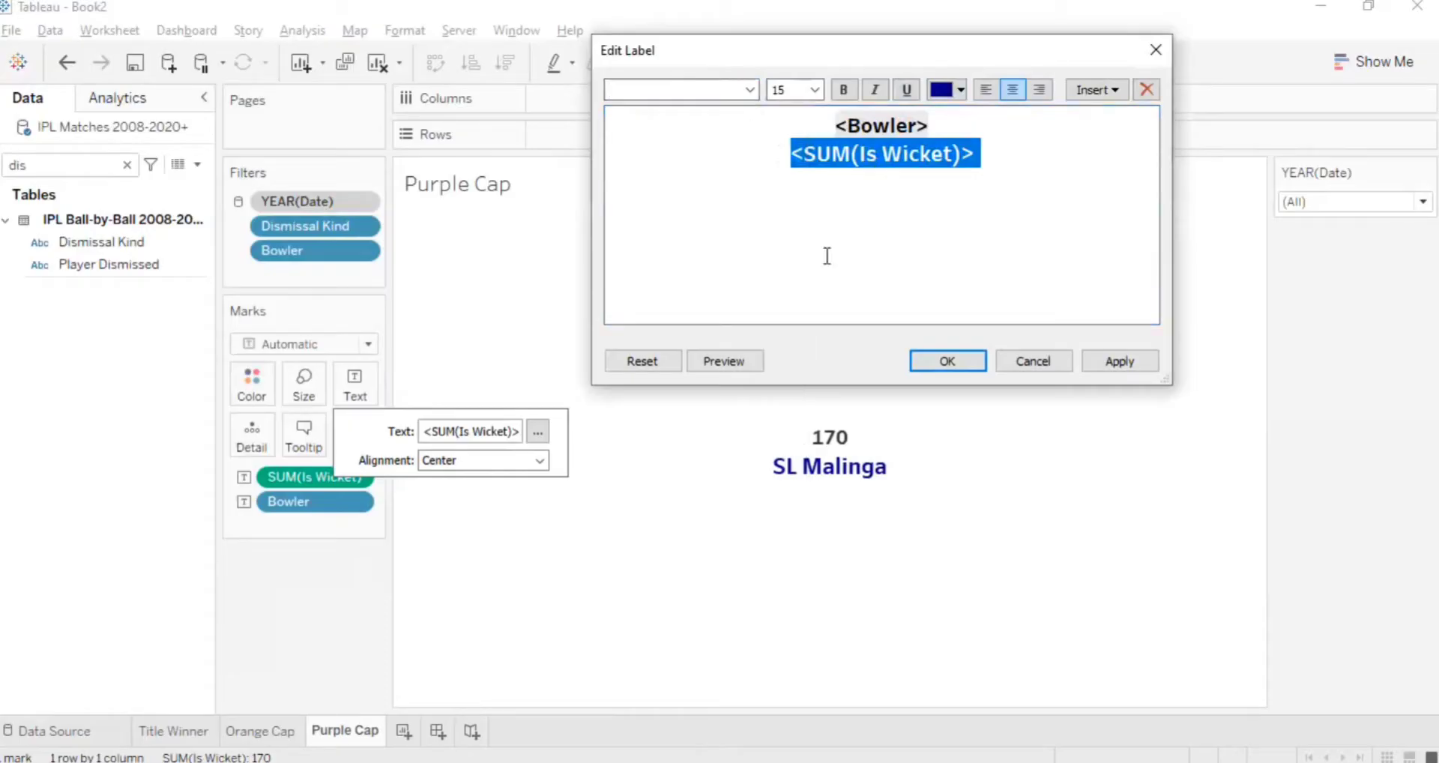
click(1139, 362)
click(948, 360)
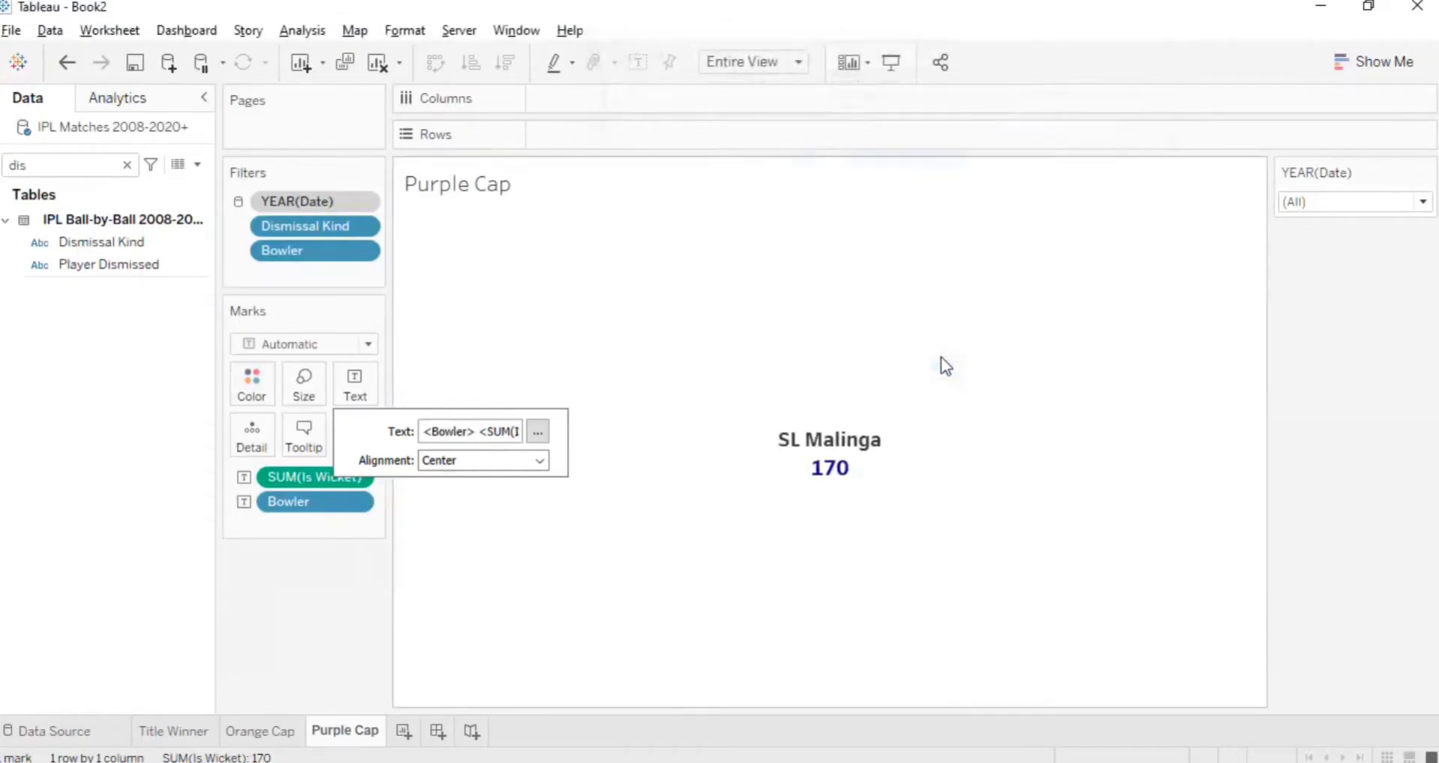
click(336, 575)
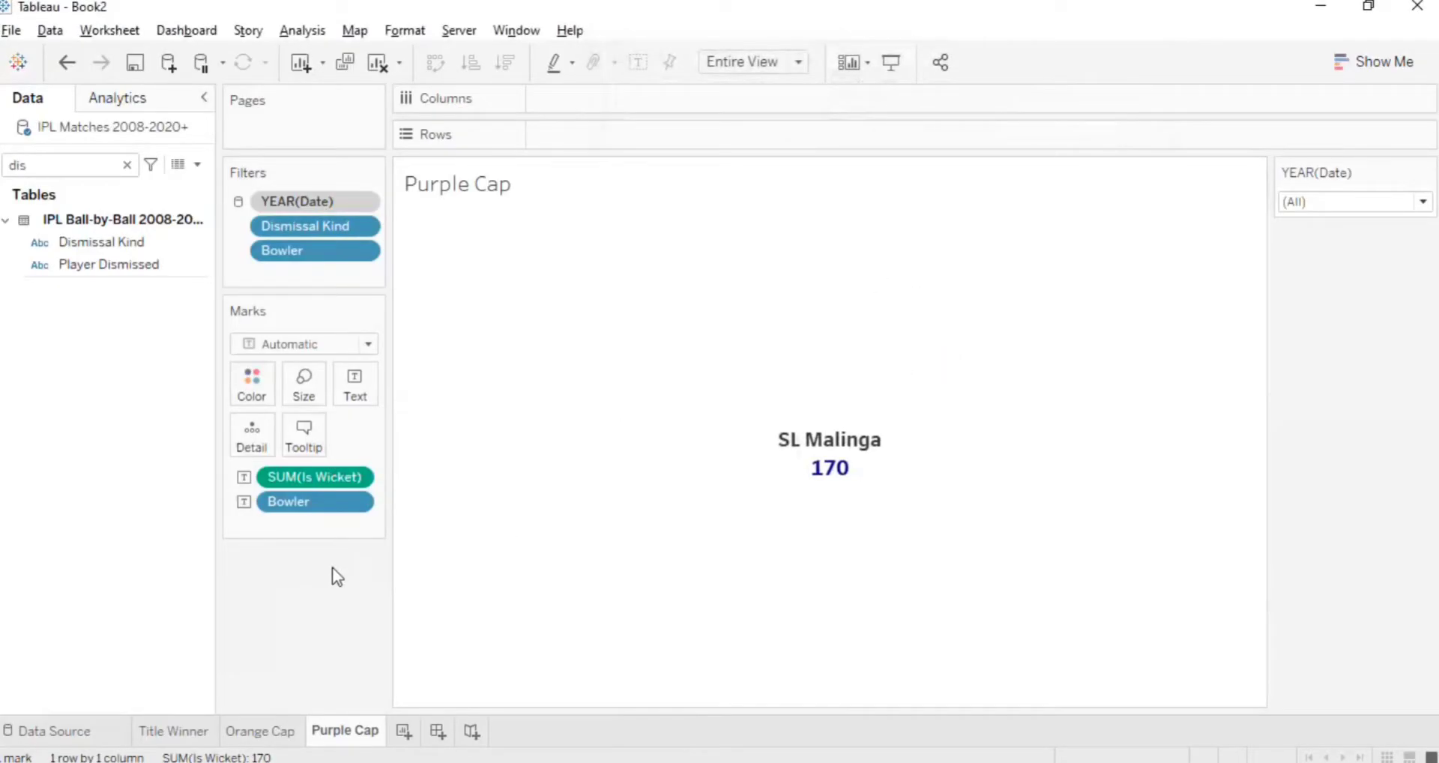
- Review the Purple Cap label's formatting and compare the sheet with the Orange Cap sheet
click(359, 403)
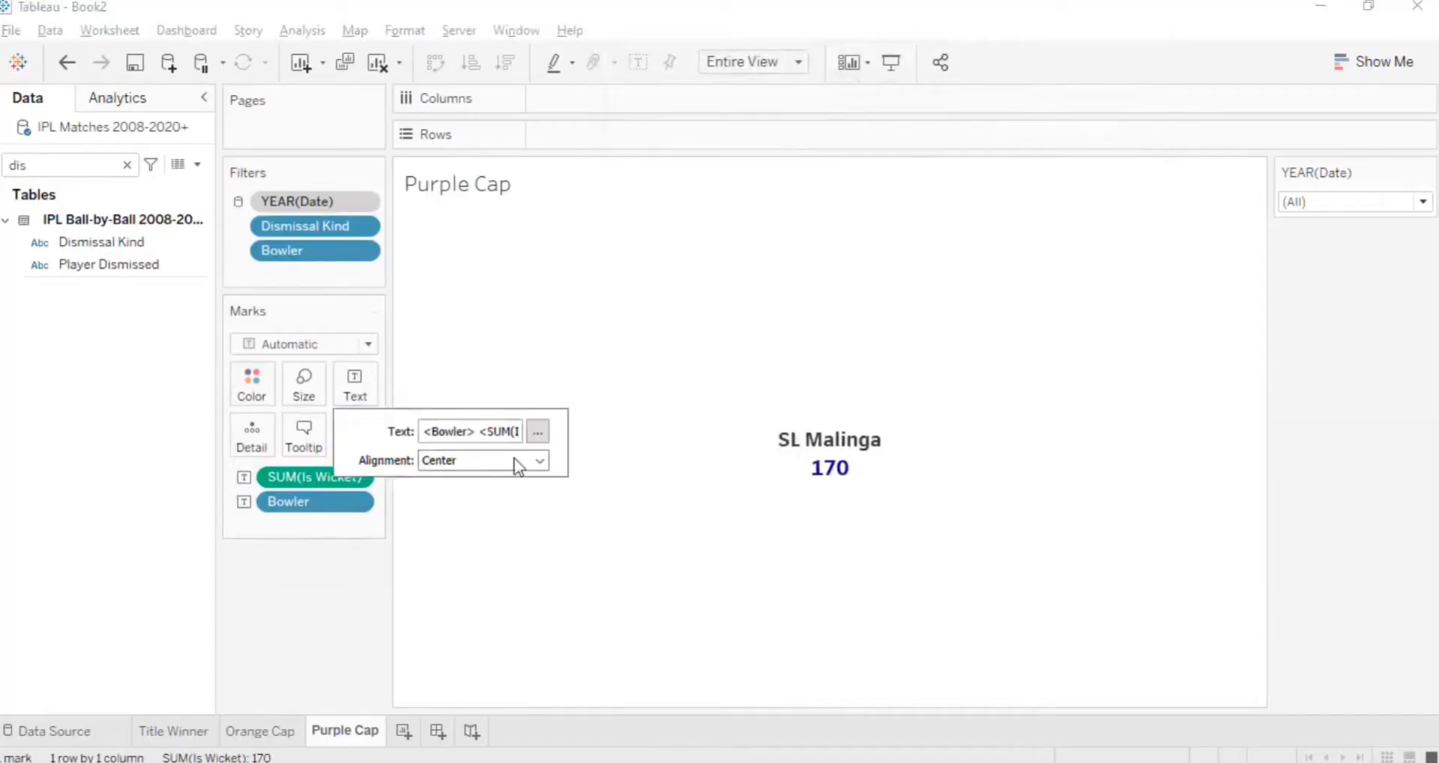
click(537, 433)
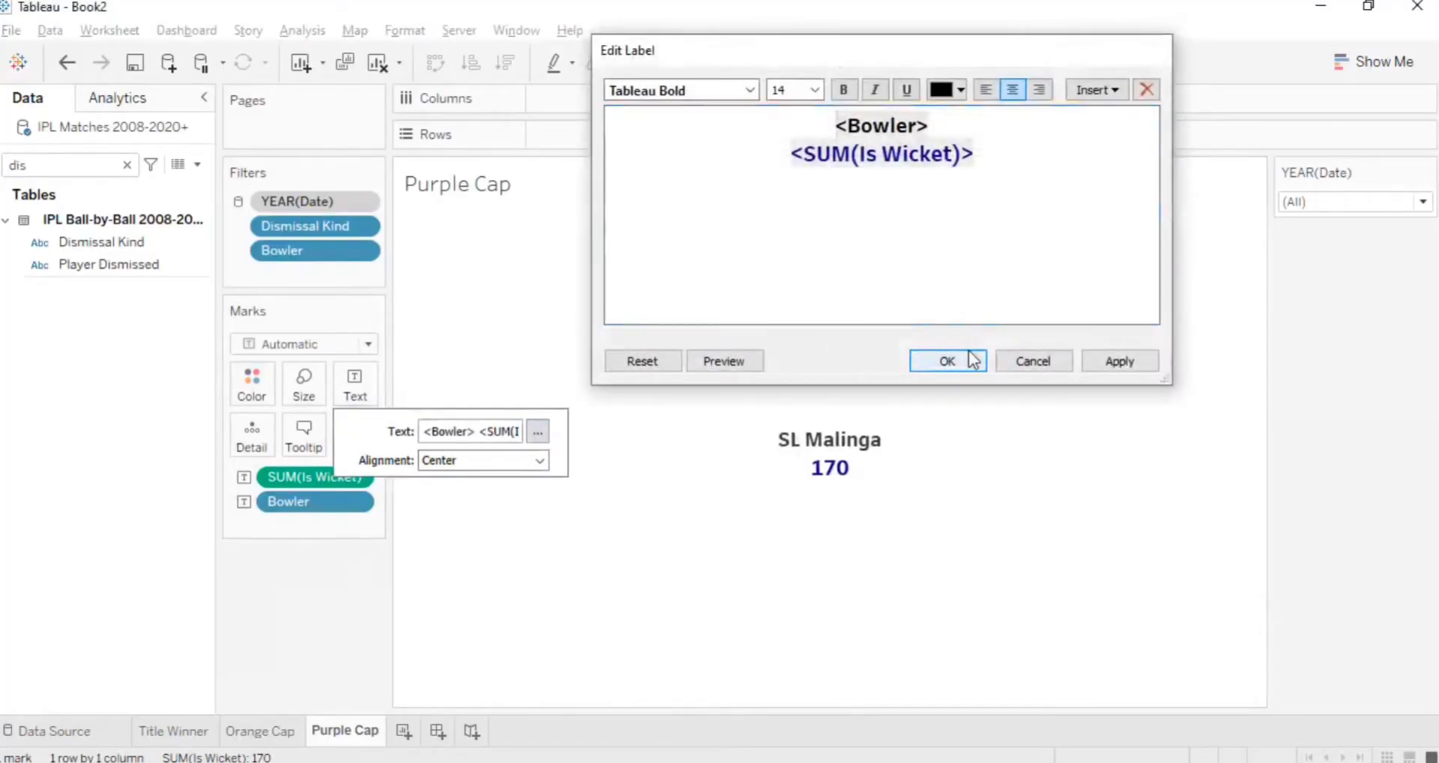
click(950, 361)
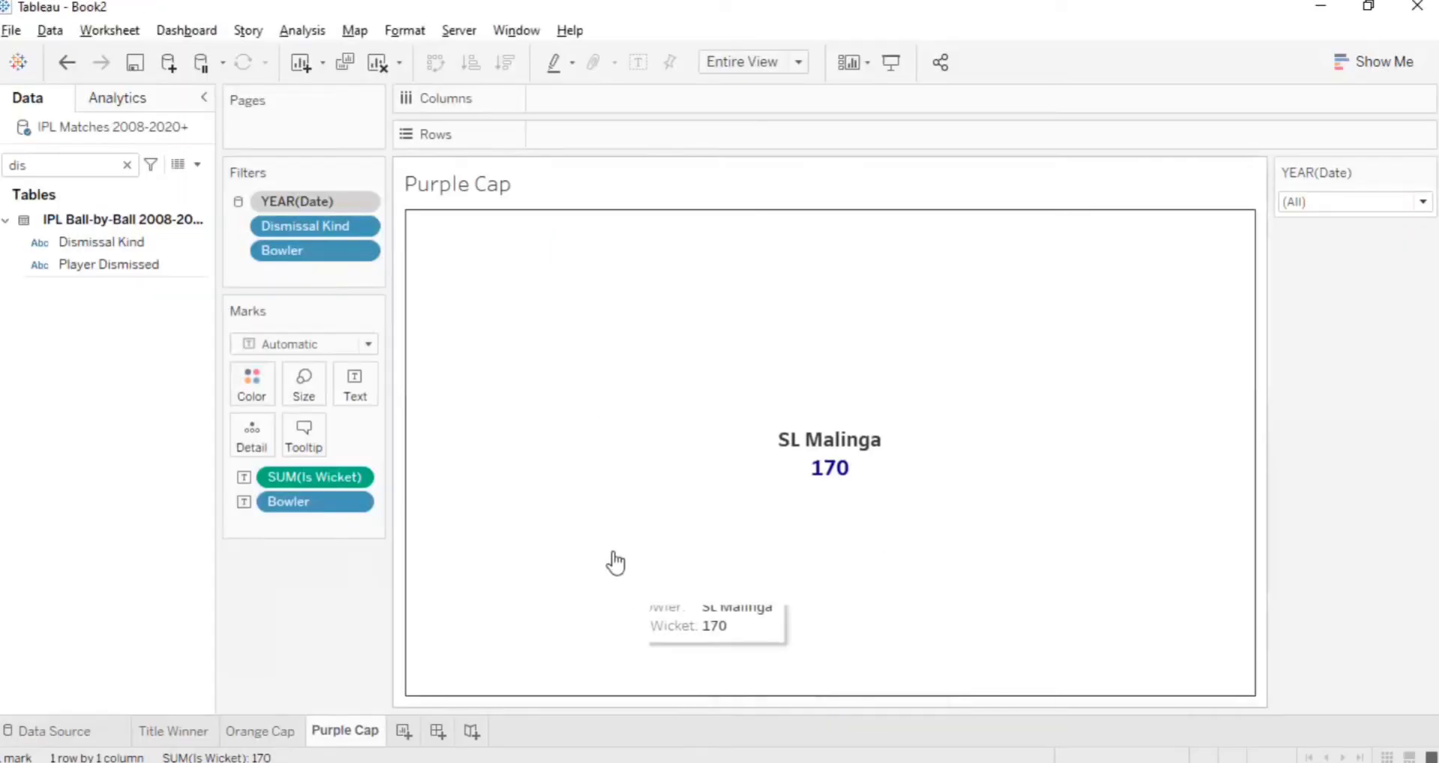
click(270, 733)
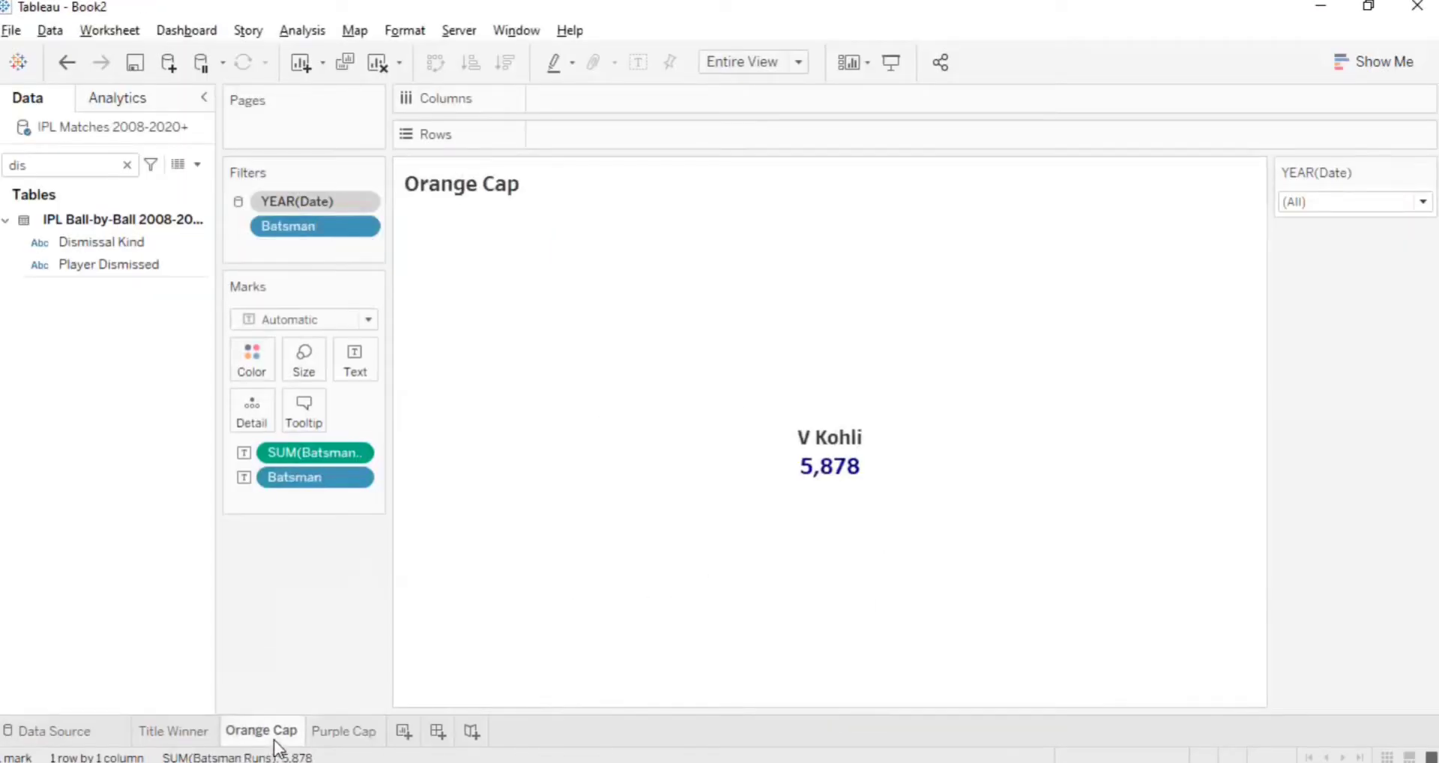
click(352, 731)
mouse_move(914, 434)
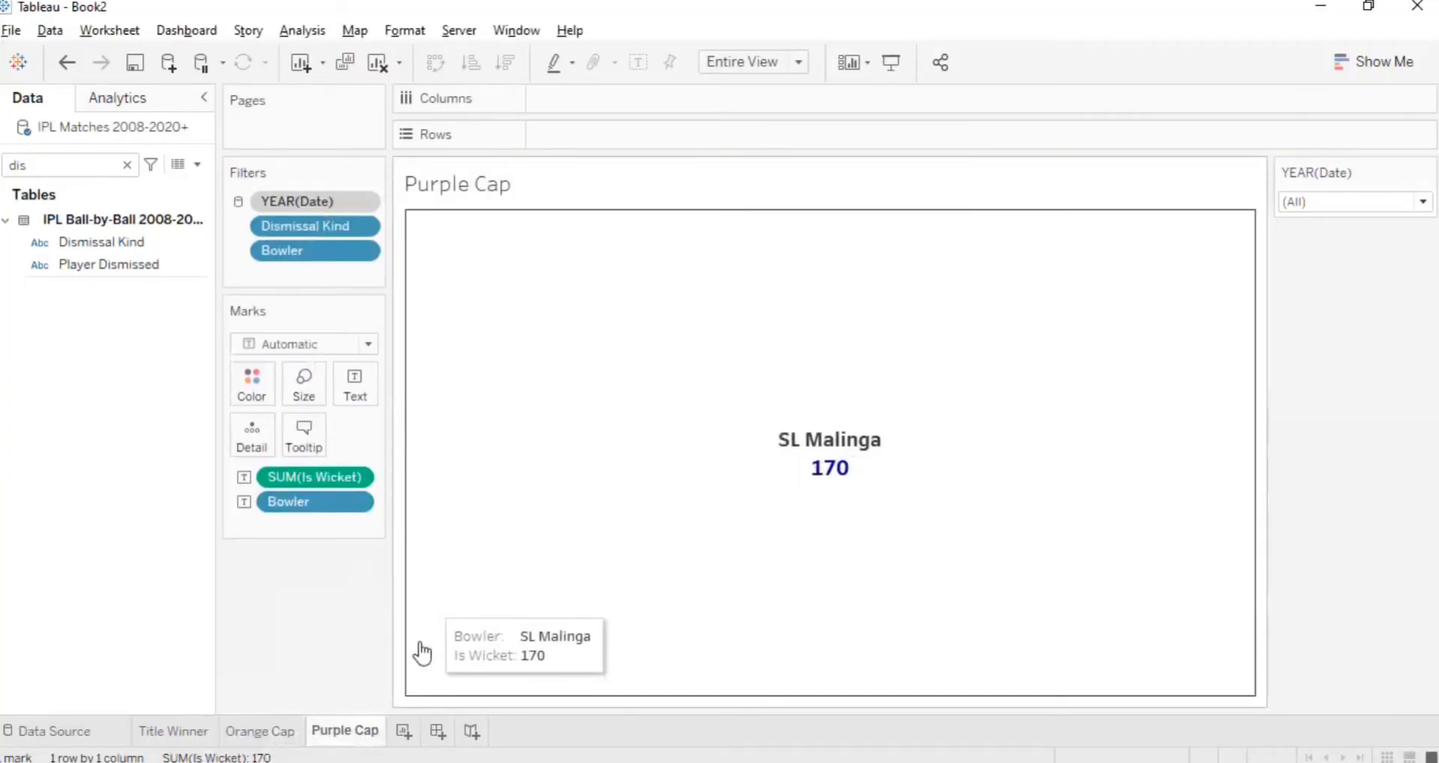
- Add a new worksheet and clear the field search to list all fields
click(404, 731)
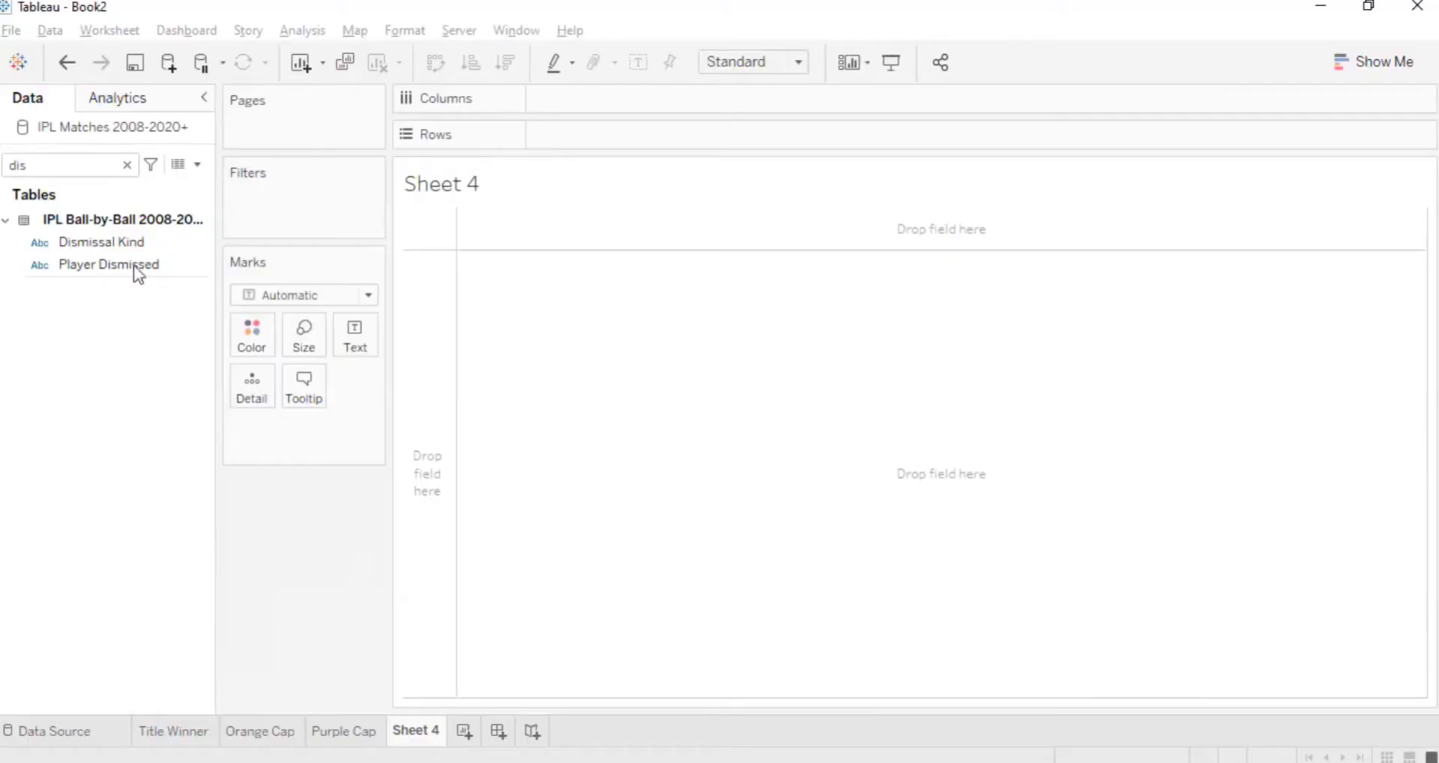
click(131, 164)
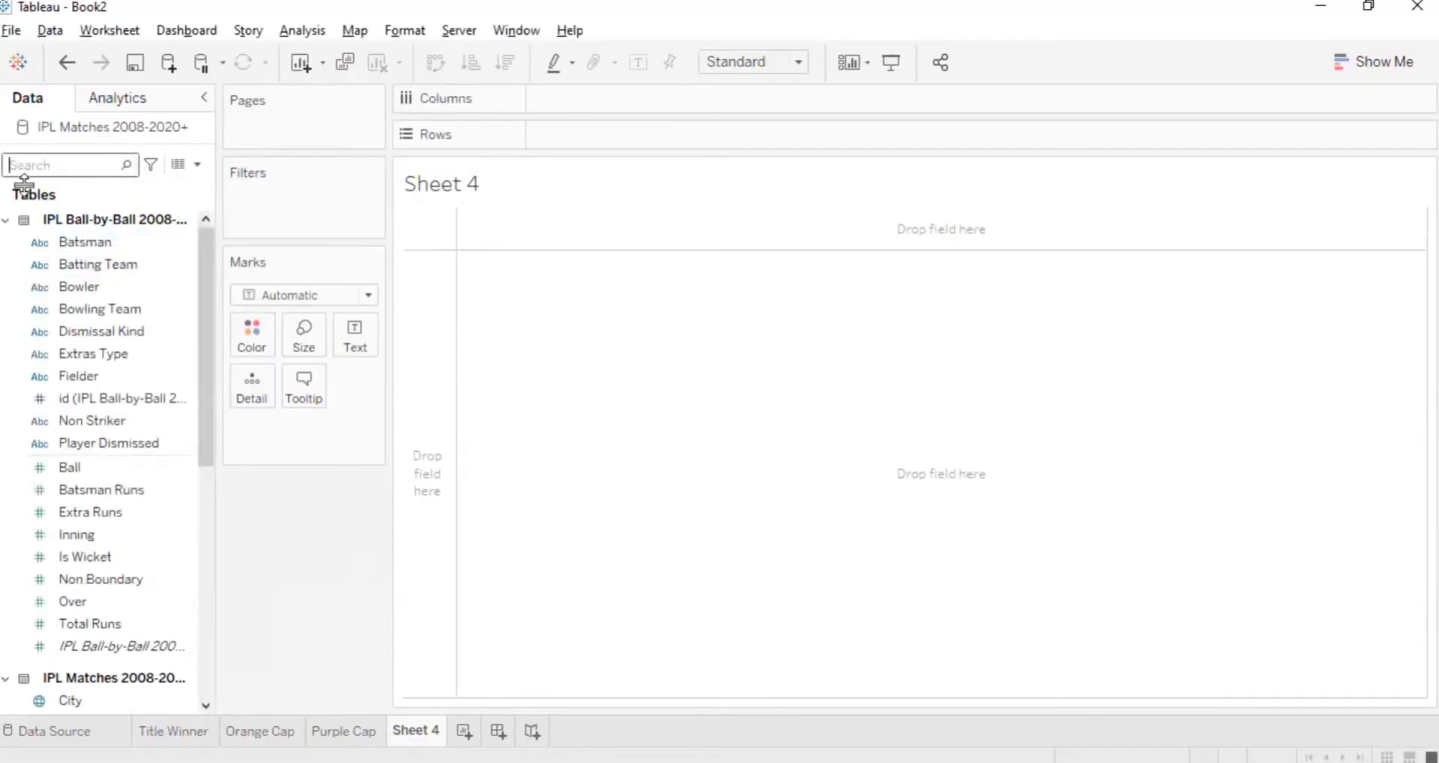
- Examine the Batsman Runs values in the IPL Ball-by-Ball table of the data source for sixes
click(69, 730)
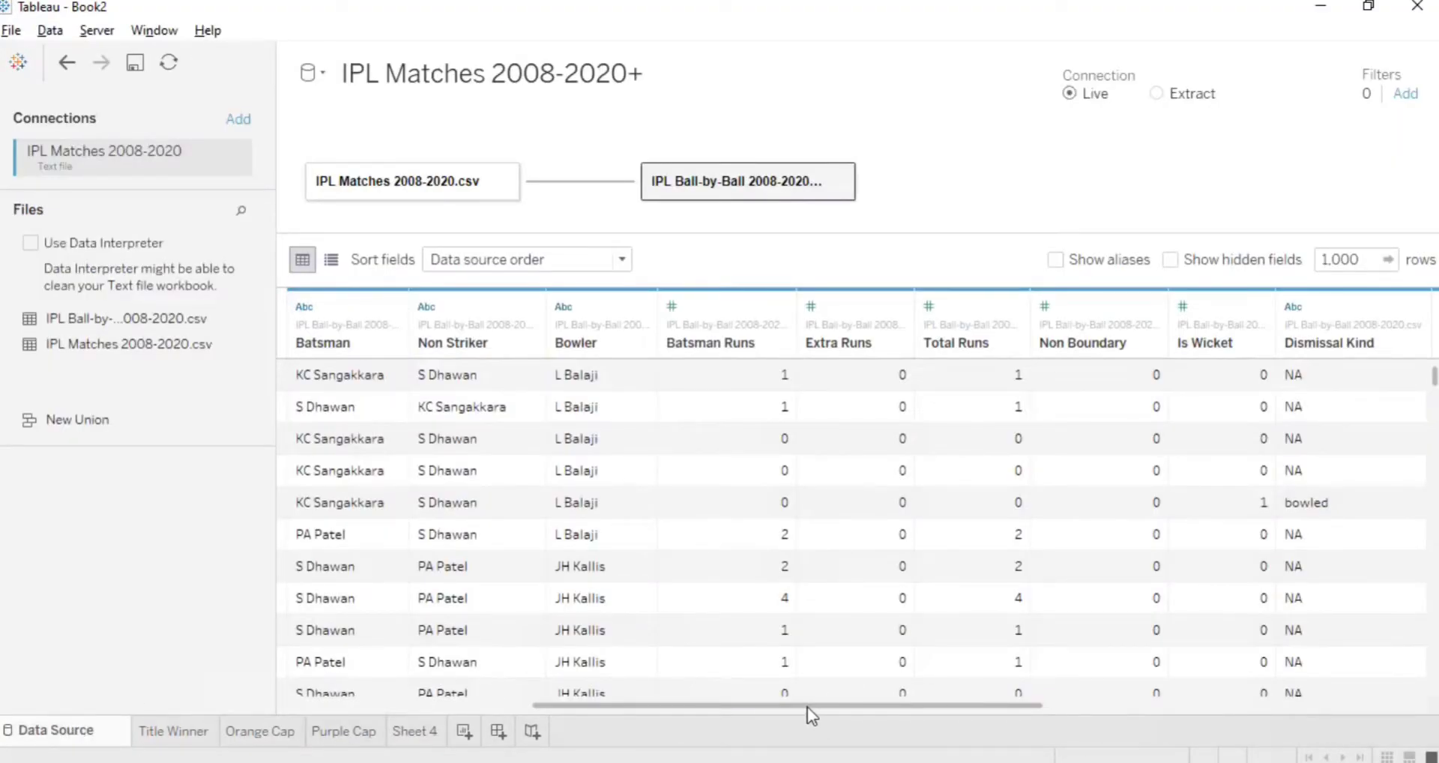
scroll(810, 427, down, 1)
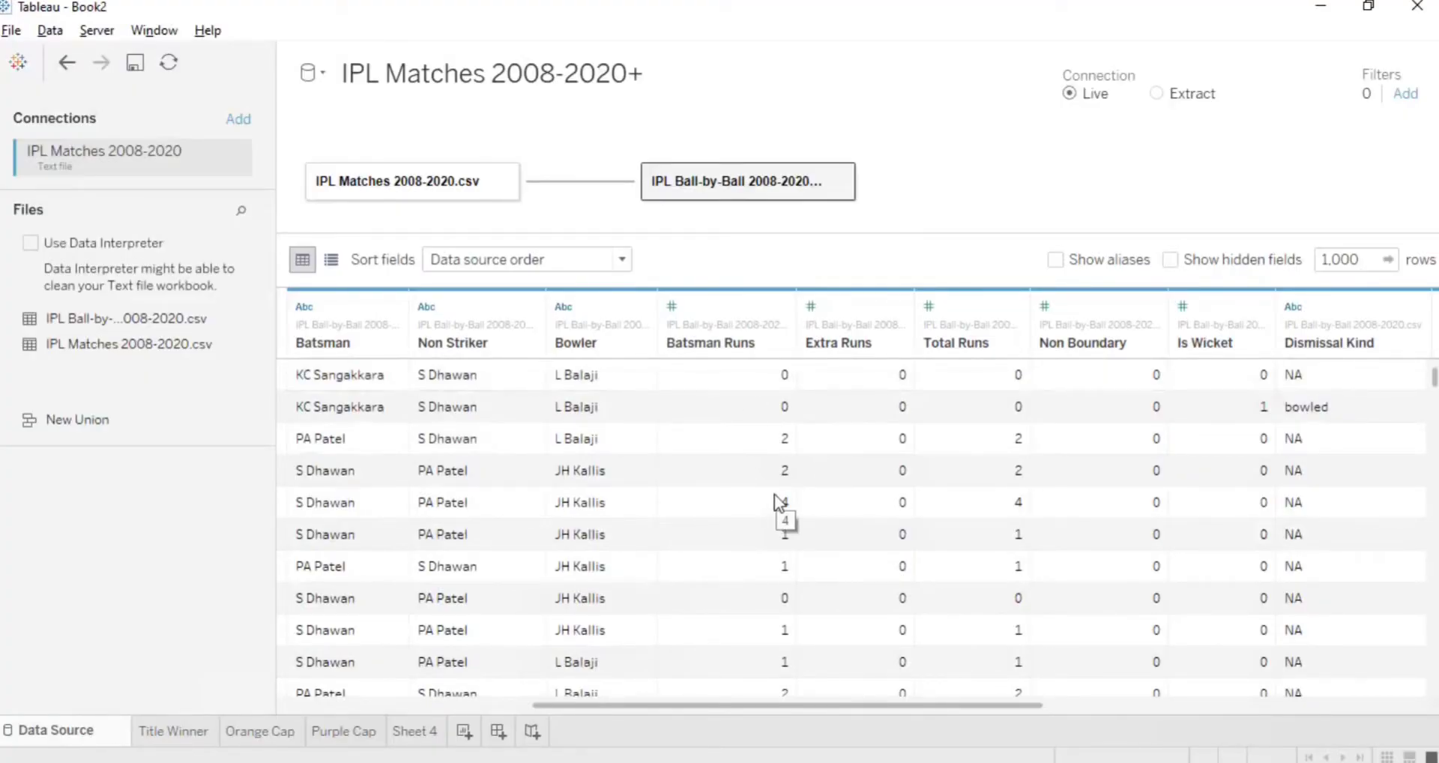
scroll(775, 493, down, 6)
scroll(775, 493, down, 6)
scroll(775, 493, down, 6)
scroll(775, 501, down, 6)
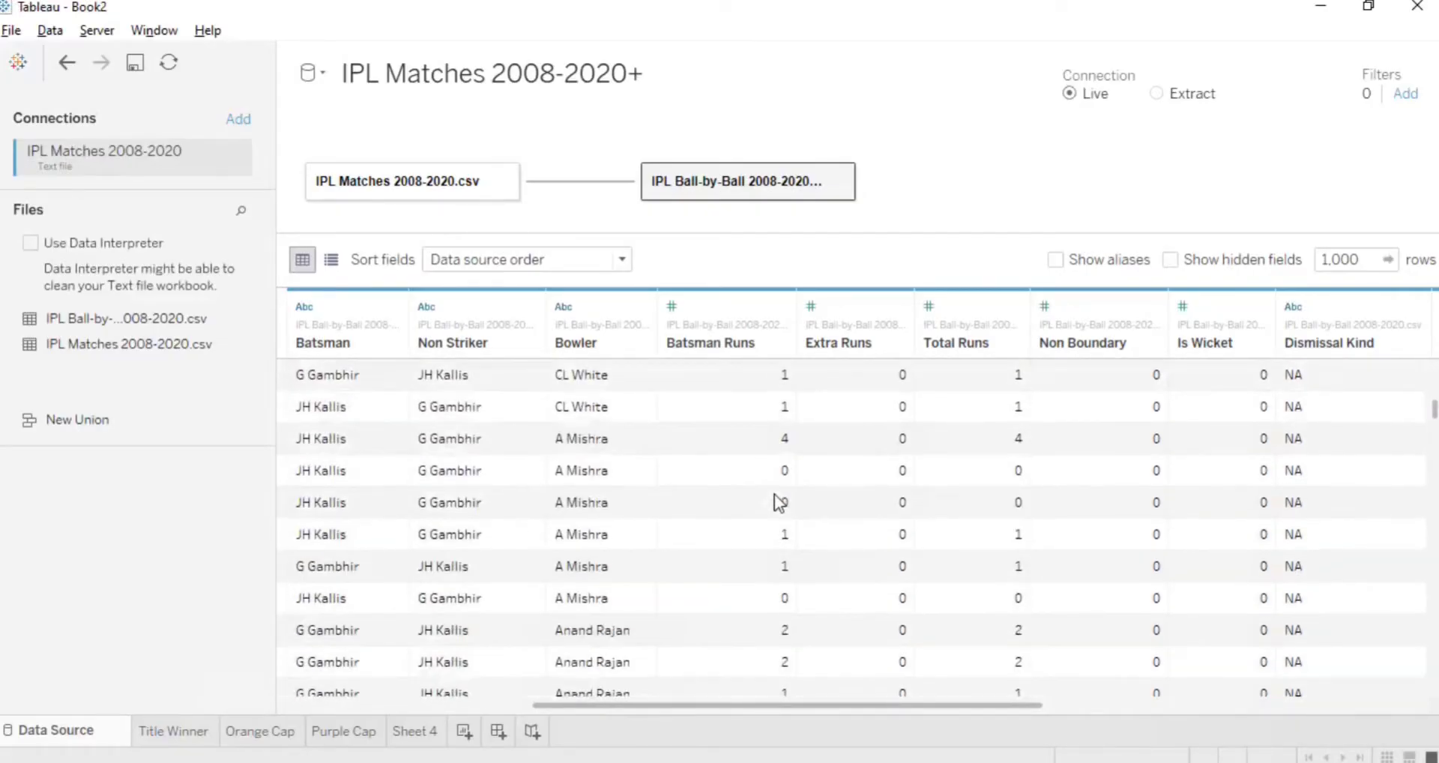
scroll(779, 502, down, 6)
scroll(779, 503, down, 6)
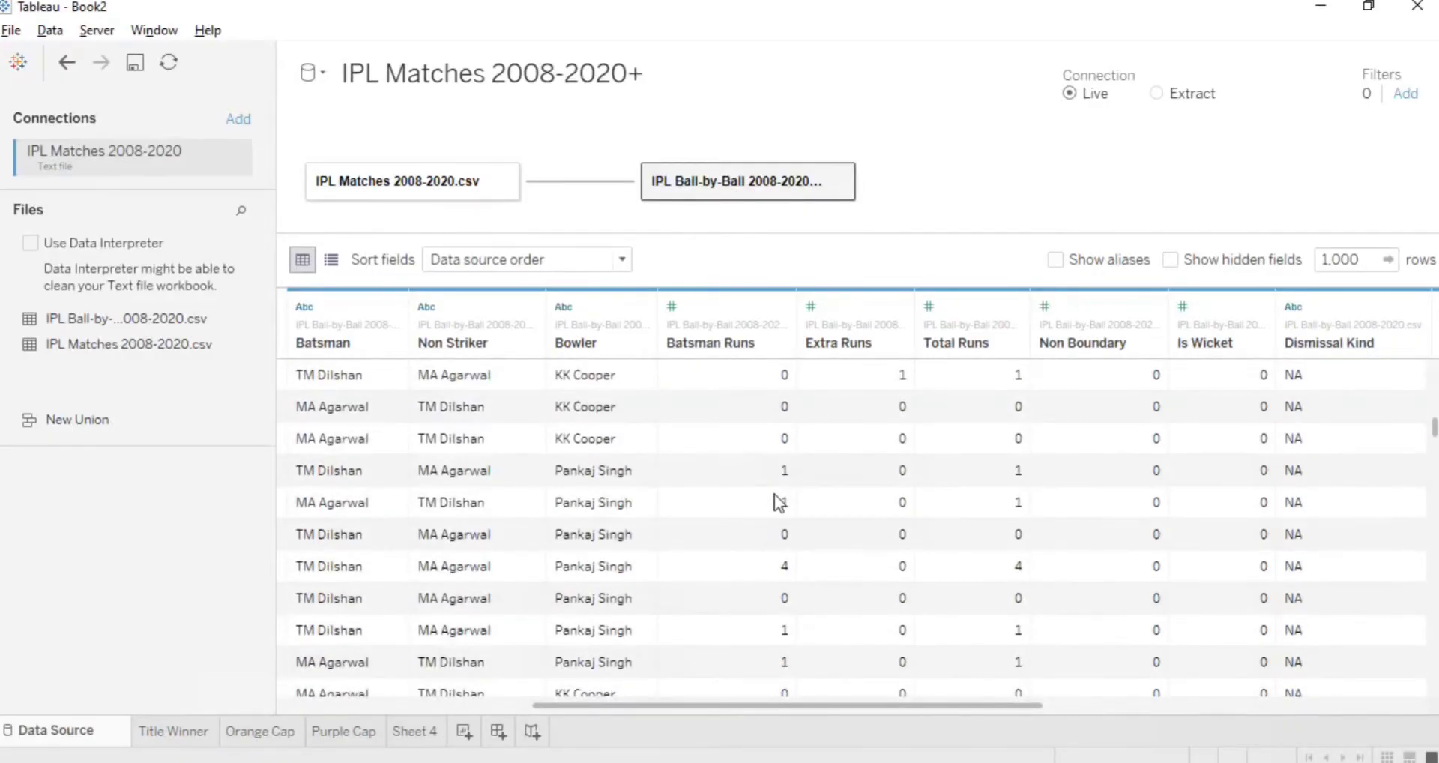
scroll(861, 583, down, 6)
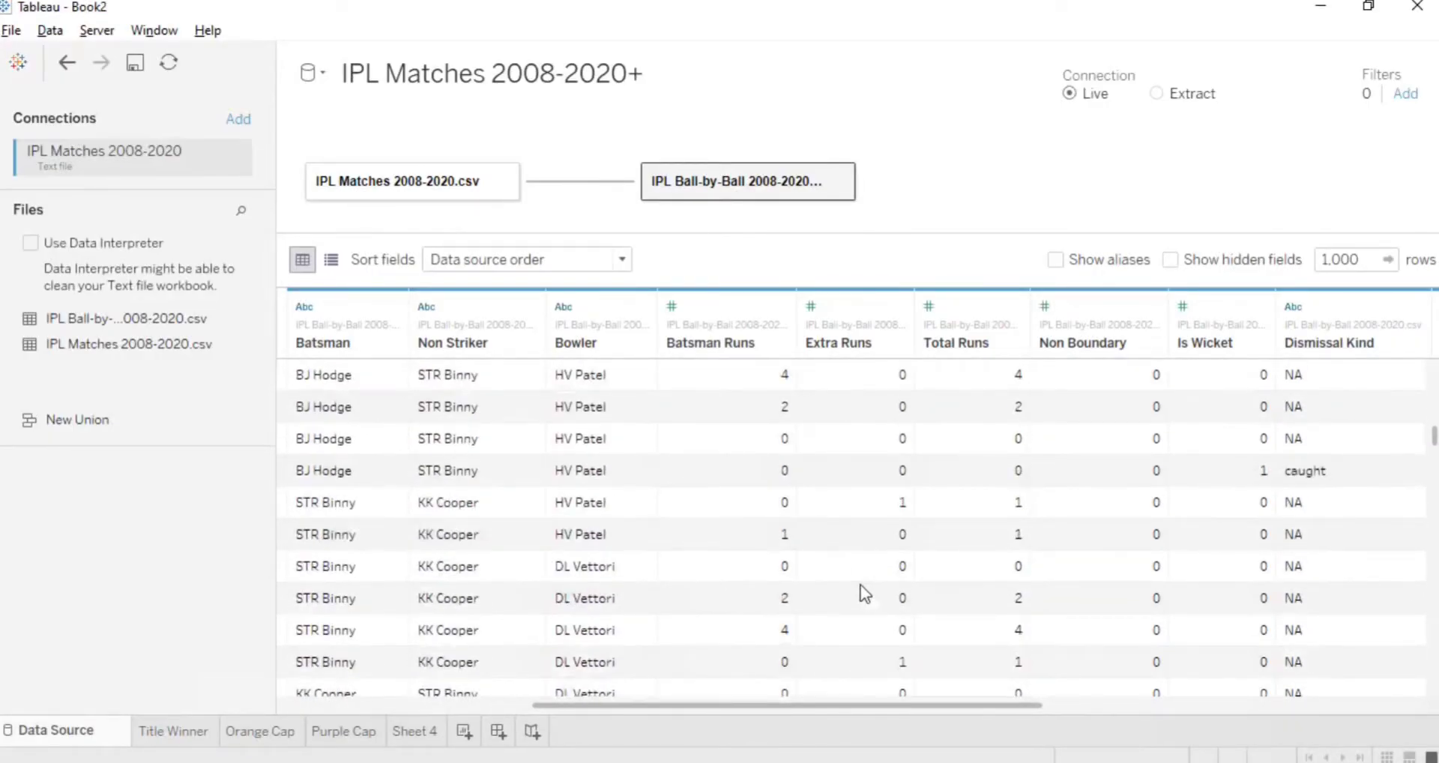
scroll(862, 592, down, 6)
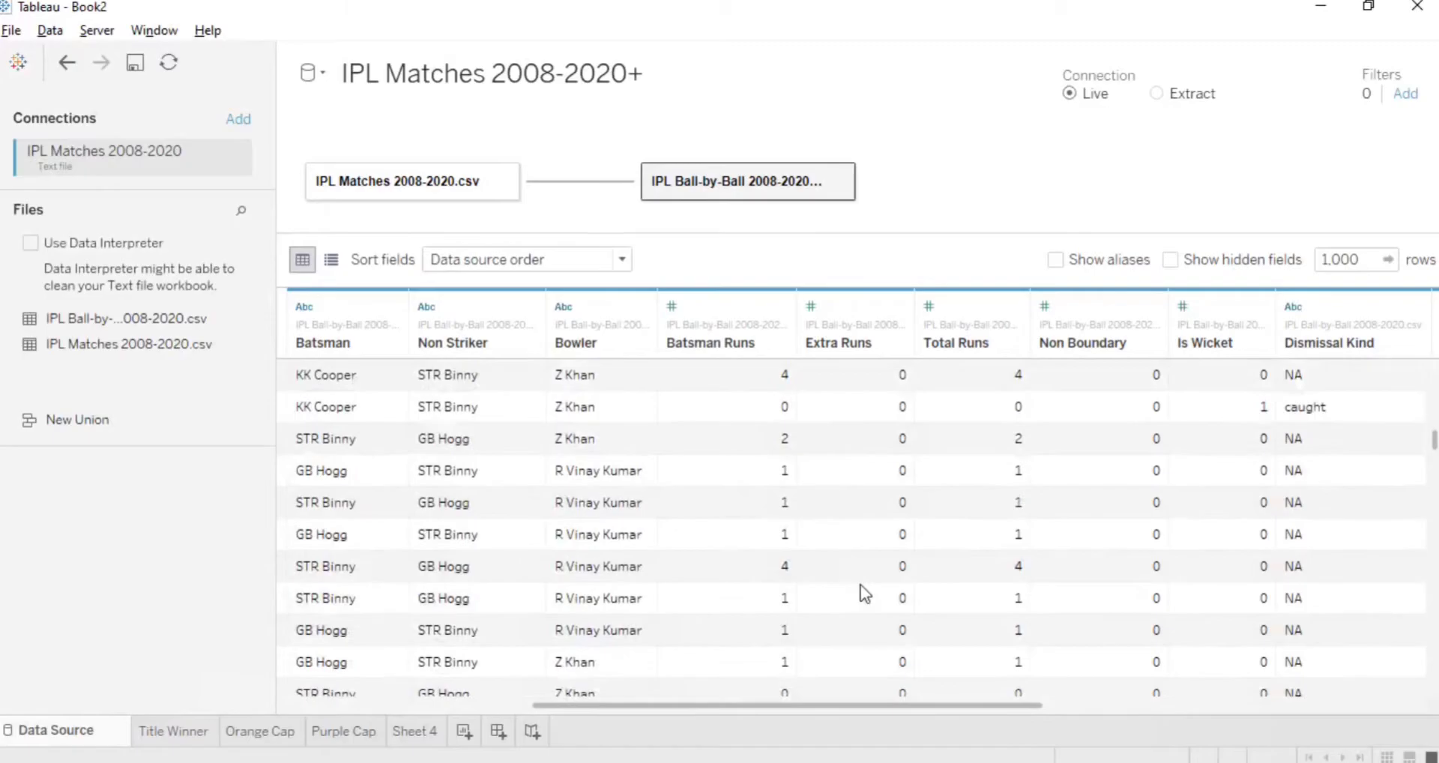
scroll(862, 592, down, 6)
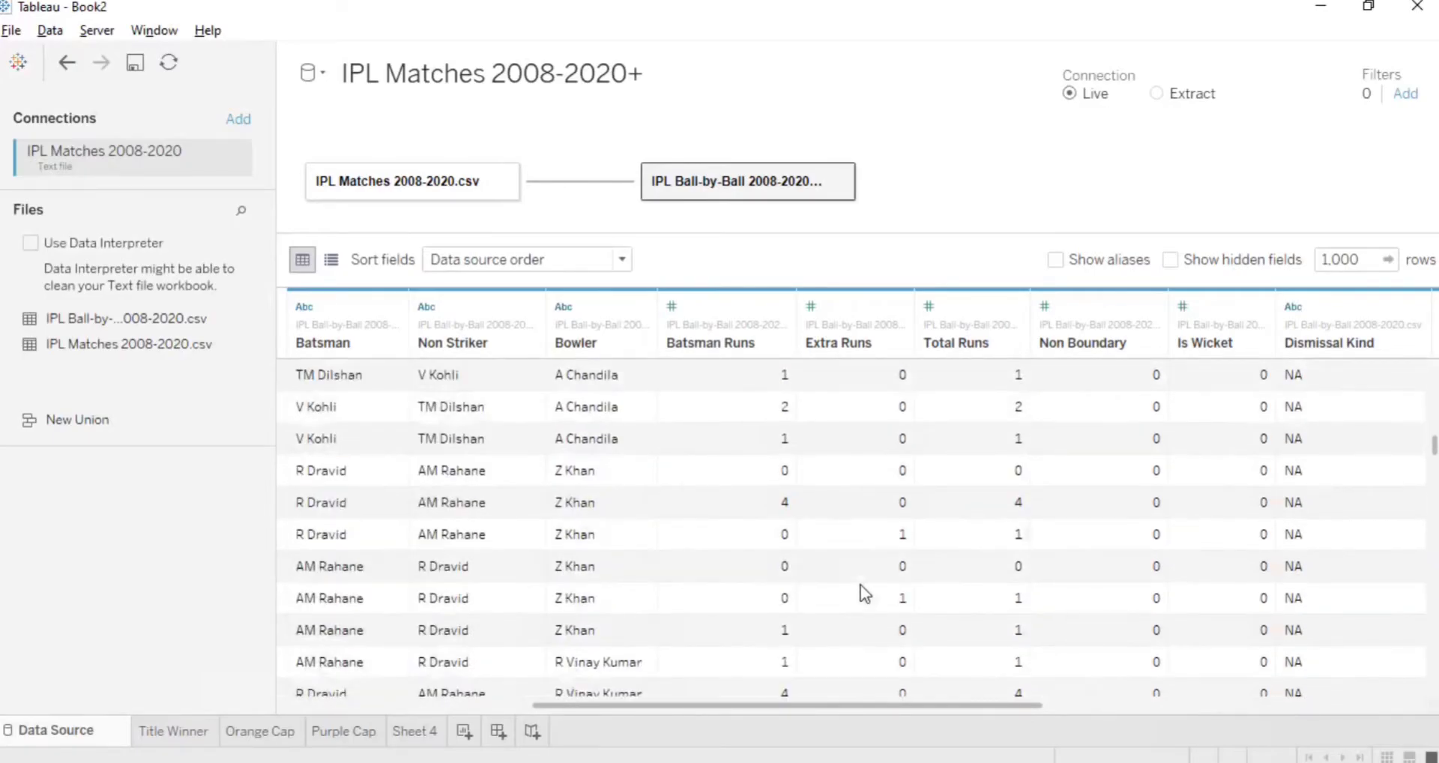
scroll(864, 592, down, 6)
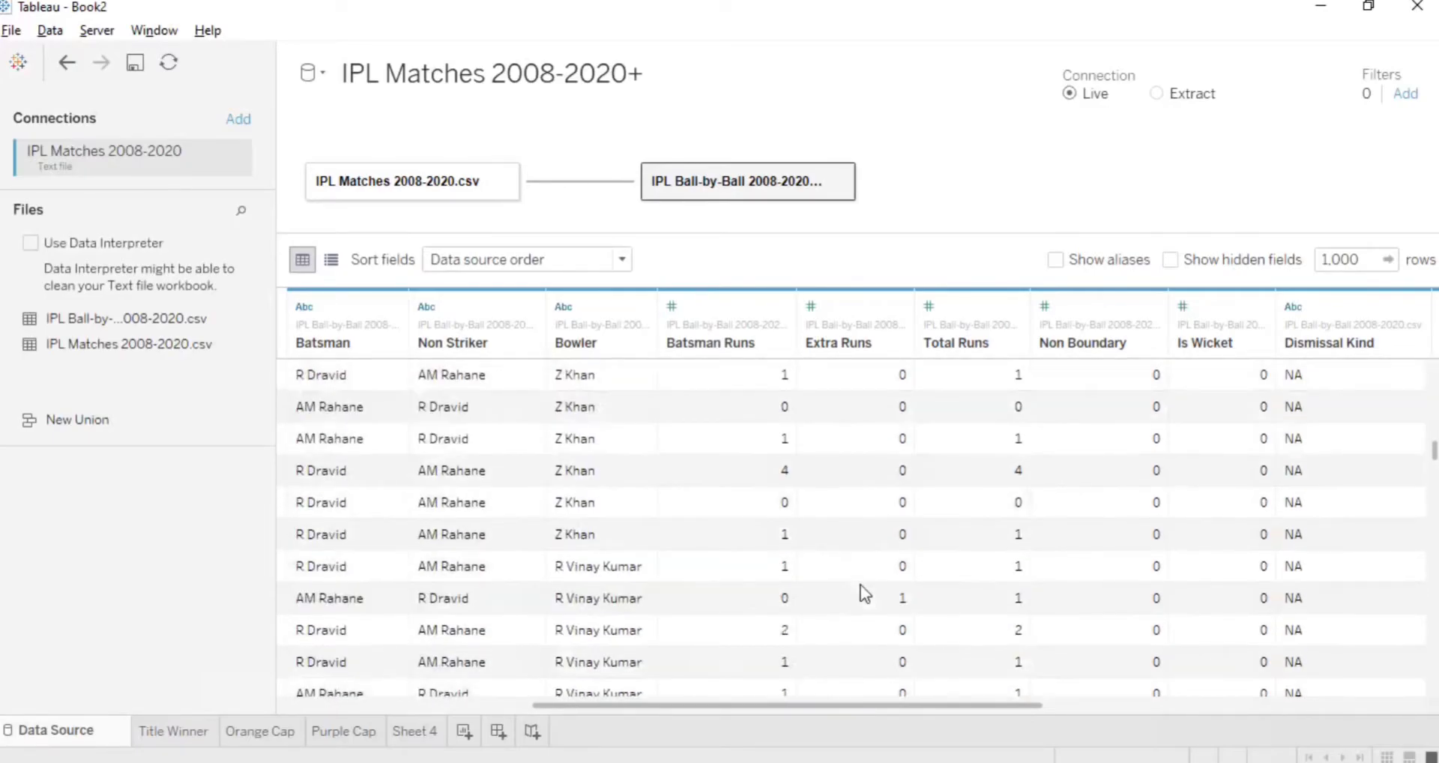
scroll(865, 593, down, 6)
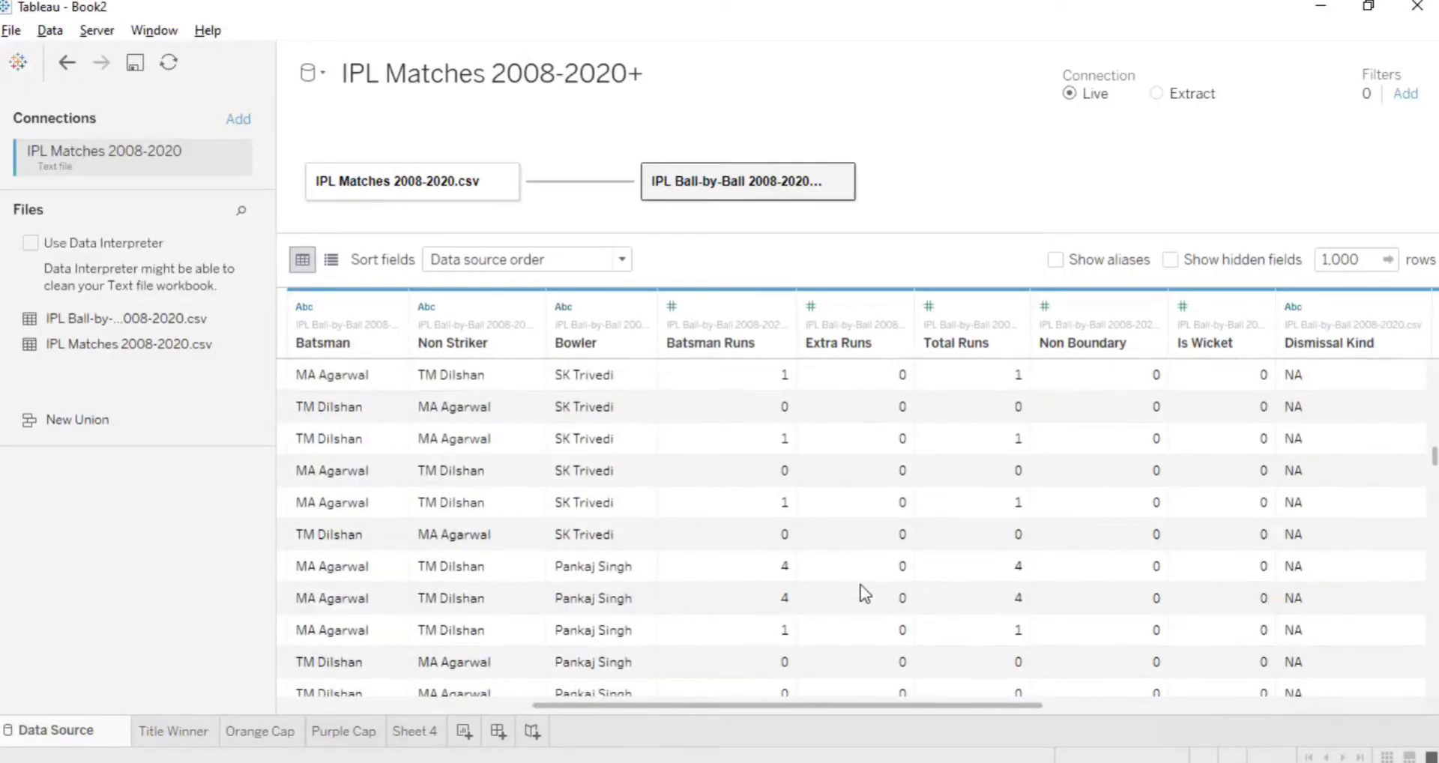
scroll(864, 593, down, 4)
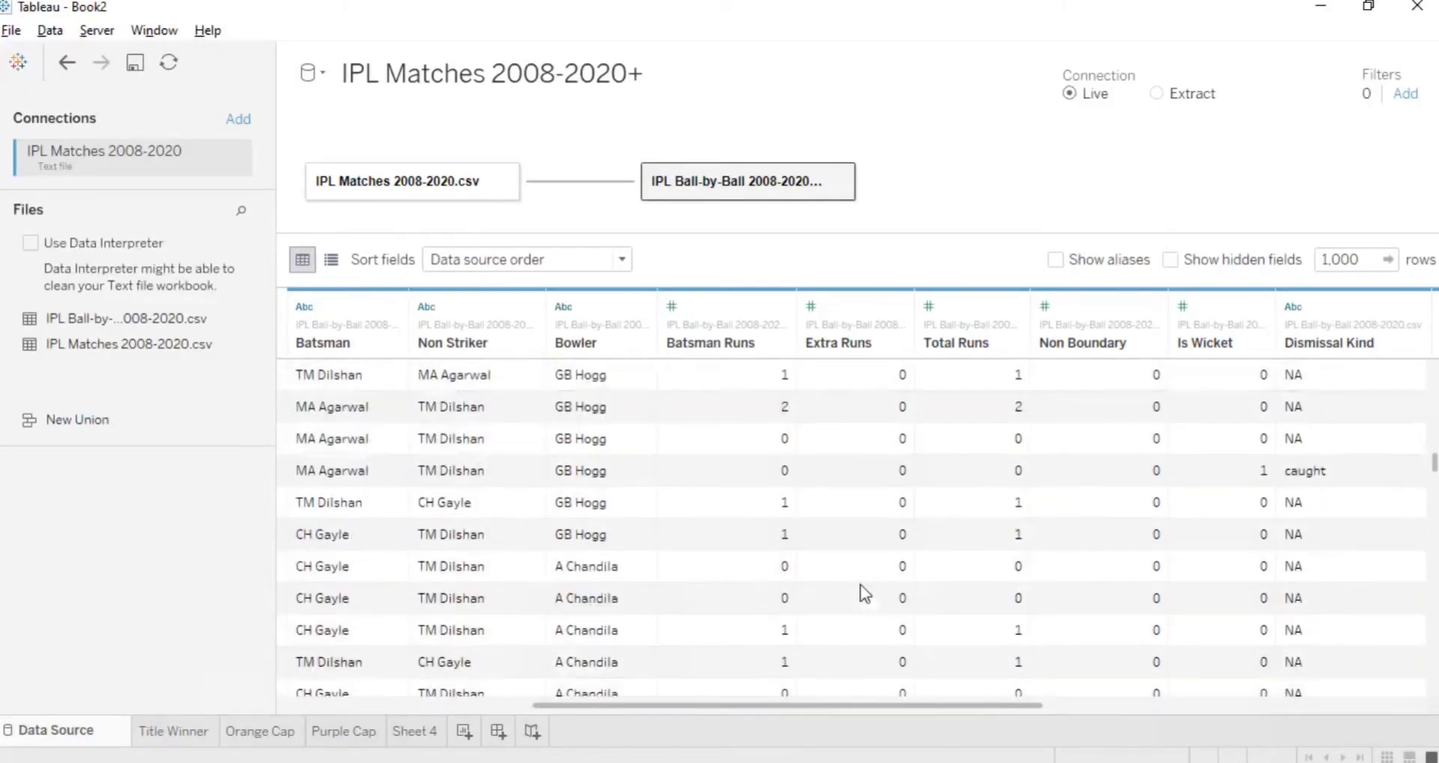
scroll(864, 593, down, 4)
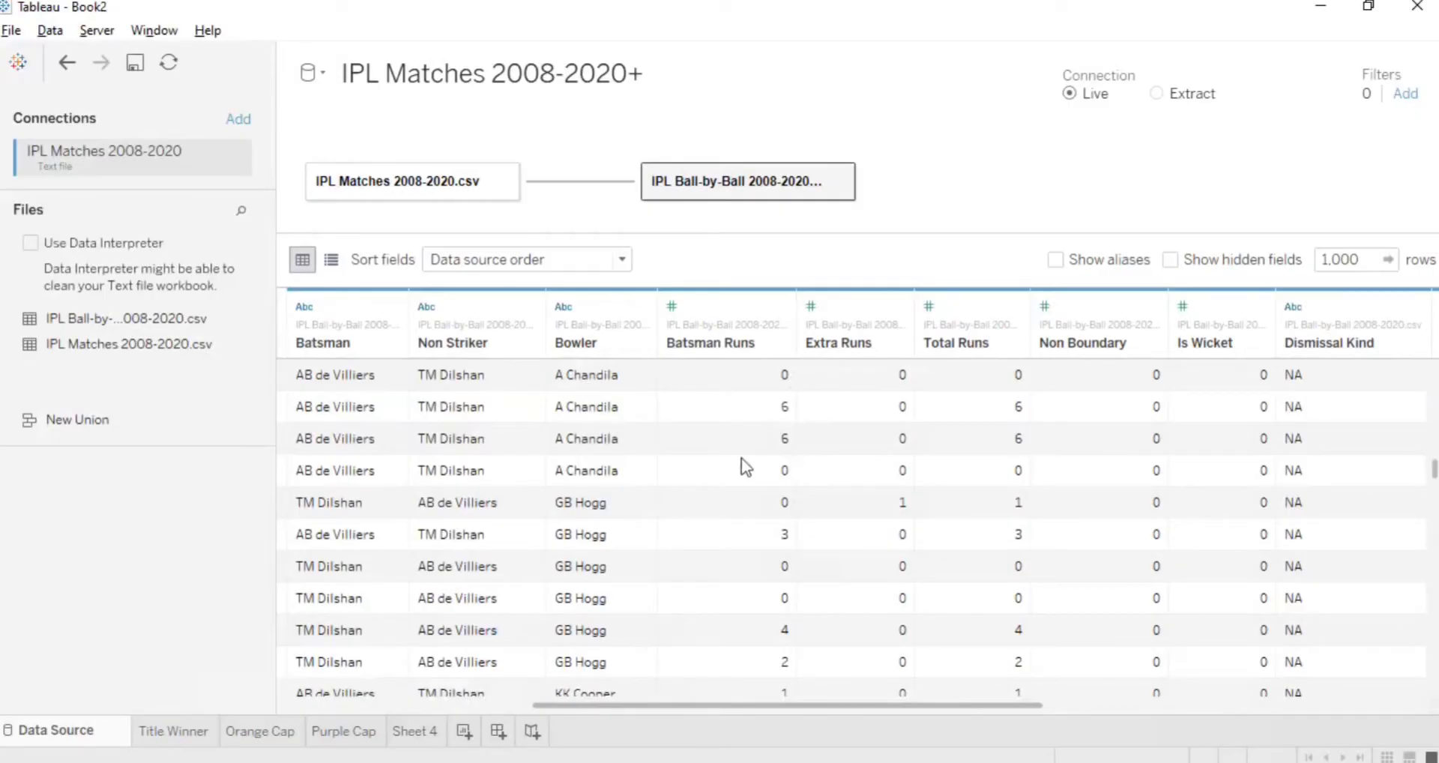
- Rename the new worksheet as Tournament 6's
double_click(402, 732)
key(BackSpace)
text(Tounmanet)
key(BackSpace)
key(BackSpace)
key(BackSpace)
key(BackSpace)
key(BackSpace)
key(BackSpace)
text(rname)
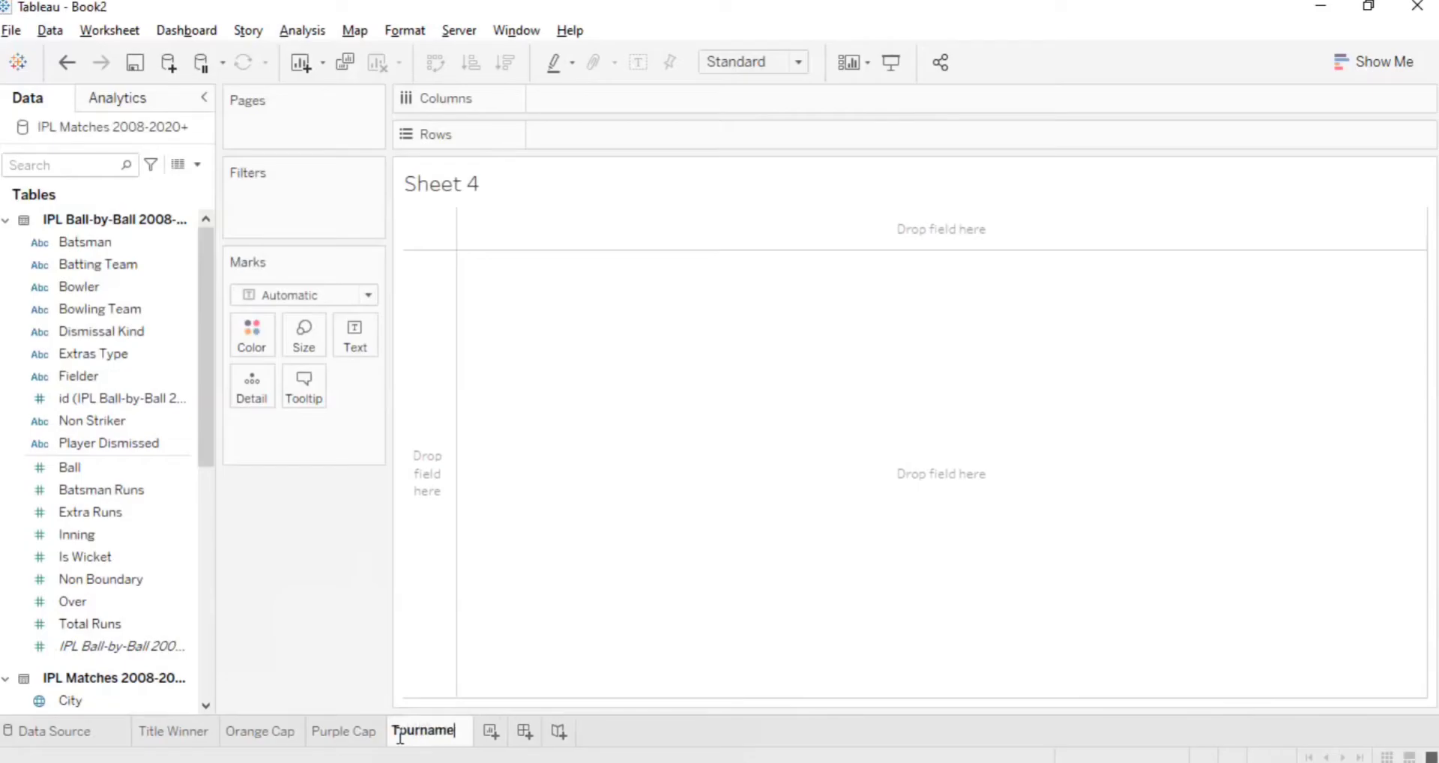
text(nt 6)
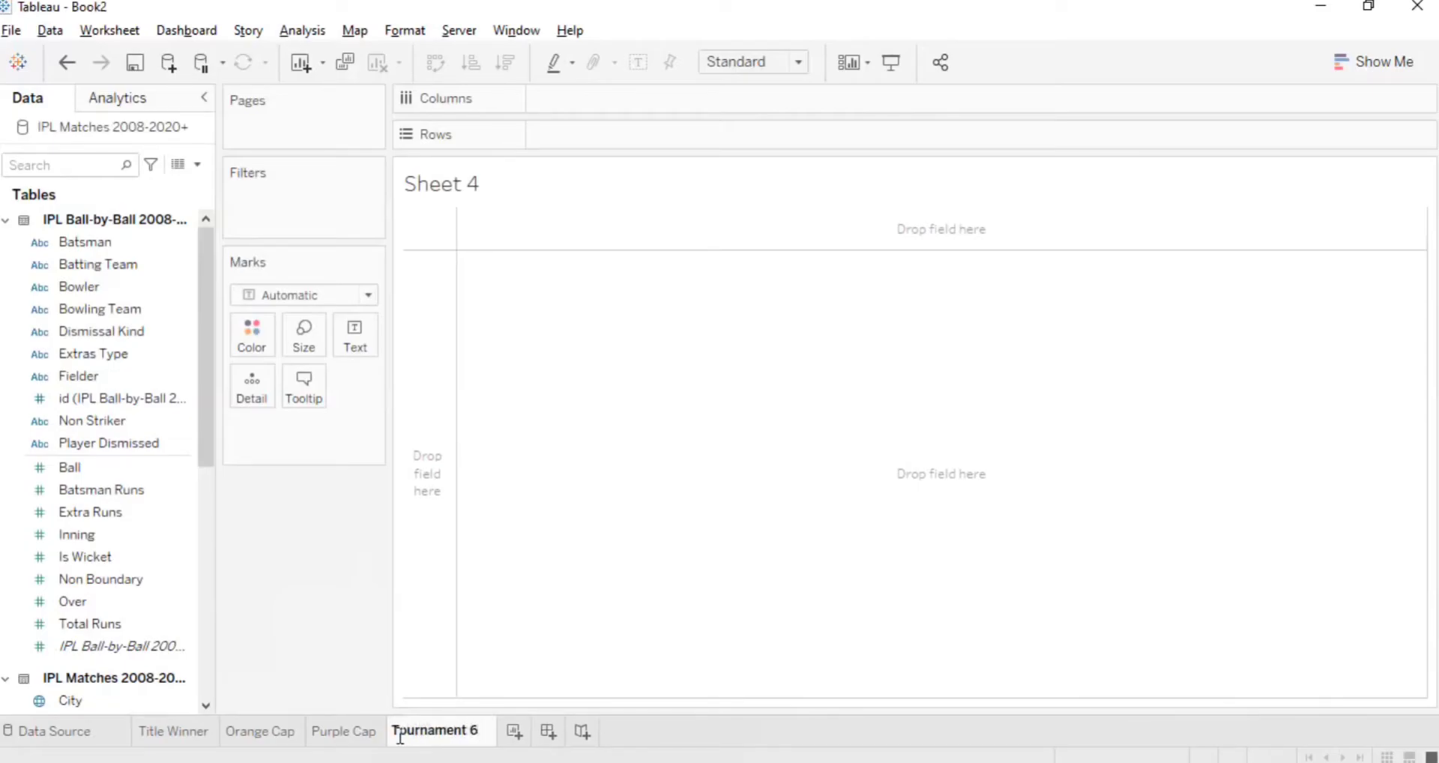
text('s)
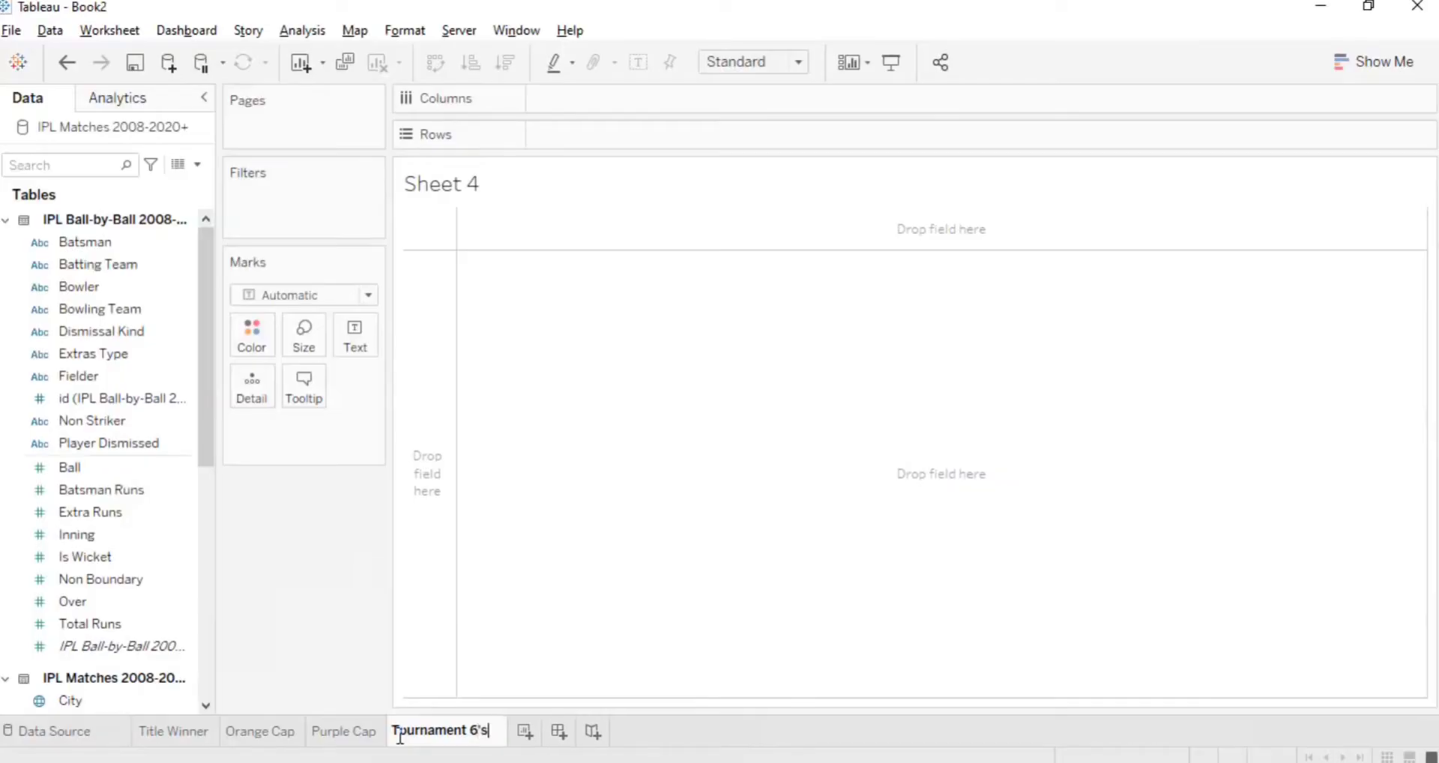
key(Return)
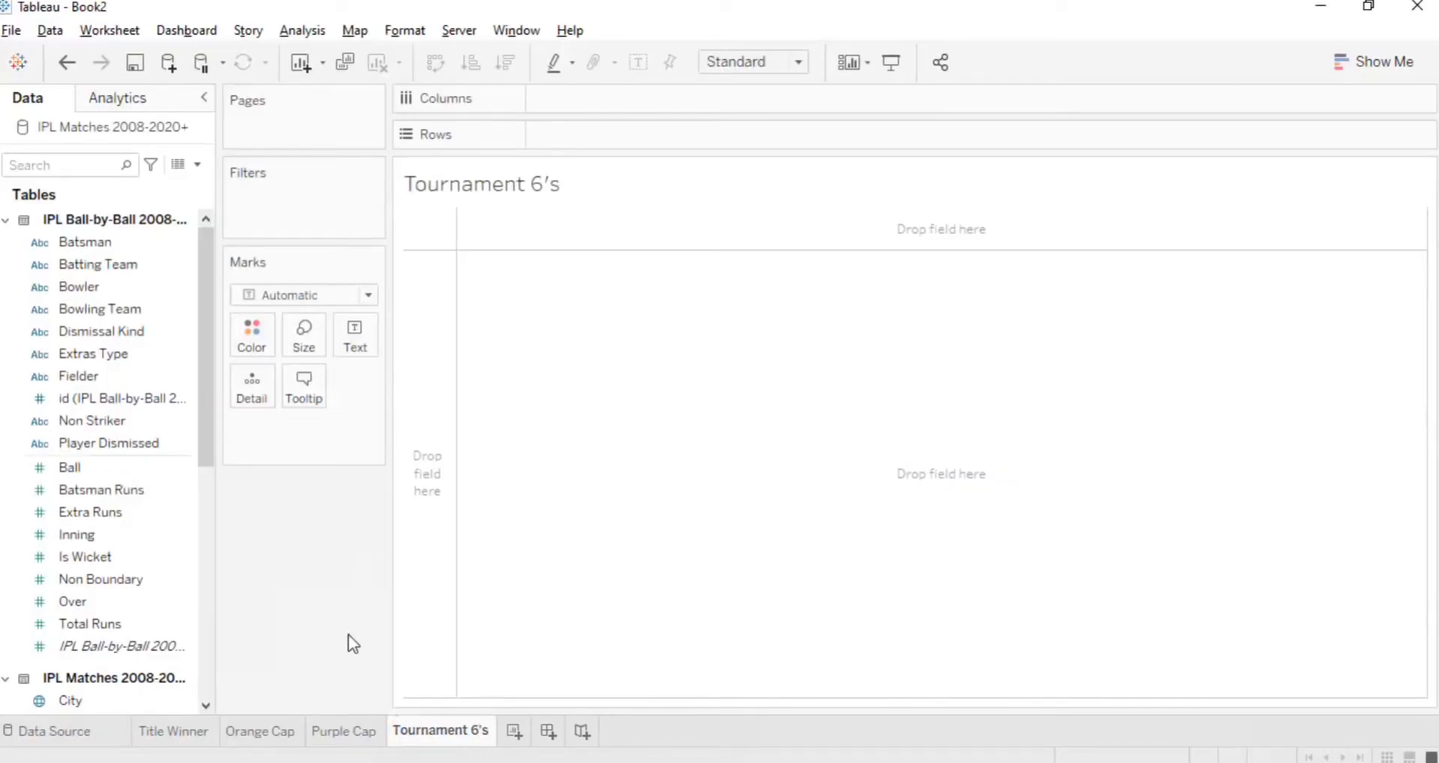
click(105, 246)
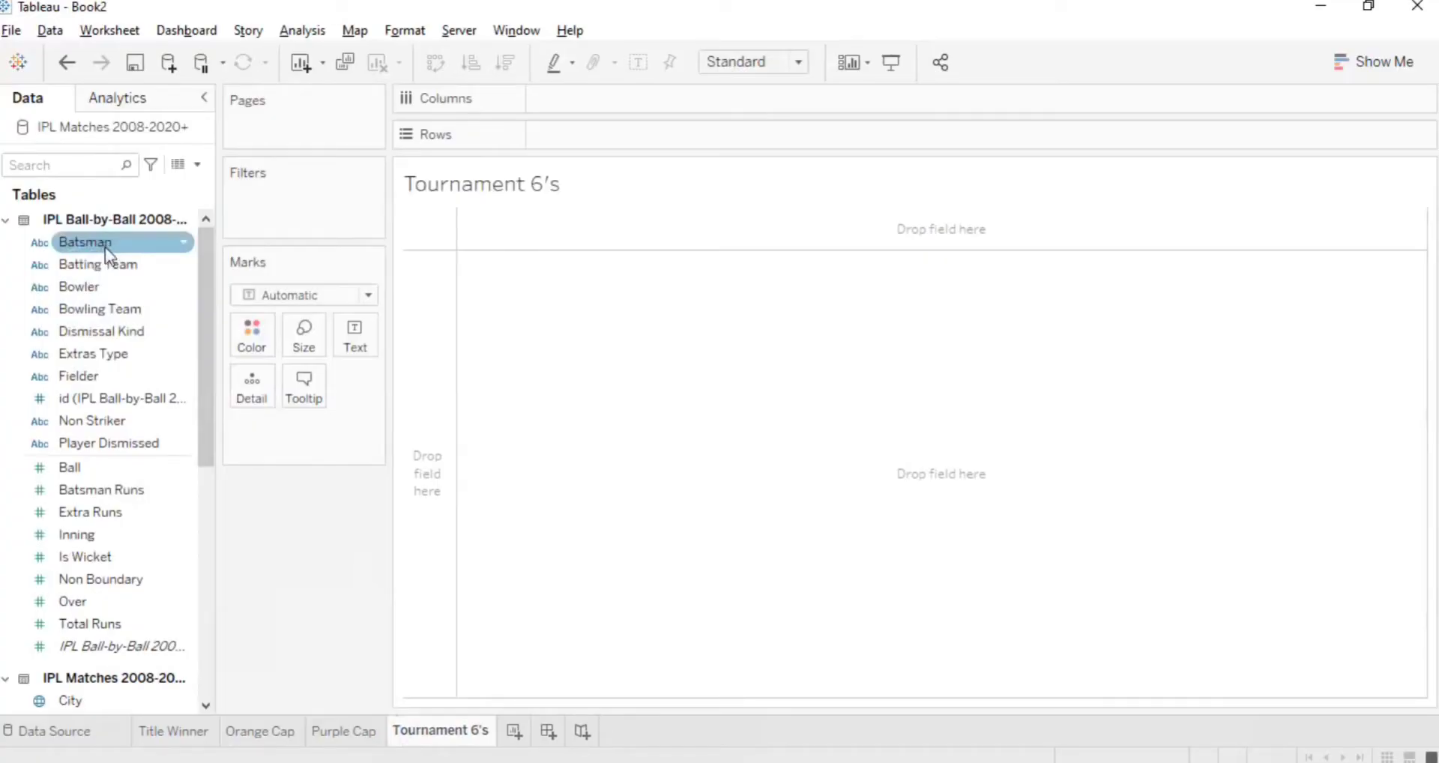
click(104, 265)
click(108, 306)
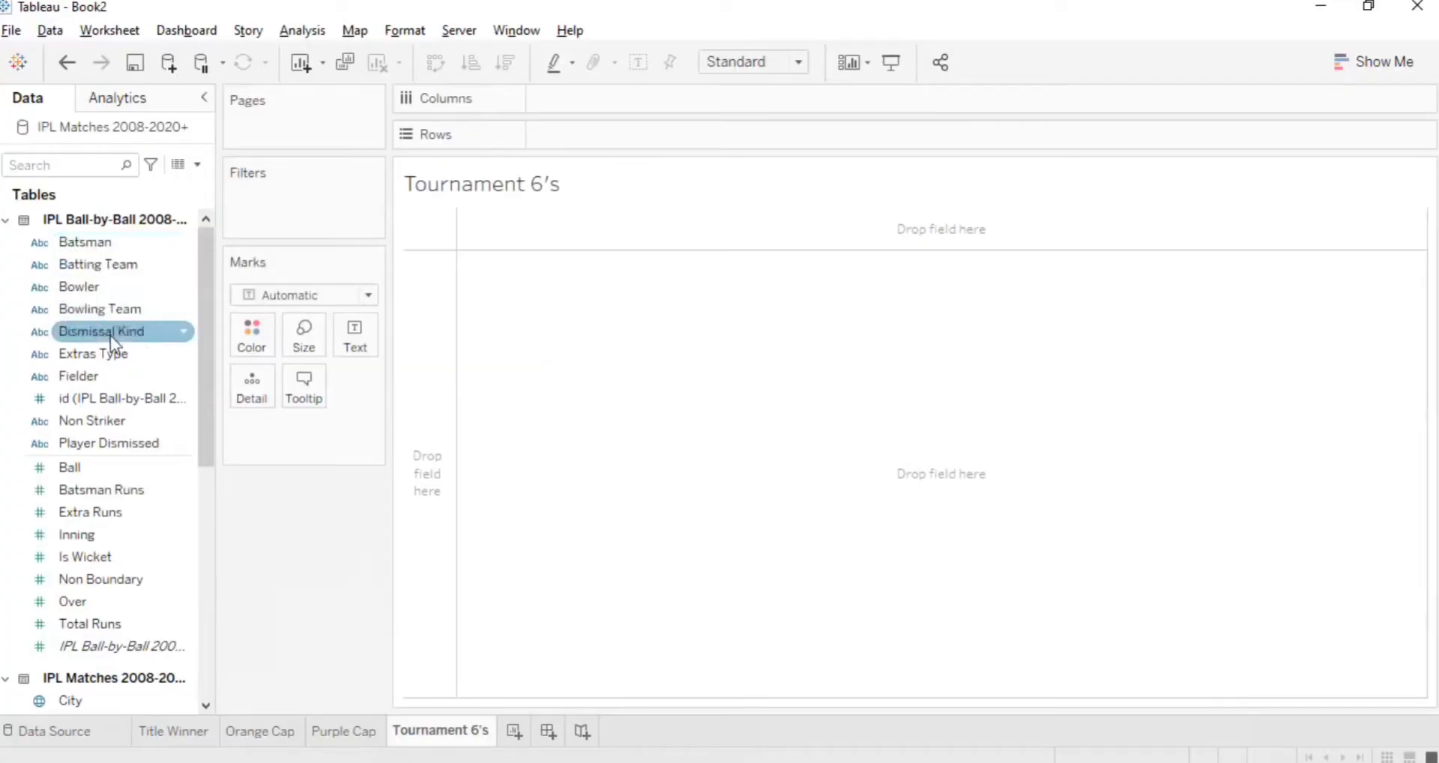
- Find the Batsman Runs field with the search "bat" and show it as text on the sheet, aggregated as Count
click(66, 171)
text(bat)
drag(90, 290, 366, 345)
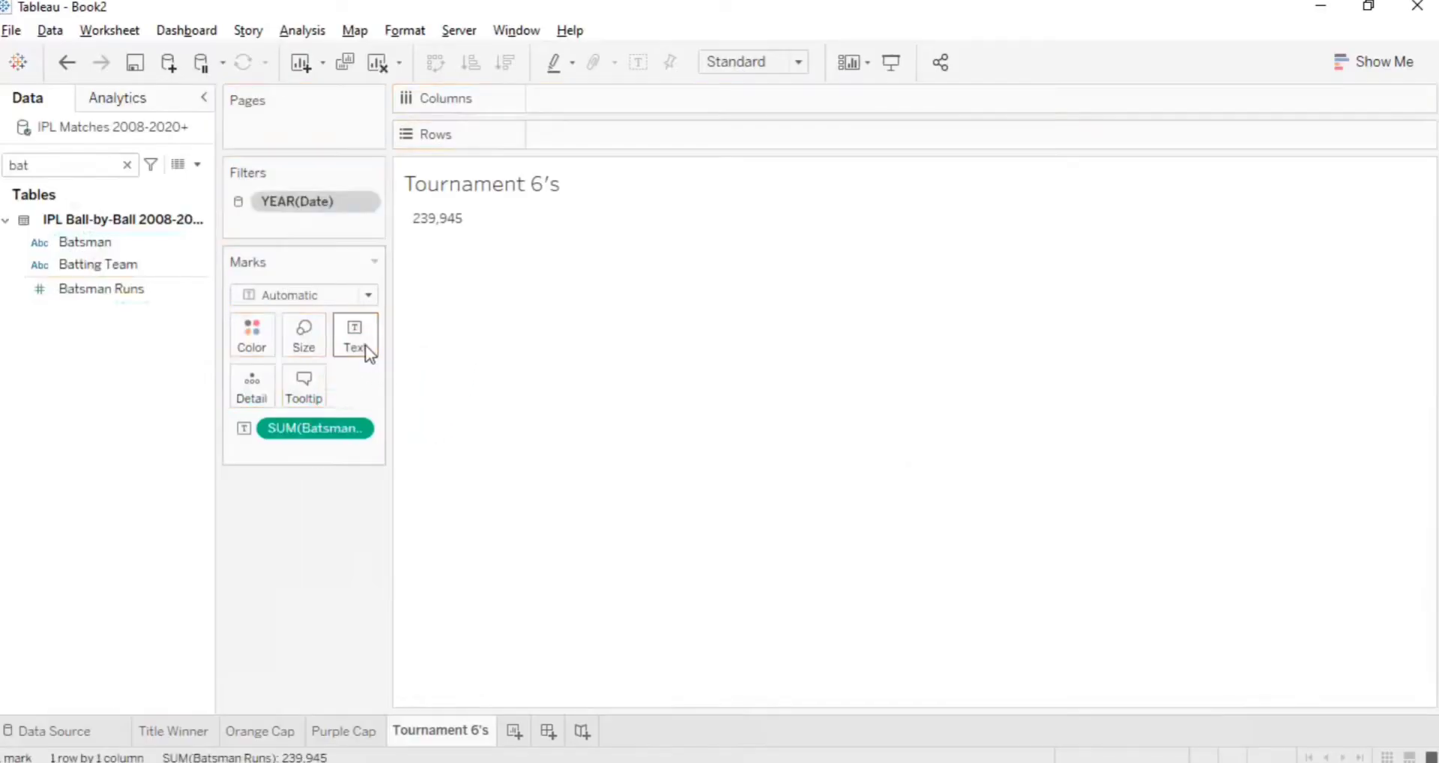
right_click(311, 433)
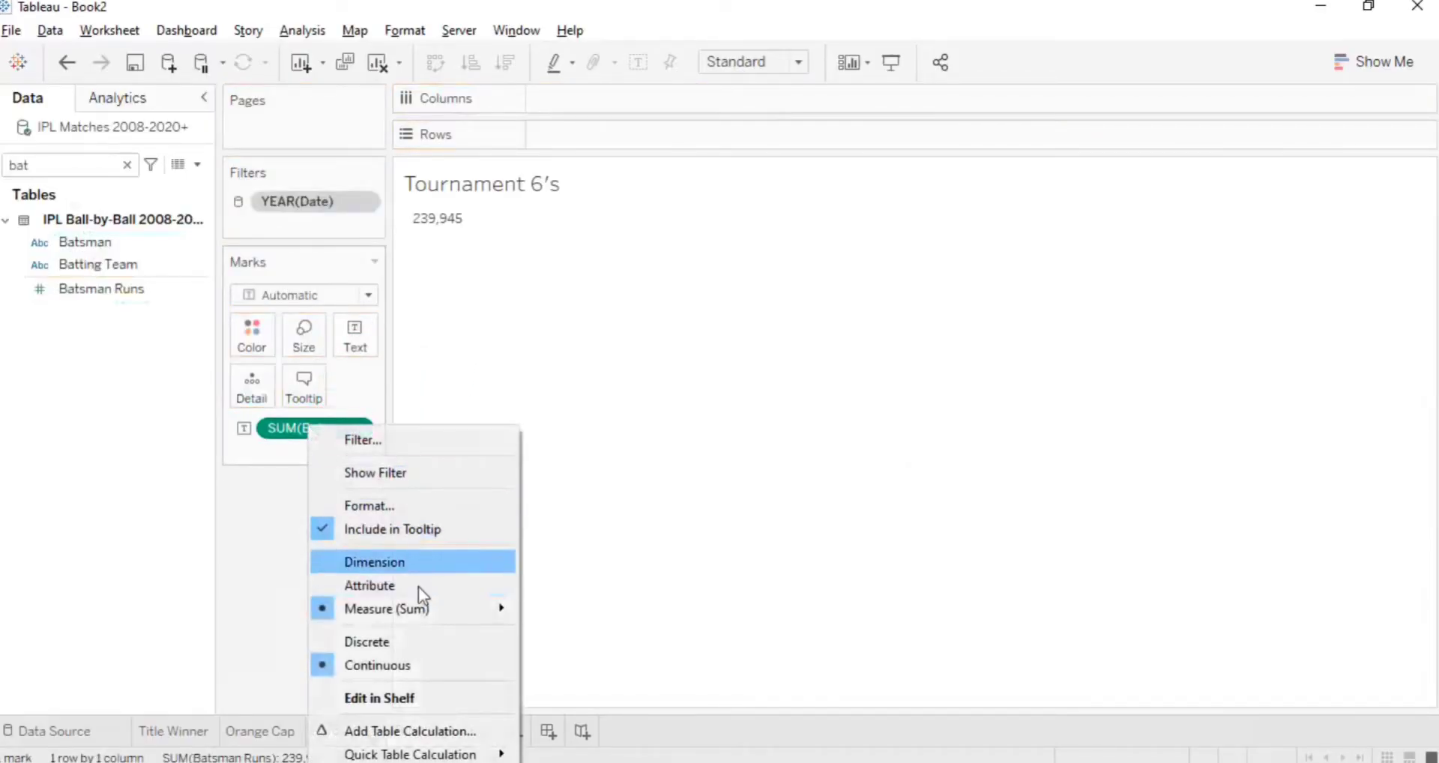
mouse_move(418, 611)
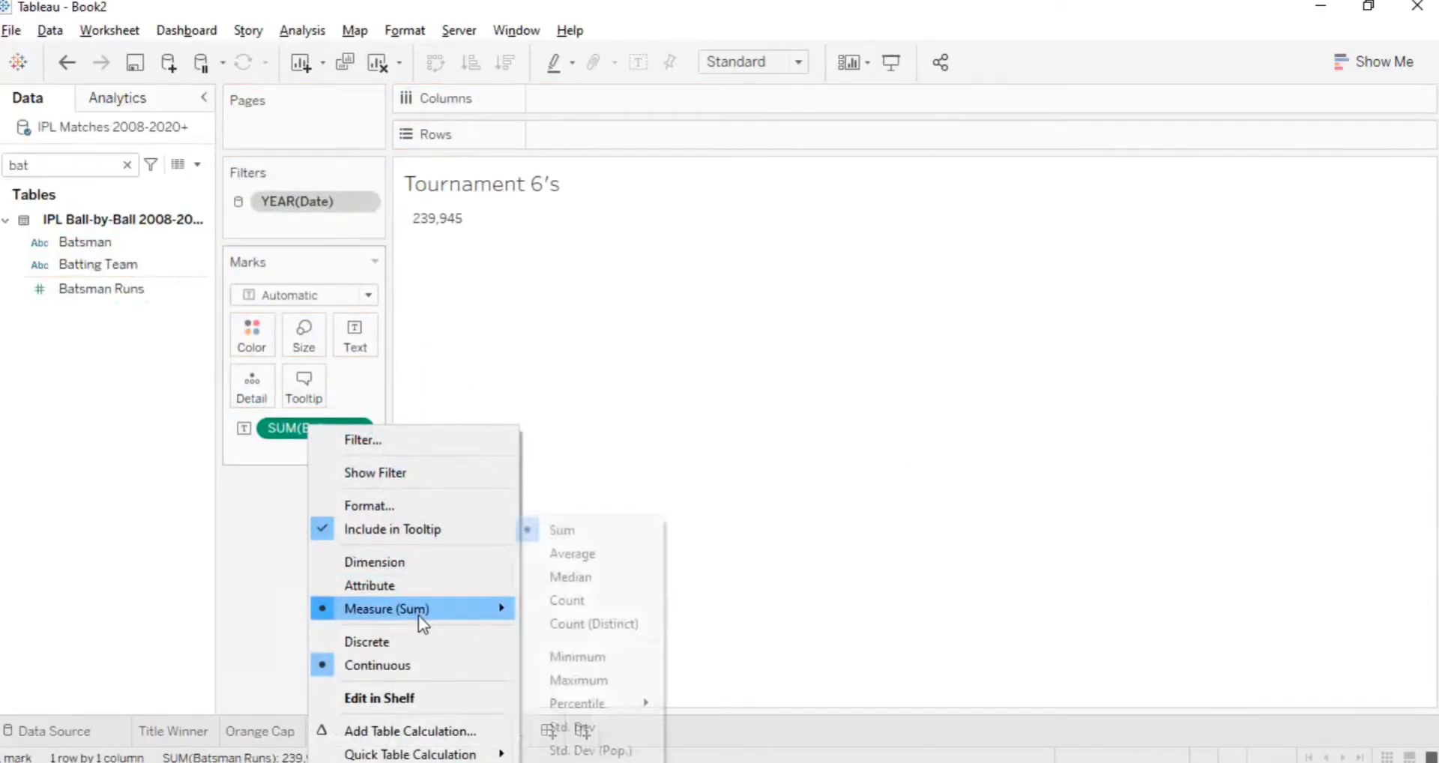
click(564, 601)
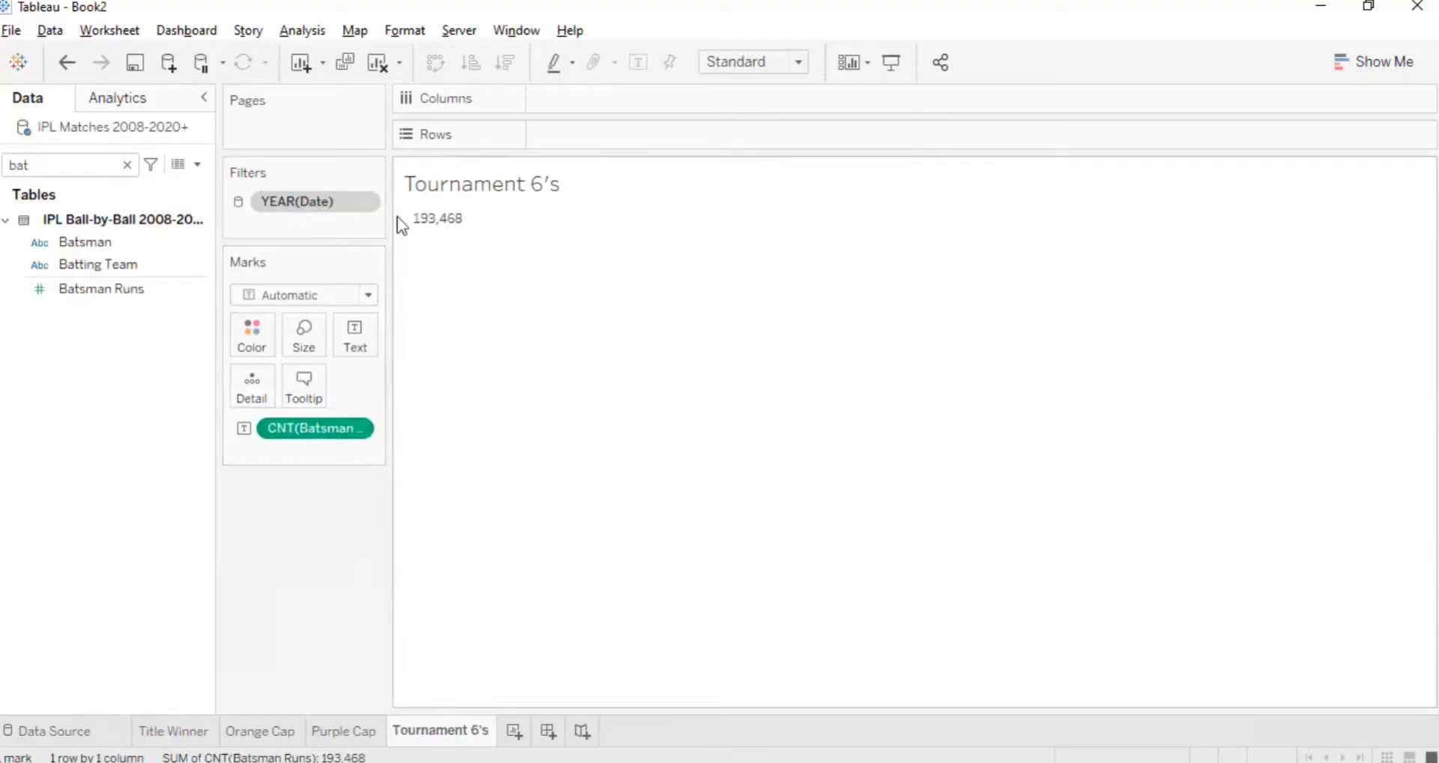
mouse_move(450, 231)
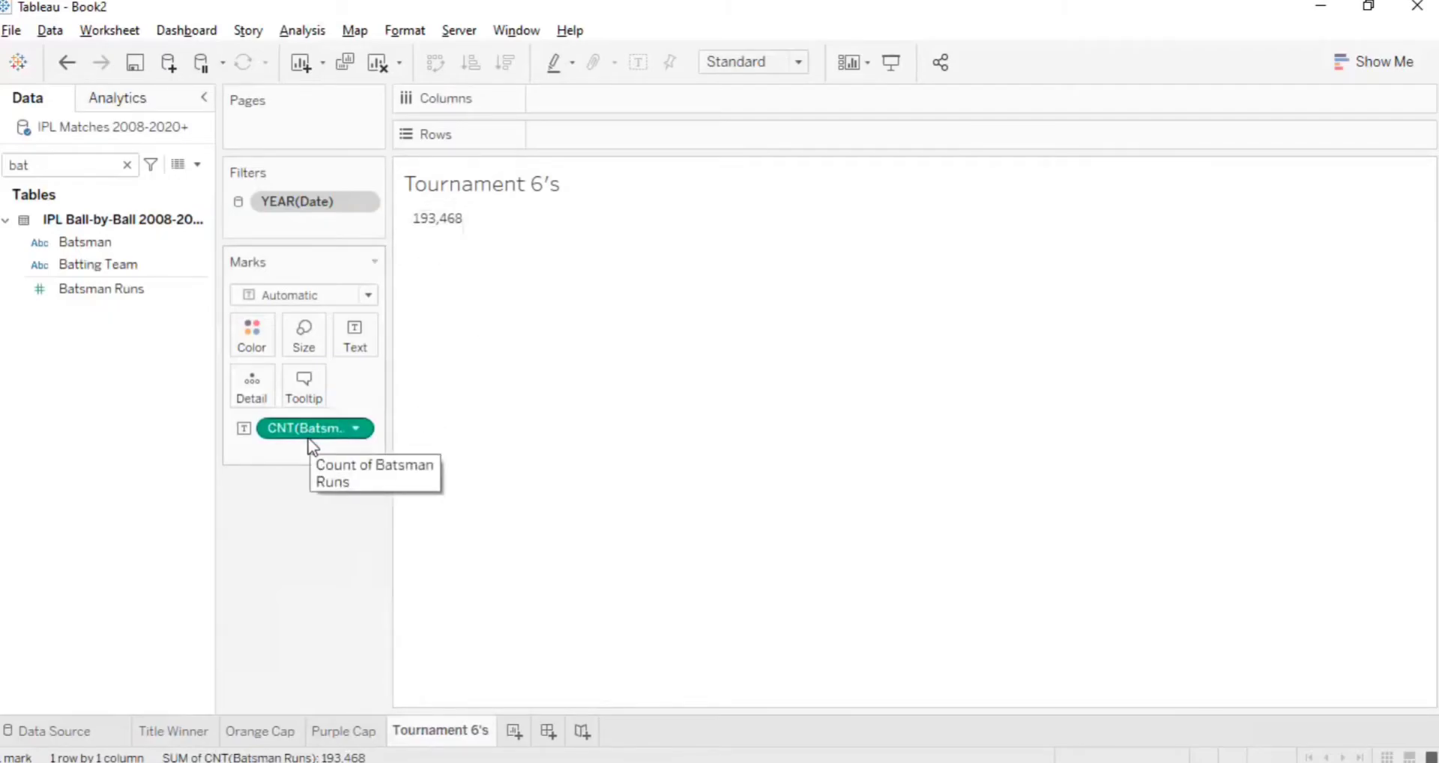
- Filter the Tournament 6's sheet on all values of Batsman Runs with a range from 6 to 6
drag(105, 291, 333, 233)
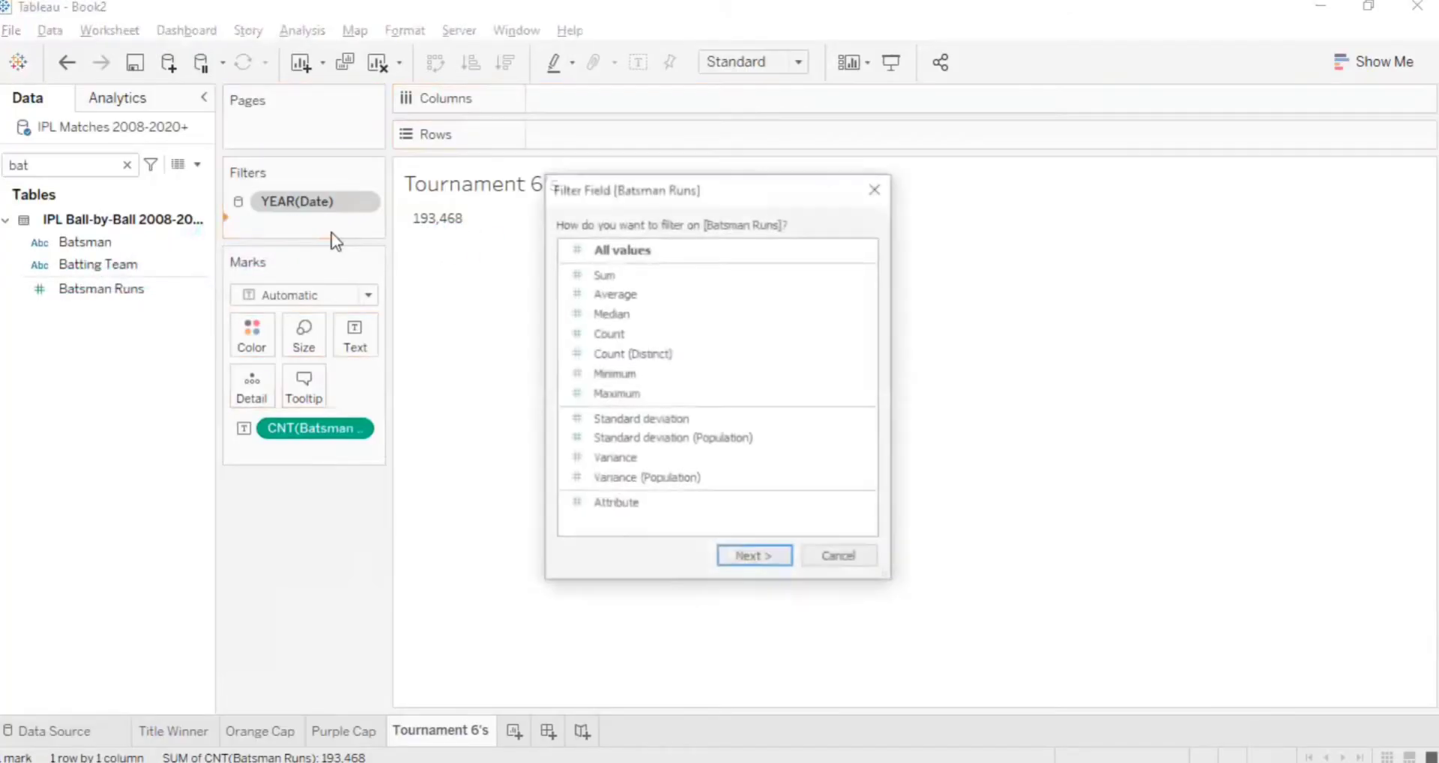
double_click(619, 254)
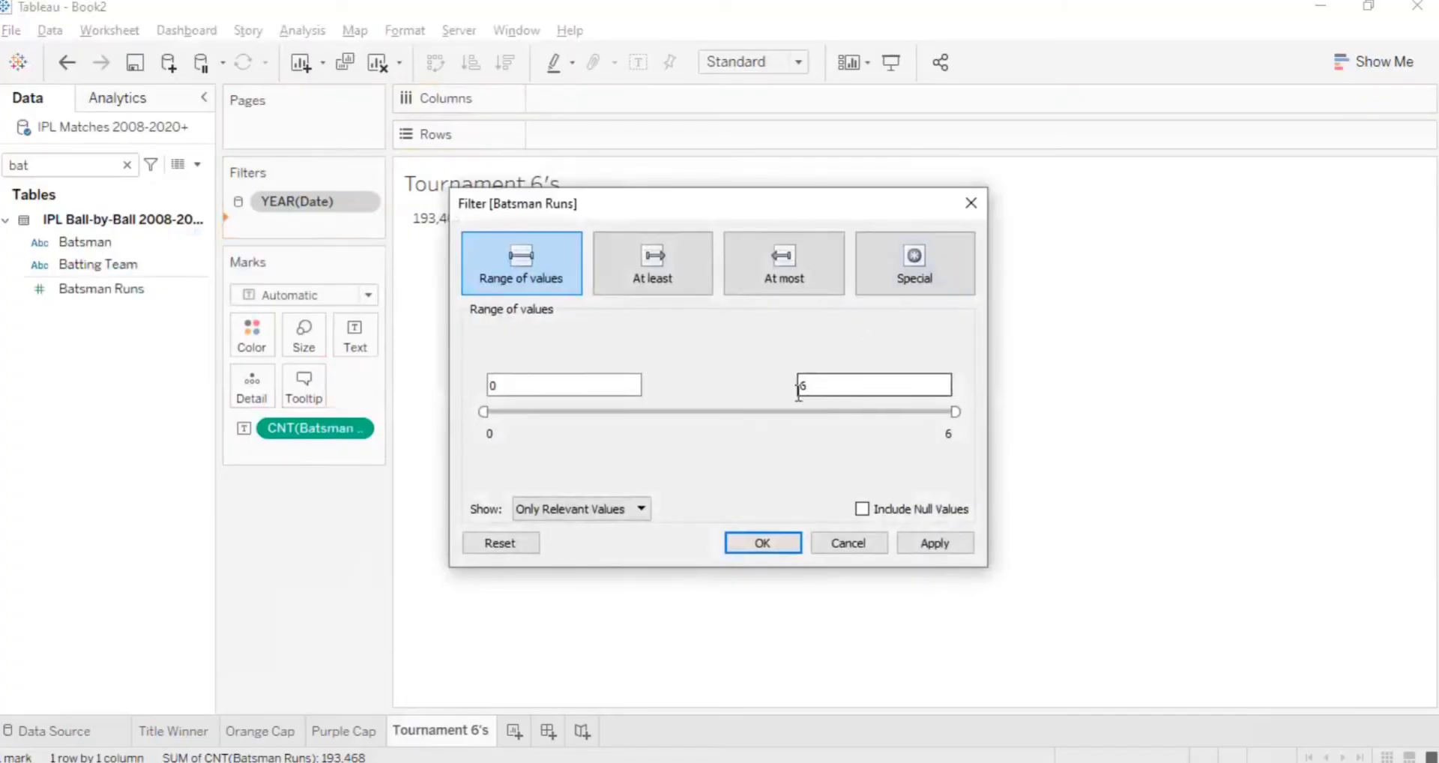
mouse_move(483, 411)
mouse_down()
mouse_move(553, 395)
mouse_move(478, 403)
mouse_up()
double_click(511, 386)
text(6)
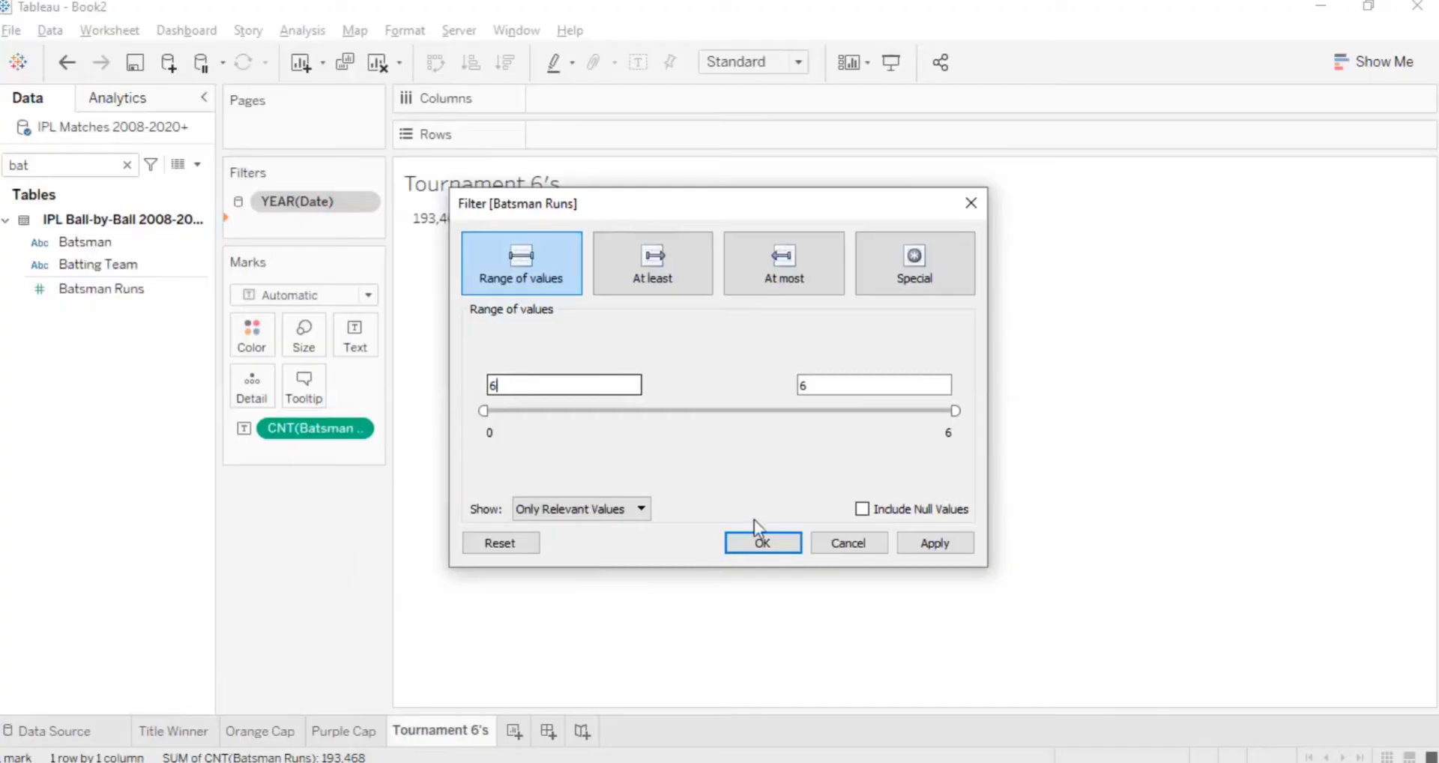
click(946, 540)
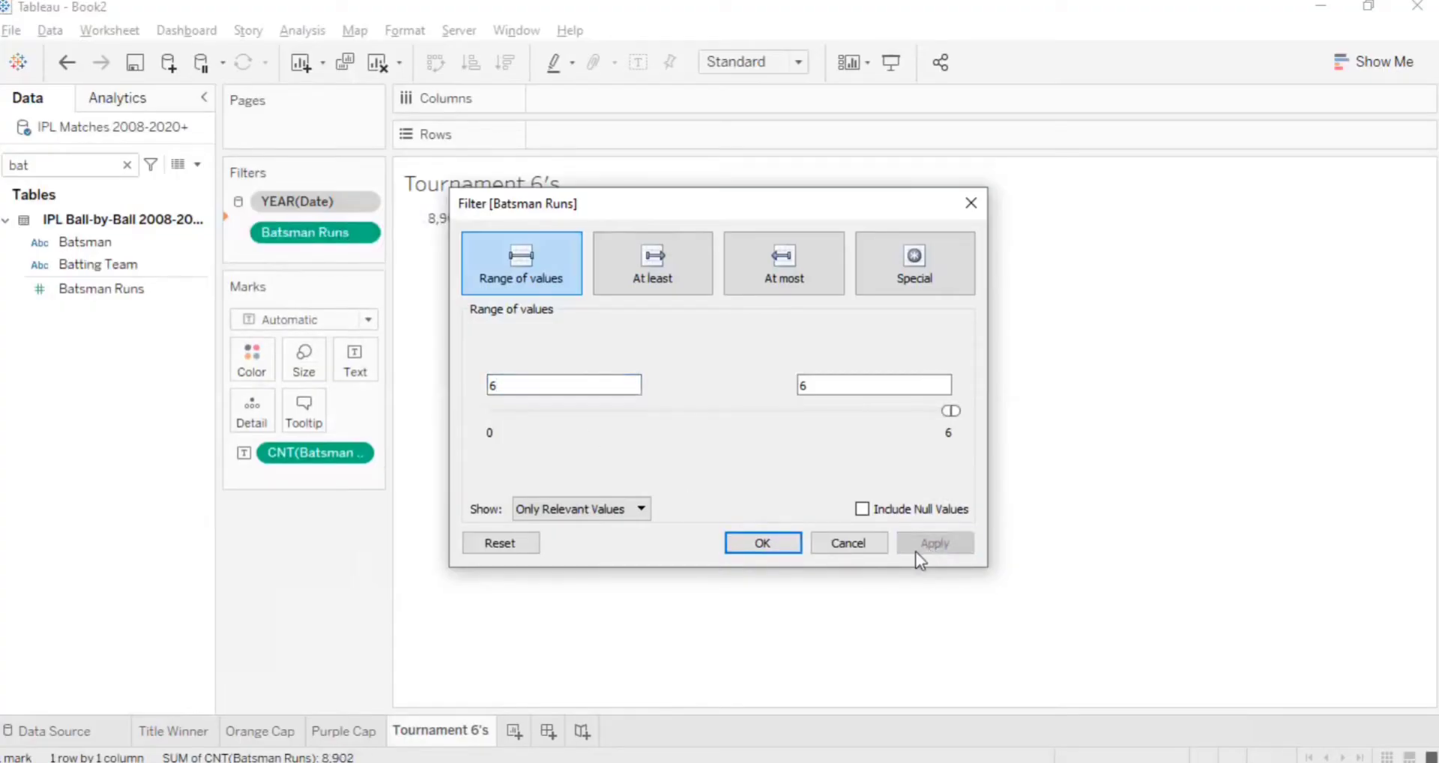
click(731, 541)
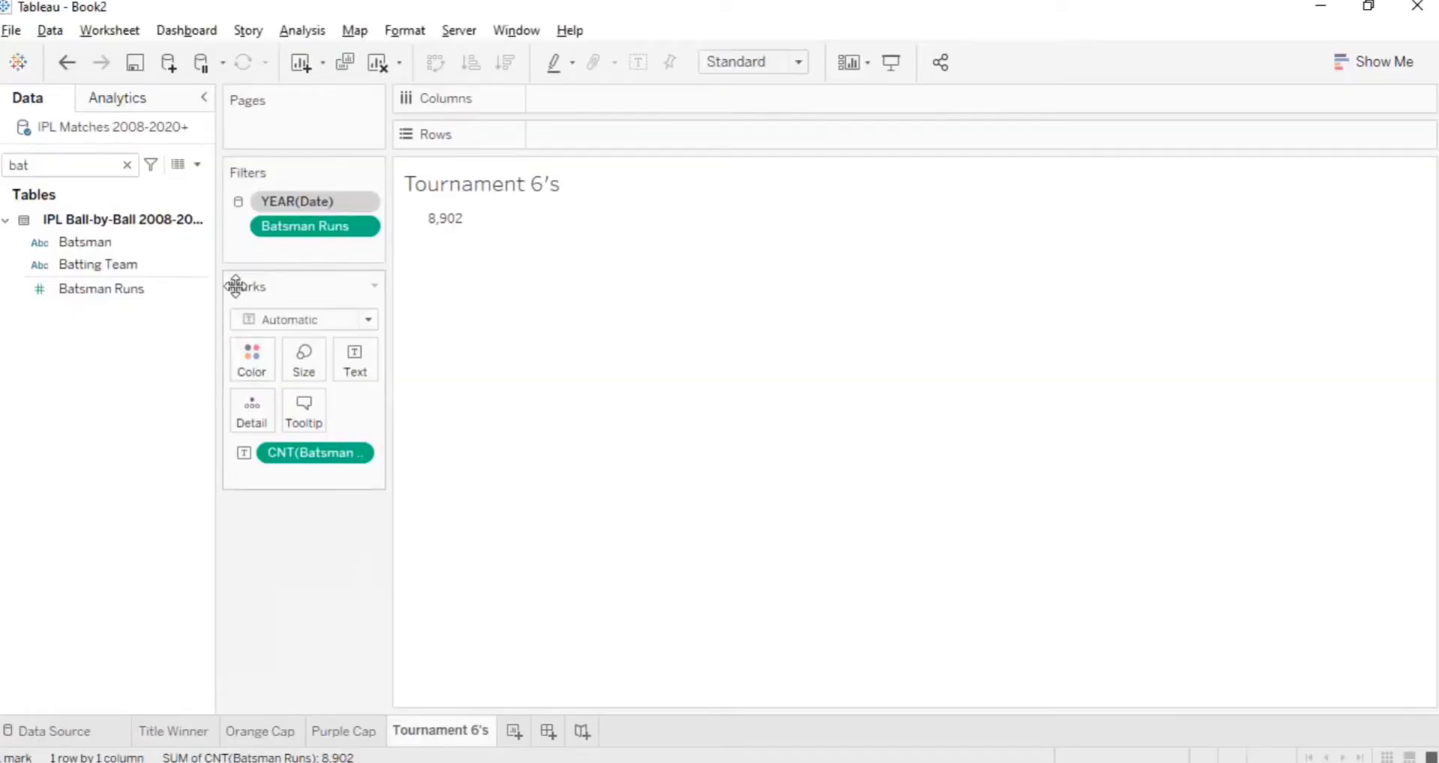
- Reopen the Batsman Runs filter on the Tournament 6's sheet to review its range, and check the resulting count
right_click(285, 227)
click(335, 242)
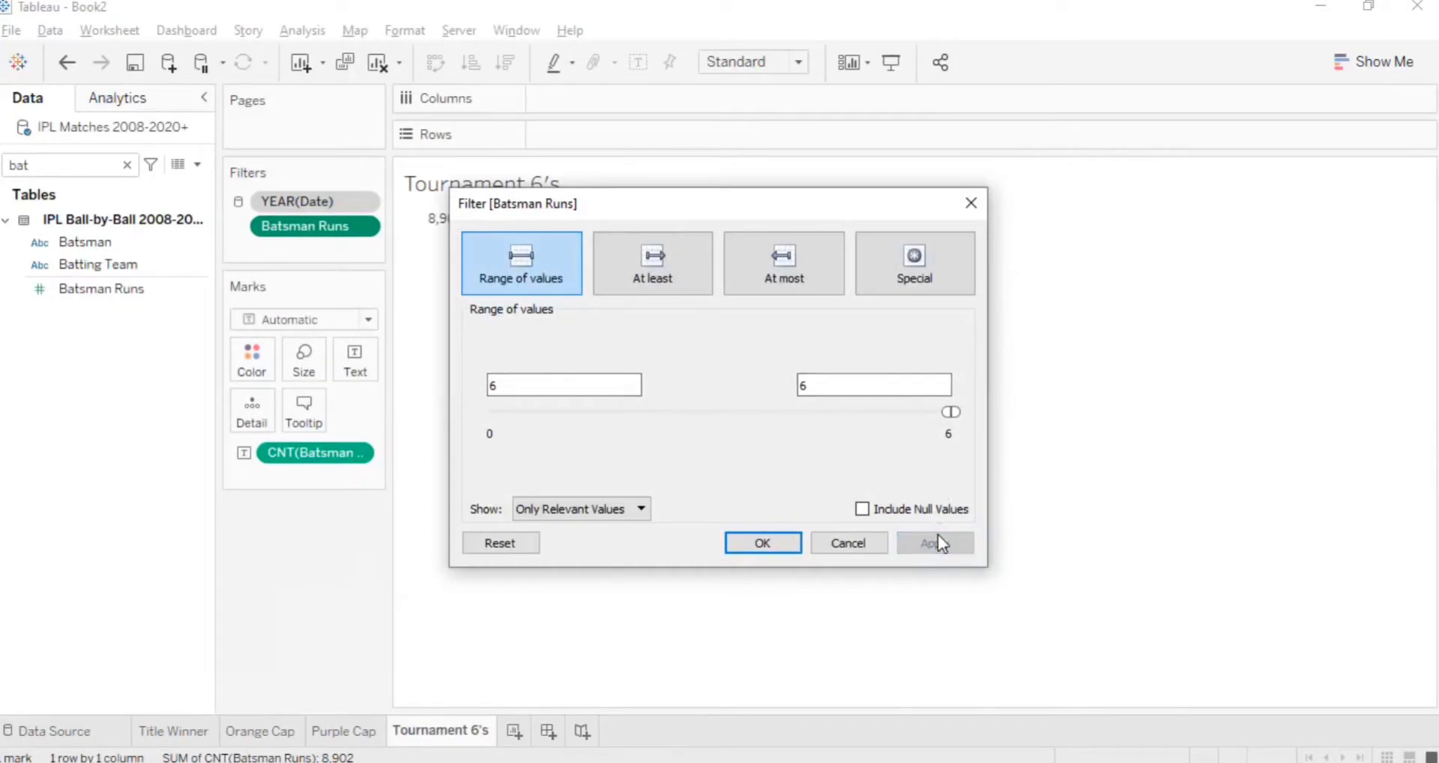
click(785, 543)
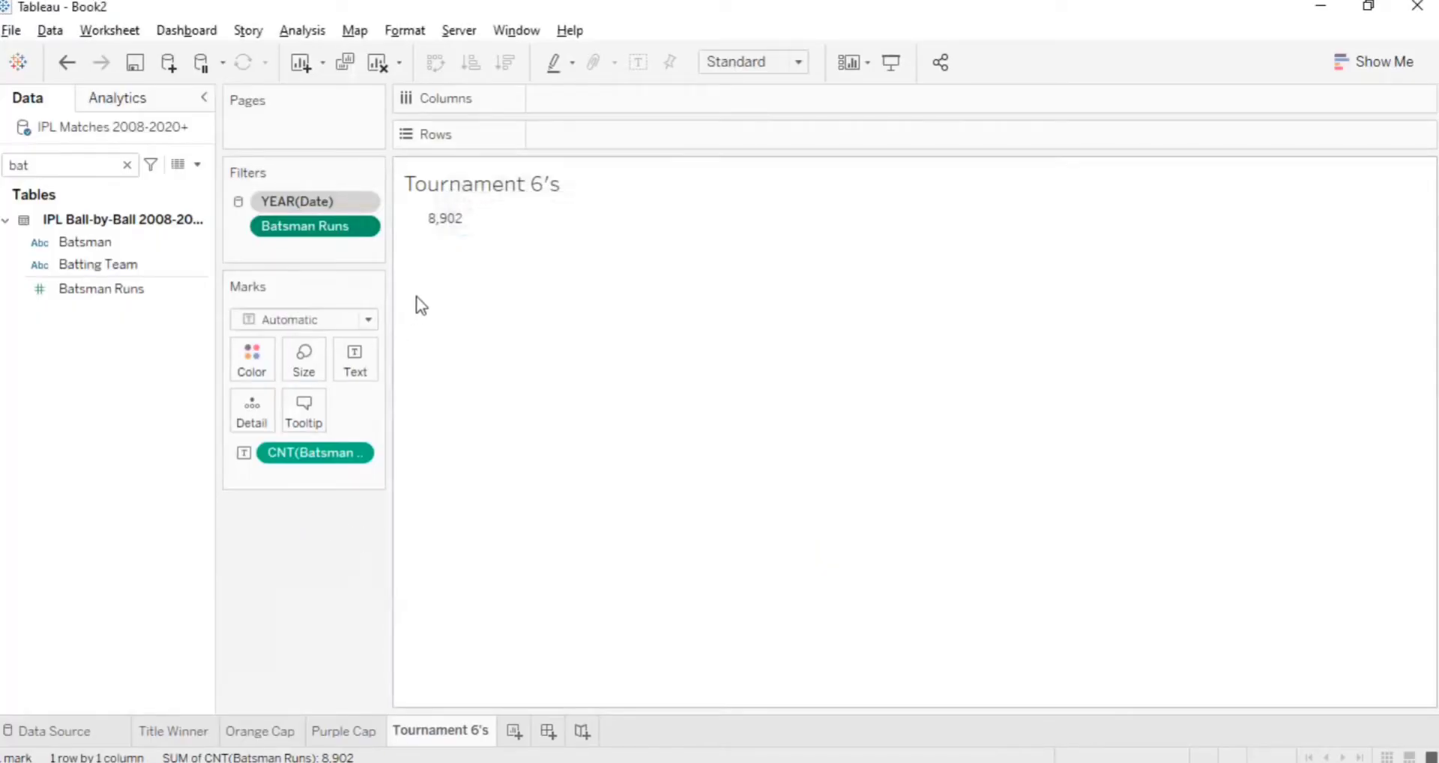
mouse_move(444, 232)
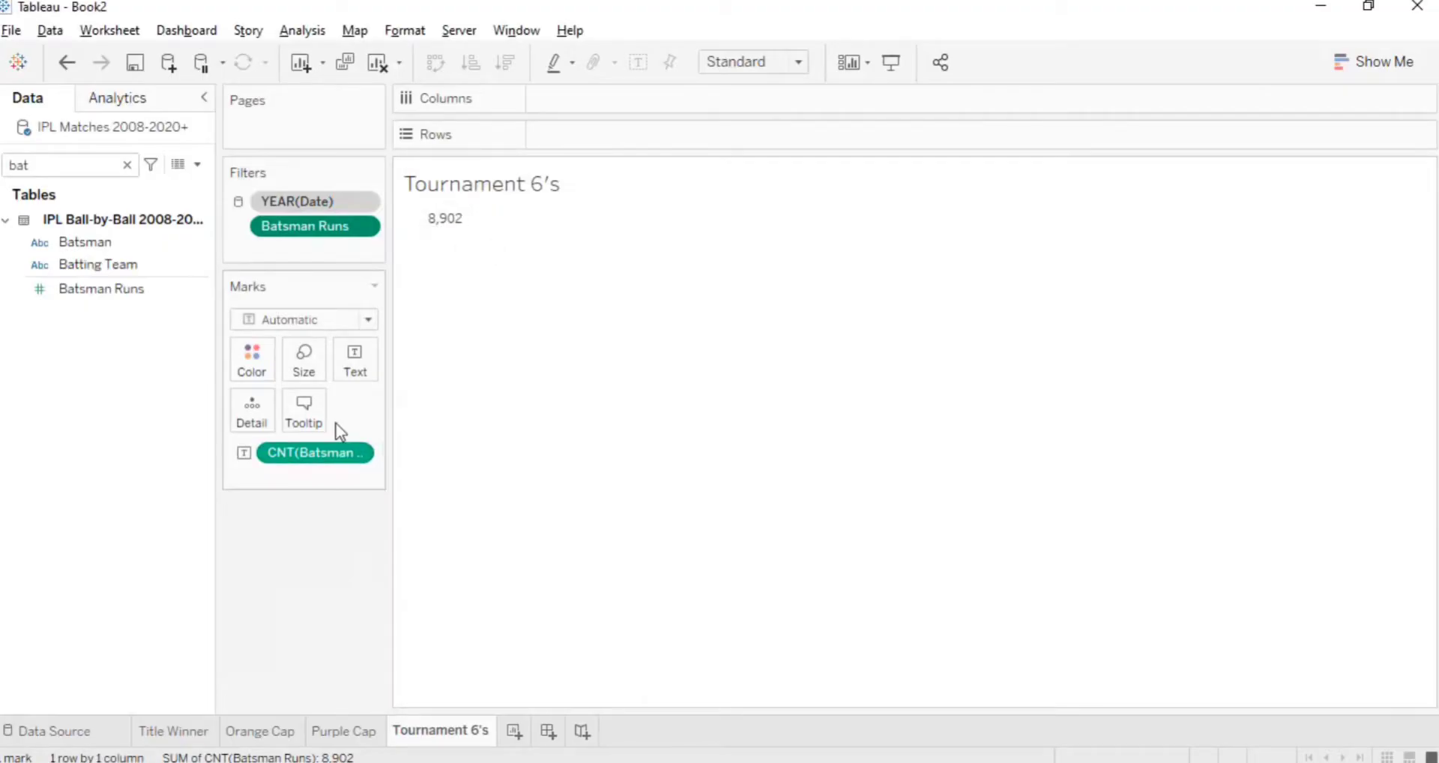
- Format the Batsman Runs count label as size 16, bold and dark blue
click(343, 375)
click(376, 375)
click(538, 407)
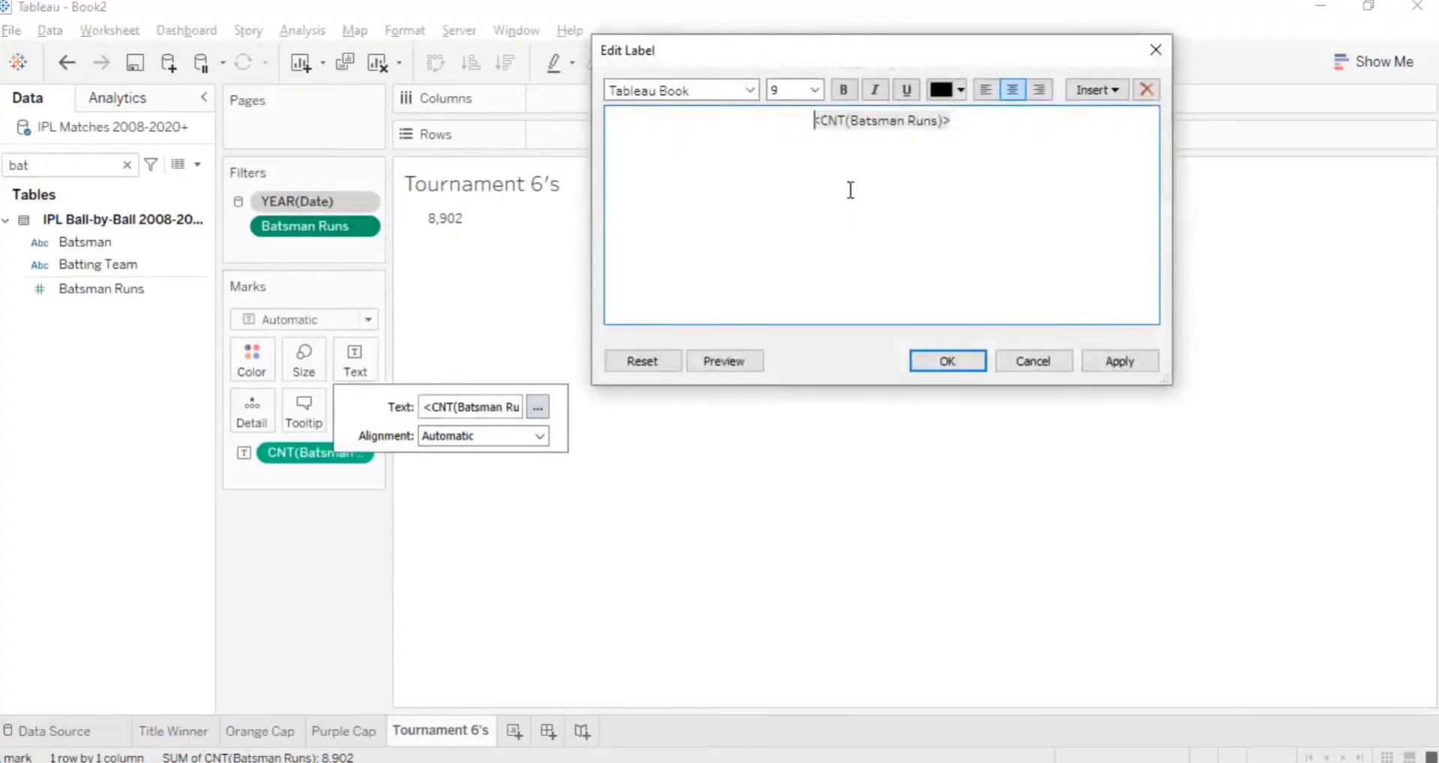
triple_click(855, 131)
click(814, 90)
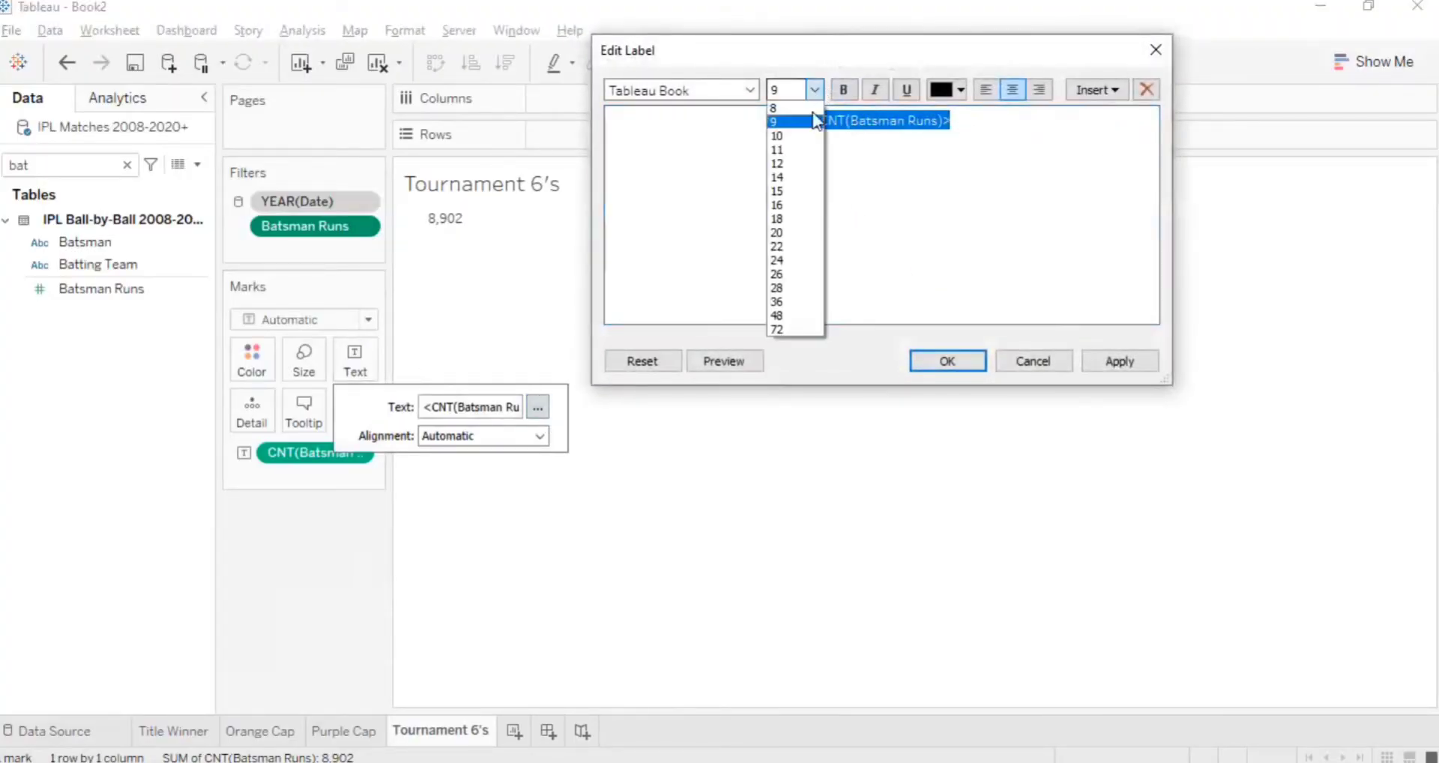
click(791, 205)
click(946, 89)
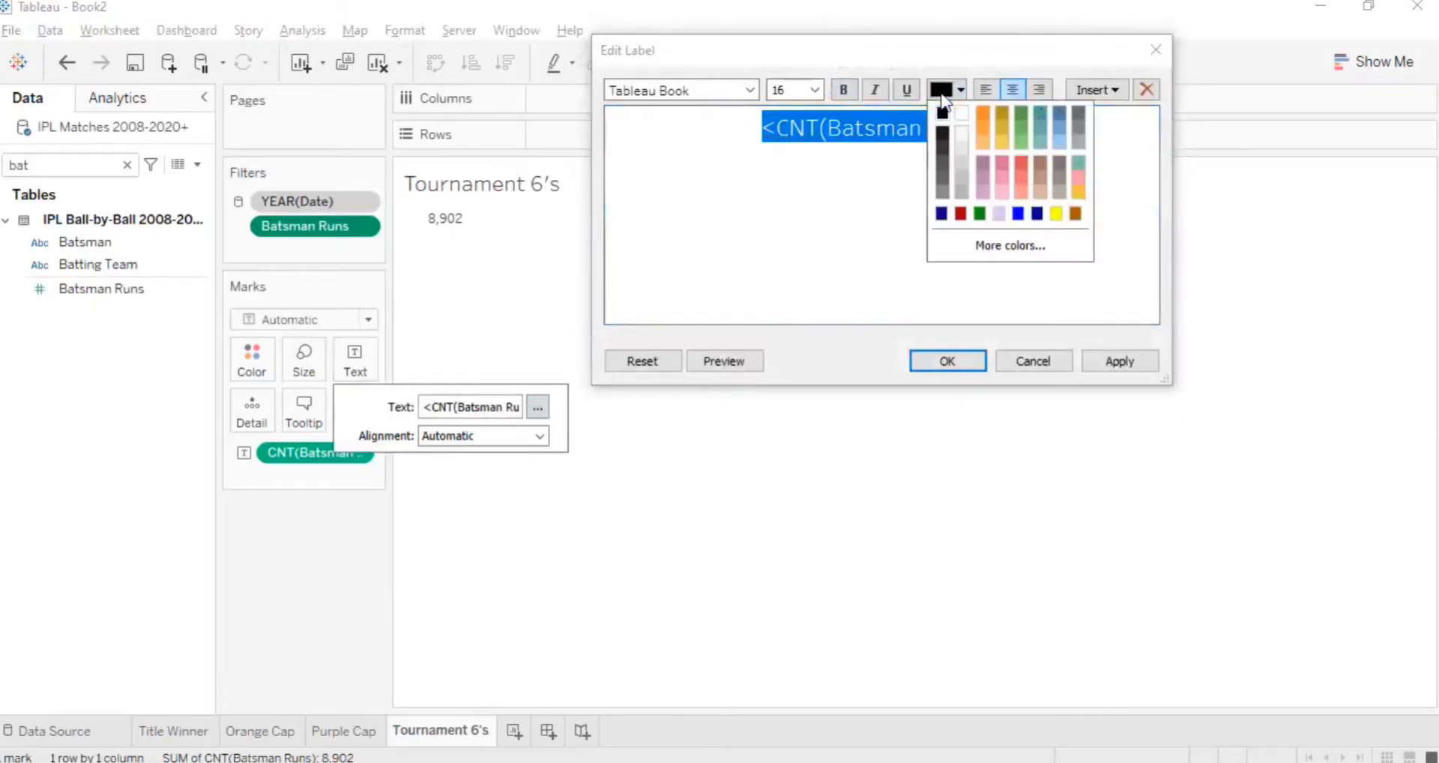
click(945, 207)
click(749, 90)
click(649, 124)
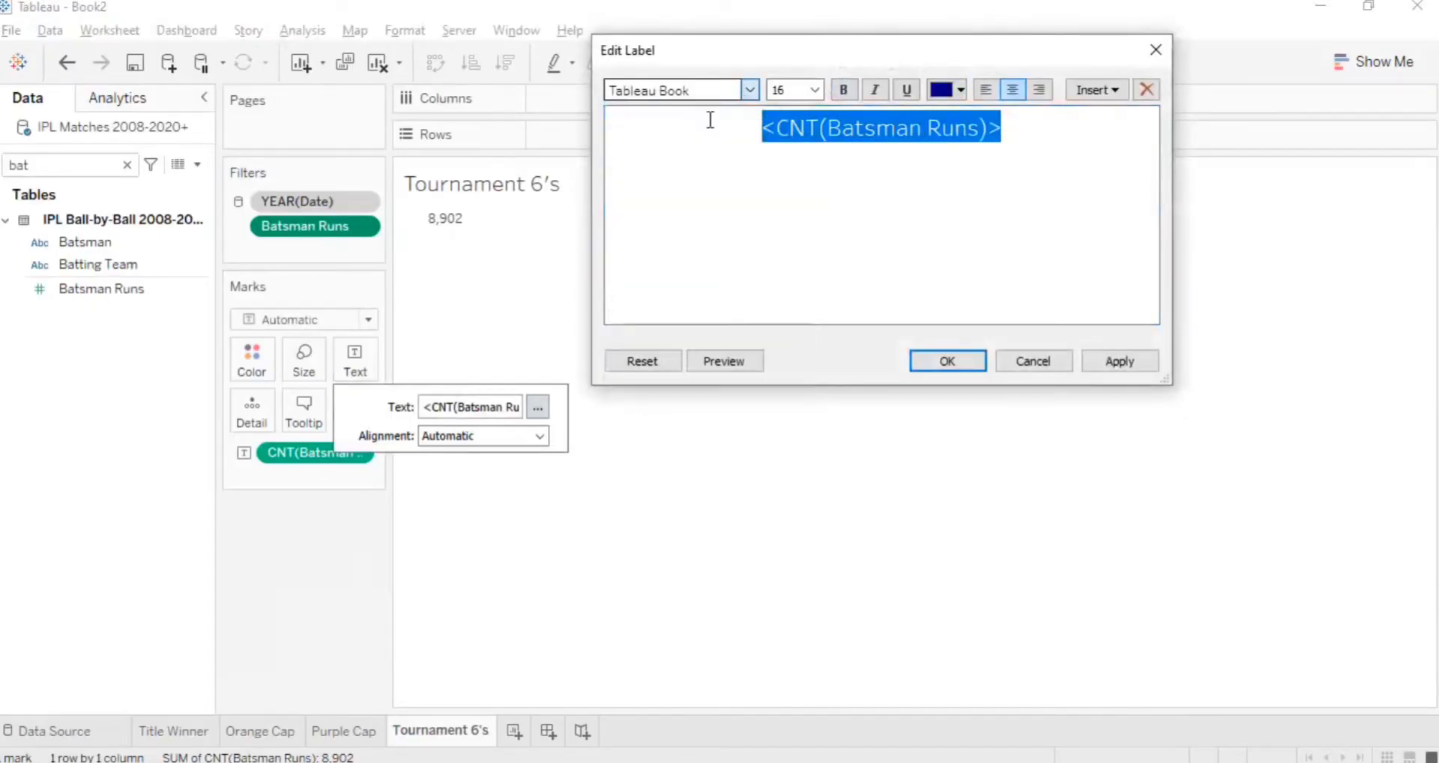
click(1102, 363)
click(947, 361)
- Fit the Tournament 6's sheet to Entire View and centre the label horizontally
click(787, 63)
click(758, 129)
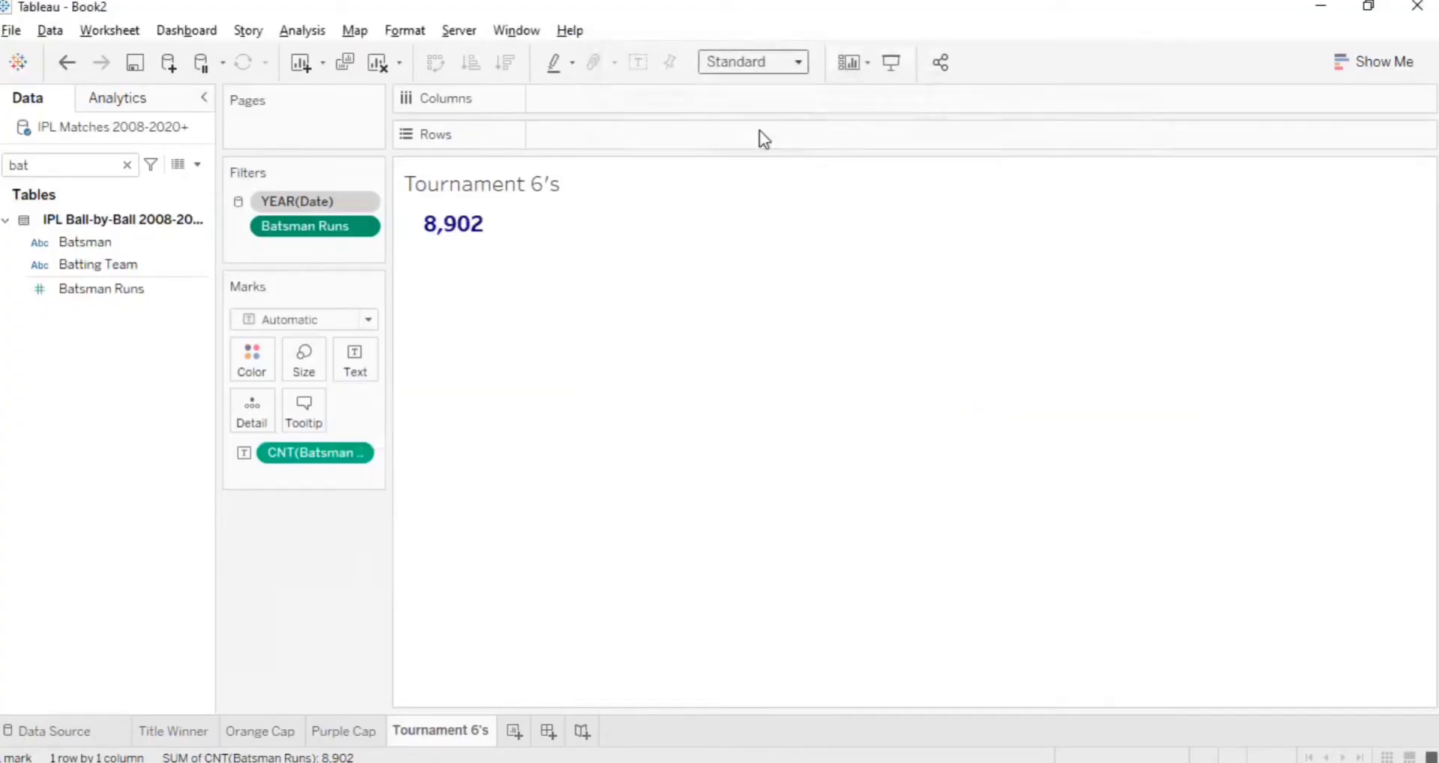
click(375, 365)
click(510, 436)
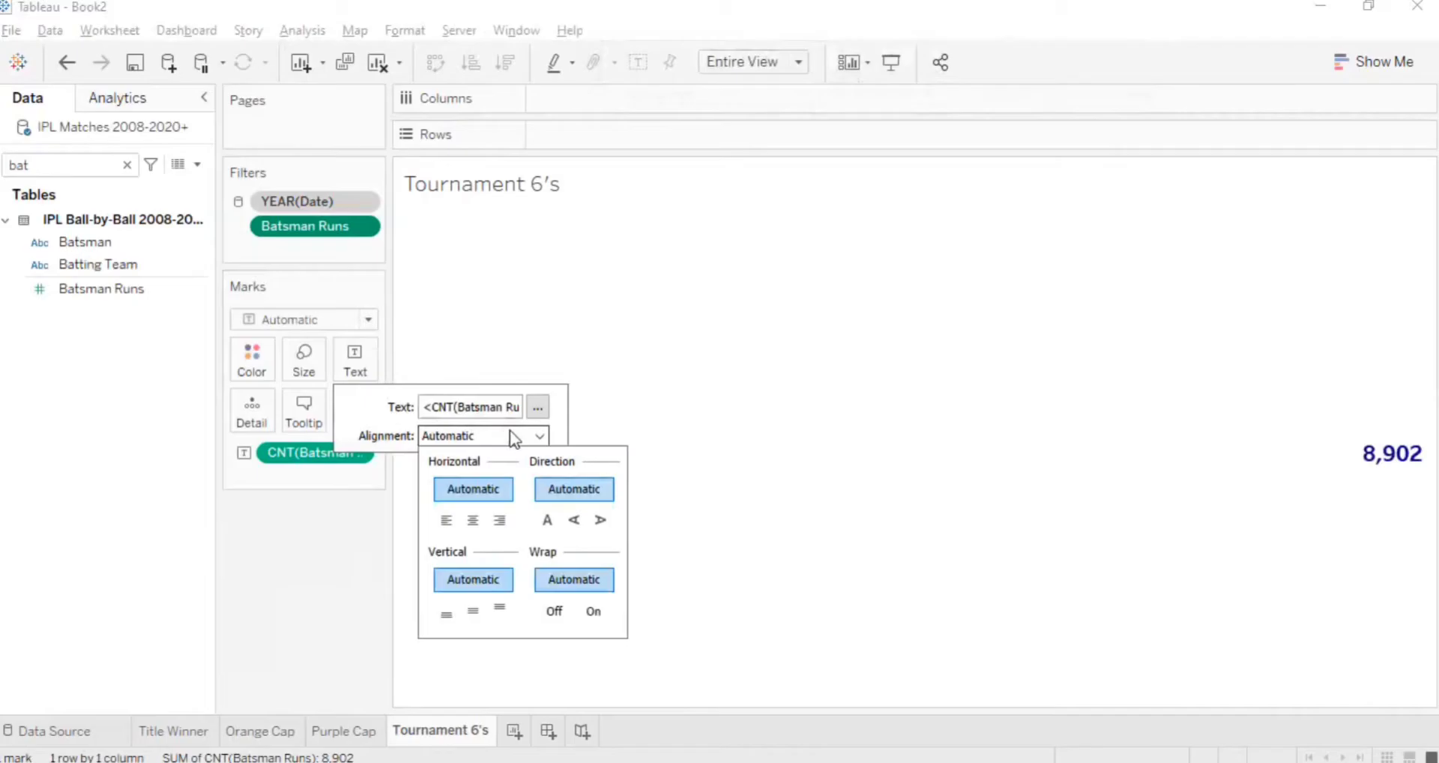
click(477, 528)
click(285, 538)
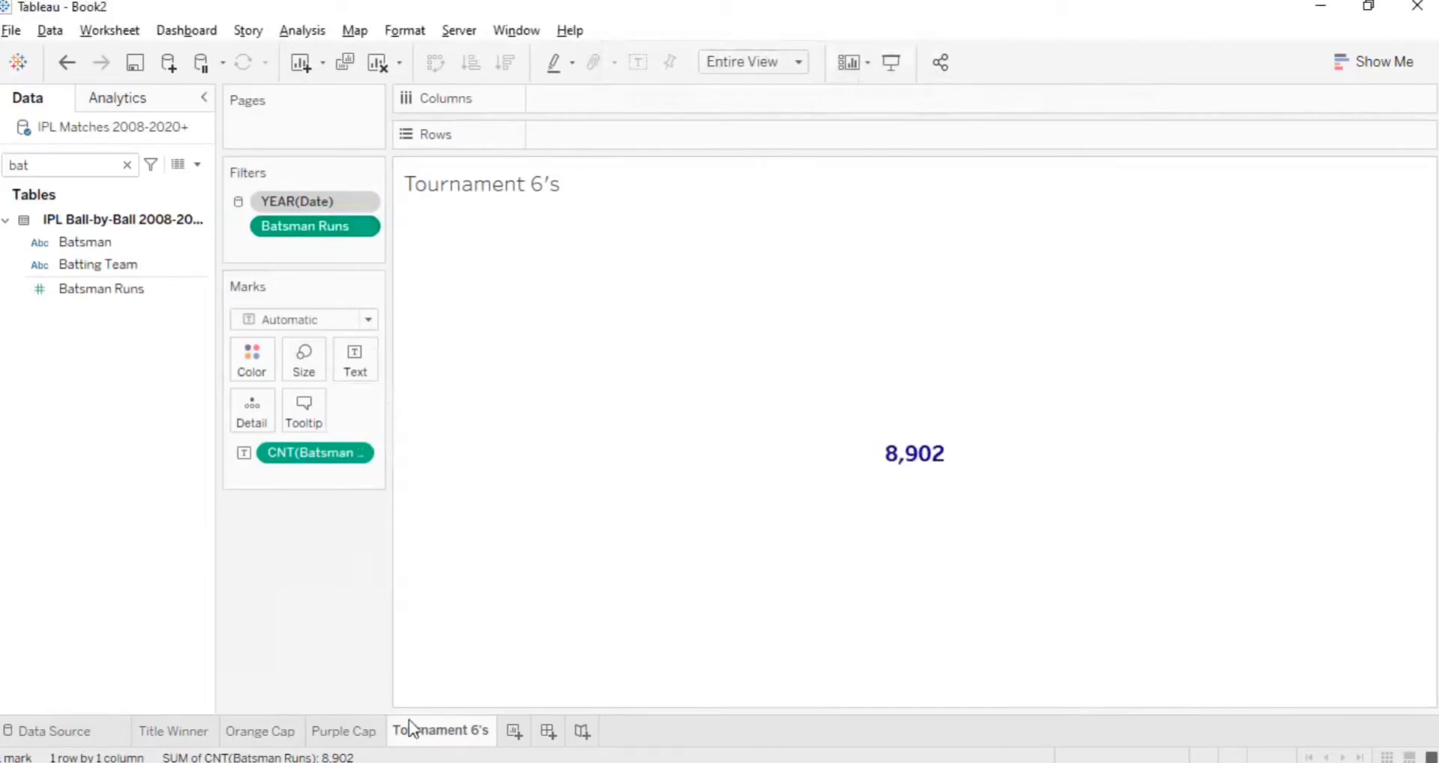
- Add a new worksheet and name it Tournament 4's
click(514, 731)
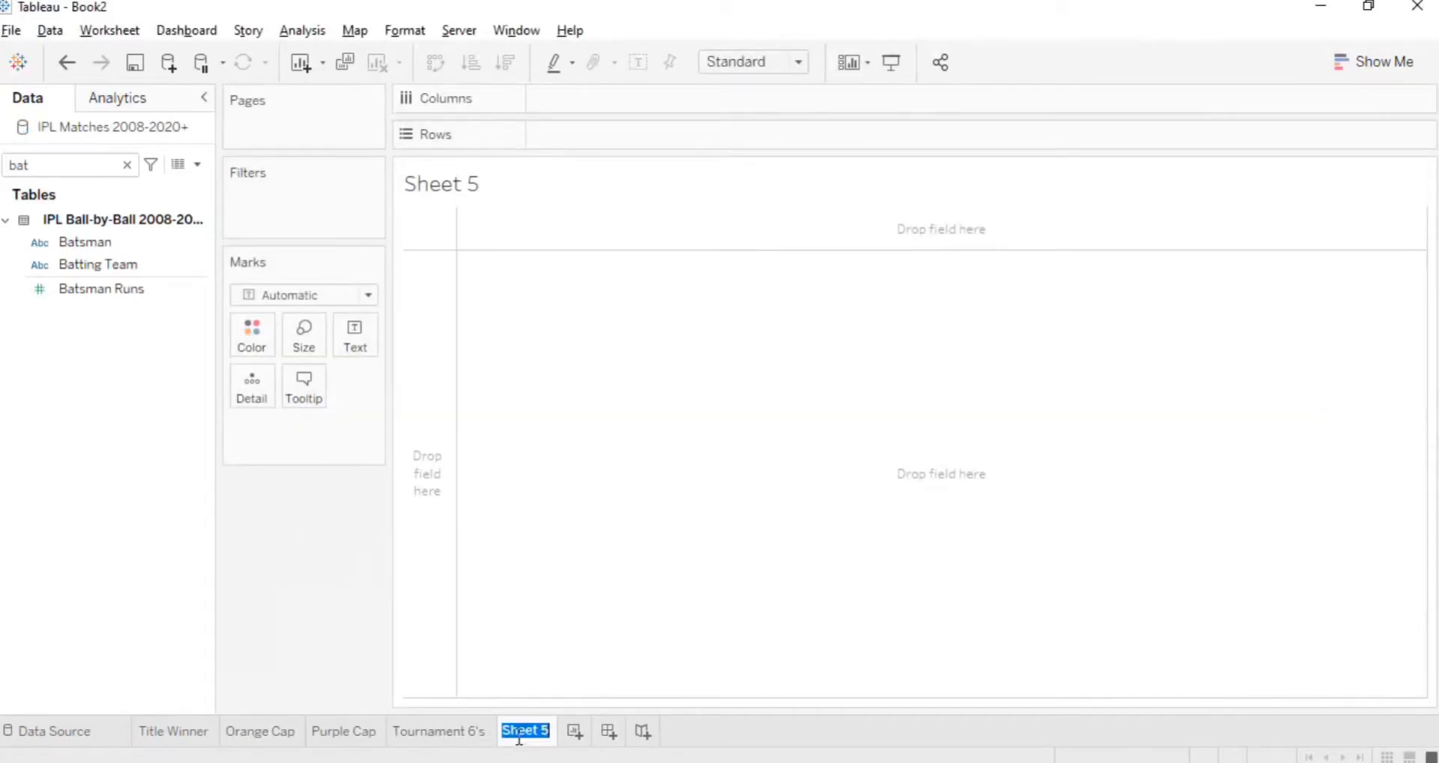
text(Tourname)
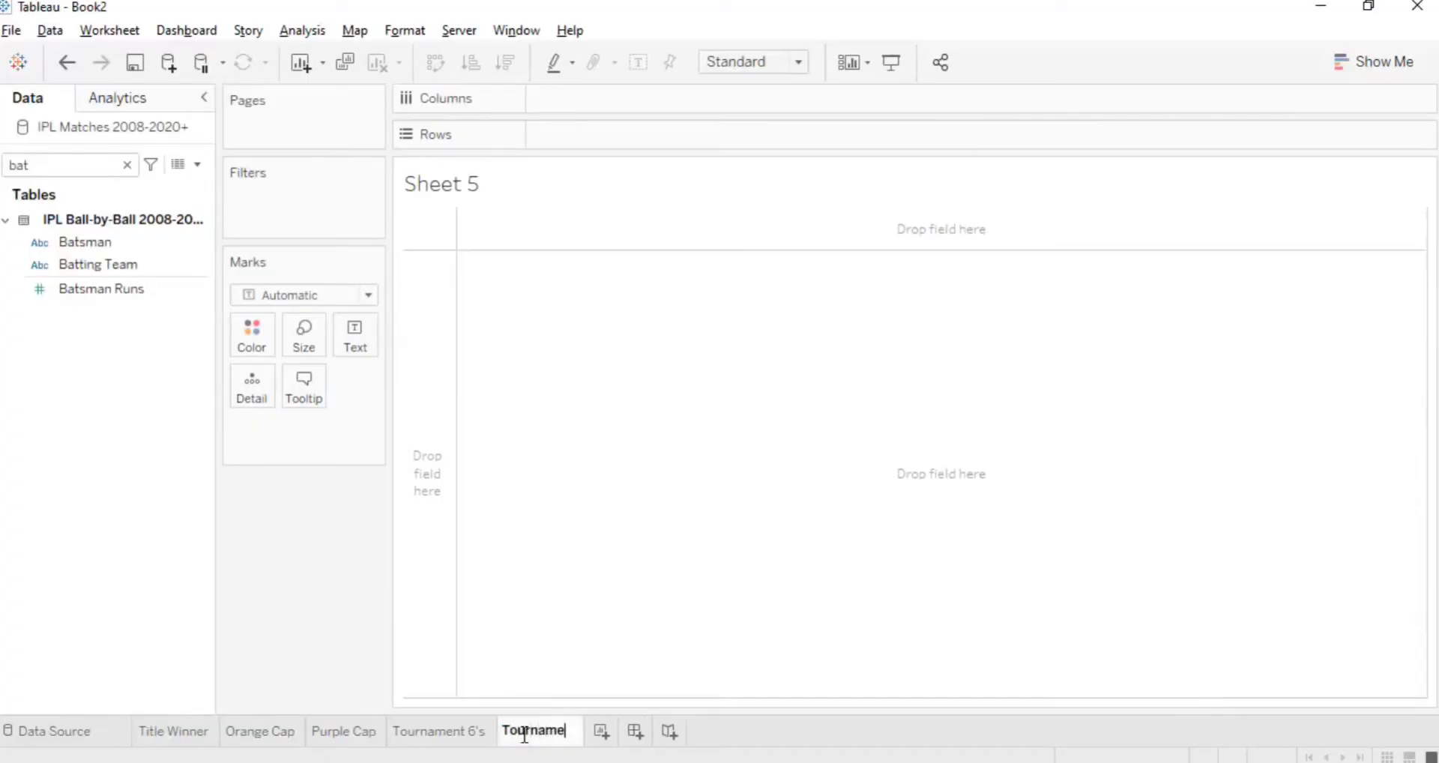
text(nt4)
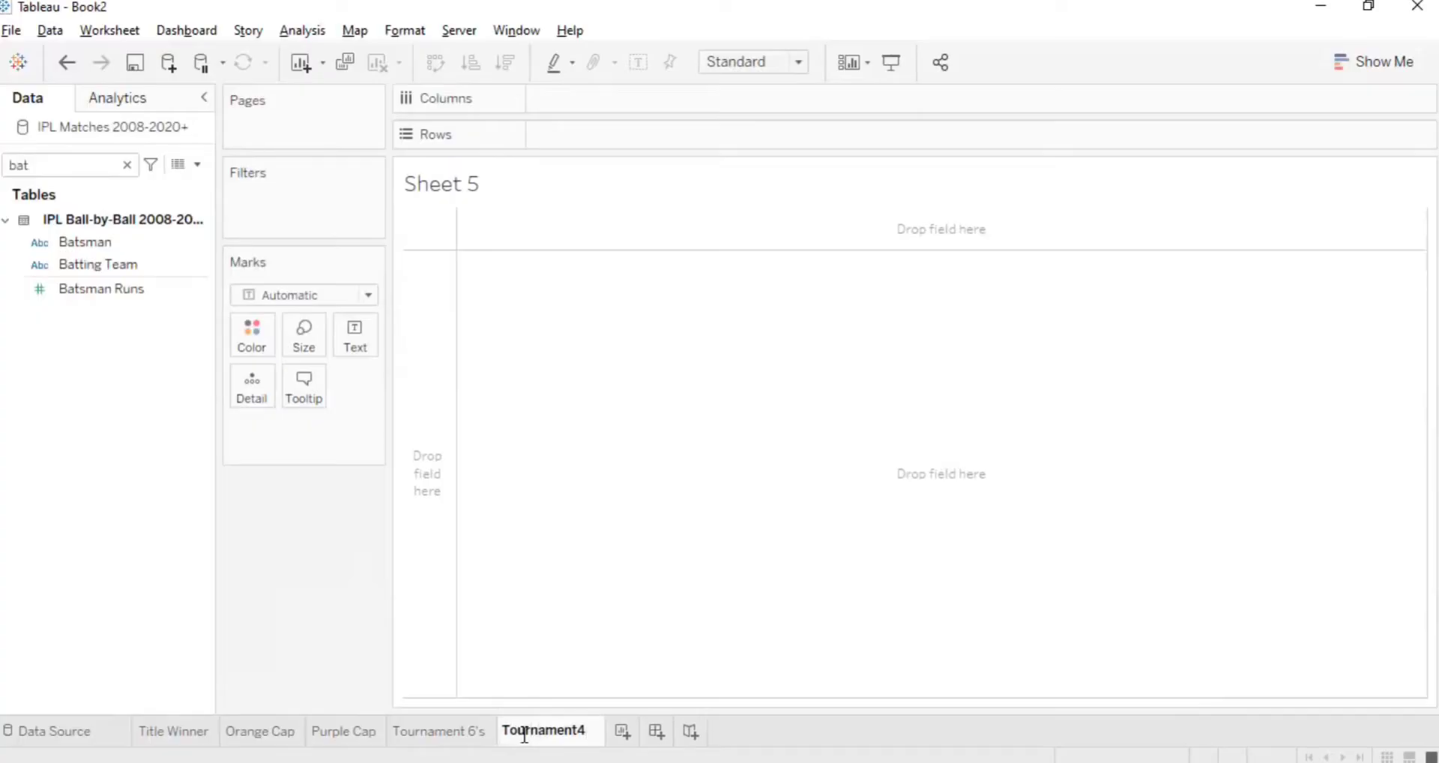
key(BackSpace)
text(4's)
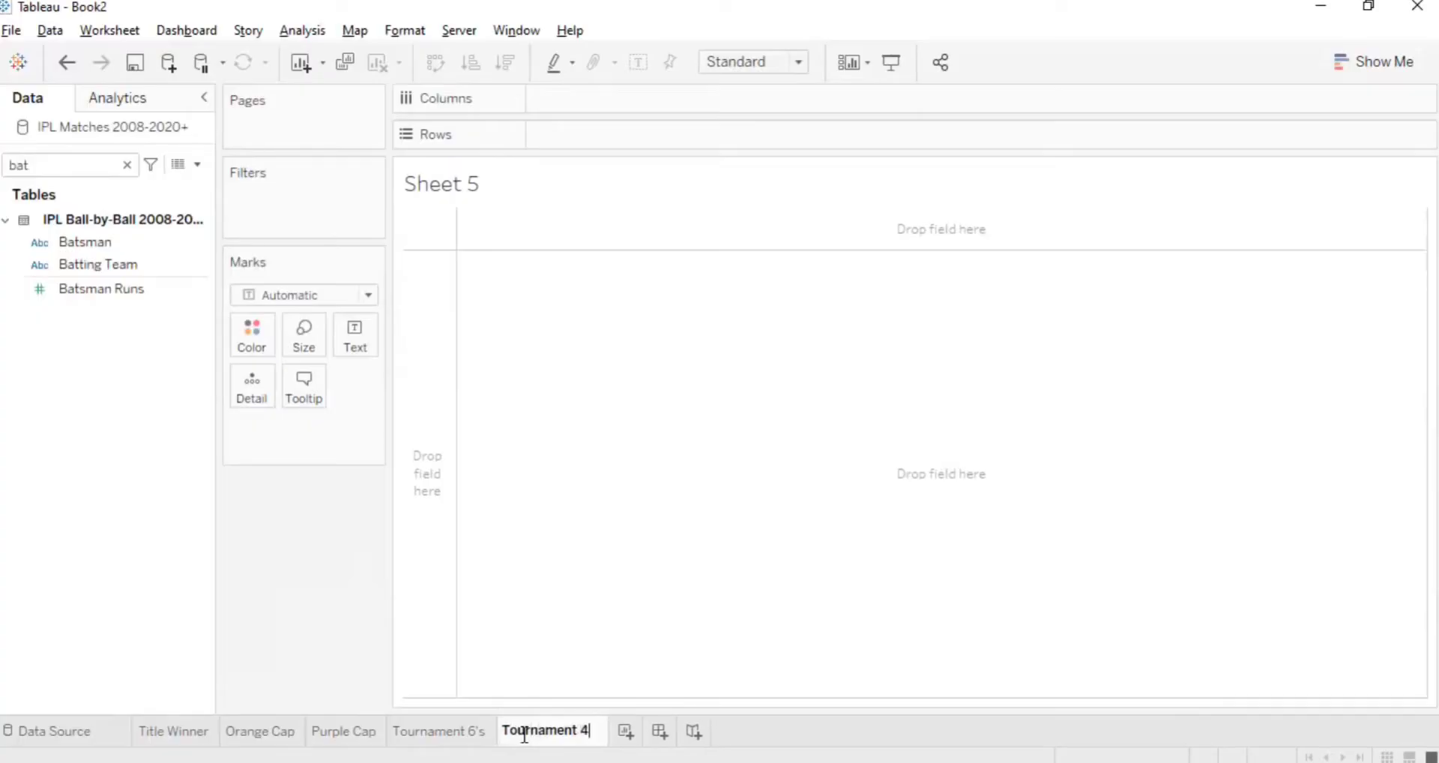
key(Return)
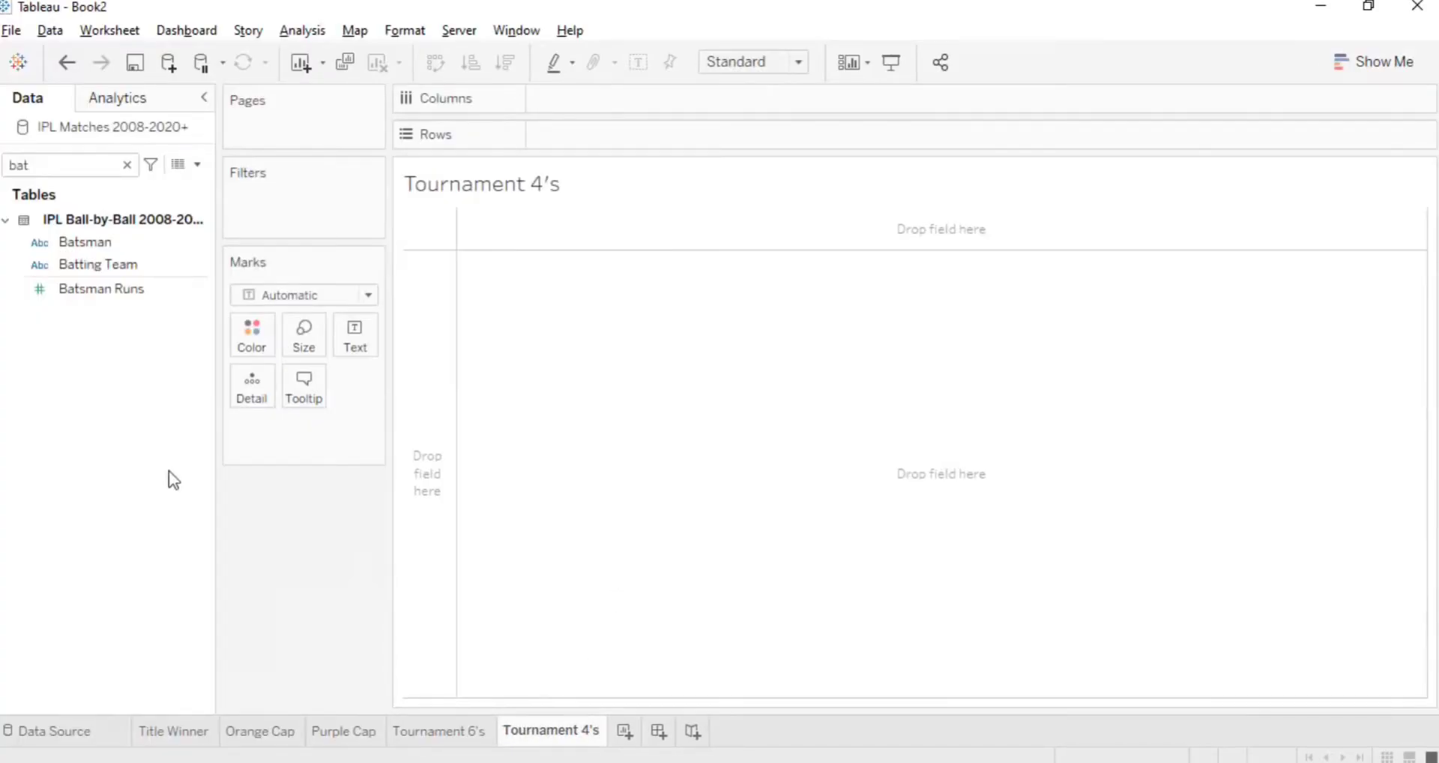
- Show Batsman Runs as text on the Tournament 4's sheet and aggregate it as Count
drag(138, 301, 365, 357)
right_click(297, 431)
mouse_move(419, 604)
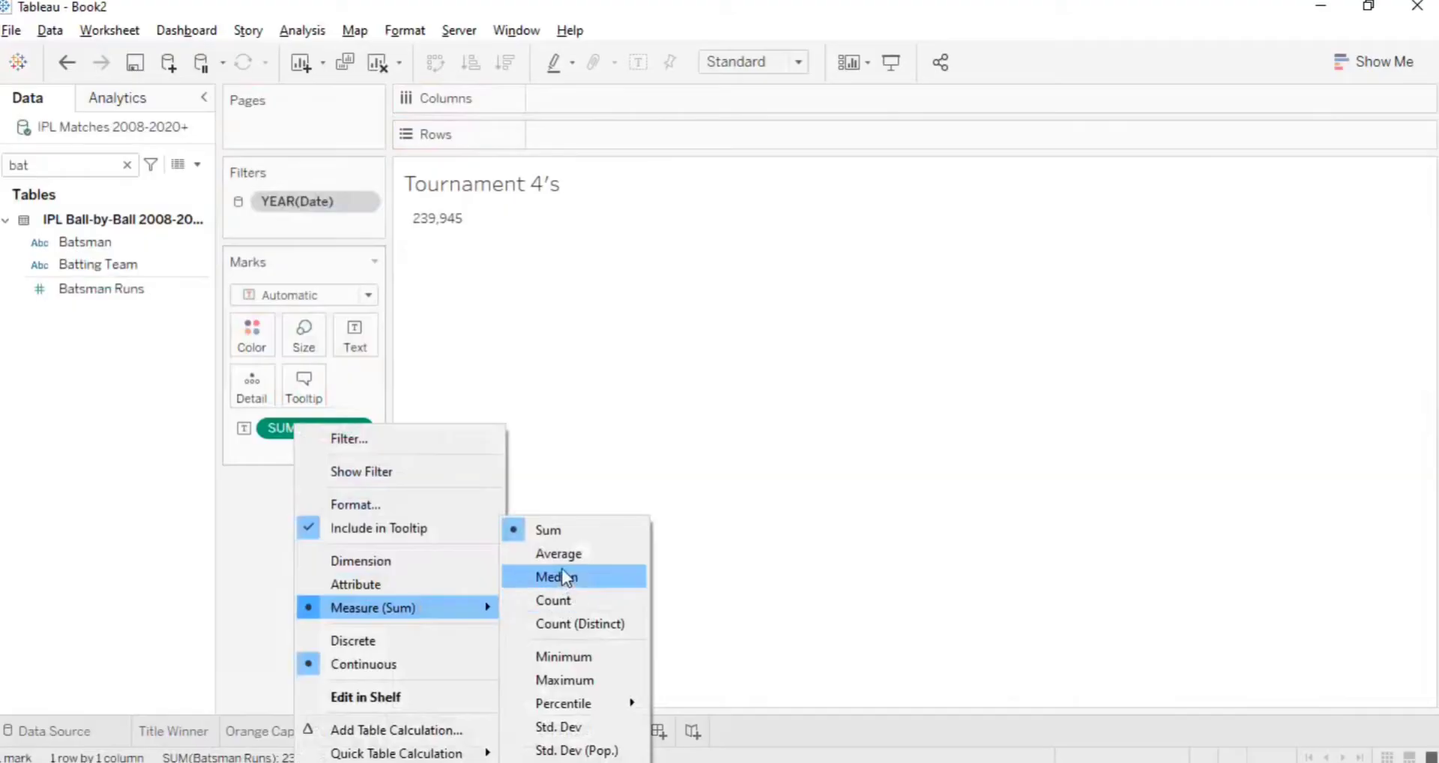
click(561, 600)
- Filter the Tournament 4's sheet on all values of Batsman Runs with a range from 4 to 4
drag(96, 292, 272, 231)
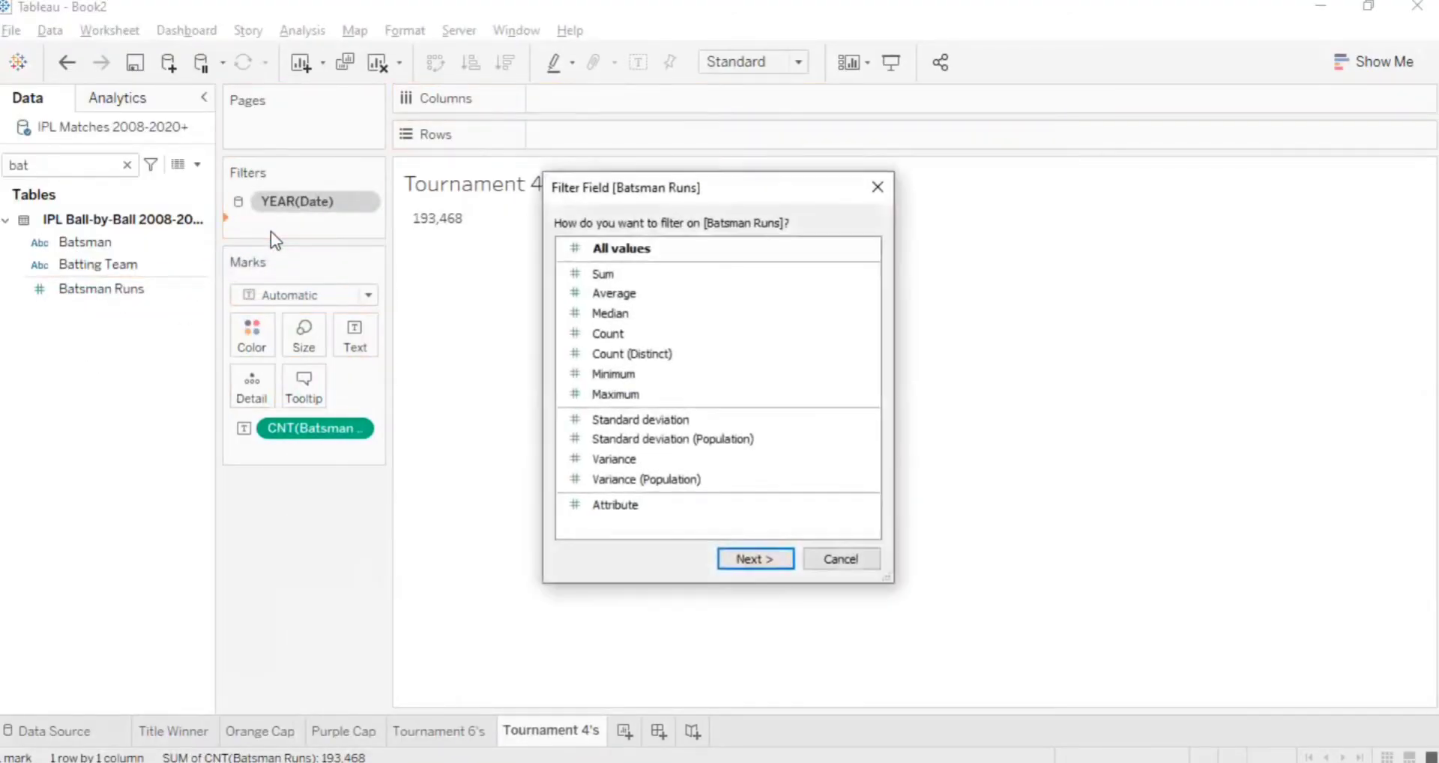
double_click(611, 248)
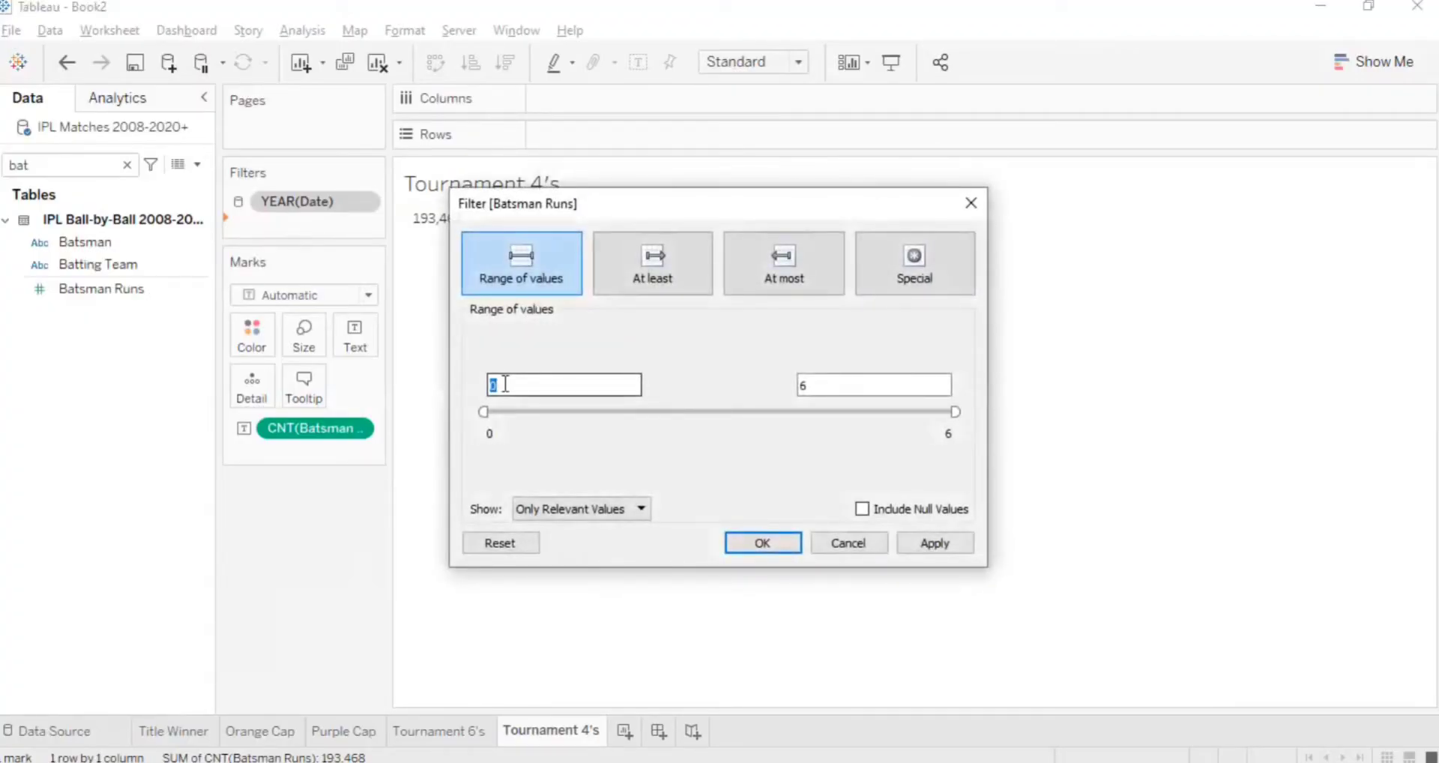
double_click(821, 384)
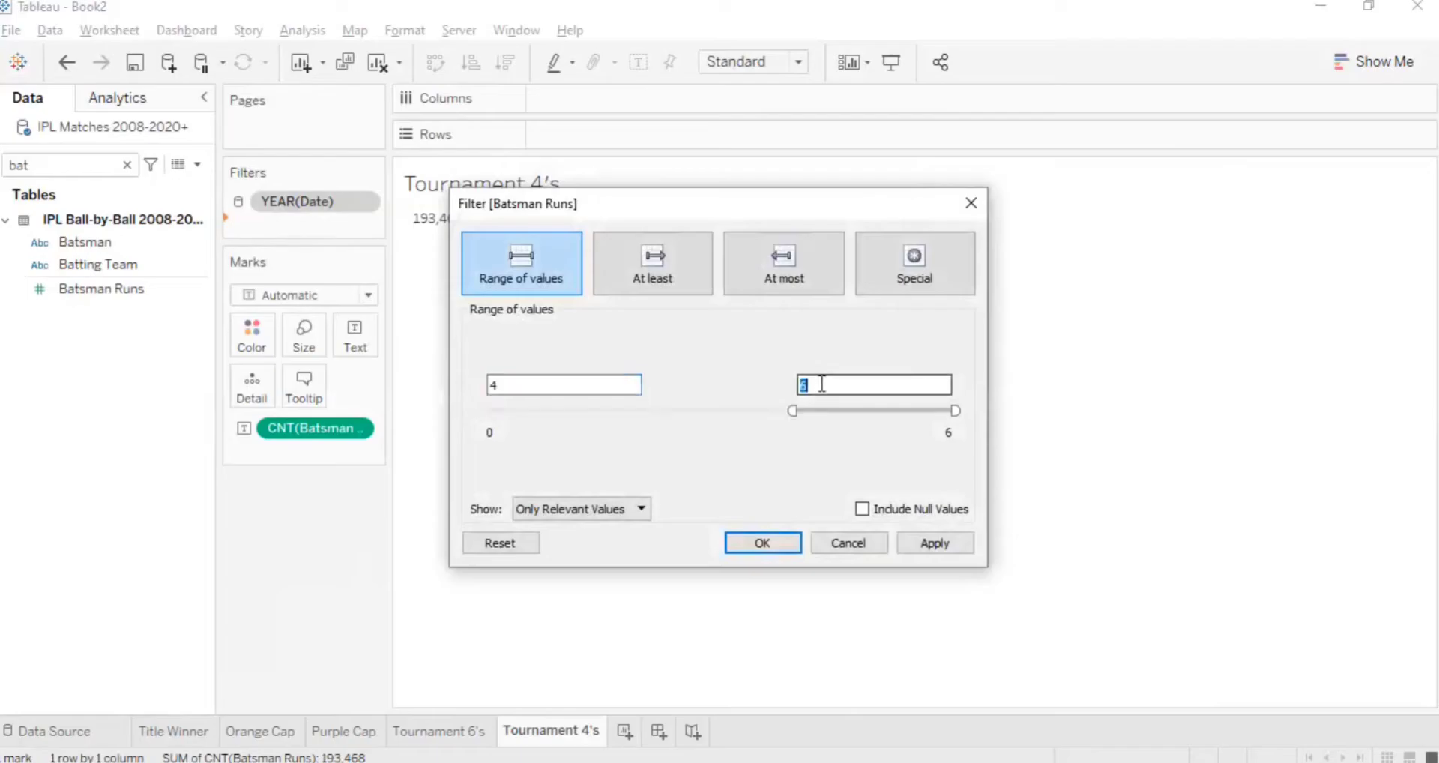
text(4)
click(924, 535)
click(781, 541)
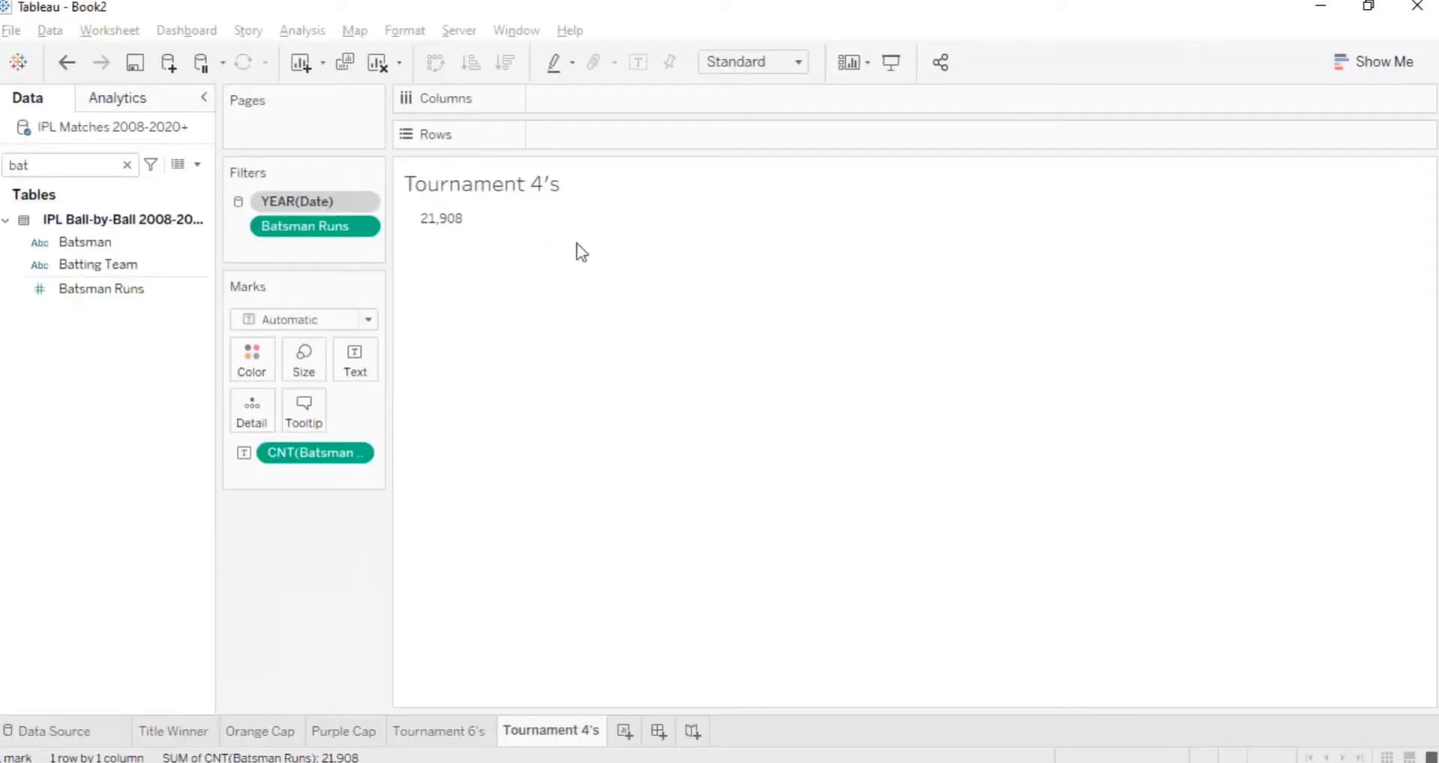
mouse_move(456, 232)
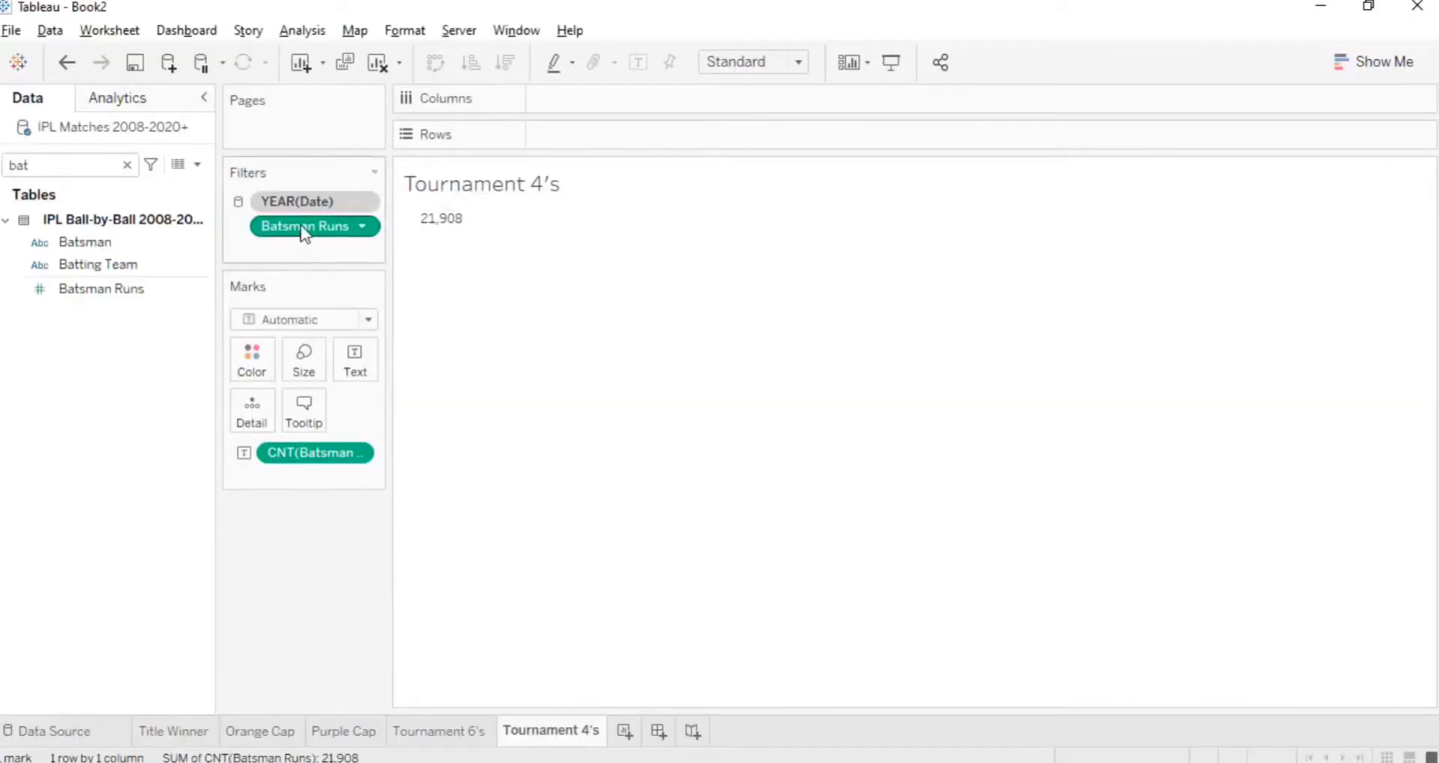
- Check the lower and upper limits of the Batsman Runs filter on the Tournament 4's sheet
right_click(319, 226)
click(347, 231)
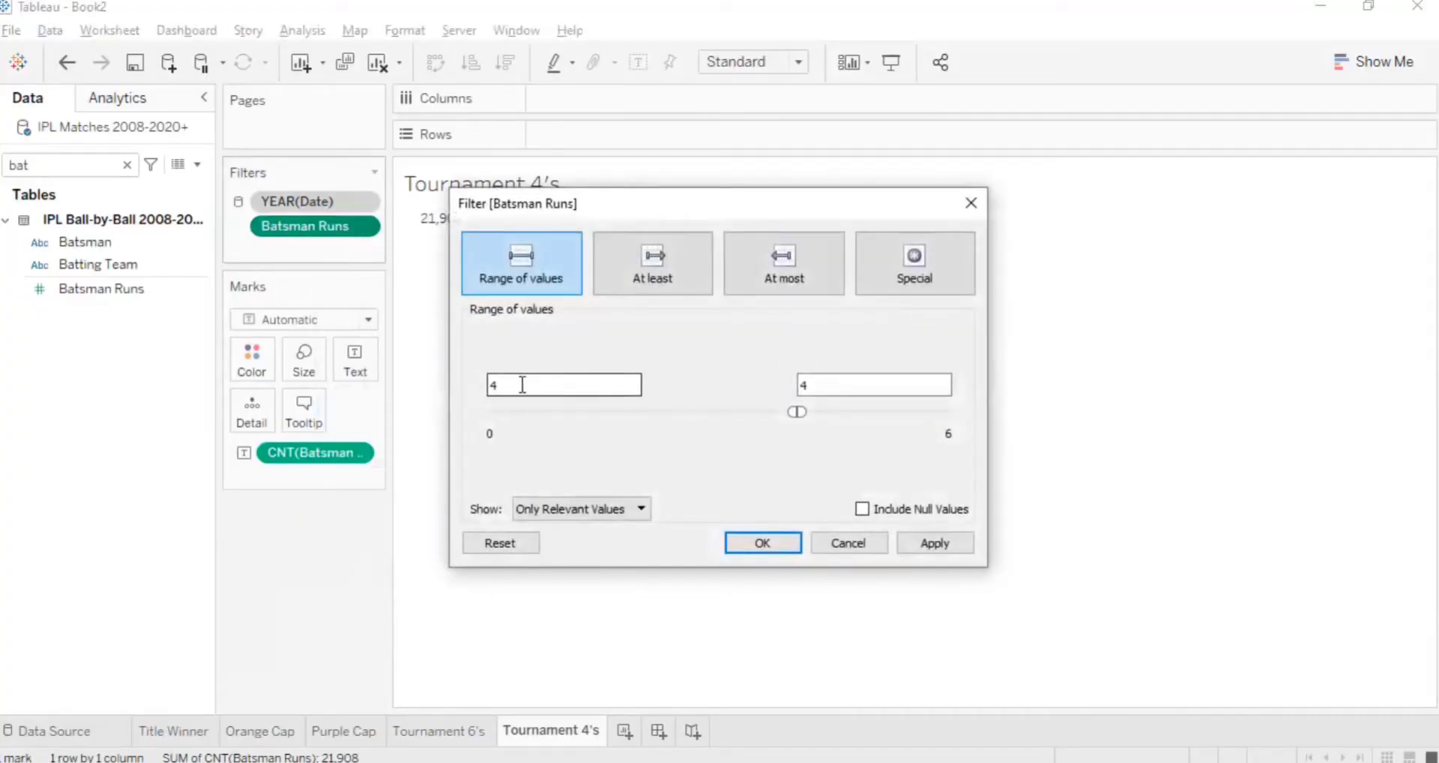
click(860, 389)
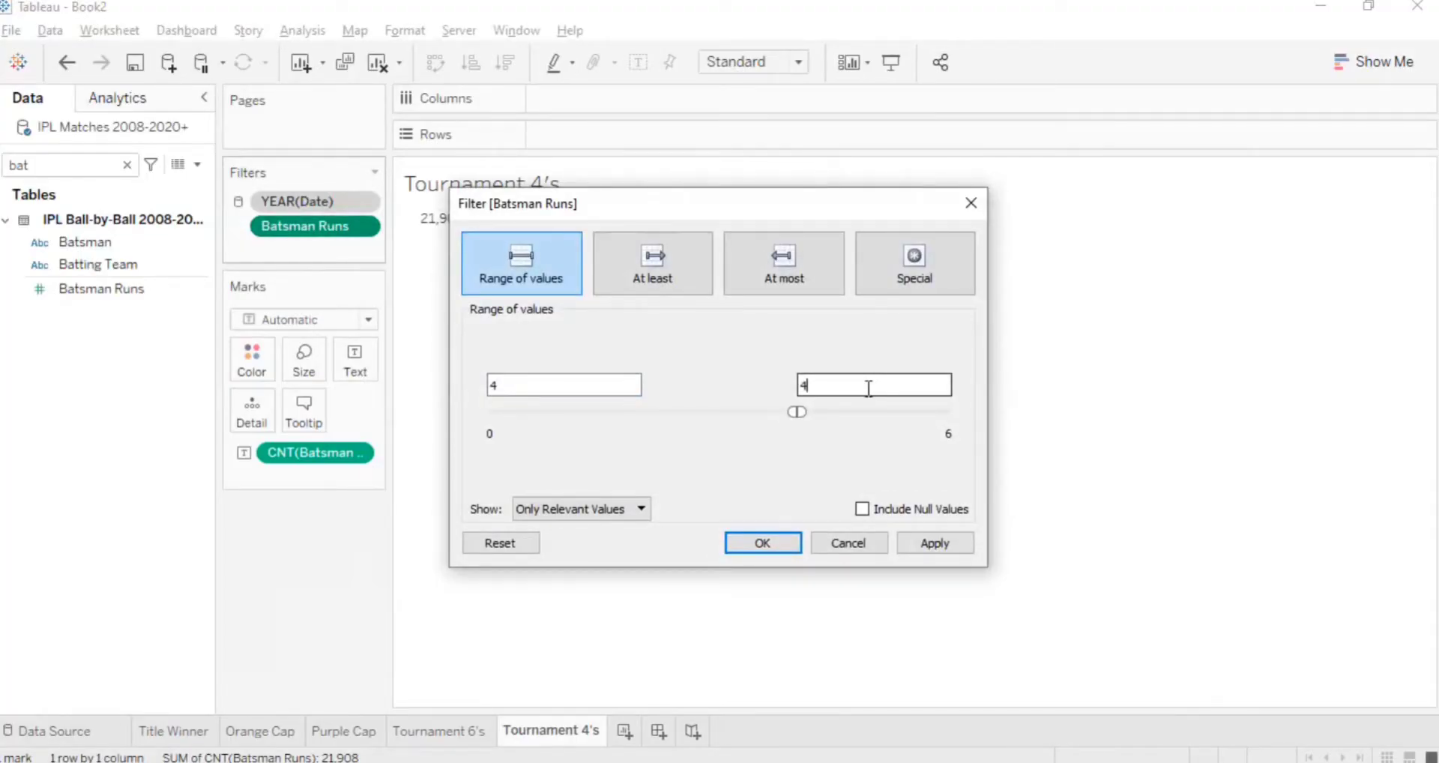
click(516, 384)
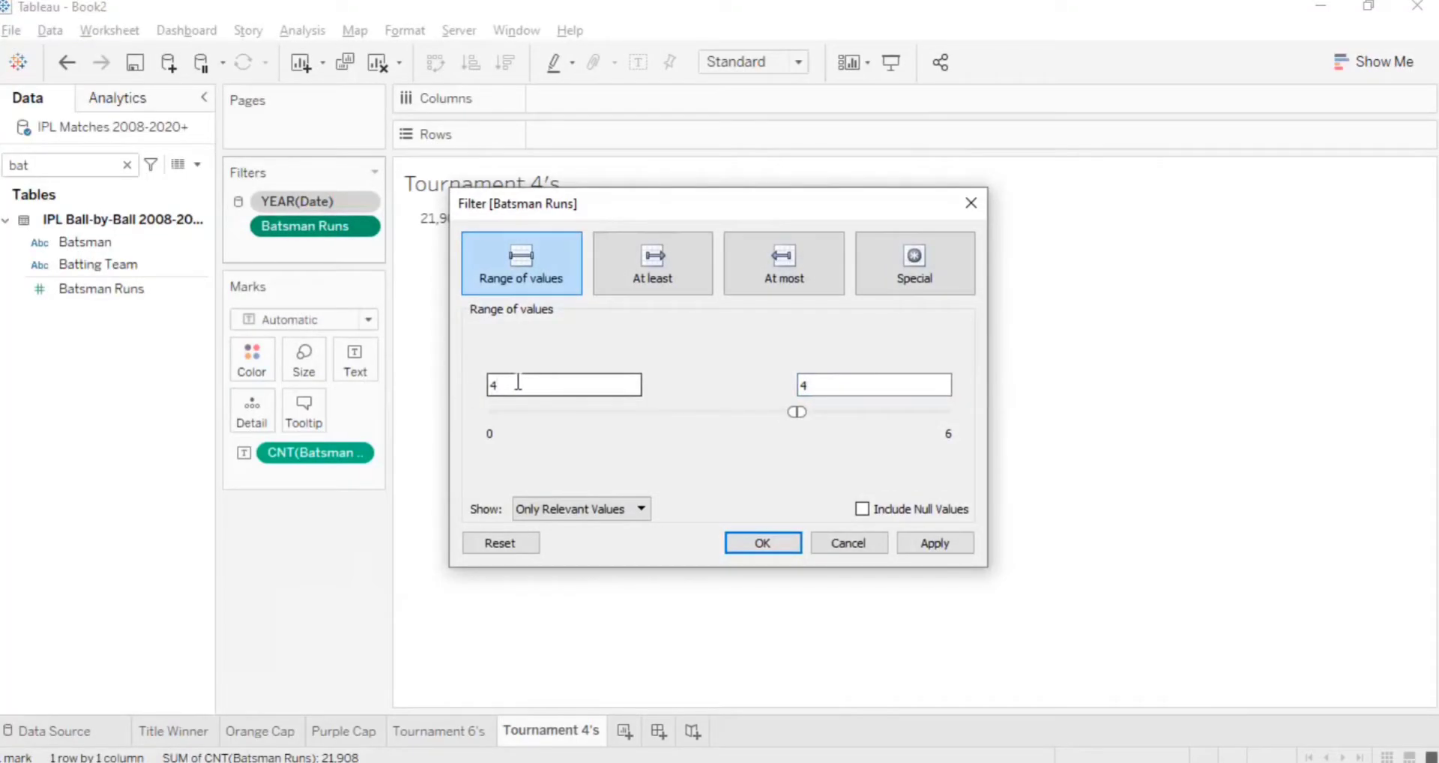
click(862, 385)
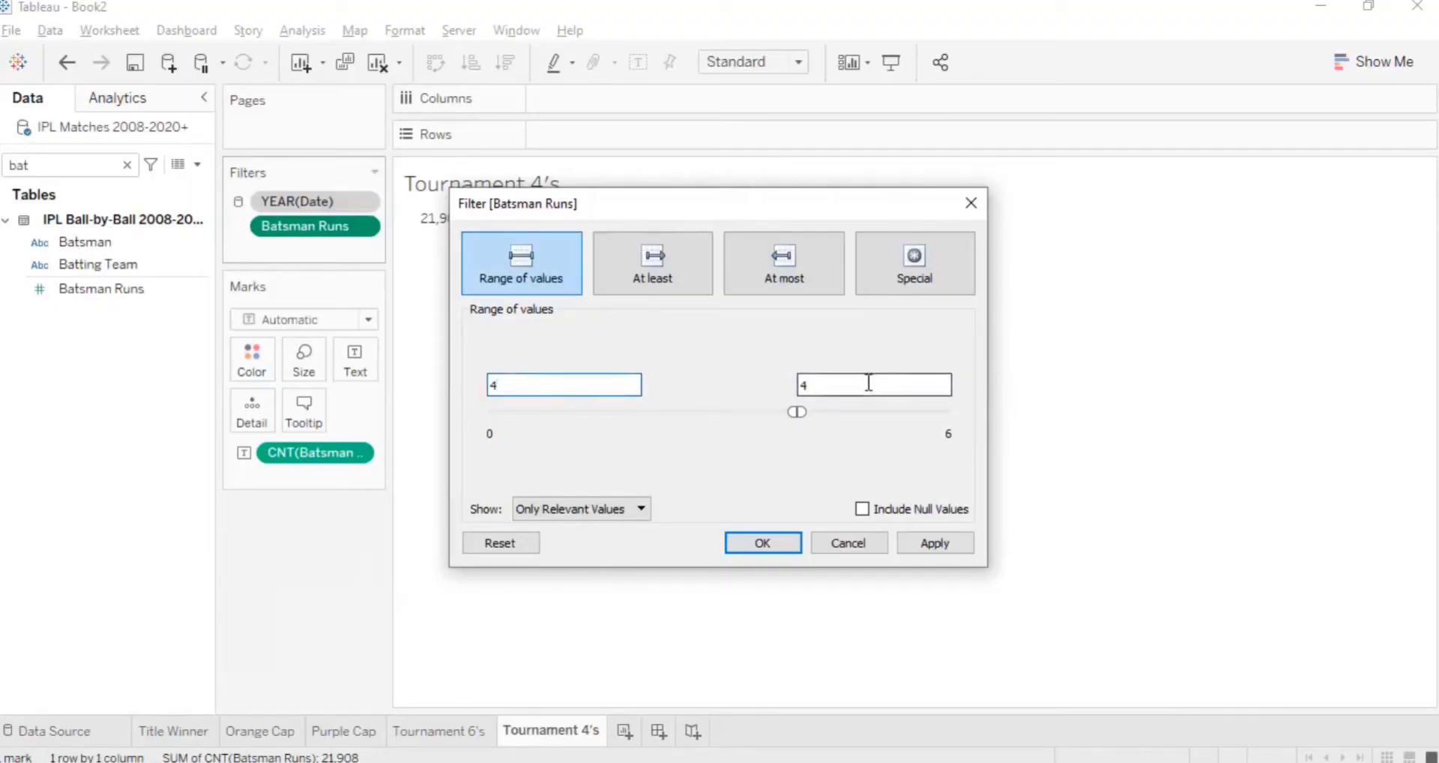
click(921, 546)
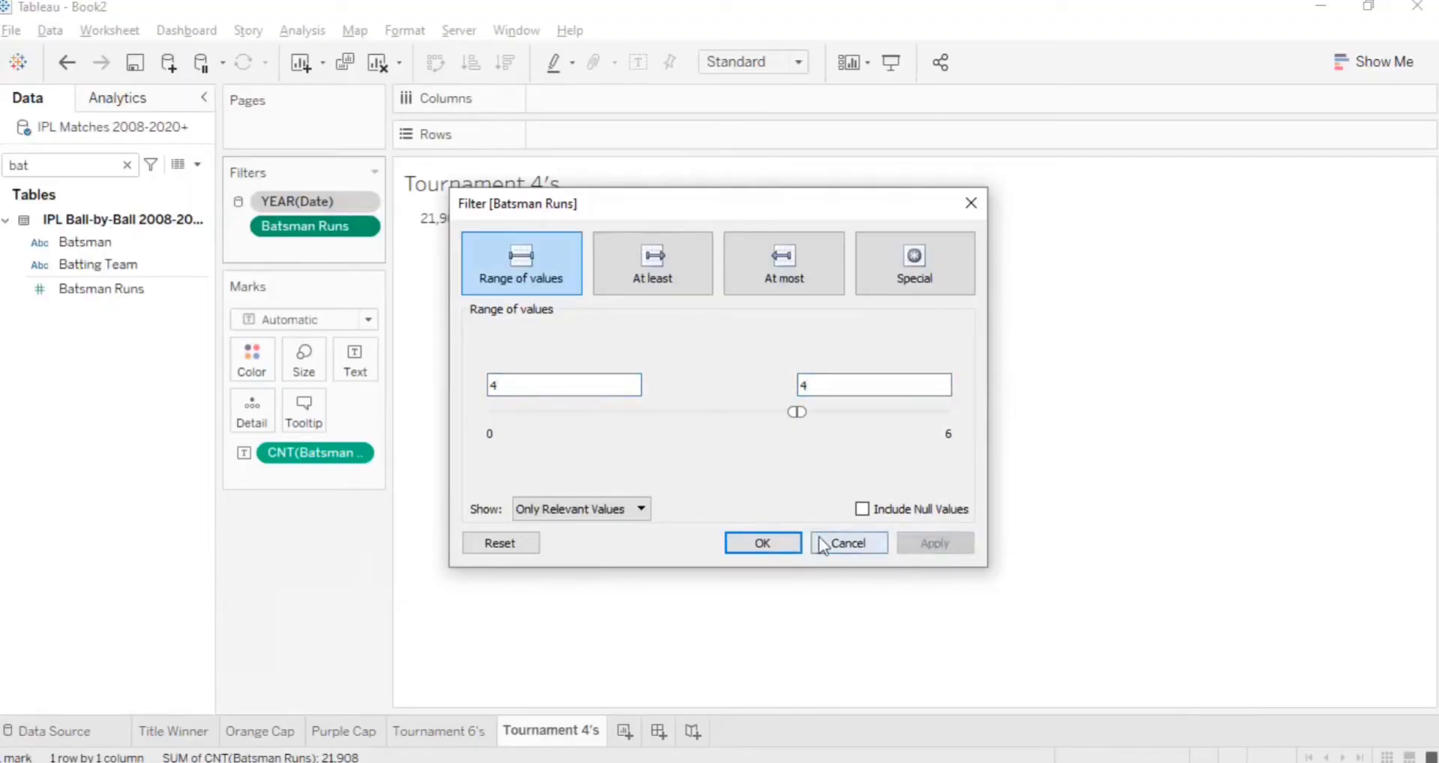
click(795, 541)
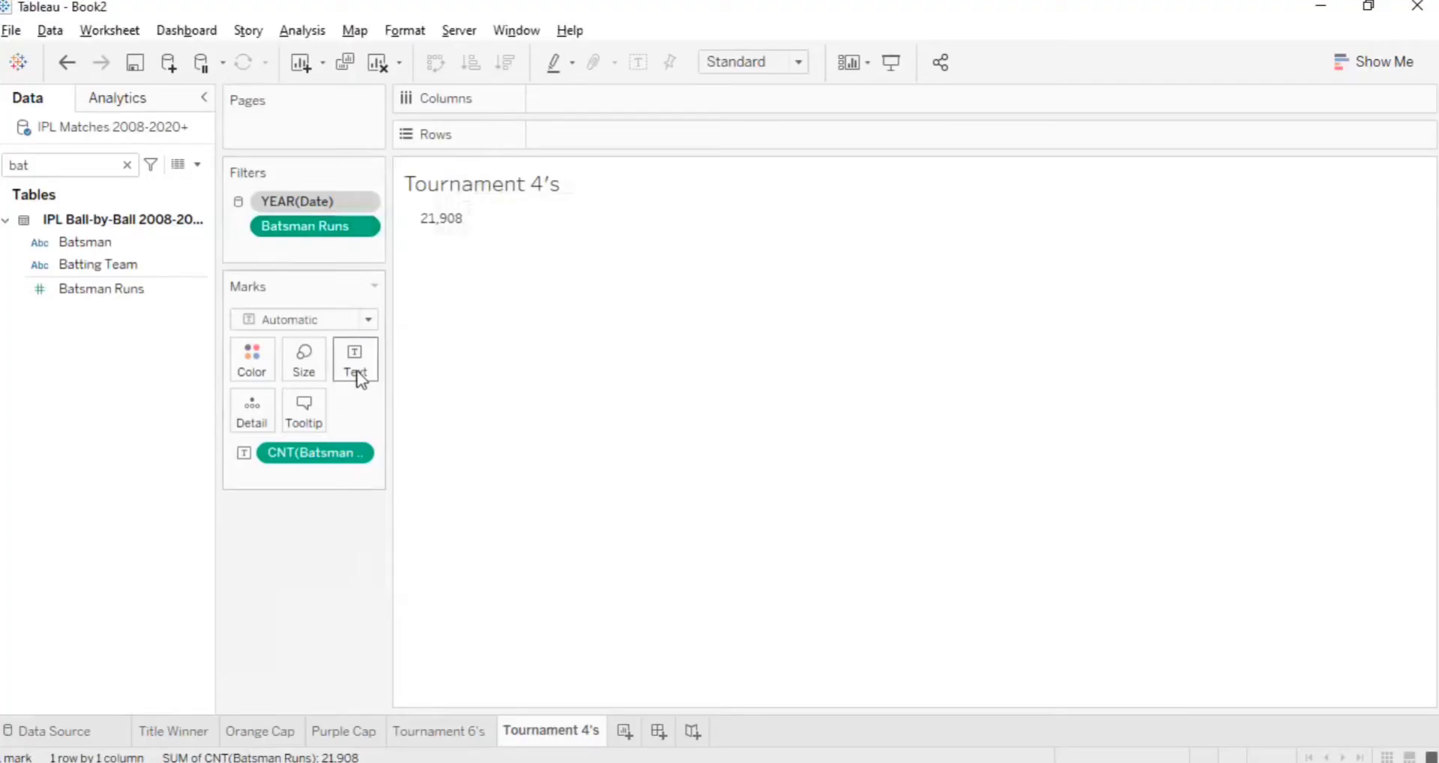
- Format the Tournament 4's count label in Tableau Bold, size 16, dark blue
click(356, 365)
click(537, 407)
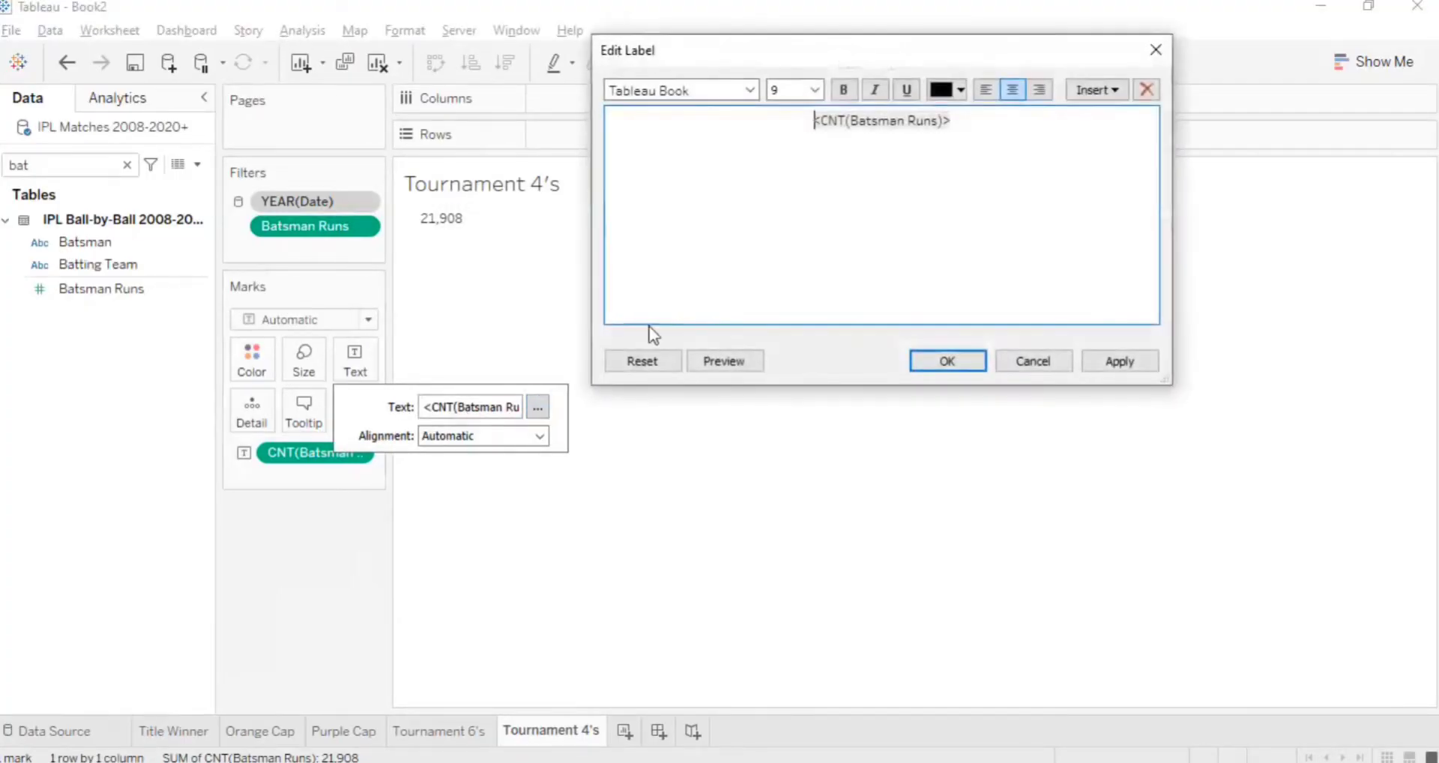
triple_click(865, 124)
click(814, 90)
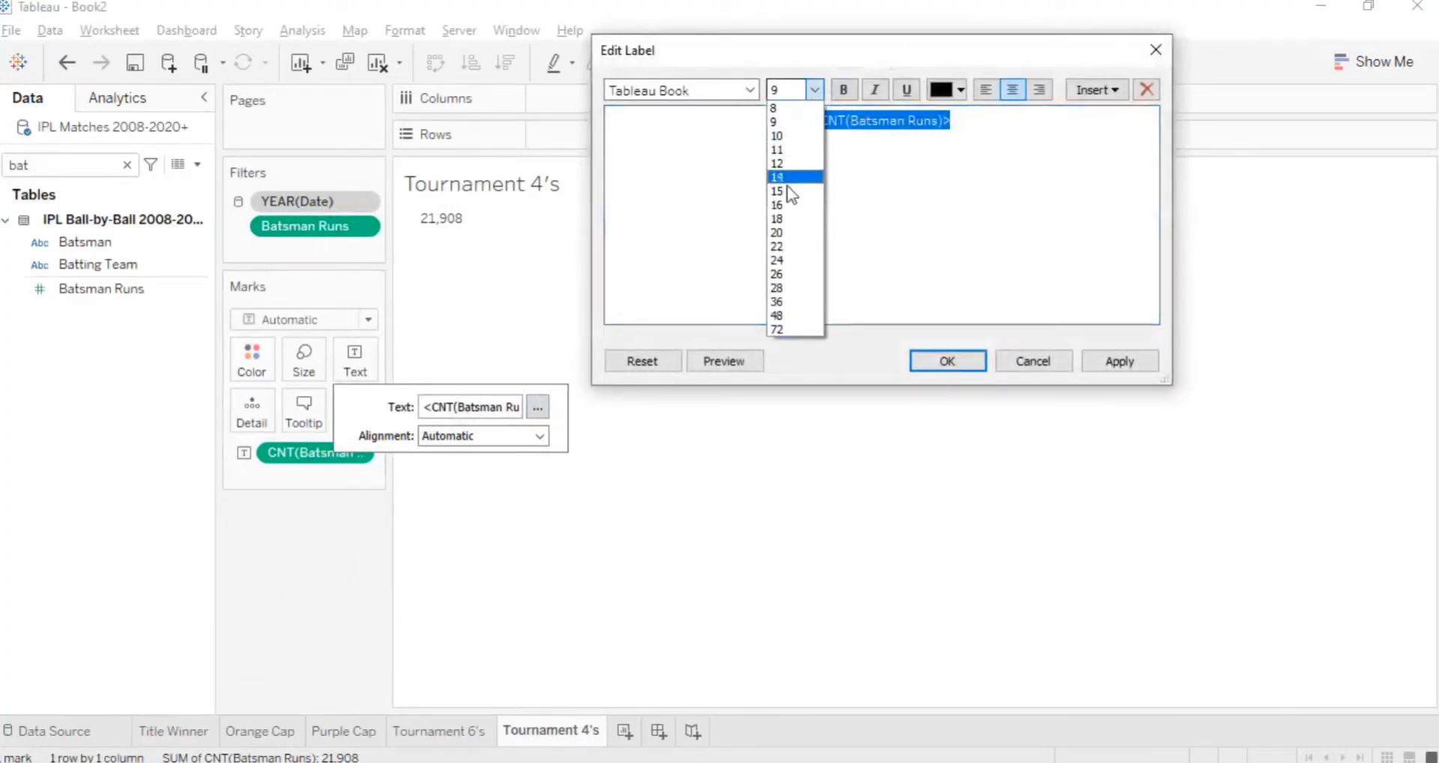
click(783, 205)
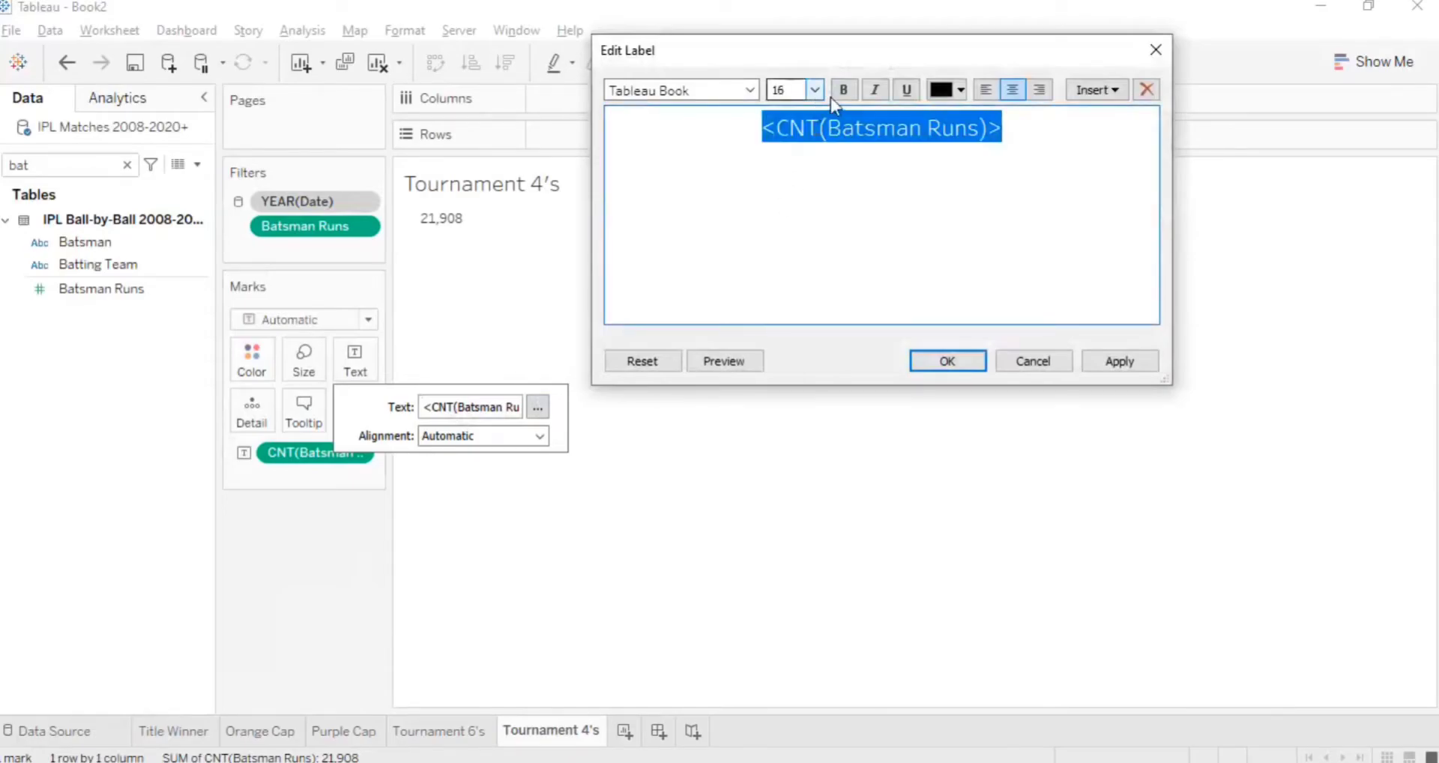
click(957, 93)
click(942, 214)
click(756, 92)
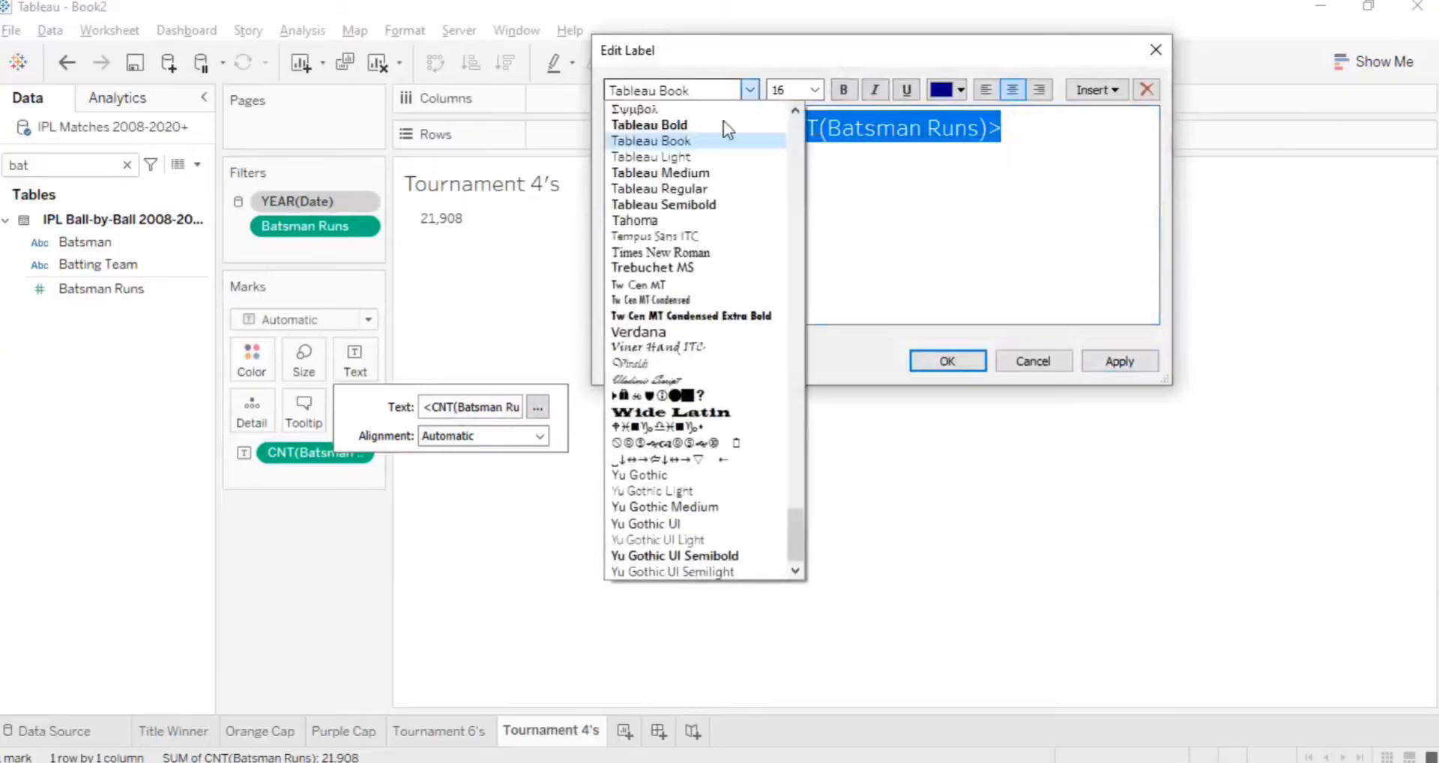
click(671, 124)
click(974, 367)
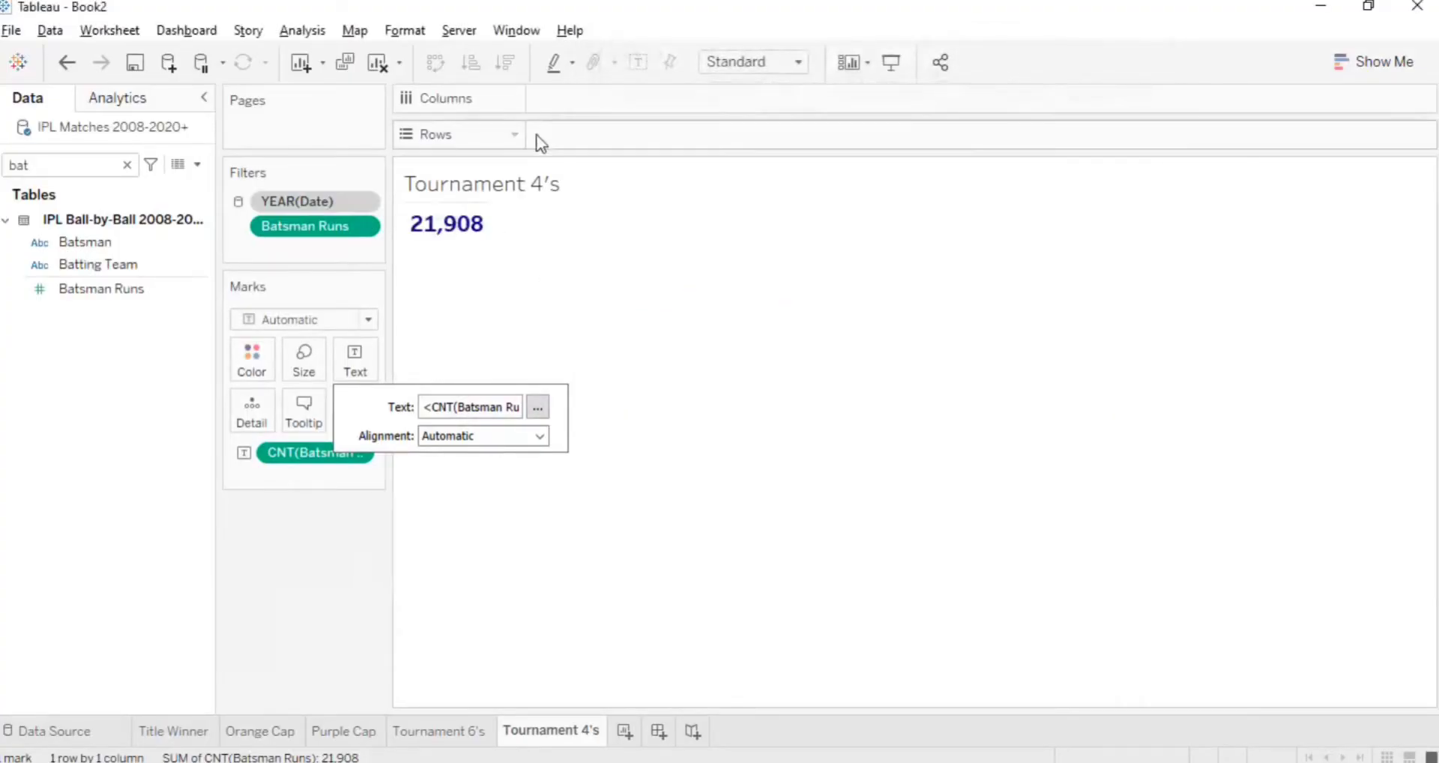
- Fit the Tournament 4's sheet to Entire View and centre its label horizontally
click(762, 64)
click(745, 137)
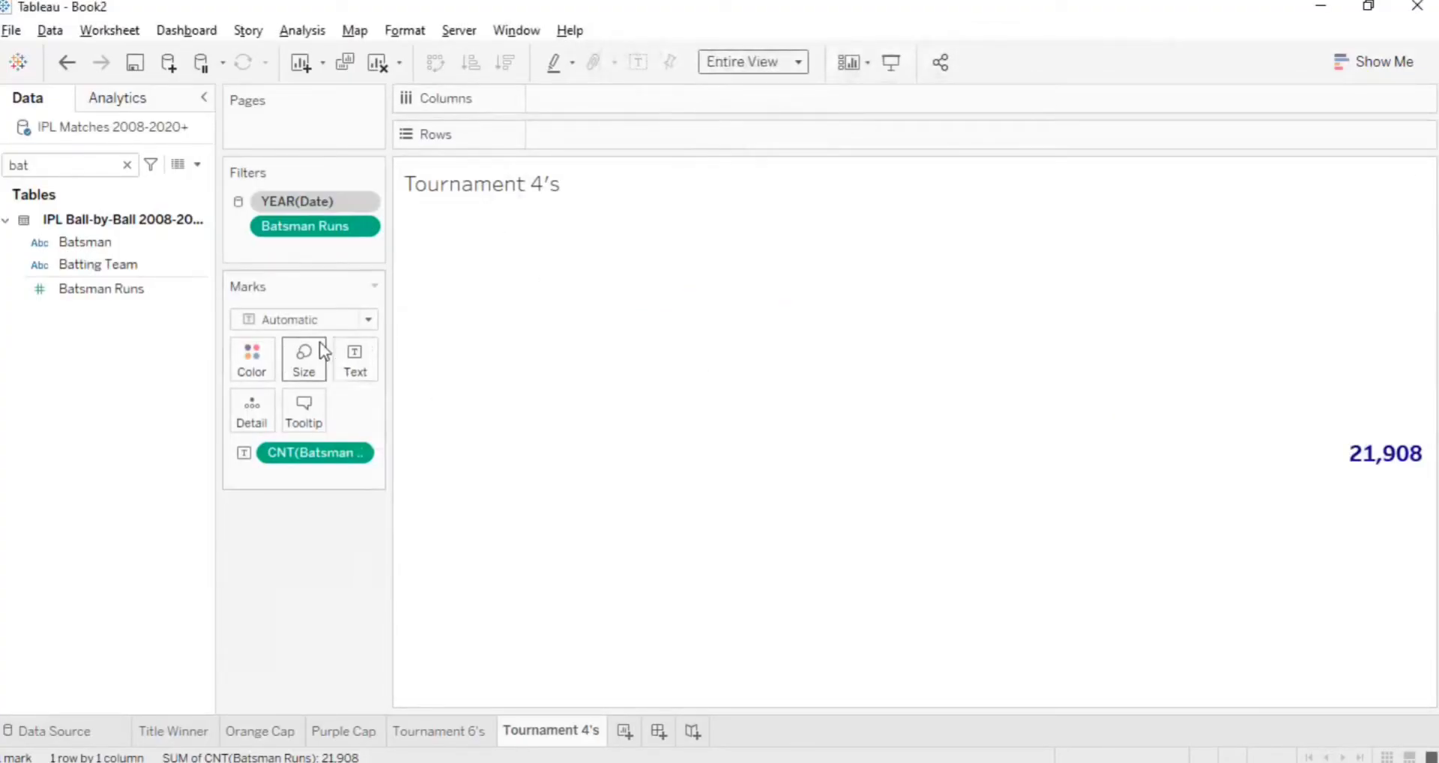
click(349, 375)
click(450, 435)
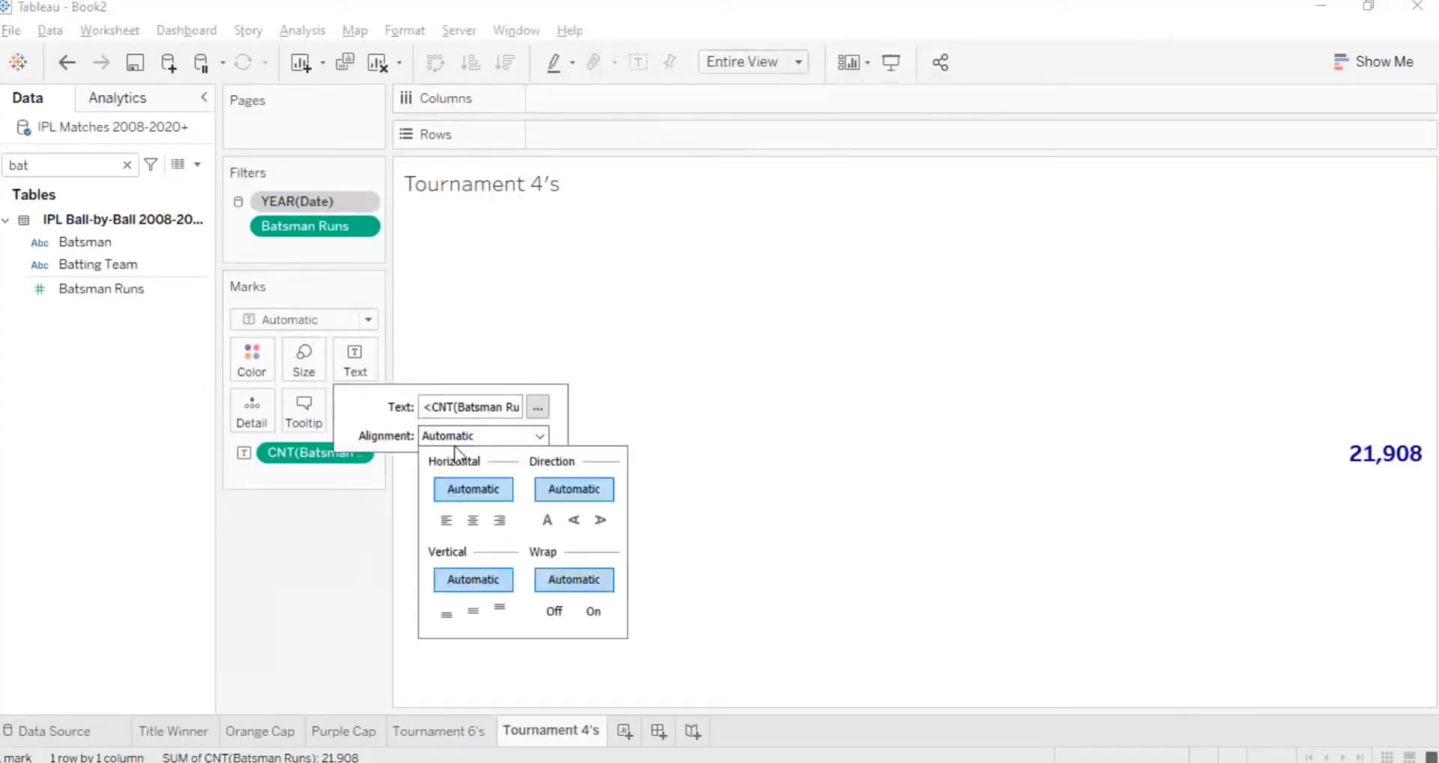
click(462, 519)
click(671, 383)
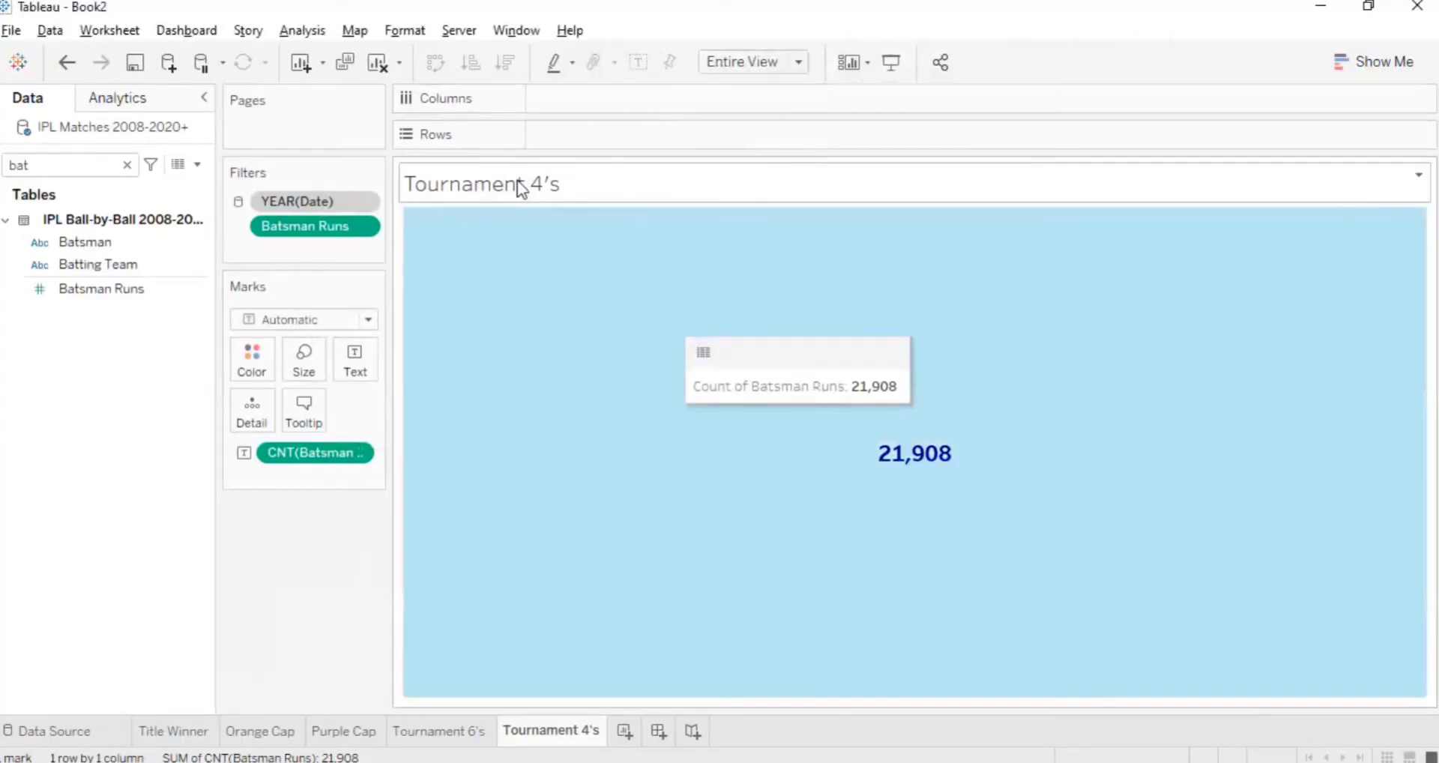
- Set the Tournament 4's sheet title font to Tableau Bold
double_click(520, 193)
double_click(735, 374)
key(ctrl+a)
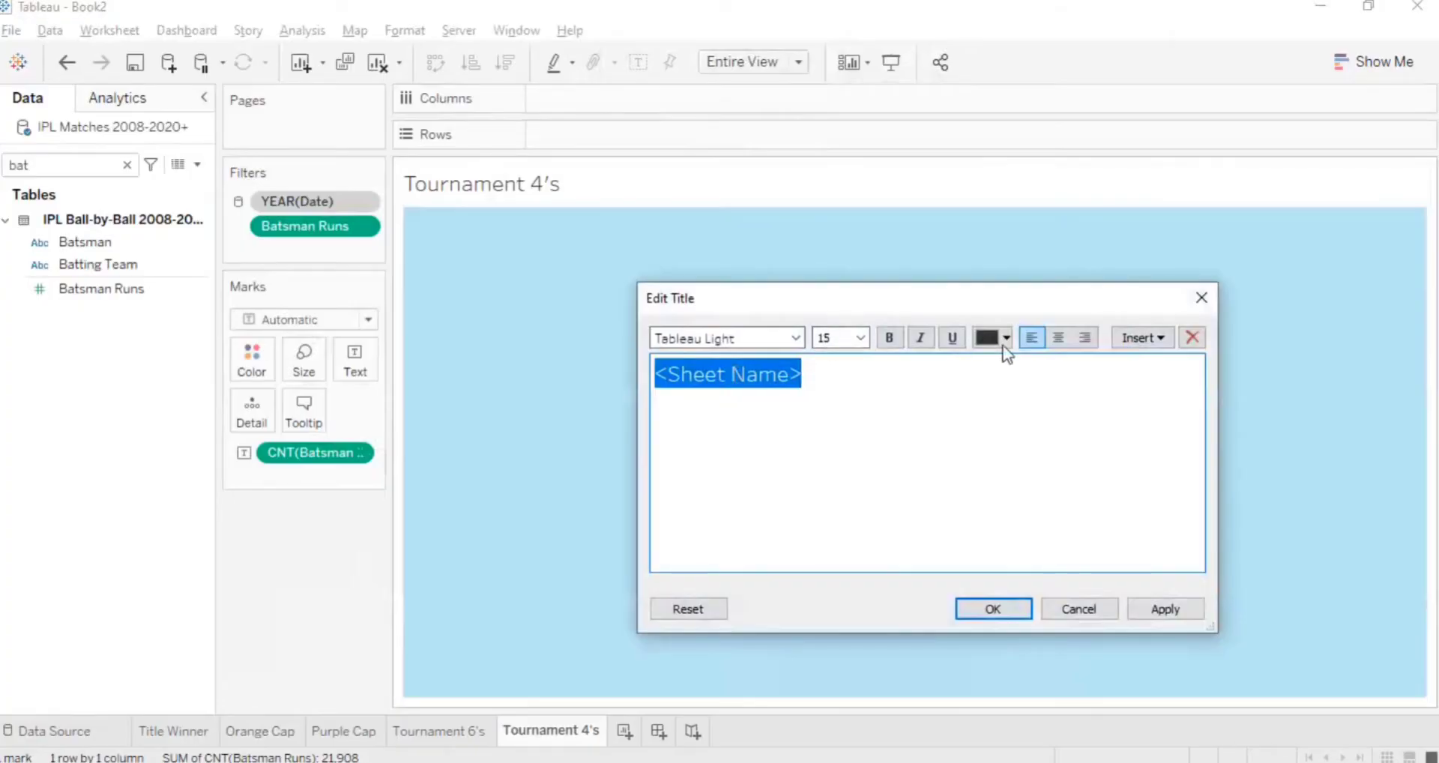
click(779, 345)
scroll(723, 390, up, 2)
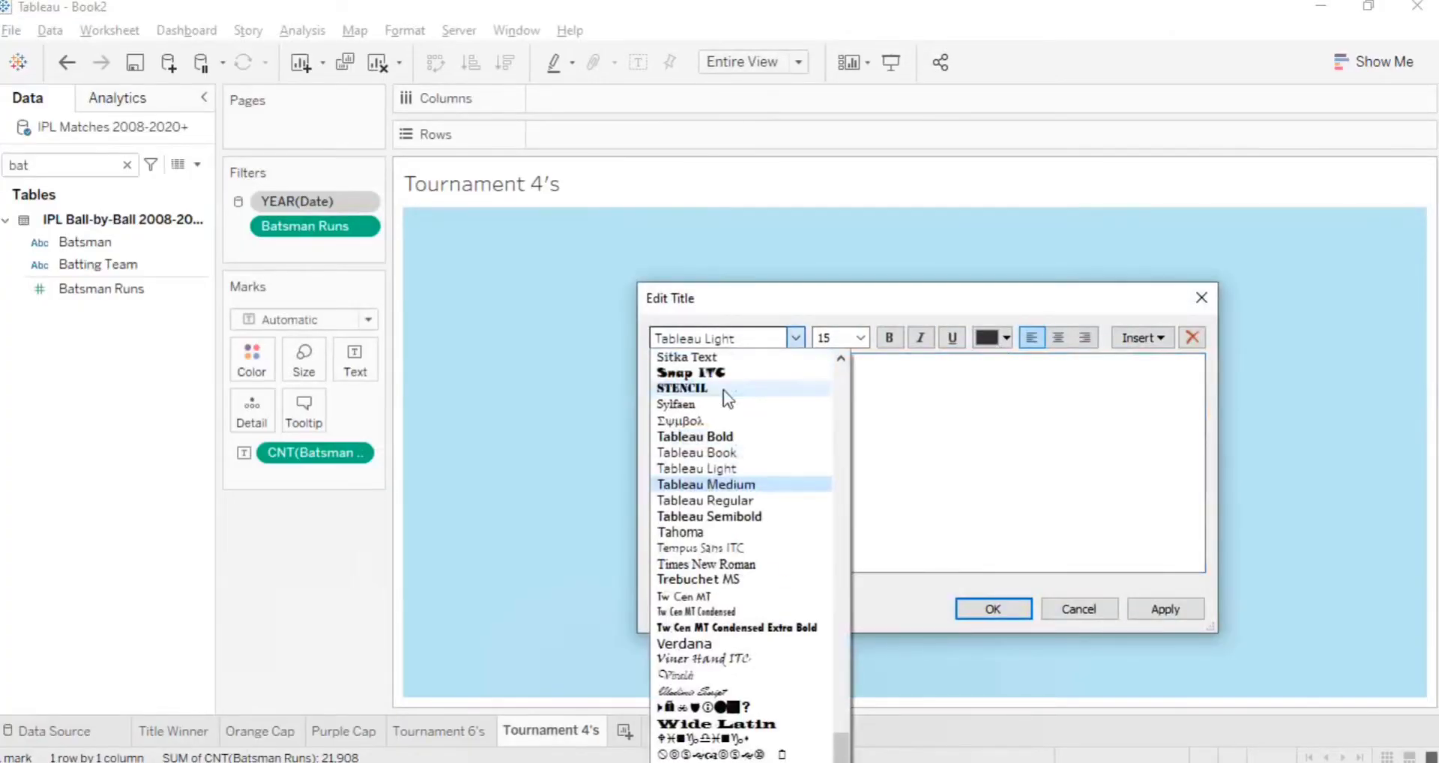
click(760, 415)
click(860, 337)
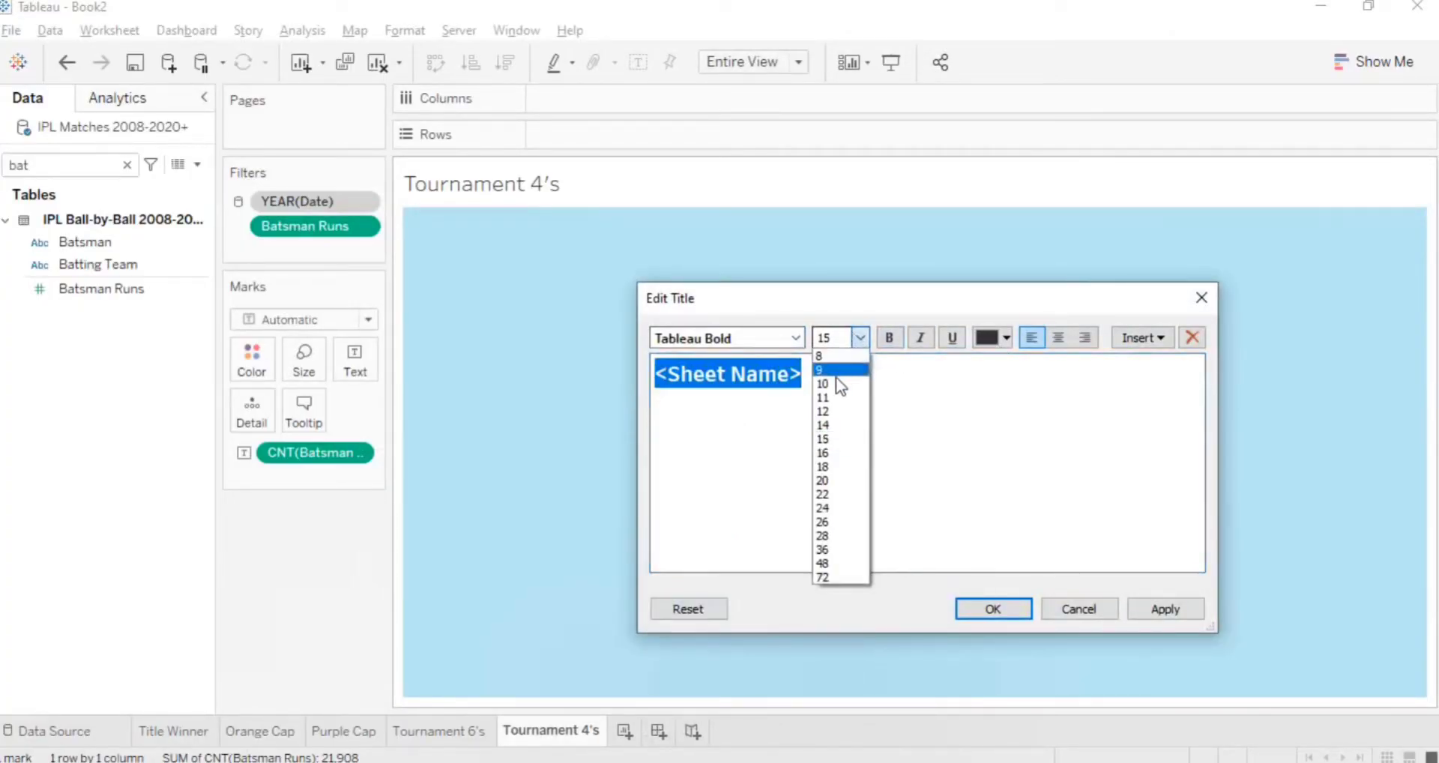
click(1185, 615)
click(1185, 615)
click(1022, 607)
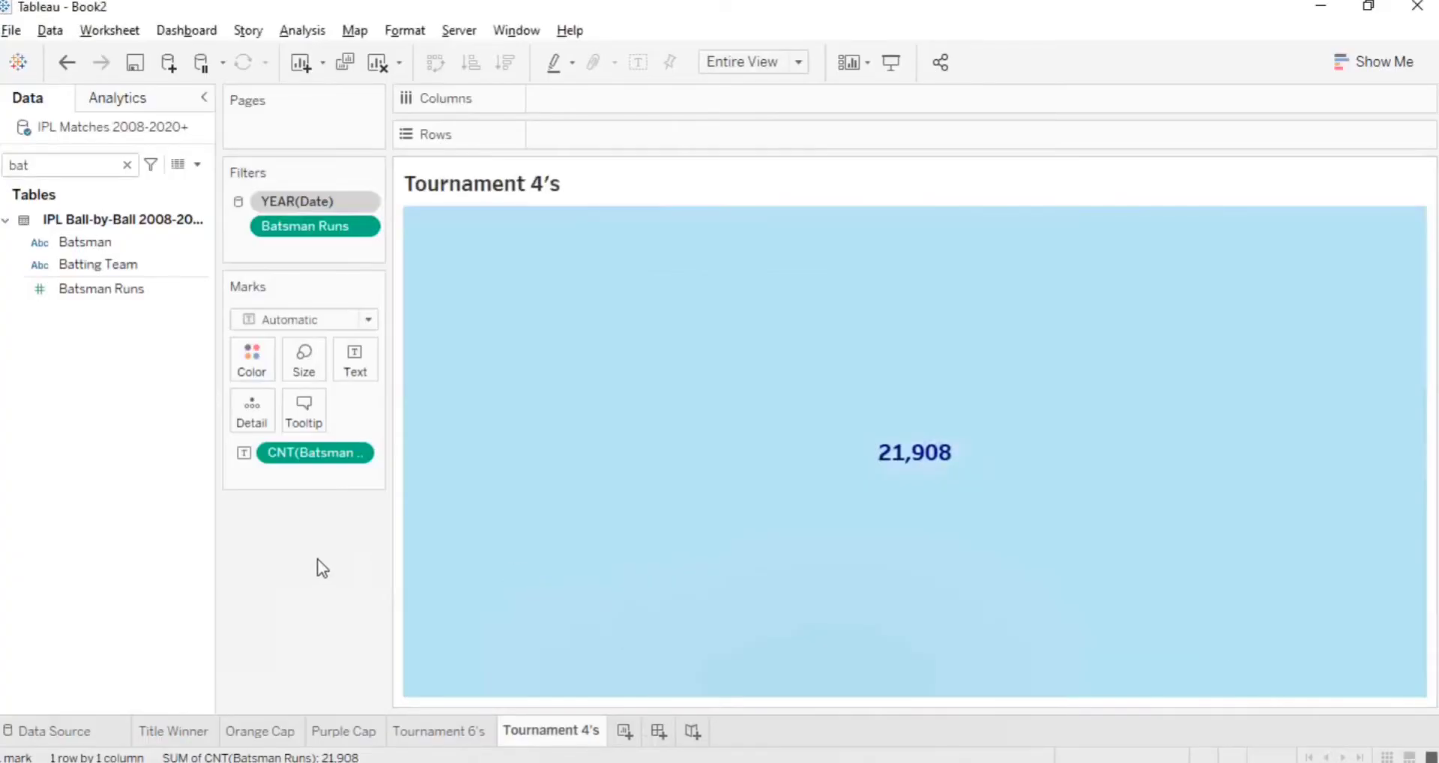
- Set the Tournament 6's sheet title font to Tableau Bold
click(475, 732)
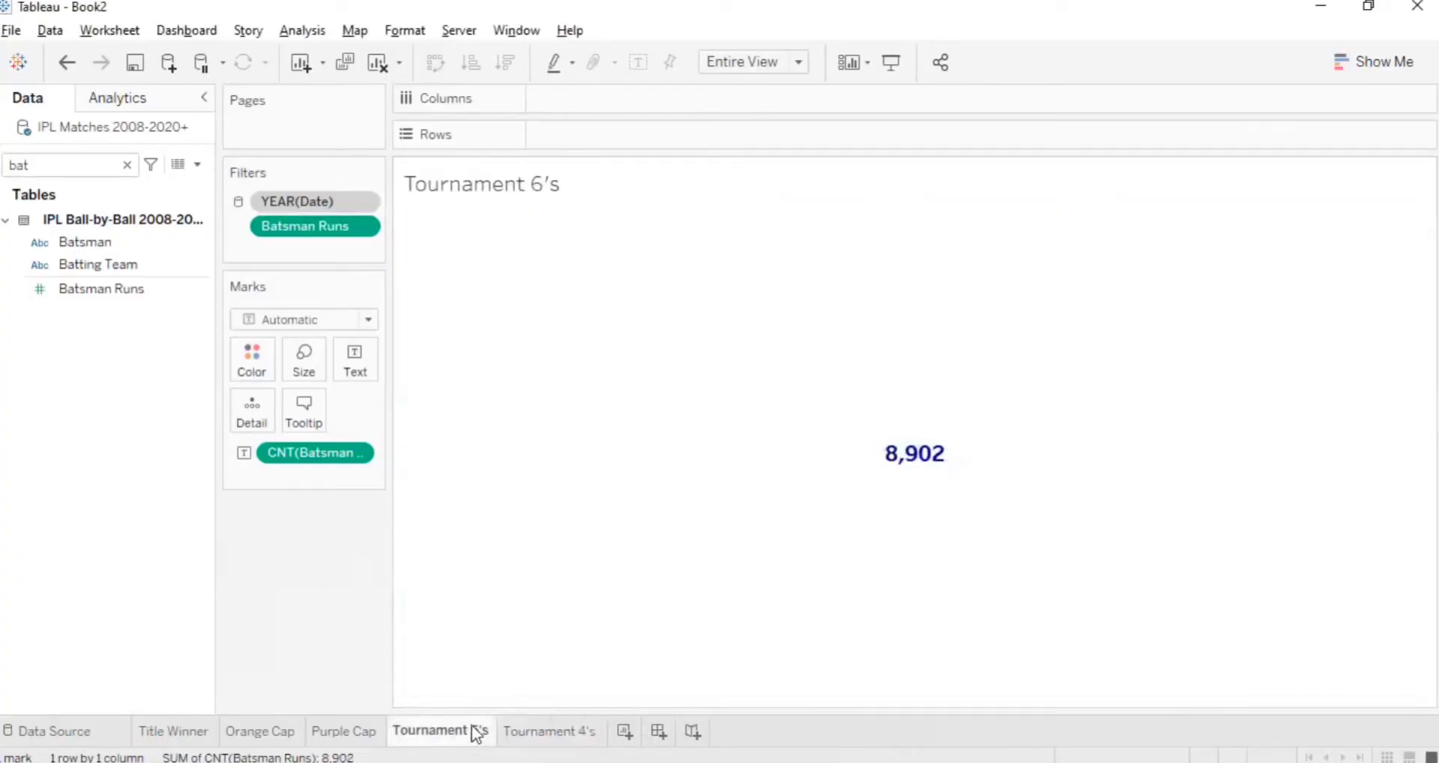
double_click(501, 187)
drag(802, 375, 657, 375)
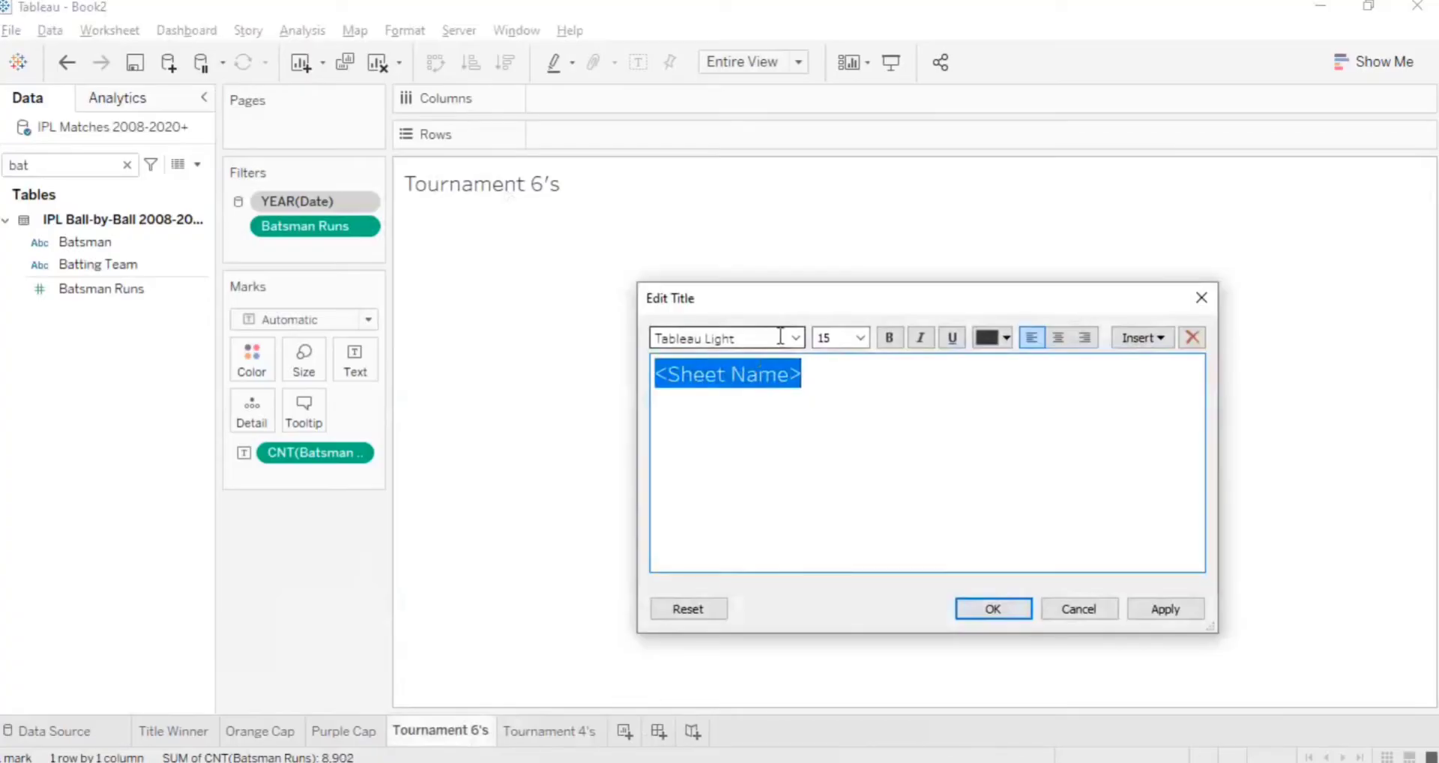
click(793, 337)
scroll(722, 395, up, 1)
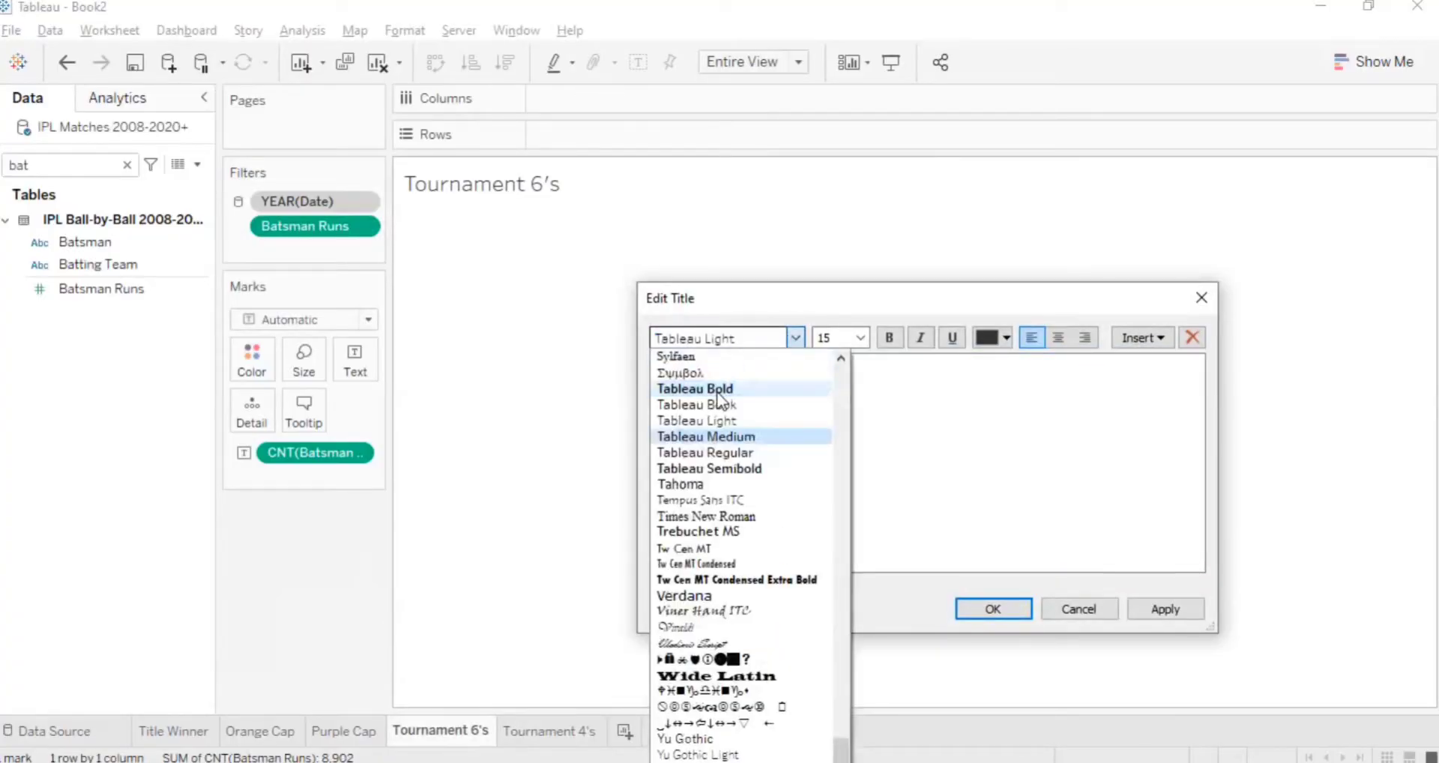
click(721, 389)
click(1198, 607)
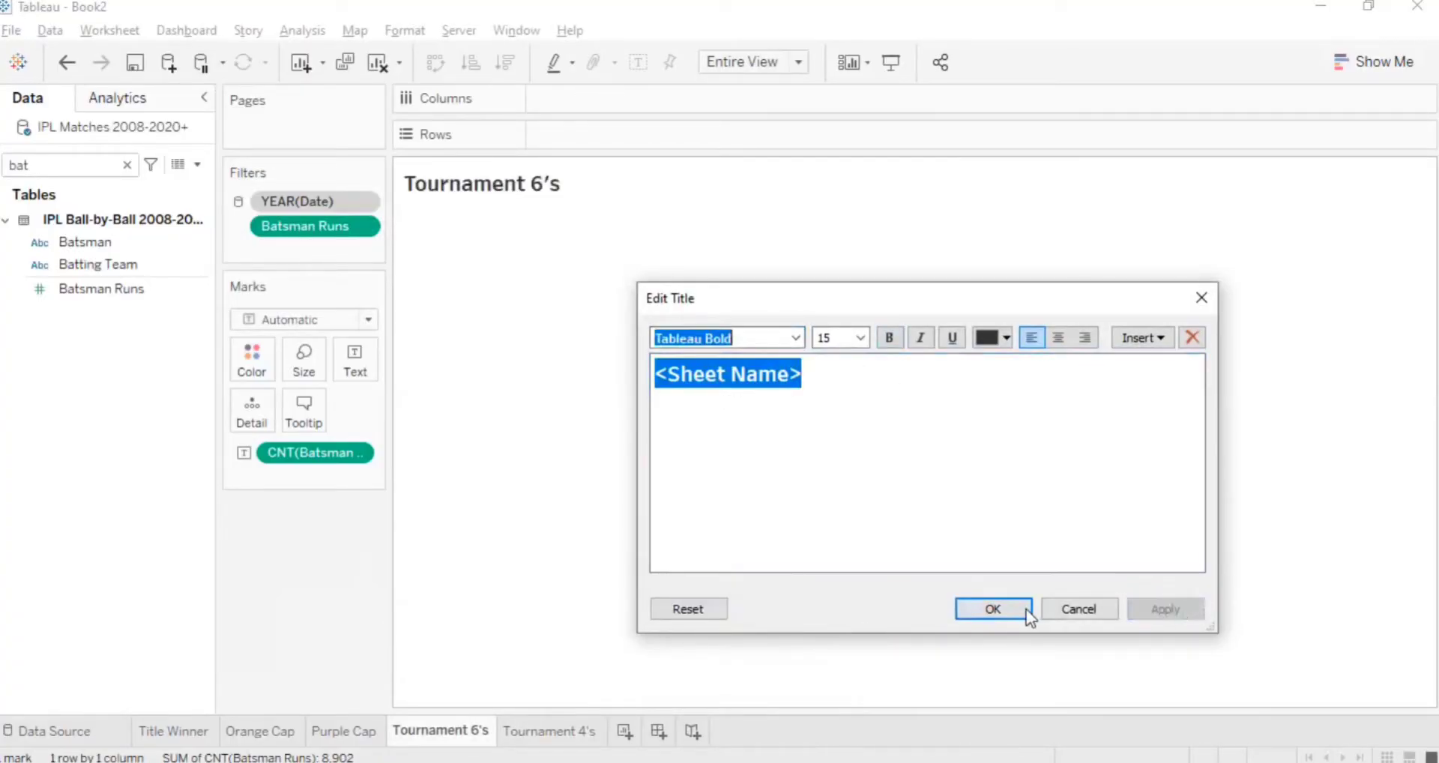
click(1025, 609)
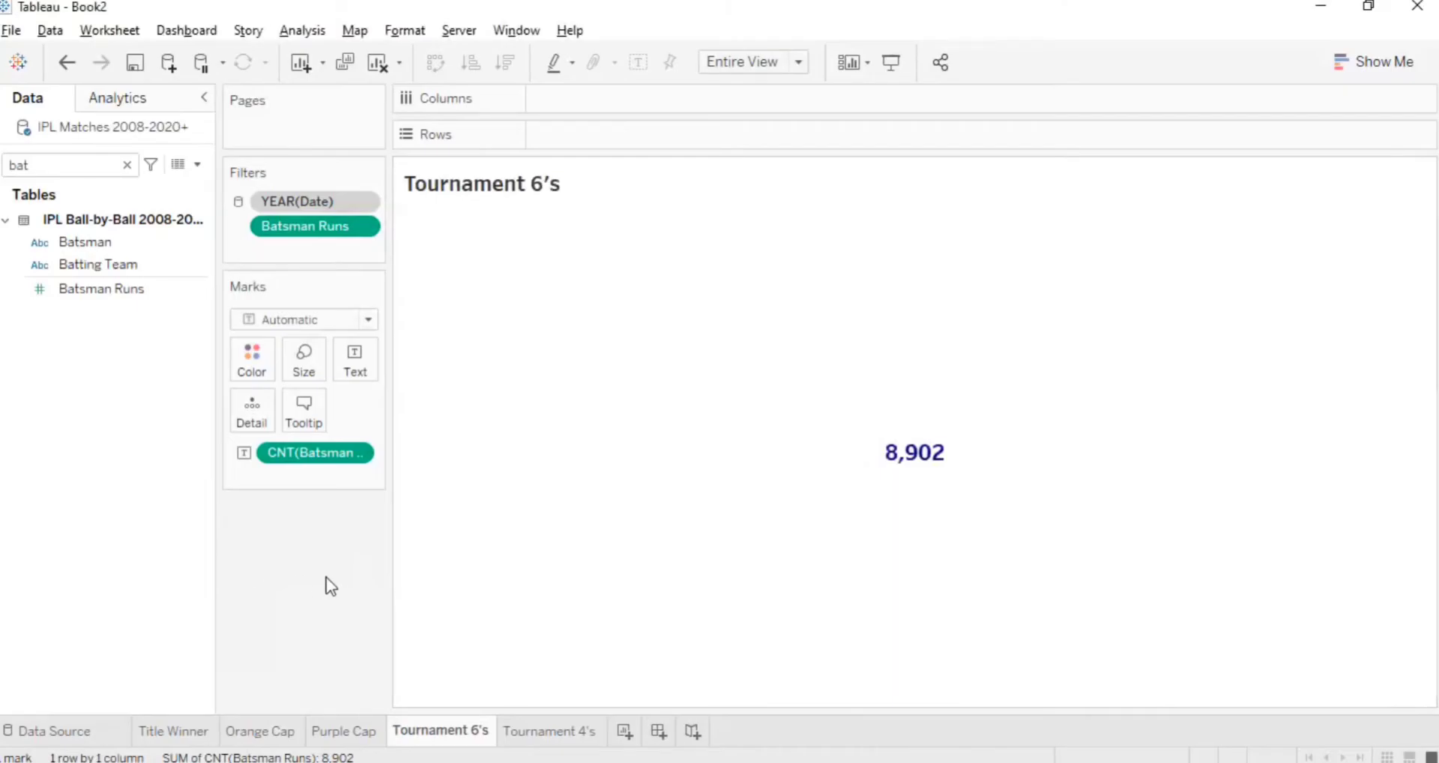
- Review the finished Title Winner, Orange Cap, Purple Cap, Tournament 6's and Tournament 4's sheets, ending on Title Winner
click(543, 733)
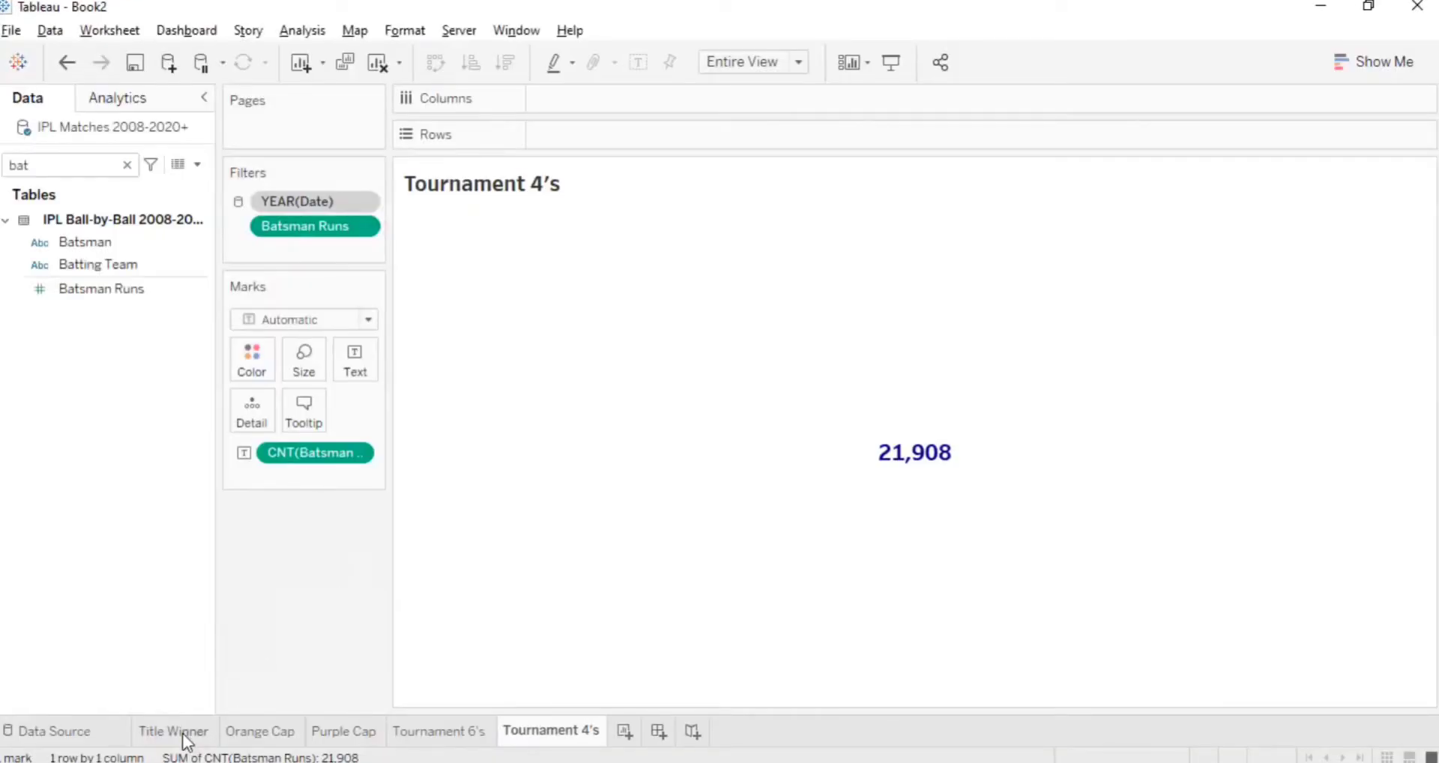
click(188, 741)
click(264, 733)
click(343, 731)
click(457, 733)
click(536, 736)
click(178, 729)
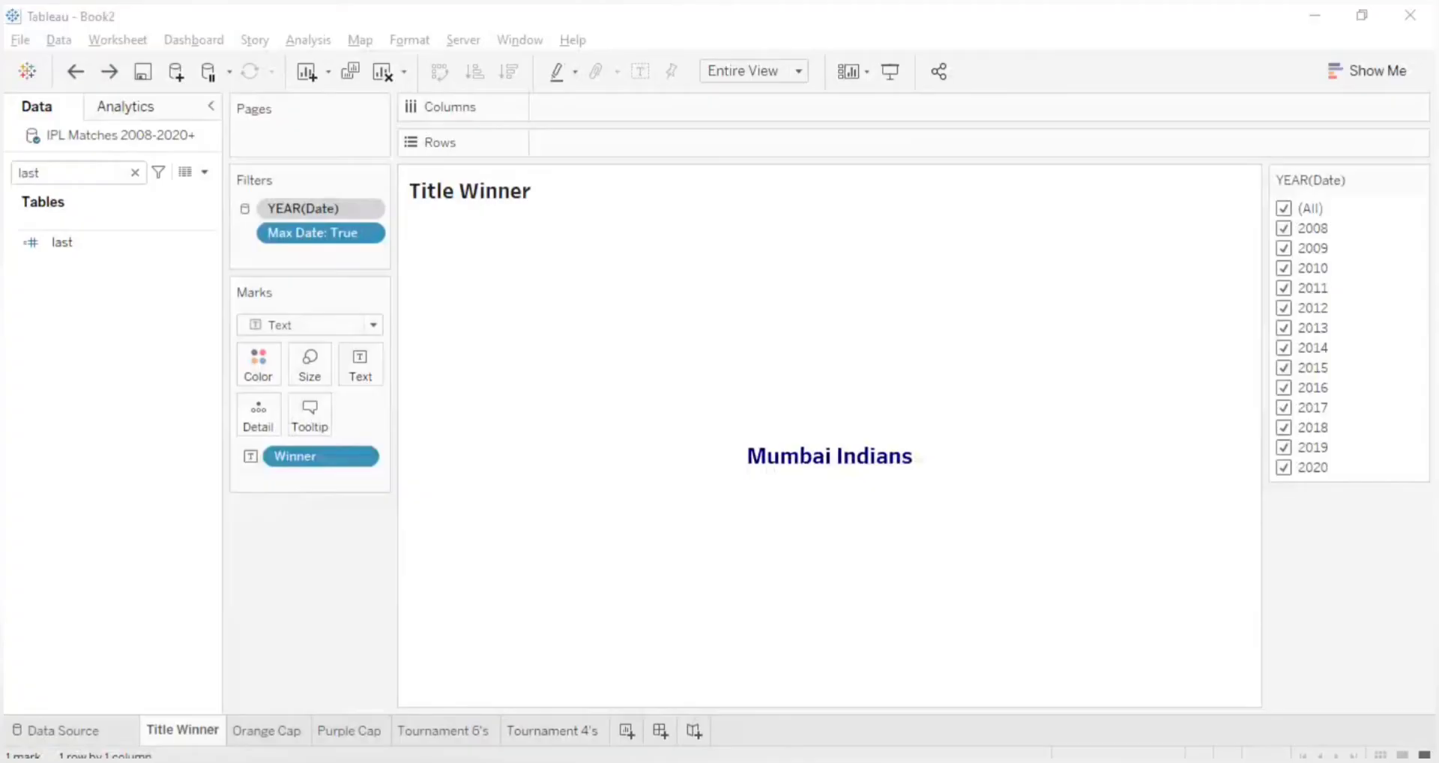
click(447, 677)
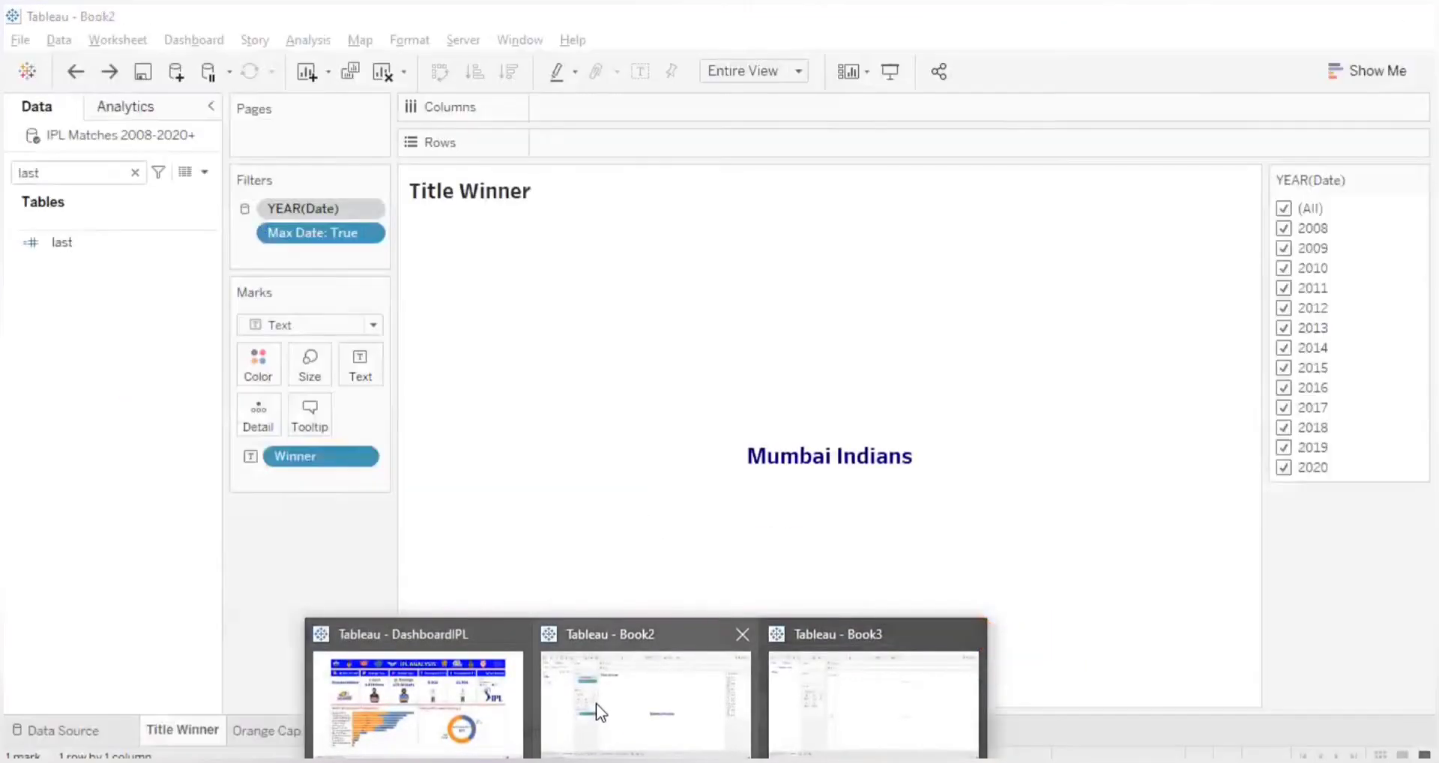
click(596, 703)
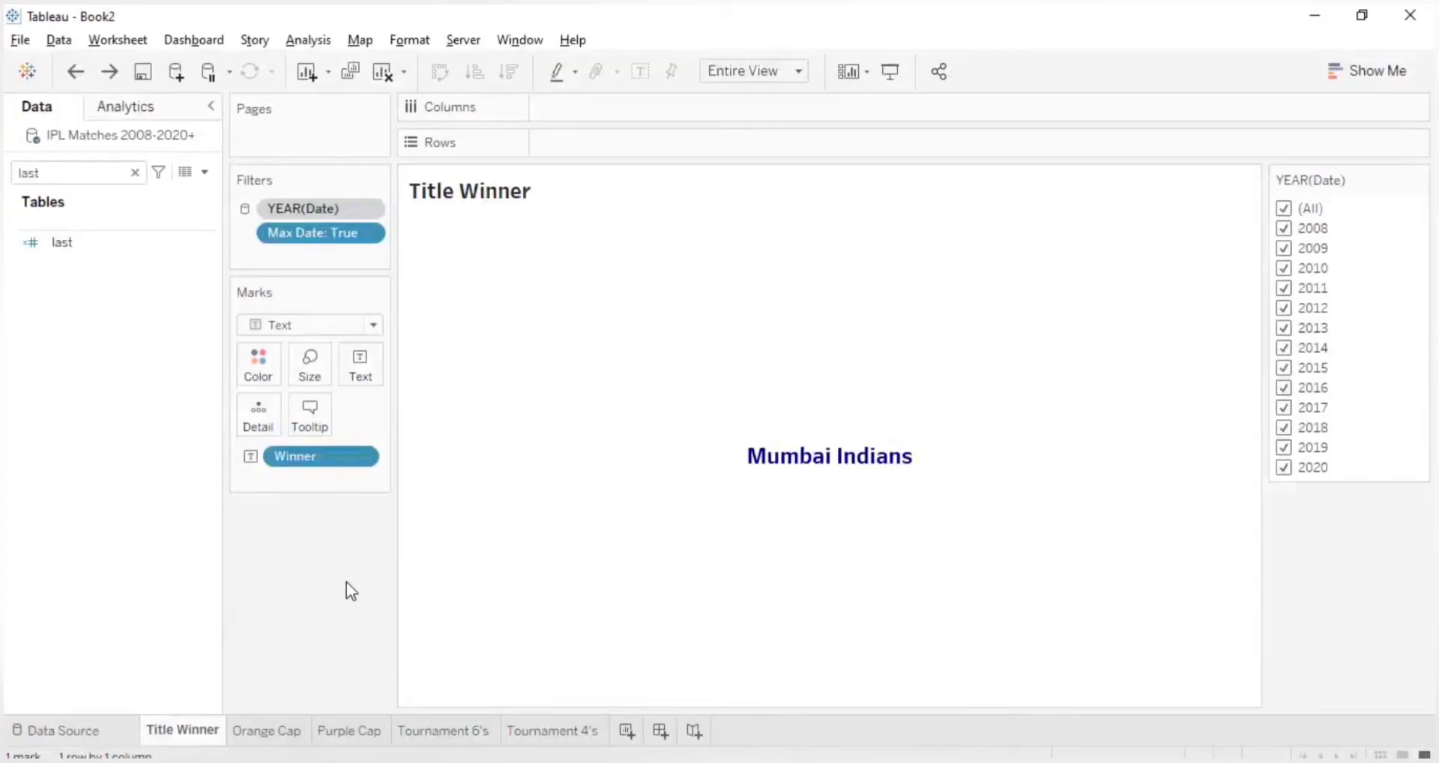
- Duplicate the Title Winner sheet and rename the copy Team Iamge
right_click(179, 730)
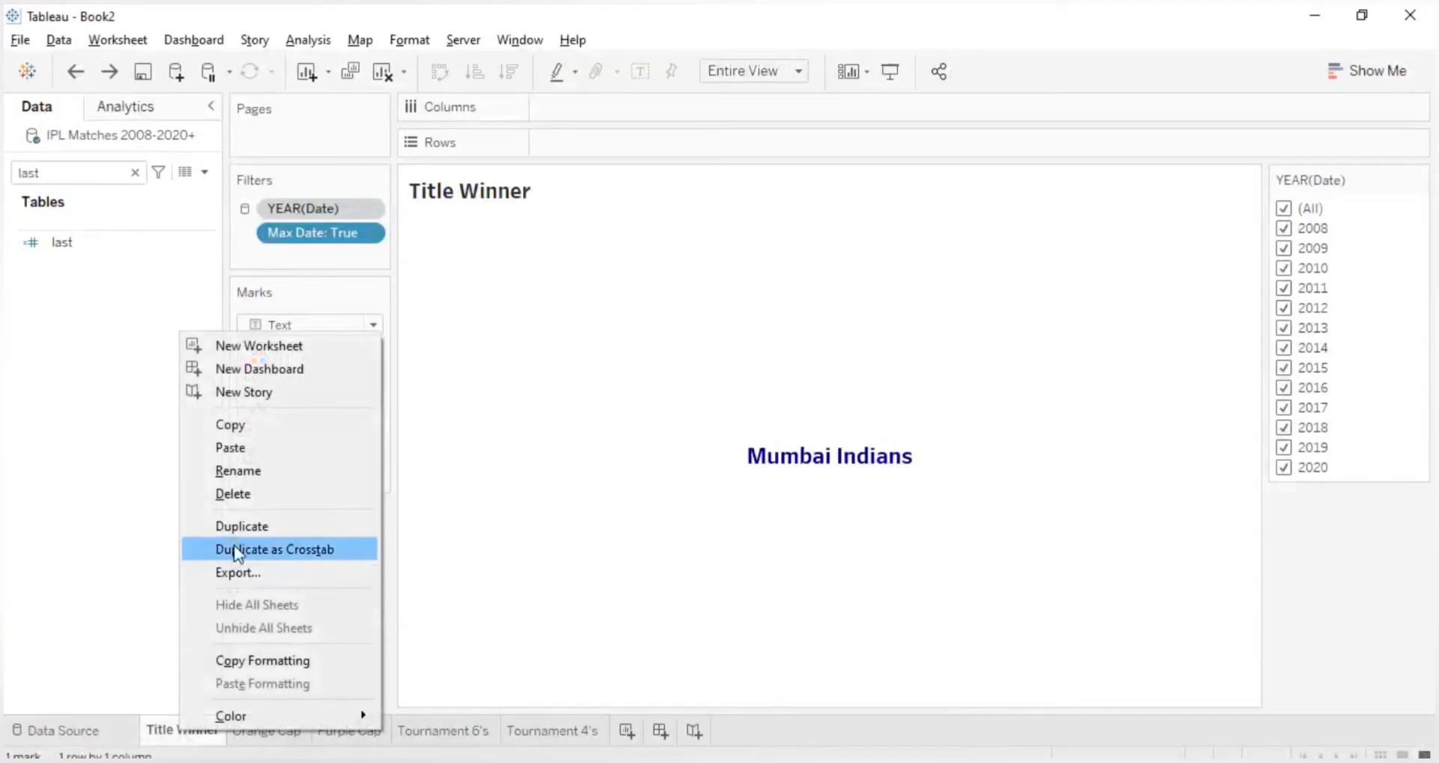
click(232, 526)
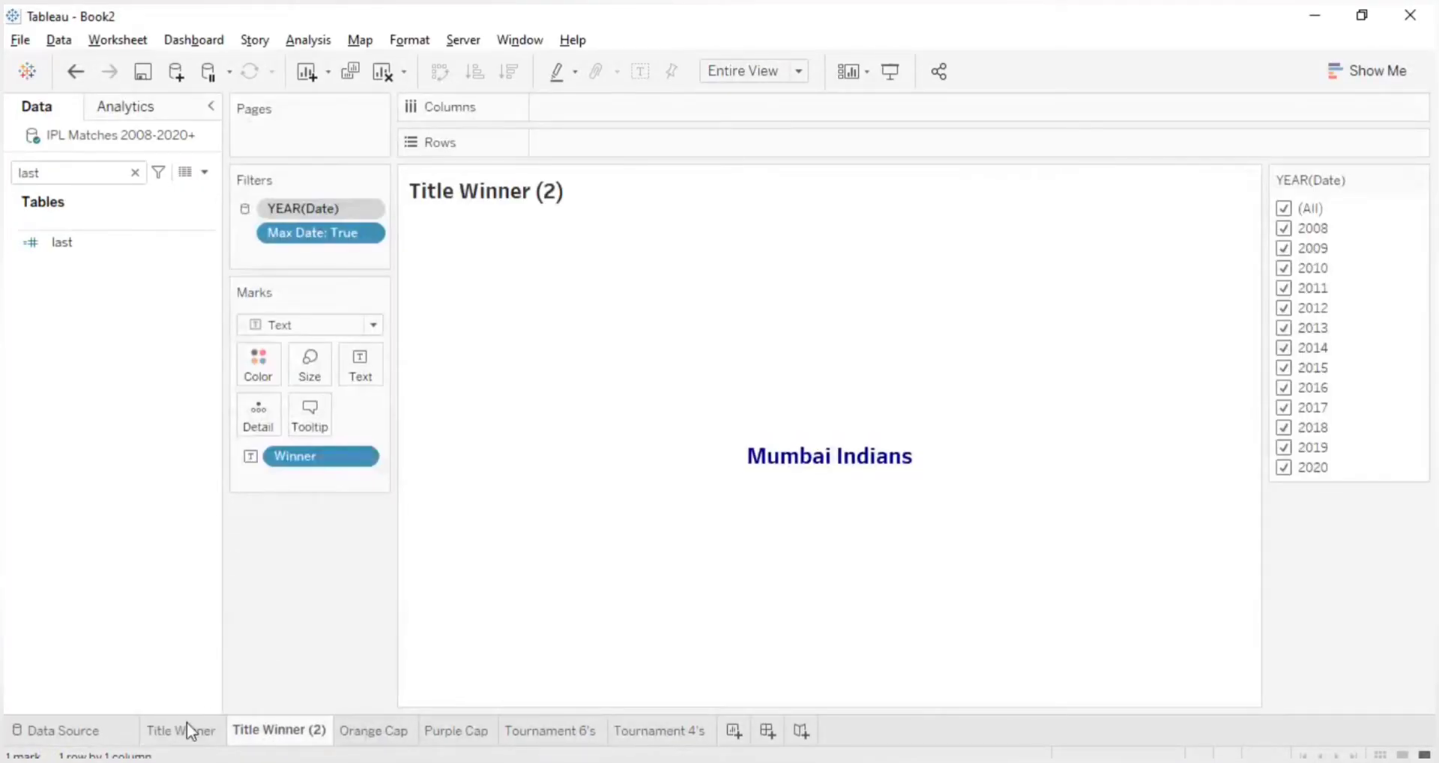
click(187, 725)
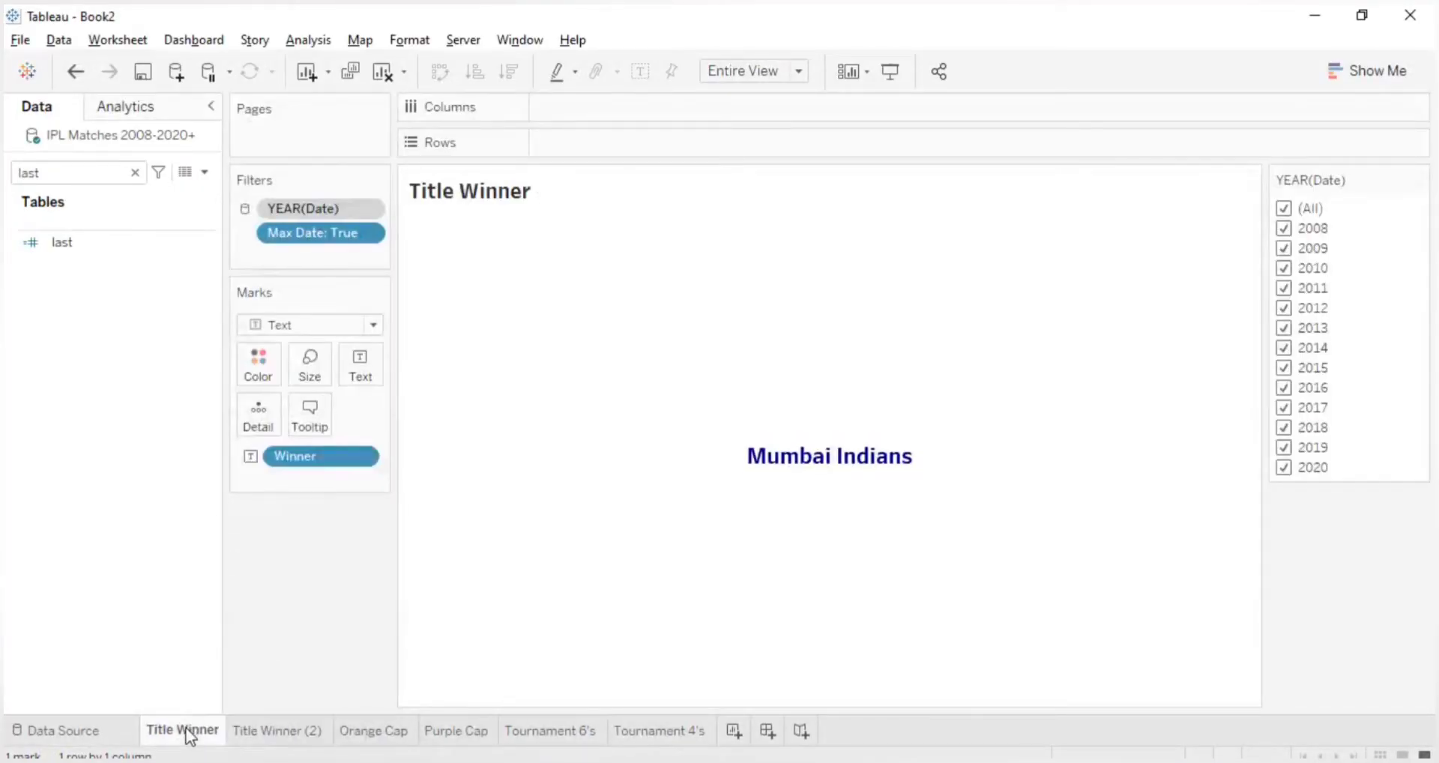
click(272, 731)
double_click(269, 728)
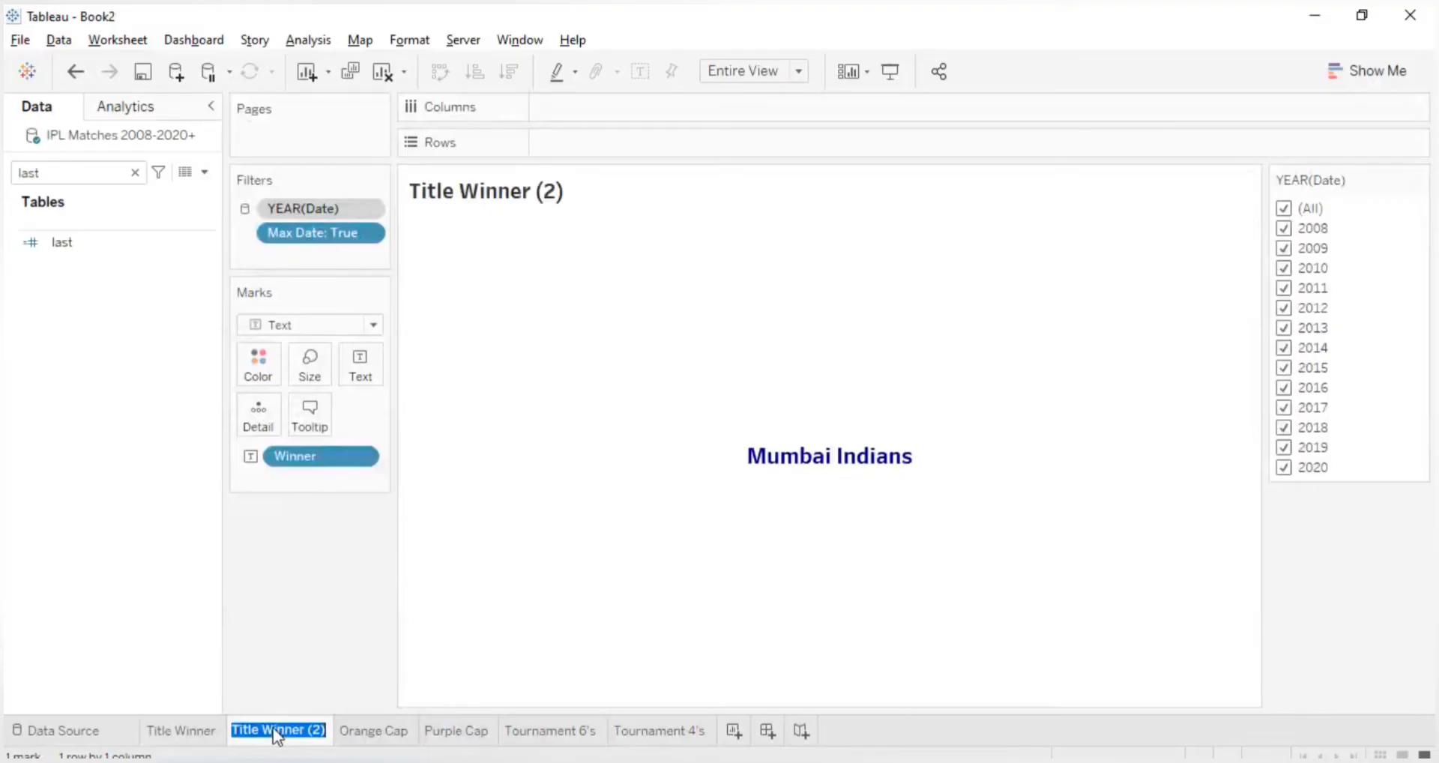
text(Te)
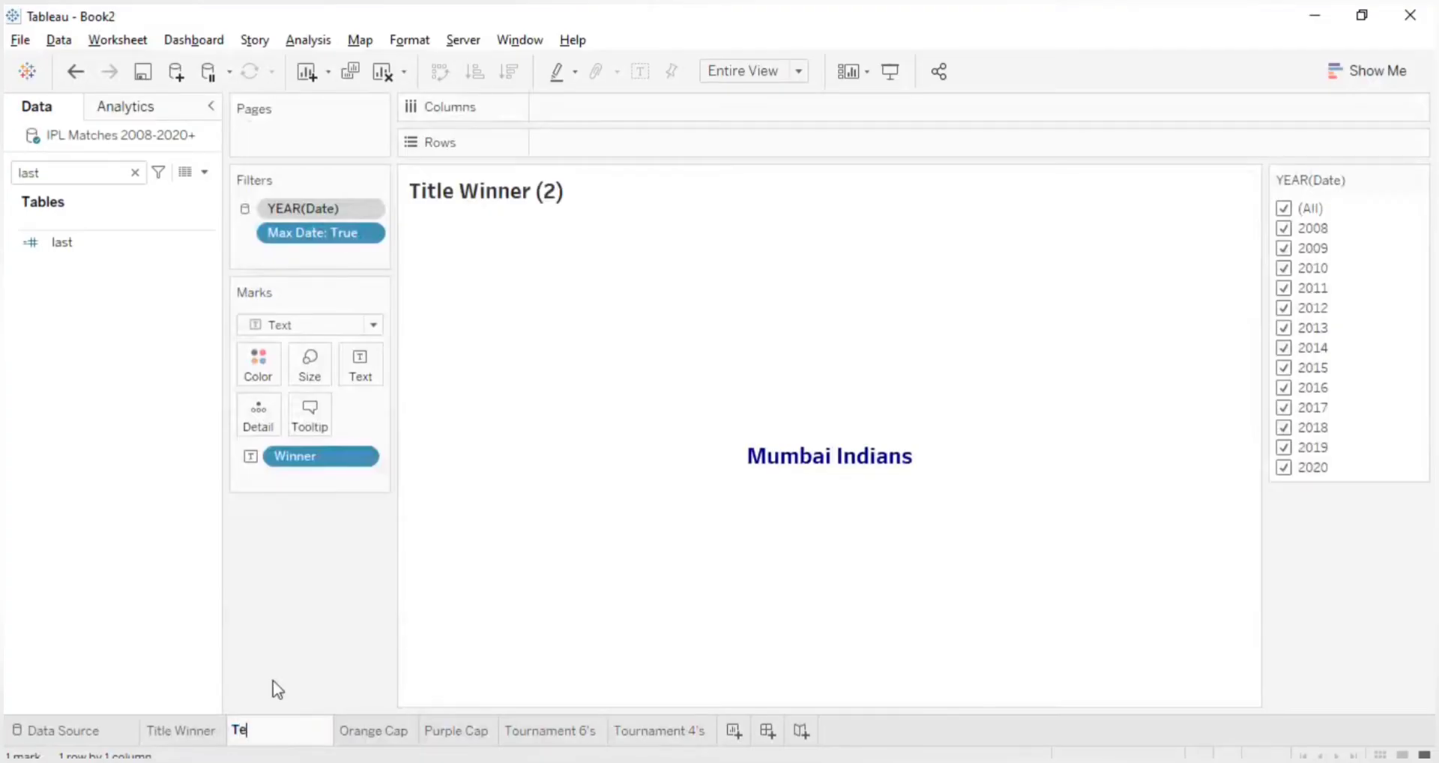
text(am Iamge)
key(Return)
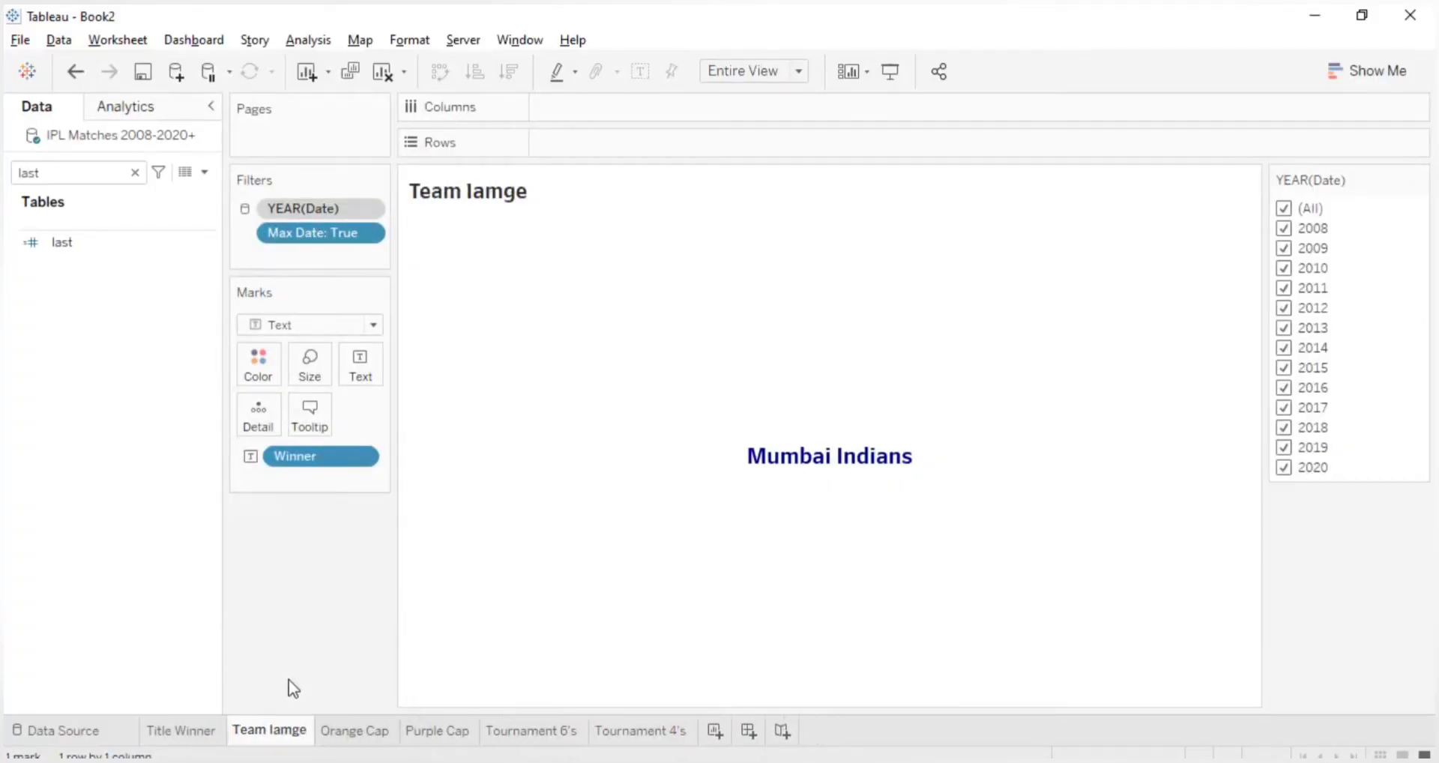
double_click(275, 729)
click(272, 729)
key(Return)
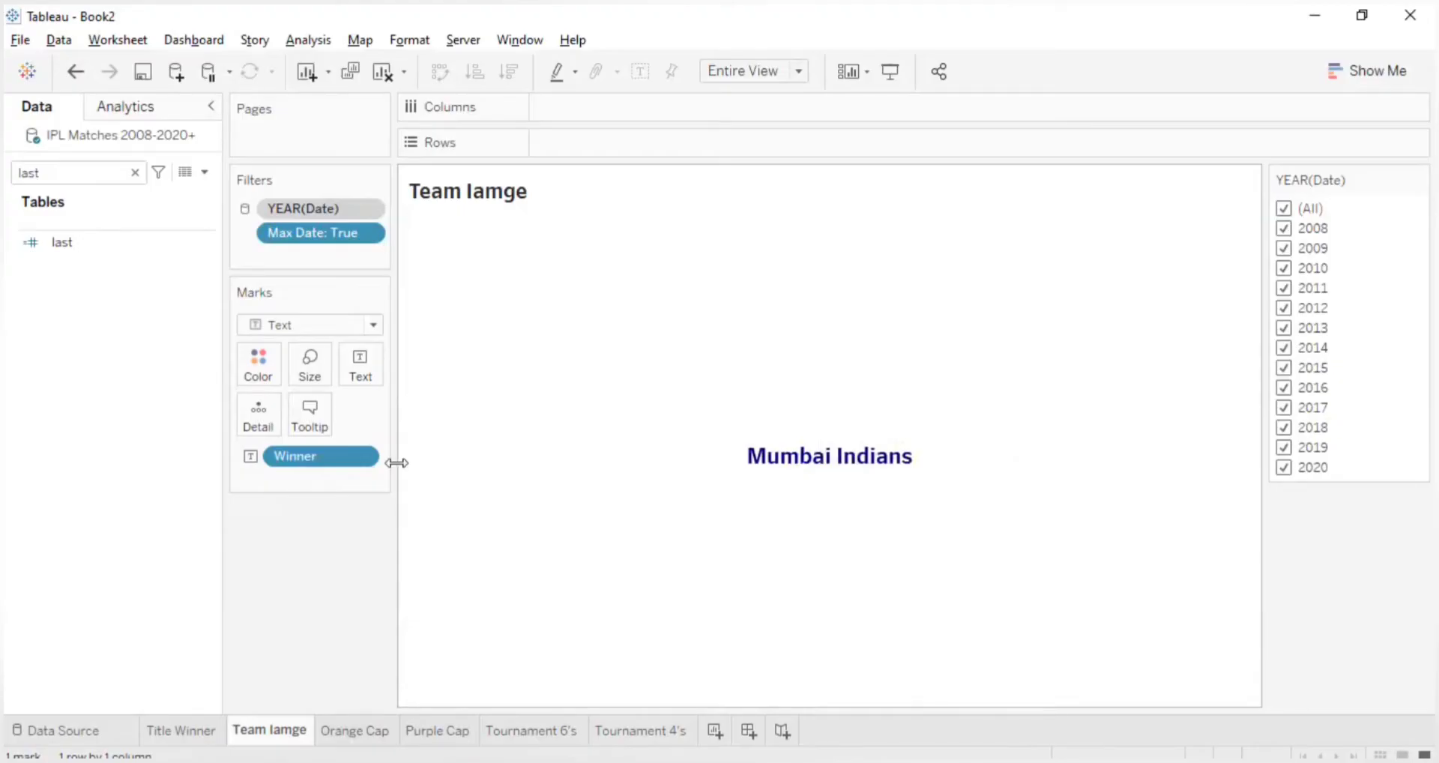
- Change the mark type of the Team Iamge sheet to Shape
click(344, 328)
click(288, 493)
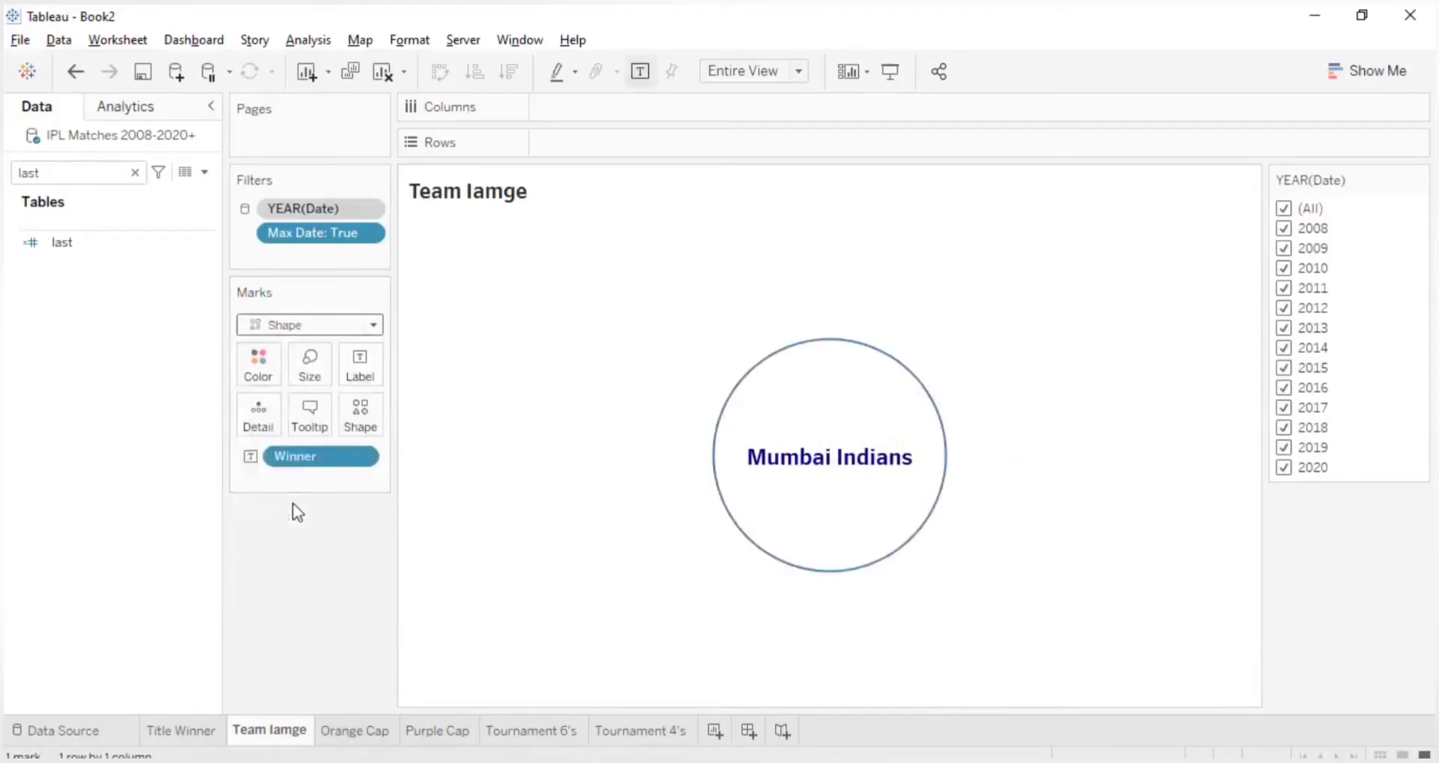
- Assign the Winner field to the Shape property on the Team Iamge sheet's marks
drag(302, 468, 350, 433)
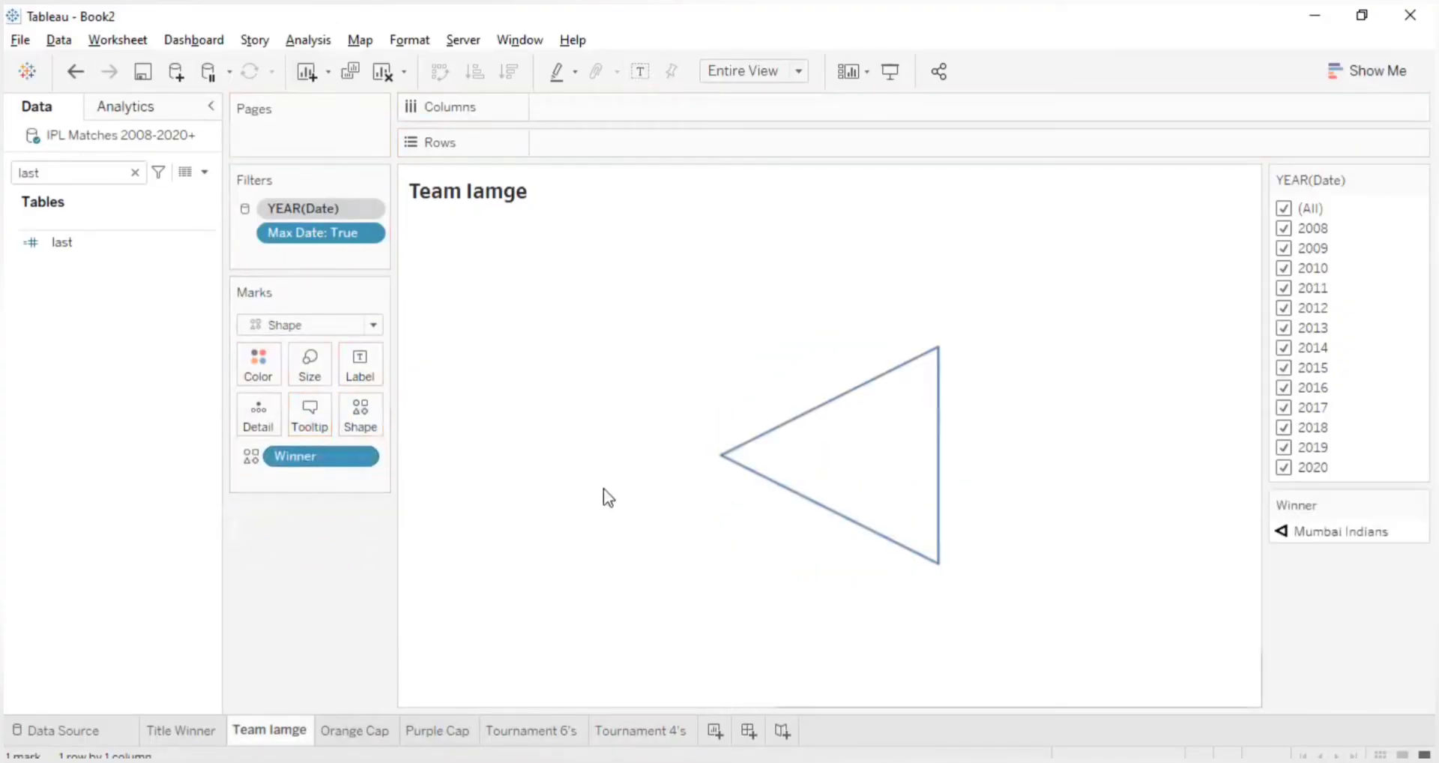
mouse_move(850, 408)
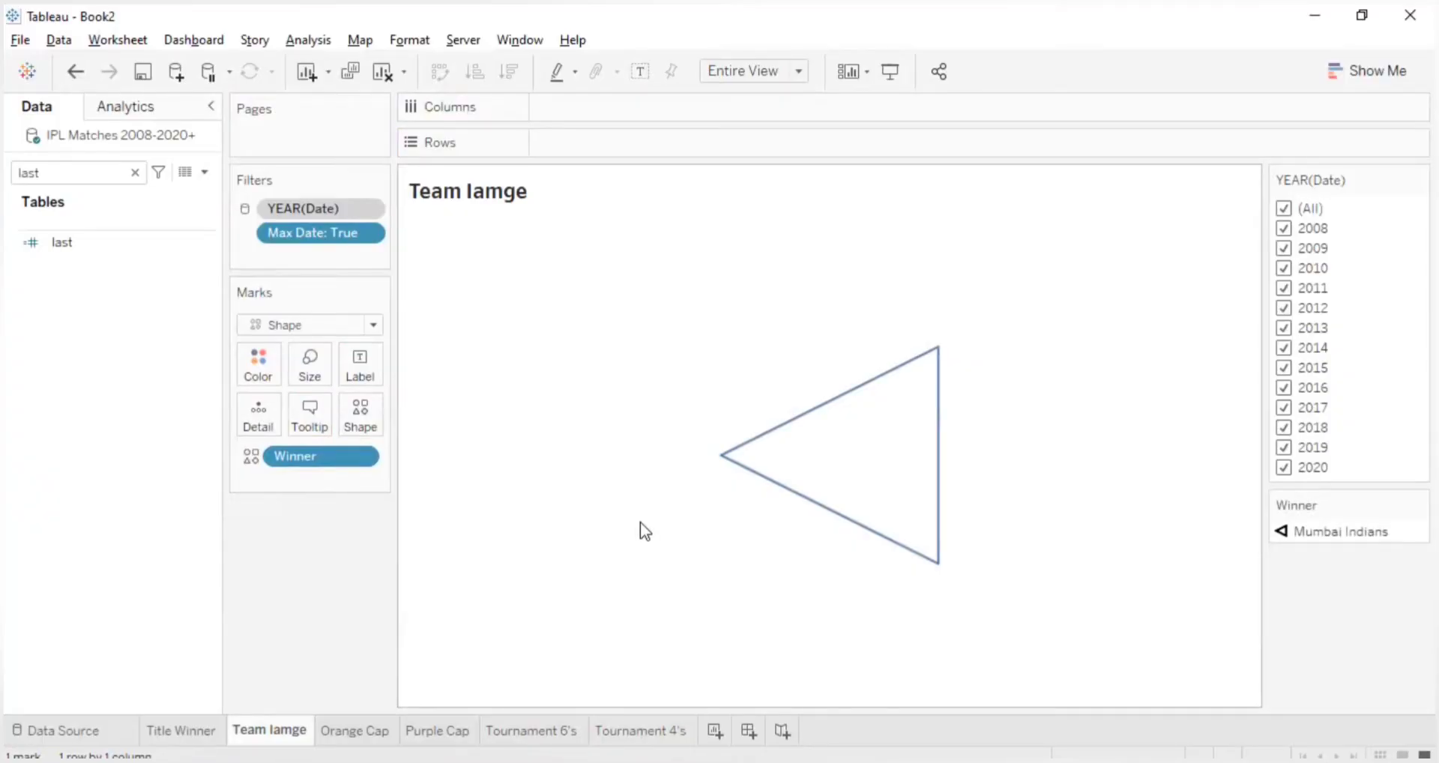
- Switch to the IPL Tableau folder in File Explorer, look through the saved team logo images, and return to the Book2 workbook in Tableau
click(541, 760)
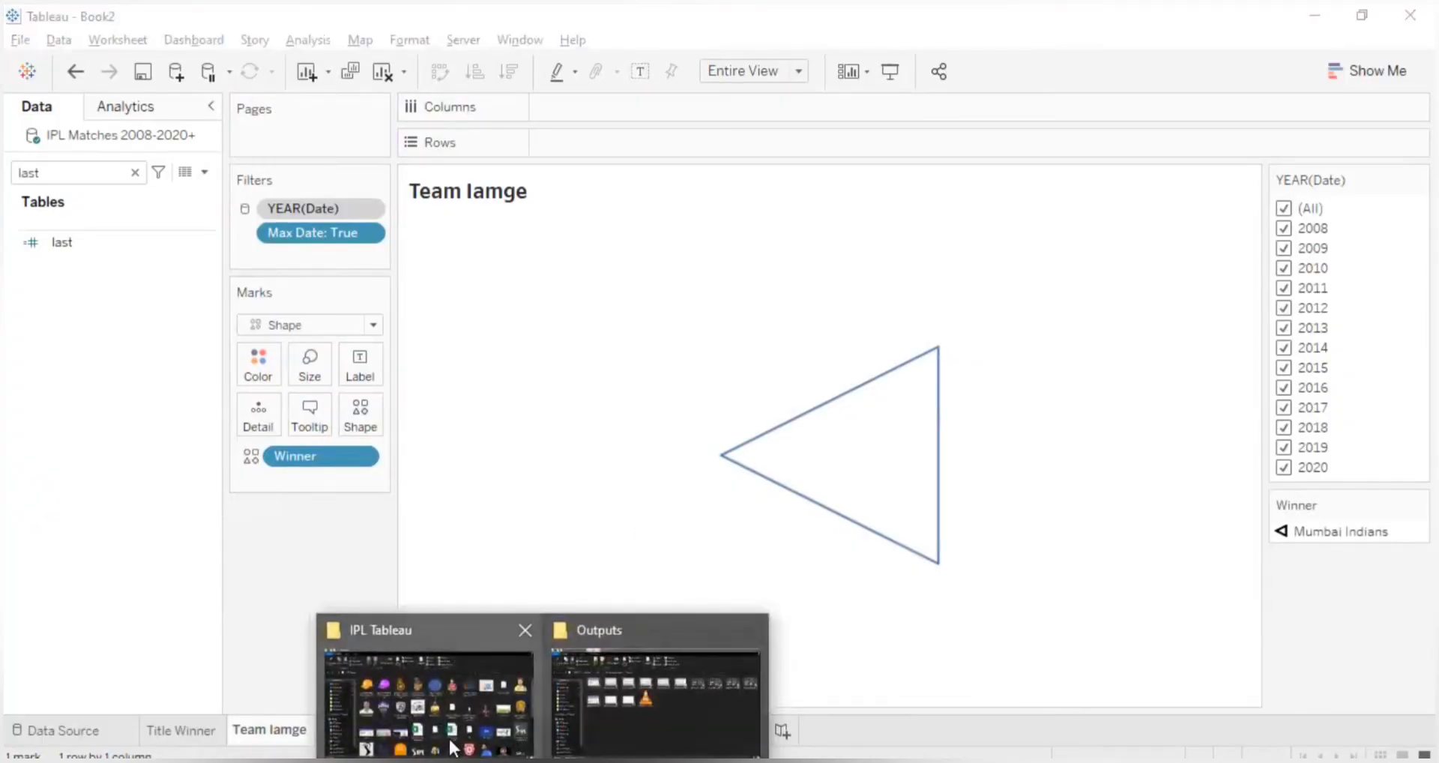
click(454, 719)
scroll(862, 512, down, 5)
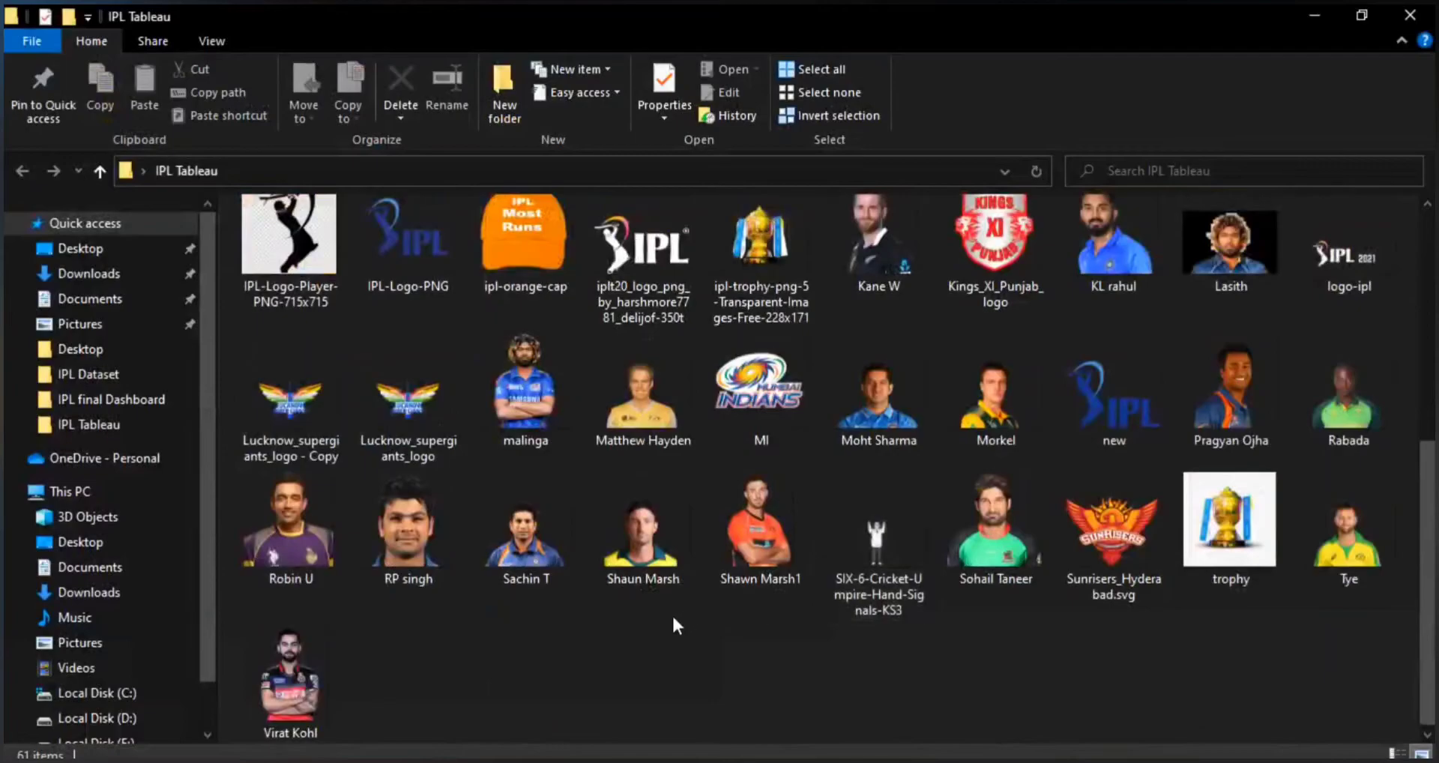
scroll(657, 614, up, 6)
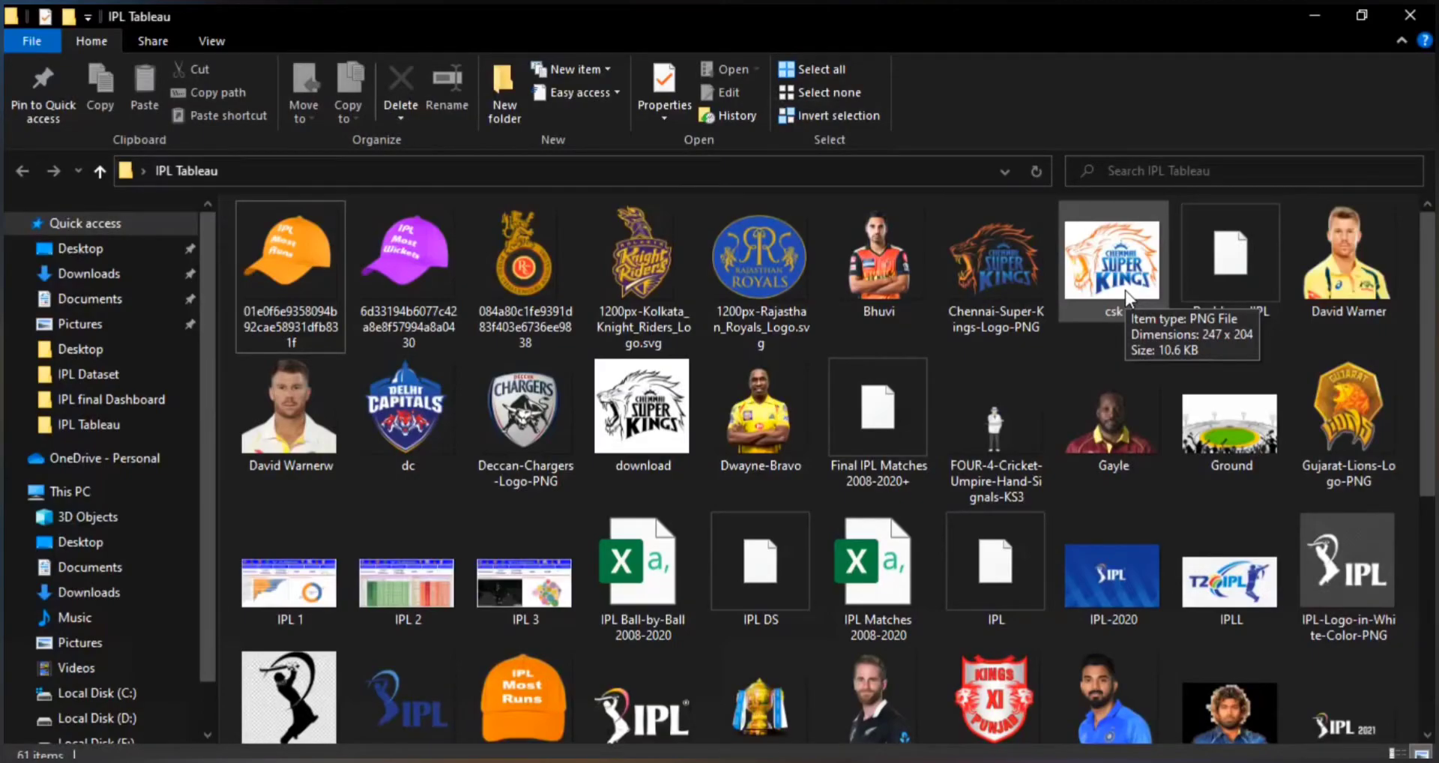
click(646, 762)
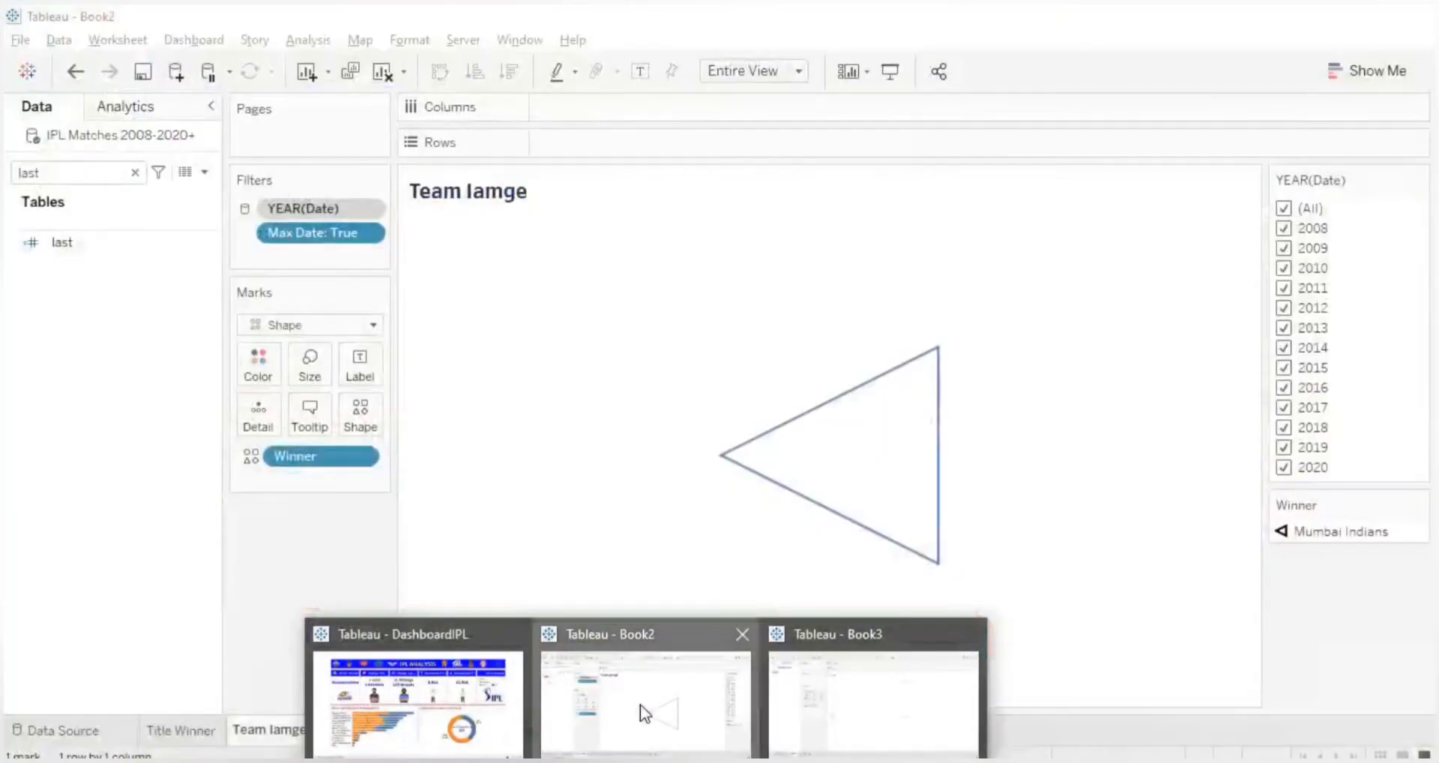
click(643, 708)
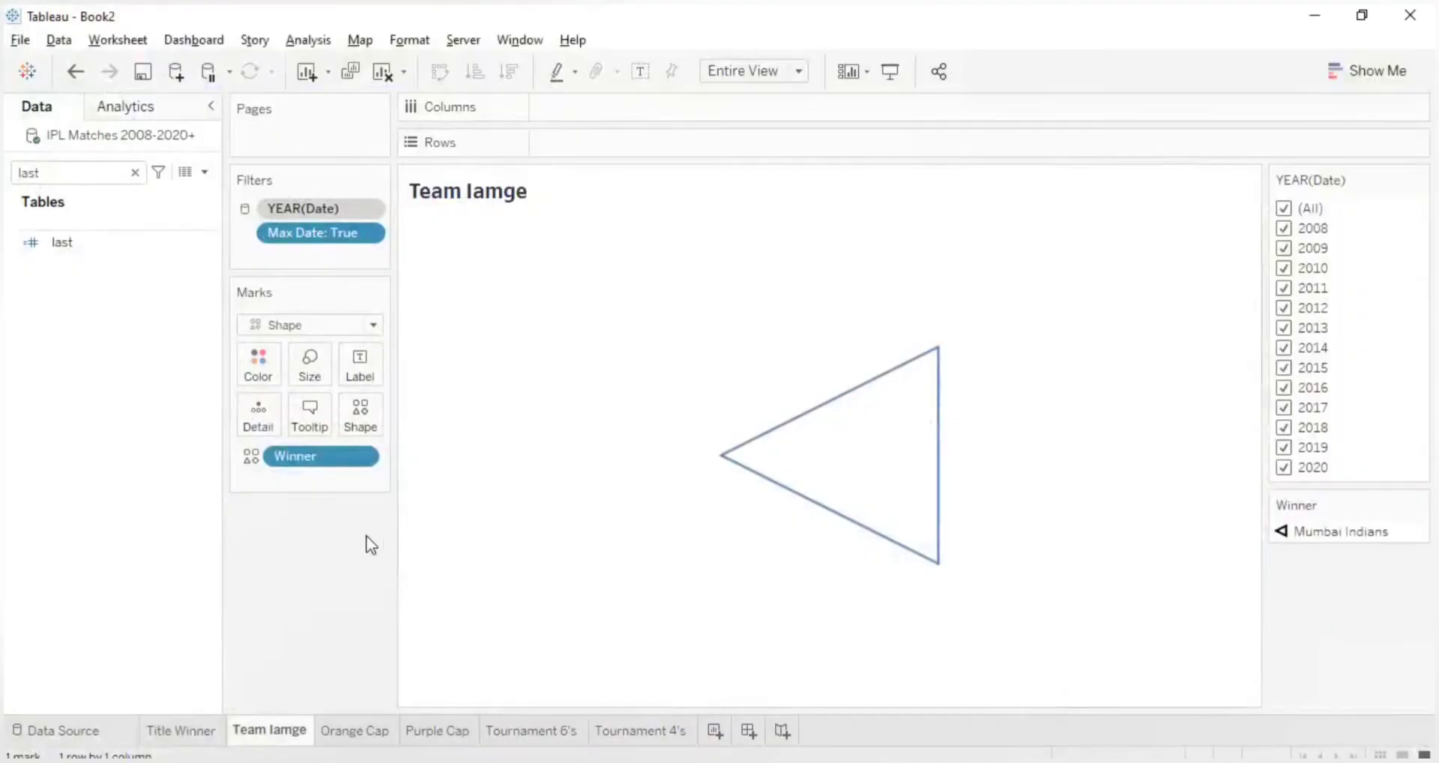
- Assign the Mumbai Indians logo from the Teams shape palette to the Mumbai Indians item of Winner
click(358, 433)
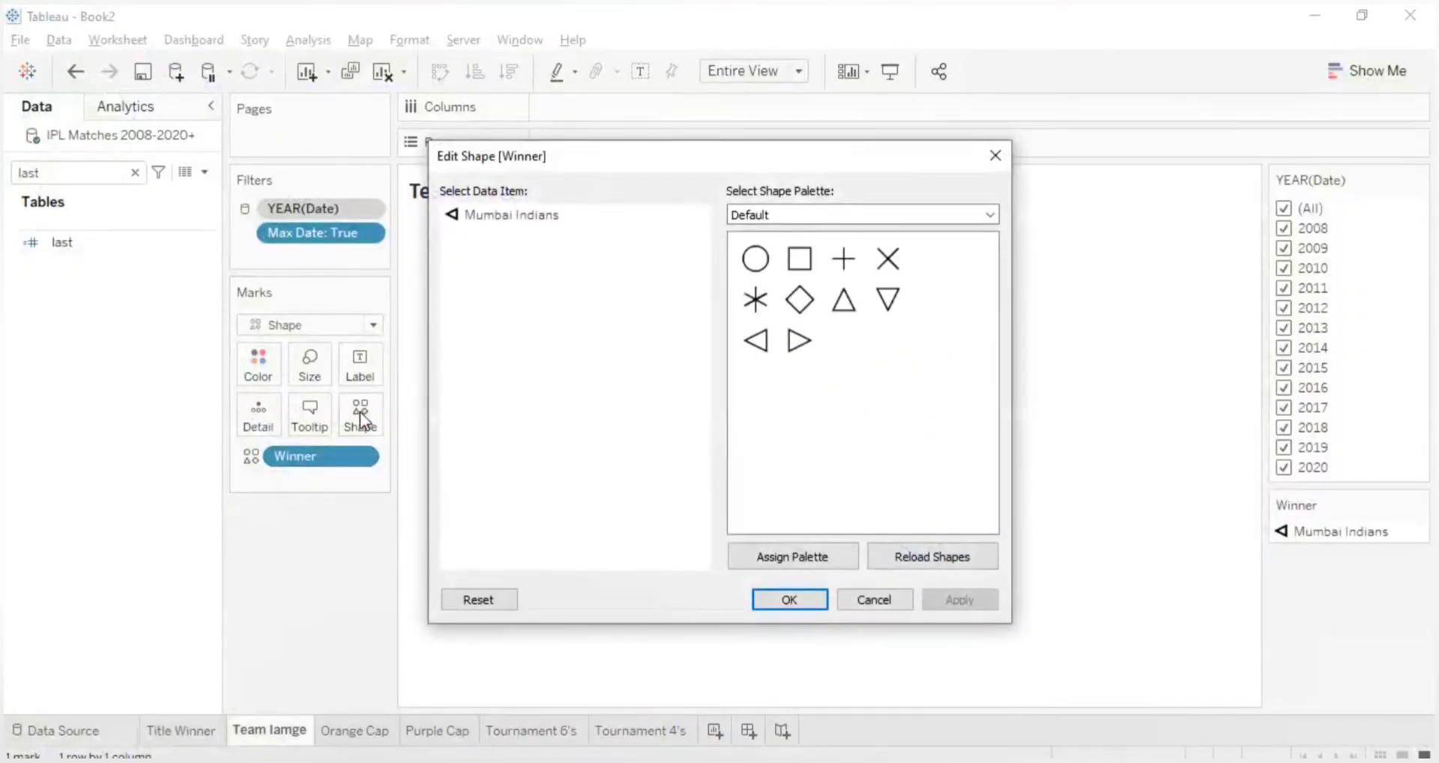
click(764, 216)
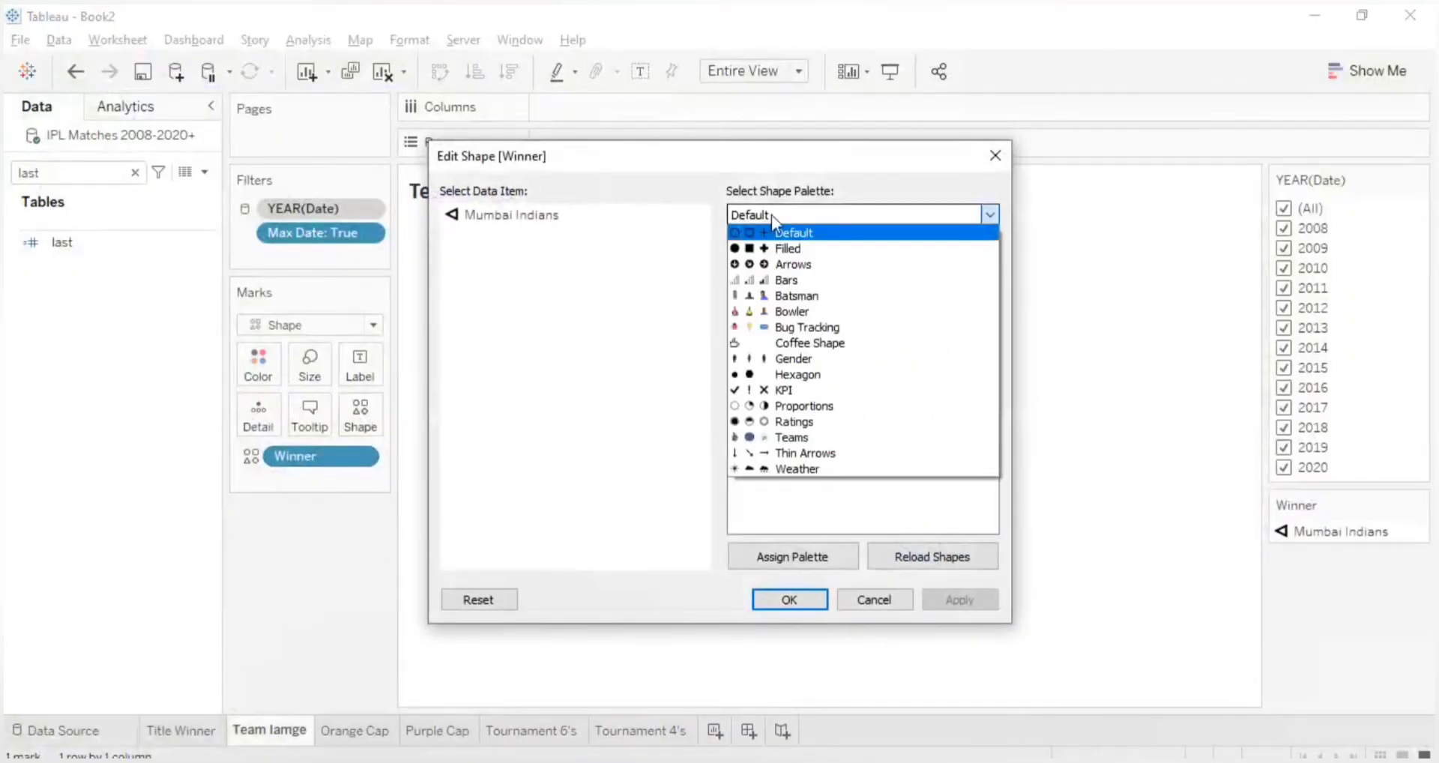
click(807, 438)
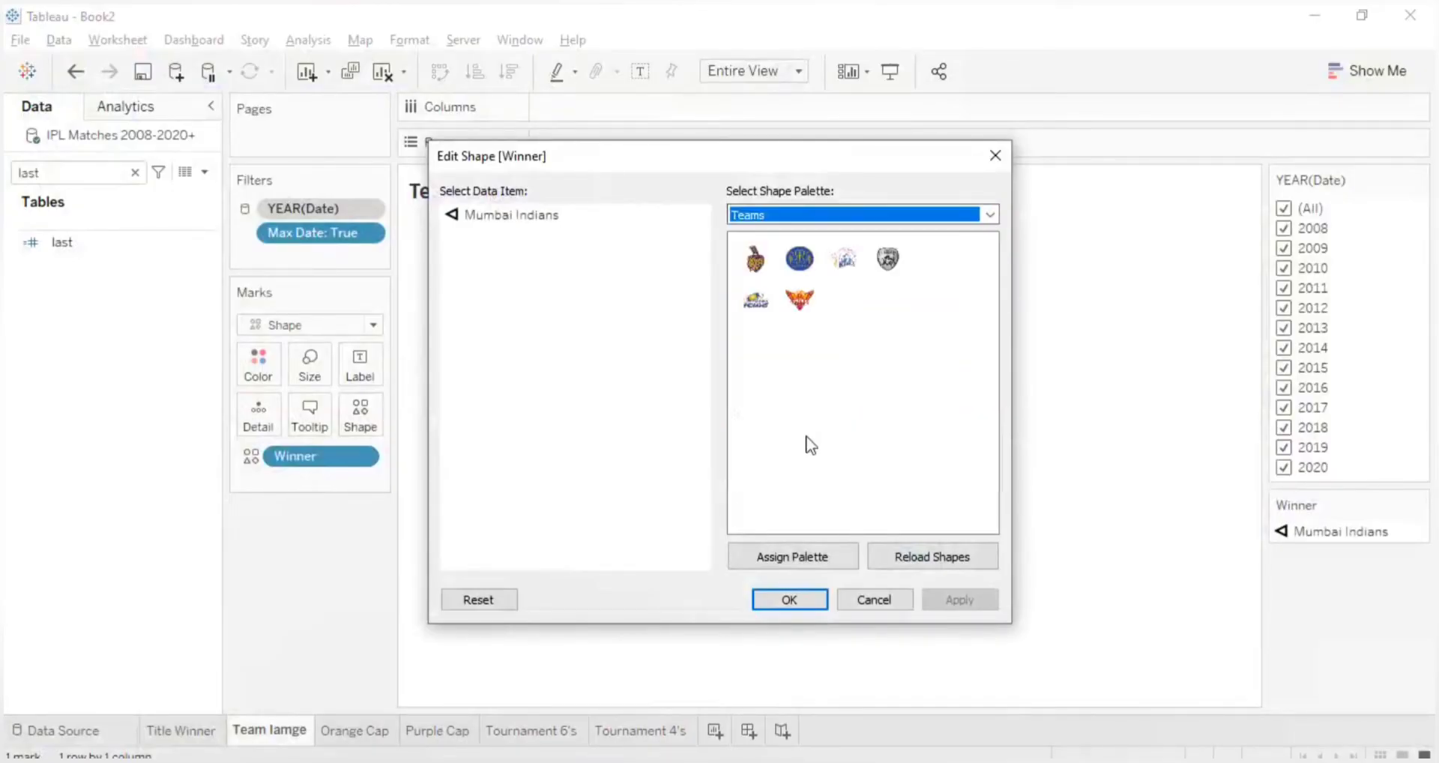
click(691, 235)
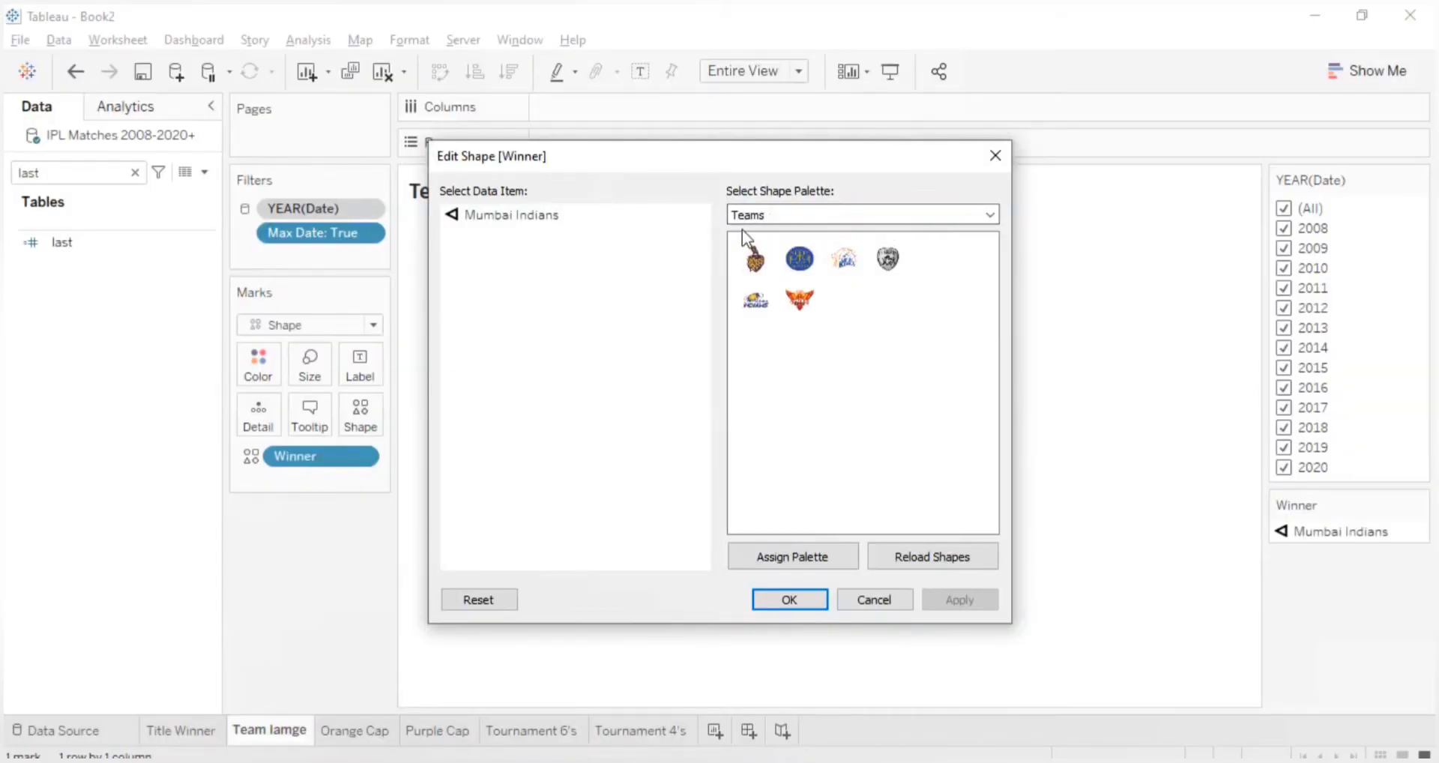
click(483, 215)
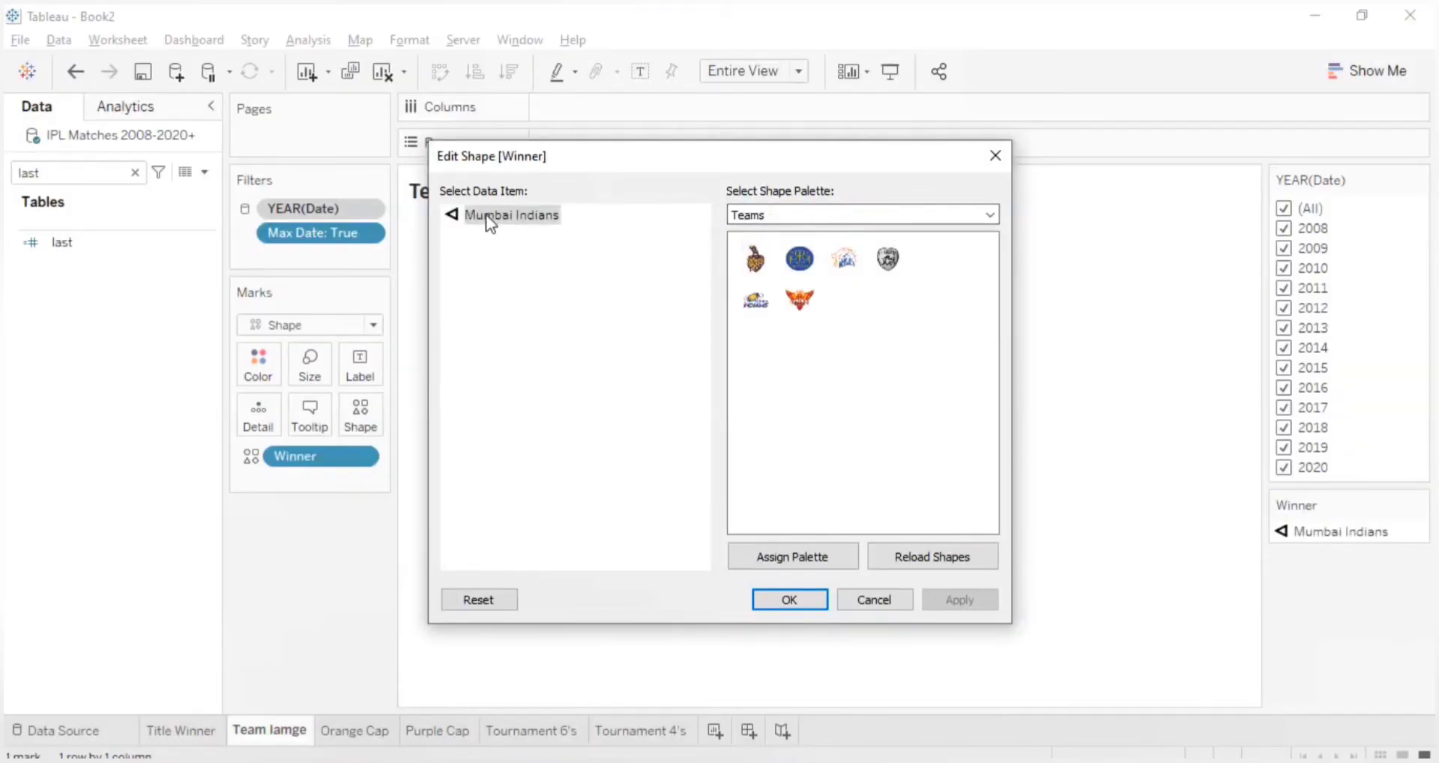
click(760, 309)
click(966, 603)
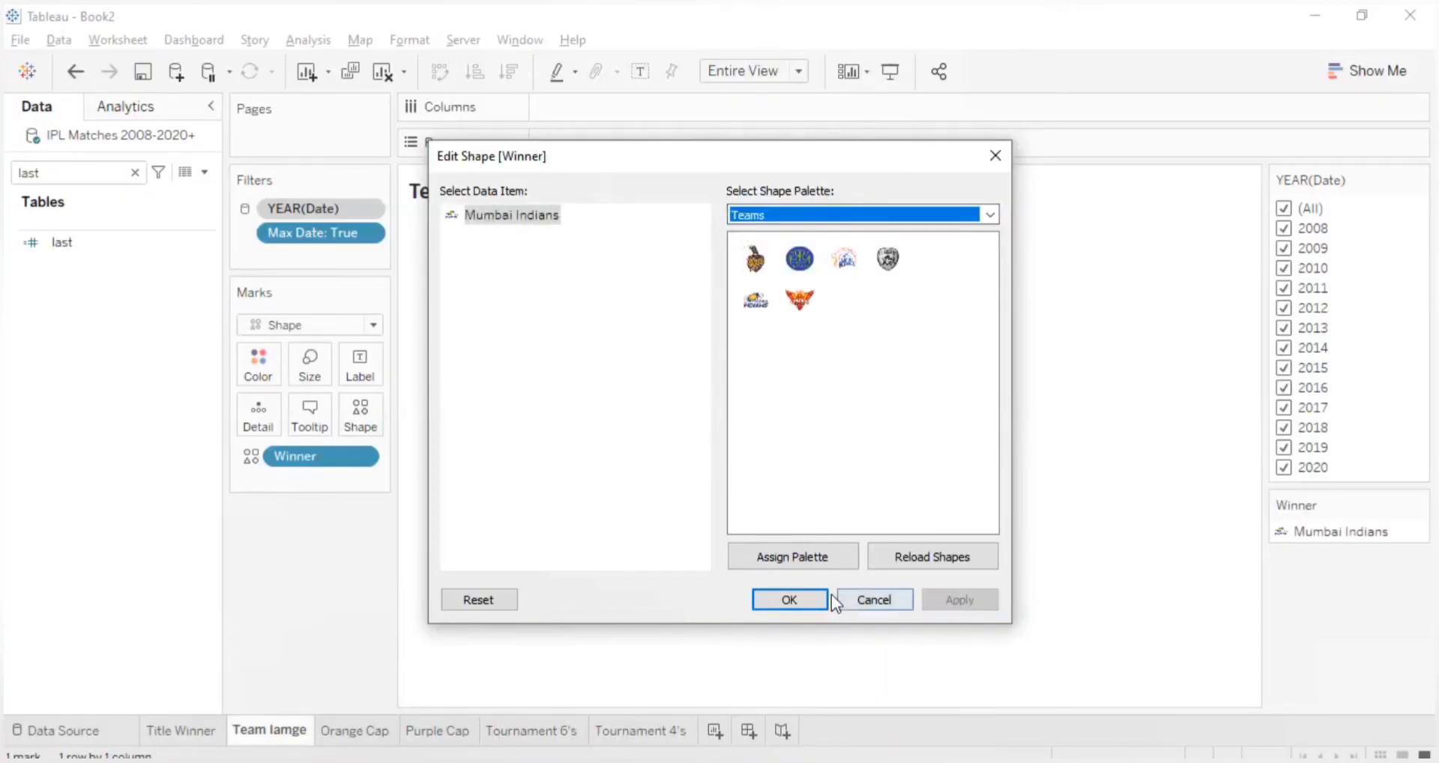
click(812, 599)
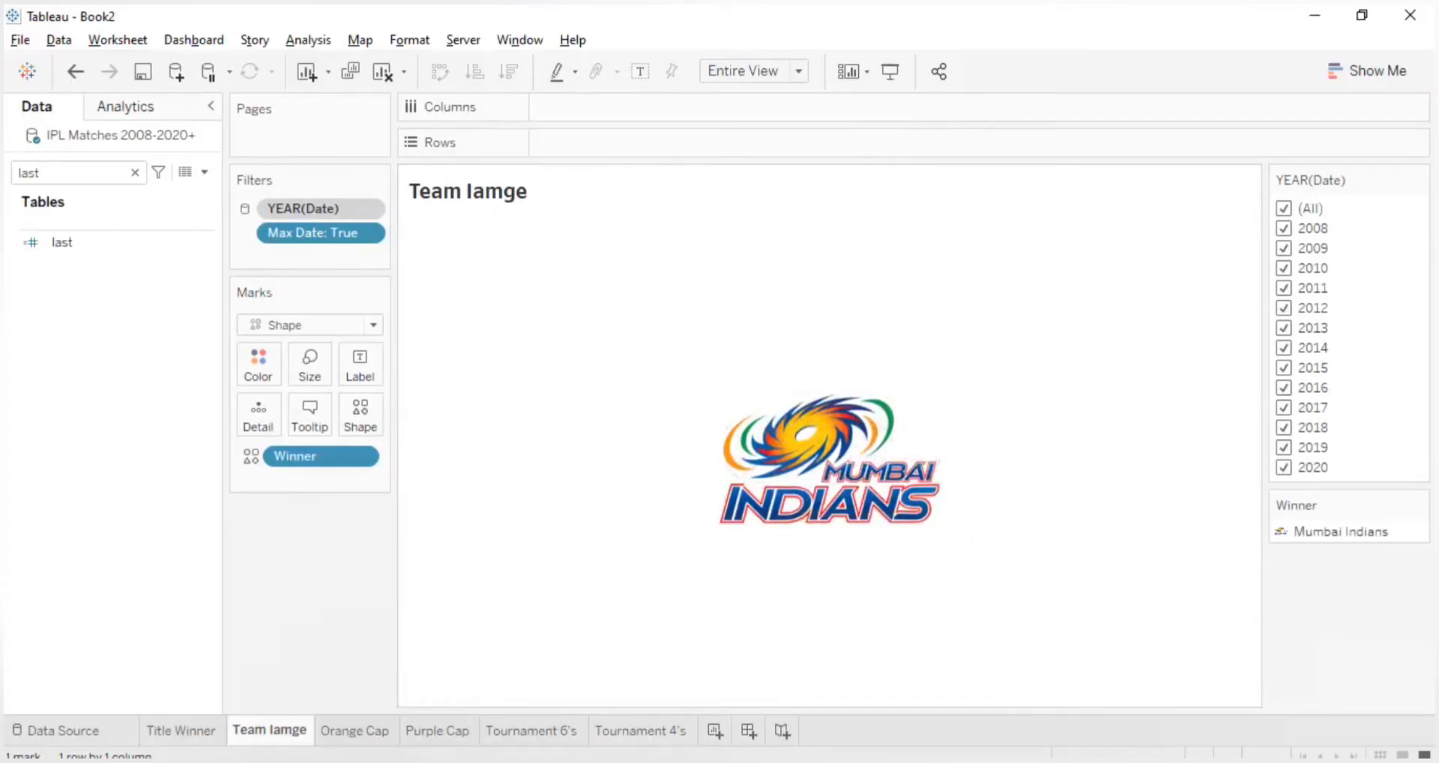
- Switch to File Explorer and open the Shapes folder inside Documents > My Tableau Repository
mouse_move(571, 757)
click(438, 725)
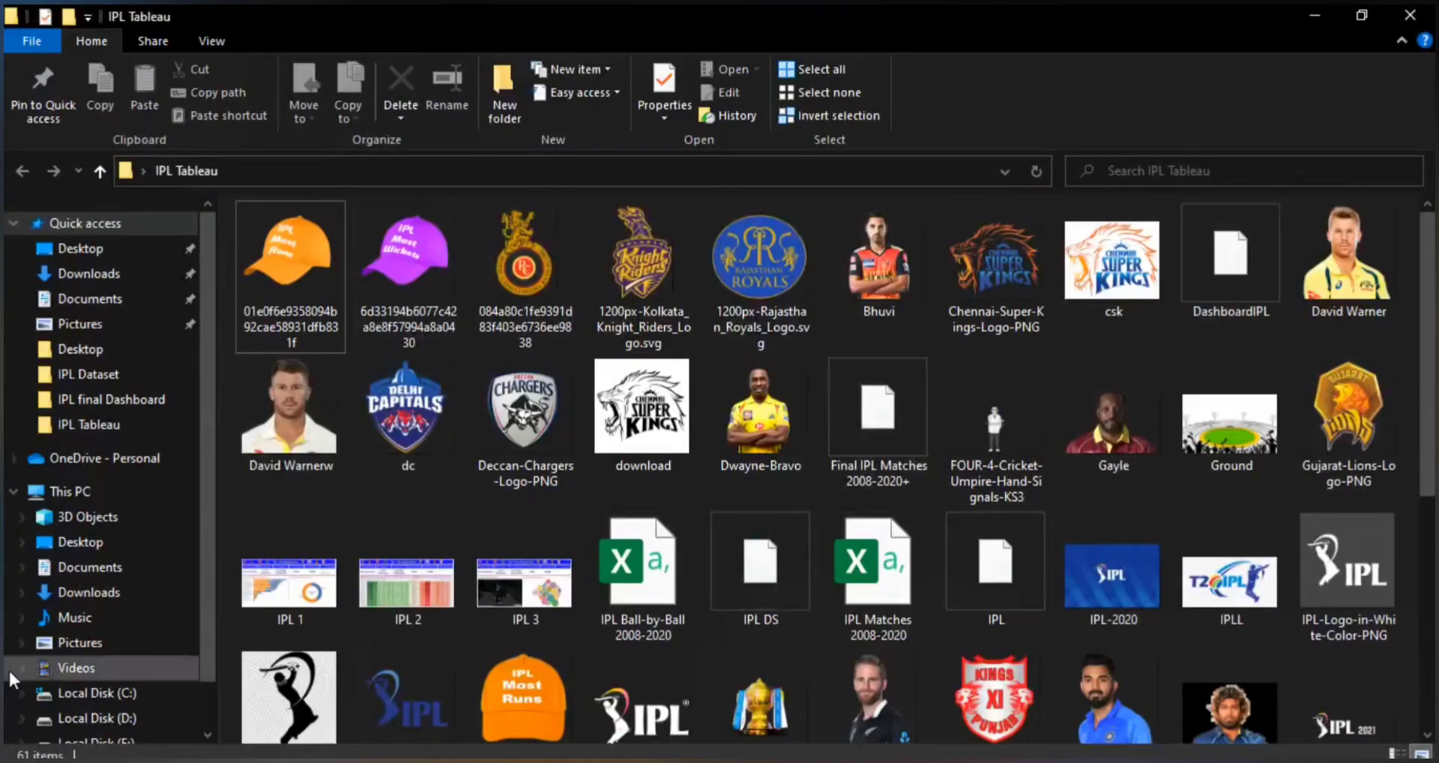
click(86, 300)
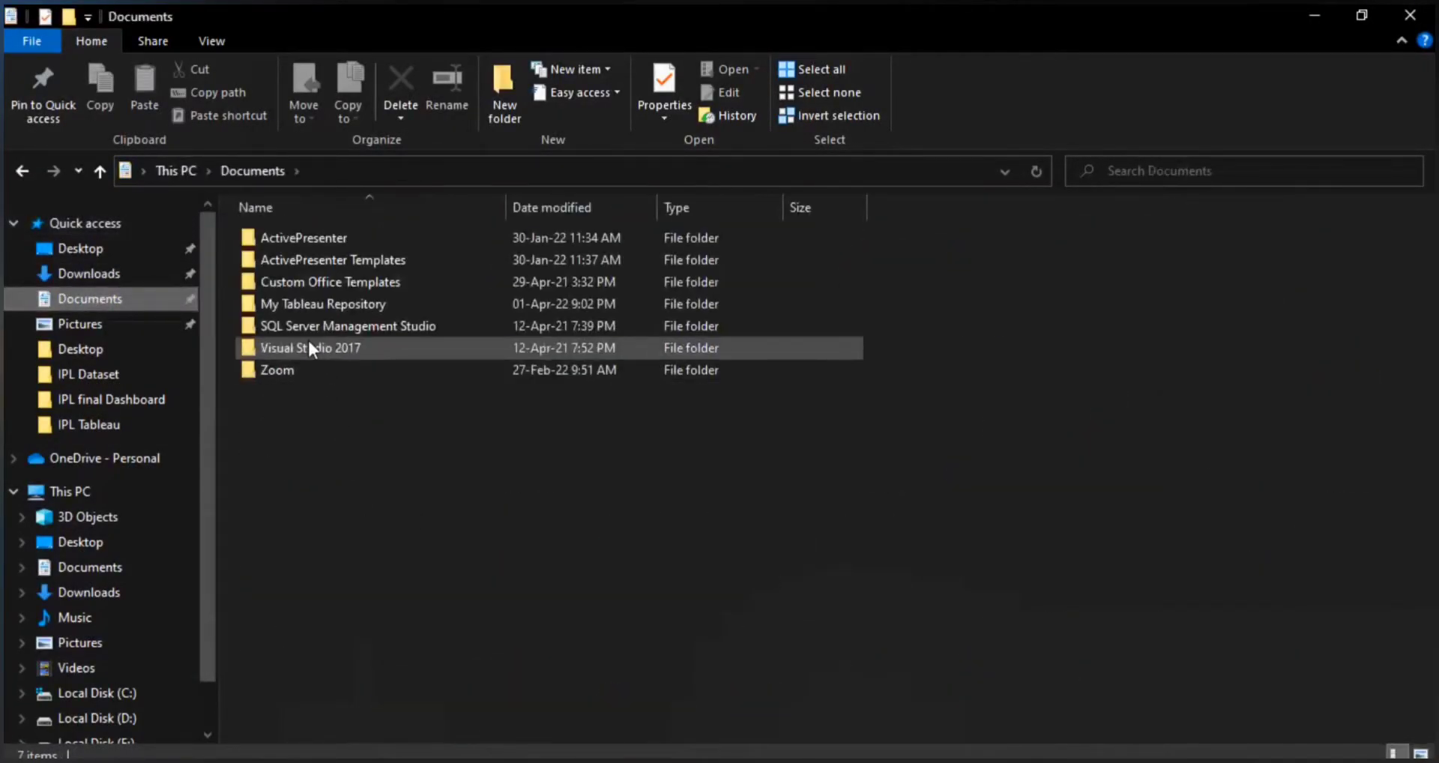
click(282, 303)
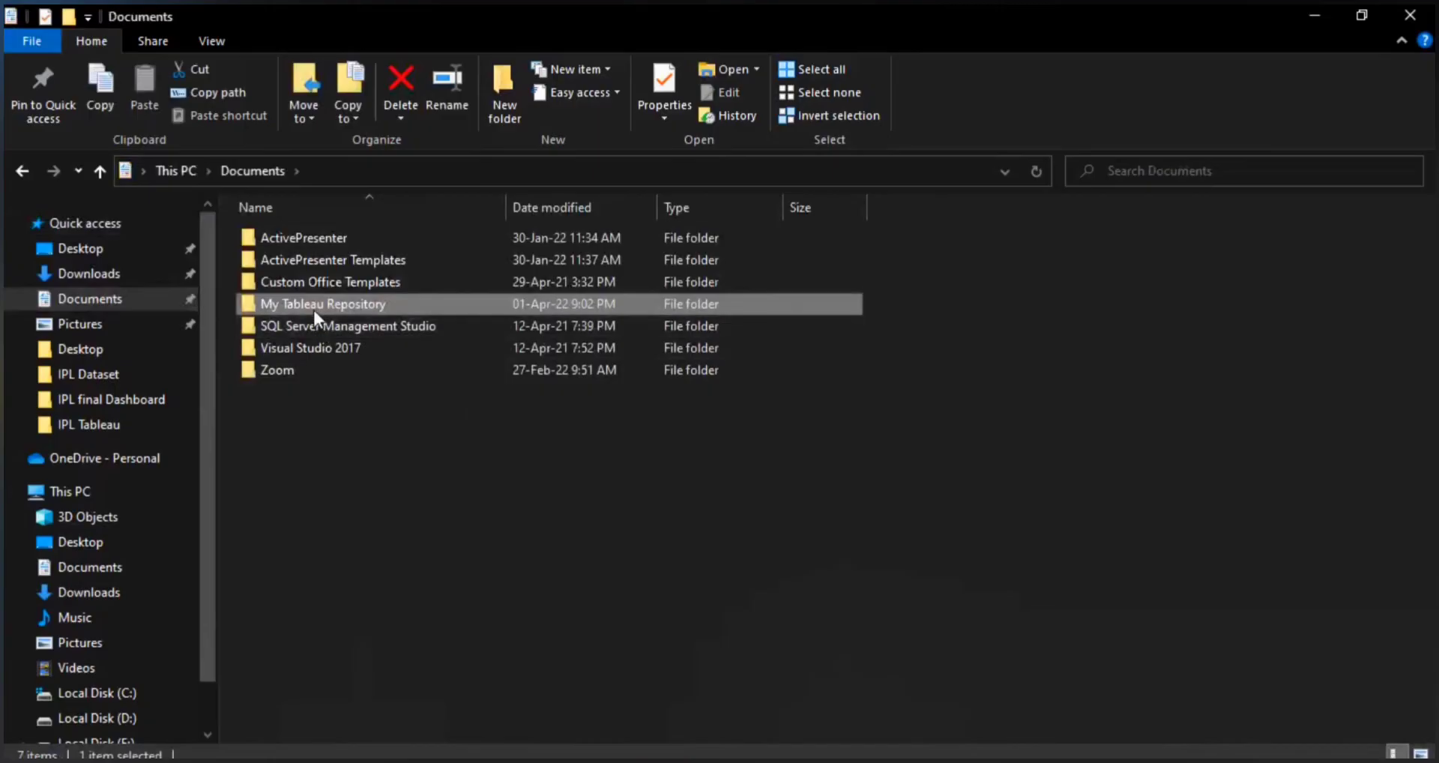
double_click(312, 304)
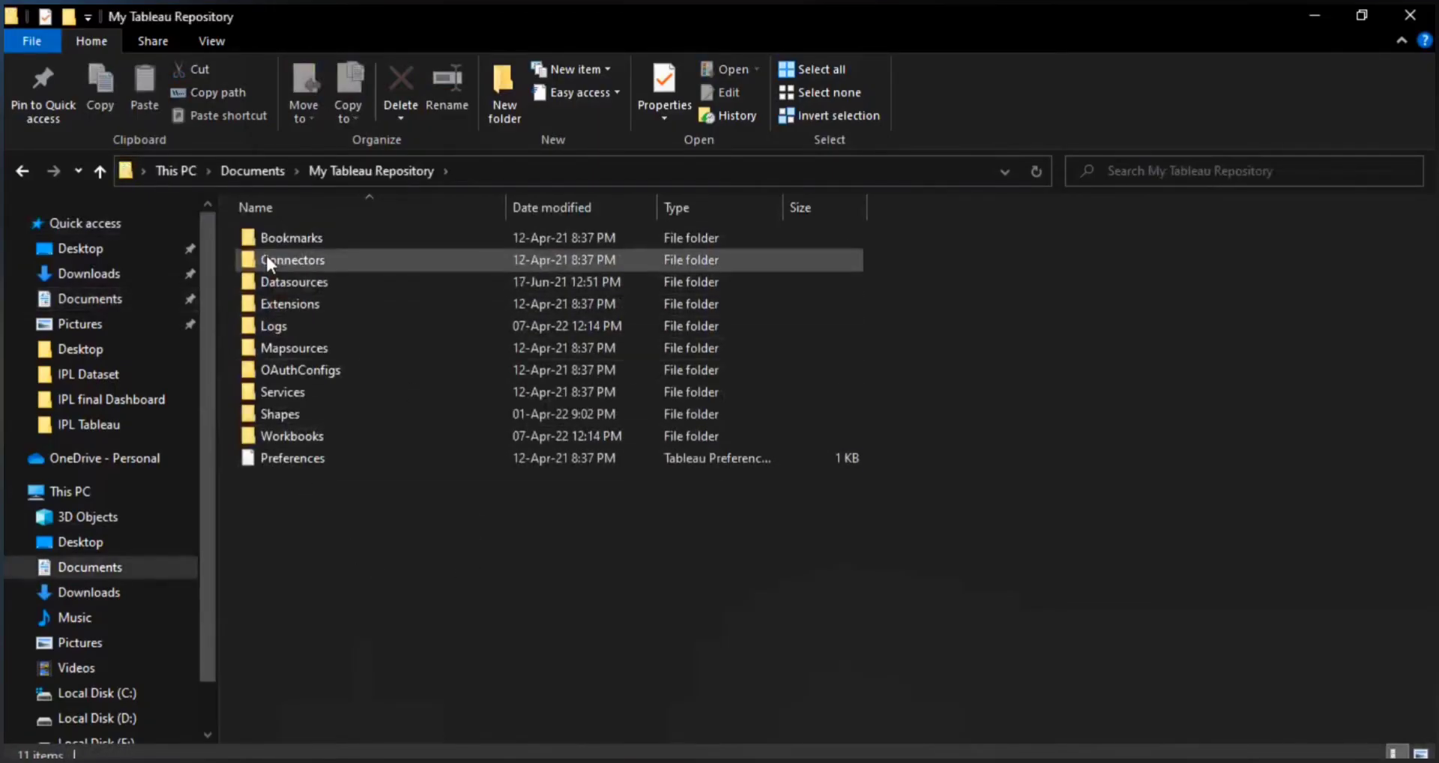
double_click(267, 412)
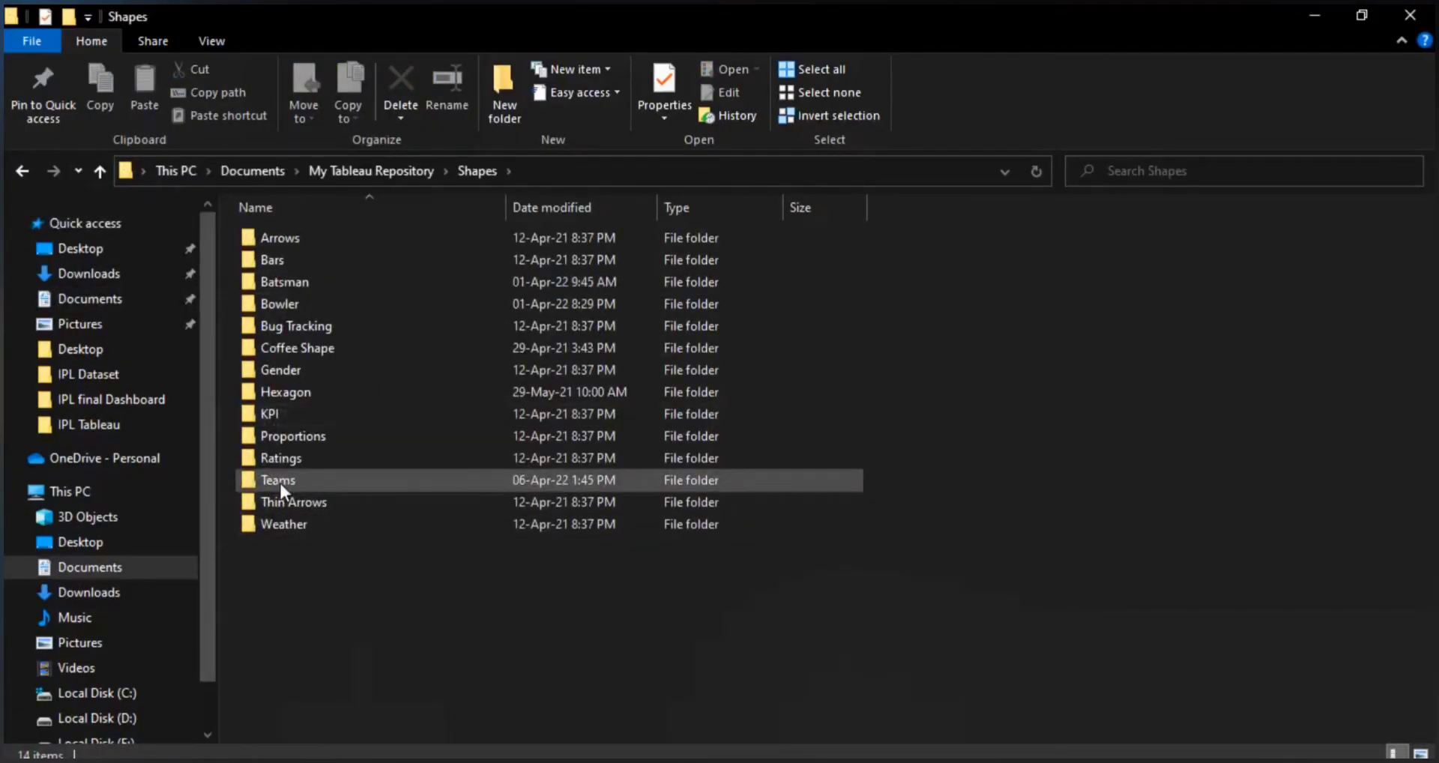
- Create a new folder inside the Shapes folder and delete it again
right_click(401, 584)
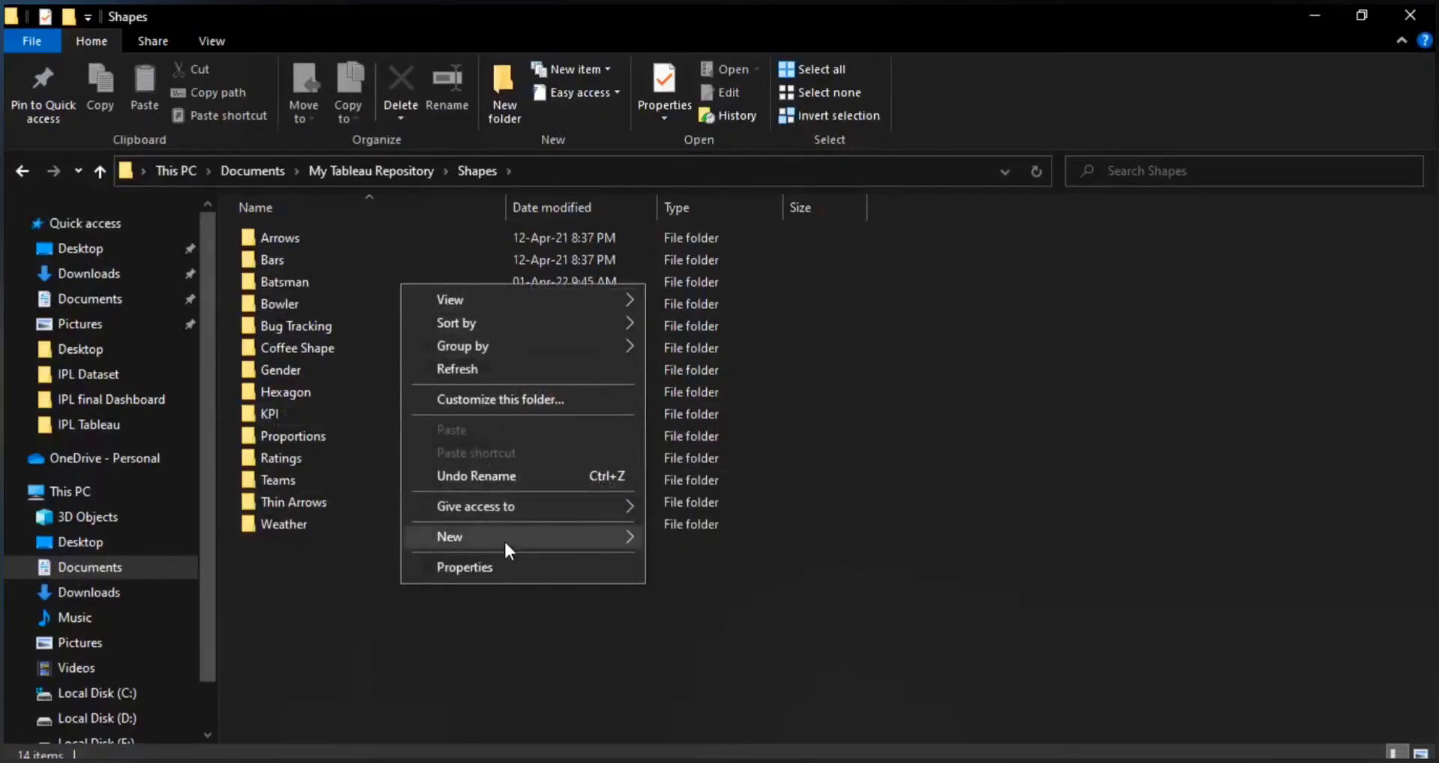
click(704, 256)
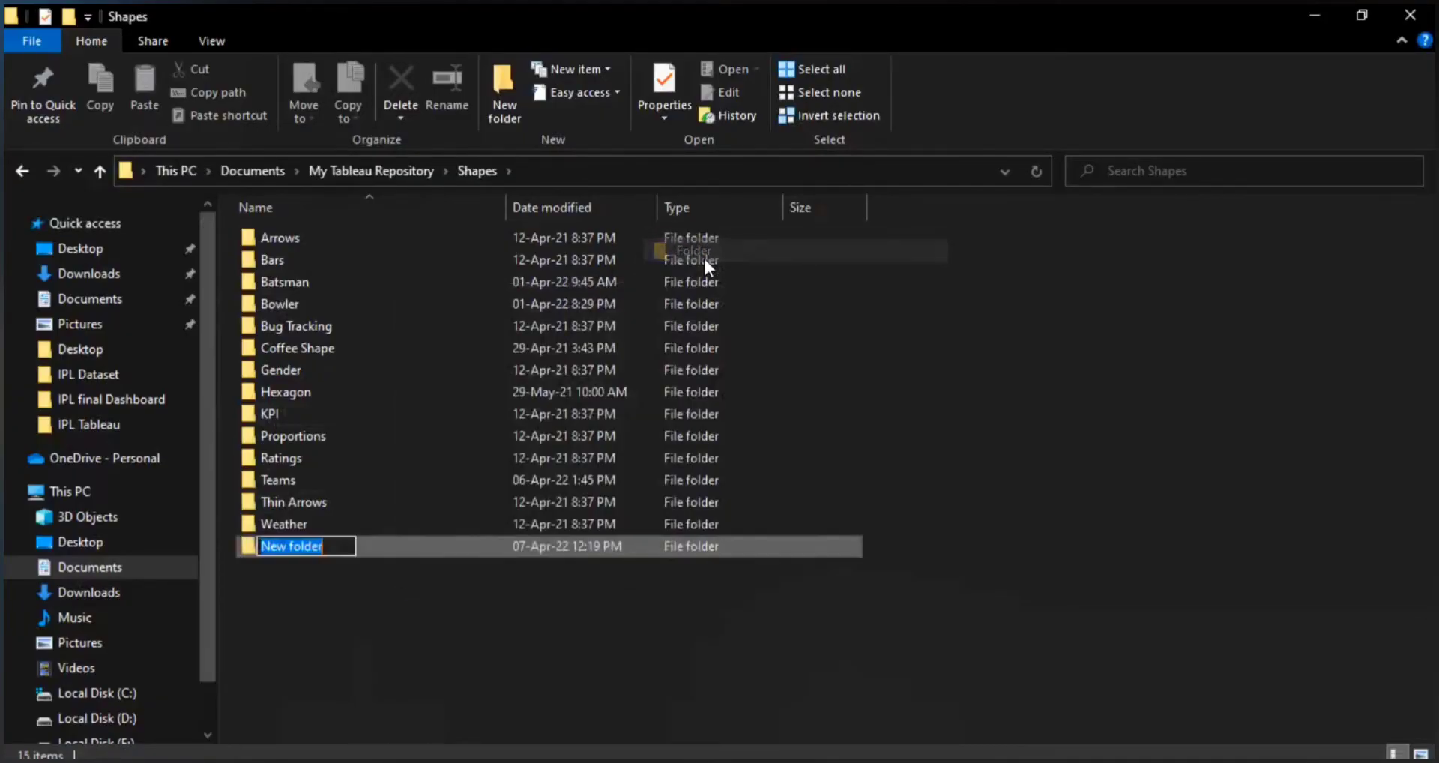
click(303, 625)
click(297, 433)
key(Delete)
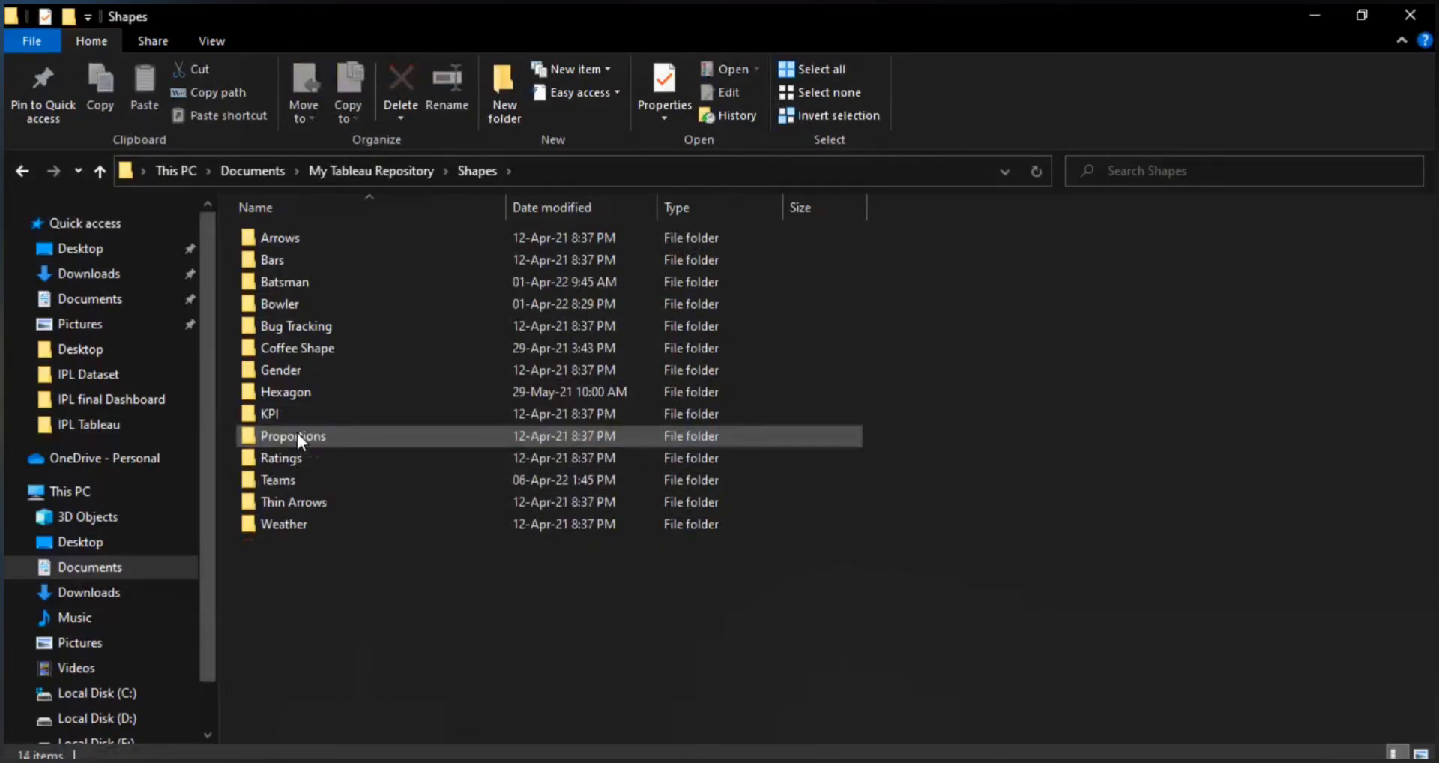
- Select the Teams folder inside the Shapes folder
click(276, 479)
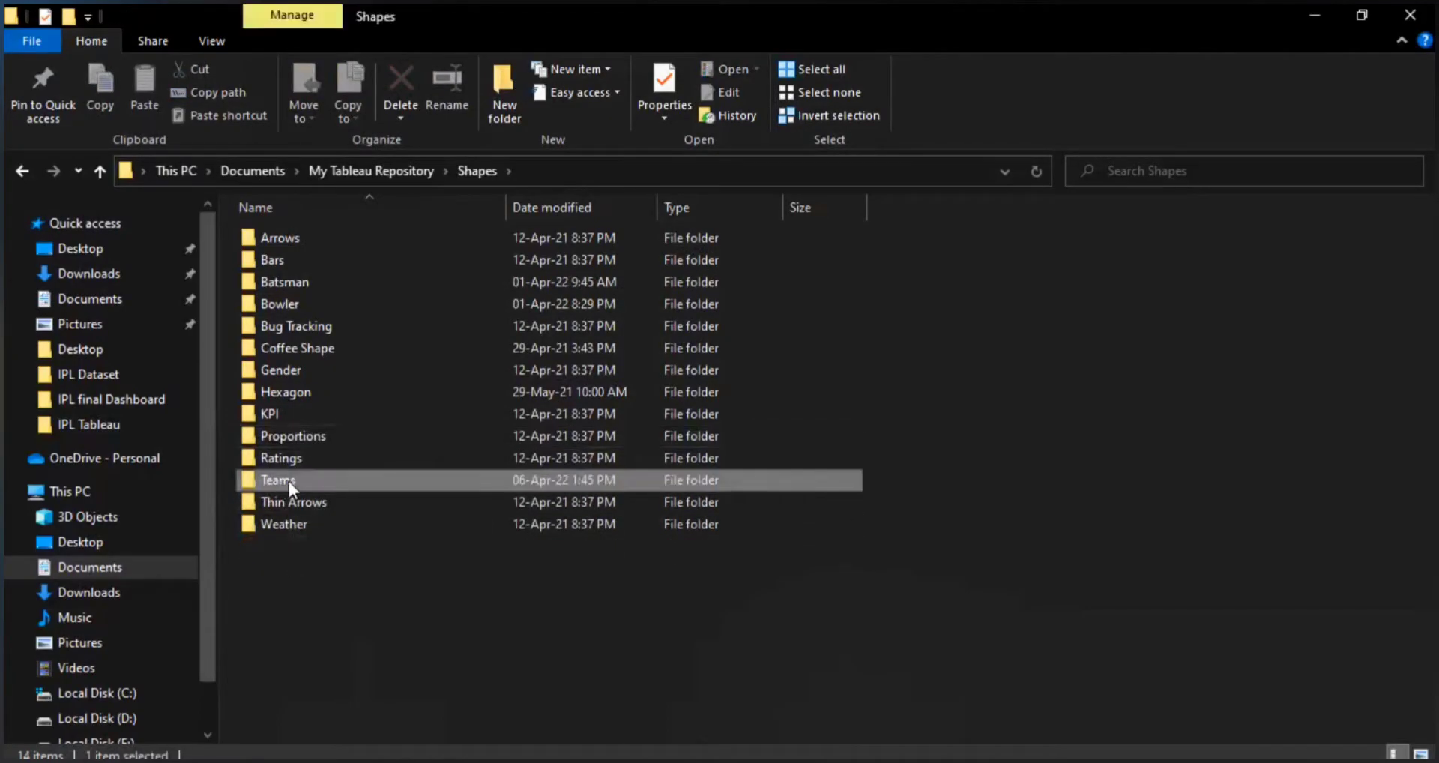
- Examine the team logo images in the Teams shapes folder and return to the My Tableau Repository folder
double_click(294, 482)
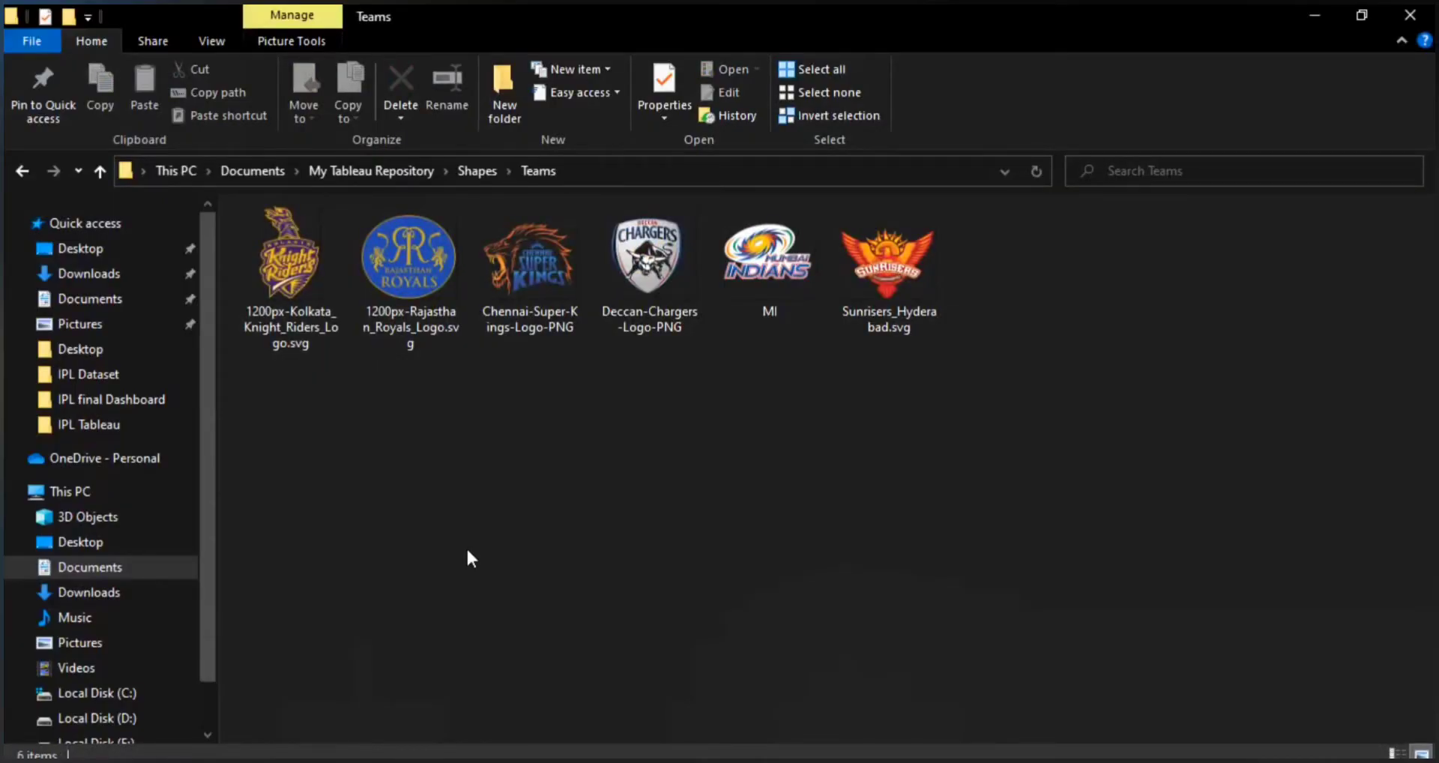
drag(292, 373, 968, 303)
drag(956, 271, 956, 271)
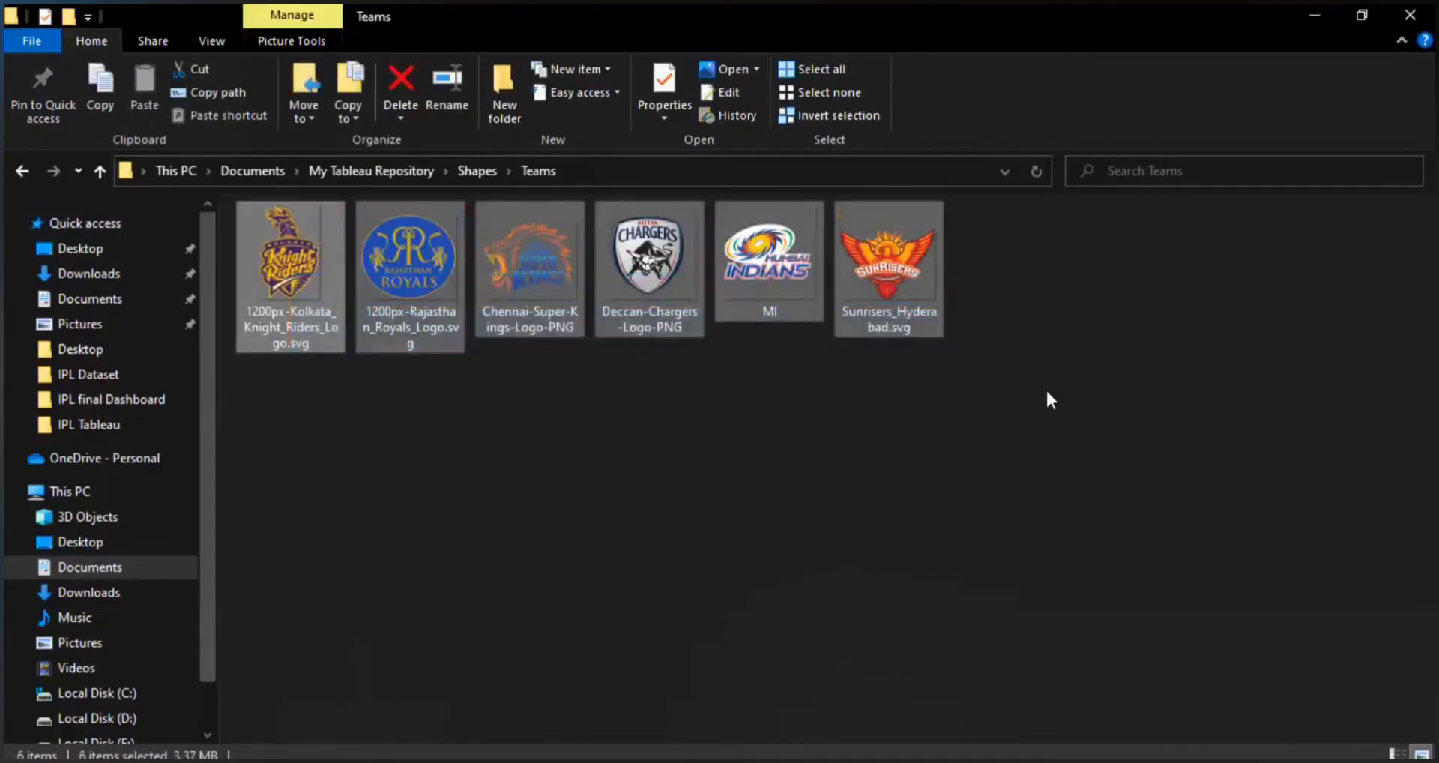
click(1026, 367)
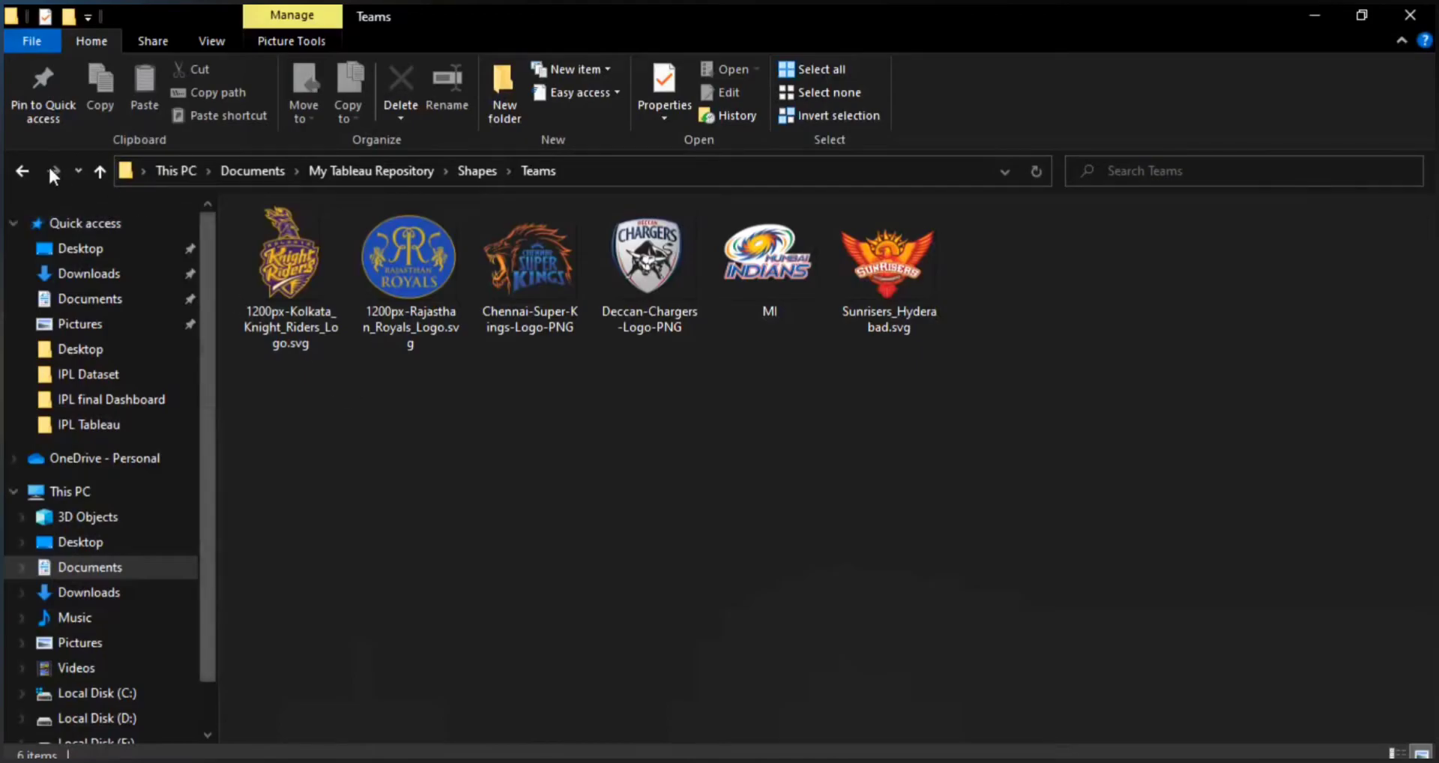
click(26, 174)
click(26, 174)
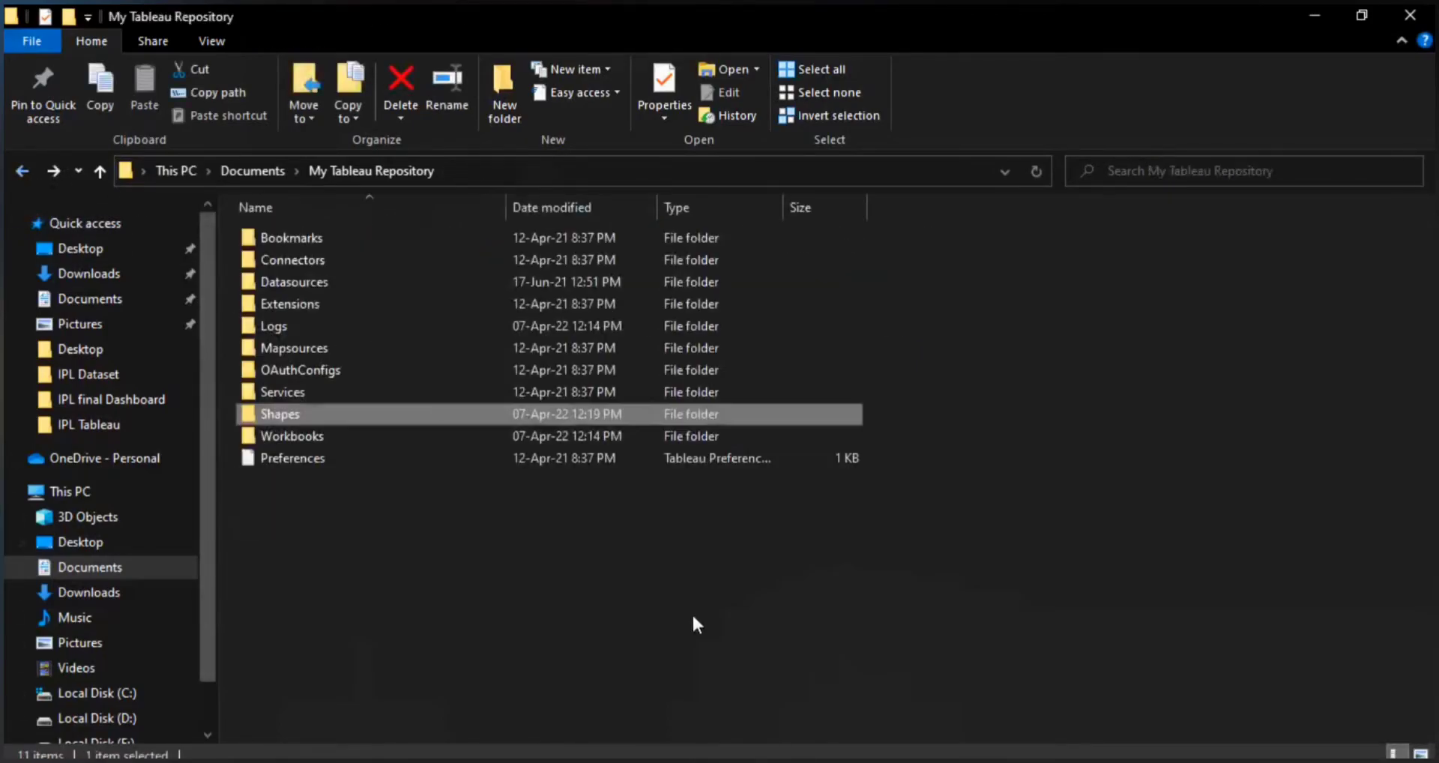
- Switch to the Book2 workbook in Tableau and reload the custom shapes while editing the Winner field's shapes
click(647, 758)
click(648, 721)
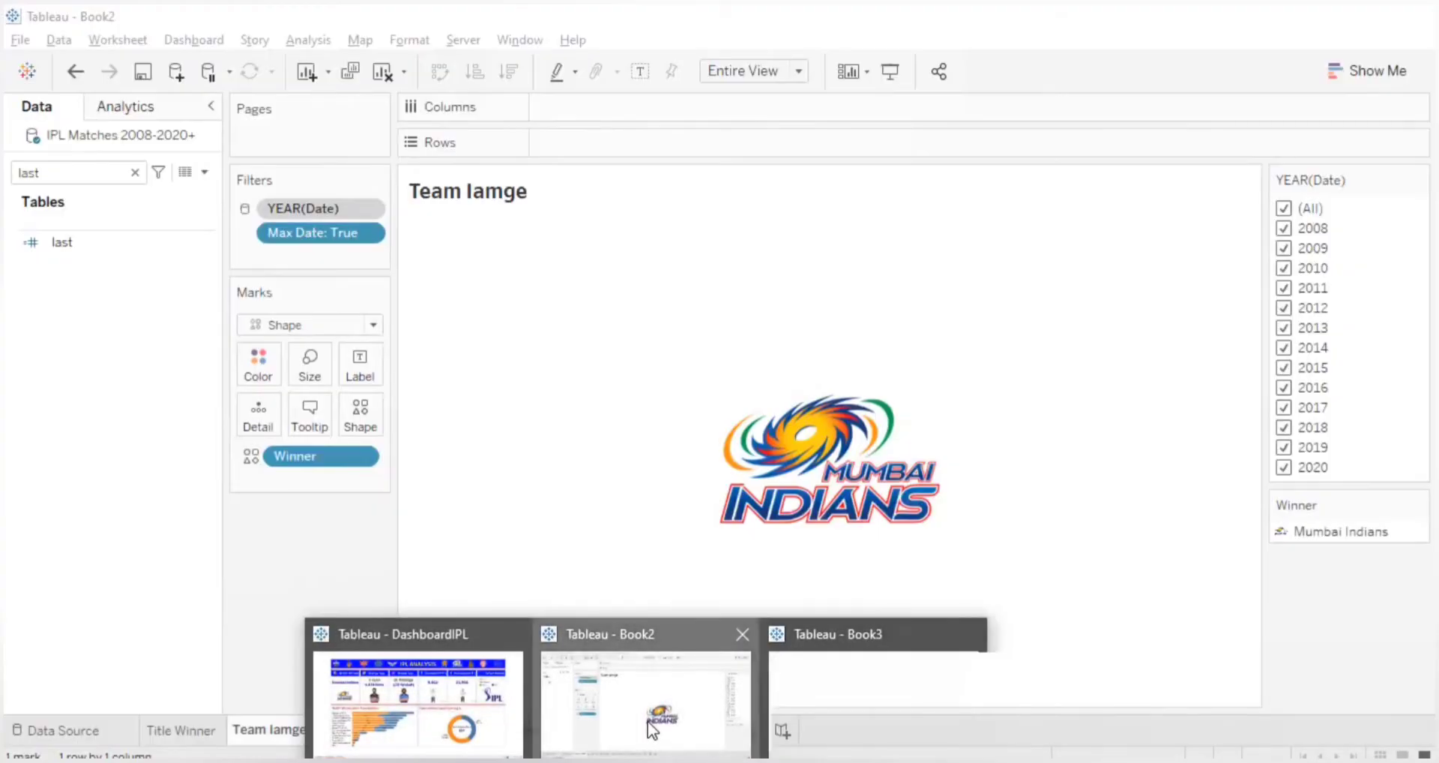
click(361, 405)
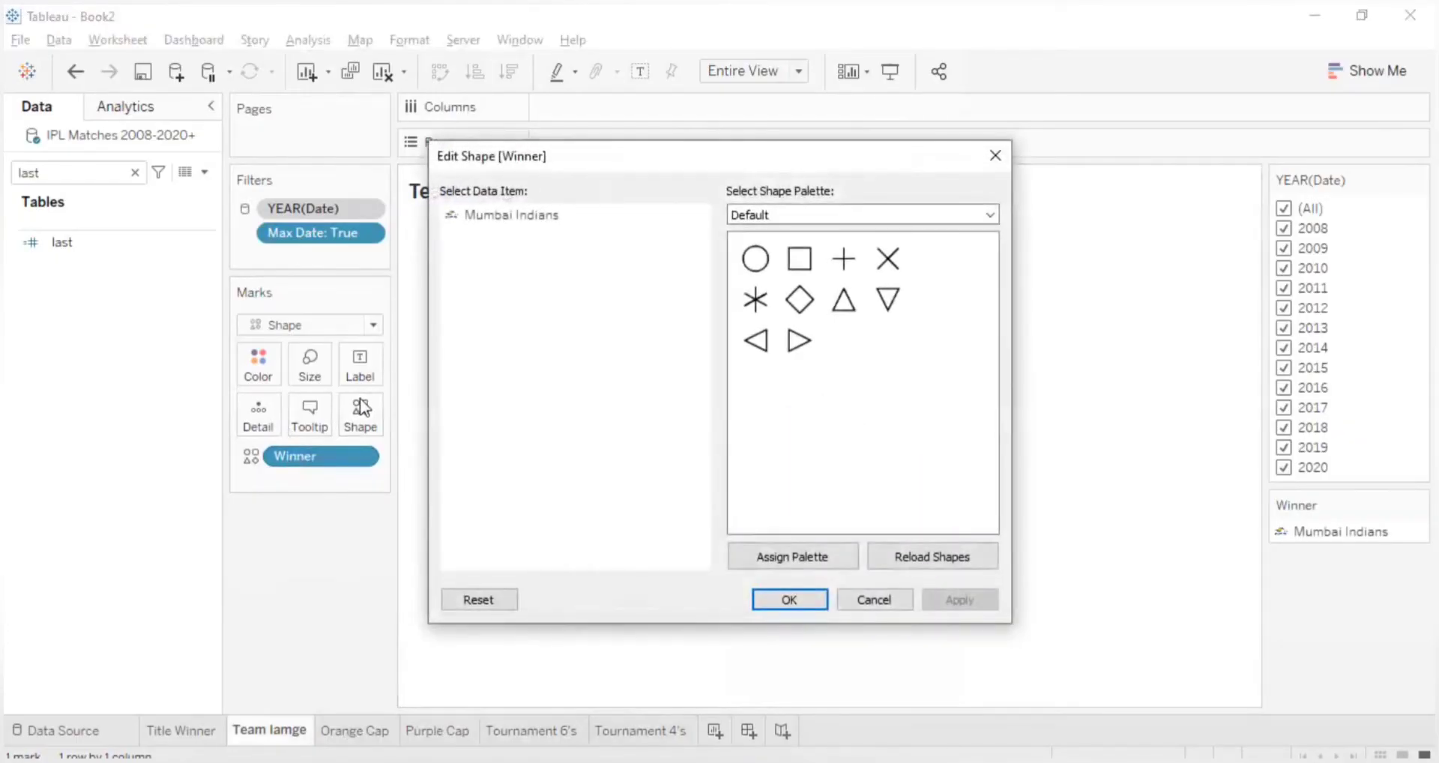
click(952, 561)
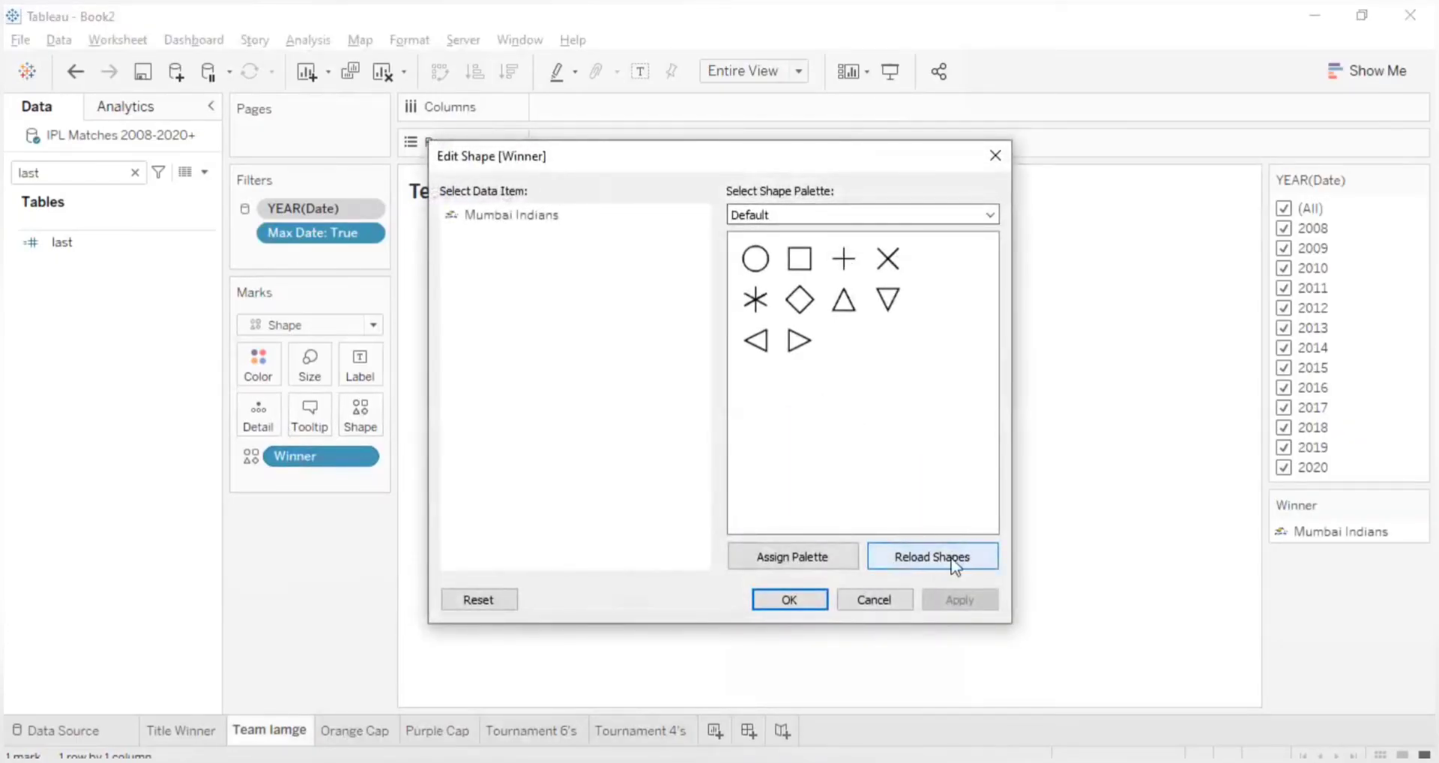
click(781, 219)
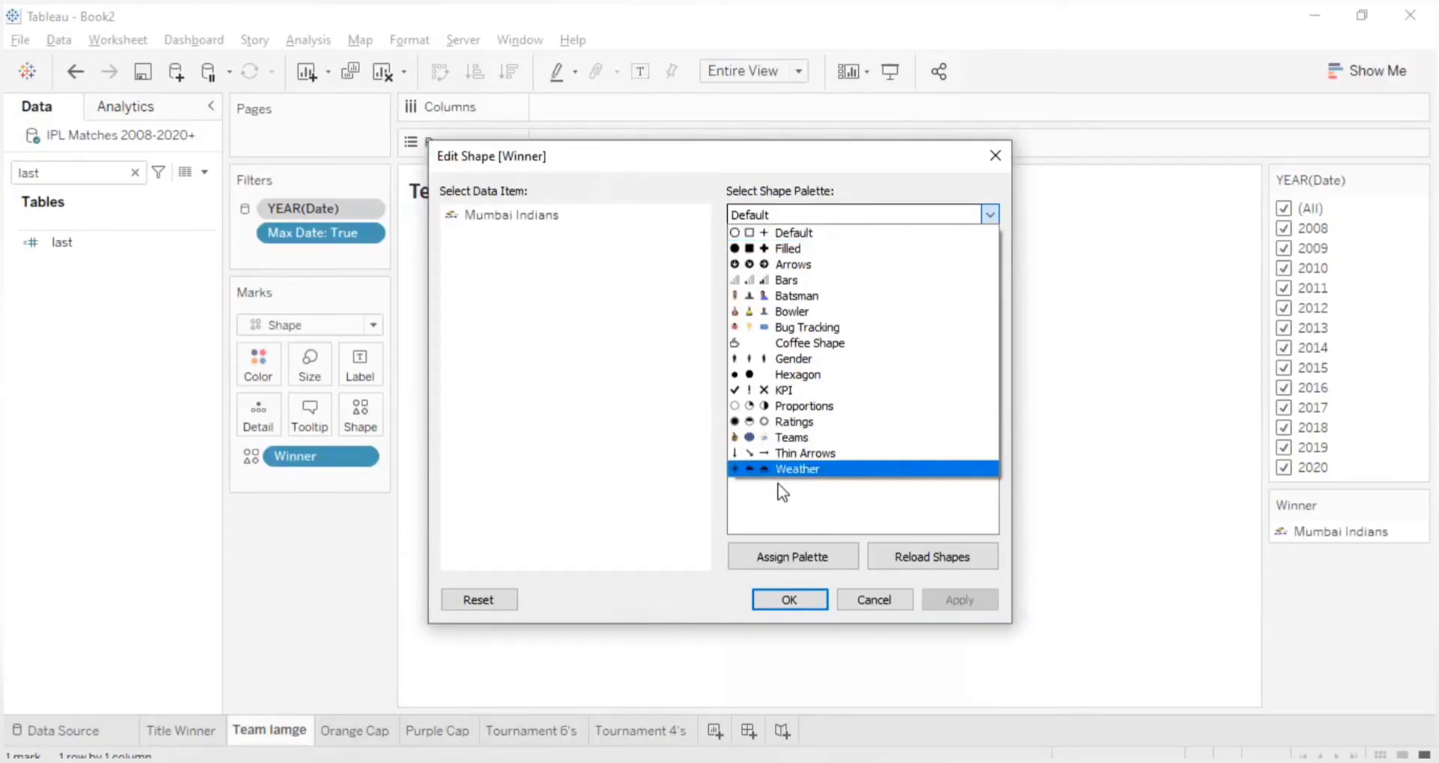
click(787, 233)
click(940, 558)
click(797, 217)
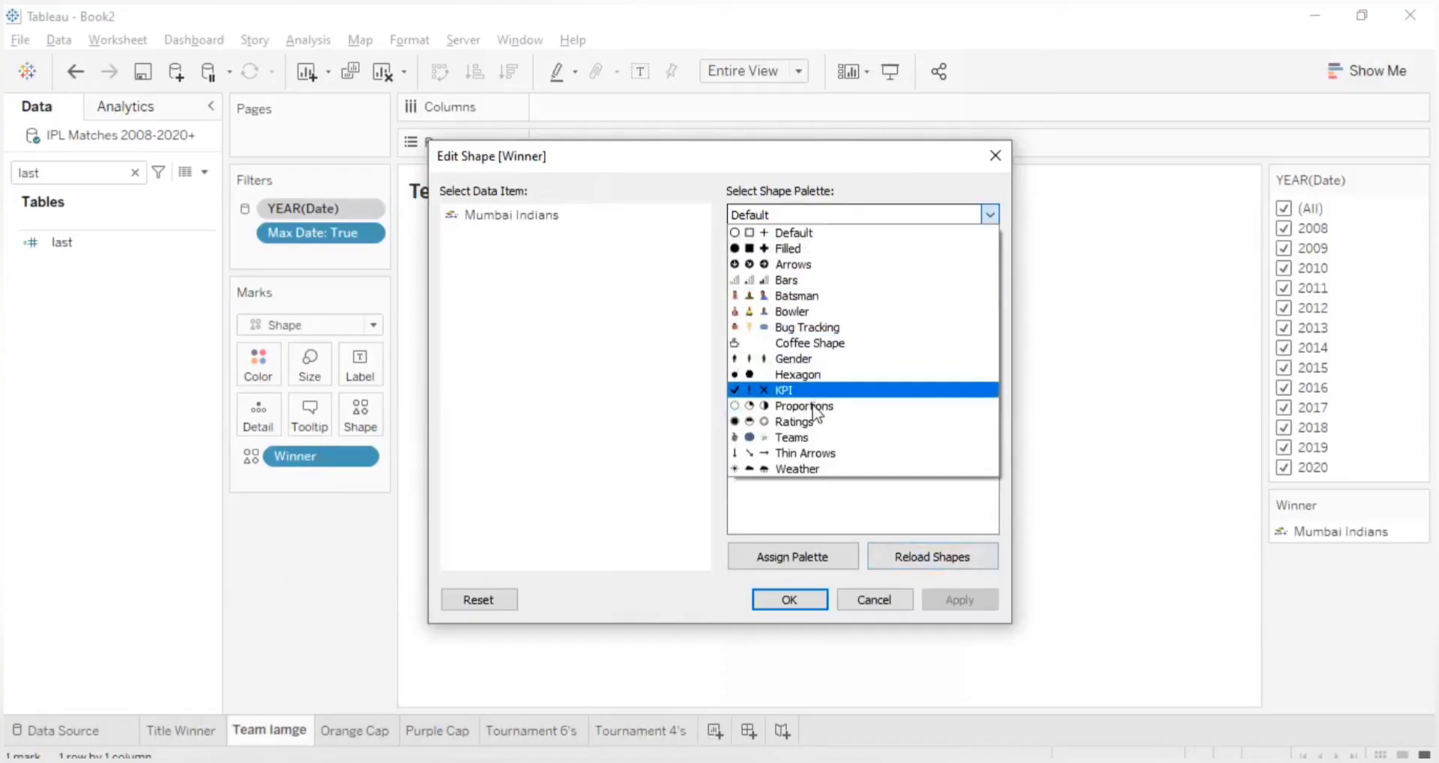
click(799, 515)
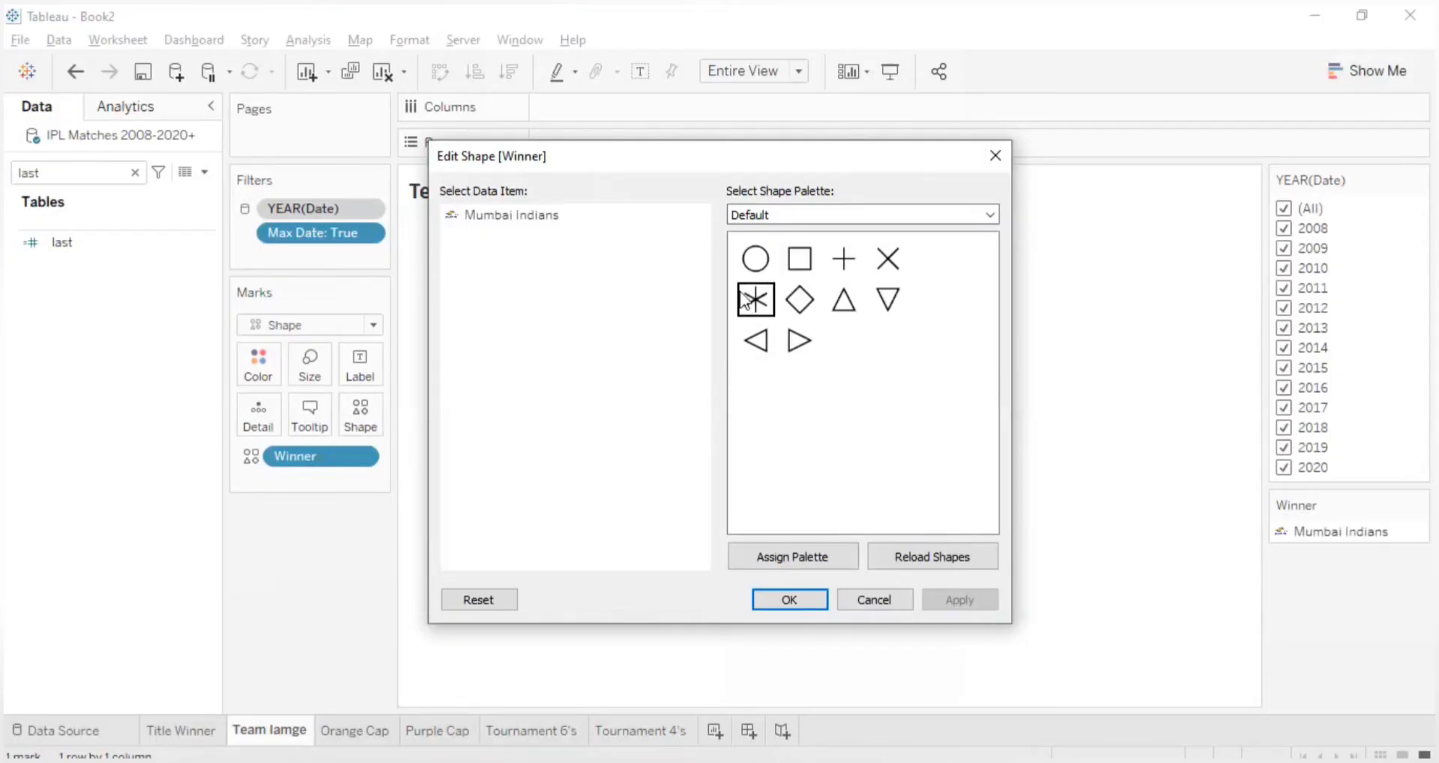
- Assign the Mumbai Indians logo from the Teams shape palette to the Mumbai Indians data item
click(771, 214)
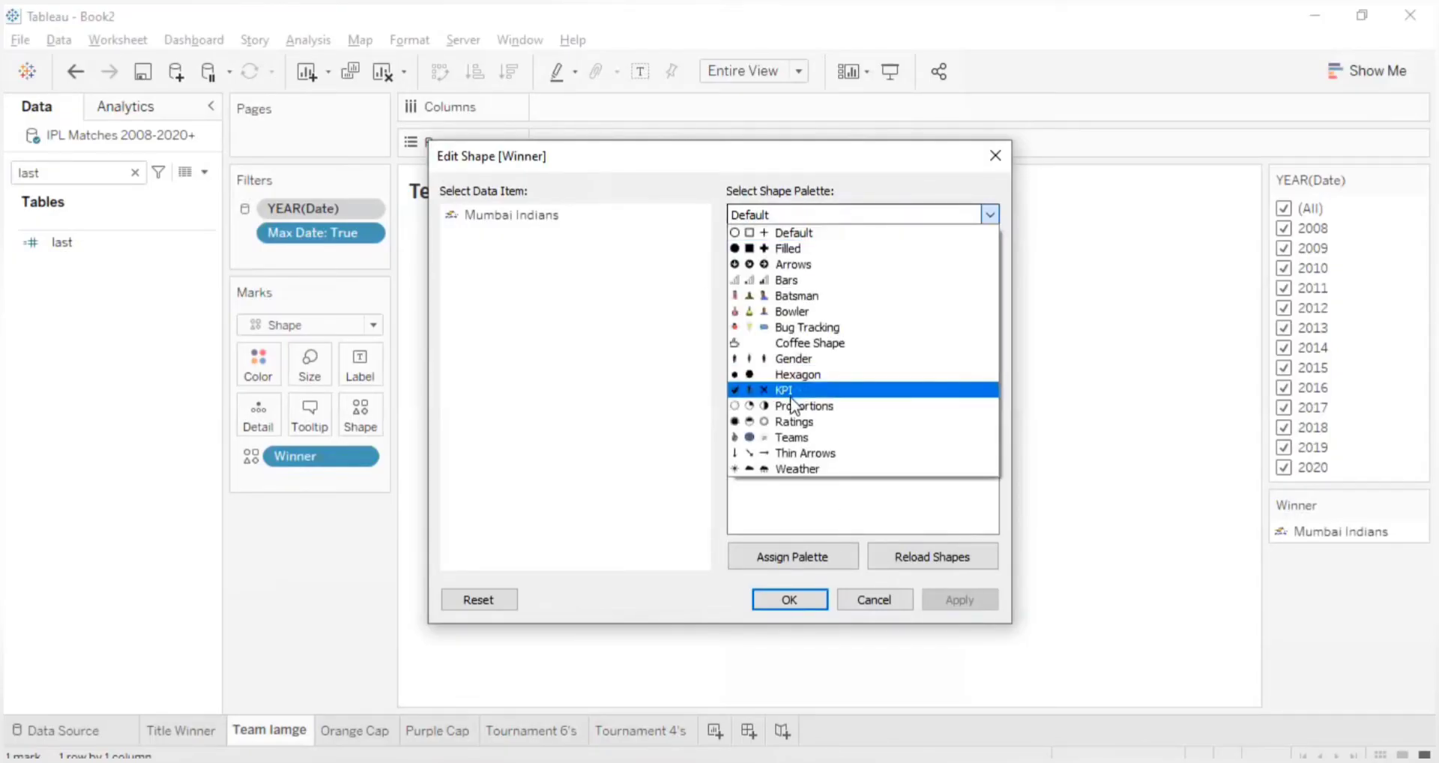
click(791, 437)
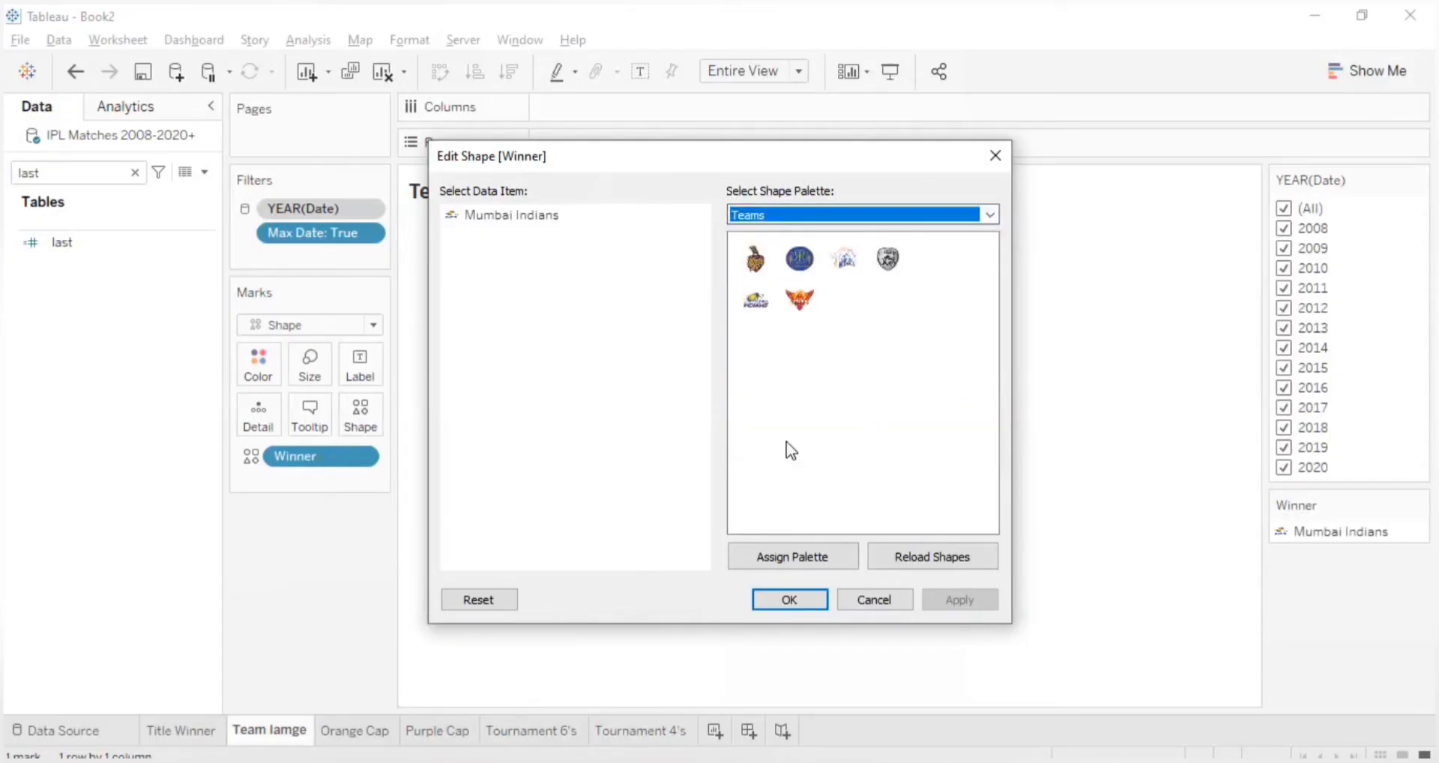
click(476, 217)
click(751, 311)
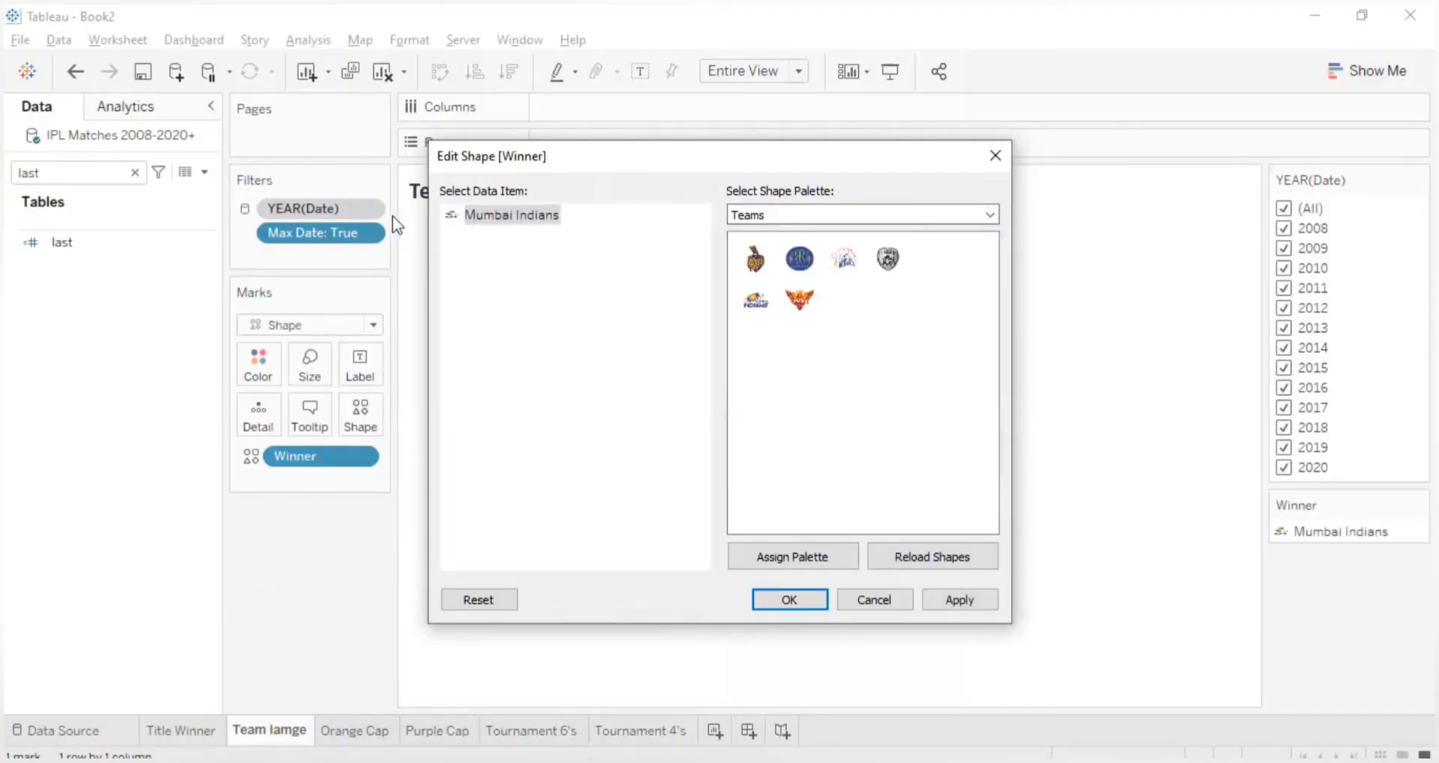
click(961, 601)
click(826, 608)
- Change the YEAR(Date) filter control to a single-value list
click(1420, 181)
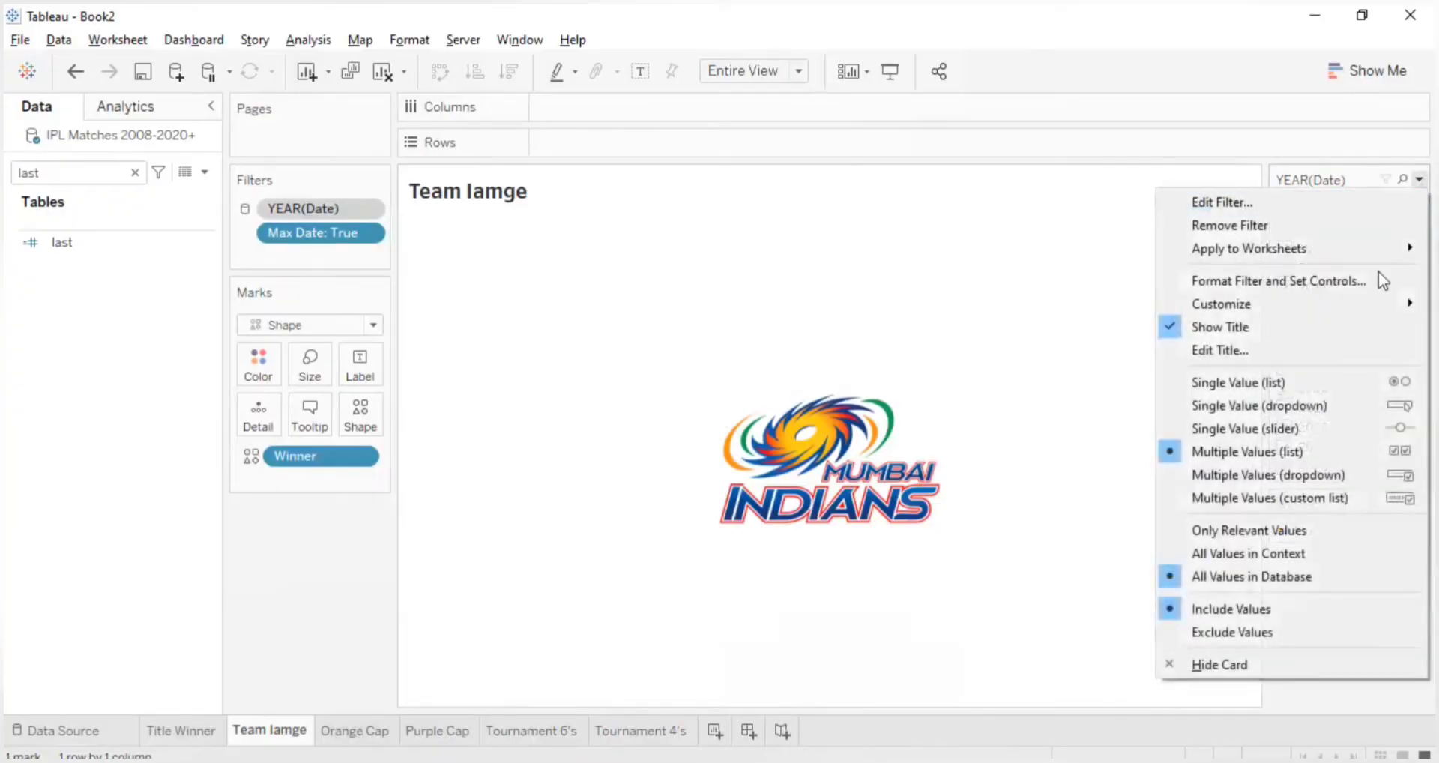
click(1301, 408)
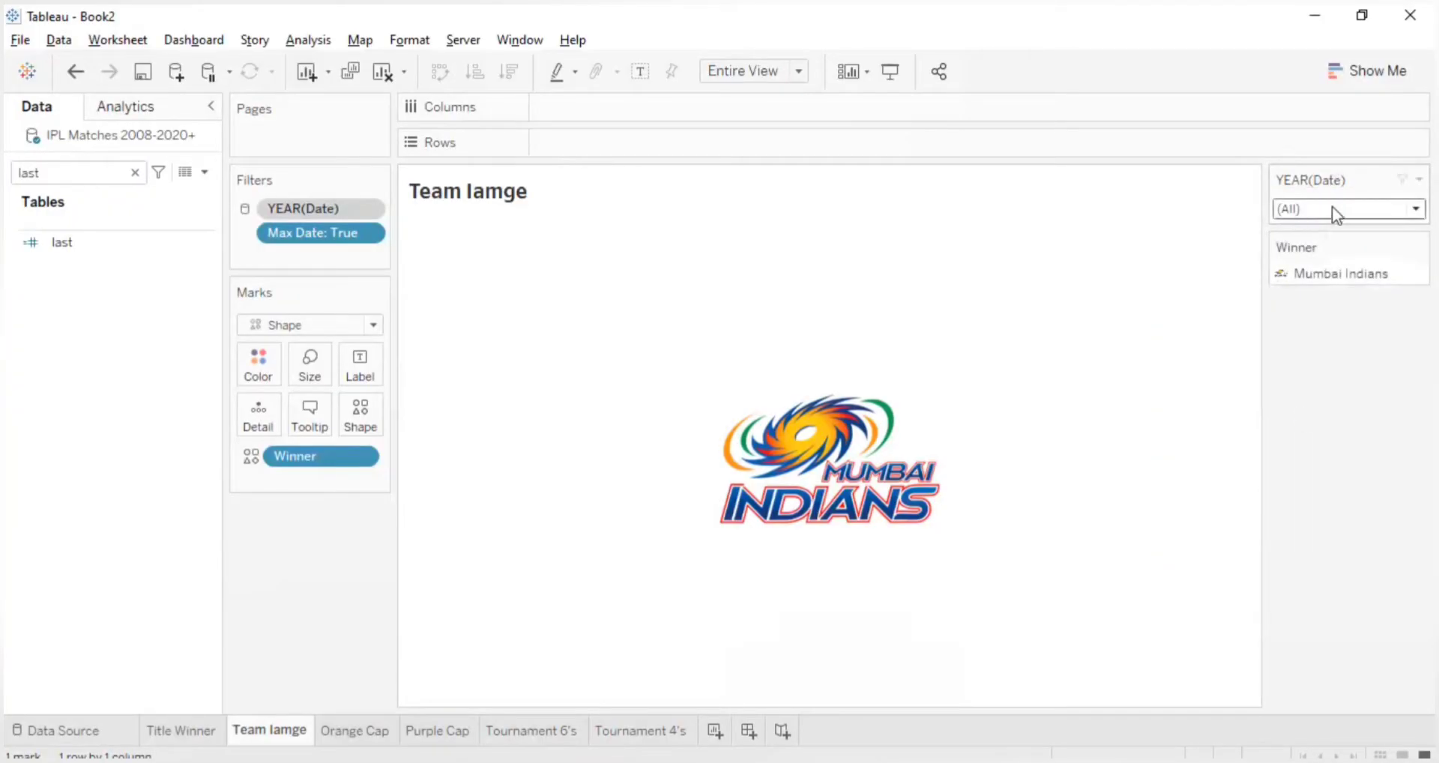
click(1419, 180)
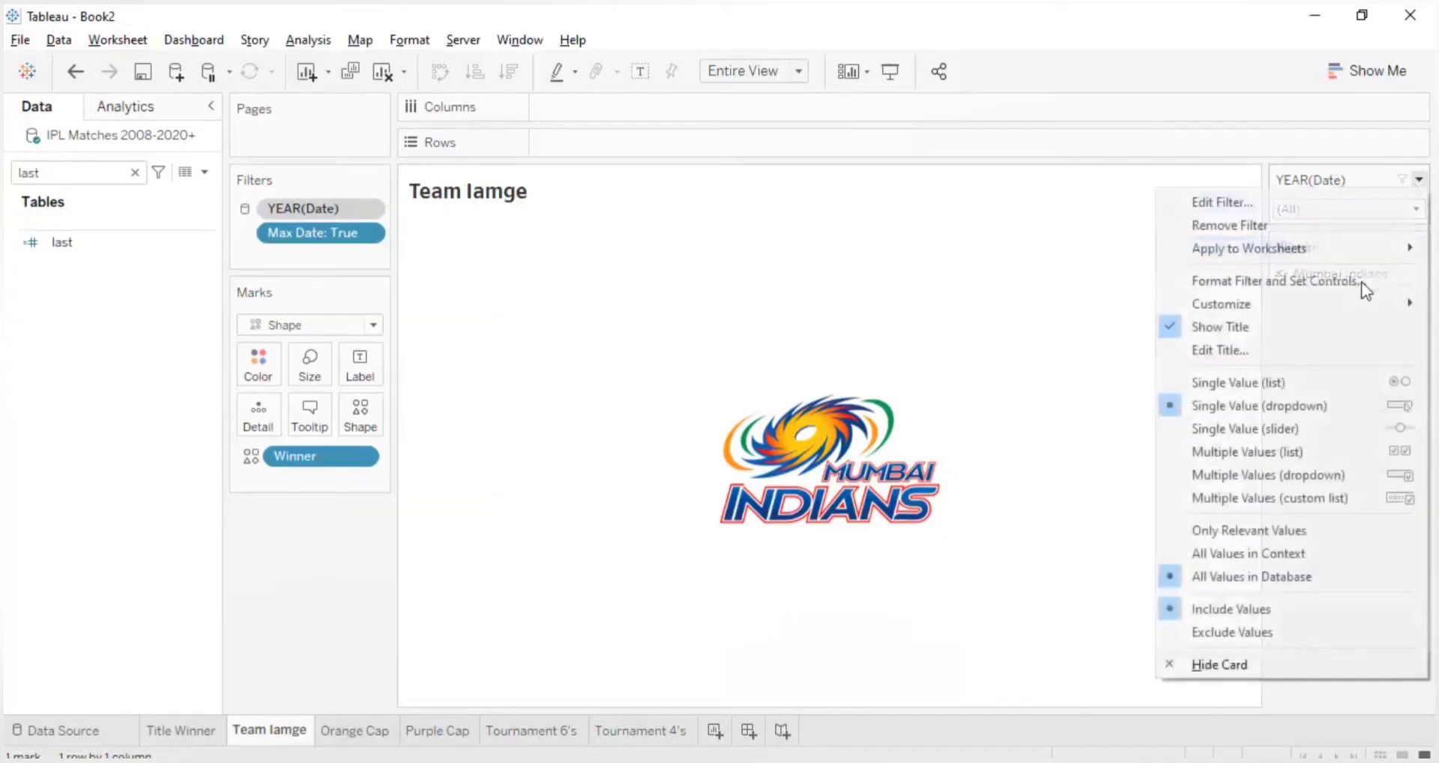
click(1244, 384)
- Filter the view to 2008 and assign the Rajasthan Royals logo from the Teams palette to that winner
click(1282, 229)
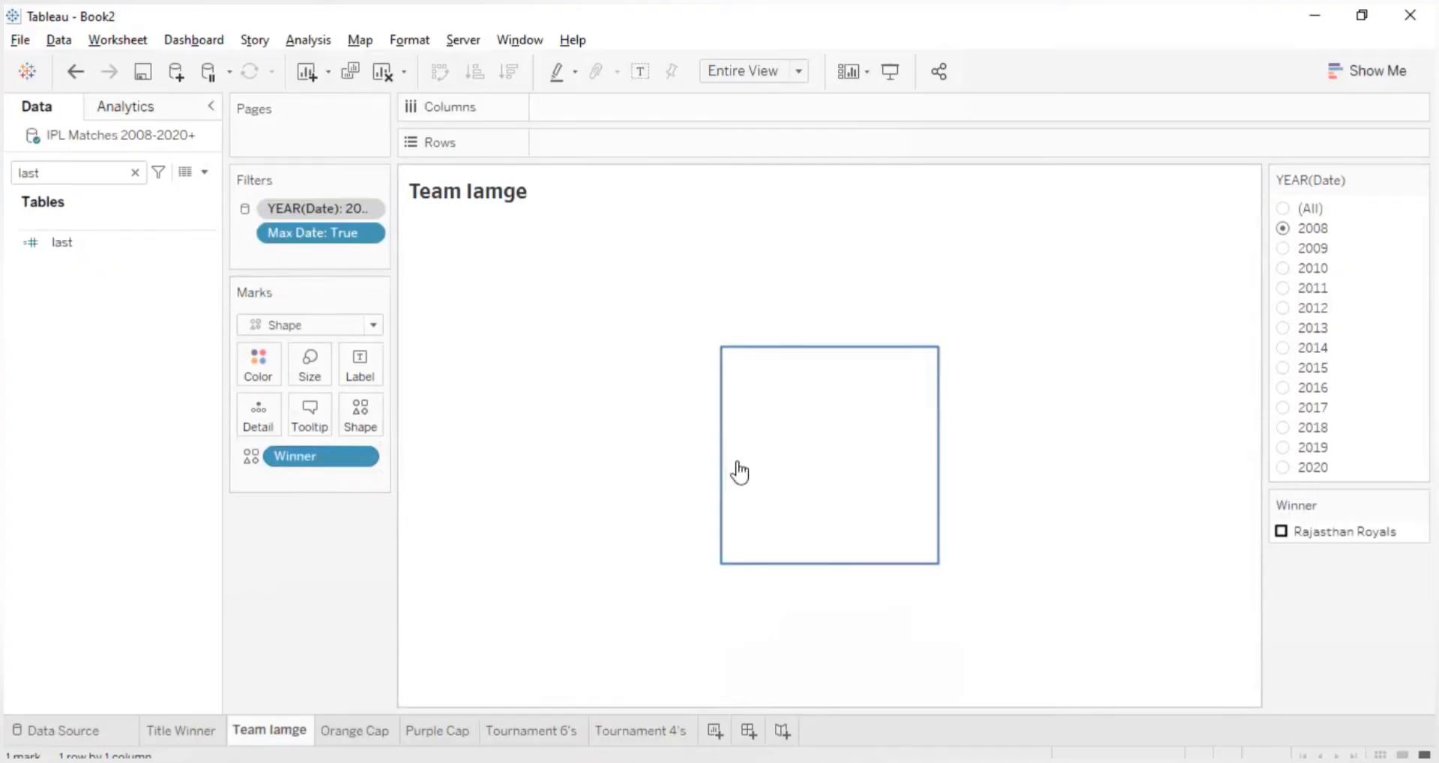
mouse_move(783, 472)
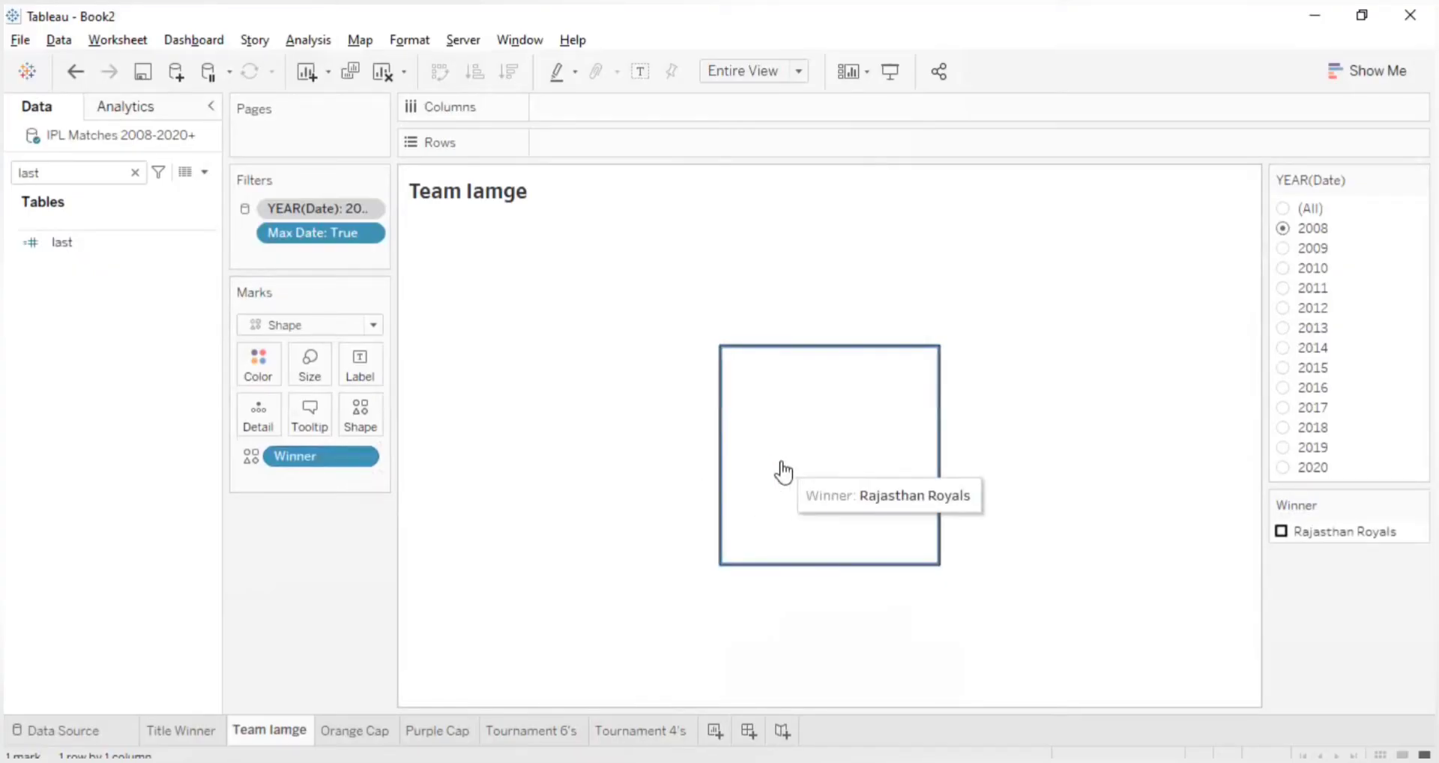
click(349, 425)
click(763, 215)
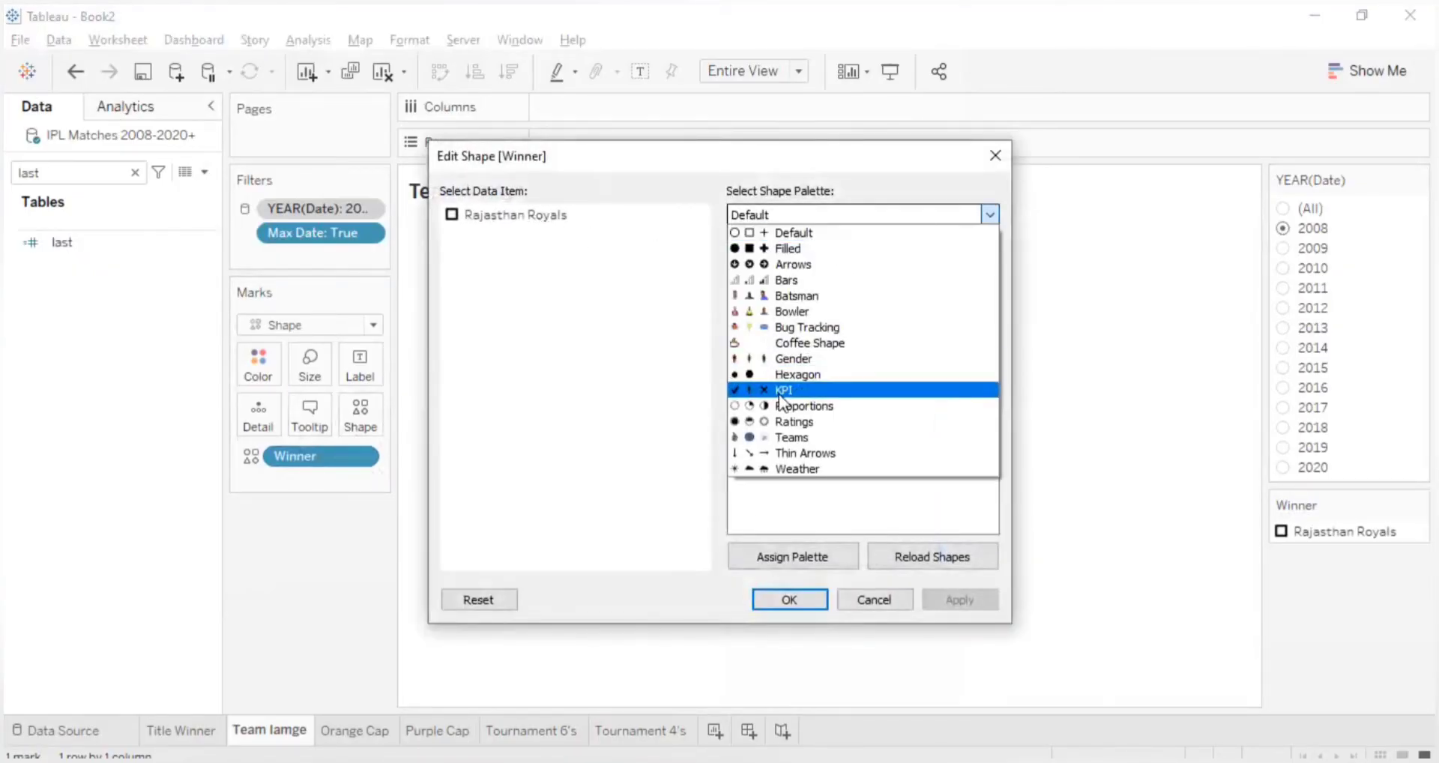
click(792, 433)
click(537, 214)
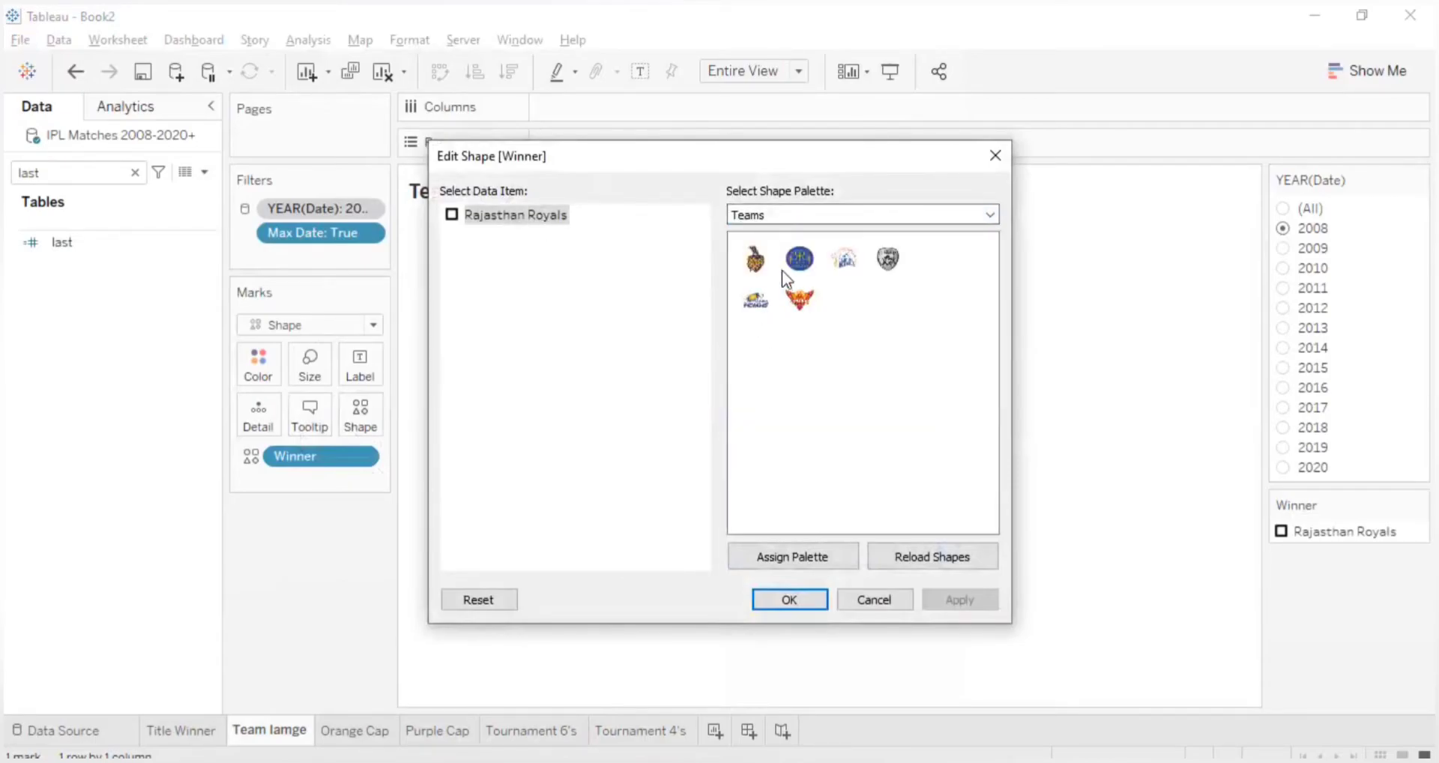
click(798, 258)
click(935, 604)
click(817, 596)
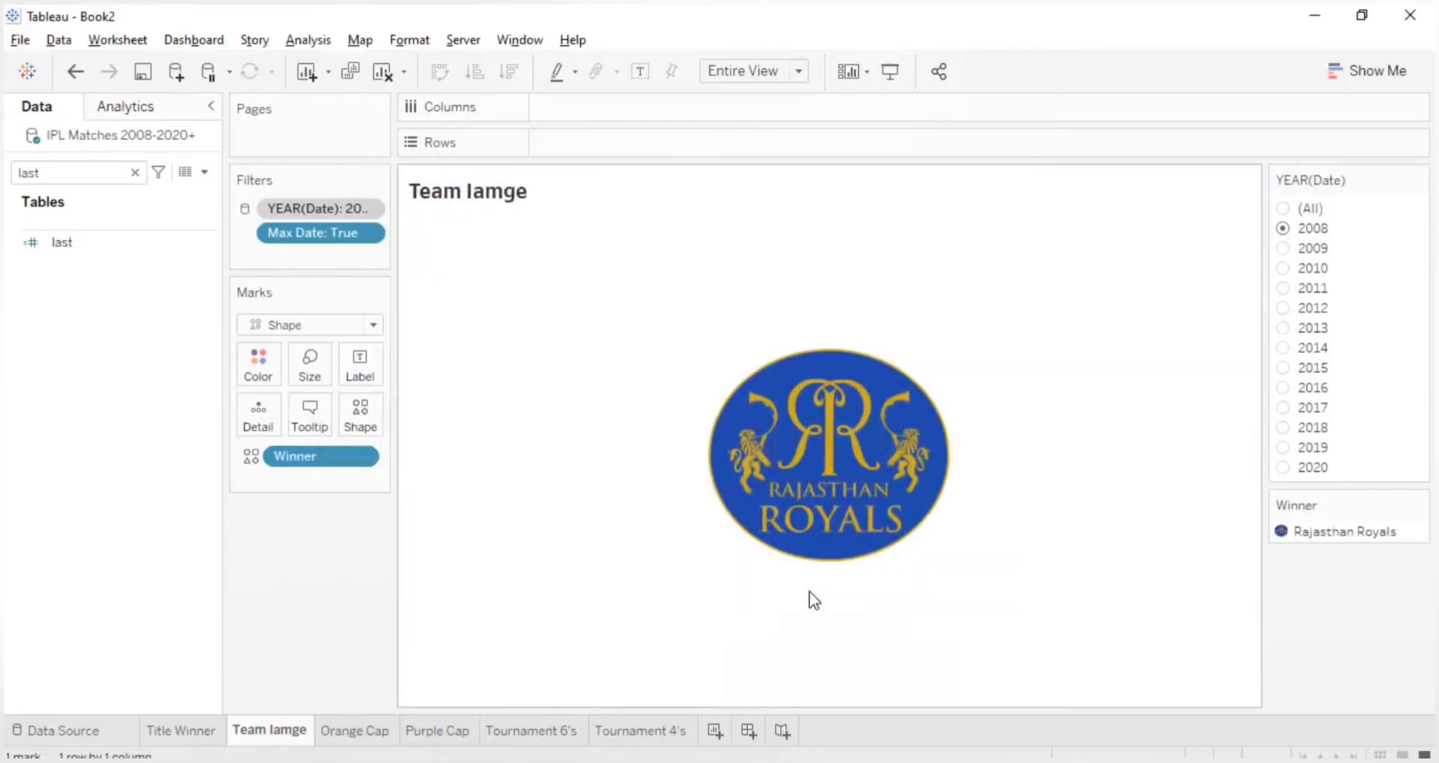
- Filter the view to 2009 and assign the Deccan Chargers logo from the Teams palette to that winner
click(1283, 248)
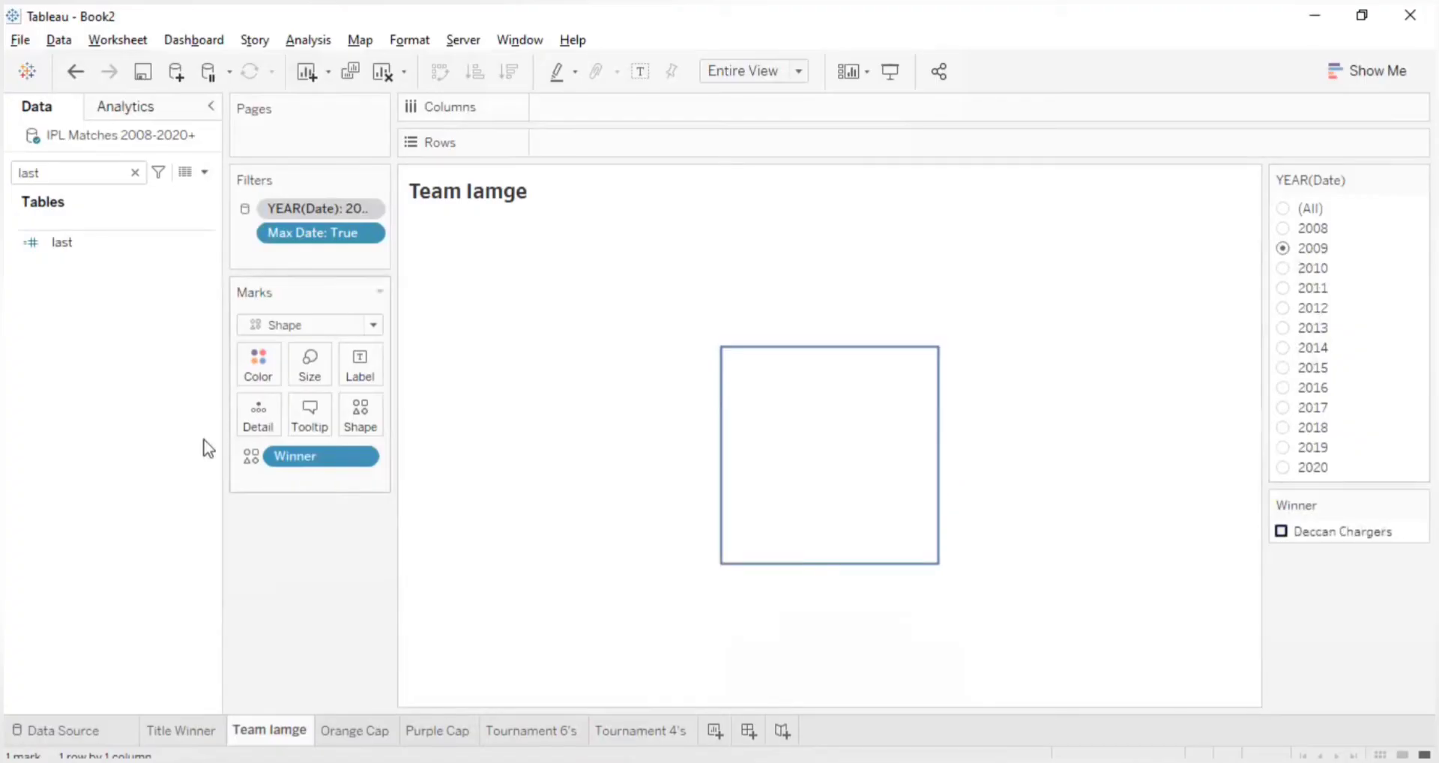
click(361, 423)
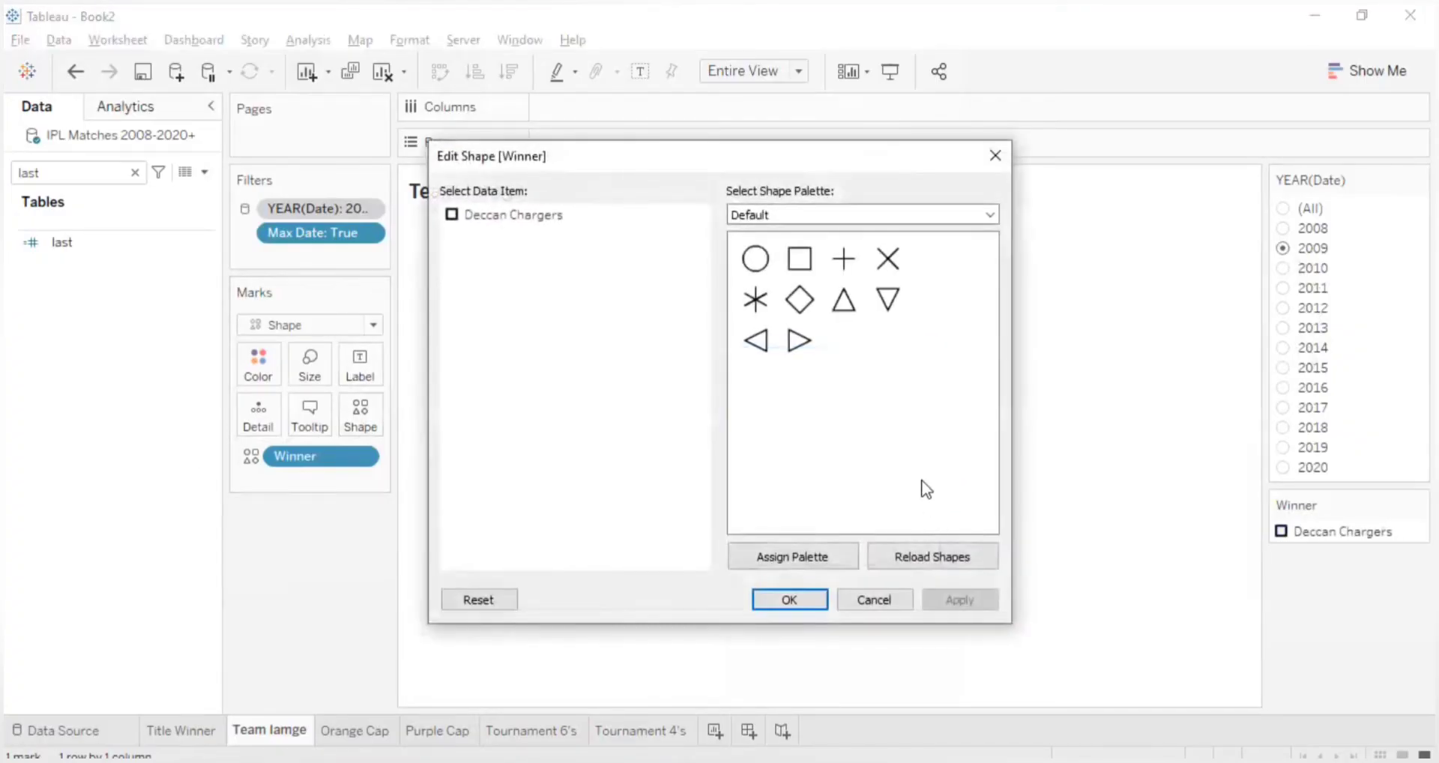
click(995, 155)
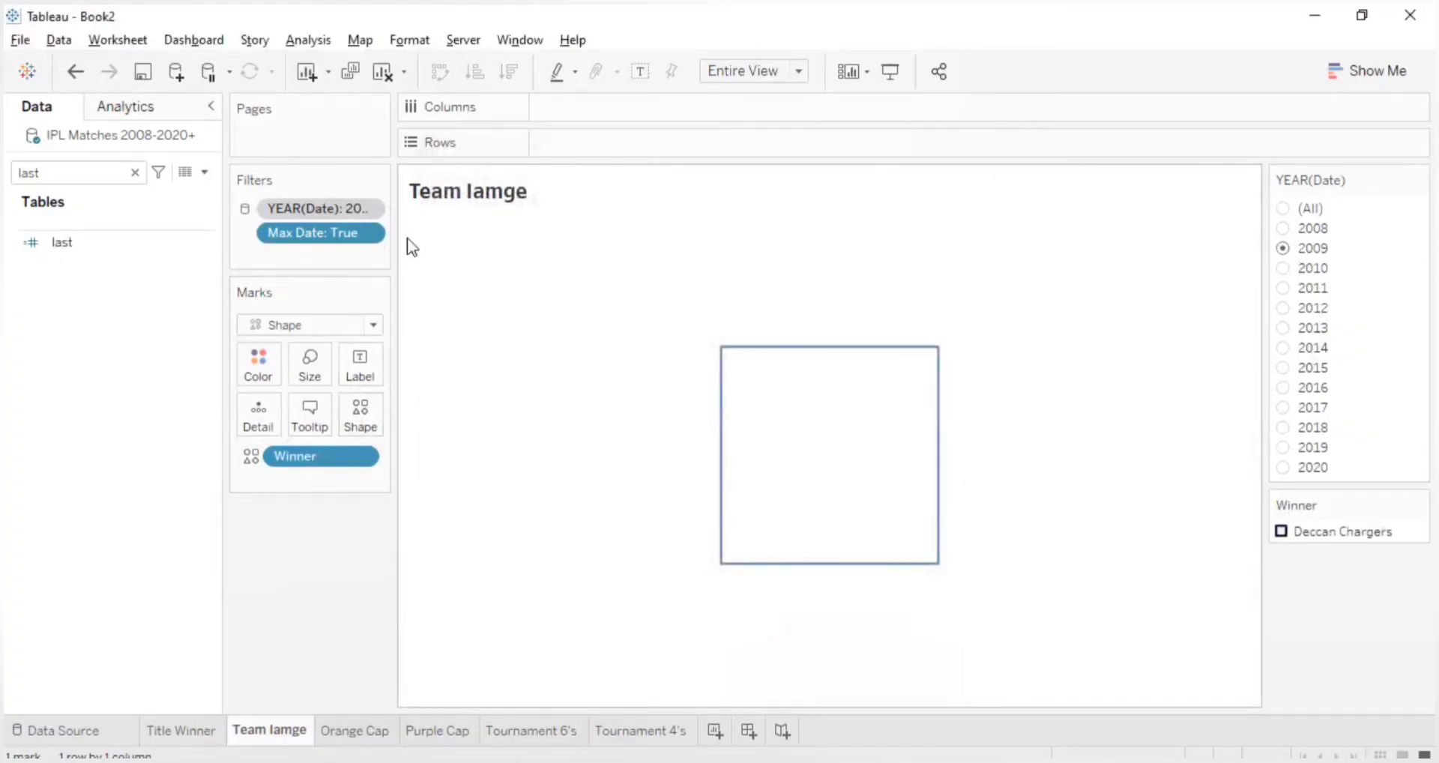
click(358, 429)
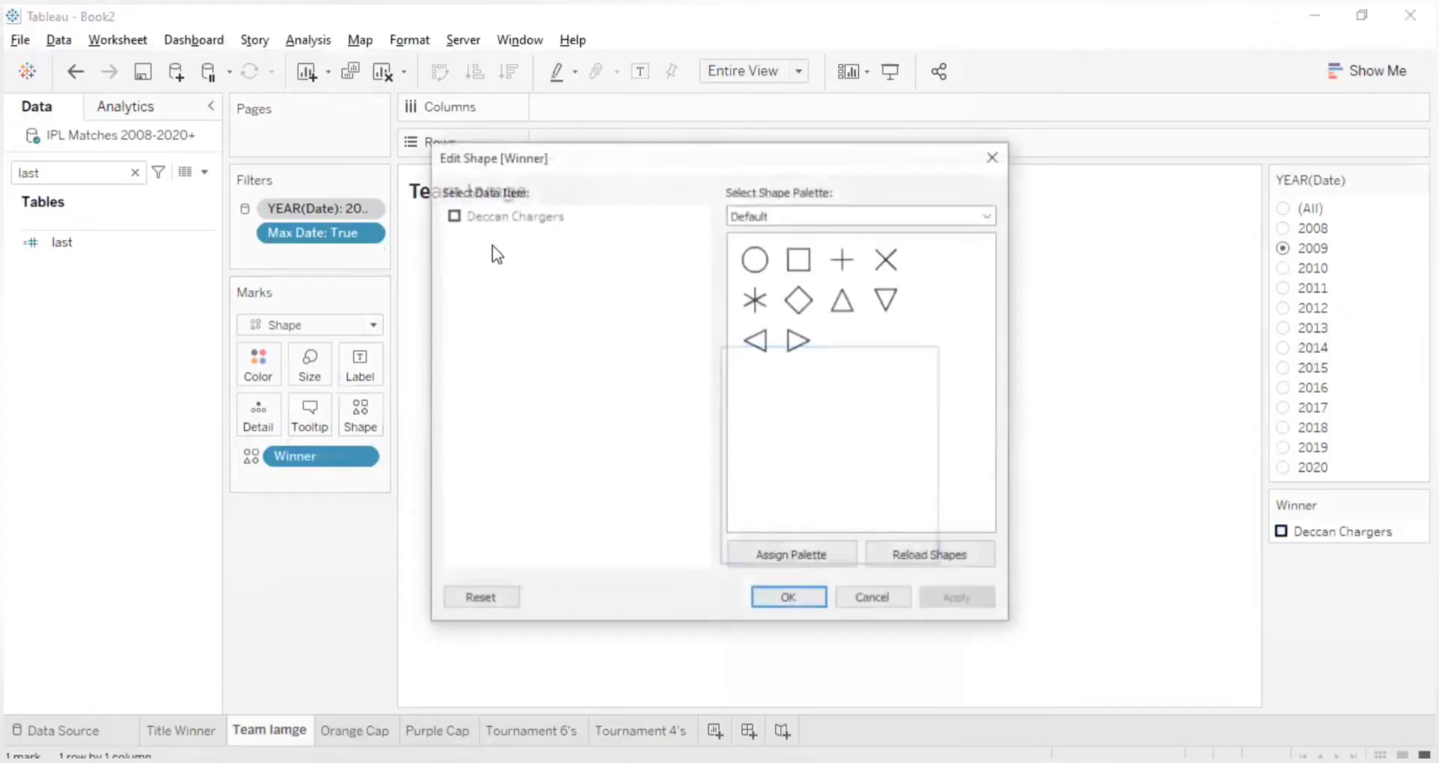
click(758, 213)
click(776, 434)
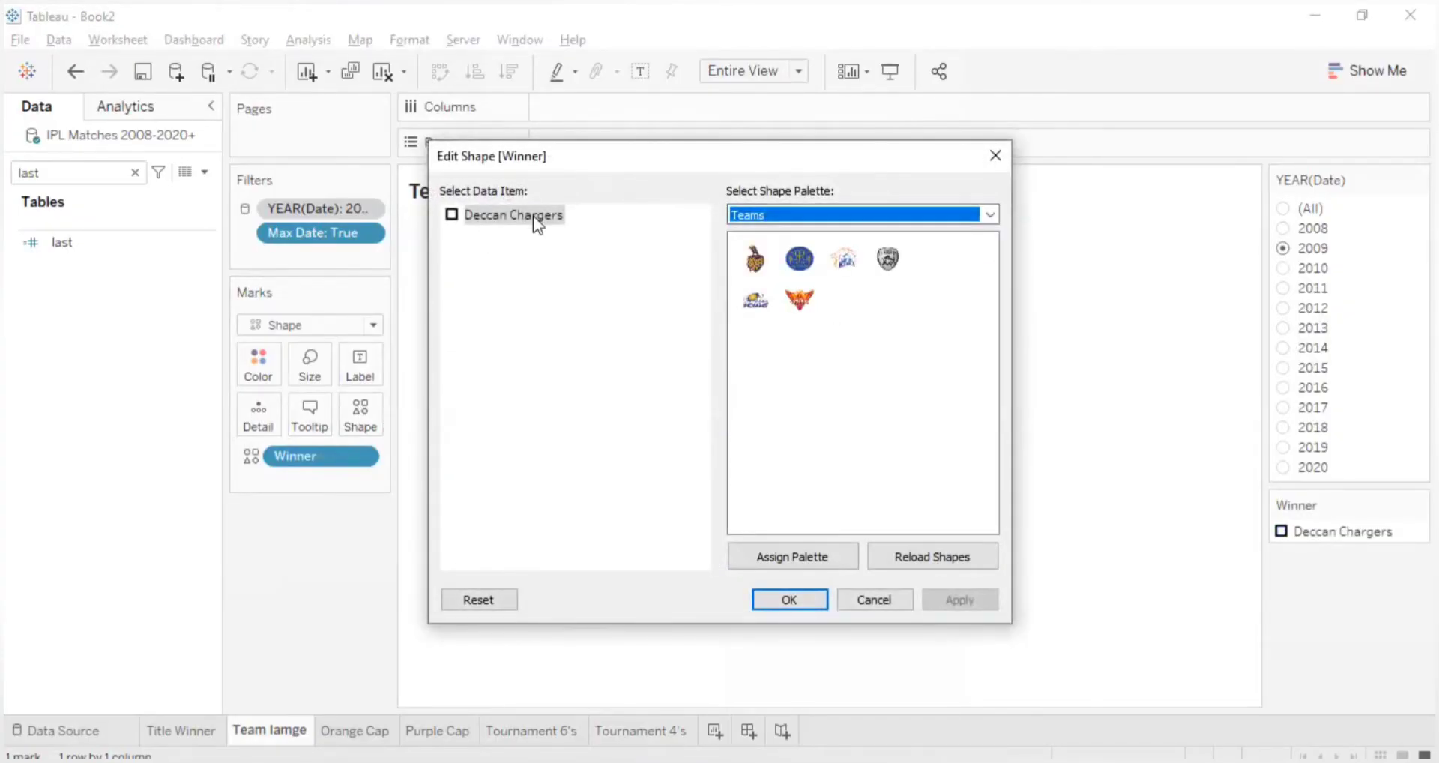
click(887, 262)
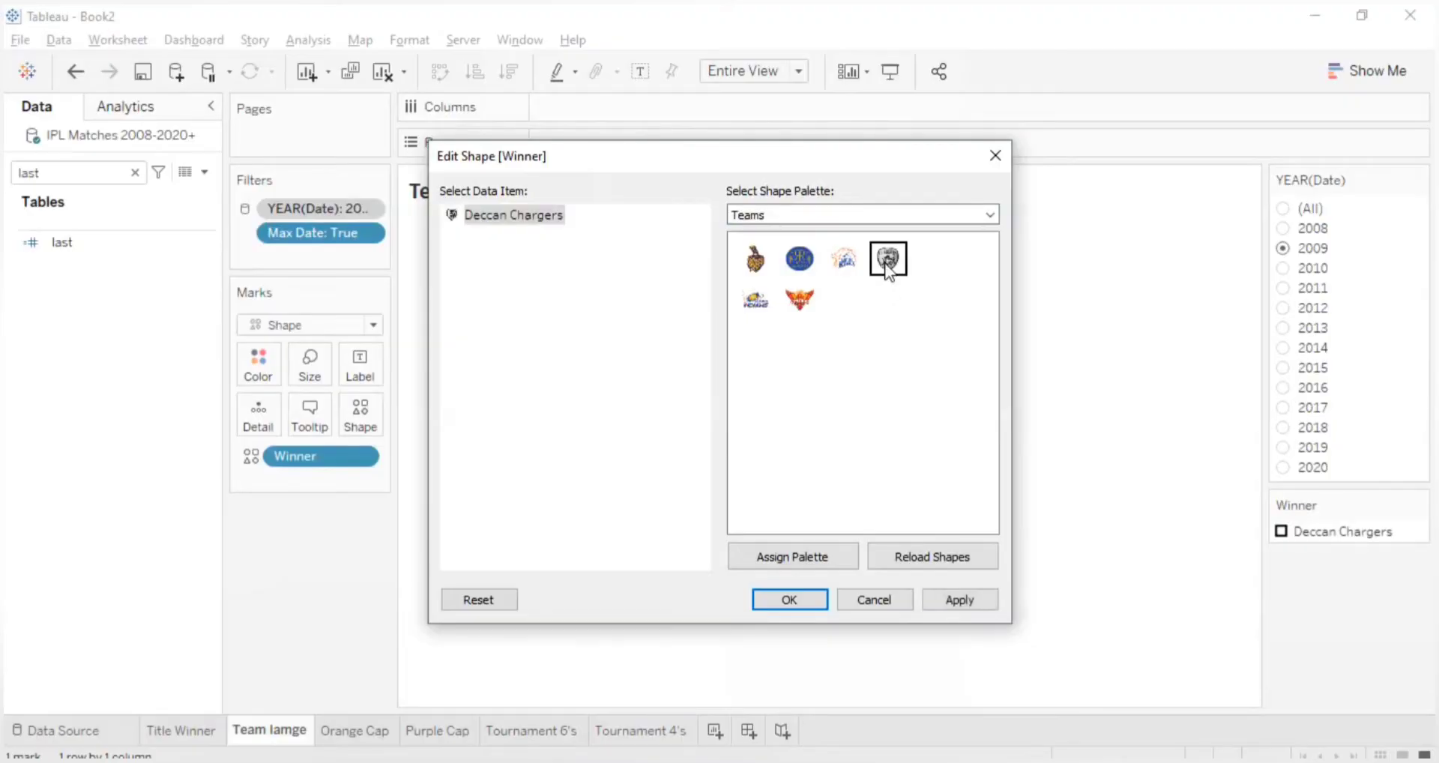
click(929, 592)
click(769, 595)
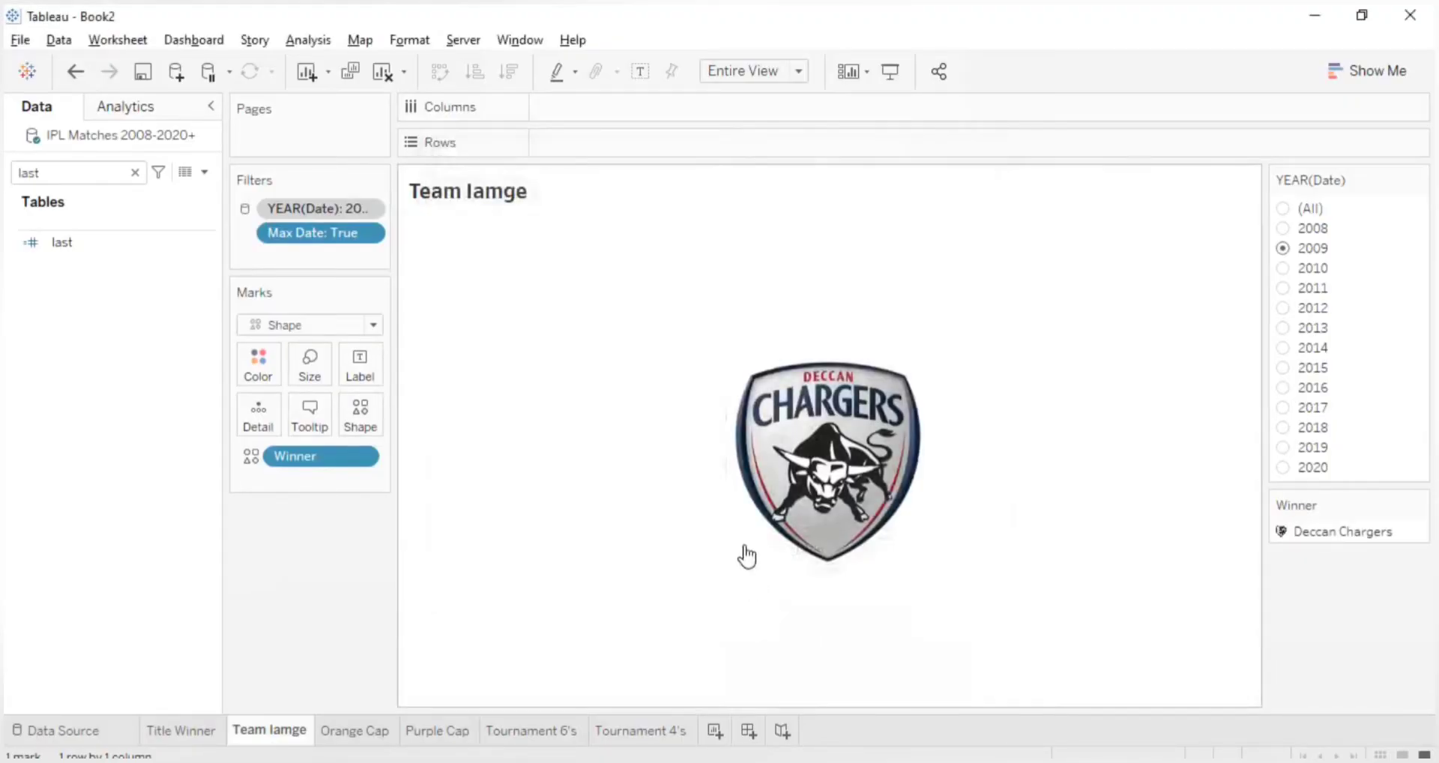
- Filter the view to 2010 and assign the Chennai Super Kings logo from the Teams palette to that winner
click(1284, 270)
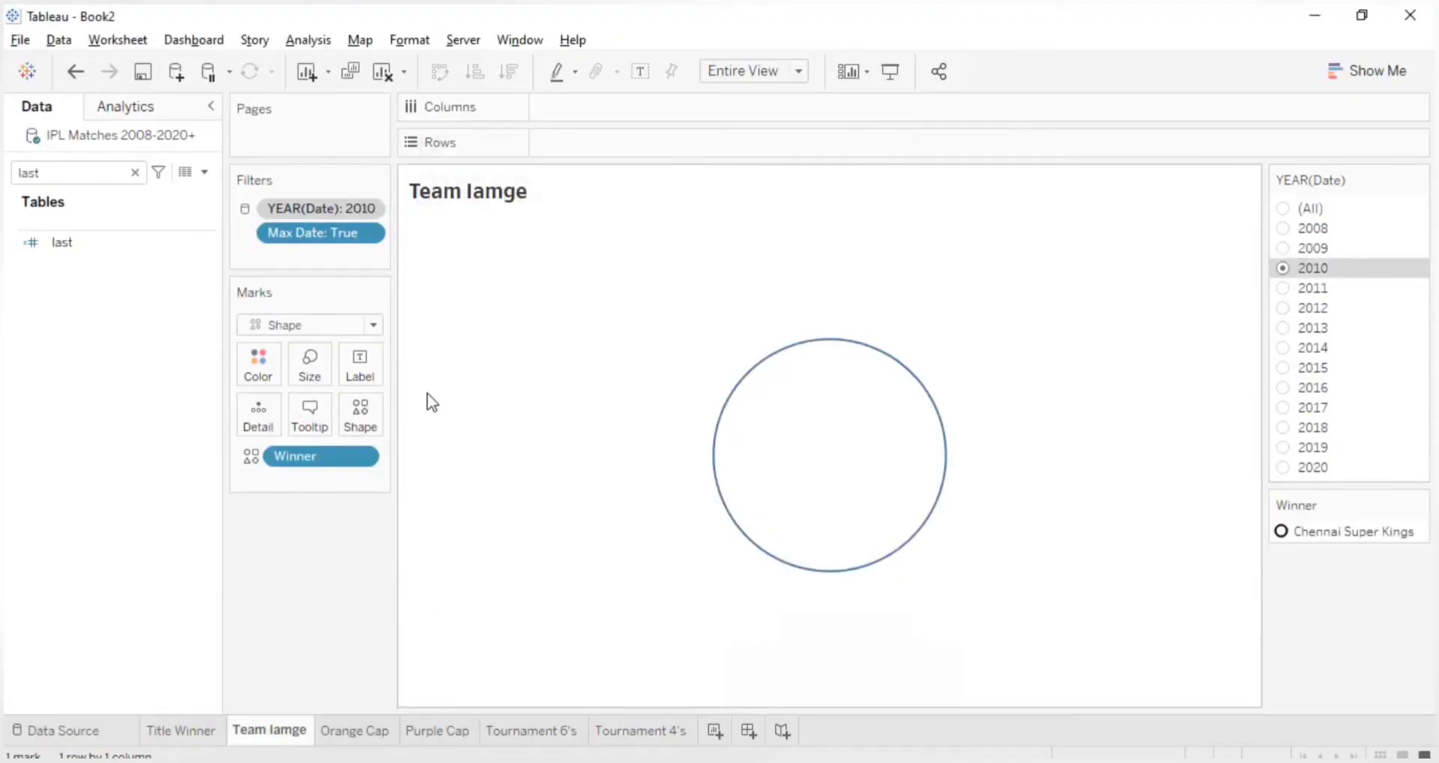
click(368, 417)
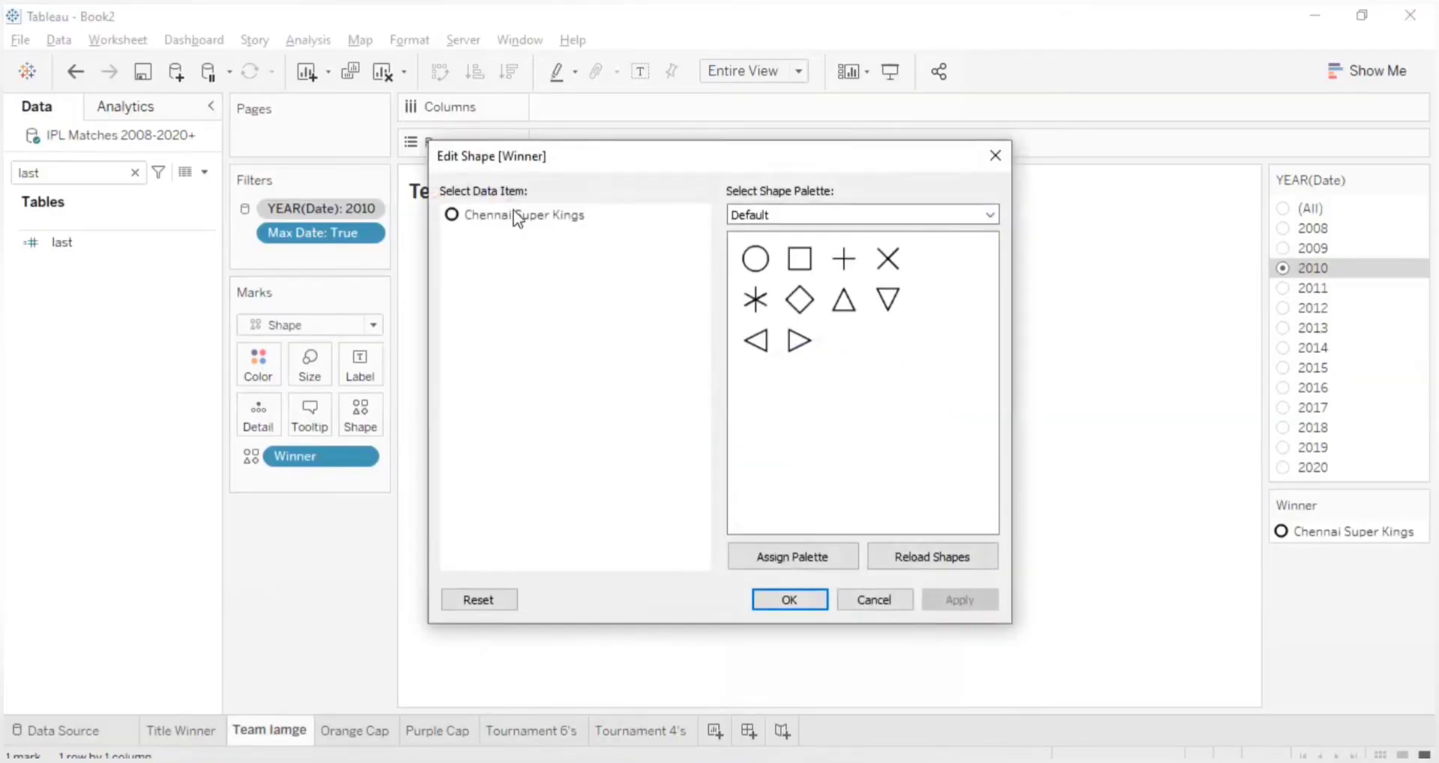
click(739, 214)
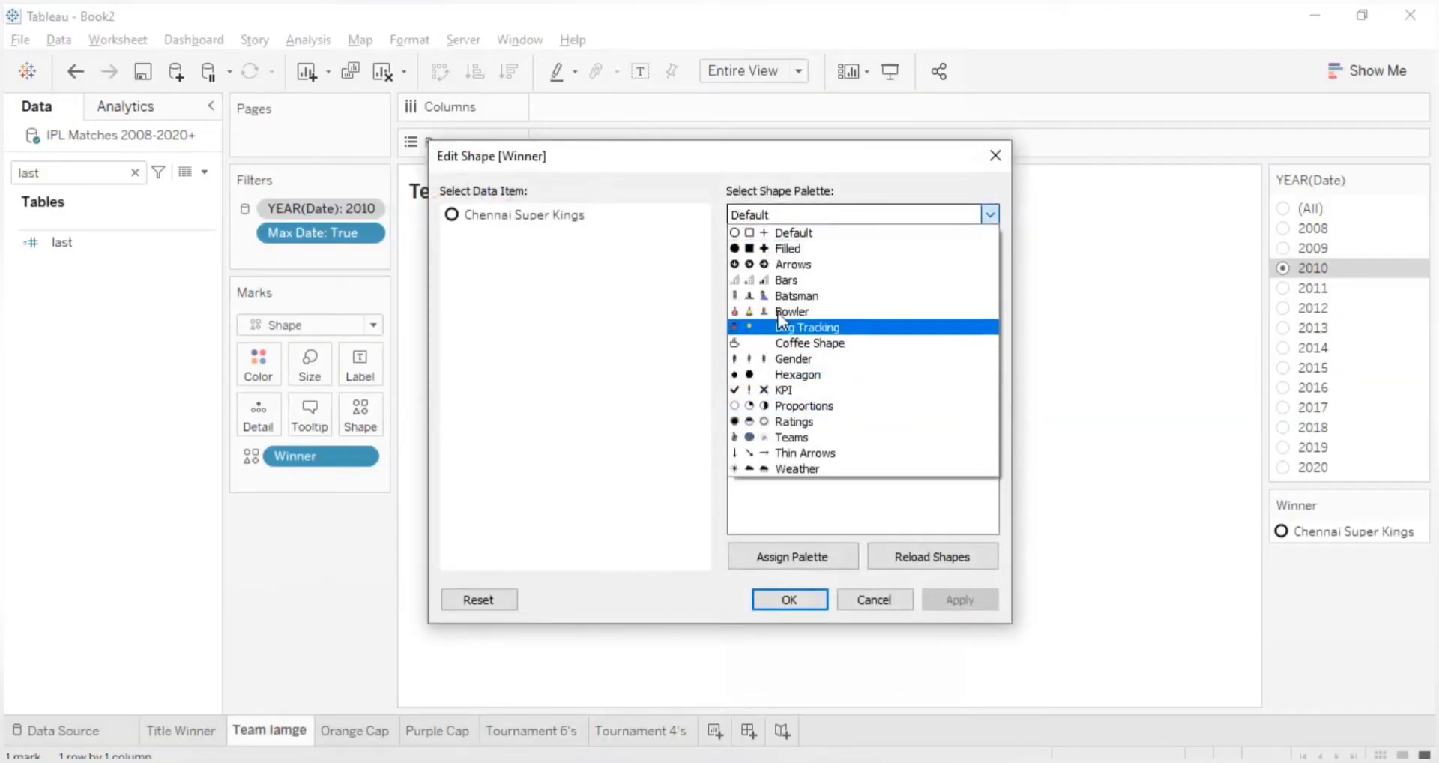
click(791, 437)
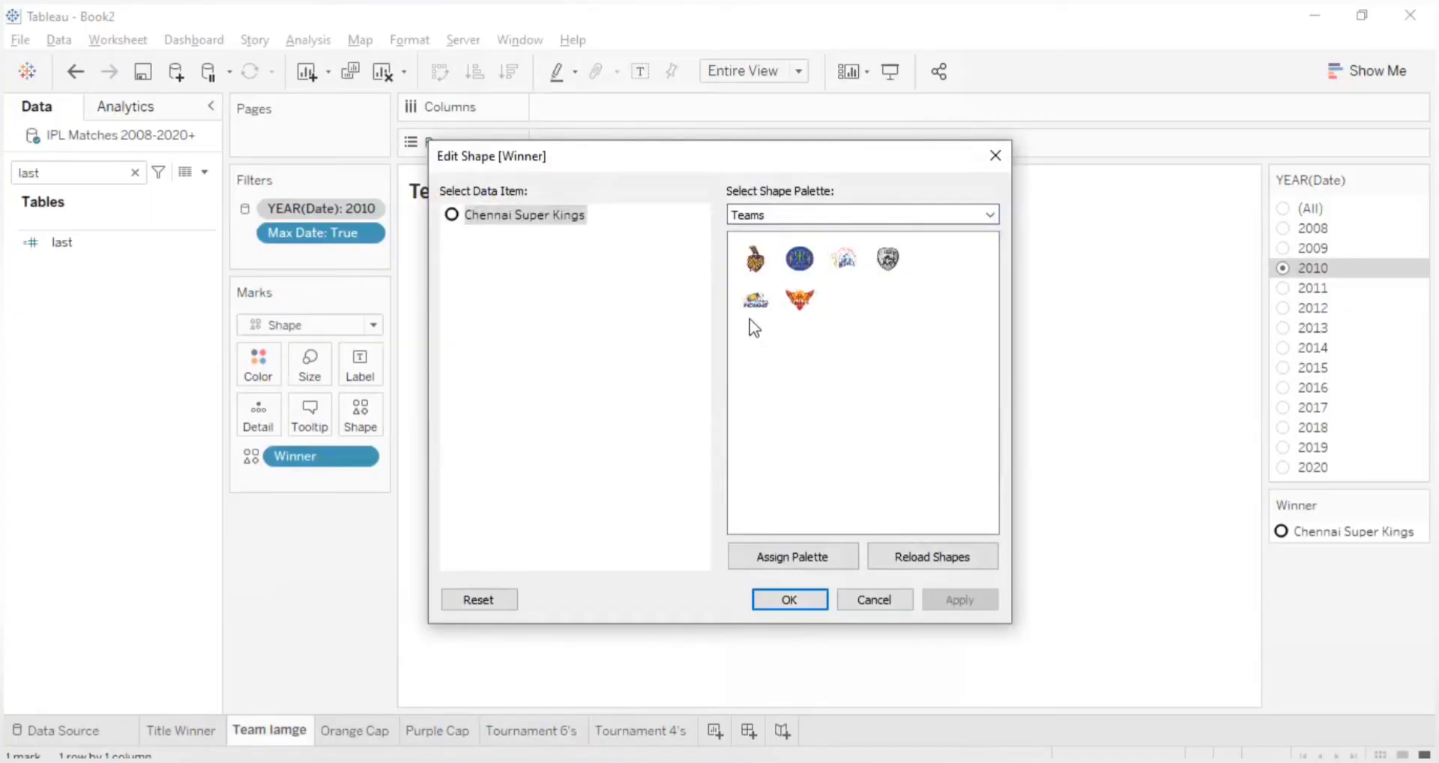
click(844, 262)
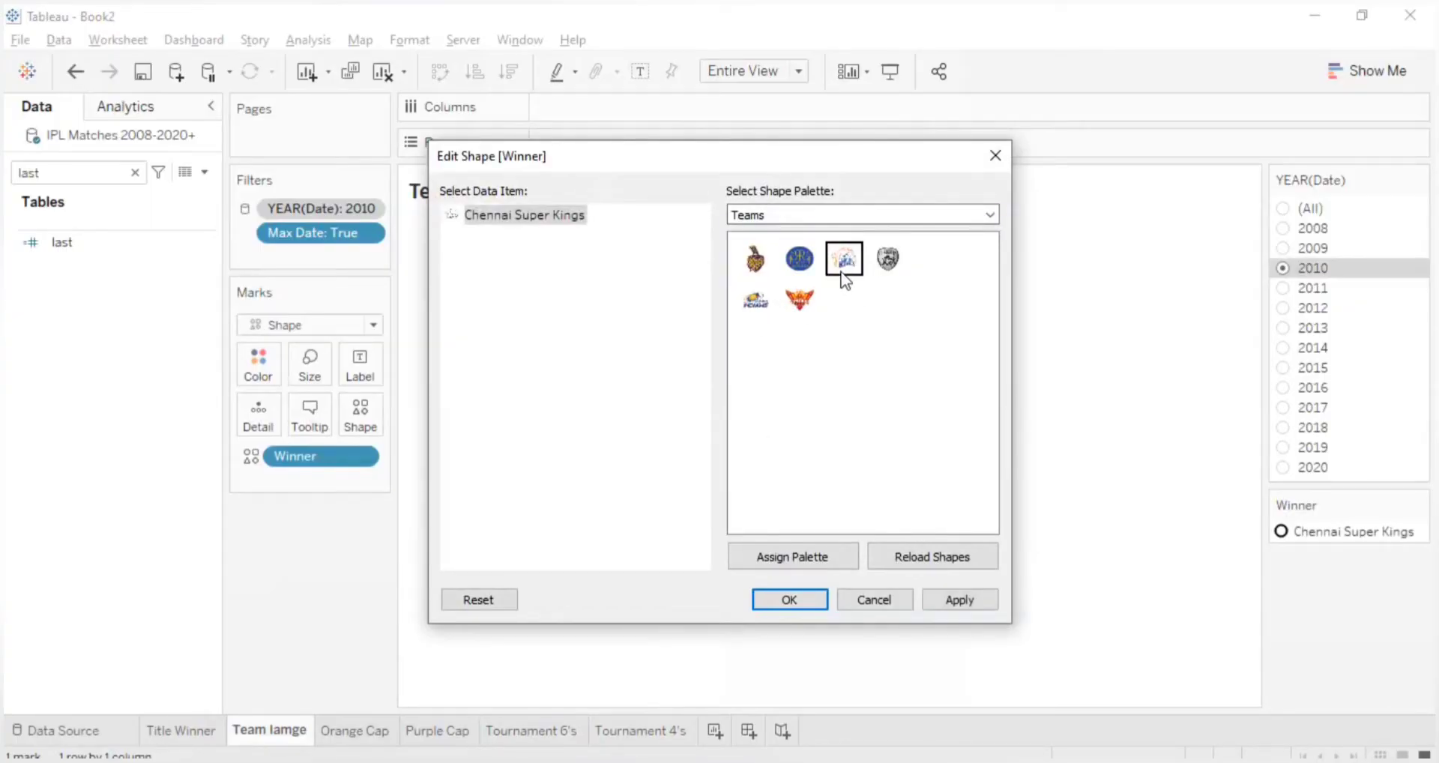
click(925, 600)
click(791, 598)
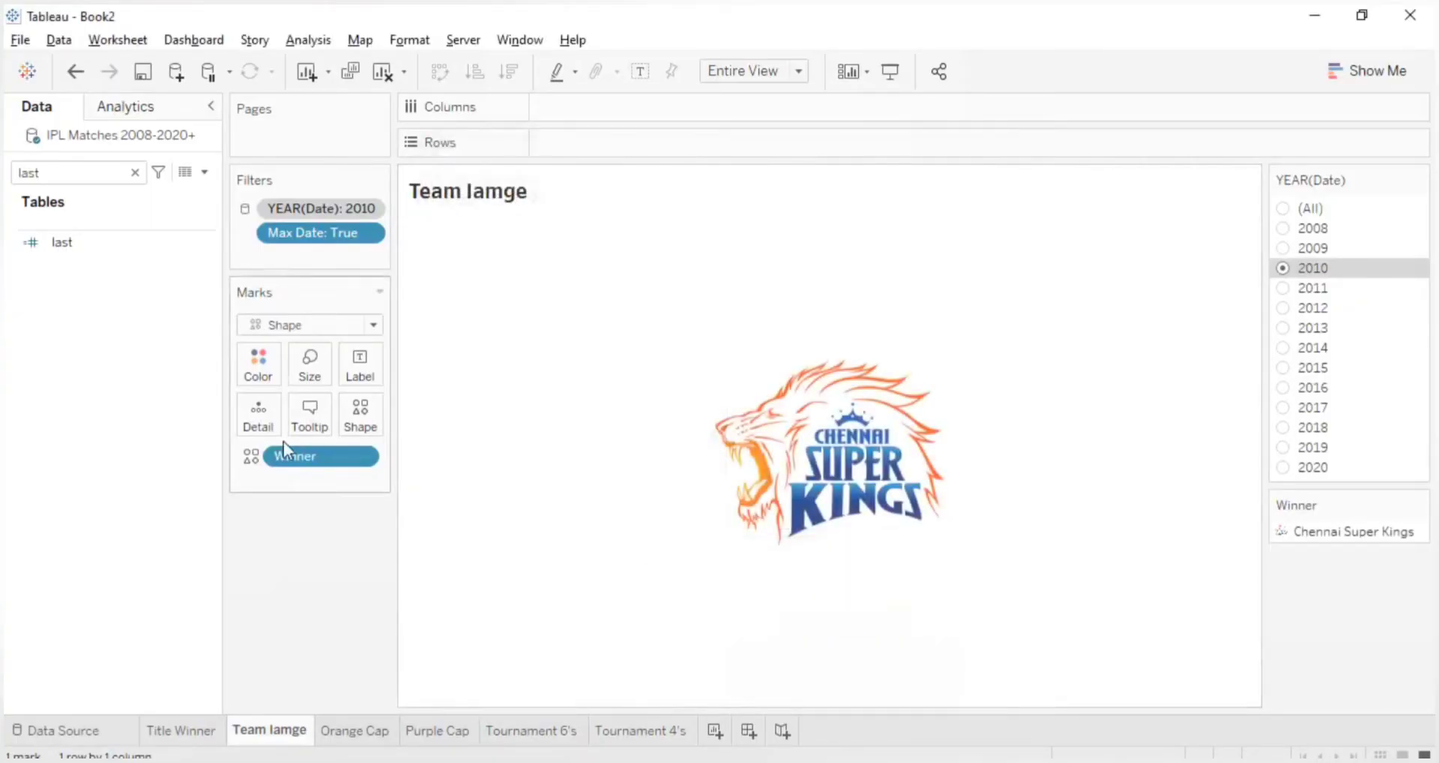
- Filter the view to 2012 and assign the Kolkata Knight Riders logo from the Teams palette to that winner
click(1289, 290)
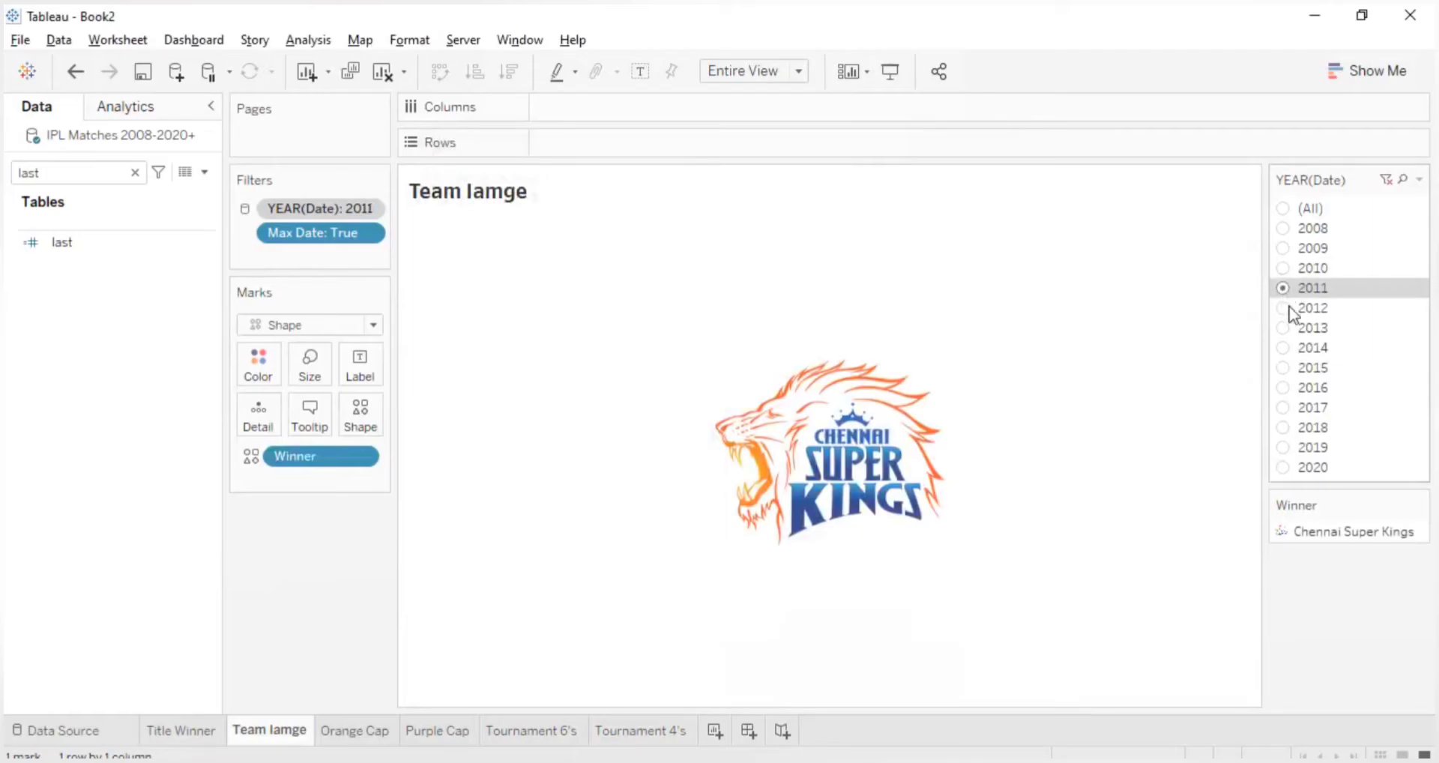
click(1283, 307)
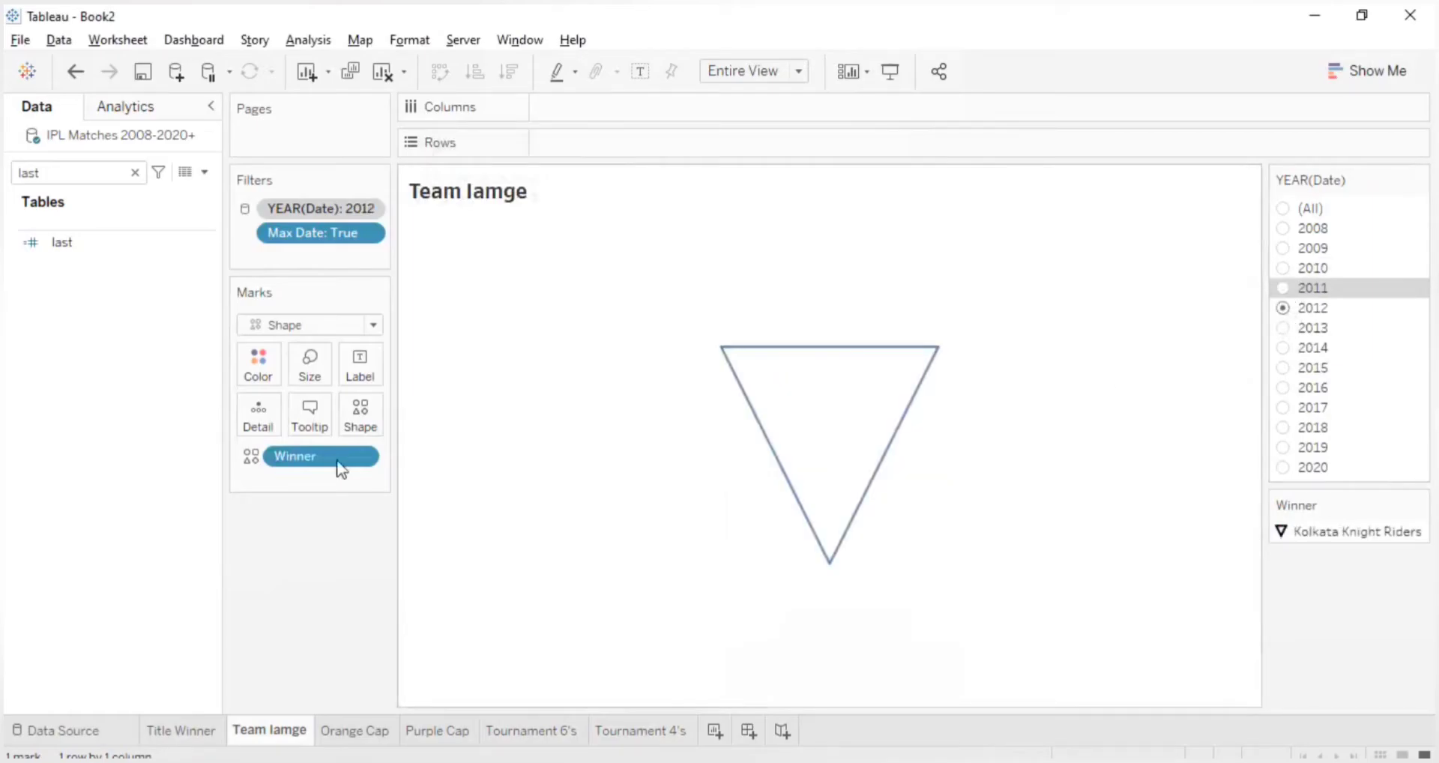
click(359, 407)
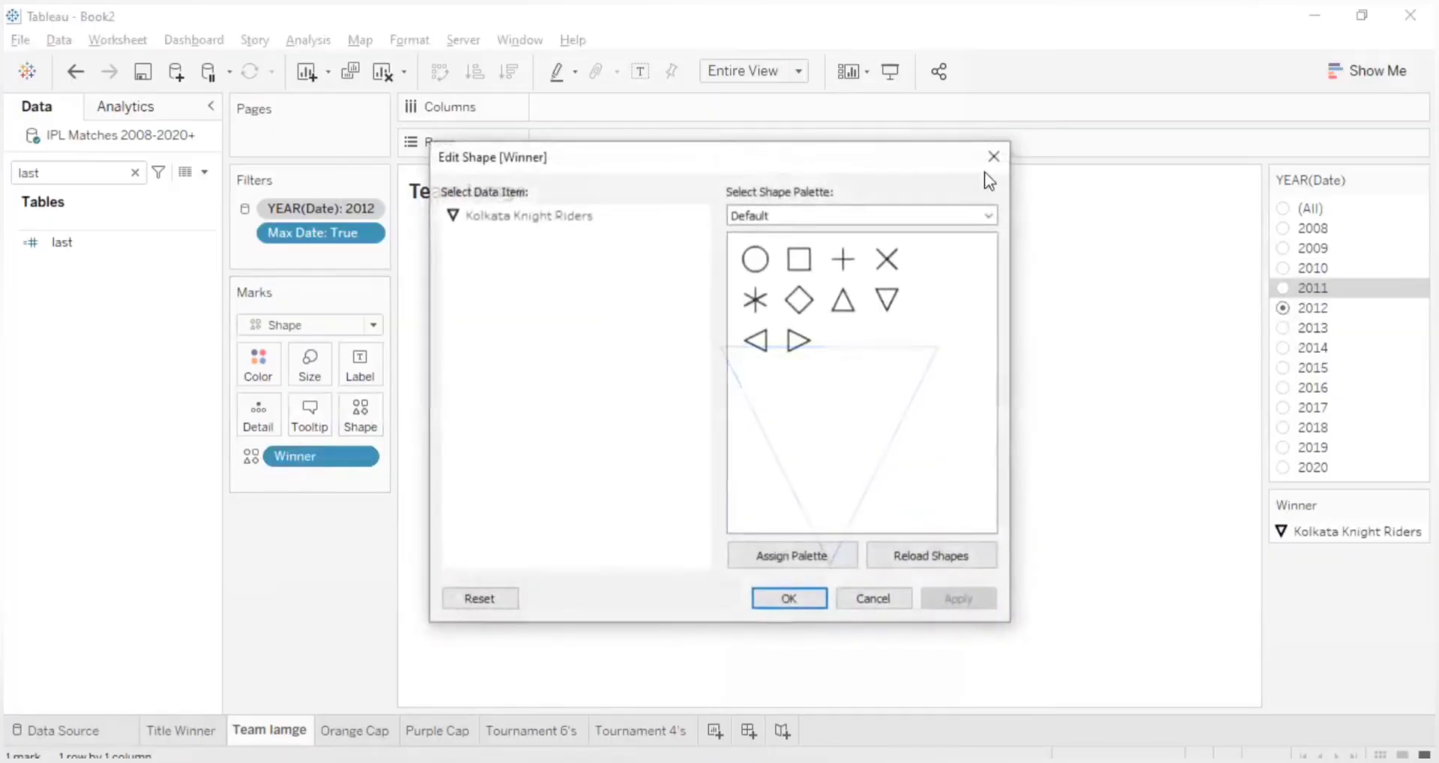
click(850, 215)
click(793, 438)
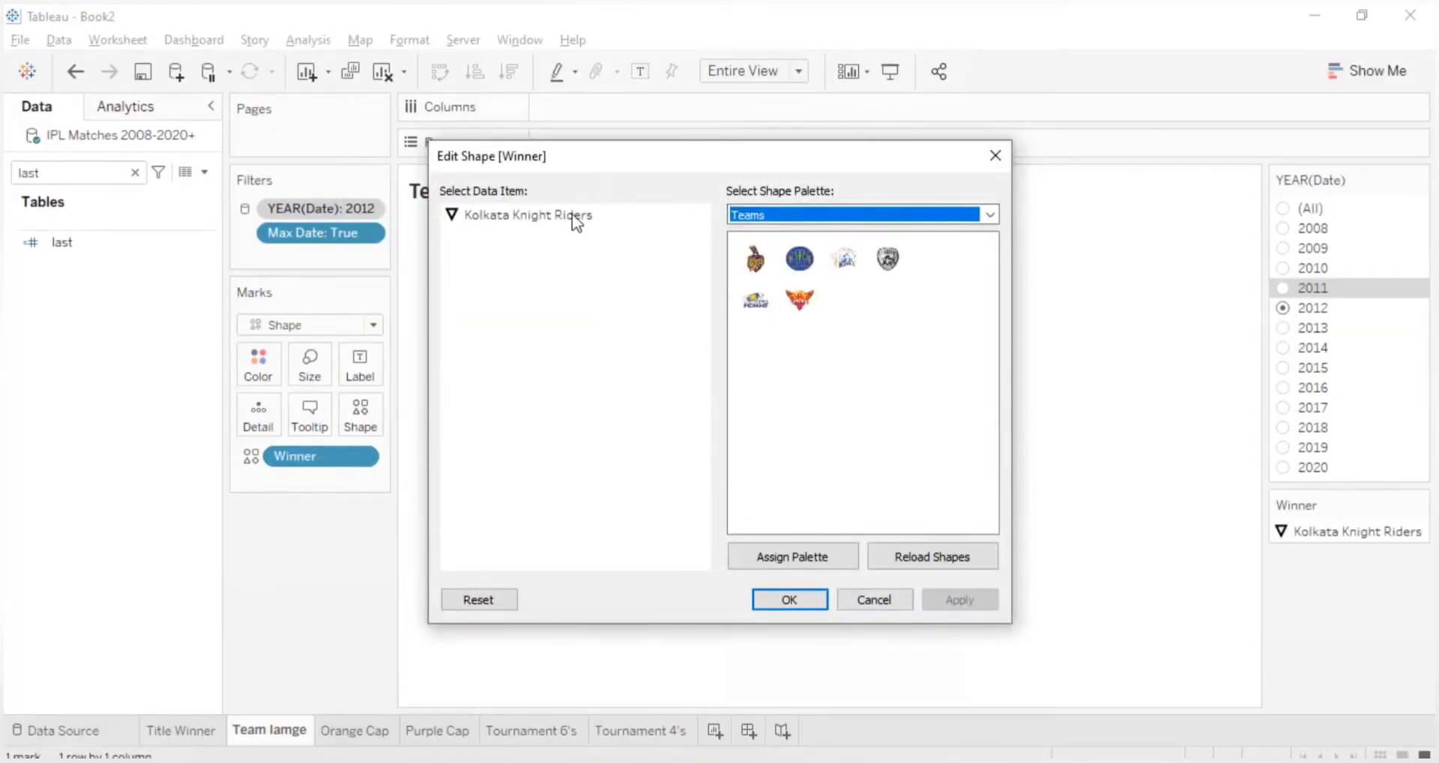
click(572, 213)
click(755, 258)
click(956, 600)
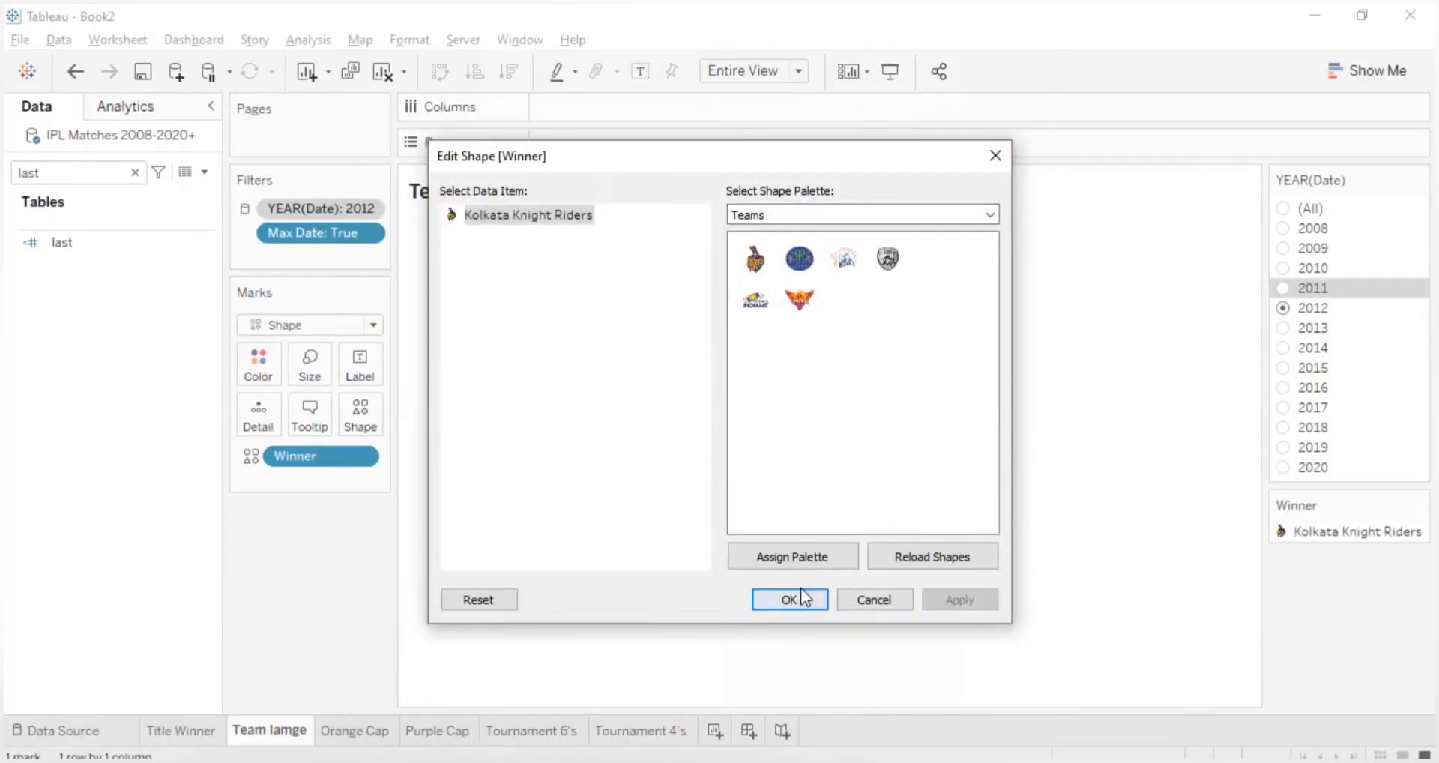
click(793, 598)
- Check the winner logos for 2013 to 2015, and assign the Sunrisers Hyderabad logo from the Teams palette to the 2016 winner
click(1283, 328)
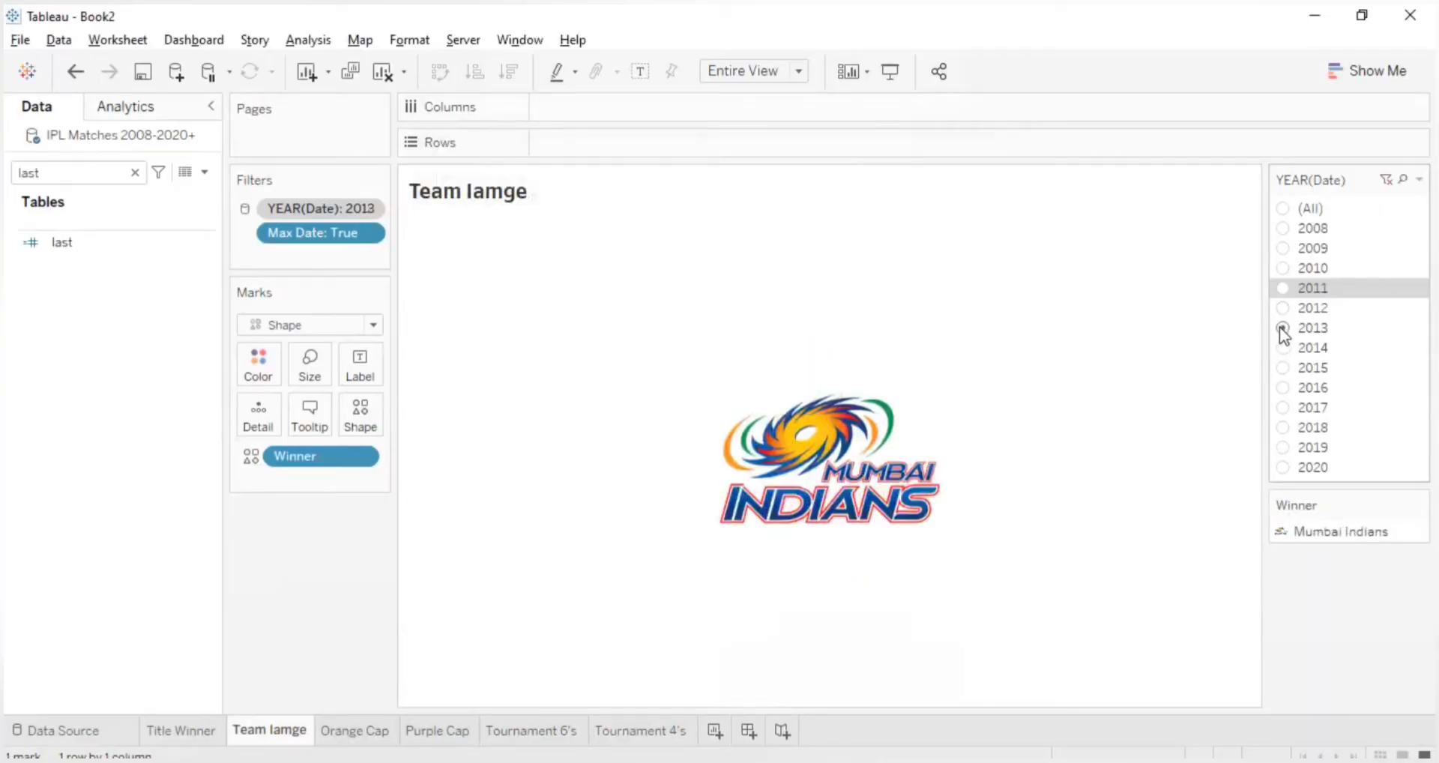
click(1282, 348)
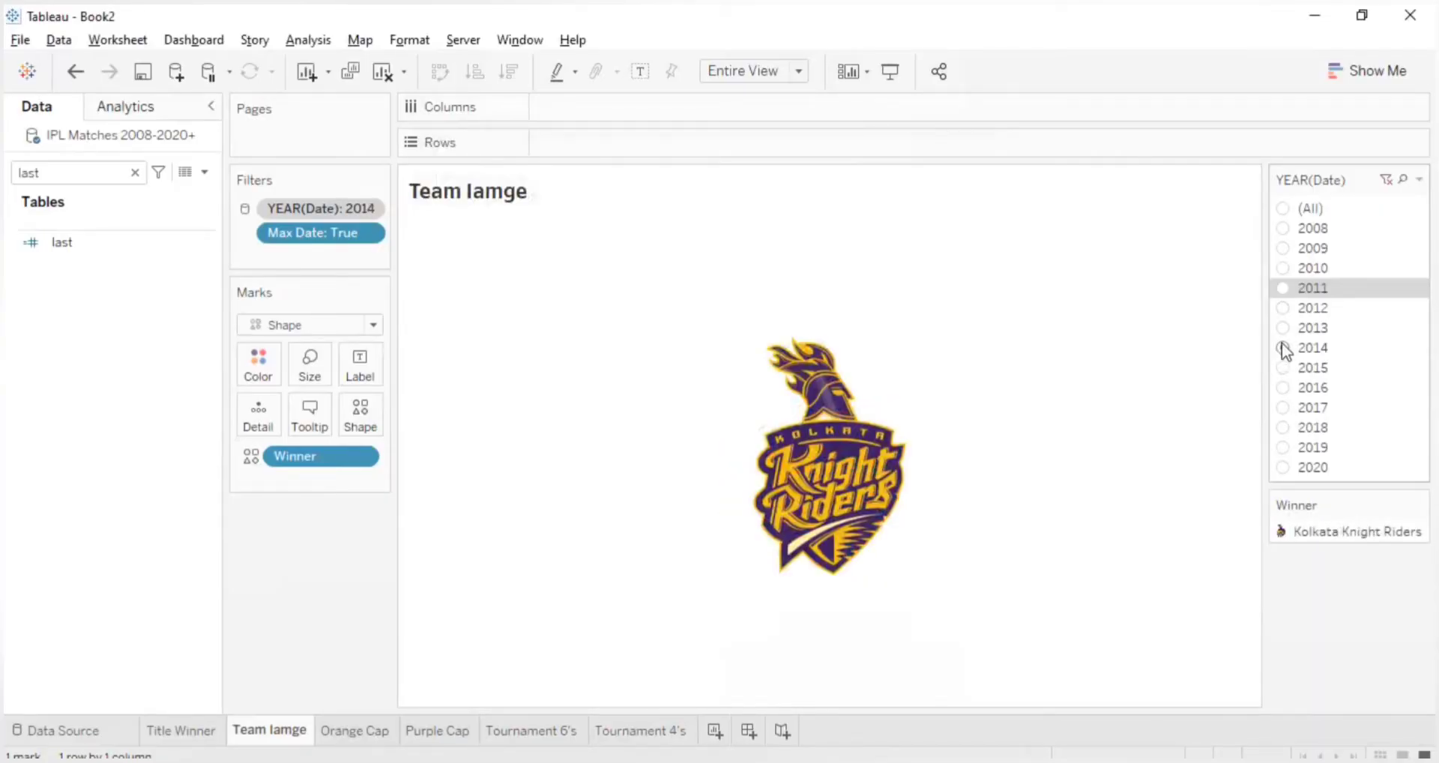
click(1283, 368)
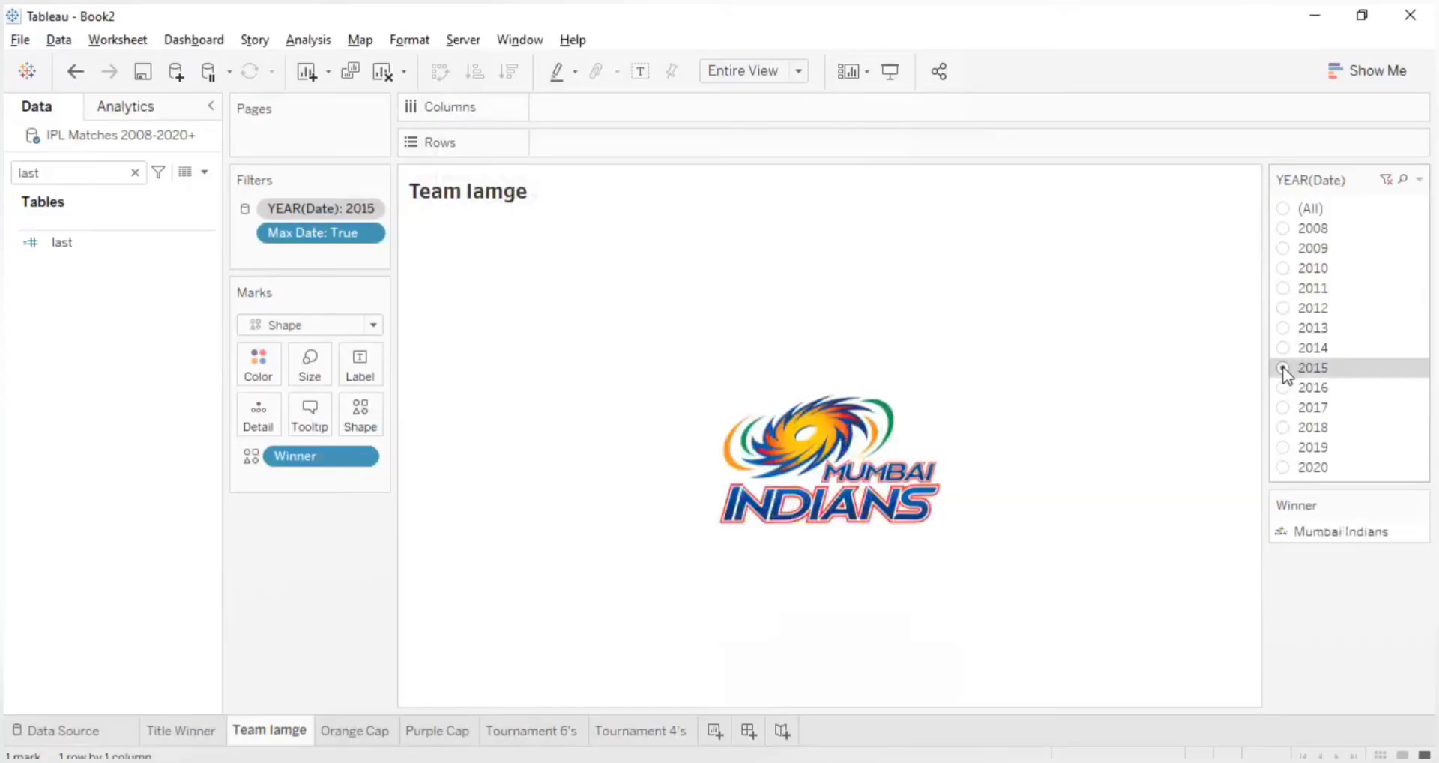
click(1283, 387)
mouse_move(779, 432)
click(370, 420)
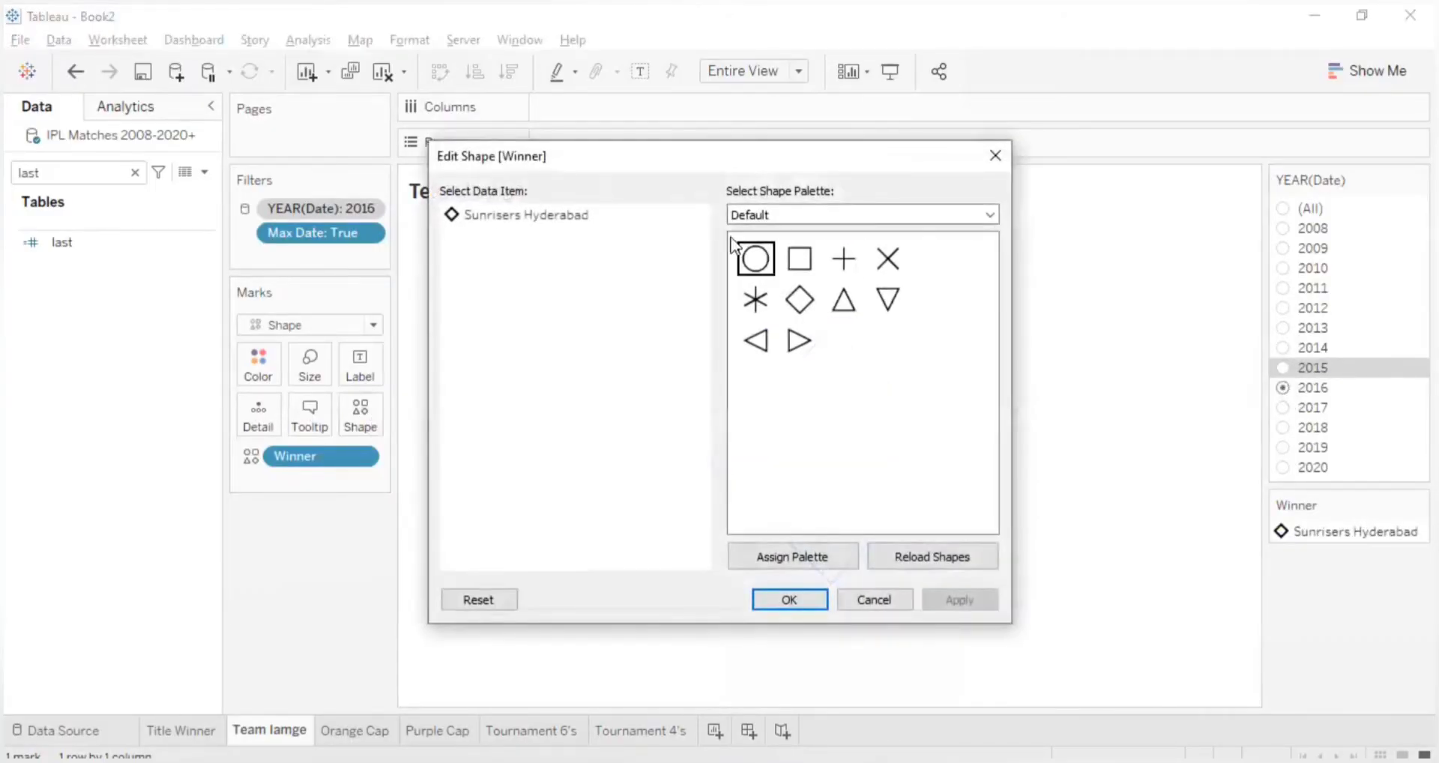
click(766, 220)
click(772, 437)
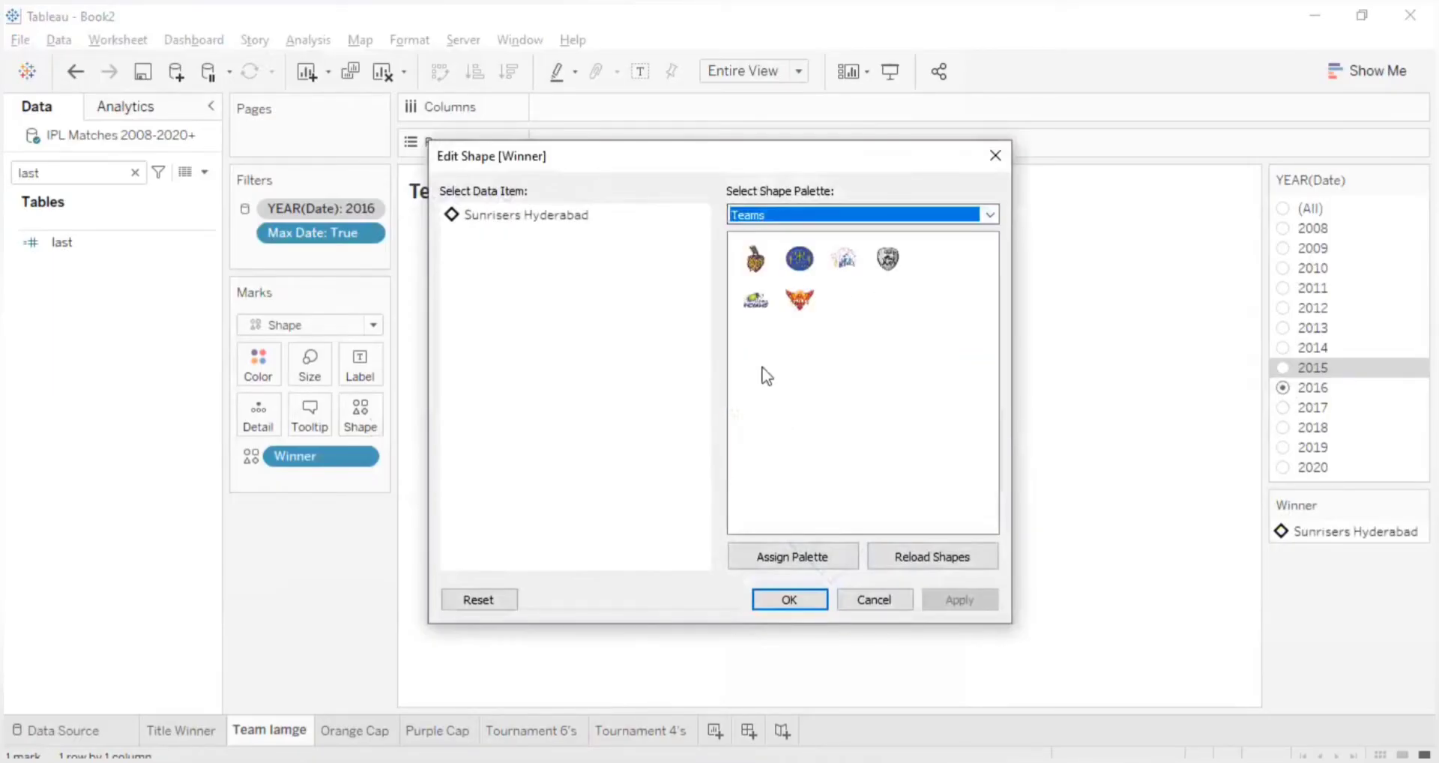
click(585, 216)
click(800, 301)
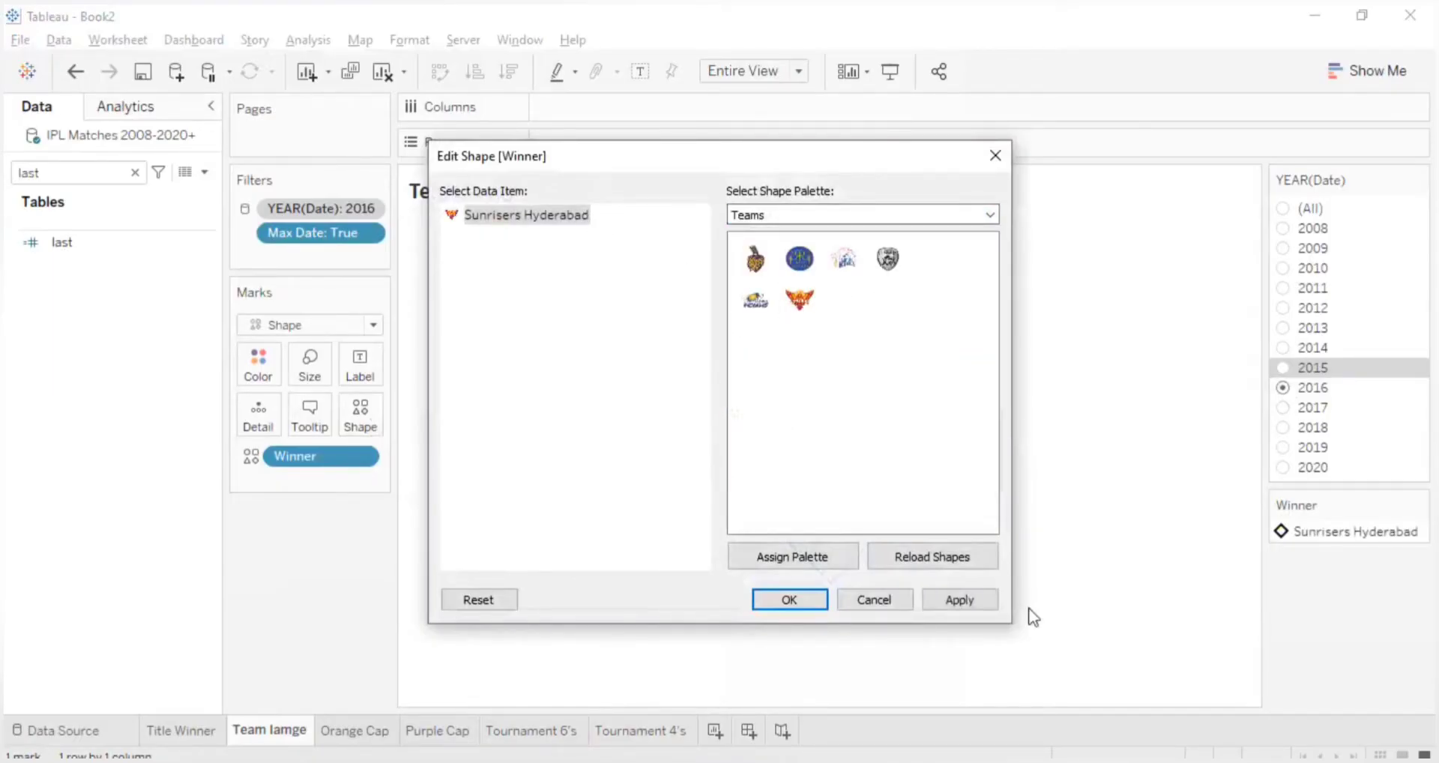
click(874, 601)
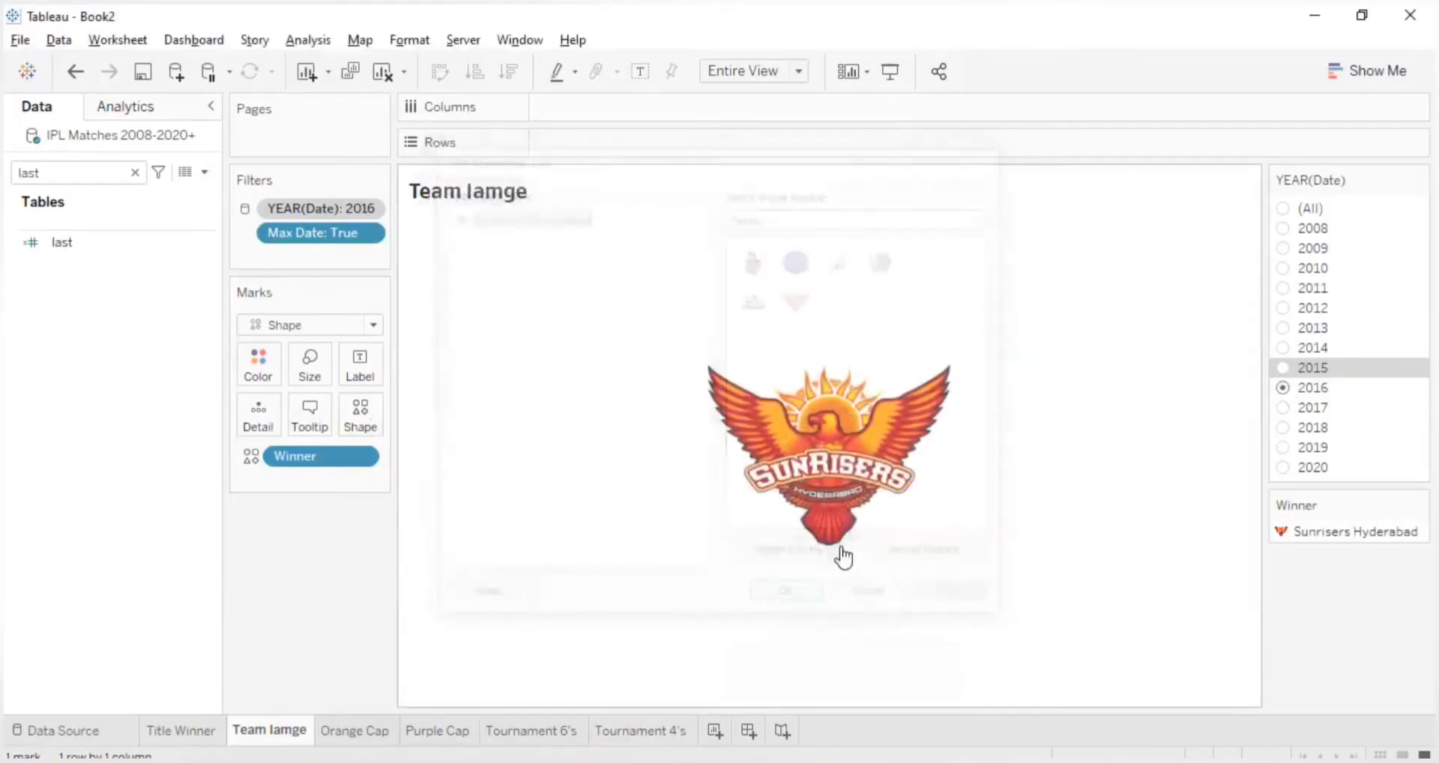
- Check the winner logos for 2017 to 2020, reset the year filter to (All) and clear the data field search
click(1283, 408)
click(1283, 428)
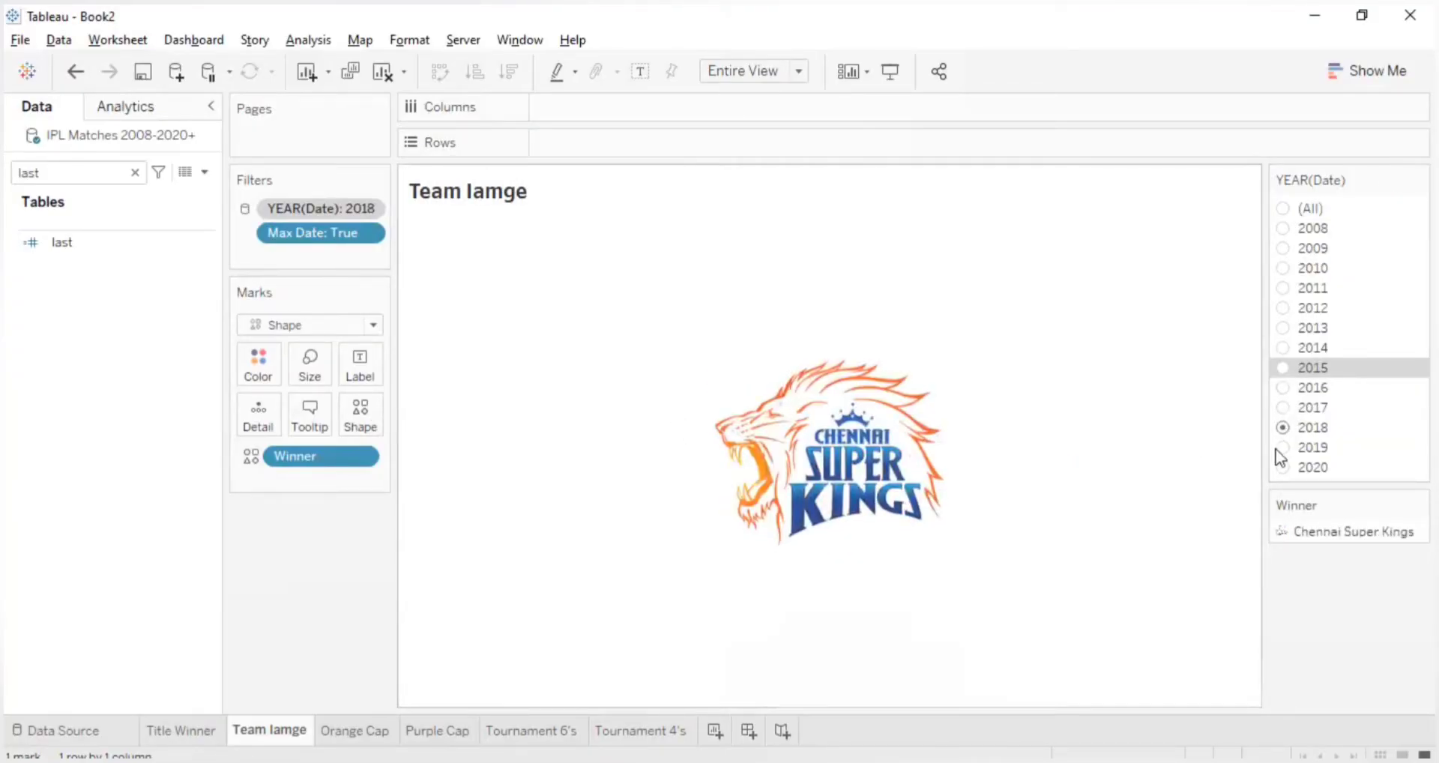
click(1283, 447)
click(1282, 468)
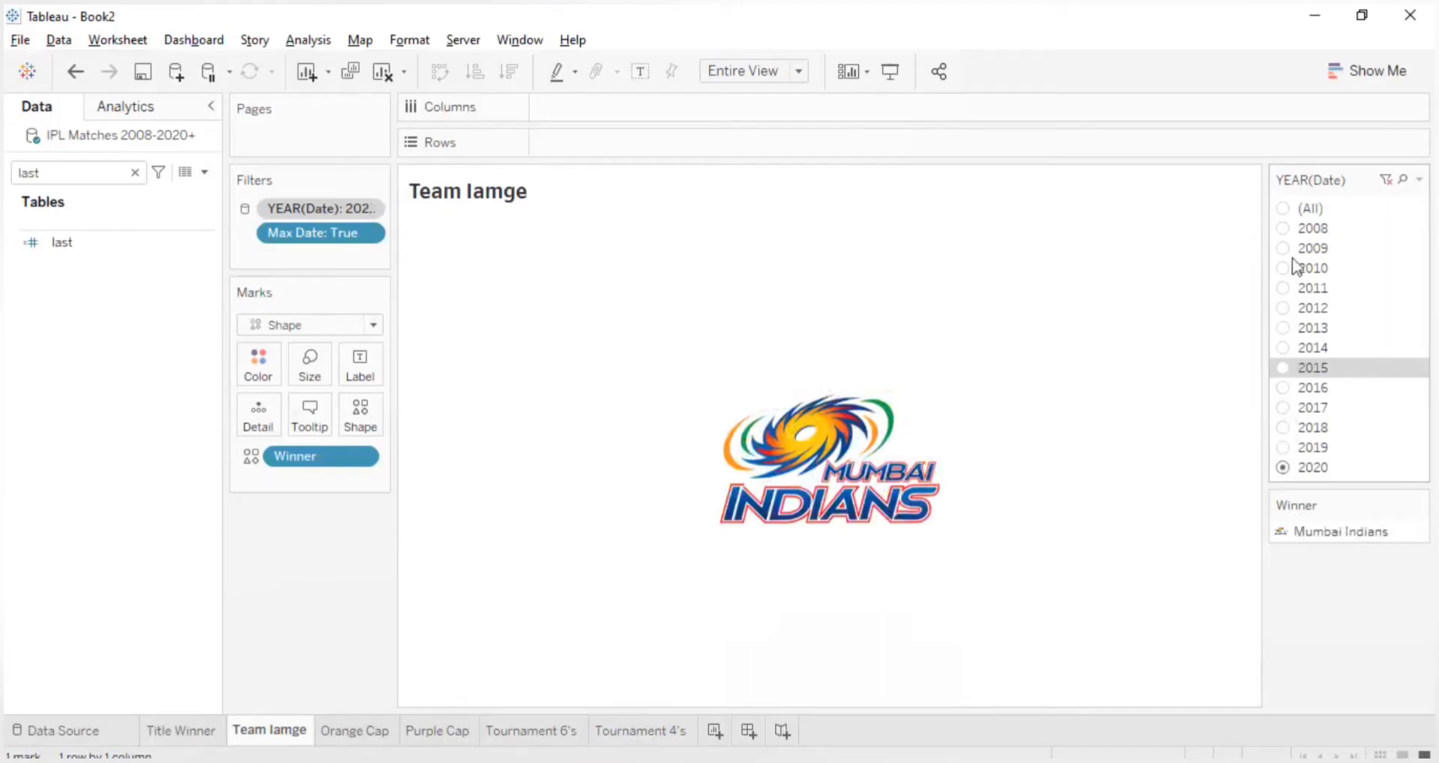
click(1284, 209)
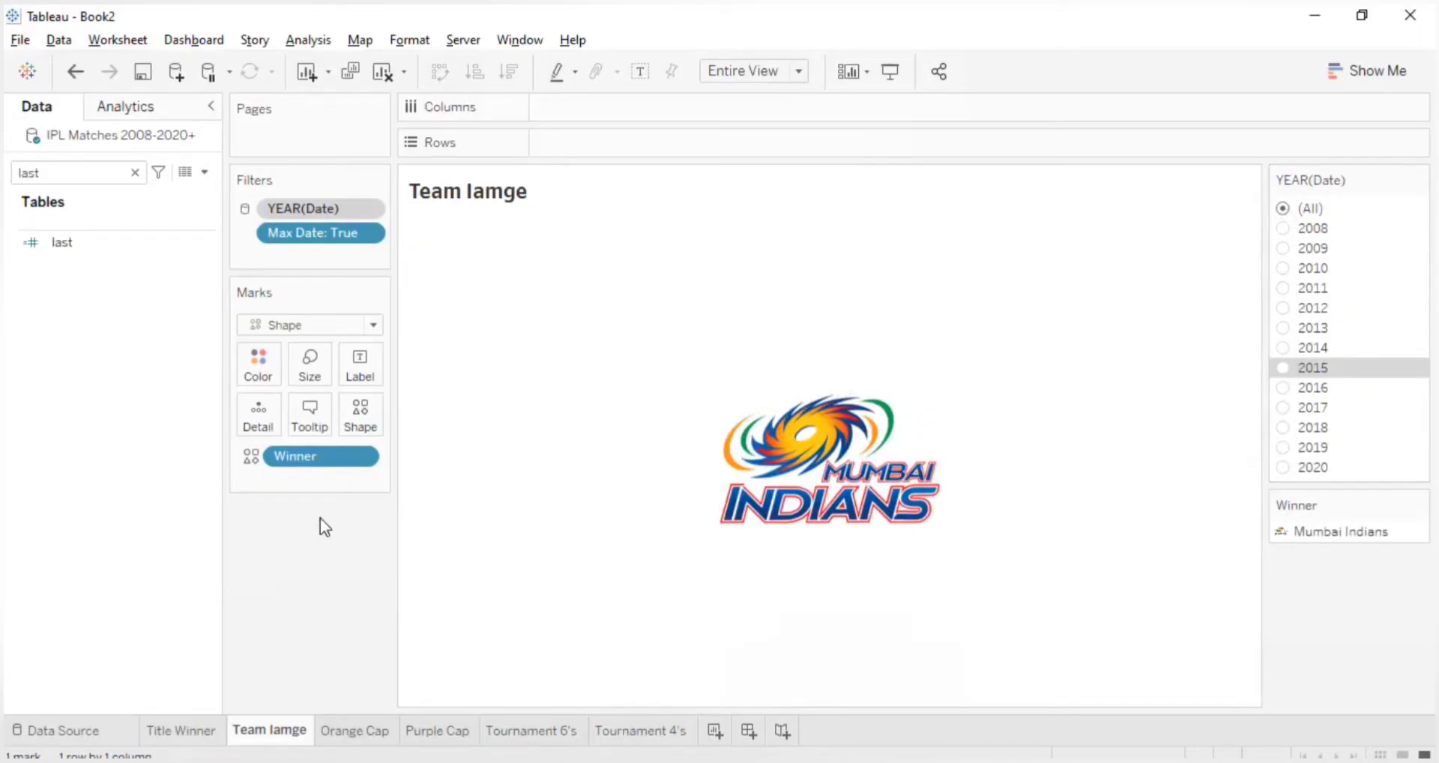
click(135, 172)
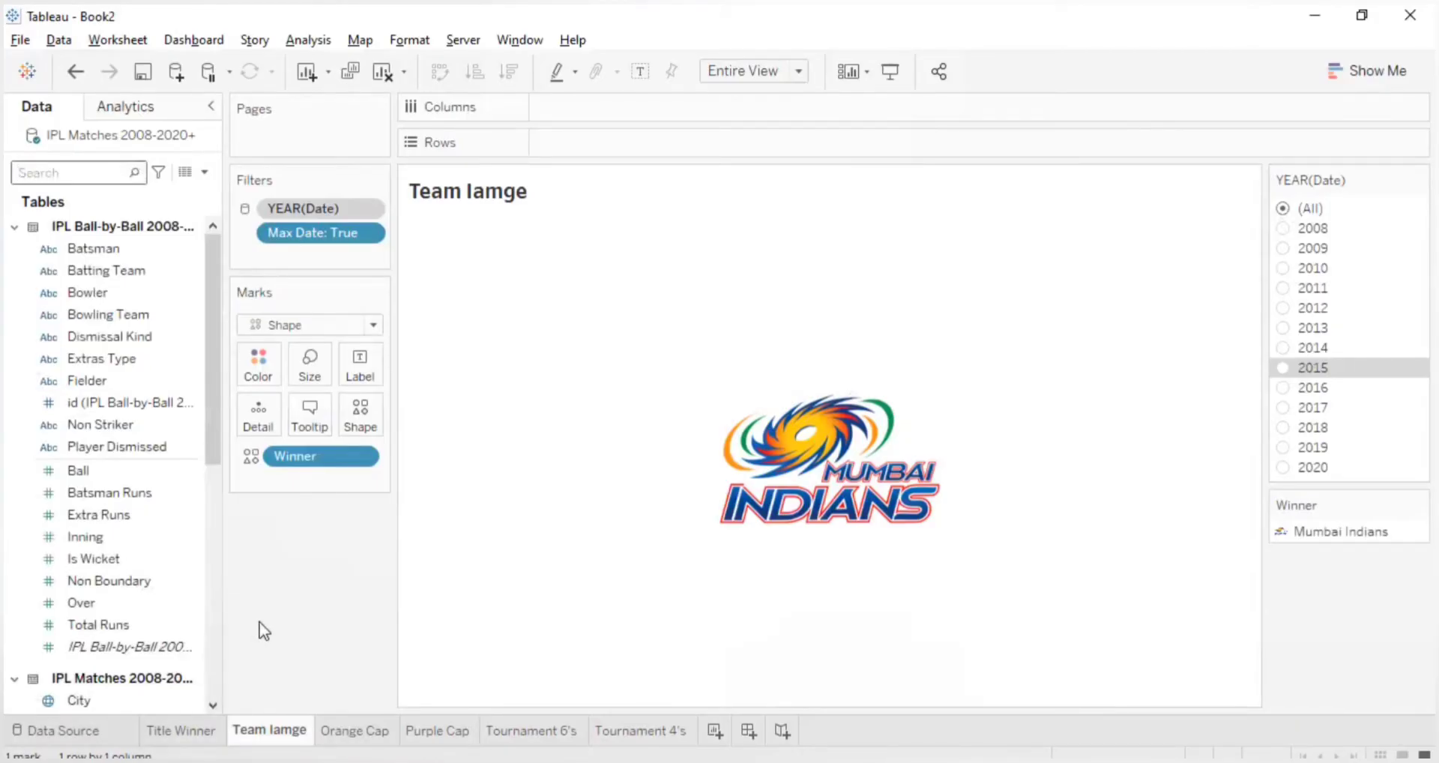
- Duplicate the Orange Cap worksheet
click(197, 732)
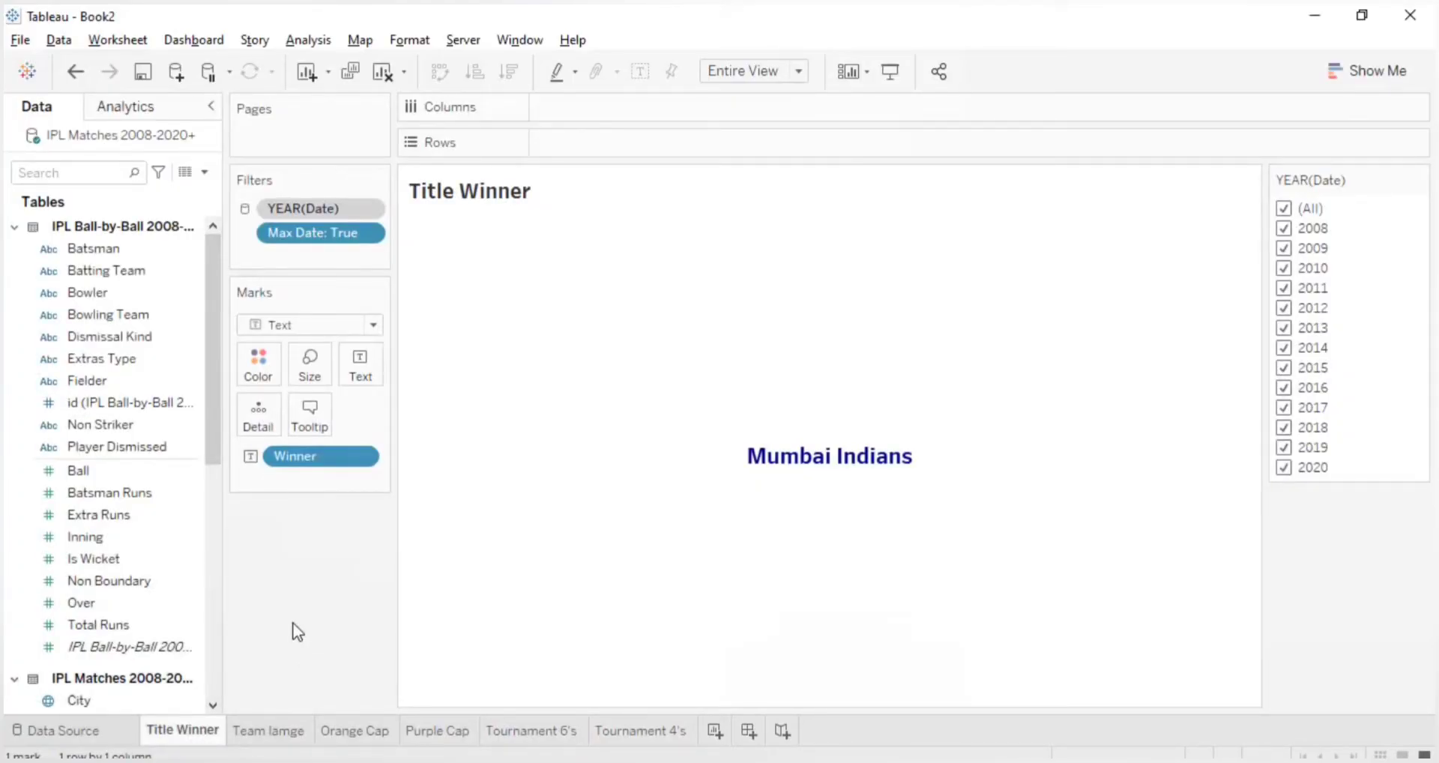
click(266, 731)
click(332, 732)
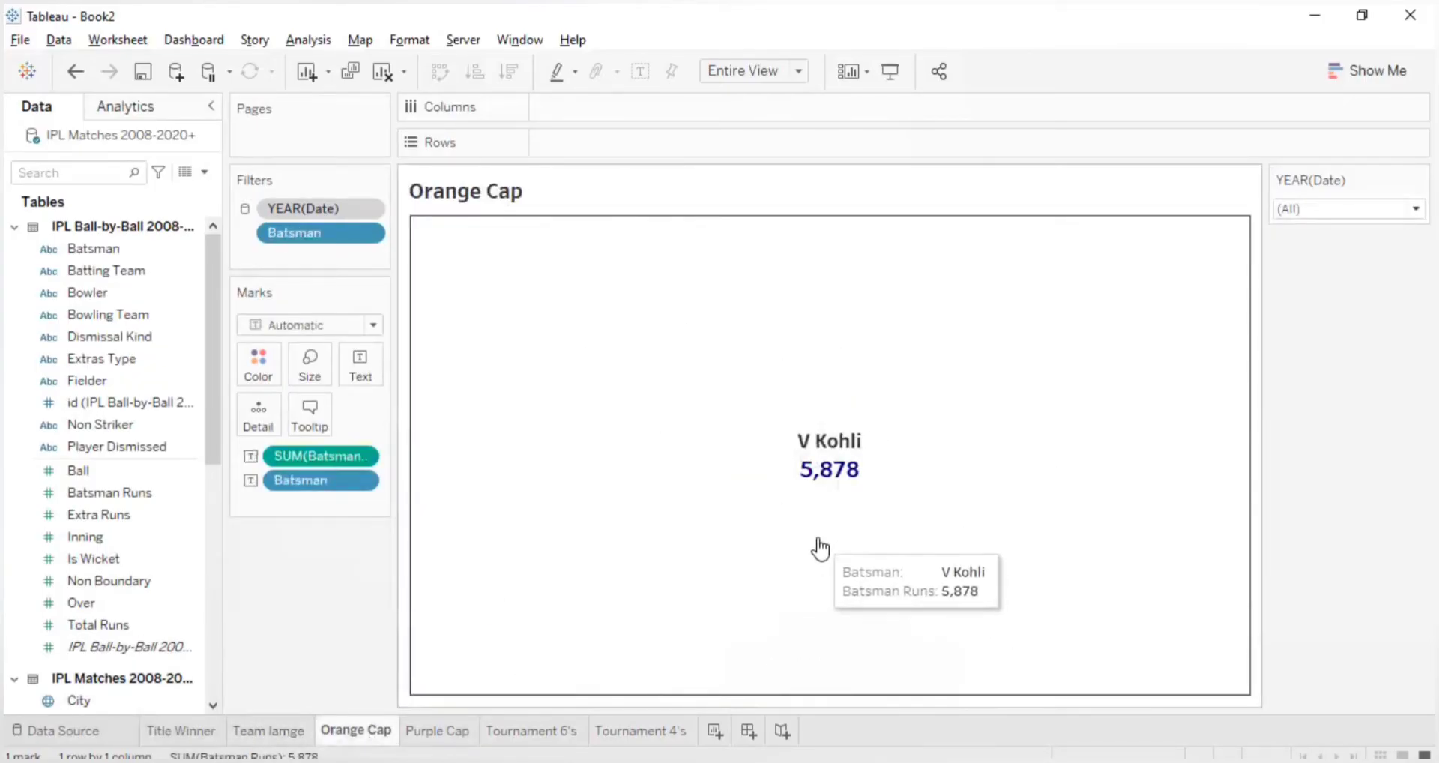
right_click(339, 726)
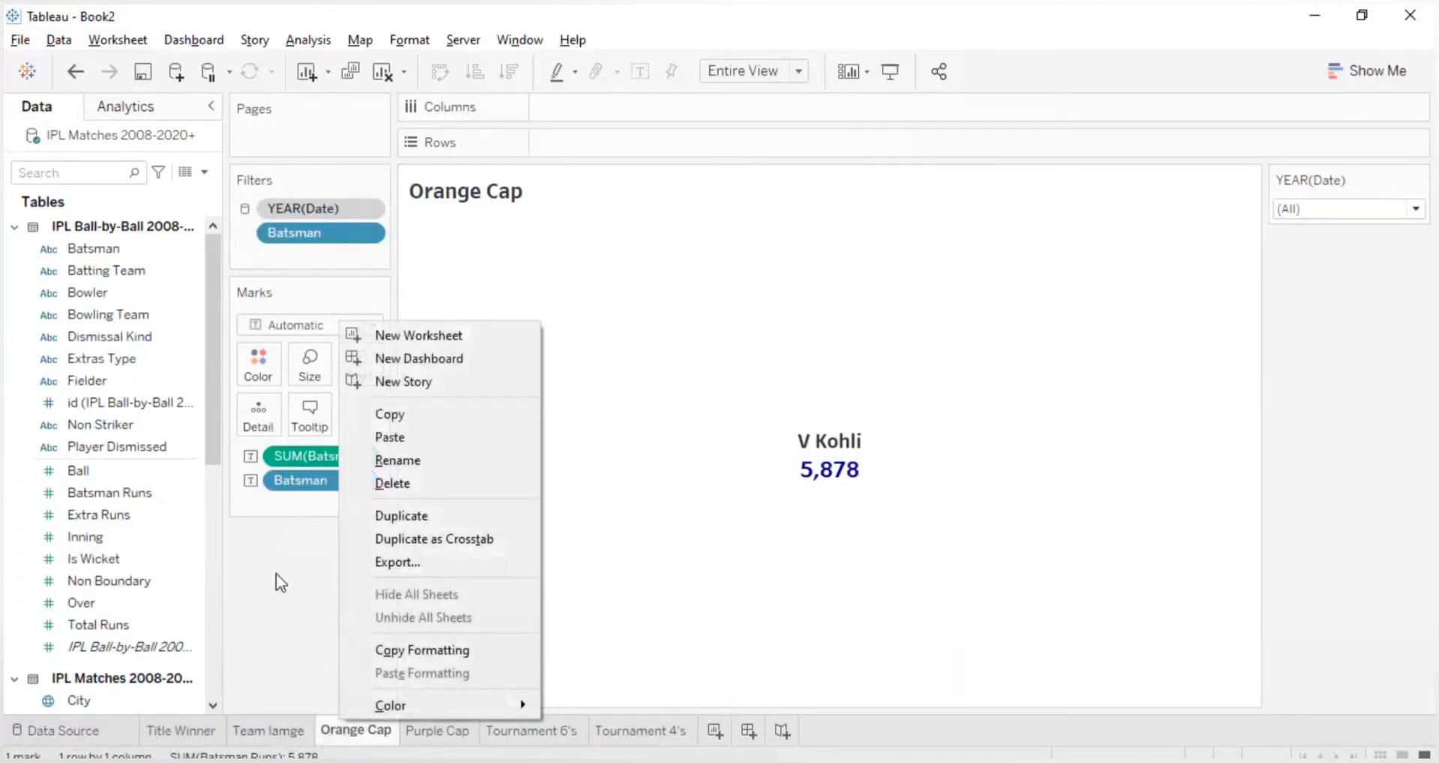
click(395, 517)
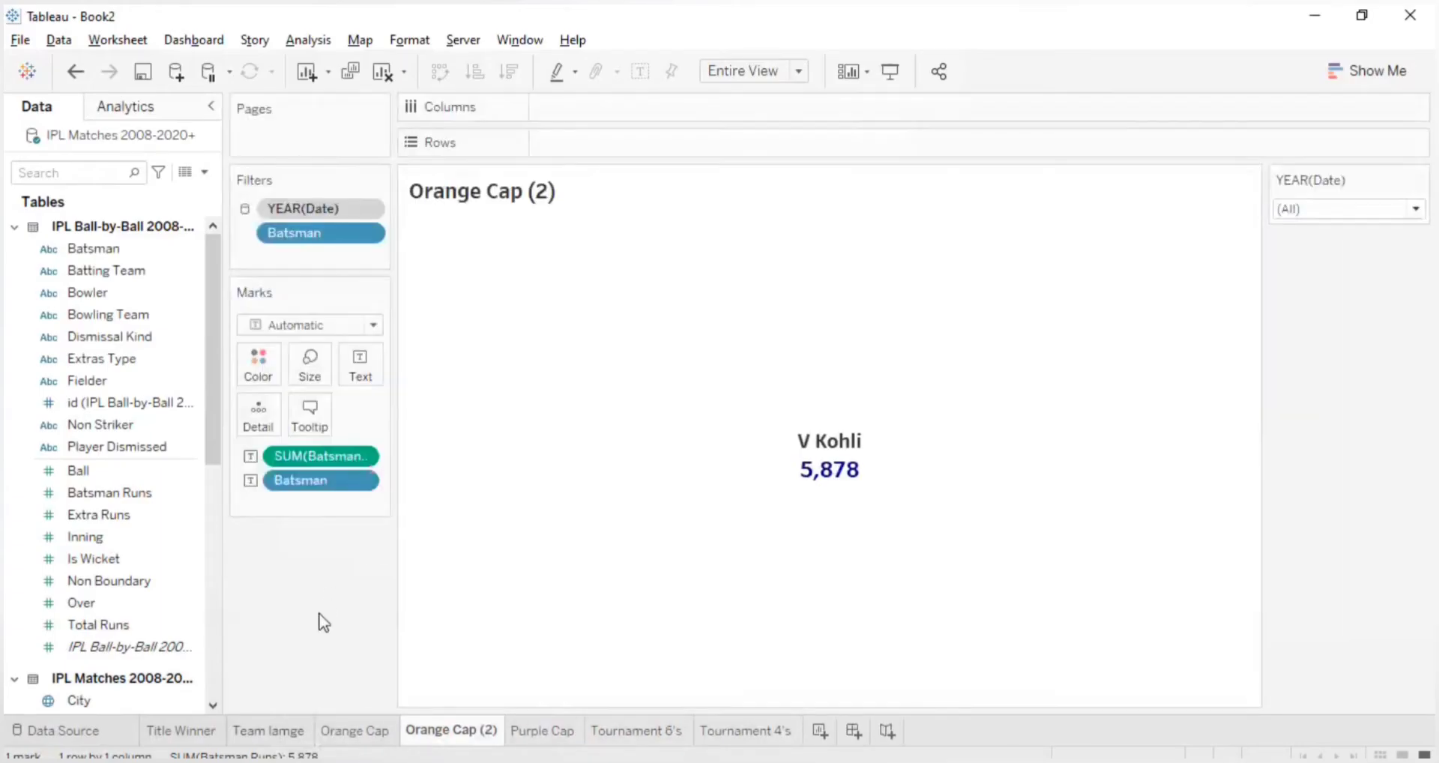
- Rename the duplicated worksheet as "Orange Cap Images"
double_click(440, 741)
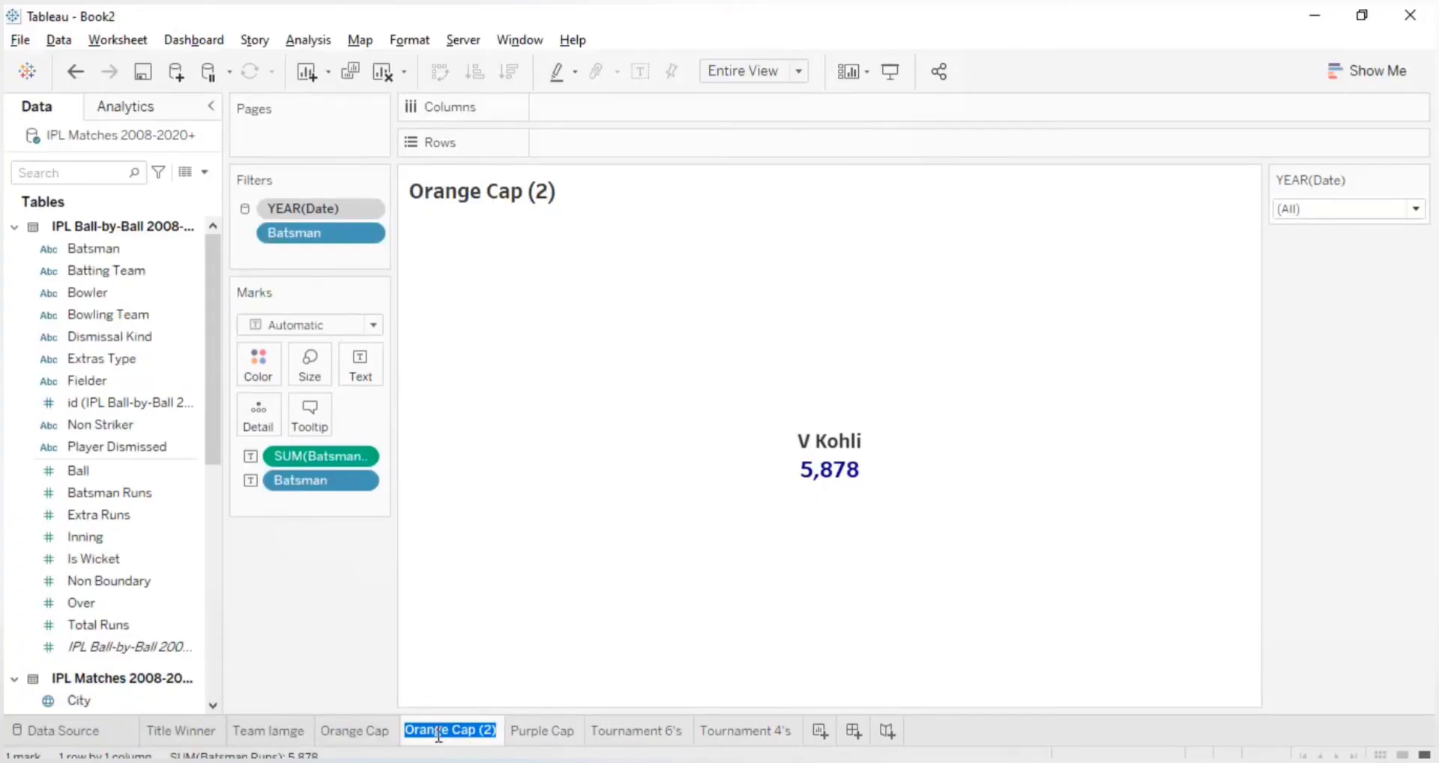
text(Oran)
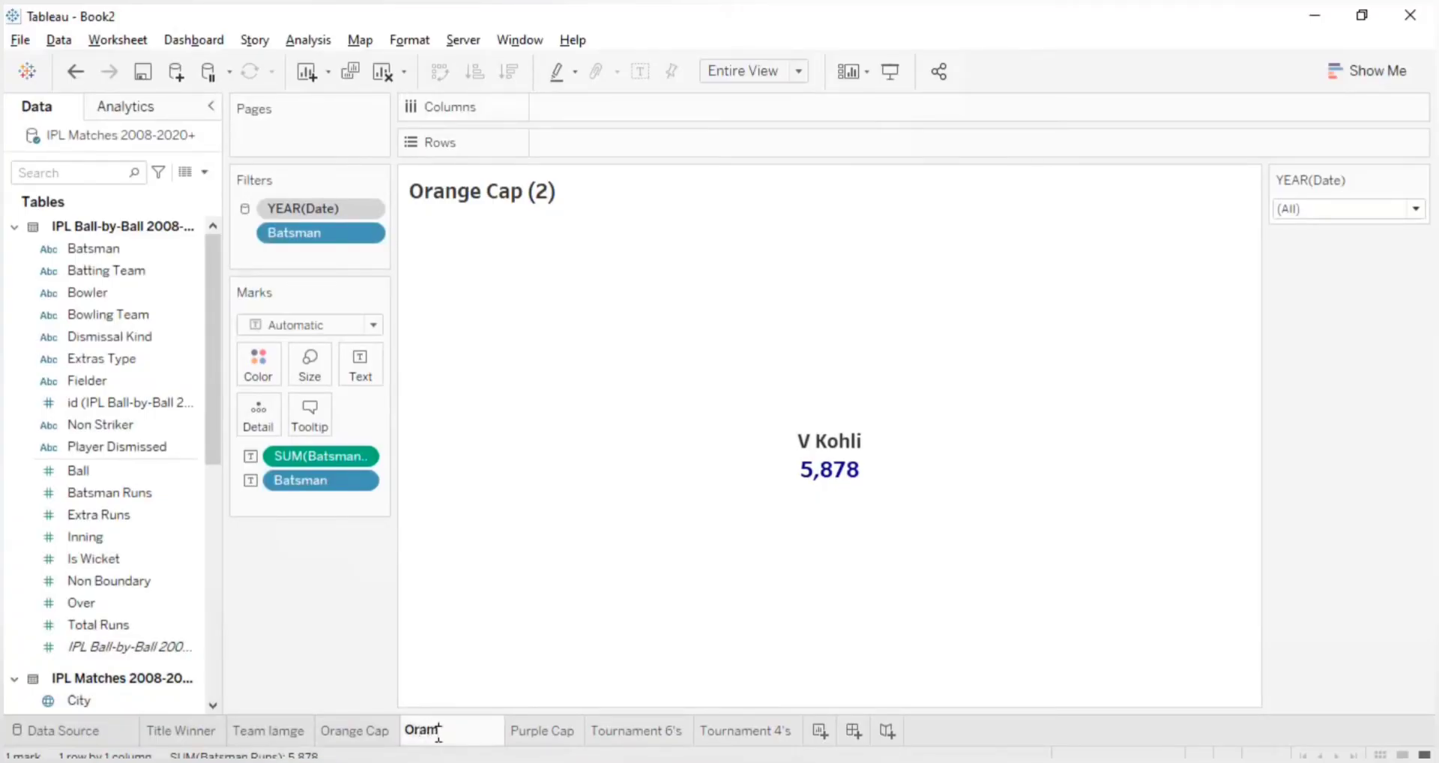
key(BackSpace)
text(mnge)
click(440, 736)
key(BackSpace)
text(Cap Images)
click(301, 652)
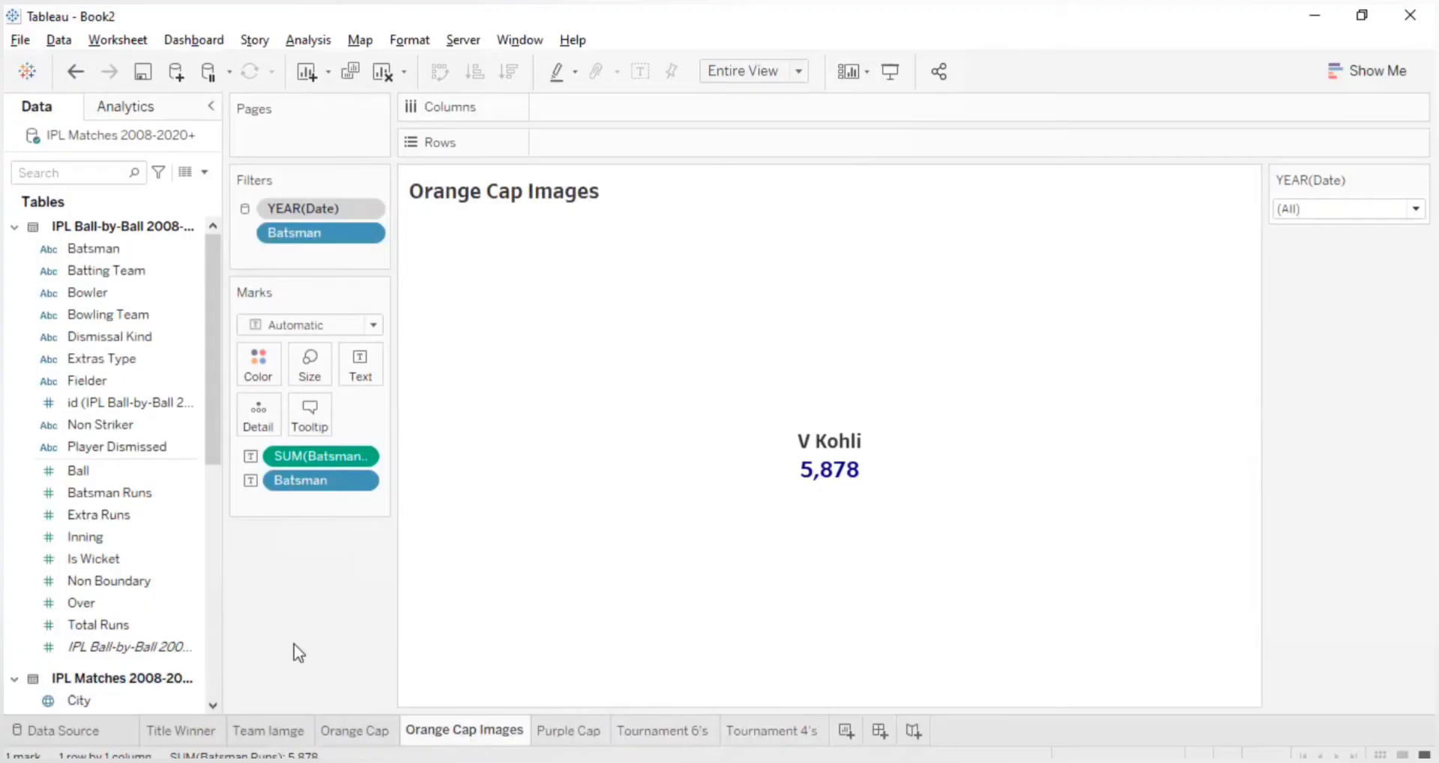
- Remove the summed batsman runs from the marks and show Batsman as a shape instead of text
drag(328, 456, 327, 573)
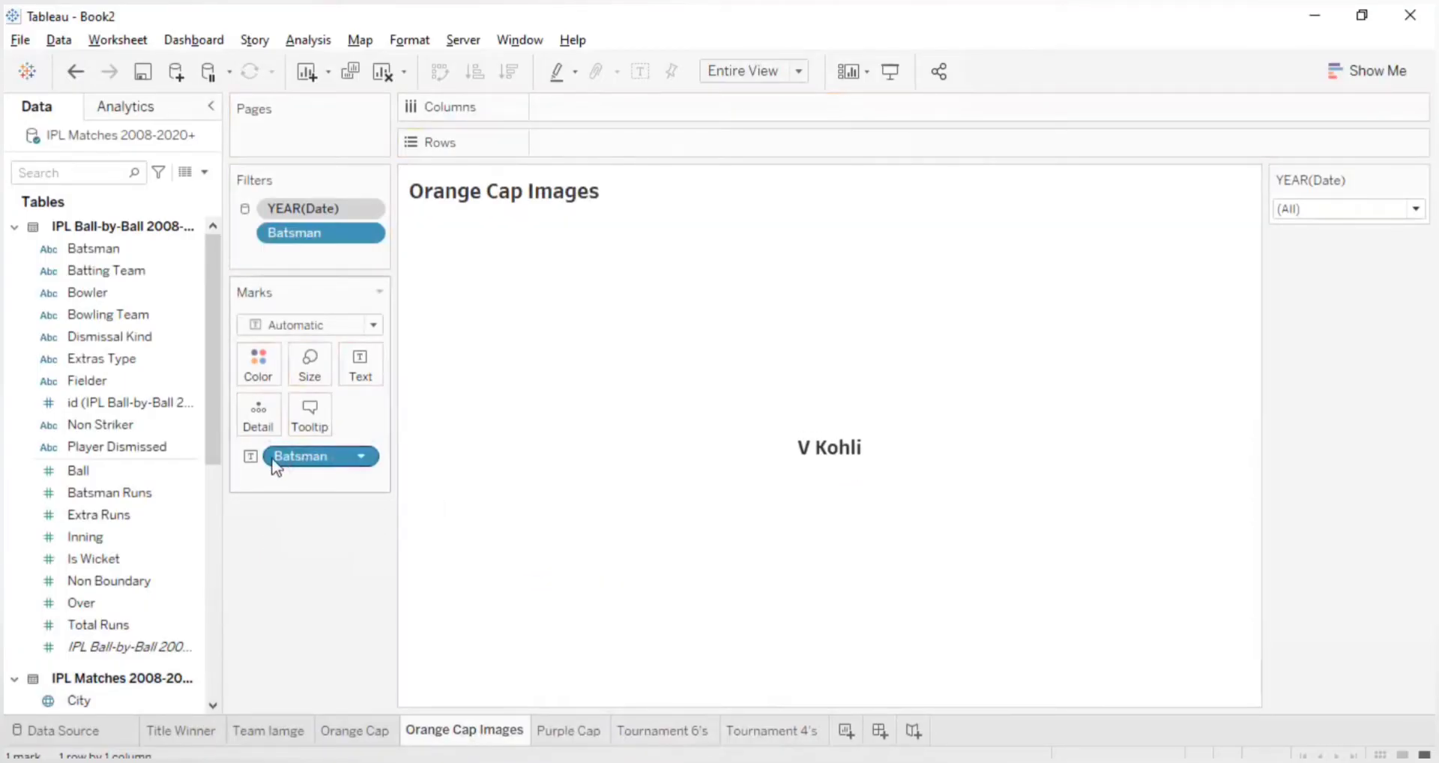
click(340, 326)
click(296, 493)
drag(314, 460, 367, 427)
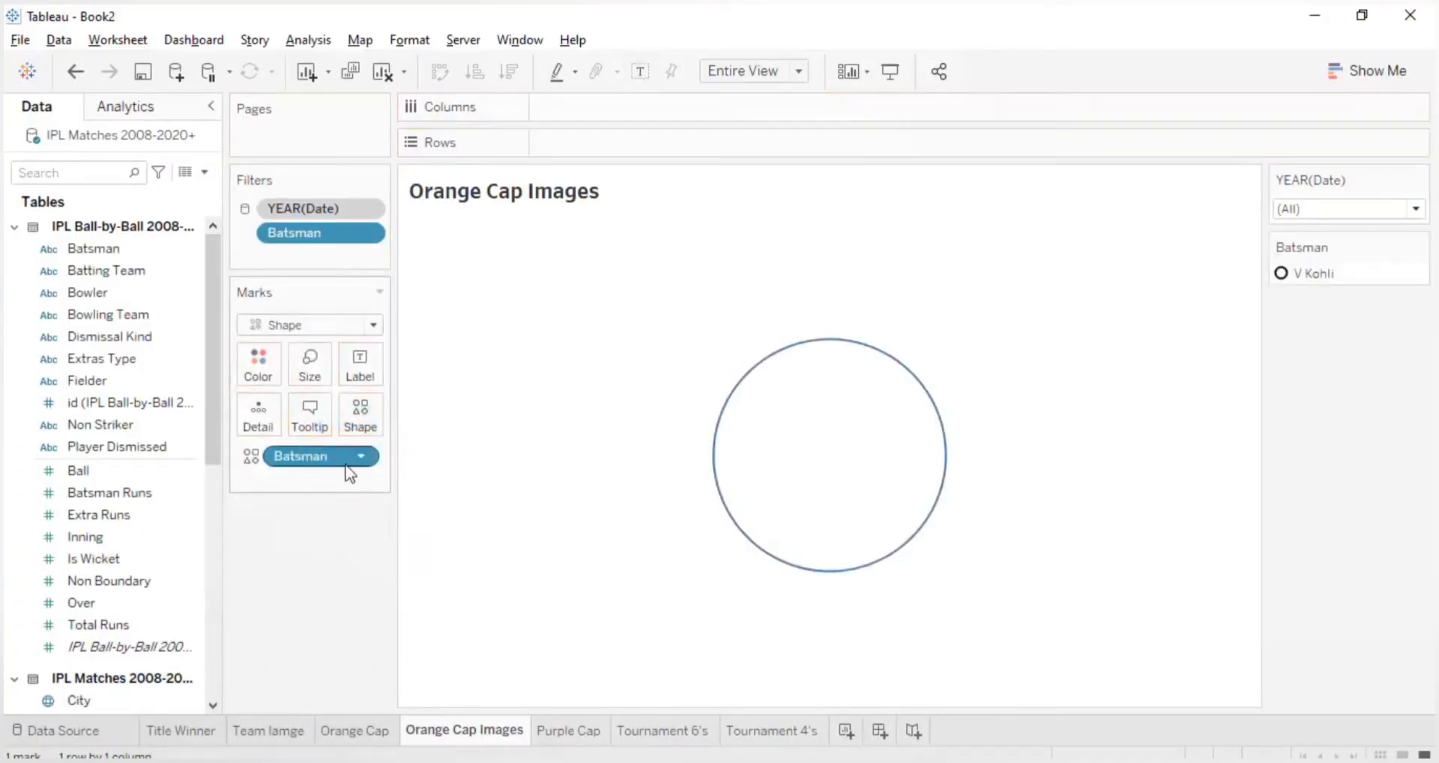
- Check the batsman shapes for 2008 to 2010 and leave the Orange Cap Images view filtered to 2008
click(1290, 217)
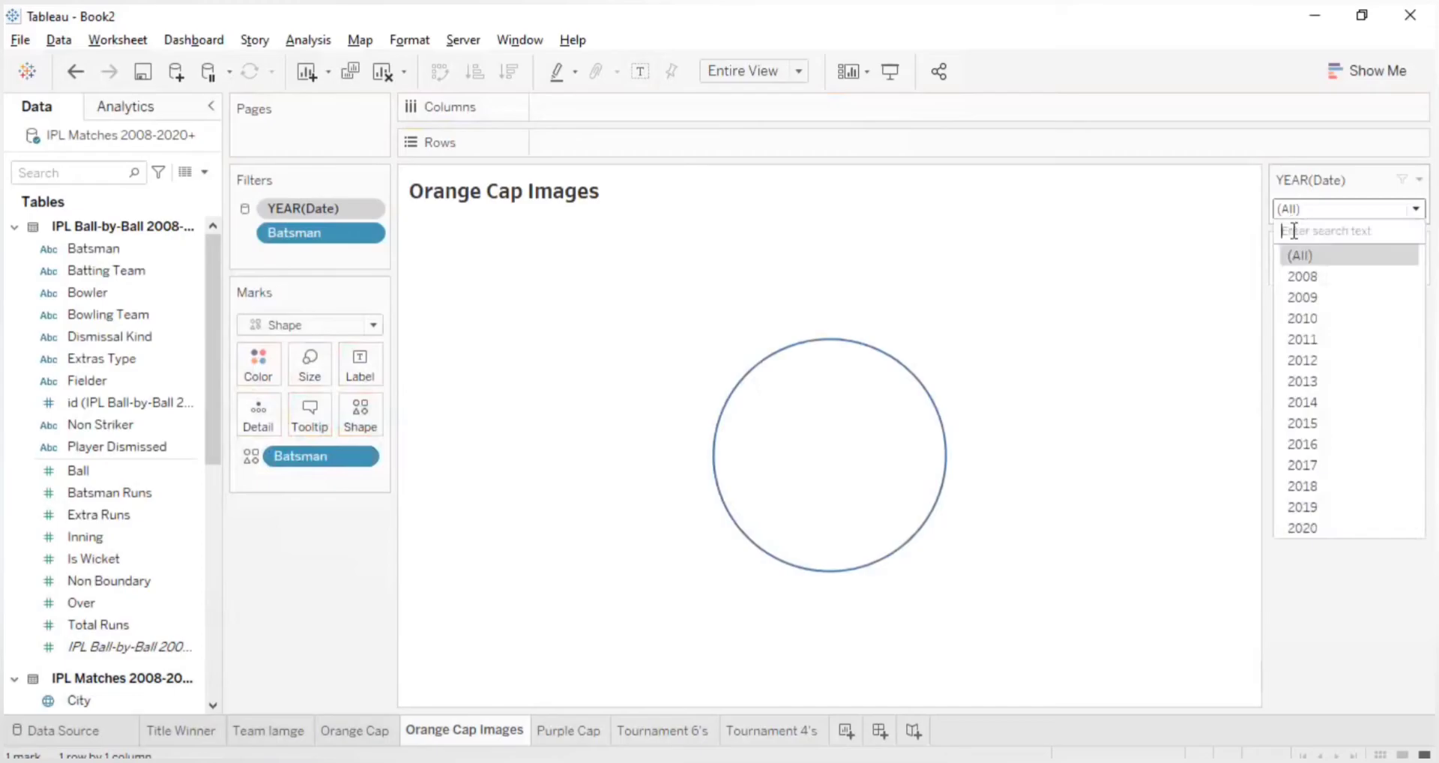
click(1294, 278)
click(1301, 210)
click(1308, 301)
click(1304, 217)
click(1313, 321)
click(1299, 218)
click(1295, 275)
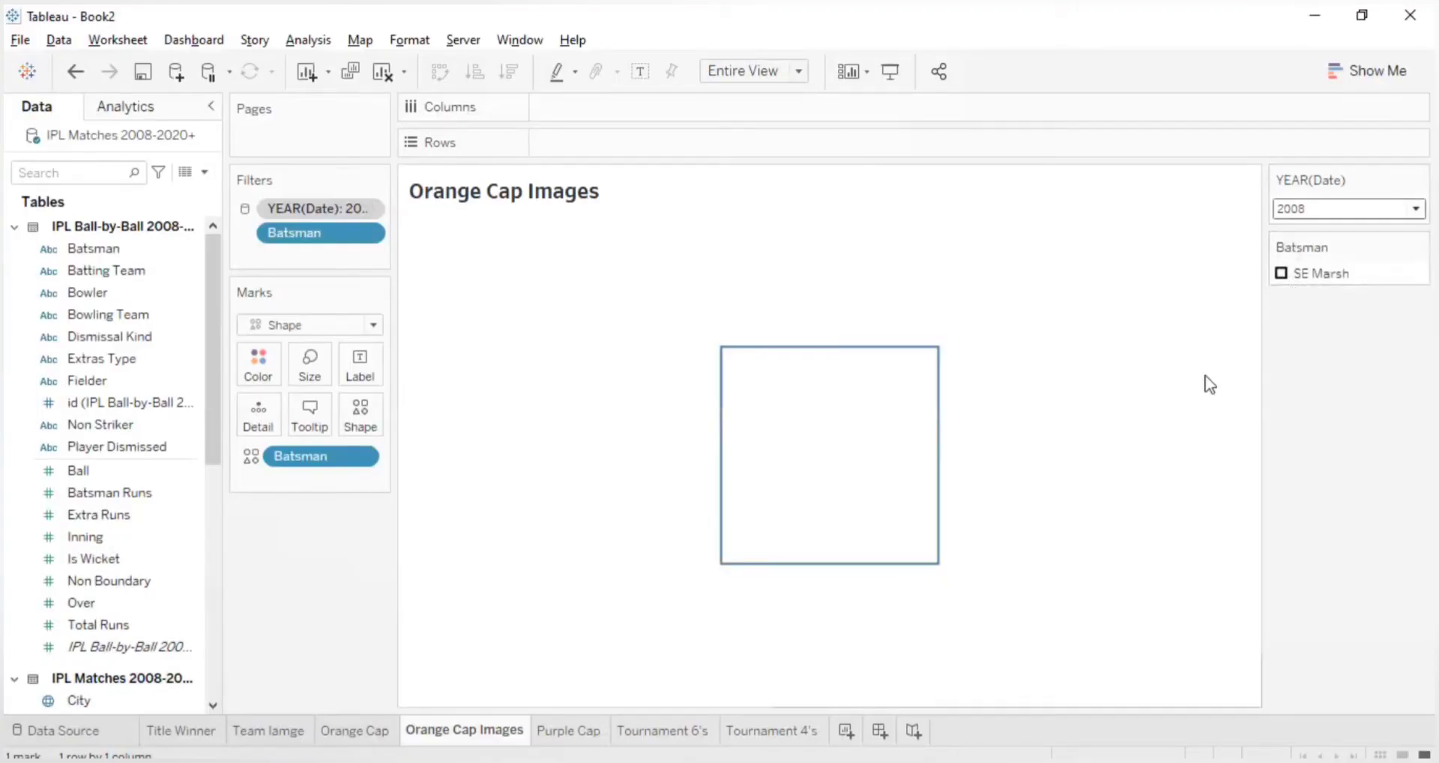
- Open the shape settings for the 2008 batsman and choose the Batsman shape palette
click(378, 427)
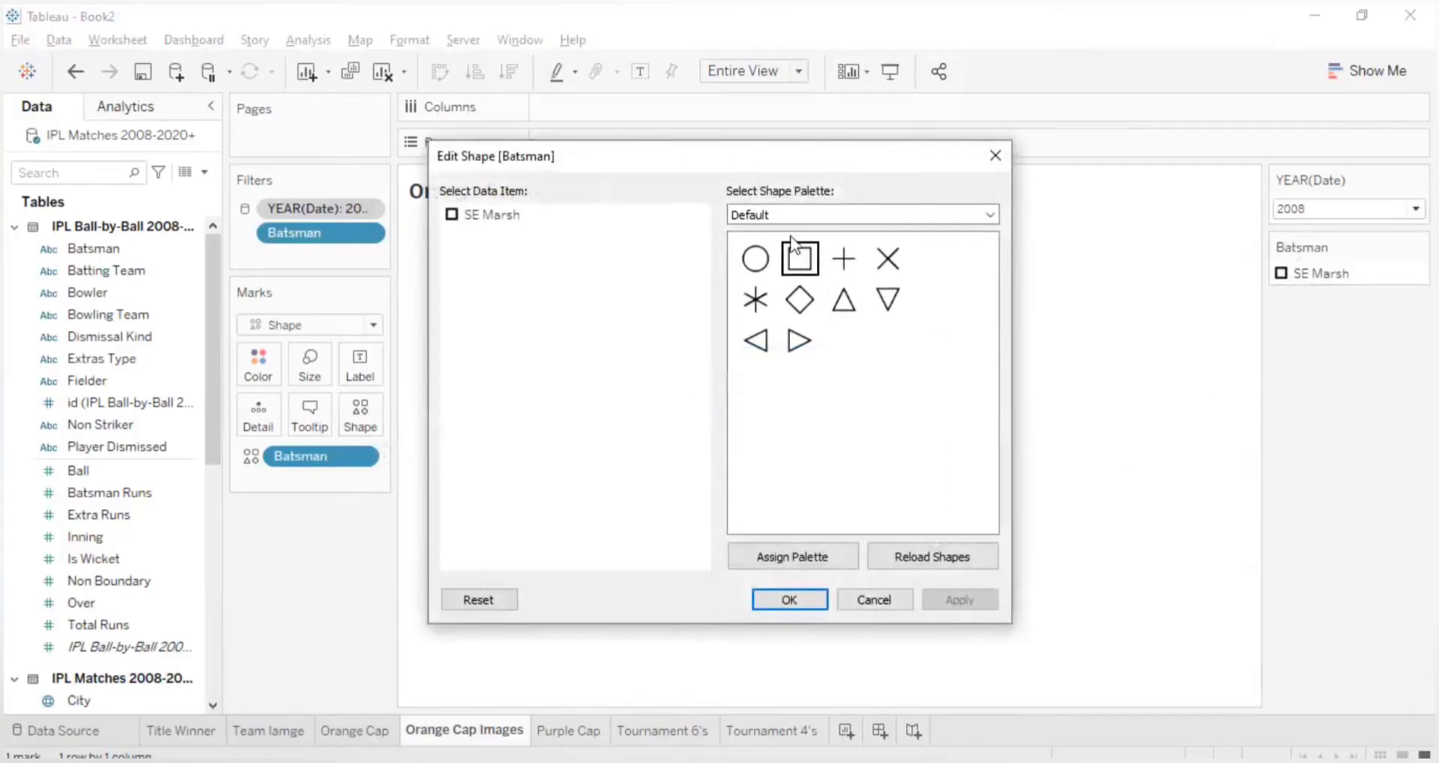
click(739, 218)
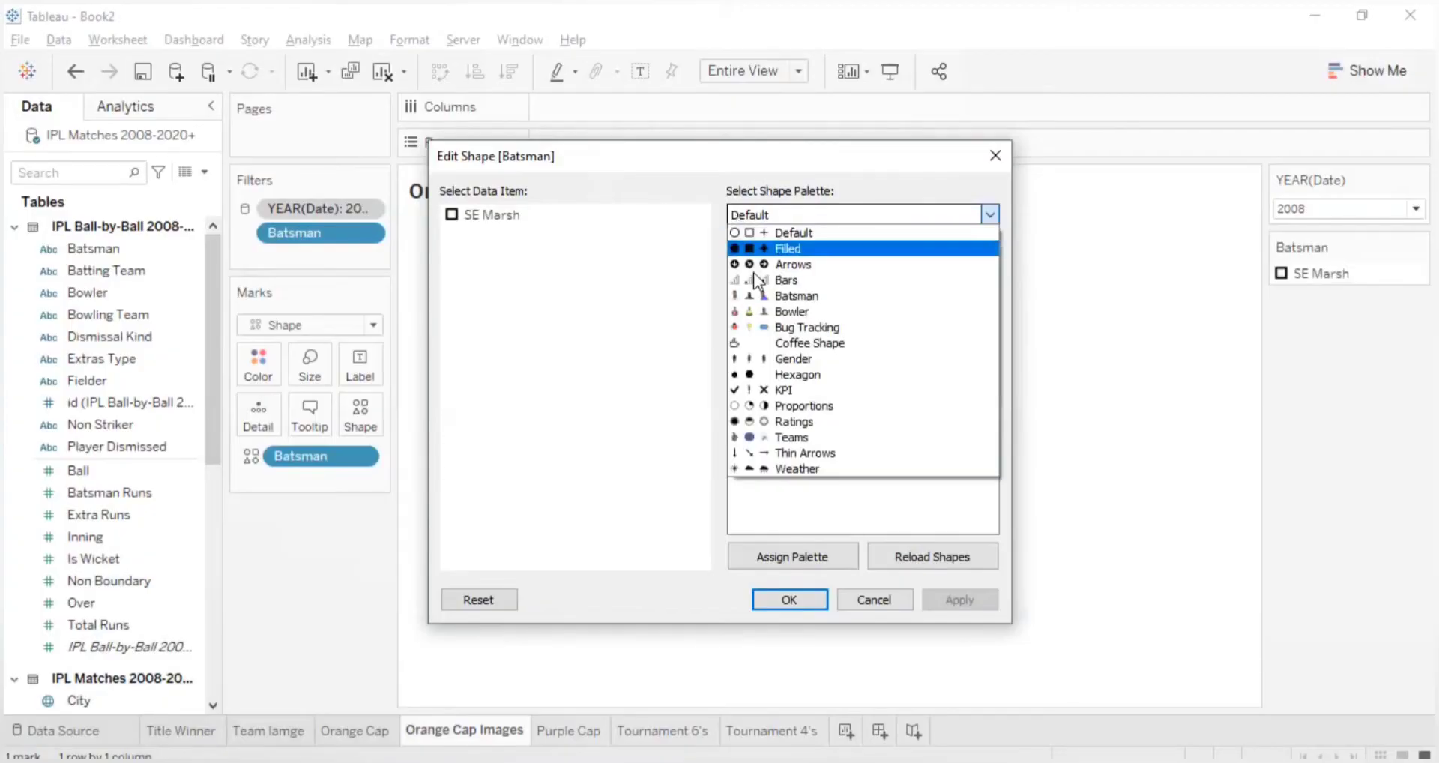
click(771, 301)
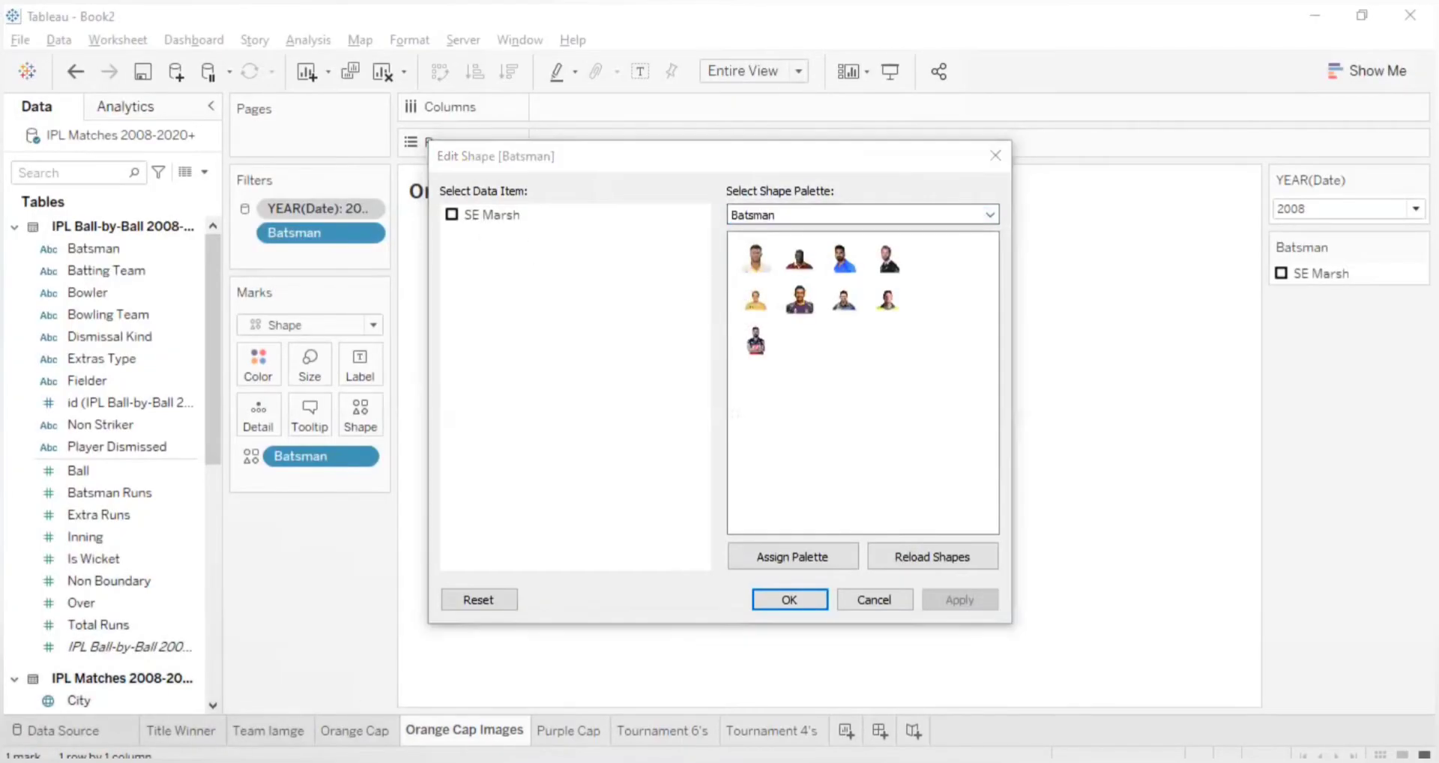
- Switch to File Explorer and inspect the player images in the Batsman folder under Documents, My Tableau Repository, Shapes
click(595, 705)
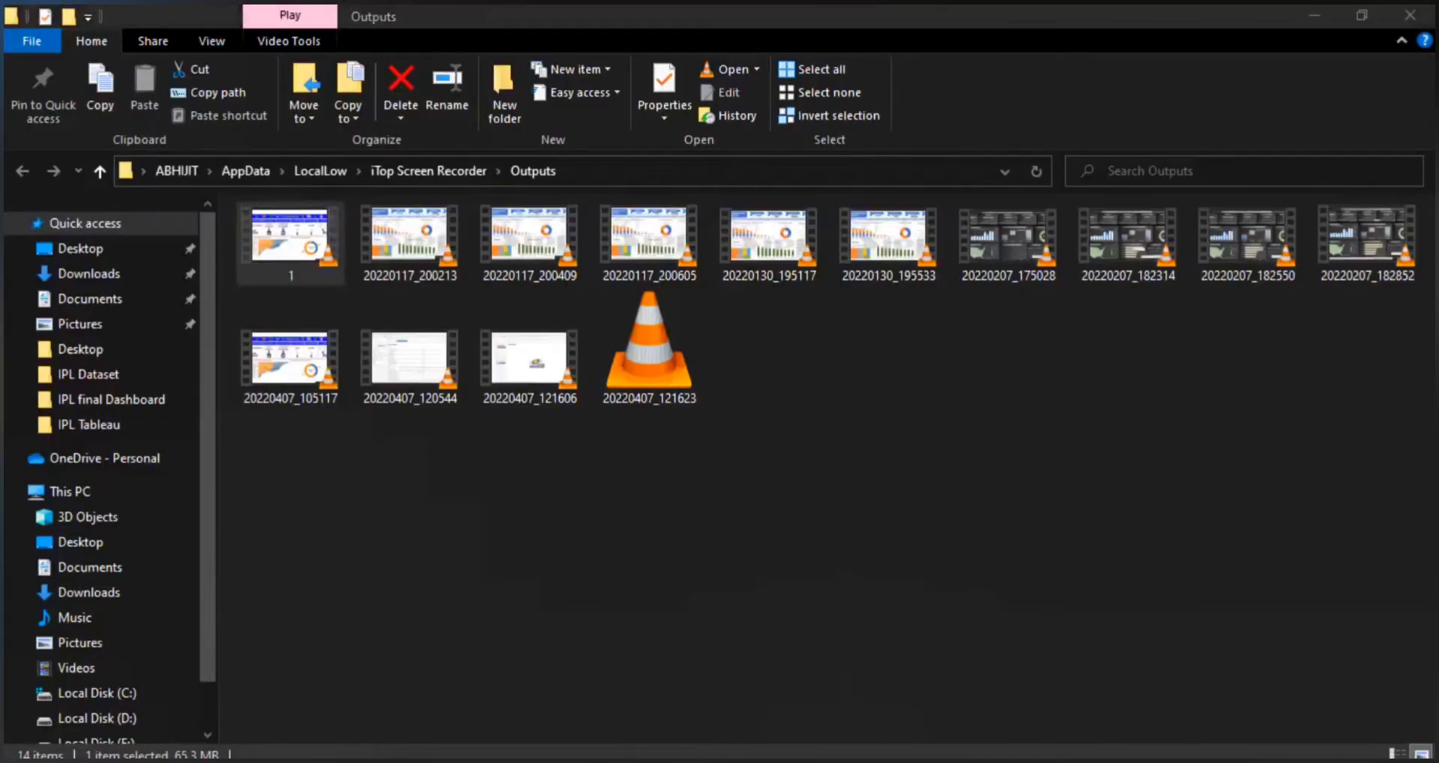
click(483, 687)
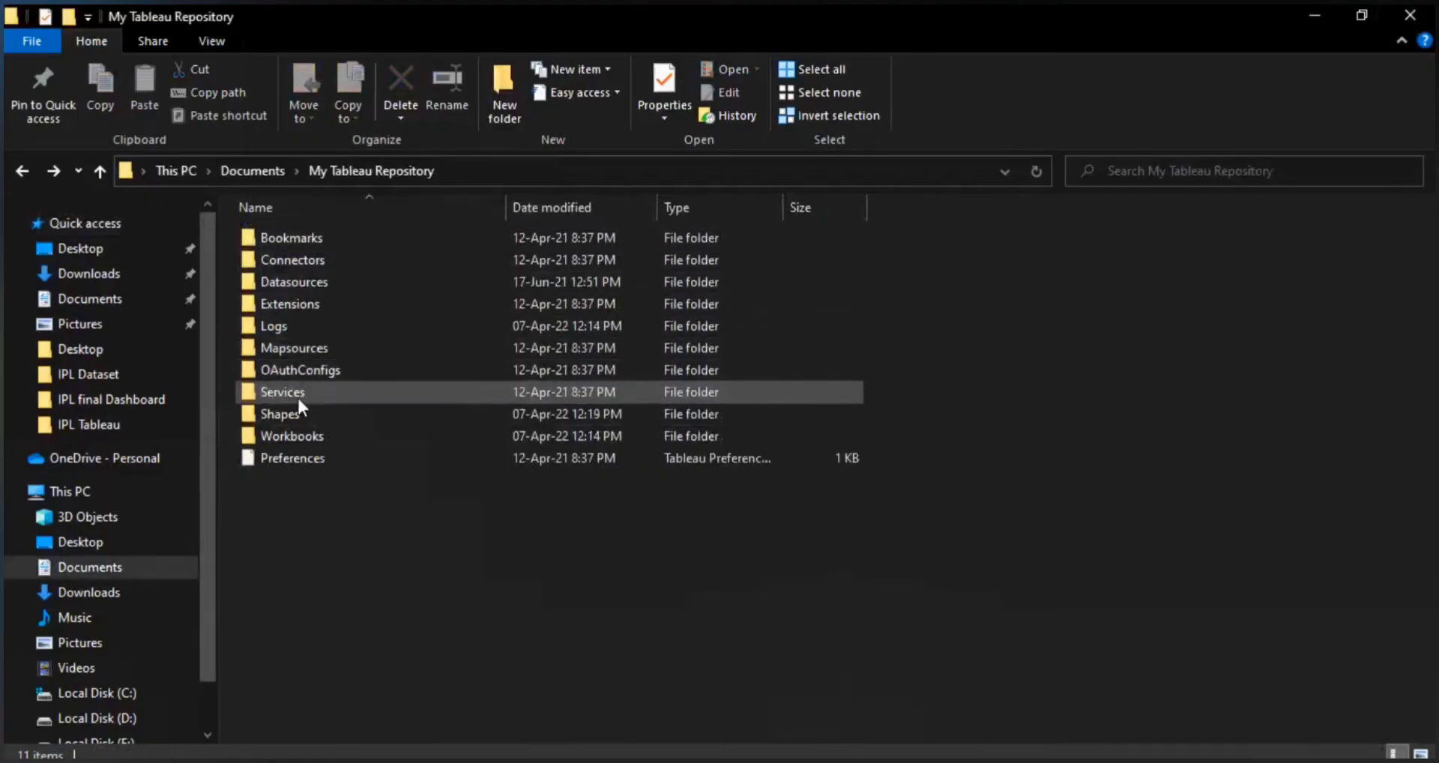
click(249, 173)
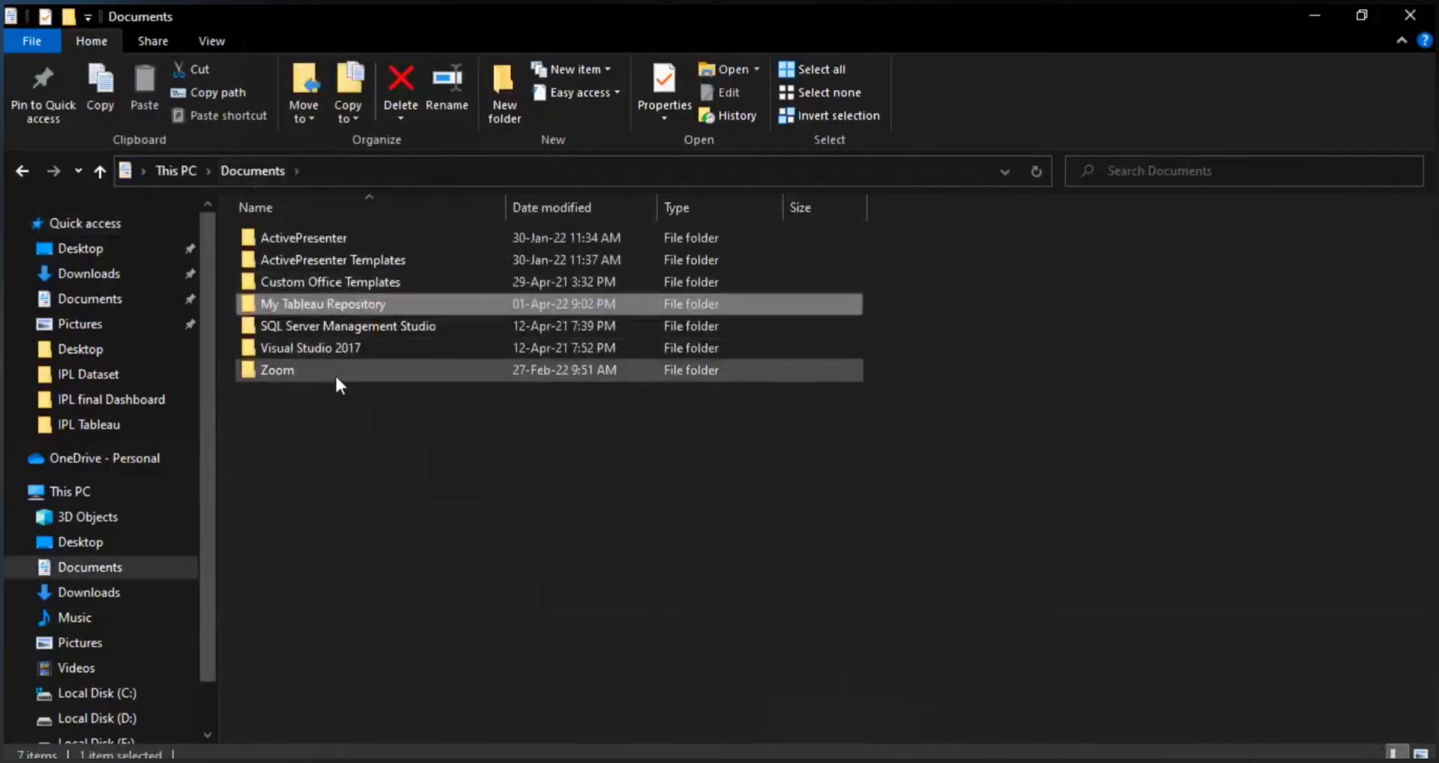
double_click(304, 306)
double_click(293, 416)
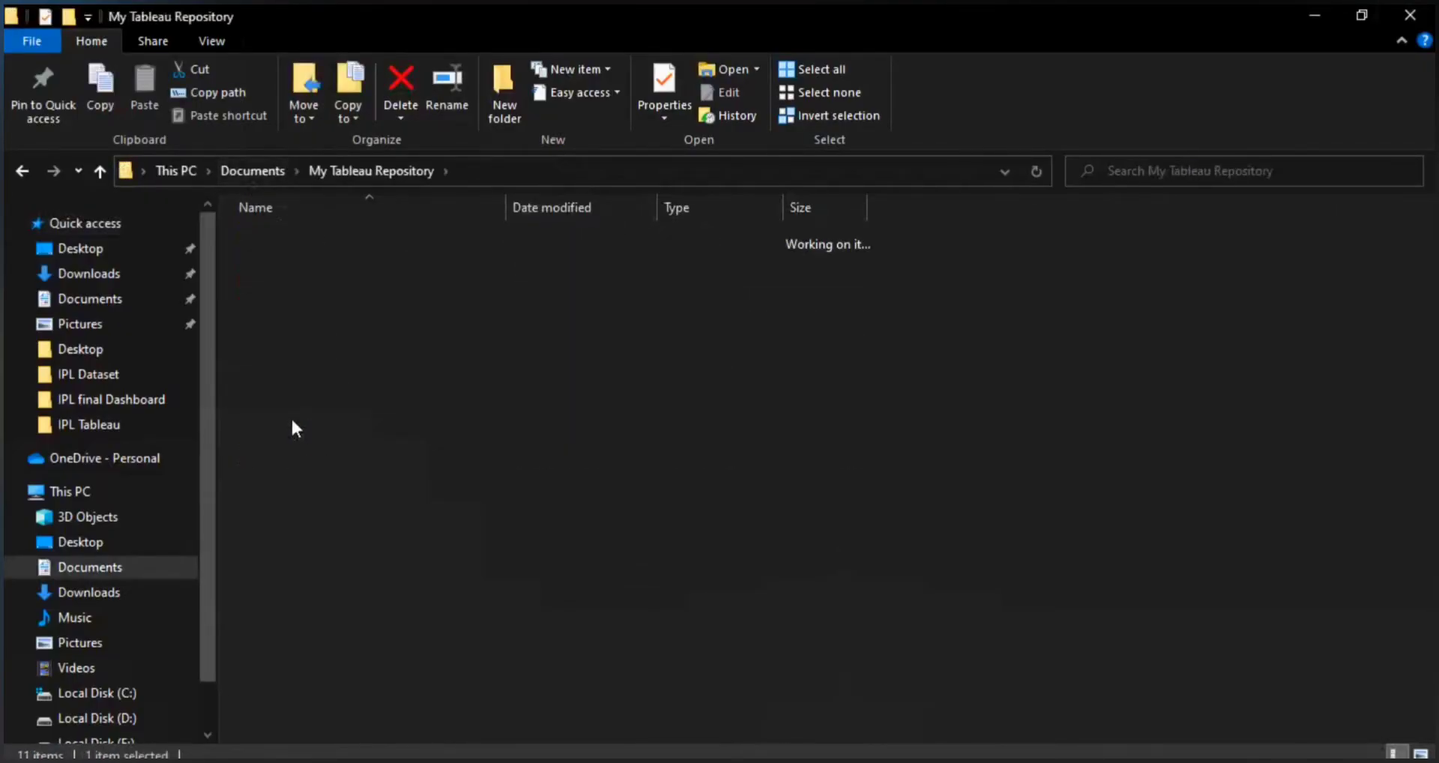
click(287, 303)
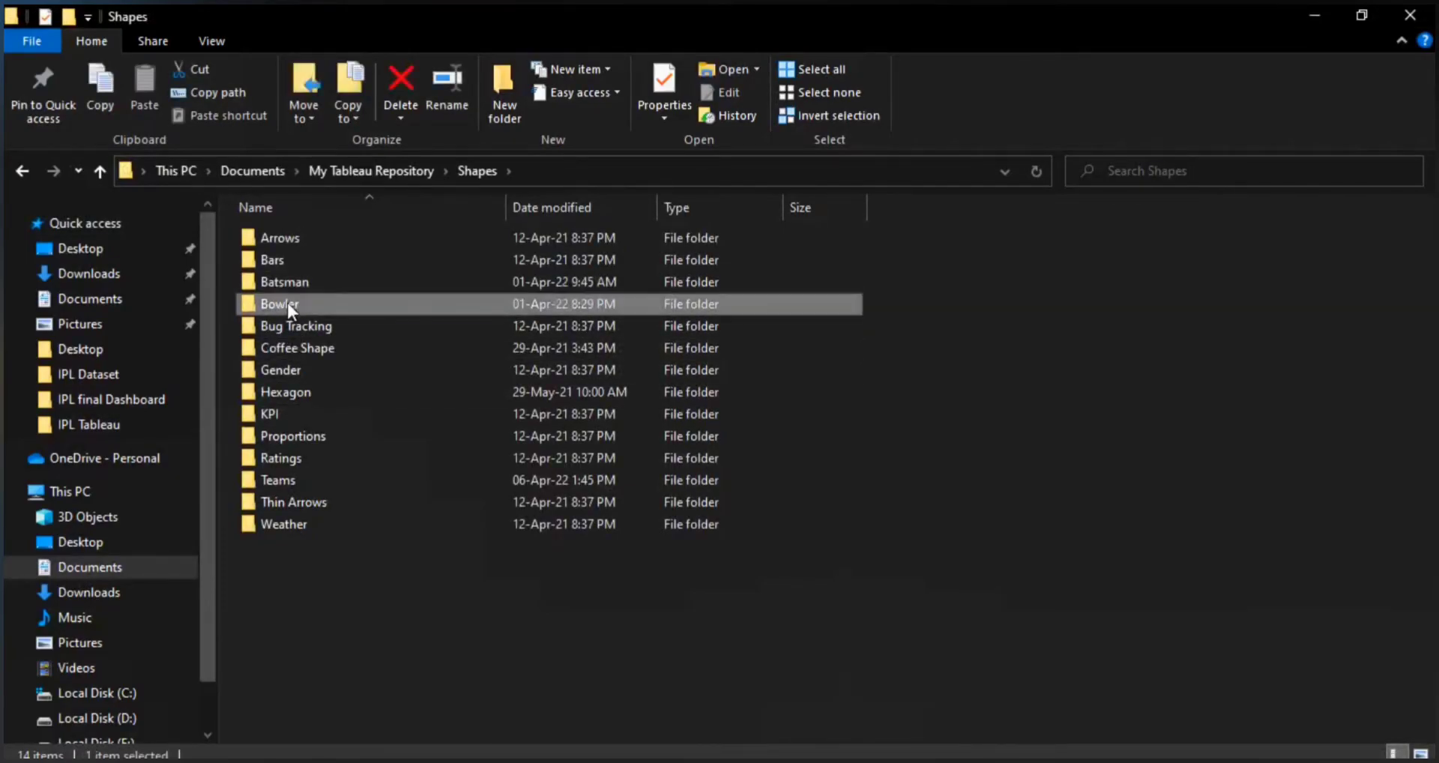
click(283, 285)
double_click(283, 285)
drag(286, 368, 1328, 254)
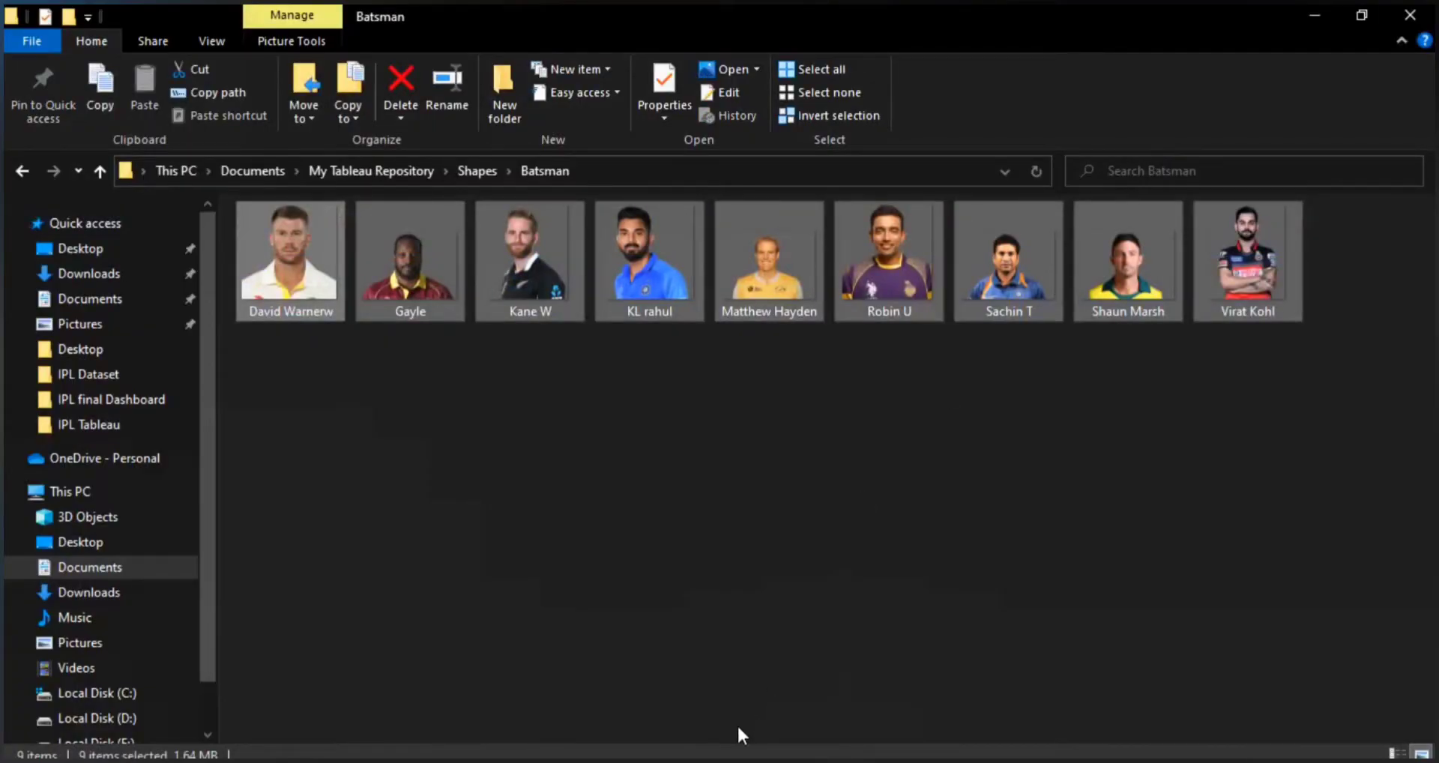
- Return to the Book2 workbook in Tableau, close the shape settings, and compare the 2008 and 2009 batsman marks, ending on 2009
click(648, 760)
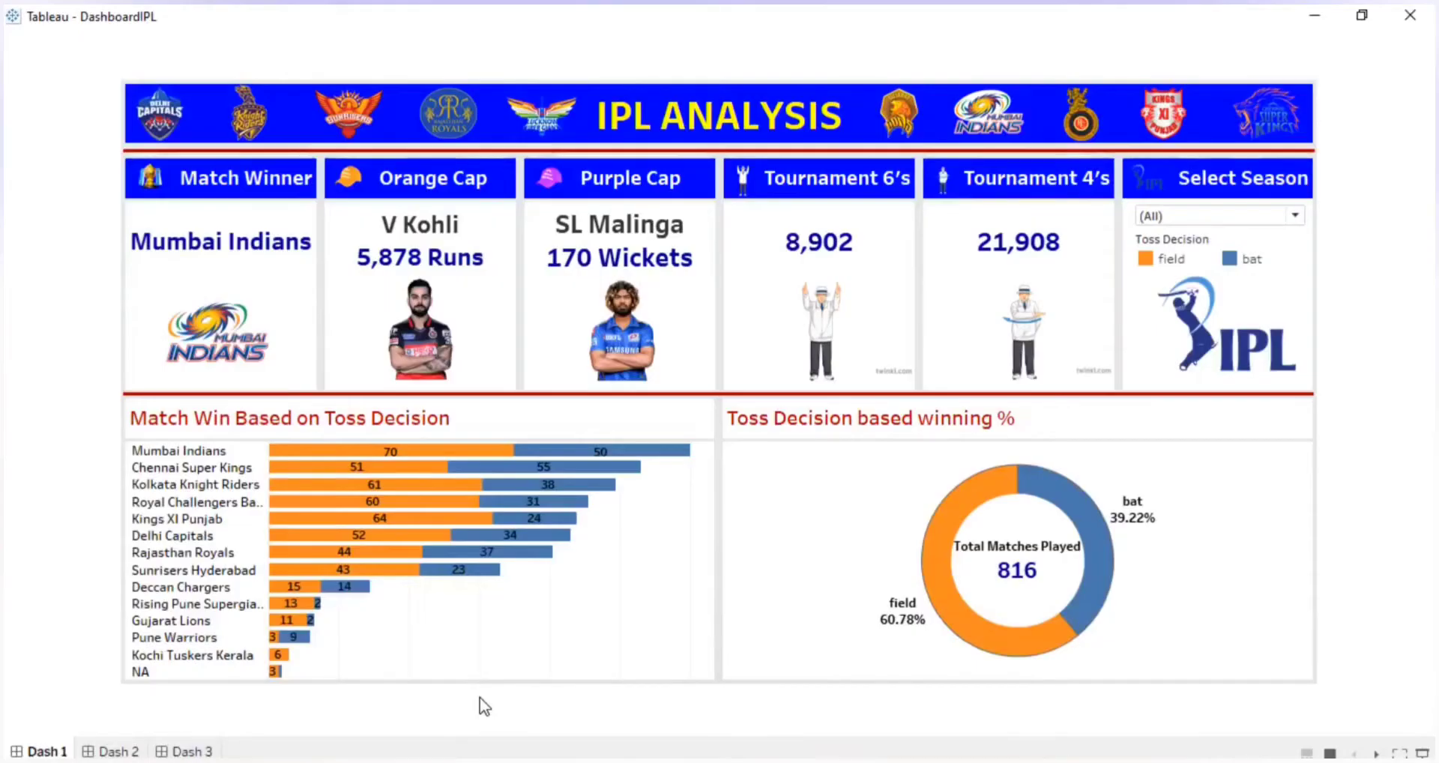
click(658, 739)
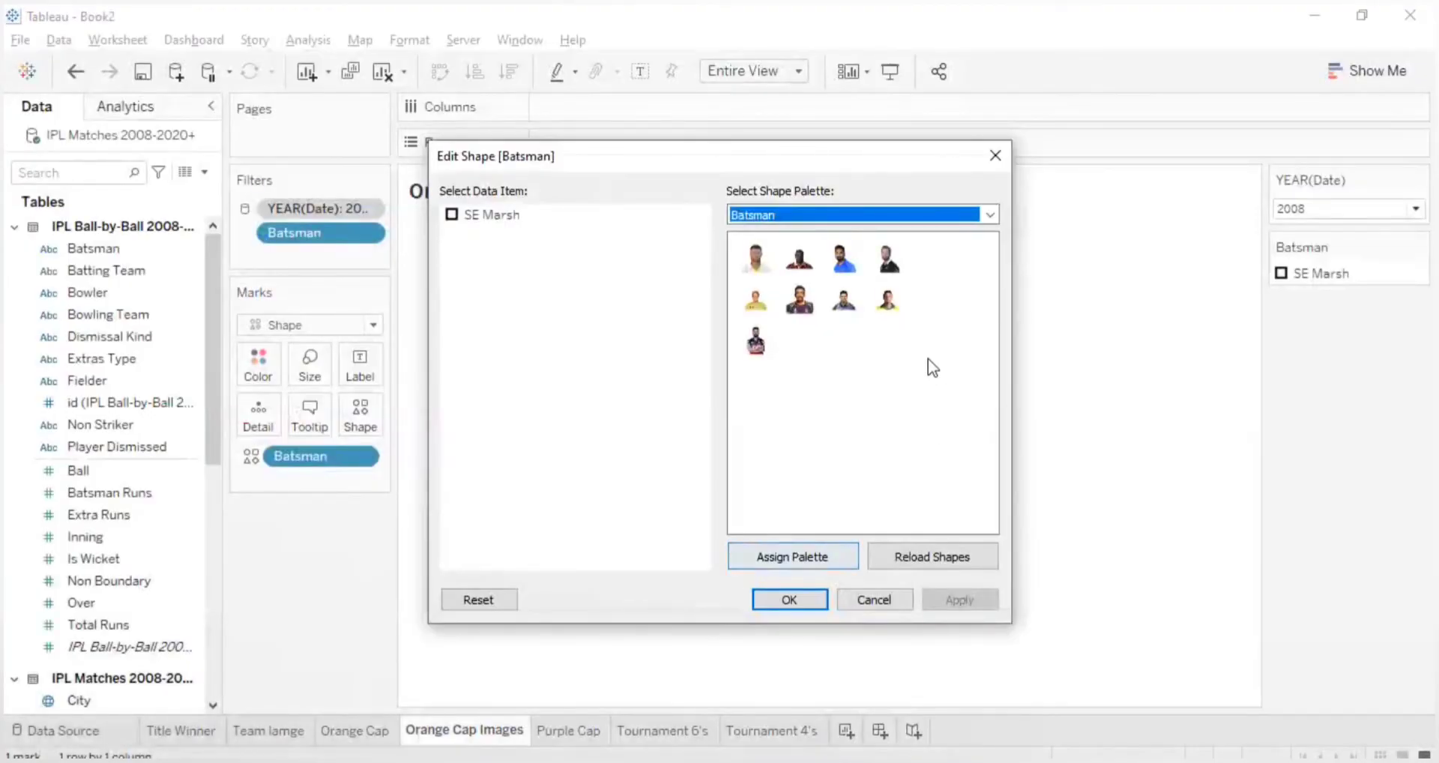
click(995, 155)
click(1298, 210)
click(1302, 293)
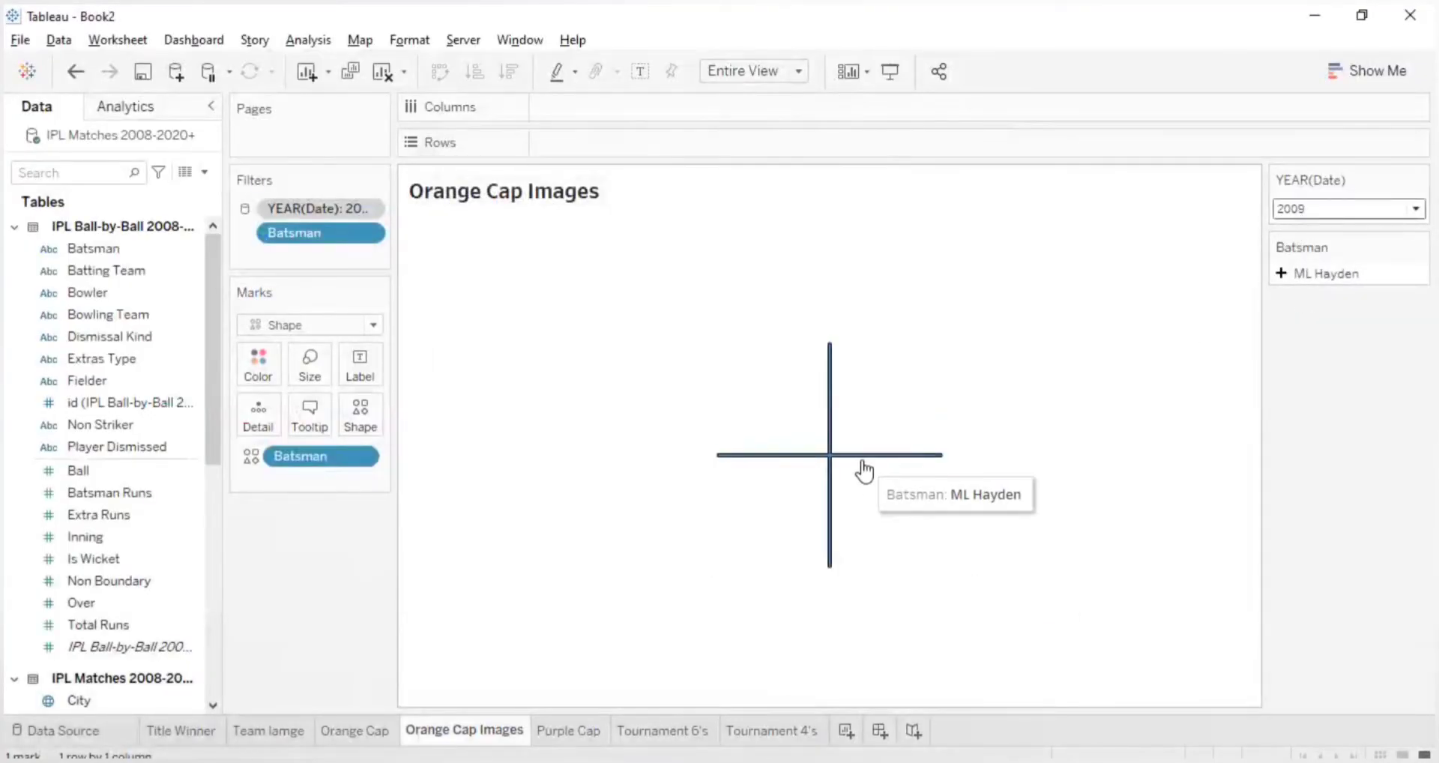
click(1326, 211)
click(1311, 276)
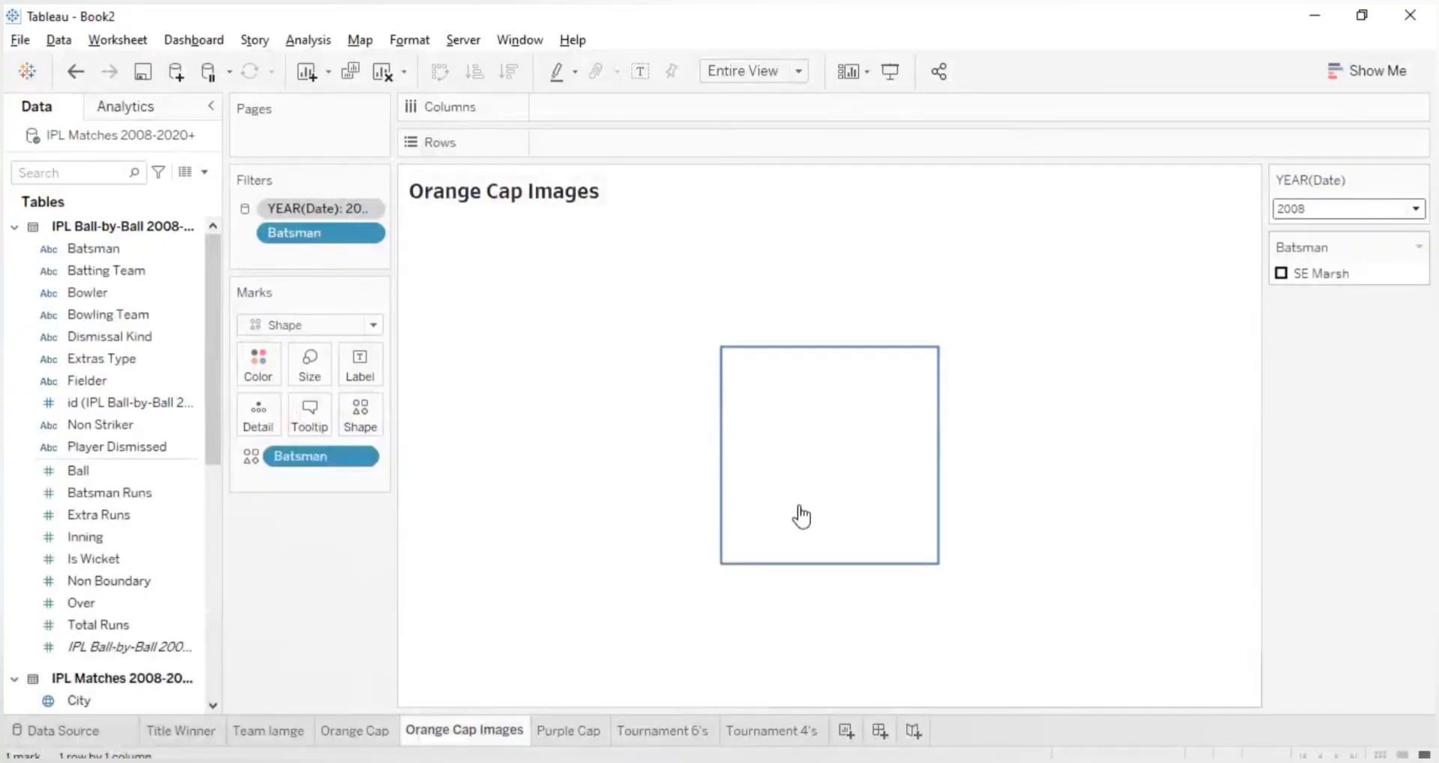
click(1370, 211)
click(1312, 298)
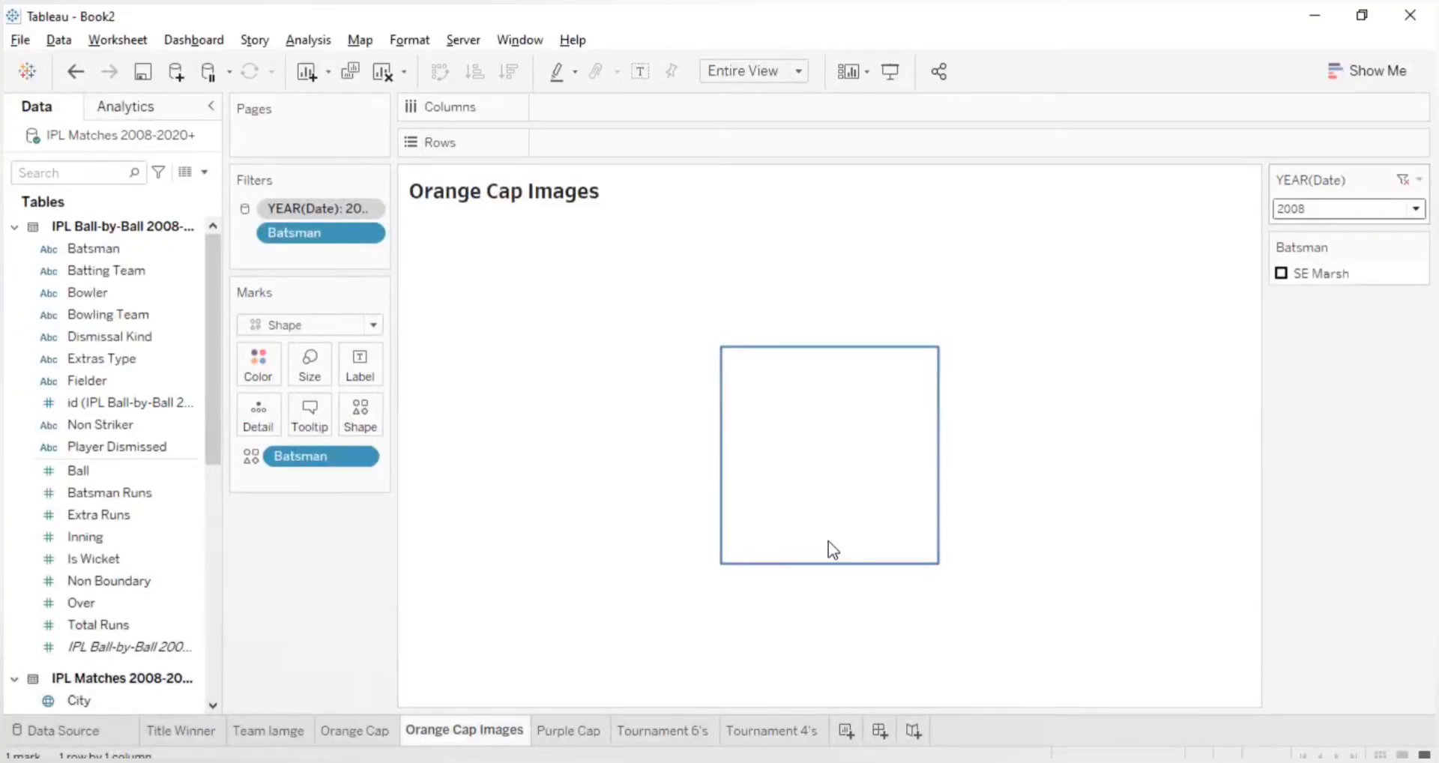
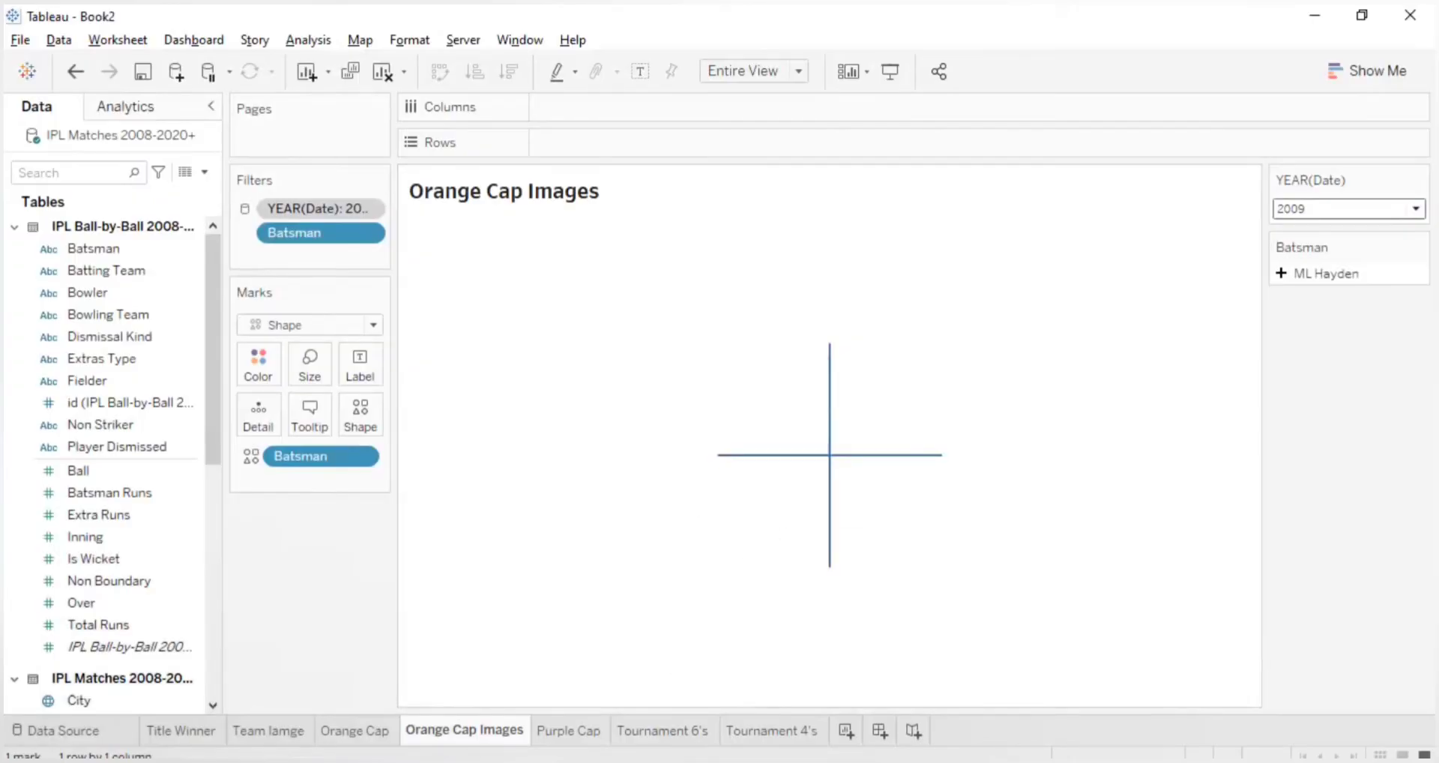
- Review the location of the Shapes folder within My Tableau Repository in File Explorer and return to the Tableau workbook
click(542, 760)
click(494, 709)
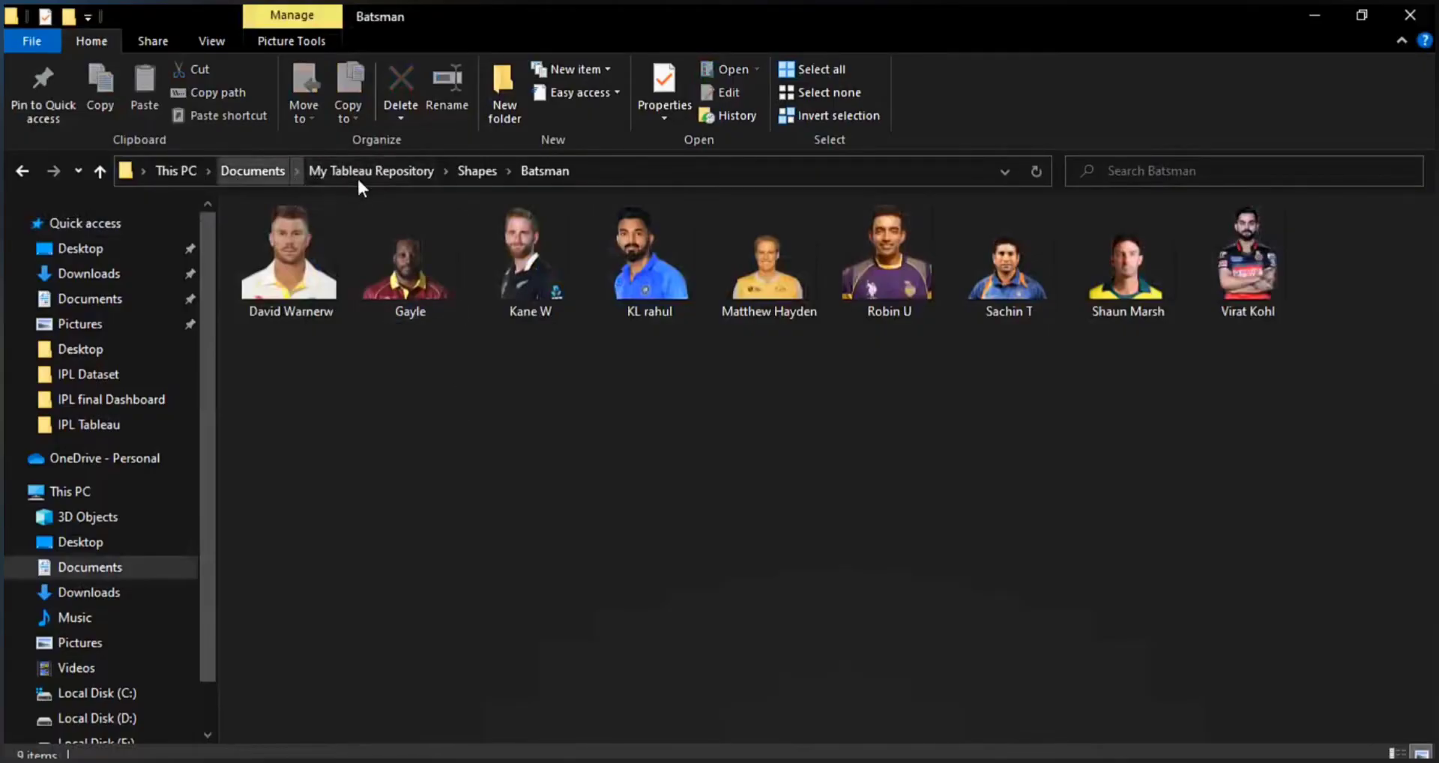
click(389, 177)
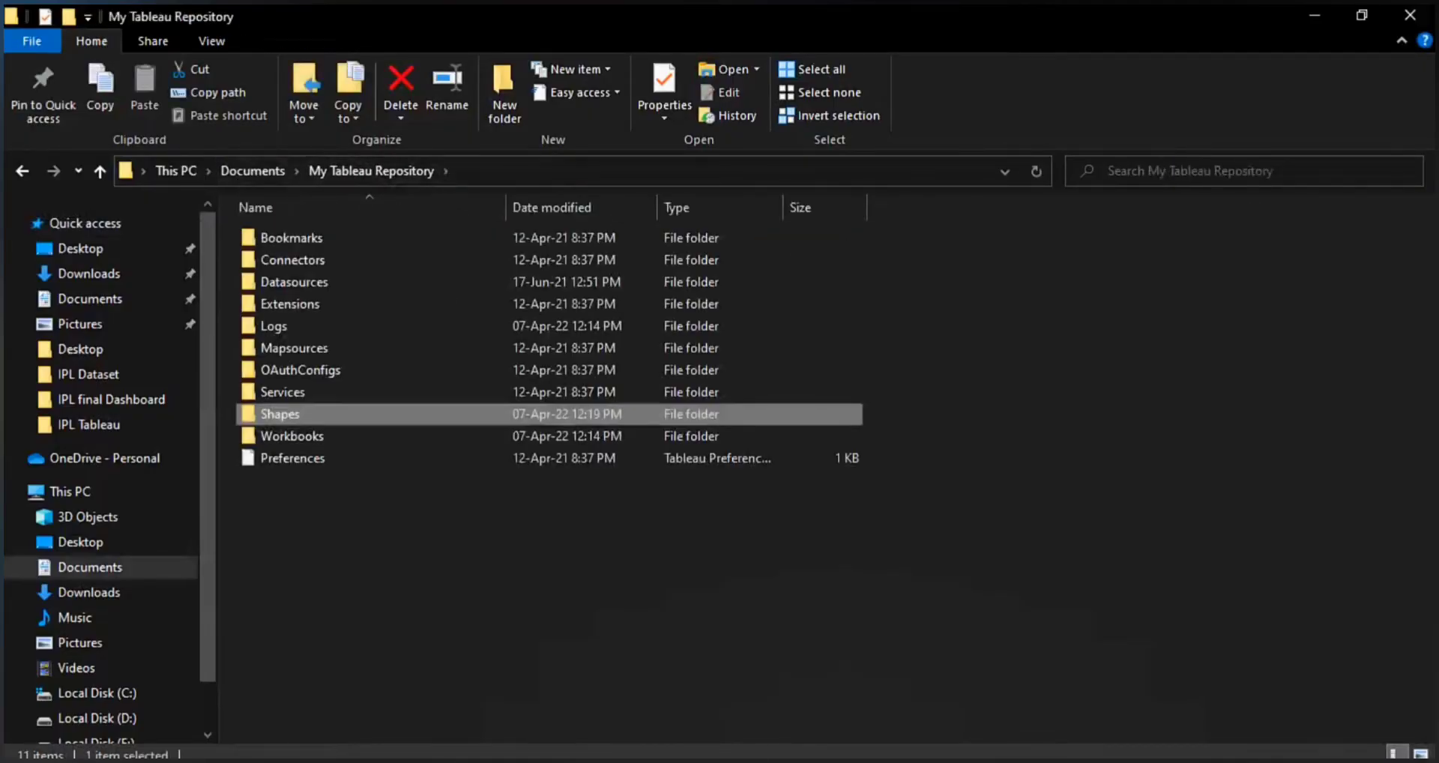
click(646, 760)
click(721, 710)
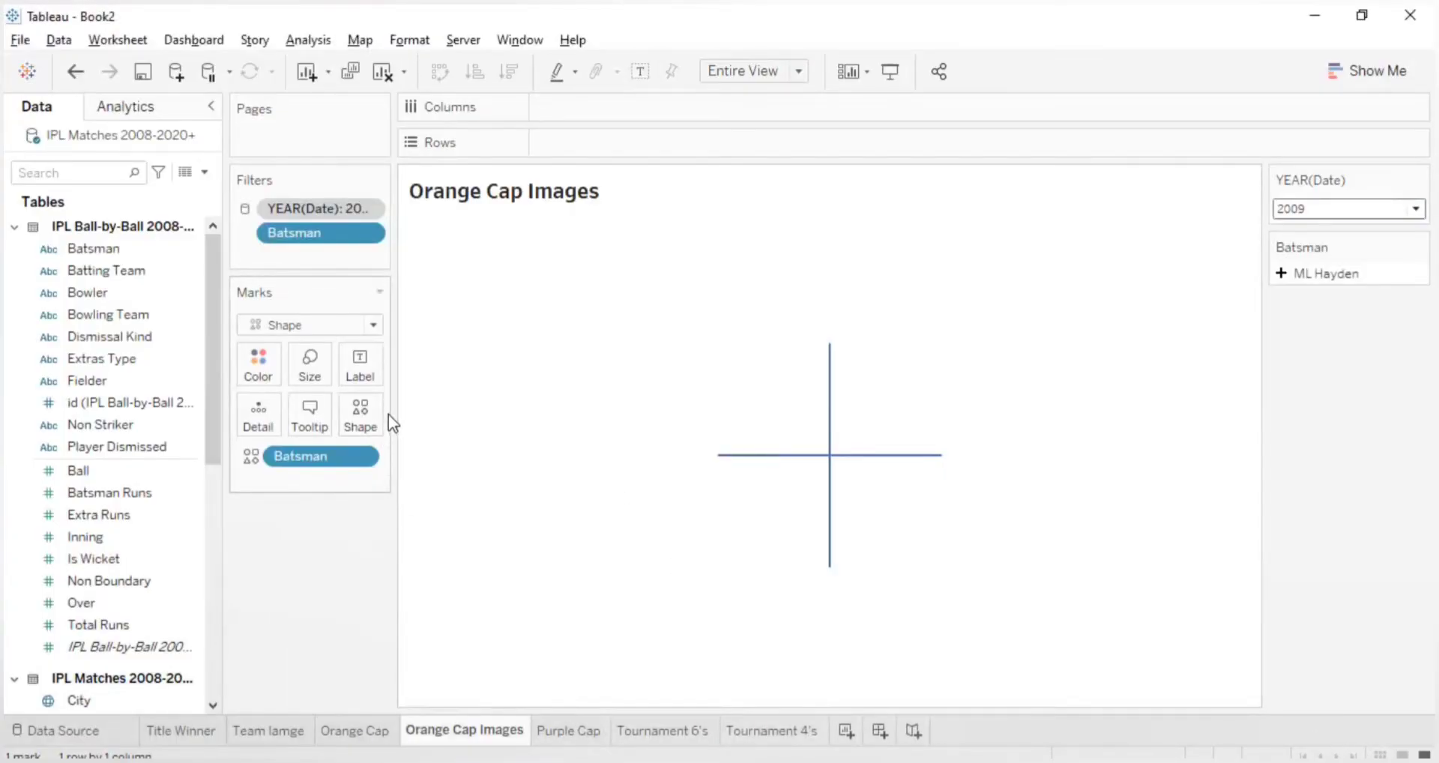
- Assign the Matthew Hayden image from the Batsman shape palette to the 2009 batsman
click(370, 407)
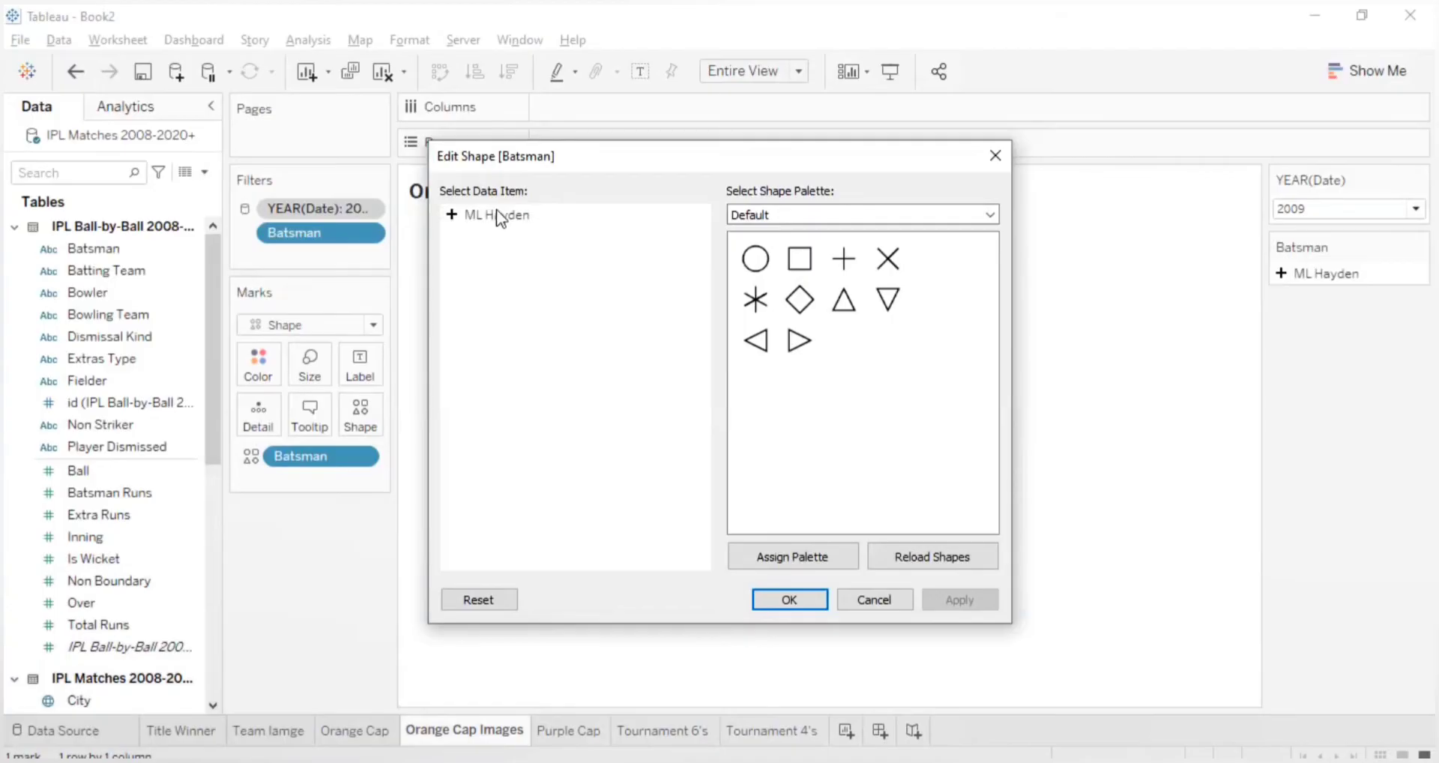
click(805, 214)
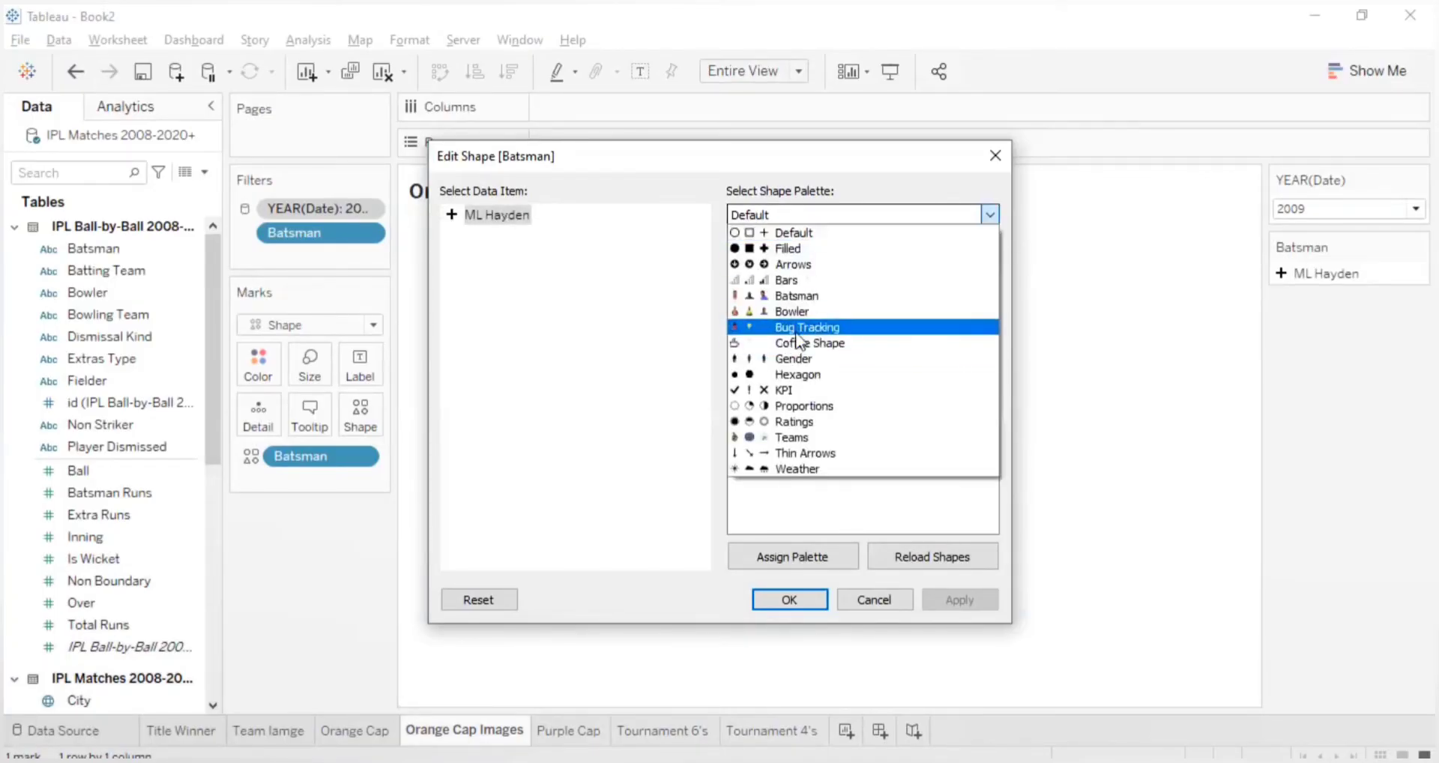
click(791, 294)
click(756, 300)
click(951, 604)
click(765, 597)
- Filter the view to 2008 and assign the Shaun Marsh image from the Batsman shape palette to that year's batsman
click(1340, 208)
click(1317, 274)
click(339, 410)
click(794, 216)
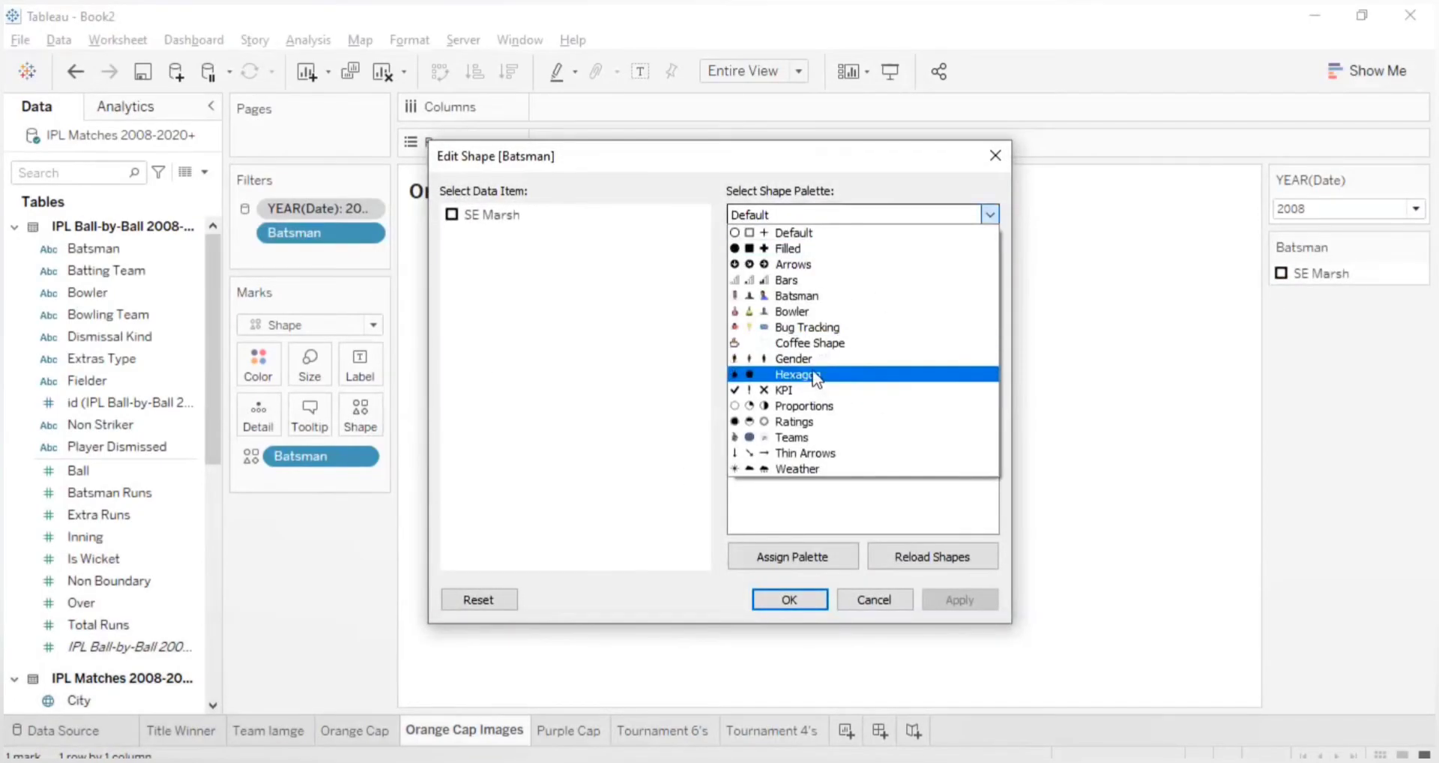
click(793, 295)
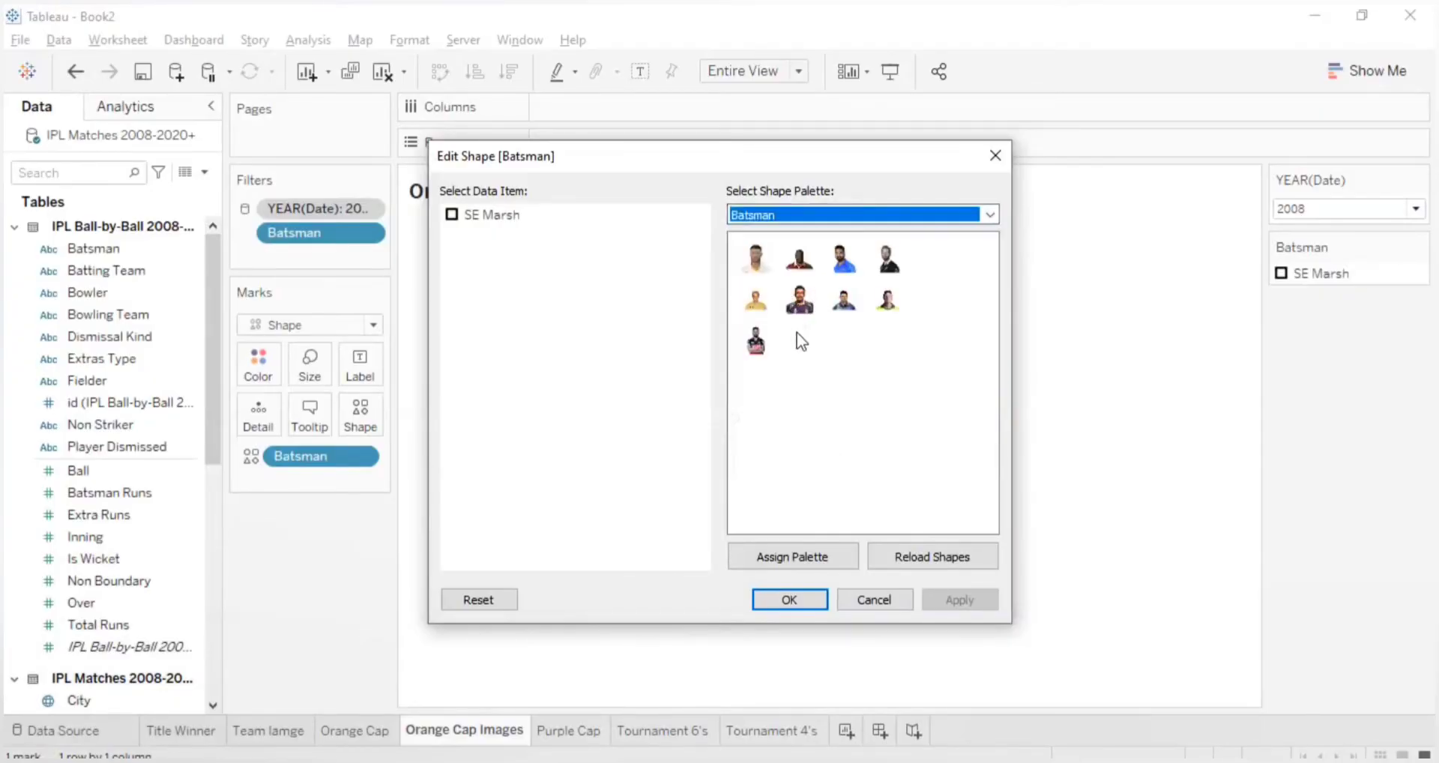
click(886, 311)
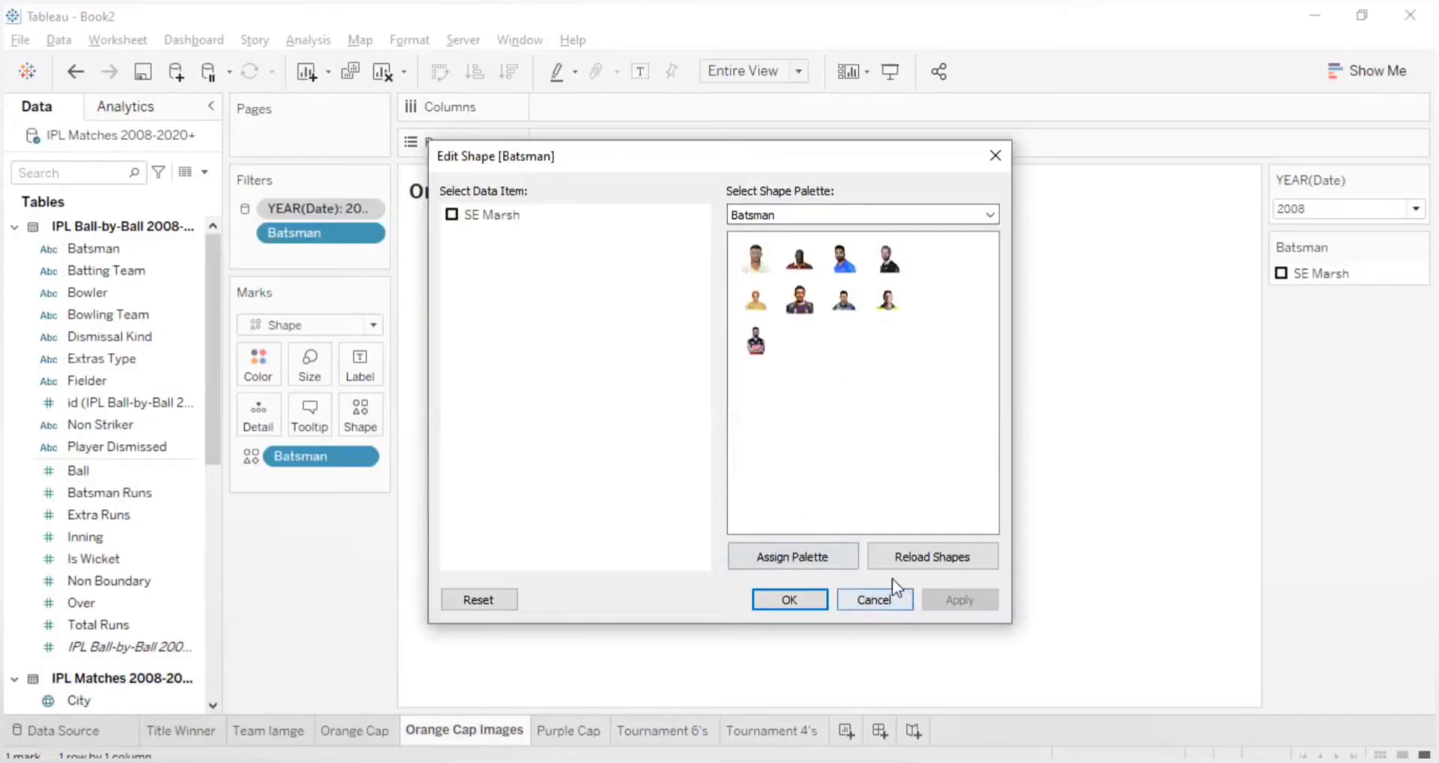
click(894, 310)
click(956, 599)
click(820, 607)
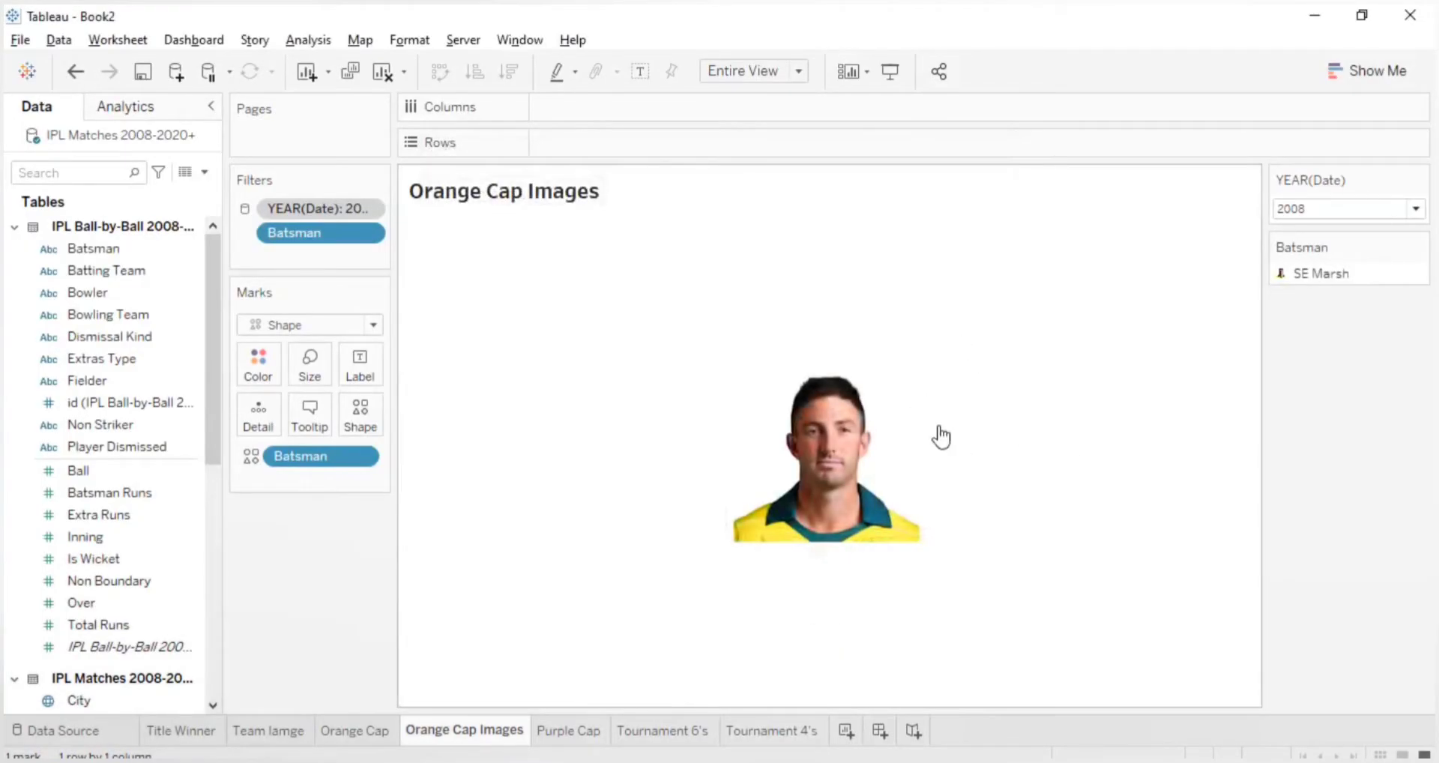
- Check the batsman image for 2009 and filter the view to 2010
click(1325, 209)
click(1321, 294)
click(1310, 210)
click(1312, 319)
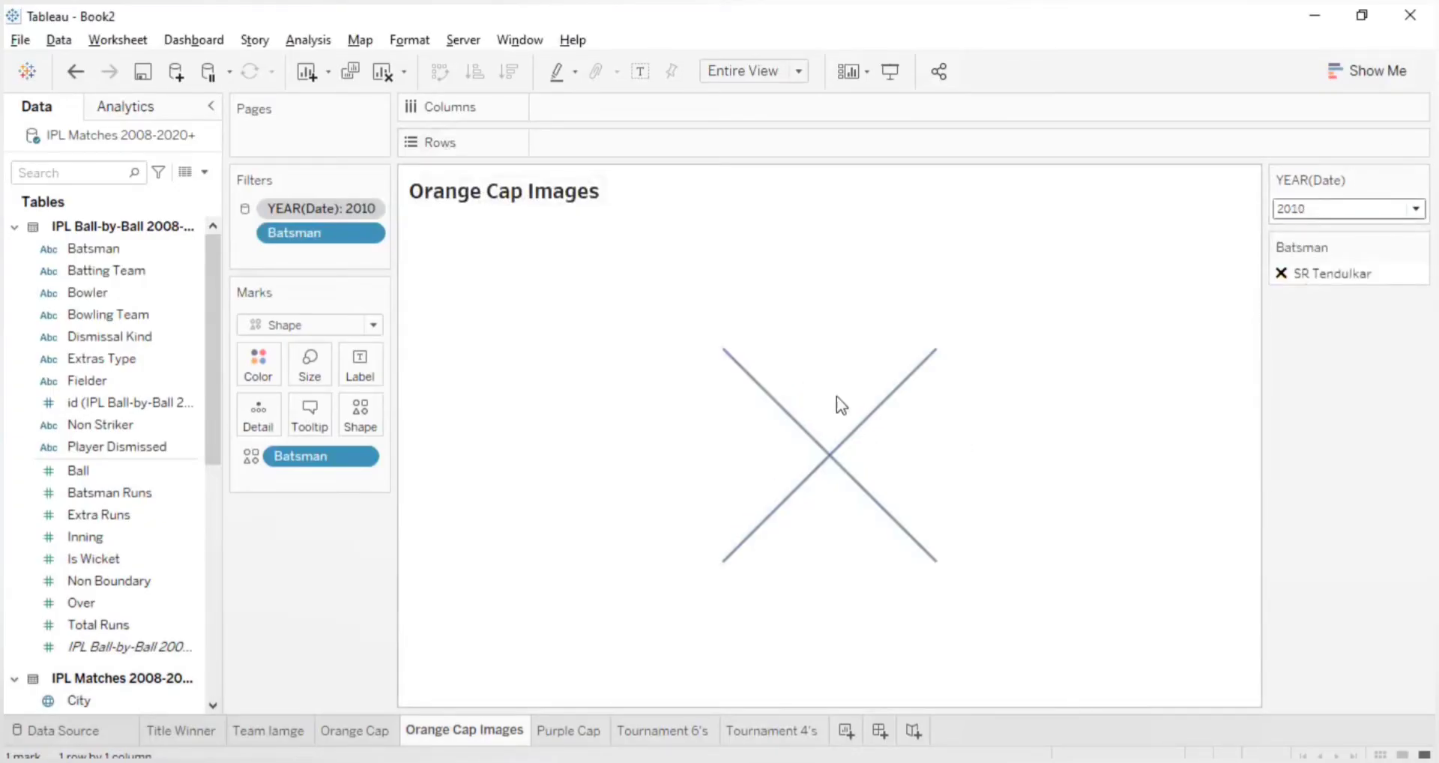
- Assign the Sachin Tendulkar image from the Batsman shape palette to the 2010 batsman
click(364, 429)
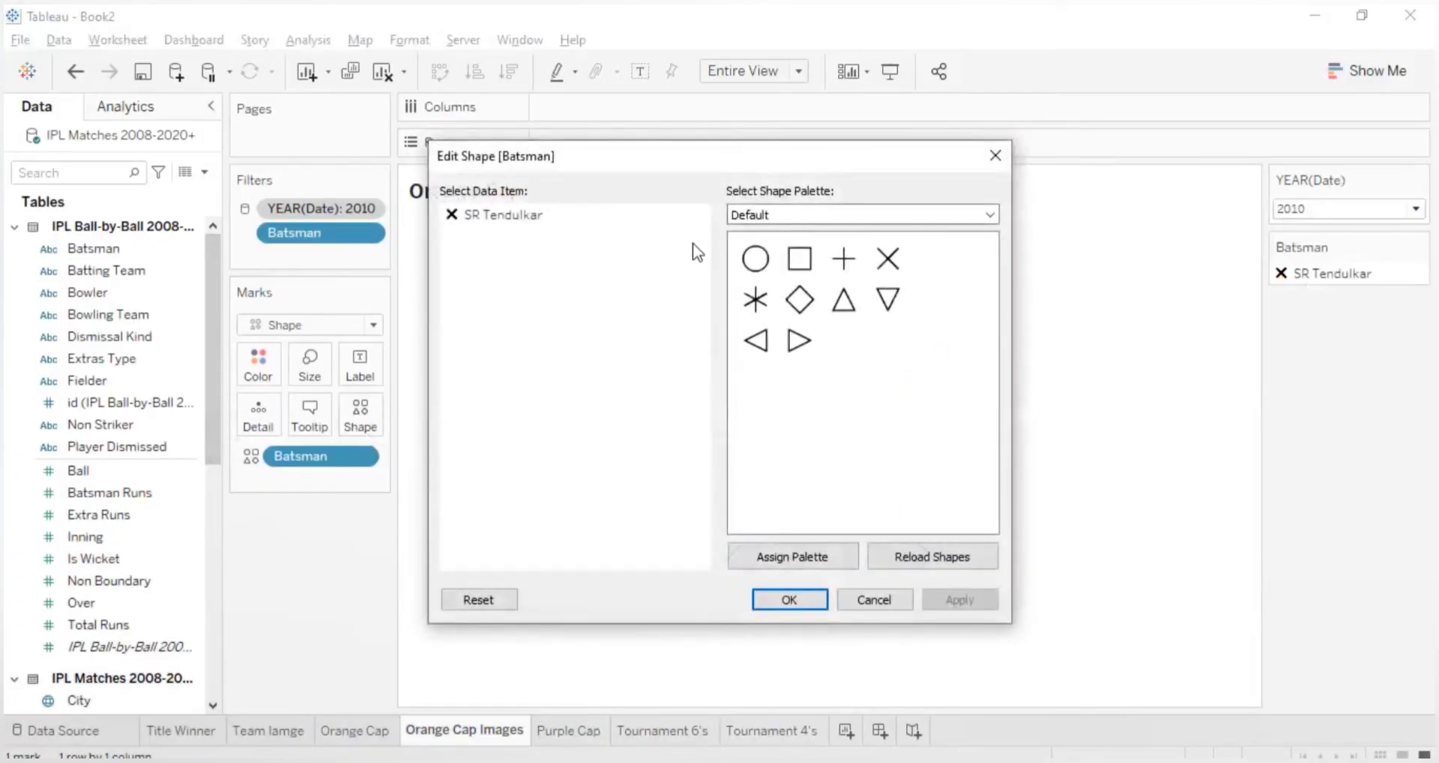
click(755, 219)
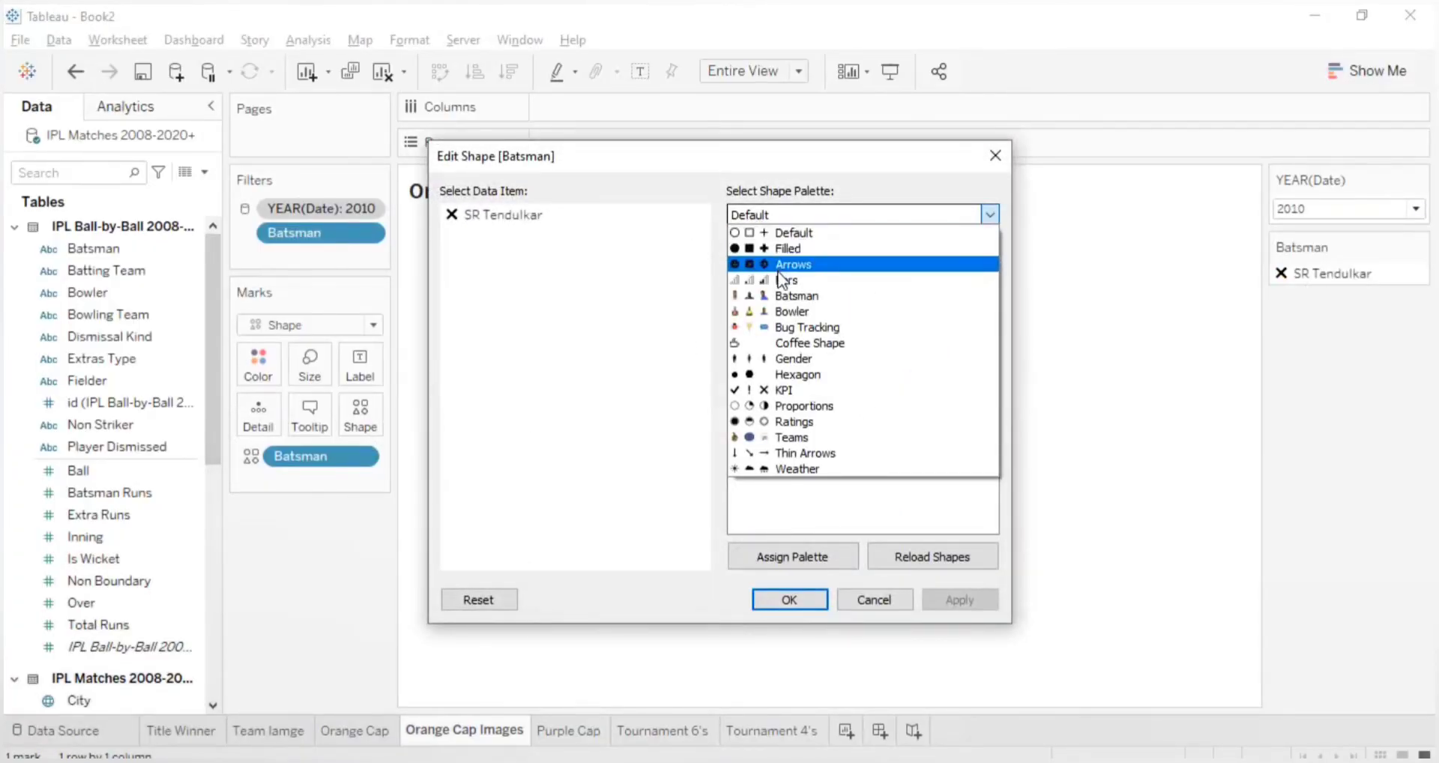
click(779, 309)
click(796, 216)
click(797, 280)
click(782, 217)
click(779, 296)
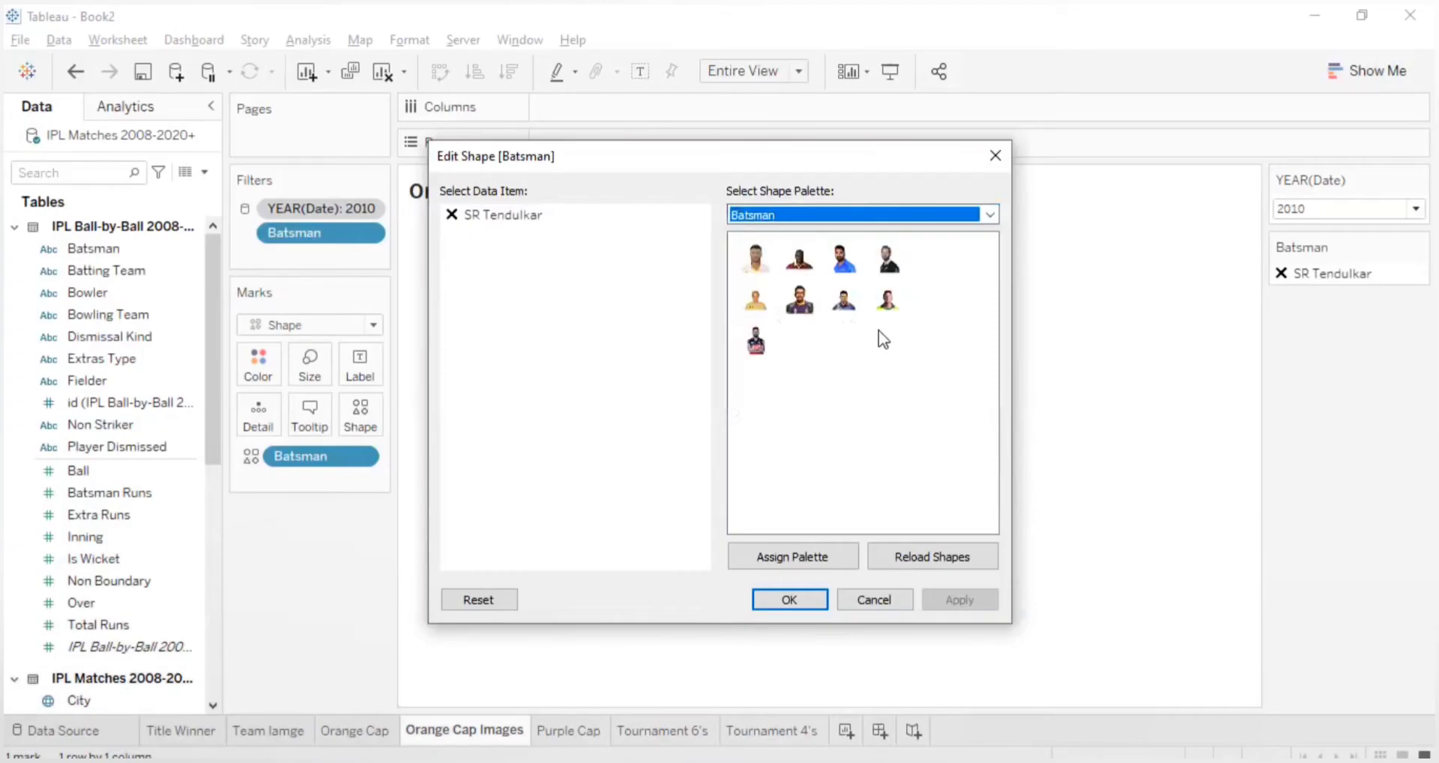
click(843, 298)
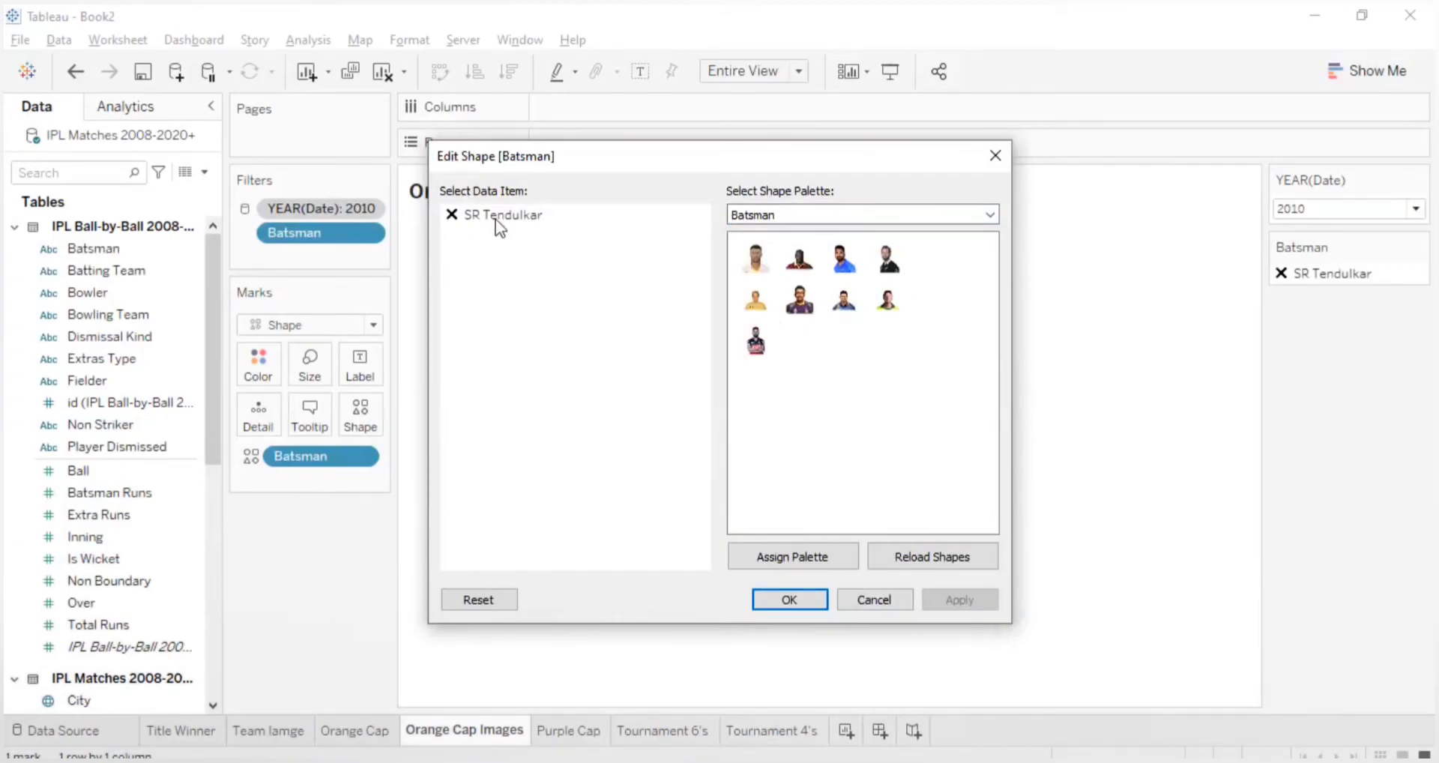
click(843, 299)
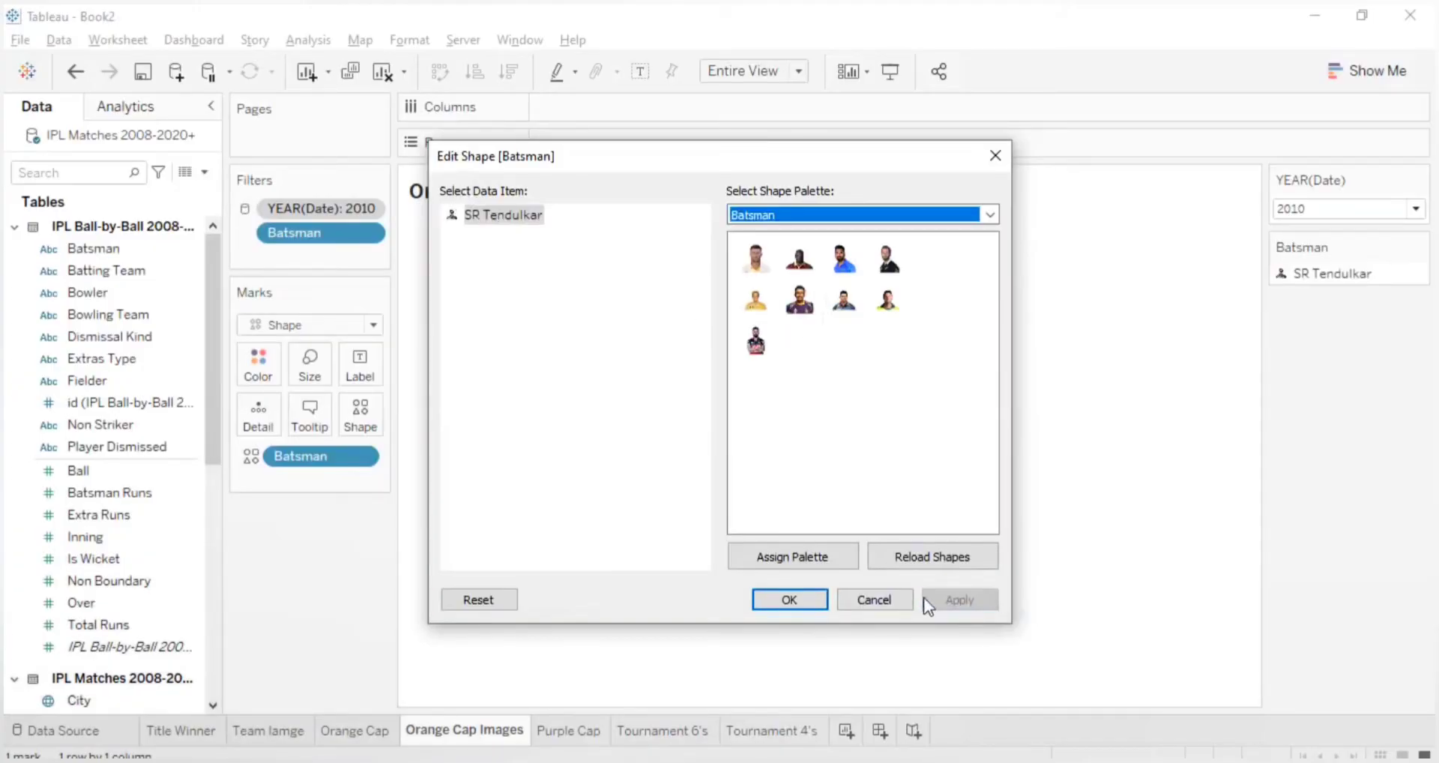
click(960, 600)
click(822, 596)
- Filter the view to 2011 and assign the Gayle image from the Batsman shape palette to that year's batsman
click(1320, 214)
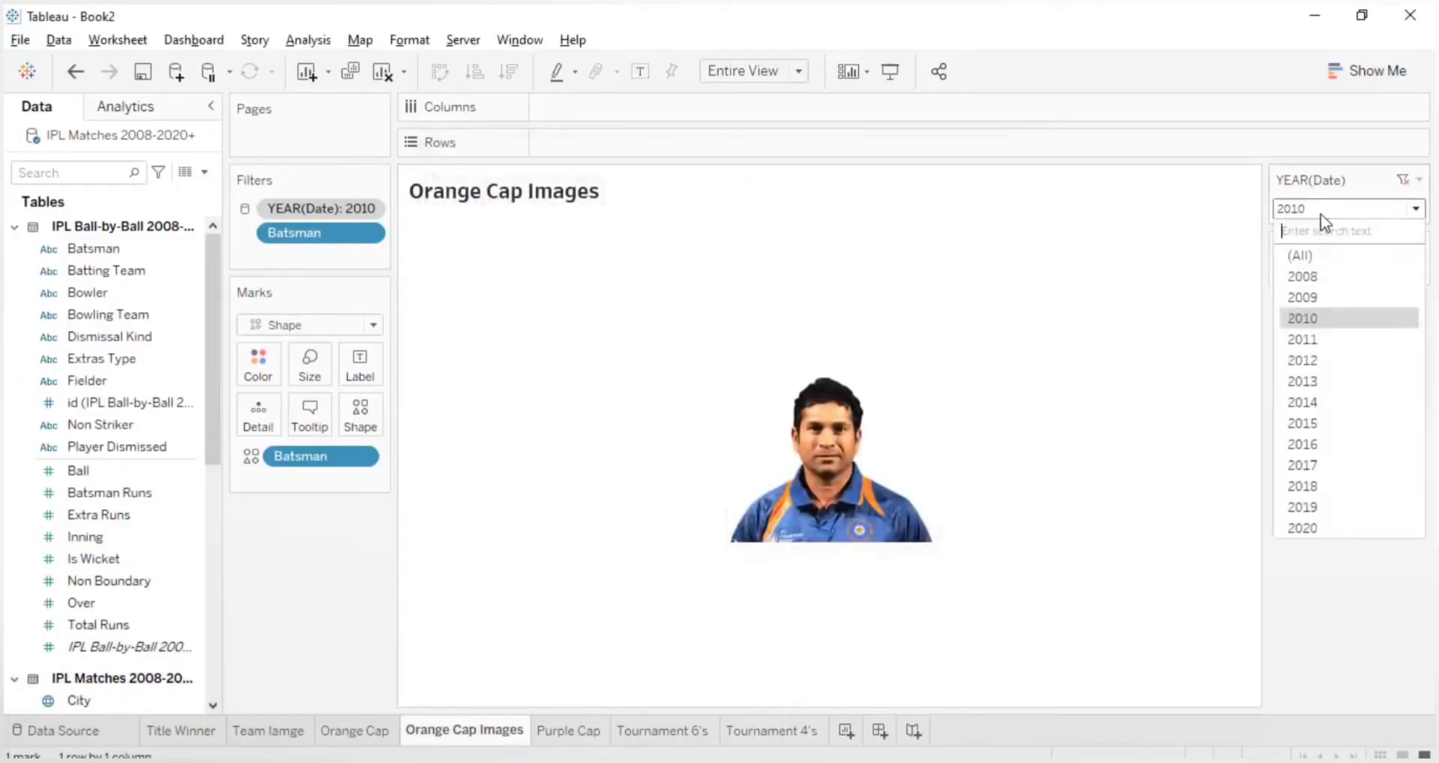
click(1316, 338)
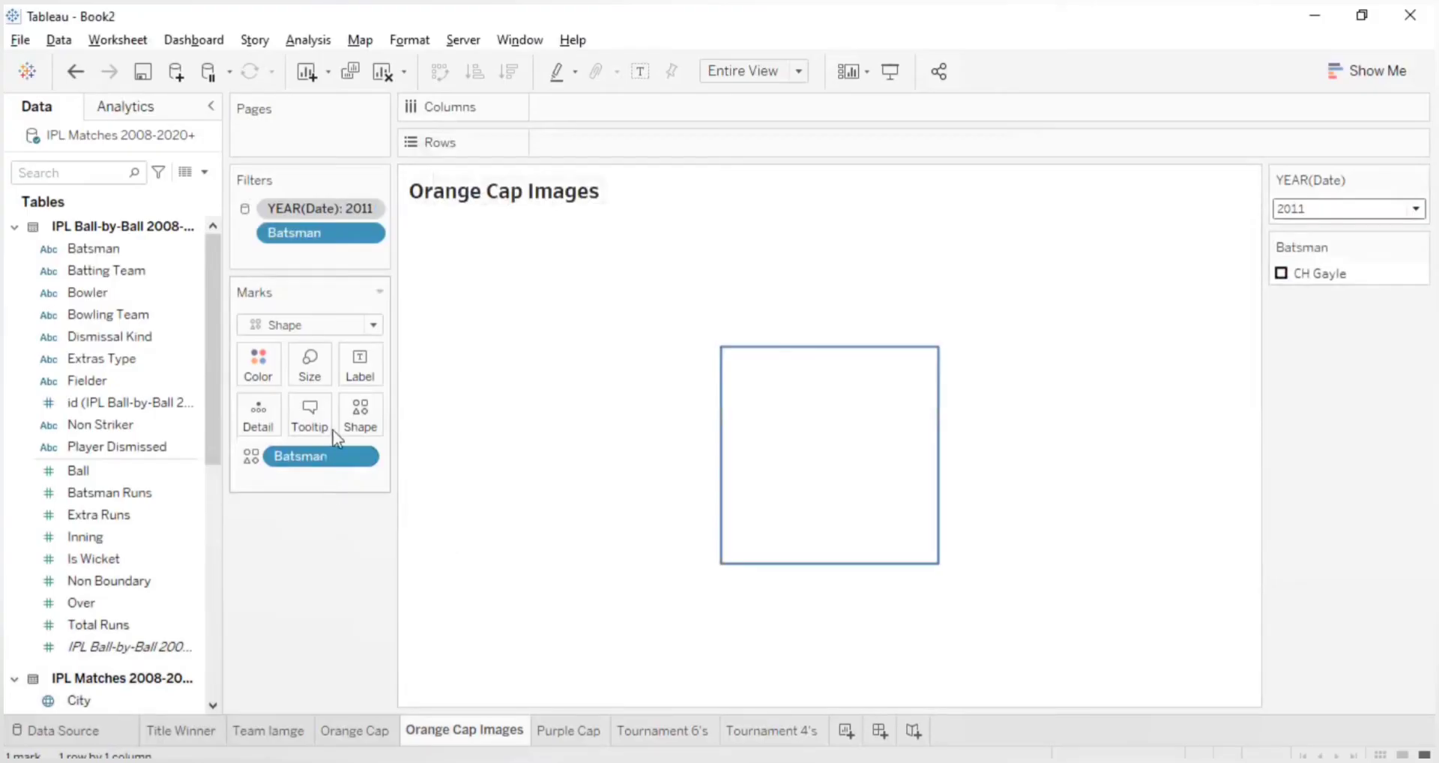
click(361, 416)
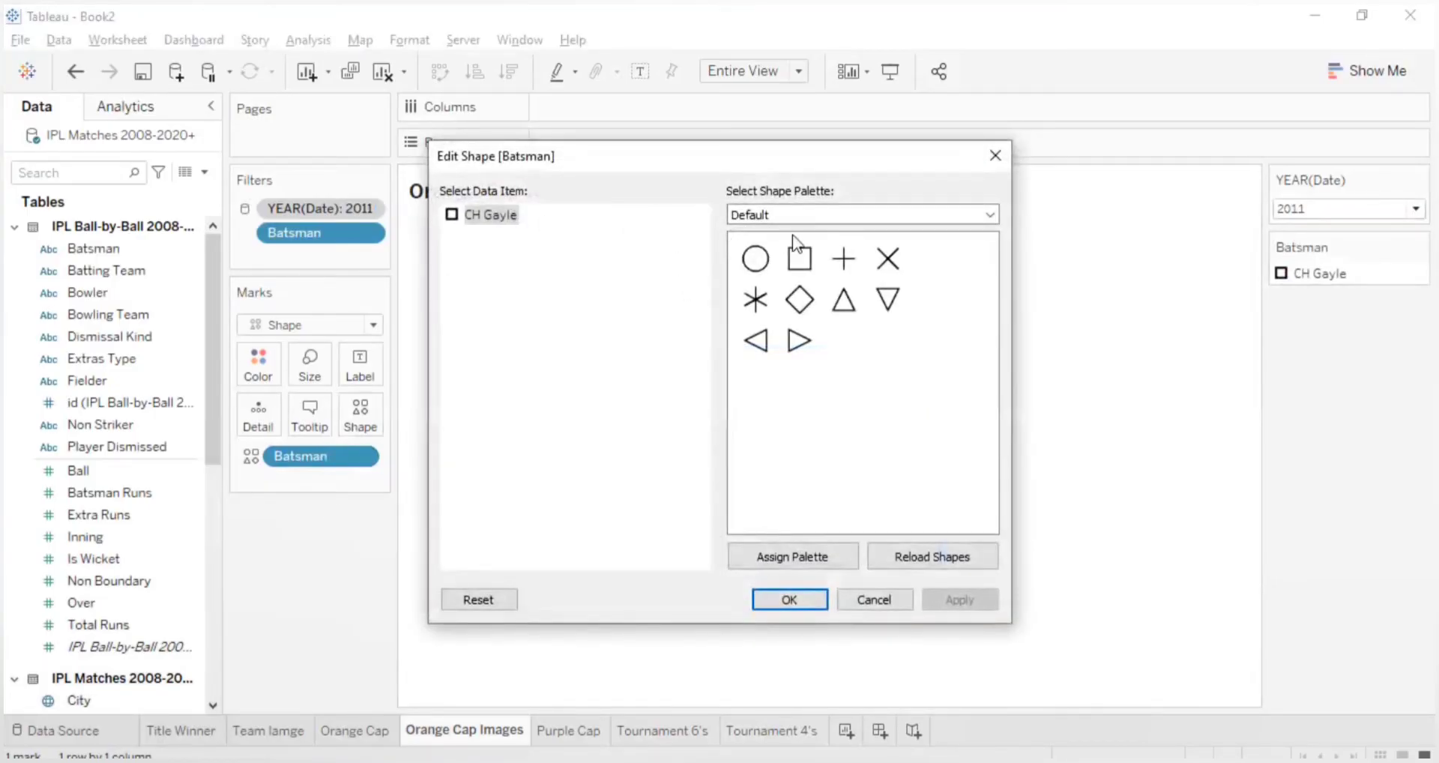
click(800, 216)
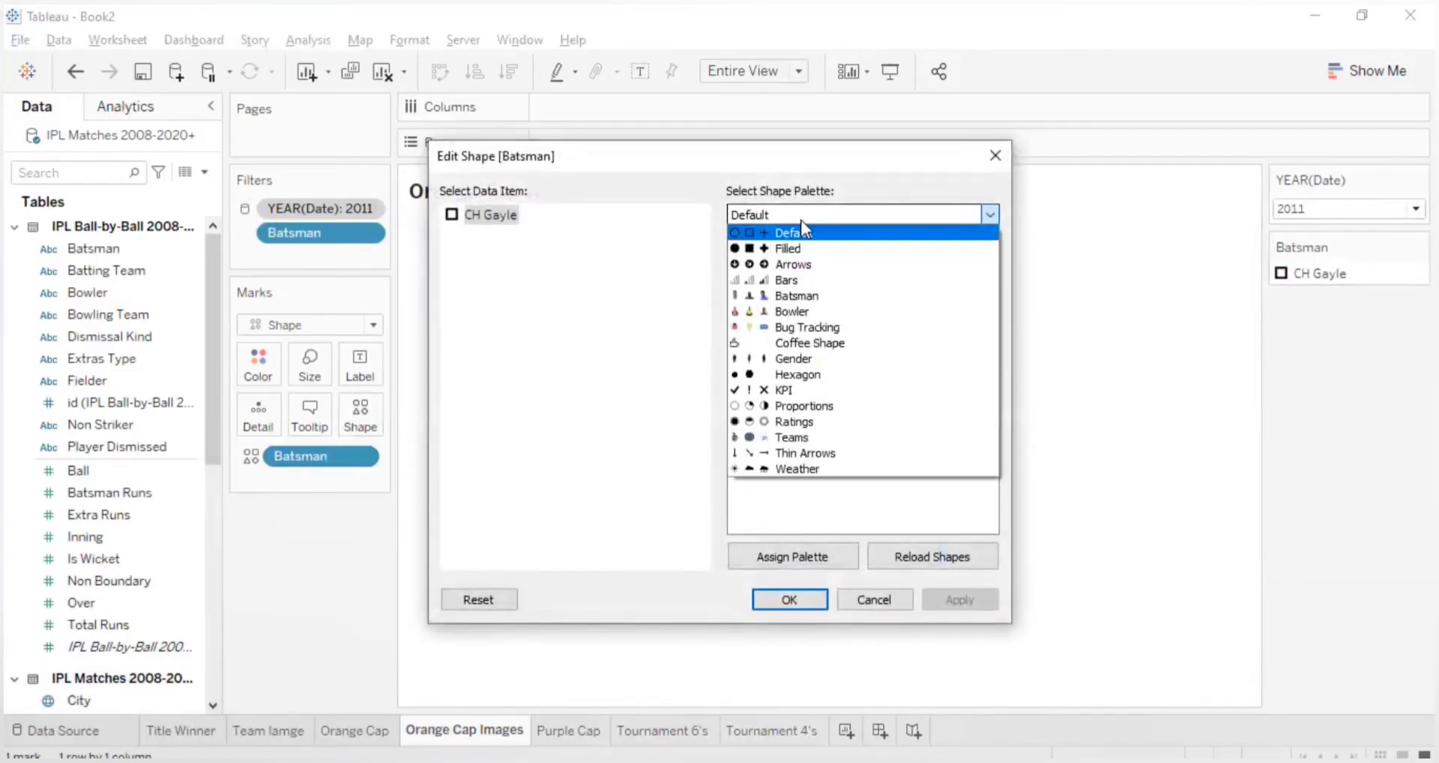
click(786, 297)
click(800, 258)
click(960, 602)
click(789, 594)
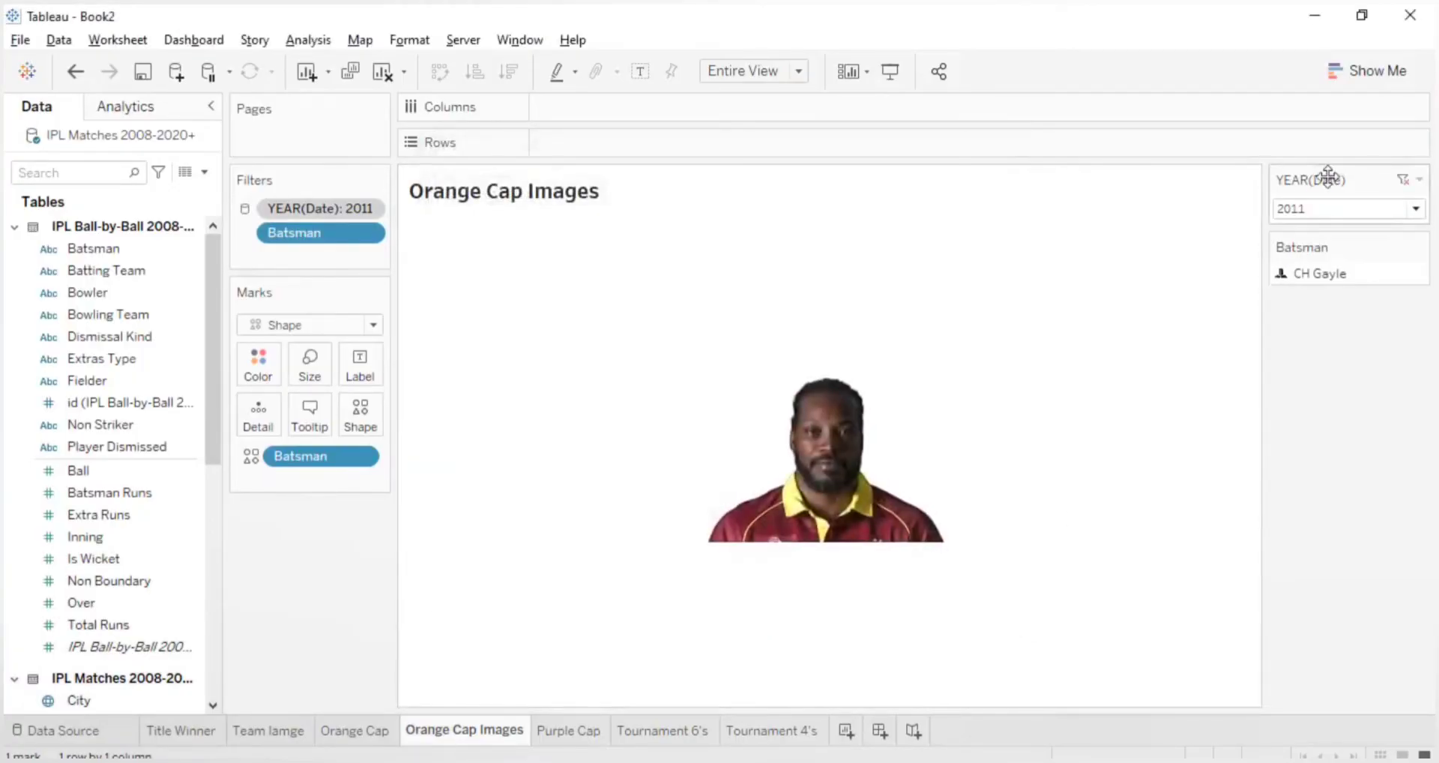
- Check the batsman image for 2012 and filter the view to 2013
click(1307, 209)
click(1314, 363)
click(1299, 207)
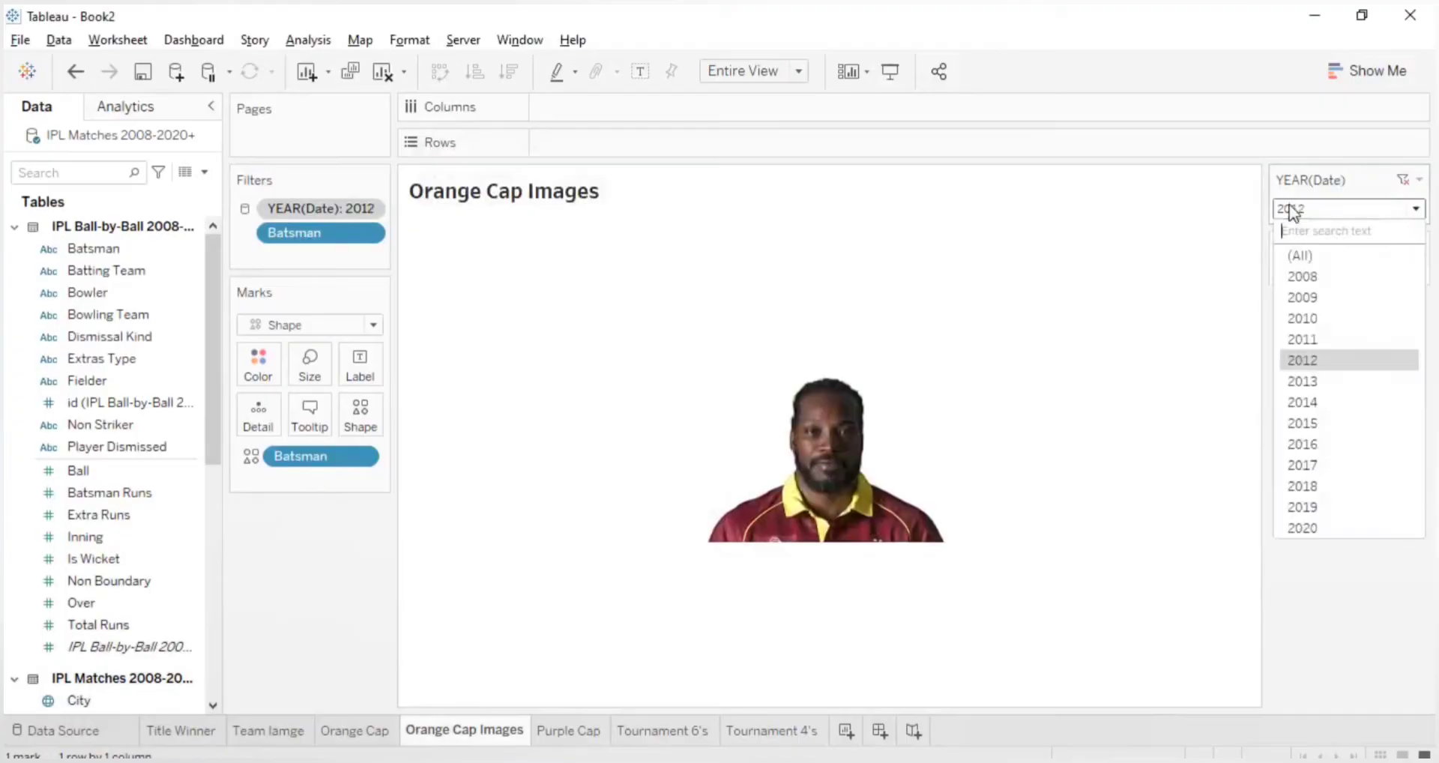
click(1308, 382)
mouse_move(742, 510)
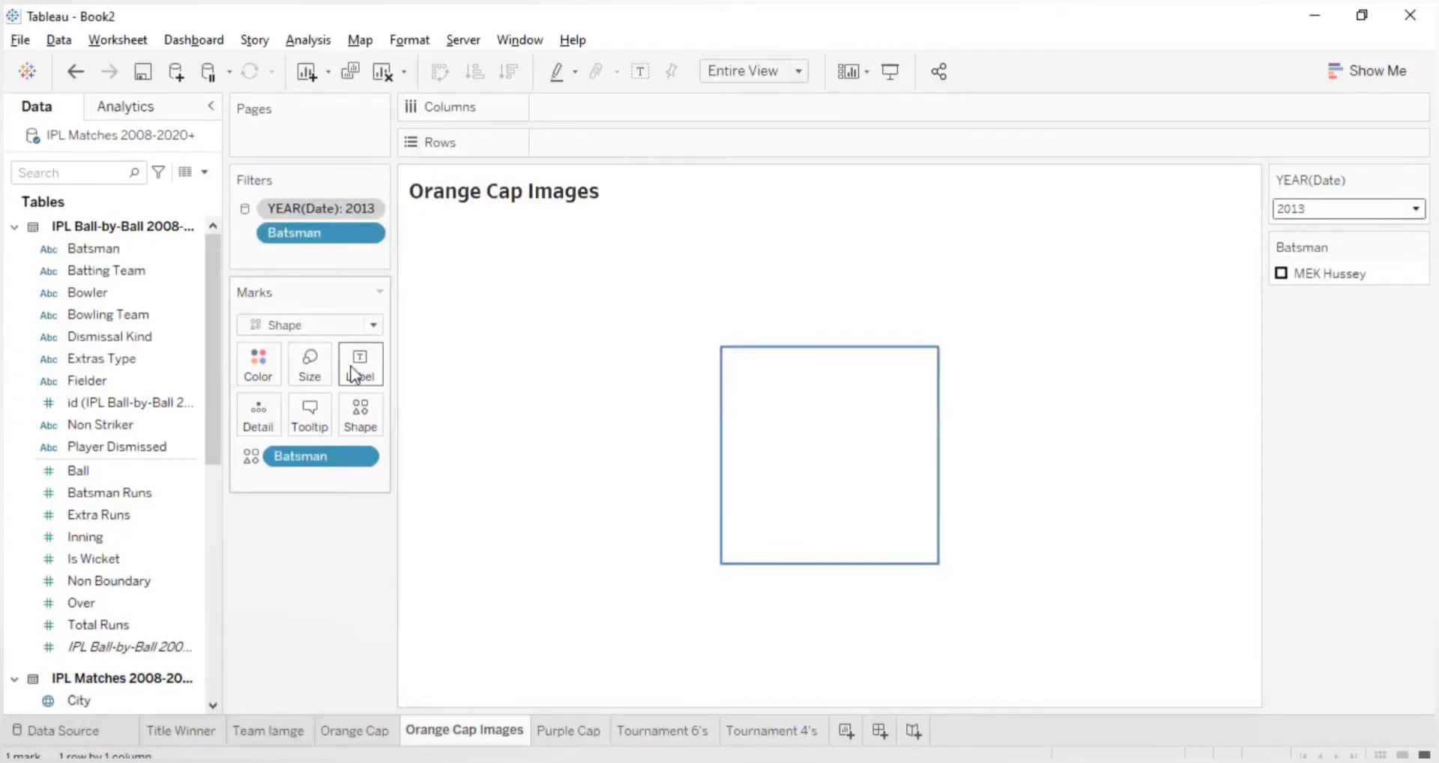
- Assign the yellow-shirted player image from the Batsman shape palette to the 2013 batsman, MEK Hussey
click(352, 417)
click(854, 215)
click(486, 207)
click(486, 212)
click(742, 217)
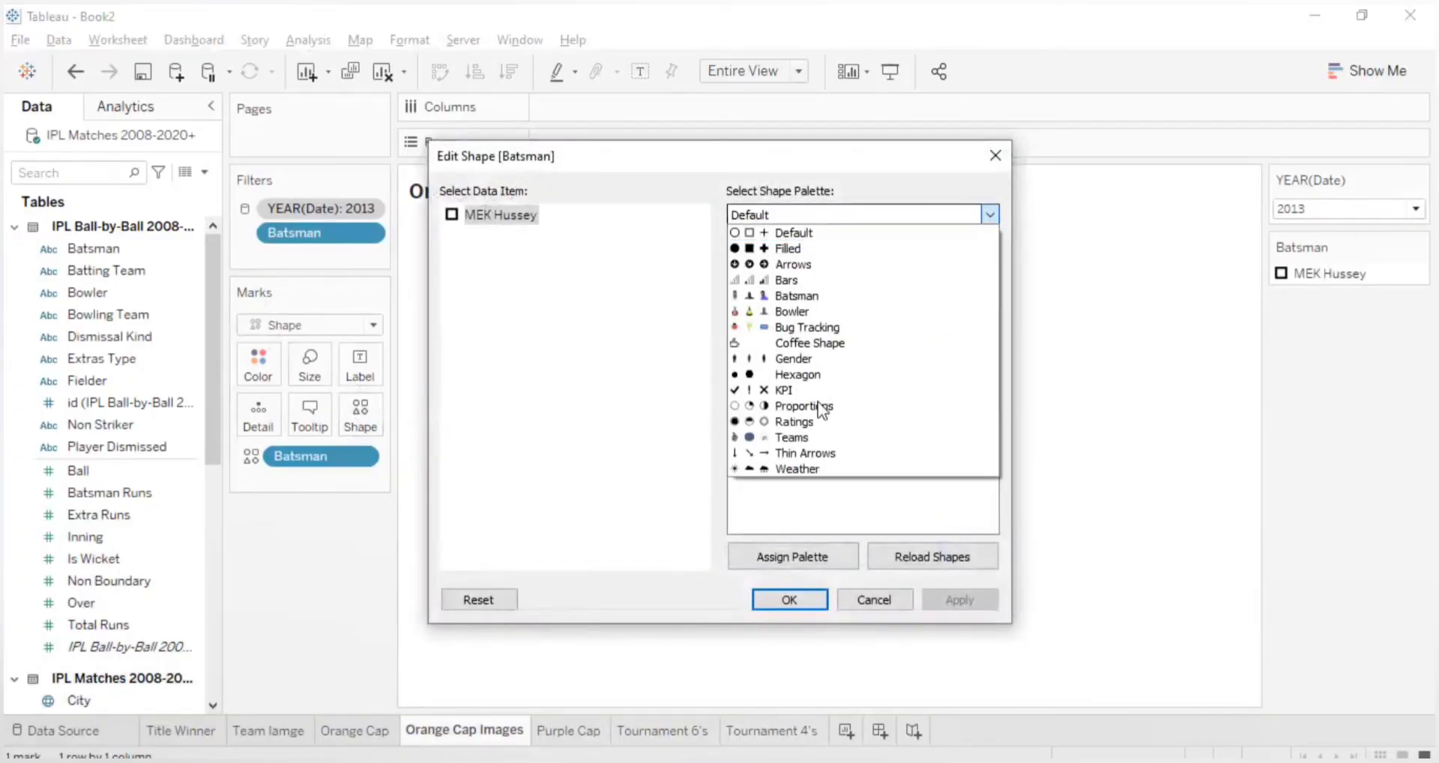
click(804, 297)
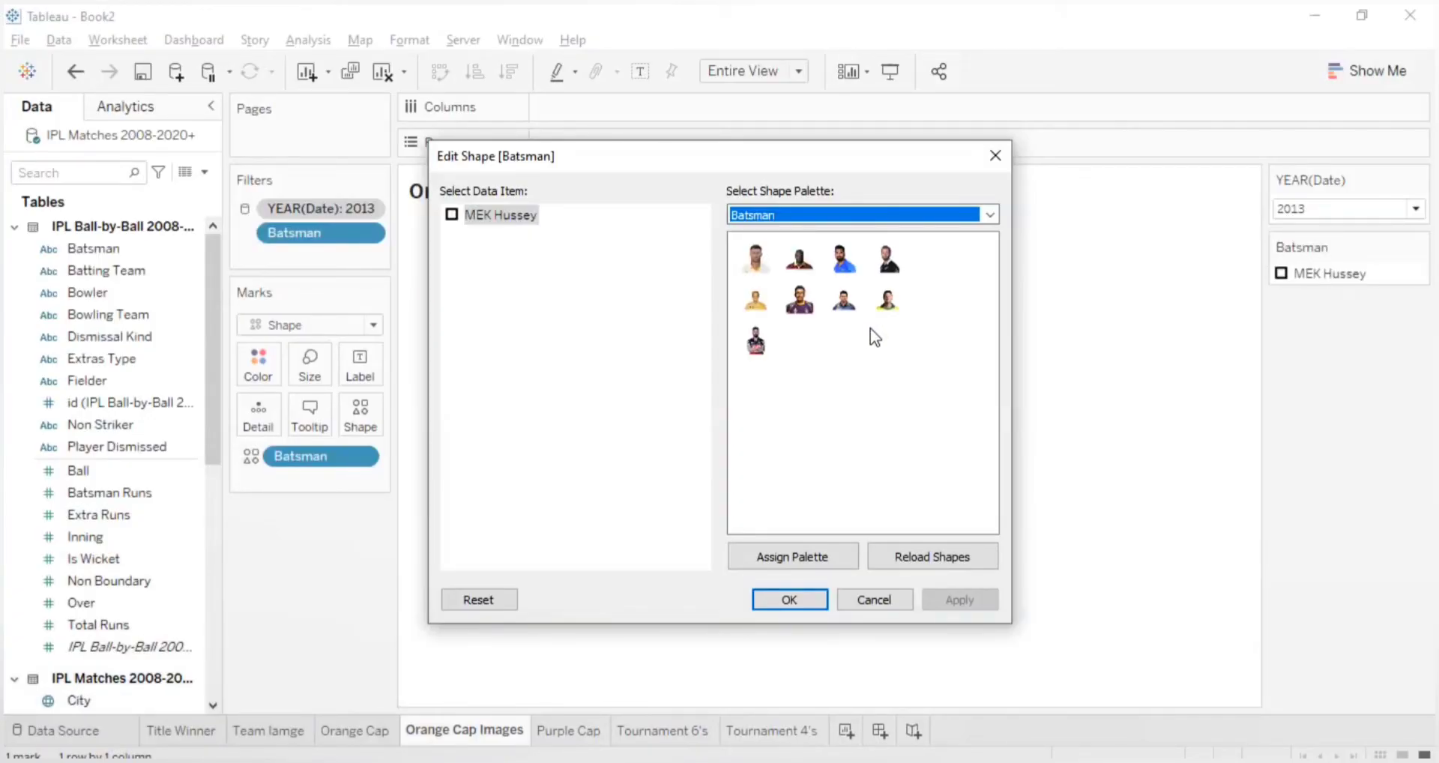
click(884, 311)
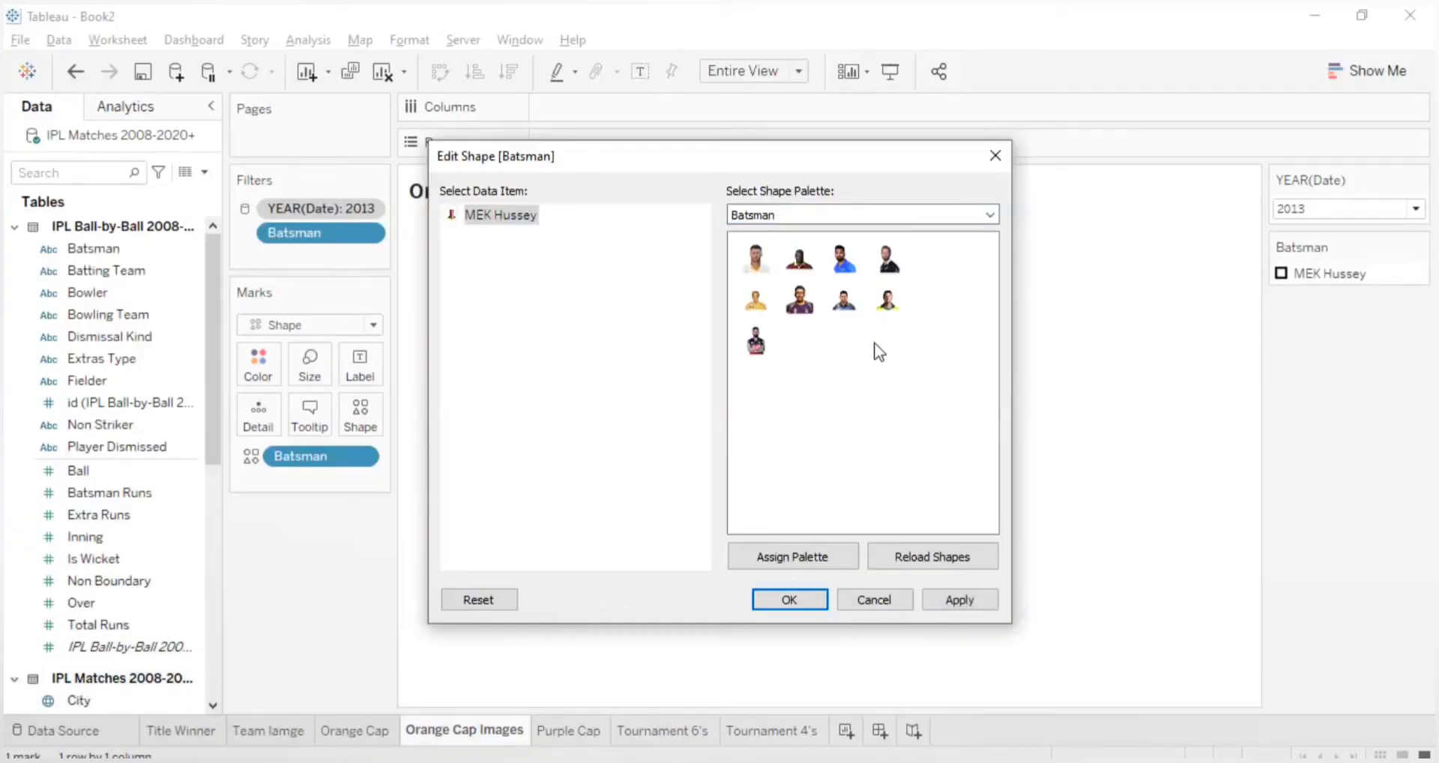
click(796, 602)
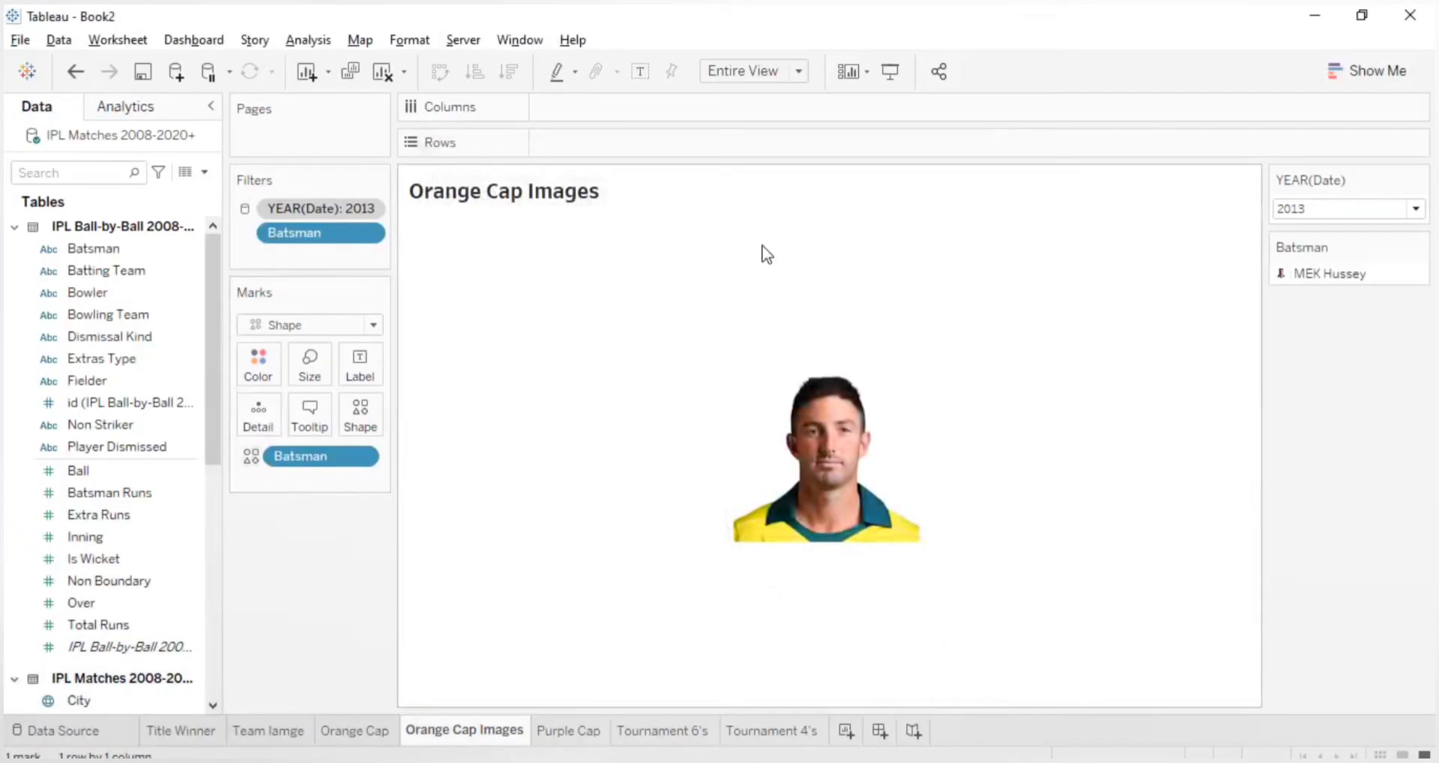
- View the 2014 mark, return to 2013 and check which batsman the assigned image represents
click(1299, 212)
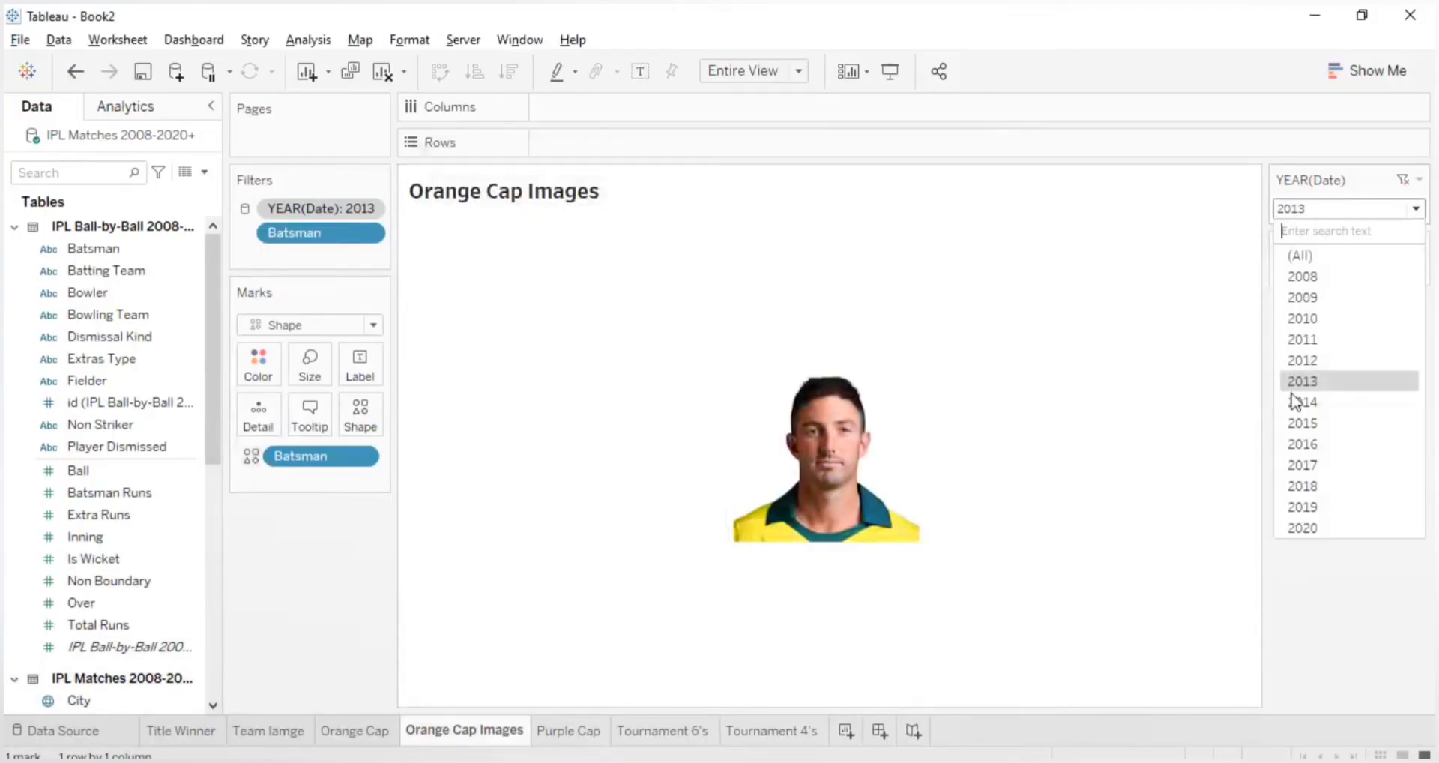
click(1295, 402)
click(1338, 210)
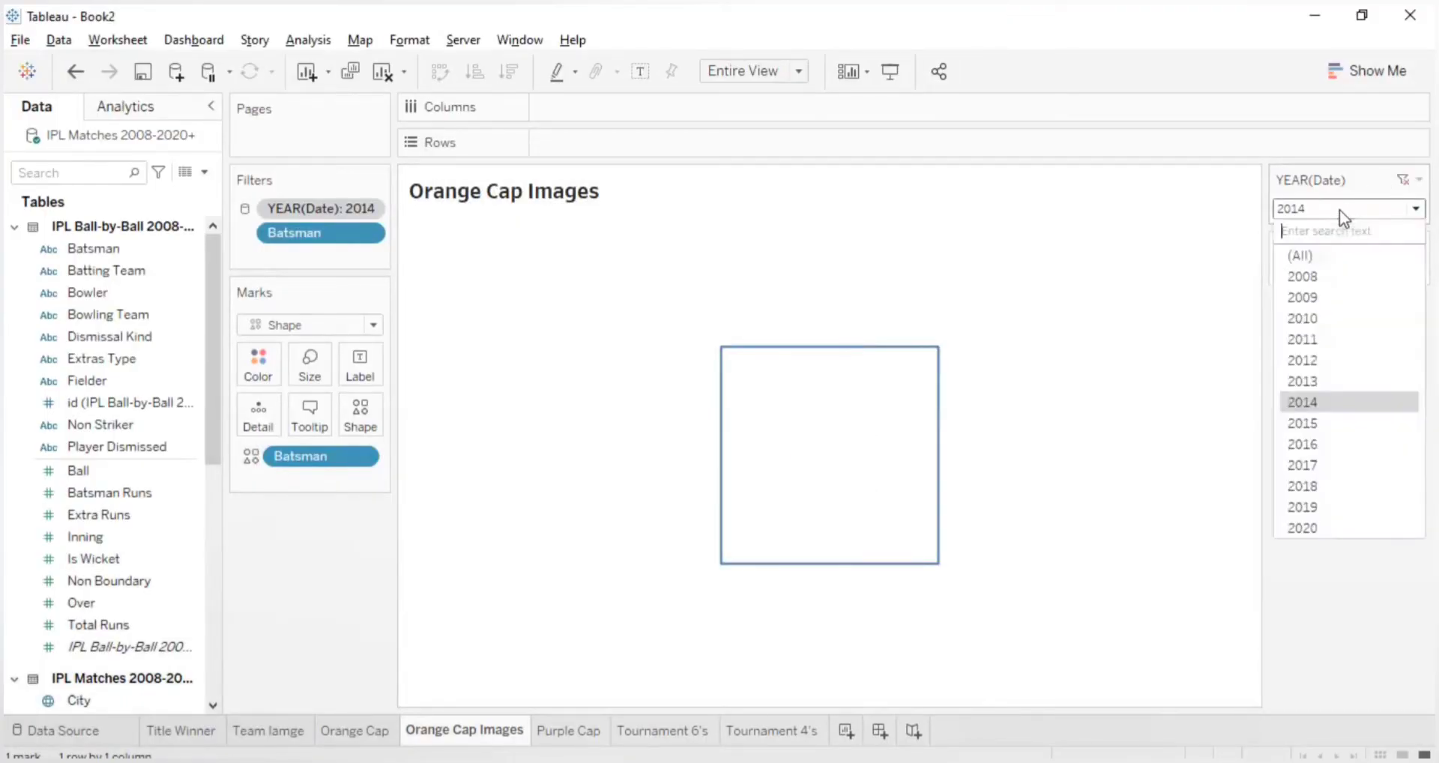
click(1302, 386)
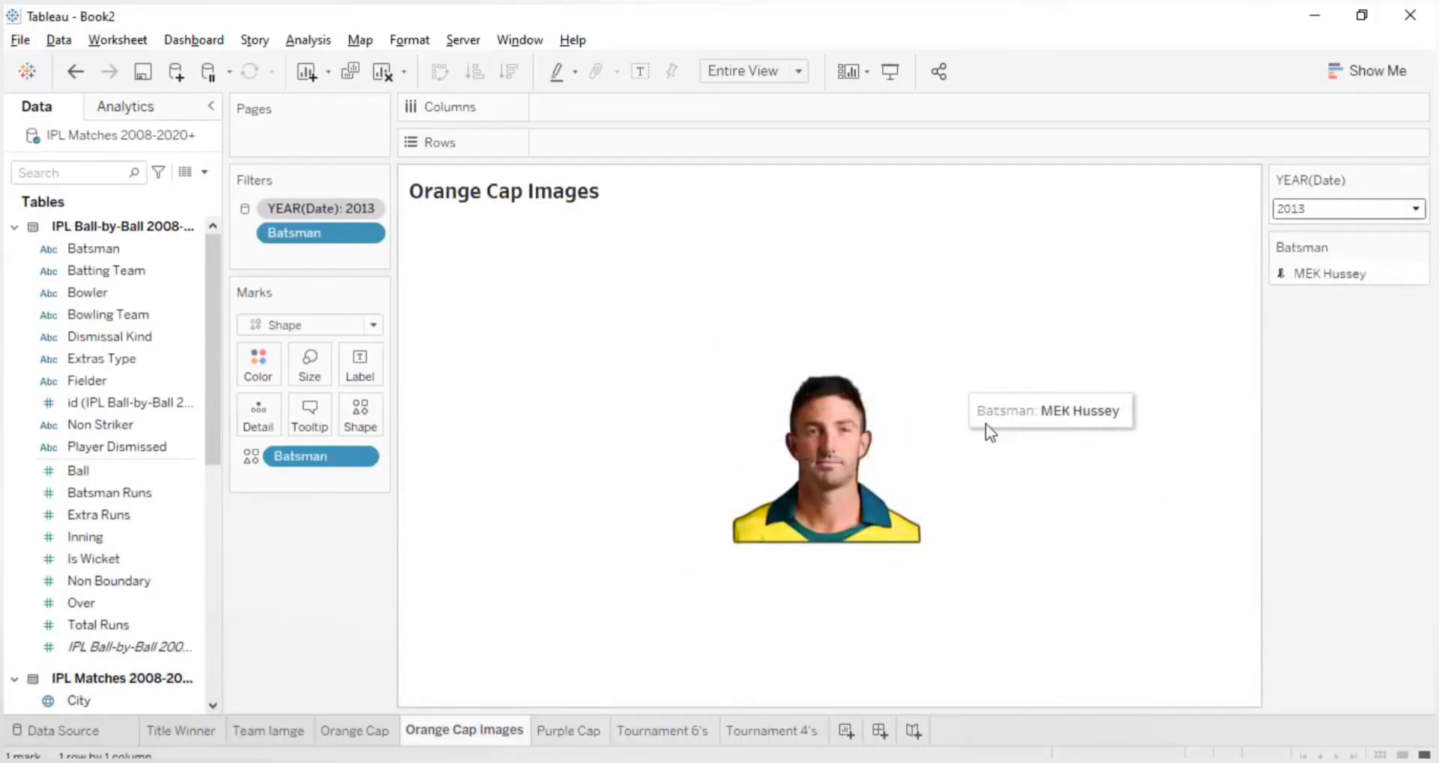
mouse_move(954, 427)
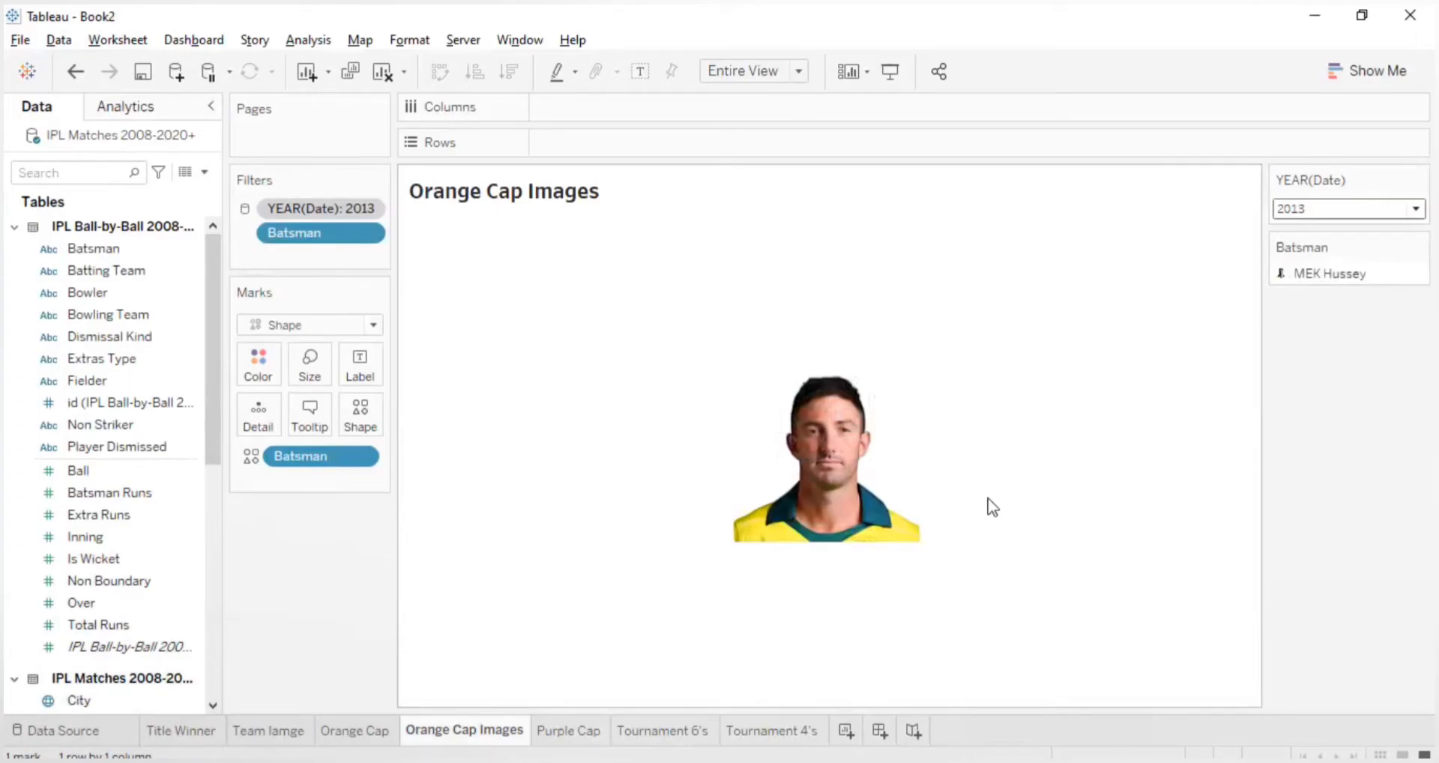
mouse_move(864, 392)
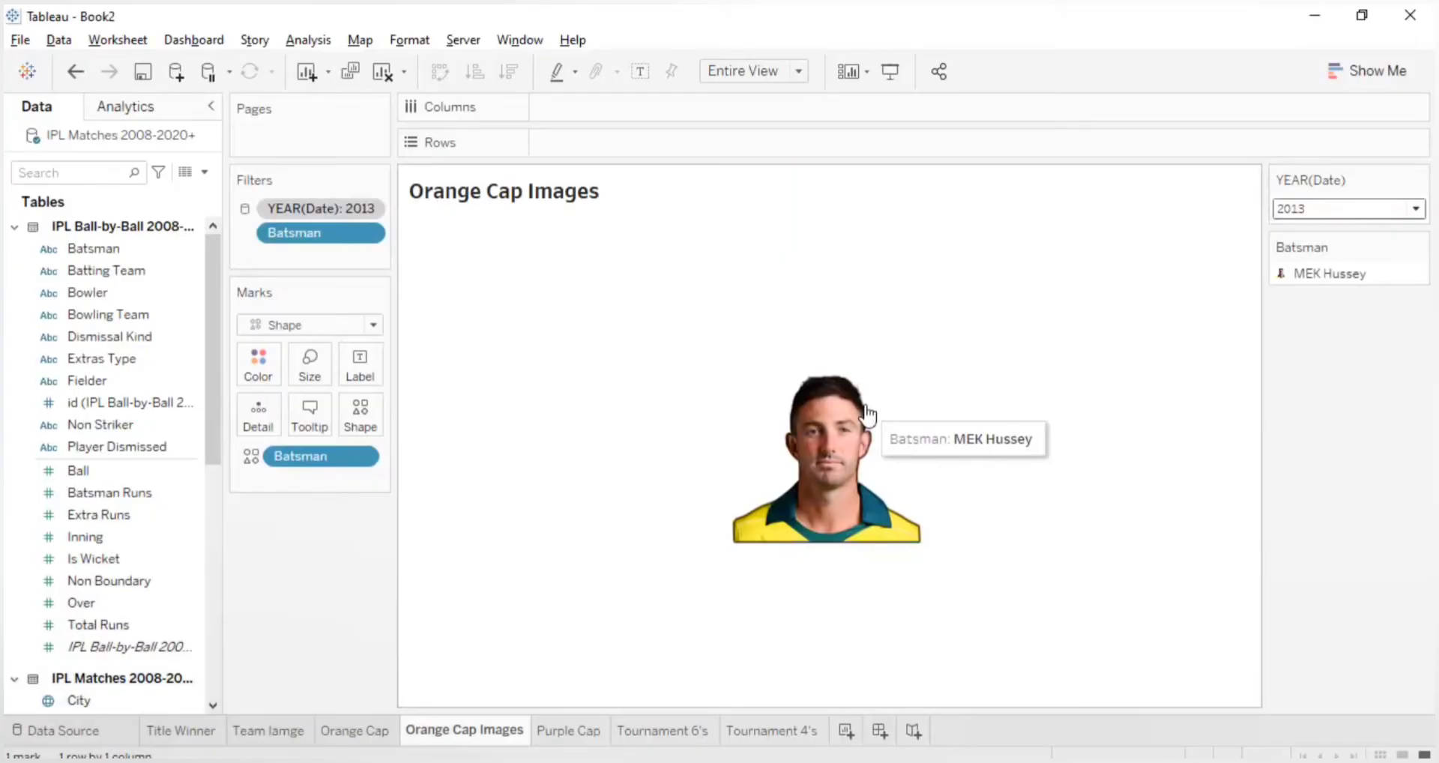
- Filter the view to 2014 and assign the purple-shirted player image from the Batsman shape palette to RV Uthappa
click(1301, 212)
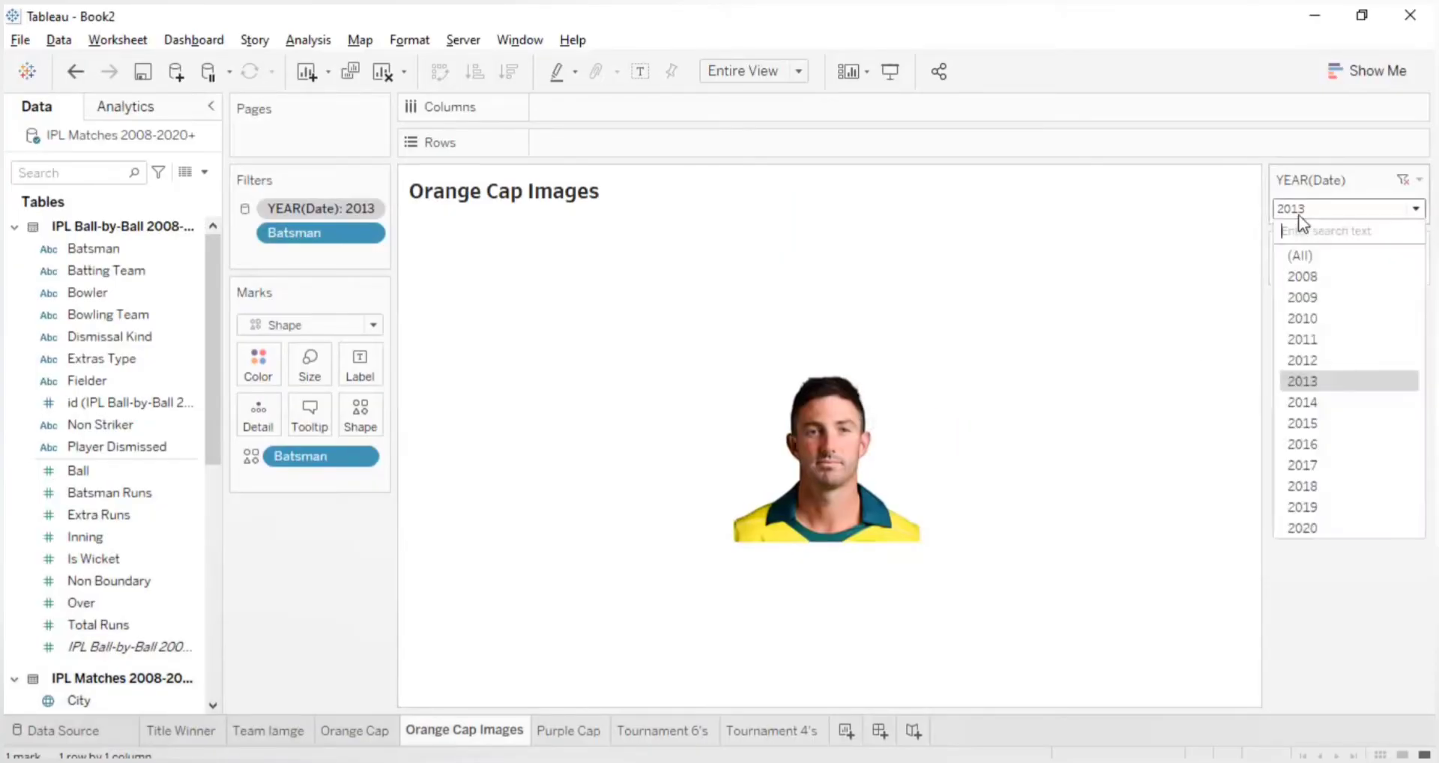
click(1312, 404)
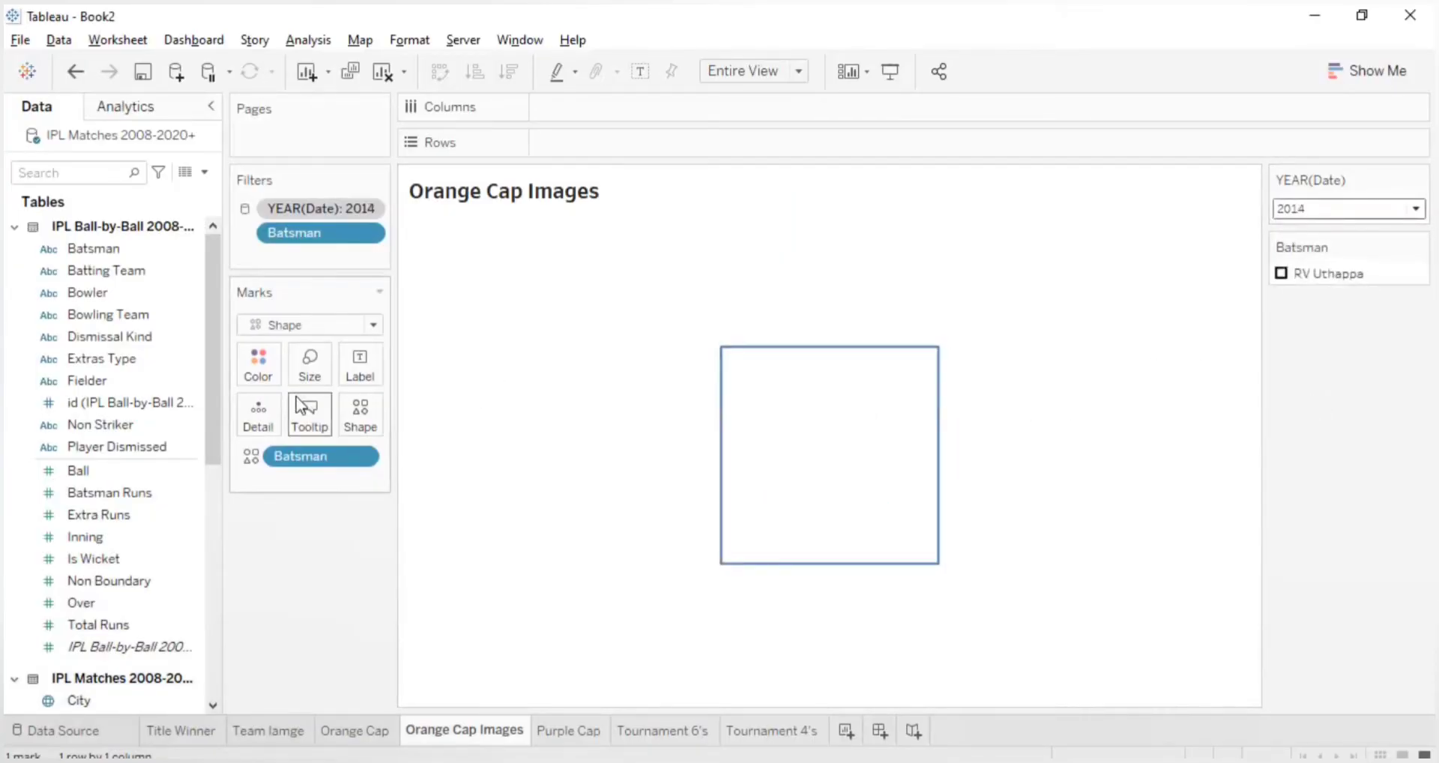
click(363, 413)
click(804, 216)
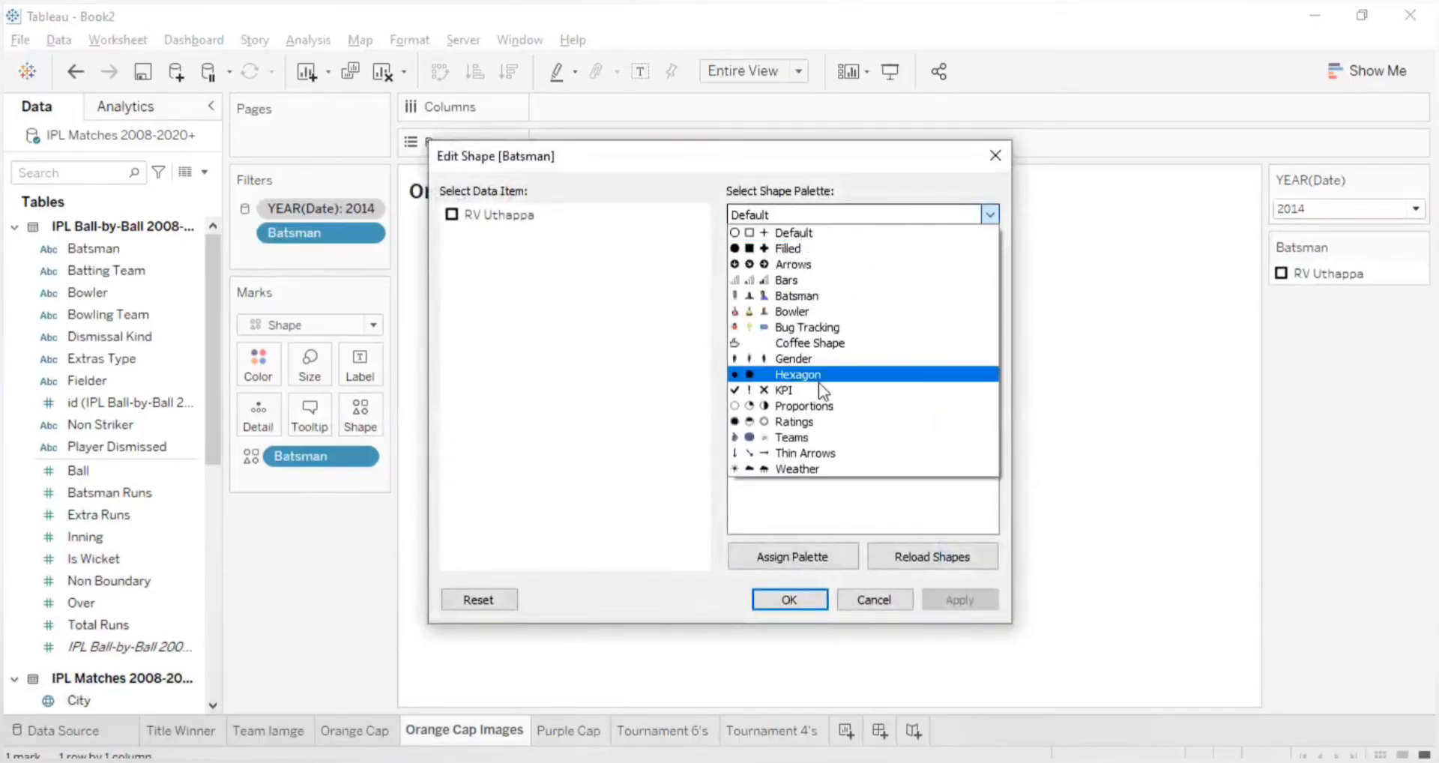
click(813, 295)
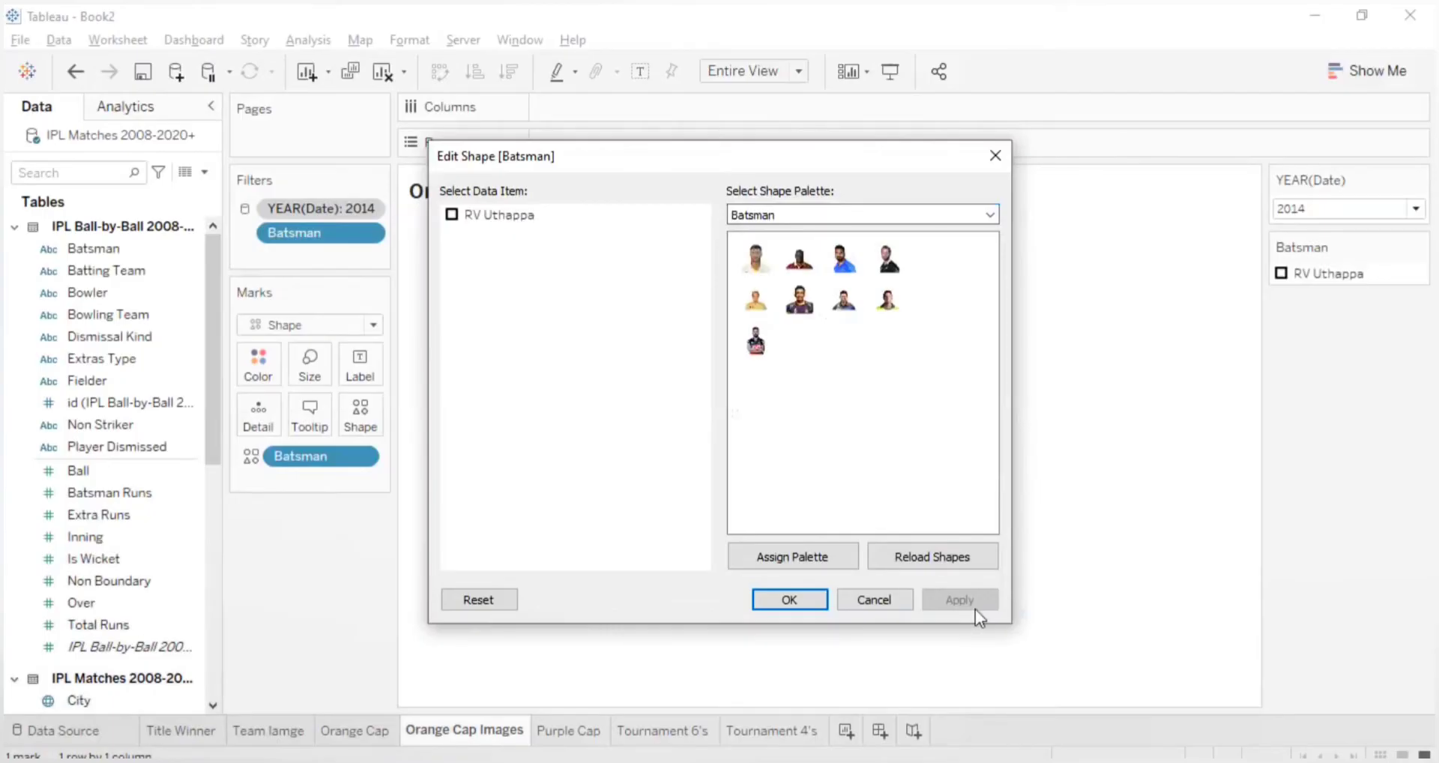
click(524, 217)
click(800, 300)
click(959, 600)
click(766, 599)
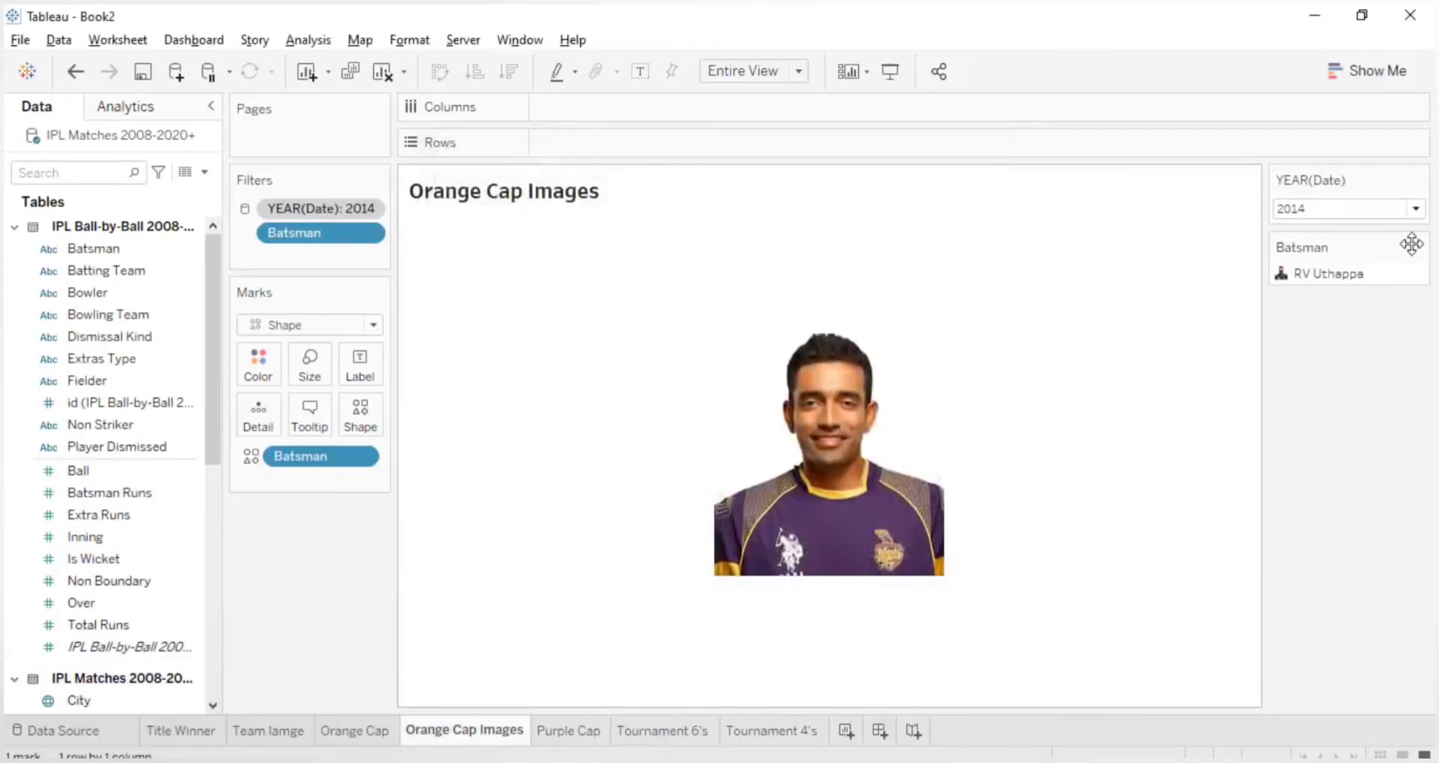
- Filter the view to 2015 and assign the white-shirted player image from the Batsman shape palette to DA Warner
click(1375, 210)
click(1308, 424)
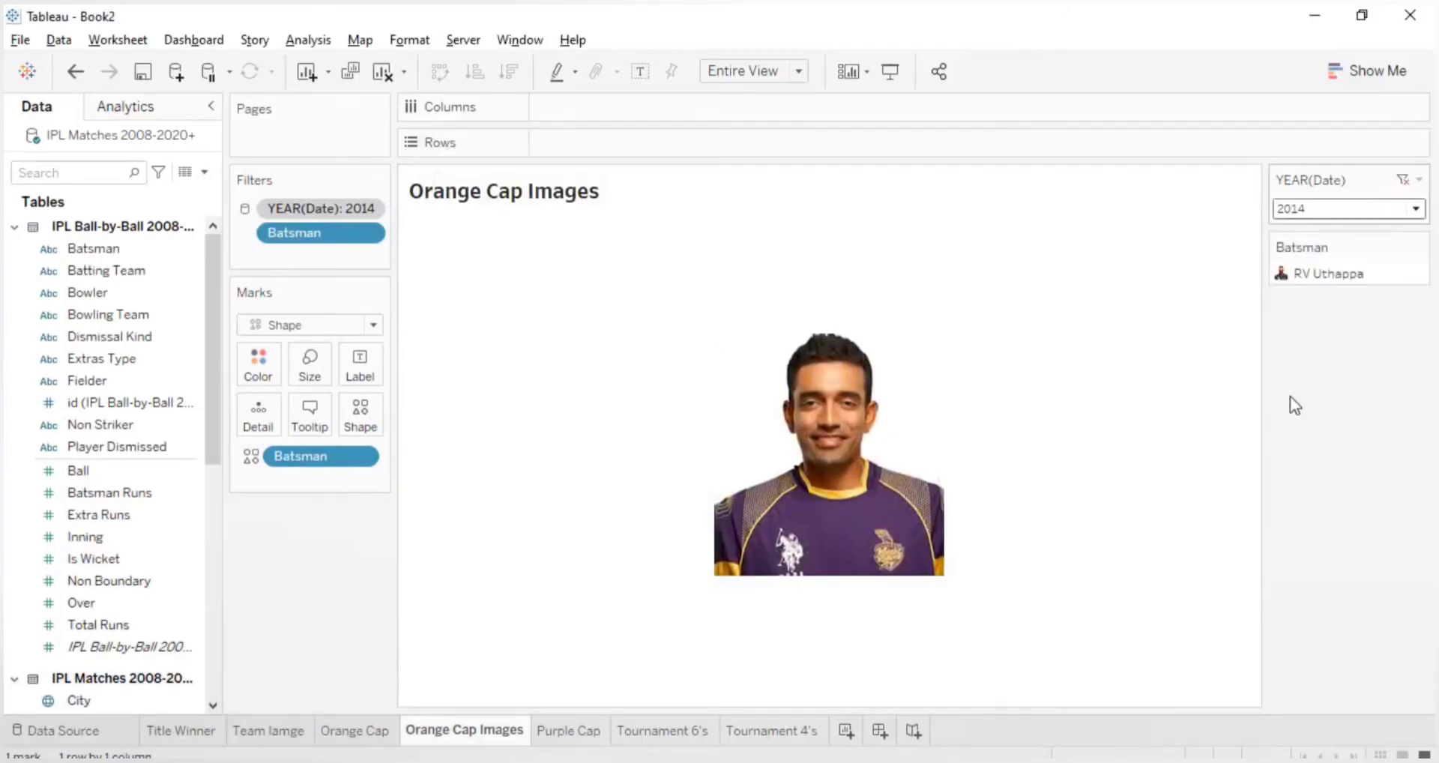
click(360, 413)
click(766, 223)
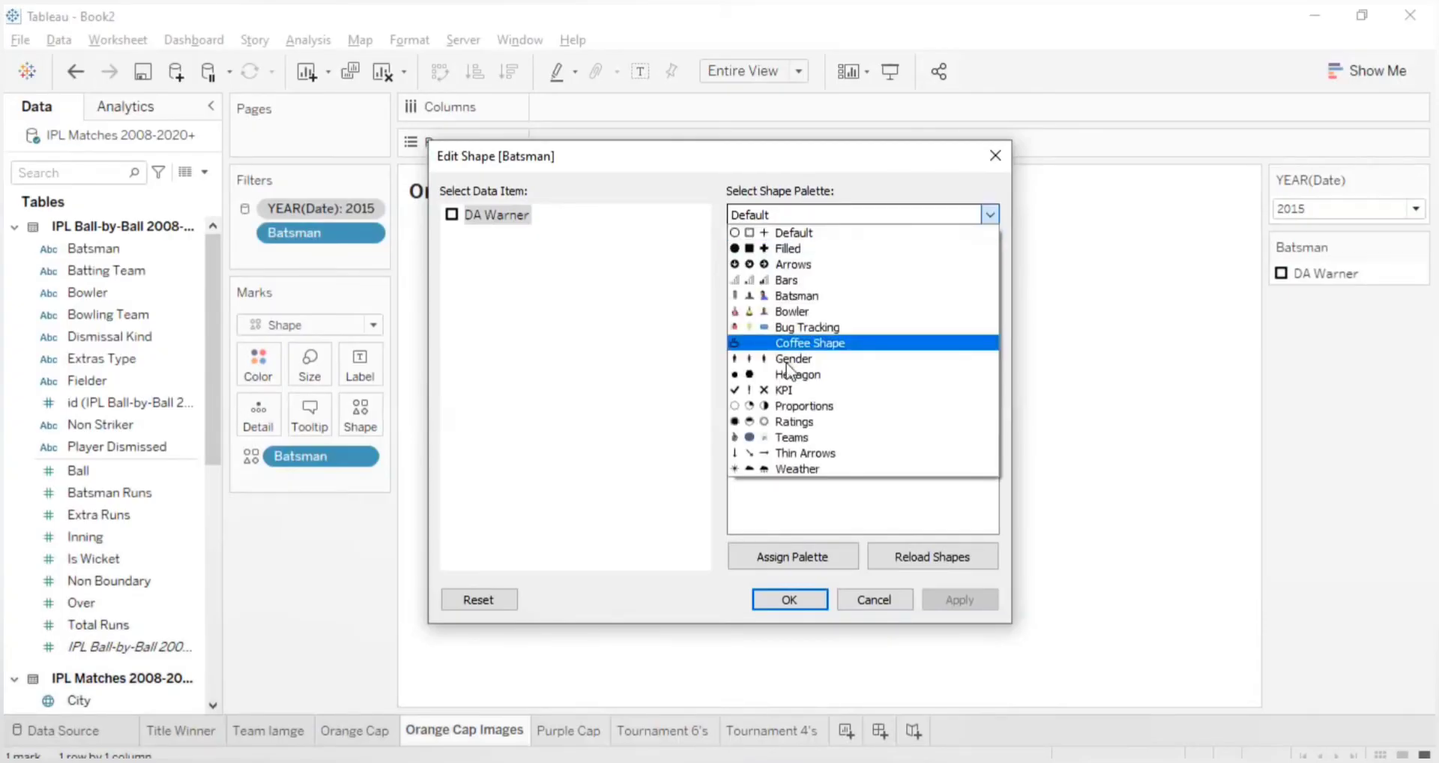
click(787, 309)
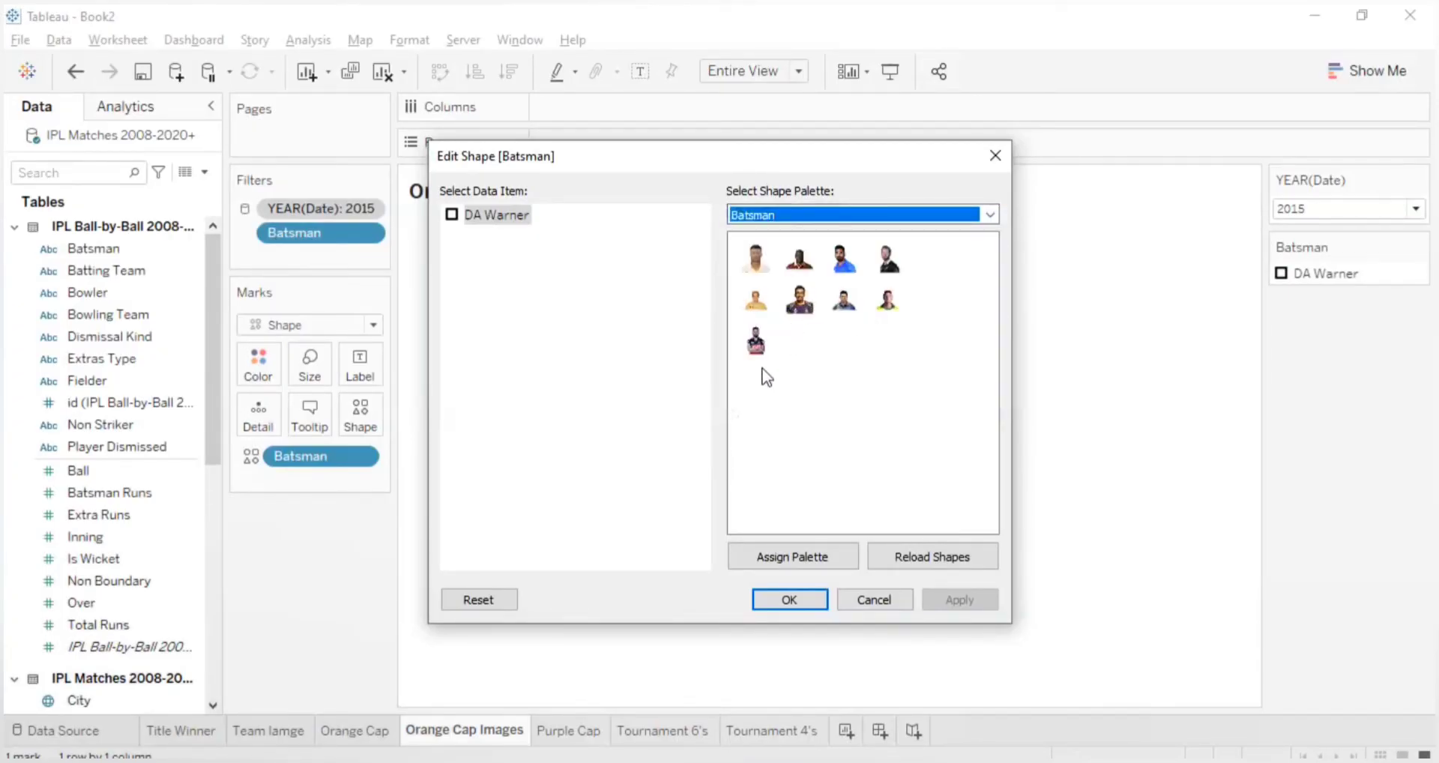
click(755, 258)
click(956, 599)
click(802, 598)
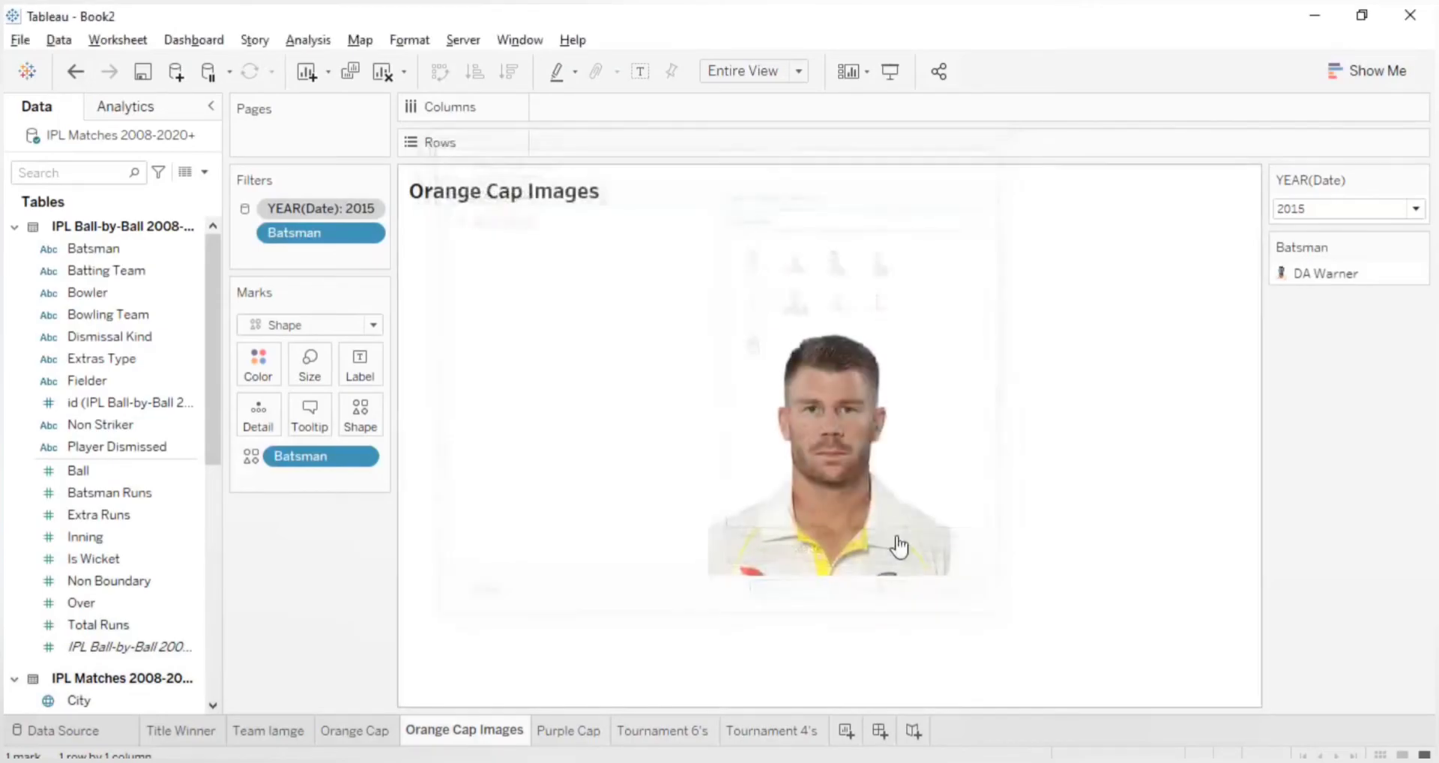
- Filter the view to 2016 and assign the V Kohli image from the Batsman shape palette to that year's batsman
click(1306, 213)
click(1312, 442)
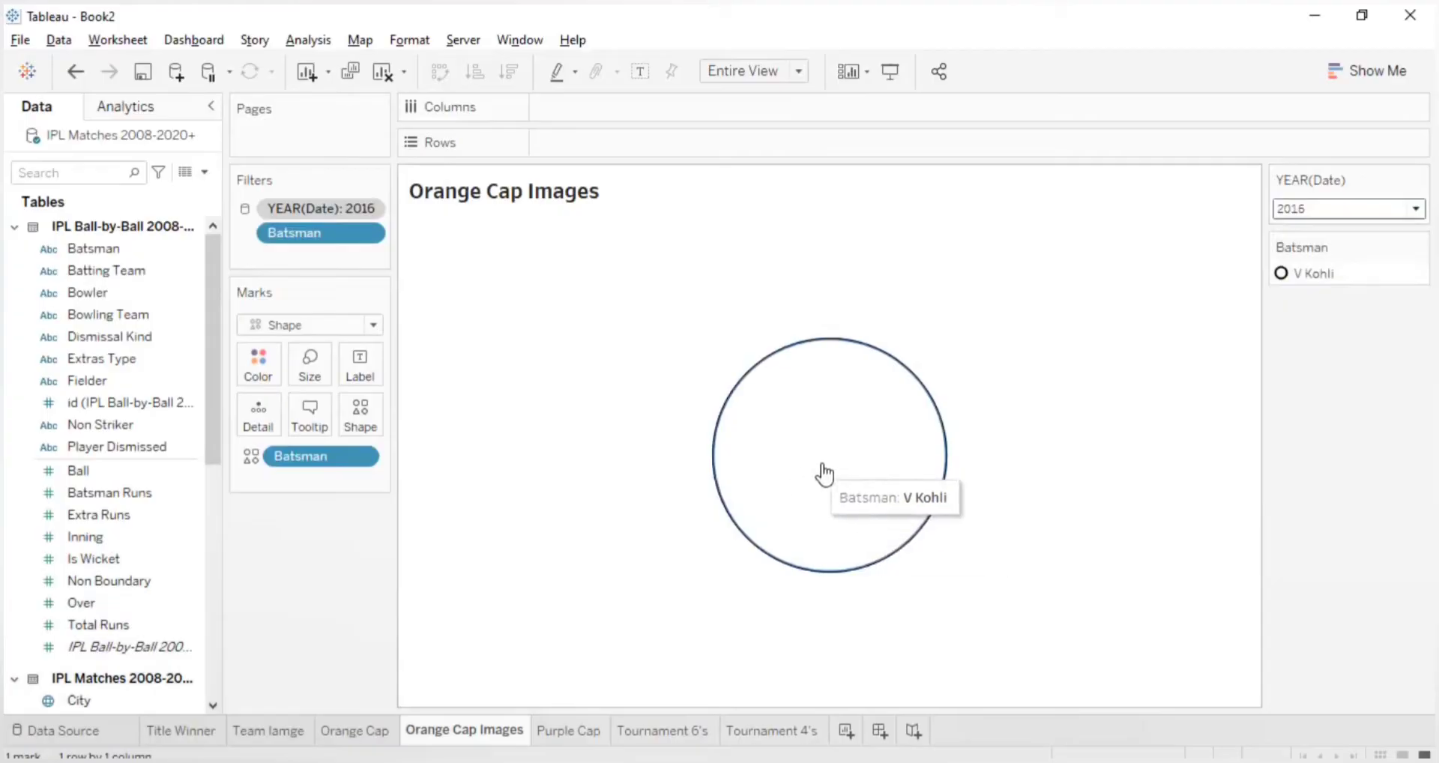
click(291, 328)
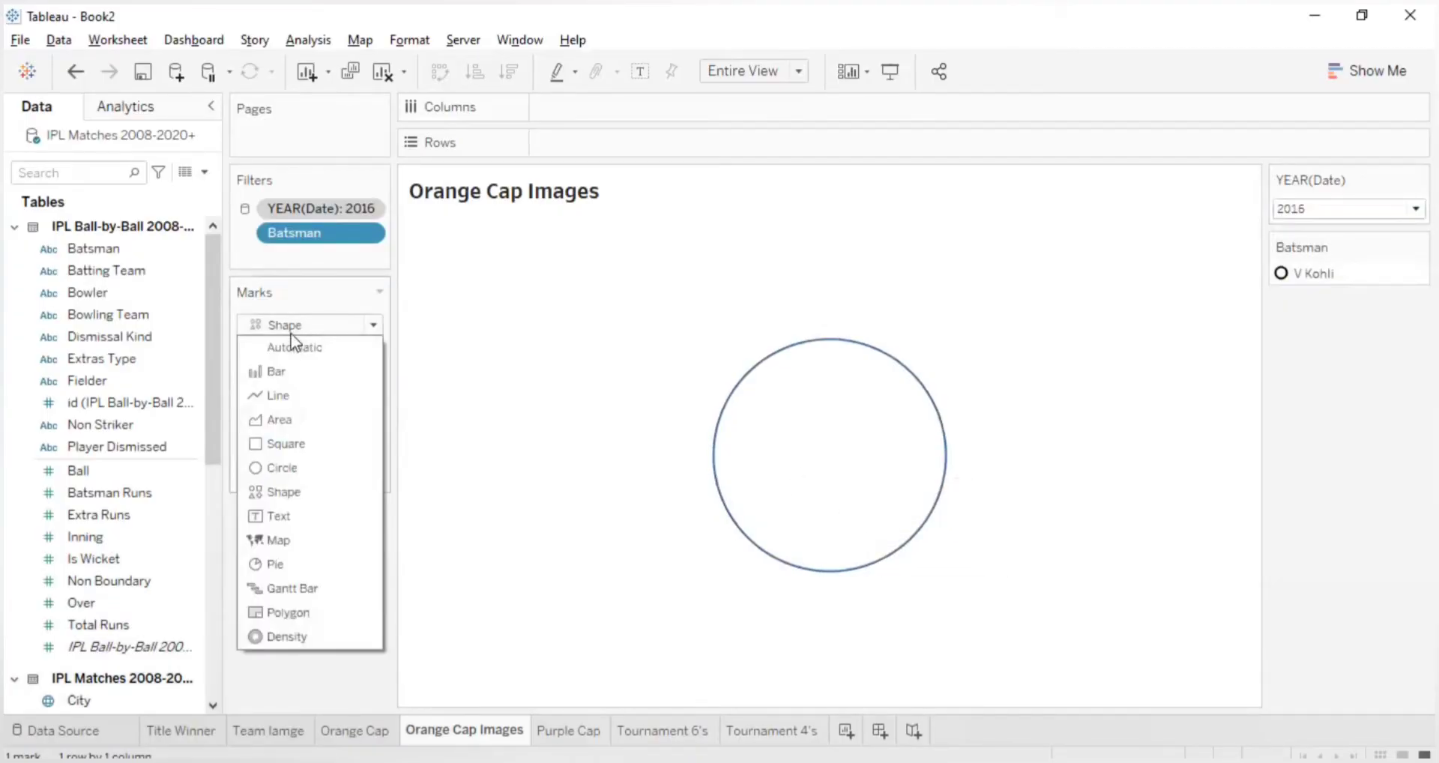
click(279, 330)
click(374, 420)
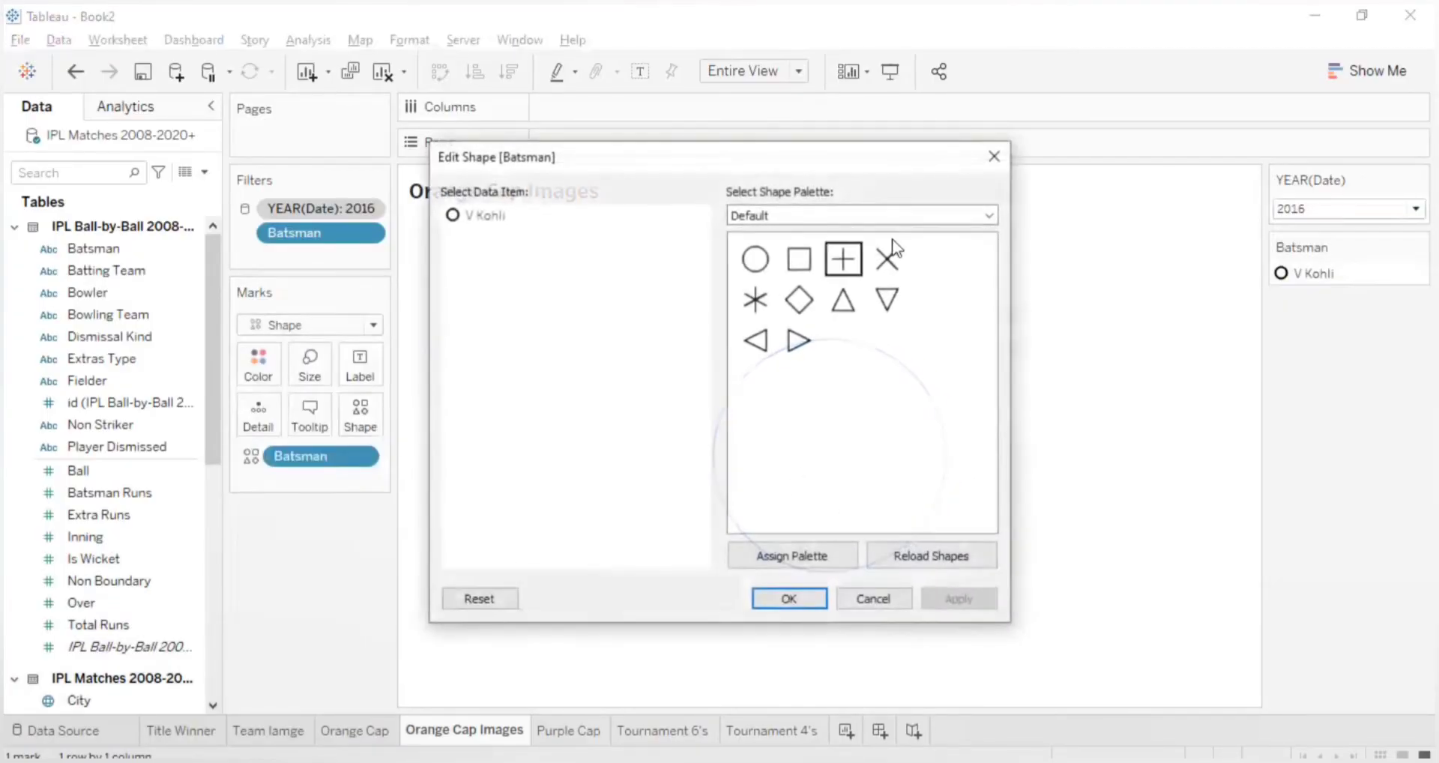
click(805, 215)
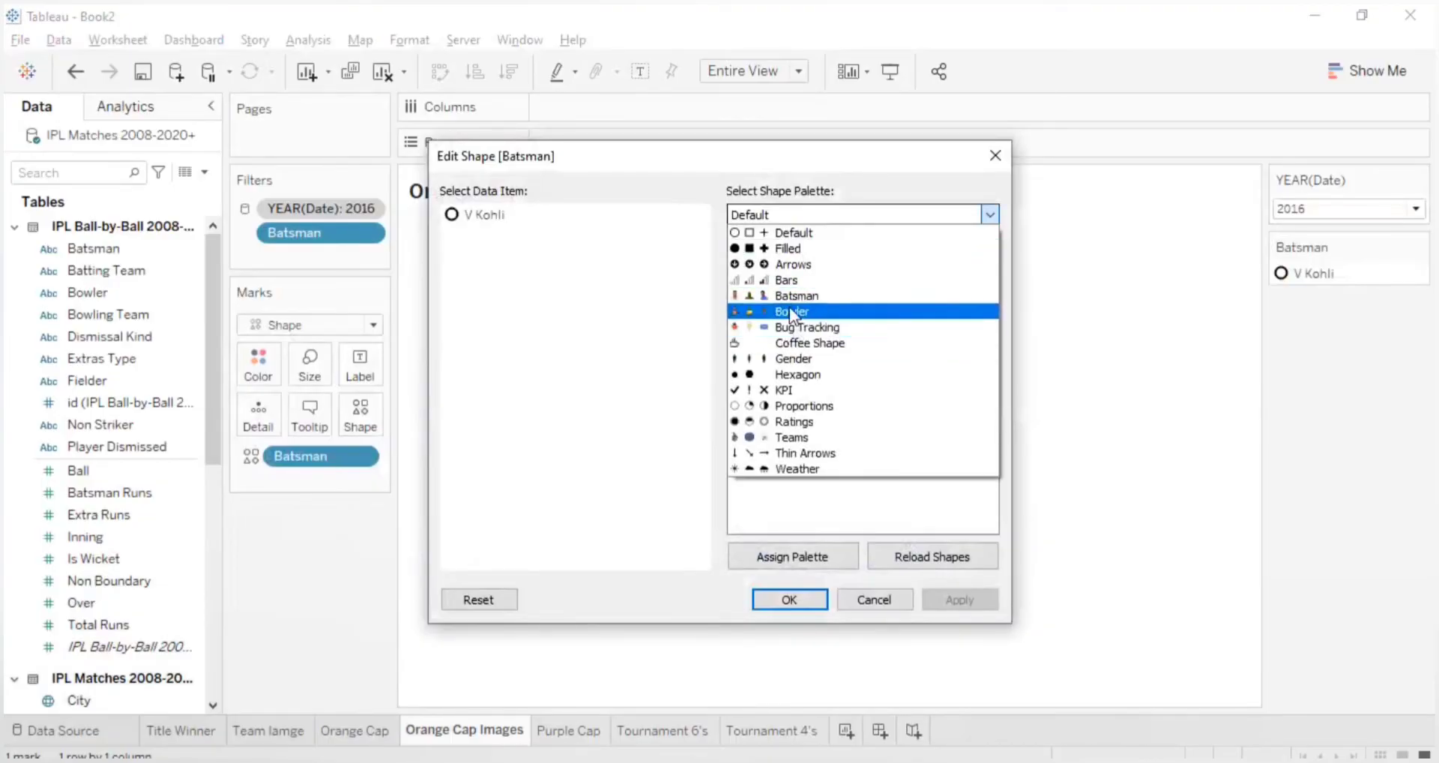
click(795, 295)
click(756, 342)
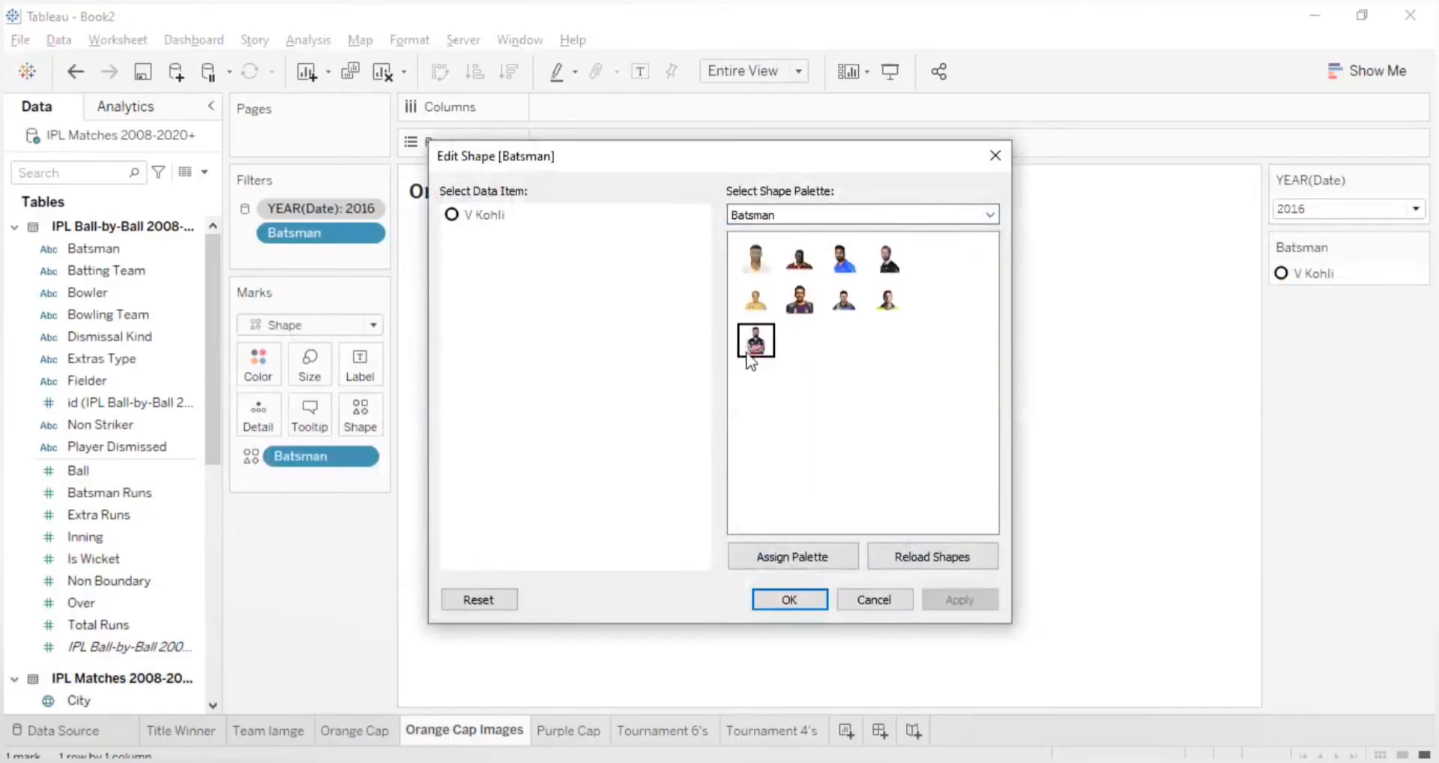
click(959, 599)
click(771, 598)
- Check the batsman image for 2017 and filter the view to 2018
click(1319, 209)
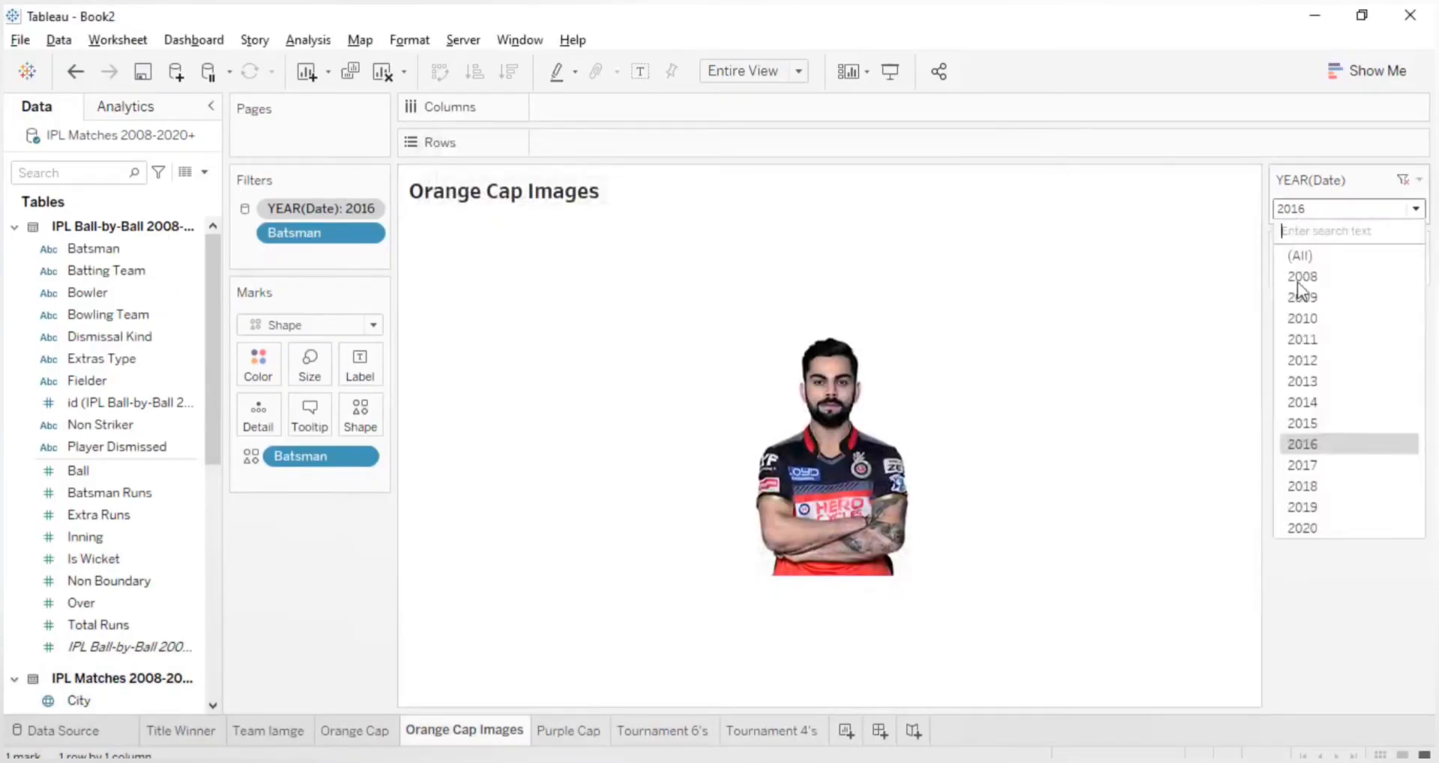
click(1308, 466)
click(1289, 214)
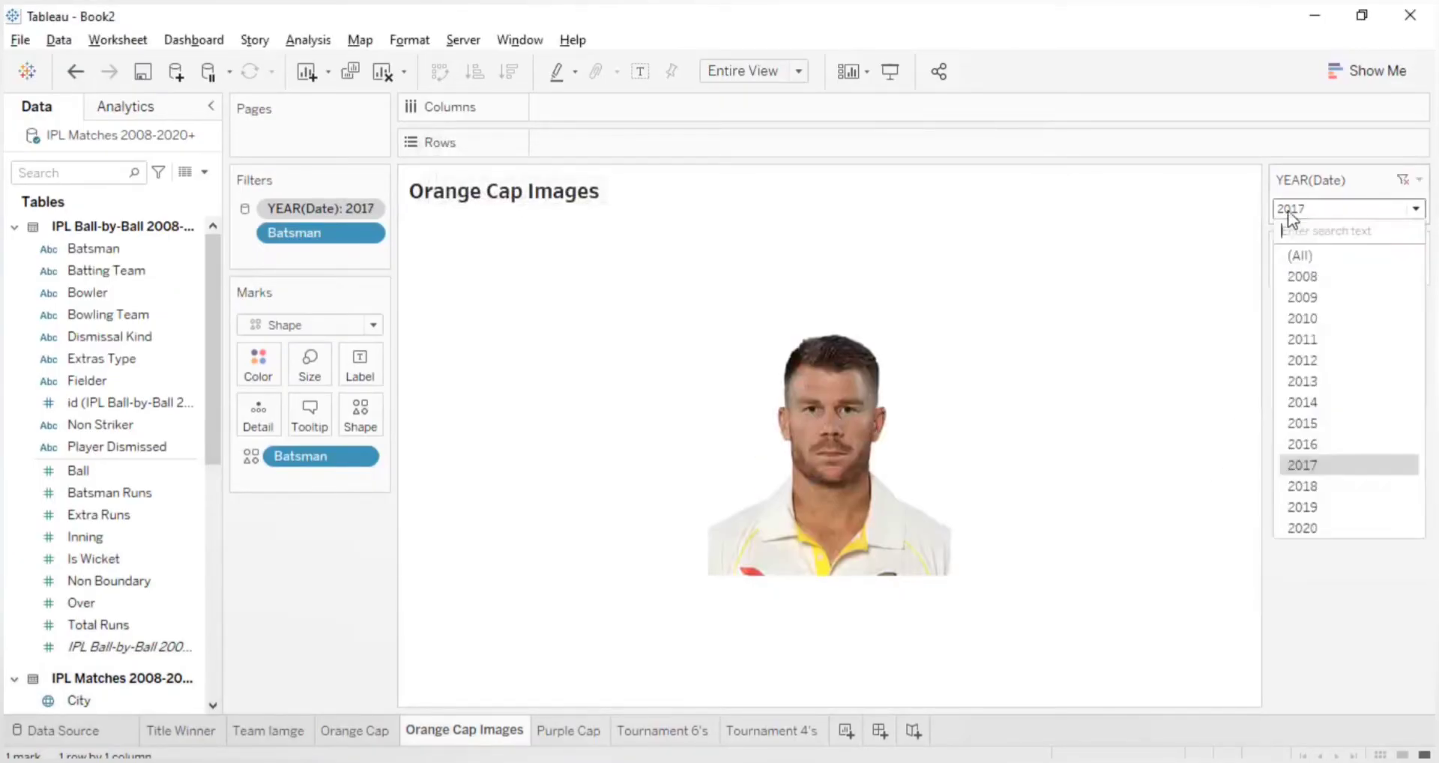
click(1315, 487)
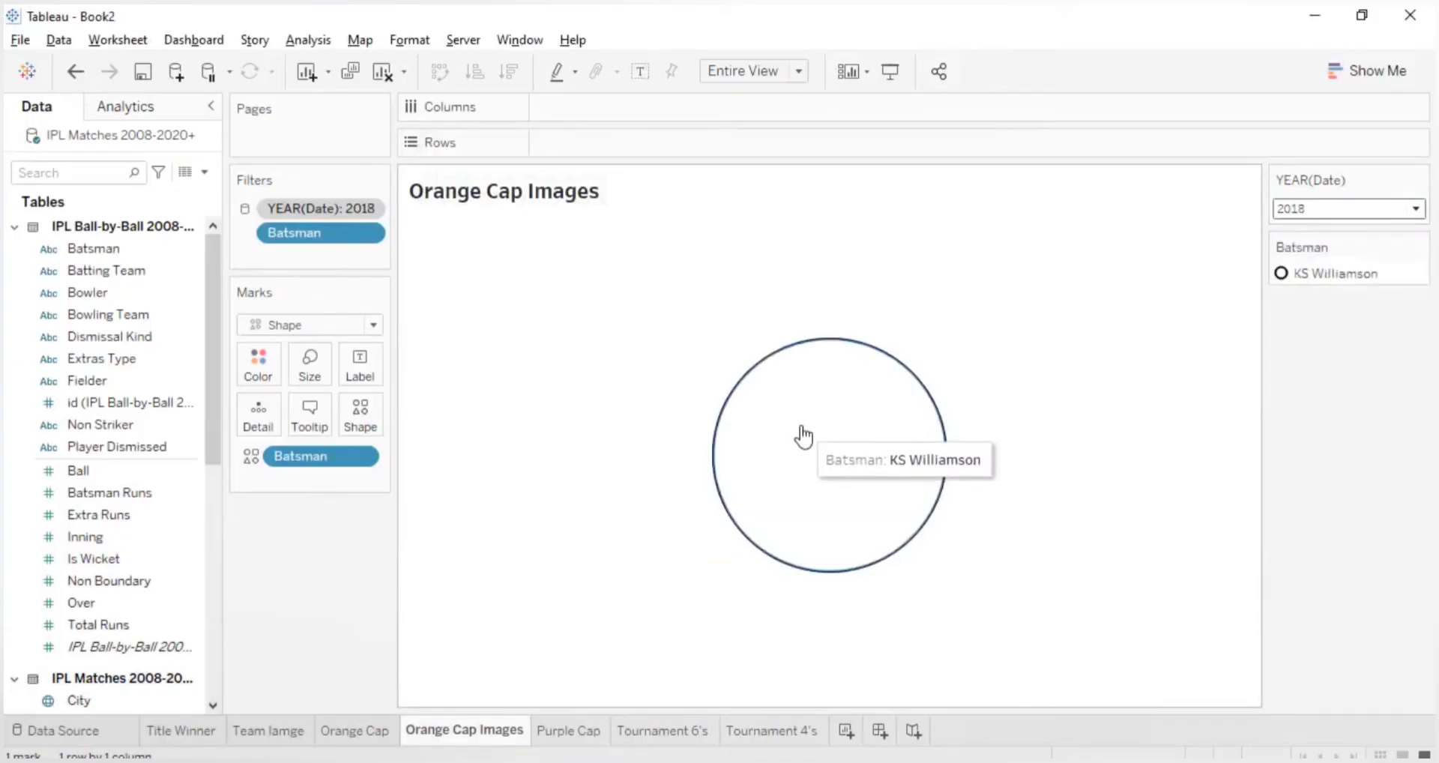
- Assign the black-shirted player image from the Batsman shape palette to the 2018 batsman, KS Williamson
click(360, 416)
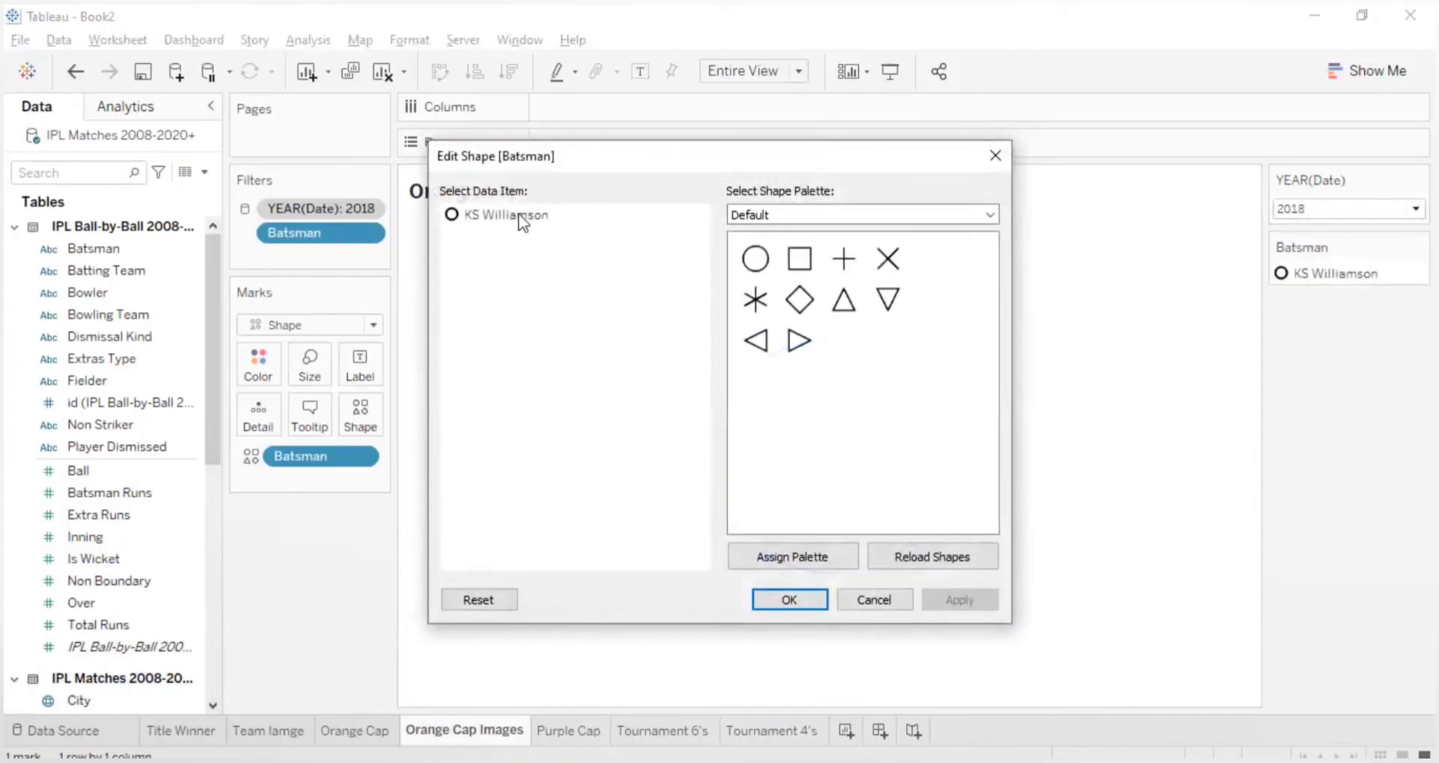
click(862, 215)
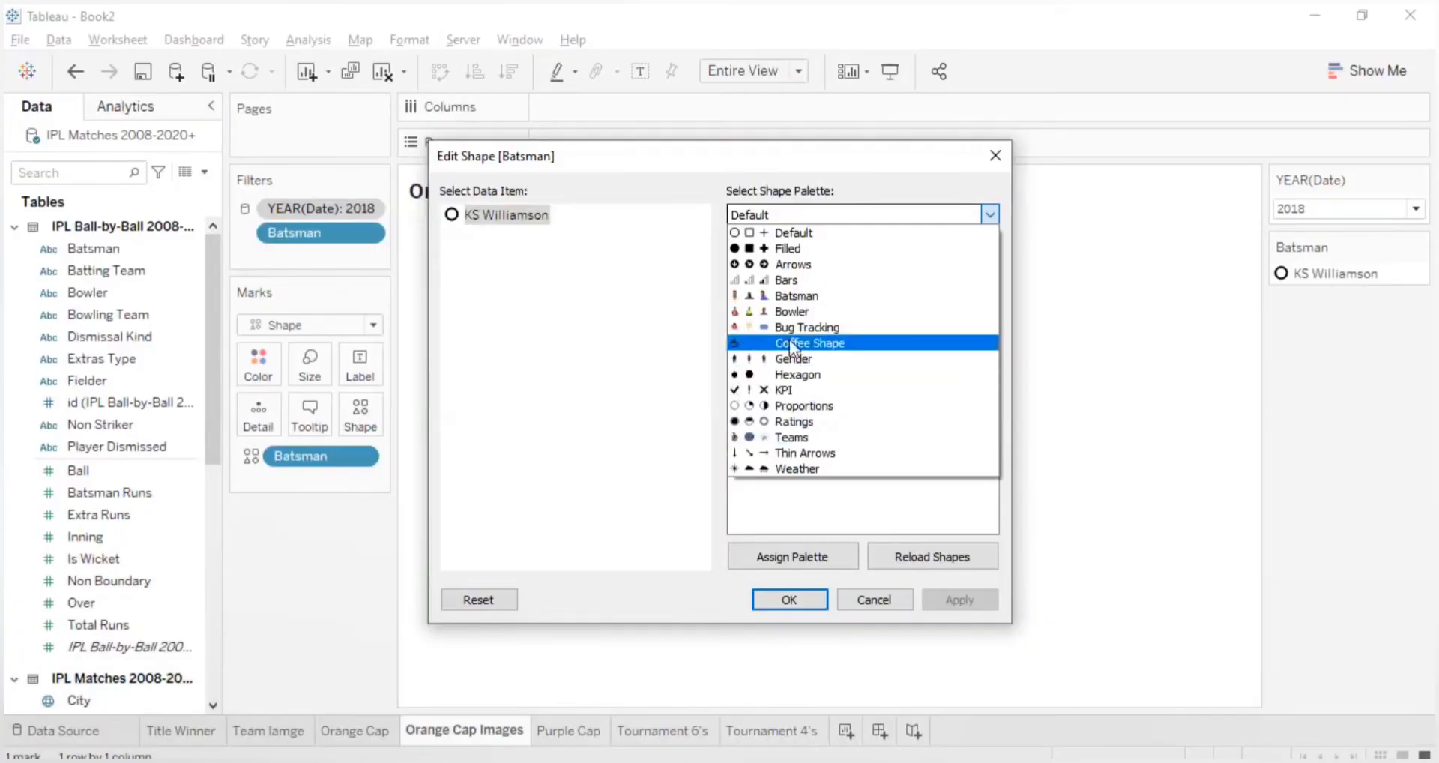
click(787, 311)
click(761, 217)
click(799, 296)
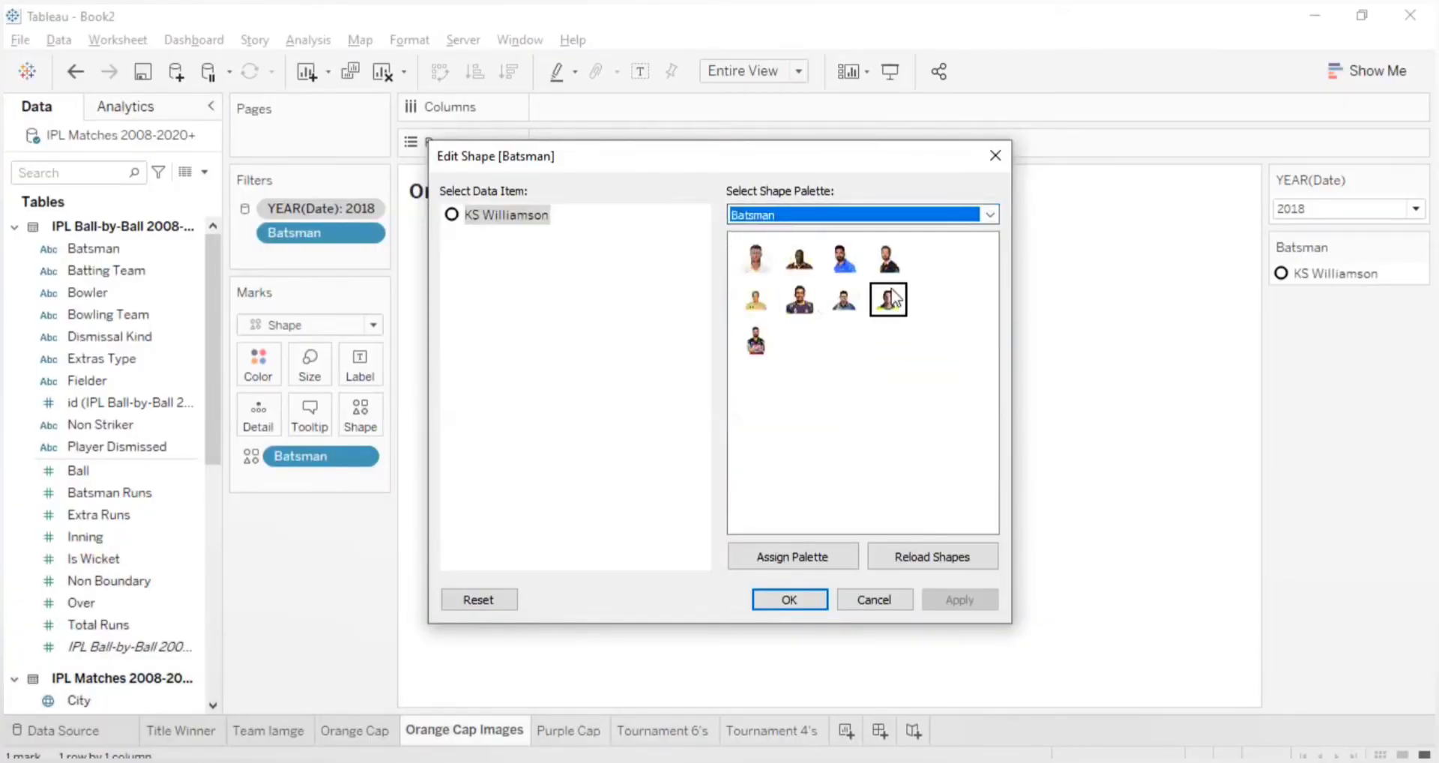
click(888, 260)
click(955, 589)
click(824, 604)
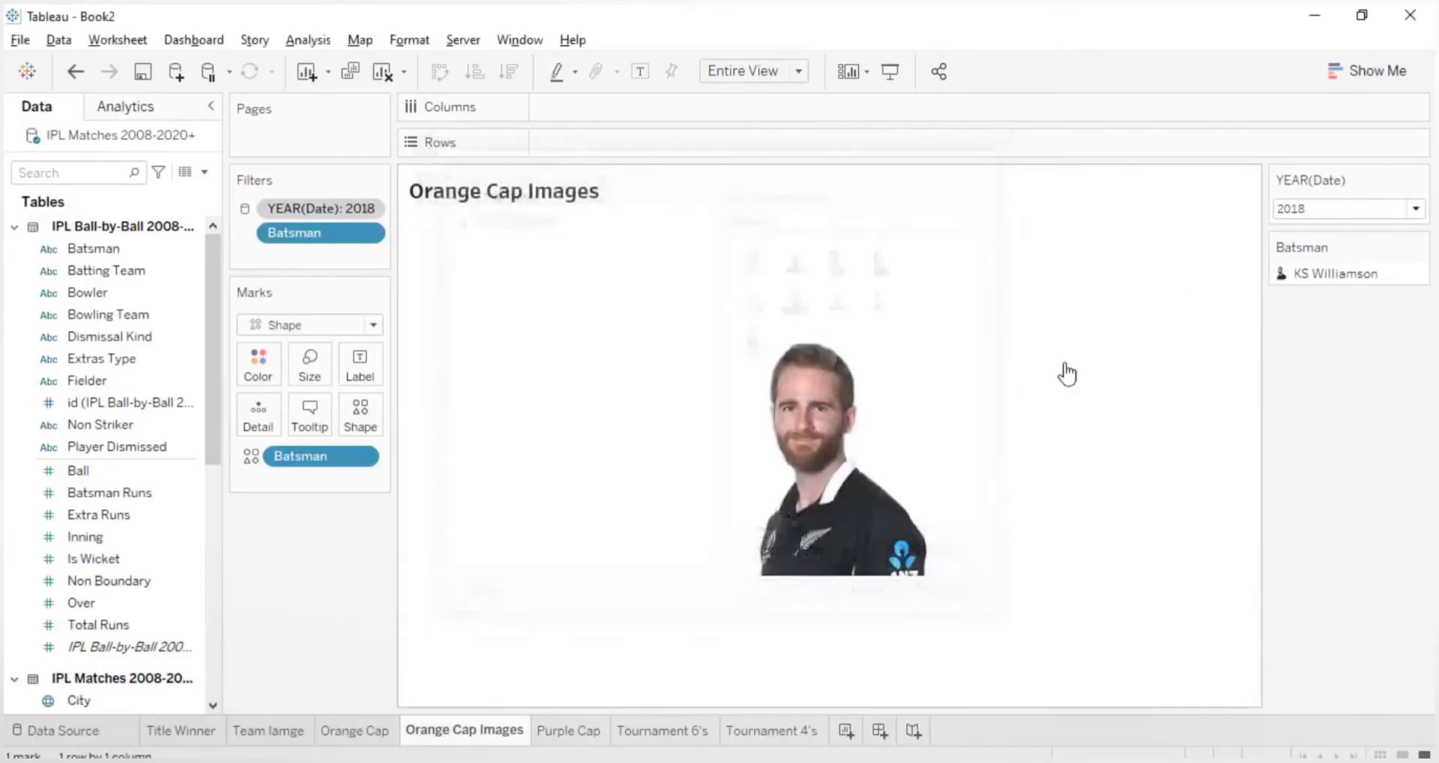
- Check the batsman image for 2019 and filter the view to 2020
click(1294, 210)
click(1283, 508)
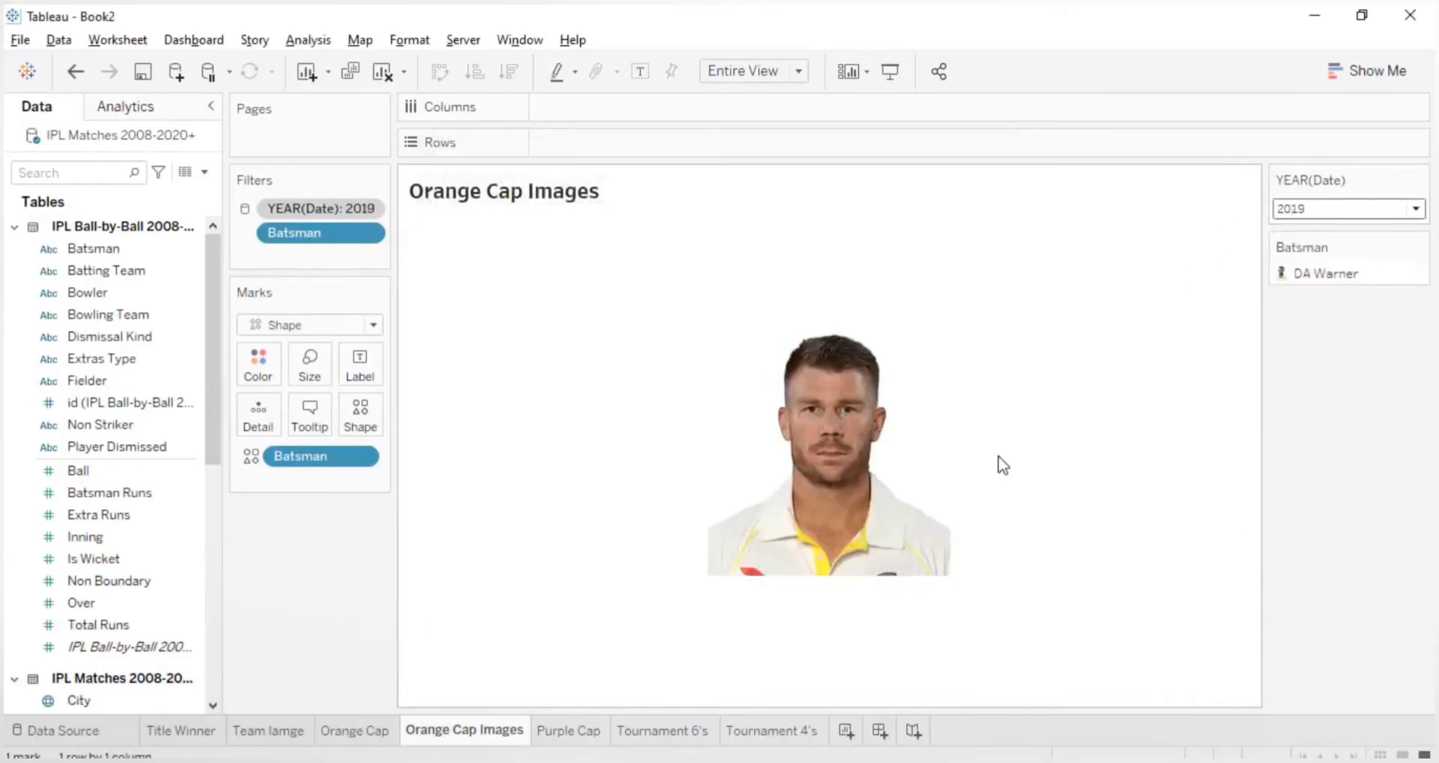
click(1346, 211)
click(1342, 526)
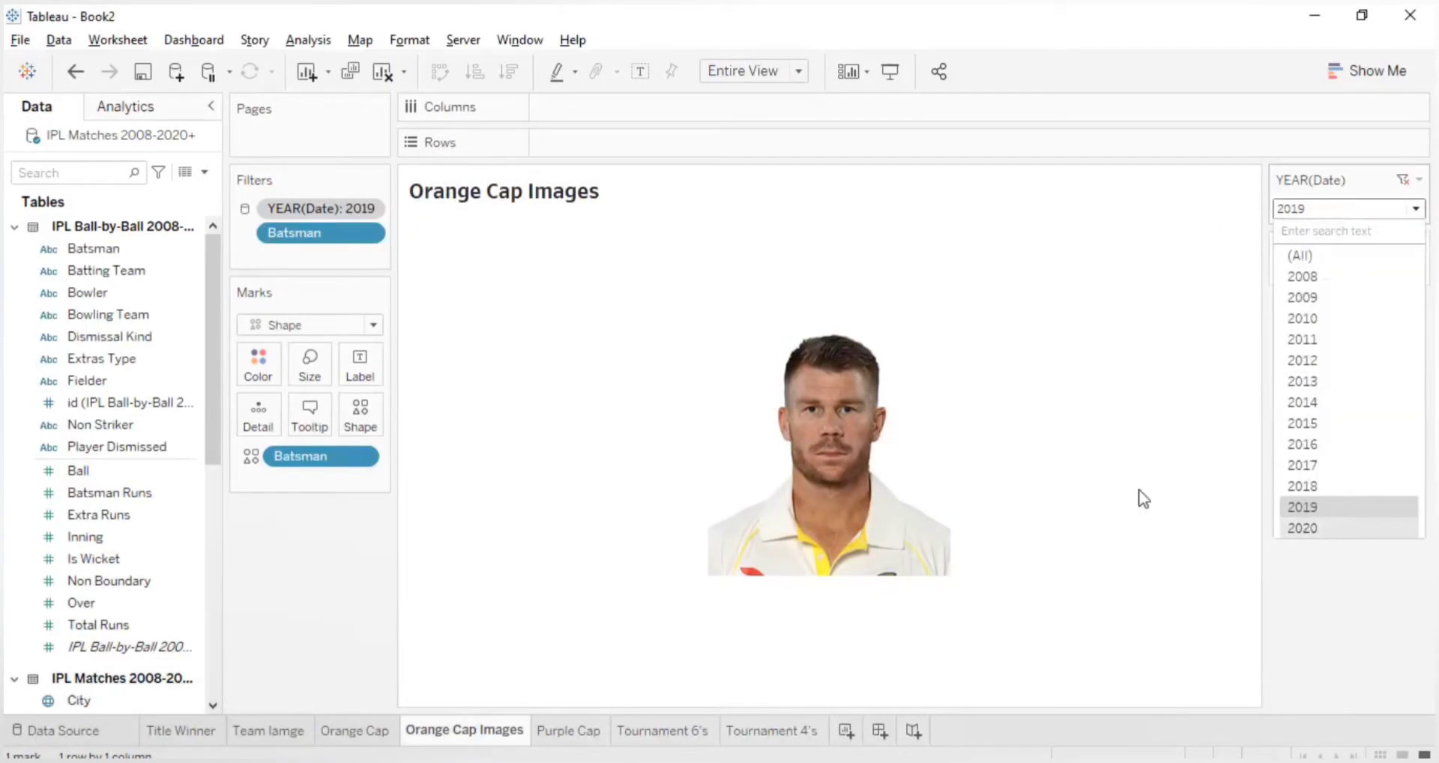
- Assign the blue-shirted player image from the Batsman shape palette to the 2020 batsman, KL Rahul
click(360, 420)
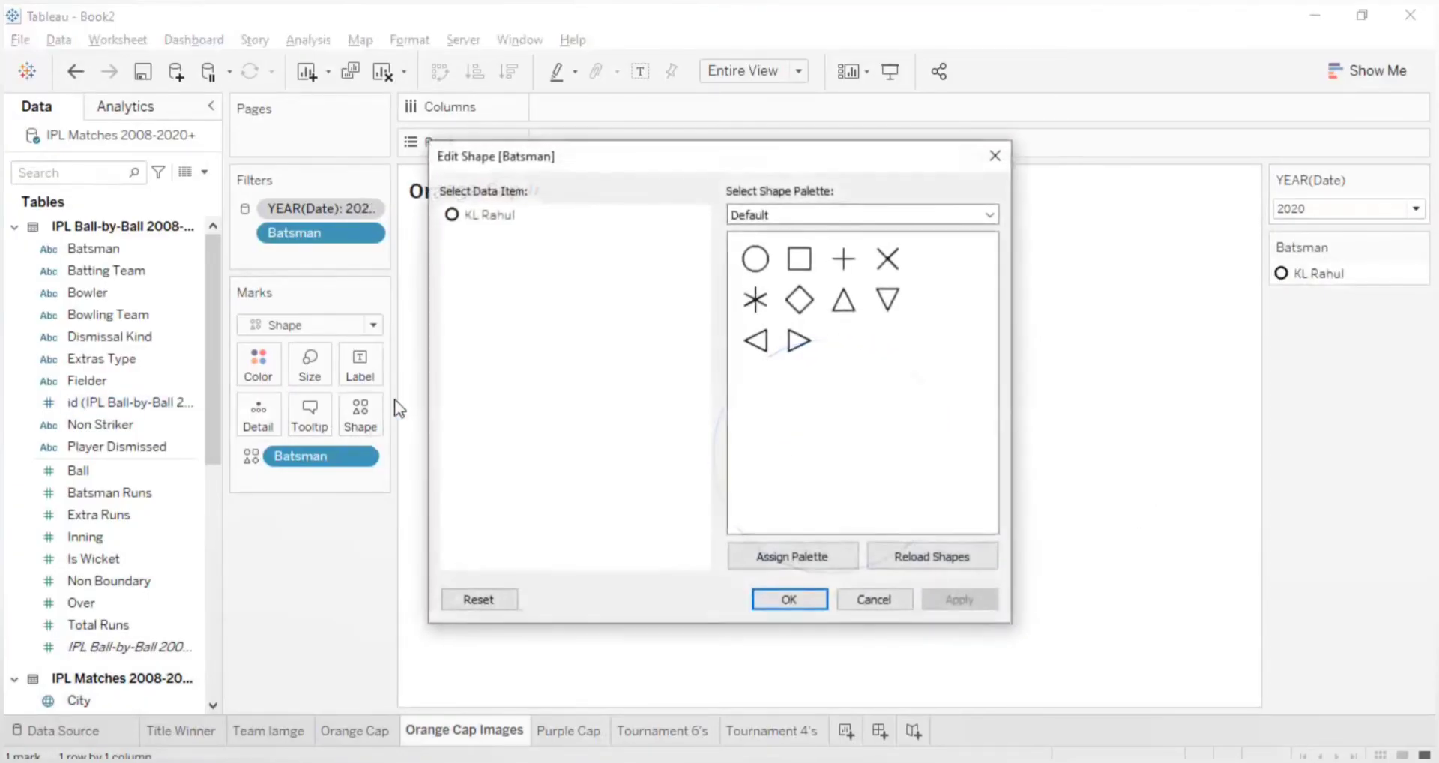
click(784, 214)
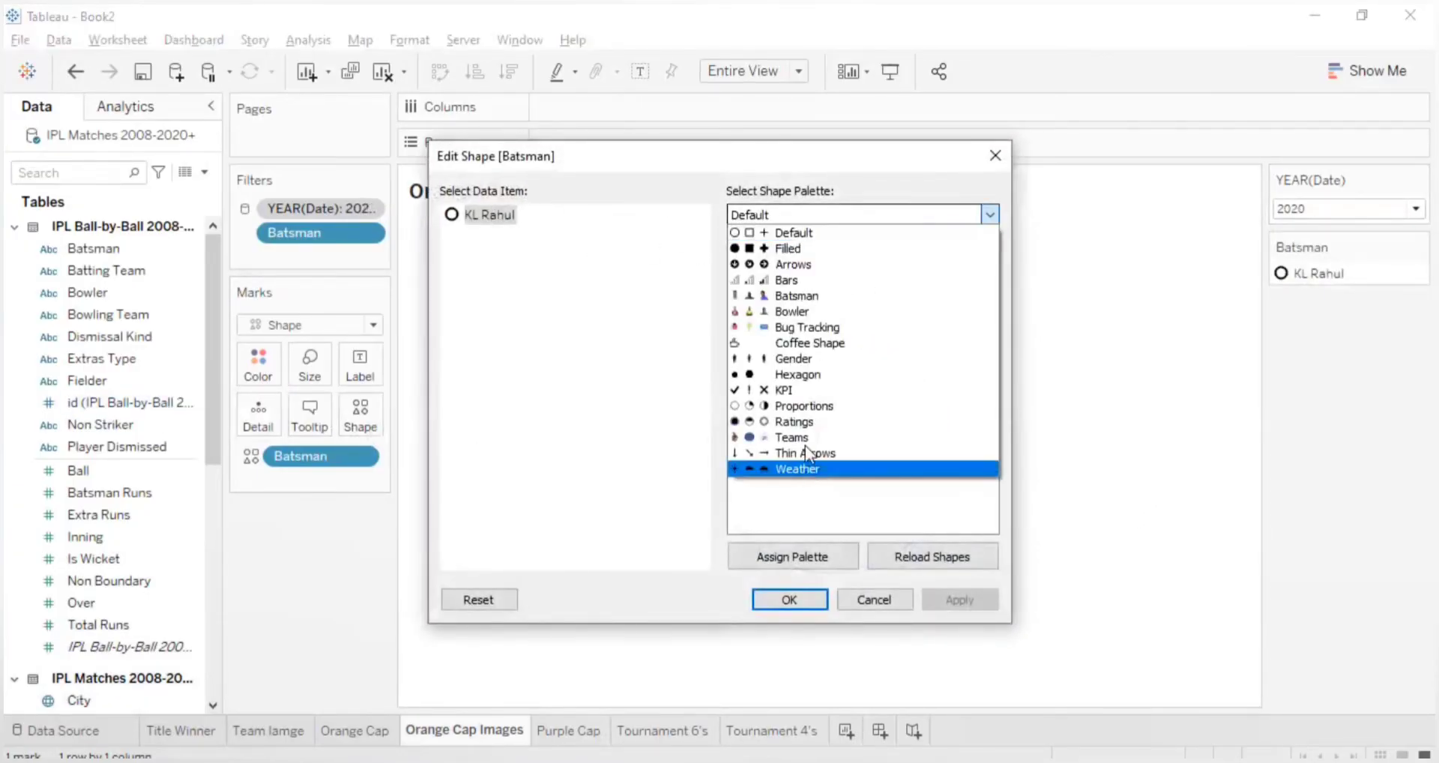
click(796, 297)
click(843, 302)
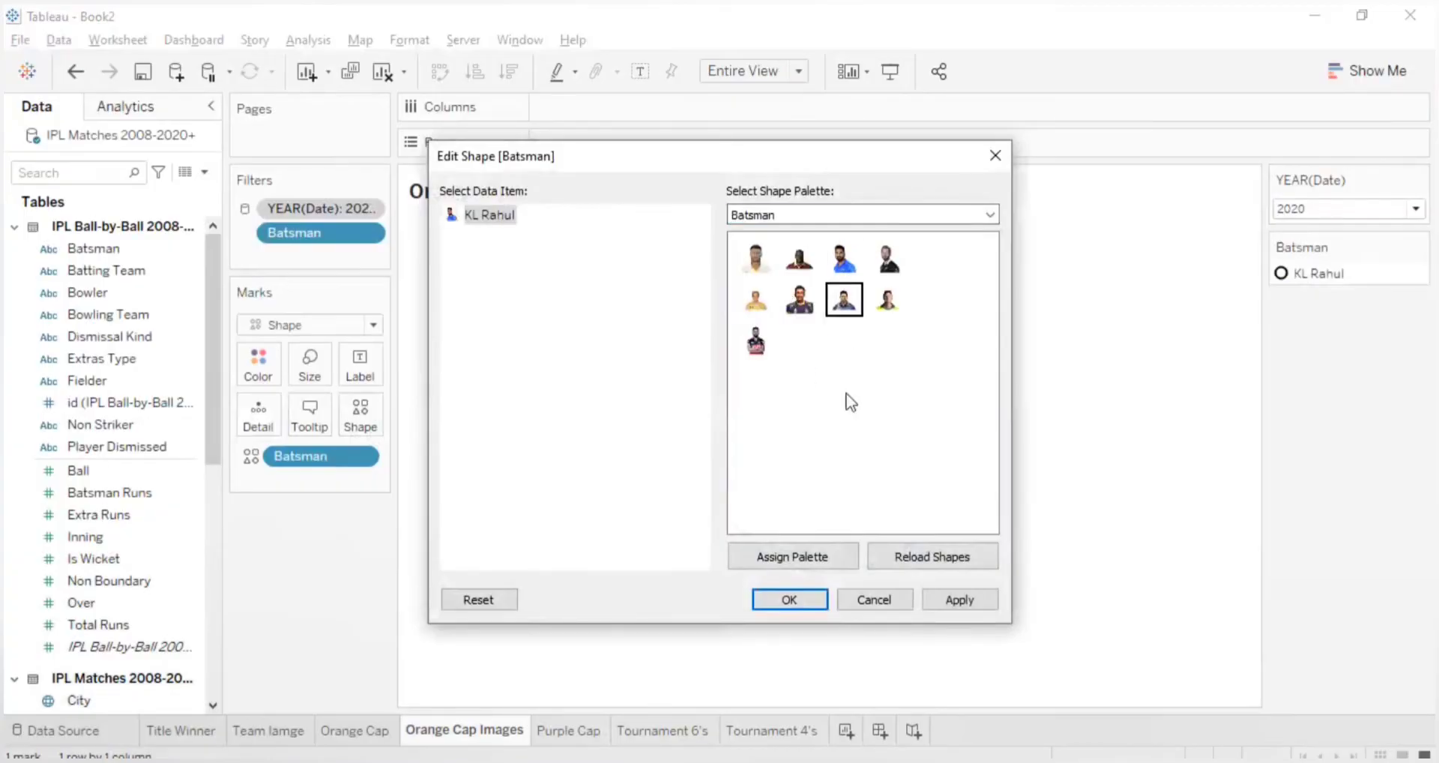
click(963, 602)
click(789, 600)
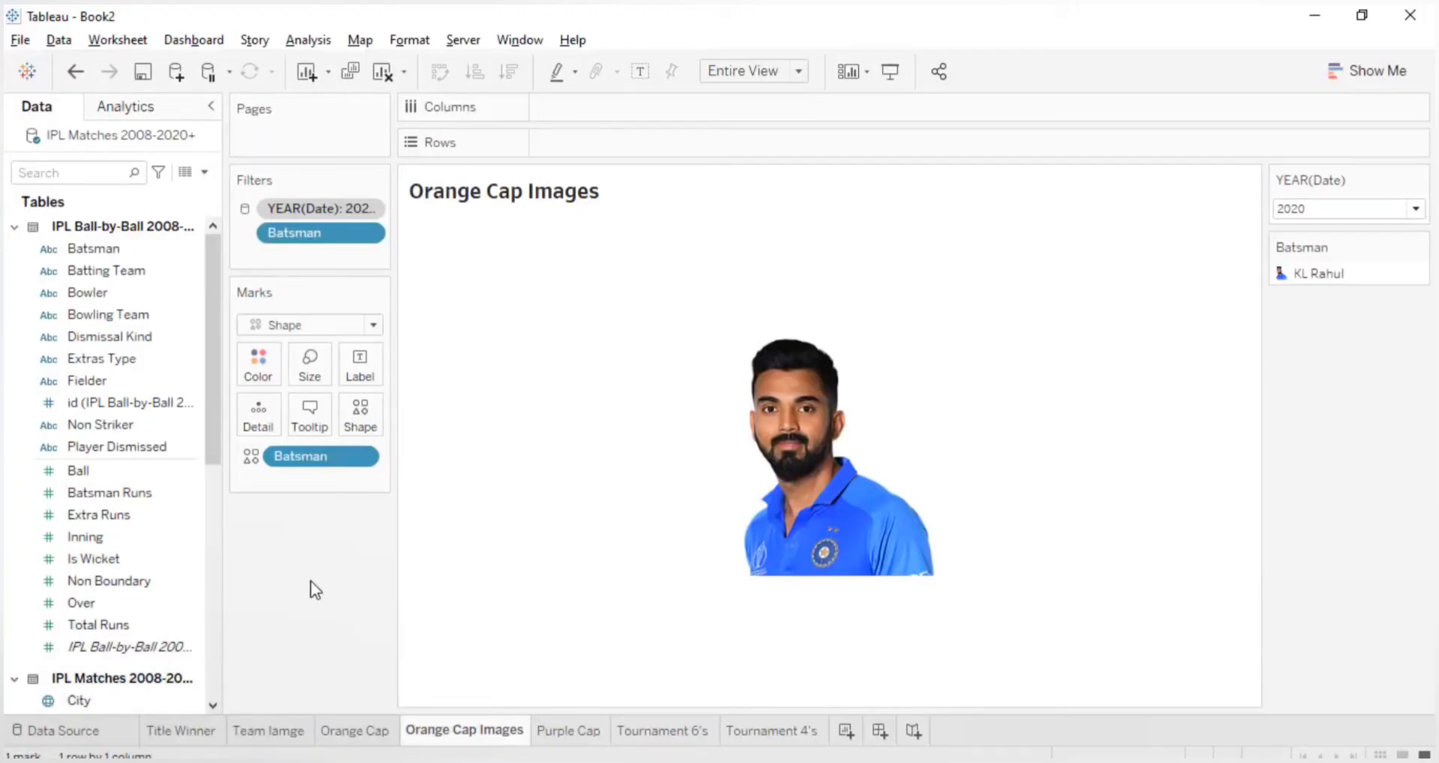
- Duplicate the Purple Cap worksheet and rename the copy "Purple cap images"
click(570, 730)
right_click(571, 731)
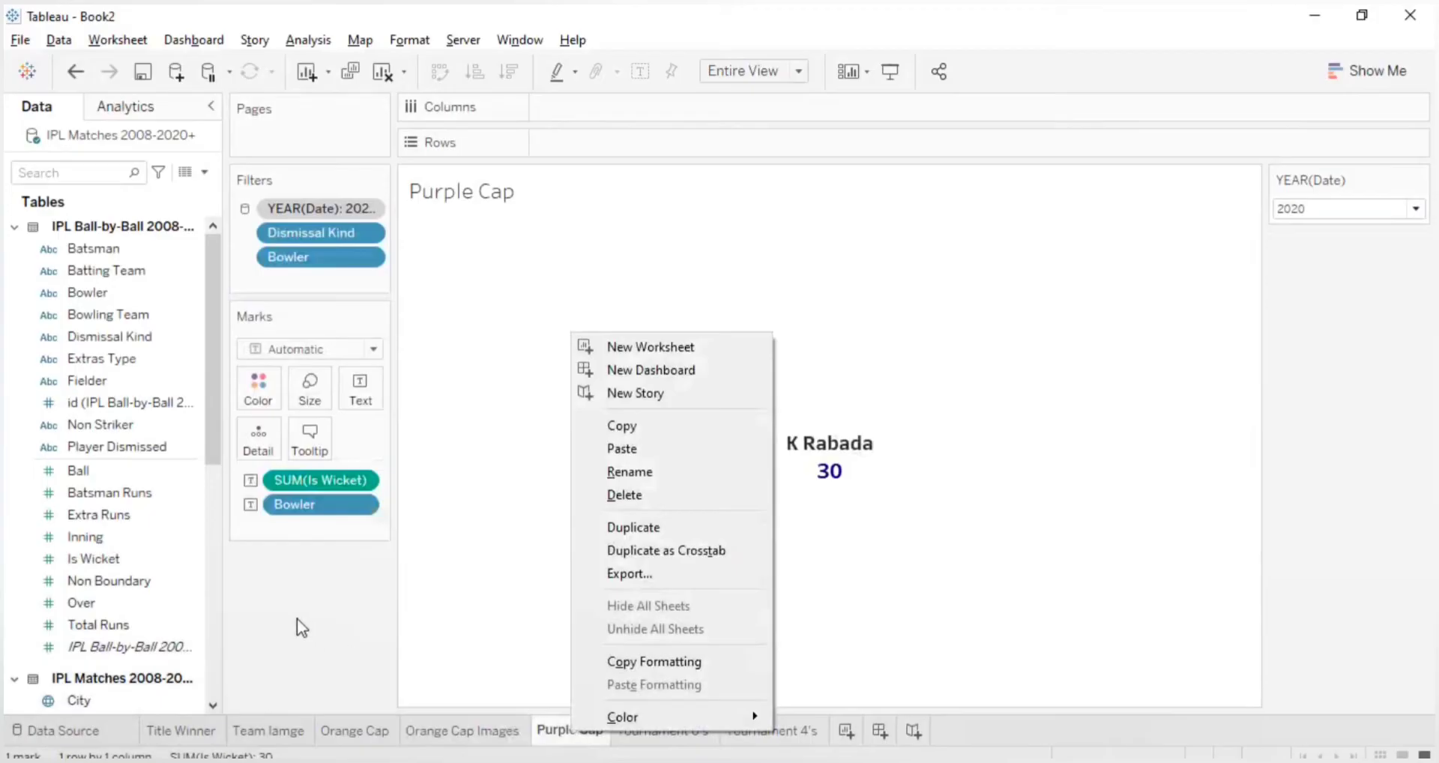
click(605, 527)
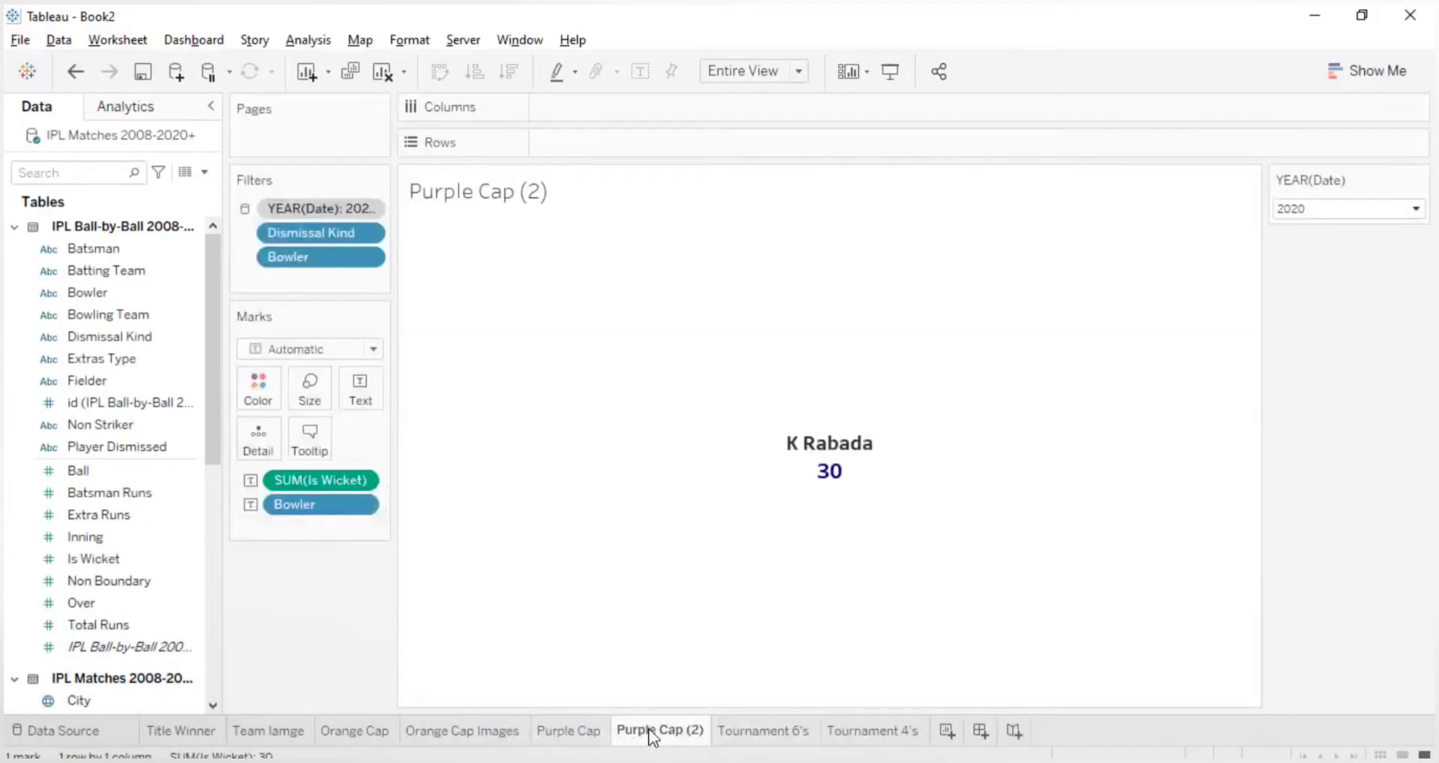
double_click(651, 731)
text(Purple cap images)
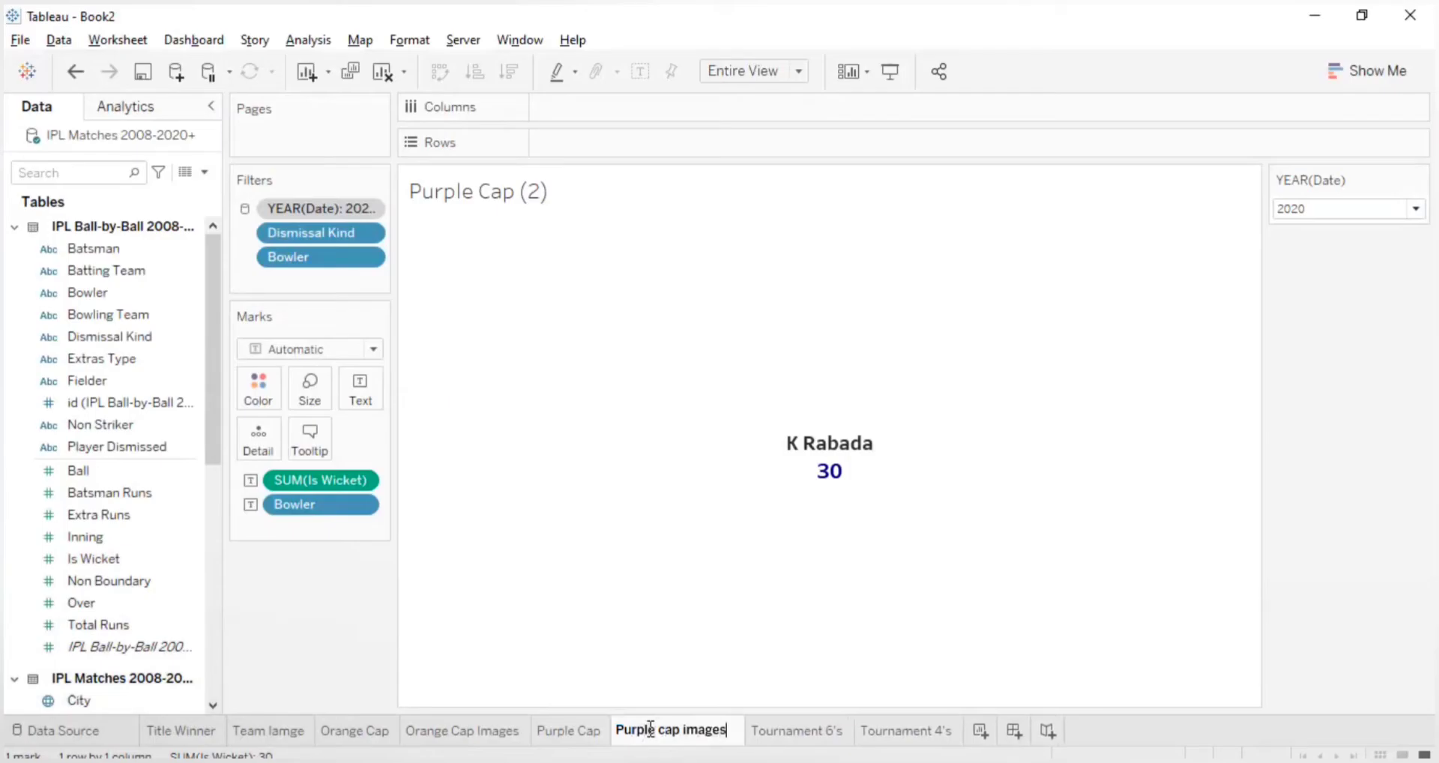
key(Return)
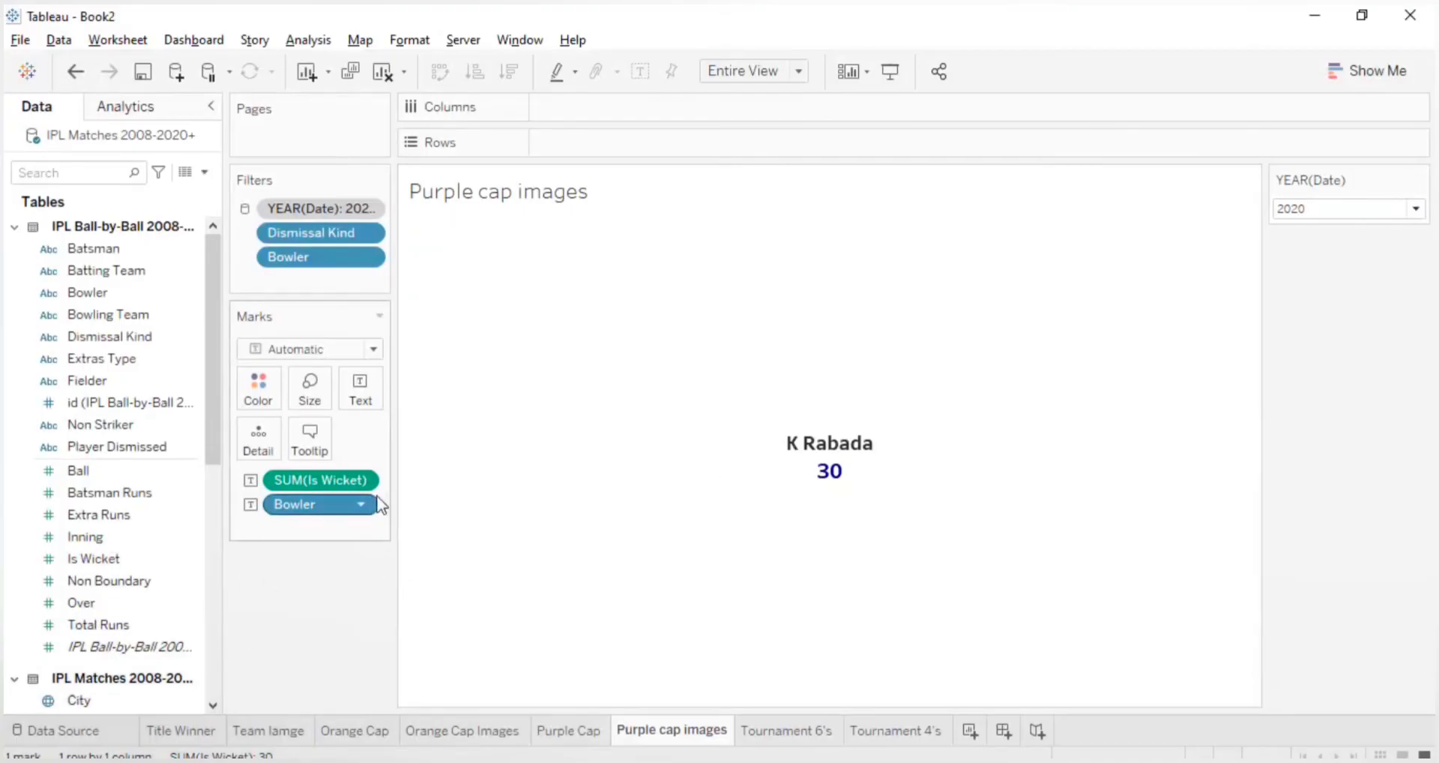
- Remove SUM(Is Wicket) from the marks and display Bowler with the Shape mark type, encoded by shape
drag(352, 483, 336, 559)
click(305, 348)
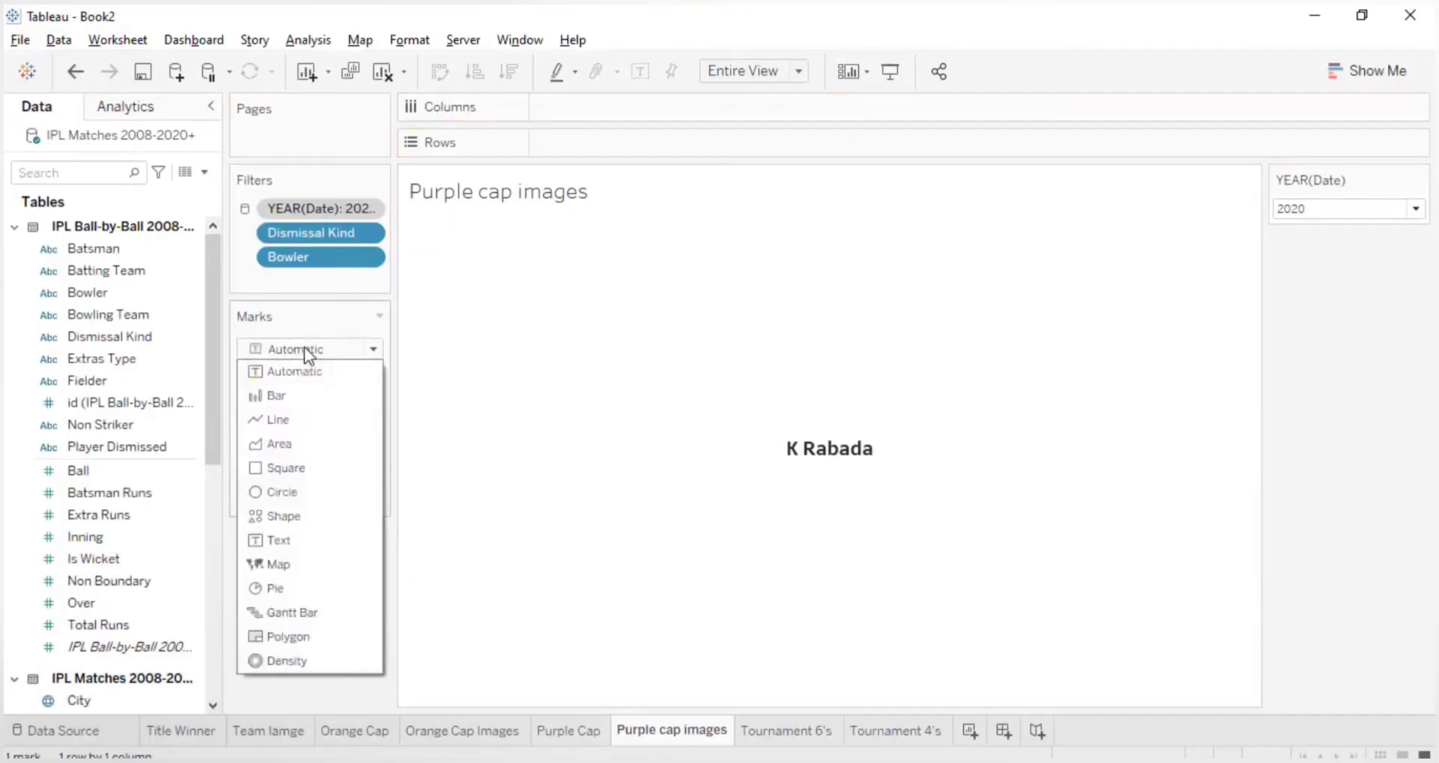
click(281, 517)
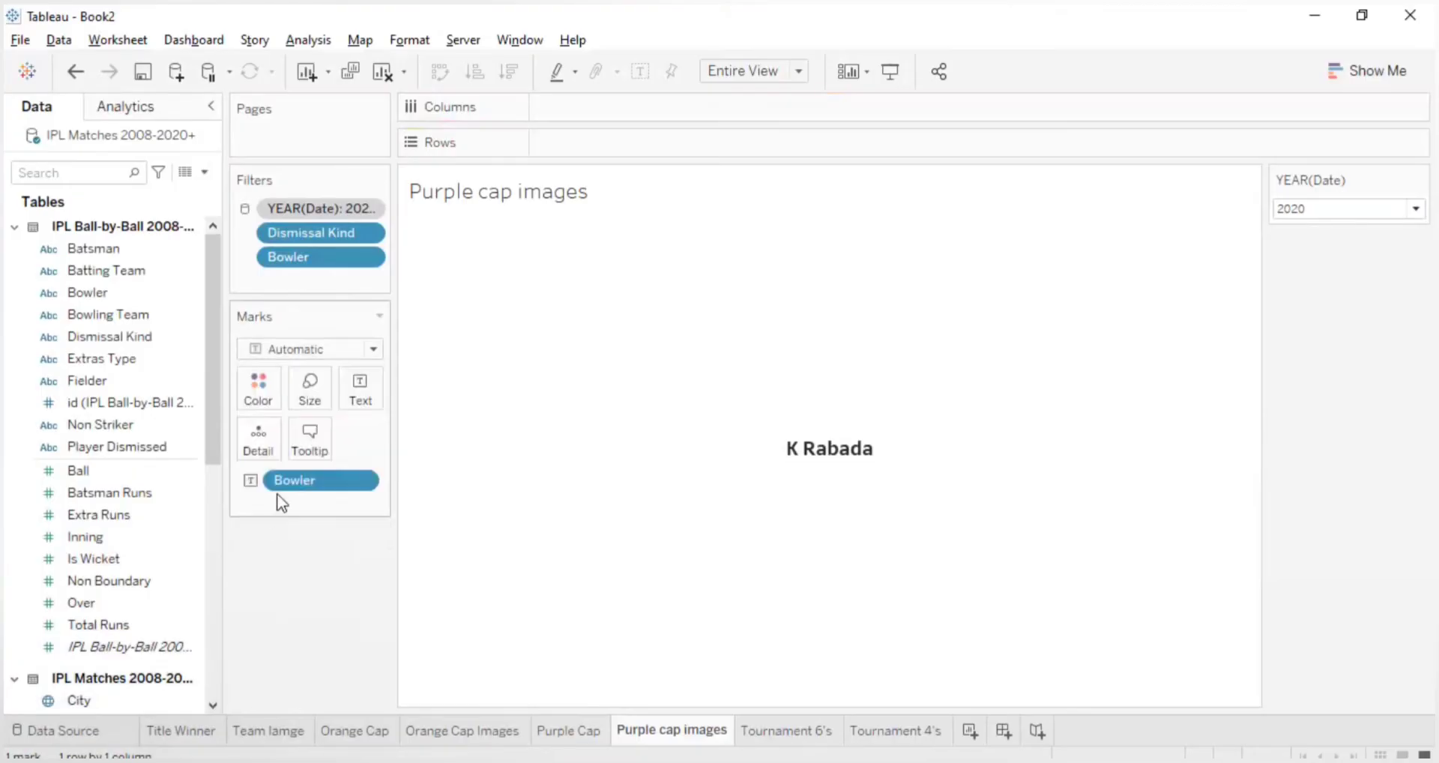
drag(283, 481, 358, 444)
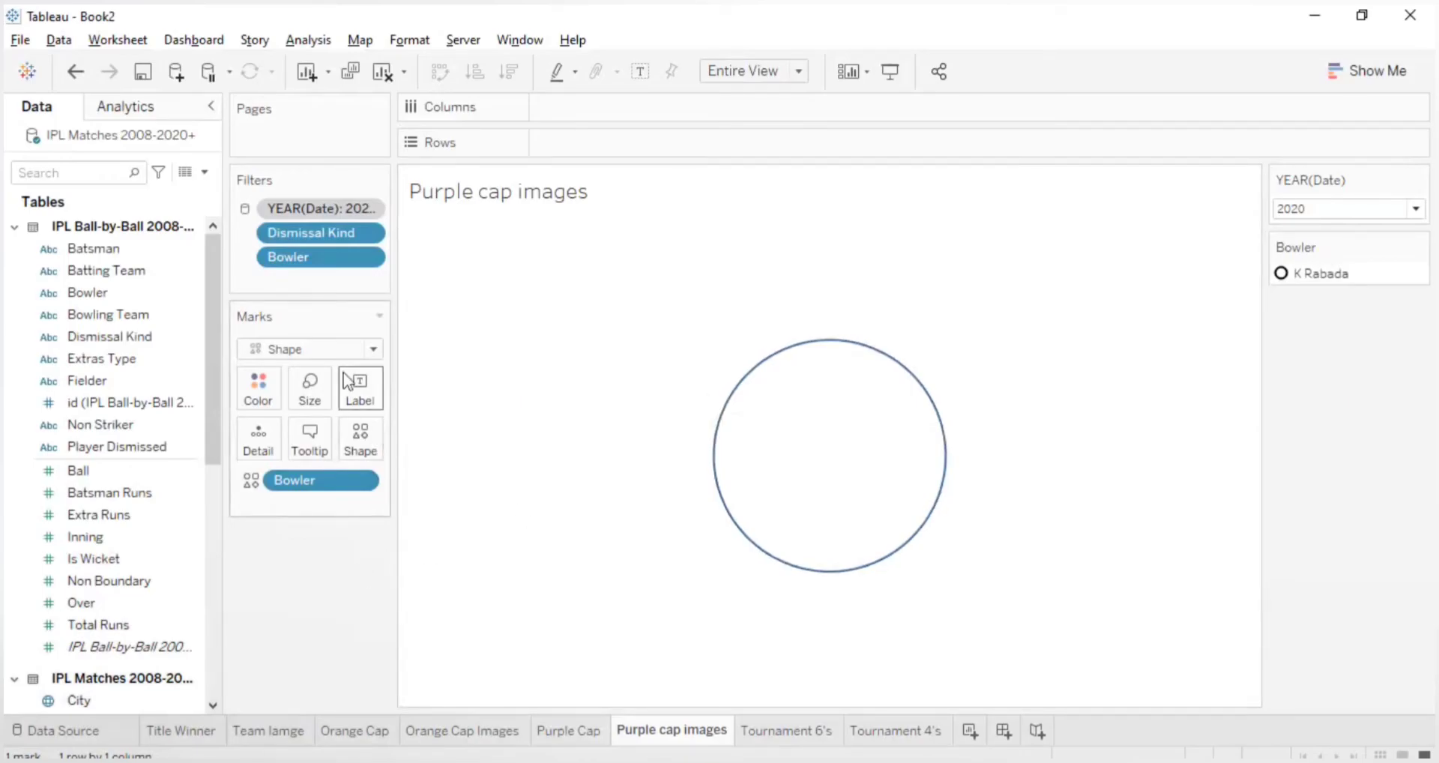
click(326, 350)
click(325, 352)
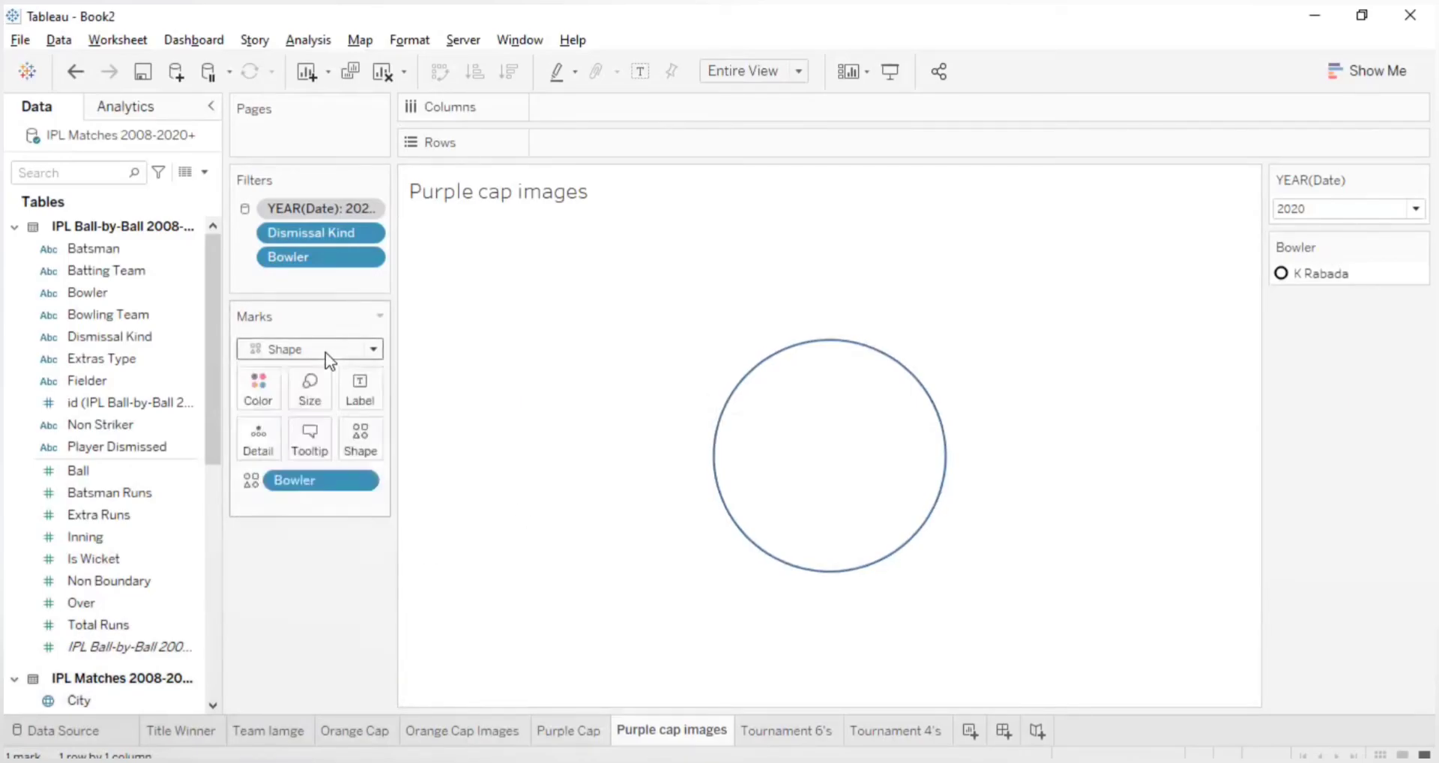
- Assign the K Rabada image in the green South Africa shirt from the Bowler shape palette to the 2020 bowler
click(360, 441)
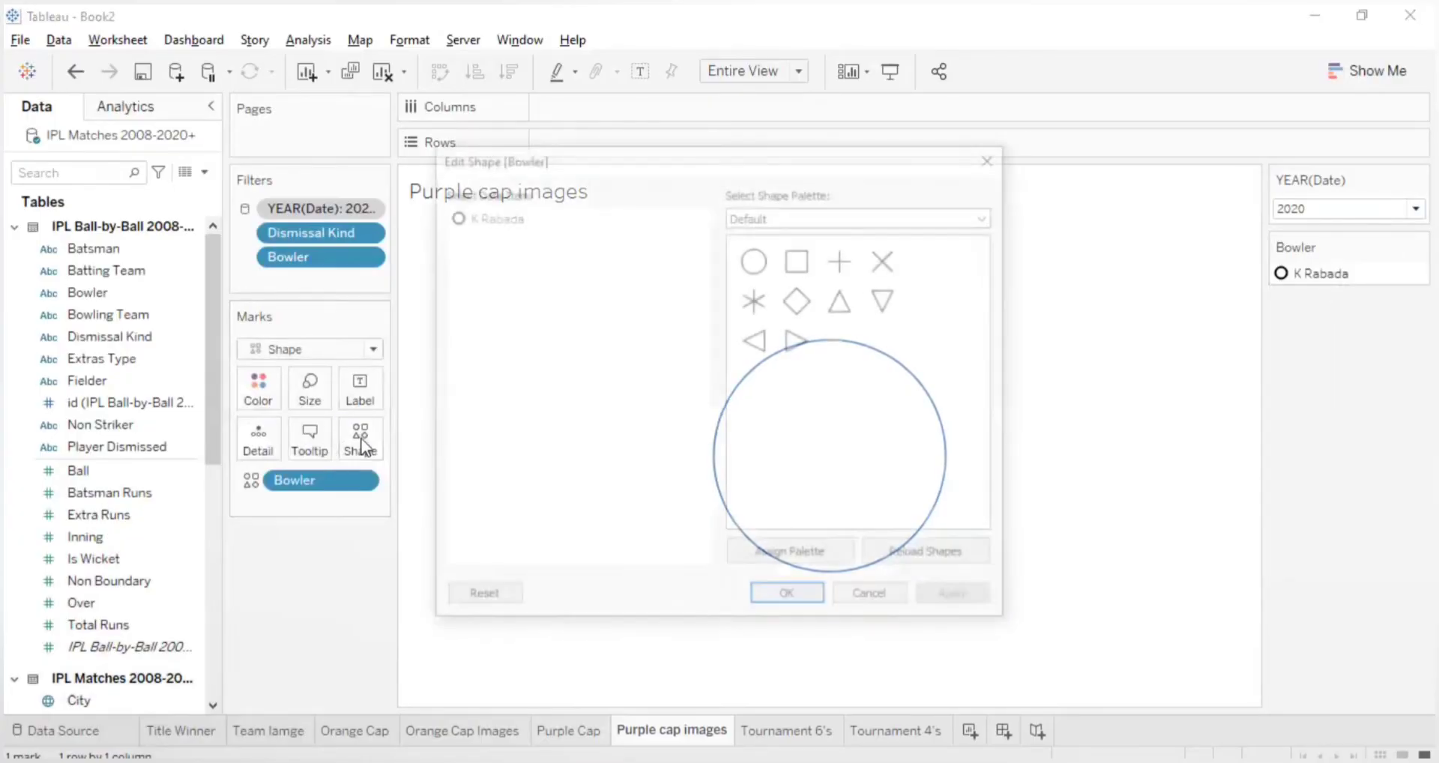
click(891, 214)
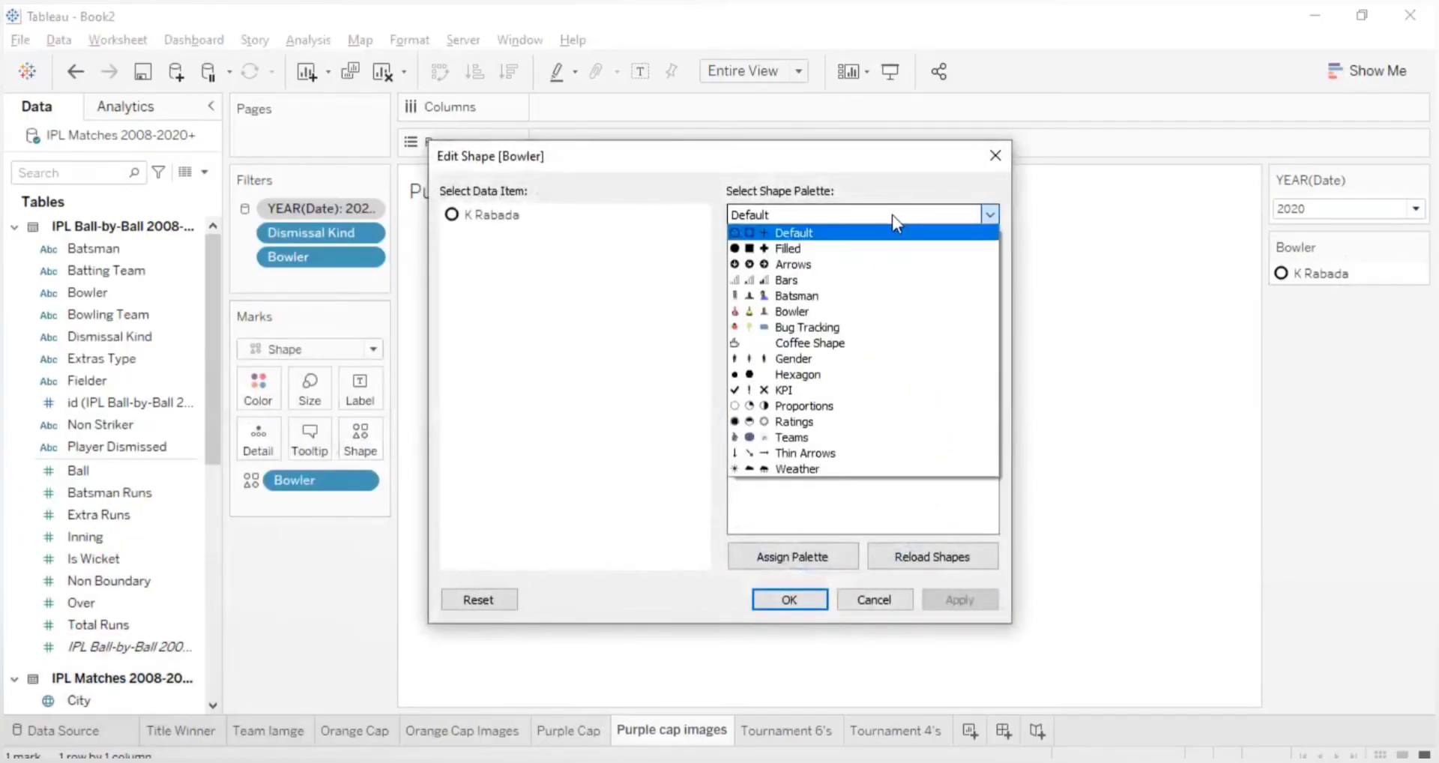
click(809, 312)
click(494, 216)
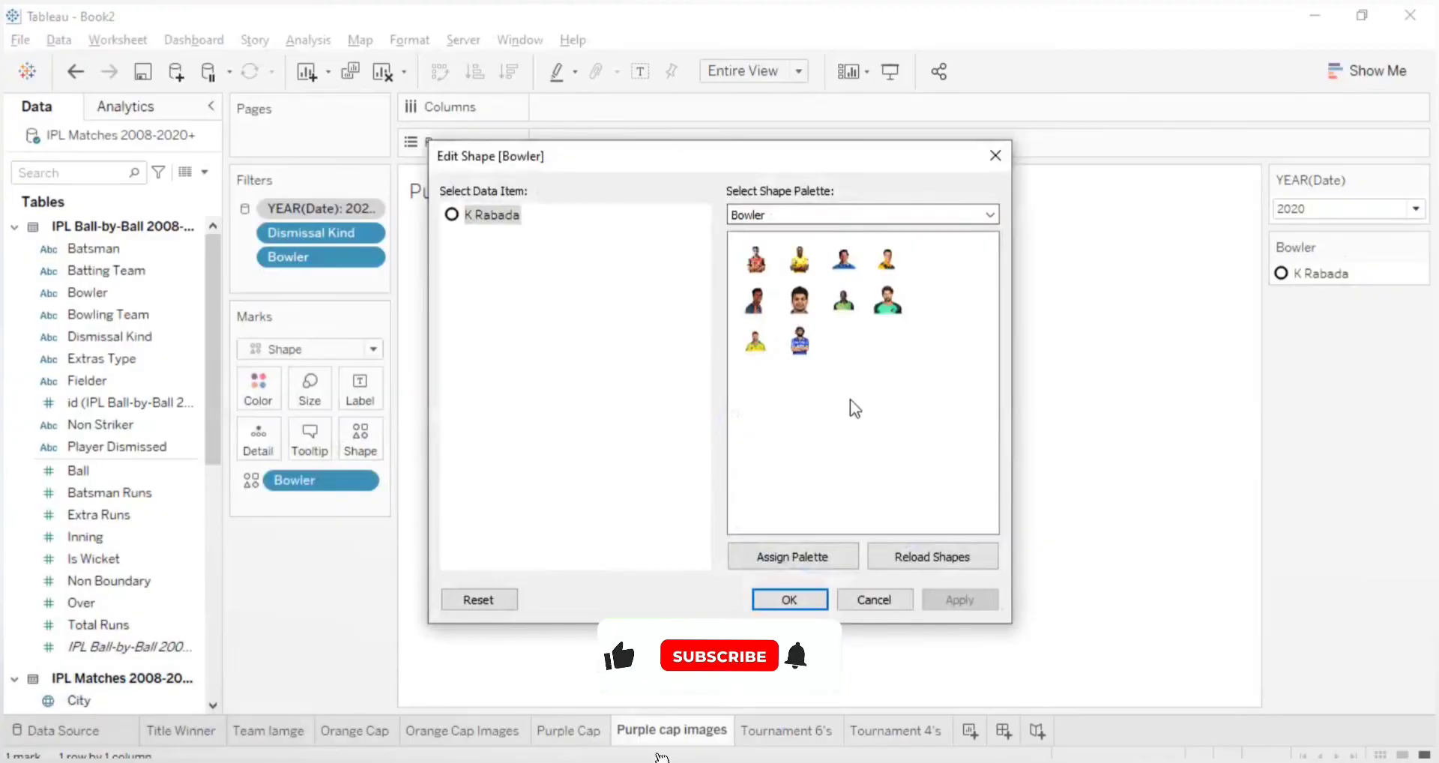
click(844, 301)
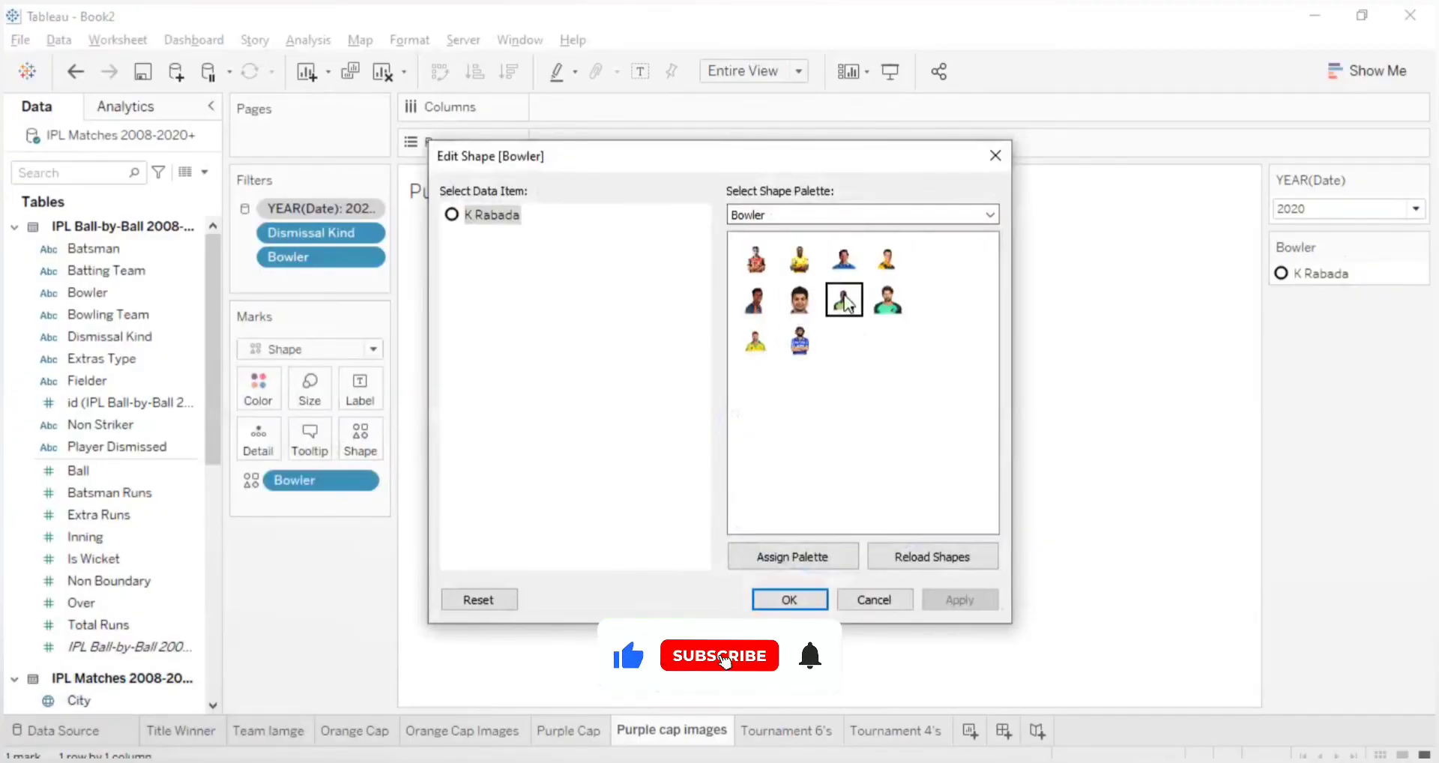
click(968, 606)
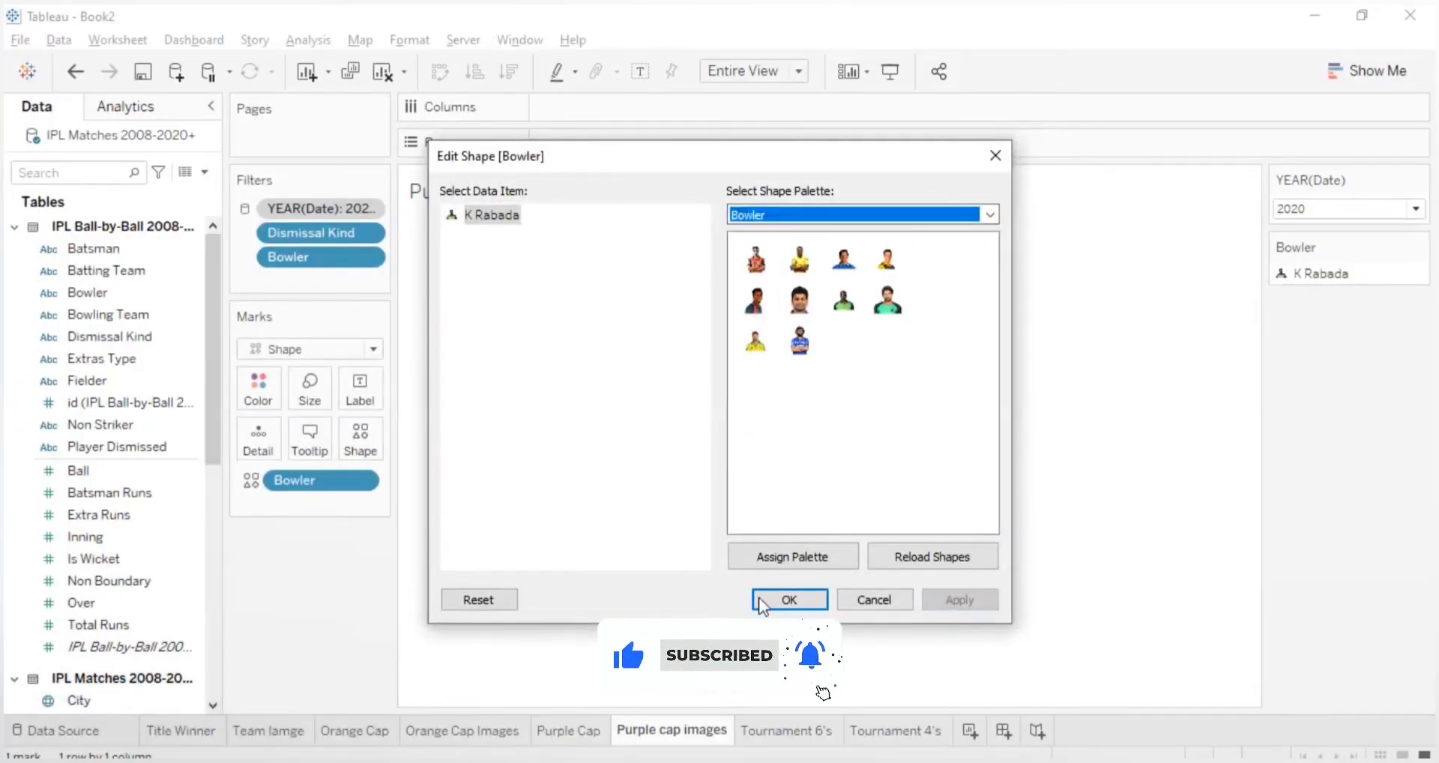
click(772, 598)
- Filter the view to 2008 and assign the bearded player image in green from the Bowler shape palette to Sohail Tanvir
click(1316, 225)
click(1309, 278)
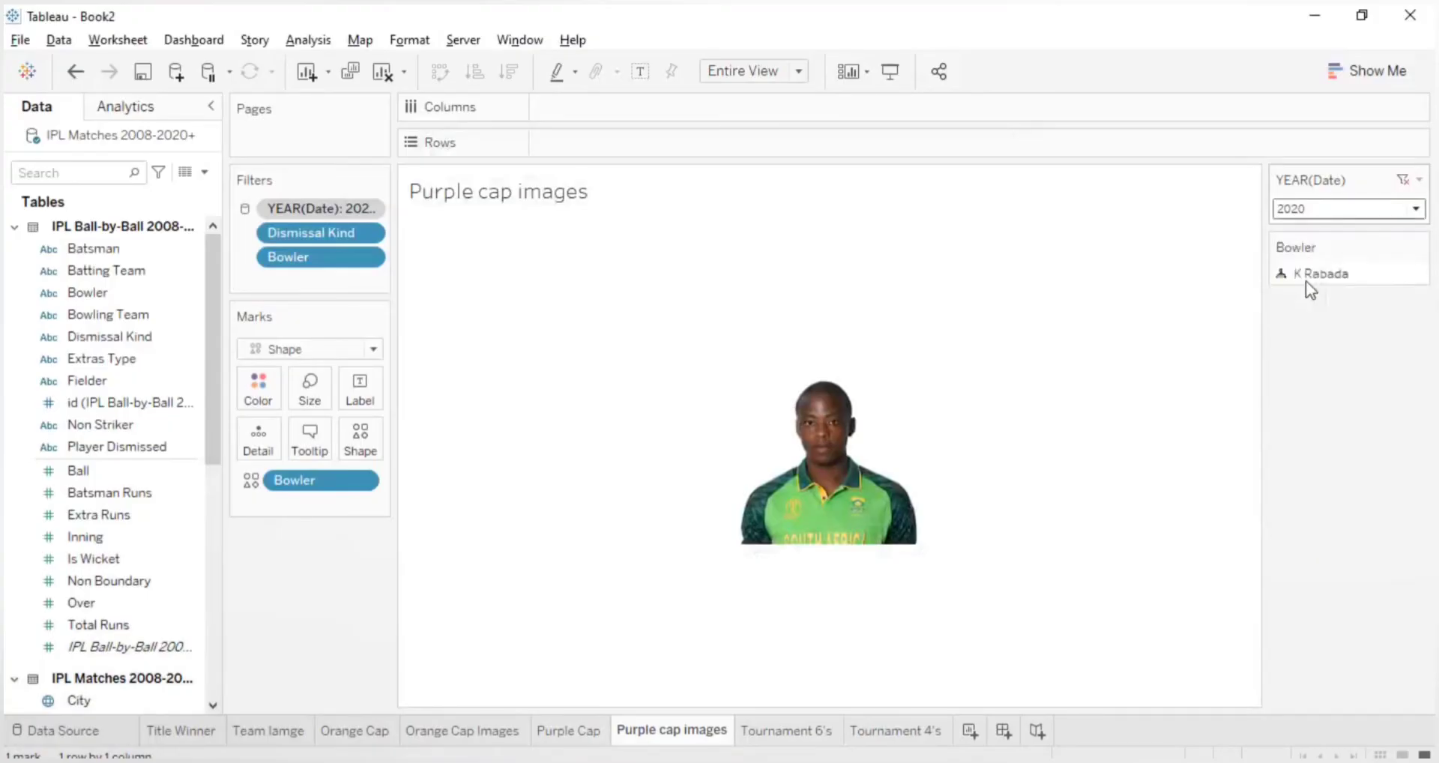
click(351, 441)
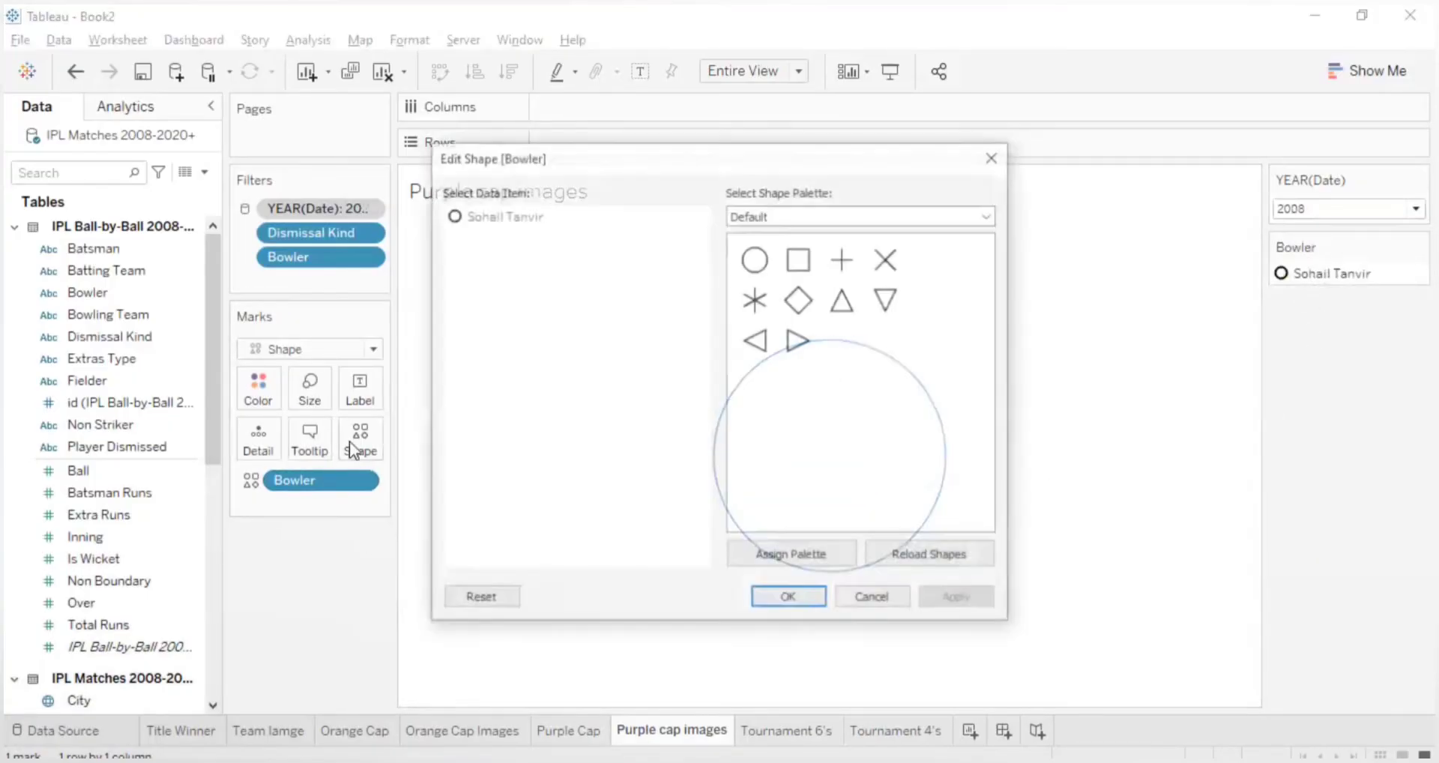
click(766, 216)
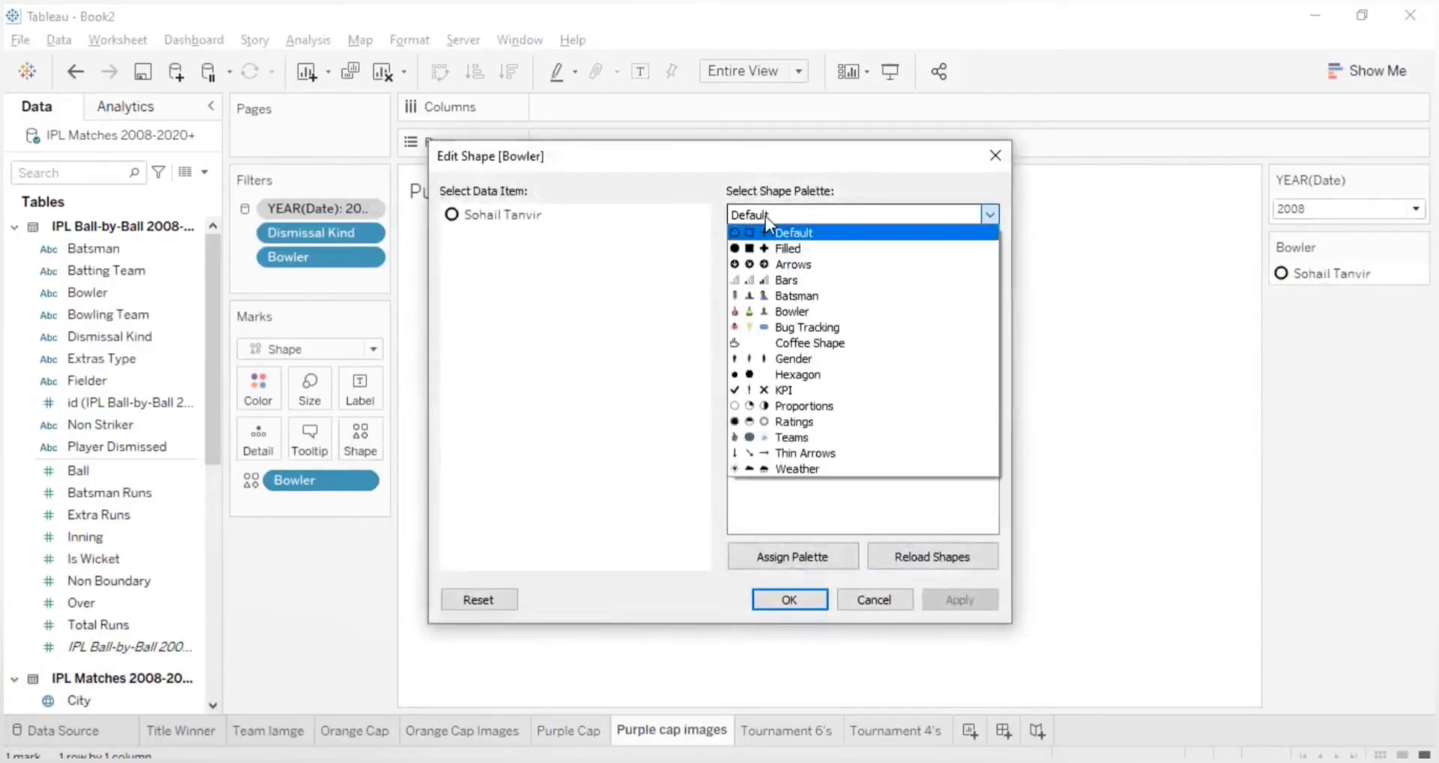
click(777, 309)
click(887, 300)
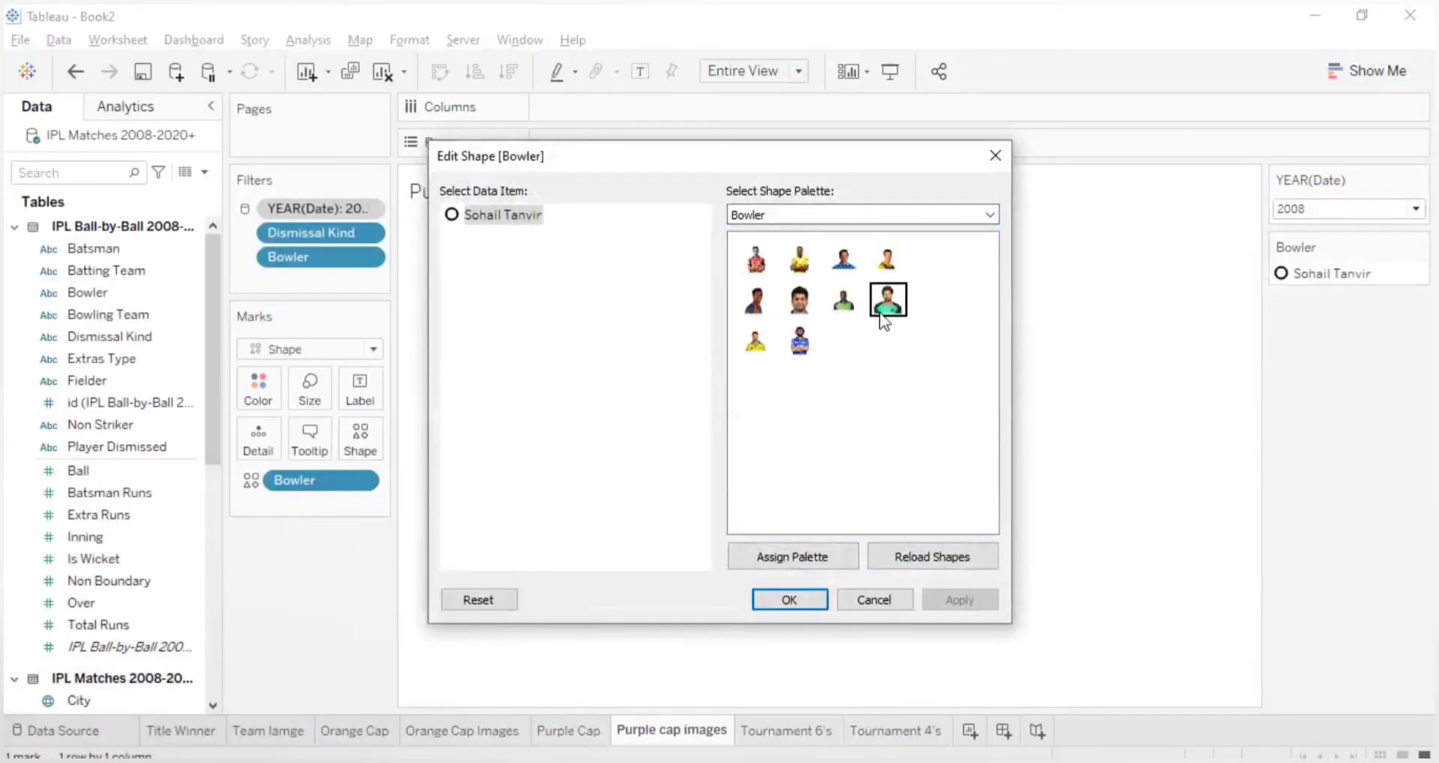
click(982, 602)
click(817, 605)
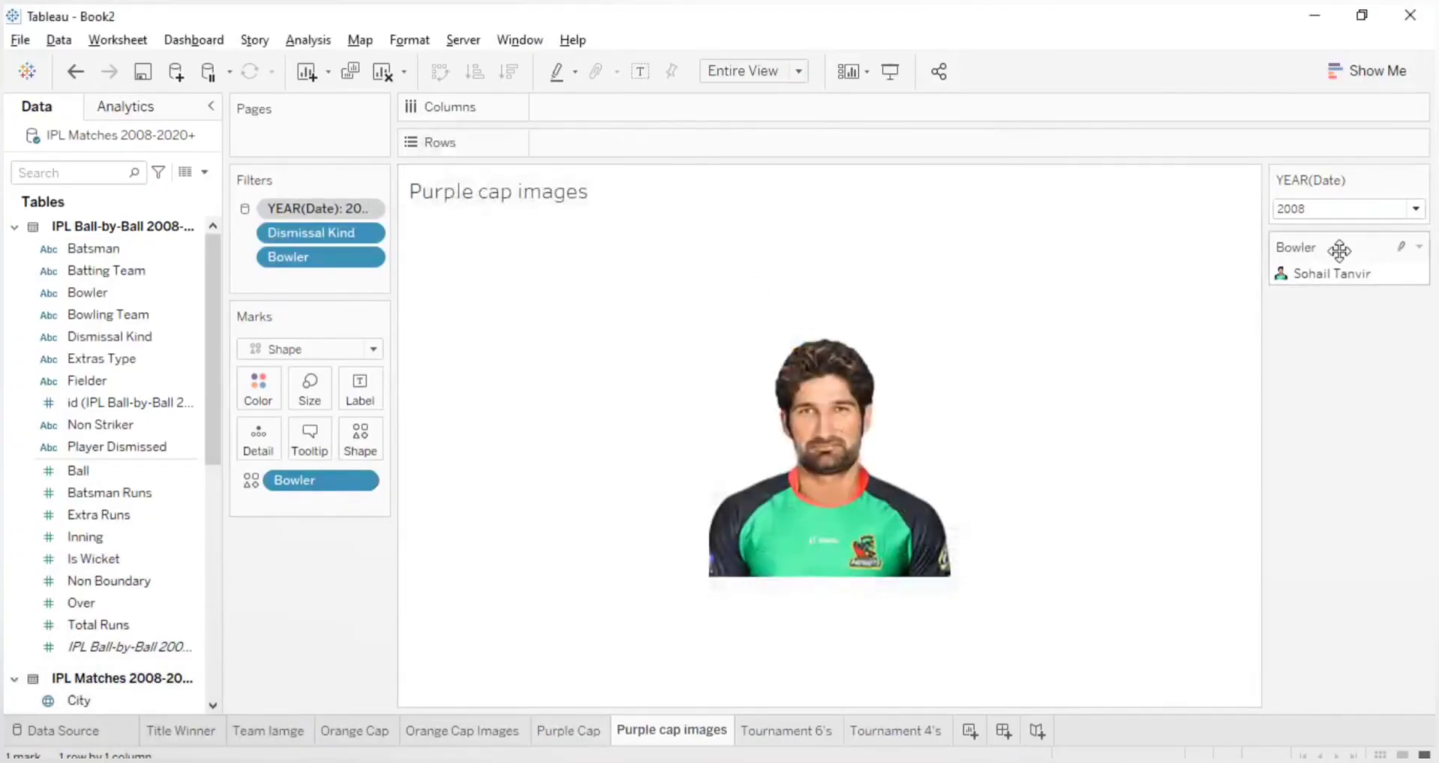
- Filter the view to 2009 and assign the close-up face image from the Bowler shape palette to RP Singh
click(1304, 211)
click(1304, 296)
click(297, 350)
click(297, 350)
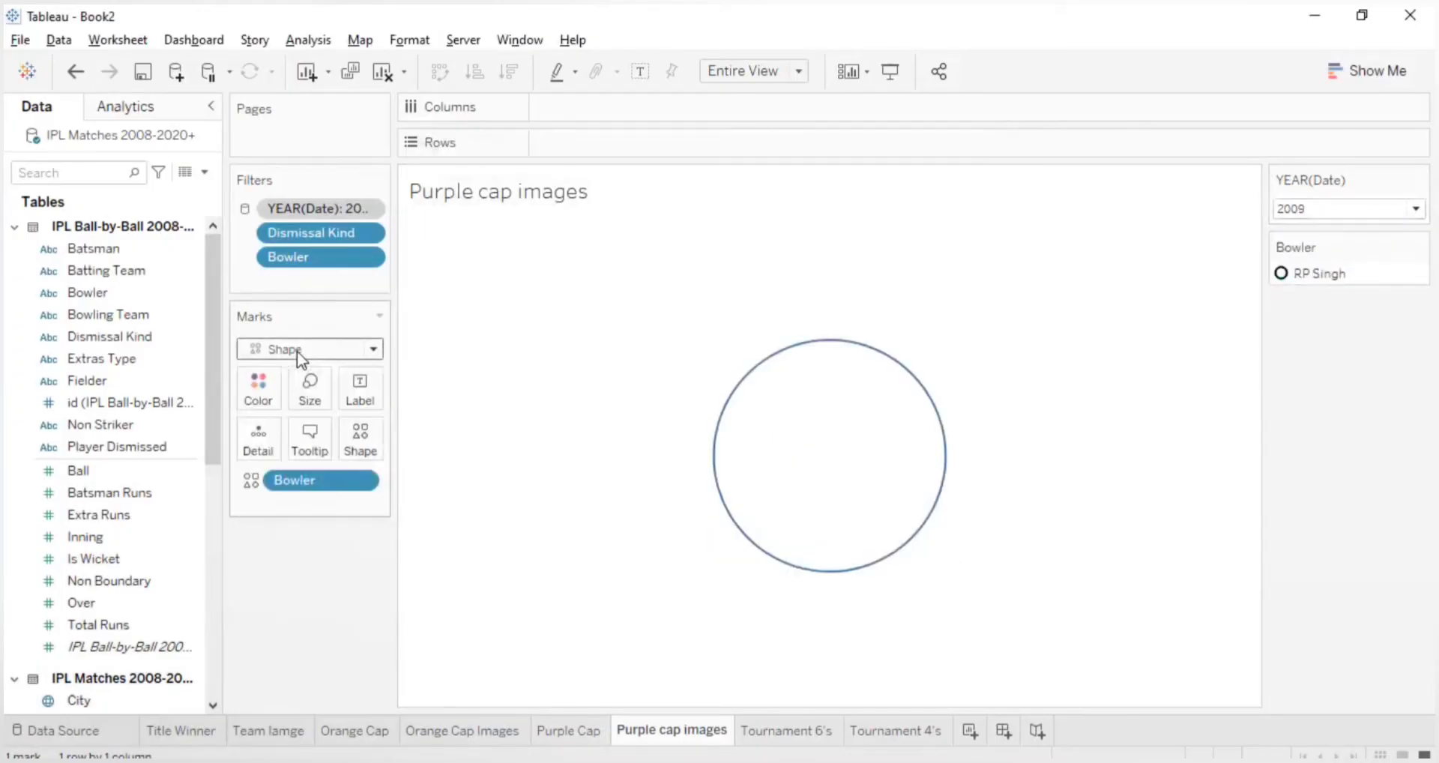
click(363, 442)
click(757, 212)
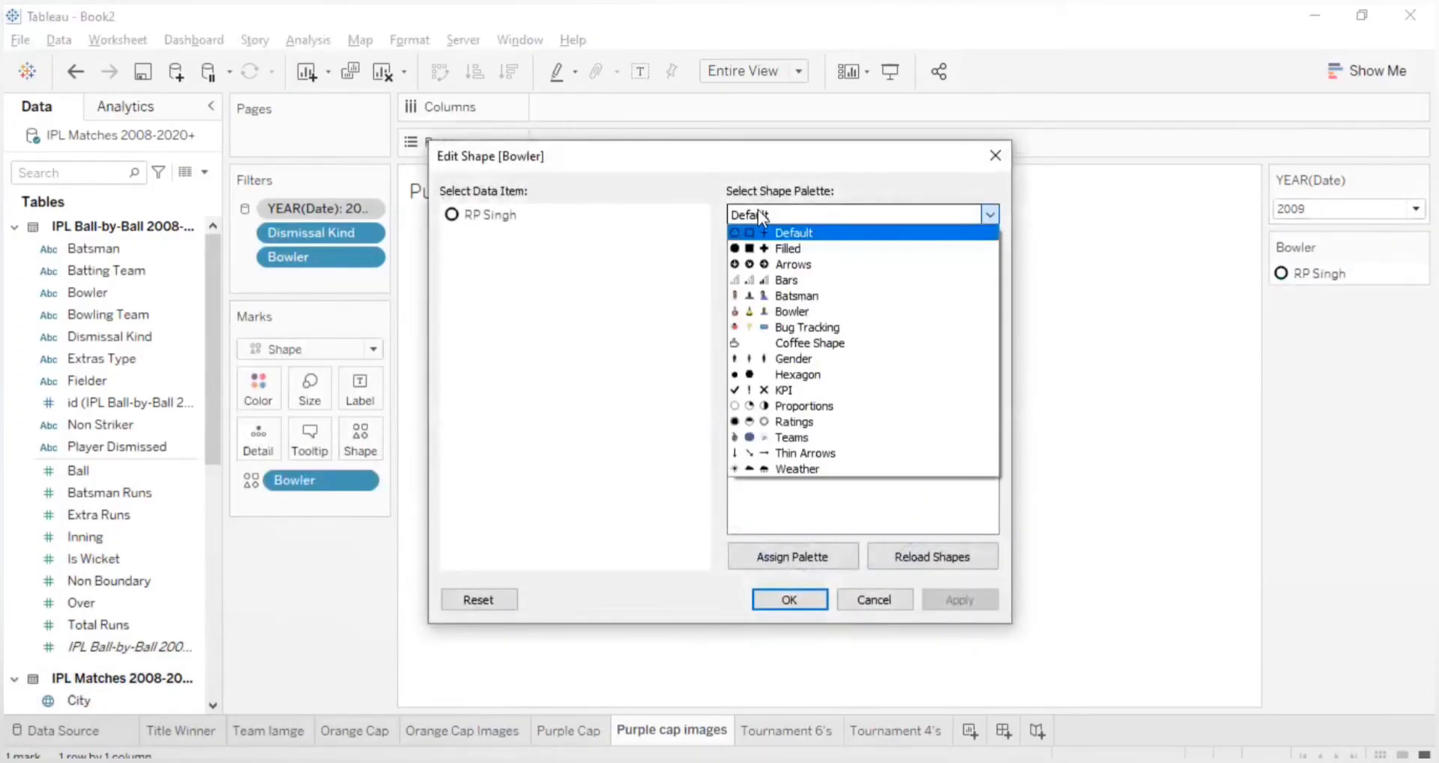
click(785, 311)
click(491, 216)
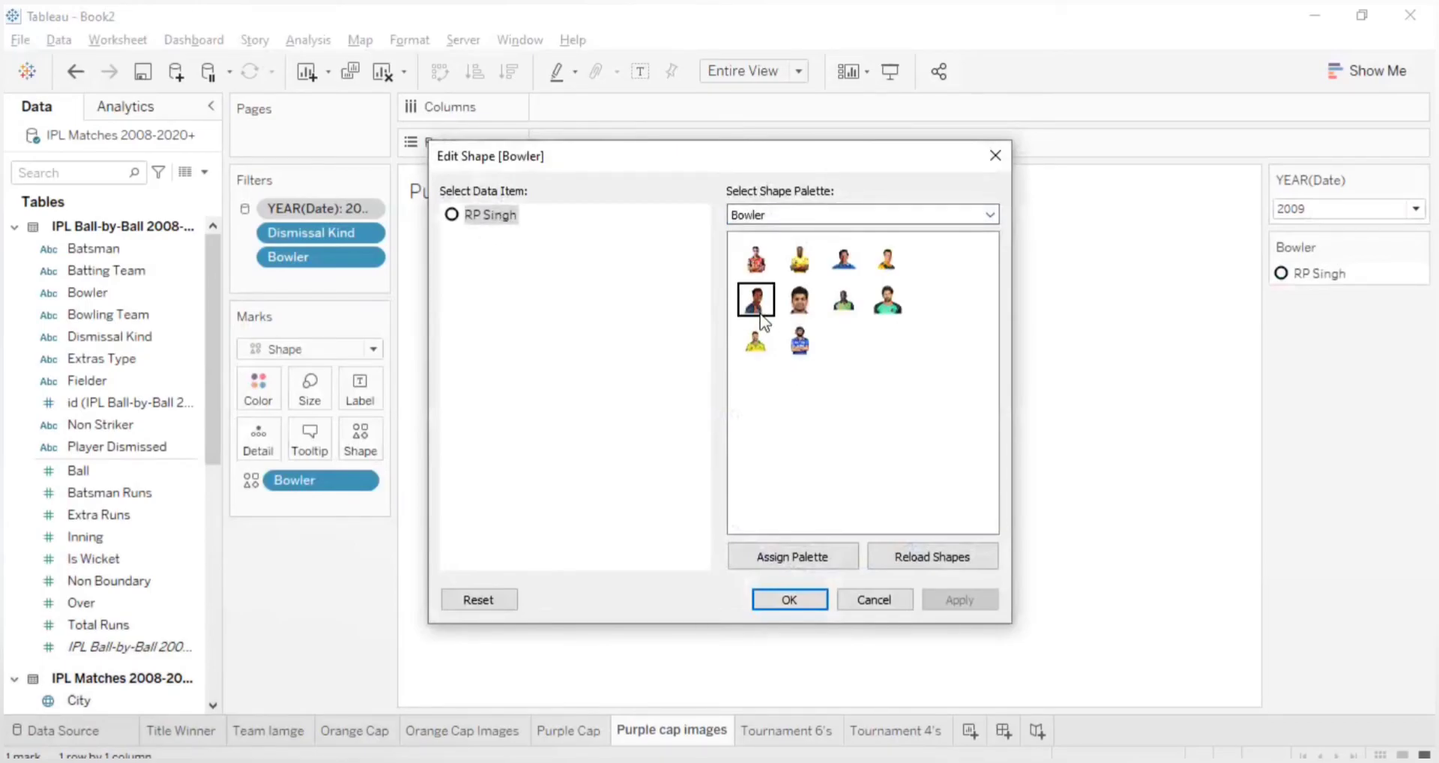
click(800, 300)
click(960, 599)
click(787, 603)
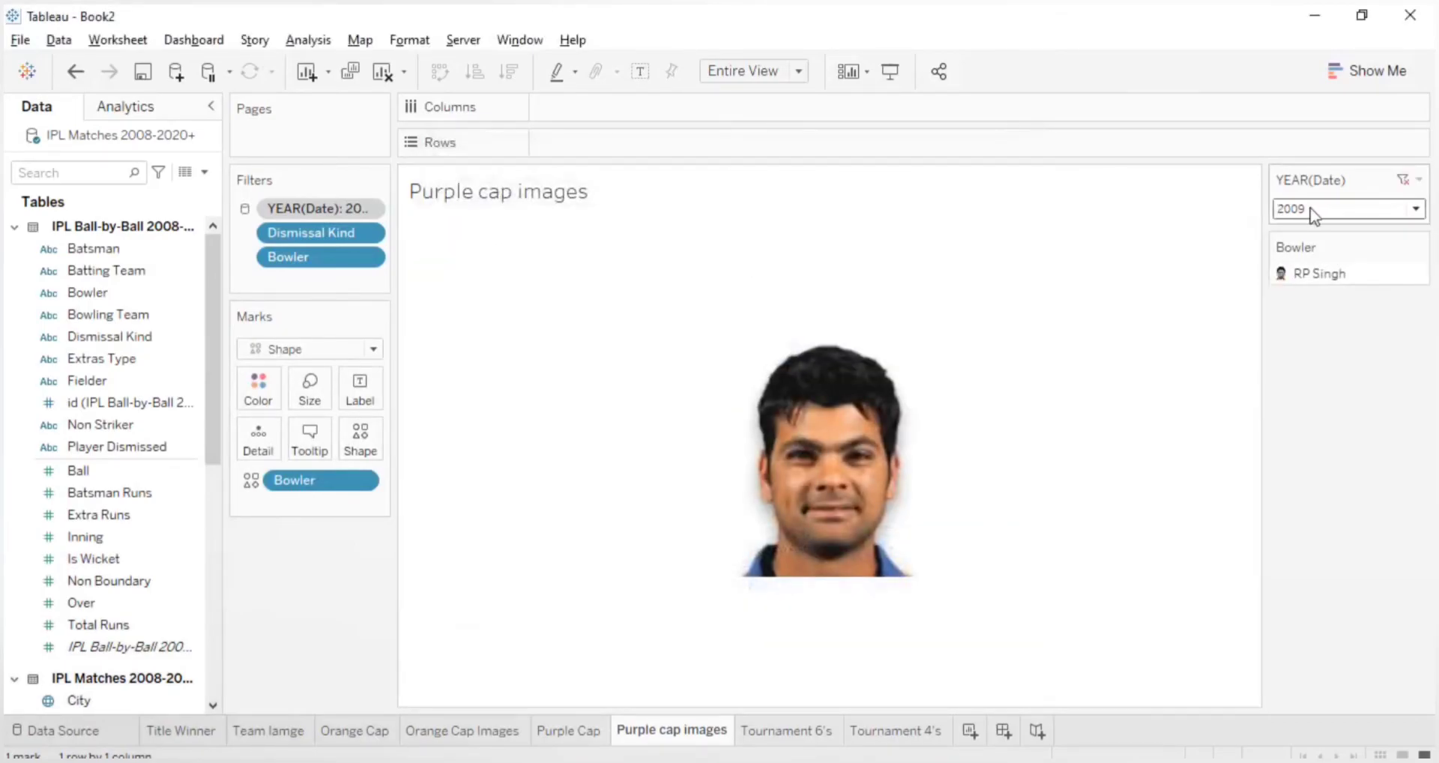
- Filter the view to 2010 and assign the PP Ojha image from the Bowler shape palette to that year's bowler
click(1314, 211)
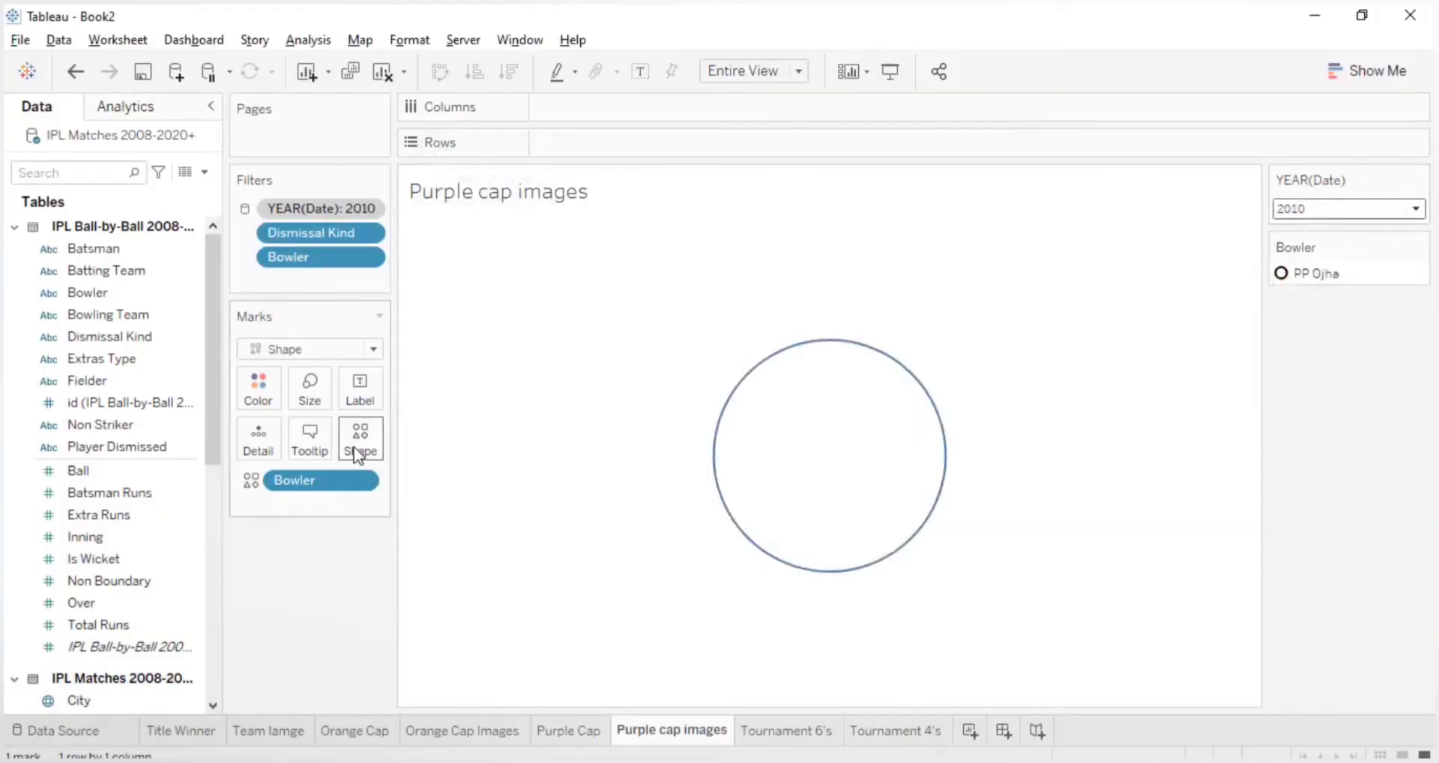
click(358, 454)
click(749, 219)
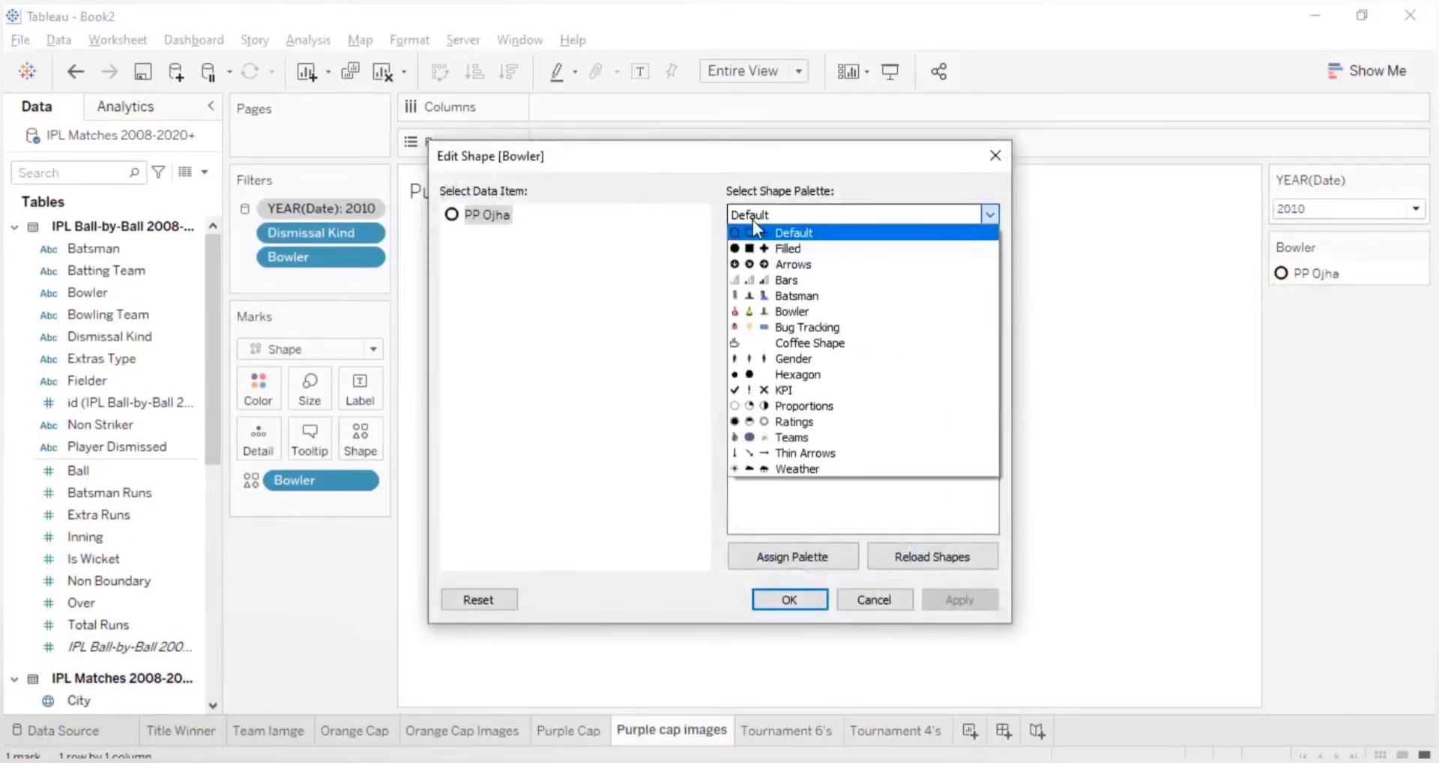
click(785, 310)
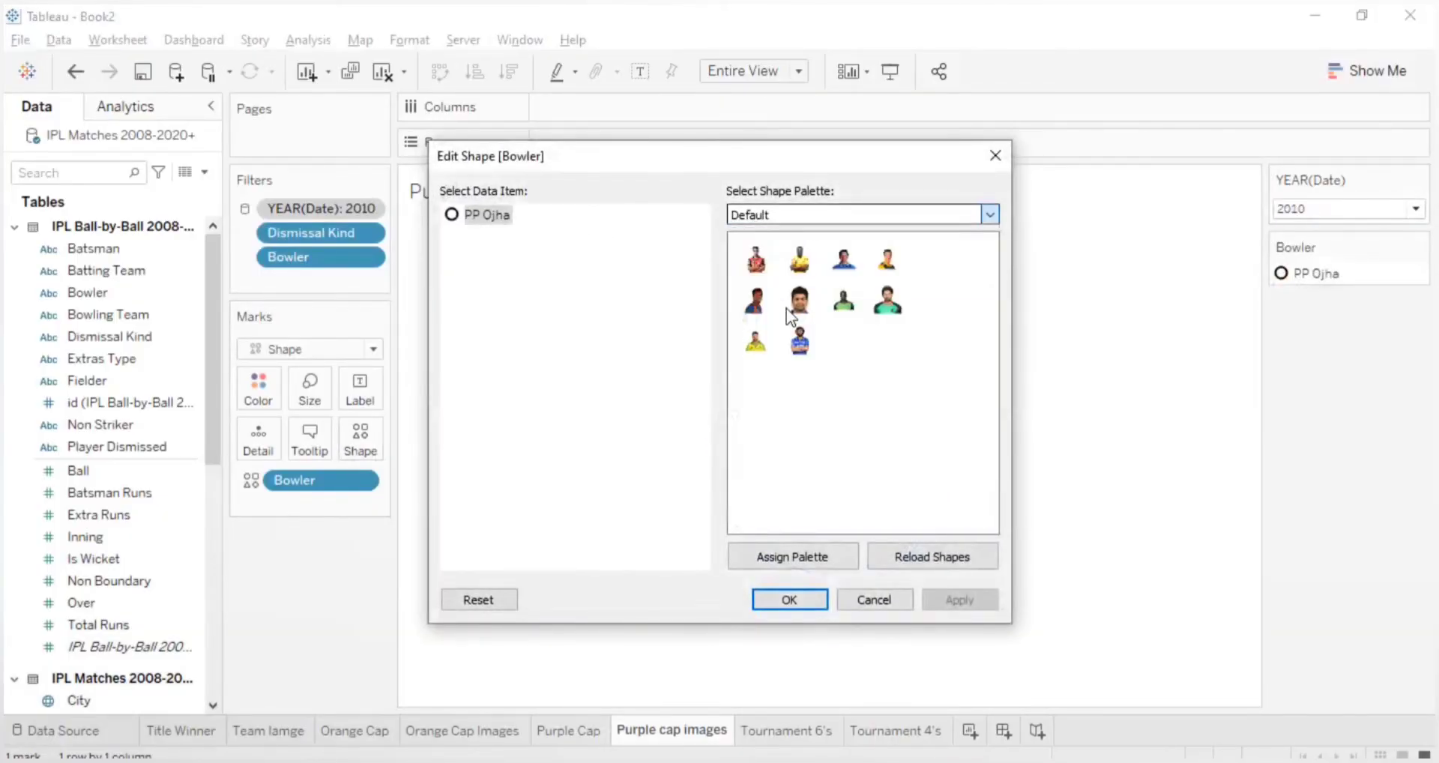
click(773, 312)
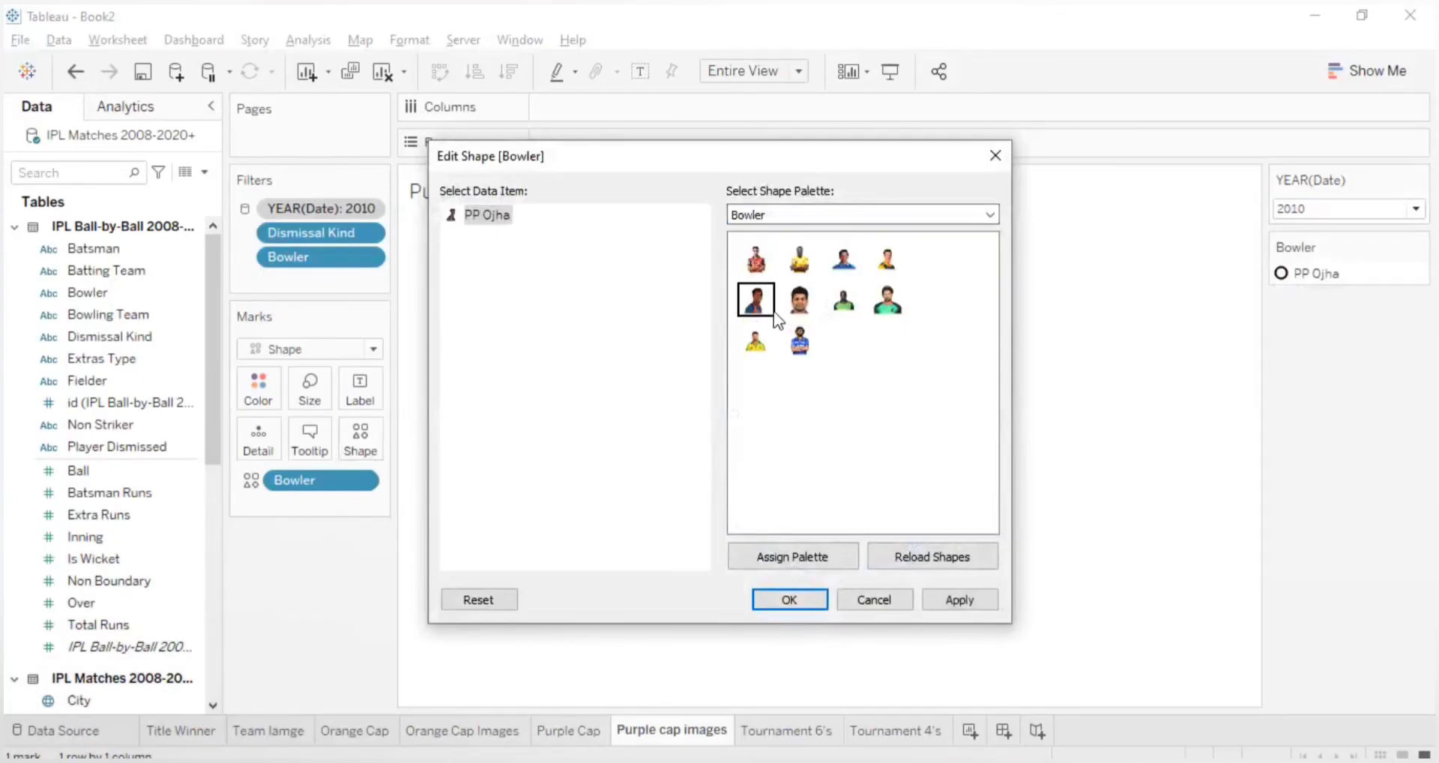
click(959, 600)
click(790, 600)
- Filter the view to 2011 and assign the blue-shirted, arms-crossed player image from the Bowler shape palette to SL Malinga
click(1355, 213)
click(1313, 339)
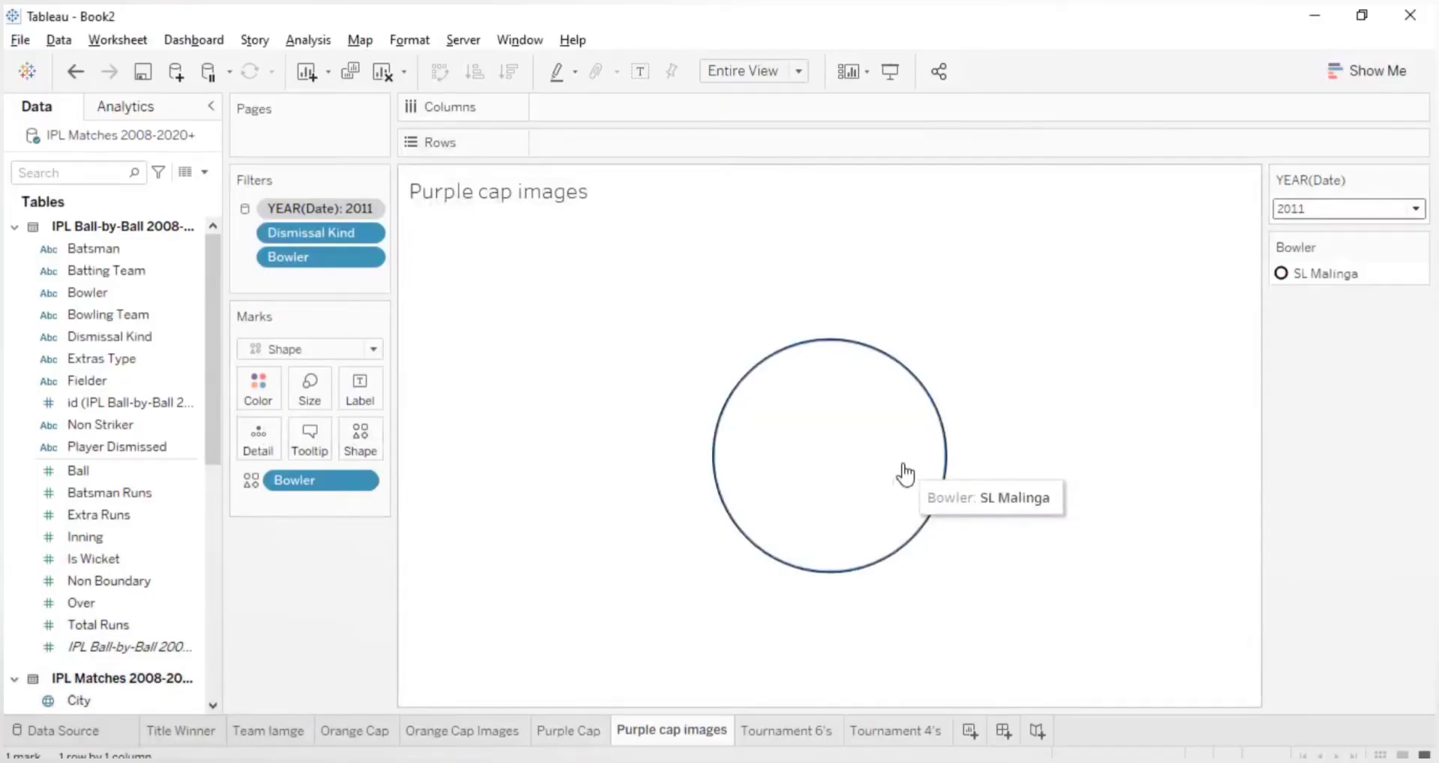
click(360, 444)
click(989, 215)
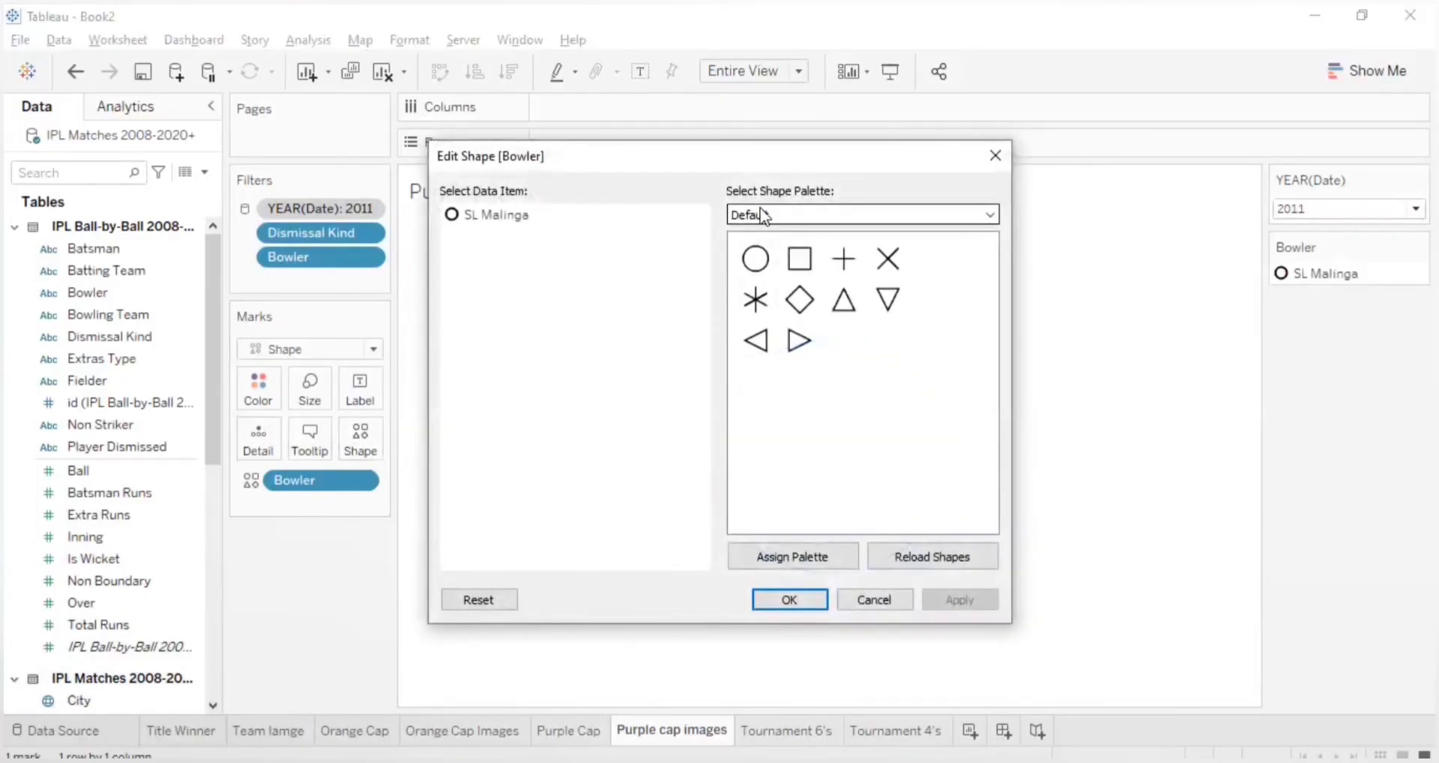
click(763, 292)
click(518, 217)
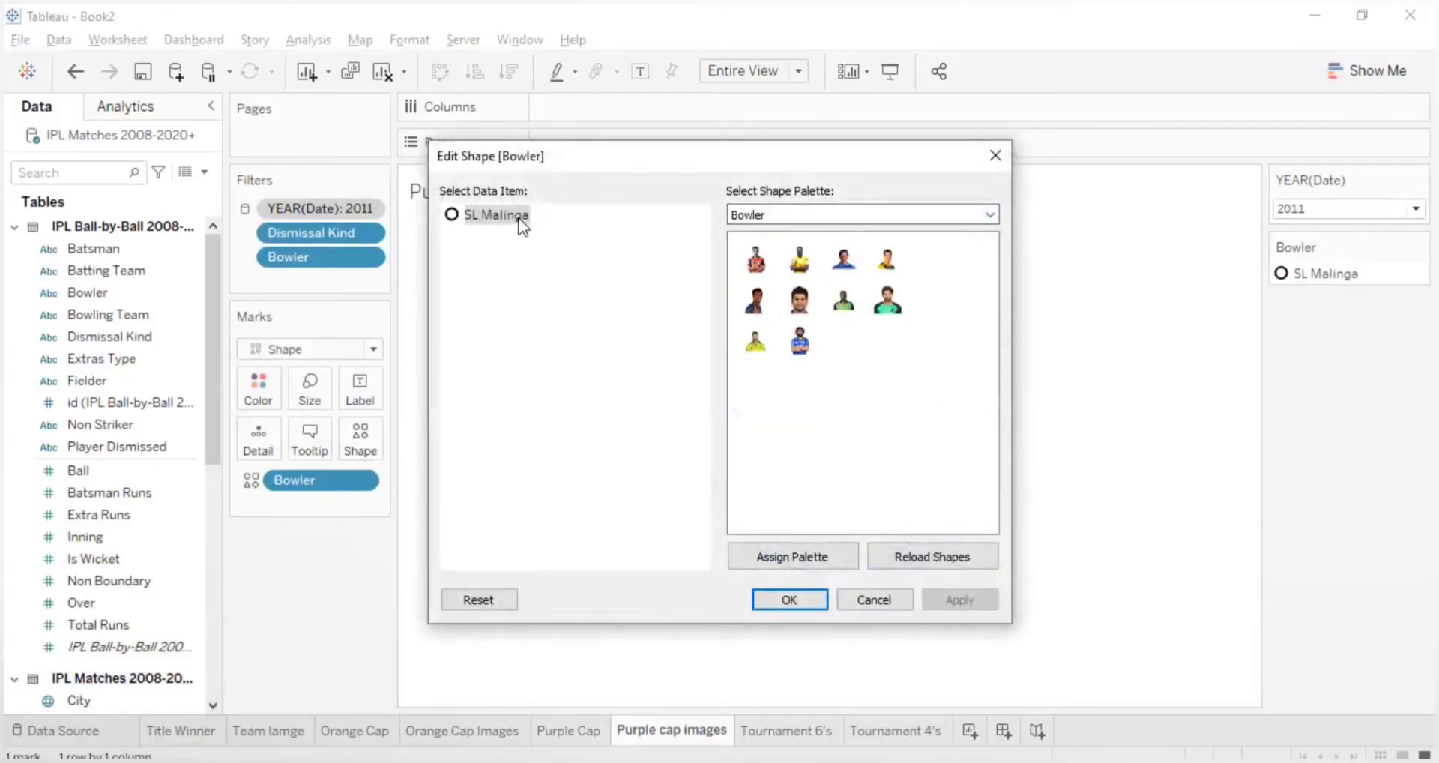
click(800, 341)
click(993, 599)
click(789, 599)
- Filter the purple cap images view to 2012
click(1297, 209)
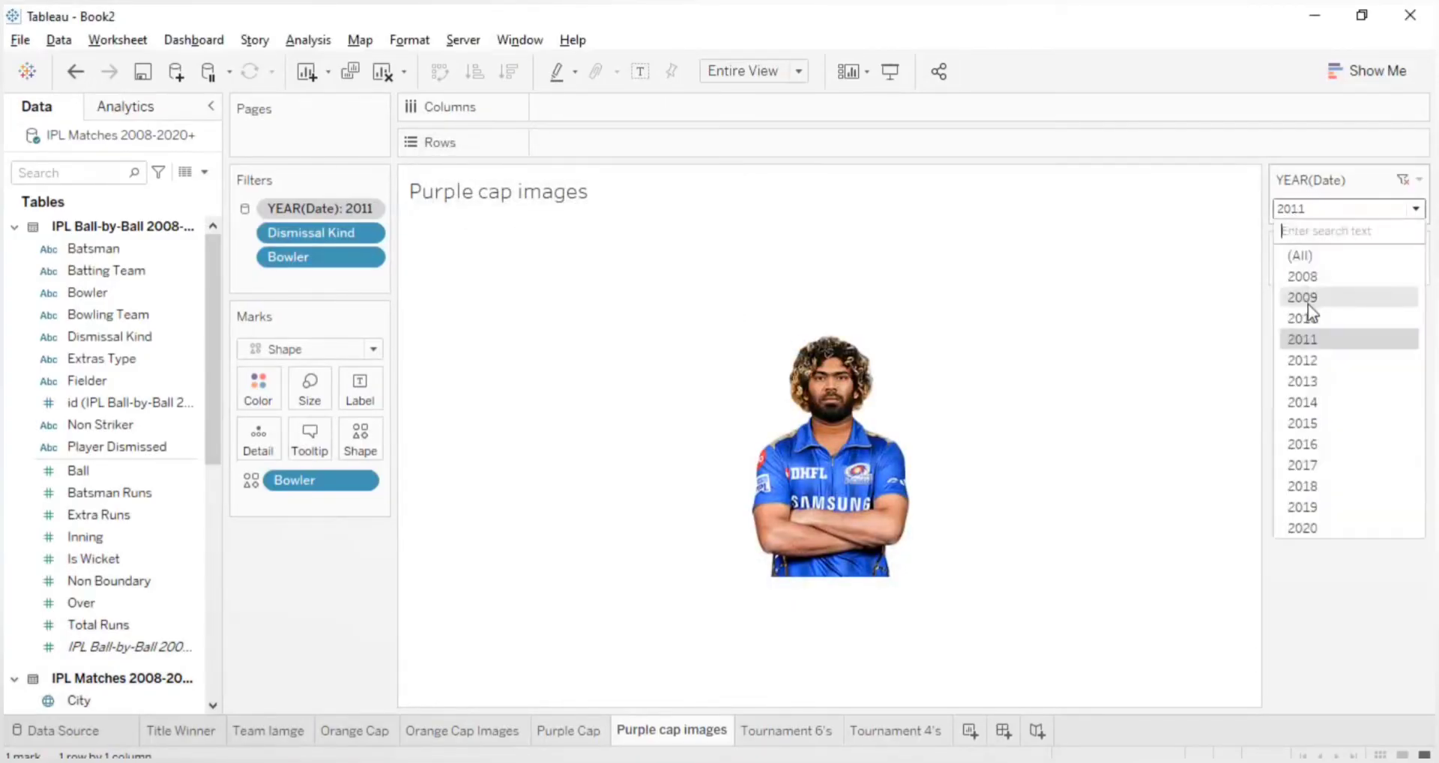
click(1310, 351)
click(1301, 214)
click(1022, 330)
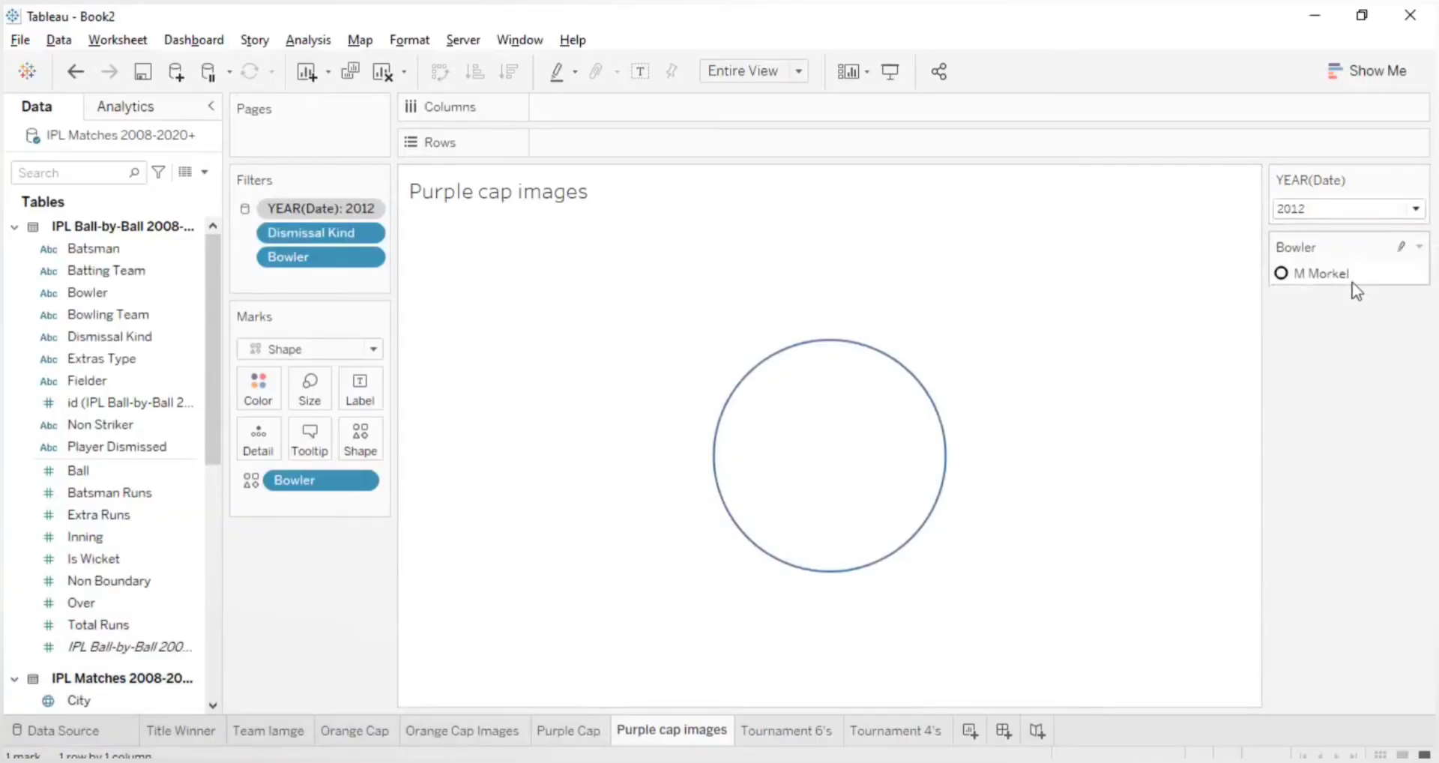
- Assign the player image with the yellow-collared dark green shirt from the Bowler shape palette to M Morkel
click(311, 349)
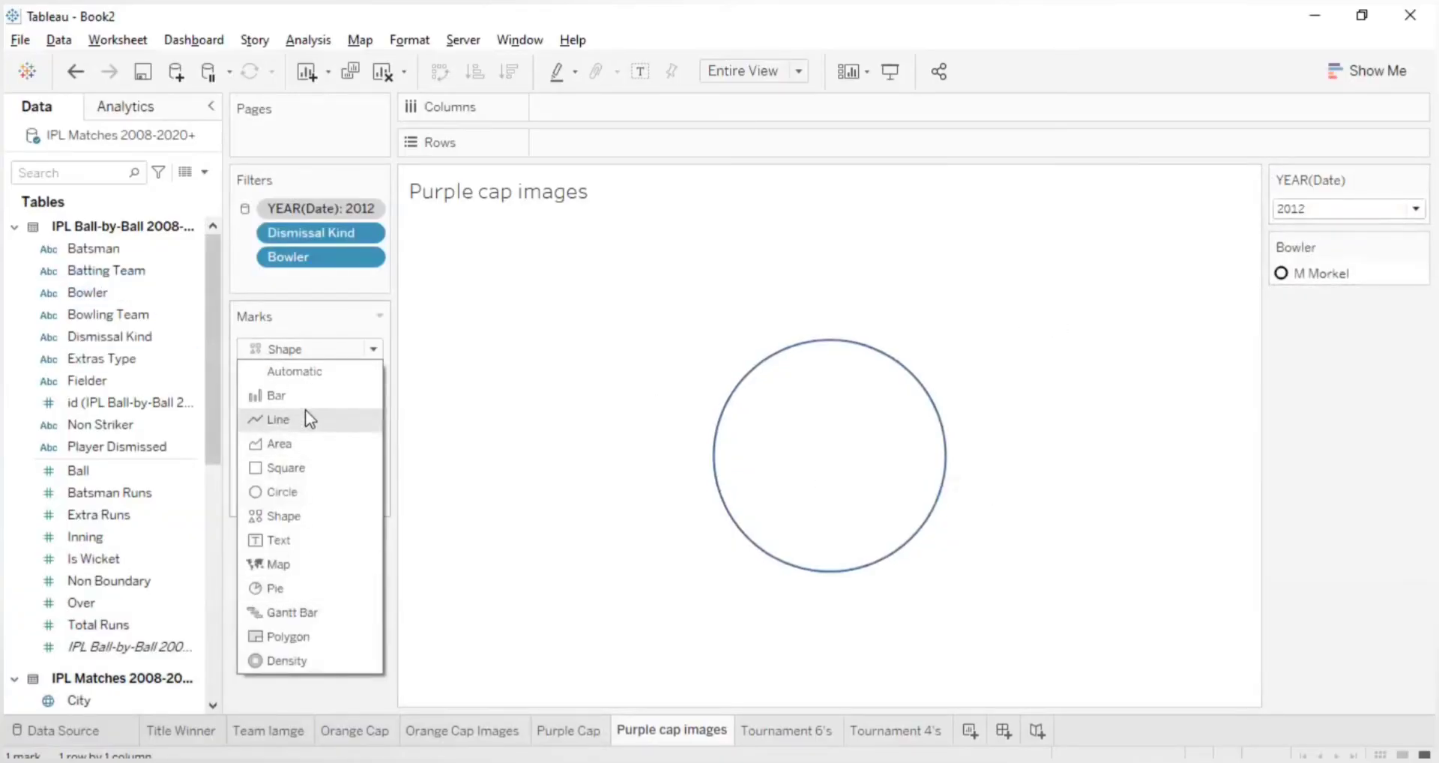
click(352, 349)
click(362, 428)
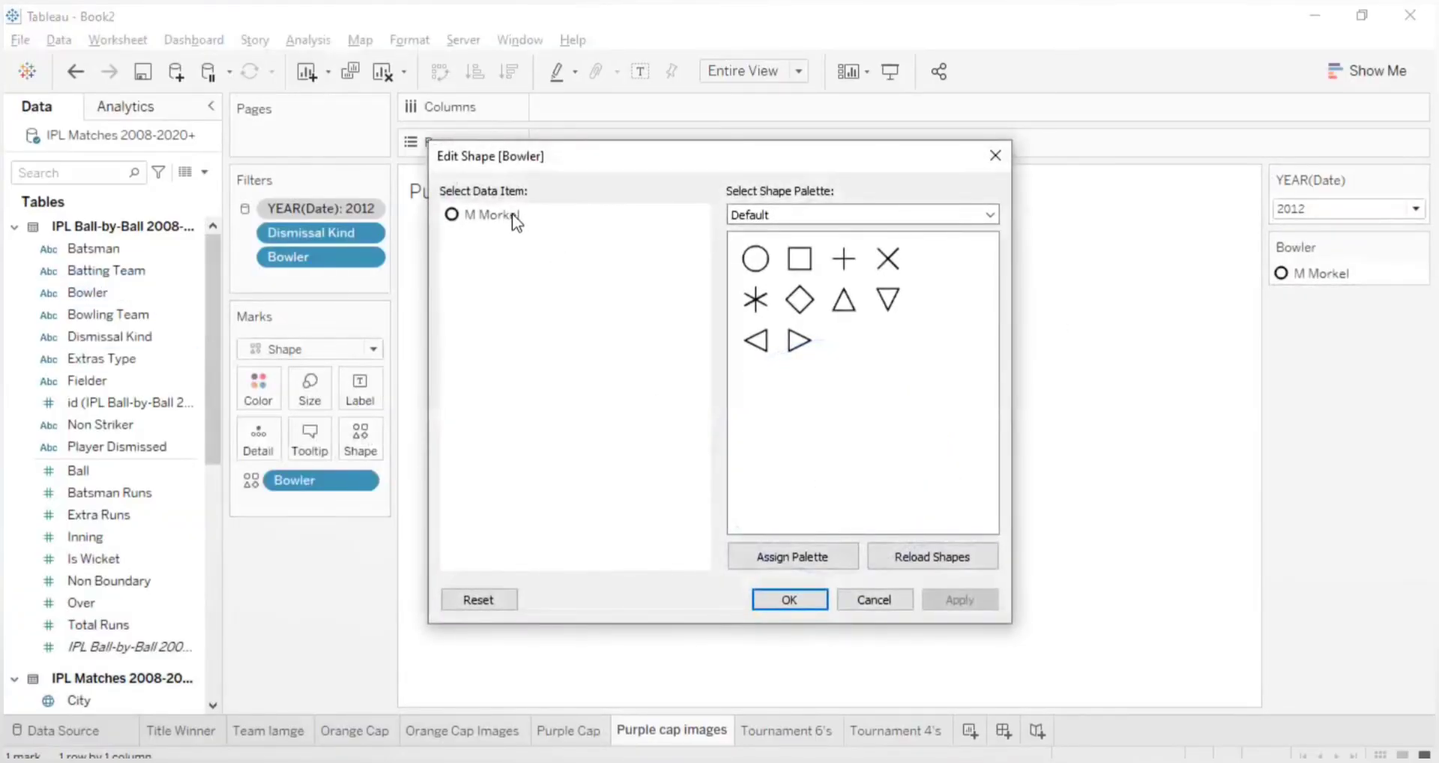
click(516, 217)
click(989, 215)
click(795, 311)
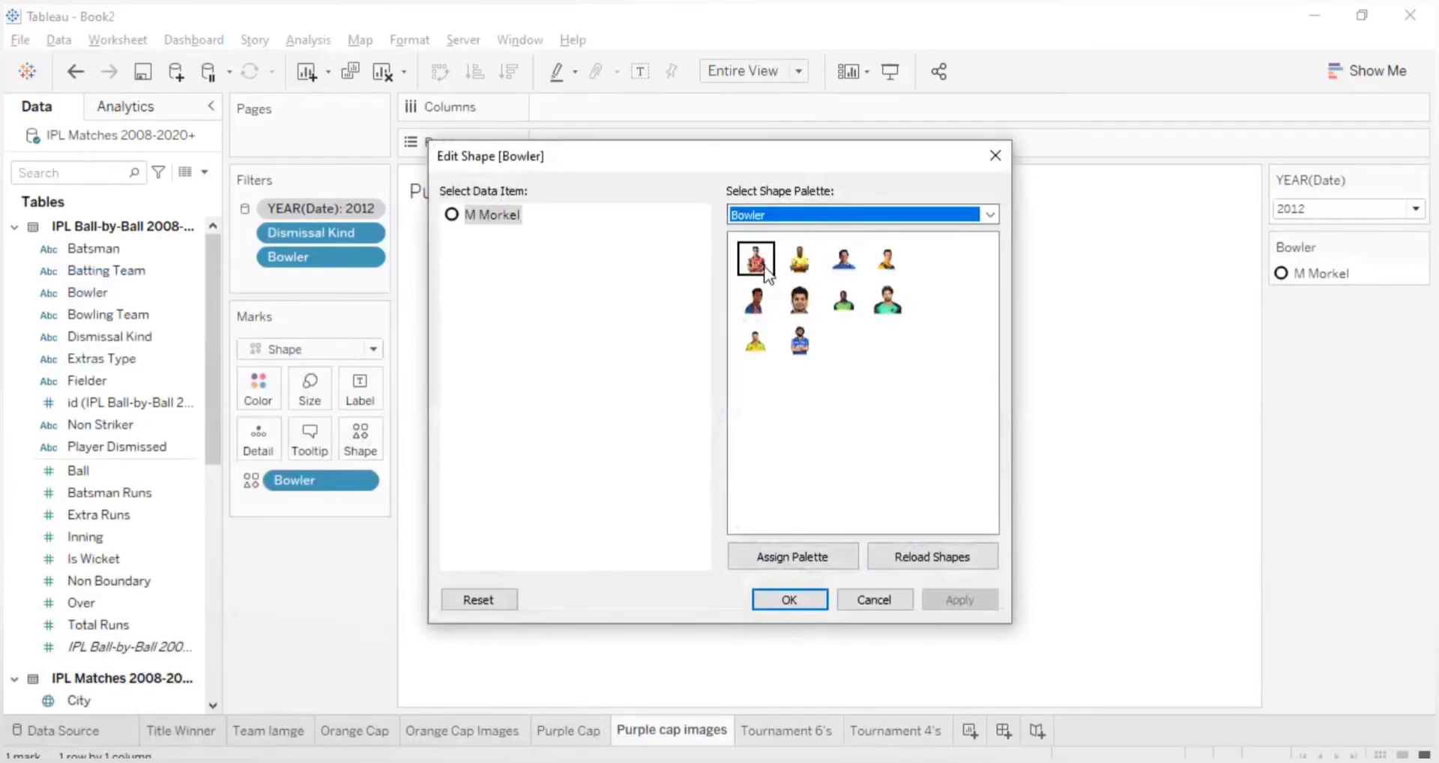
click(756, 342)
click(758, 302)
click(844, 259)
click(886, 260)
click(957, 598)
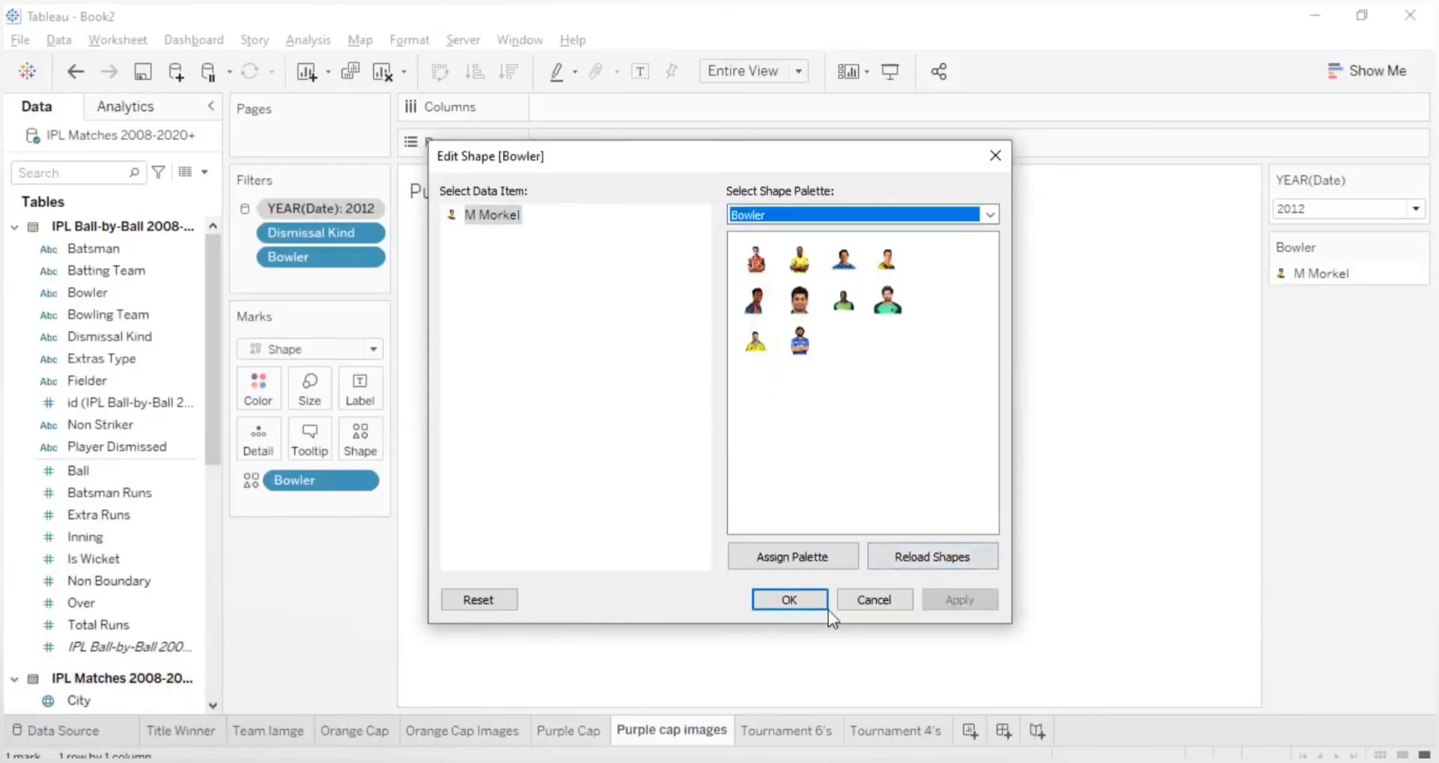
click(827, 608)
- Filter the view to 2013 and assign the yellow-shirted, arms-crossed player image from the Bowler shape palette to DJ Bravo
click(1289, 211)
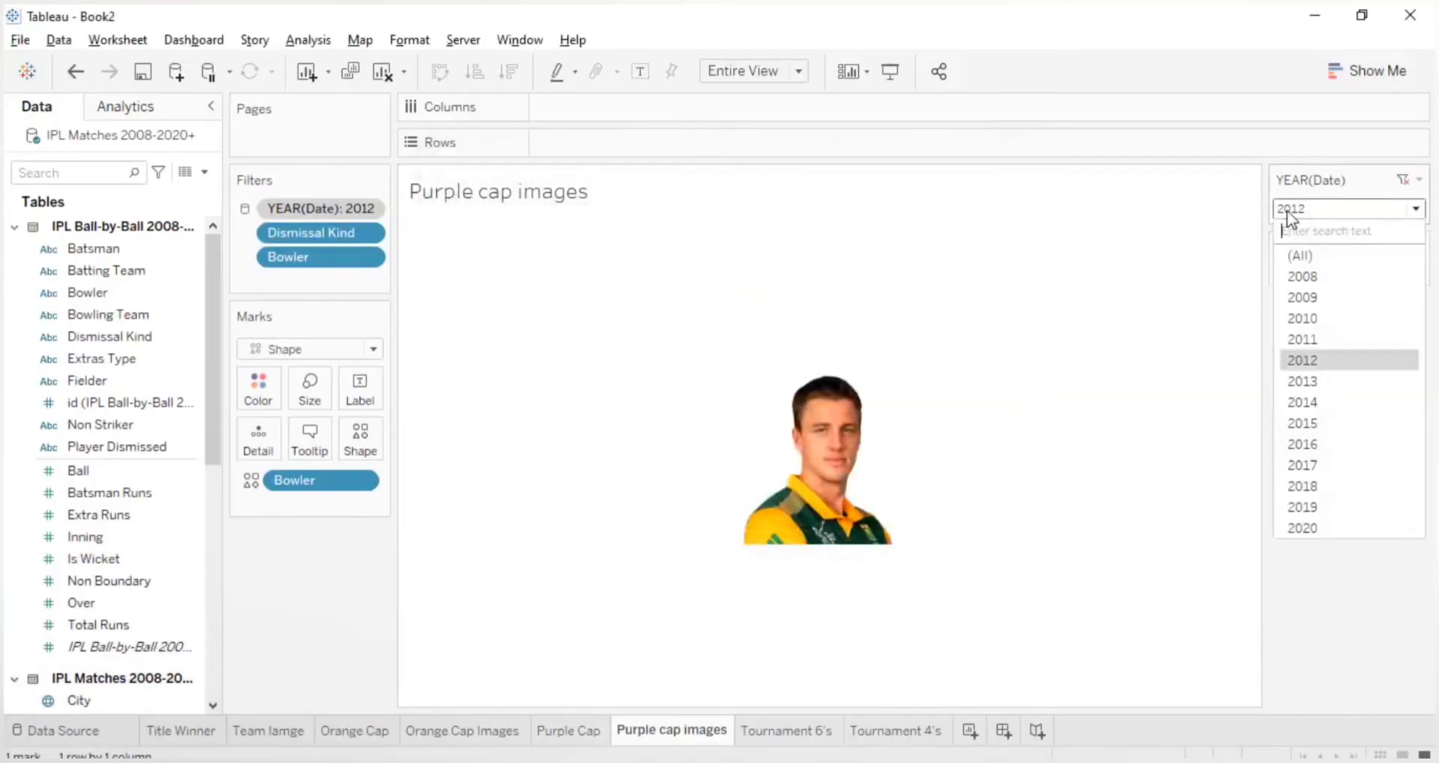
click(1303, 384)
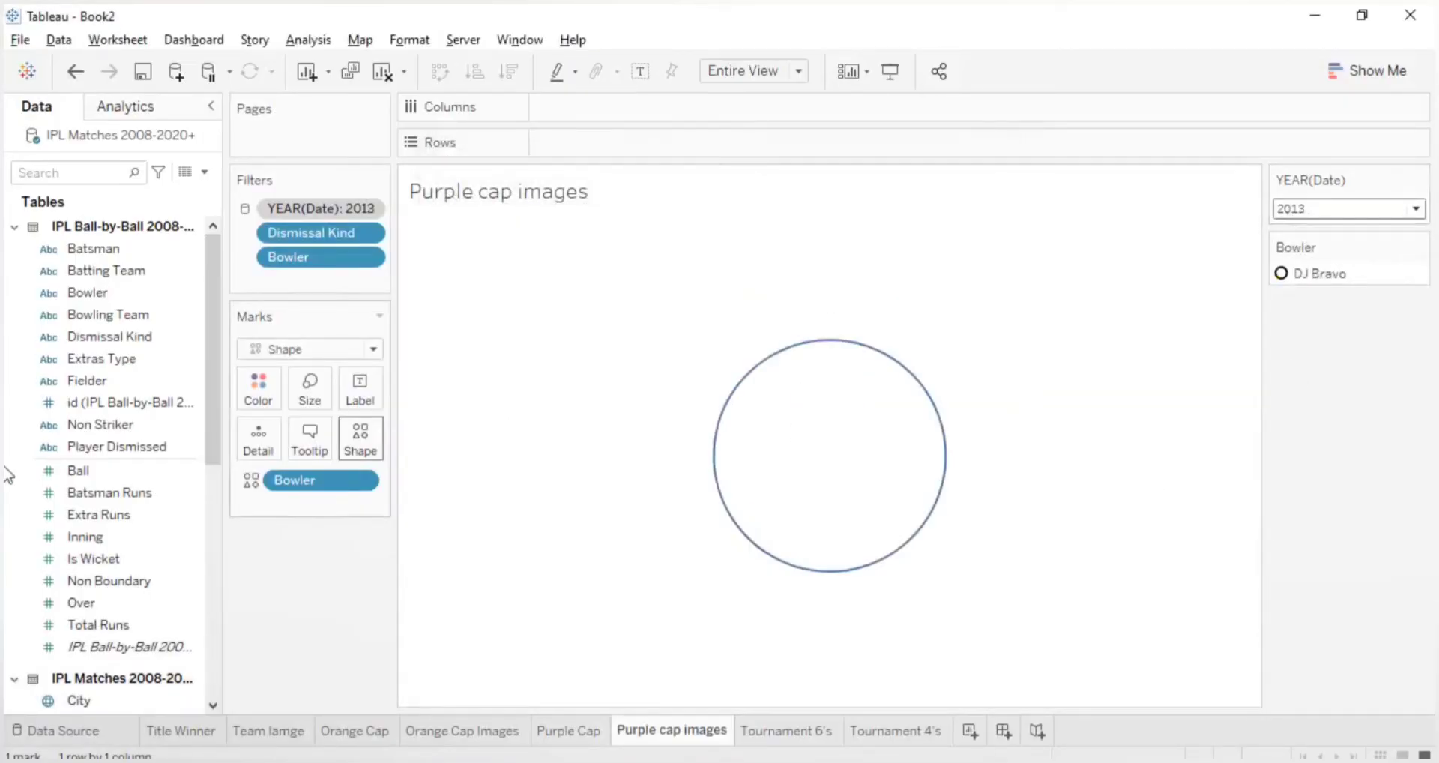
click(371, 434)
click(511, 225)
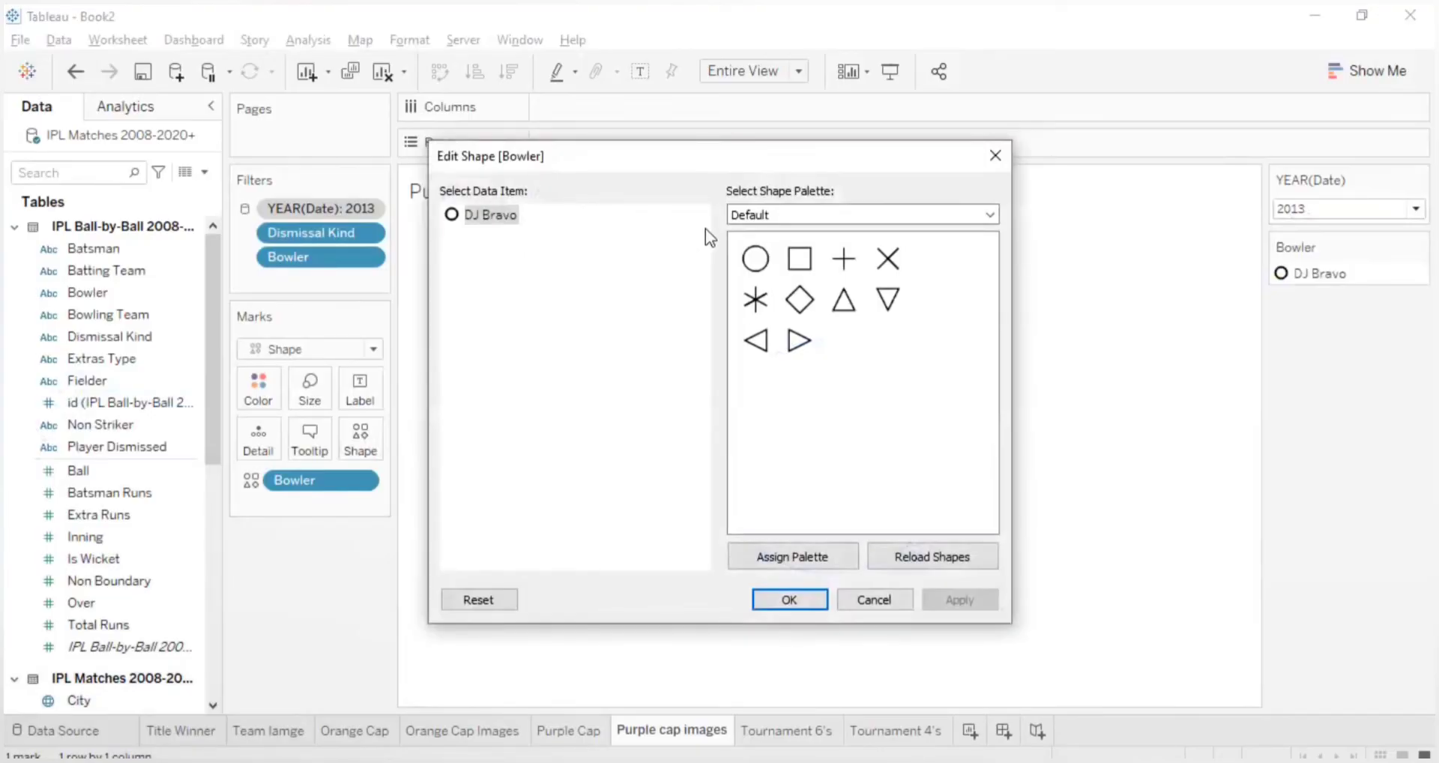
click(749, 218)
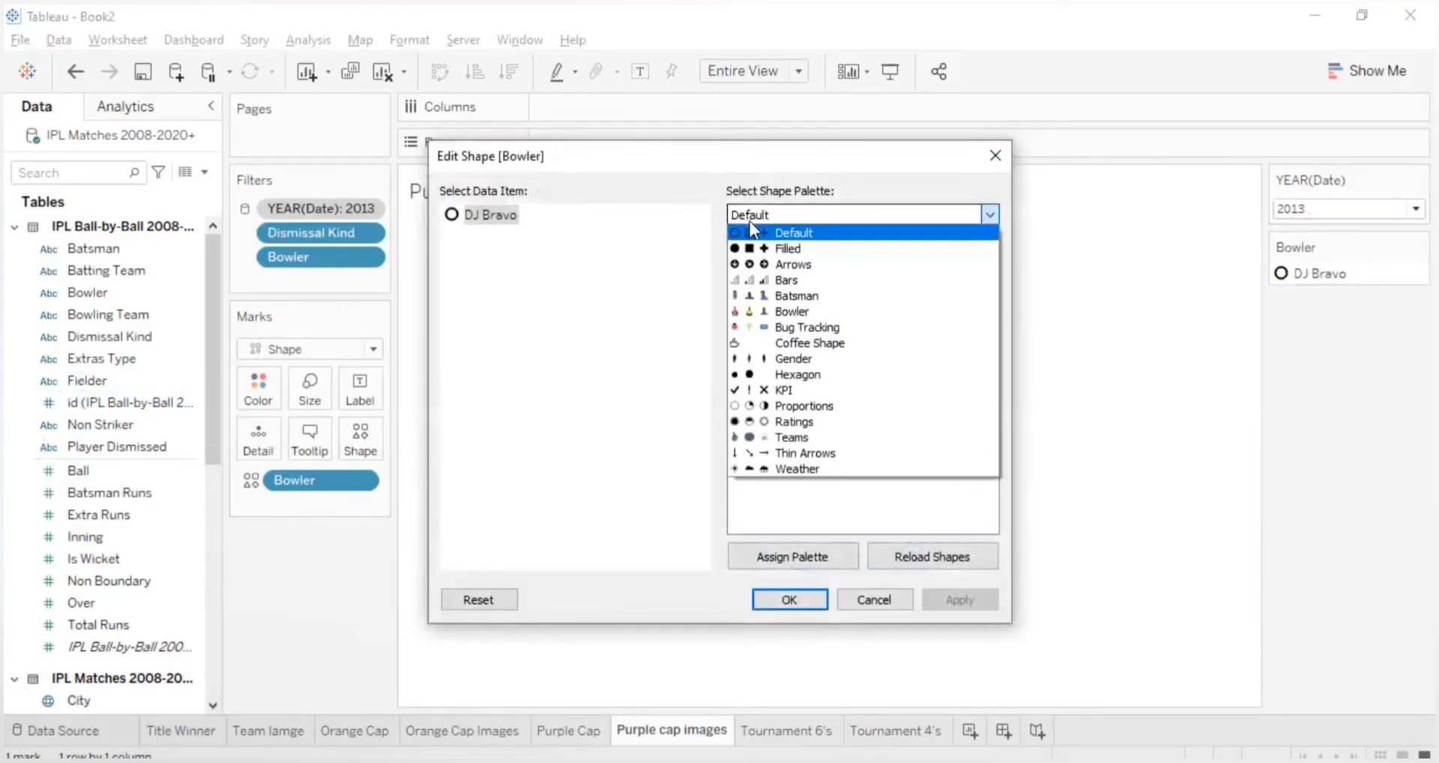
click(787, 311)
click(800, 258)
click(991, 606)
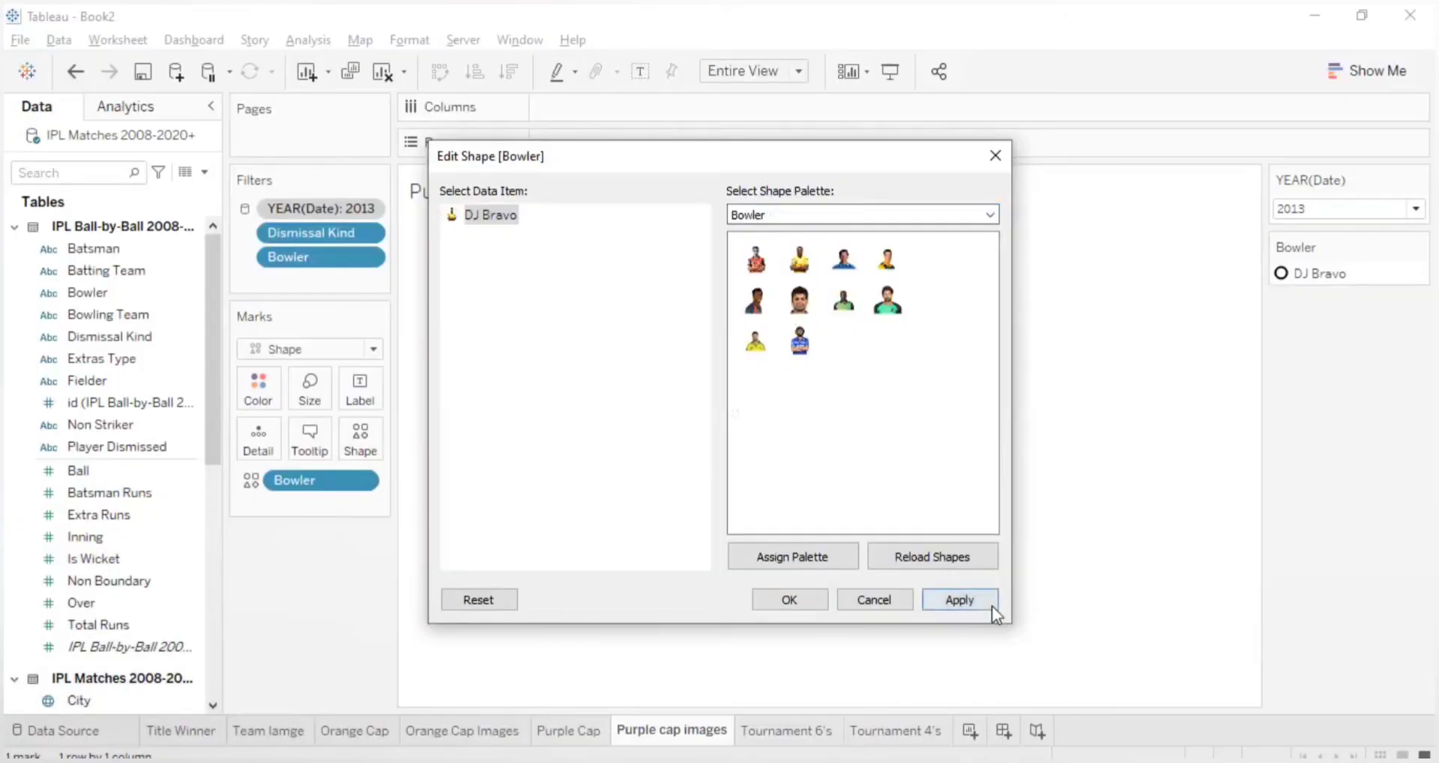
click(779, 599)
- Filter the view to 2014 and assign the blue-shirted player image in the Bowler shape palette's first row to MM Sharma
click(1304, 210)
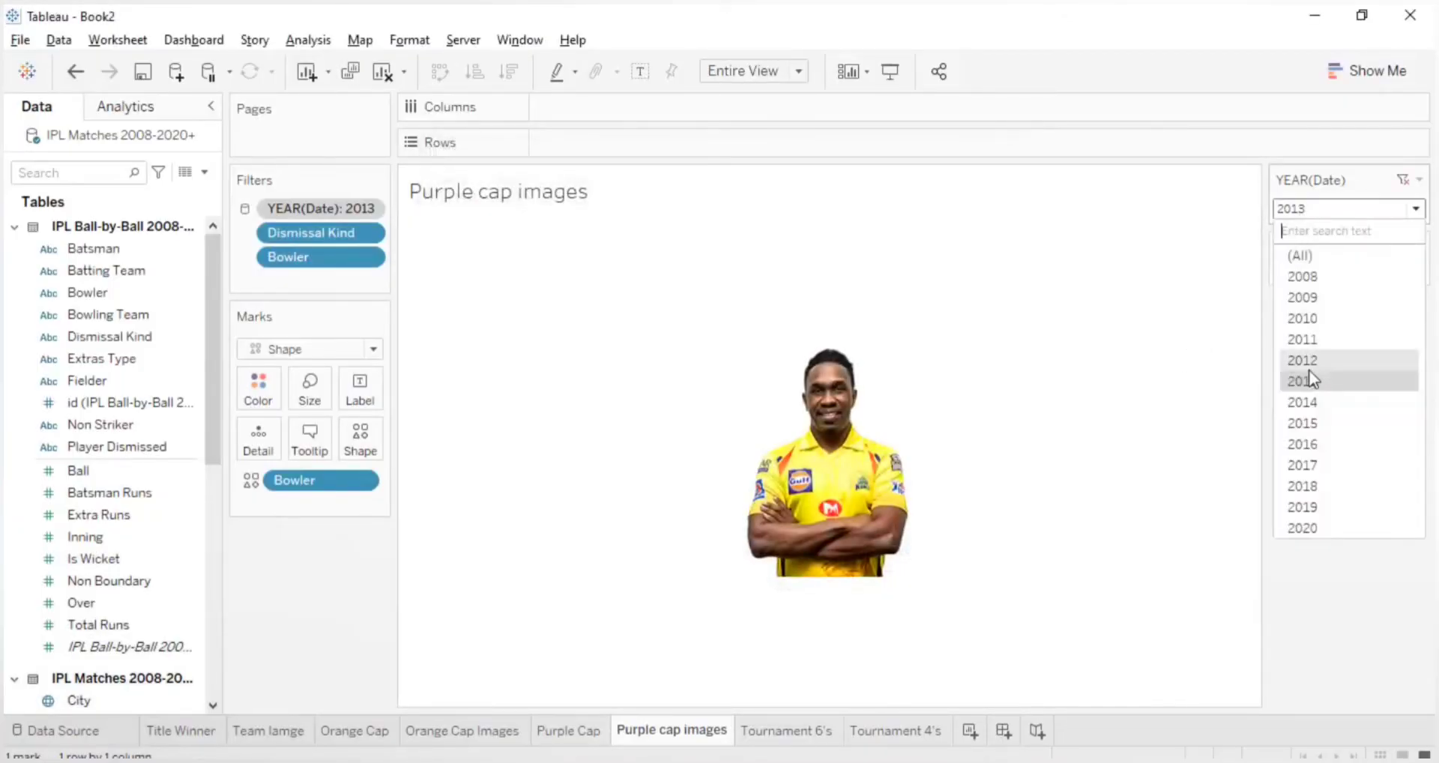
click(1305, 402)
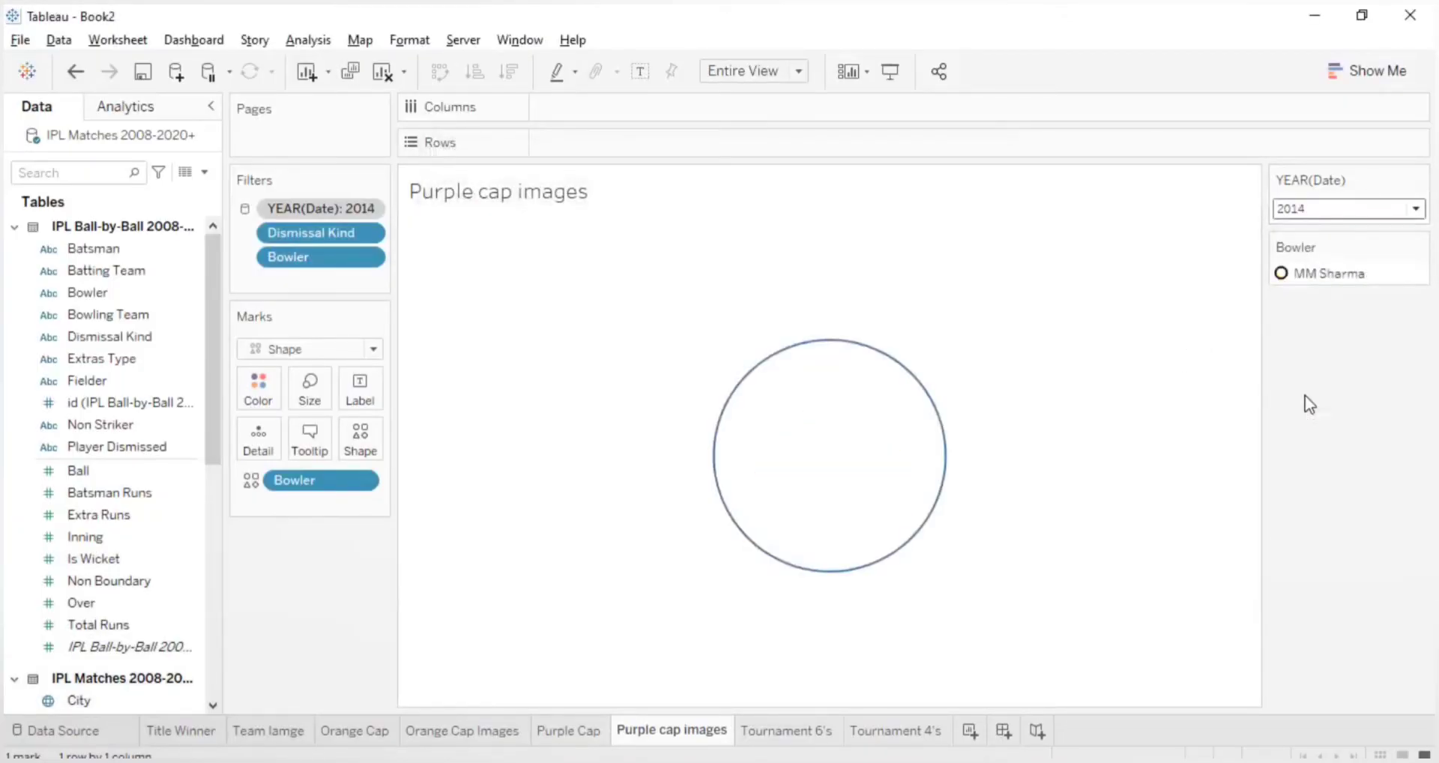
click(339, 434)
click(870, 218)
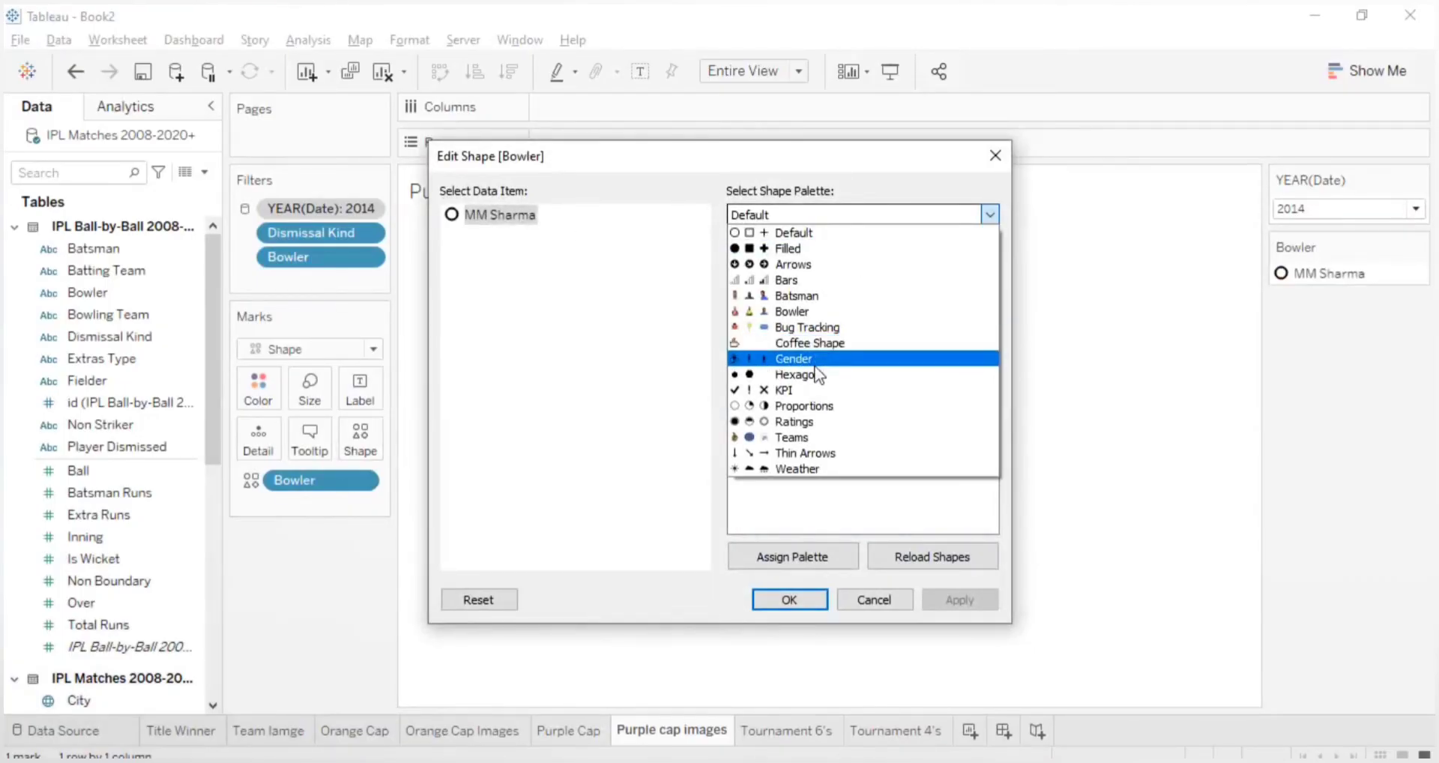
click(792, 310)
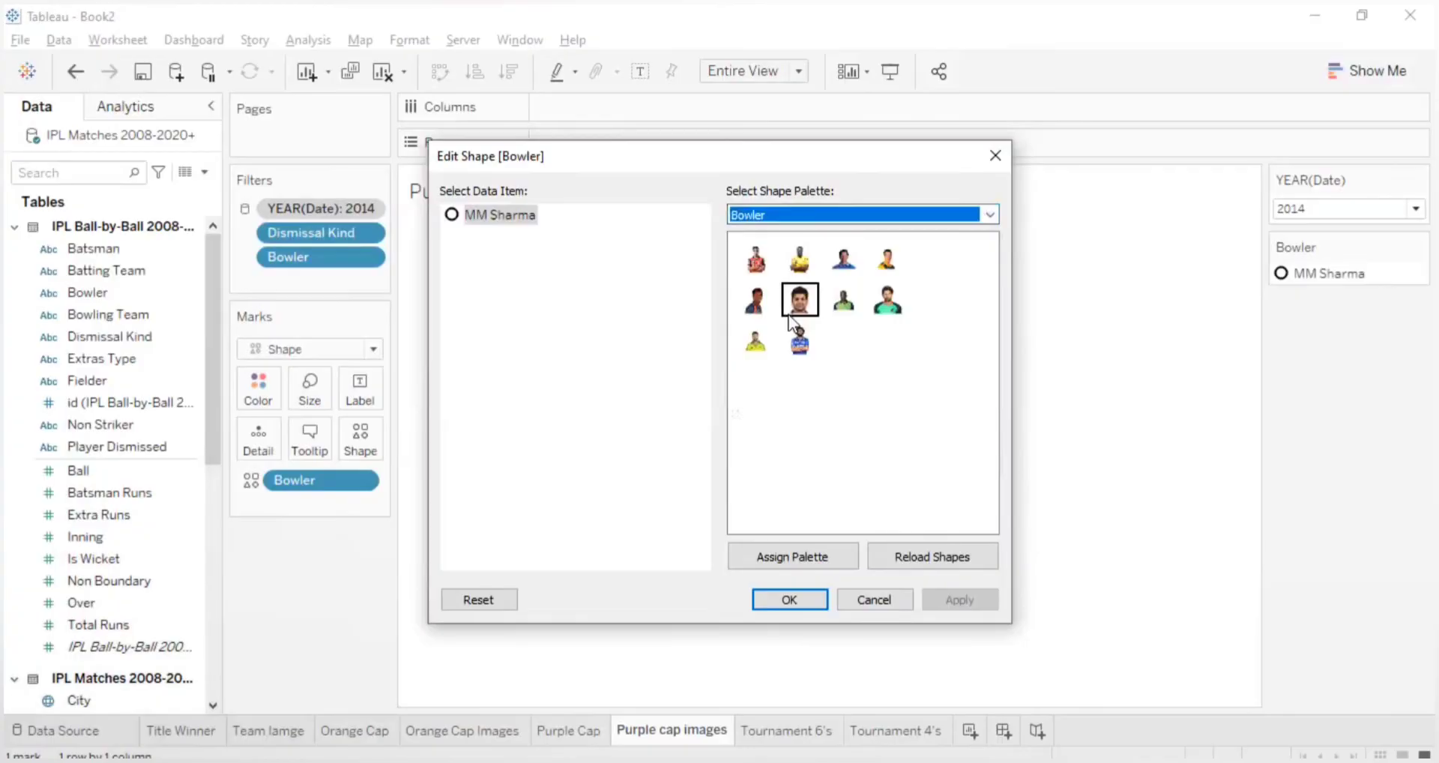
click(843, 259)
click(962, 598)
click(789, 600)
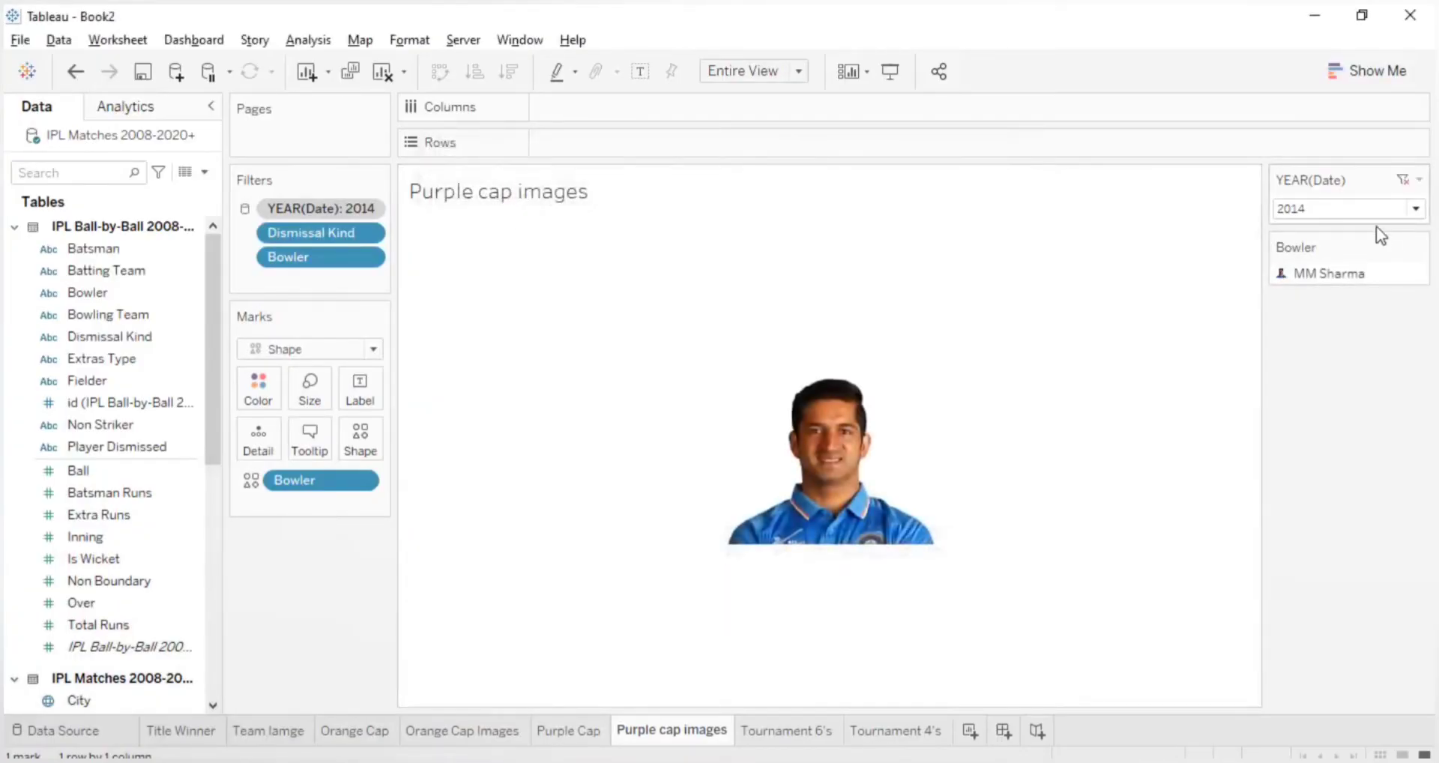
- Check 2015, filter the view to 2016 and assign the orange-shirted, arms-crossed player image from the Bowler shape palette to B Kumar
click(1349, 209)
click(1315, 423)
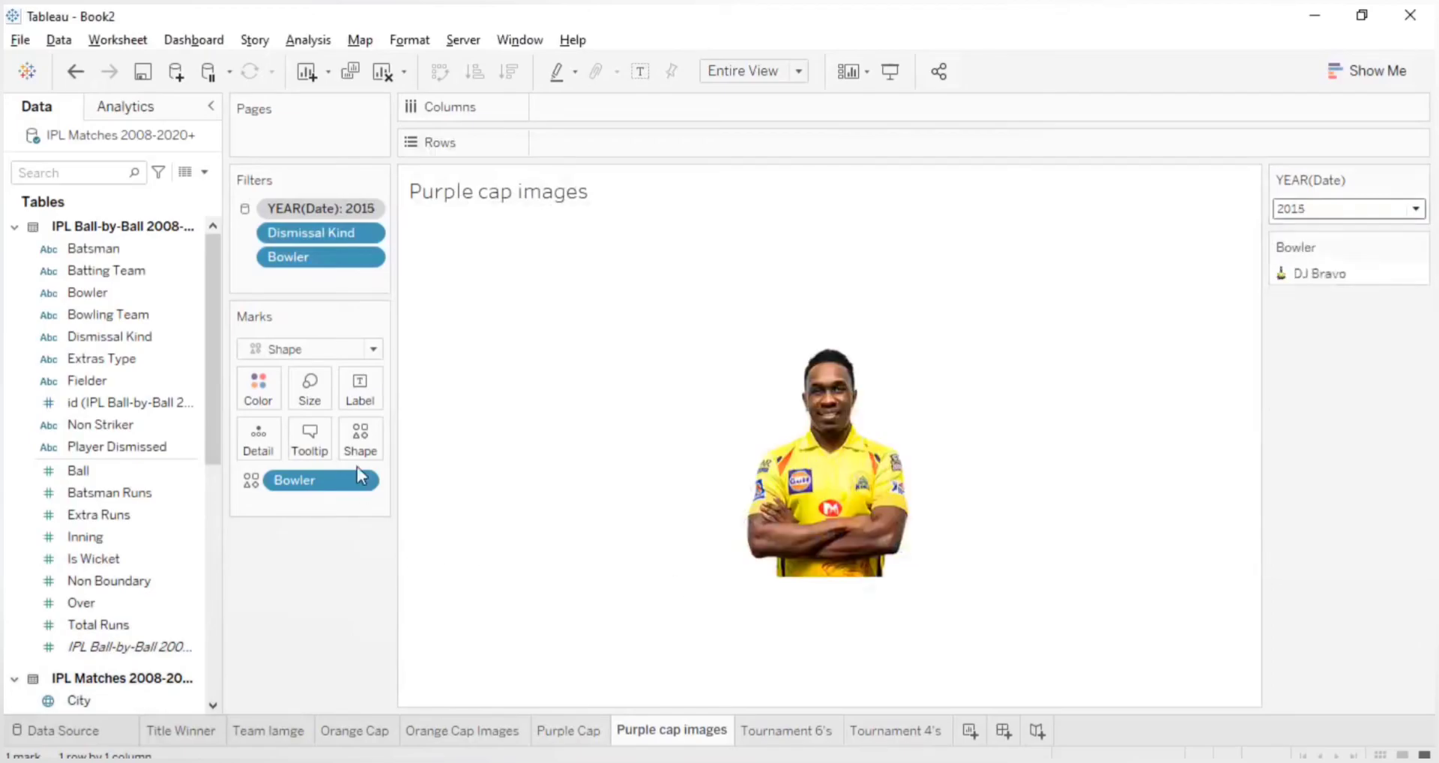
click(1334, 213)
click(1320, 448)
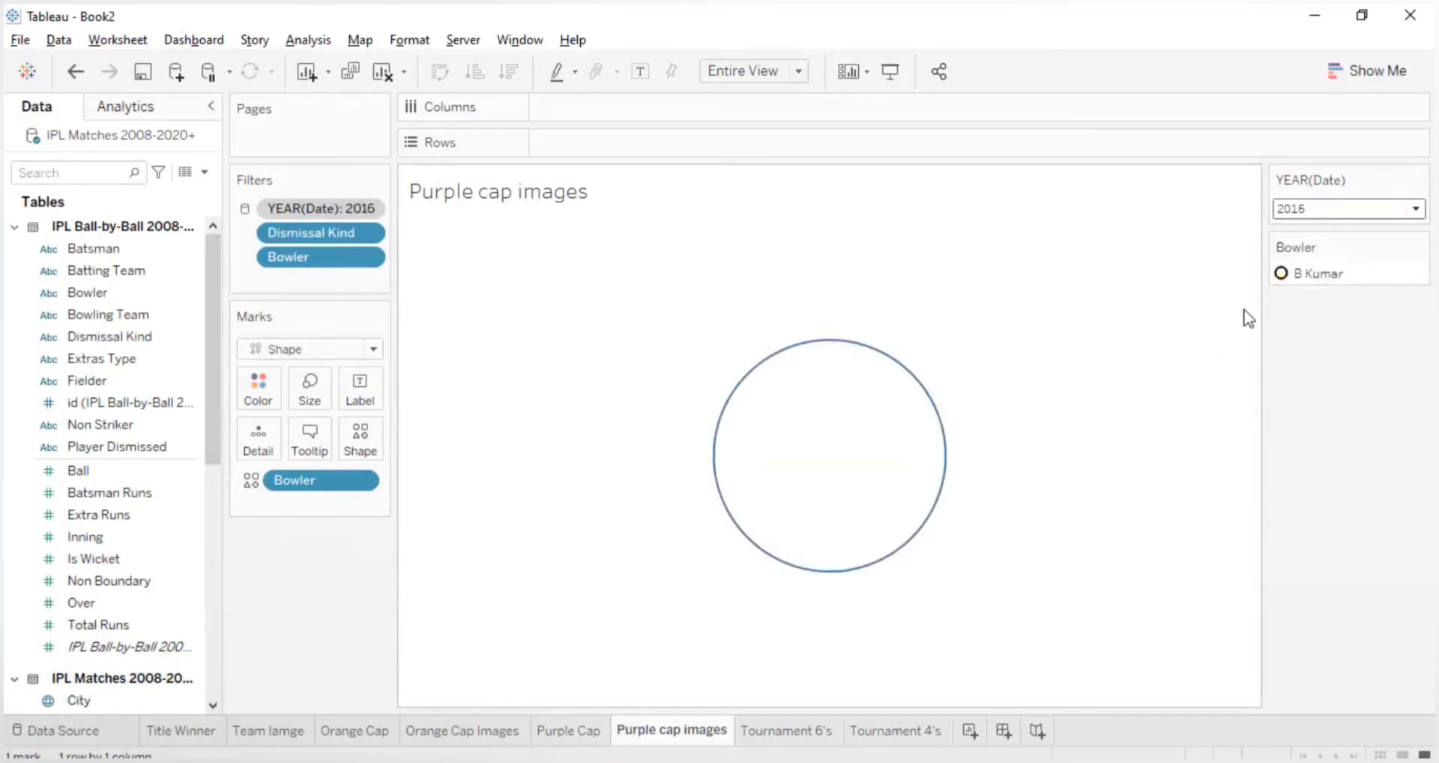
click(353, 460)
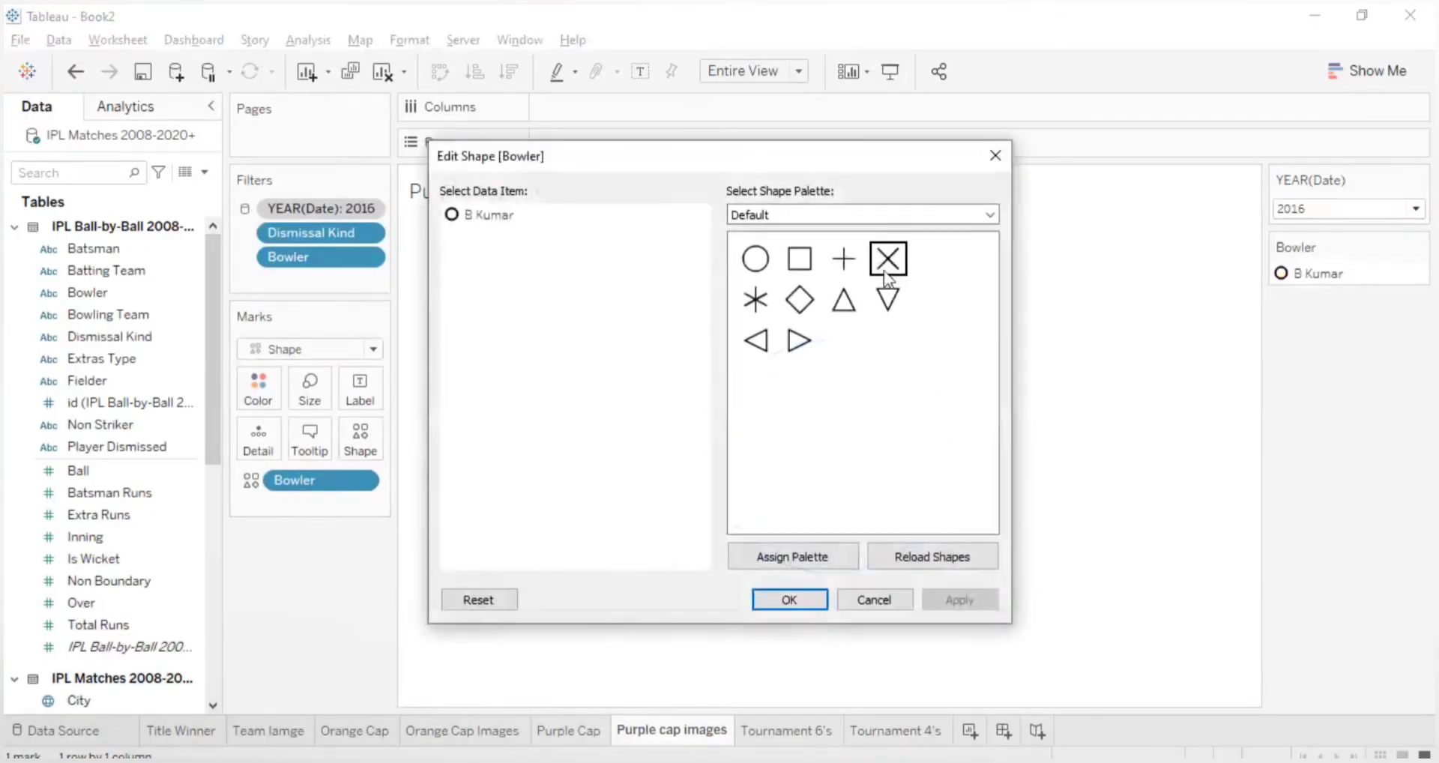
click(823, 216)
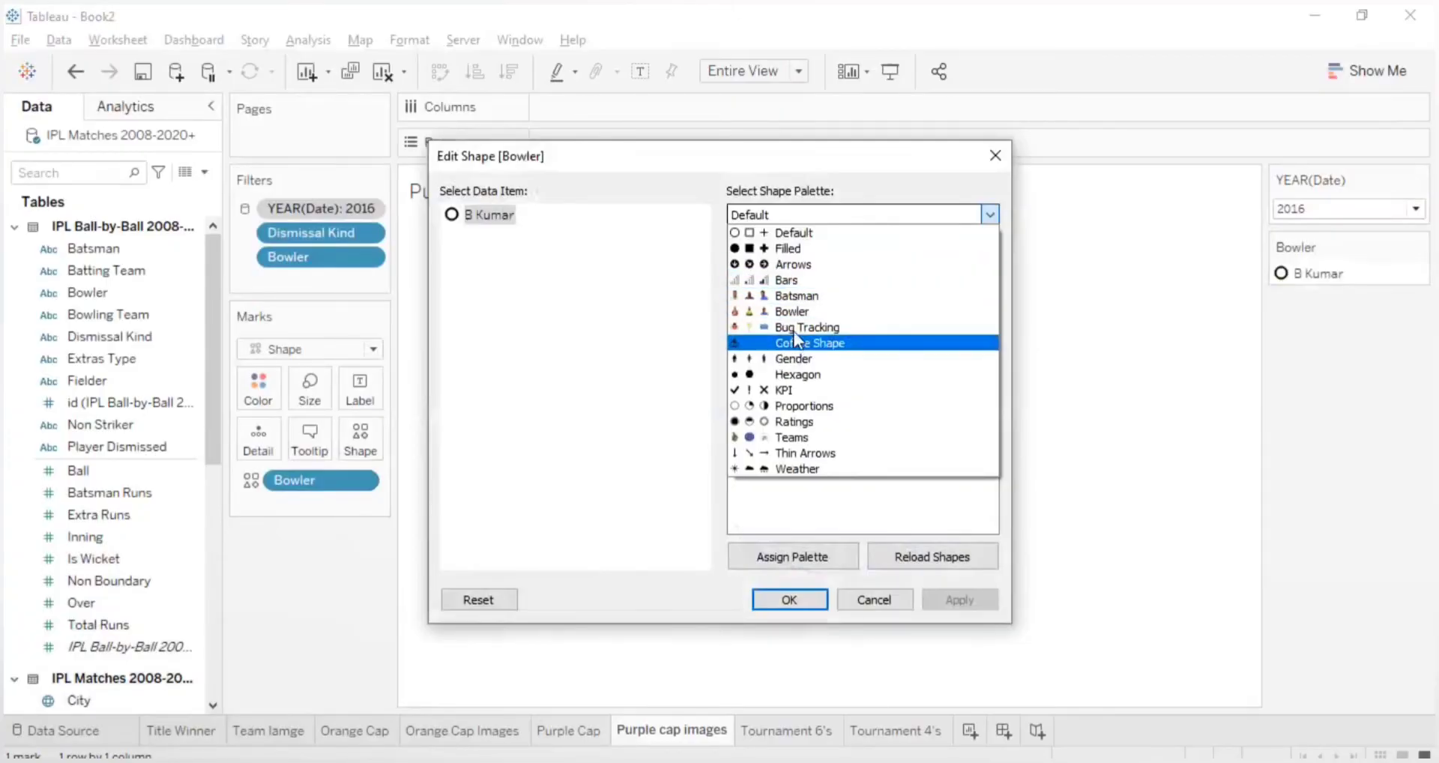
click(791, 311)
click(755, 259)
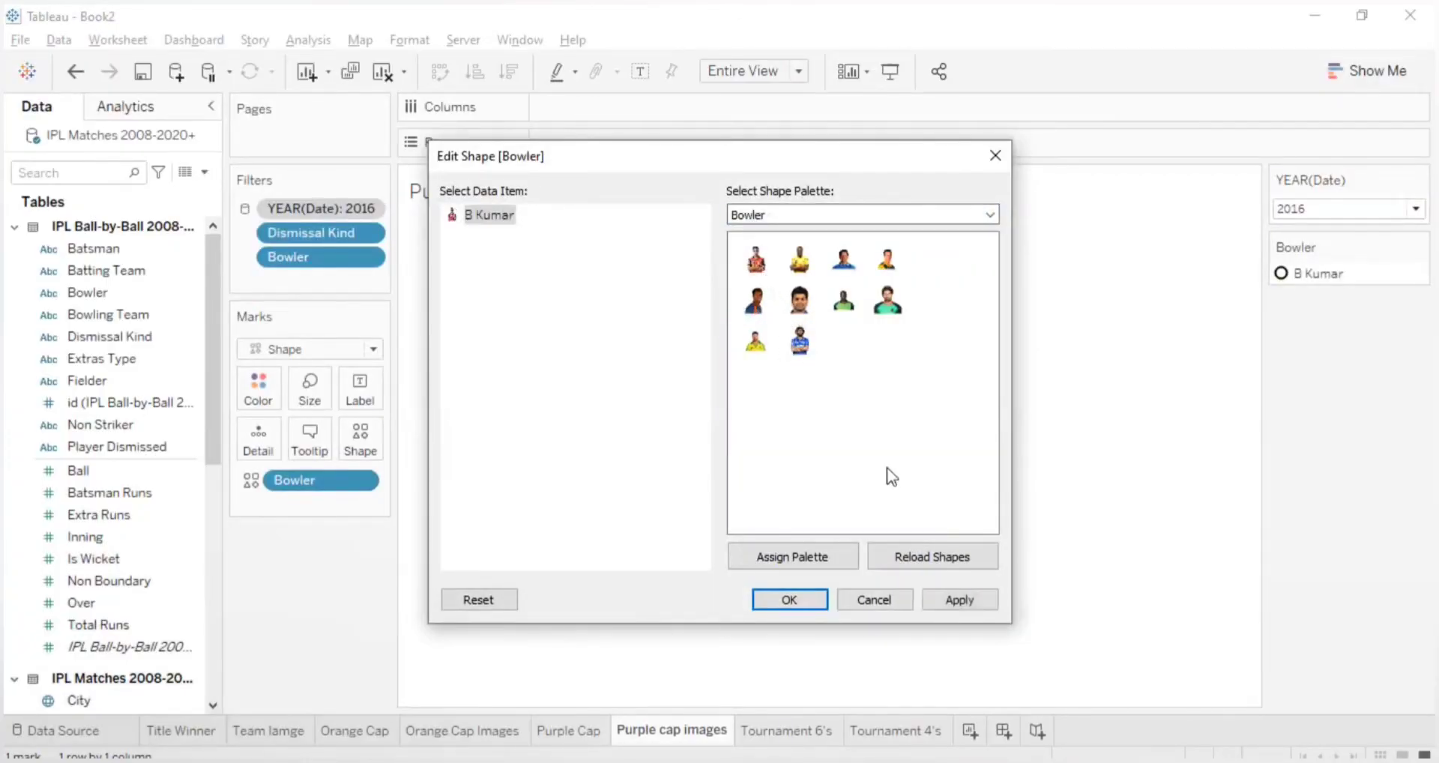
click(962, 609)
click(815, 603)
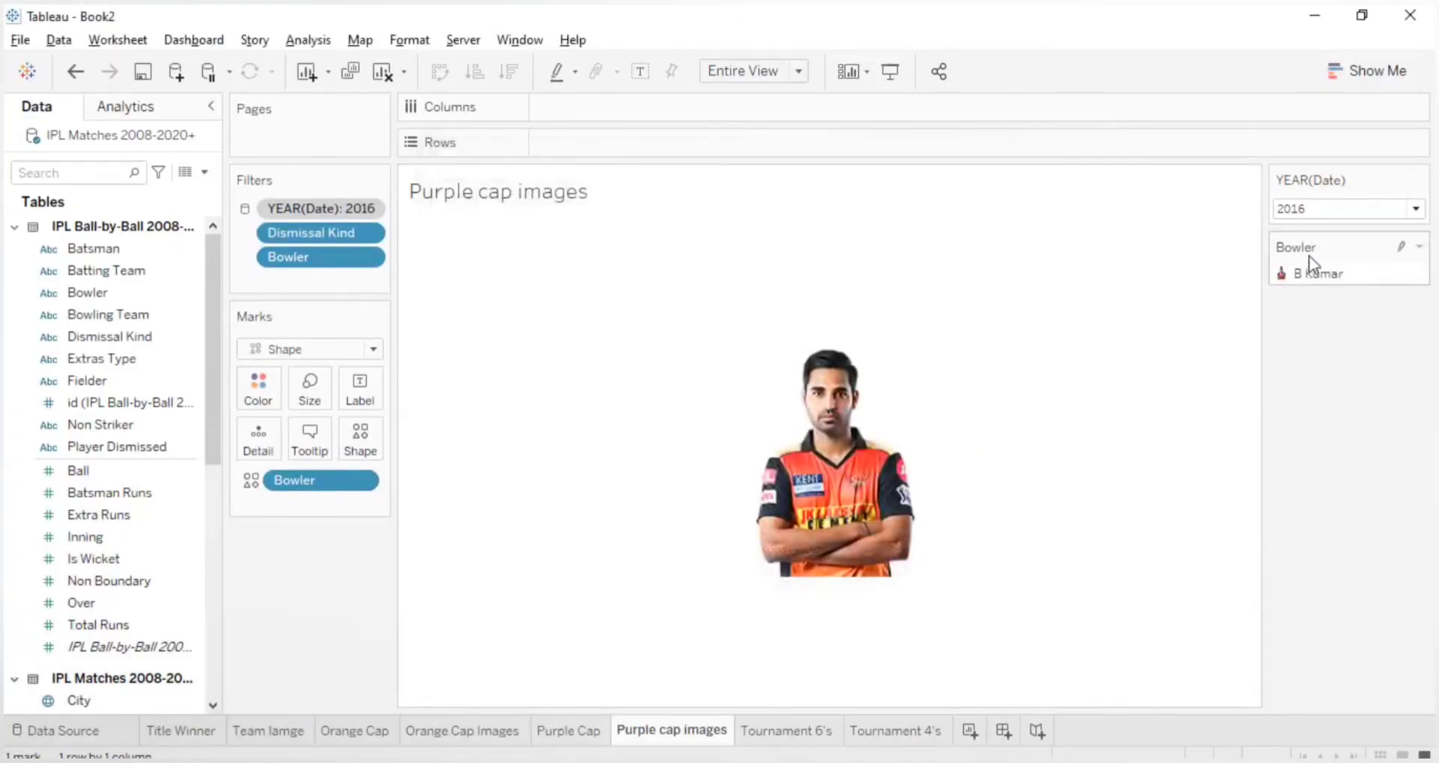
- Check 2017, filter the view to 2018 and assign the yellow-and-green-shirted player image from the Bowler shape palette to AJ Tye
click(1304, 210)
click(1118, 465)
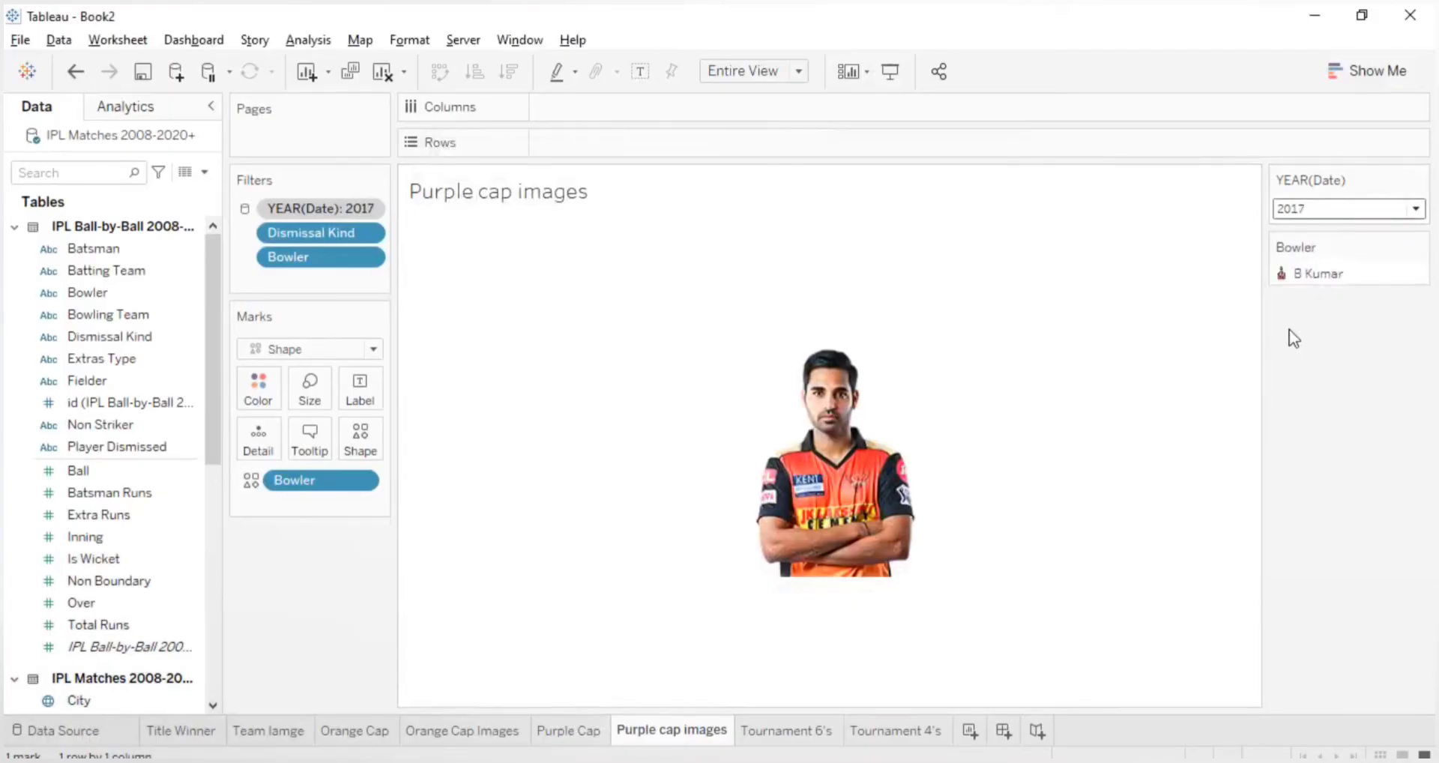
click(1315, 211)
click(1313, 488)
click(361, 438)
click(750, 214)
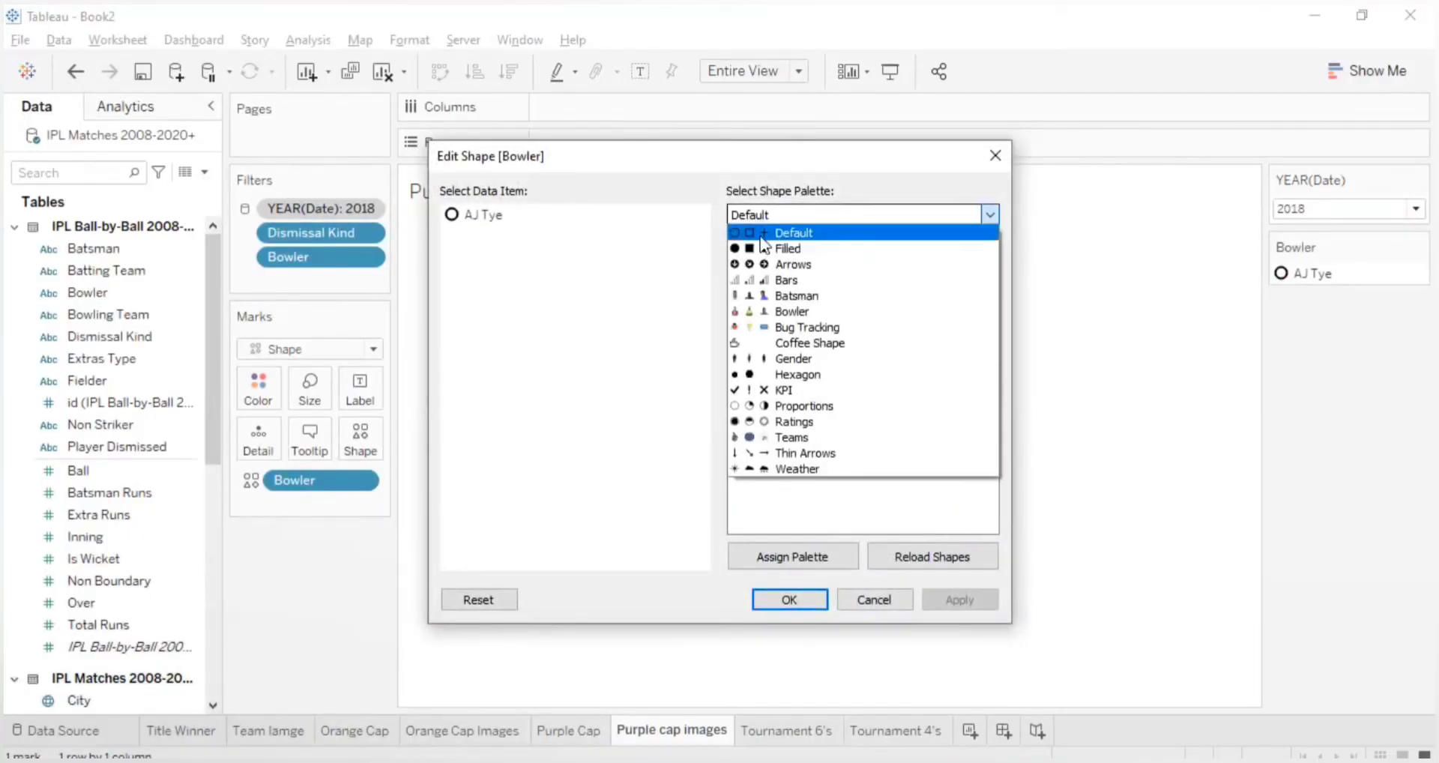
click(783, 309)
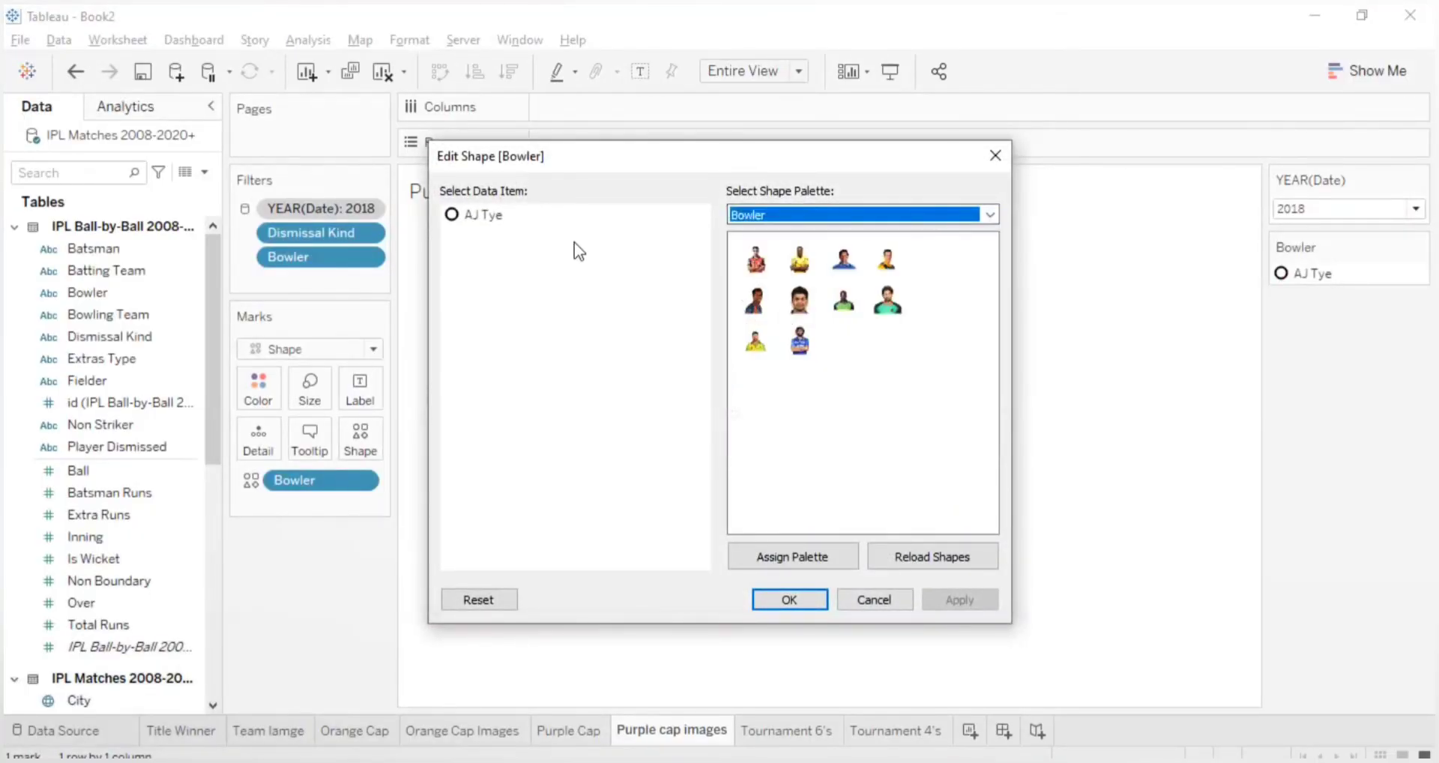
click(485, 215)
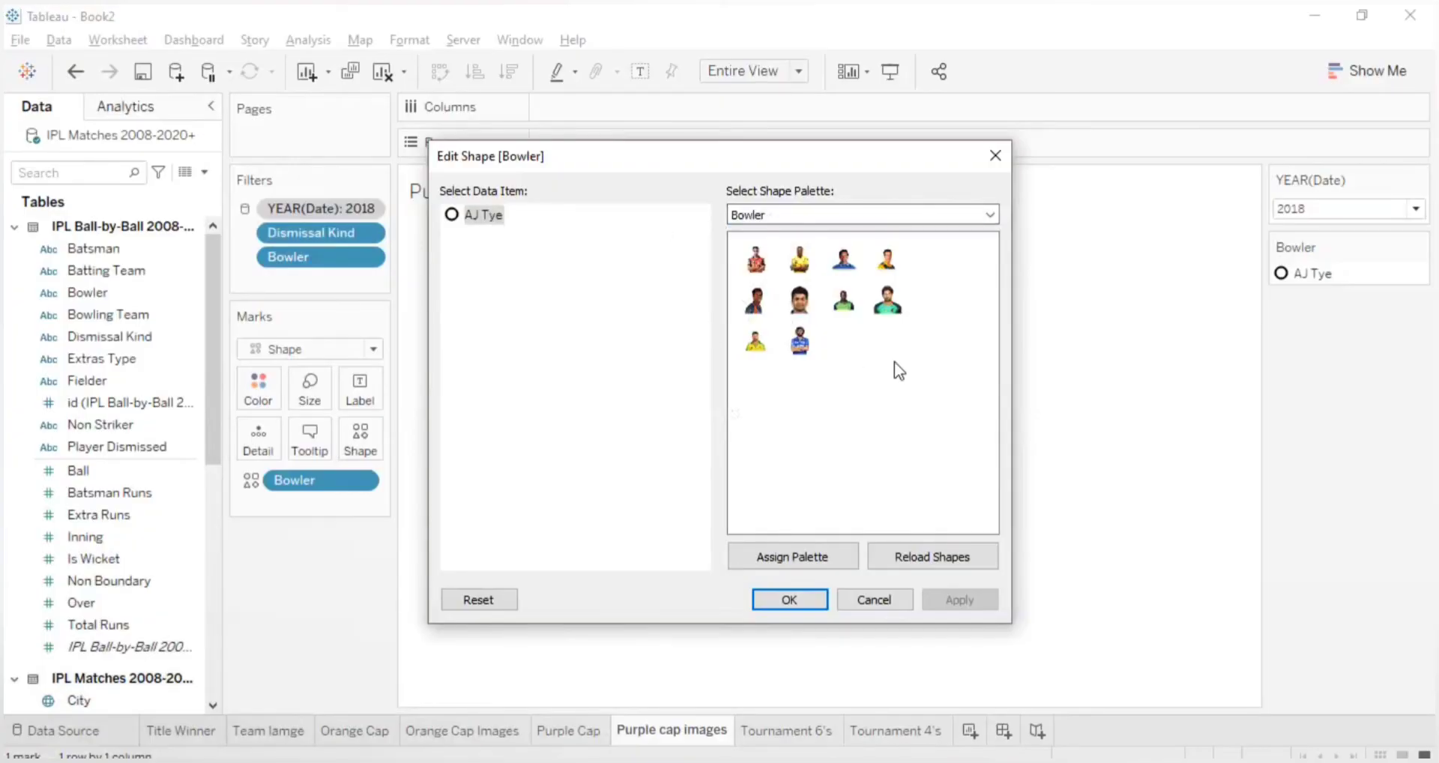
click(755, 341)
click(942, 598)
click(812, 604)
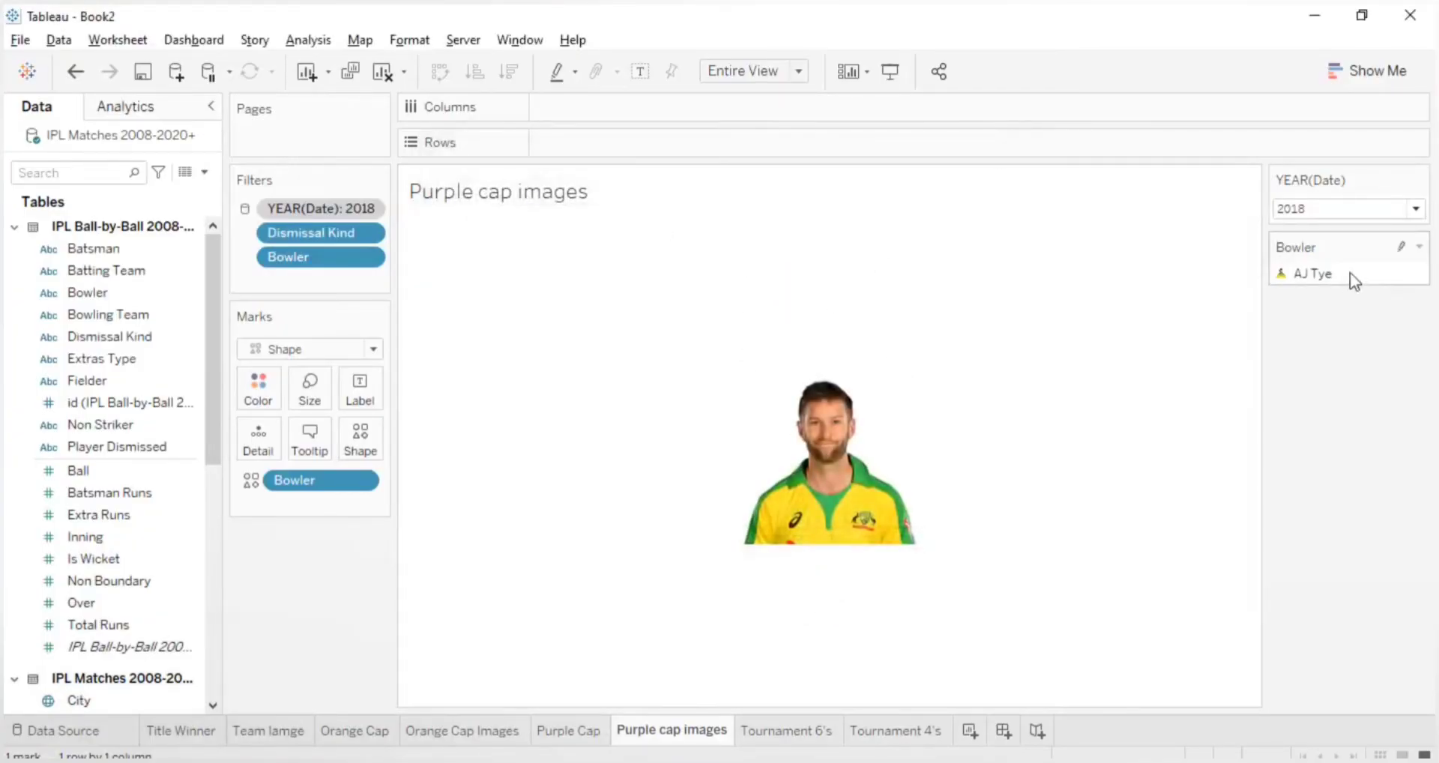
- Check the bowler images for 2019, 2020 and 2008, and set the year filter to (All)
click(1317, 212)
click(1311, 505)
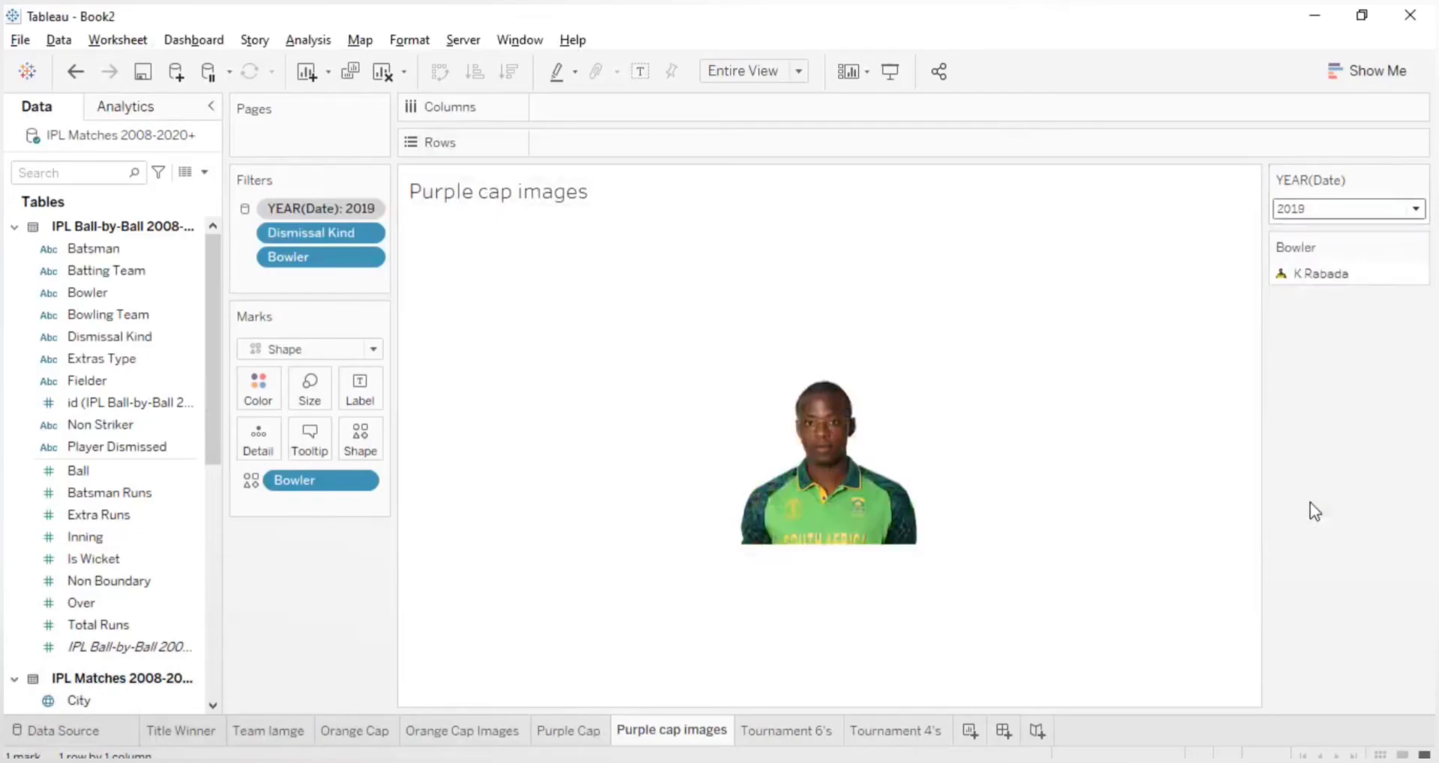
click(1334, 209)
click(1319, 520)
click(1302, 212)
click(1304, 277)
click(1301, 212)
click(1306, 257)
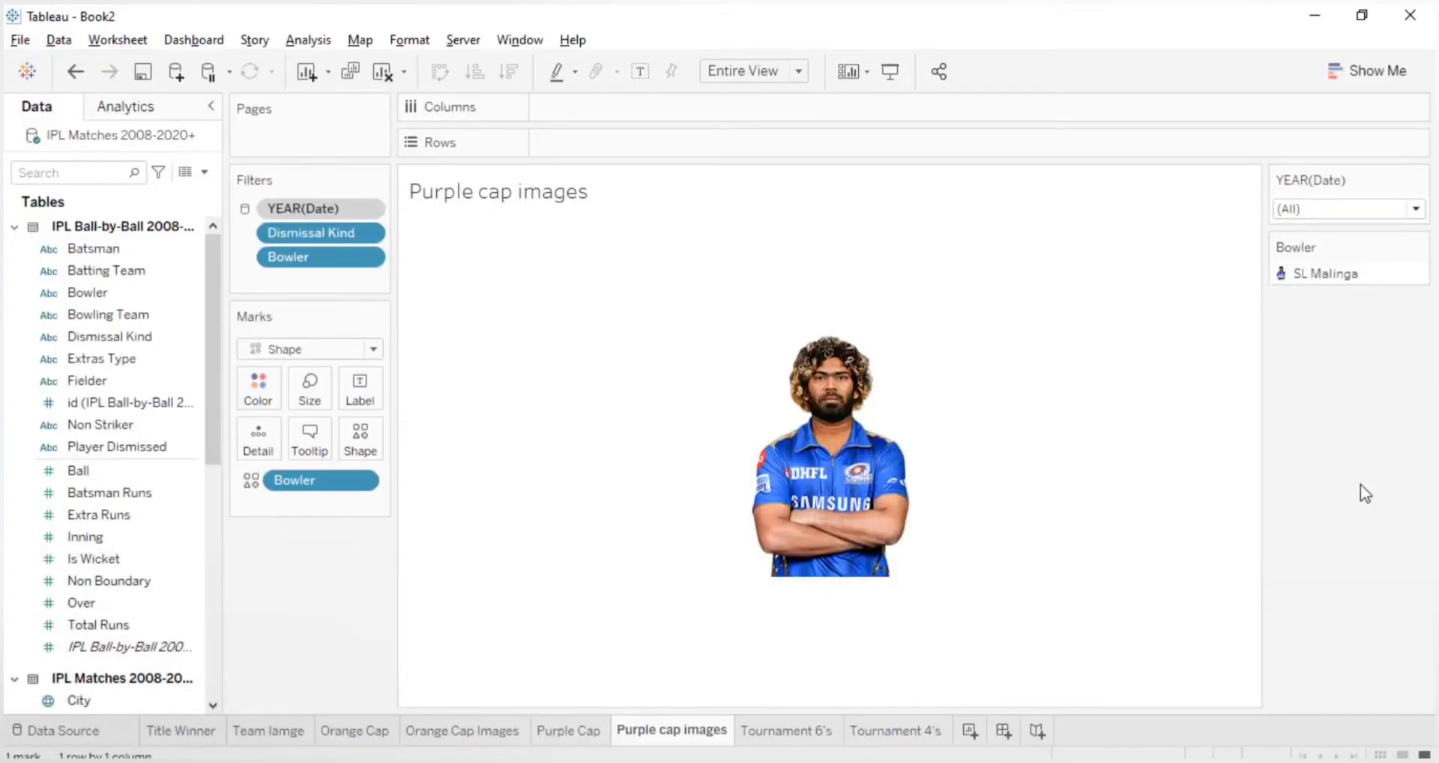
- Add a new worksheet and consult the finished DashboardIPL workbook for the next chart to build
click(971, 730)
key(alt+Tab)
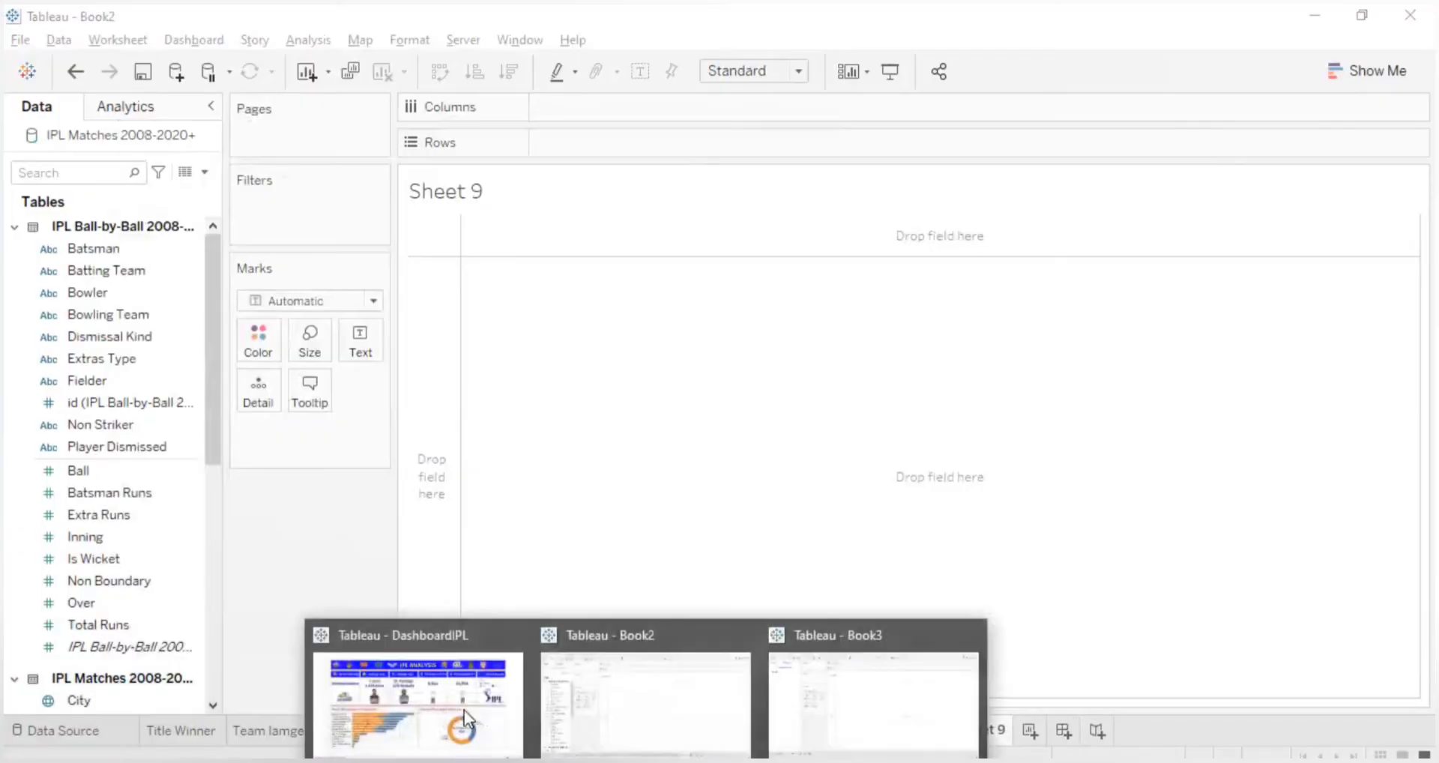
click(462, 701)
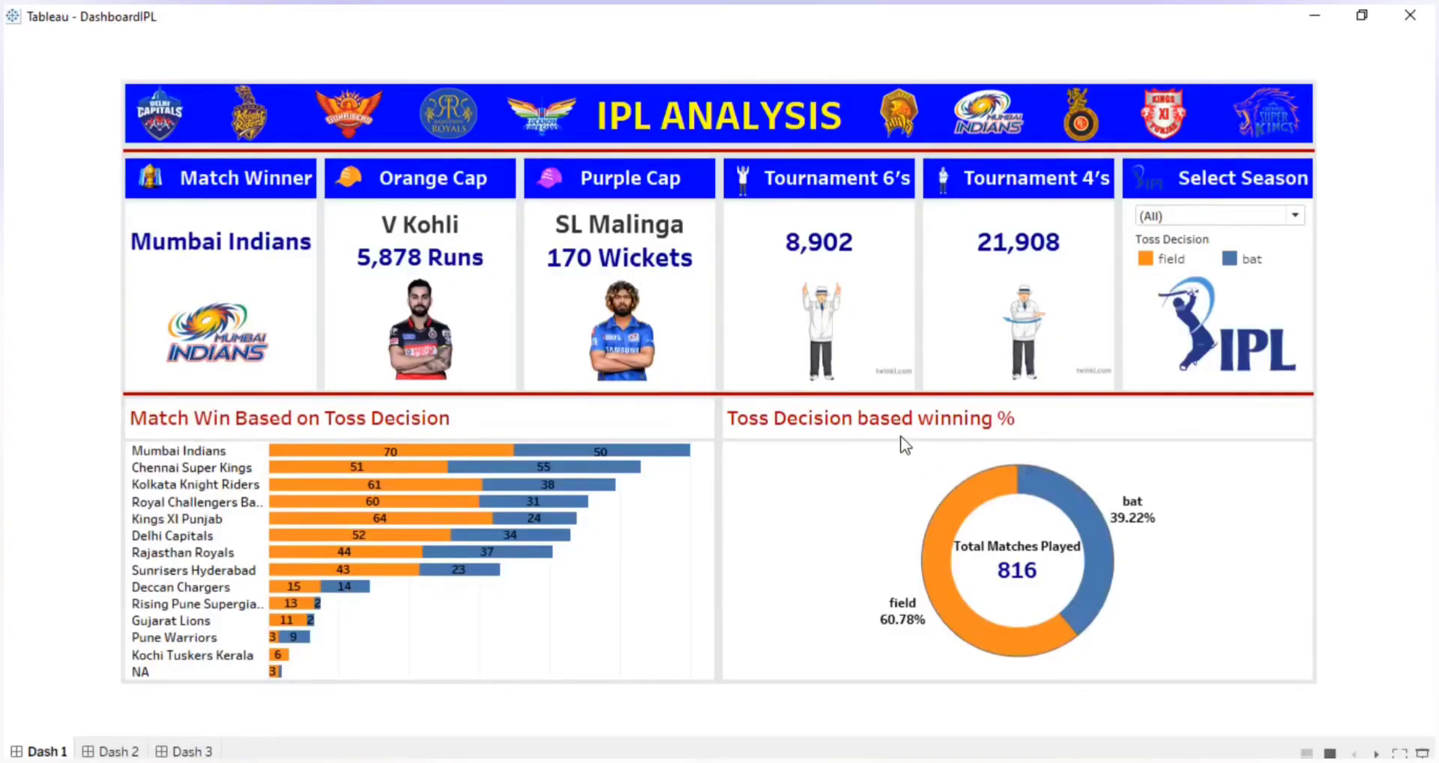
key(alt+Tab)
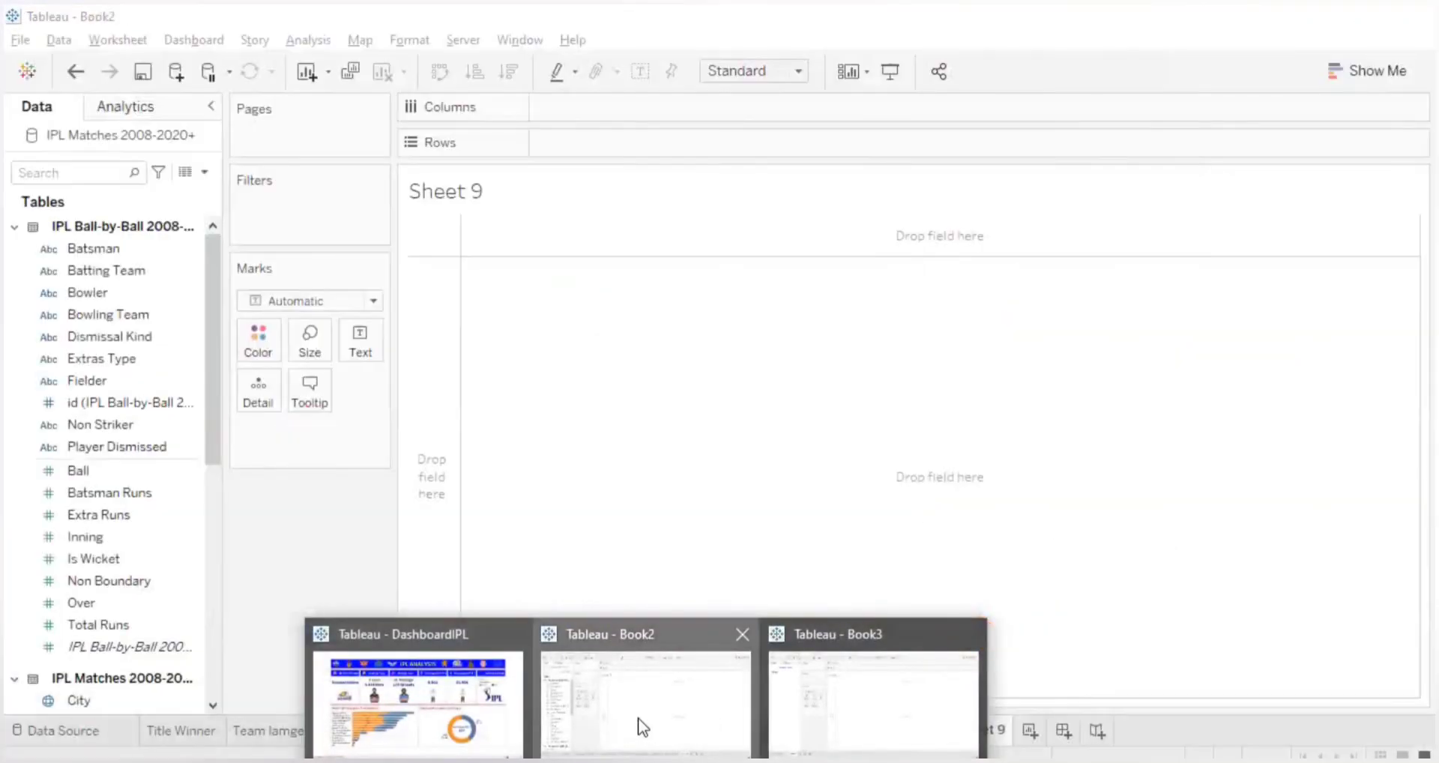
click(640, 727)
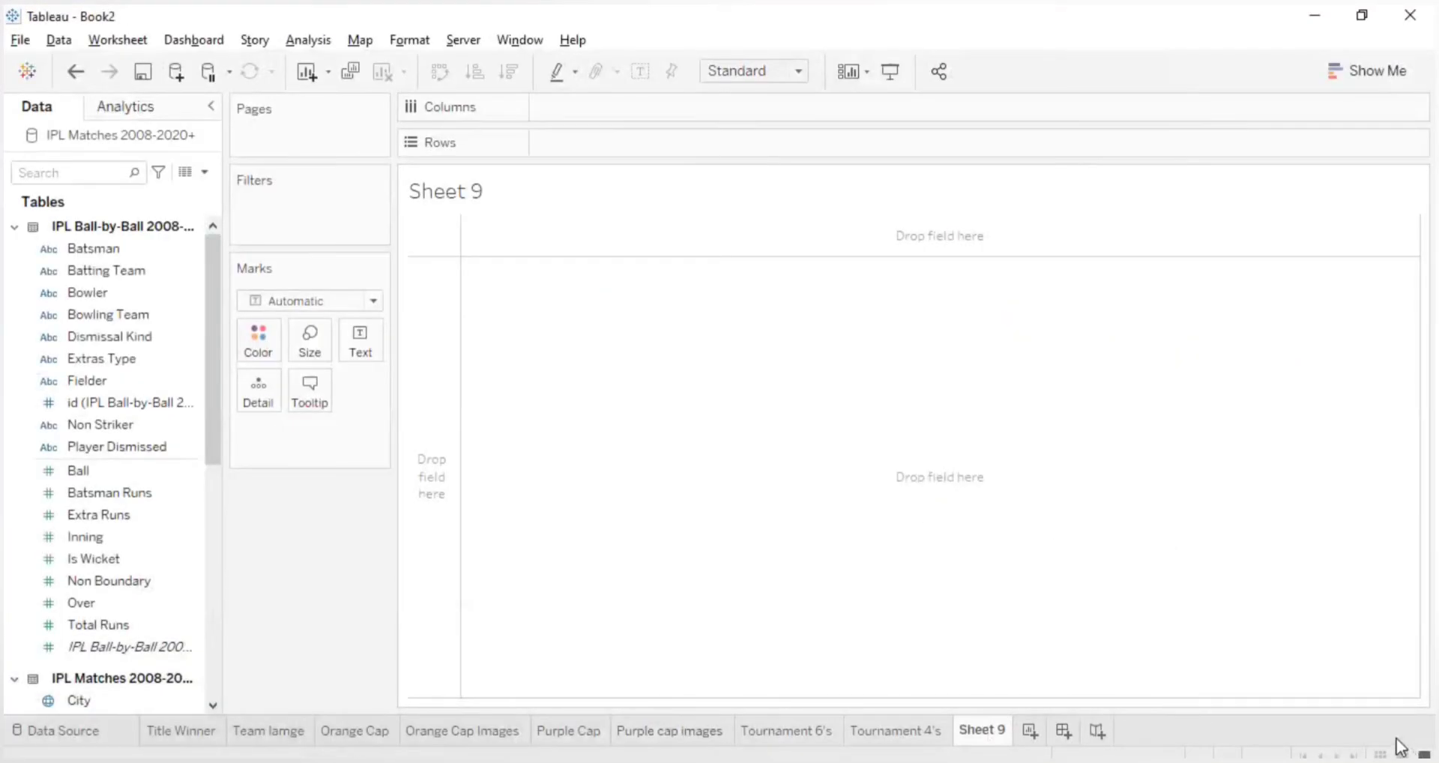
- Rename the new worksheet as Matche Win
click(994, 731)
double_click(999, 729)
text(Matches Win)
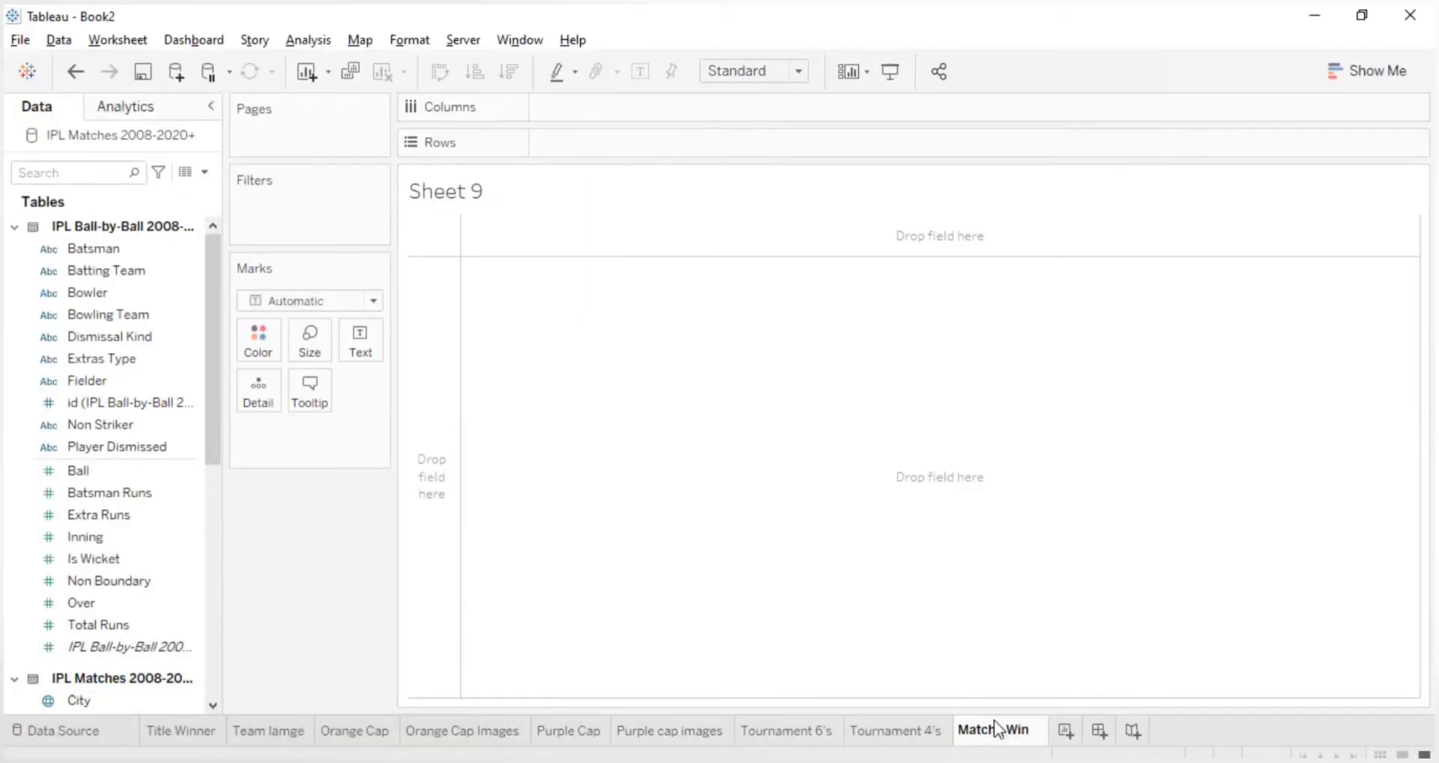
- Check the toss decision chart's title in the DashboardIPL workbook and extend the Book2 worksheet name to "Matche Win Based on Toss Decision"
key(alt+Tab)
key(alt+Tab)
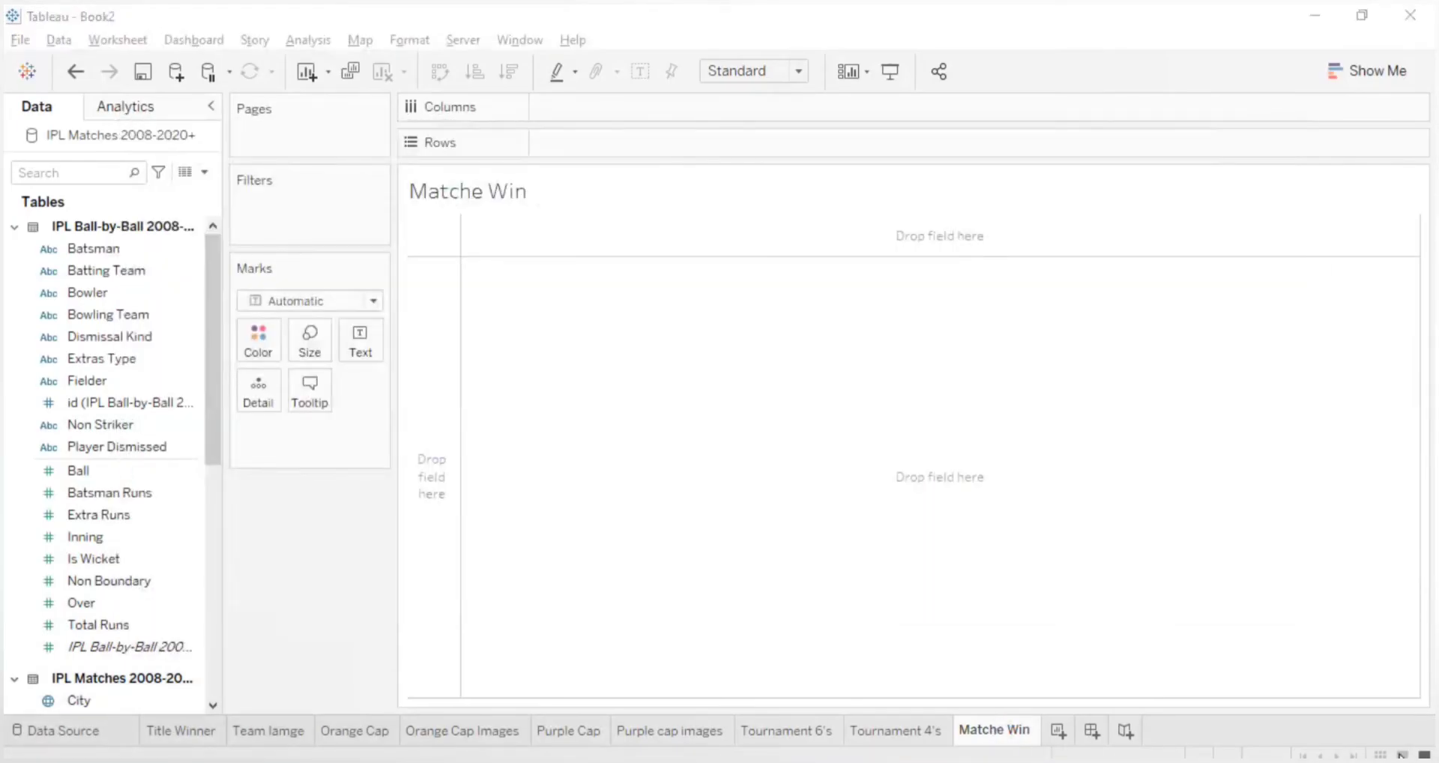
click(503, 677)
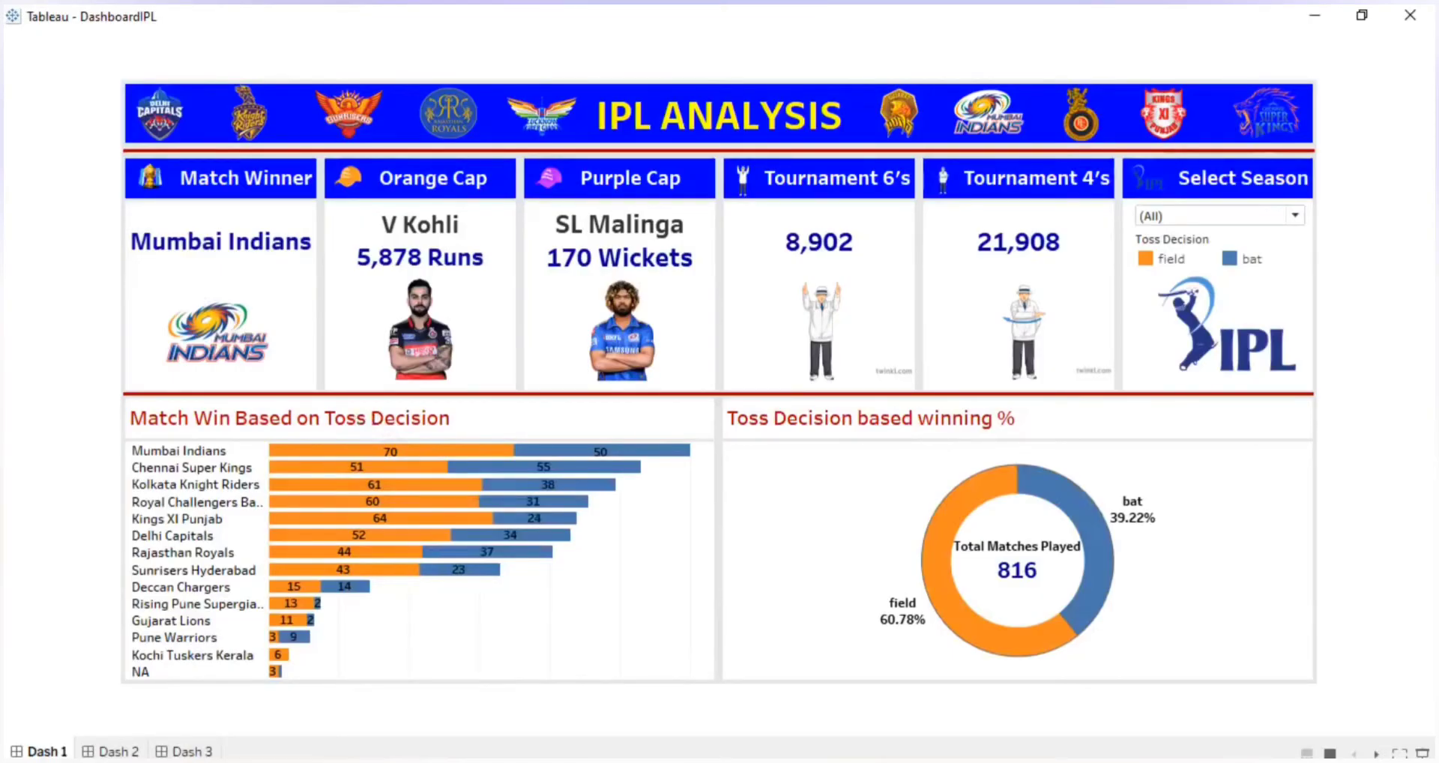
click(664, 698)
double_click(995, 733)
click(1032, 734)
text(Based on Toss Decision)
click(1033, 685)
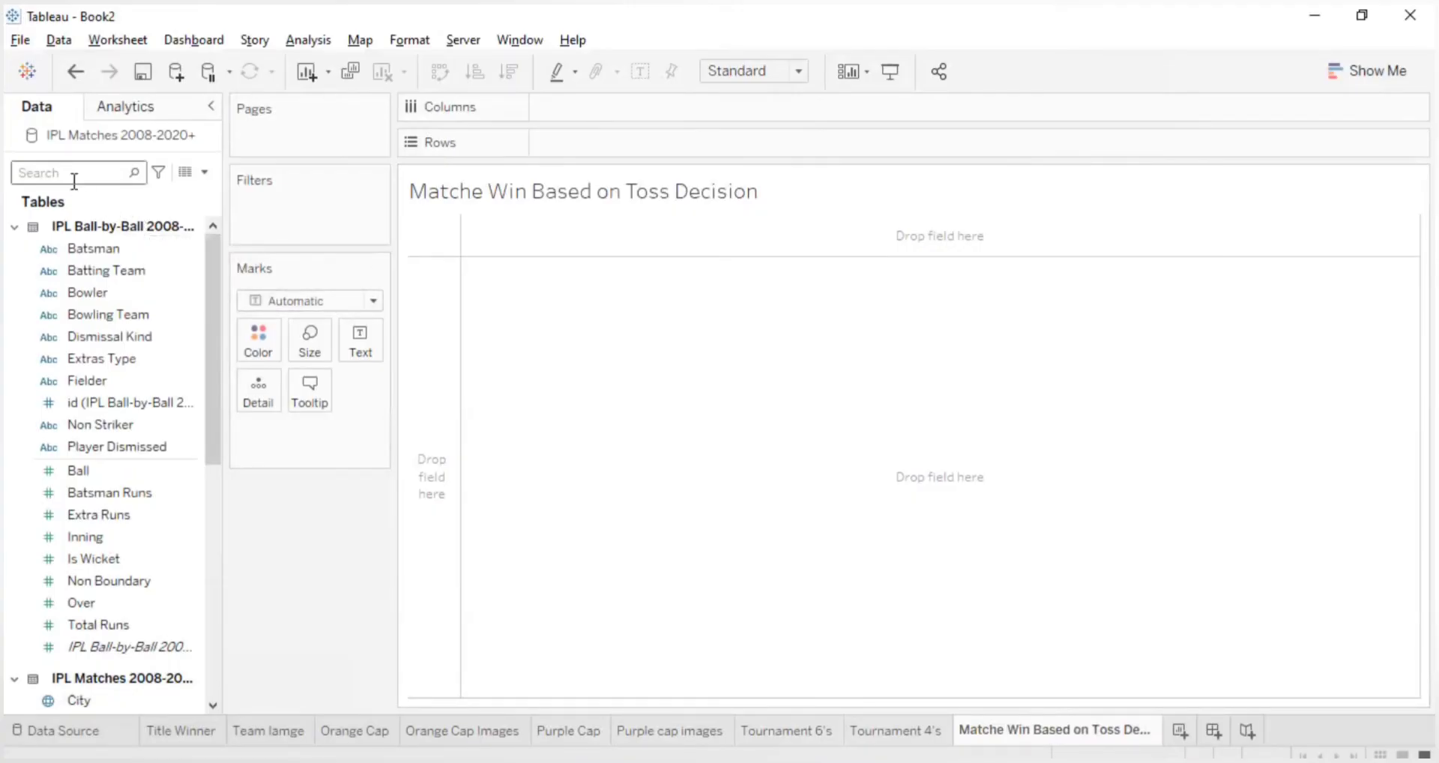
- Find the Winner field by searching for "winn", place it on the rows, and widen its column to fit the full team names
text(wnn)
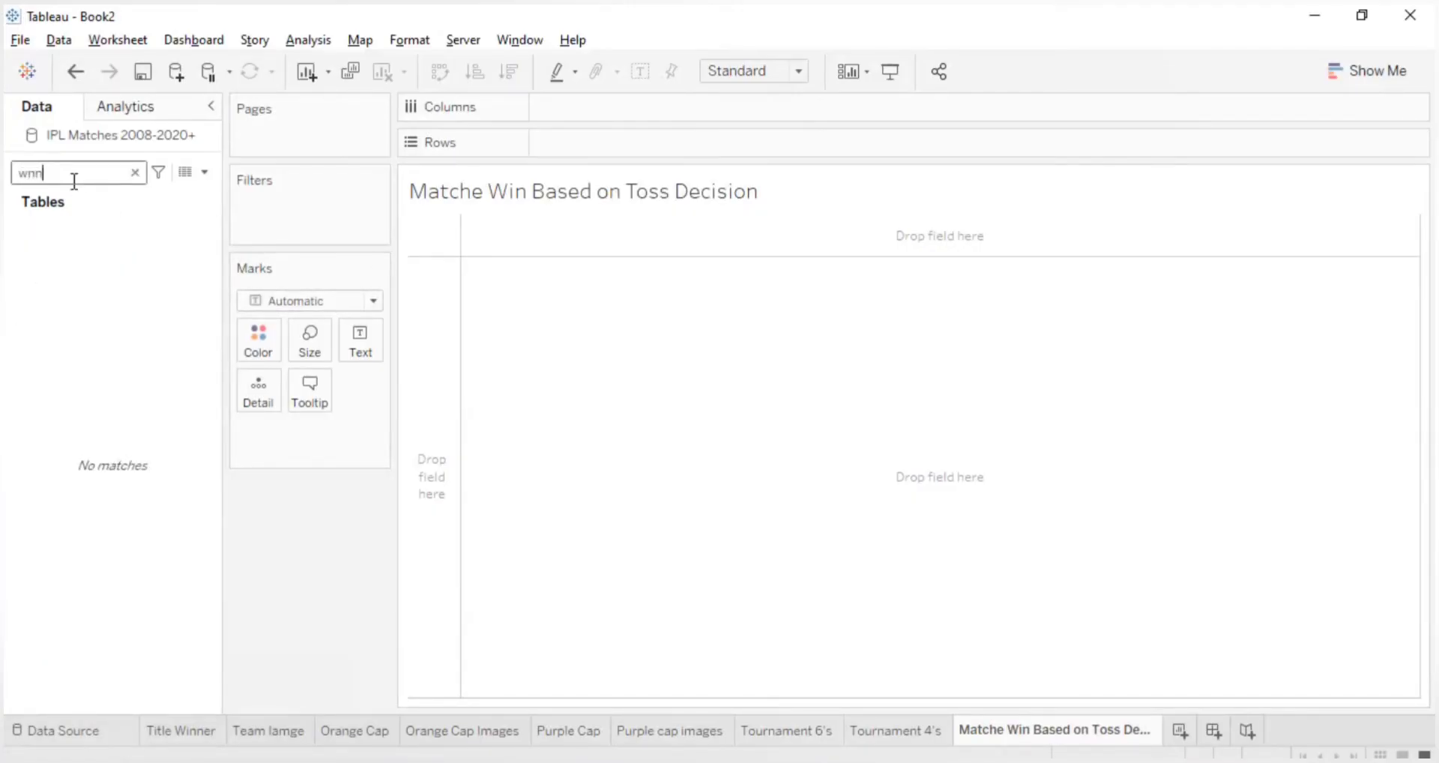
key(BackSpace)
key(BackSpace)
text(nn)
key(BackSpace)
key(BackSpace)
text(inn)
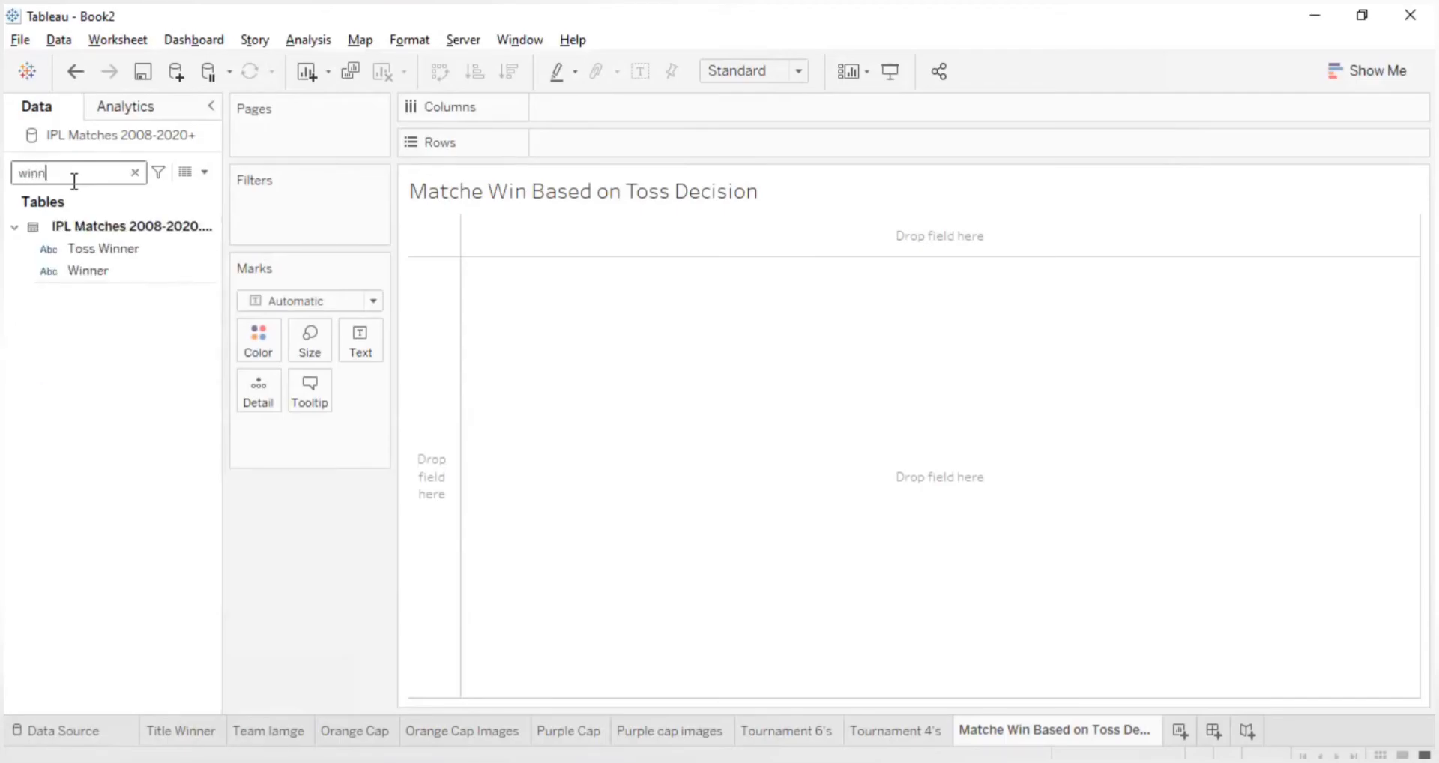
drag(88, 270, 490, 181)
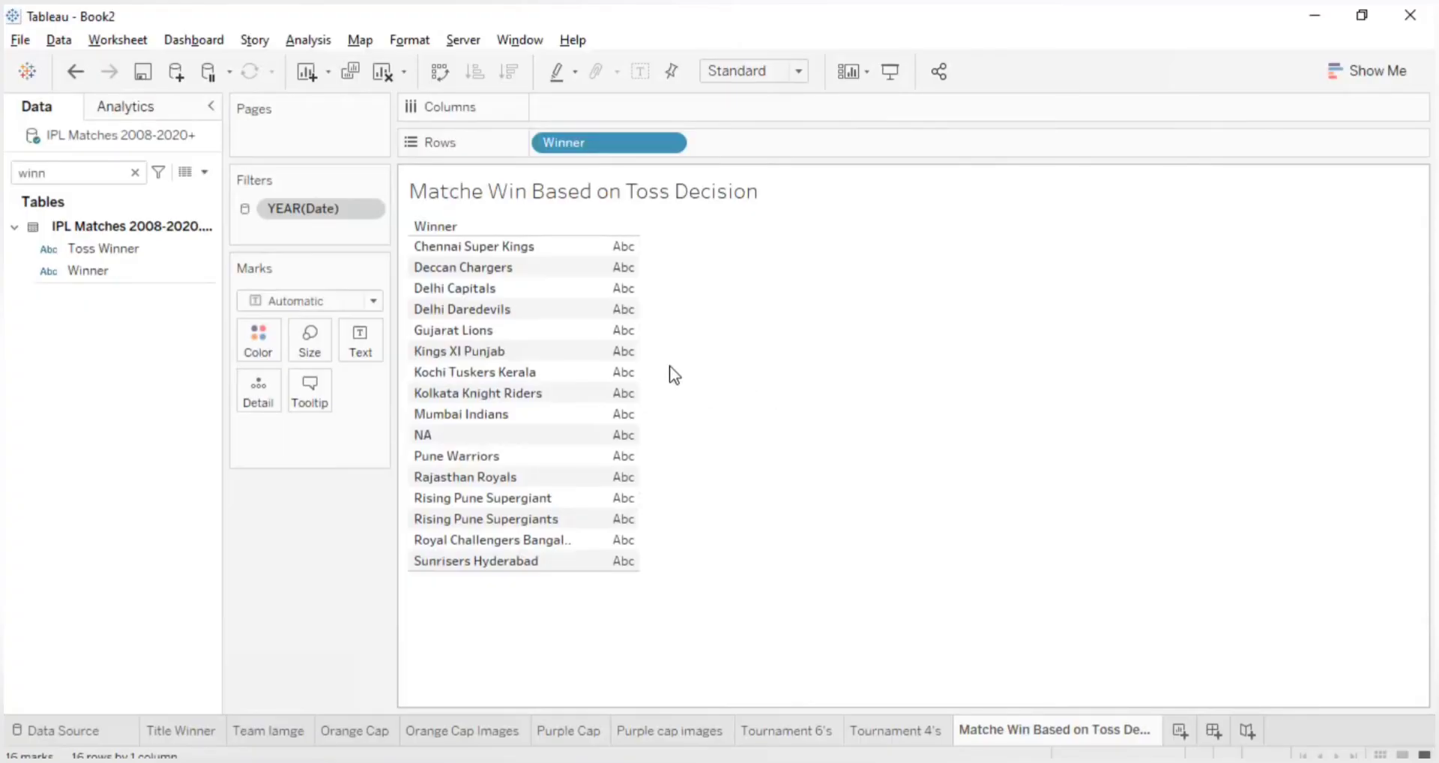
mouse_move(592, 270)
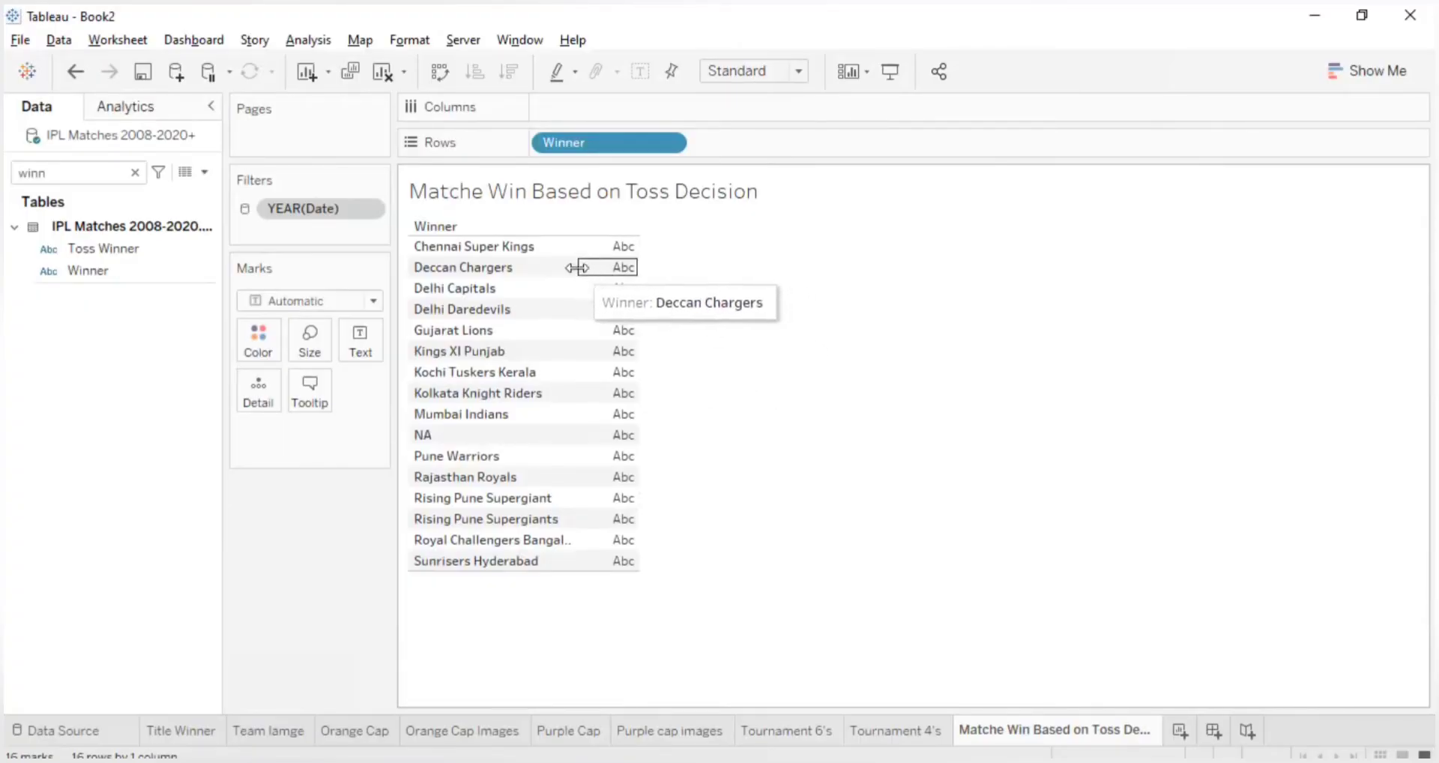
drag(579, 268, 654, 280)
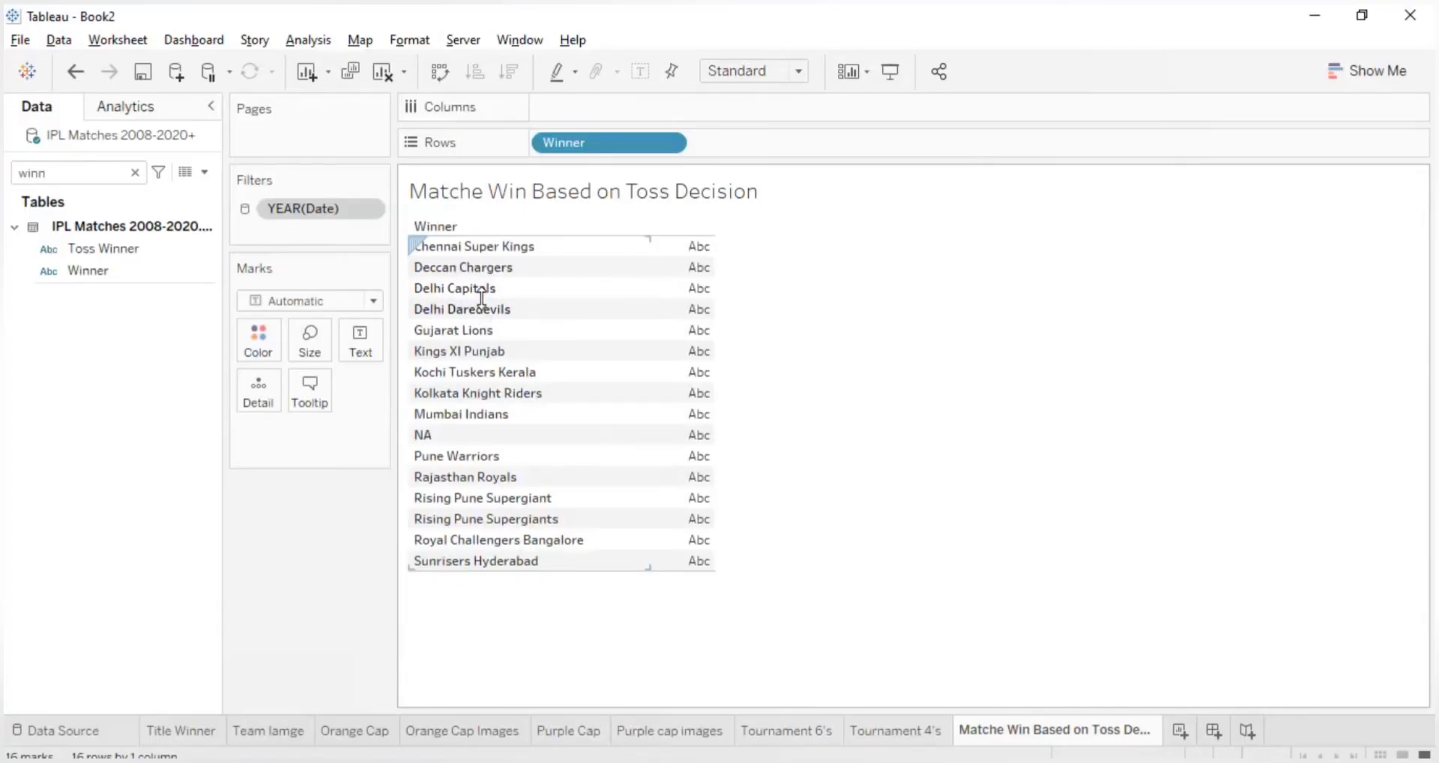
right_click(96, 275)
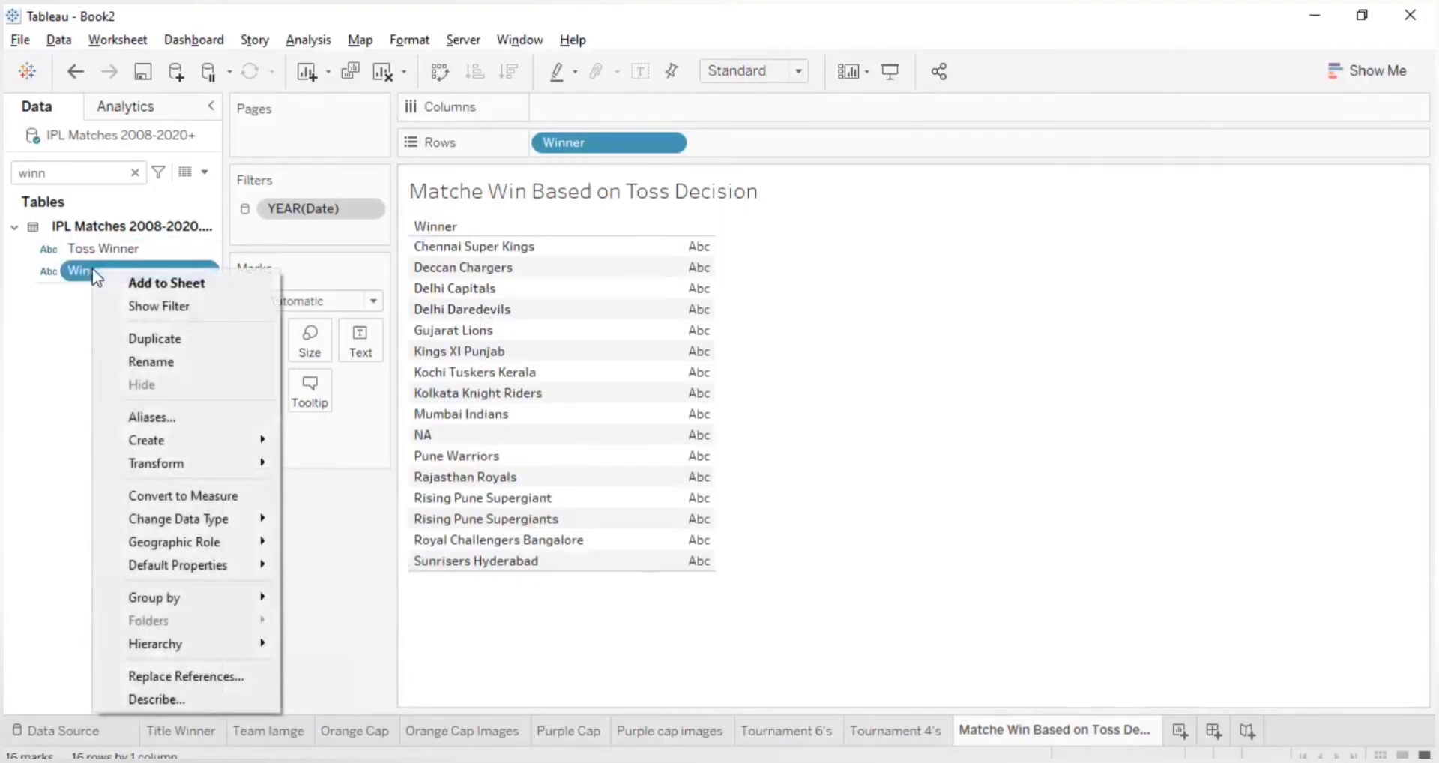
mouse_move(165, 605)
click(65, 277)
click(170, 366)
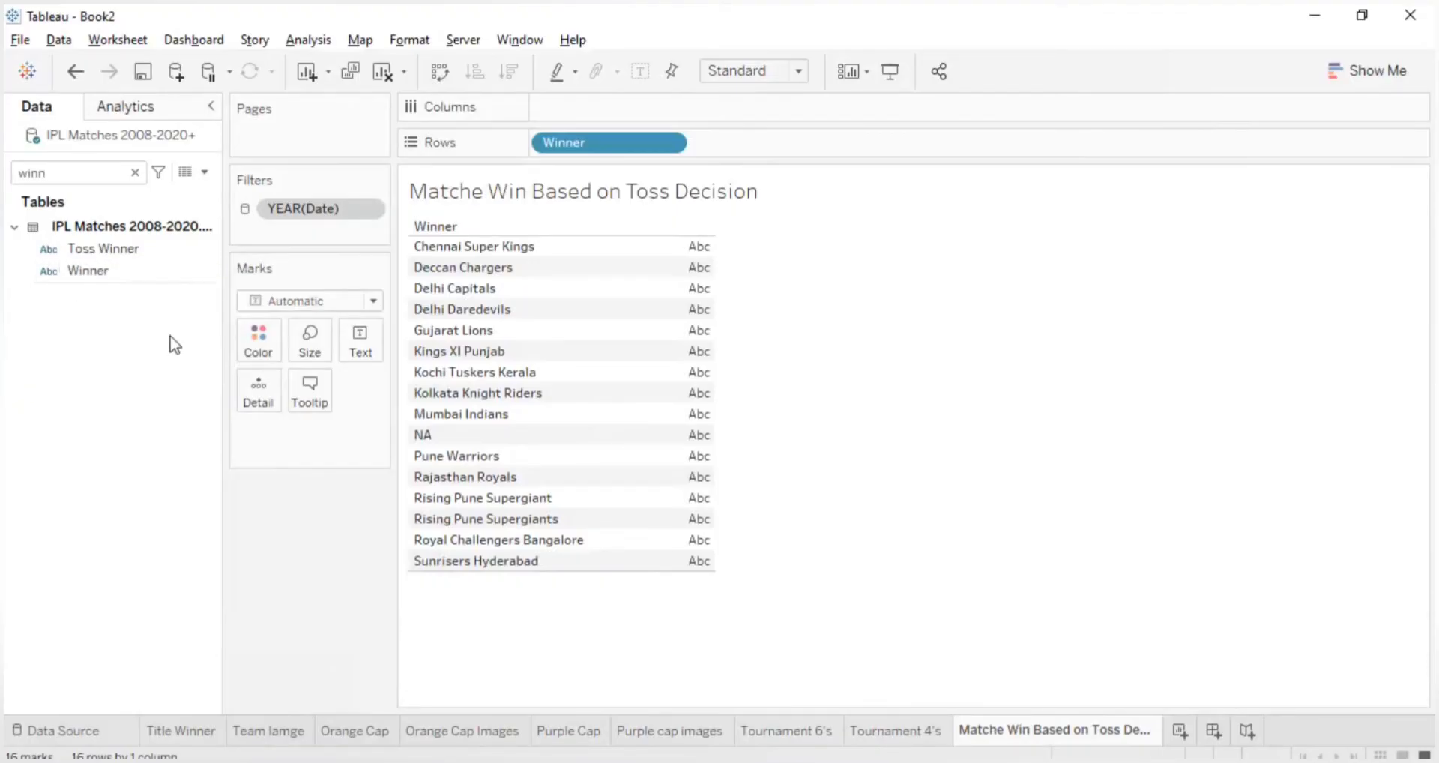
- Start a group from the Winner field and combine Delhi Capitals with Delhi Daredevils
right_click(173, 263)
mouse_move(352, 434)
click(402, 461)
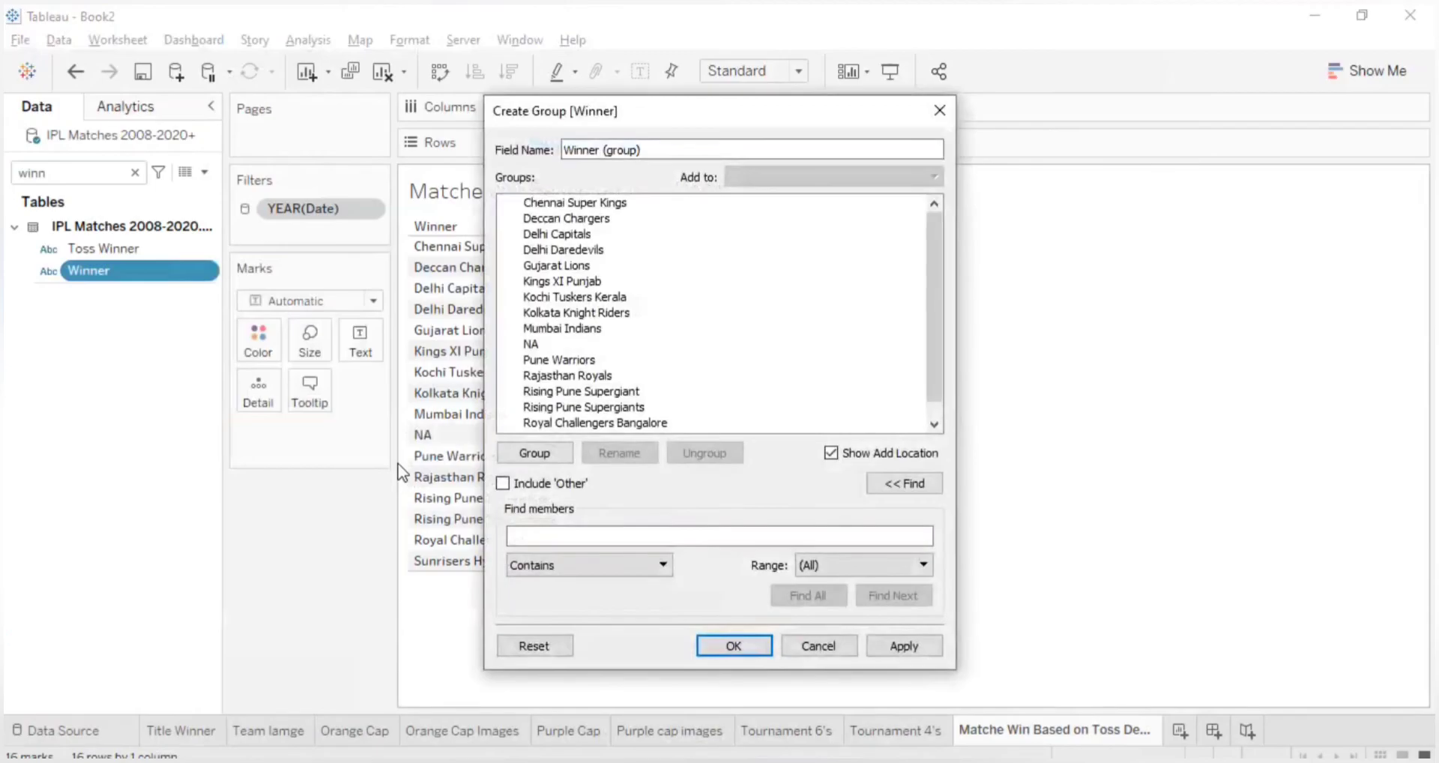
drag(817, 122, 1137, 99)
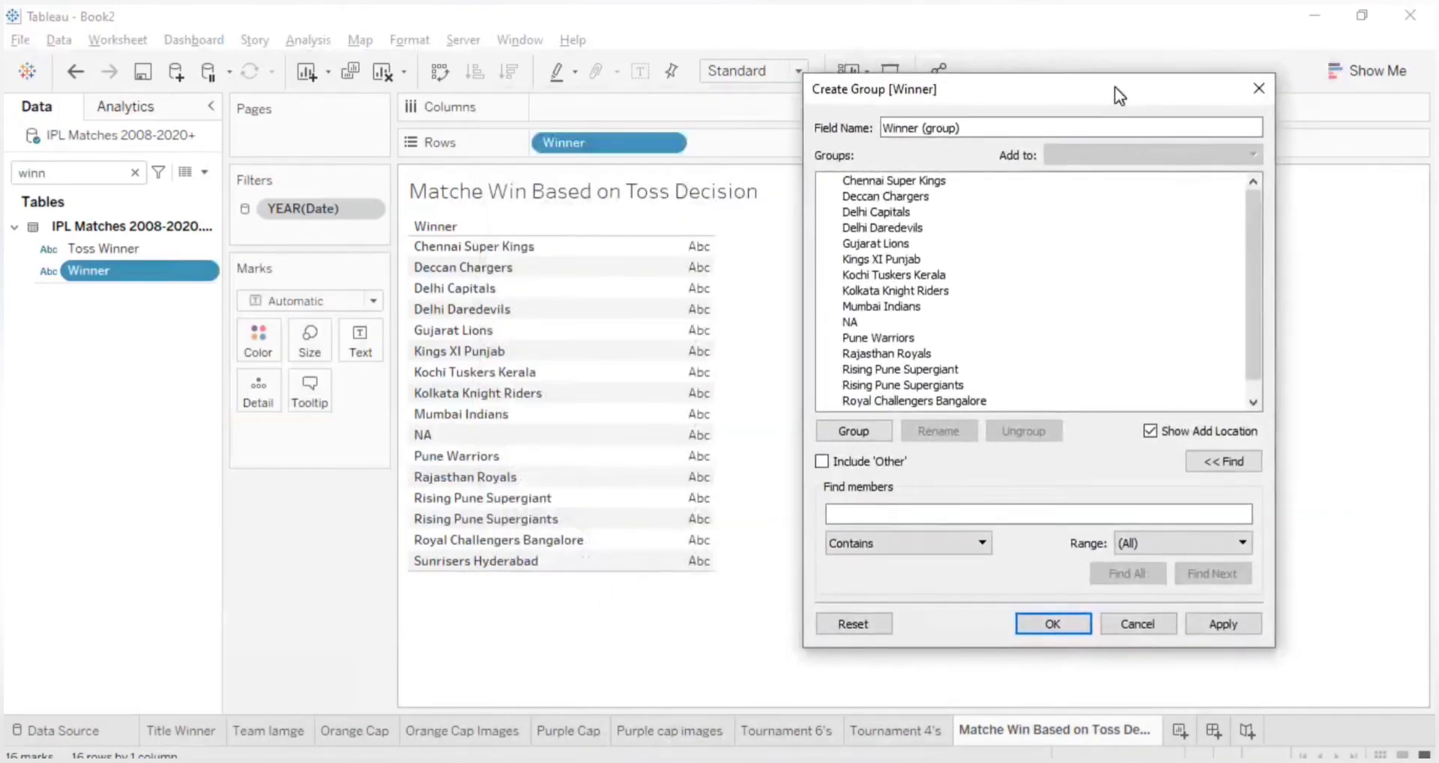
click(858, 213)
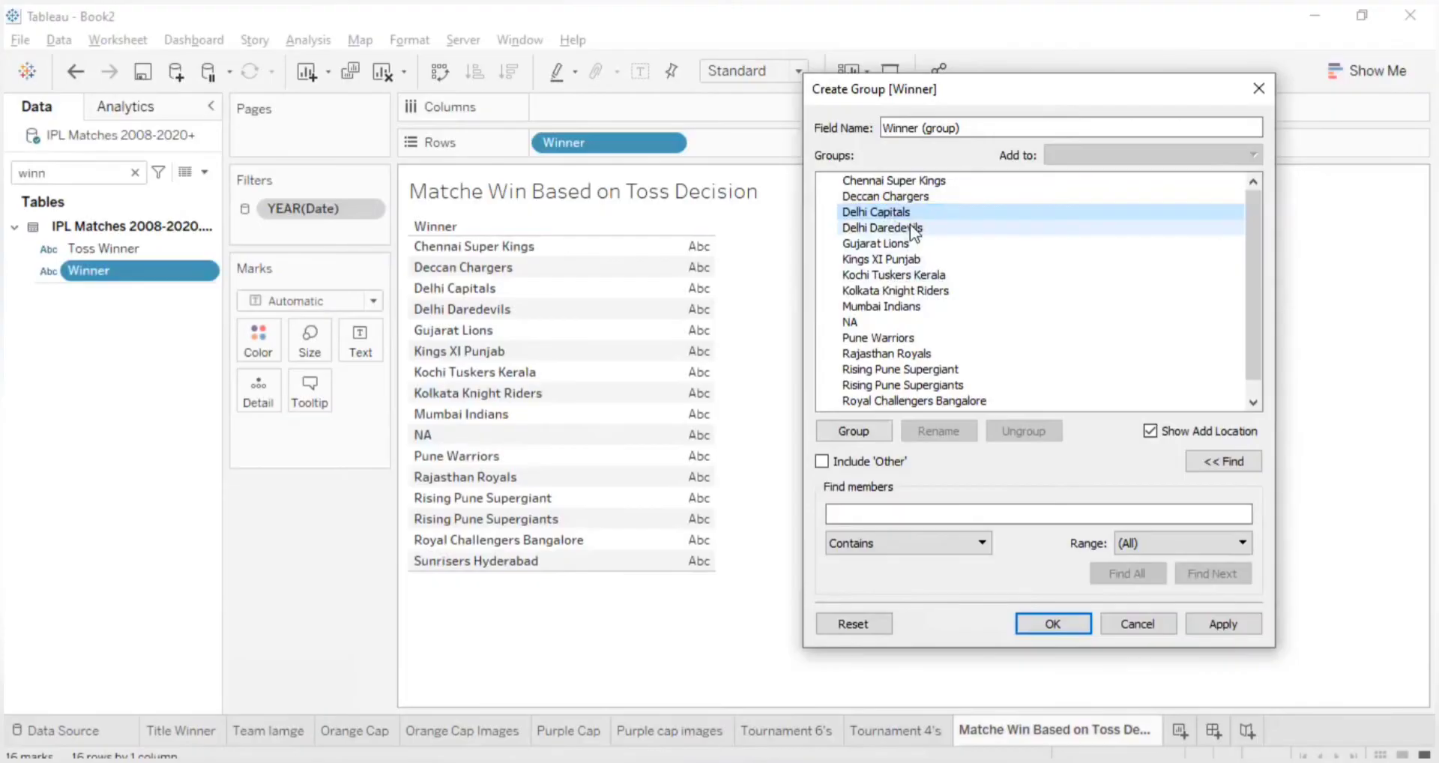
ctrl+click(910, 227)
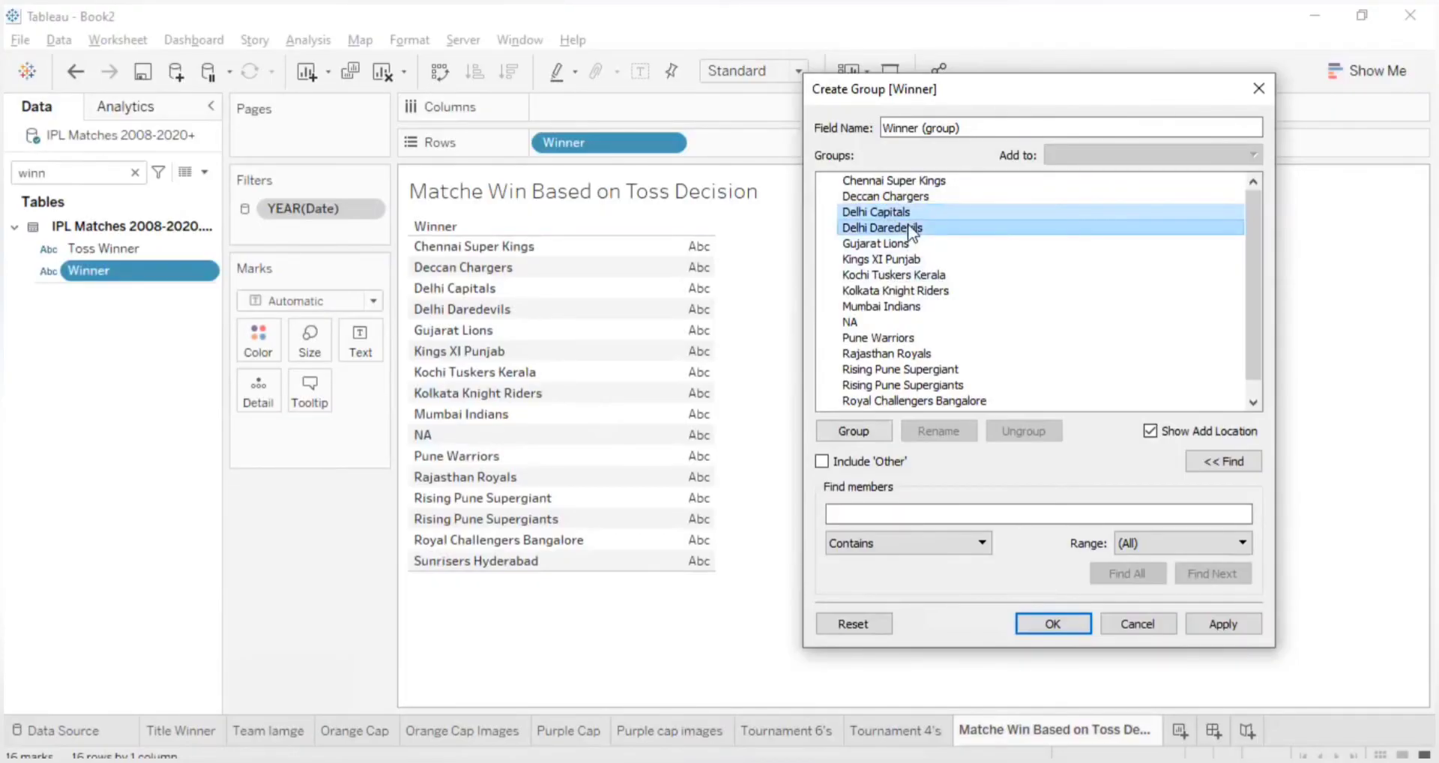
click(858, 433)
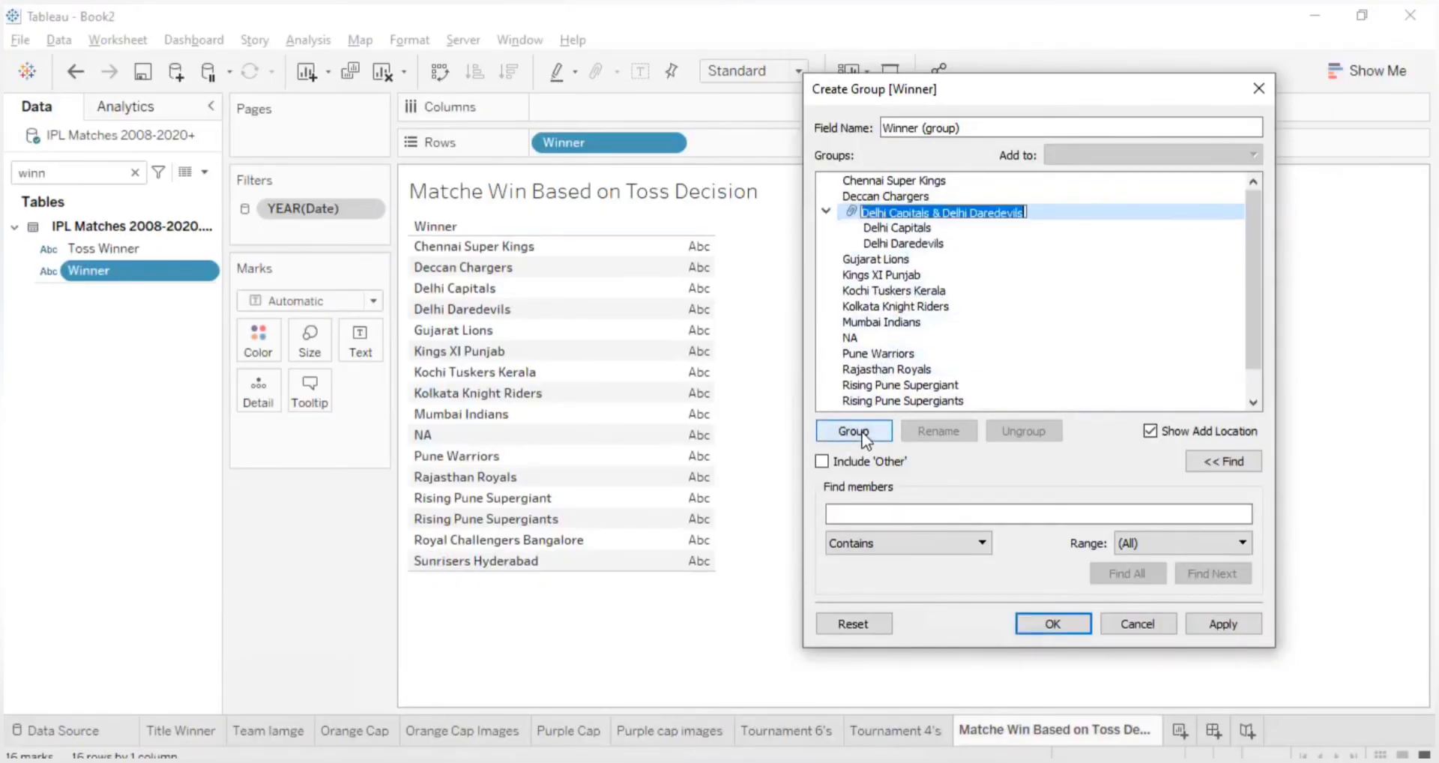
- Rename the combined Delhi group as Delhi Capitals
click(1020, 214)
key(BackSpace)
key(BackSpace)
key(BackSpace)
key(BackSpace)
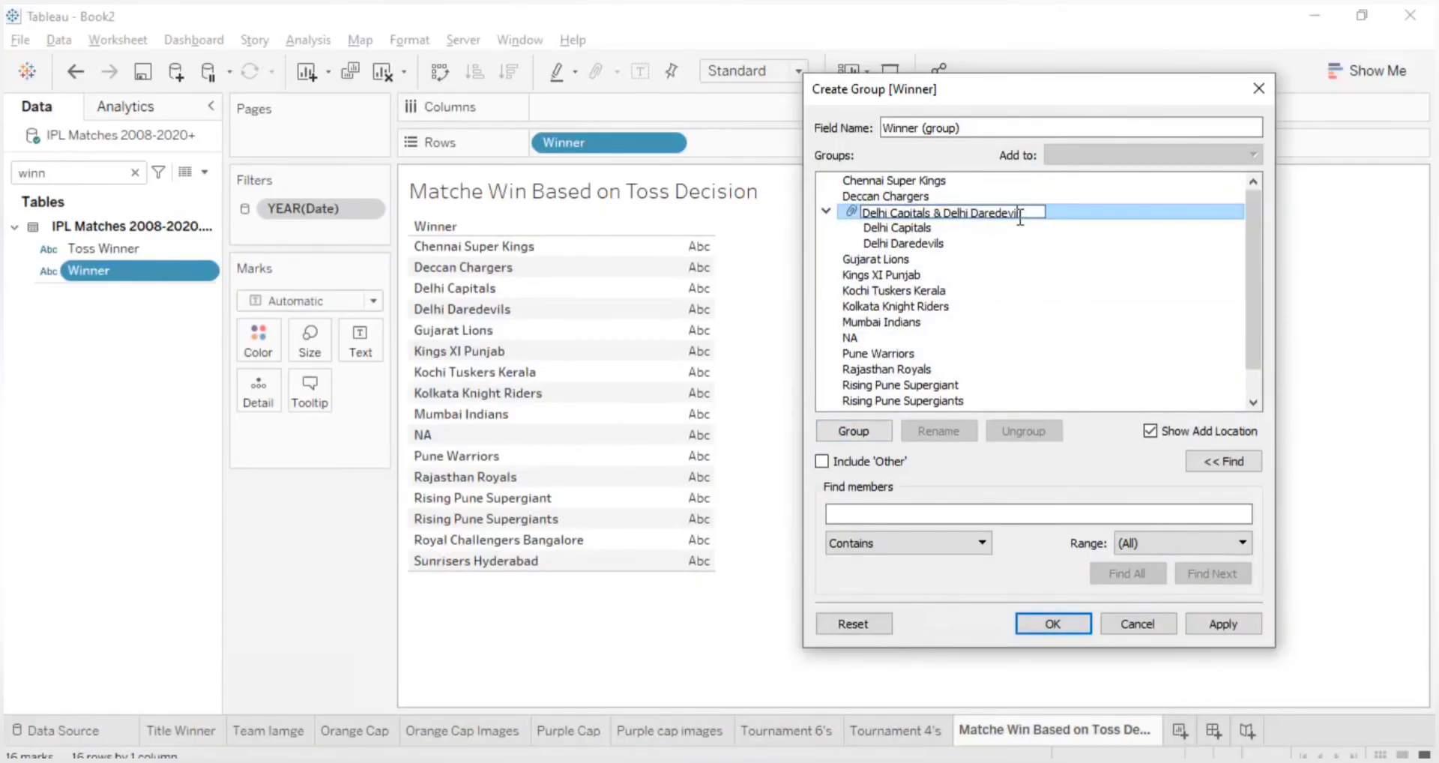
key(BackSpace)
key(BackSpace)
key(BackSpace)
key(BackSpace)
key(BackSpace)
click(1016, 274)
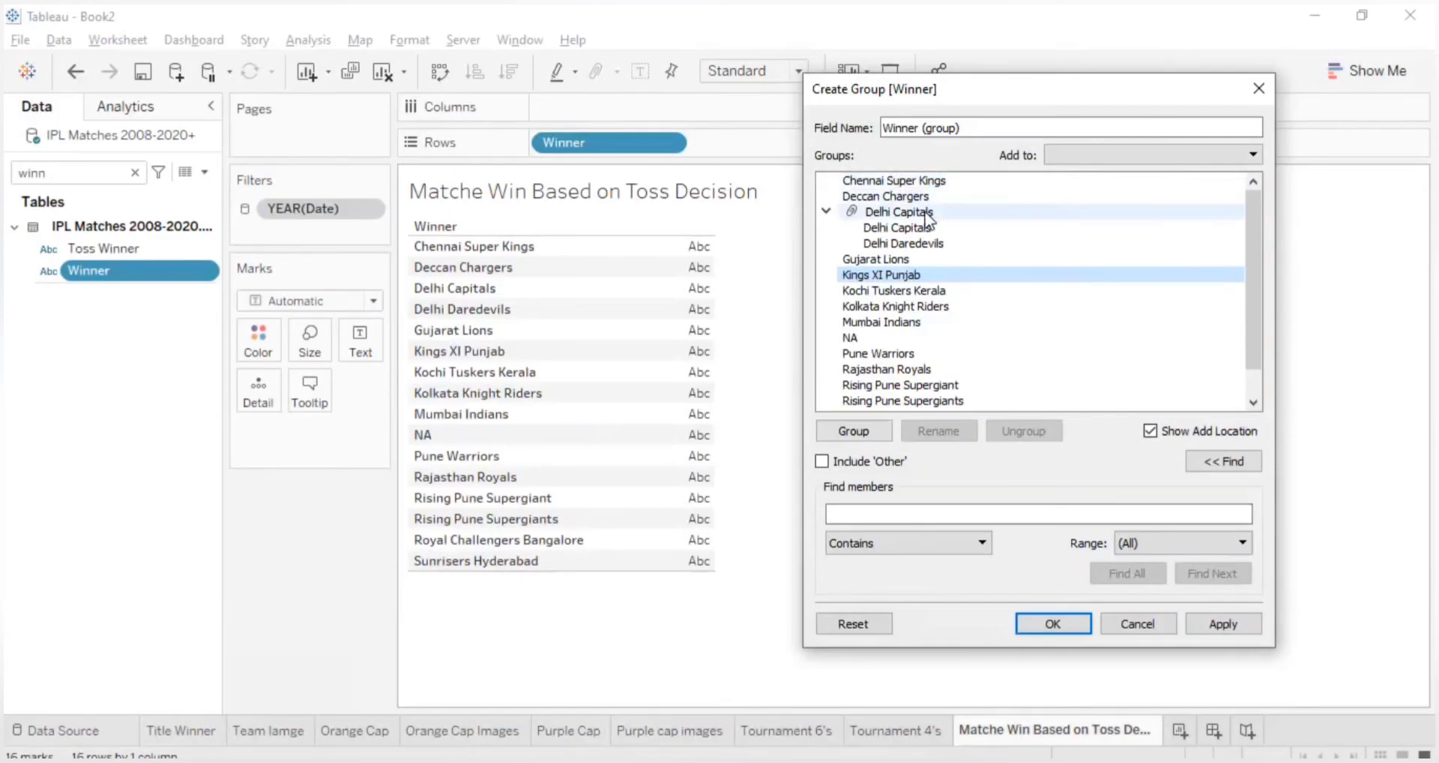
- Combine Rising Pune Supergiant and Rising Pune Supergiants into a group named Rising Pune Supergiants, and apply the Winner grouping
click(924, 382)
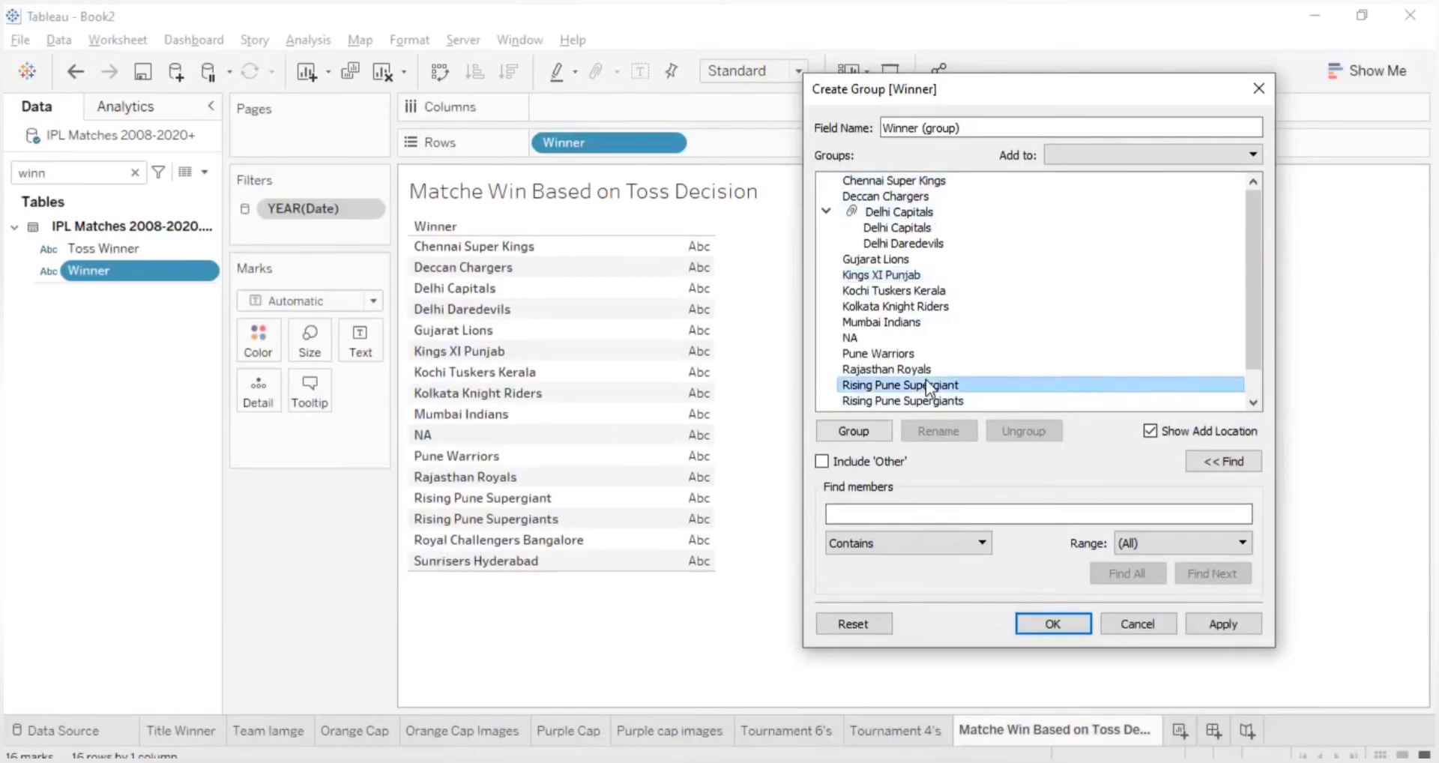
ctrl+click(918, 402)
click(853, 431)
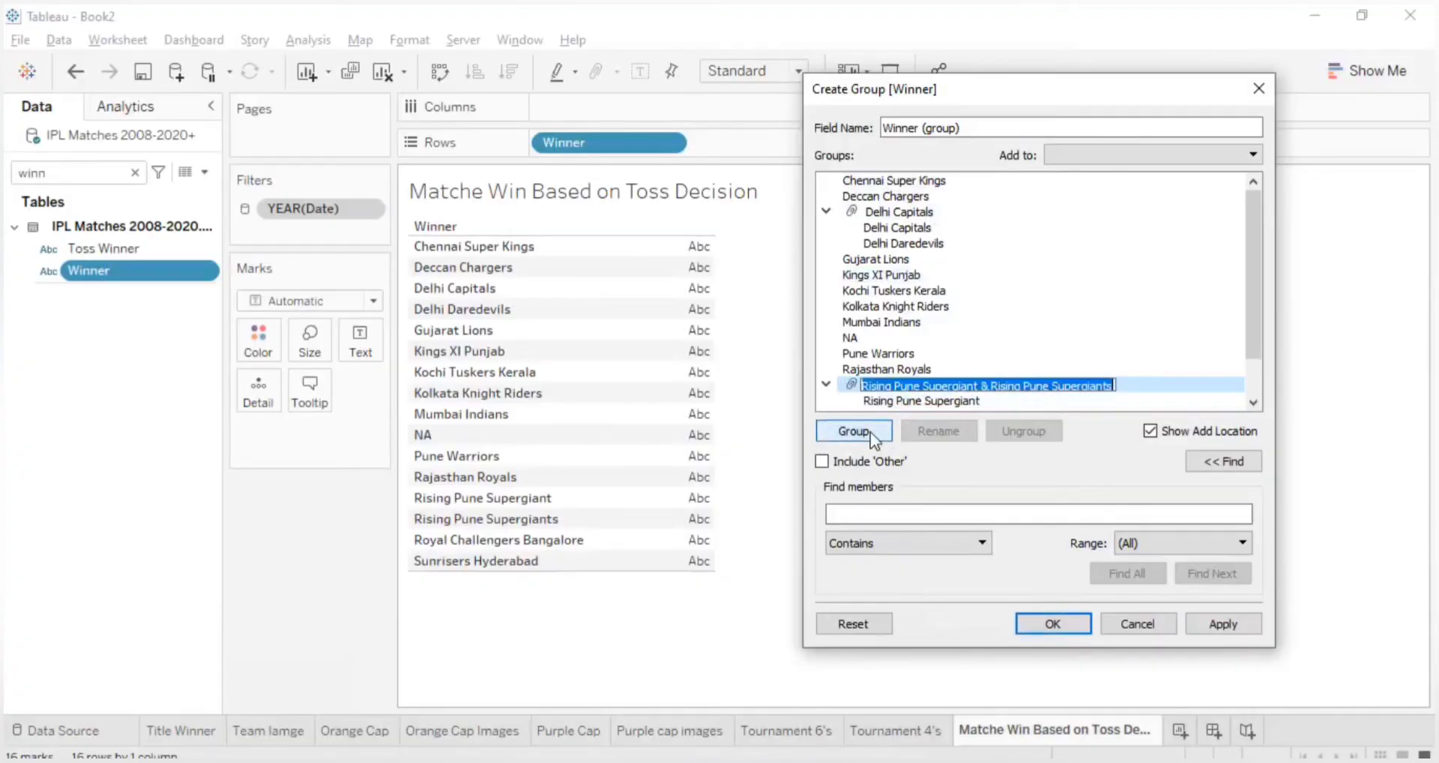
drag(1115, 385, 984, 387)
key(BackSpace)
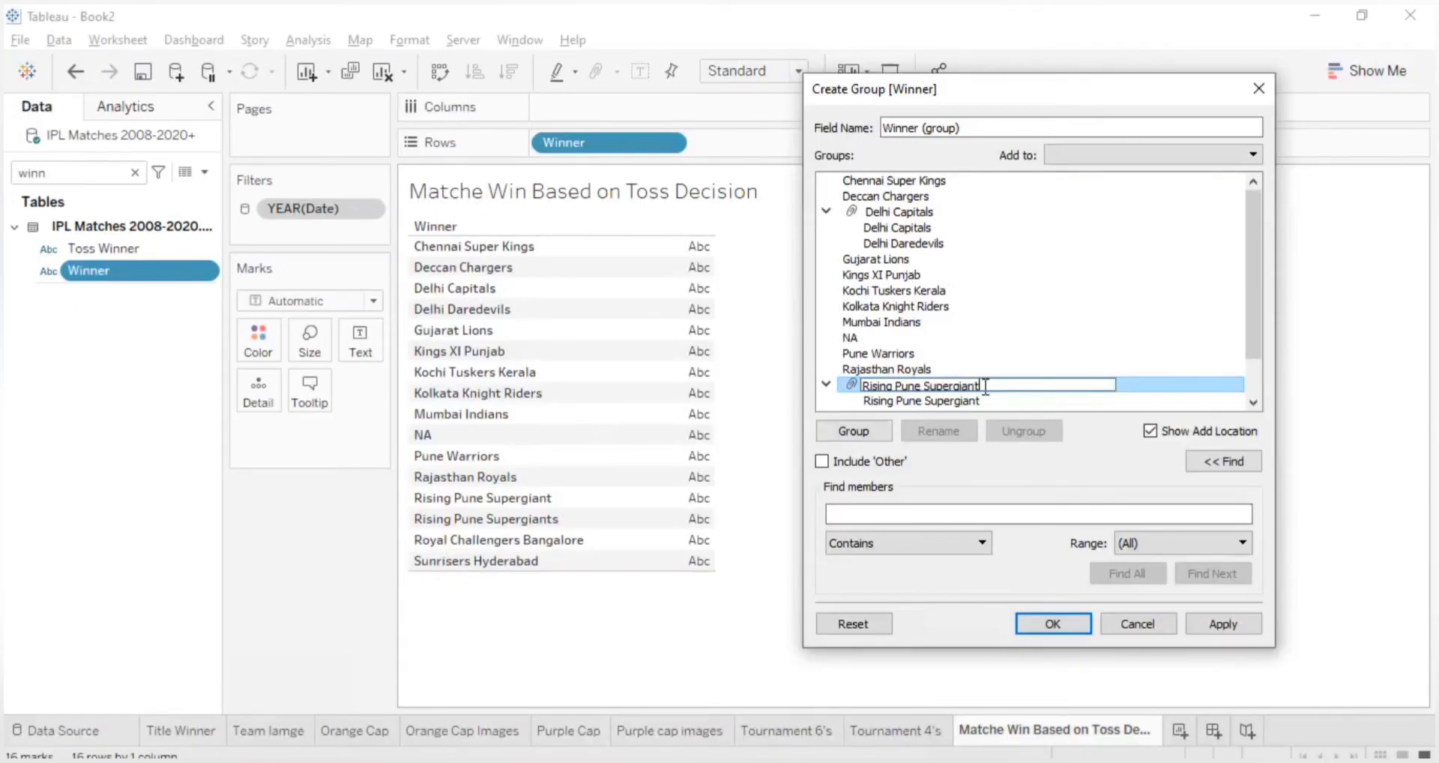
click(1012, 321)
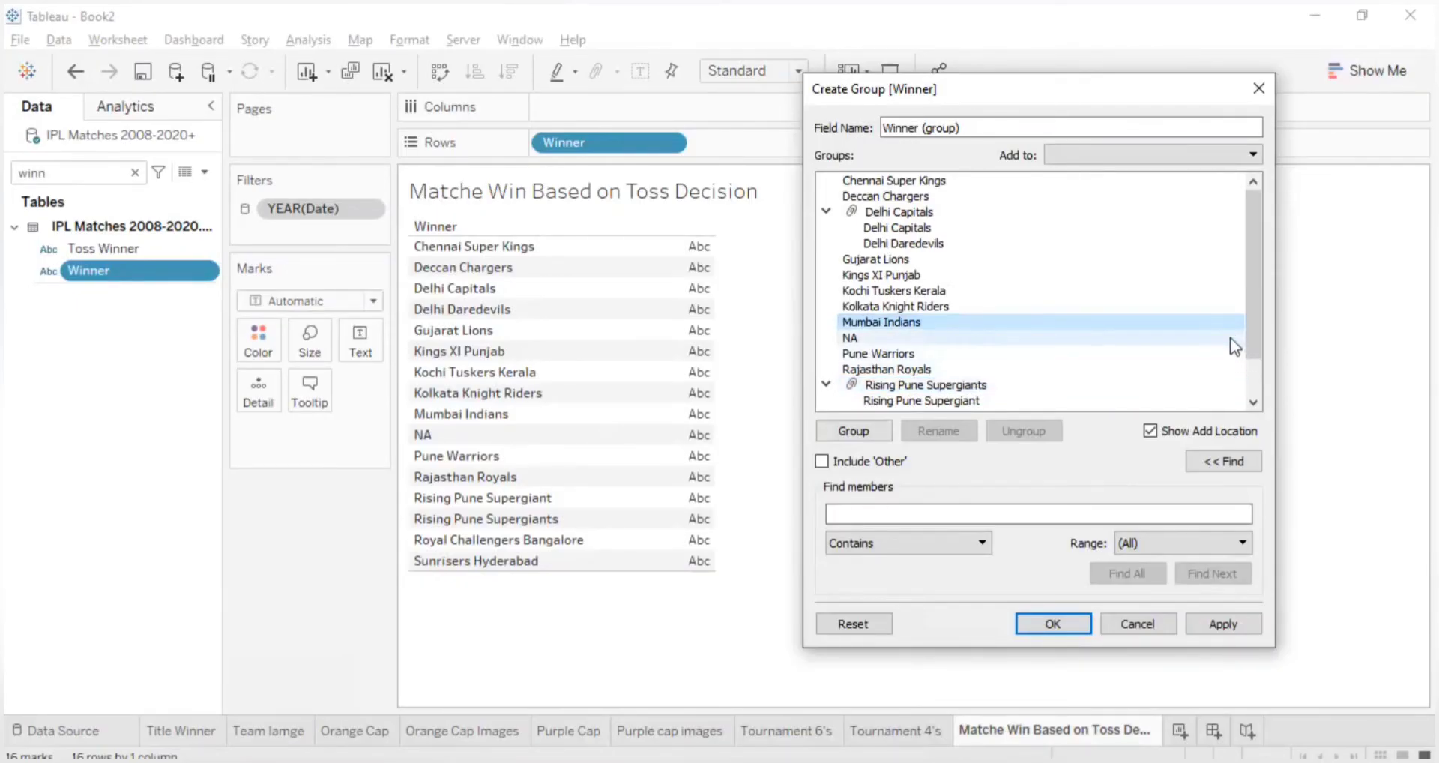
scroll(1250, 369, down, 1)
drag(1248, 366, 1256, 325)
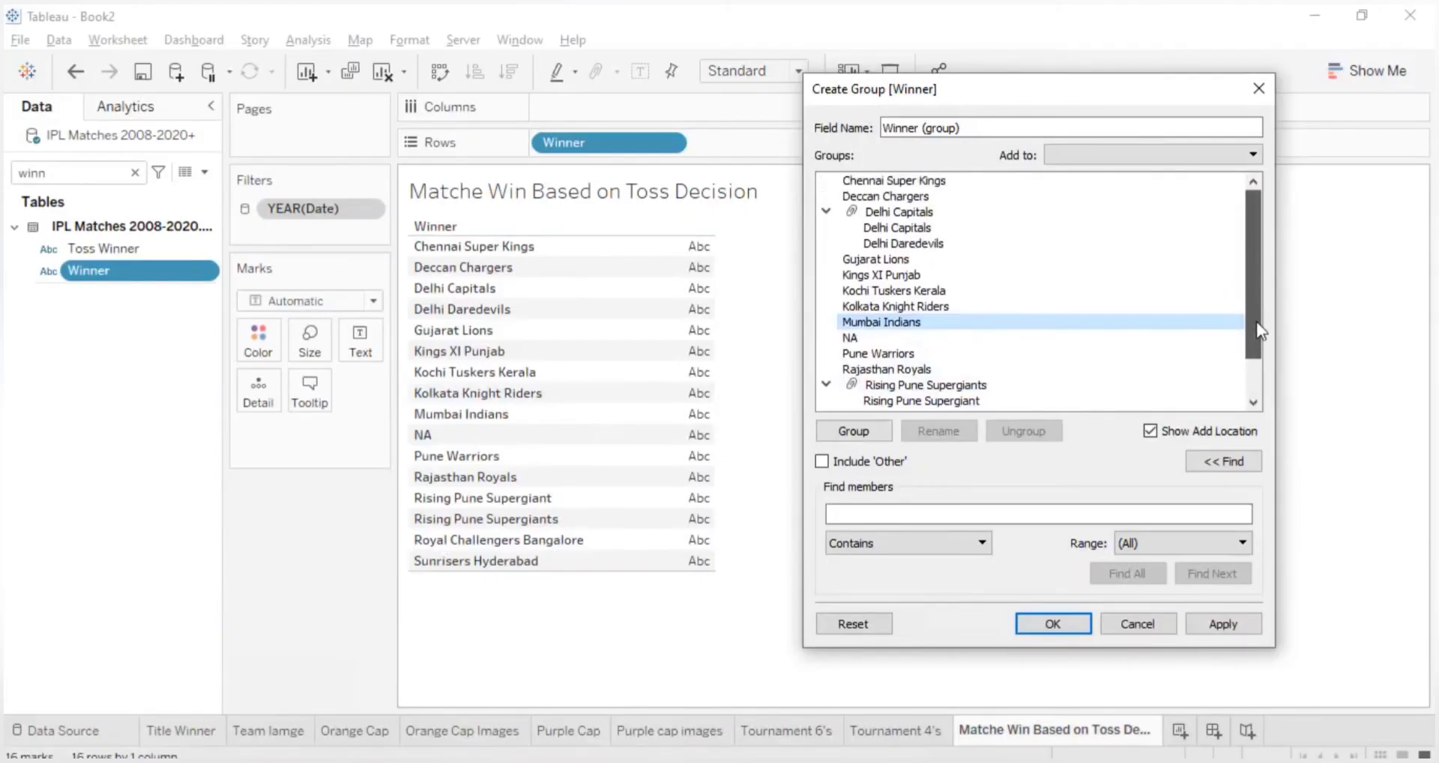
click(1215, 625)
click(1077, 628)
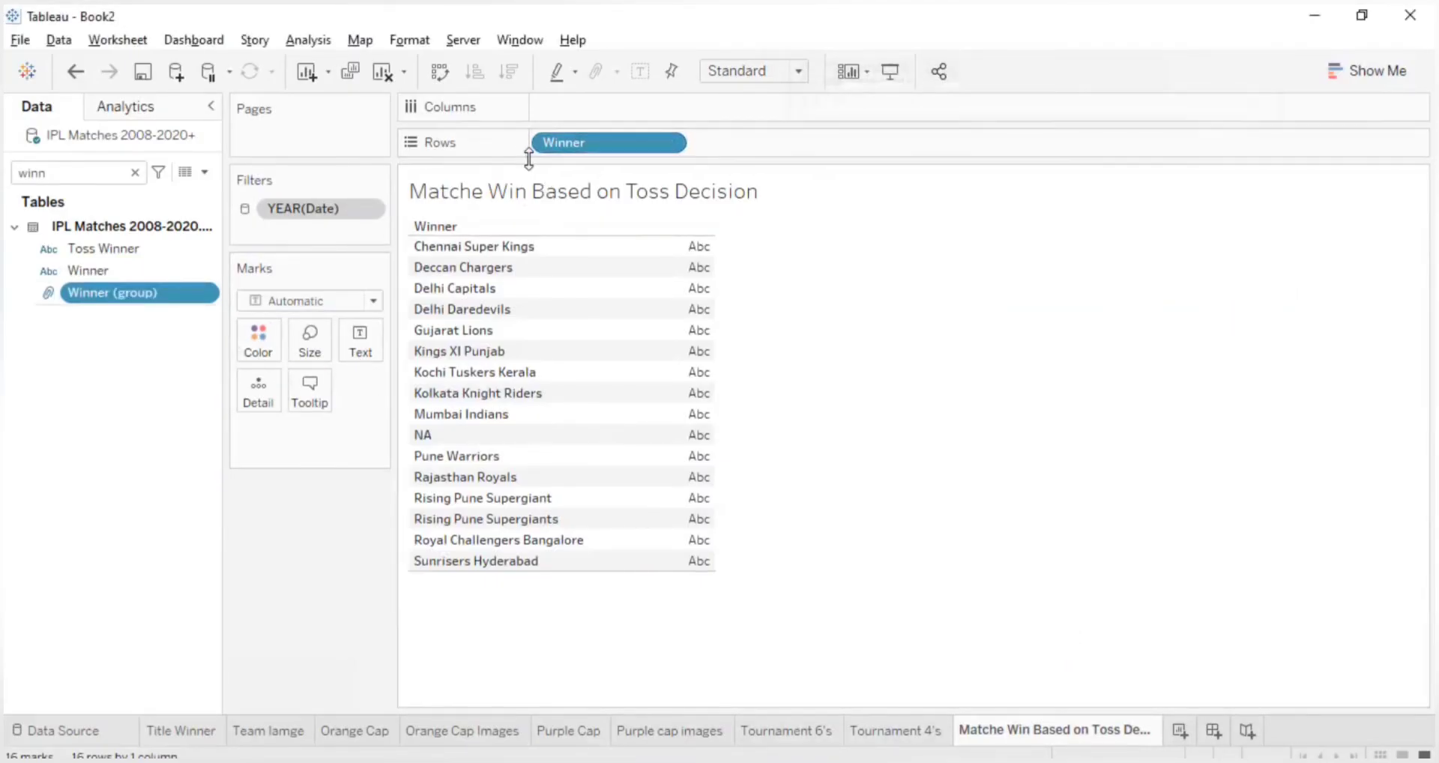
- Replace Winner with Winner (group) on the rows, comparing the two fields side by side first
drag(135, 293, 917, 321)
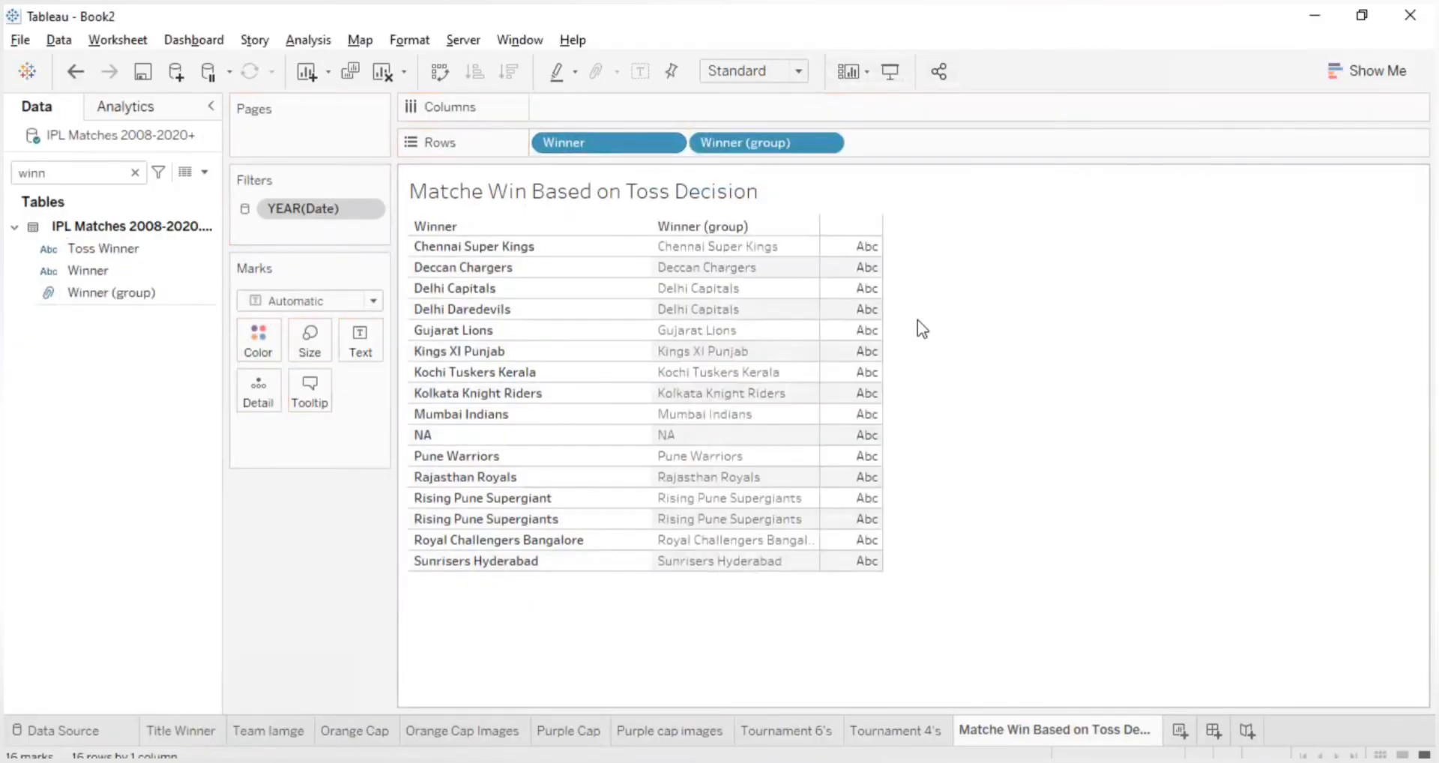
drag(615, 143, 945, 146)
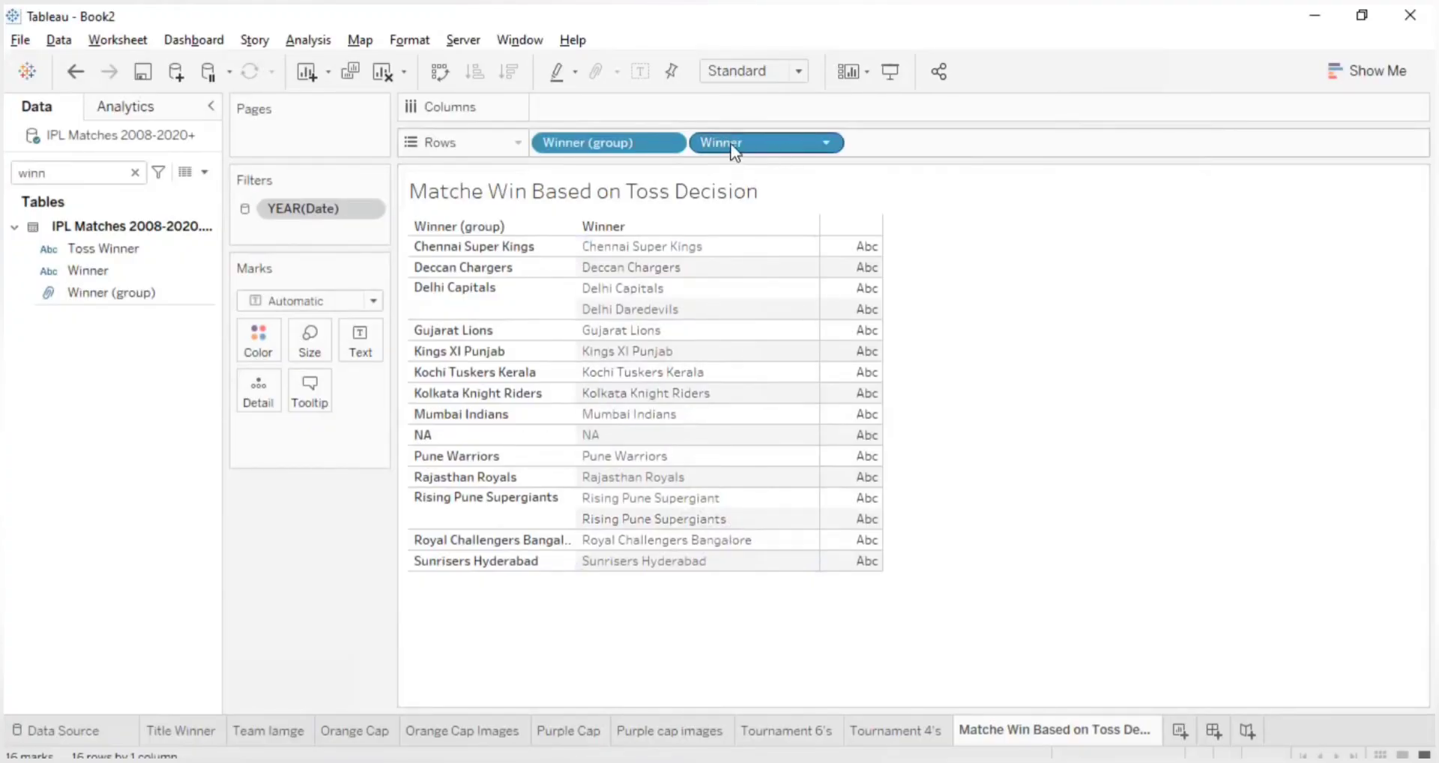
drag(752, 153, 1129, 345)
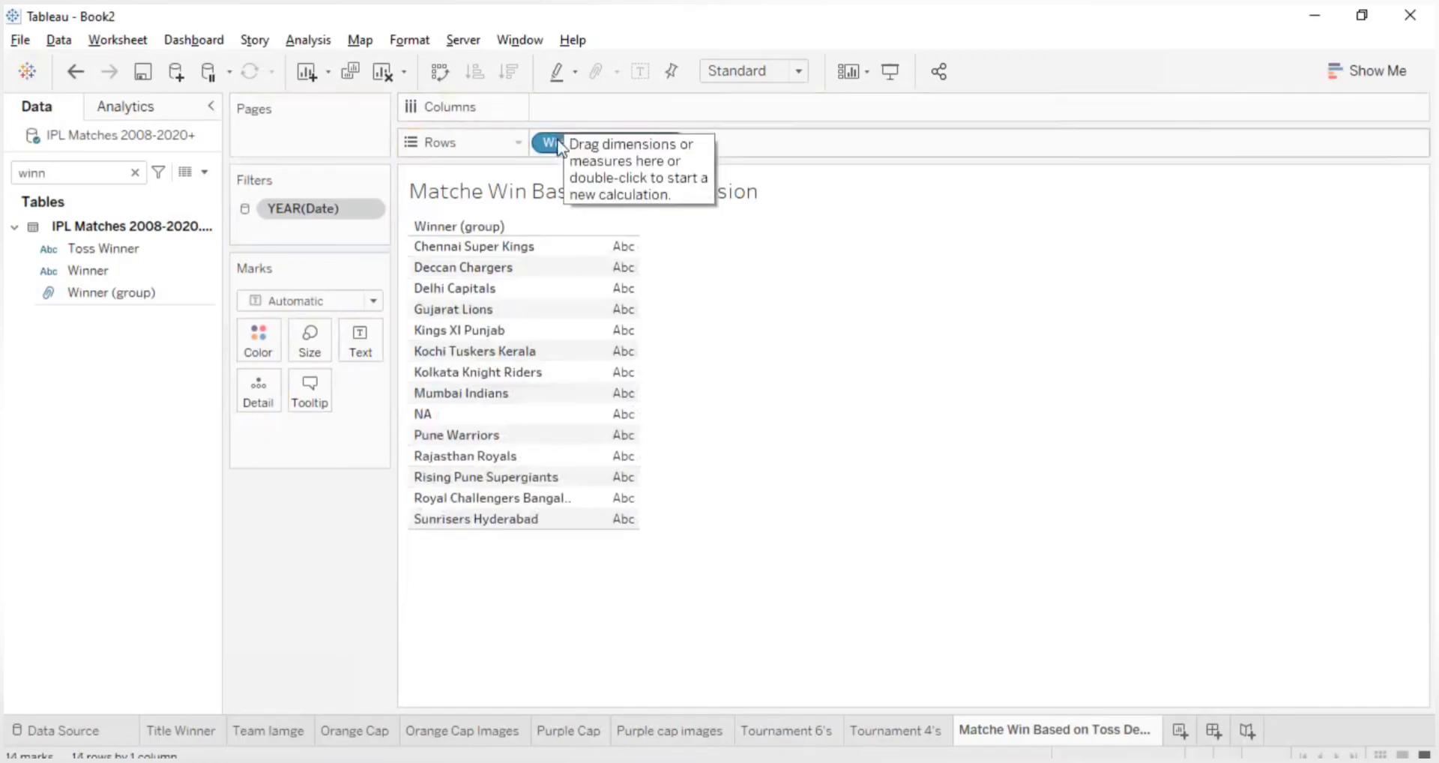
- Add Winner to the columns as a count and sort the team bars in descending order
drag(84, 271, 587, 116)
right_click(585, 110)
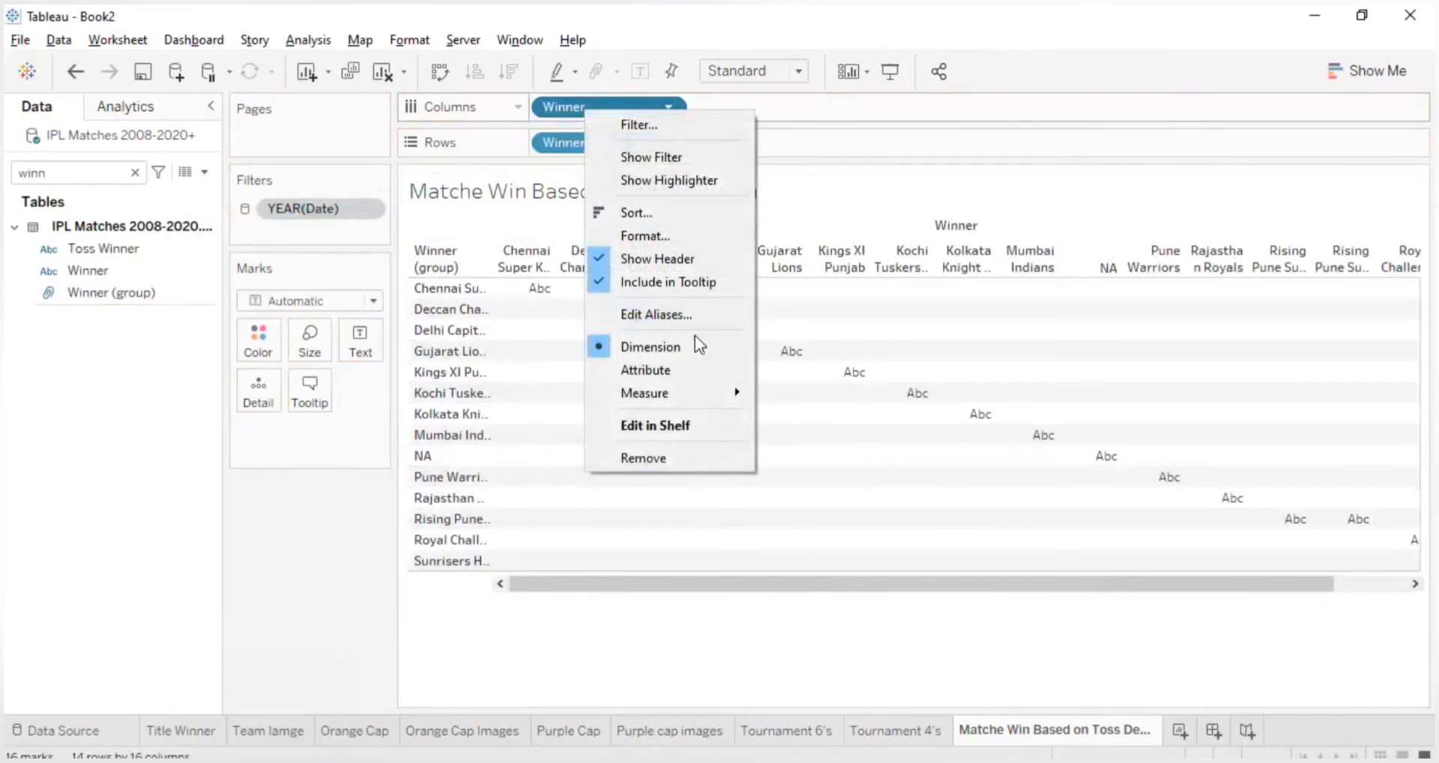
mouse_move(690, 392)
click(800, 440)
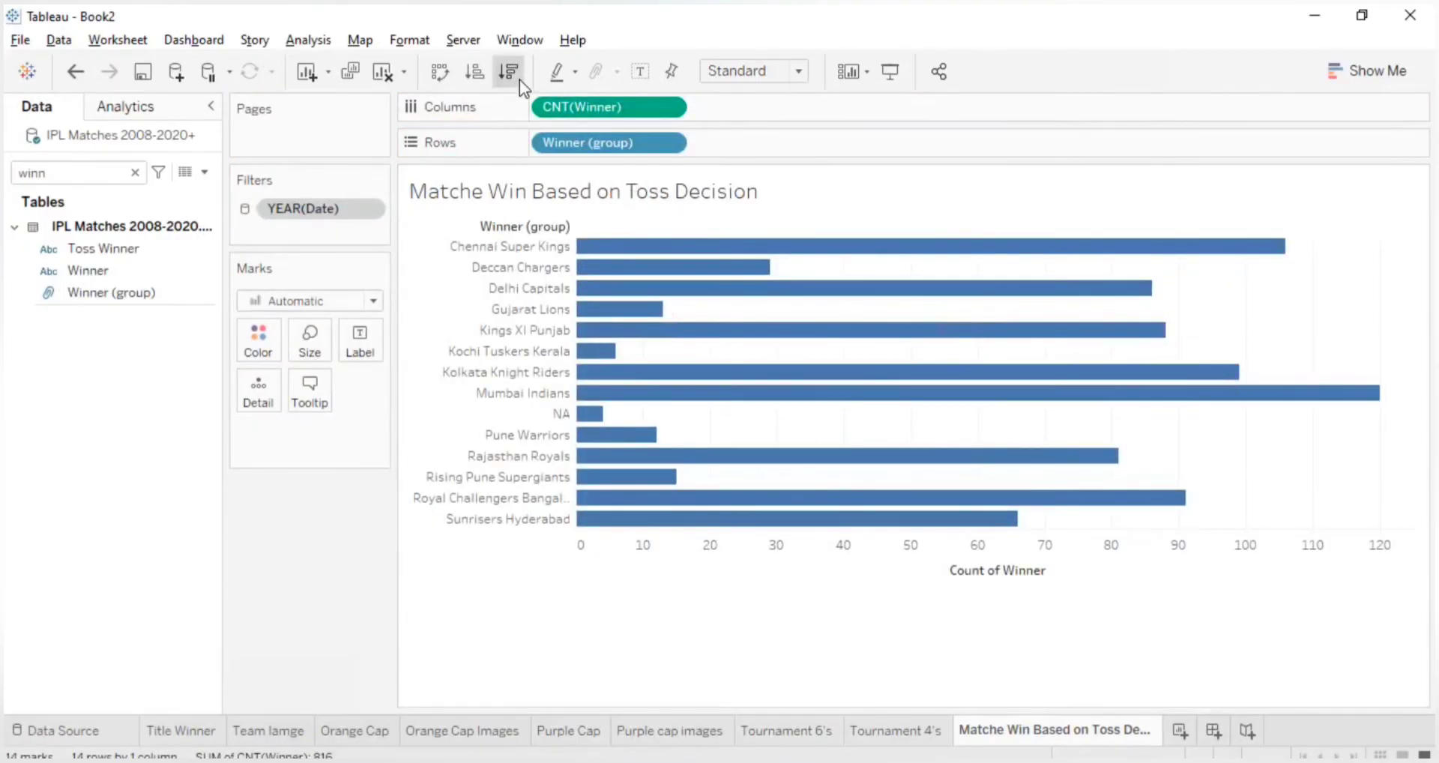
click(510, 71)
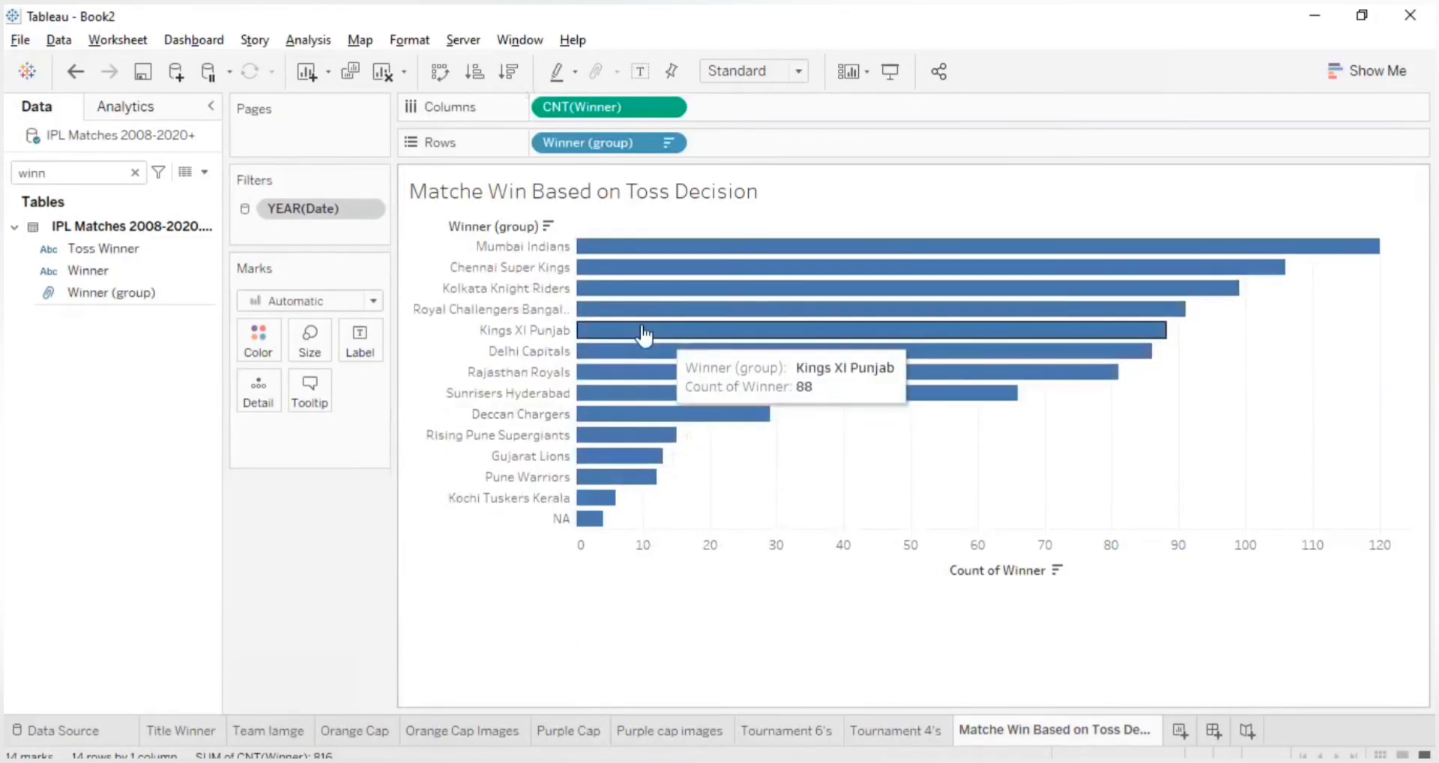
- Color the bars by Toss Decision and show their mark labels
click(135, 172)
text(to)
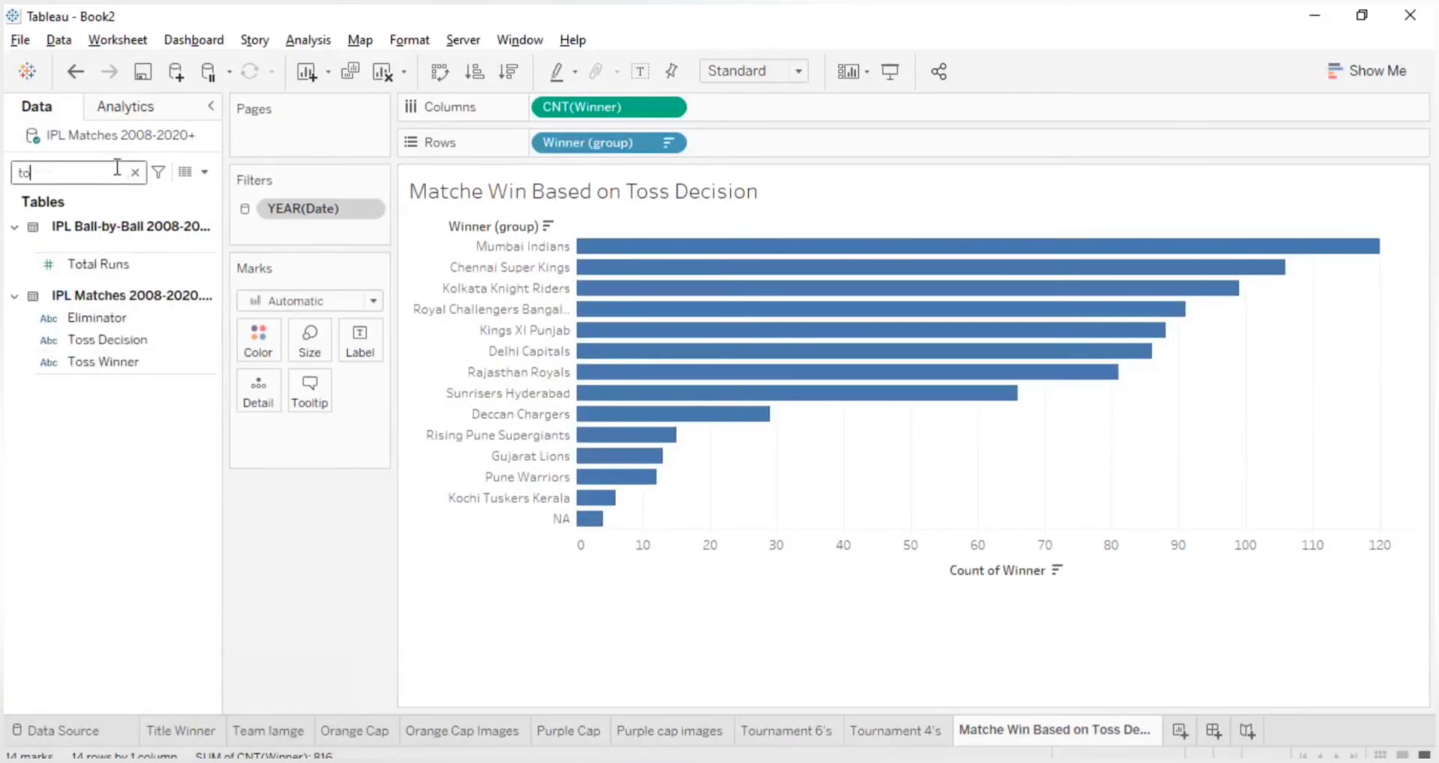
drag(206, 335, 272, 357)
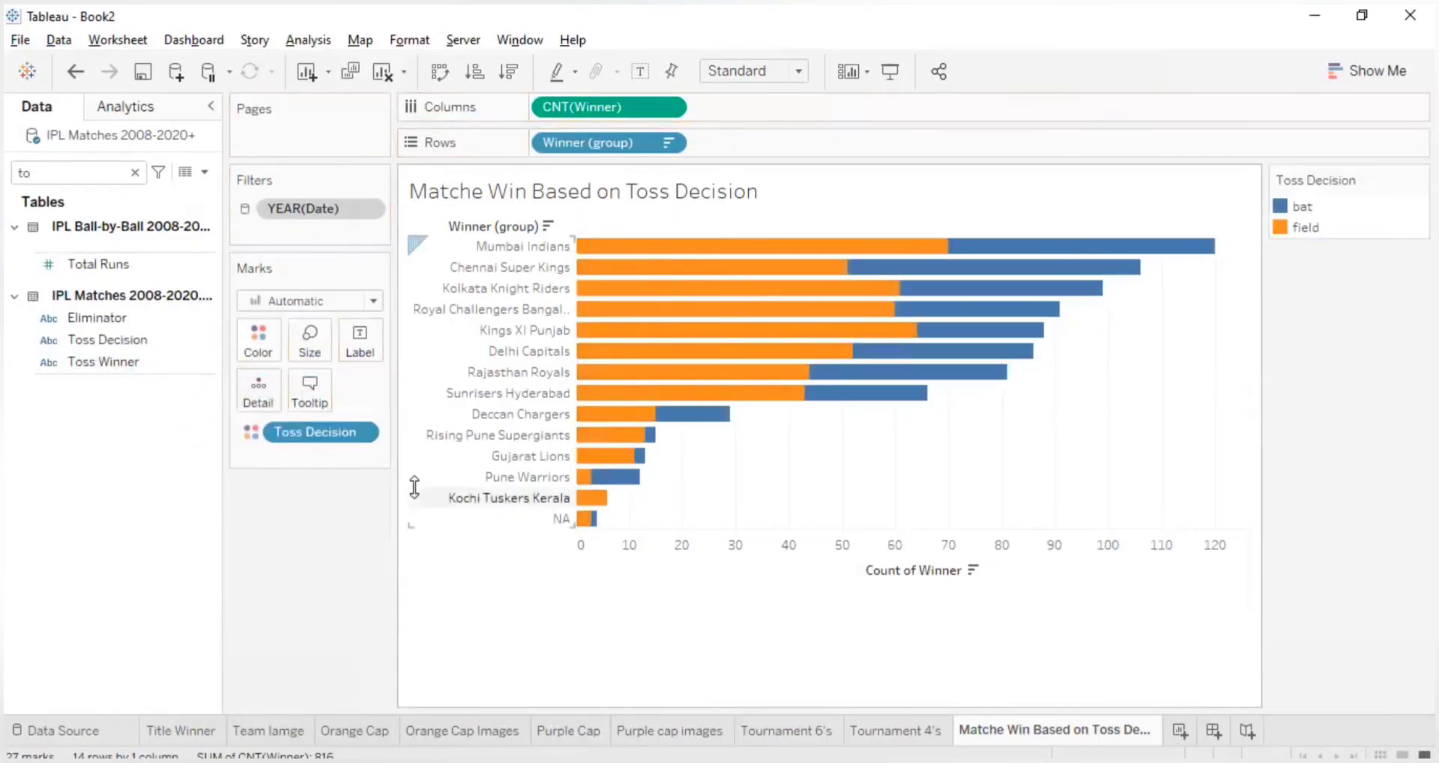
click(631, 80)
mouse_move(1084, 248)
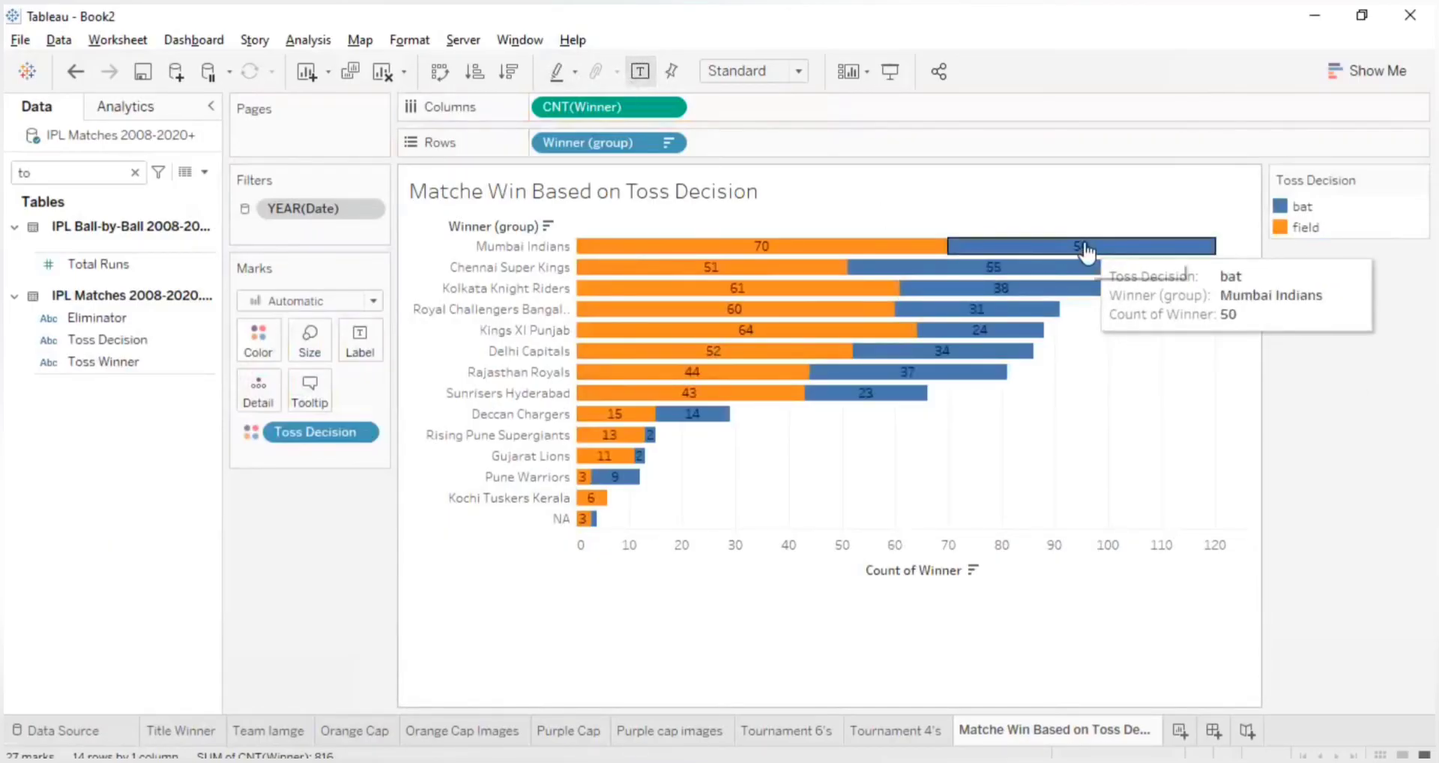
- Set the mark label font to Tableau Semibold at size 8
click(360, 341)
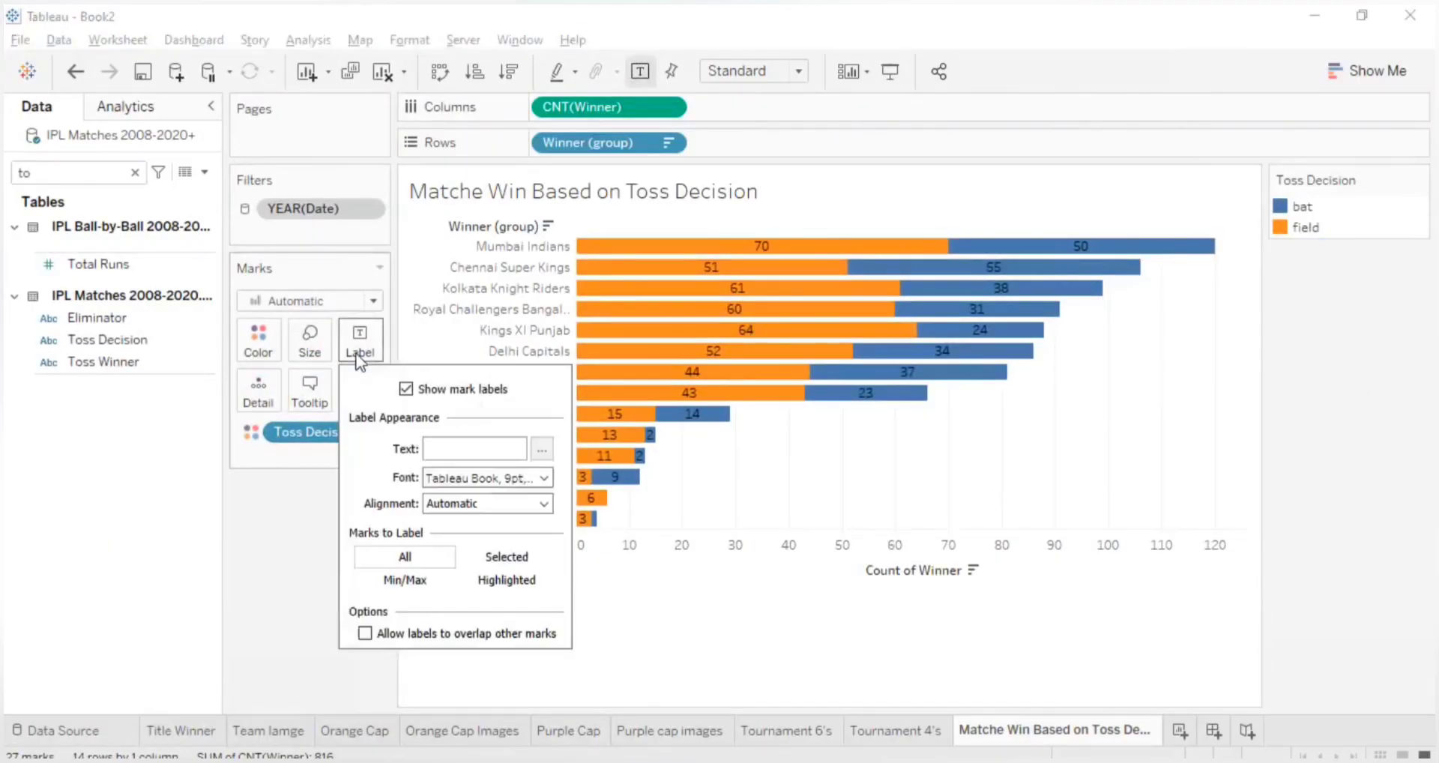
click(480, 477)
click(463, 220)
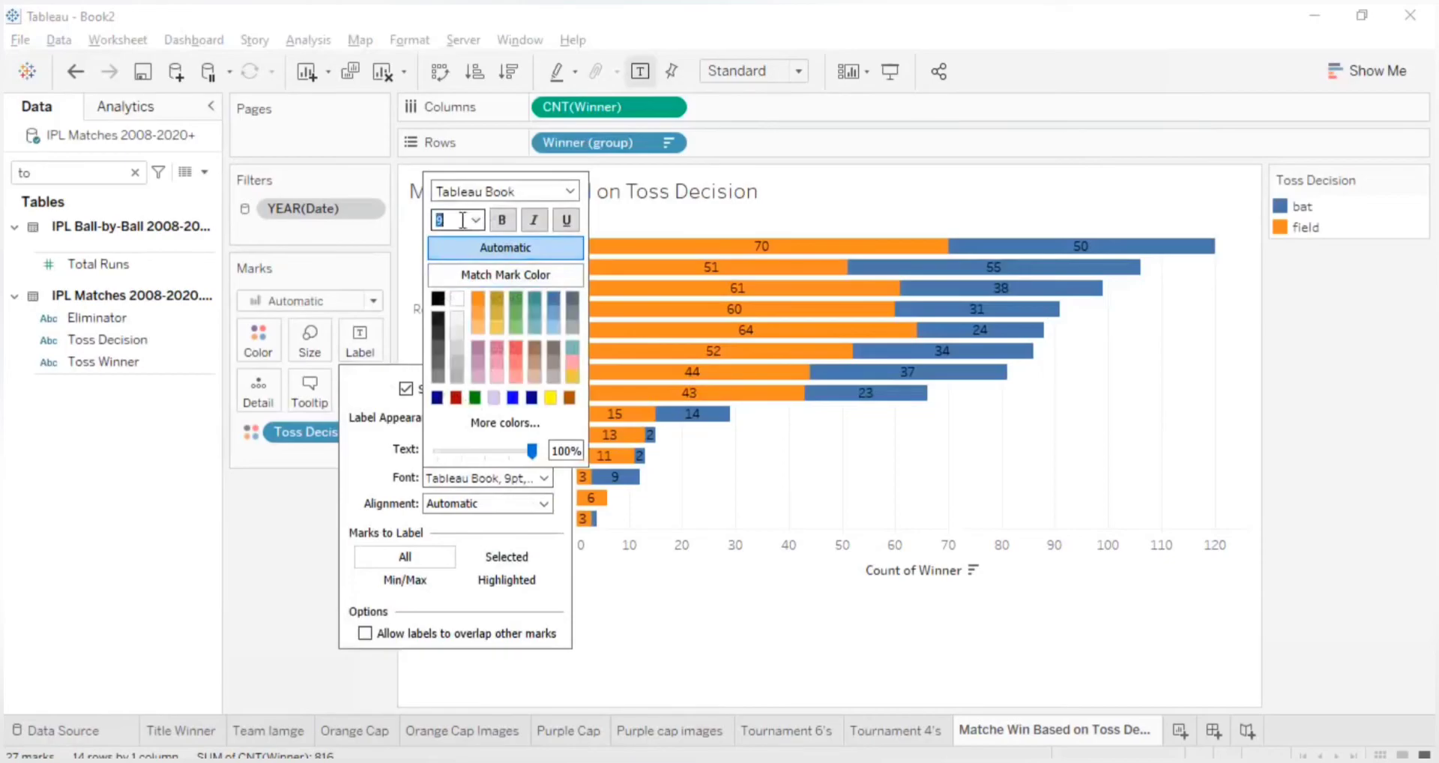
click(476, 220)
click(454, 238)
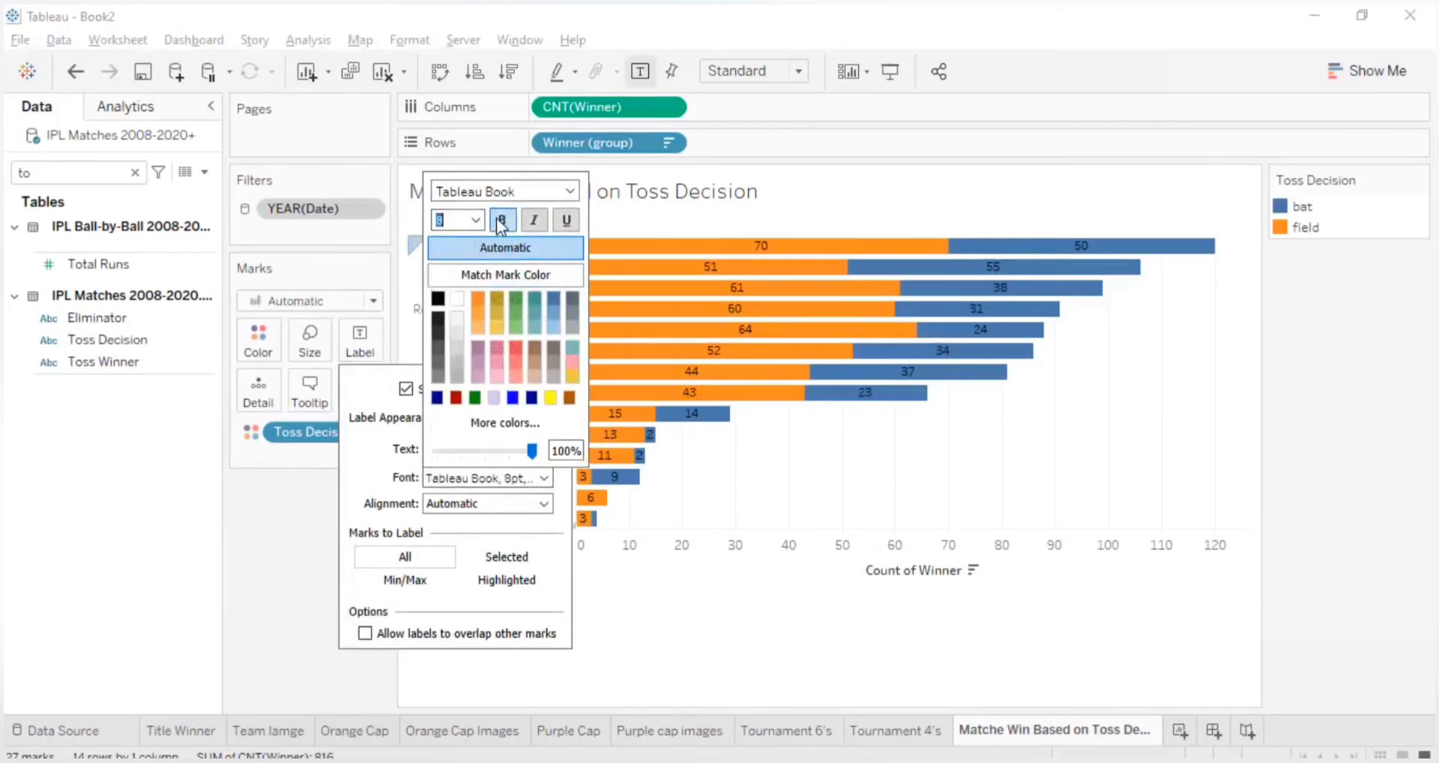
click(570, 193)
click(551, 198)
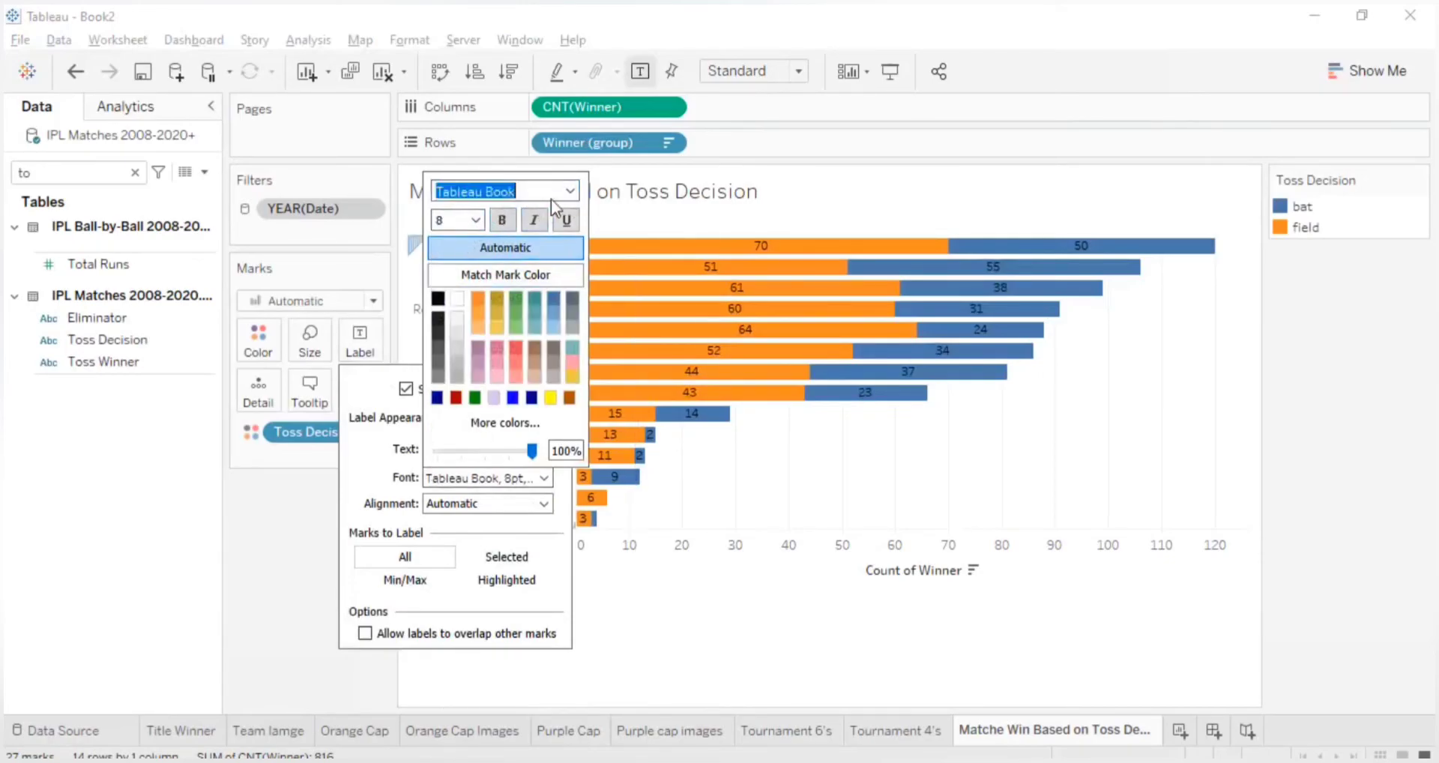
click(551, 199)
click(510, 315)
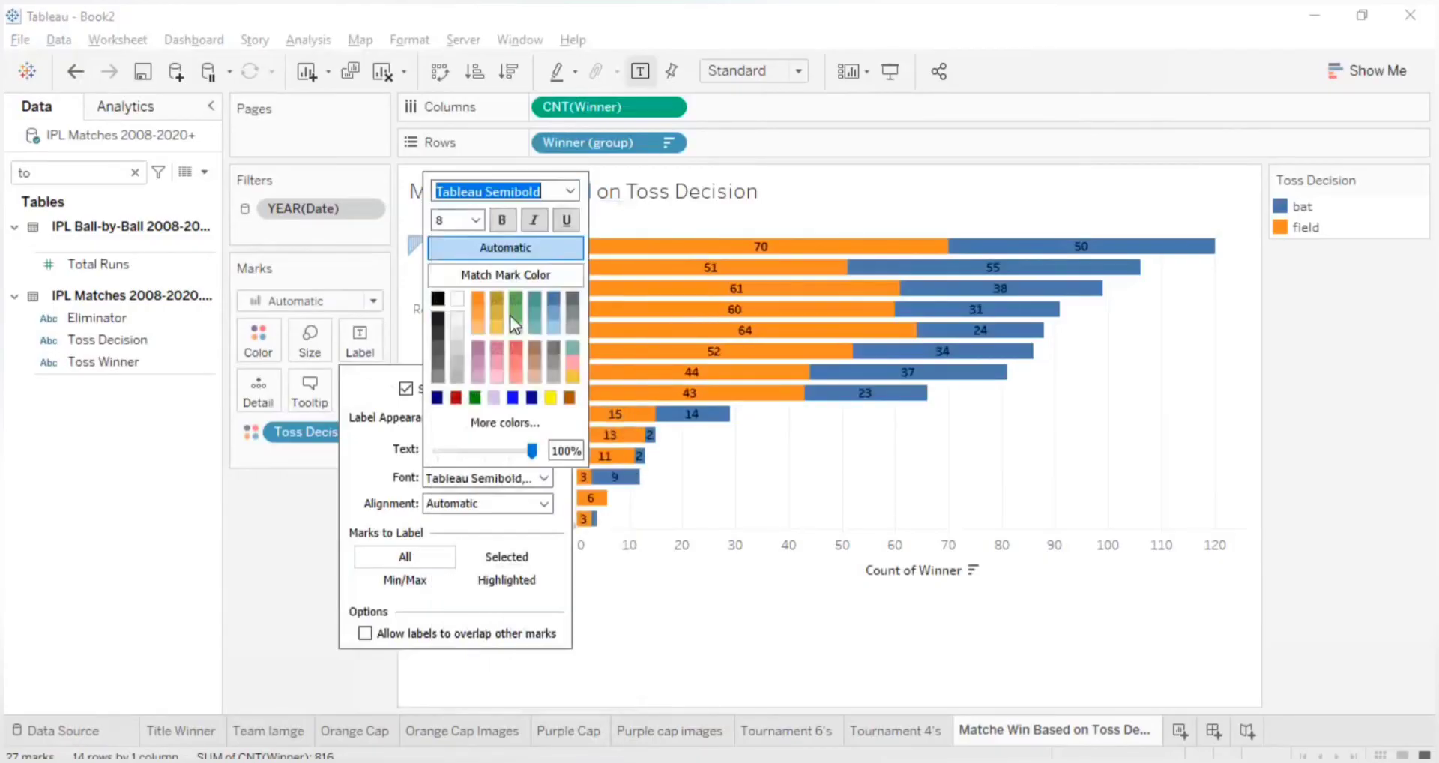
click(735, 676)
- Hide the Count of Winner axis header and rename the worksheet as "Matches Win Based on Toss Decision"
right_click(878, 571)
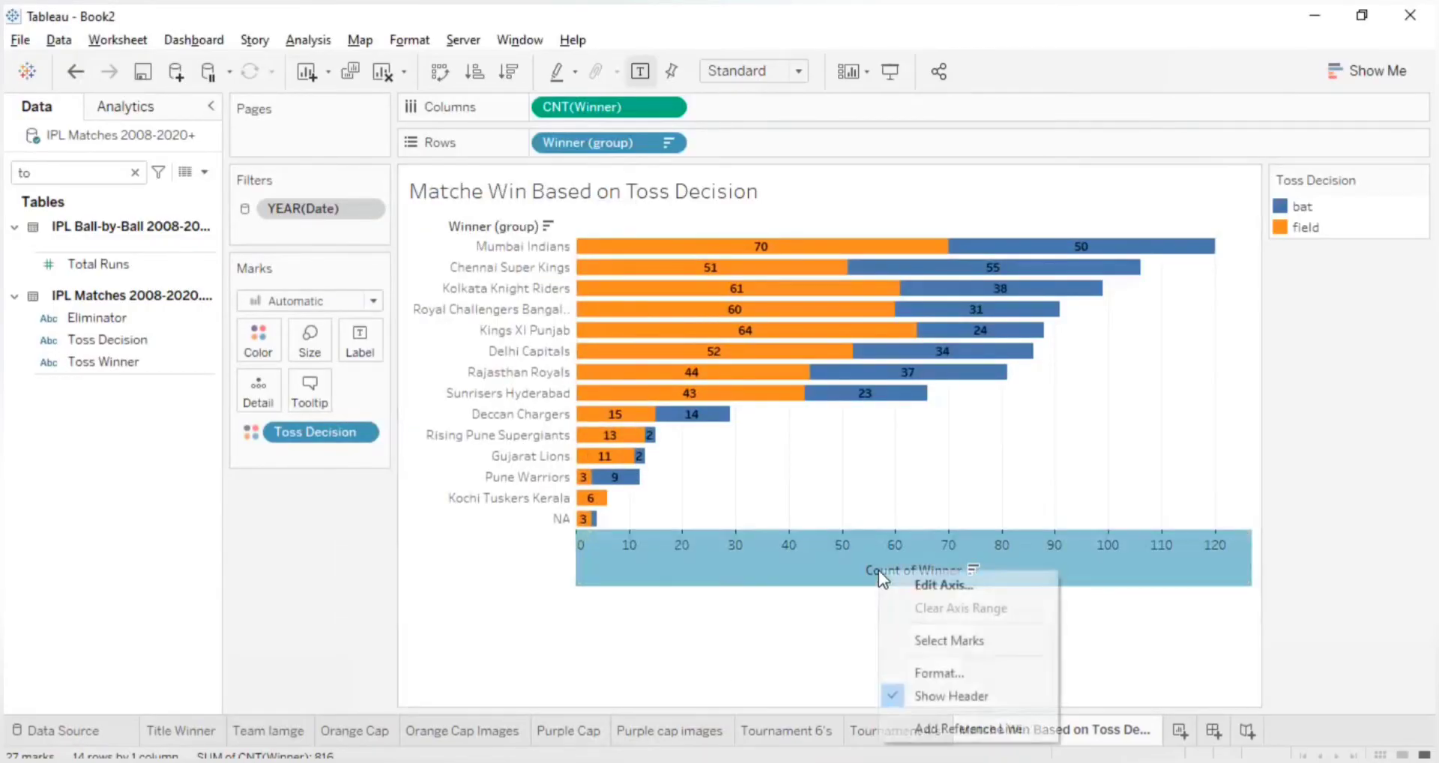
click(924, 697)
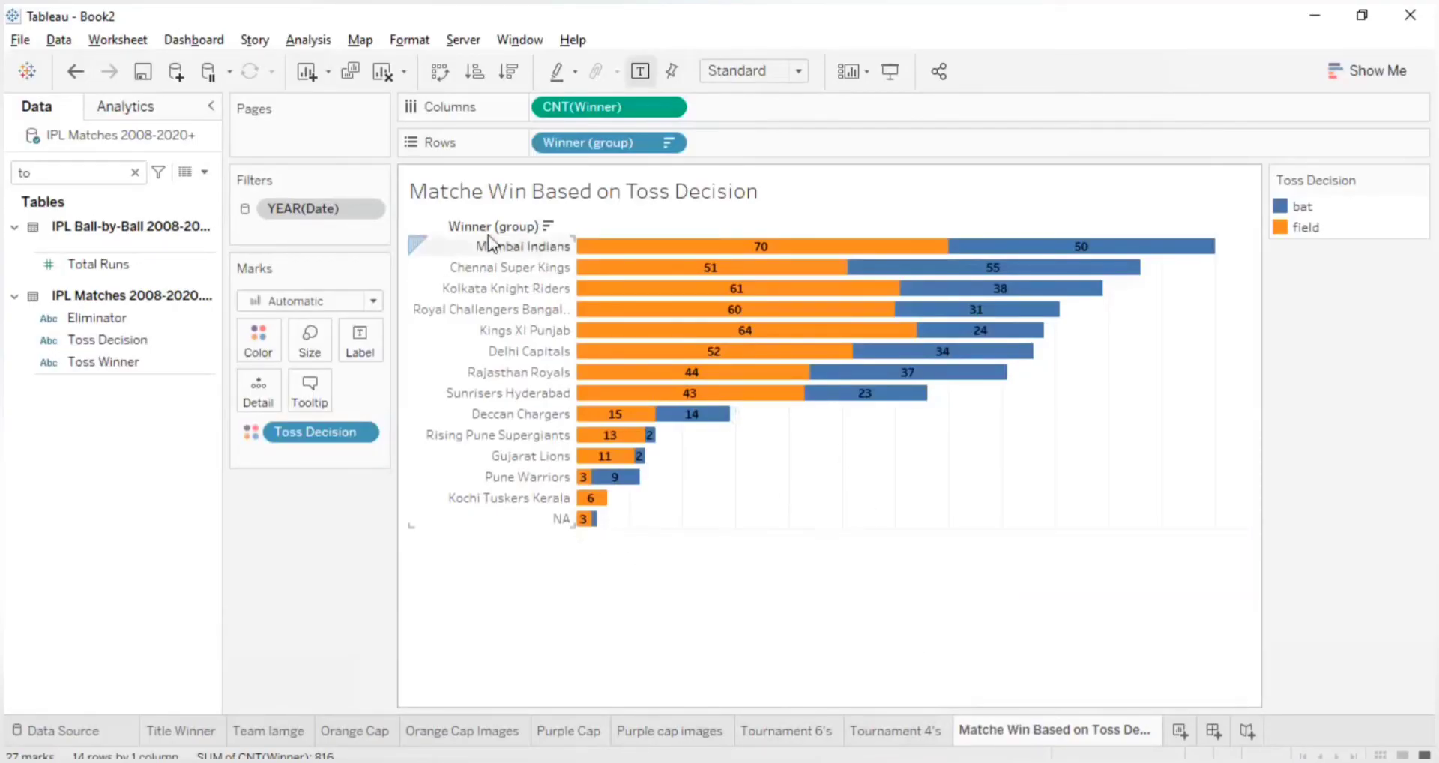
double_click(477, 199)
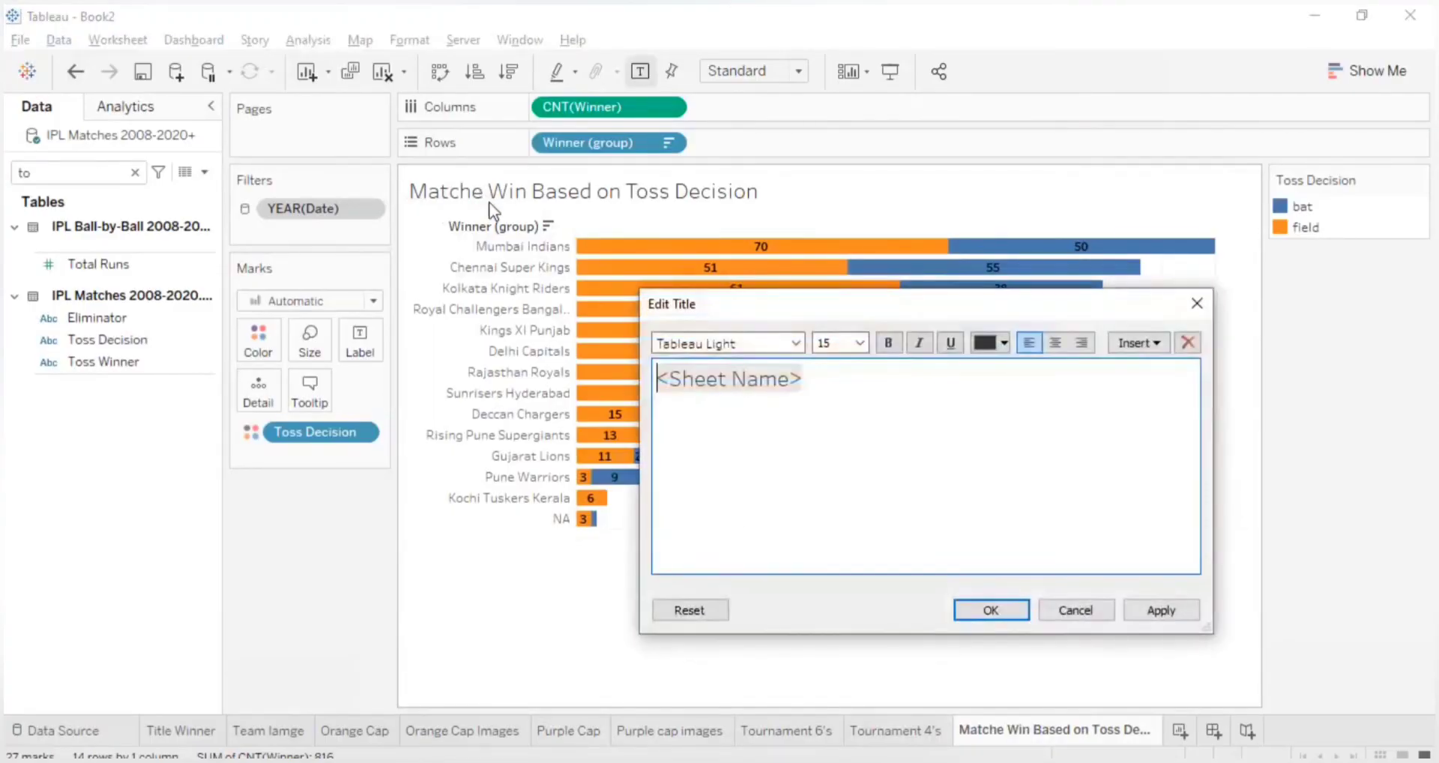
click(1188, 304)
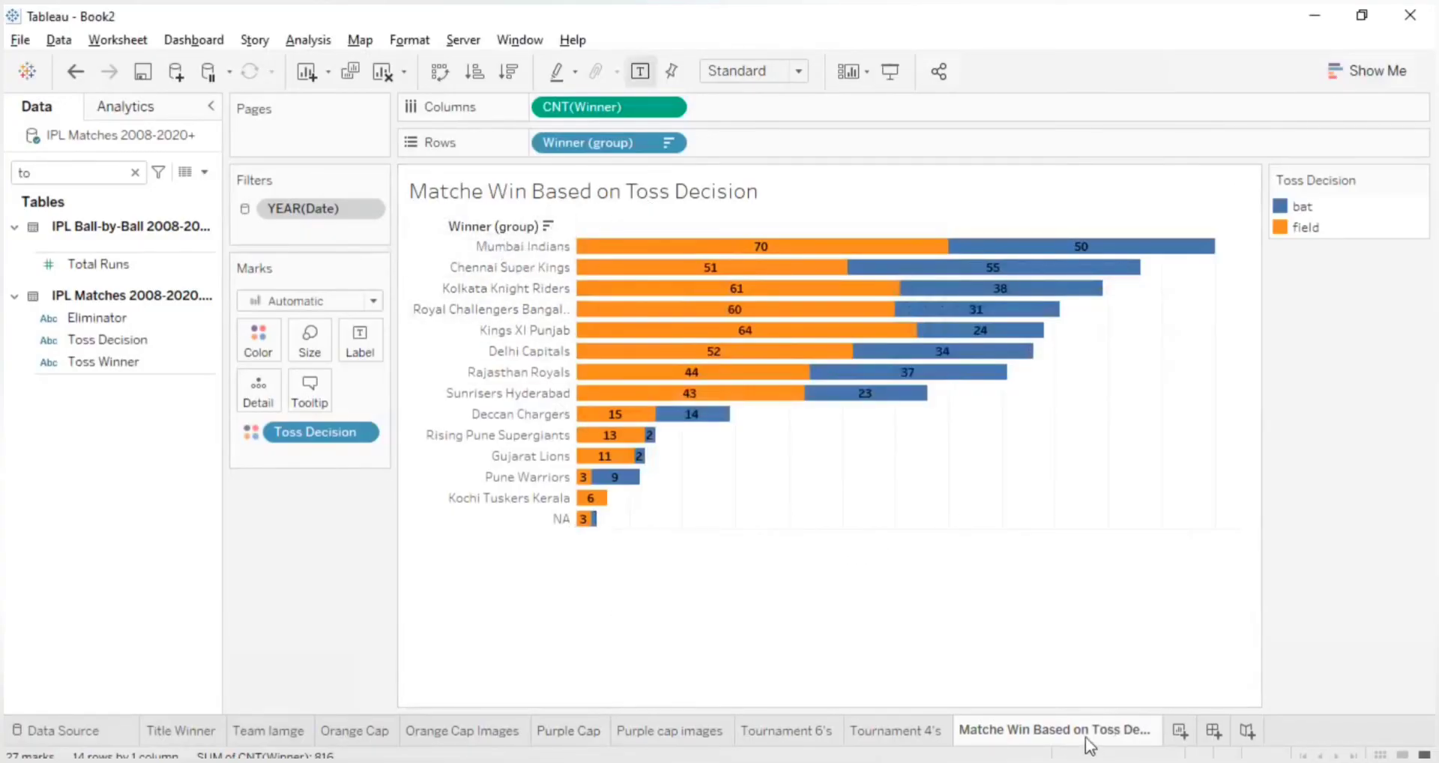
double_click(1000, 731)
click(979, 730)
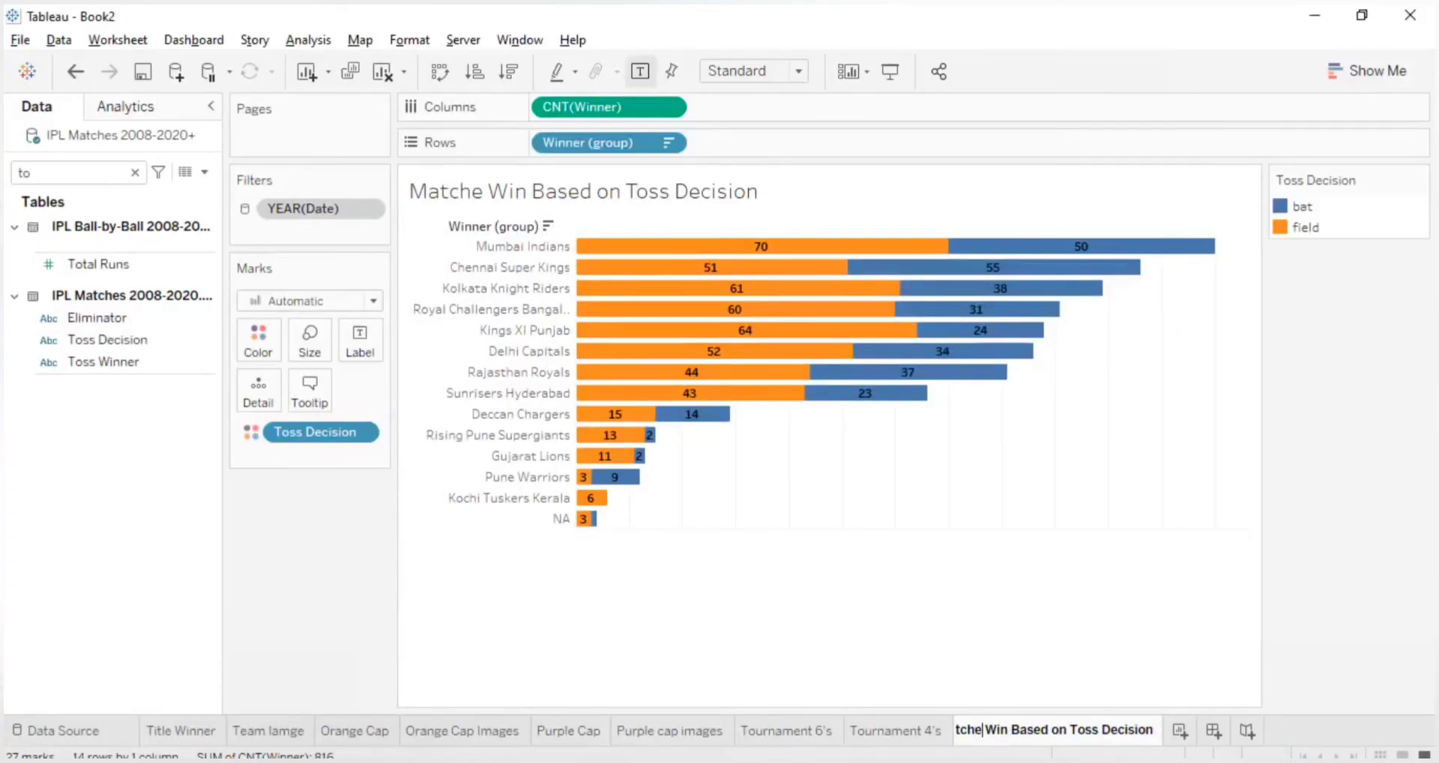
text(s)
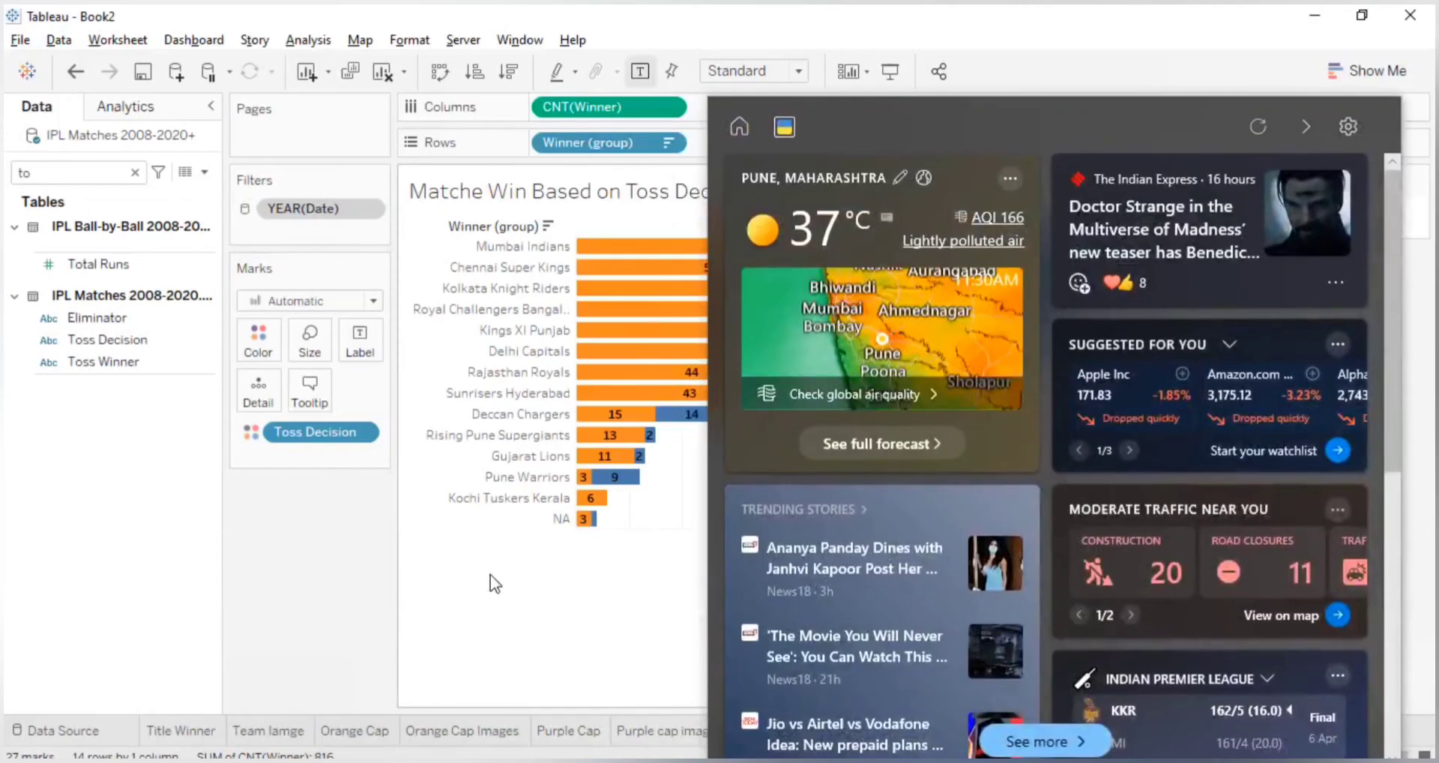
click(490, 574)
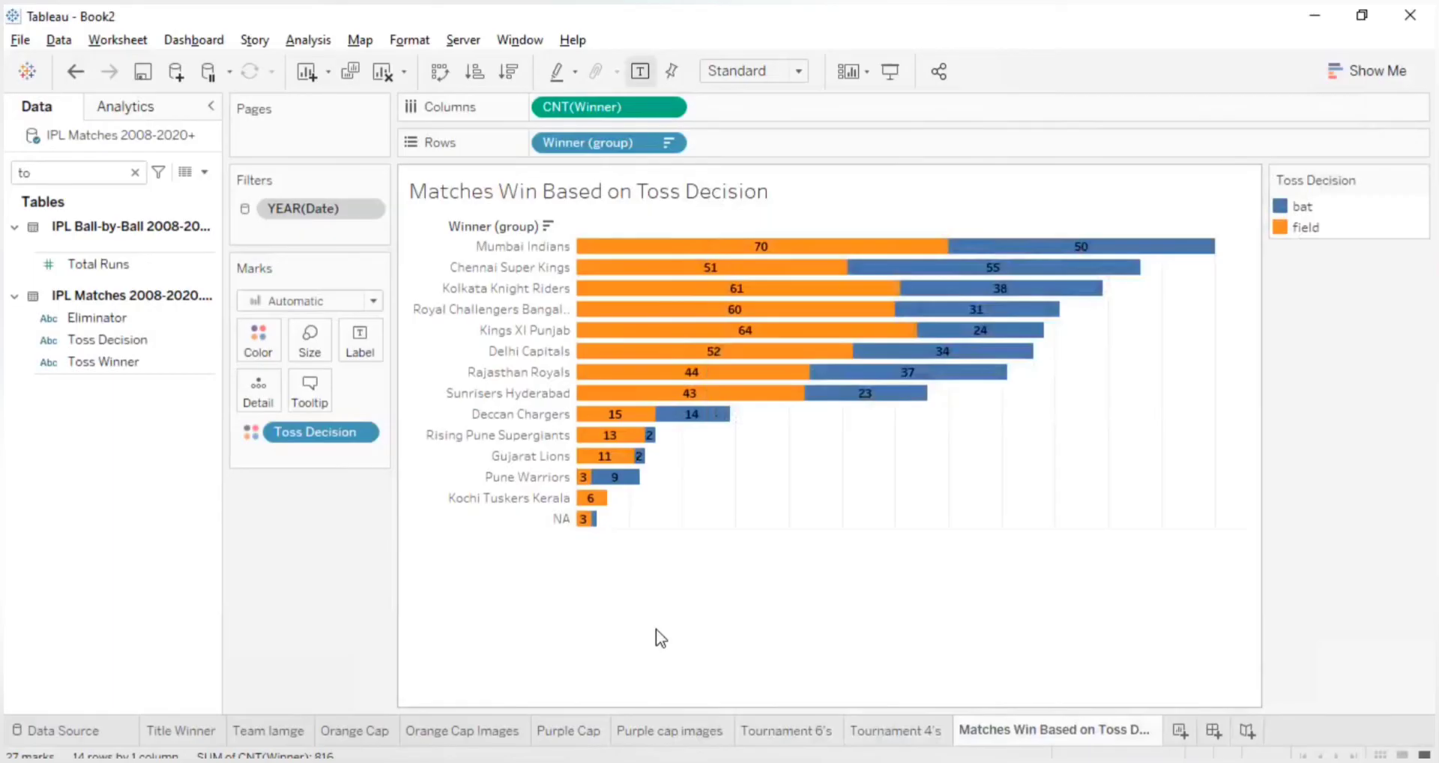
- Fit the bar chart to Entire View and compare it with the toss decision chart in the finished DashboardIPL workbook
click(747, 72)
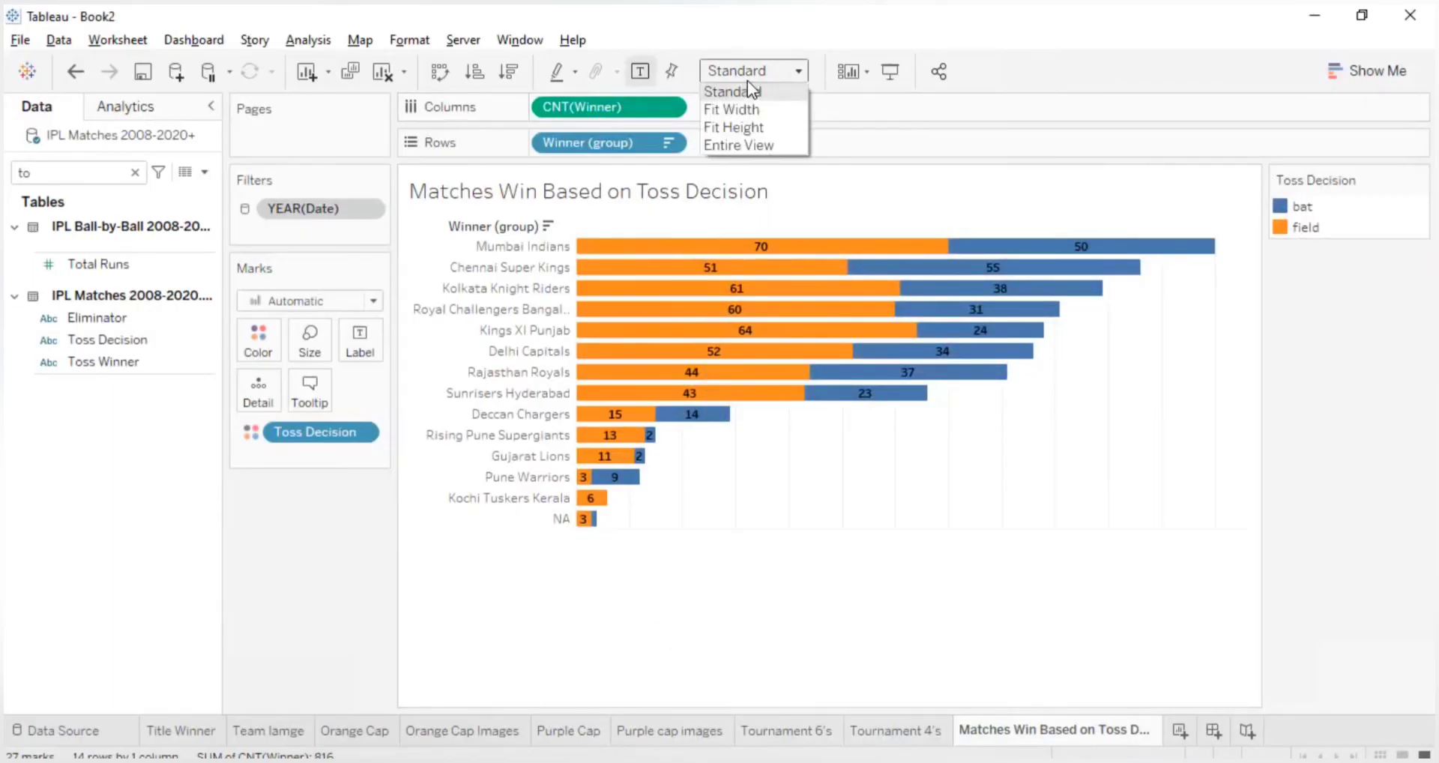
click(744, 147)
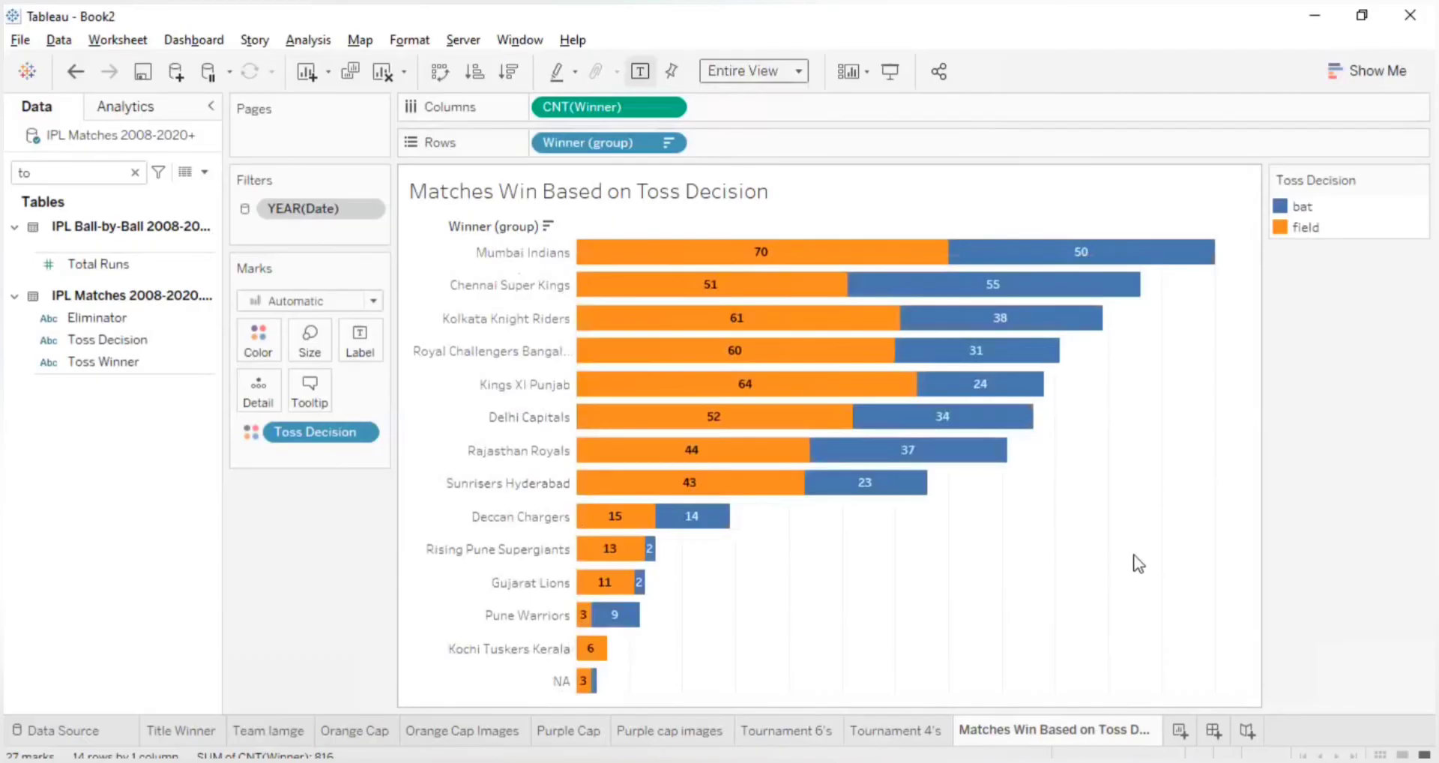
key(alt+Tab)
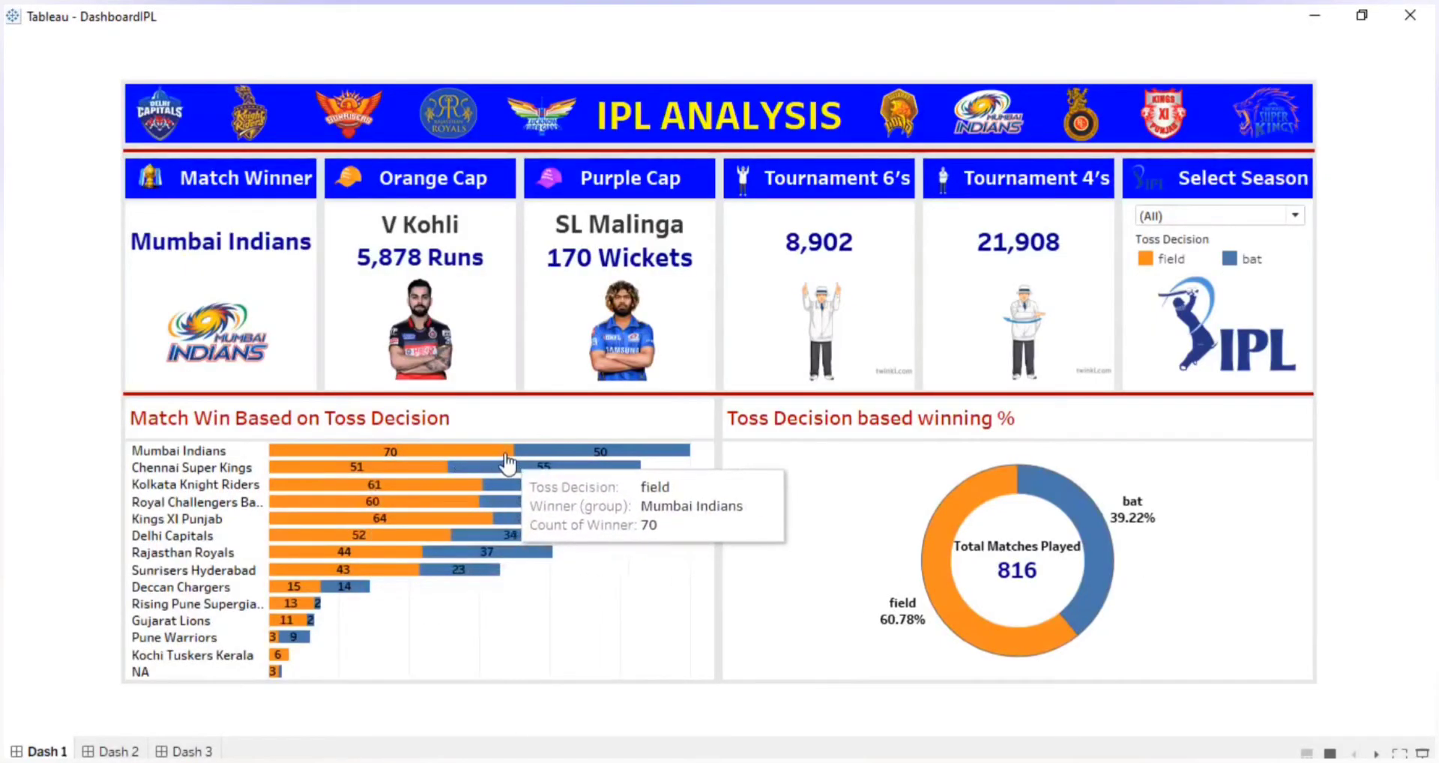
key(alt+Tab)
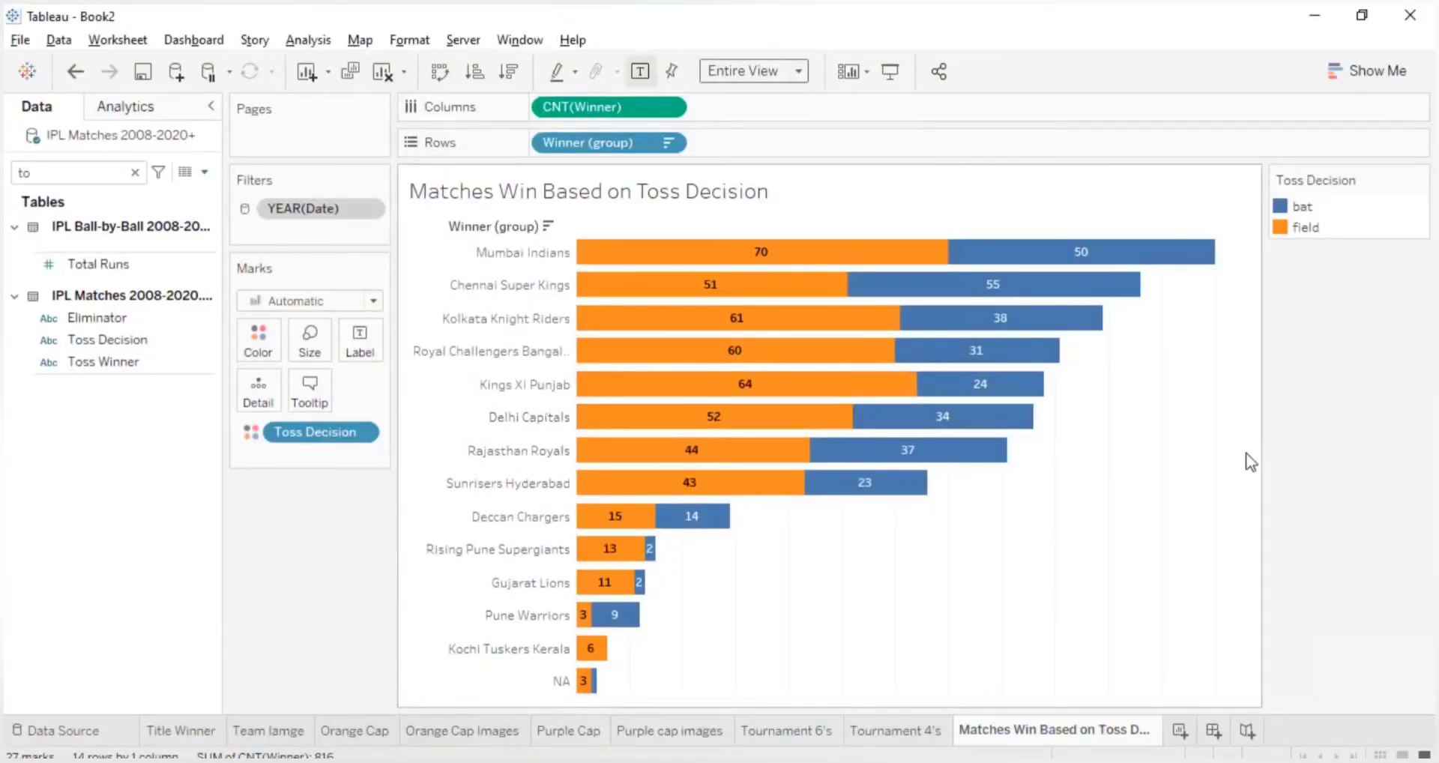
- Recolor the Toss Decision bars from the Blue palette, with a dark blue for bat and a lighter blue for field
click(265, 357)
click(299, 409)
drag(735, 161, 1044, 150)
click(1103, 199)
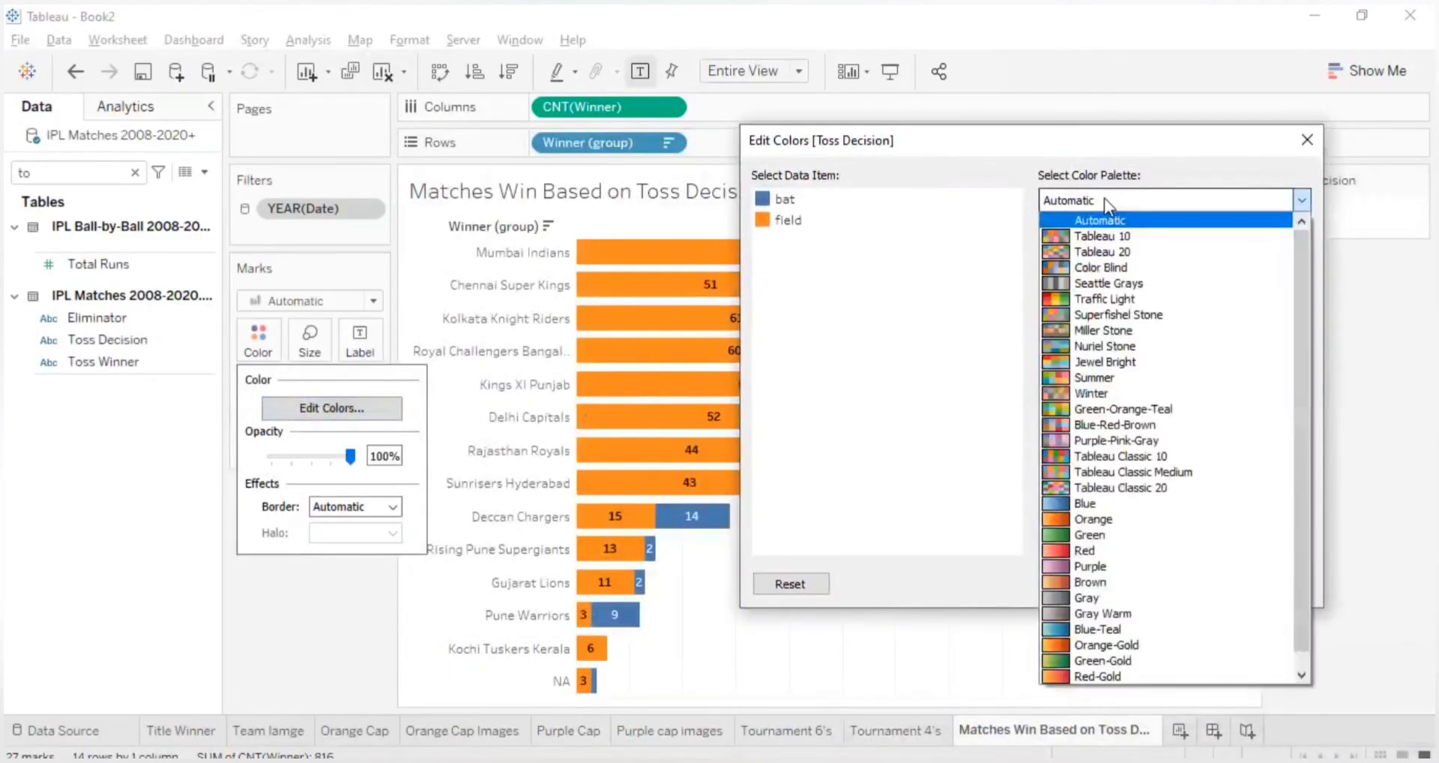
click(1090, 504)
click(779, 200)
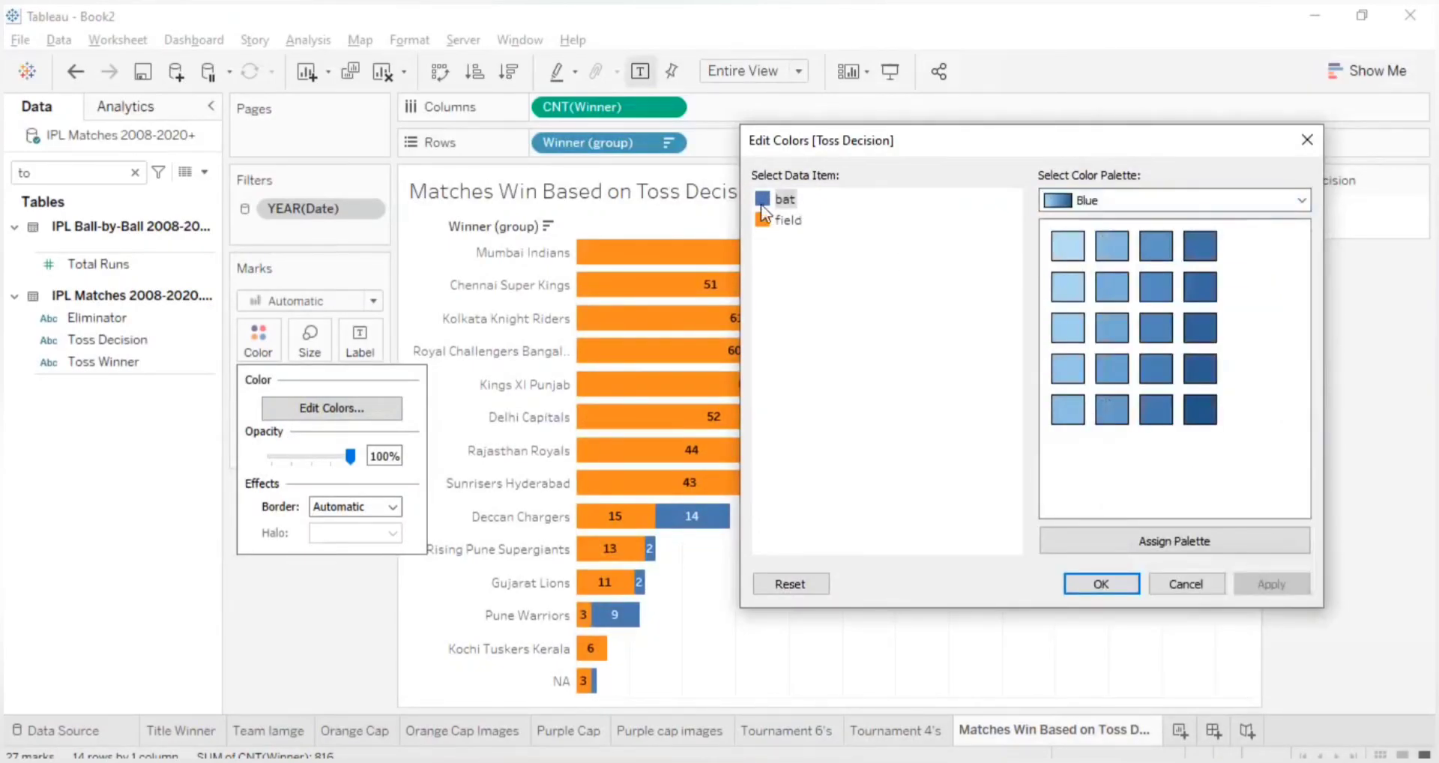
click(1197, 249)
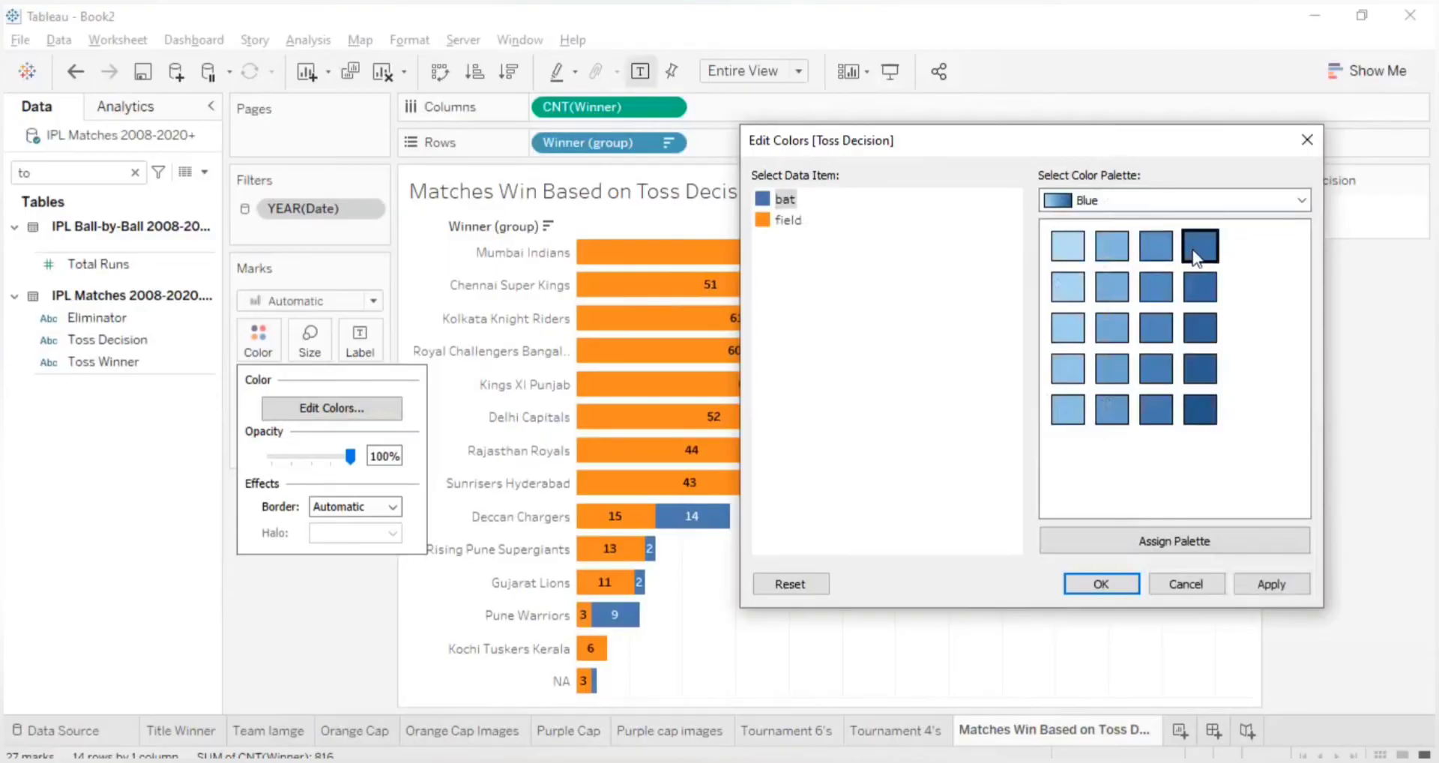
click(796, 223)
click(1163, 255)
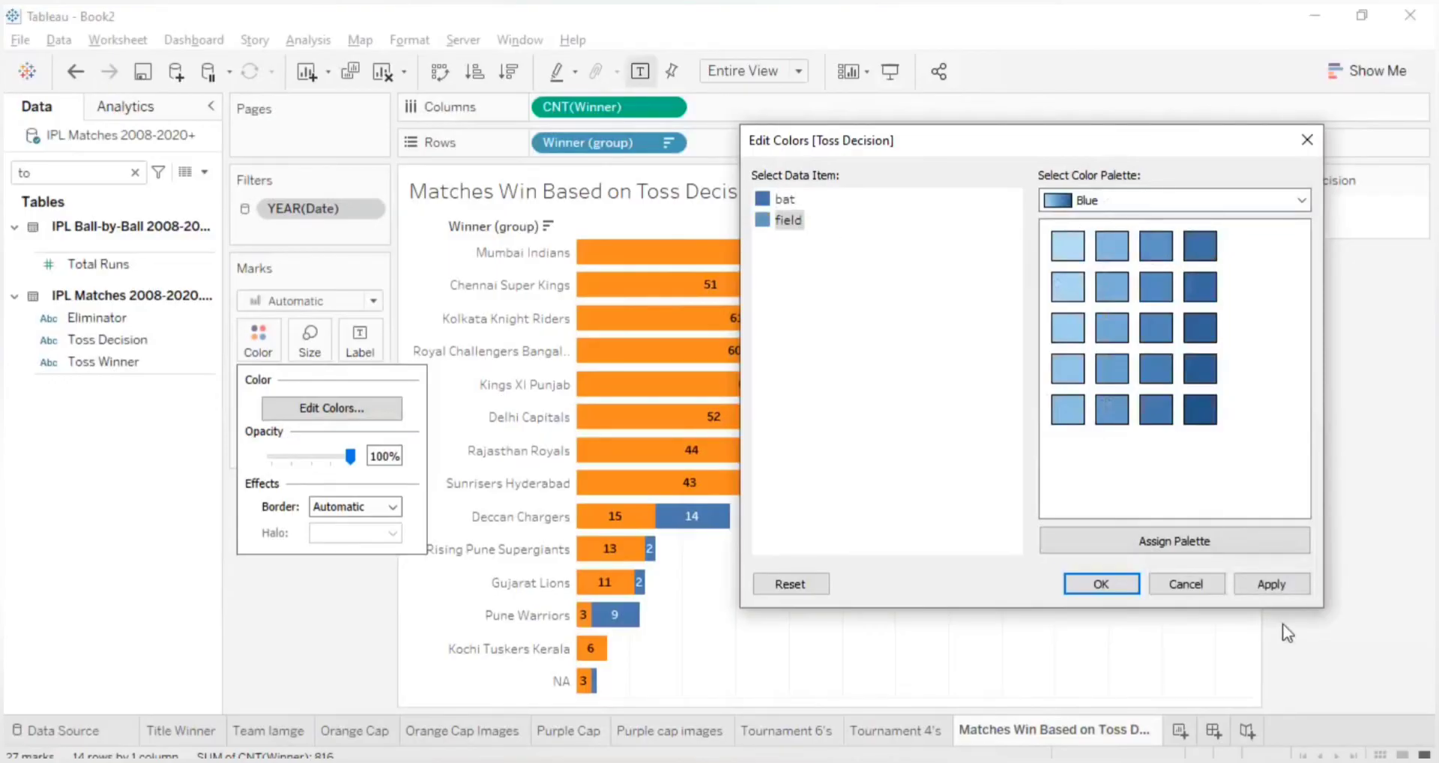
click(1274, 584)
click(1079, 585)
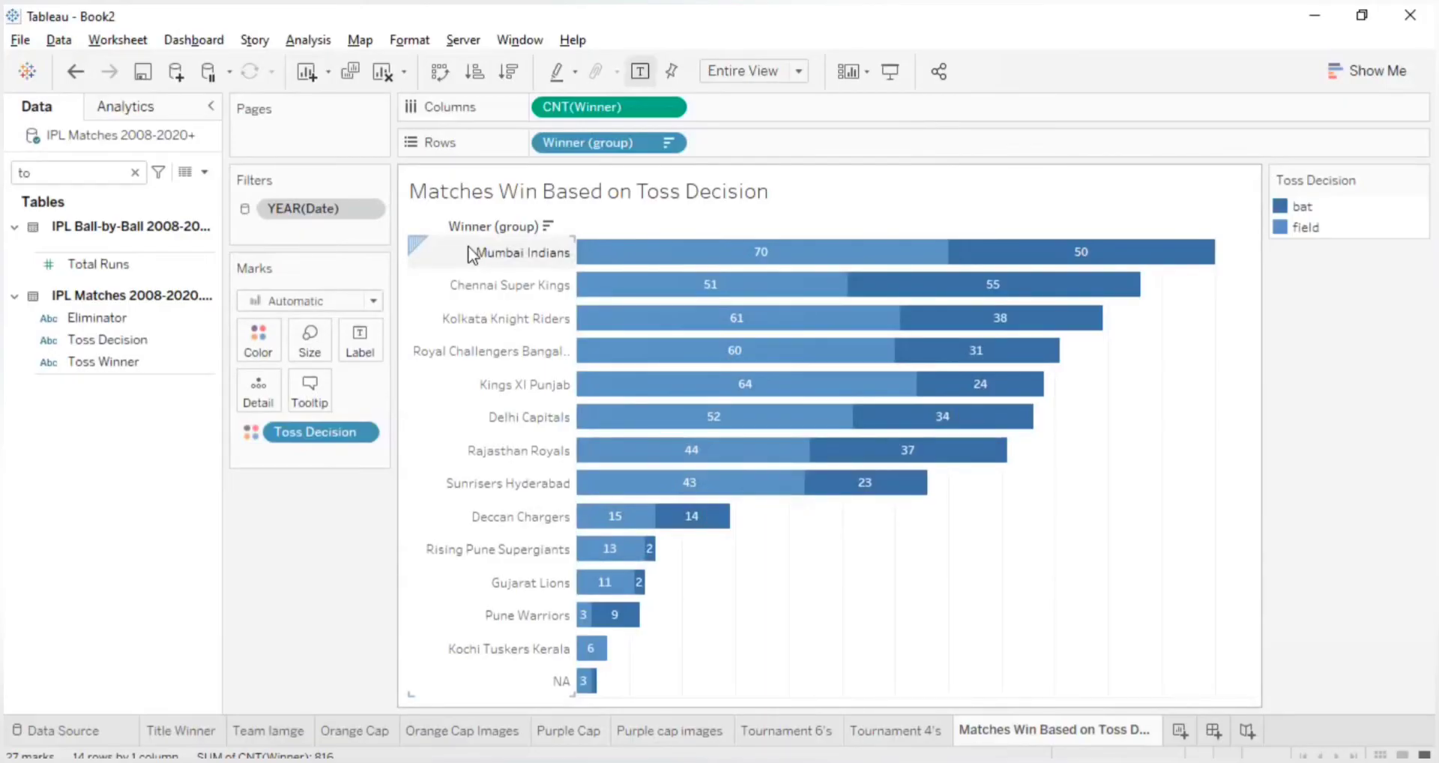
- Examine the win counts by toss decision, and check the Toss Decision based winning % chart in the finished DashboardIPL workbook
mouse_move(1034, 264)
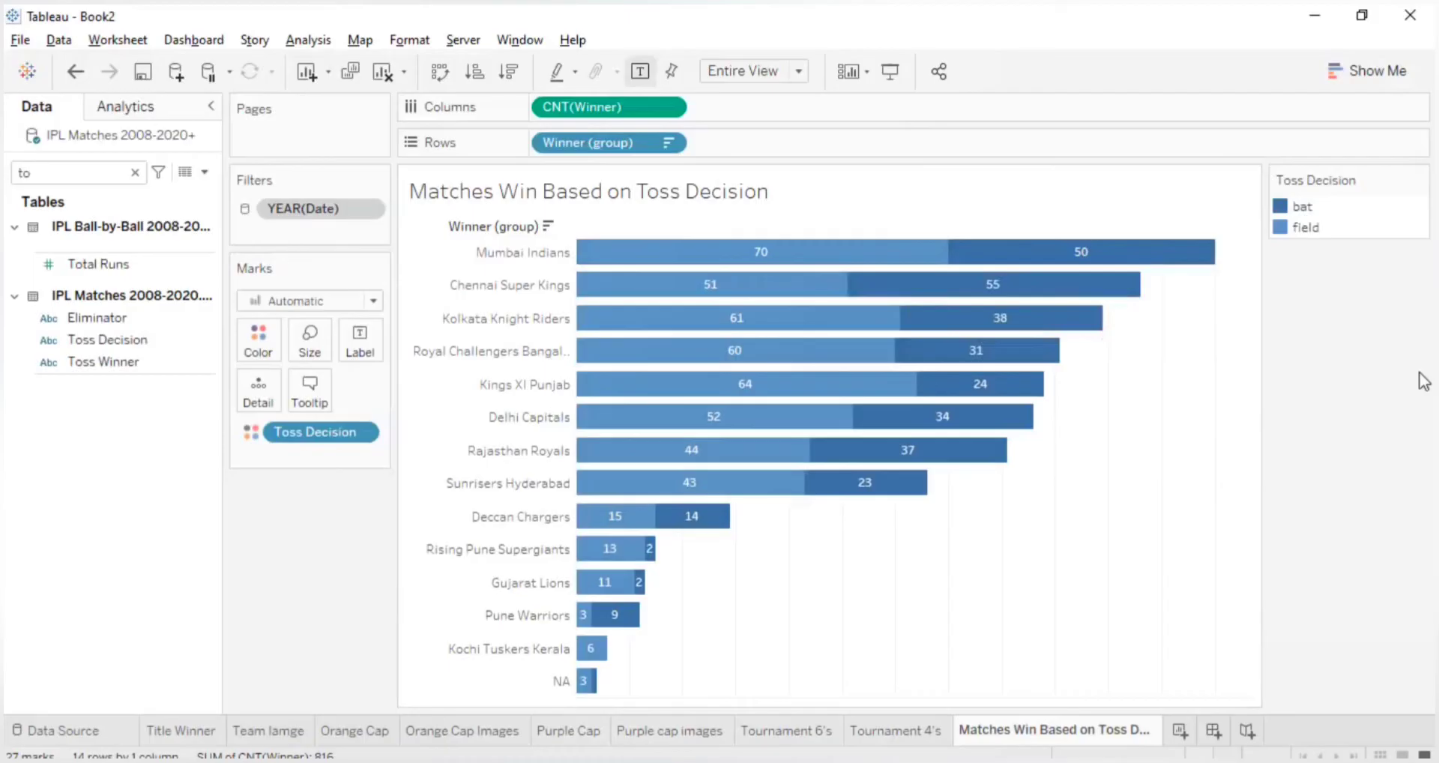
mouse_move(787, 251)
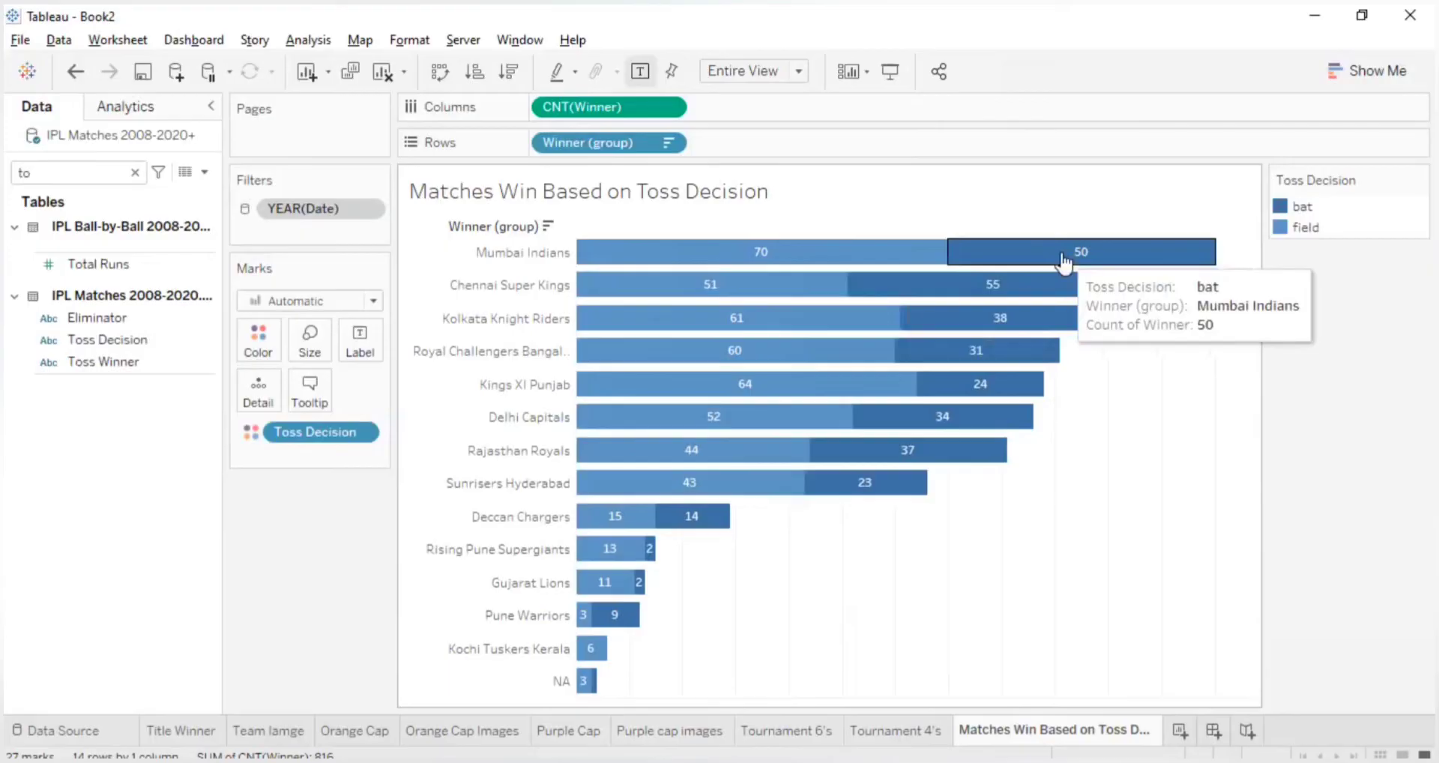
mouse_move(749, 287)
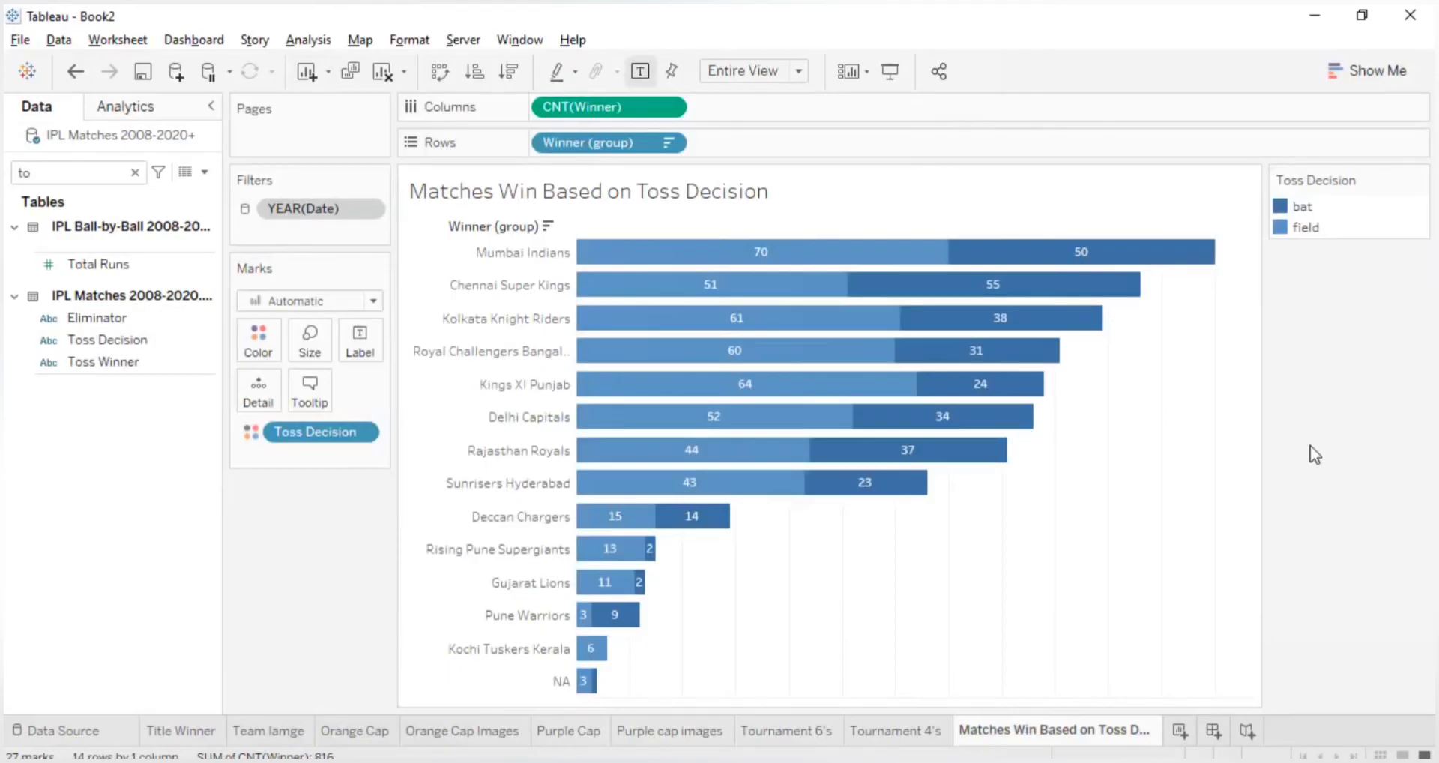
key(alt+Tab)
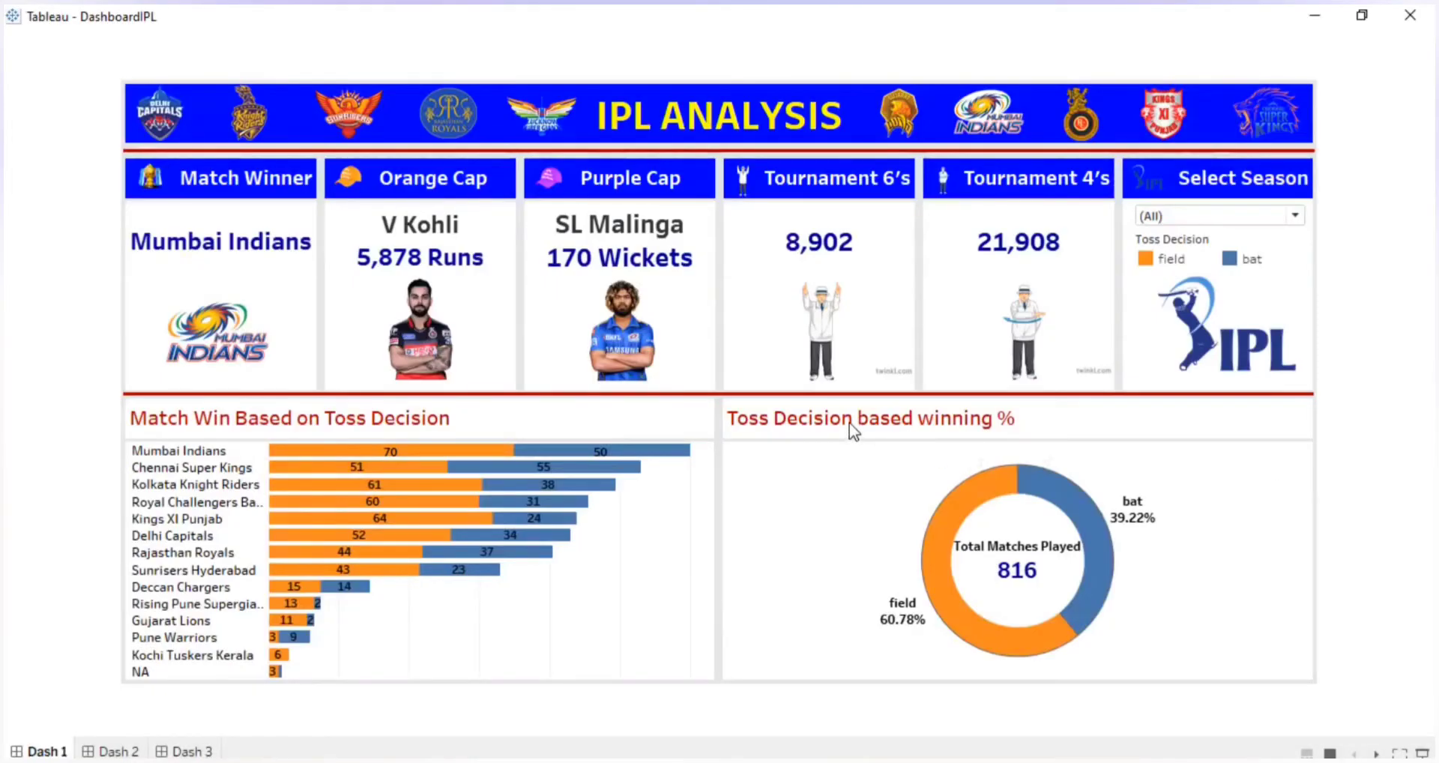
key(alt+Tab)
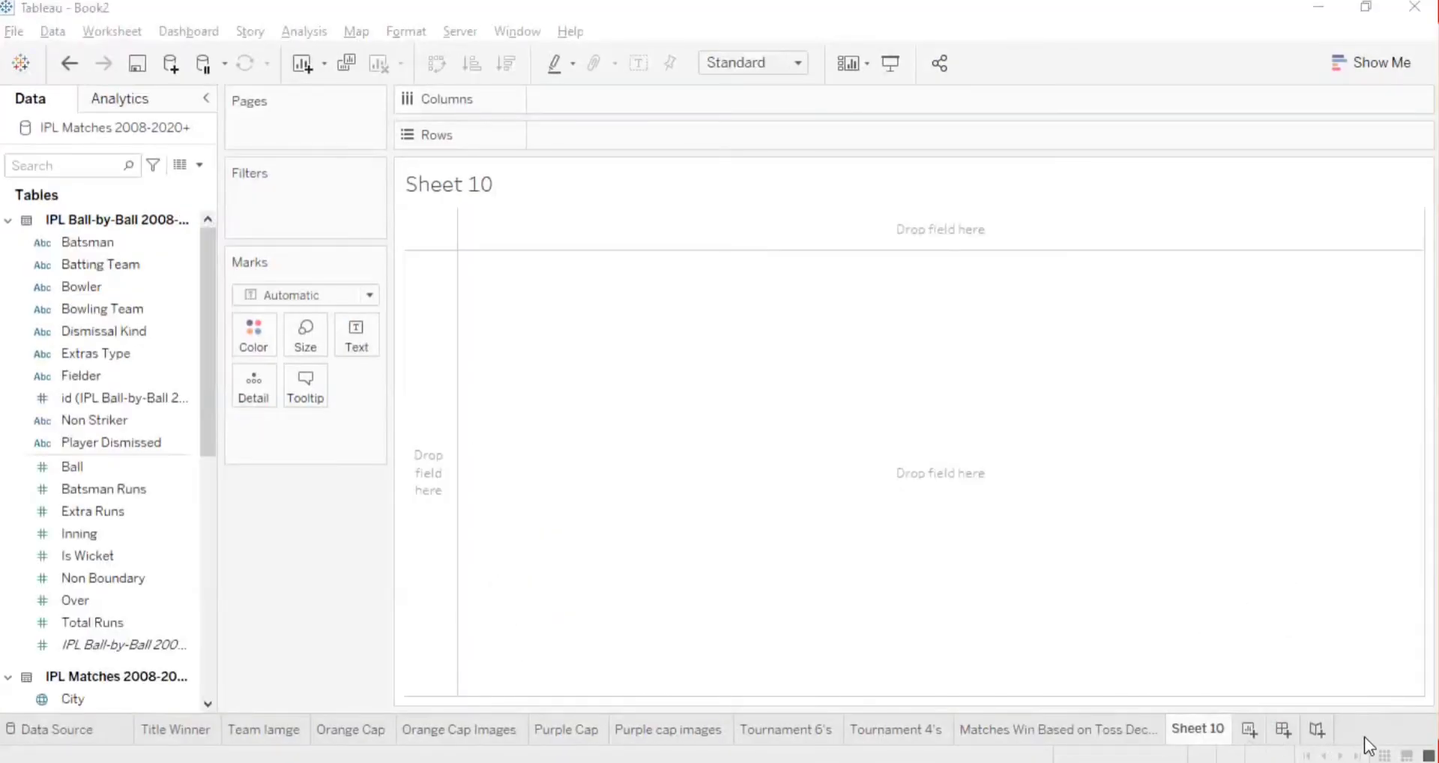
- Rename the new blank worksheet as "Toss Decision Based Winnng %"
double_click(1211, 733)
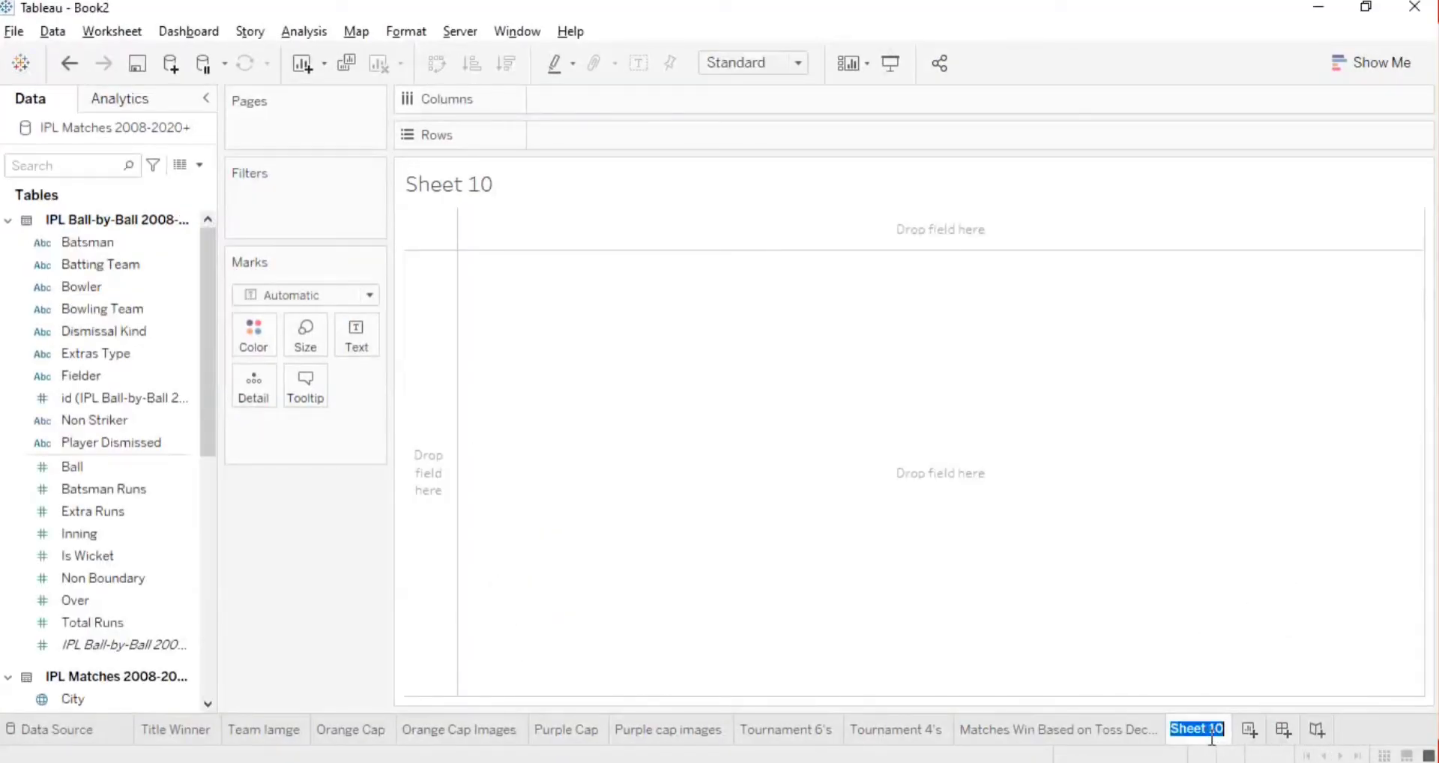
text(Toss Decision)
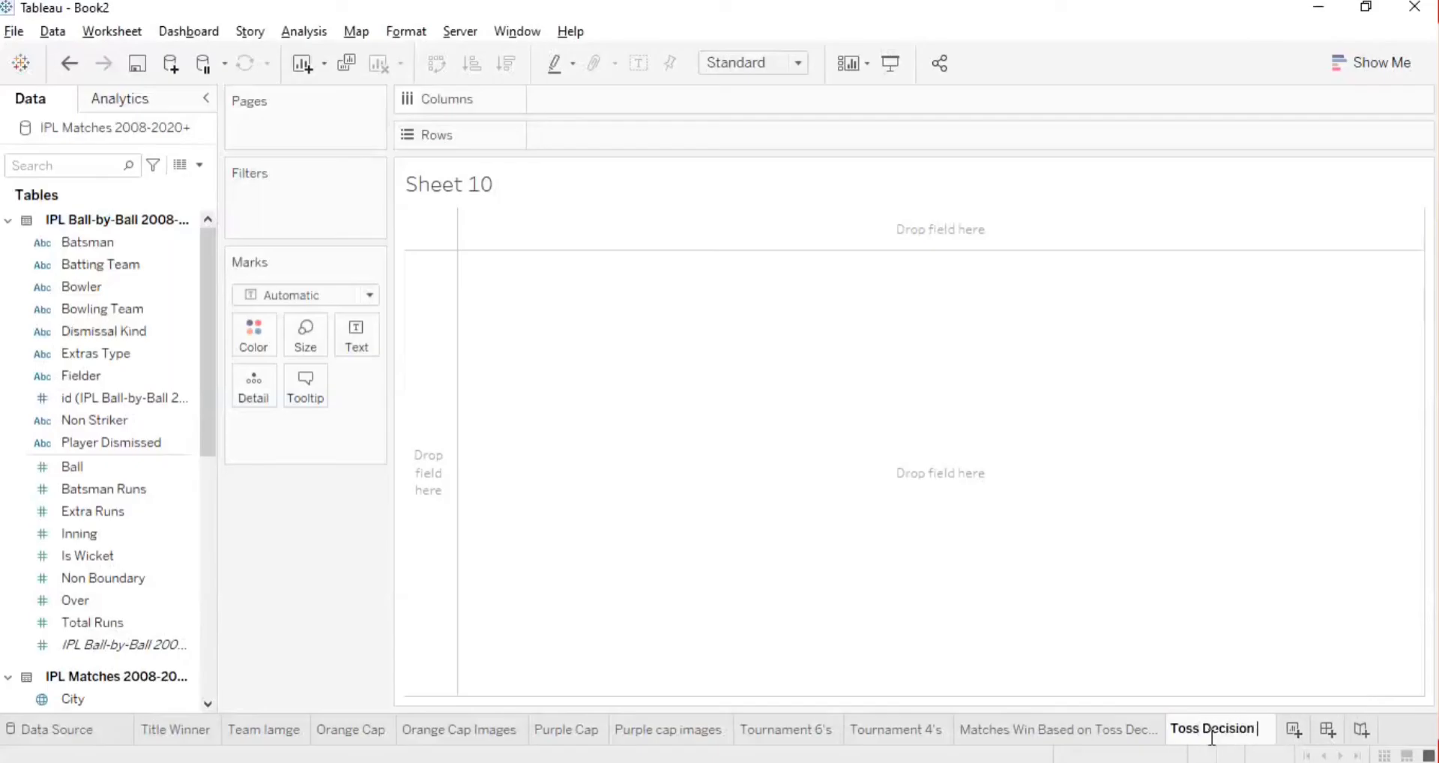
text( Based W)
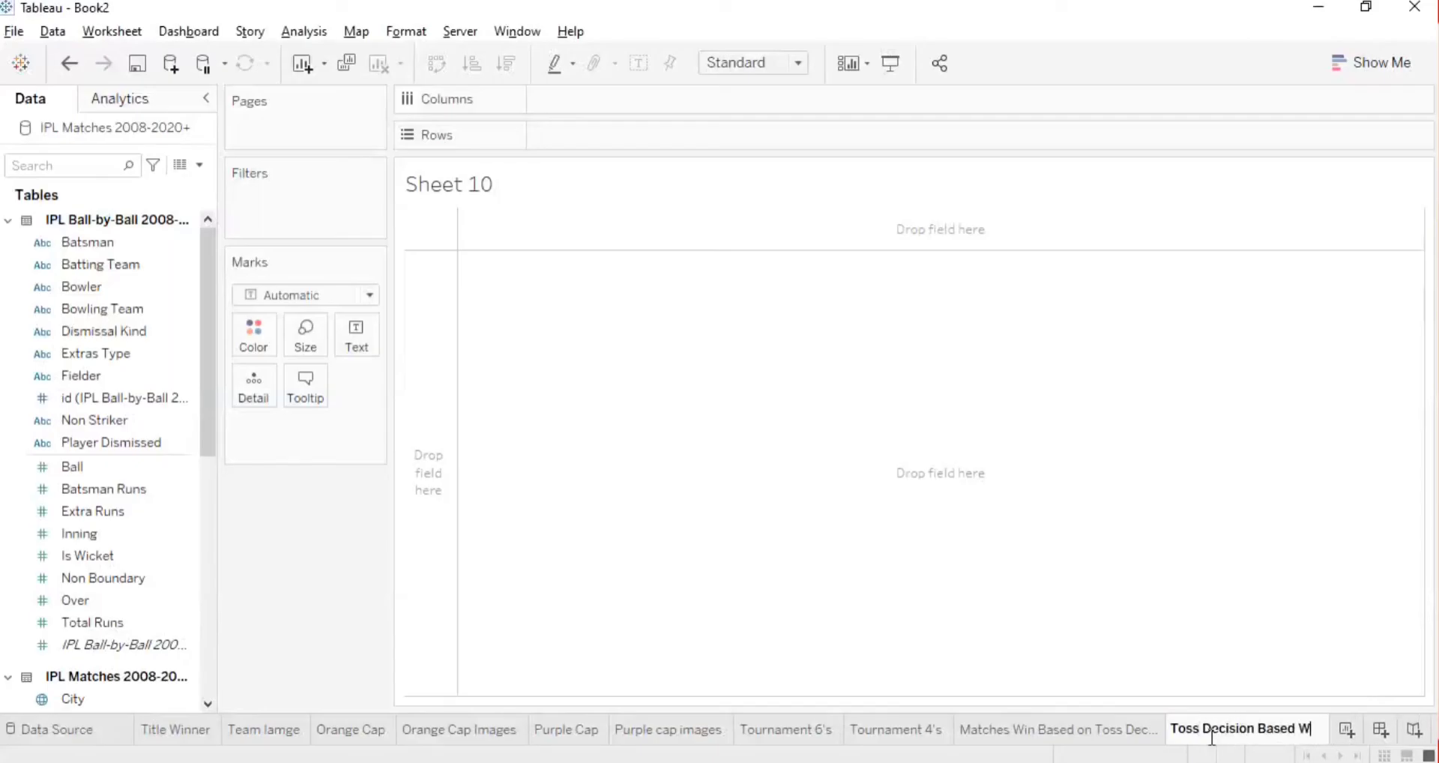
text(innng)
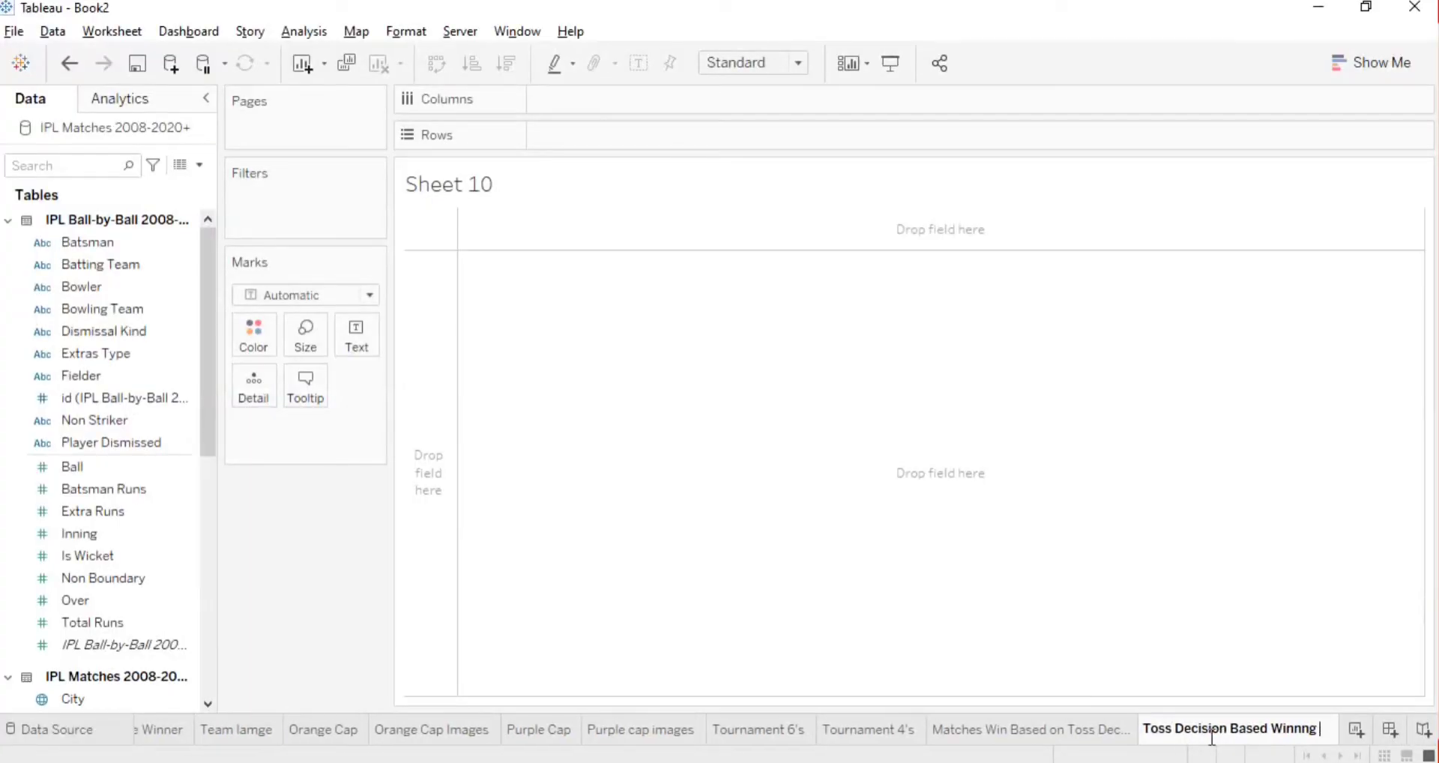
text( %)
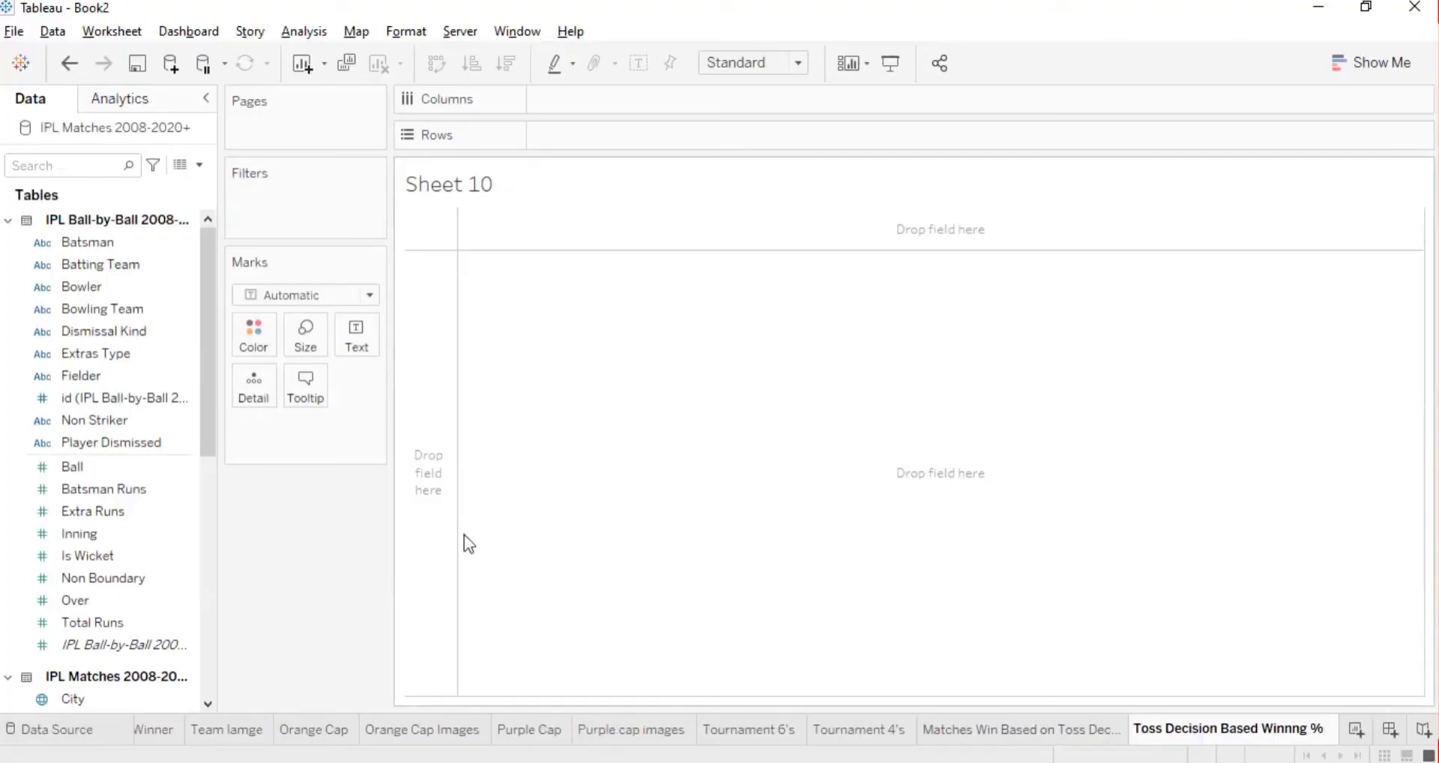
click(419, 575)
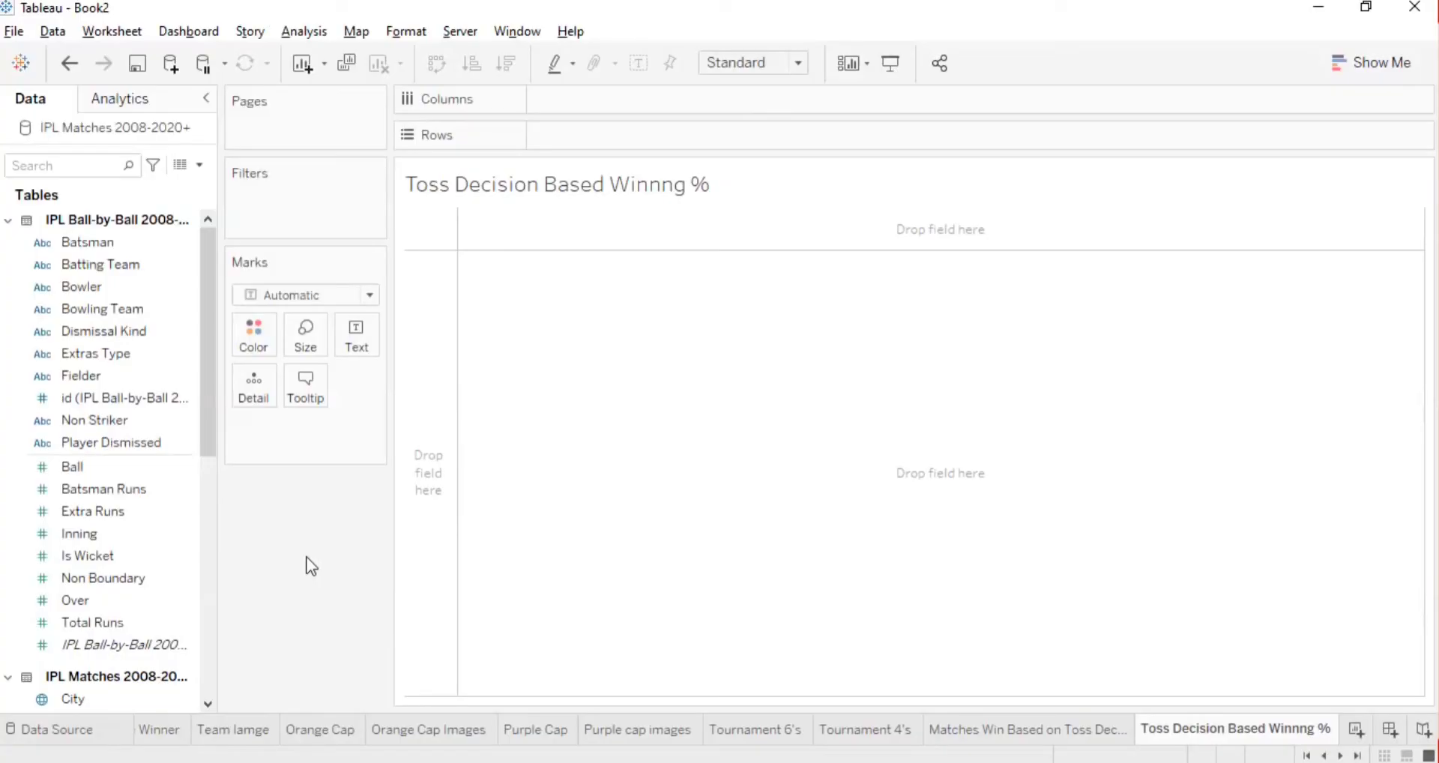
- Search the data fields for "winn" and set the mark type to Pie
click(56, 166)
text(w)
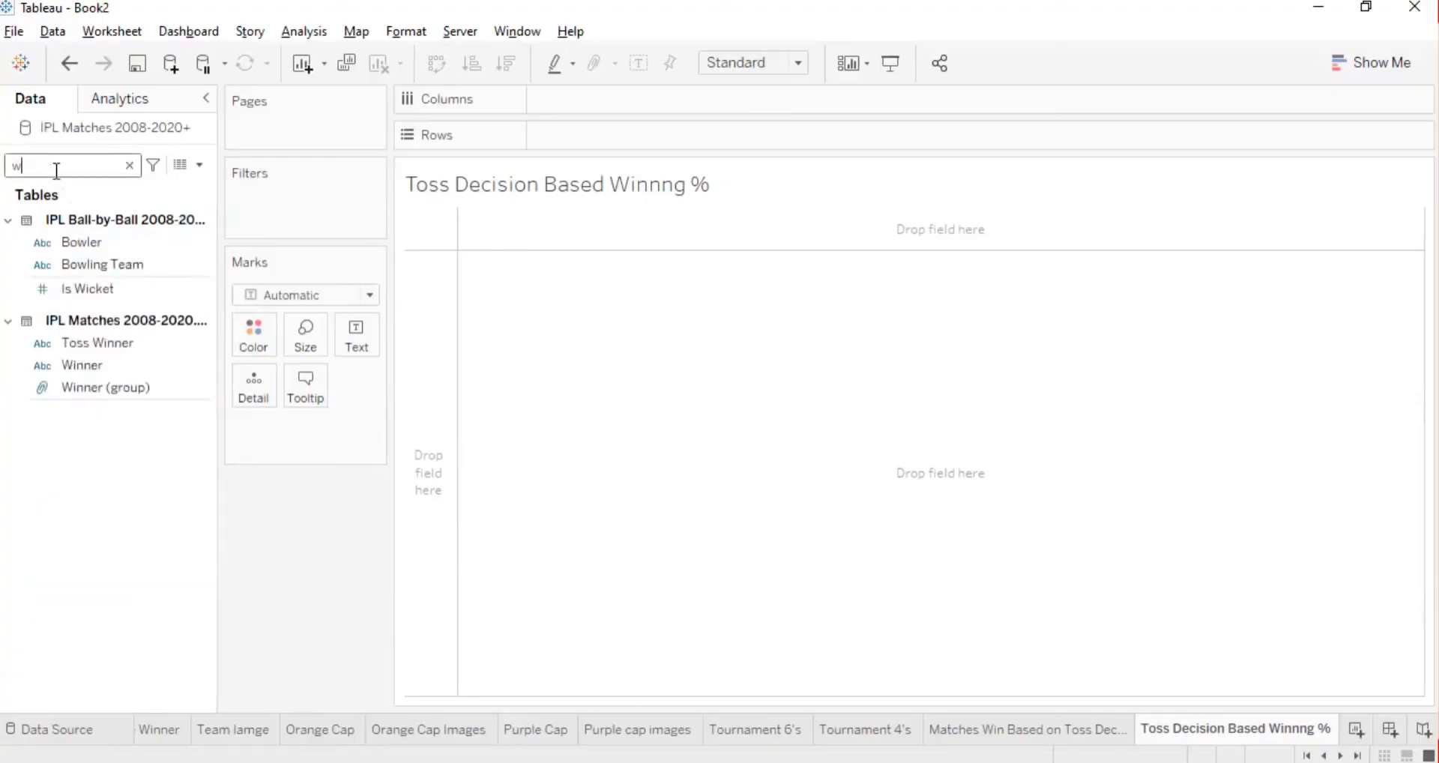
text(inn)
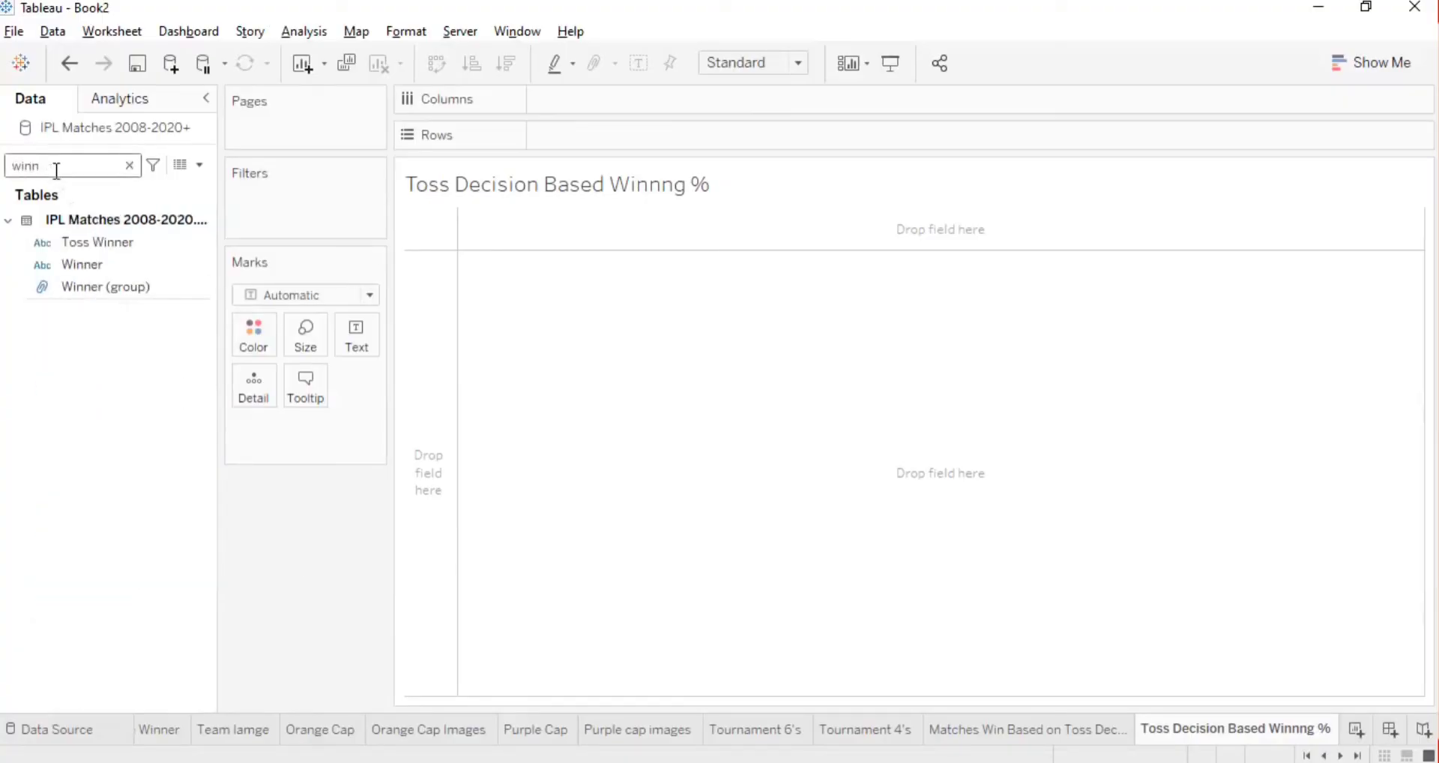
click(285, 299)
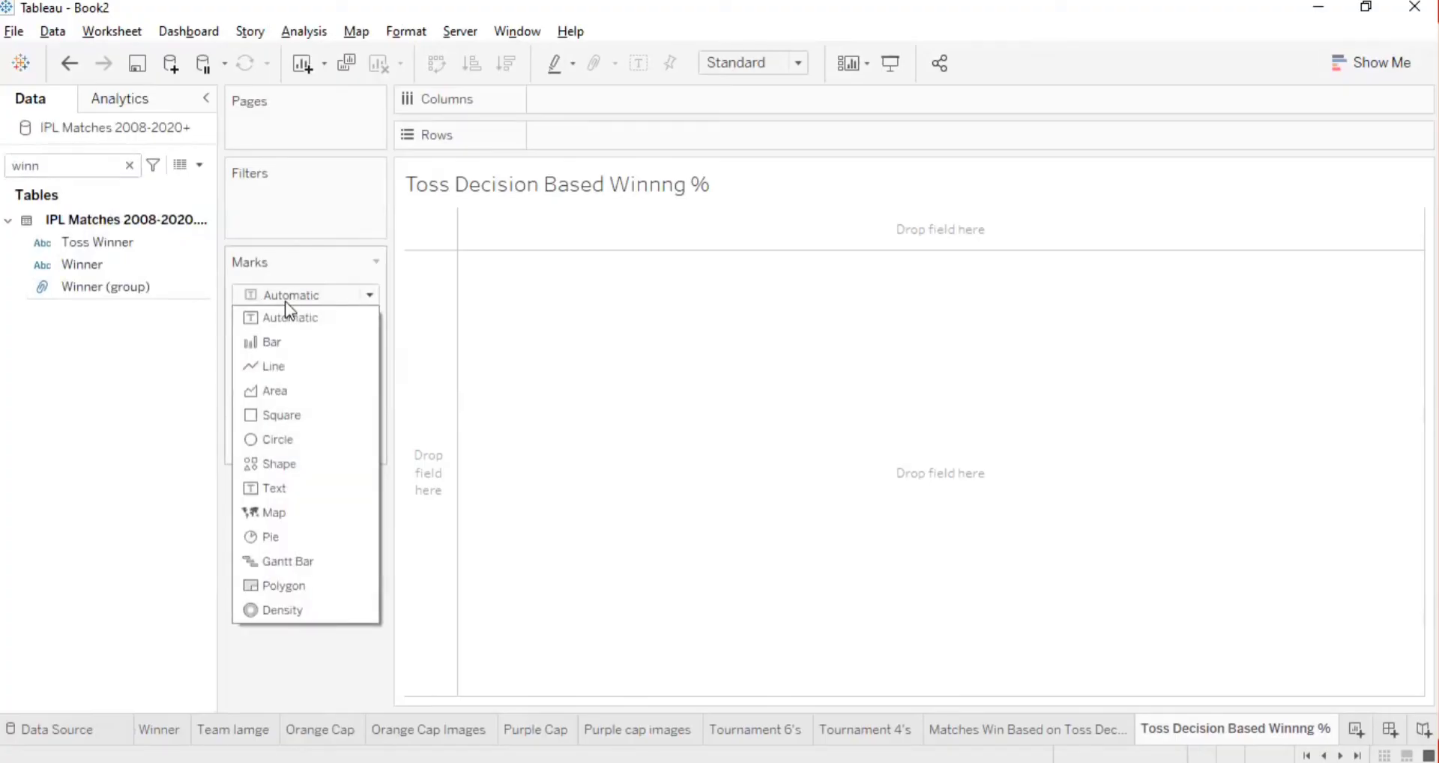
click(270, 293)
click(267, 288)
click(281, 541)
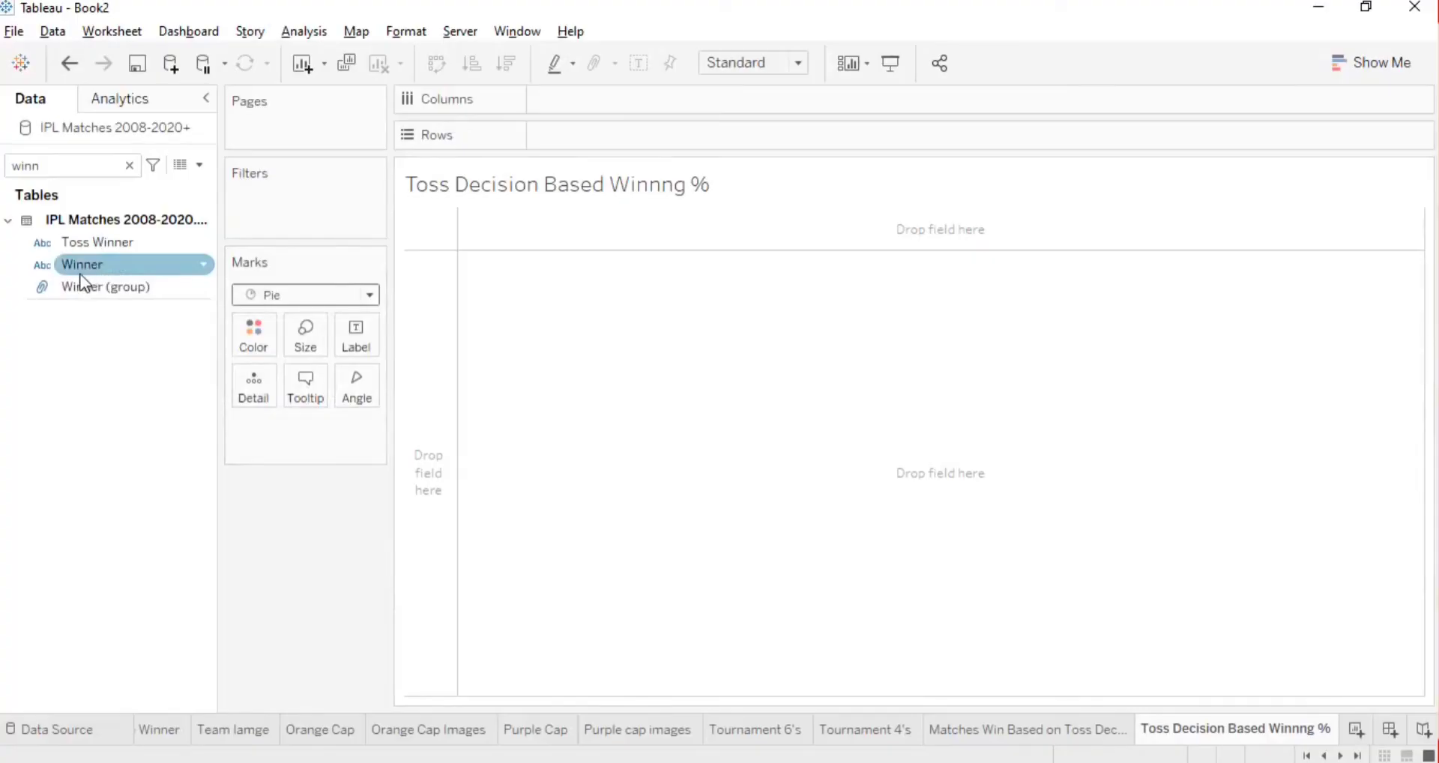
- Add Winner to the pie's angle and aggregate it as a Count
drag(76, 266, 336, 399)
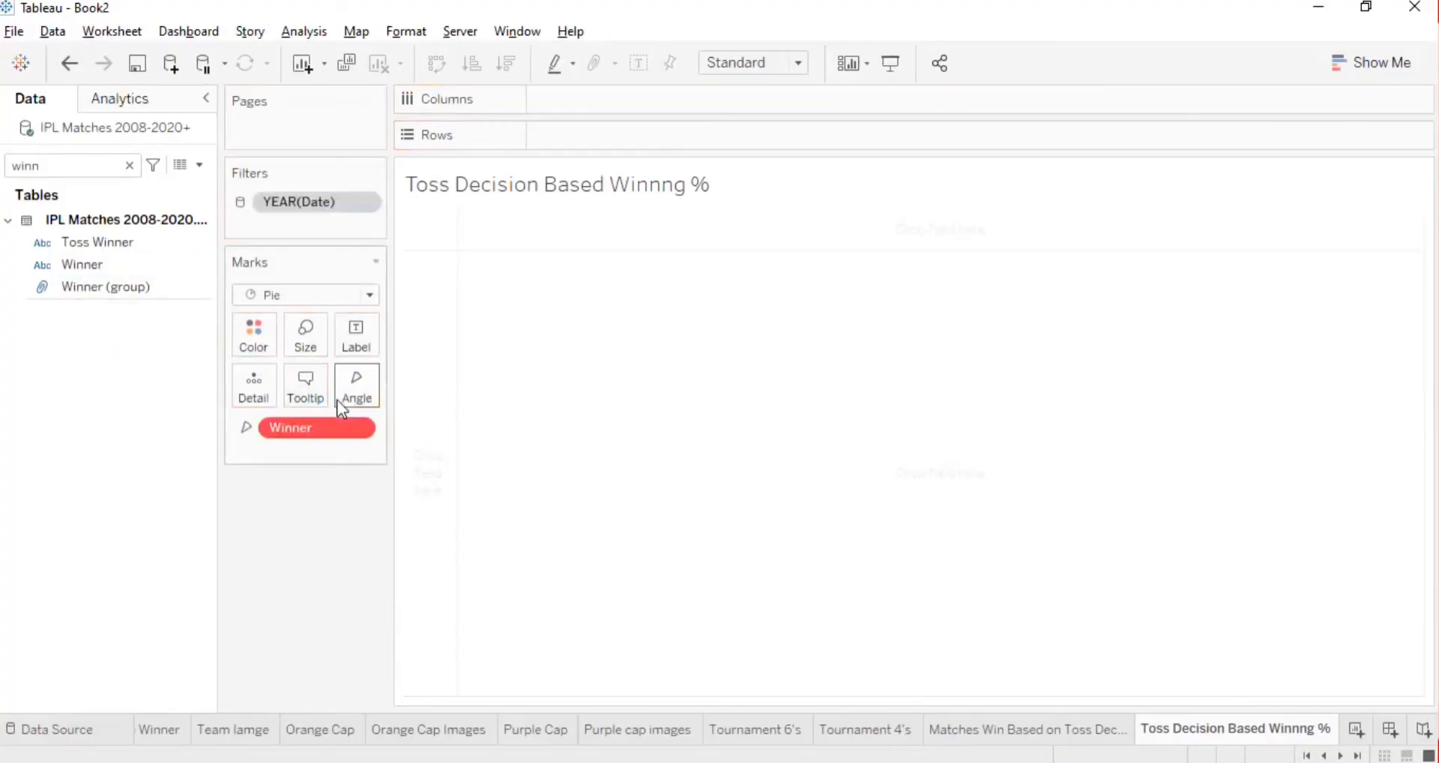
right_click(295, 422)
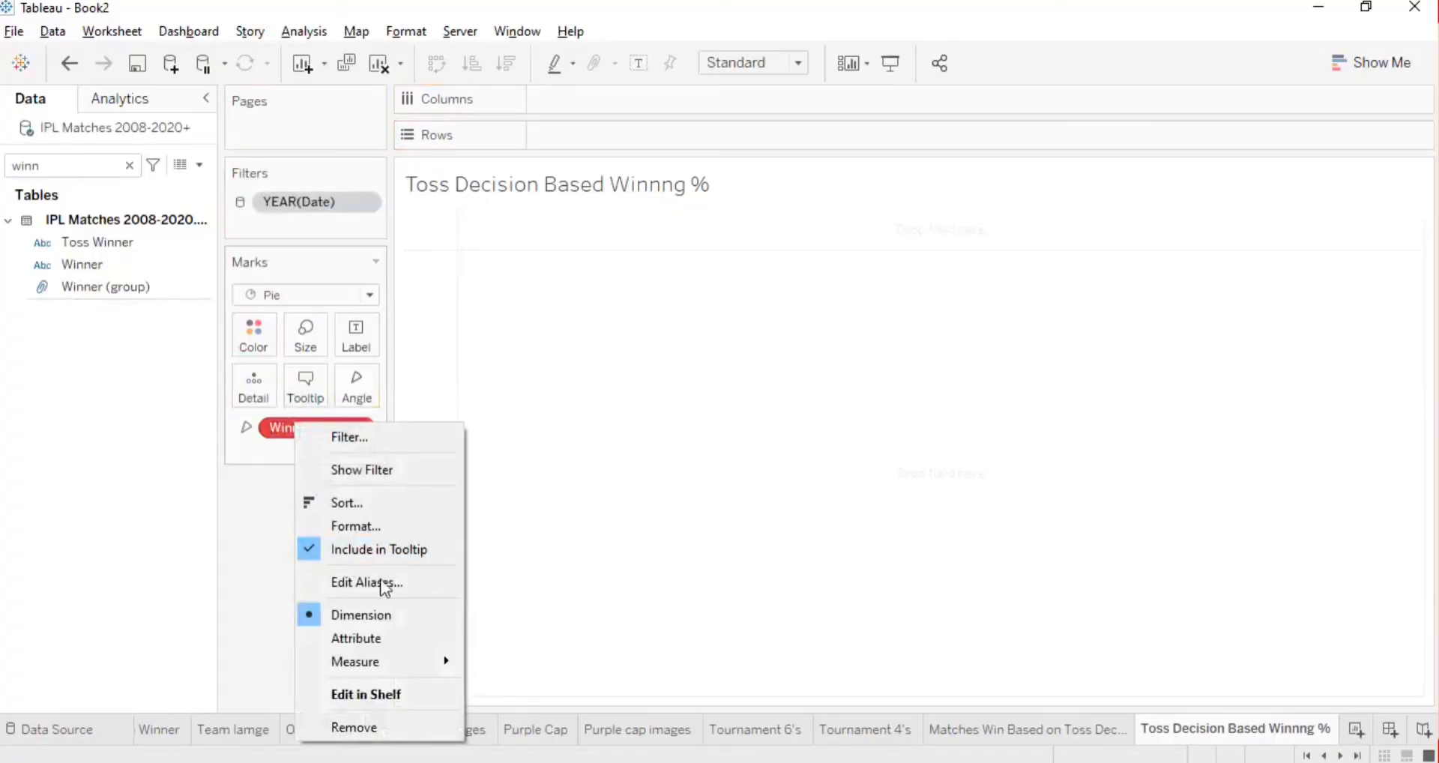
mouse_move(381, 659)
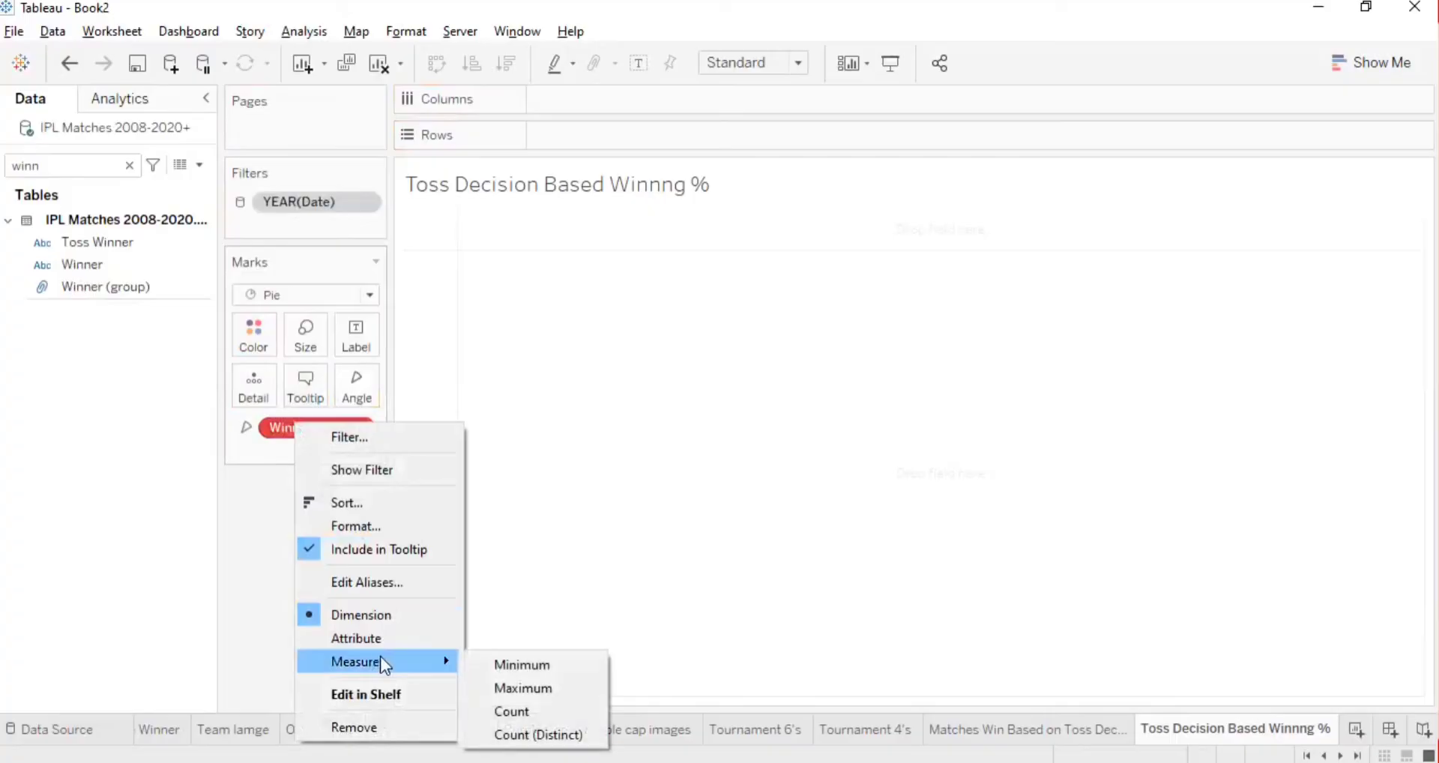
click(525, 710)
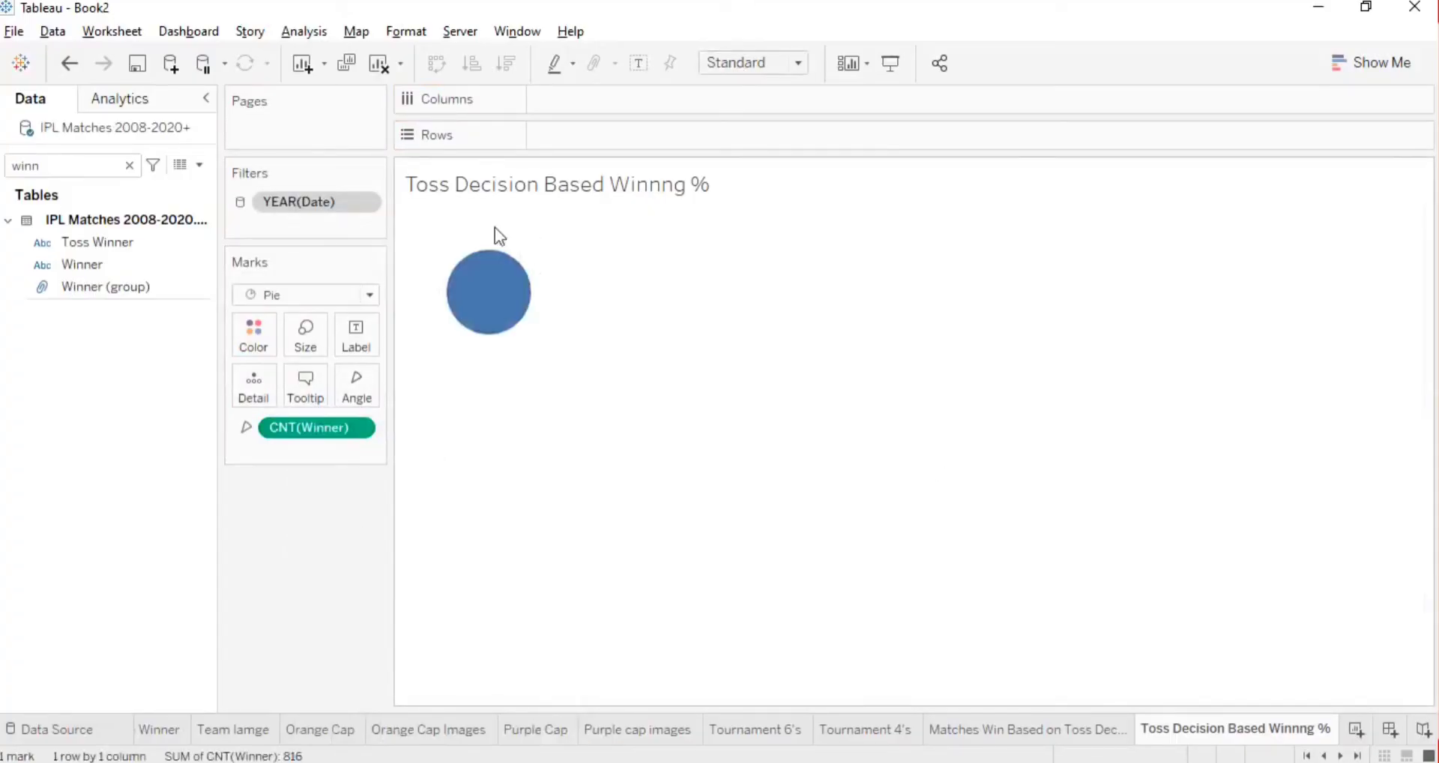
- Fit the pie chart to the Entire View
mouse_move(507, 298)
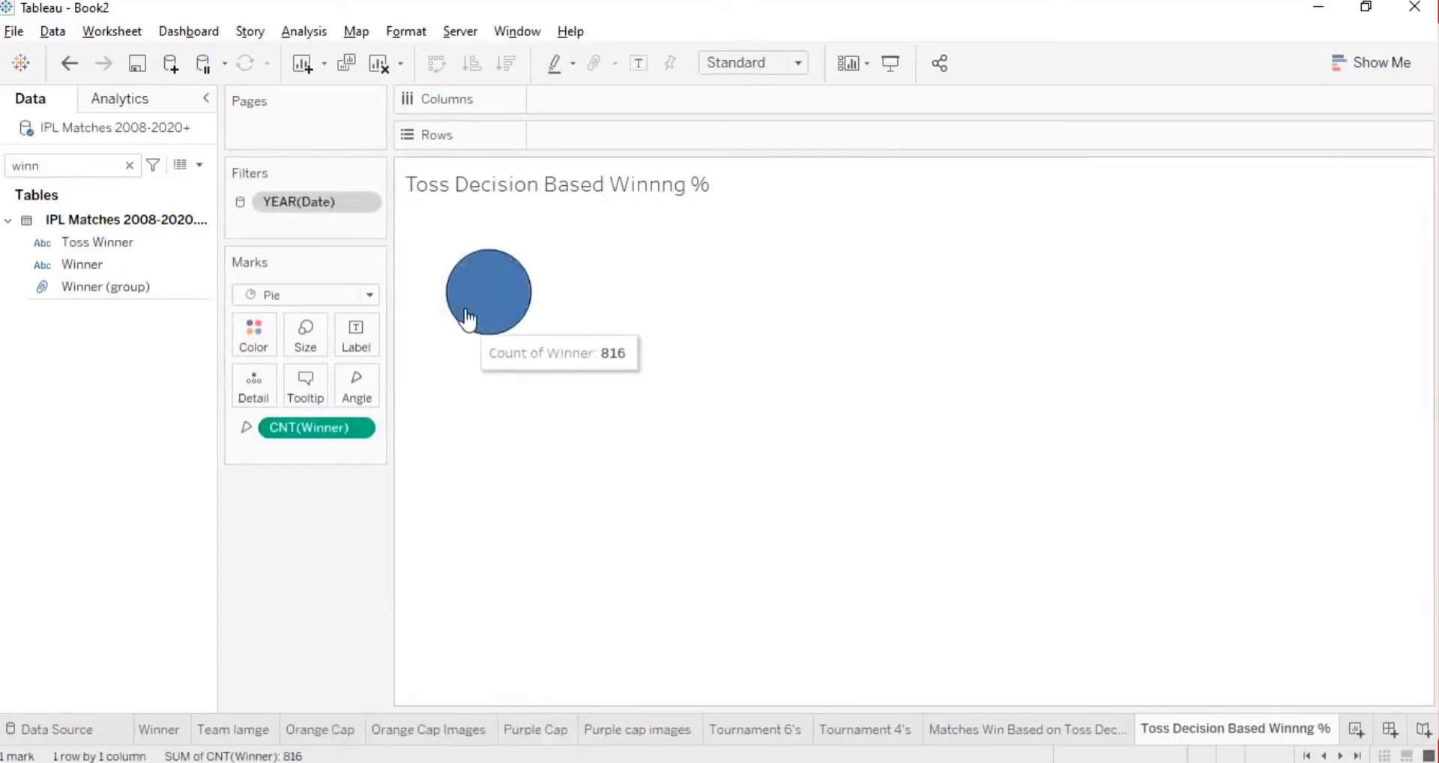
click(752, 65)
click(753, 138)
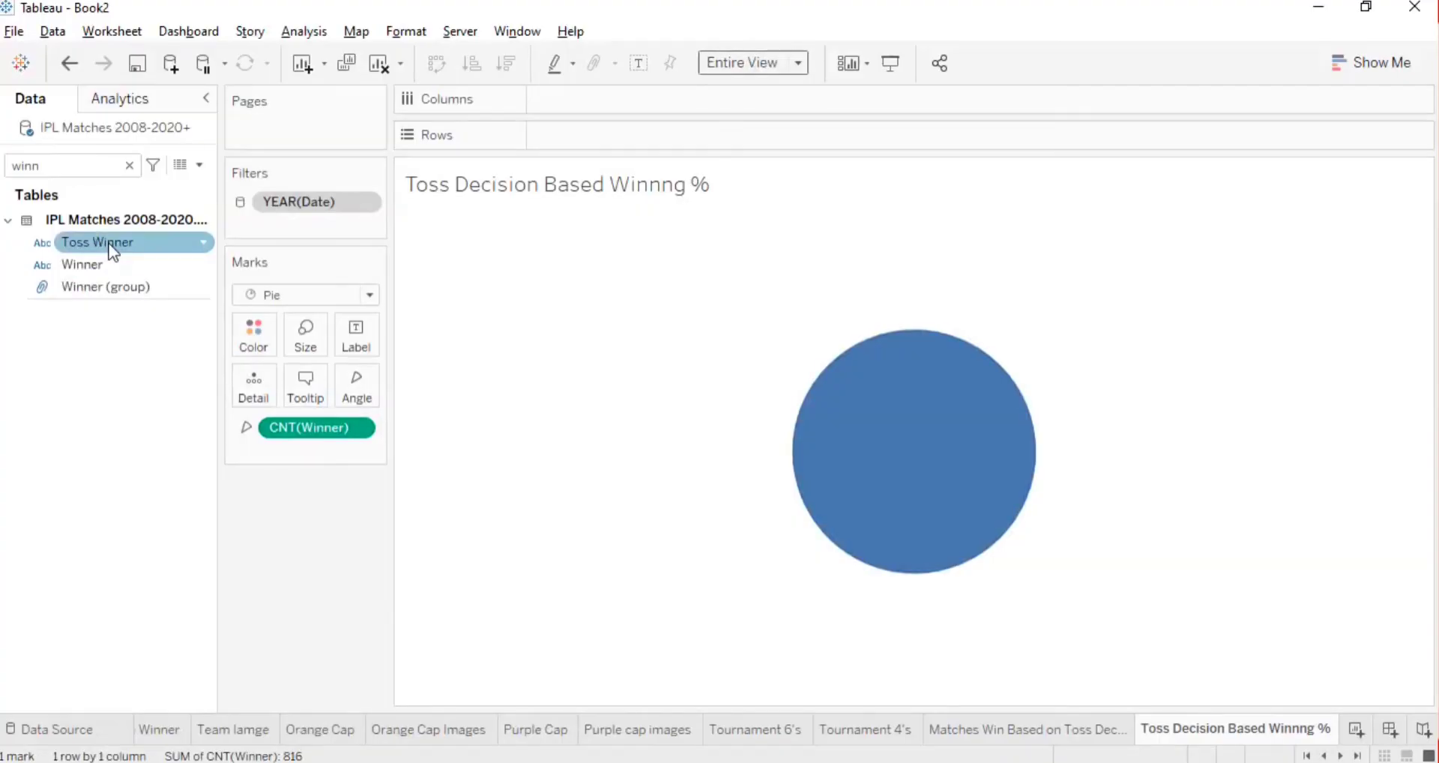
- Search the data fields for "toss" and color the pie slices by Toss Decision
click(65, 170)
key(BackSpace)
key(BackSpace)
key(BackSpace)
key(BackSpace)
text(toss)
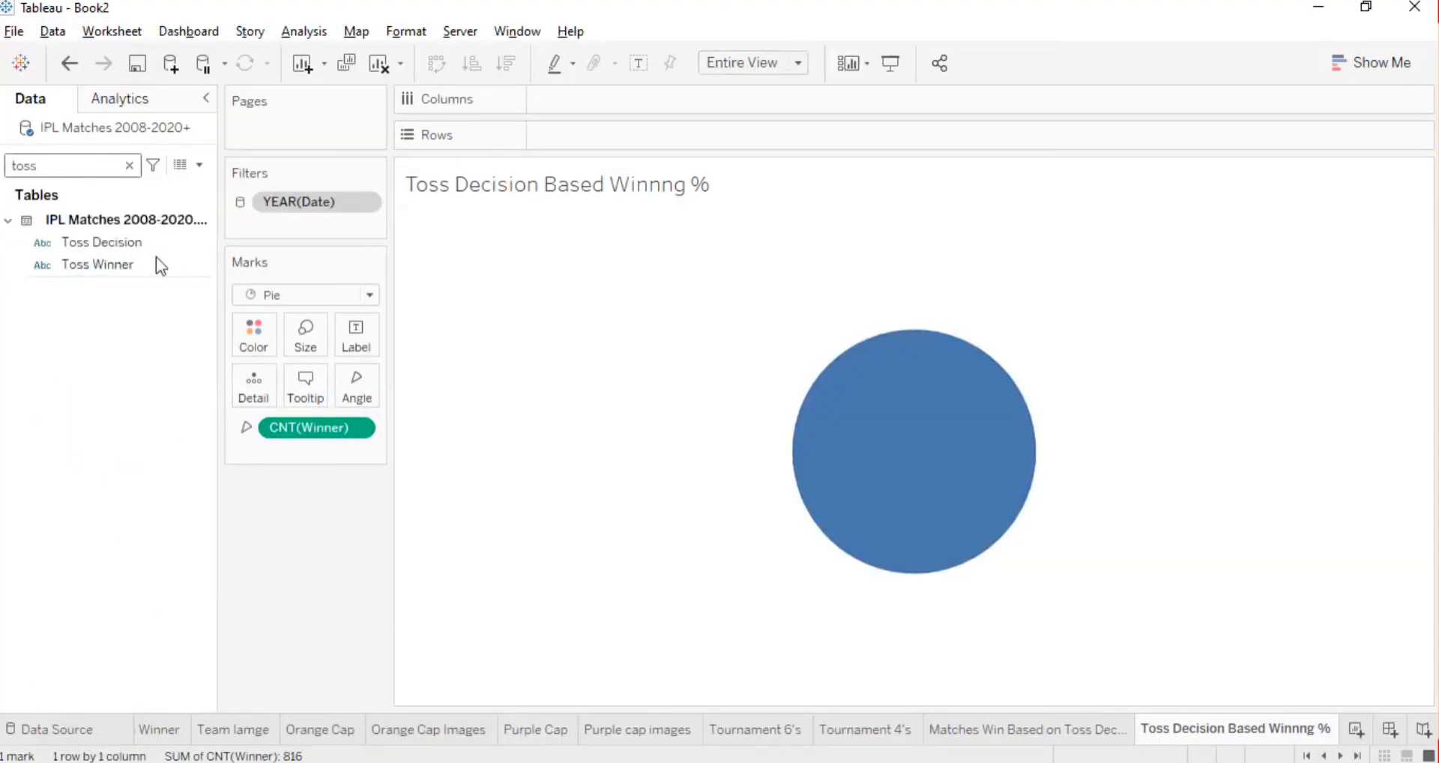
drag(105, 242, 259, 352)
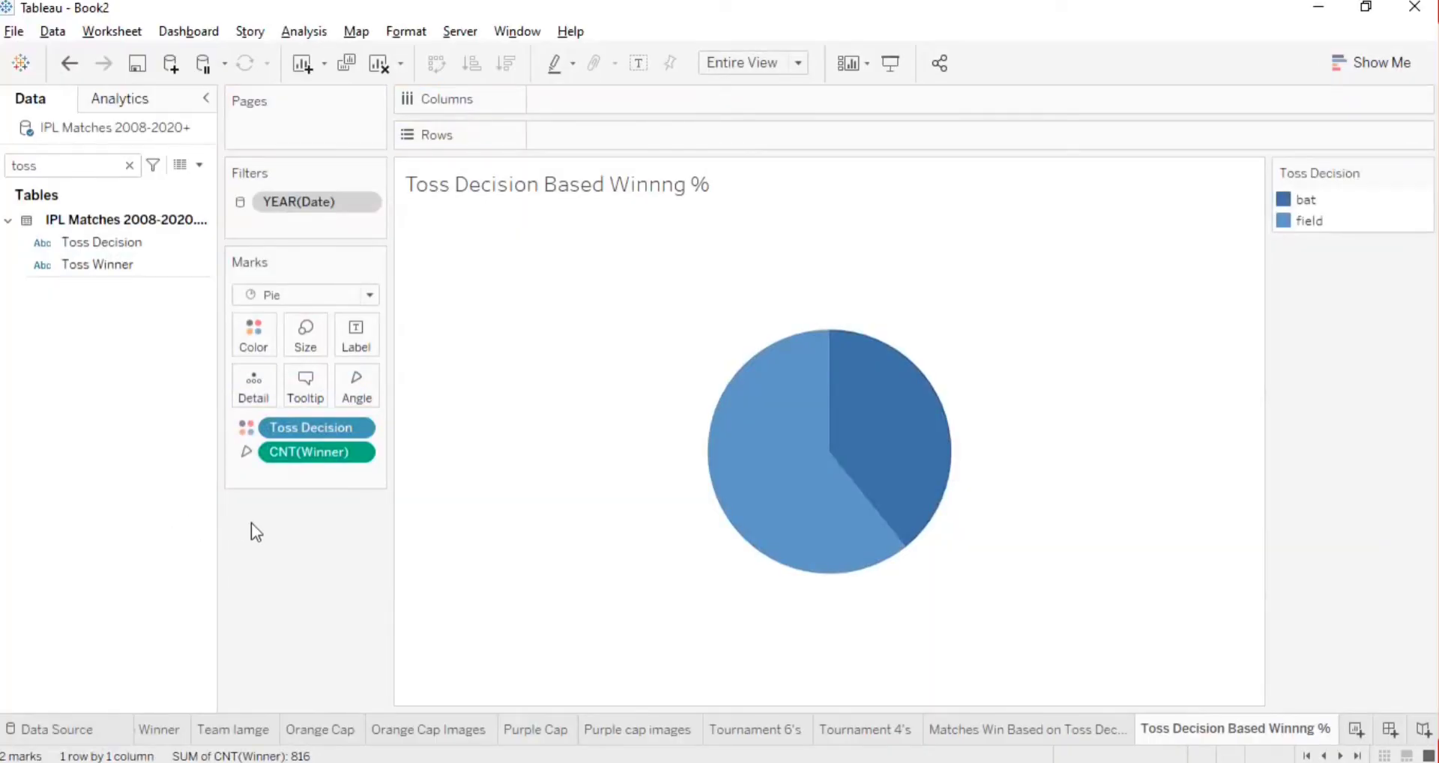
- Label the pie slices with the count of Winner and the Toss Decision
drag(288, 453, 349, 355)
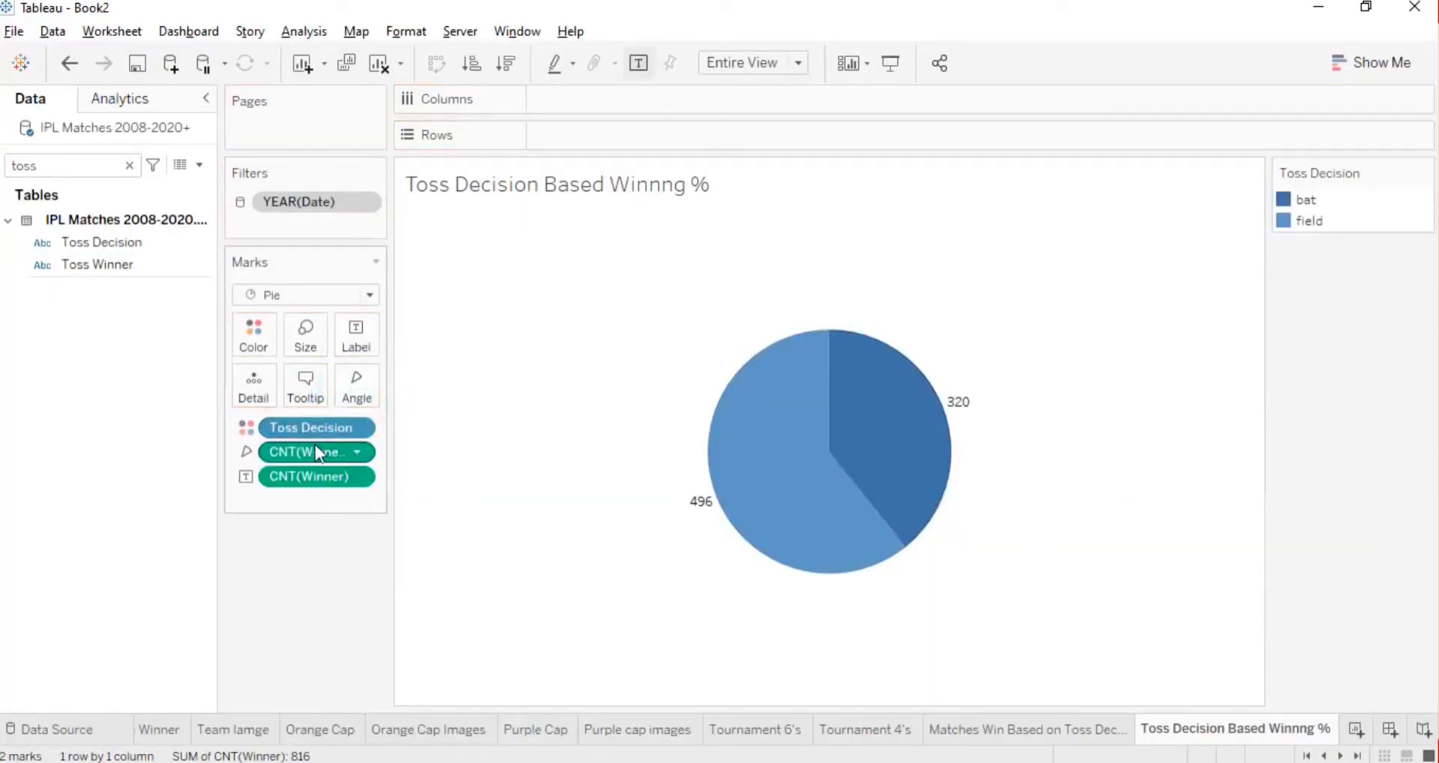
drag(300, 428, 371, 358)
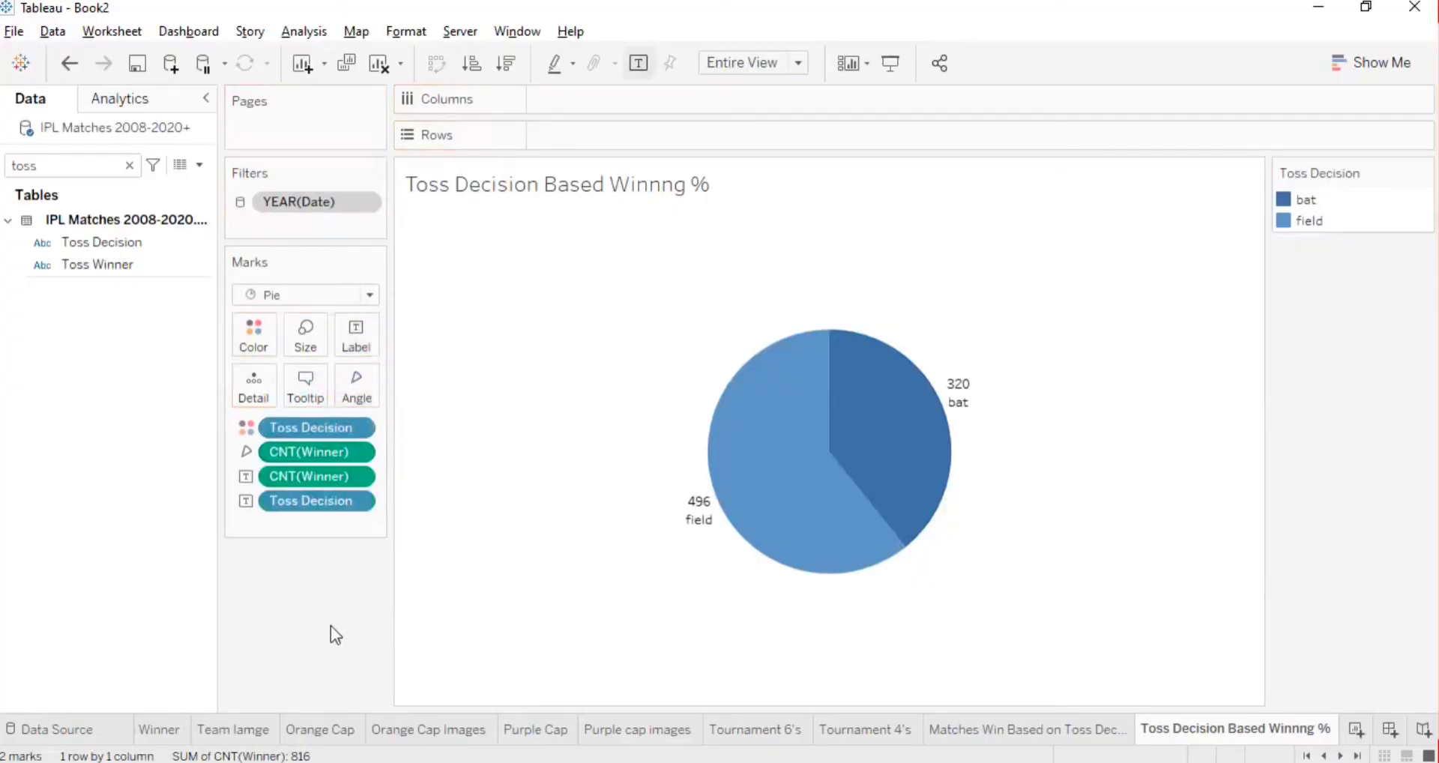
mouse_move(696, 517)
- Apply a Percent of Total quick table calculation to the CNT(Winner) label
right_click(288, 475)
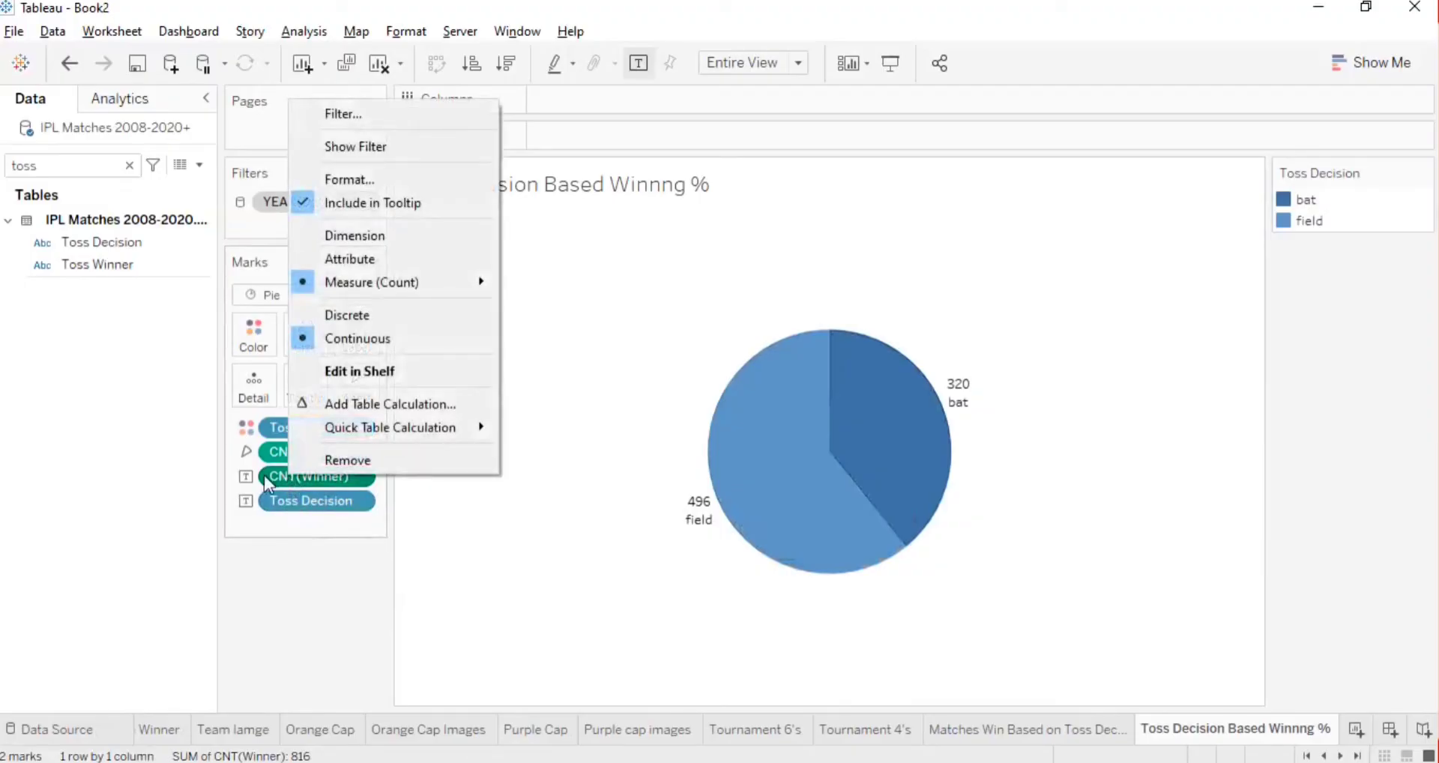
click(320, 598)
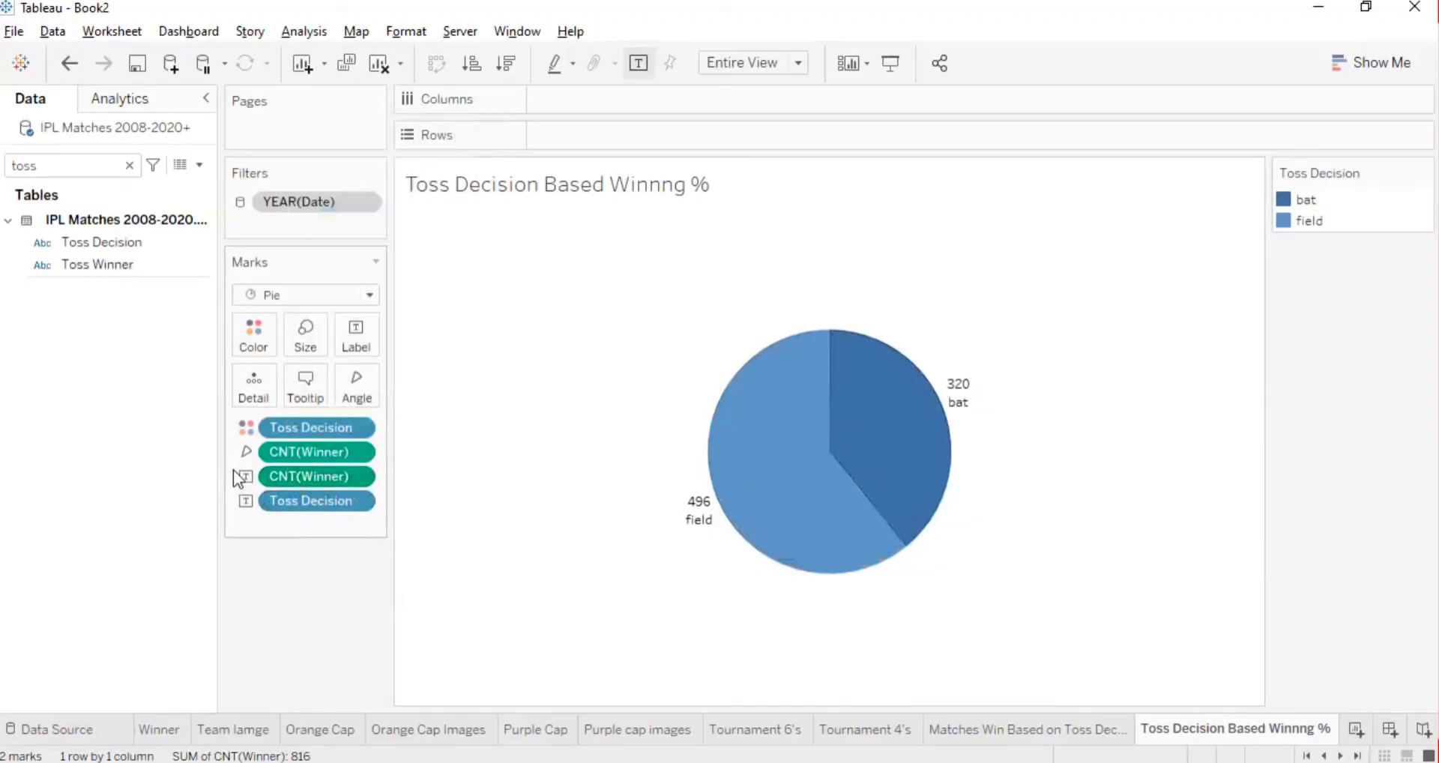
right_click(315, 478)
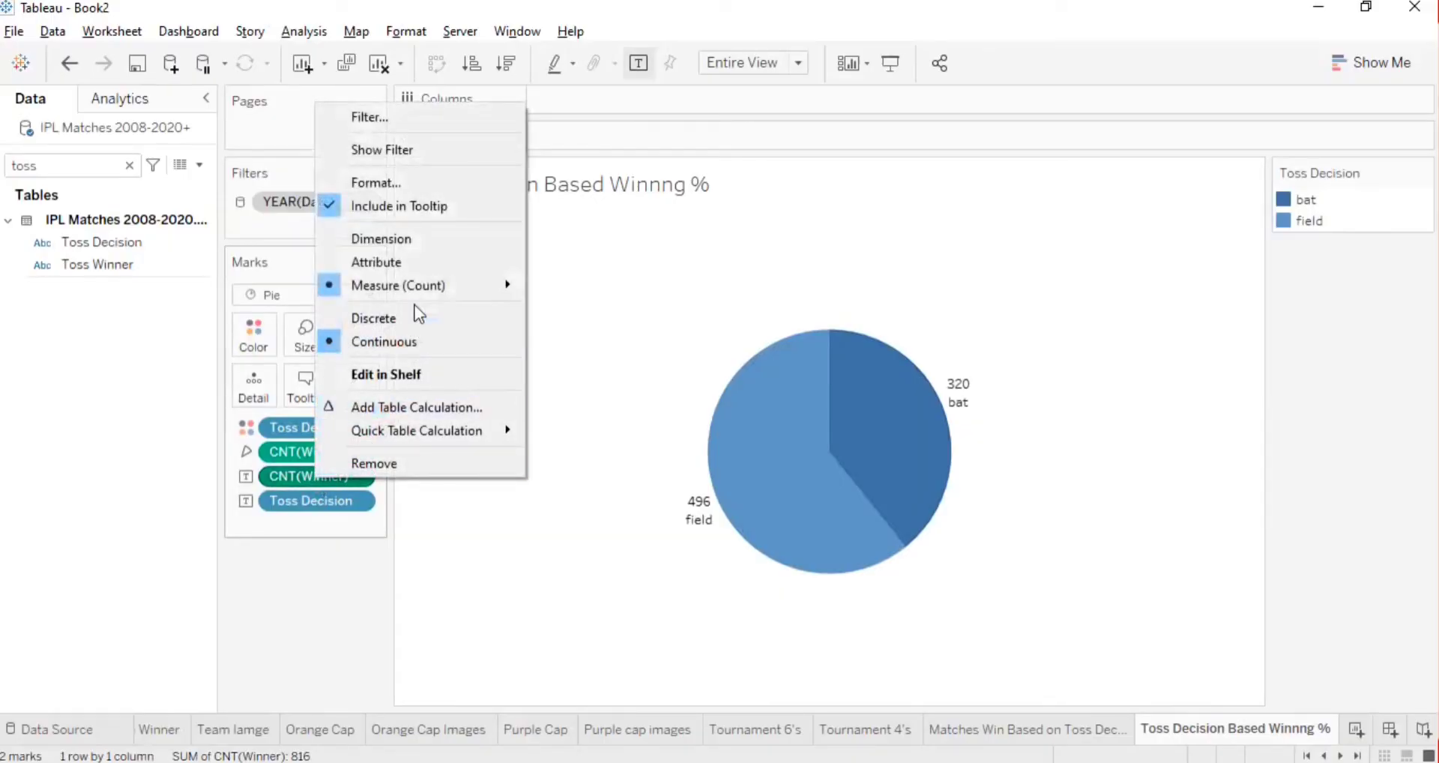
mouse_move(424, 429)
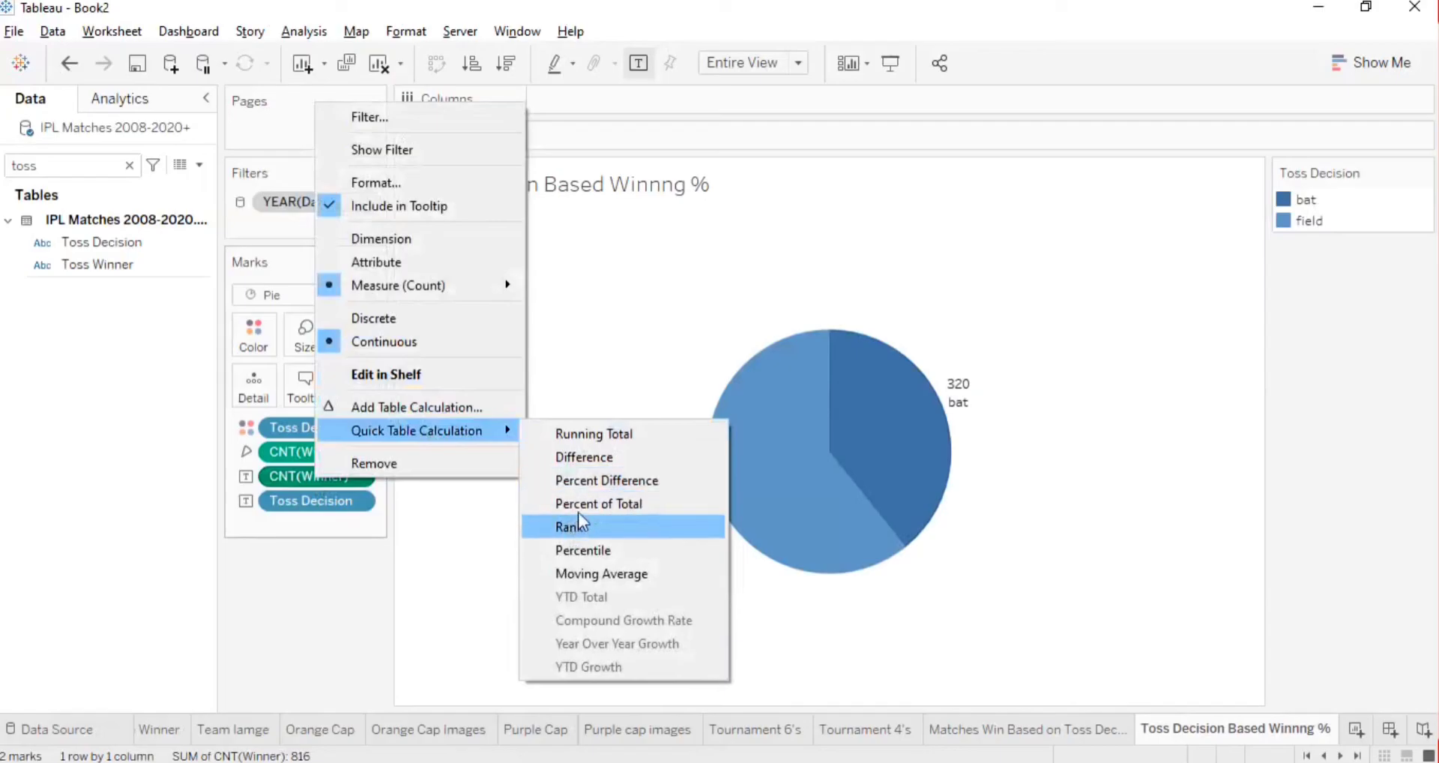
click(598, 503)
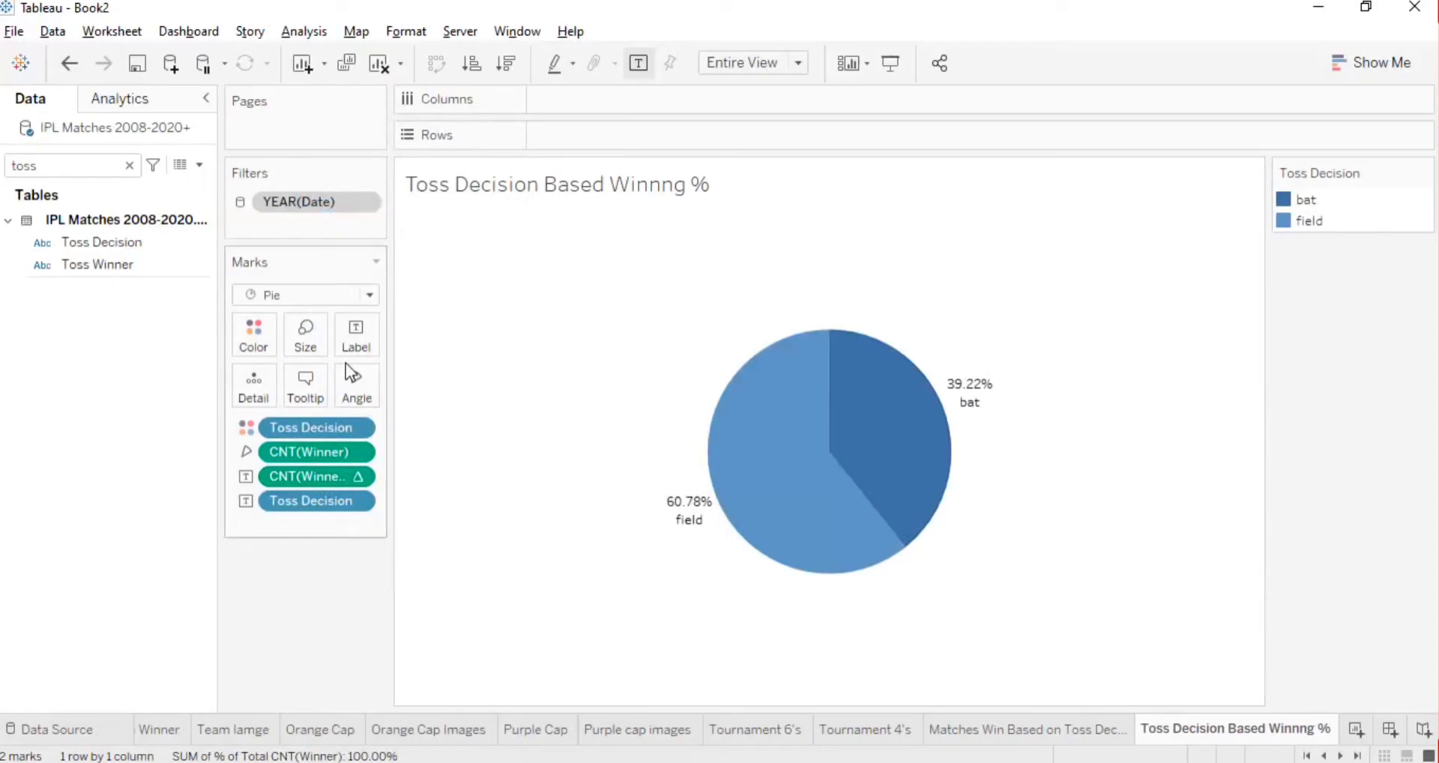
- Edit the label text so Toss Decision sits on its own centered line above % of Total CNT(Winner)
click(357, 344)
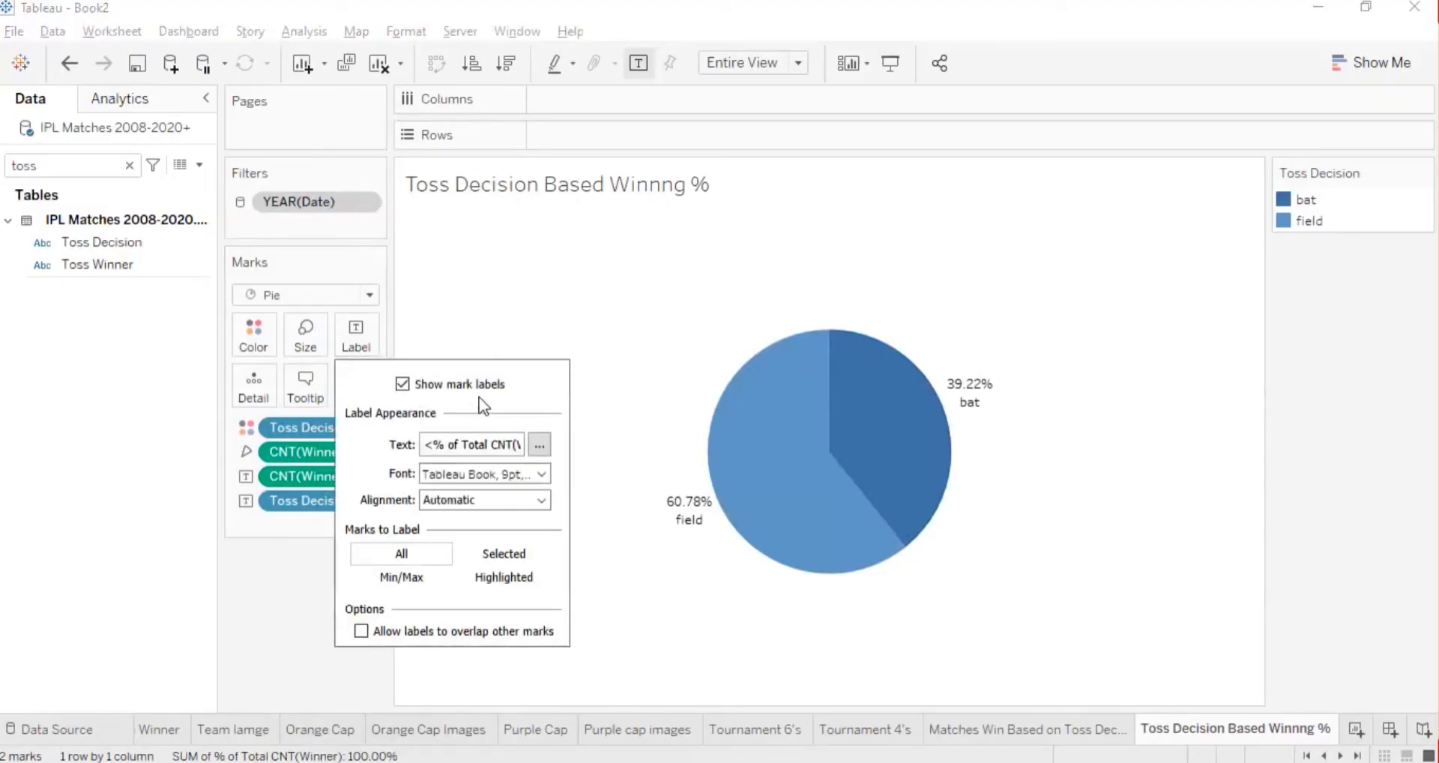
click(539, 445)
drag(933, 140, 797, 142)
key(ctrl+c)
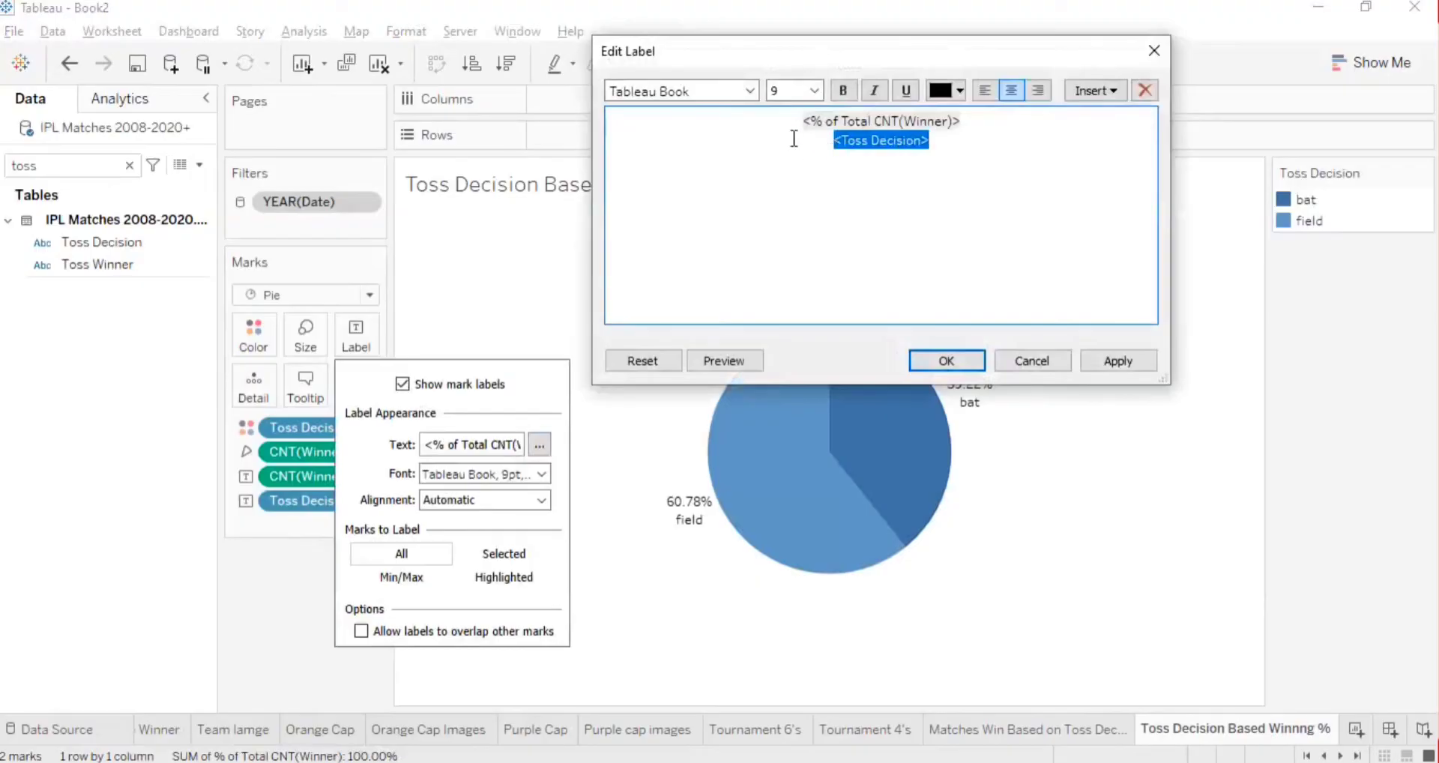
key(BackSpace)
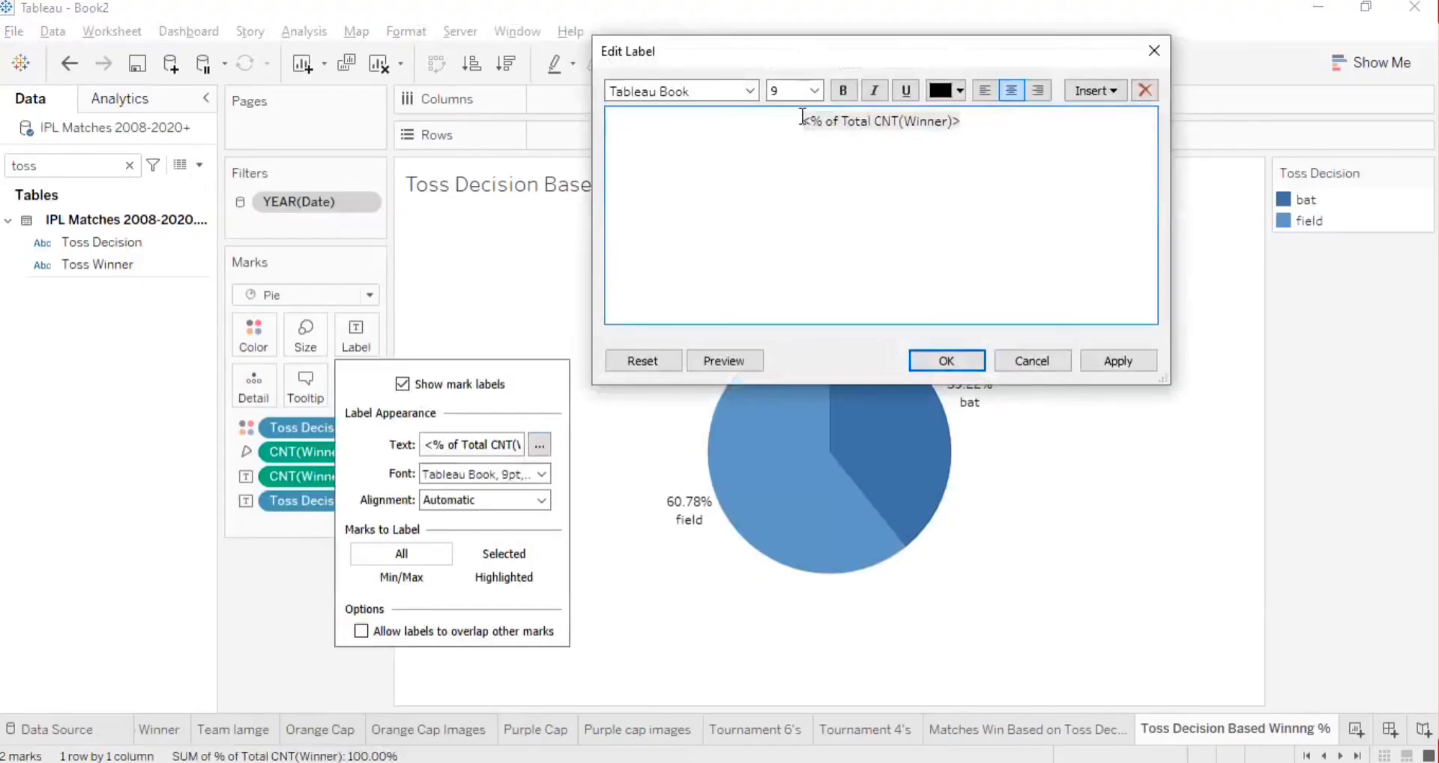
click(803, 121)
key(Return)
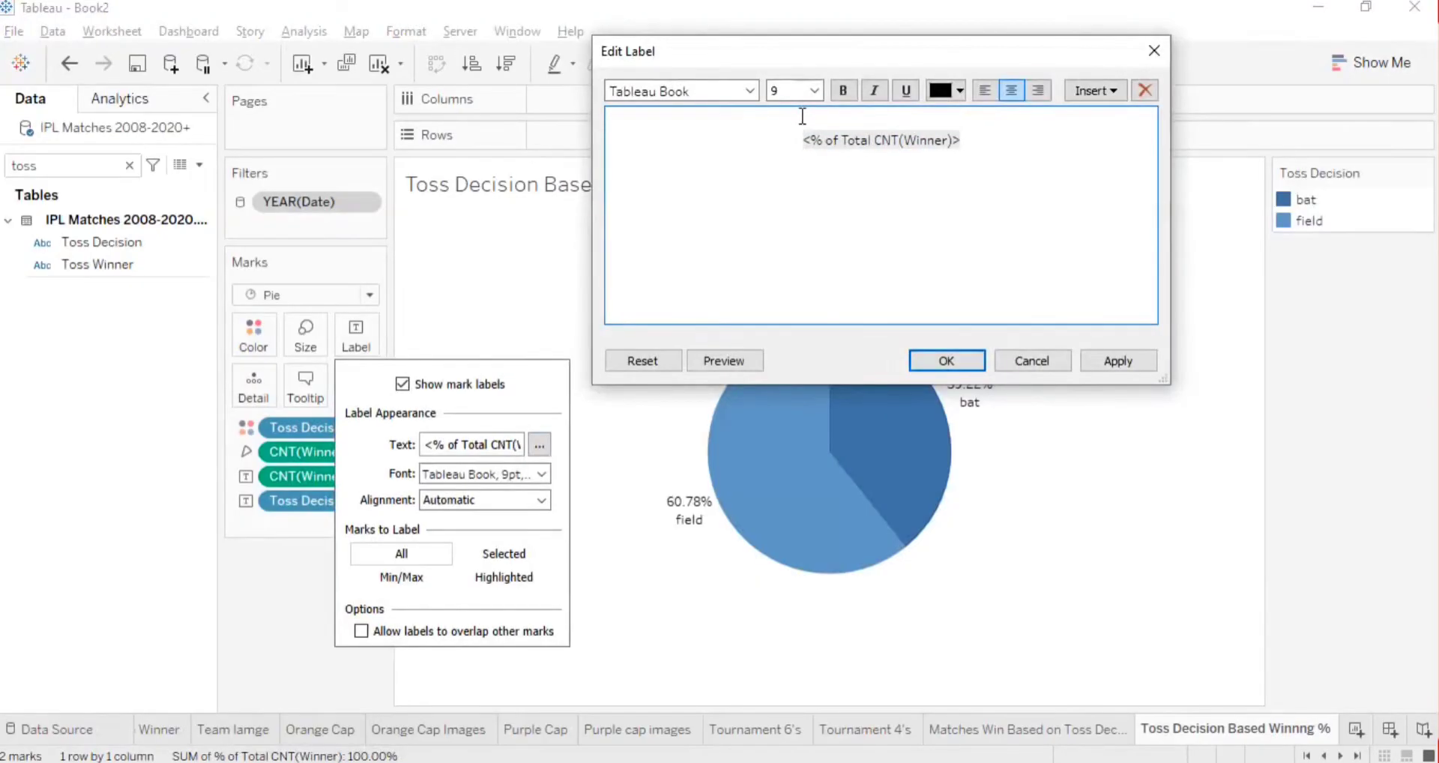
click(802, 116)
key(ctrl+v)
click(1012, 91)
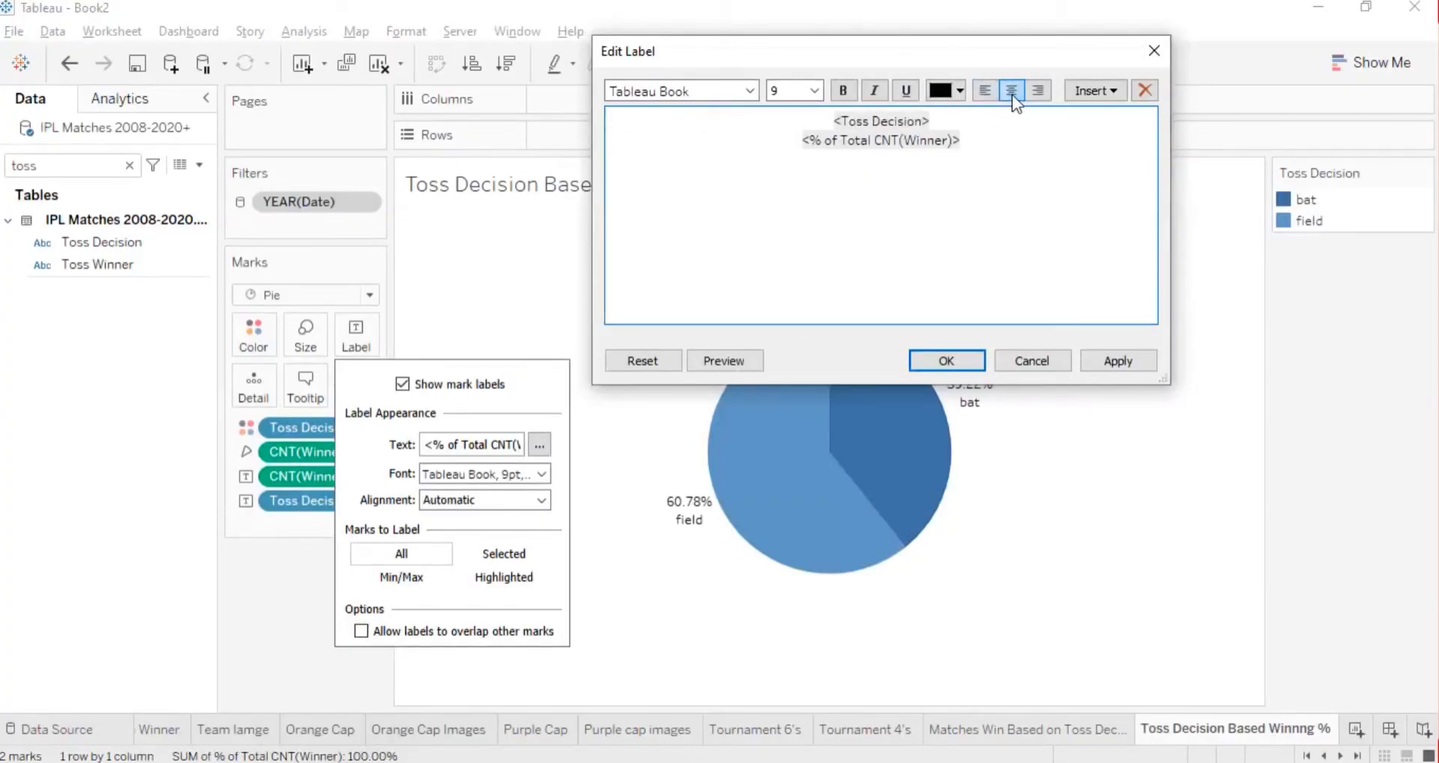
- Format the whole label text as Tableau Semibold, size 8, and apply it to the pie chart
drag(976, 158, 861, 116)
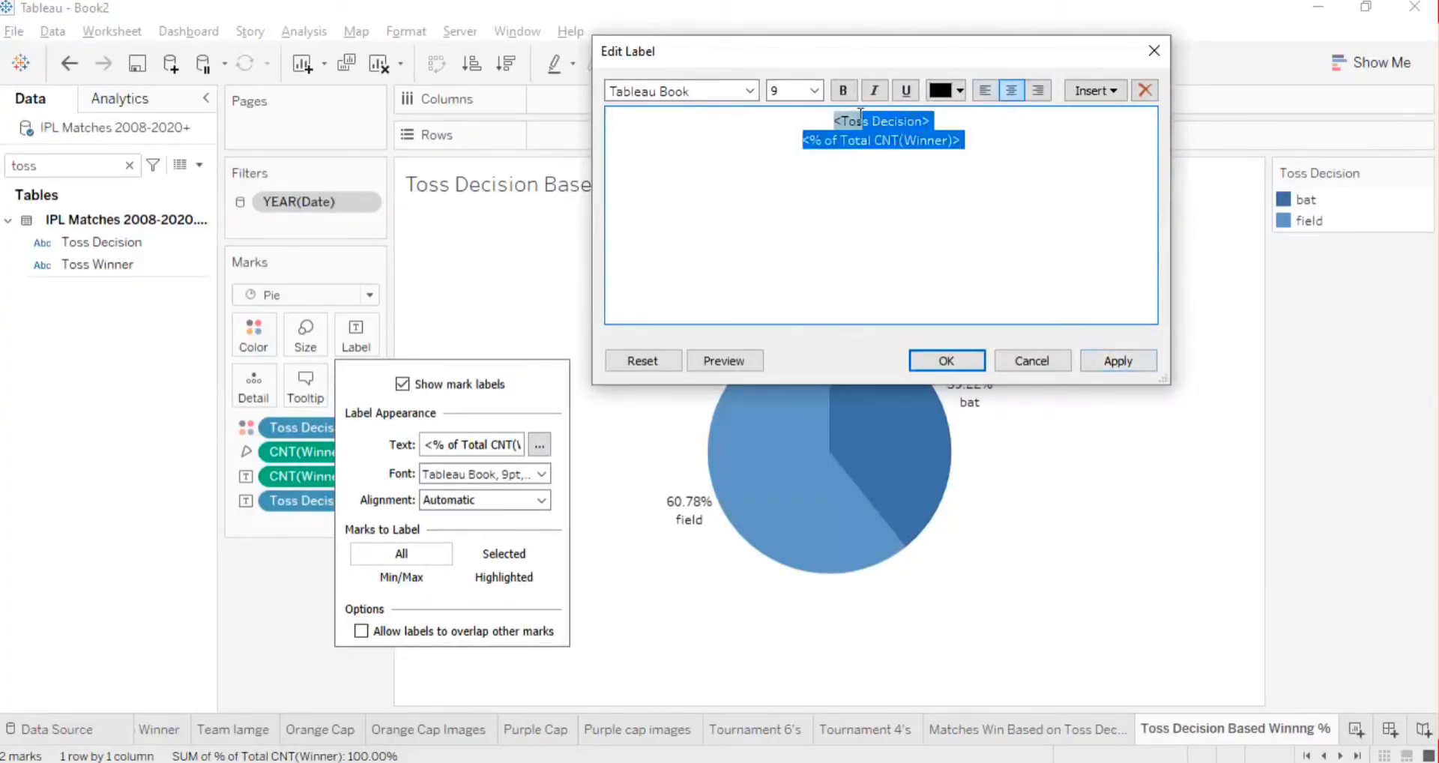
click(814, 91)
click(789, 108)
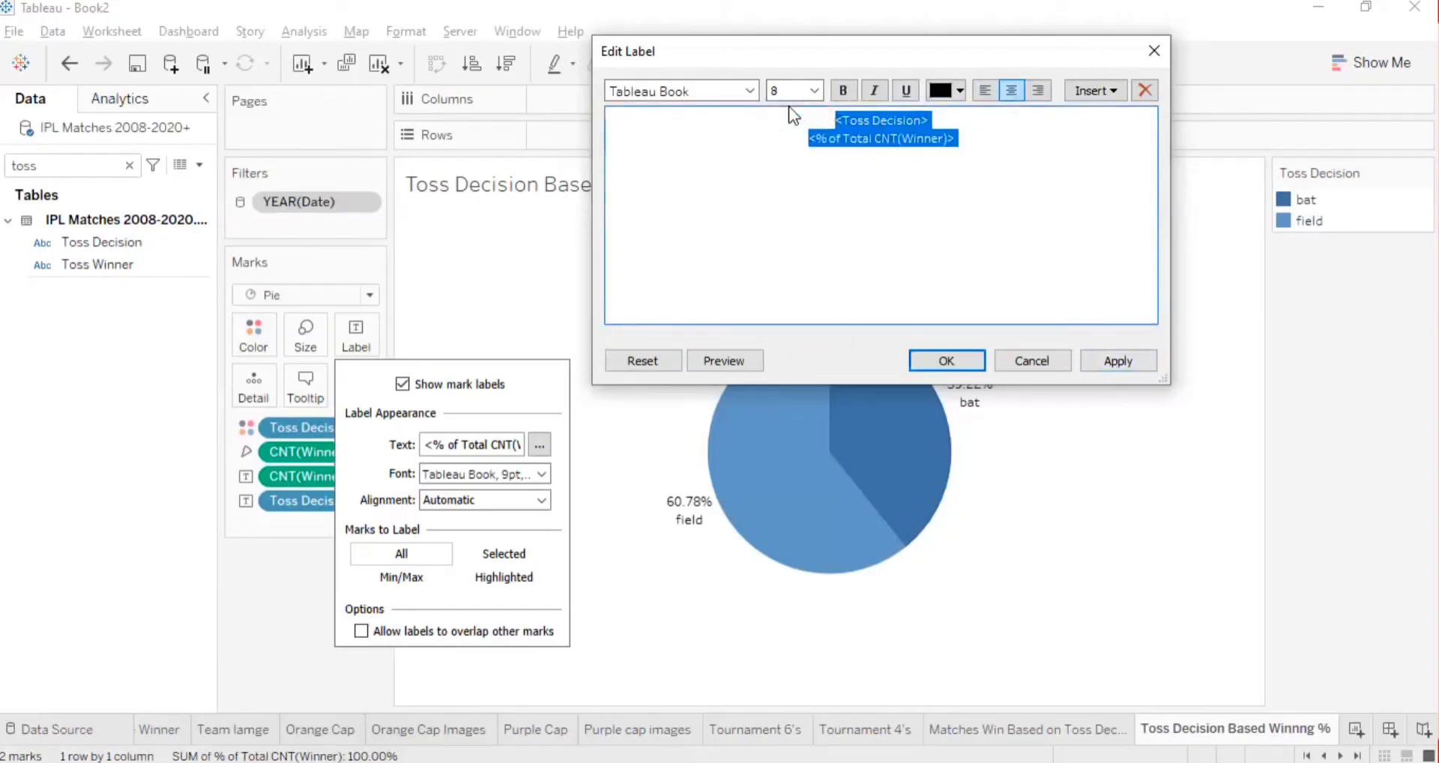
click(750, 90)
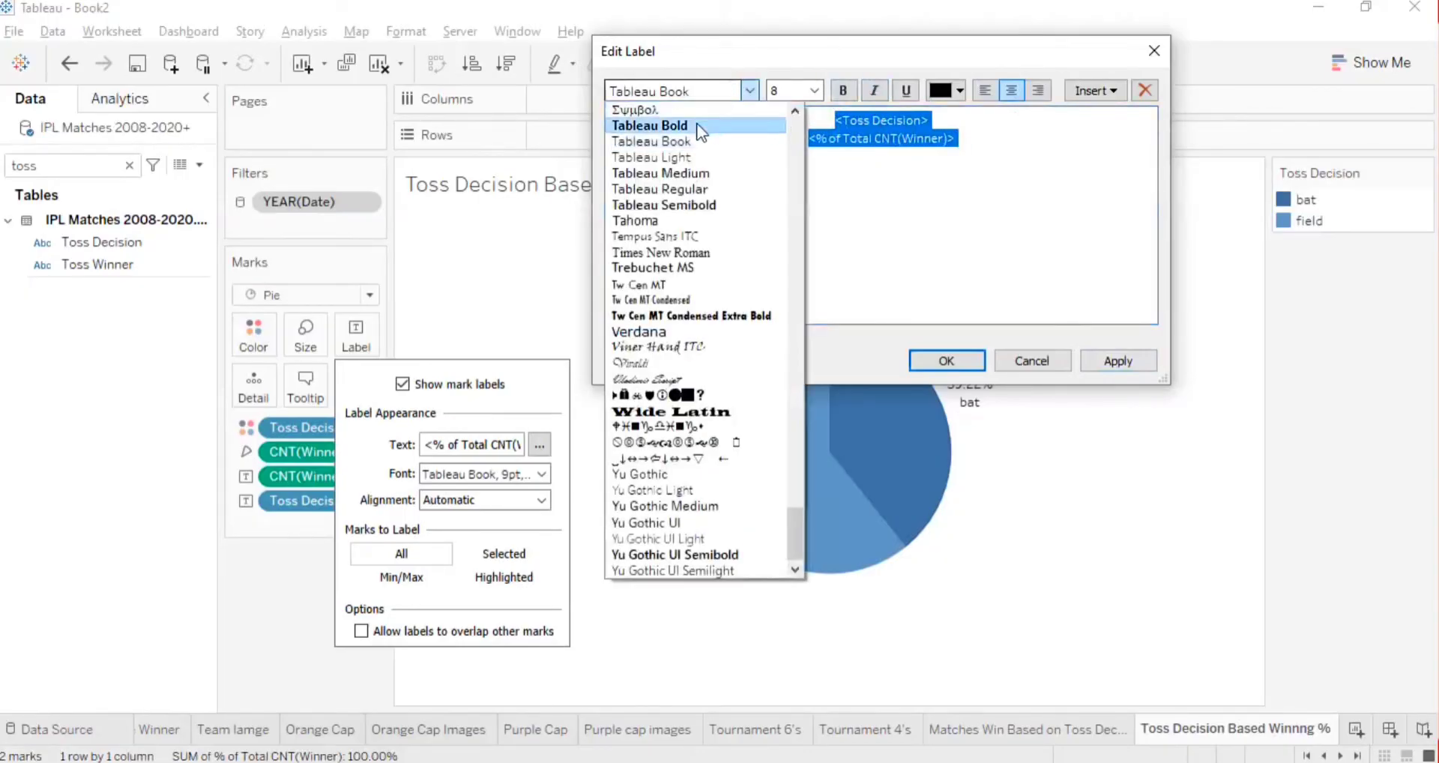
click(659, 205)
click(1127, 362)
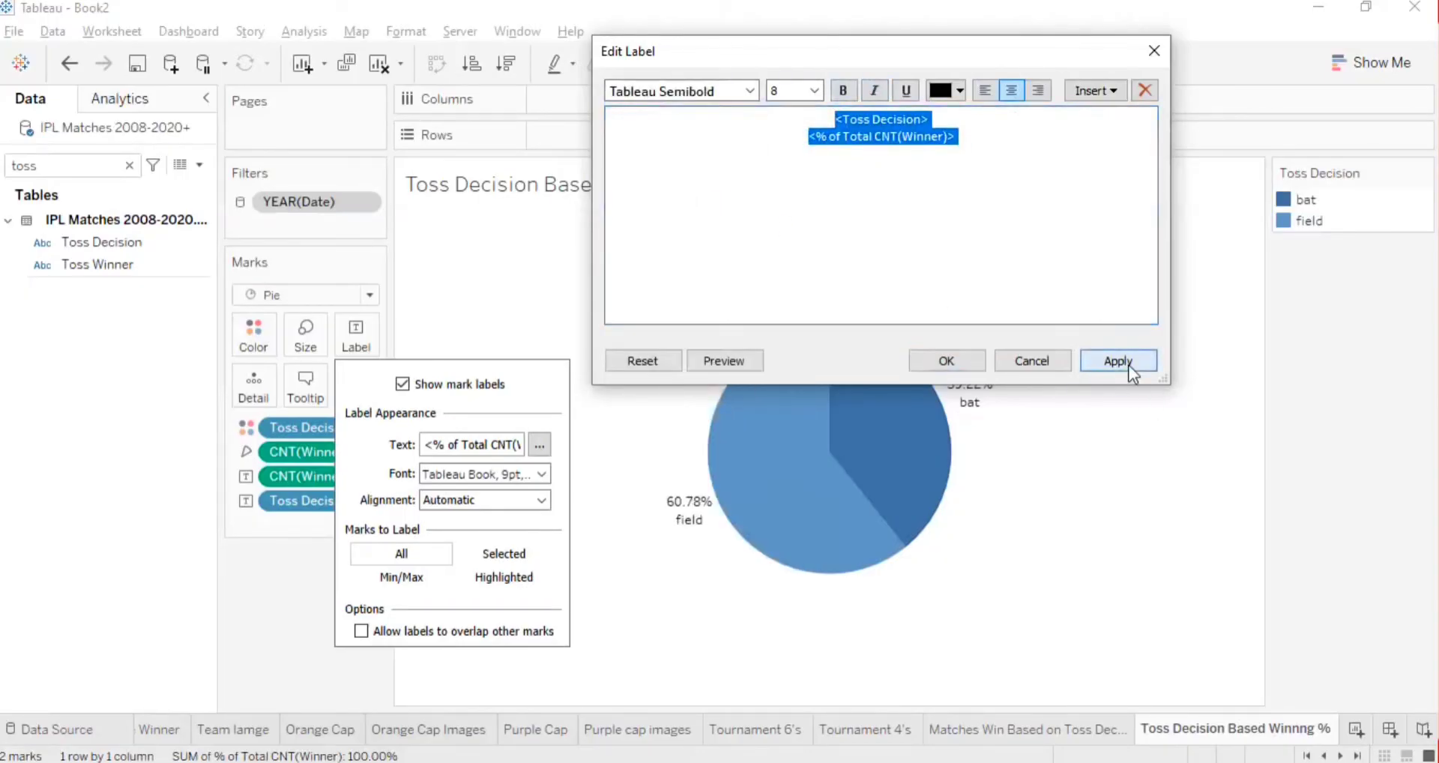
click(947, 361)
click(598, 649)
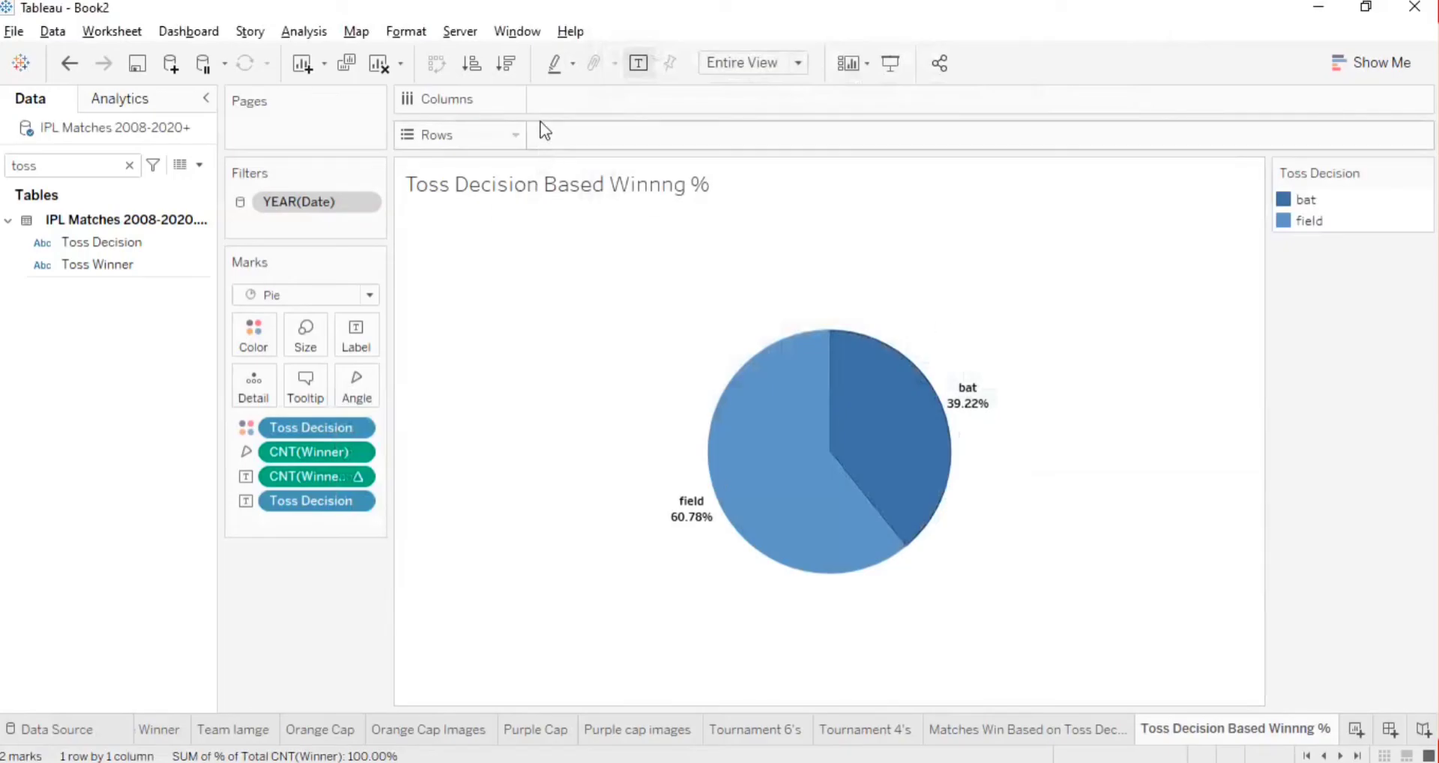
- Add the ad-hoc calculation avg(0) to Columns
double_click(540, 91)
click(568, 357)
double_click(601, 97)
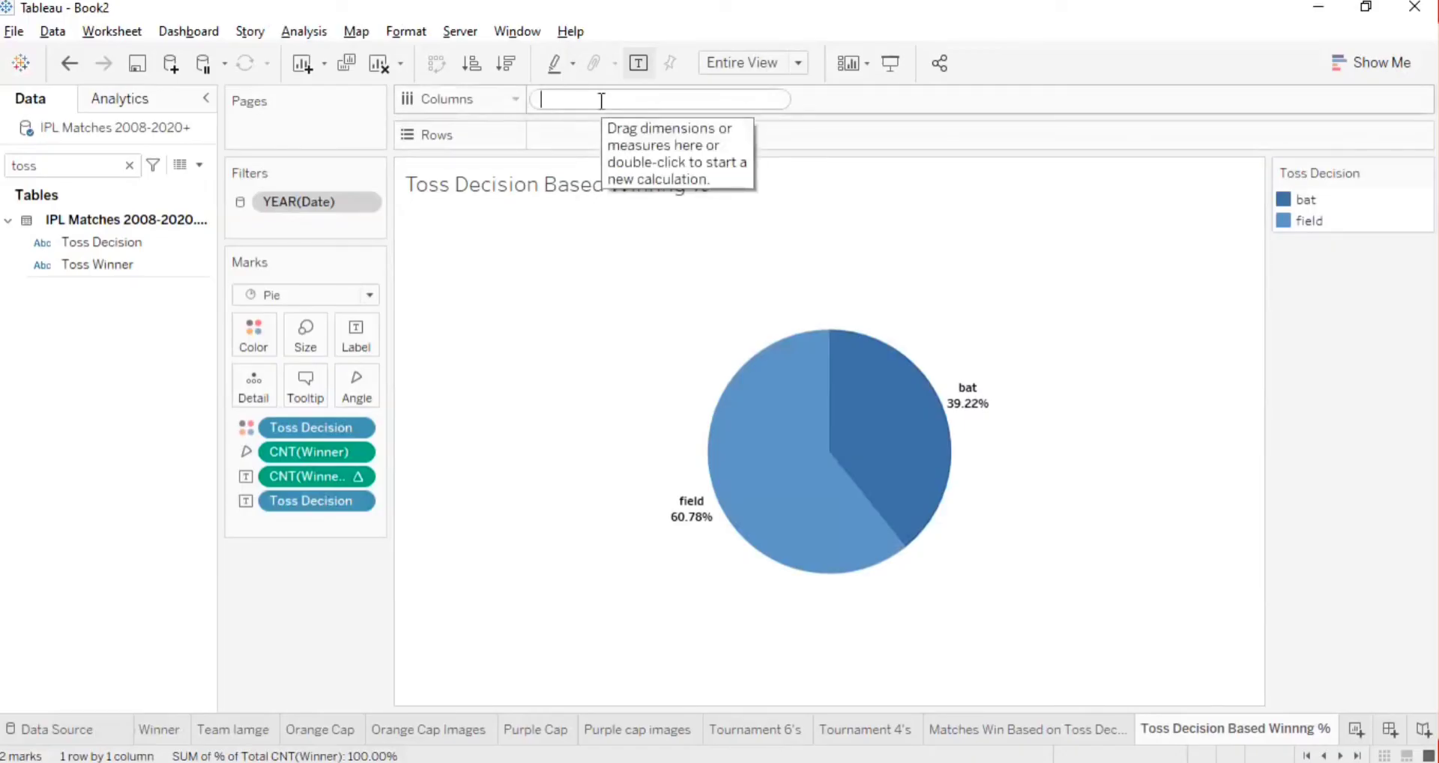
text(avg)
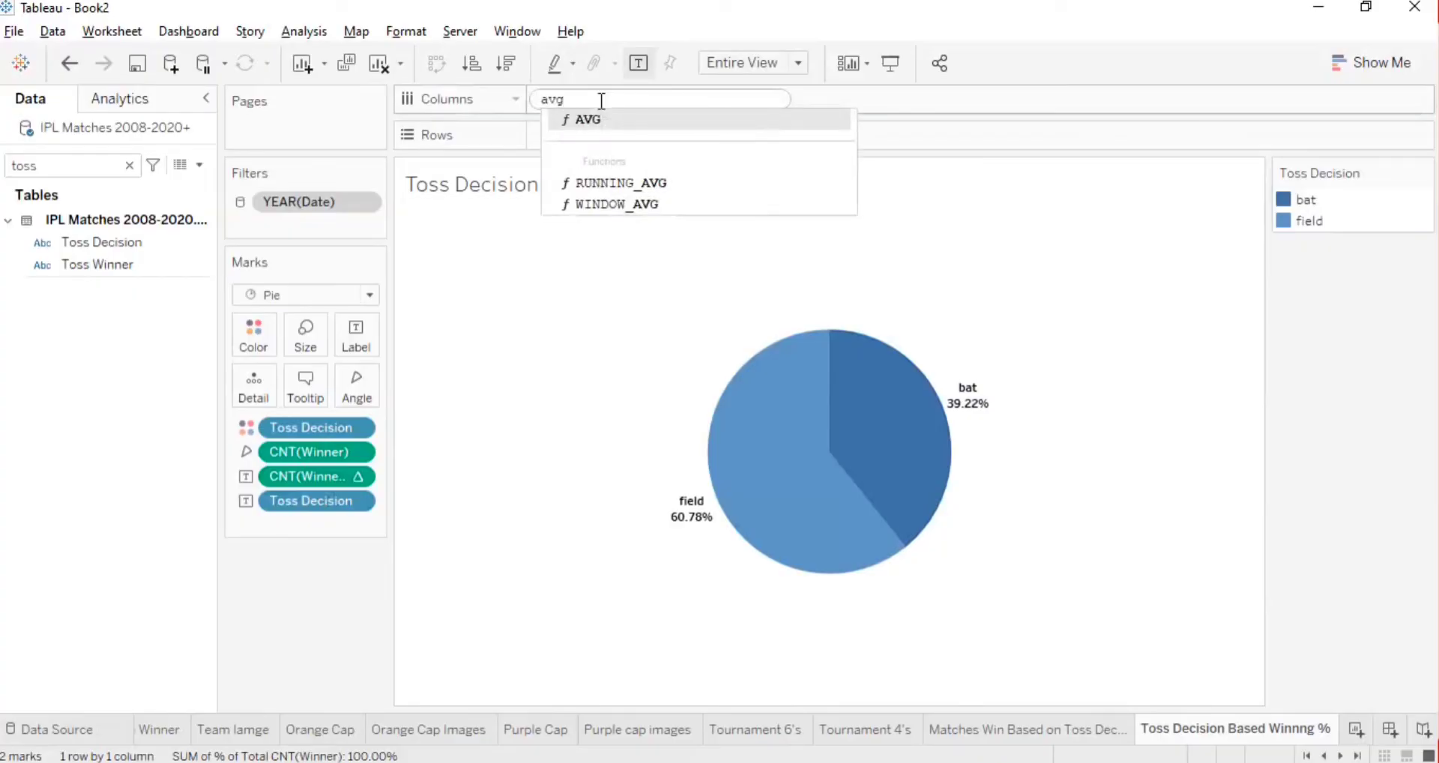
text(()
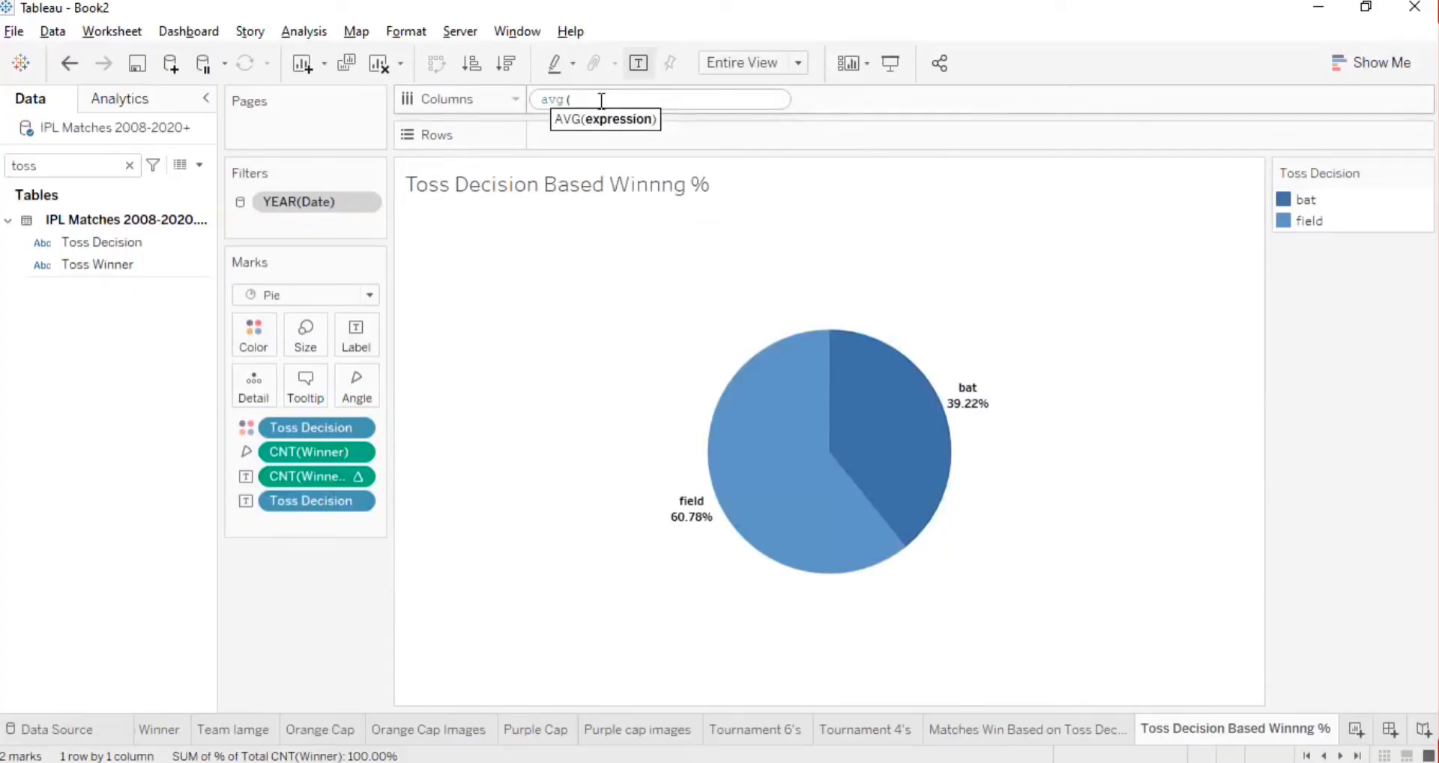
text(0))
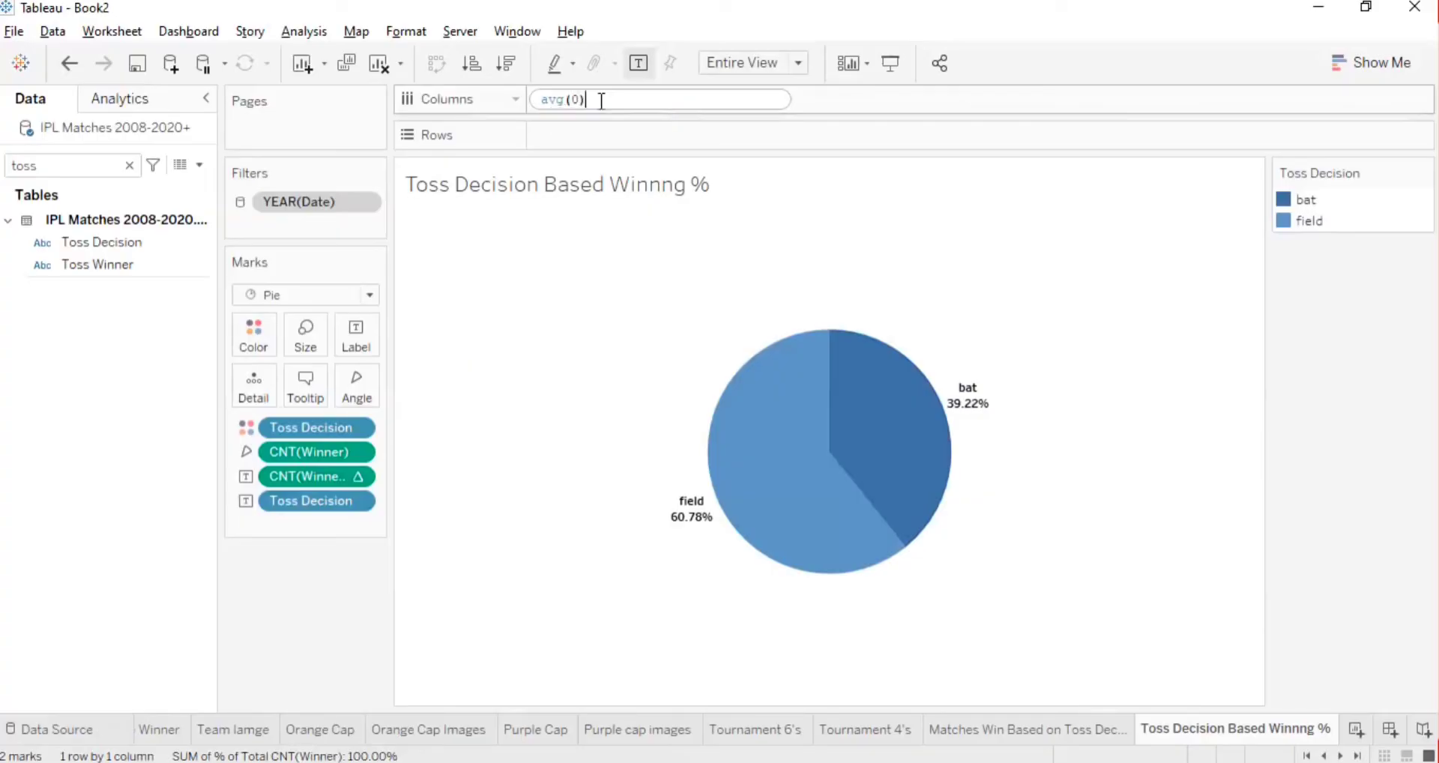
key(Return)
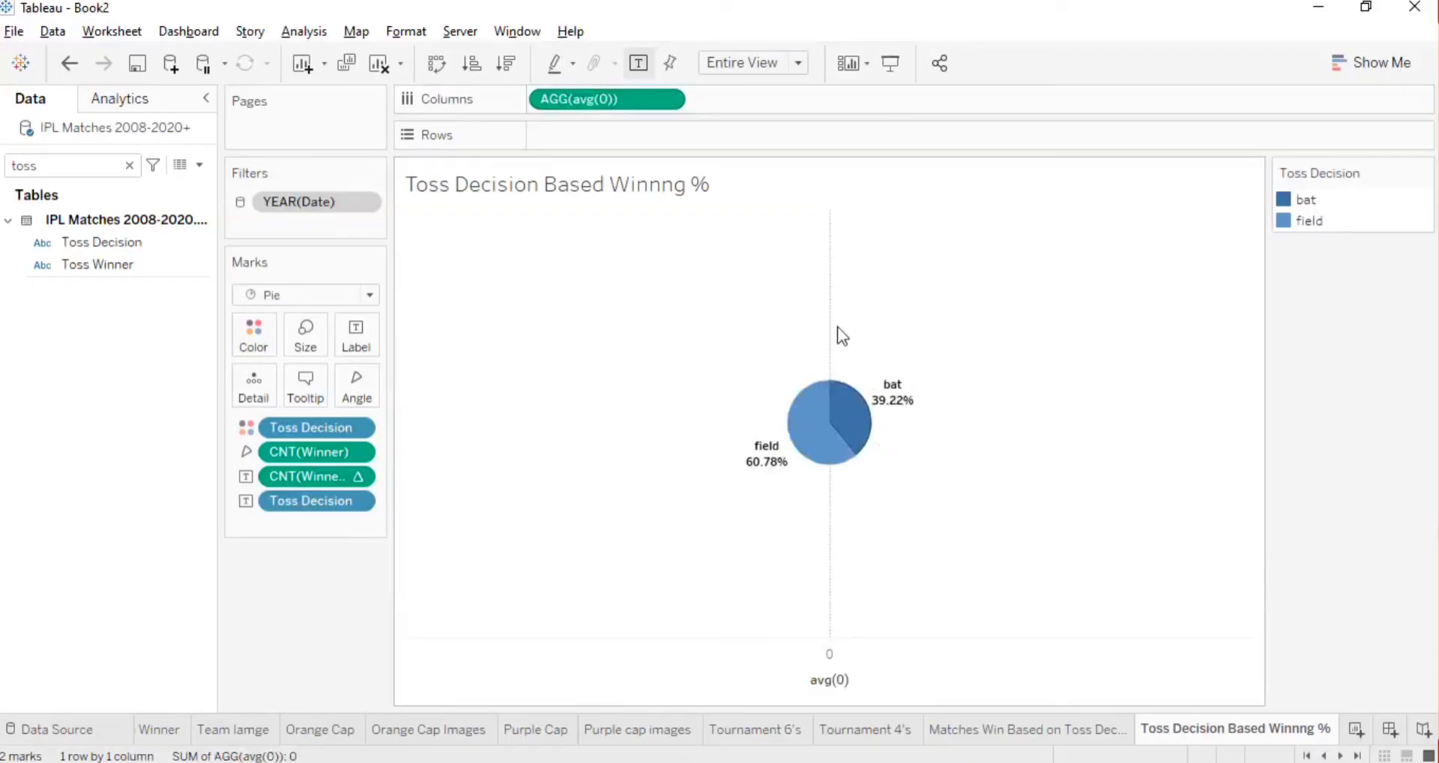
- Add a second calculation, AVG(0), to Columns beside the first one
double_click(733, 101)
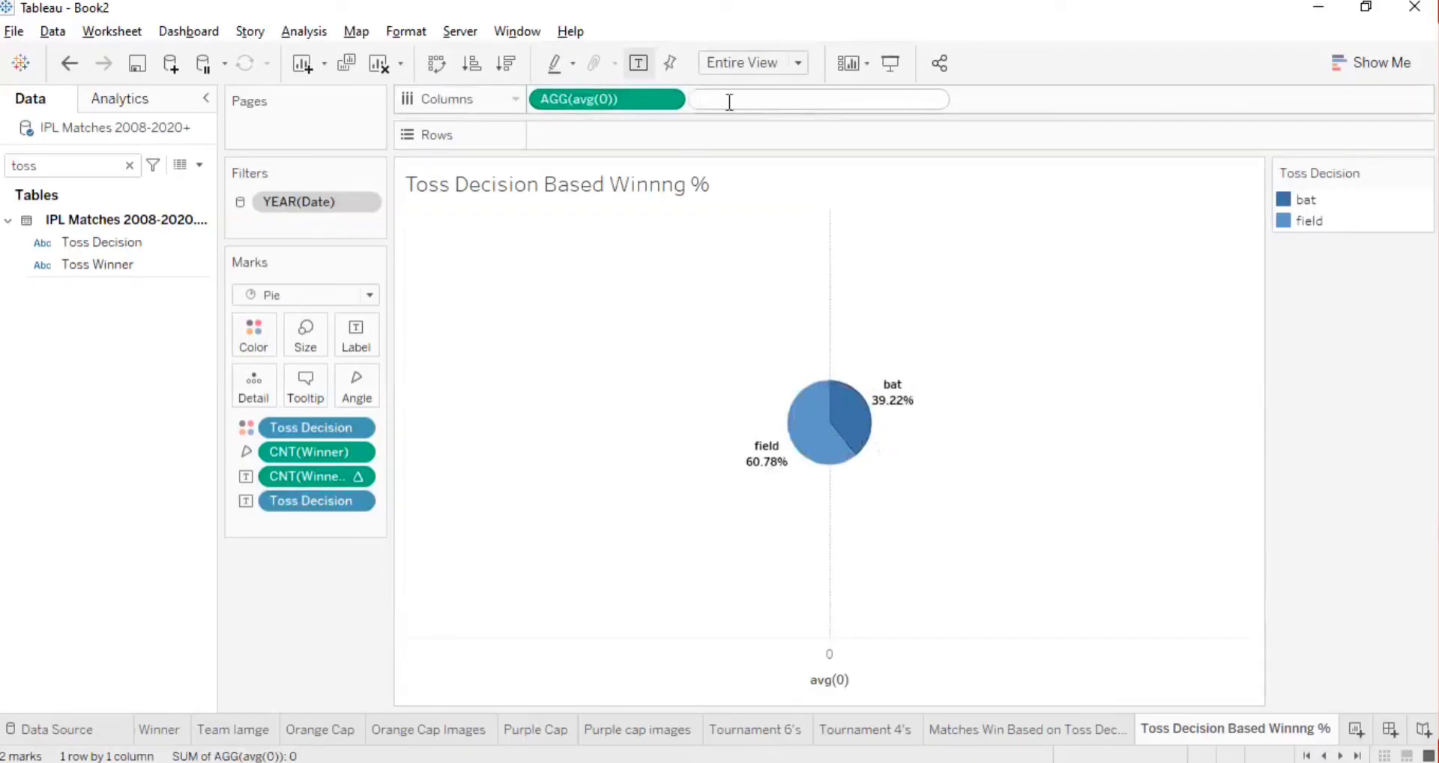
text(avg)
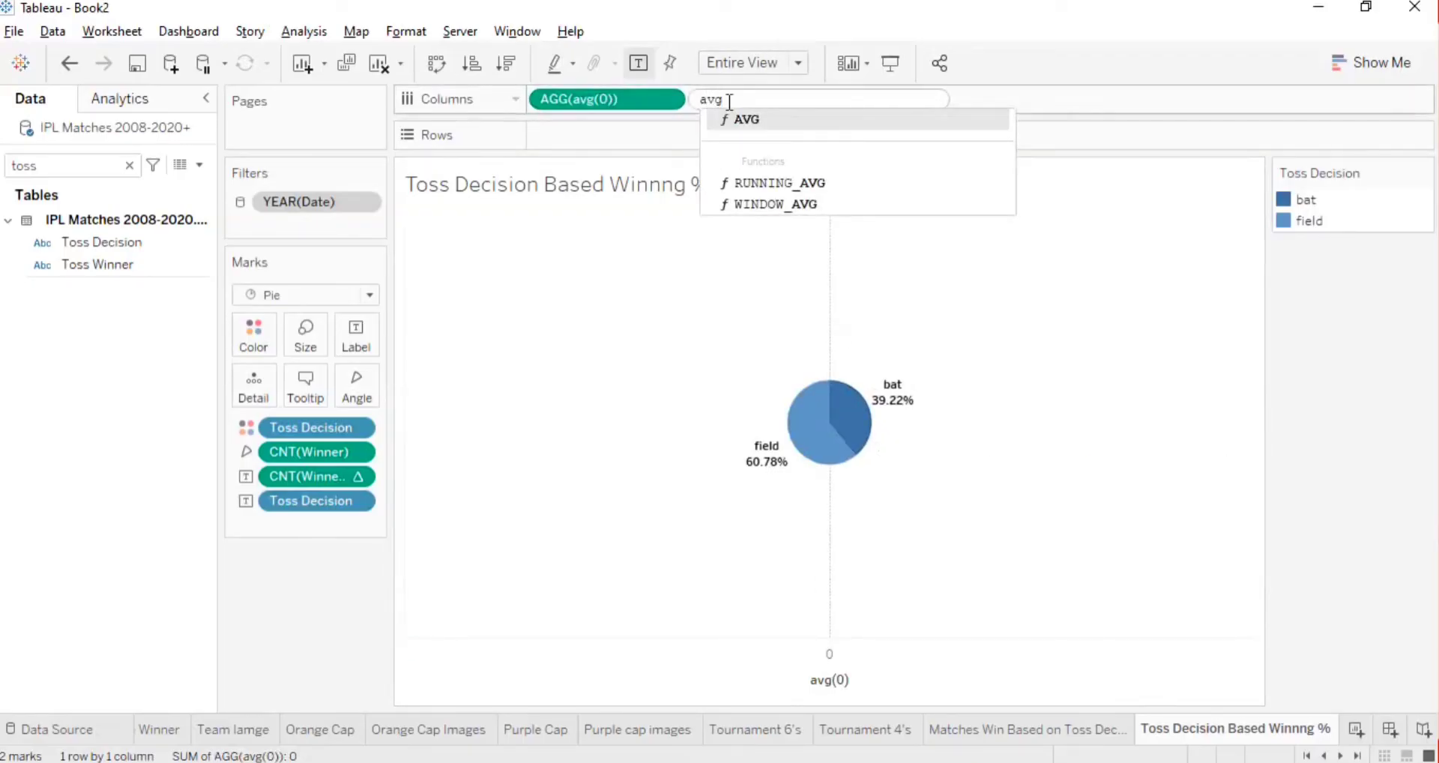
click(736, 116)
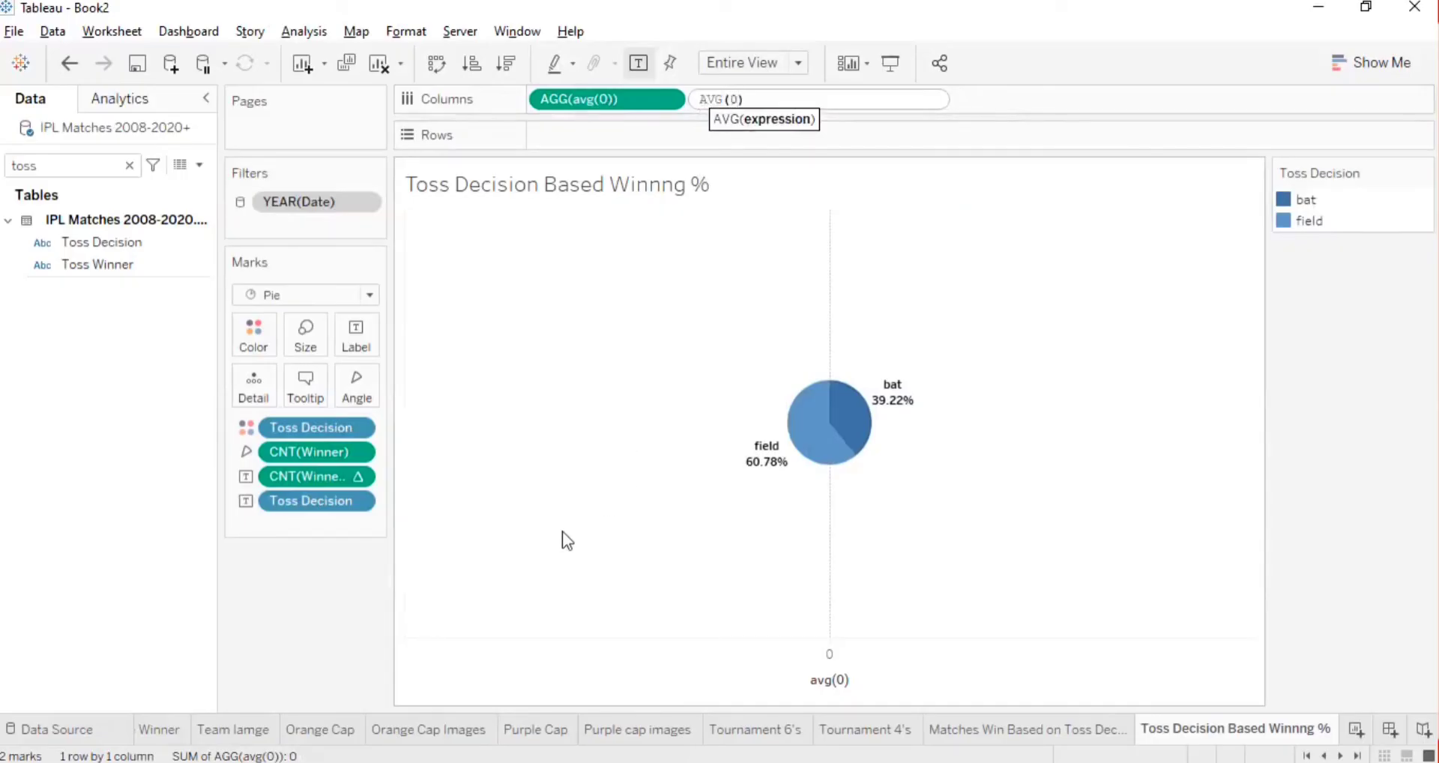
key(Return)
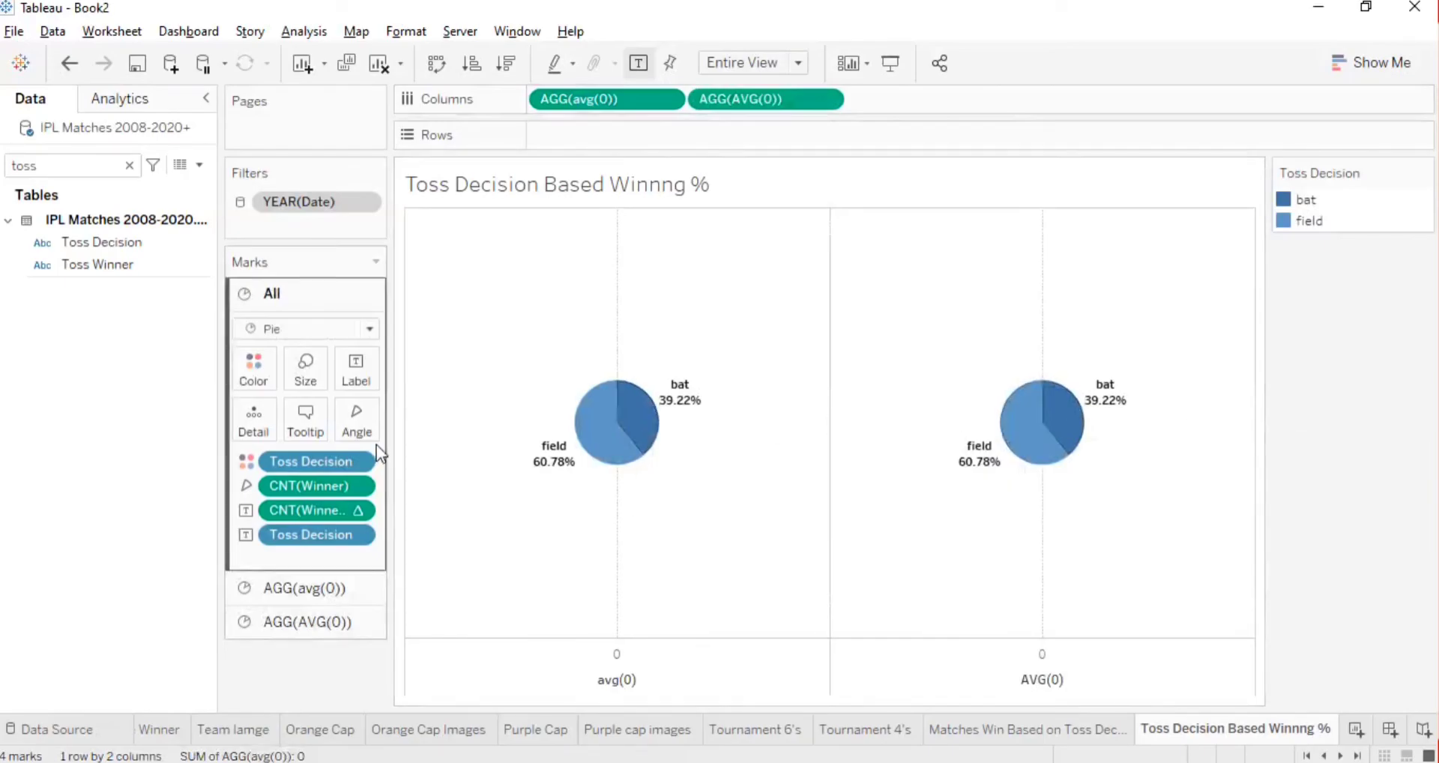
- Remove all color, angle and label fields from the second AVG(0) pie's marks
click(308, 592)
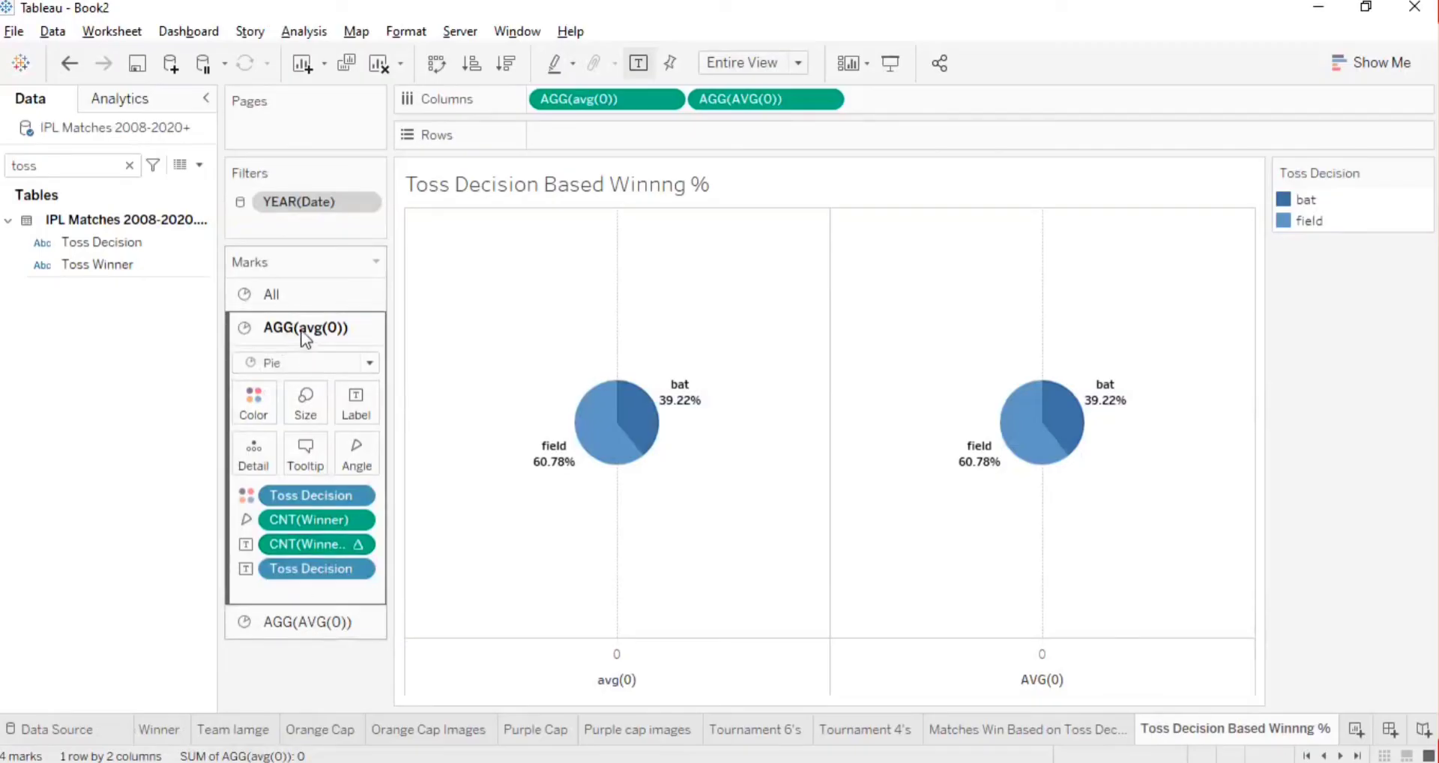
click(291, 622)
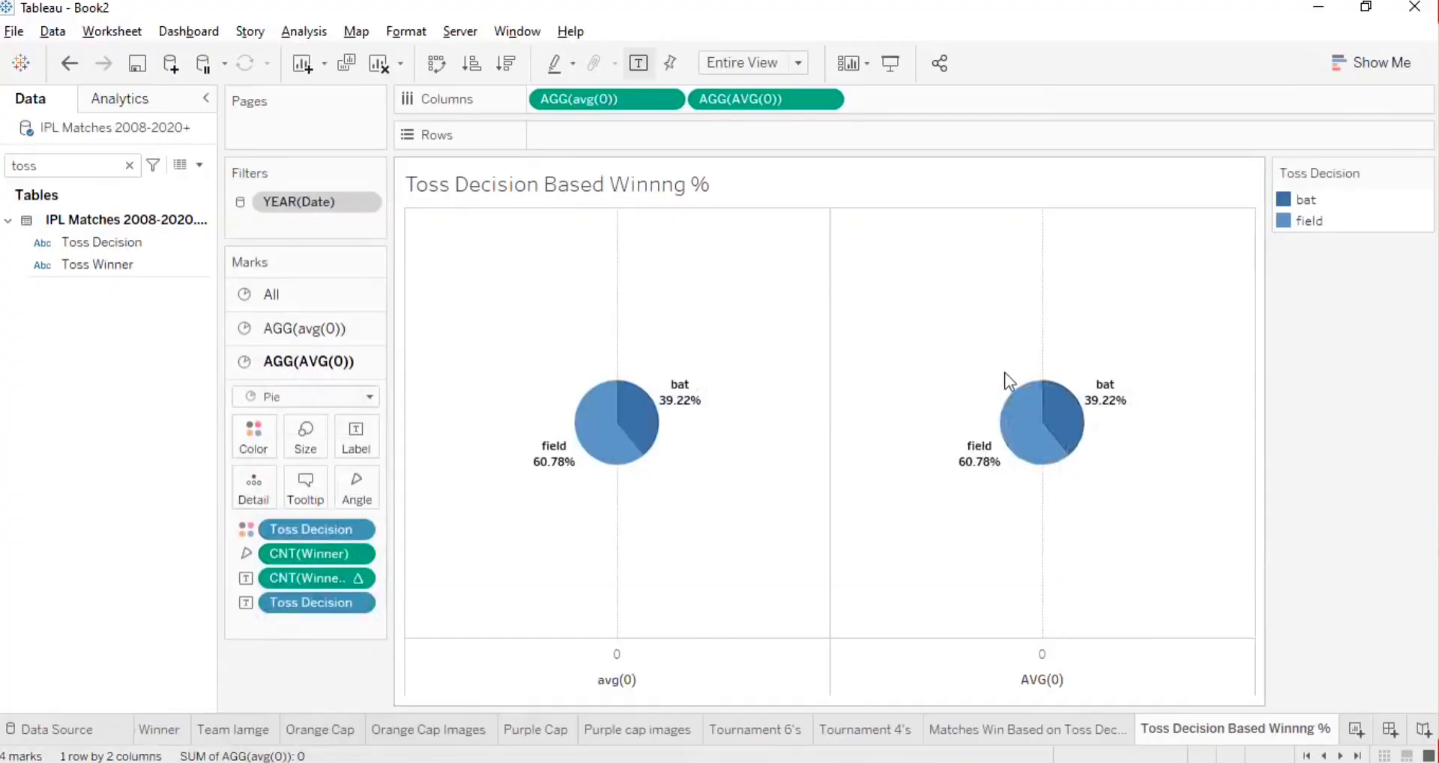
drag(282, 530, 189, 547)
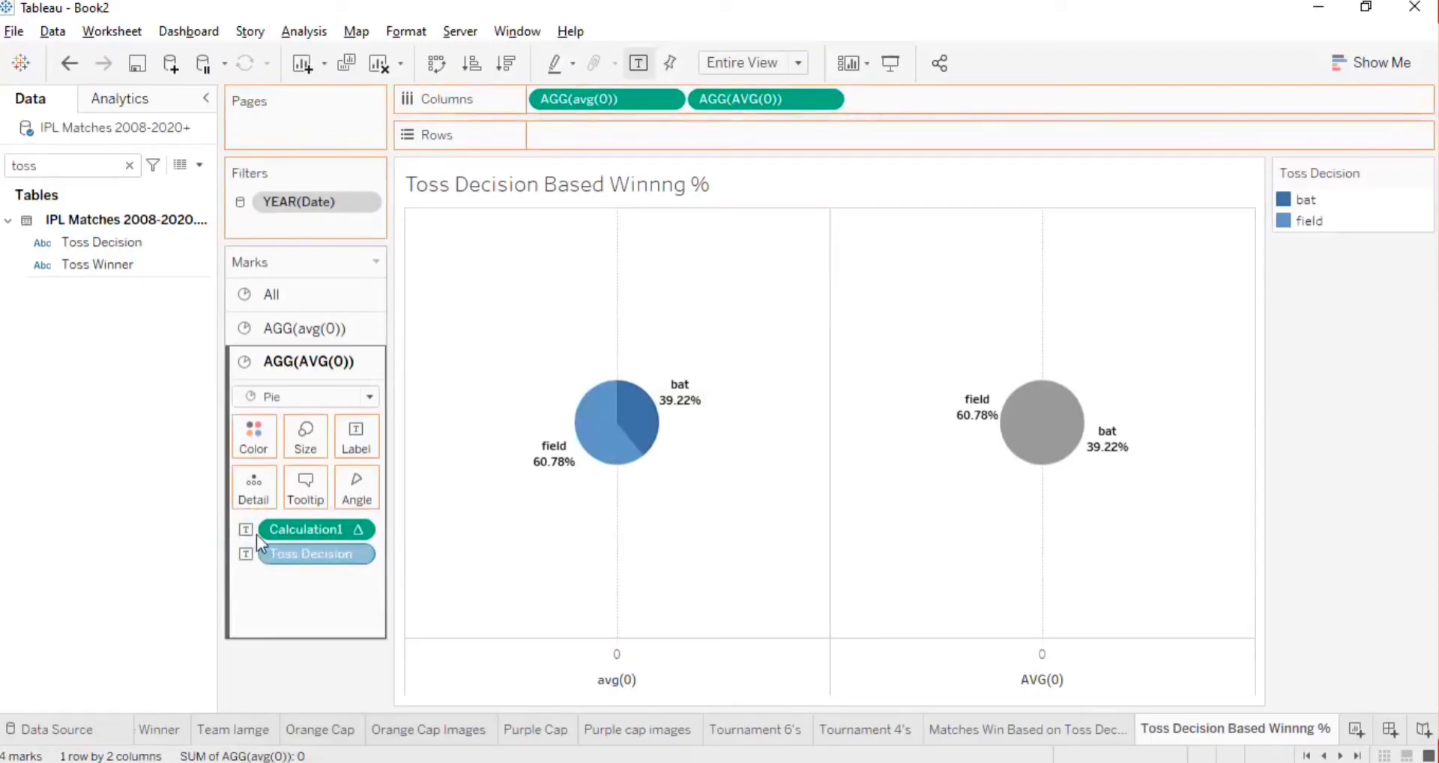
drag(274, 528, 285, 671)
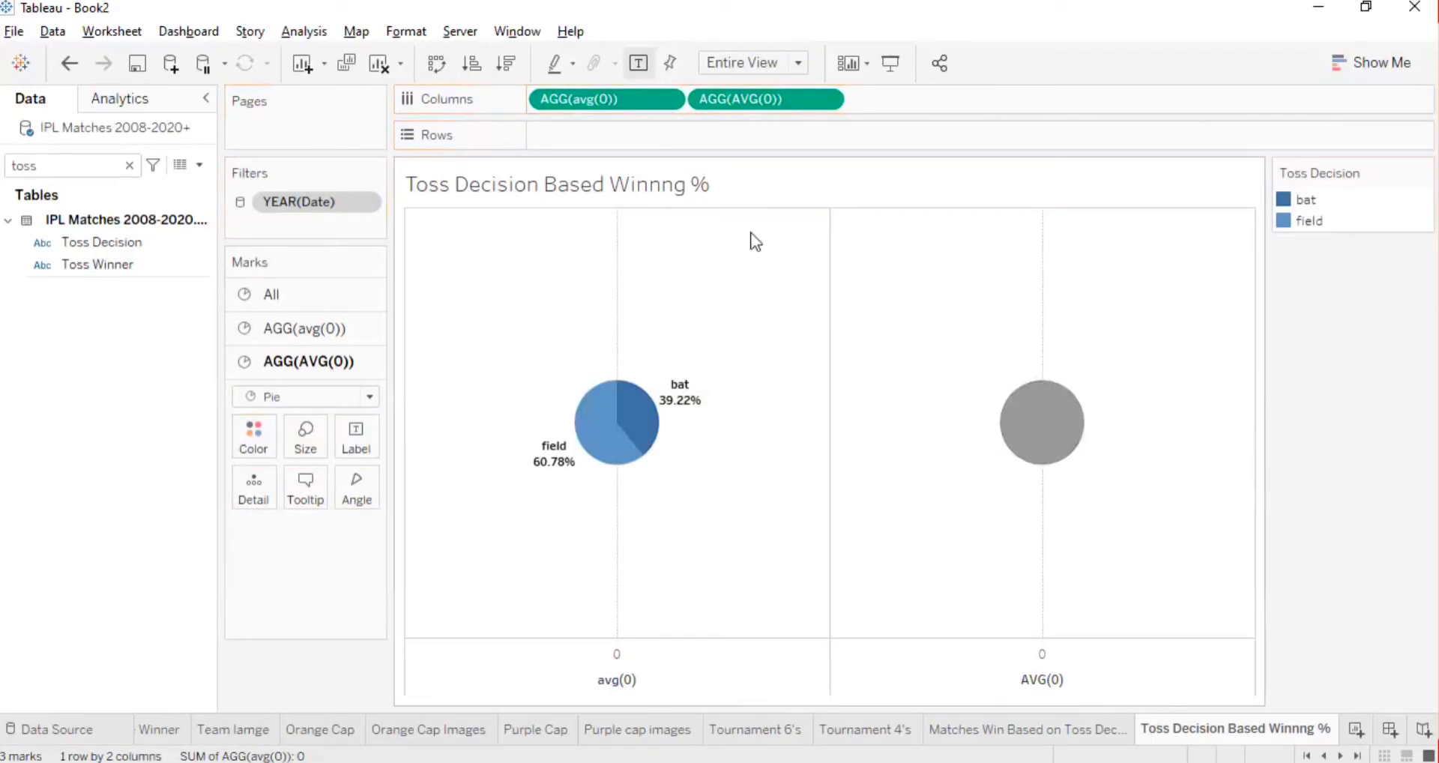
mouse_move(581, 457)
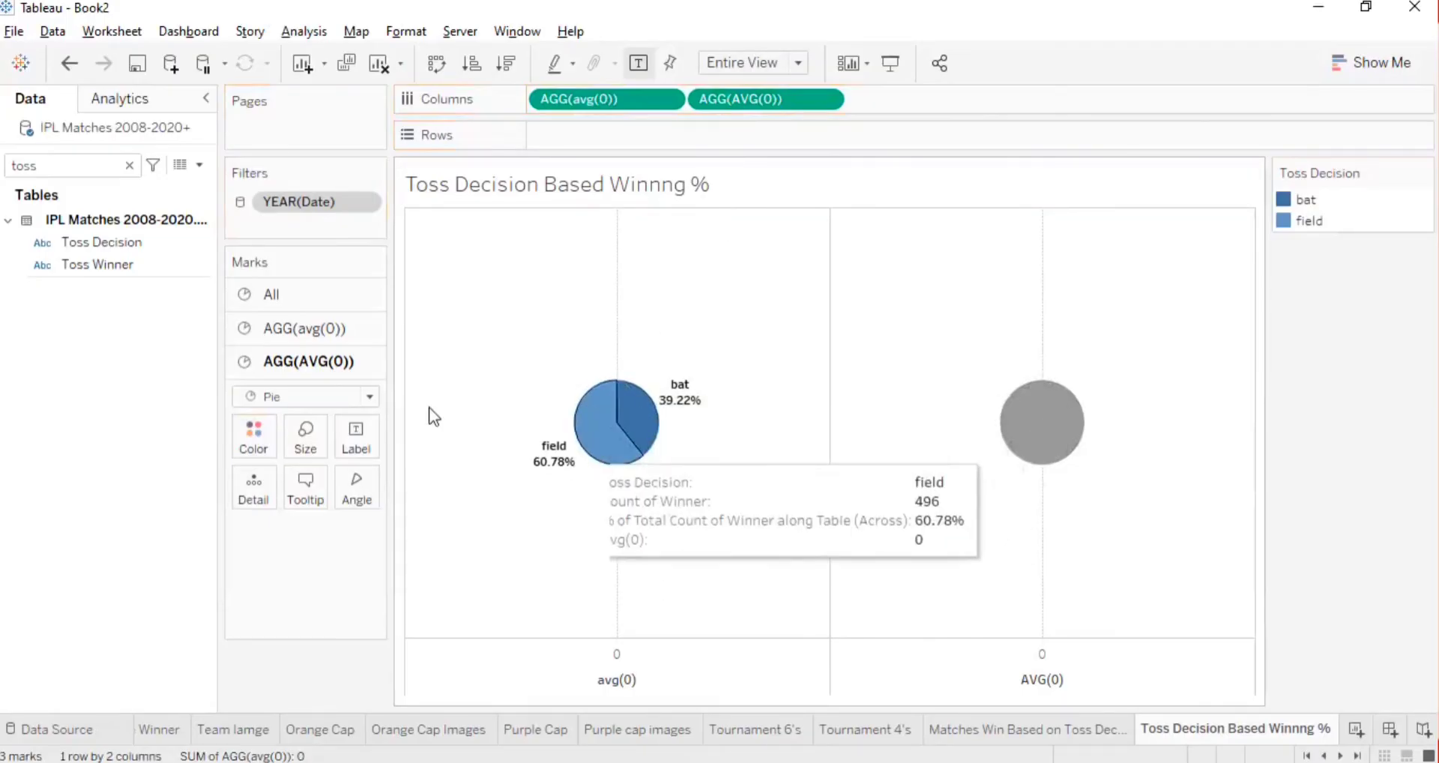
- Enlarge the first avg(0) pie so that it is bigger than the grey AVG(0) pie
click(303, 335)
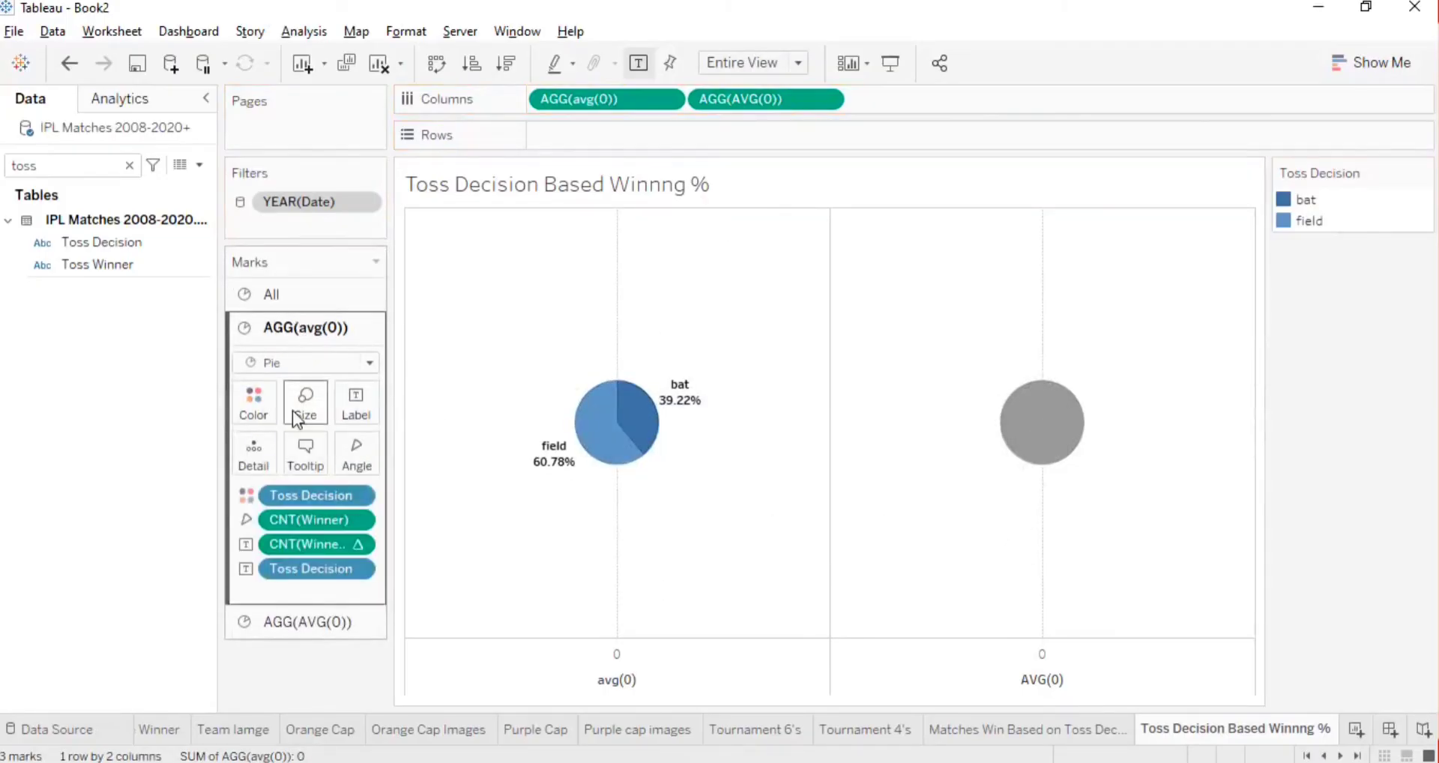
click(289, 403)
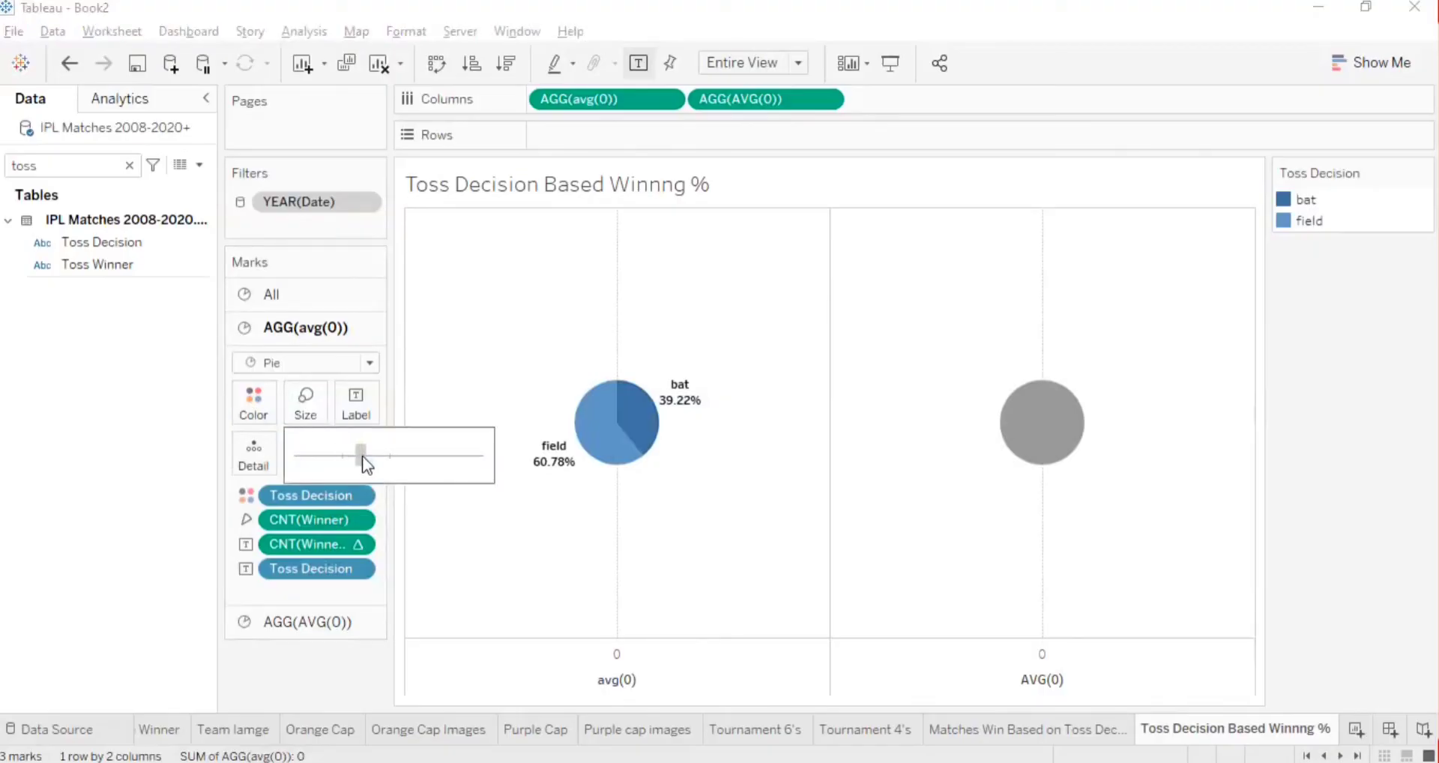
drag(373, 453, 390, 457)
click(182, 485)
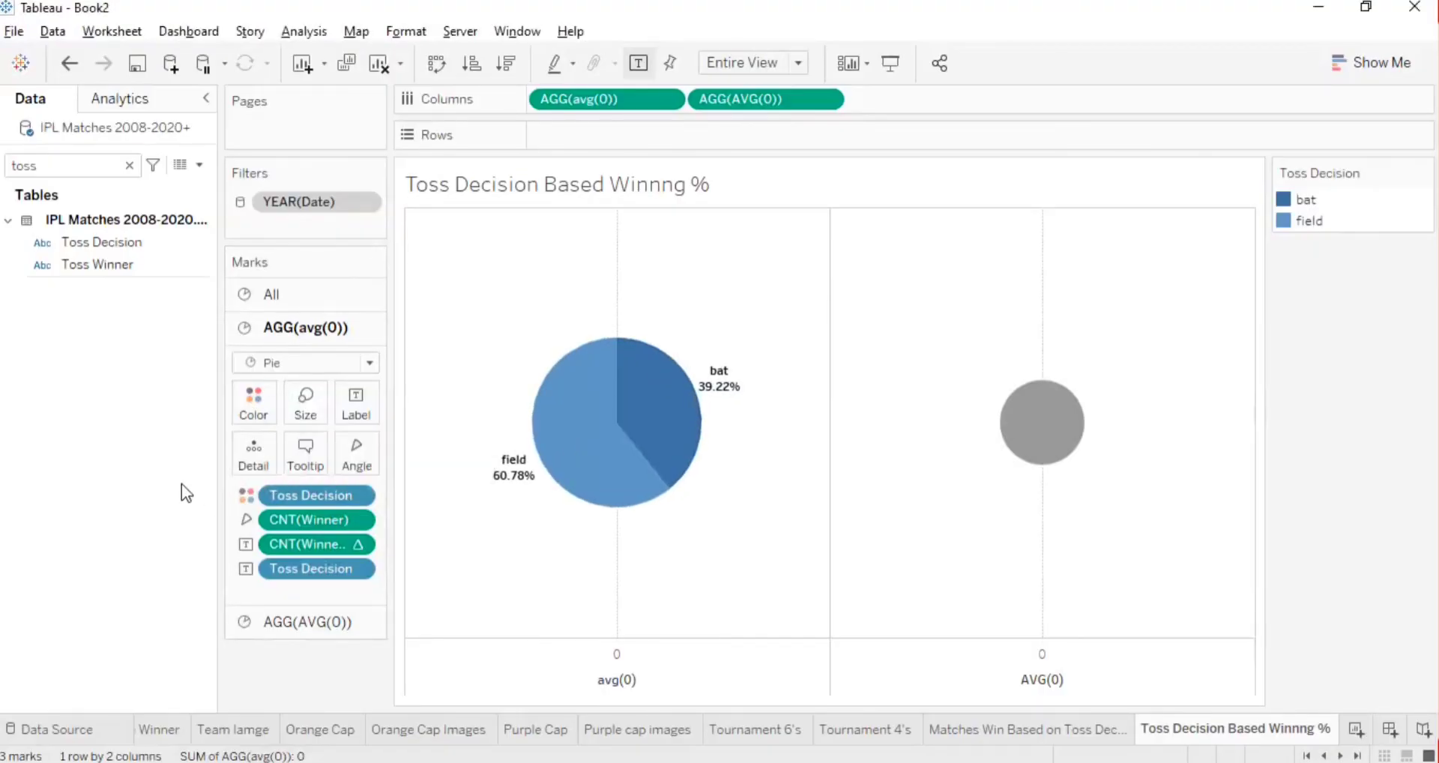
- Overlay the two pies by making AVG(0) a dual axis, and hide the axis headers
right_click(734, 103)
click(809, 344)
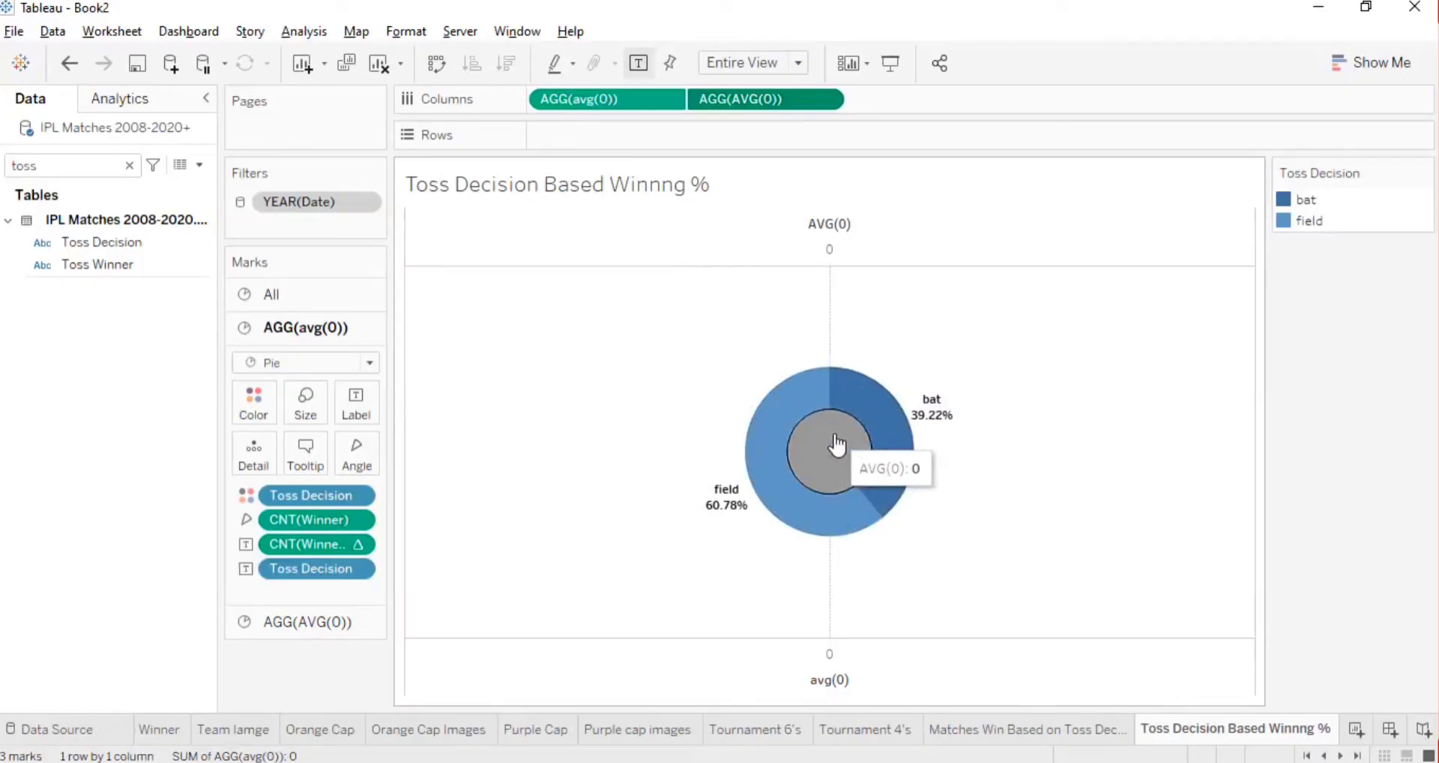
right_click(829, 683)
click(873, 629)
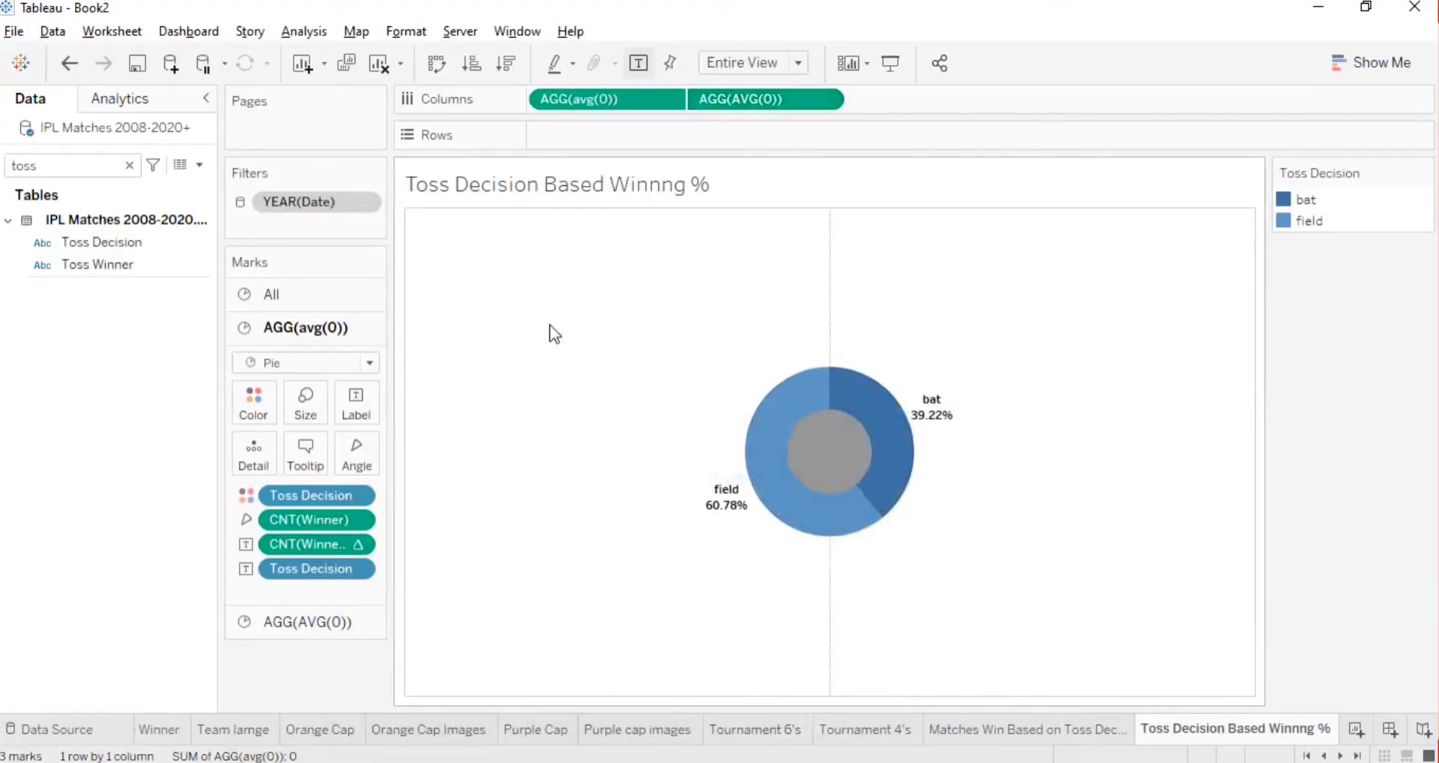
- Color the inner AVG(0) pie white to form the donut's hole
click(298, 628)
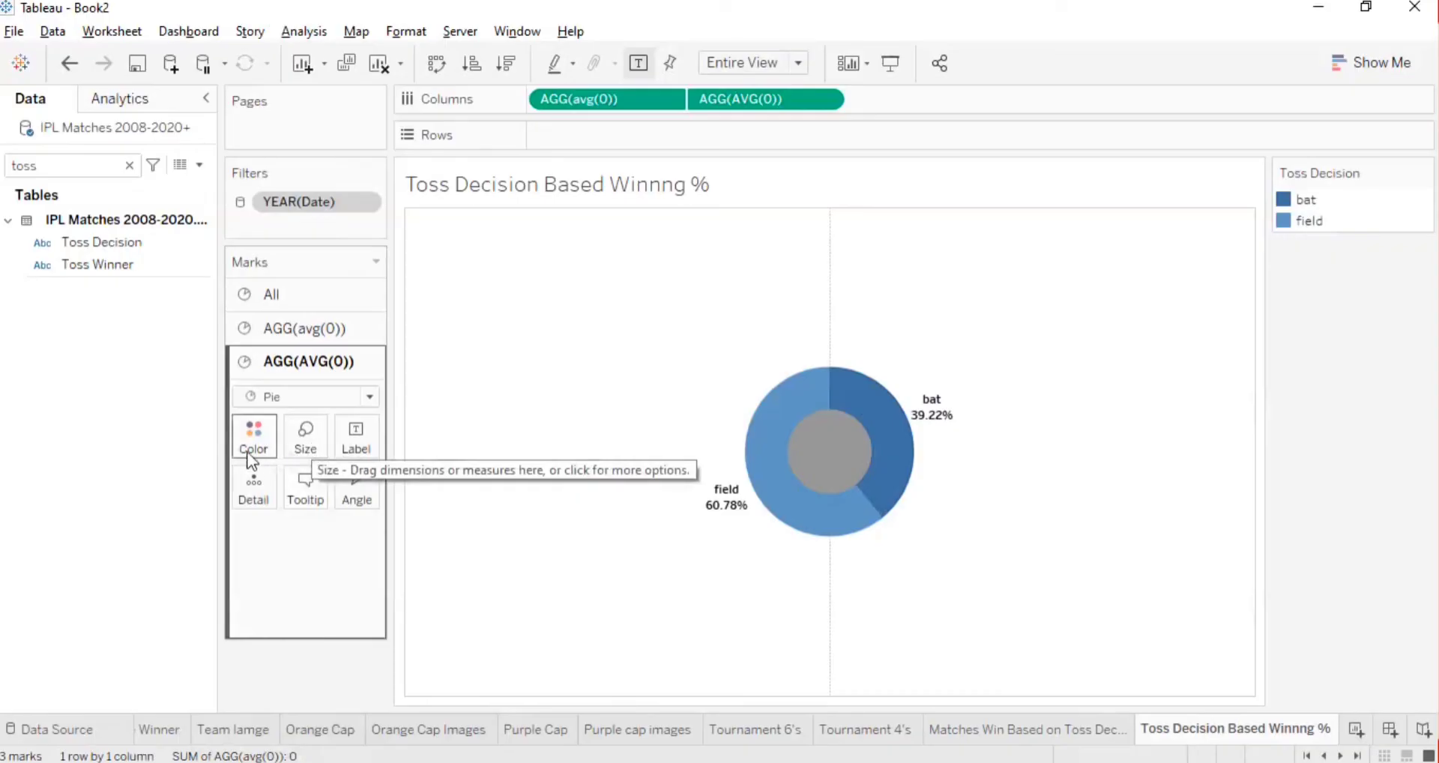
click(253, 433)
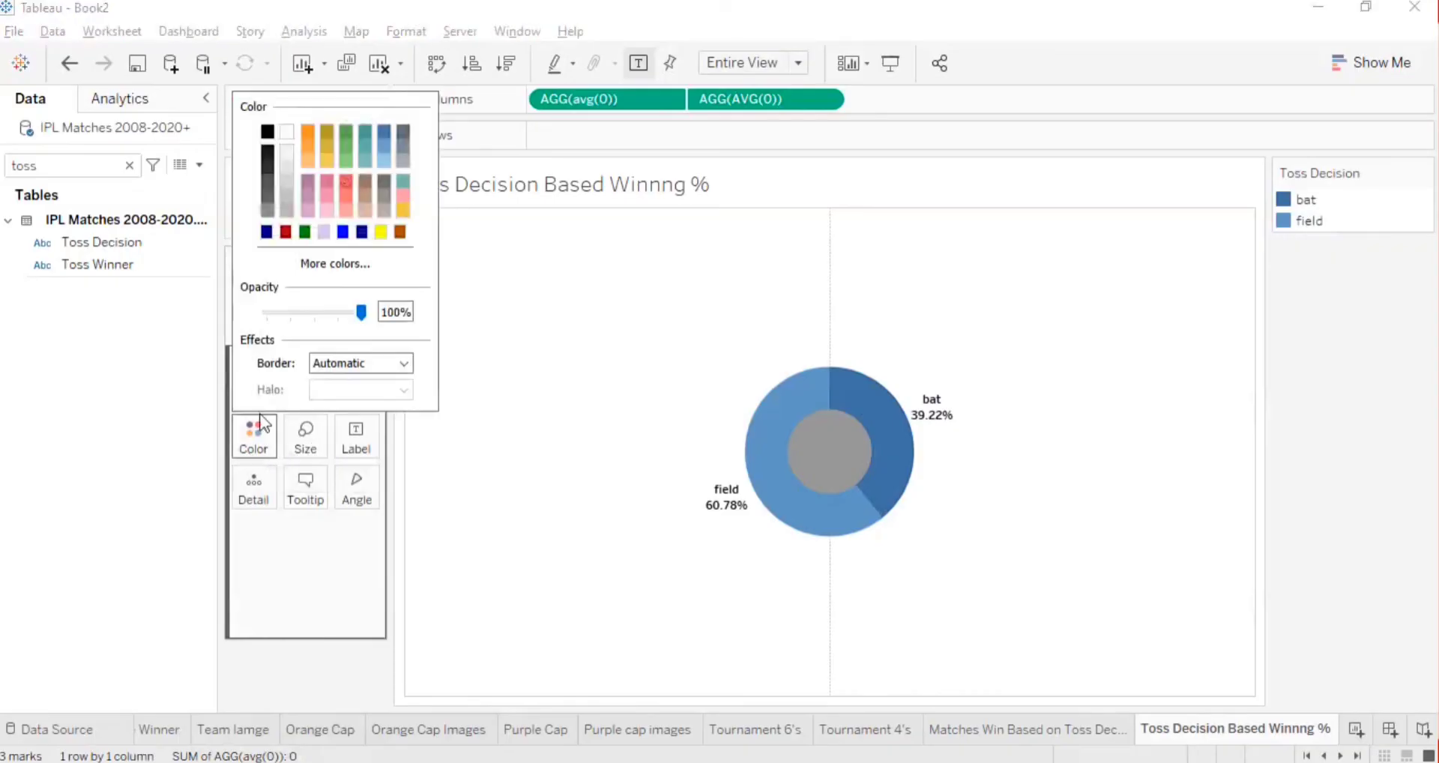
click(289, 136)
click(328, 634)
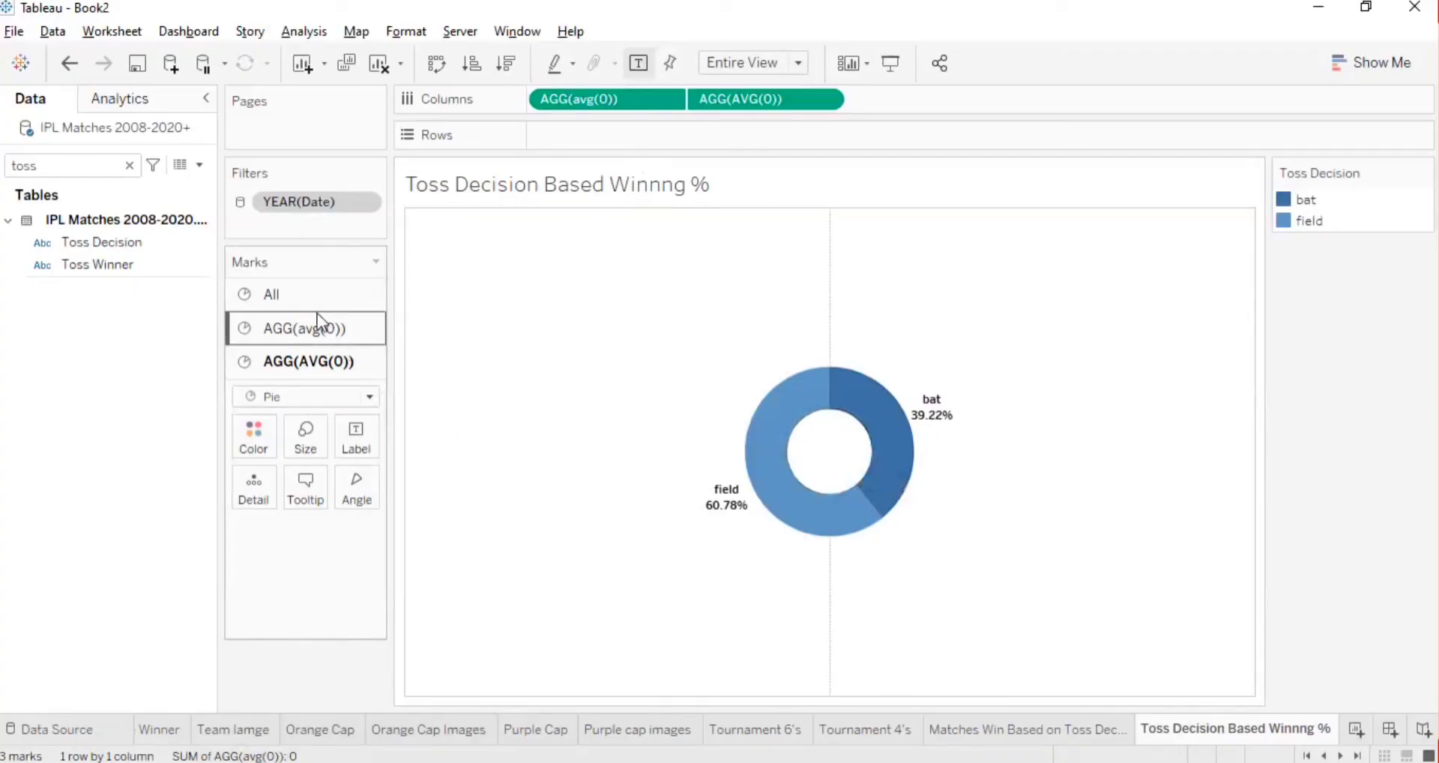
- Slightly enlarge the outer avg(0) pie and increase the size of the white AVG(0) circle to thin the ring
click(300, 329)
click(305, 409)
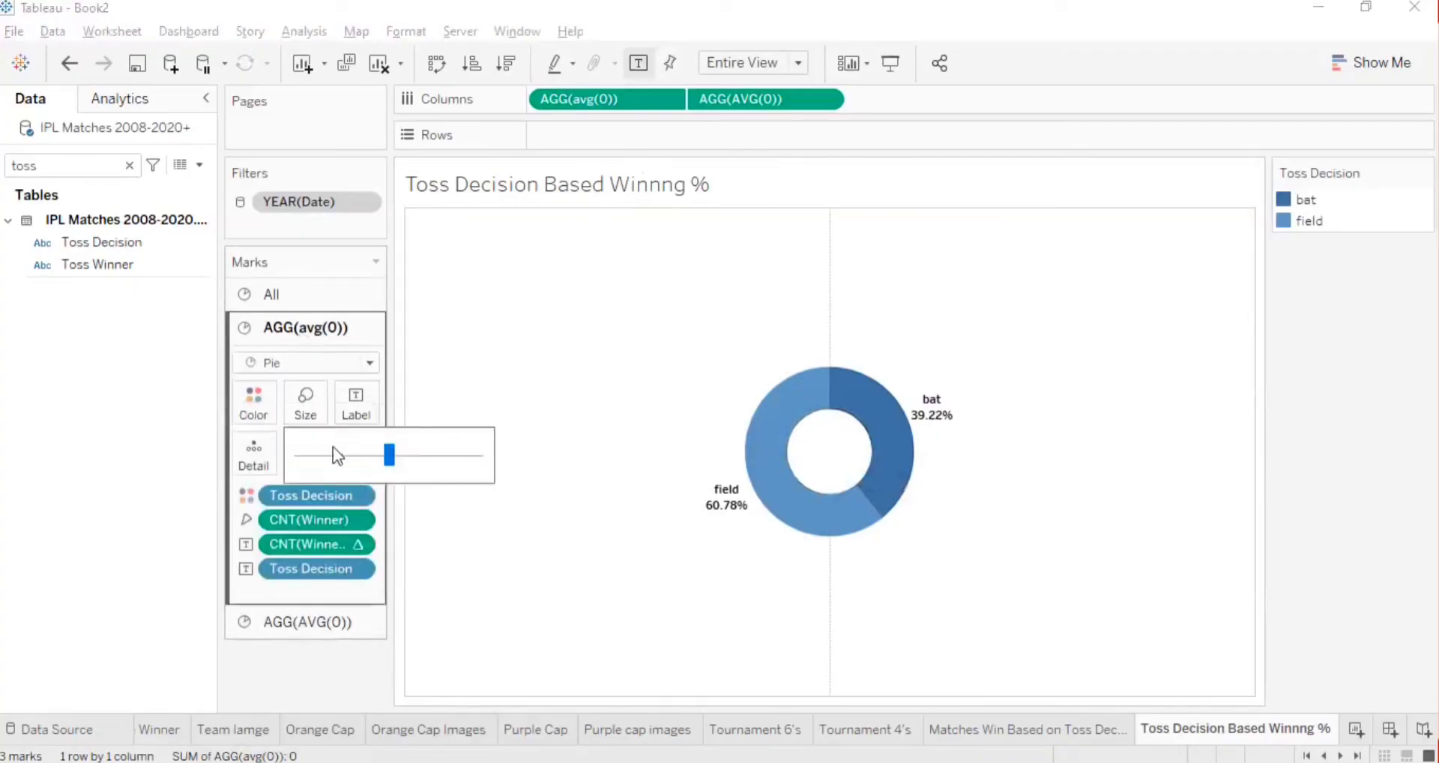
drag(388, 465, 398, 472)
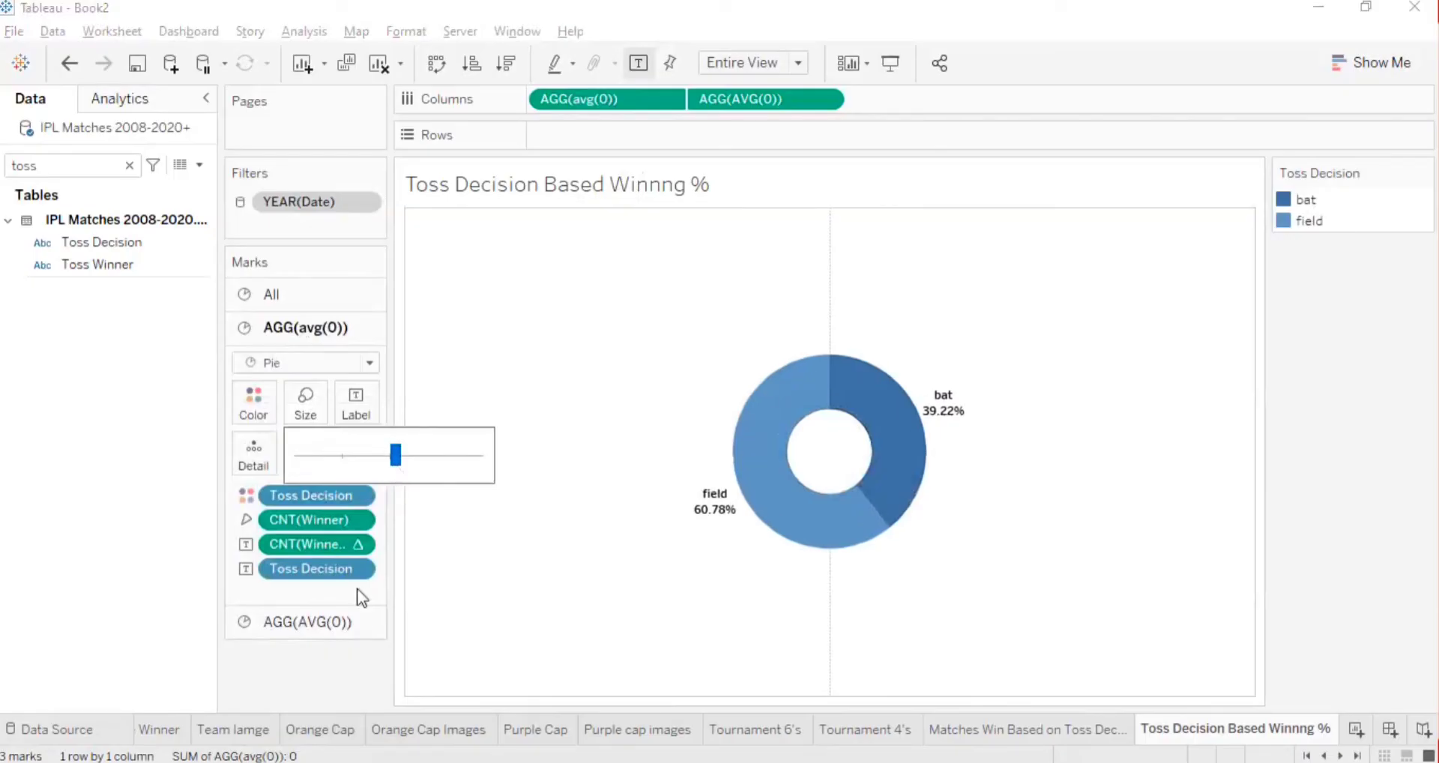
click(311, 633)
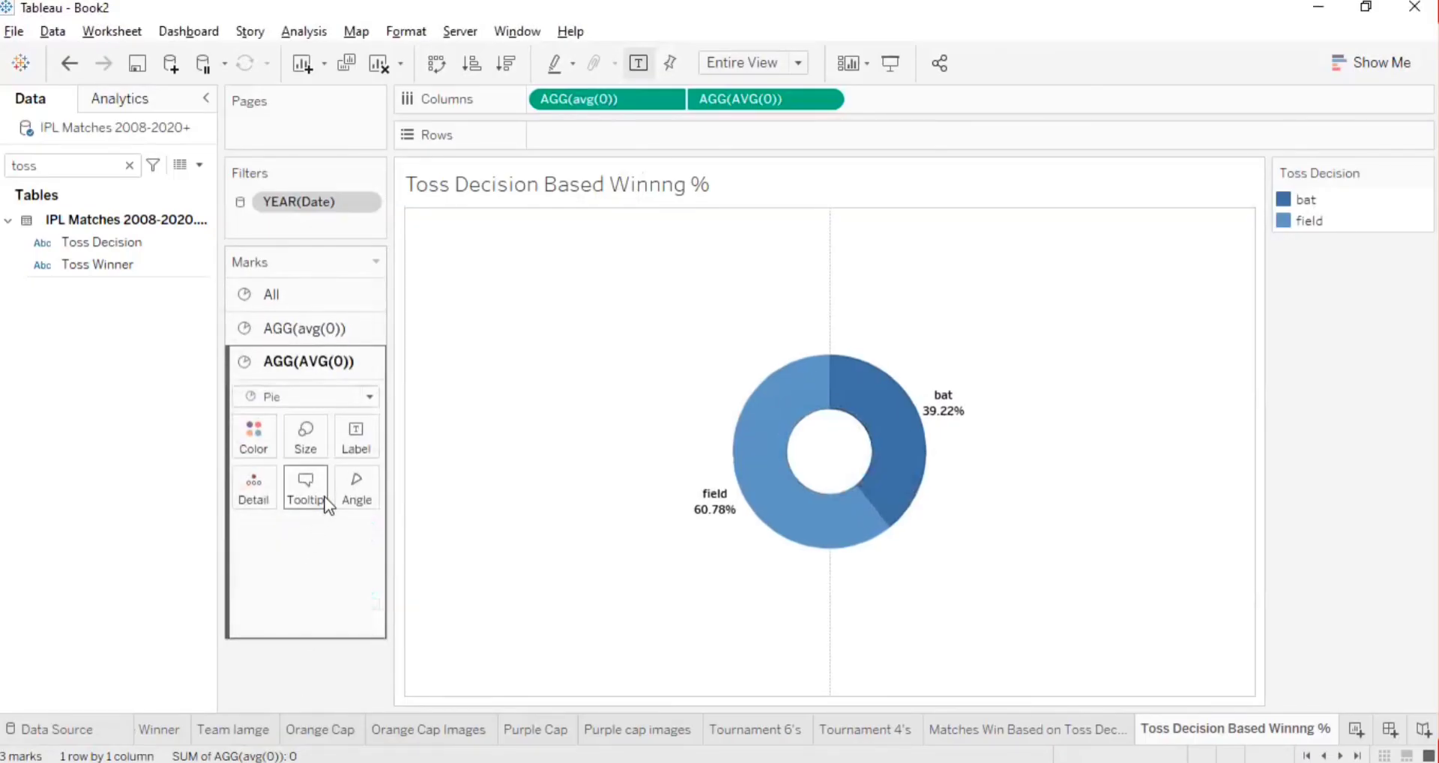
click(305, 437)
drag(346, 495, 362, 496)
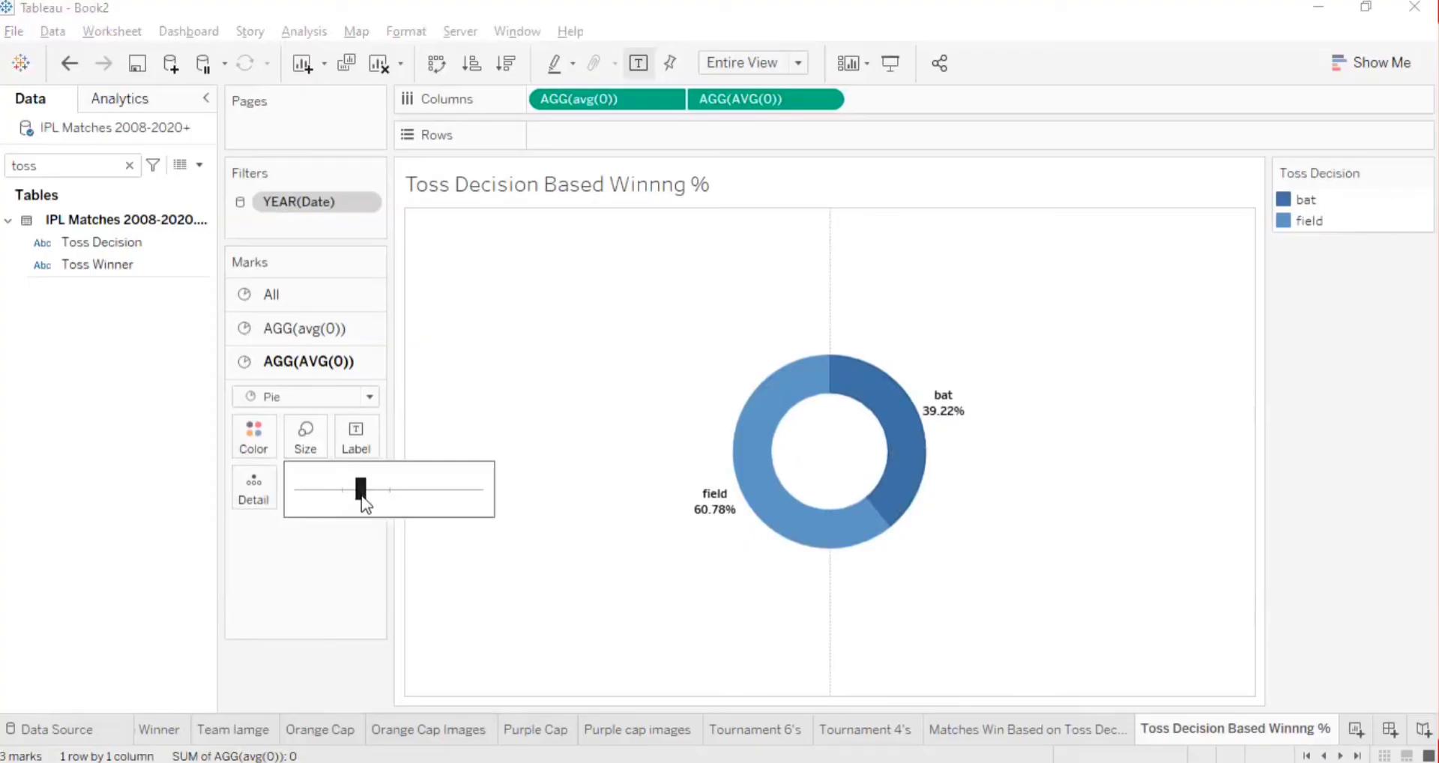
click(1382, 386)
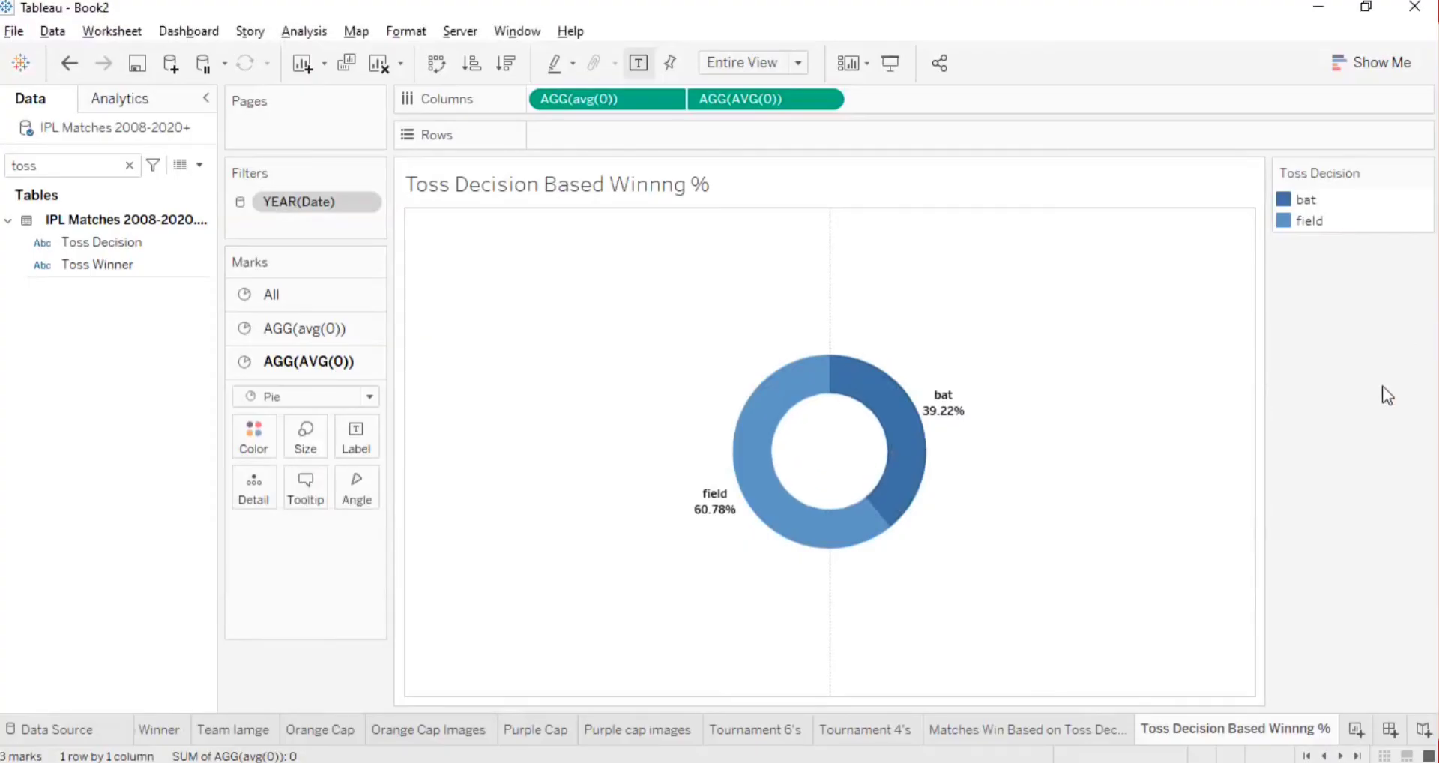
- Switch to the finished IPL Analysis dashboard to examine its toss-decision donut, and return to the Tableau workbook
key(alt+Tab)
key(alt+Tab)
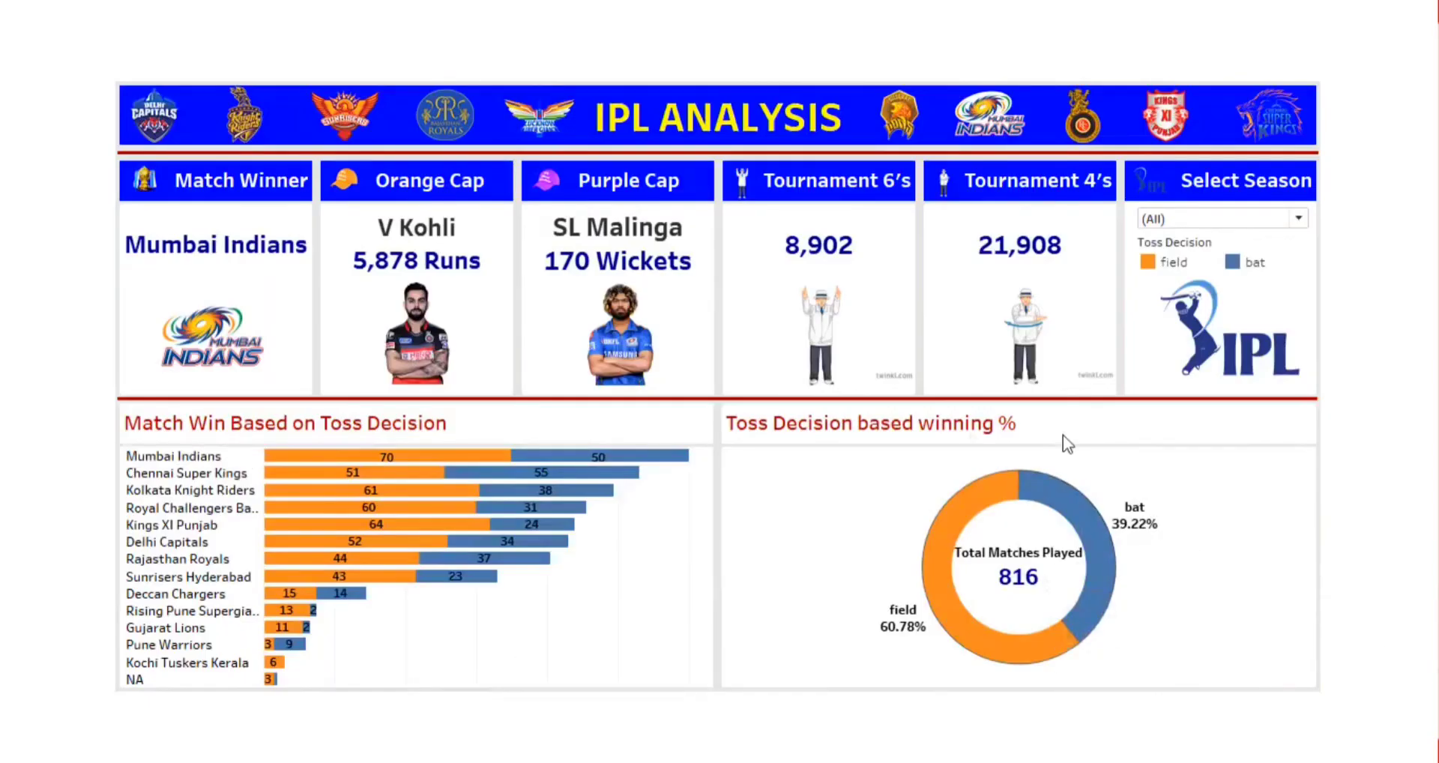
key(alt+Tab)
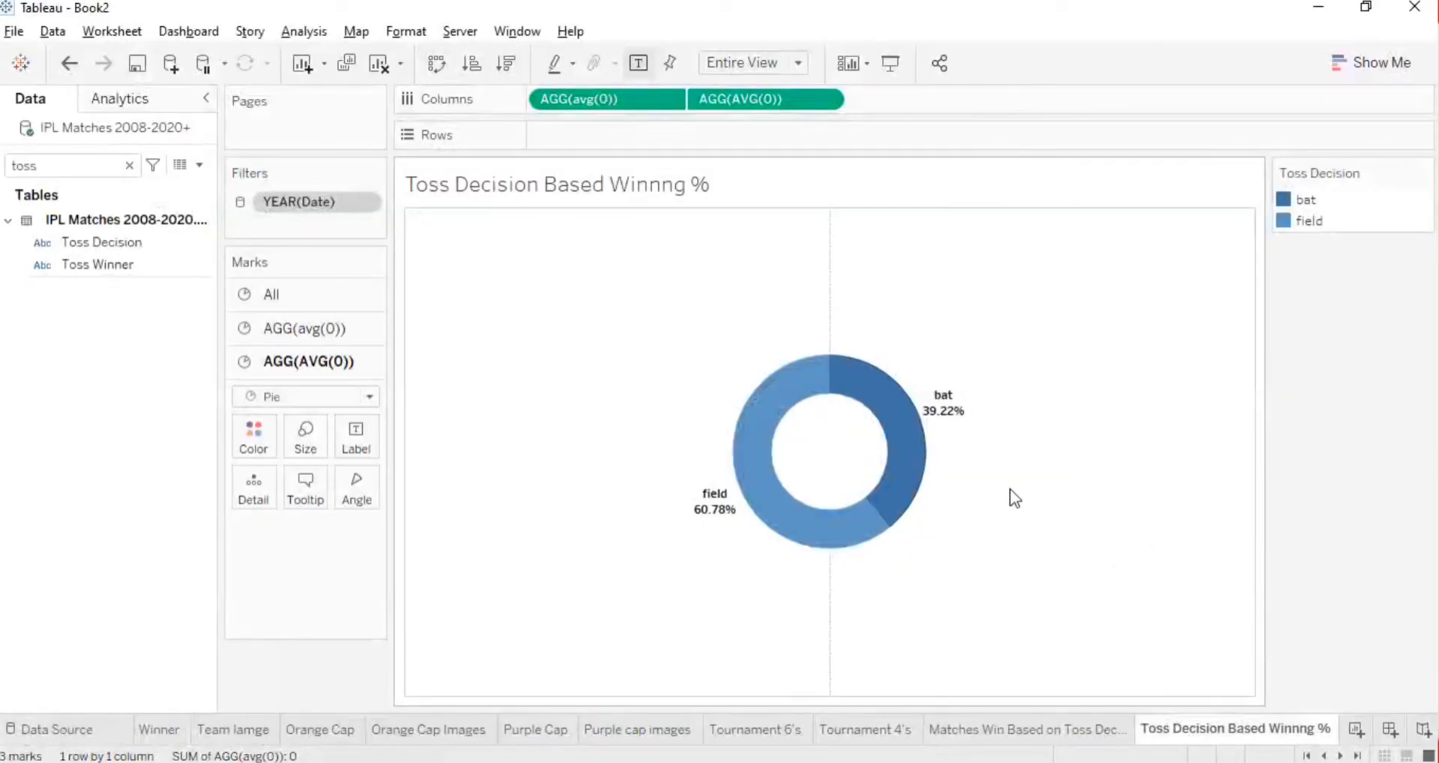
- Try to give the field slice of the outer pie a lighter shade from the Blue palette
click(289, 329)
click(253, 401)
click(303, 477)
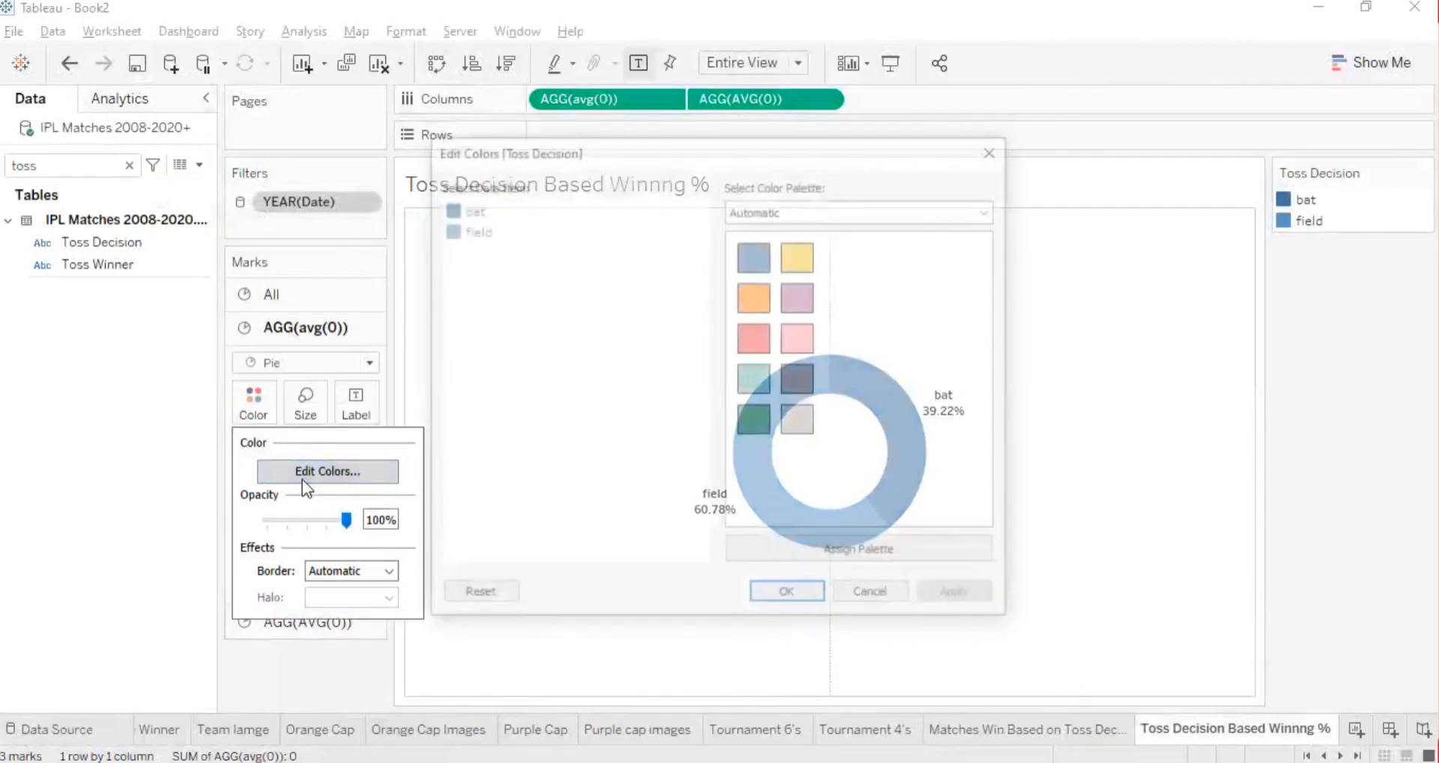
click(821, 209)
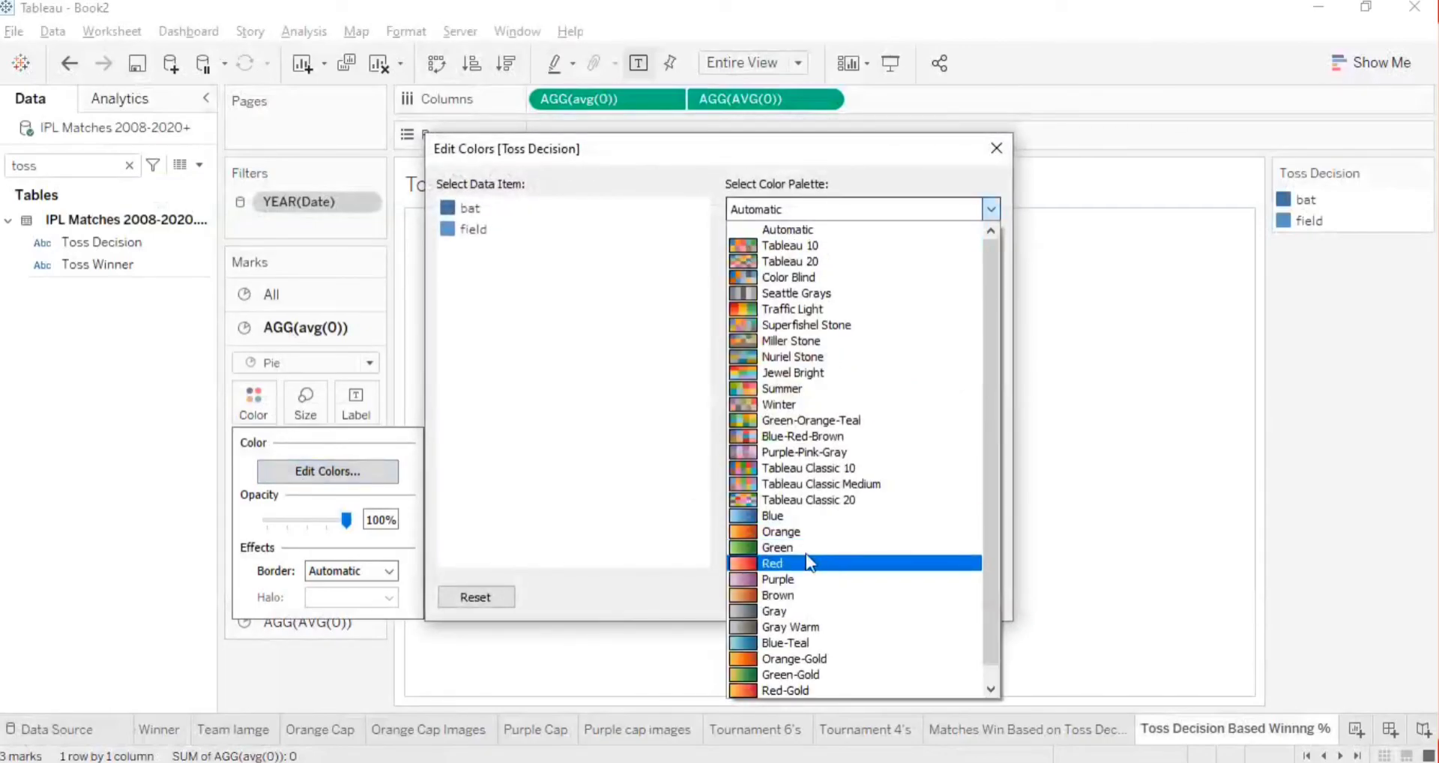
click(770, 517)
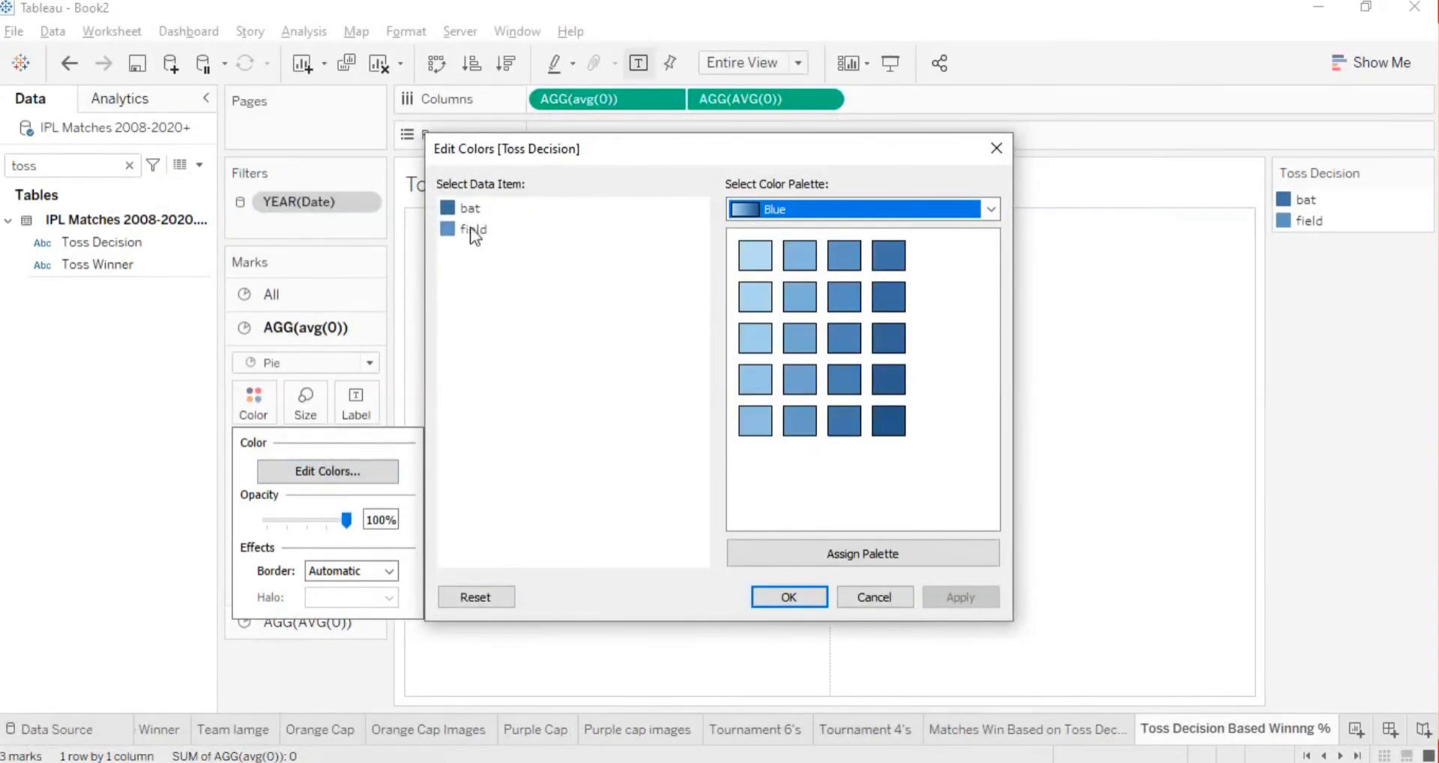
click(474, 232)
click(800, 258)
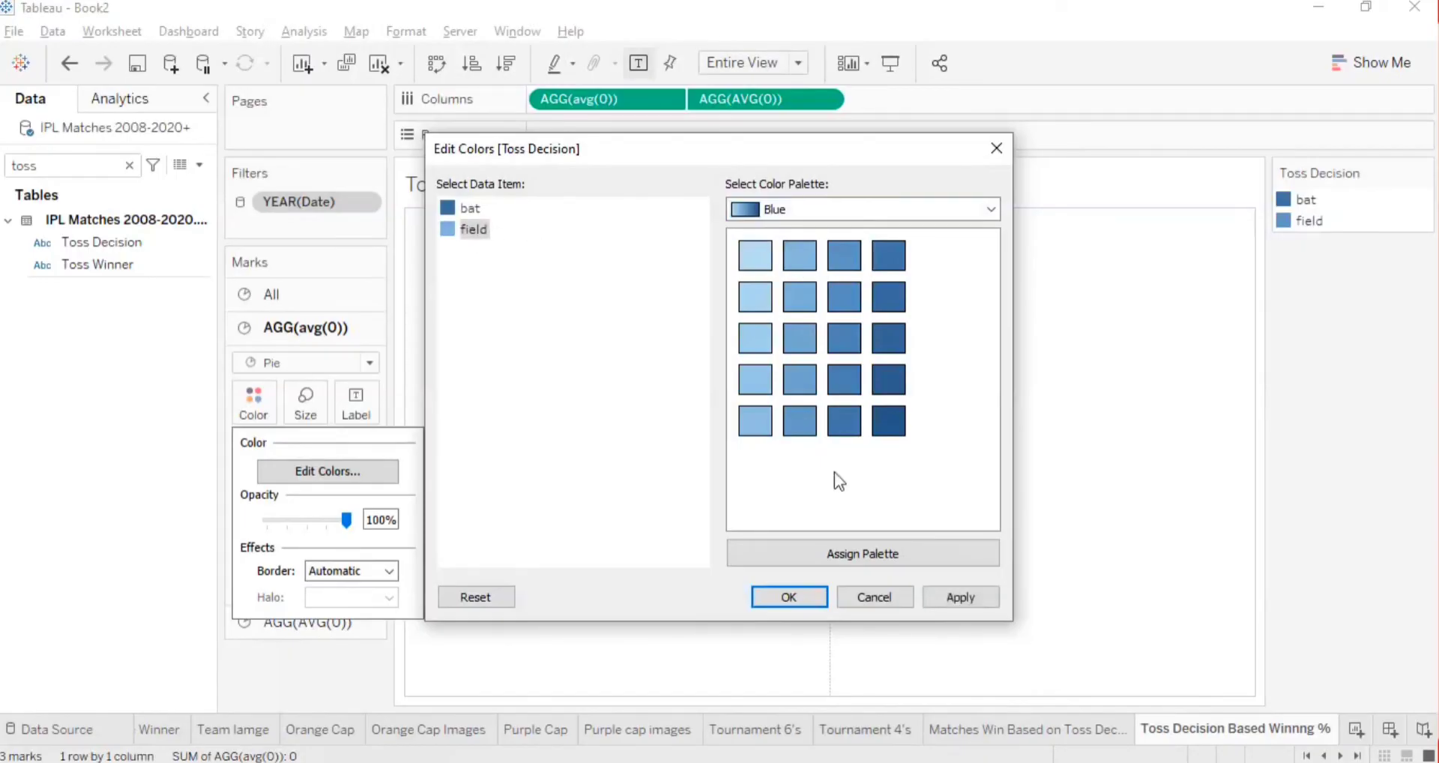
click(961, 593)
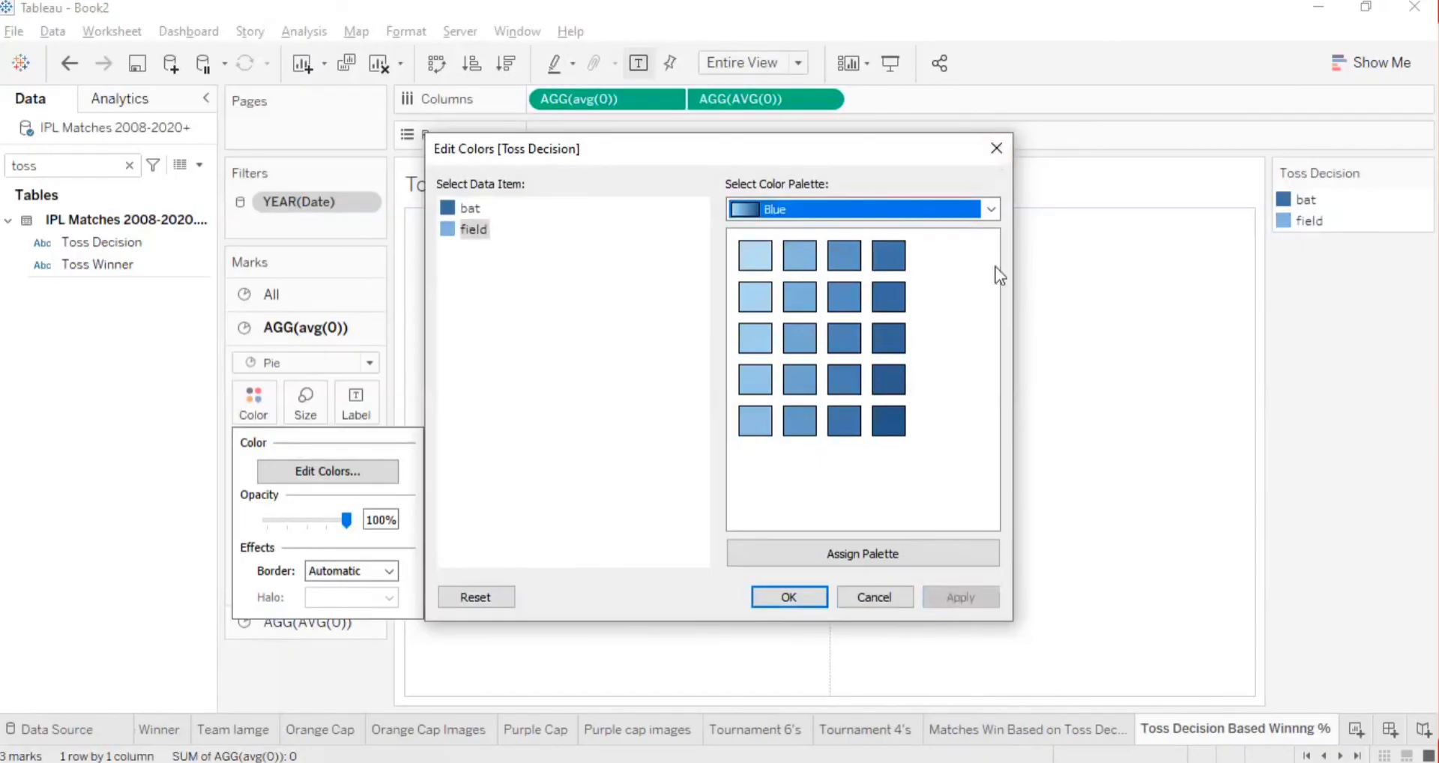
click(995, 148)
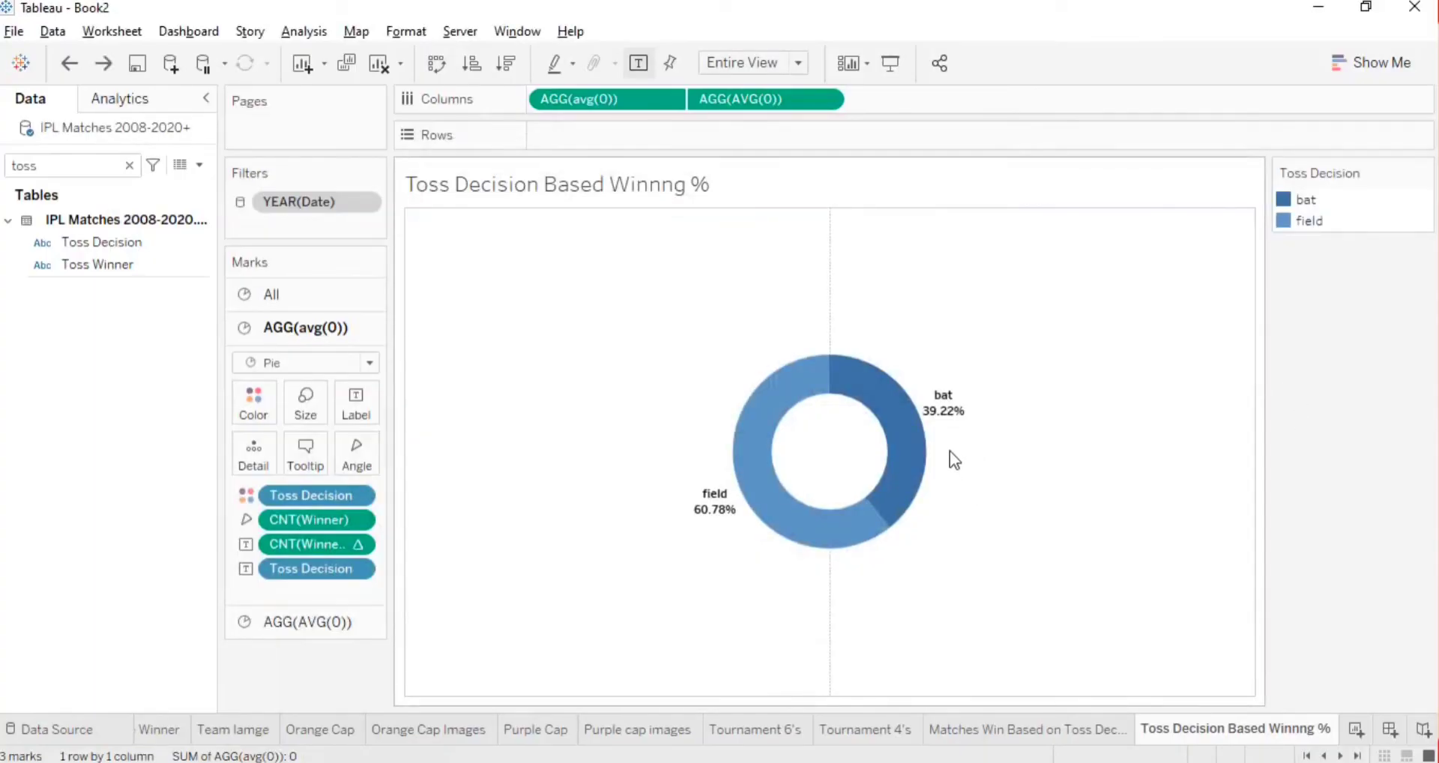
- Show the YEAR(Date) filter beside the chart and restrict it to 2008
mouse_move(943, 420)
mouse_move(758, 512)
right_click(269, 212)
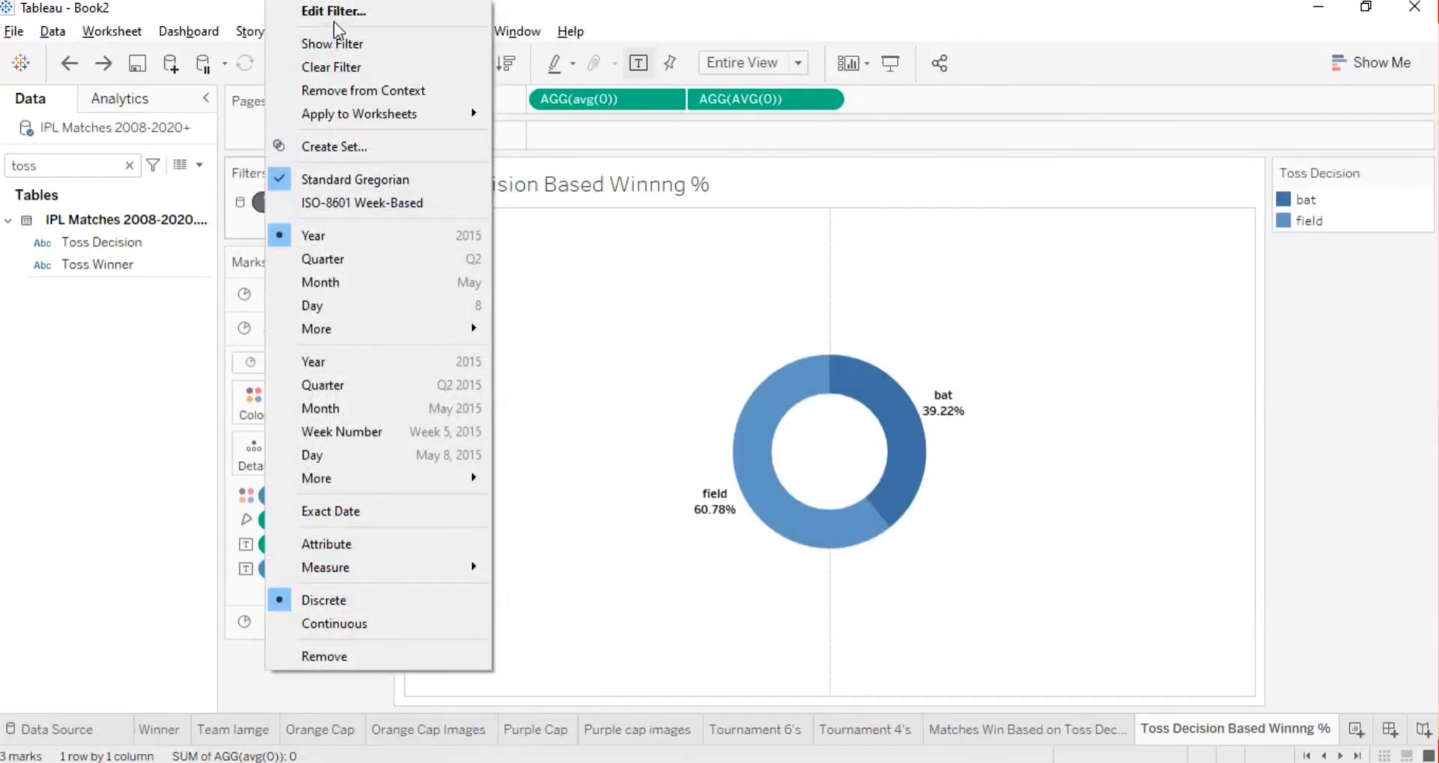
click(334, 41)
click(1286, 203)
click(1288, 222)
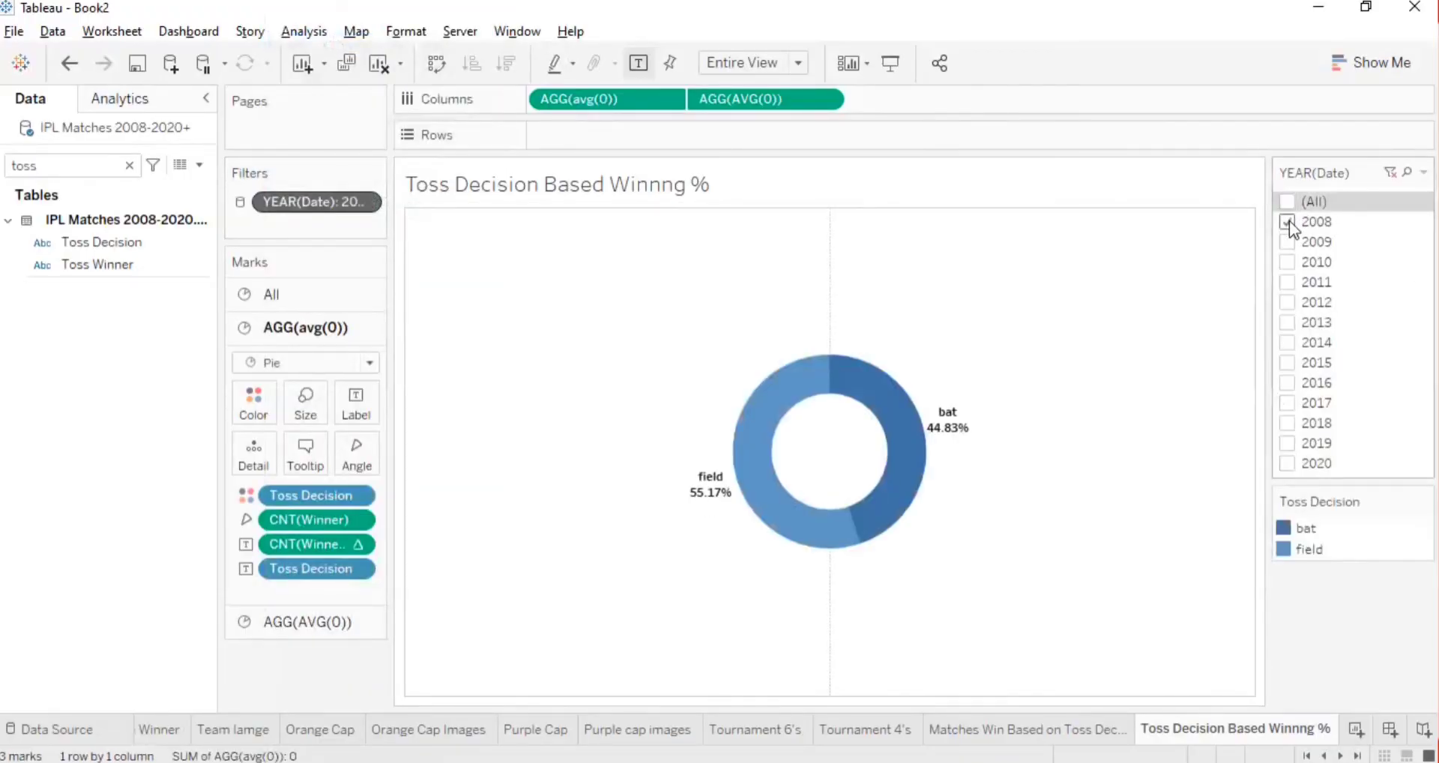
mouse_move(958, 447)
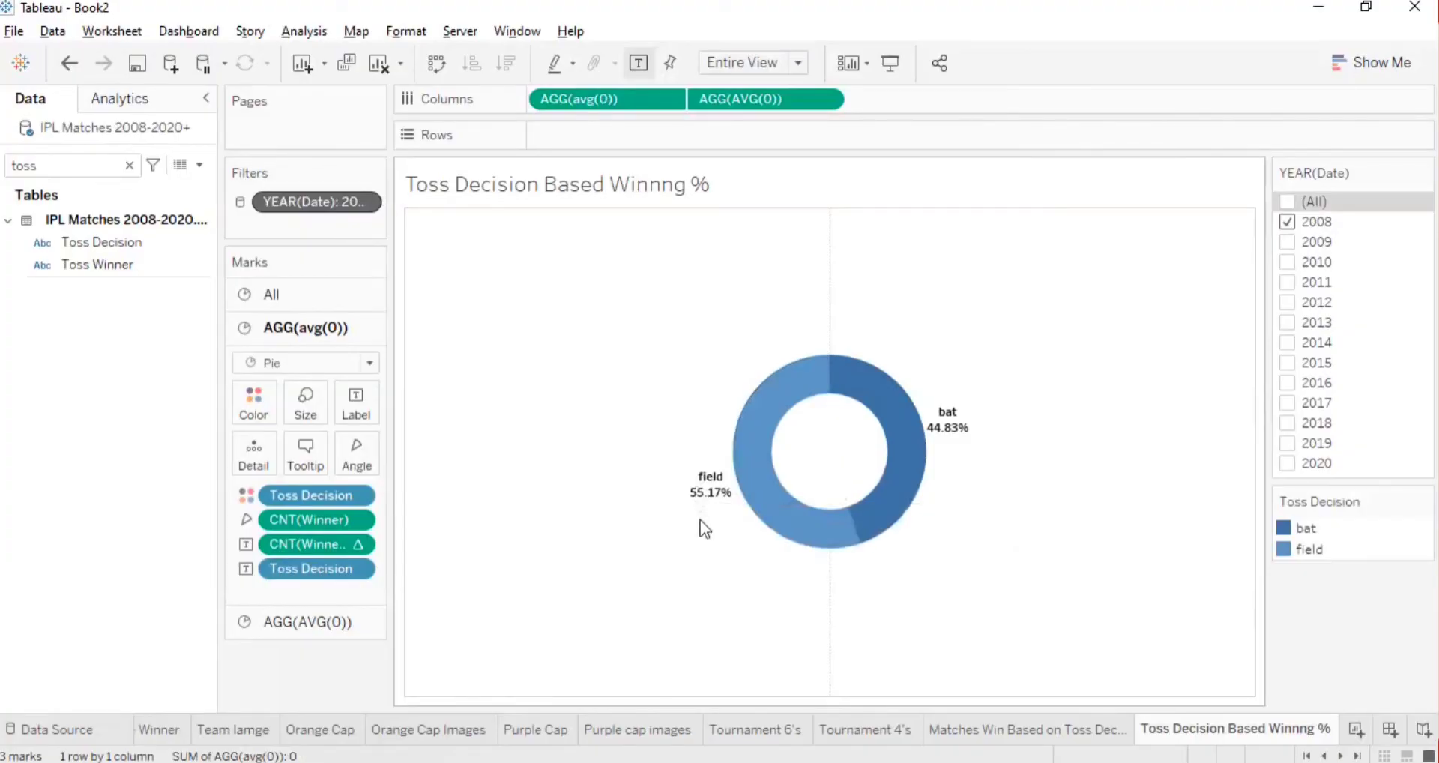
- Check the donut for 2020 and 2019 by selecting each year alone in the YEAR(Date) filter, ending on 2019
click(1307, 223)
click(1293, 466)
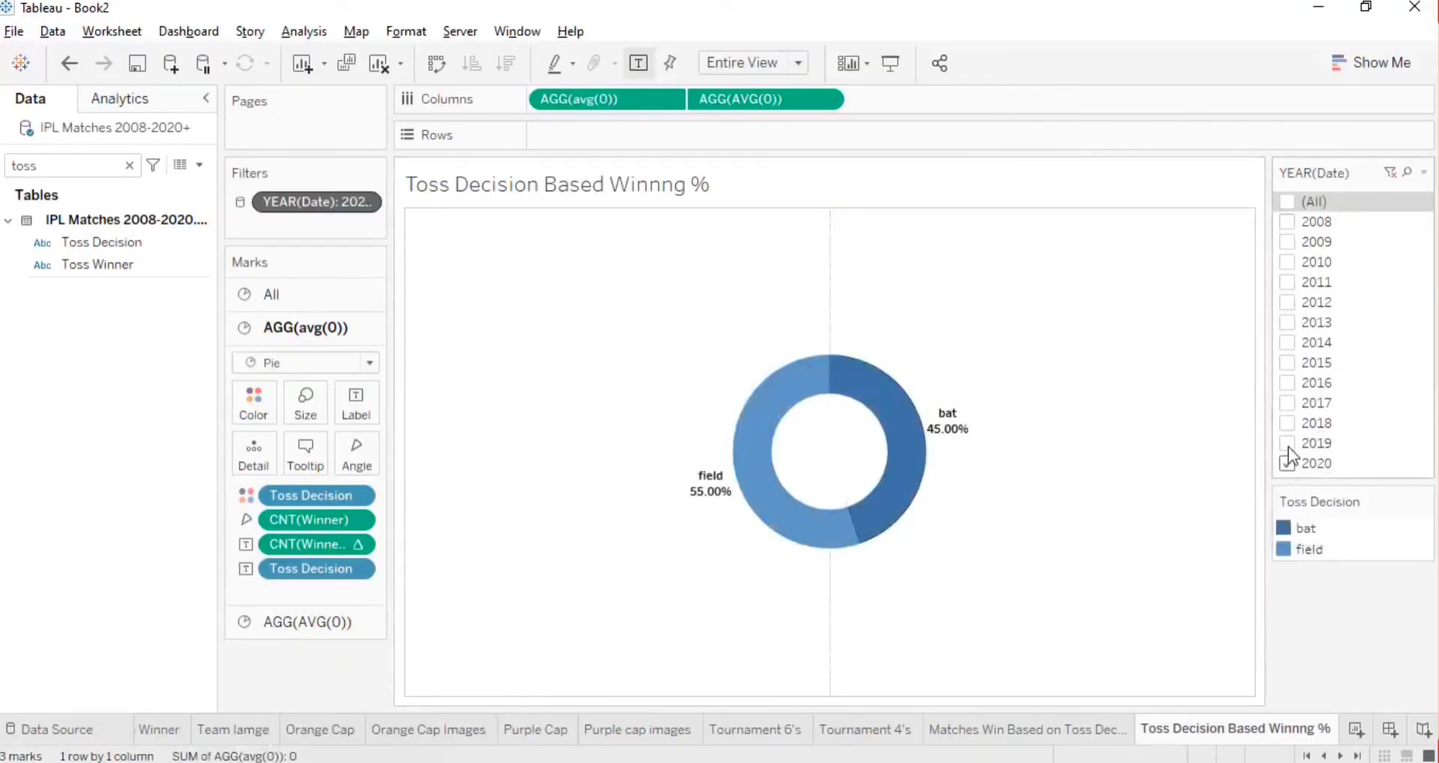
click(1288, 461)
click(1287, 442)
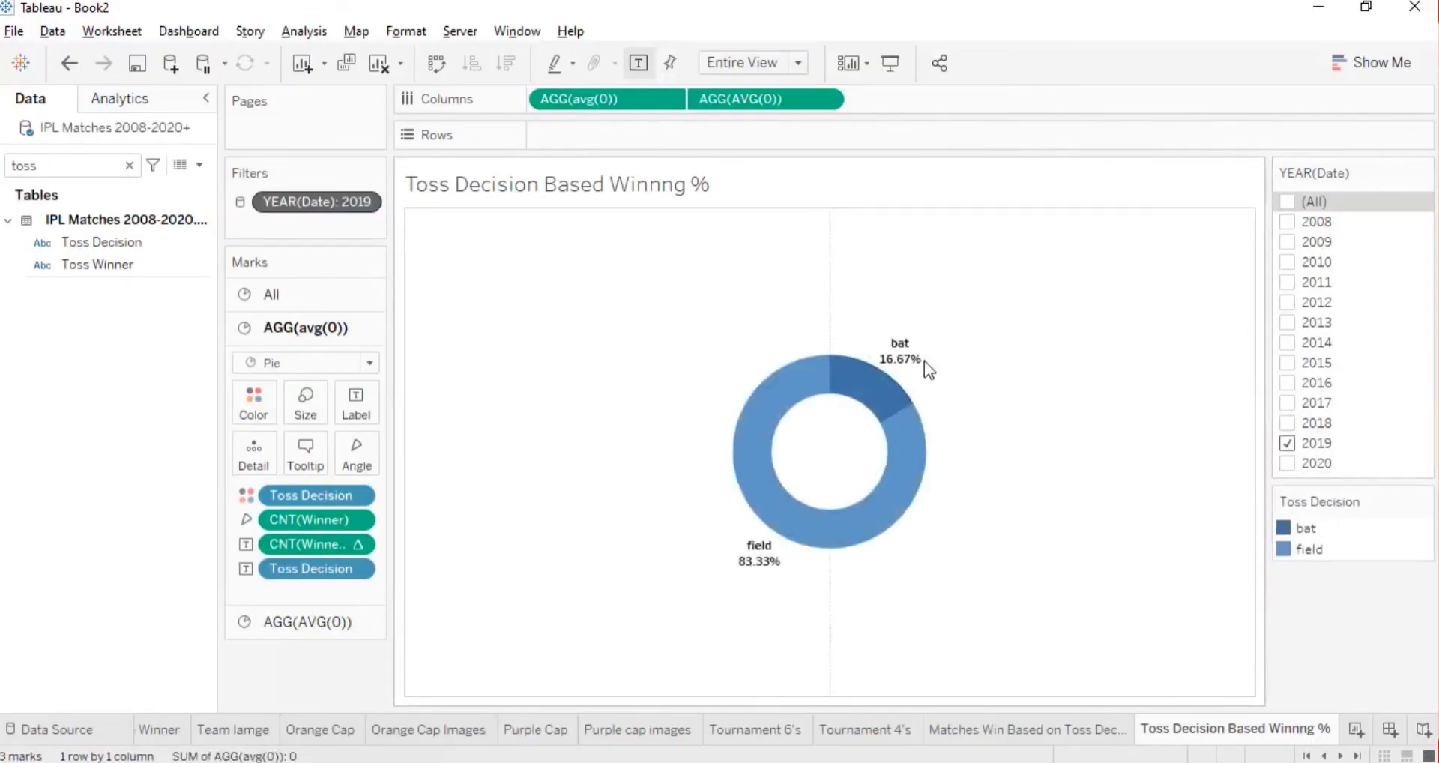
mouse_move(914, 368)
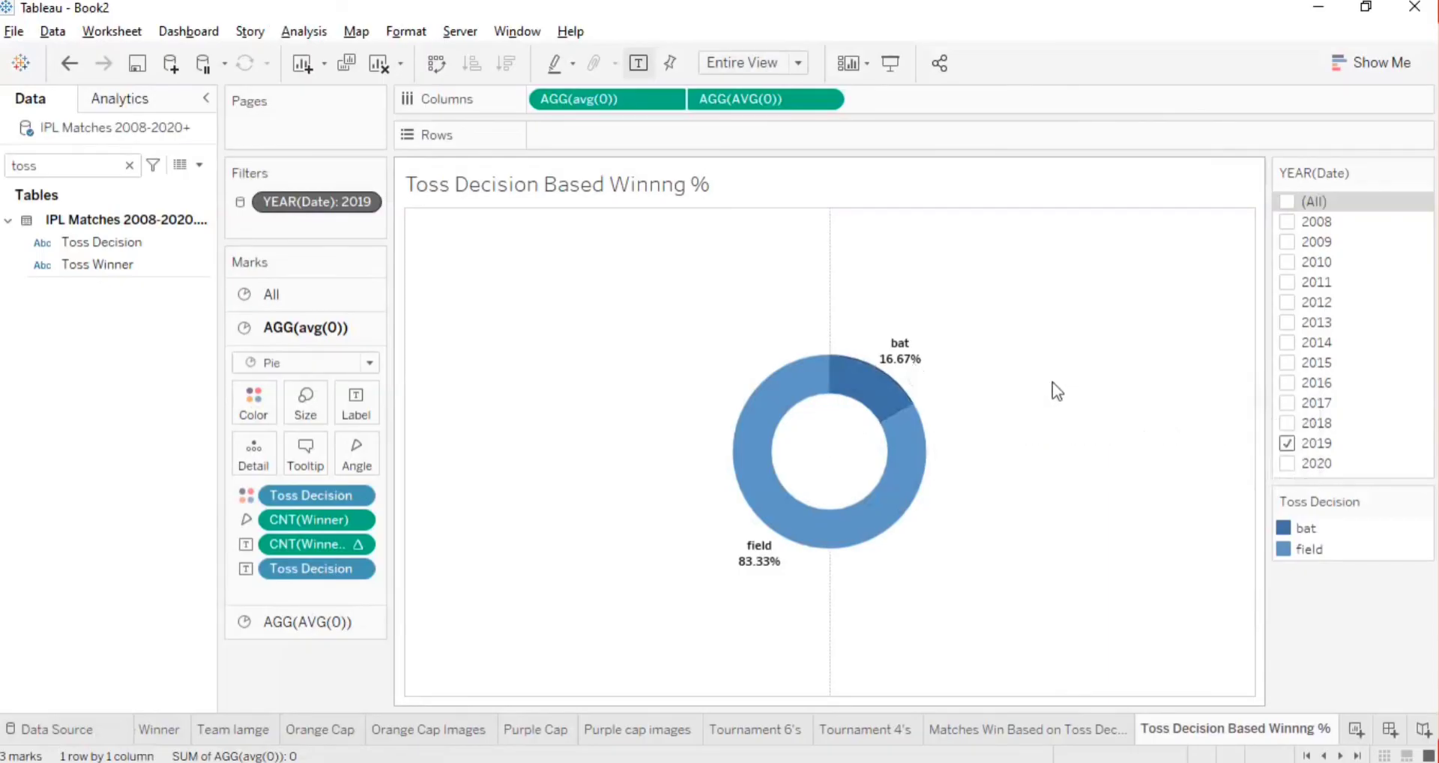
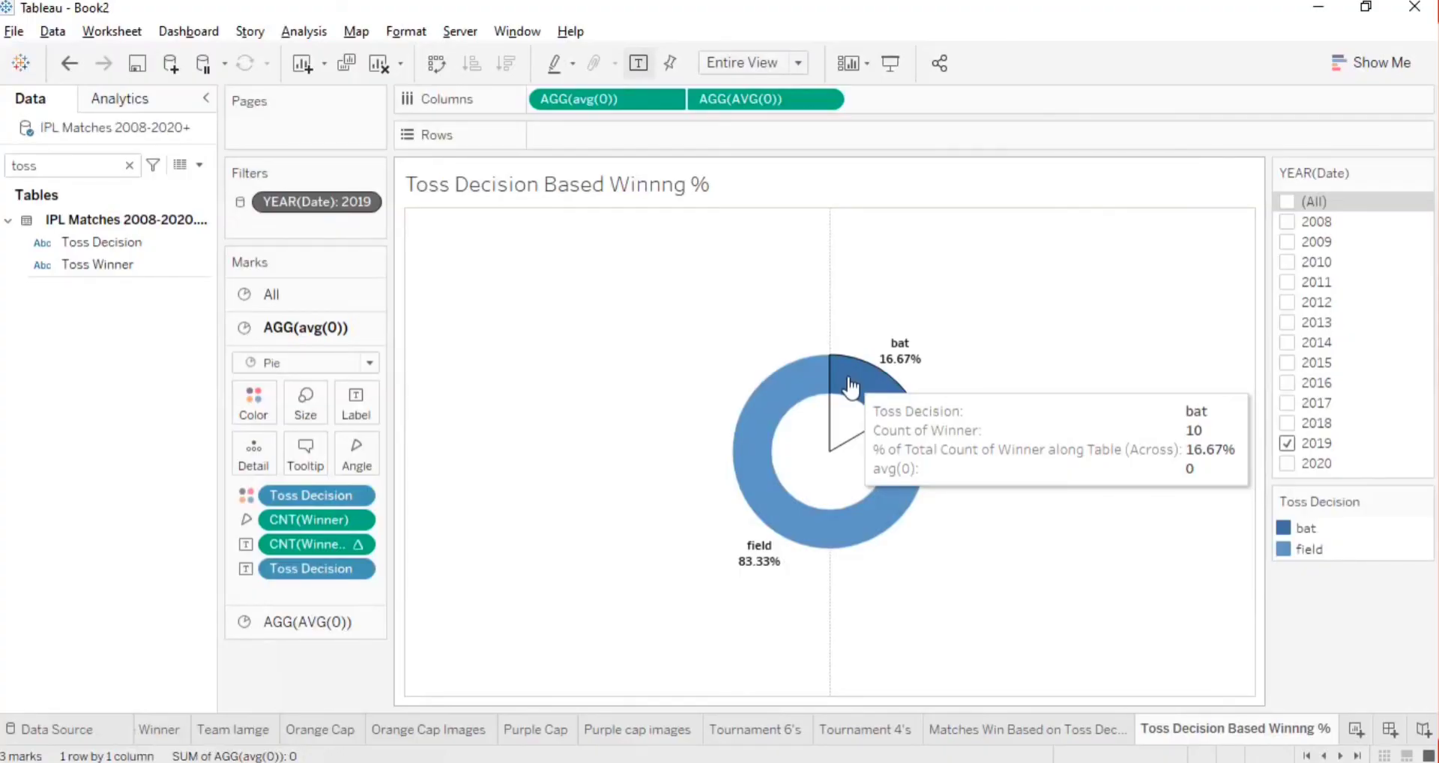
click(321, 448)
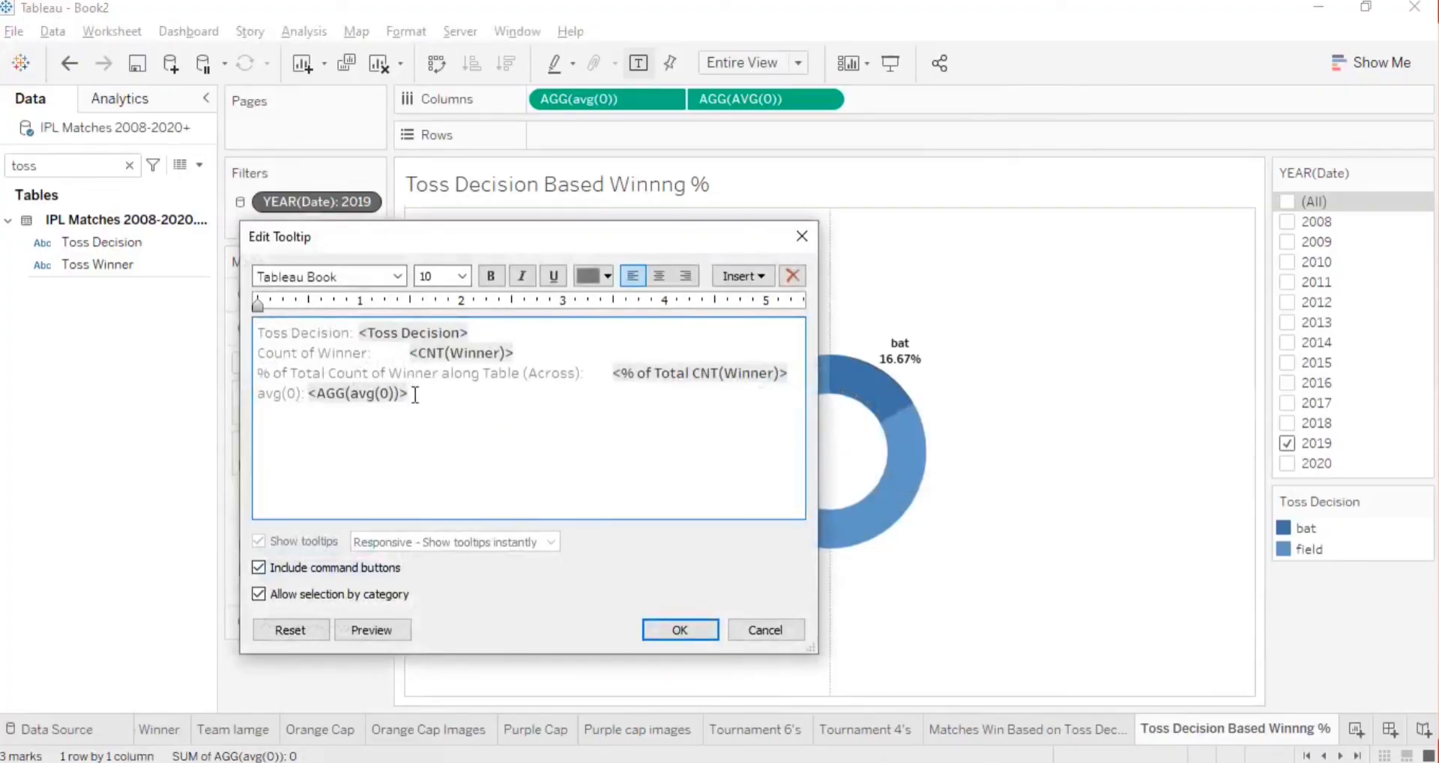
drag(415, 395, 255, 395)
key(BackSpace)
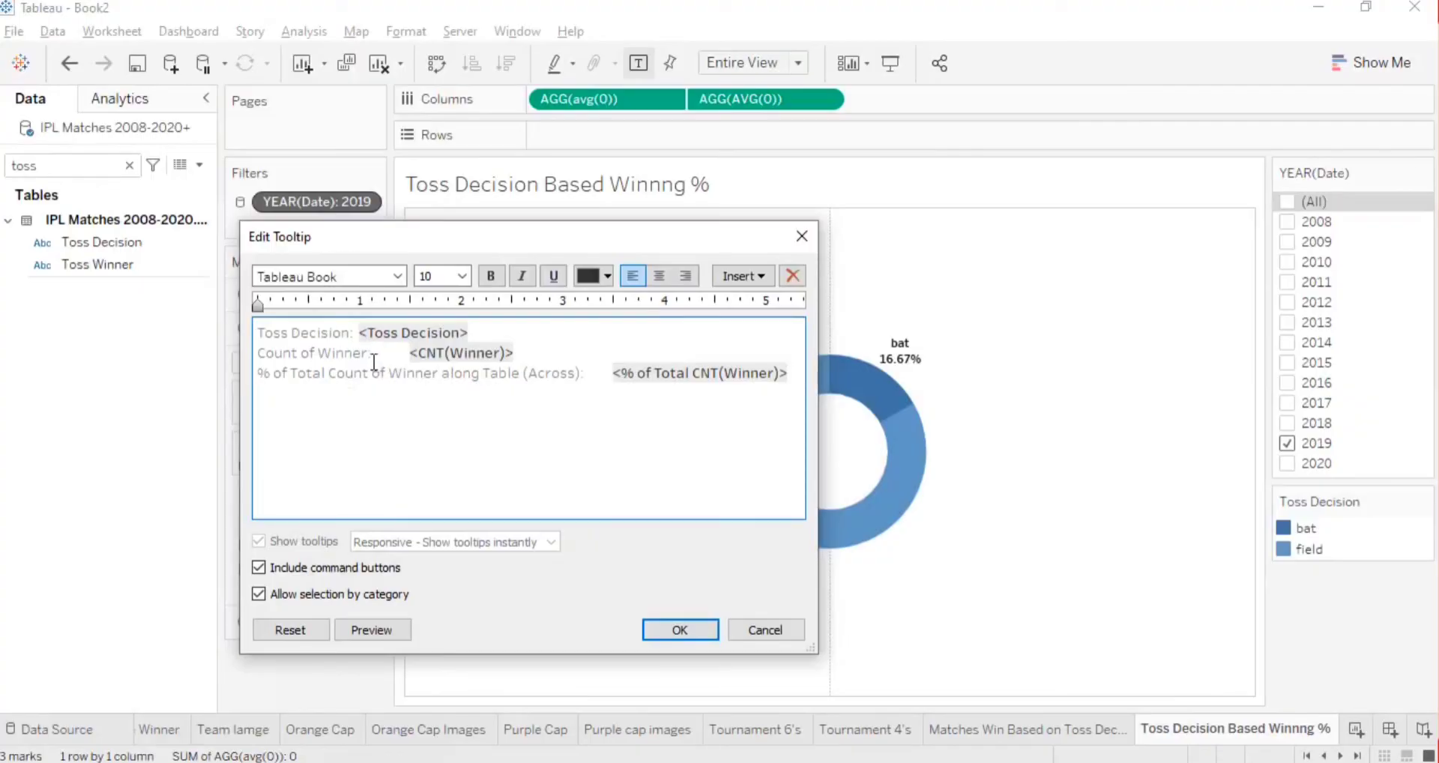
click(800, 236)
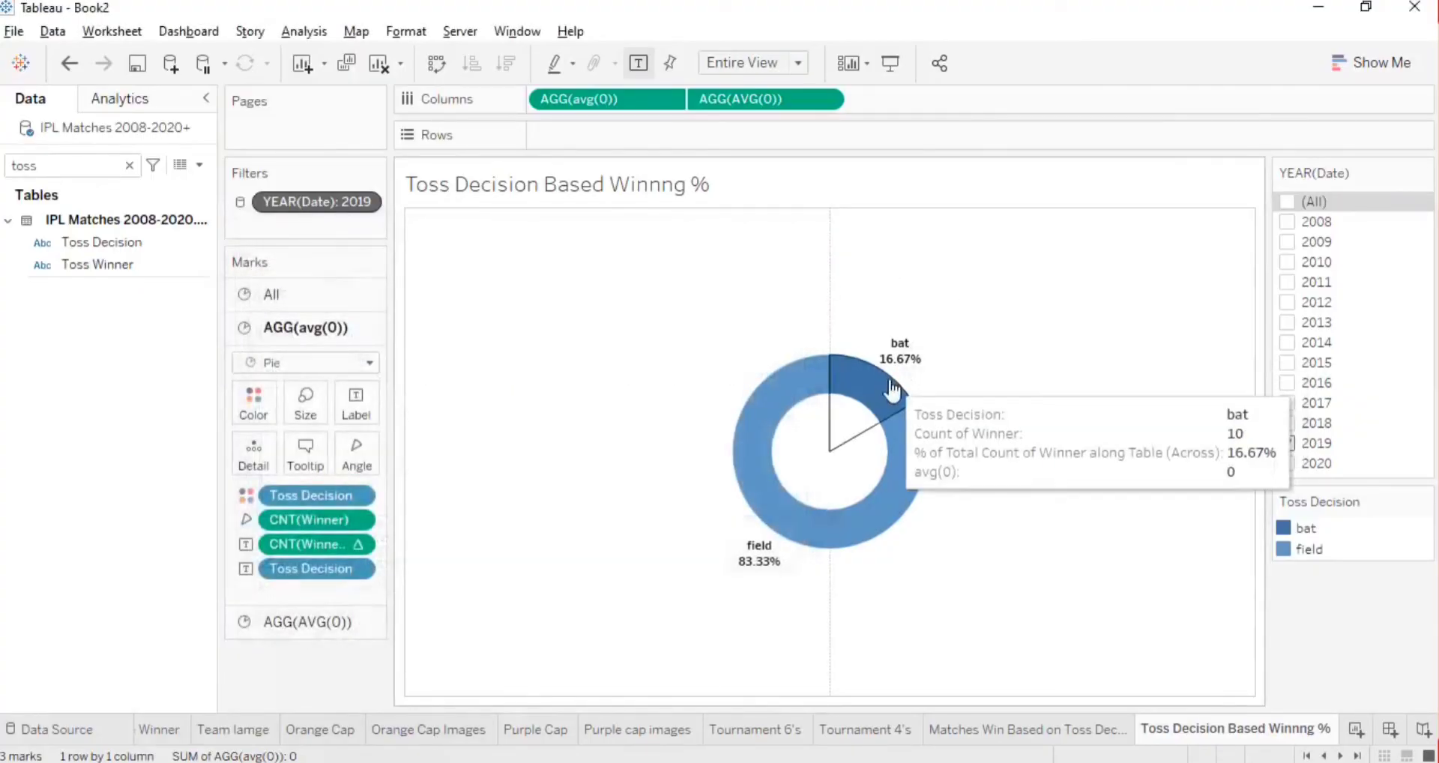
- Remove the avg(0) line from the outer pie's tooltip and apply the edit
click(297, 466)
drag(410, 395, 253, 393)
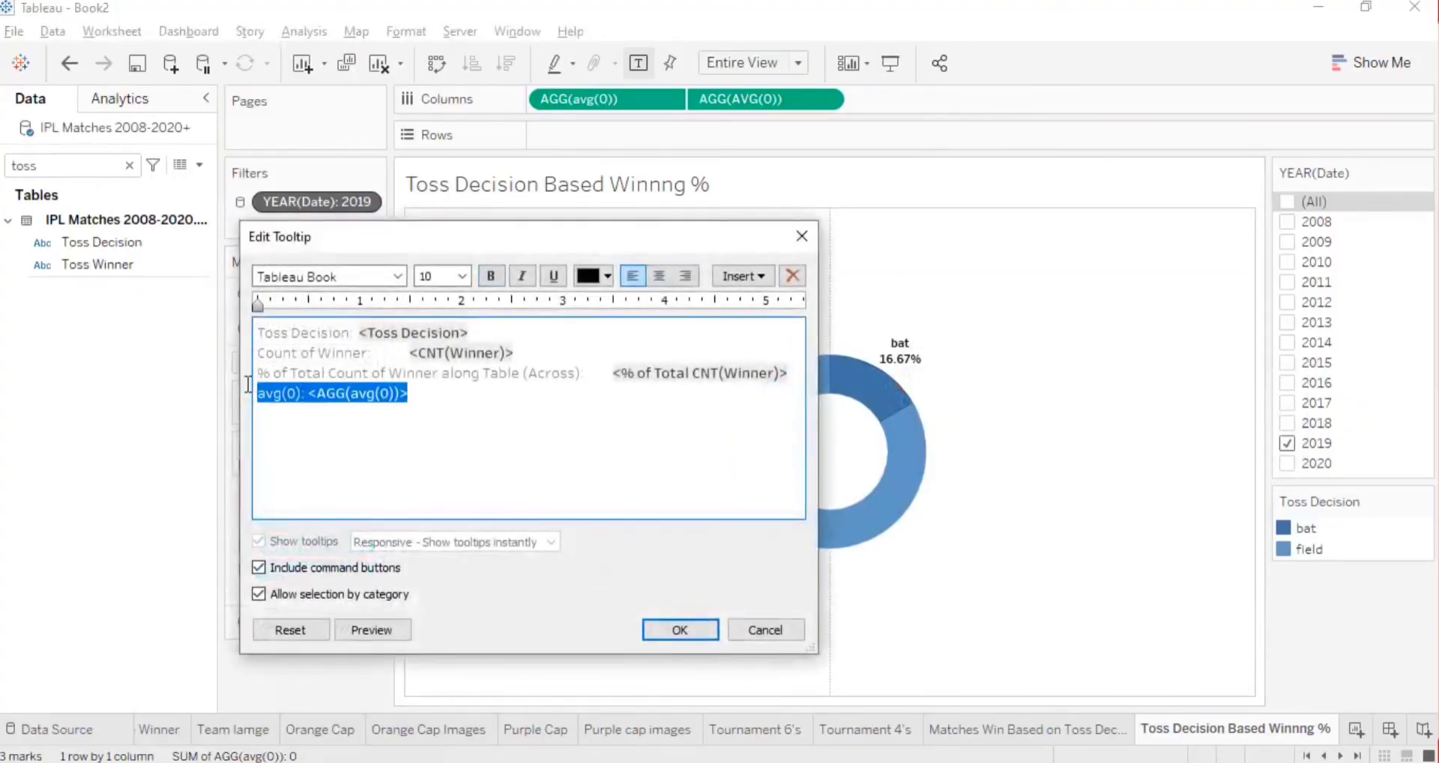
key(Delete)
click(664, 631)
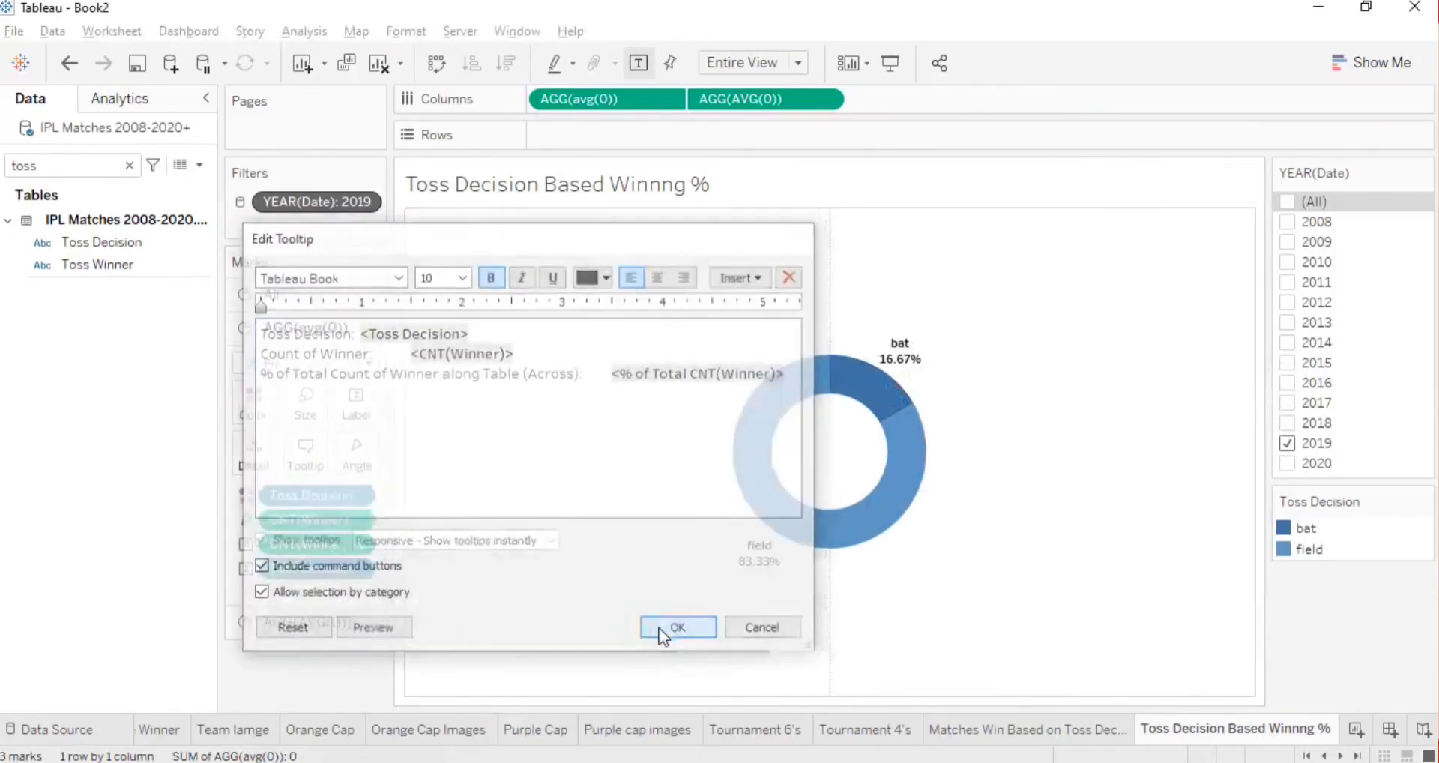
mouse_move(885, 395)
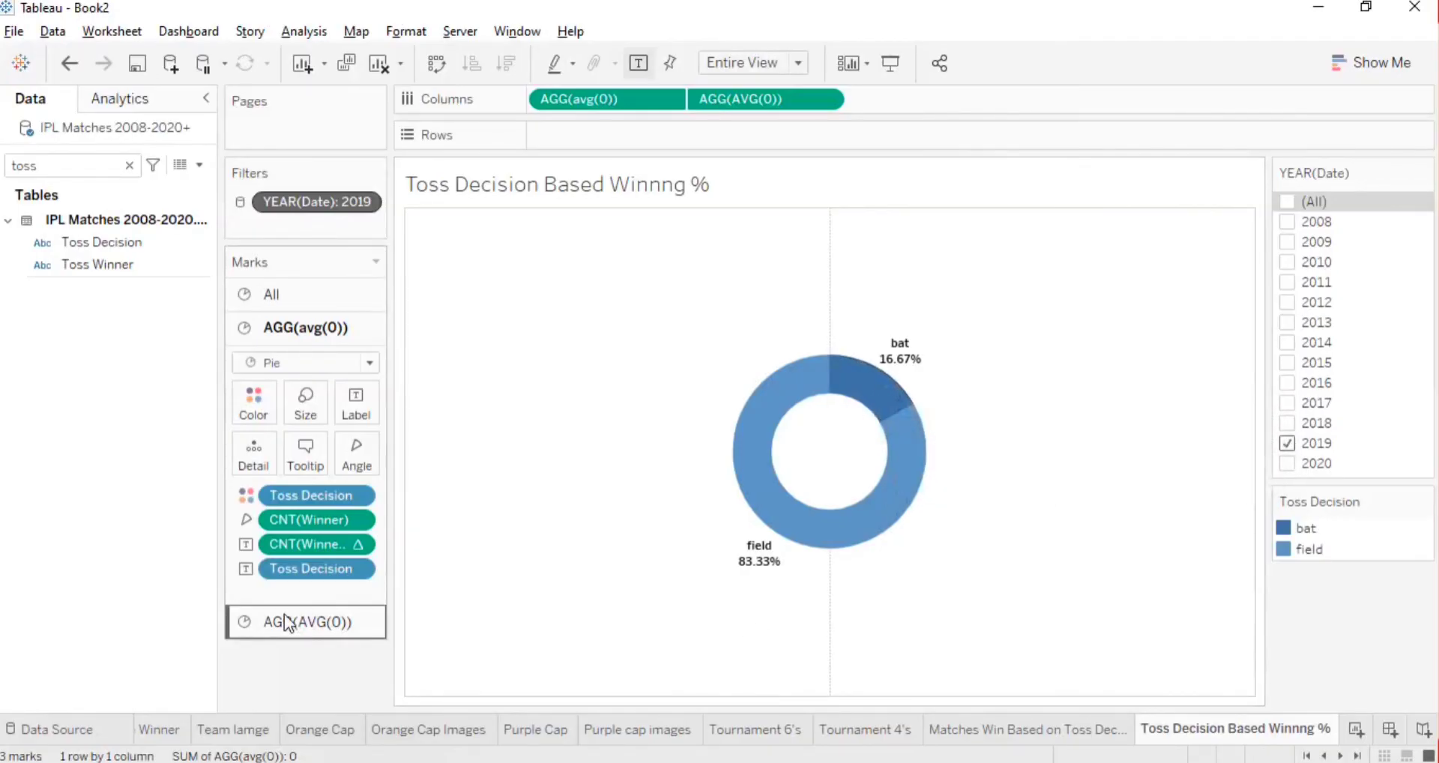
- Replace the percent-of-total label in the outer pie's tooltip with "% of matches won as per toss decision"
click(324, 468)
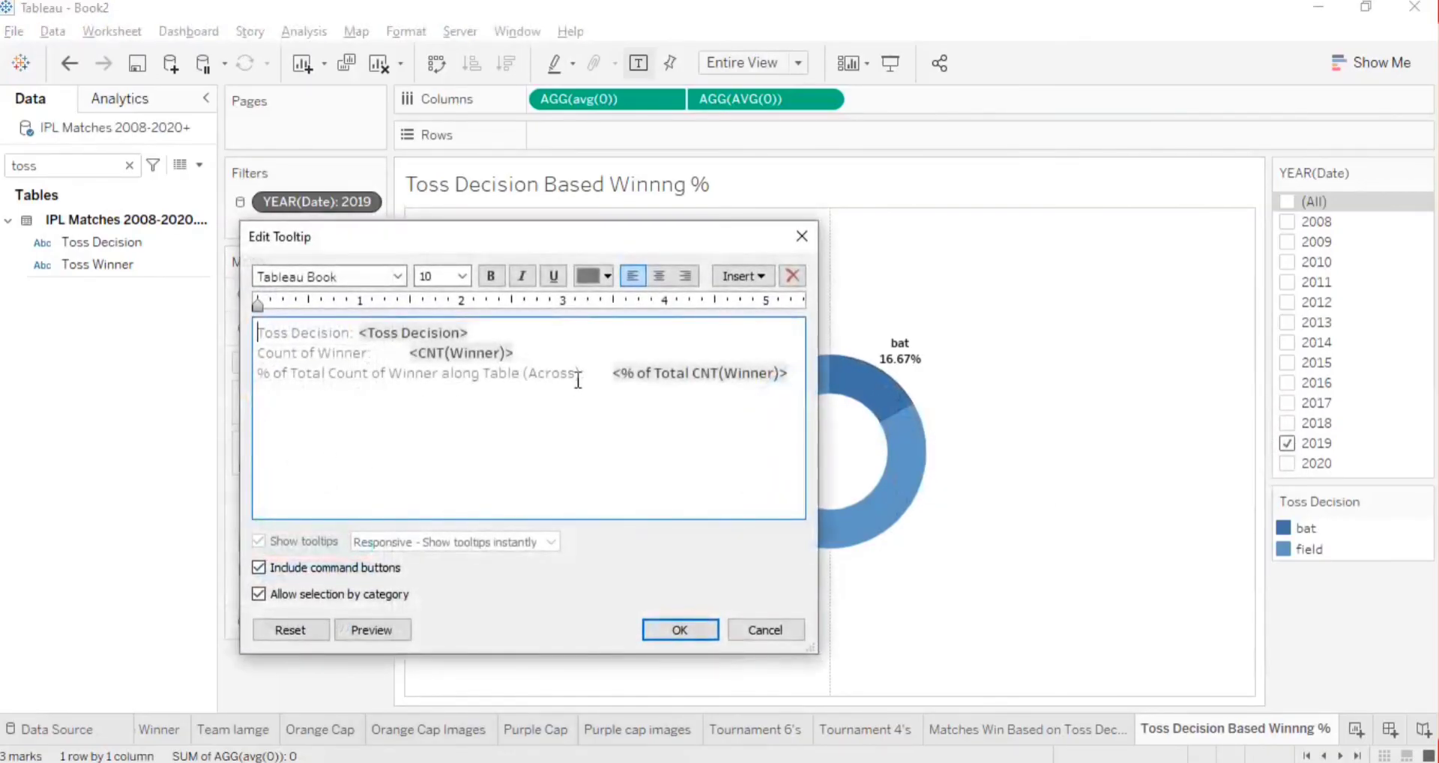
drag(582, 373, 255, 370)
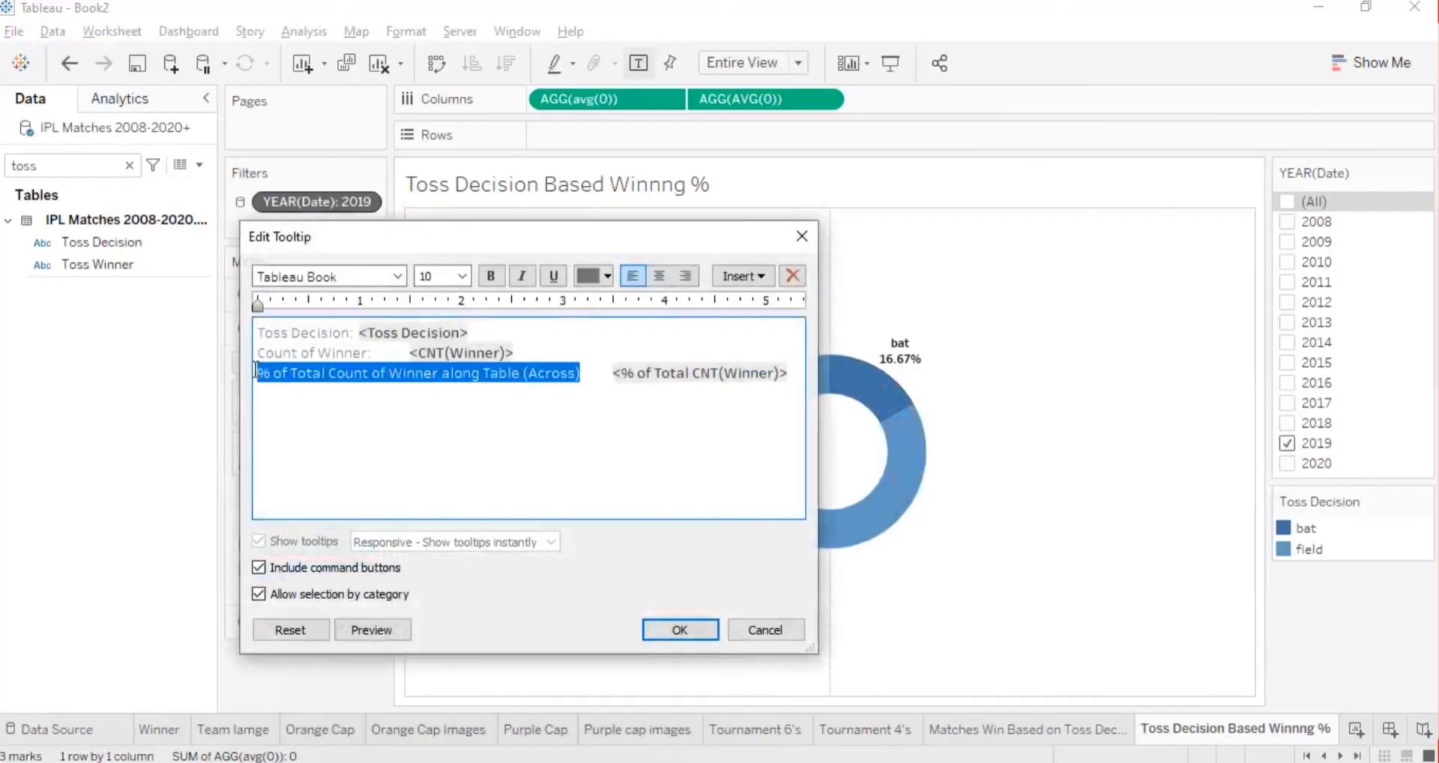
text(%)
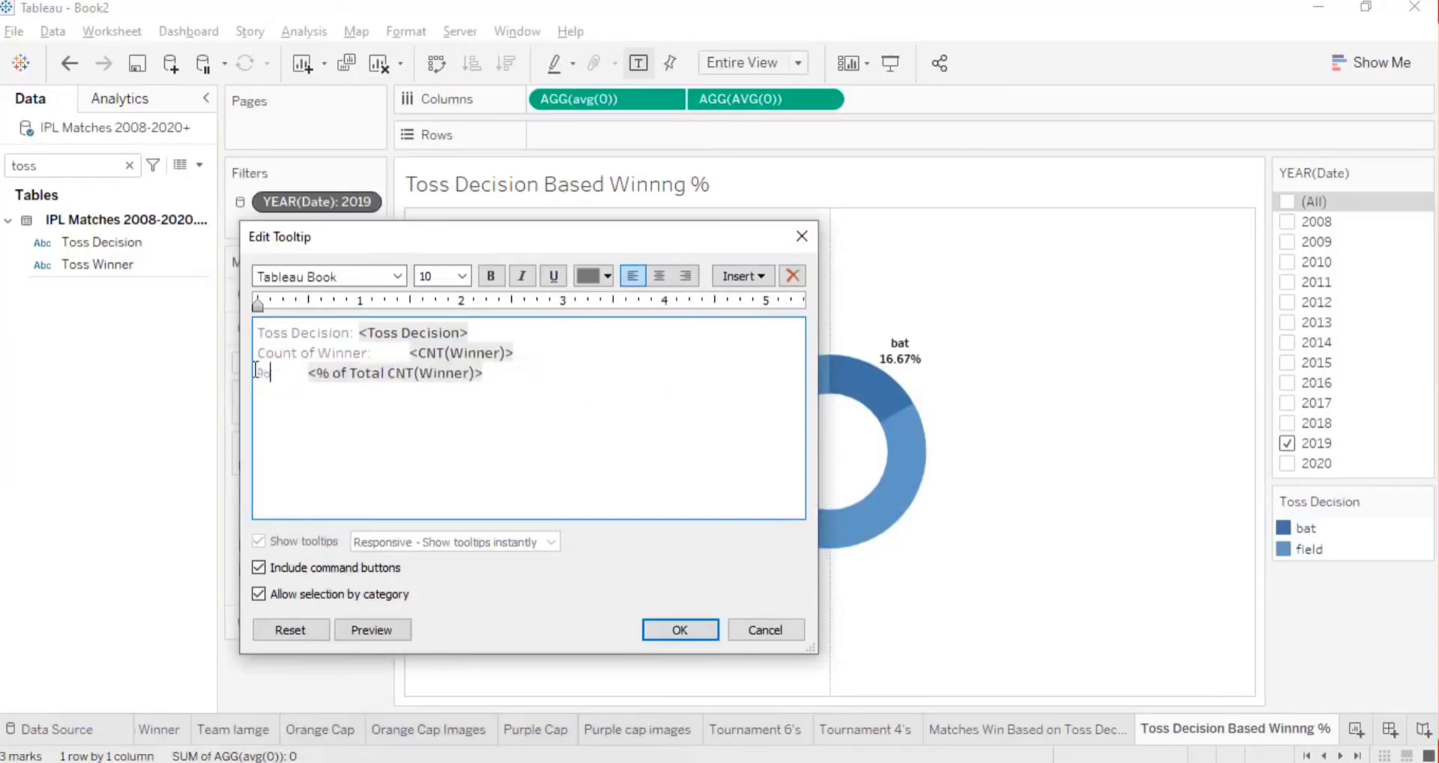
text( of matches won as per d)
key(BackSpace)
text(toss decis)
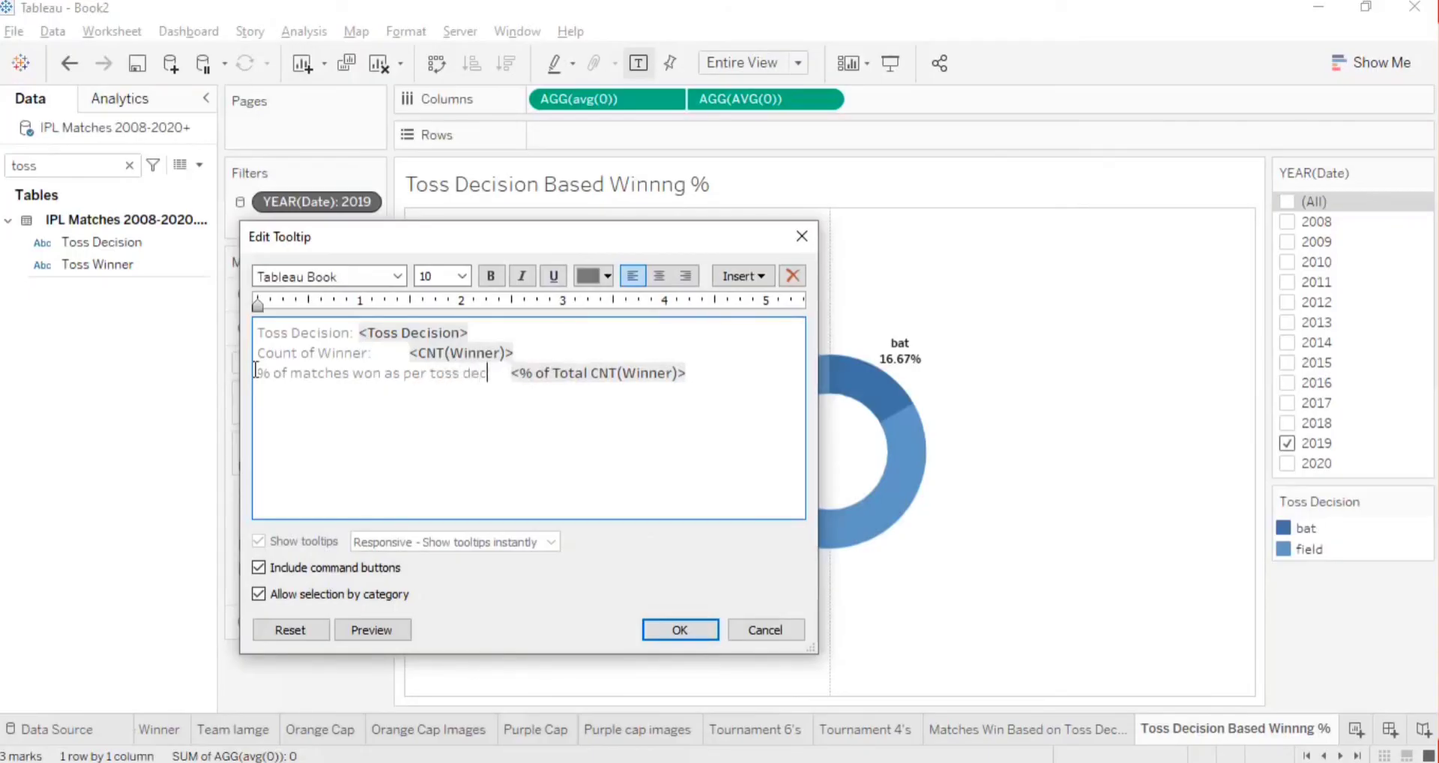
text(ion)
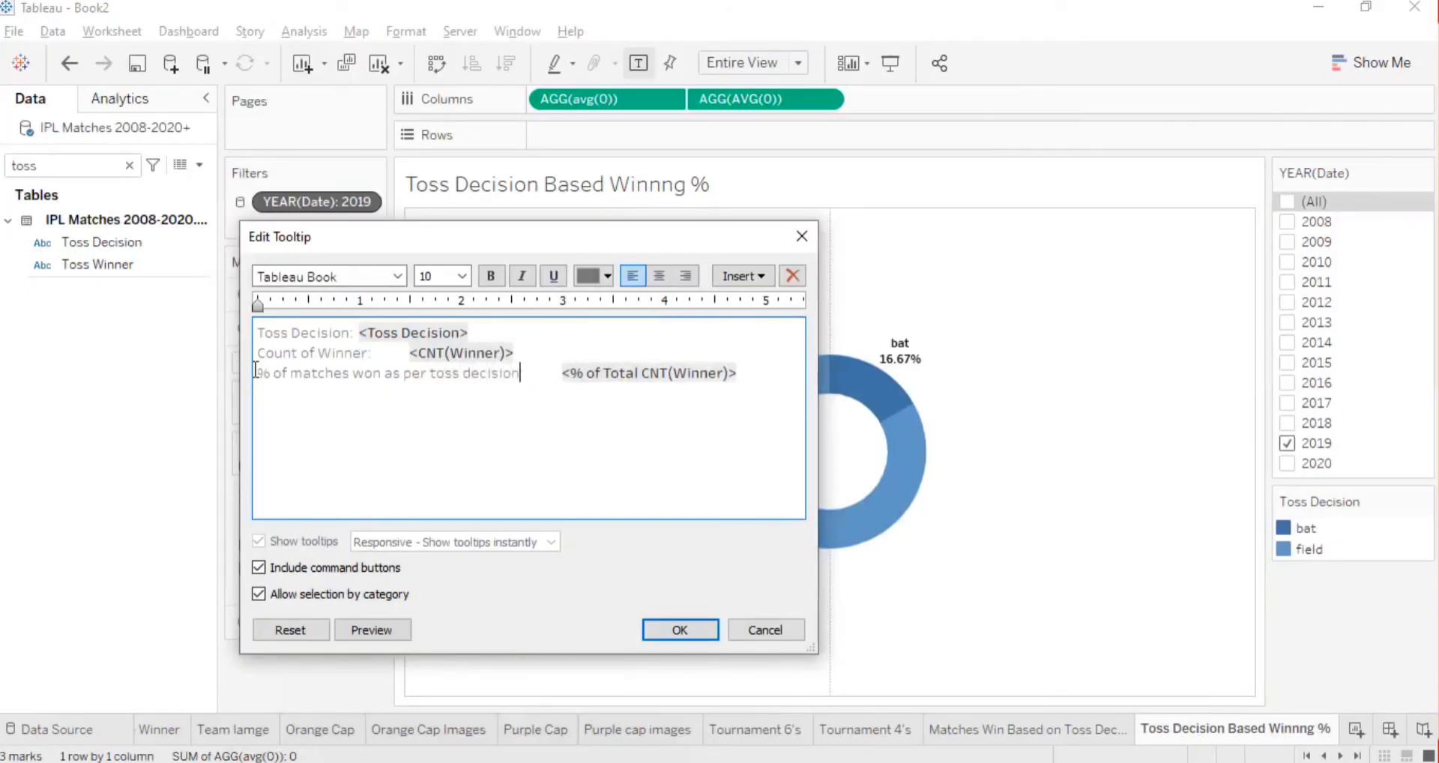
- Delete the Count of Winner line from the outer pie's tooltip and apply the edit
drag(517, 353, 258, 353)
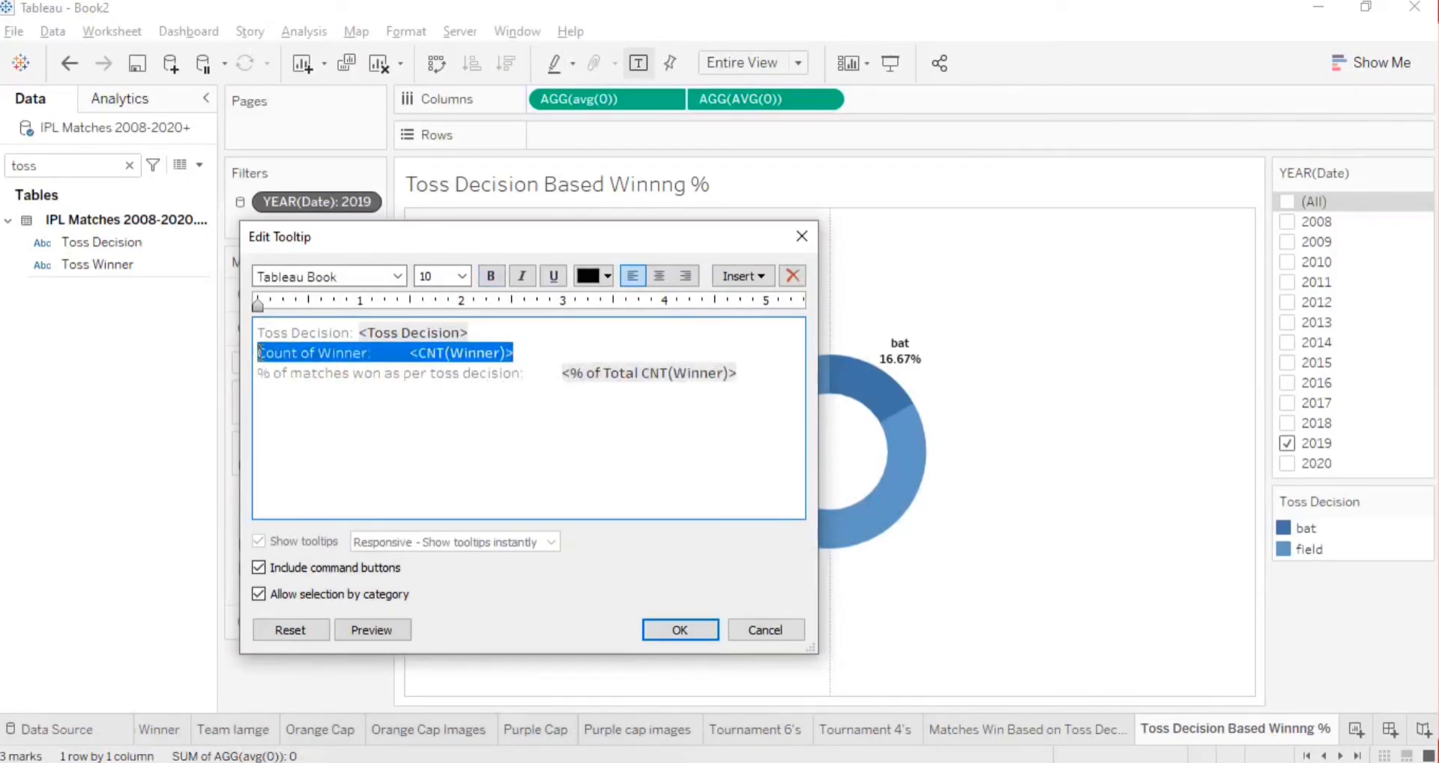
key(BackSpace)
key(BackSpace)
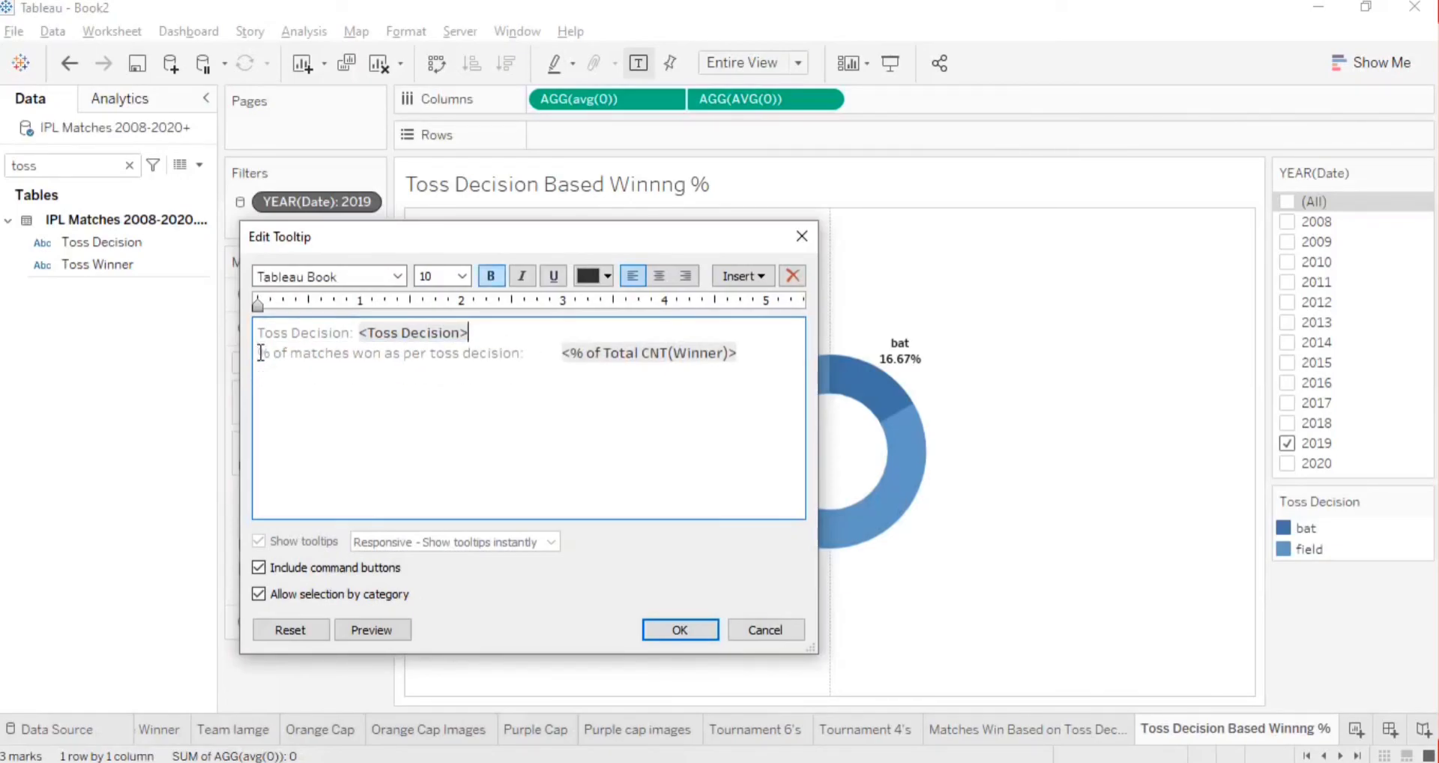
click(665, 620)
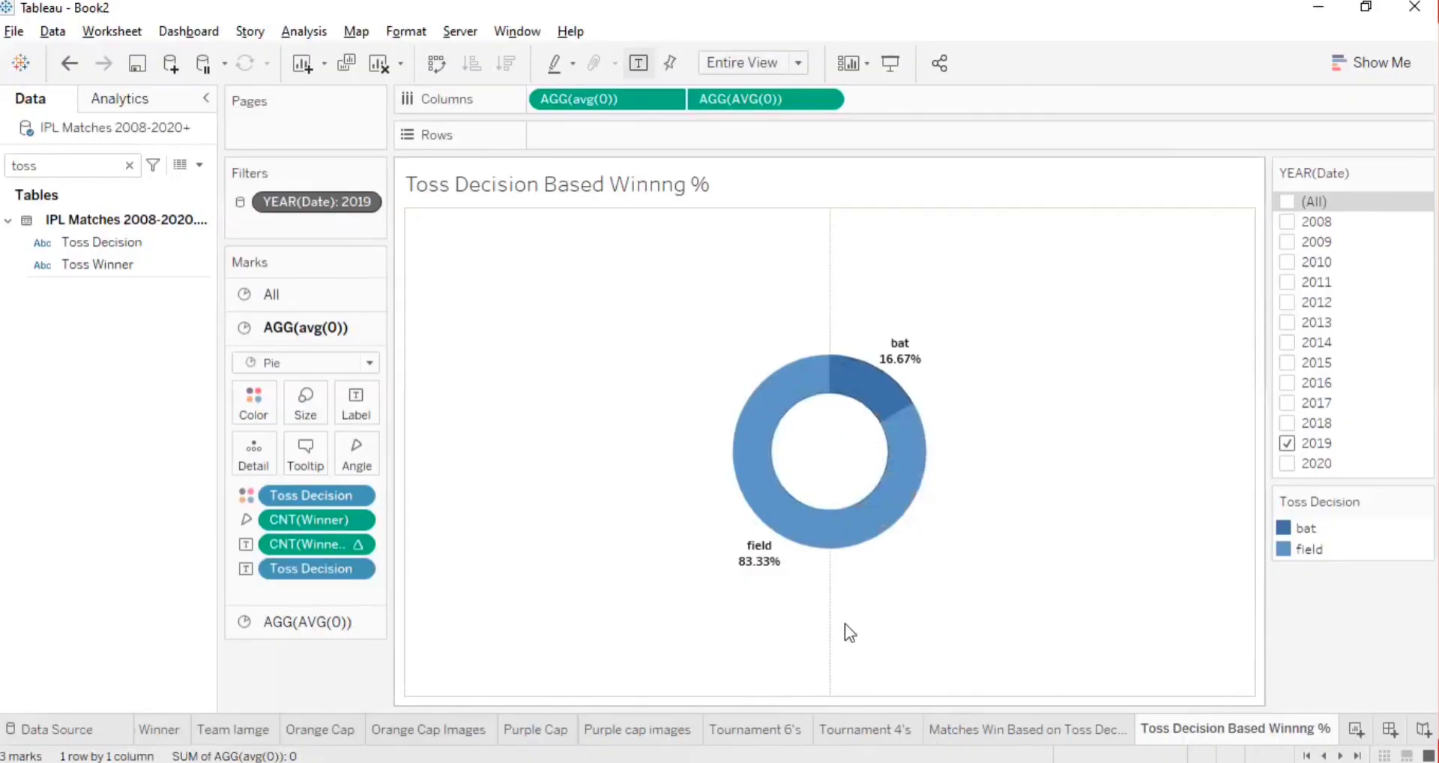
- Open the line formatting of the donut view and set the sheet's zero lines to None
right_click(829, 255)
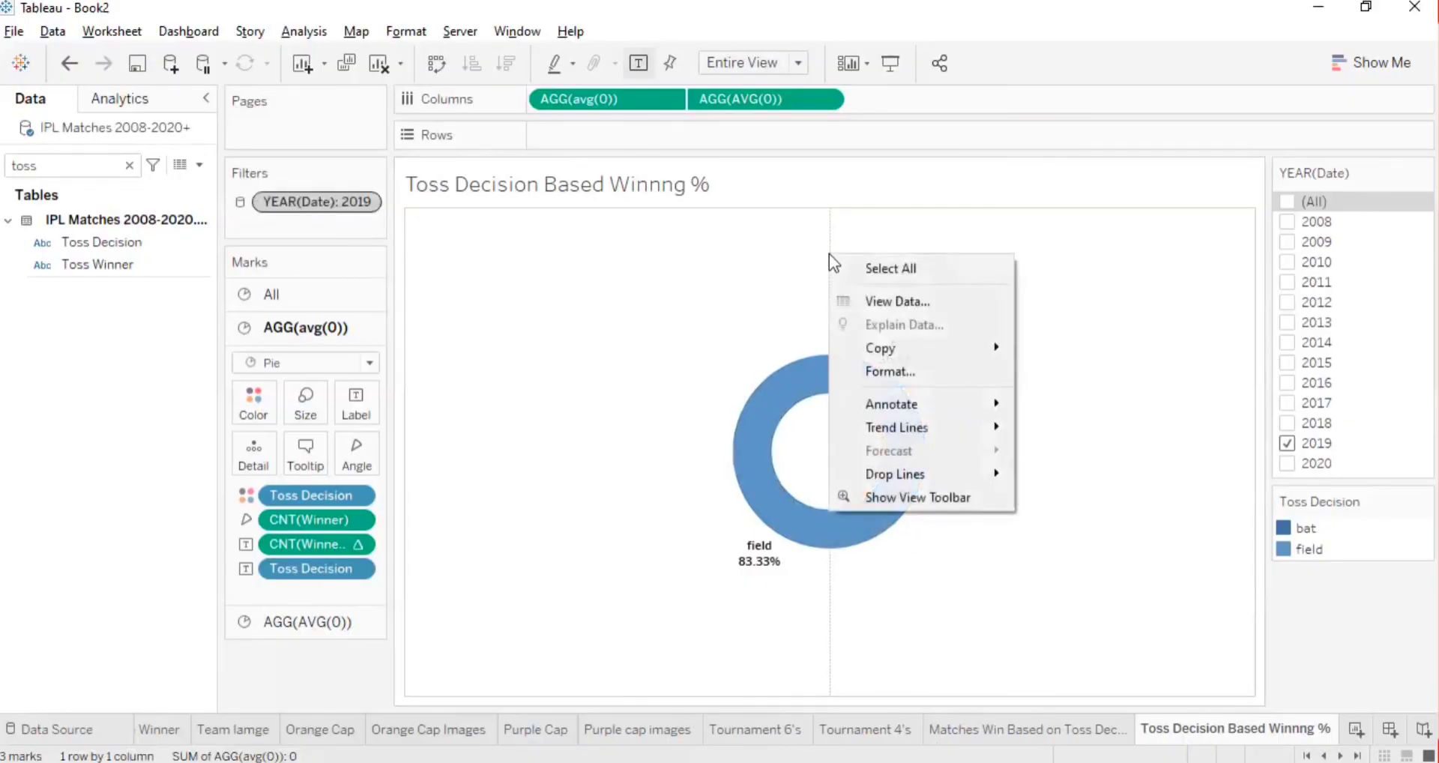
right_click(782, 278)
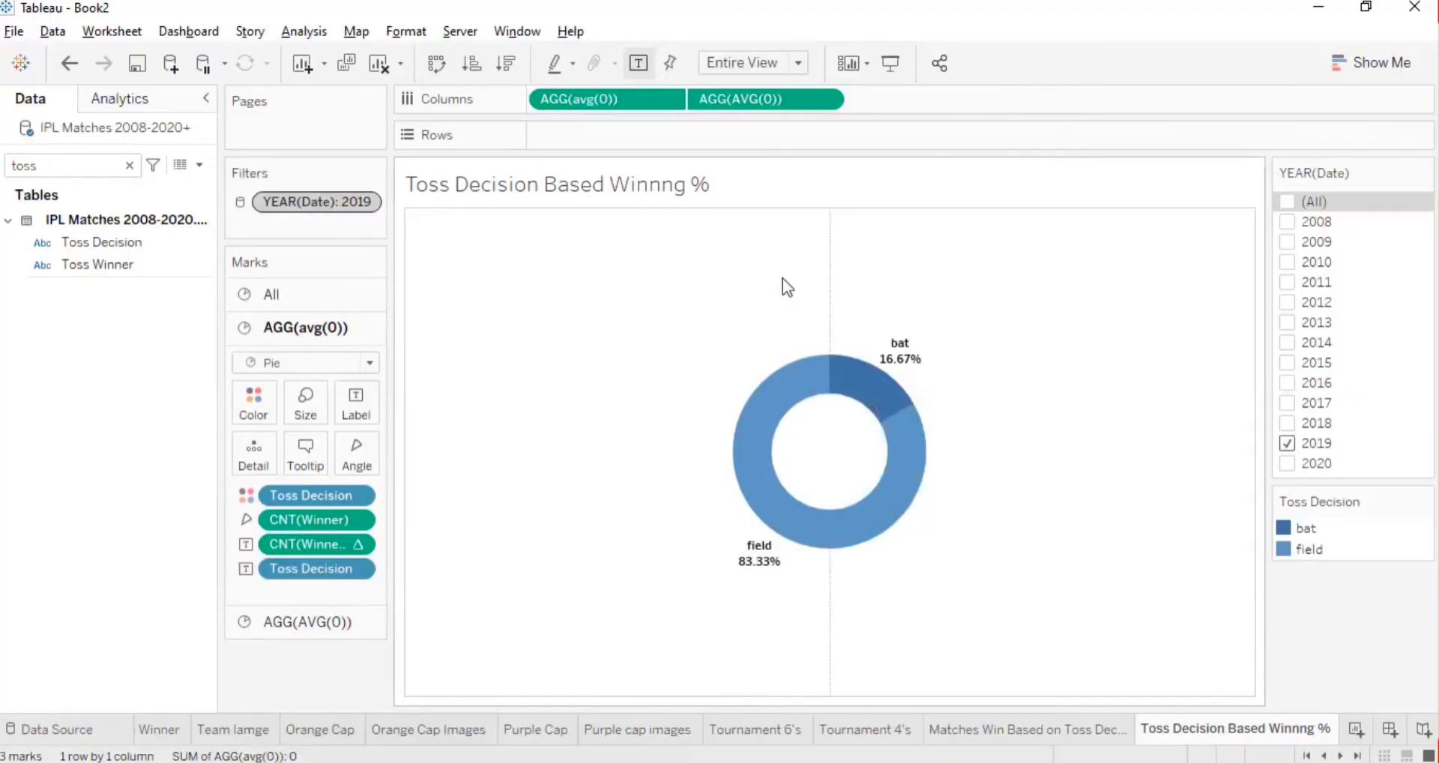
click(861, 395)
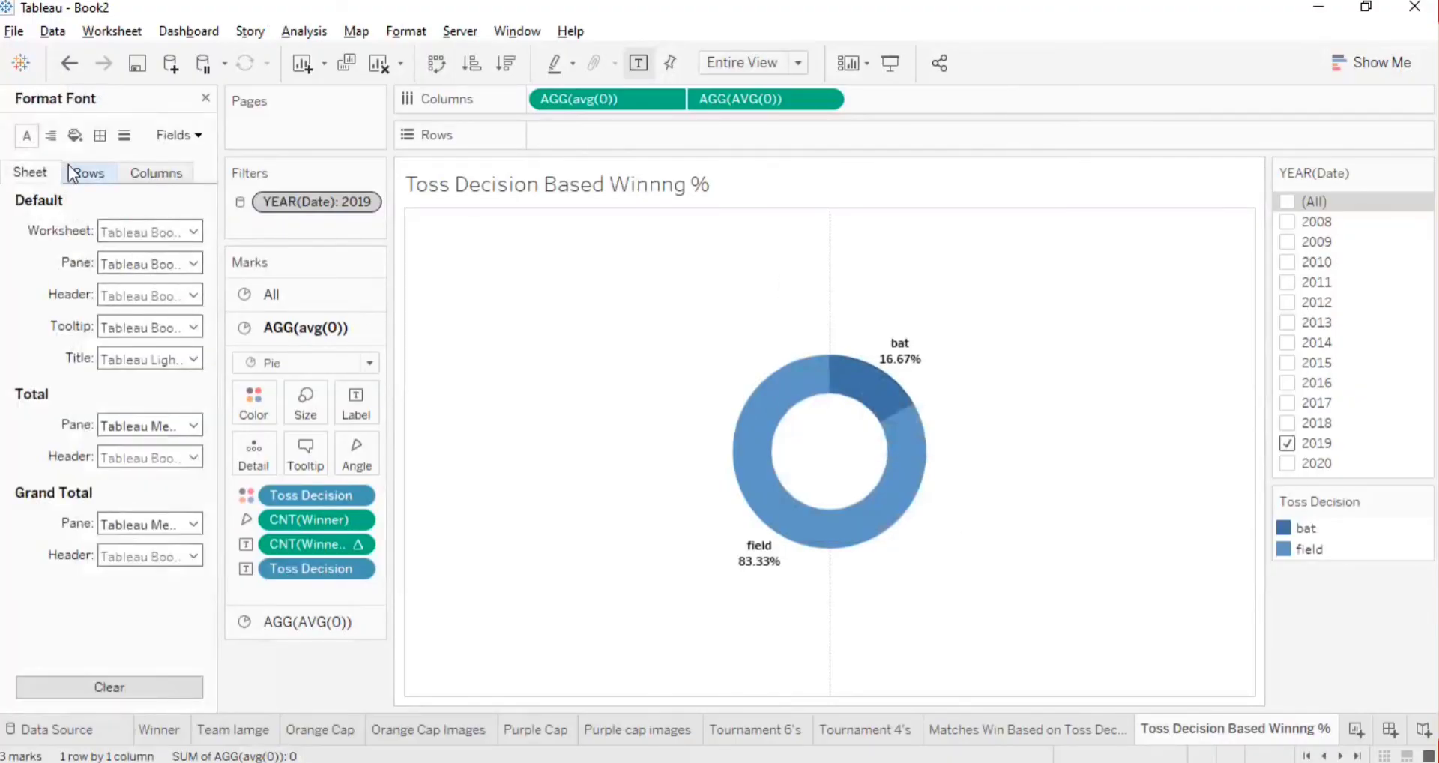
click(128, 141)
click(180, 137)
click(128, 137)
click(120, 262)
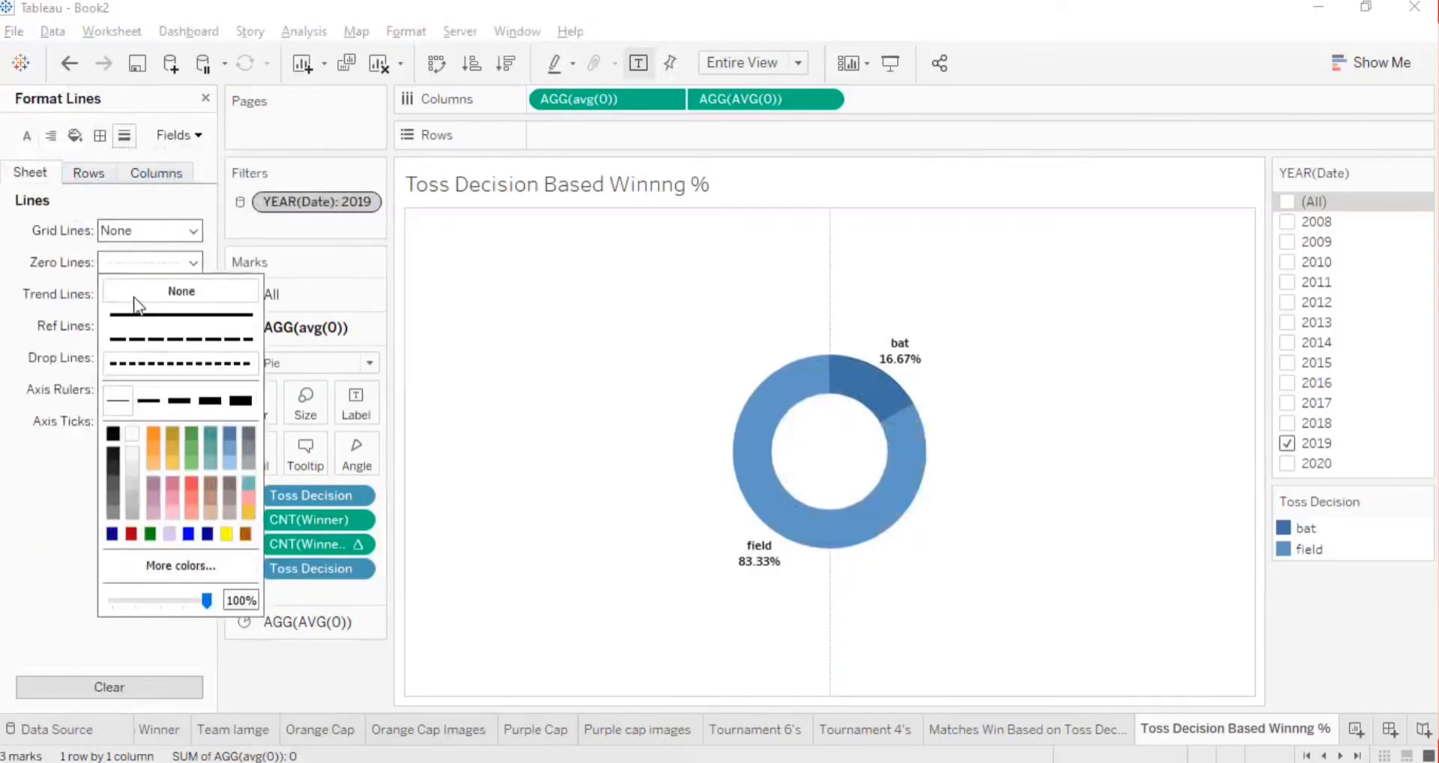
- Set the sheet's Grand Total pane and header borders and its row divider to None
click(99, 135)
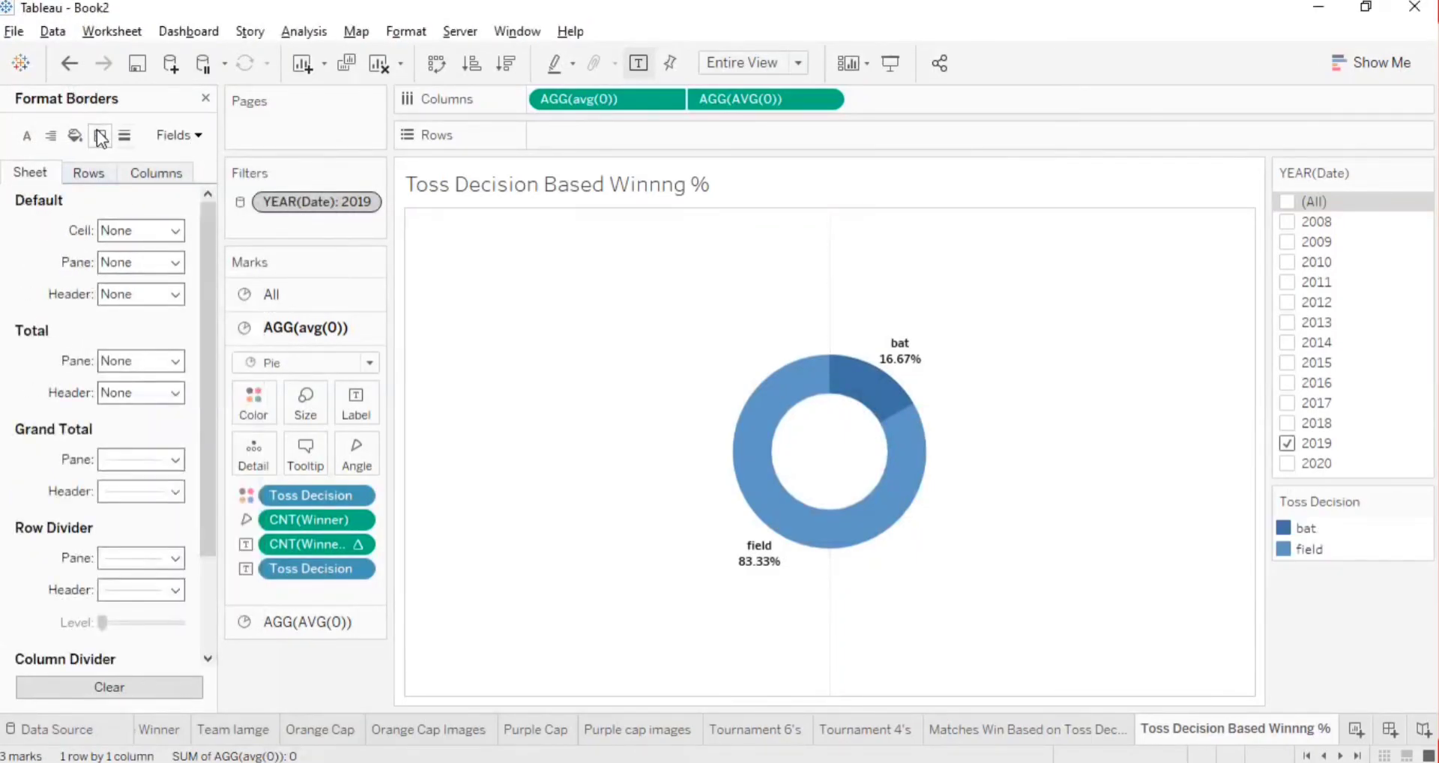
click(130, 458)
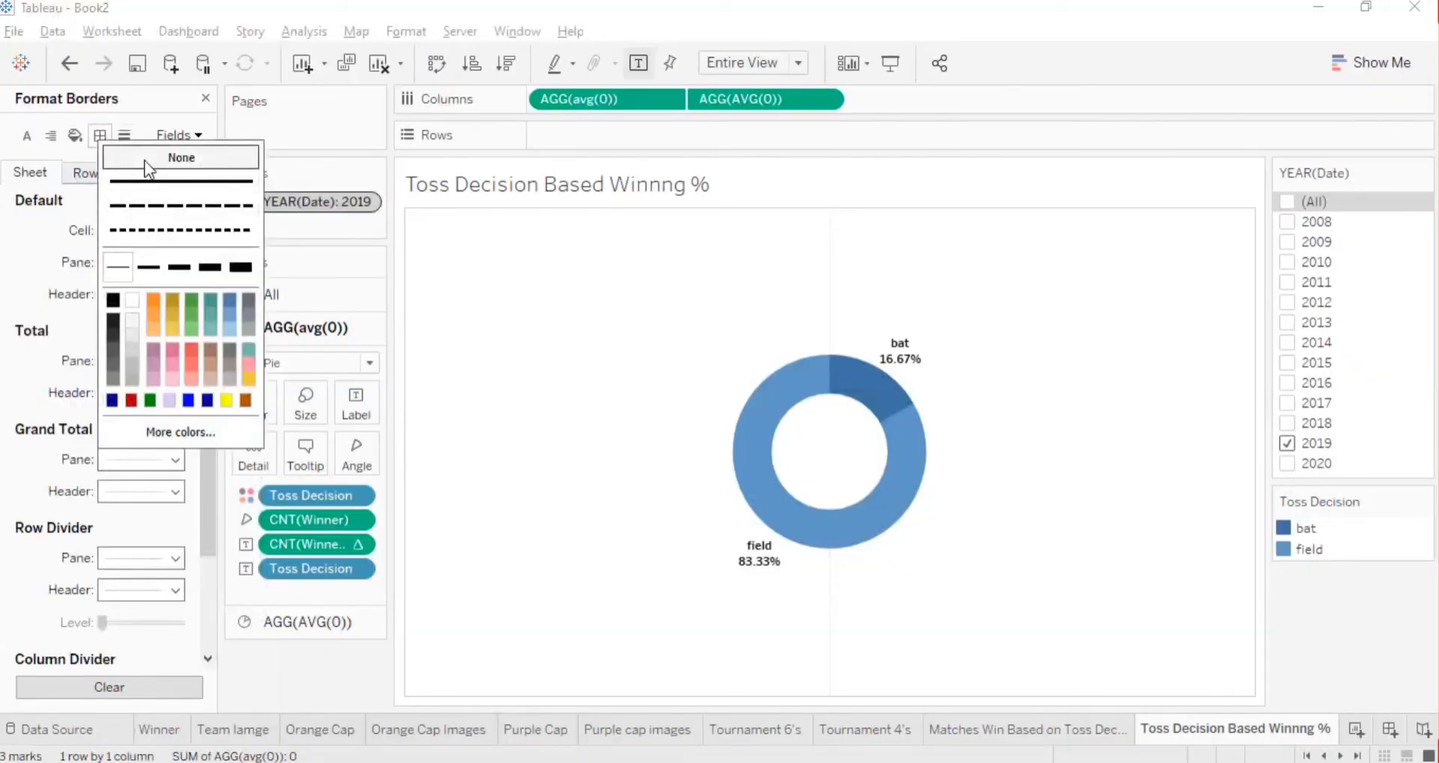
click(161, 490)
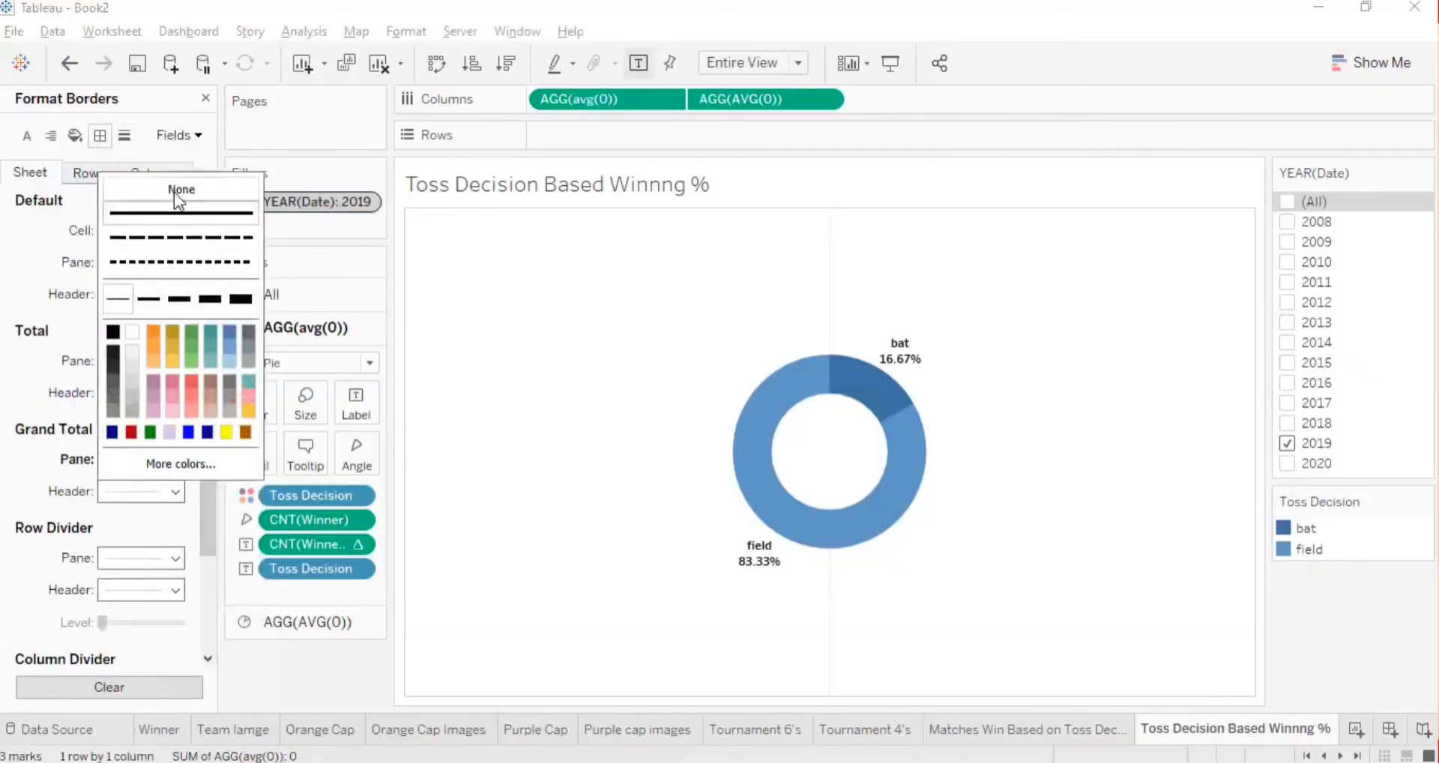
click(175, 230)
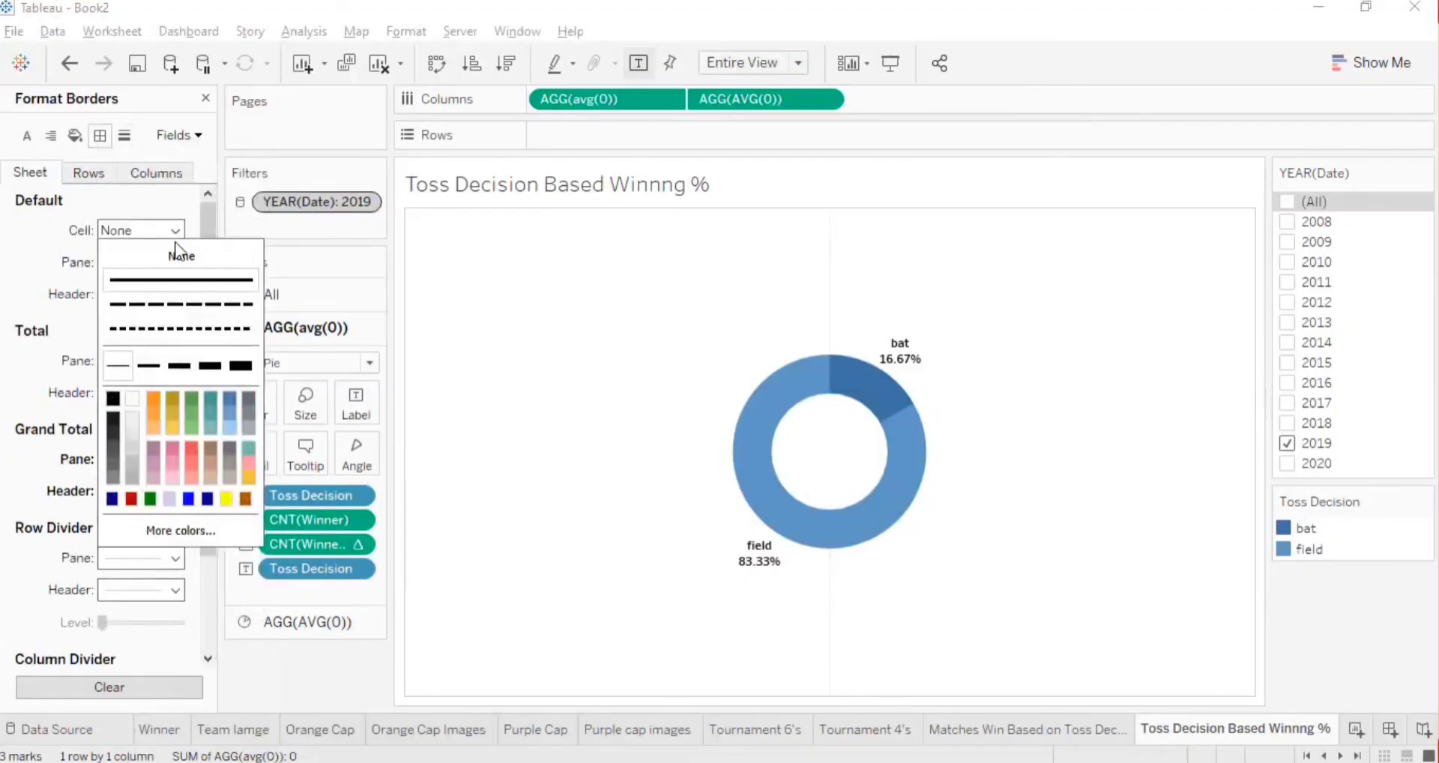
click(176, 257)
click(136, 592)
- Set the axis ticks, drop lines and reference lines for rows to None
click(95, 177)
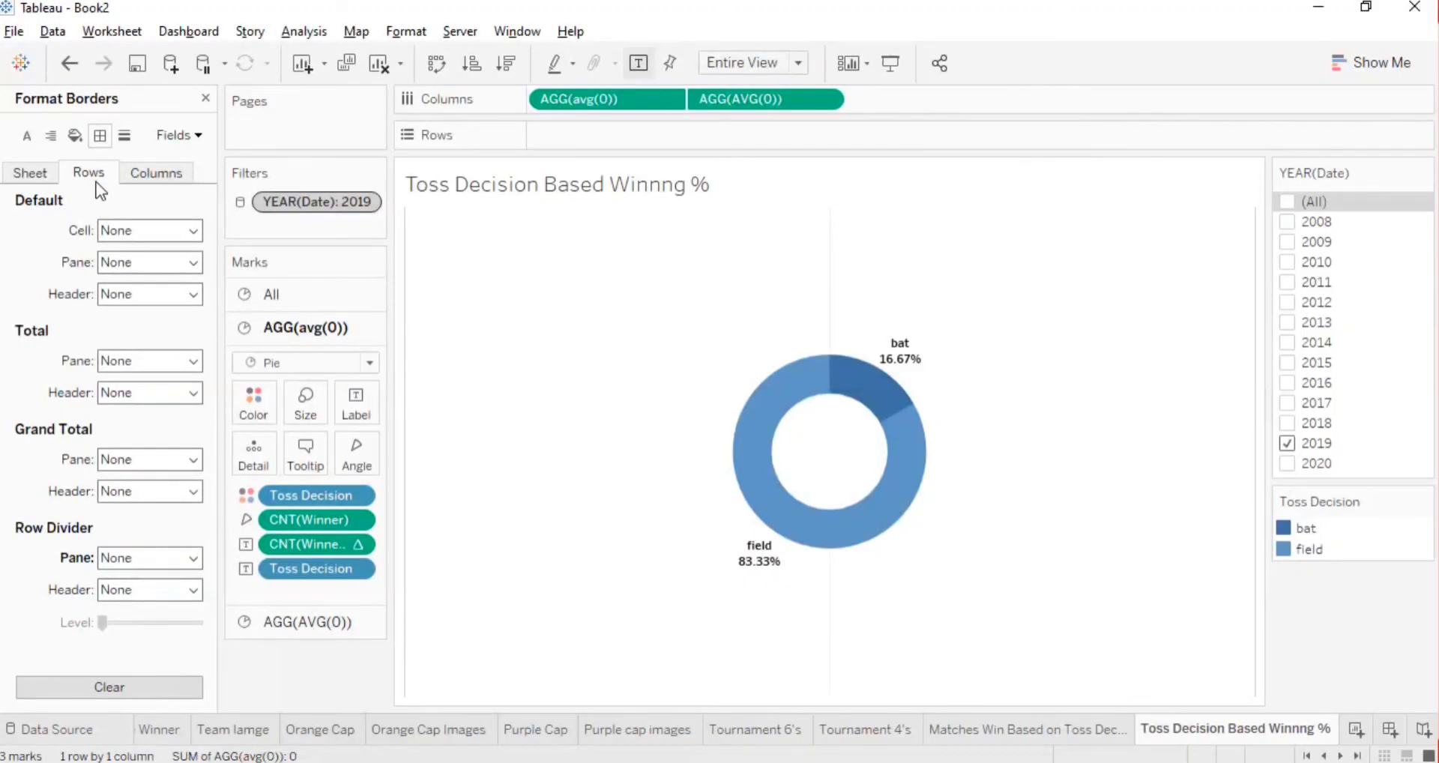
click(128, 138)
click(146, 421)
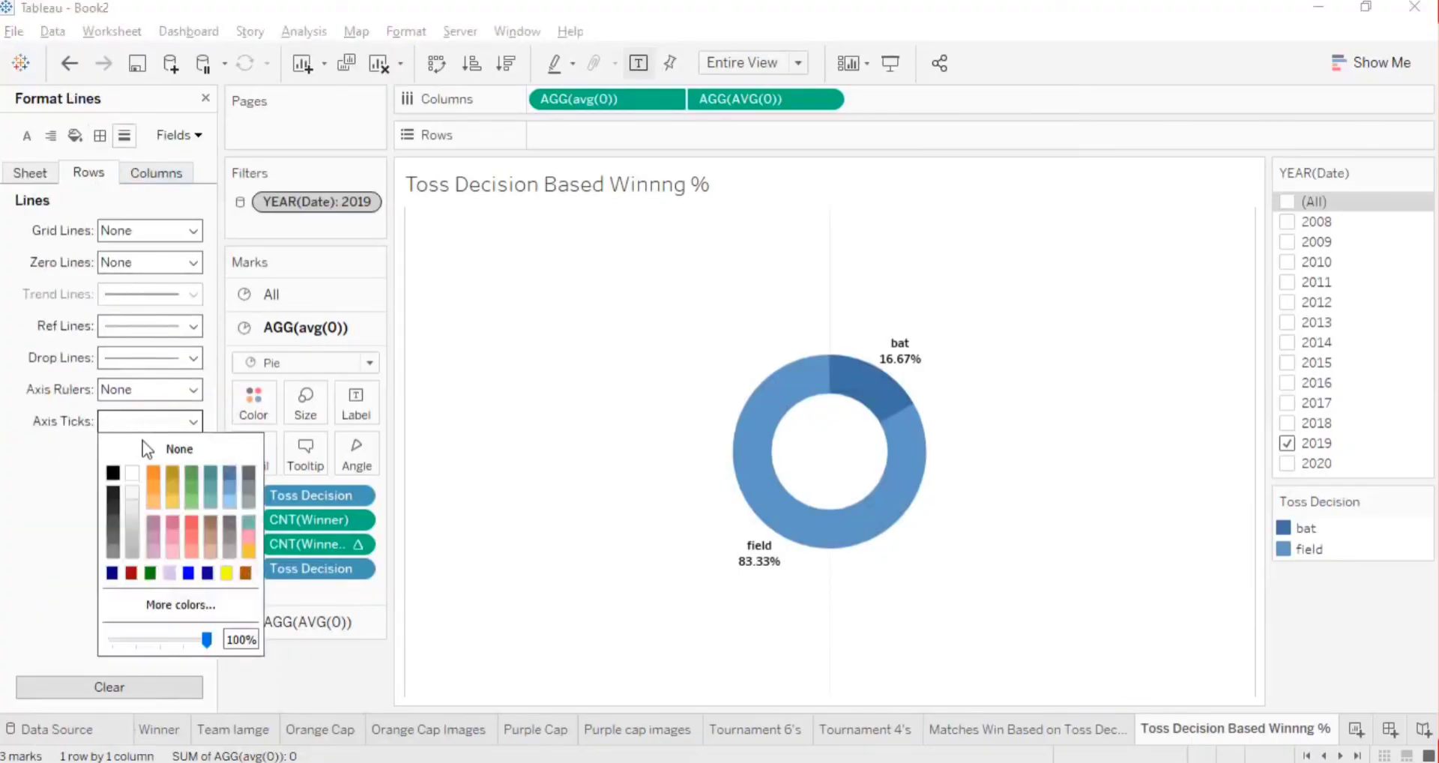
click(147, 449)
click(29, 473)
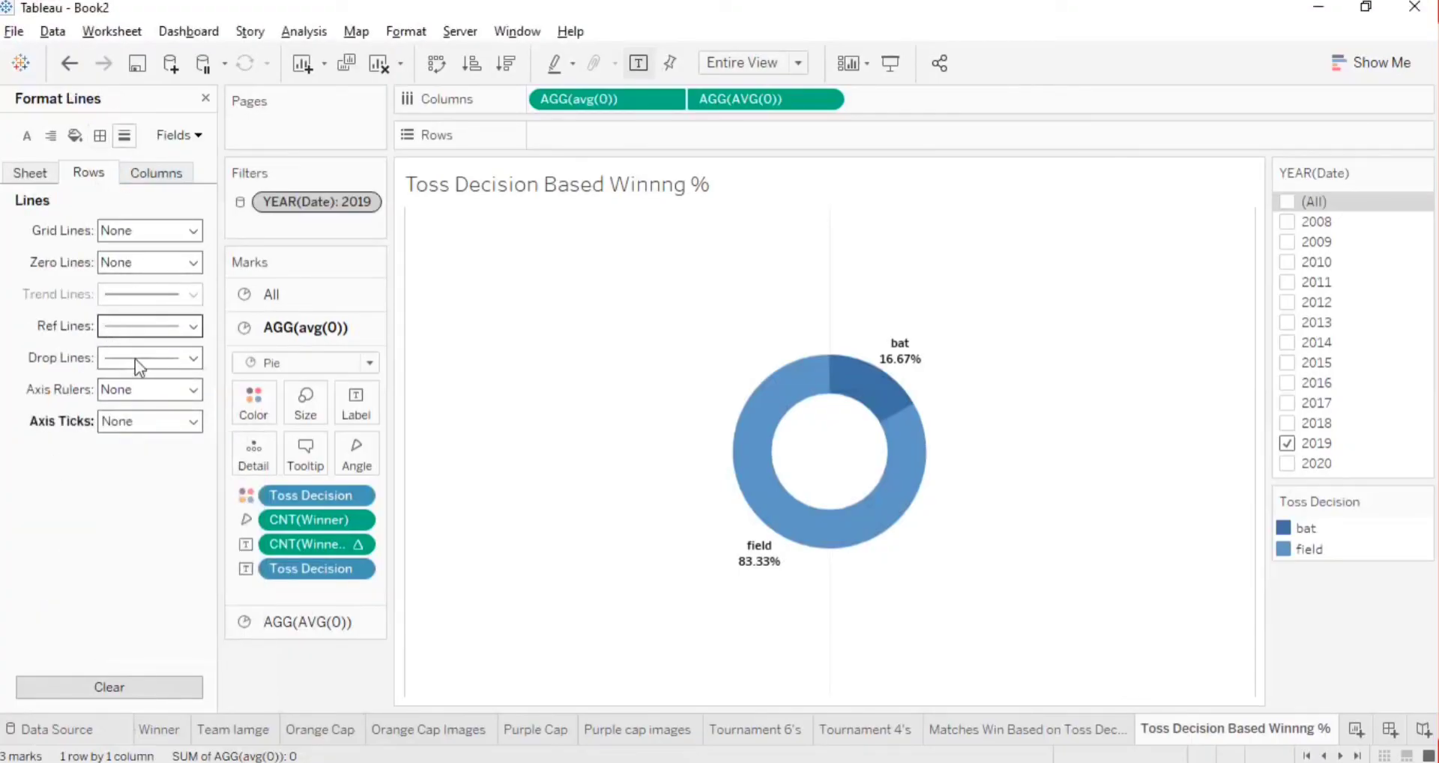
click(132, 359)
click(127, 386)
click(114, 325)
click(119, 349)
click(120, 301)
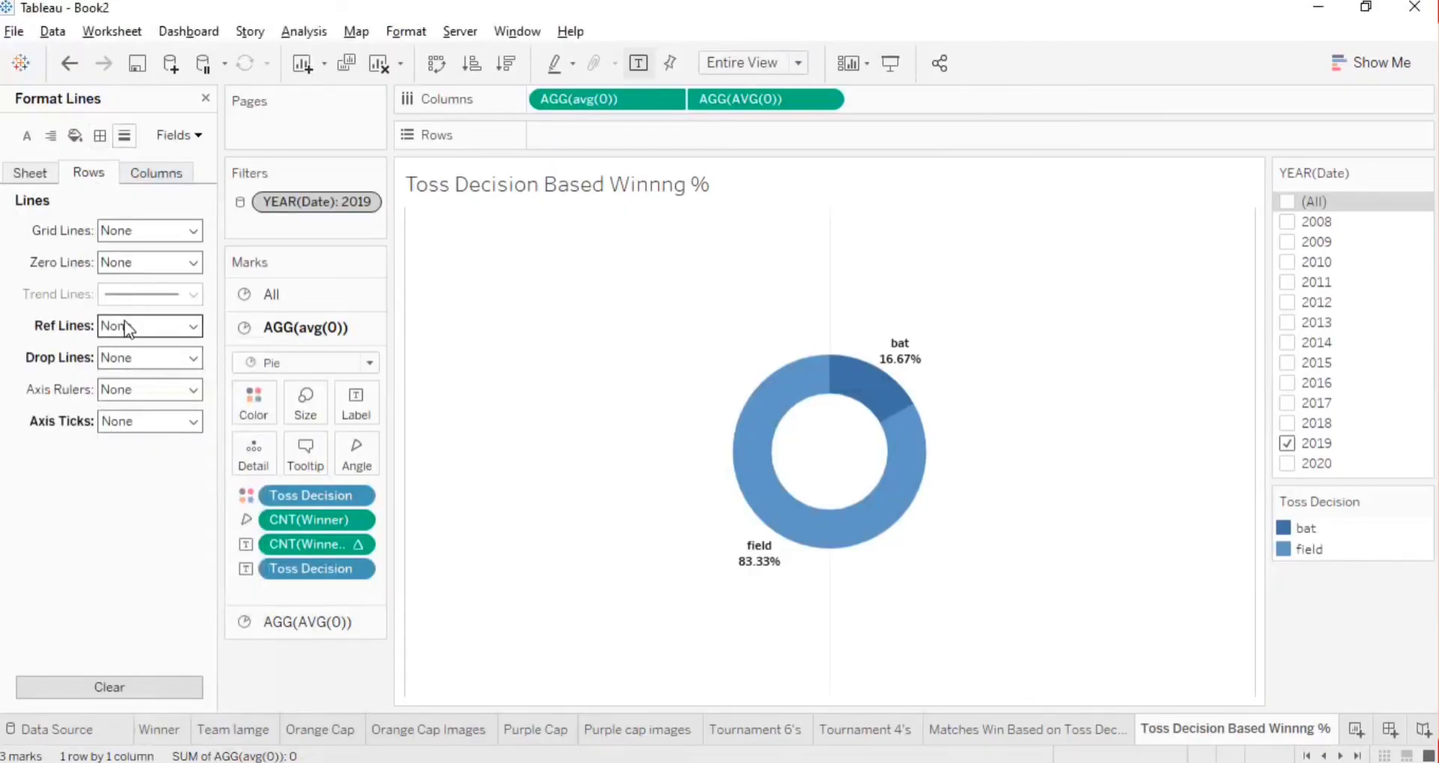
- Set the column divider border to None in the border formatting for columns
click(101, 144)
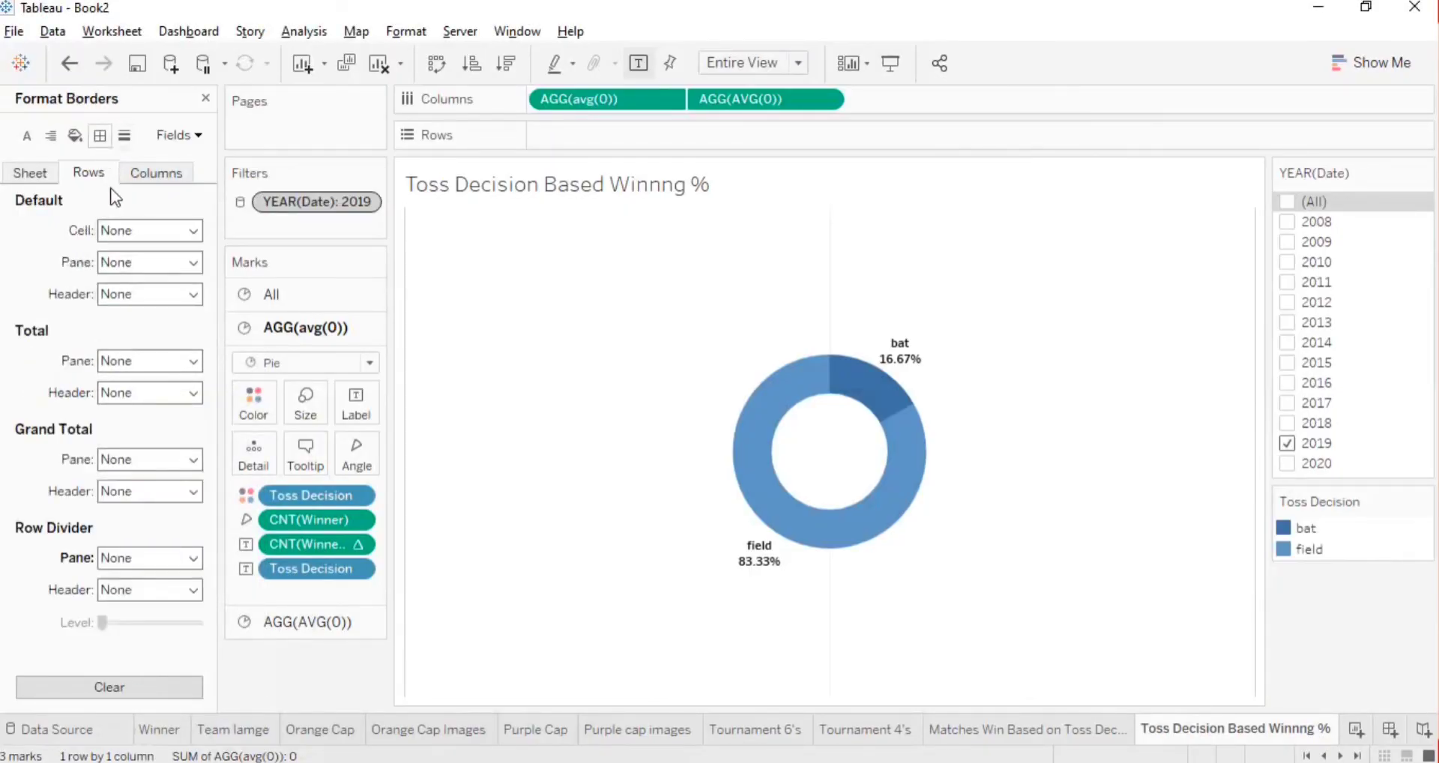
click(140, 173)
click(133, 558)
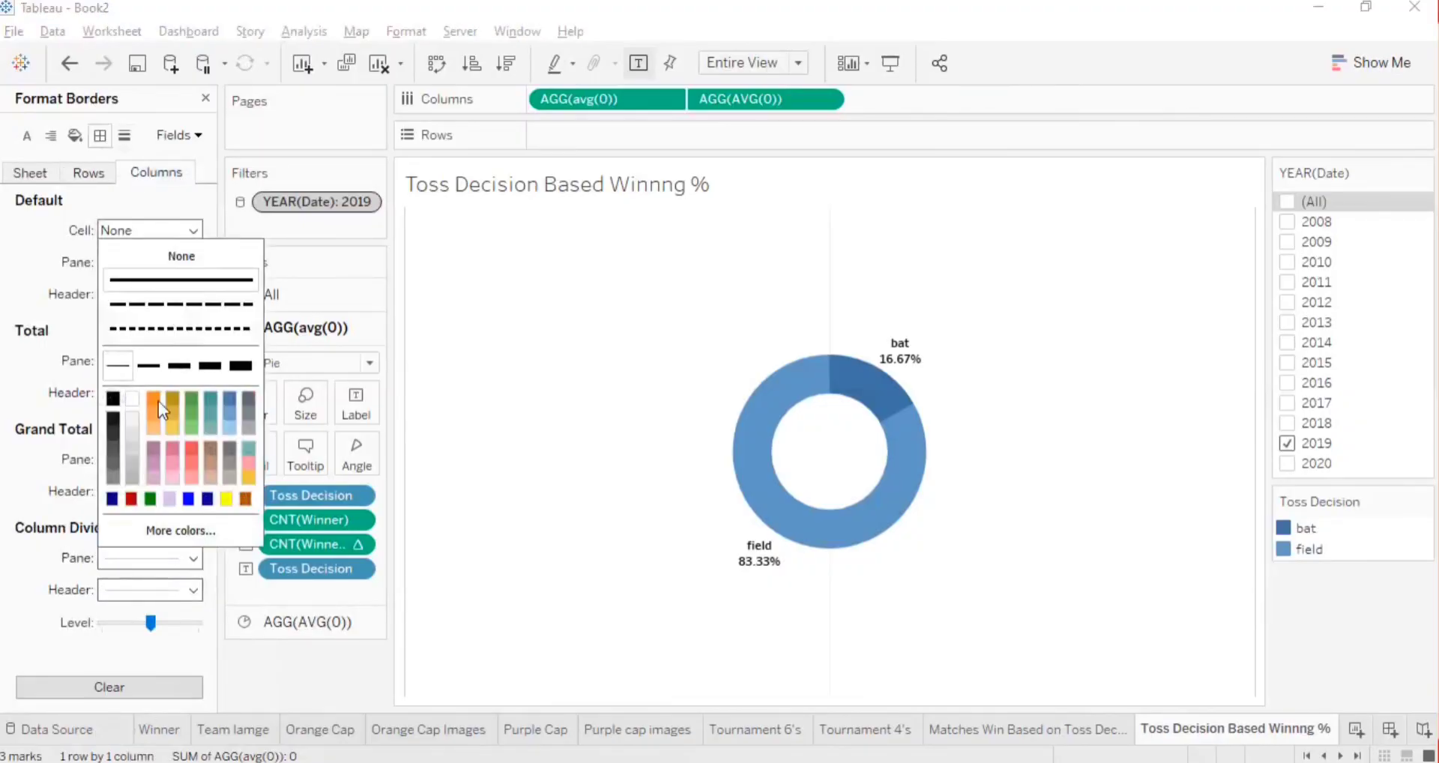
click(153, 256)
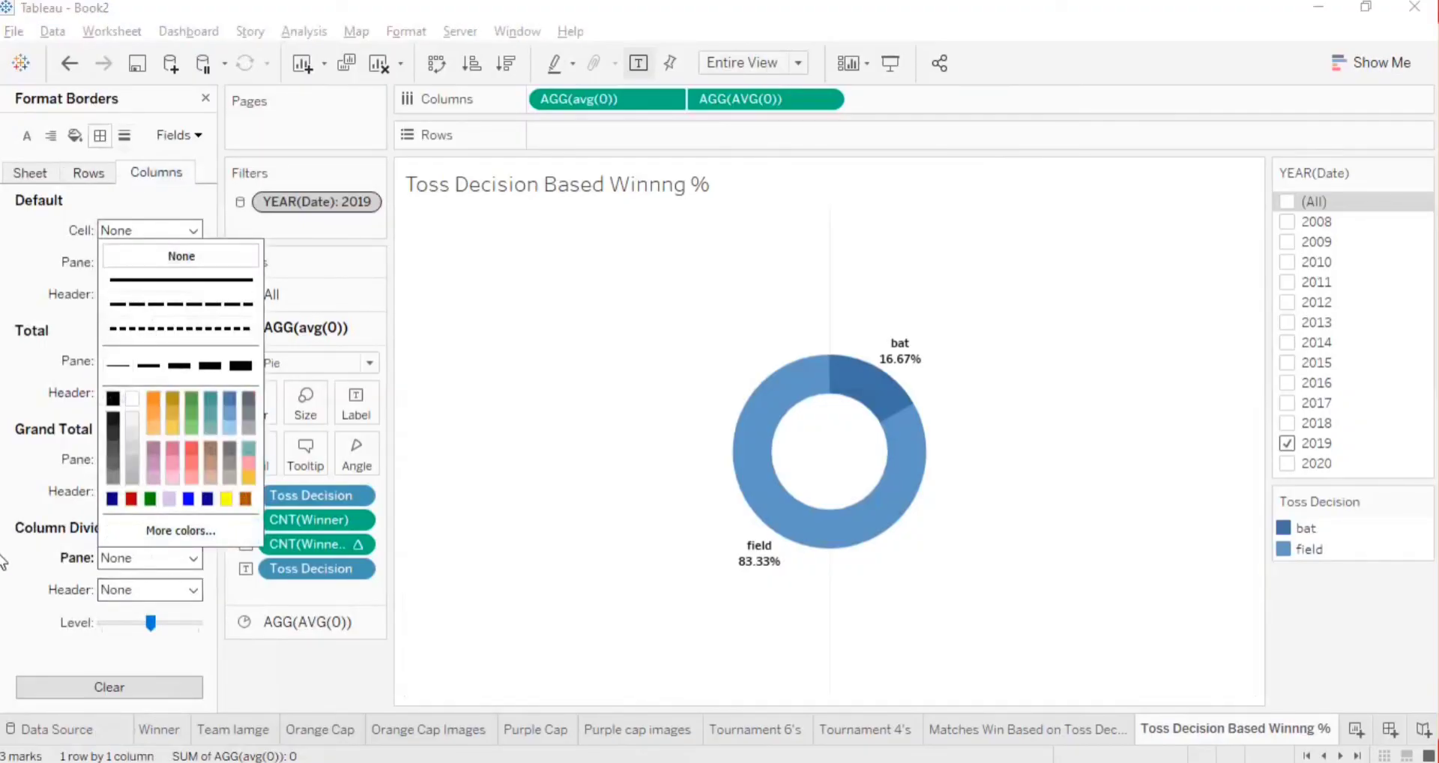
click(30, 267)
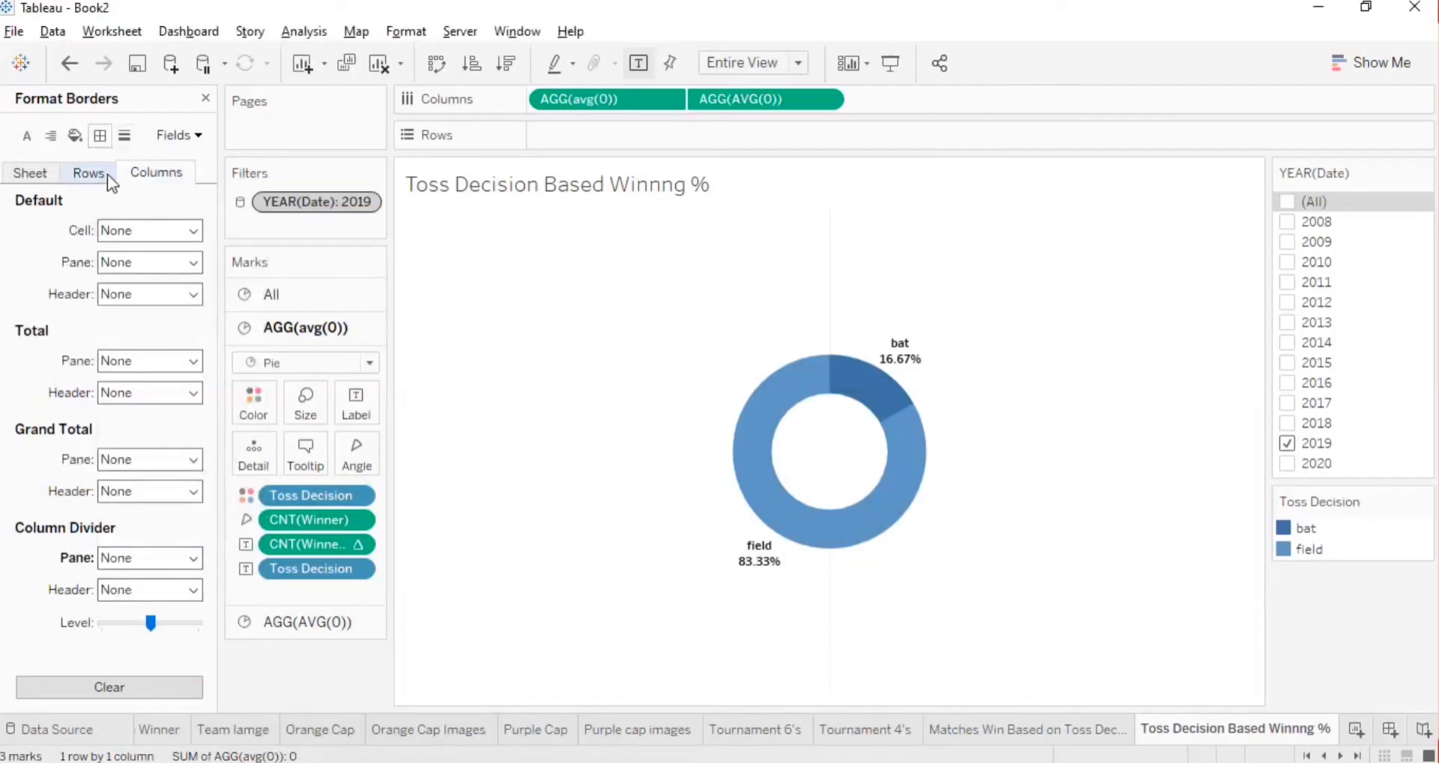
- Set the grid lines for columns to None and close the formatting options
click(124, 136)
click(123, 231)
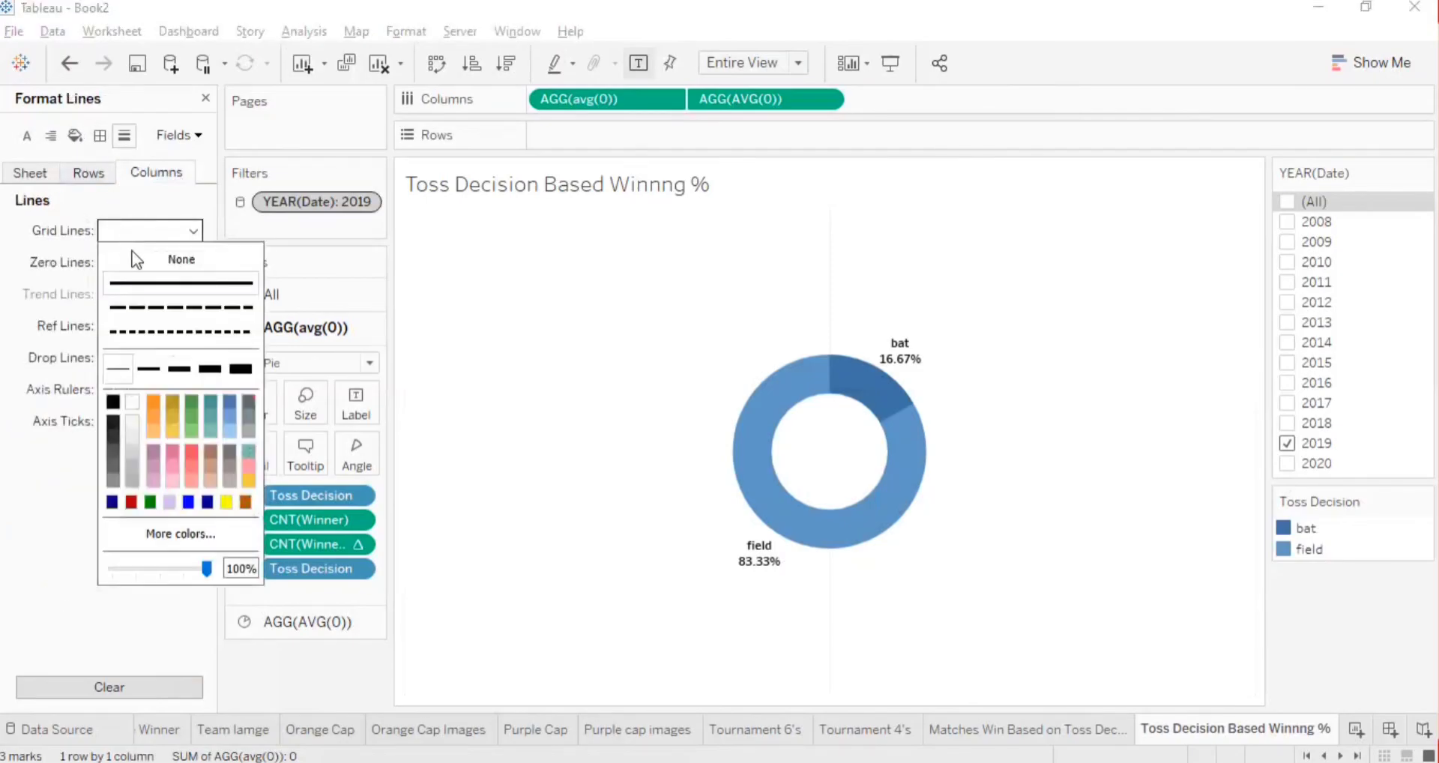
click(150, 259)
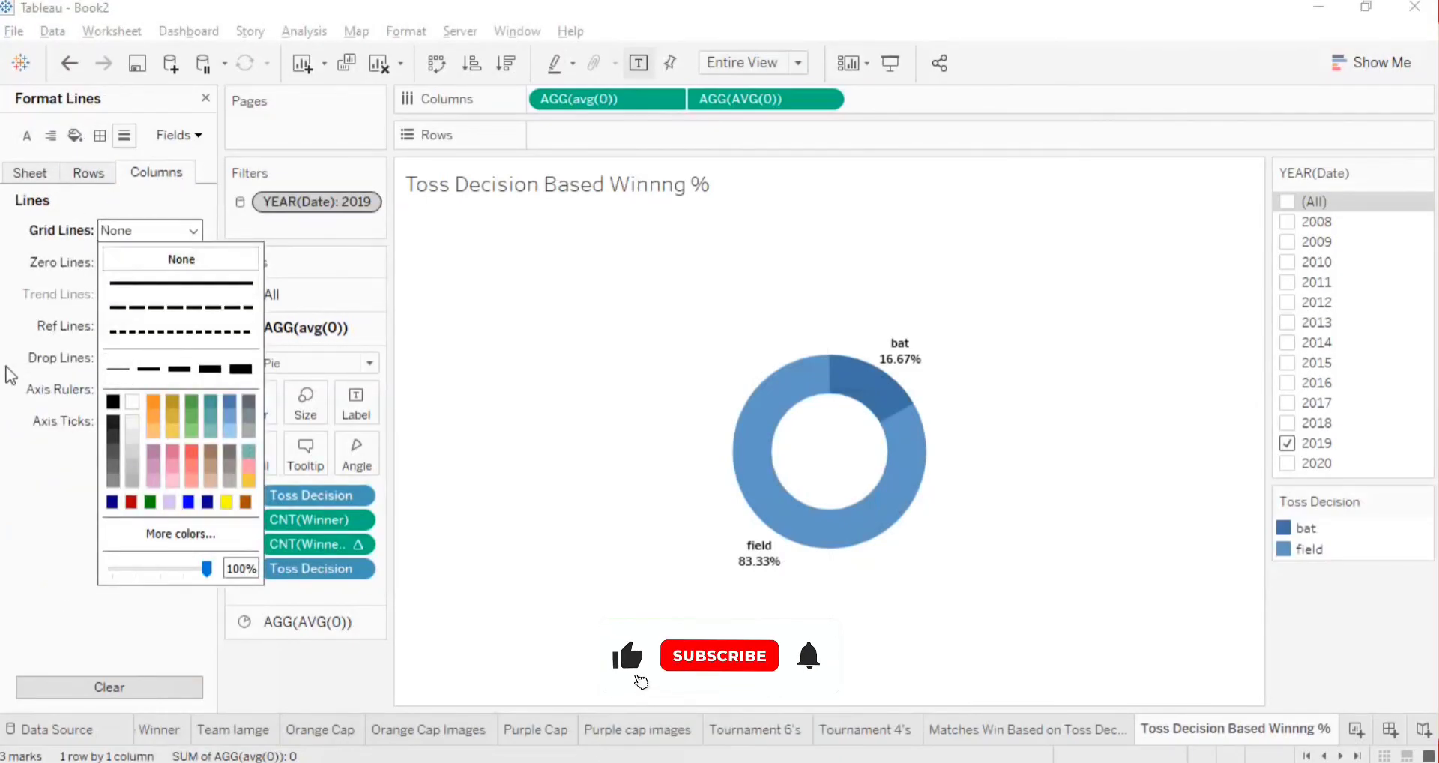
click(206, 98)
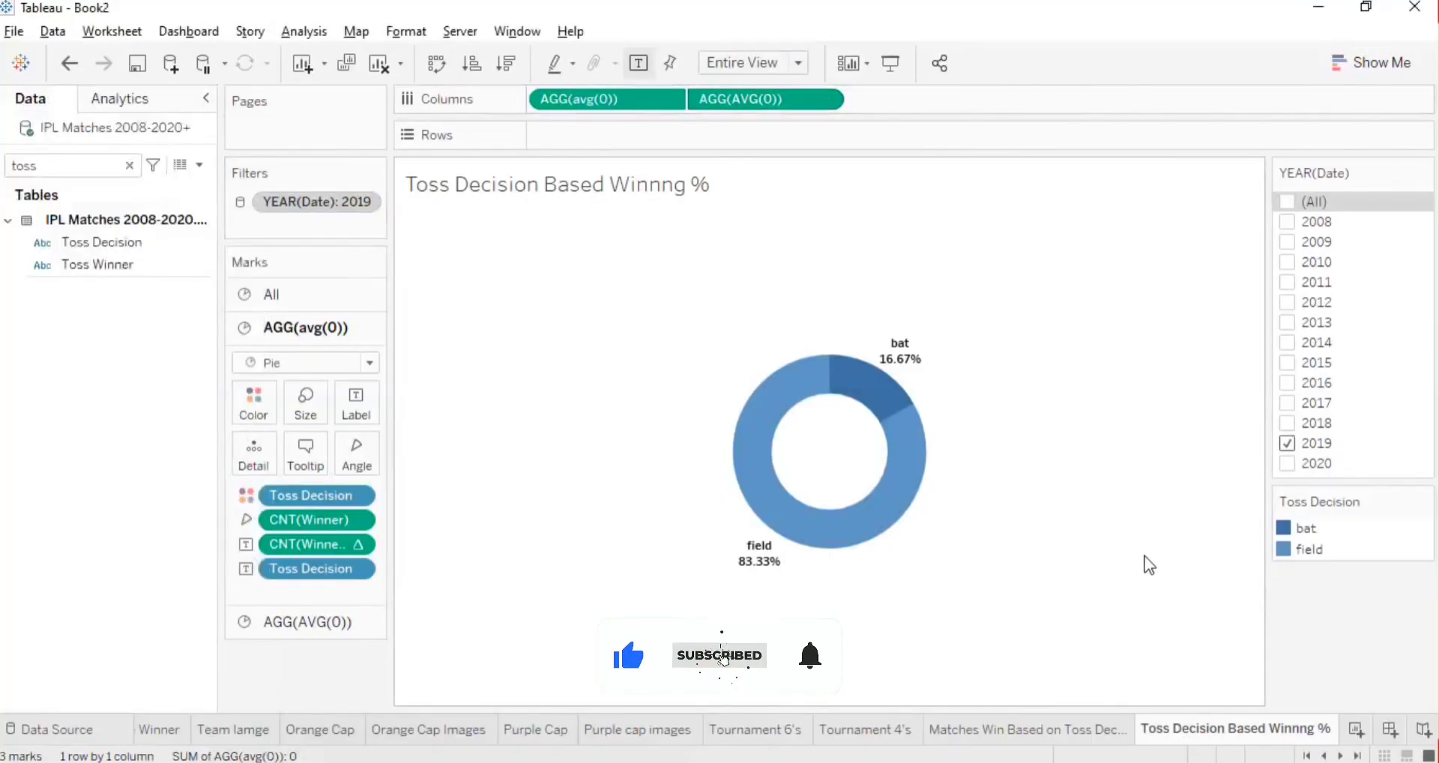